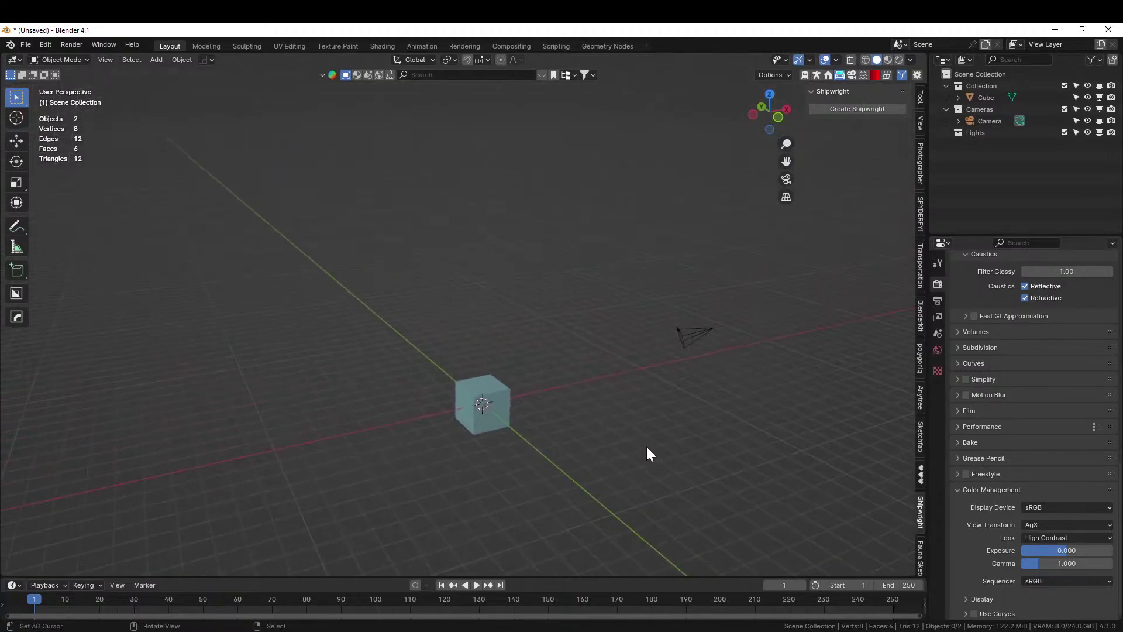
# - Delete the default cube from the scene
pyautogui.scroll(2, 702, 417)
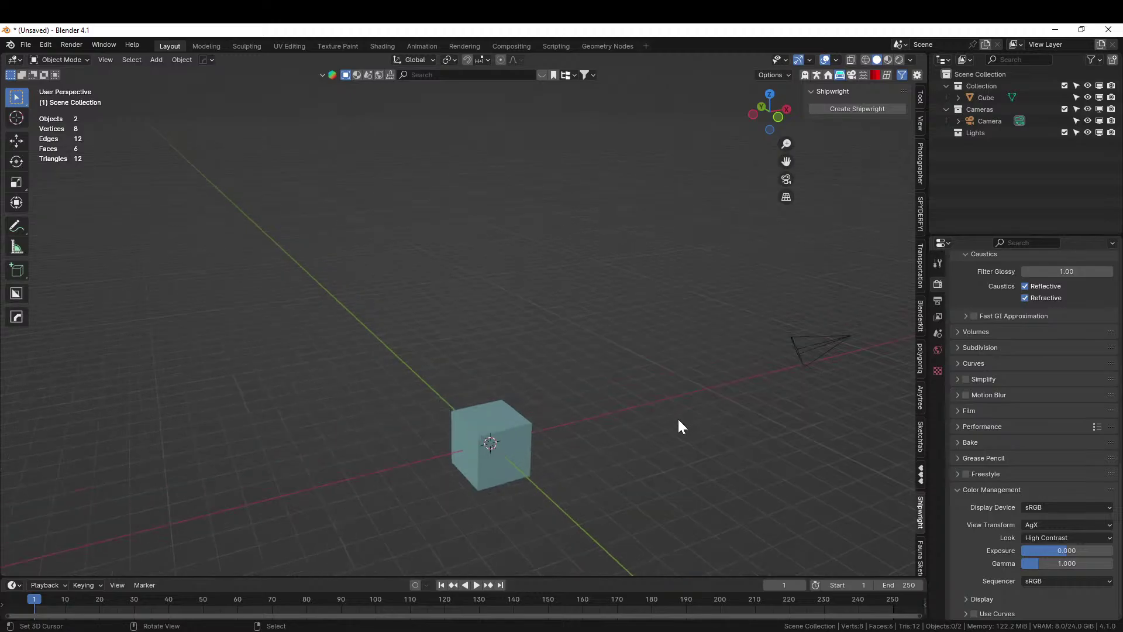
pyautogui.moveTo(519, 359); pyautogui.dragTo(539, 406, button='middle')
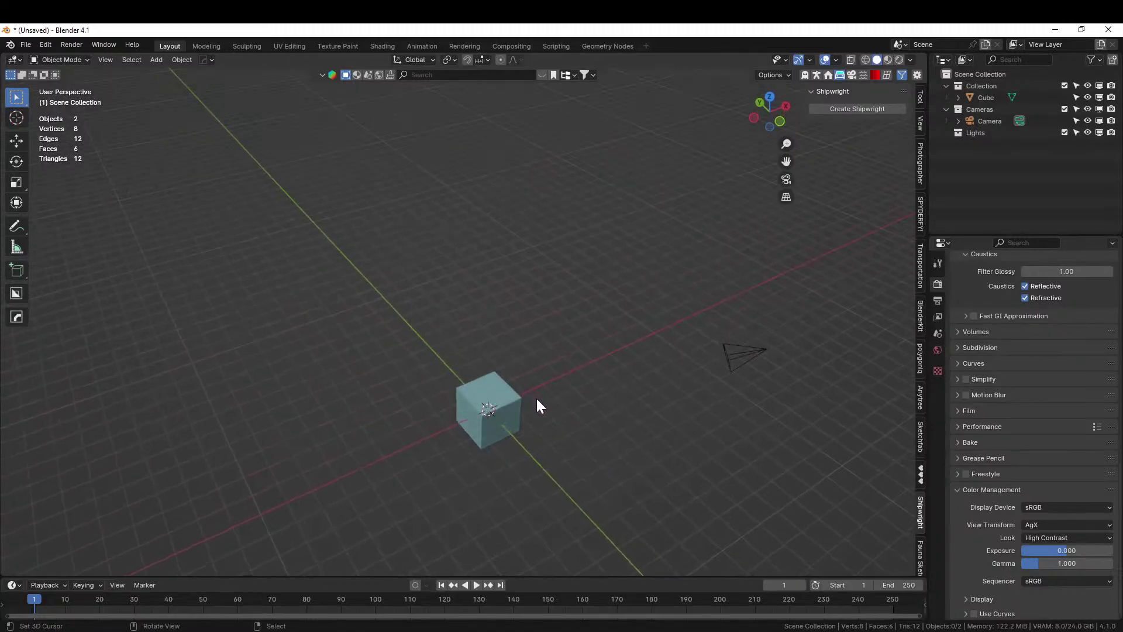
pyautogui.click(491, 399)
pyautogui.press('x')
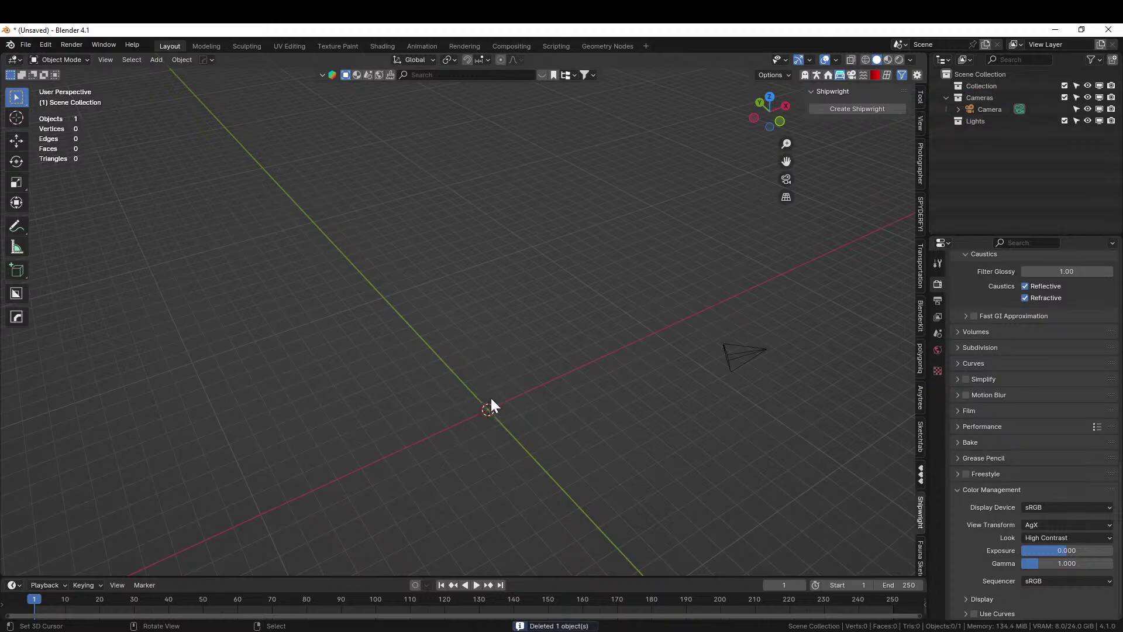
# - Add a Bézier curve at the world origin in top orthographic view
pyautogui.moveTo(475, 391); pyautogui.dragTo(490, 493, button='middle')
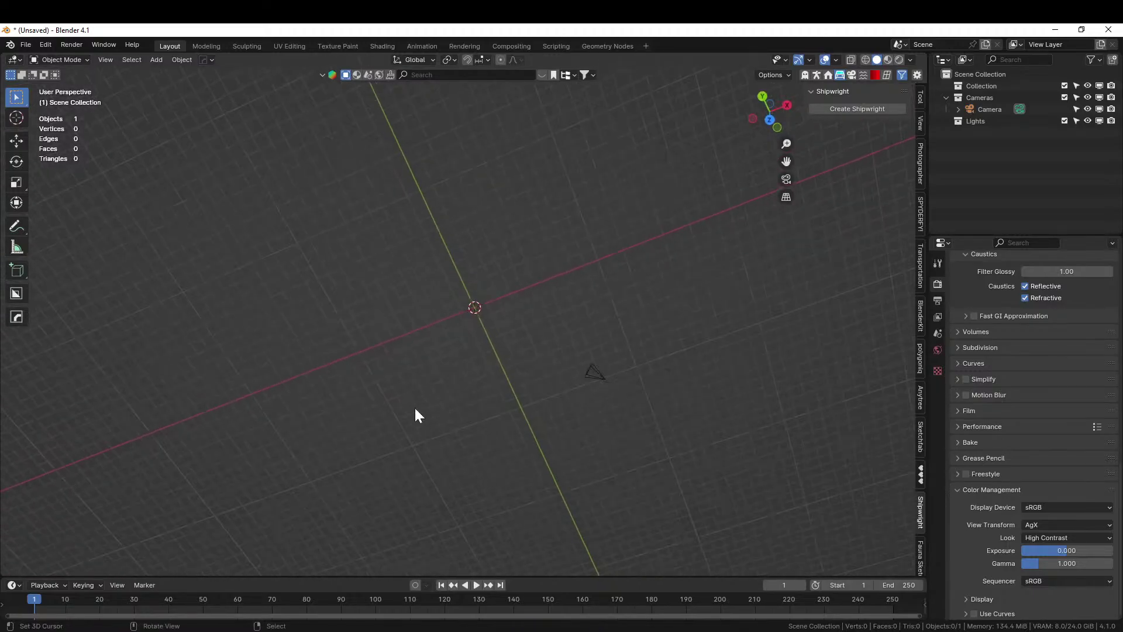
pyautogui.press('KP_7')
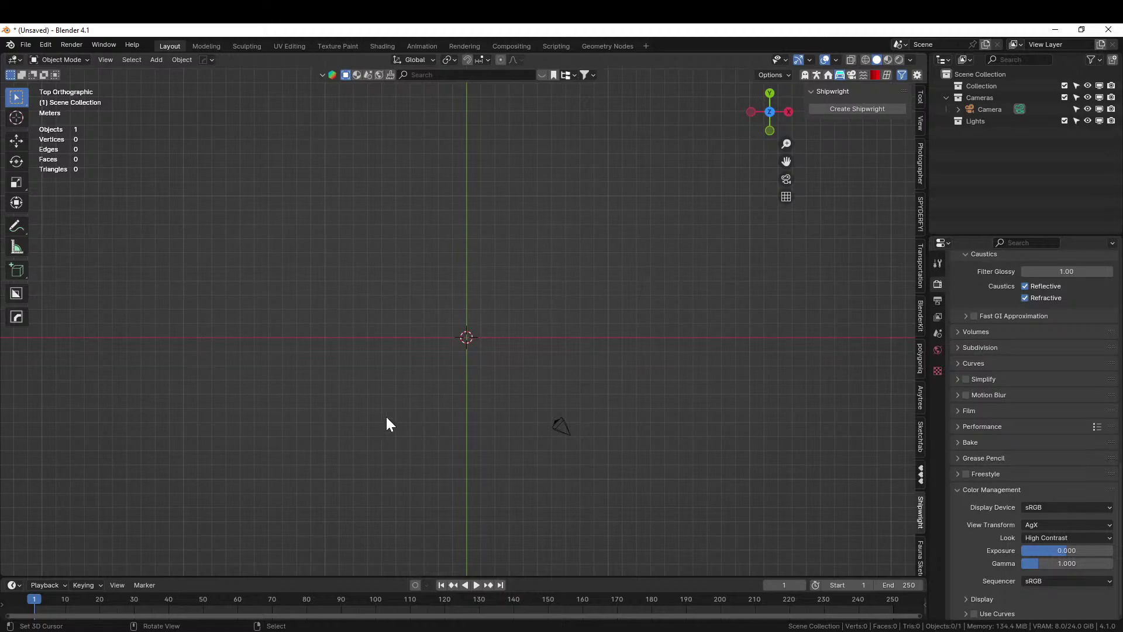
pyautogui.moveTo(507, 391); pyautogui.dragTo(568, 288, button='middle')
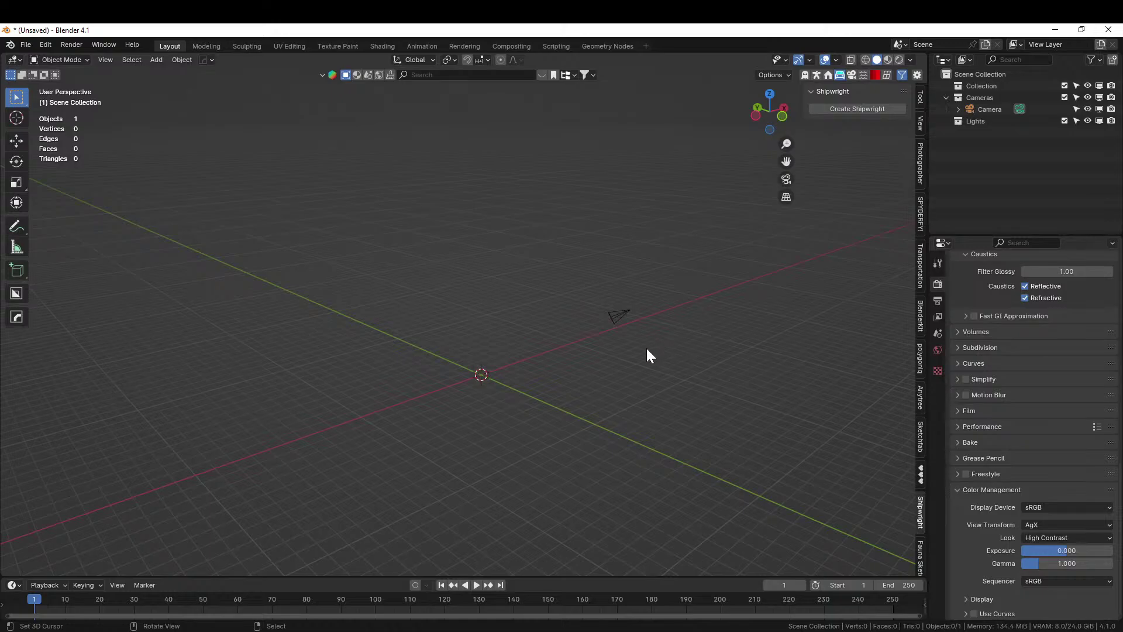
pyautogui.moveTo(271, 328); pyautogui.dragTo(231, 426, button='middle')
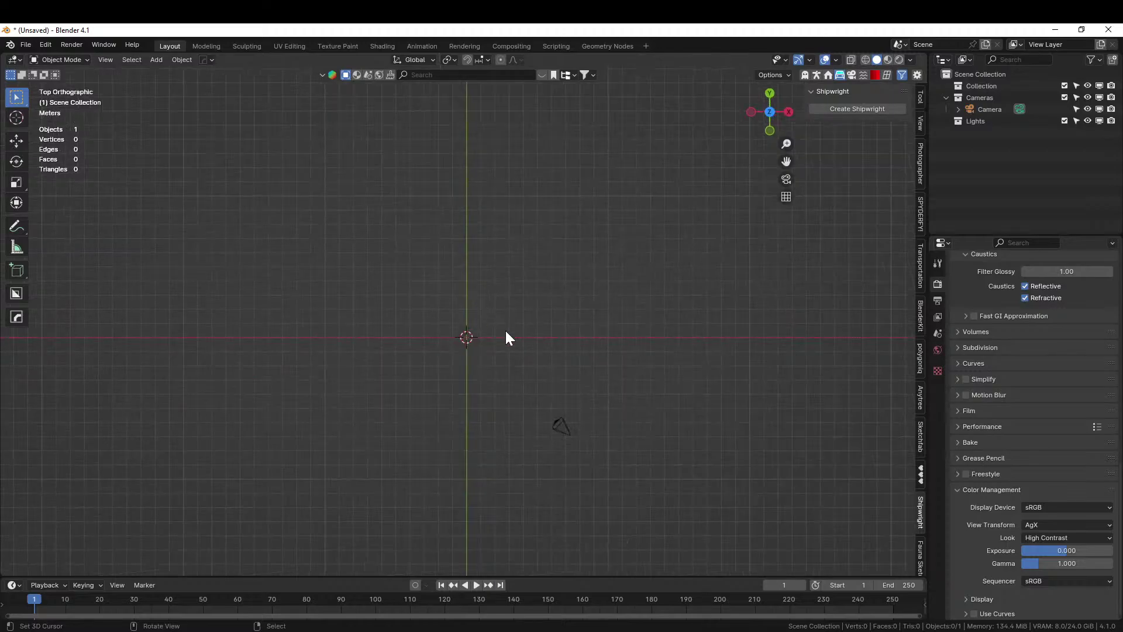
pyautogui.hotkey('shift', 'a')
pyautogui.moveTo(466, 336)
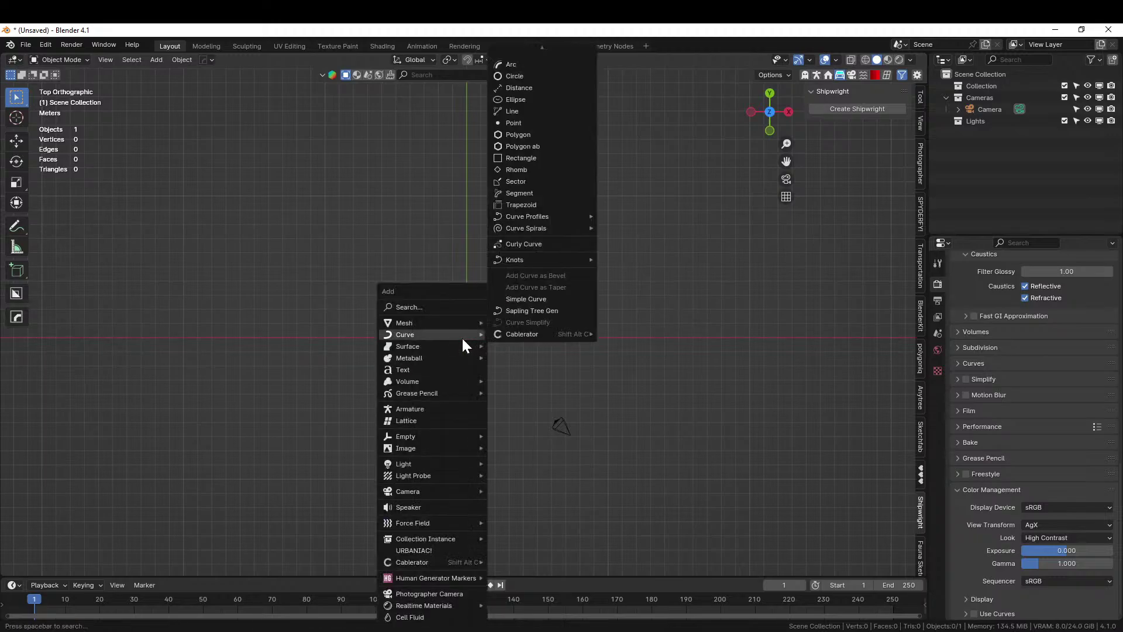
pyautogui.moveTo(516, 37)
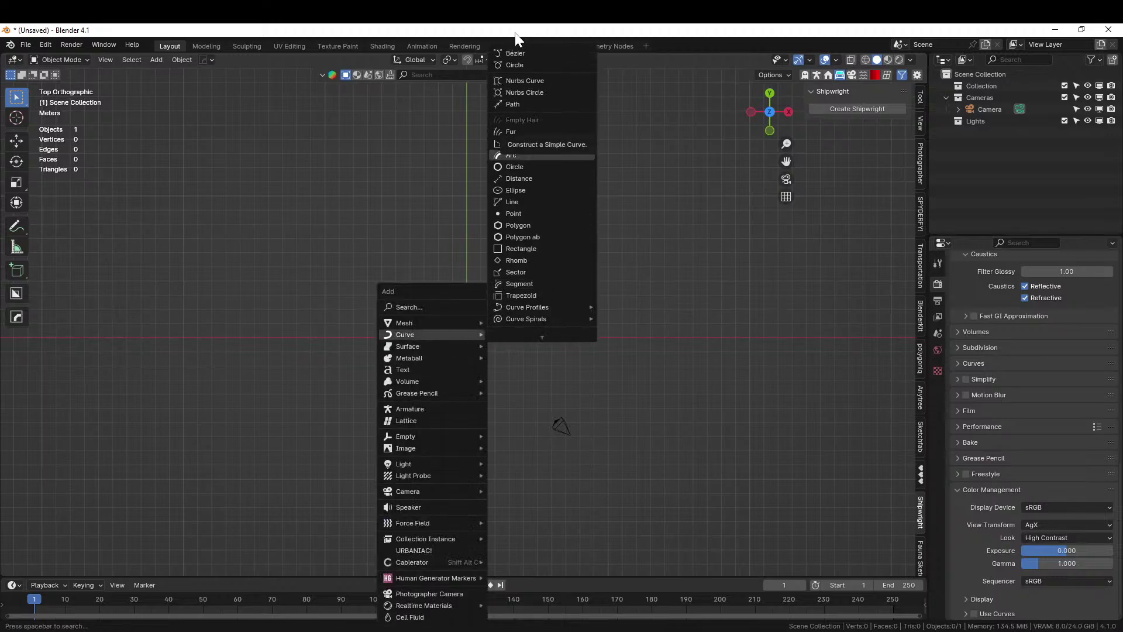
pyautogui.click(515, 53)
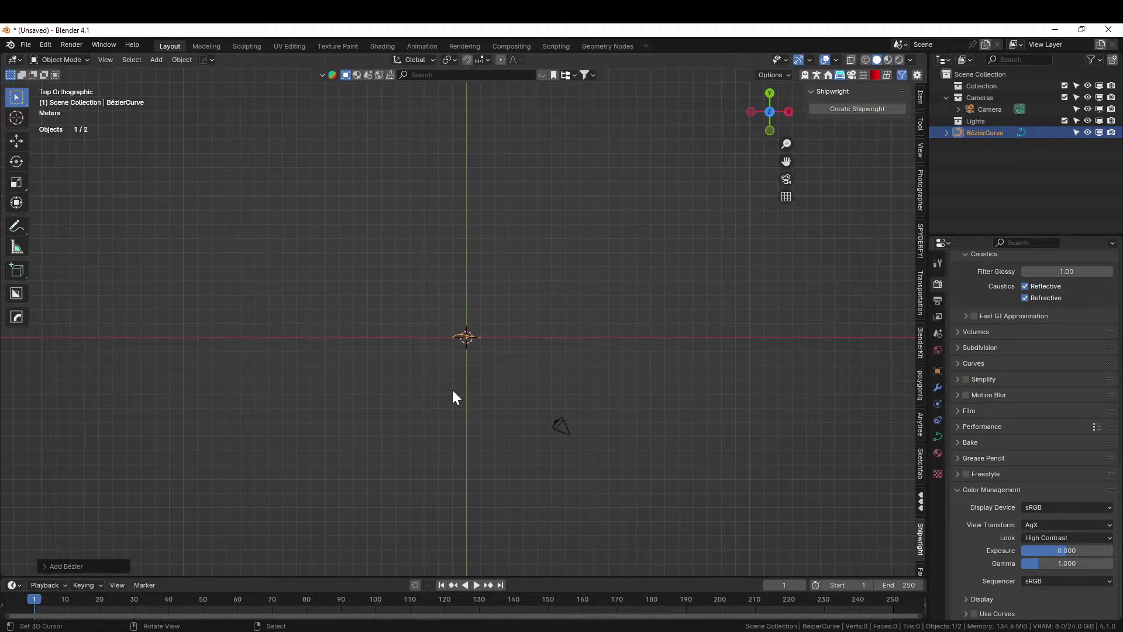
# - Enter Edit Mode on the Bézier curve and delete all its default control points
pyautogui.press('Tab')
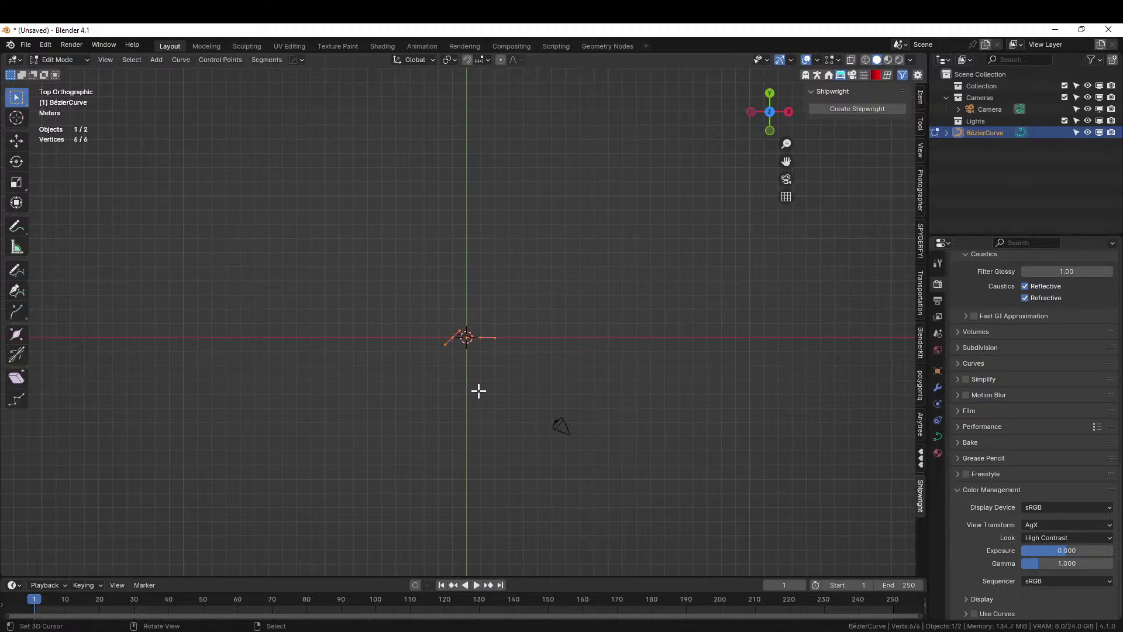
pyautogui.press('x')
pyautogui.click(433, 390)
# - Draw a gently bending freehand curve about 40 m by 4 m along the X axis, return to Object Mode and show its dimensions
pyautogui.click(14, 274)
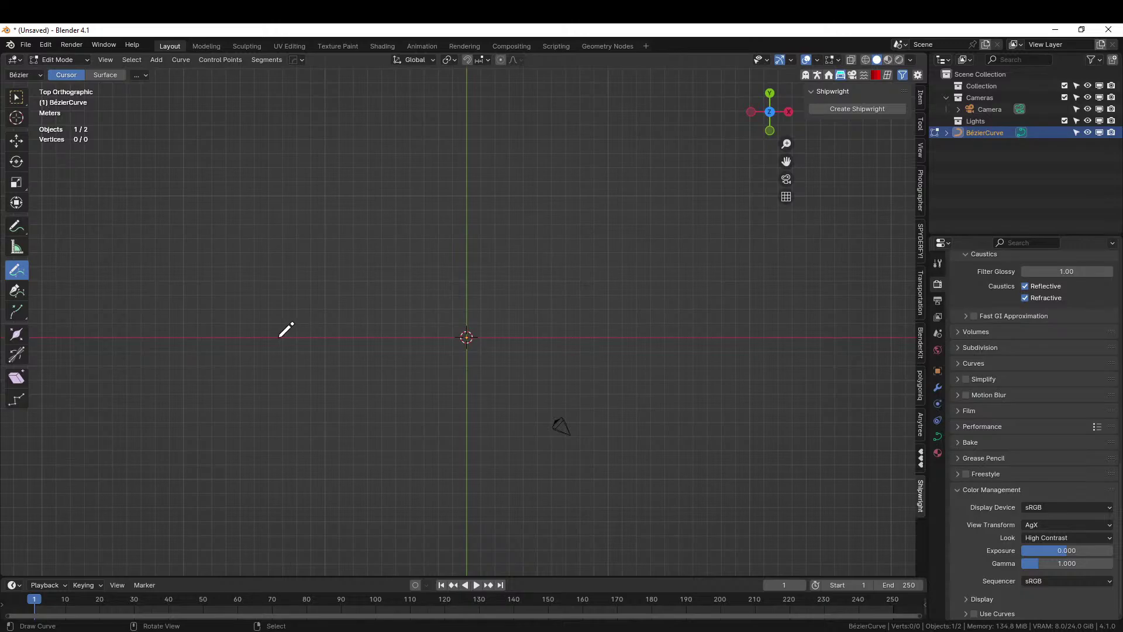
pyautogui.moveTo(277, 338)
pyautogui.mouseDown()
pyautogui.moveTo(584, 325)
pyautogui.moveTo(836, 381)
pyautogui.mouseUp()
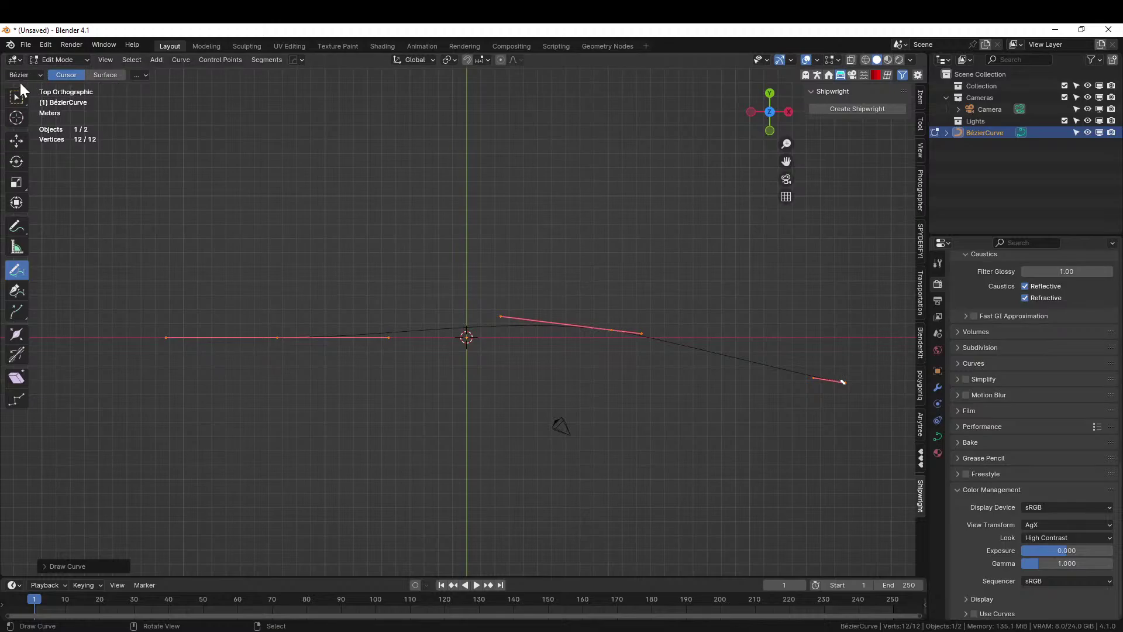
pyautogui.click(44, 59)
pyautogui.click(65, 69)
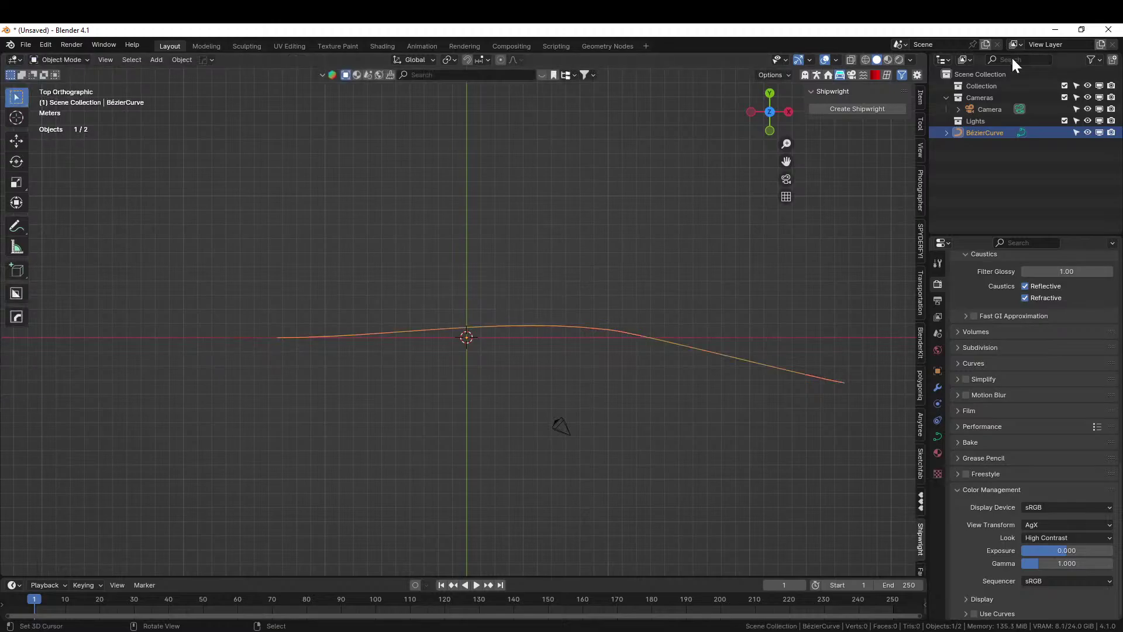
pyautogui.click(922, 94)
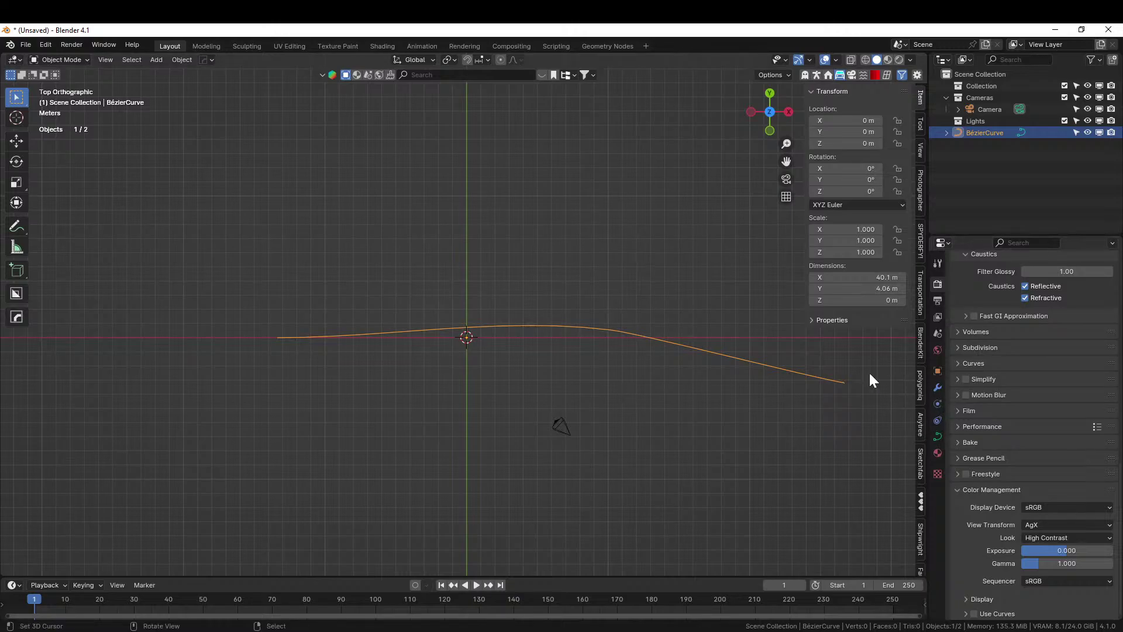
# - Extrude the curve's geometry by 4 m, and reduce the extrude value to 2 m
pyautogui.click(939, 436)
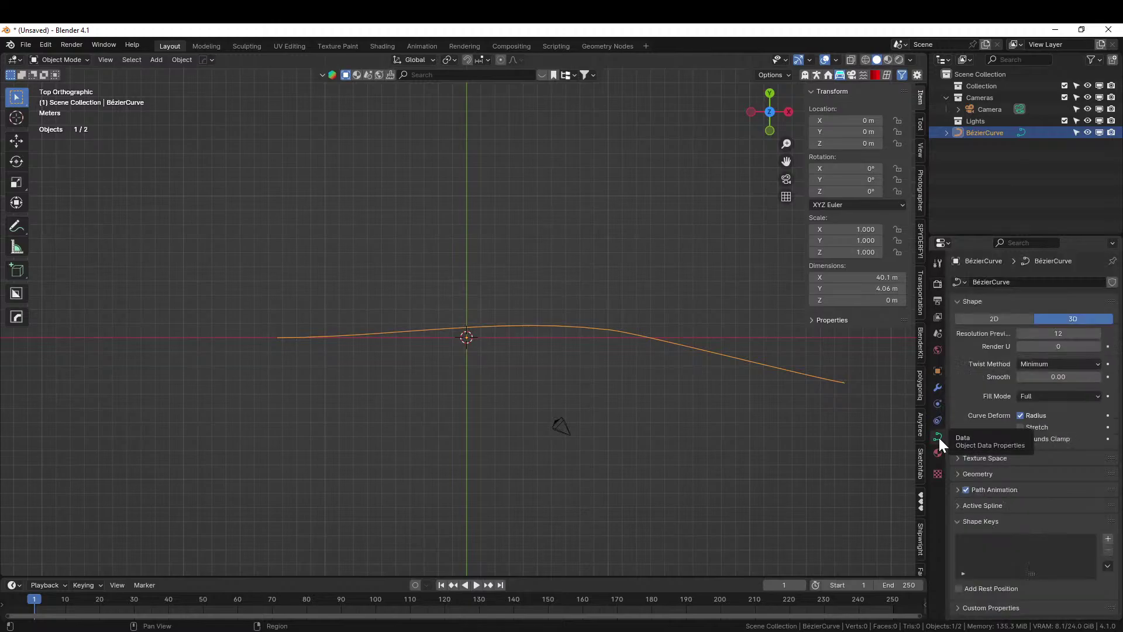
pyautogui.click(958, 474)
pyautogui.click(1053, 504)
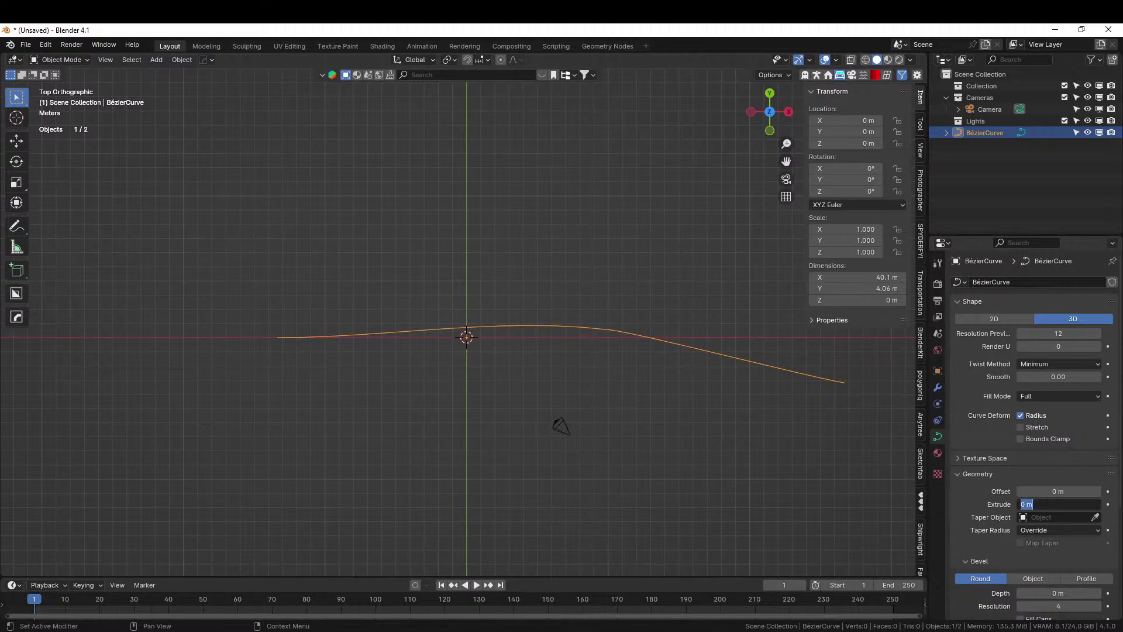
pyautogui.write('5')
pyautogui.press('BackSpace')
pyautogui.write('4')
pyautogui.press('Return')
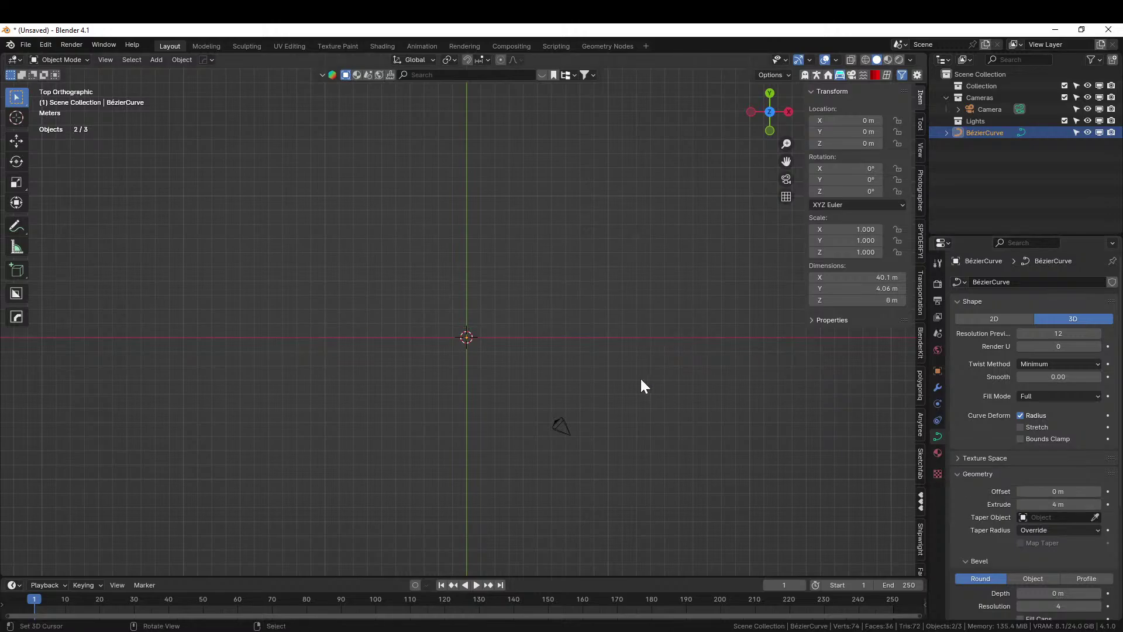
pyautogui.moveTo(641, 381); pyautogui.dragTo(720, 287, button='middle')
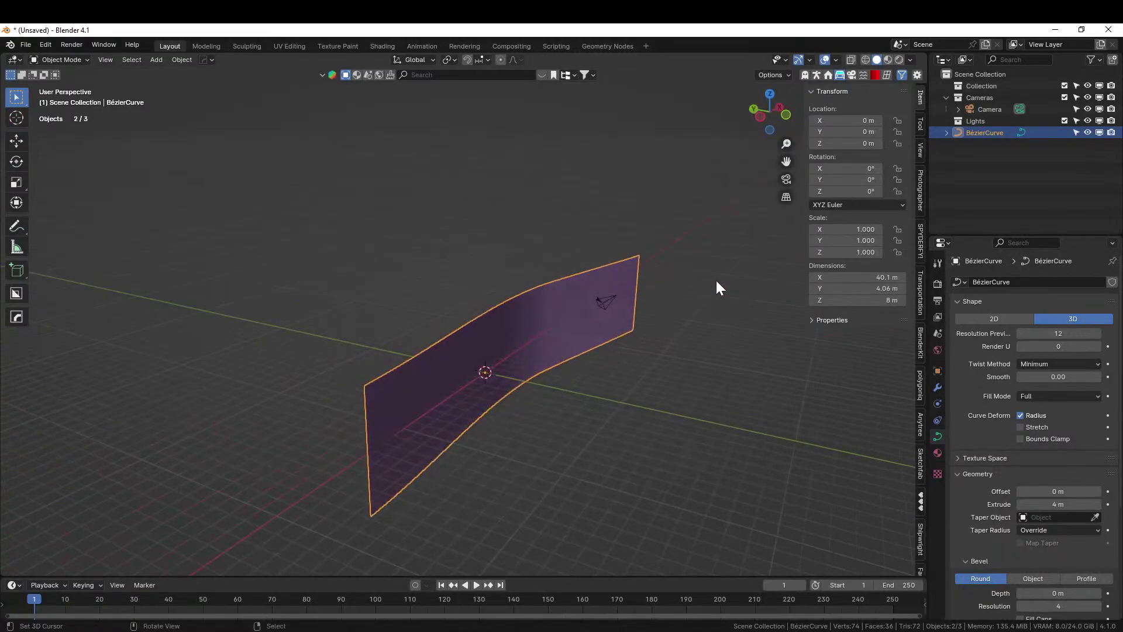
pyautogui.moveTo(1043, 505); pyautogui.dragTo(1042, 505)
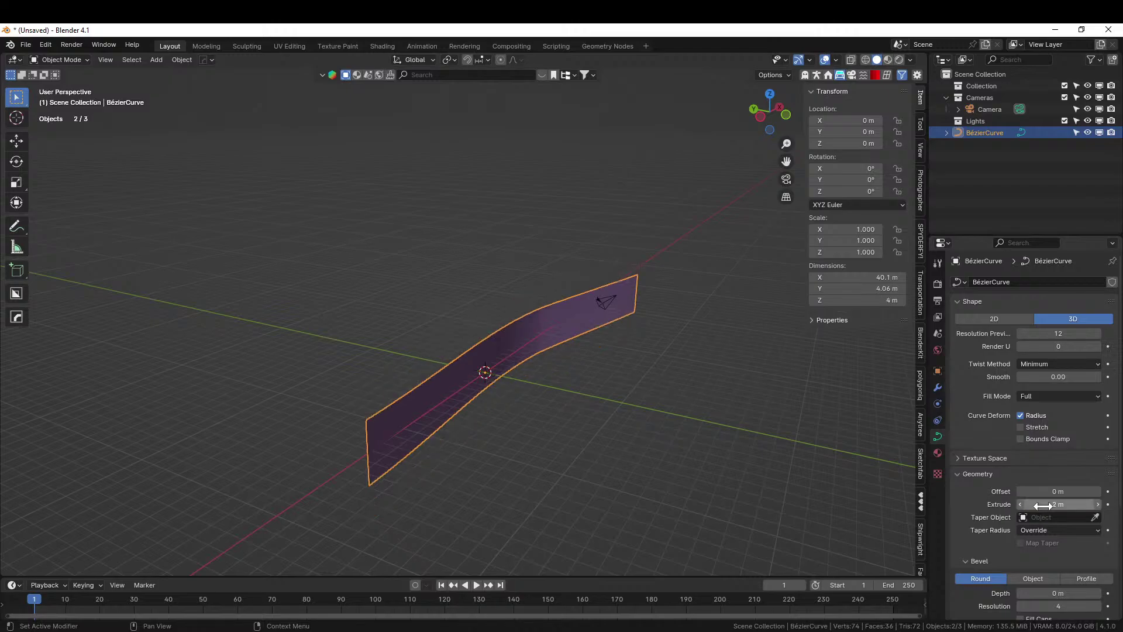
# - Set the mean tilt of all the curve's control points to 90° in Edit Mode so the ribbon lies flat
pyautogui.moveTo(900, 393); pyautogui.dragTo(493, 398, button='middle')
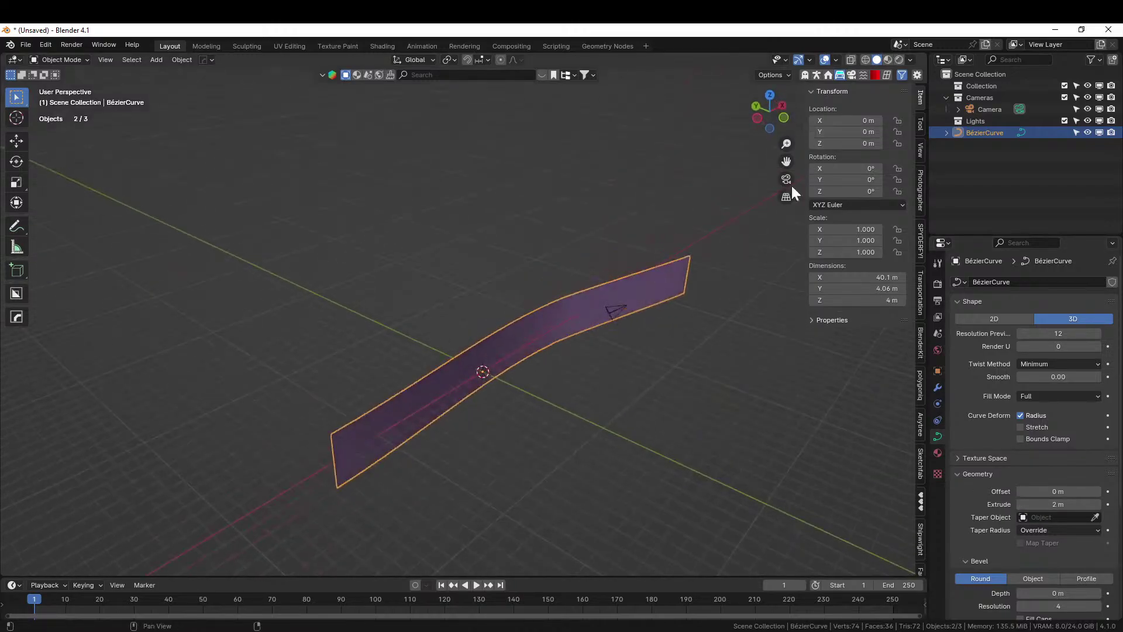
pyautogui.press('Tab')
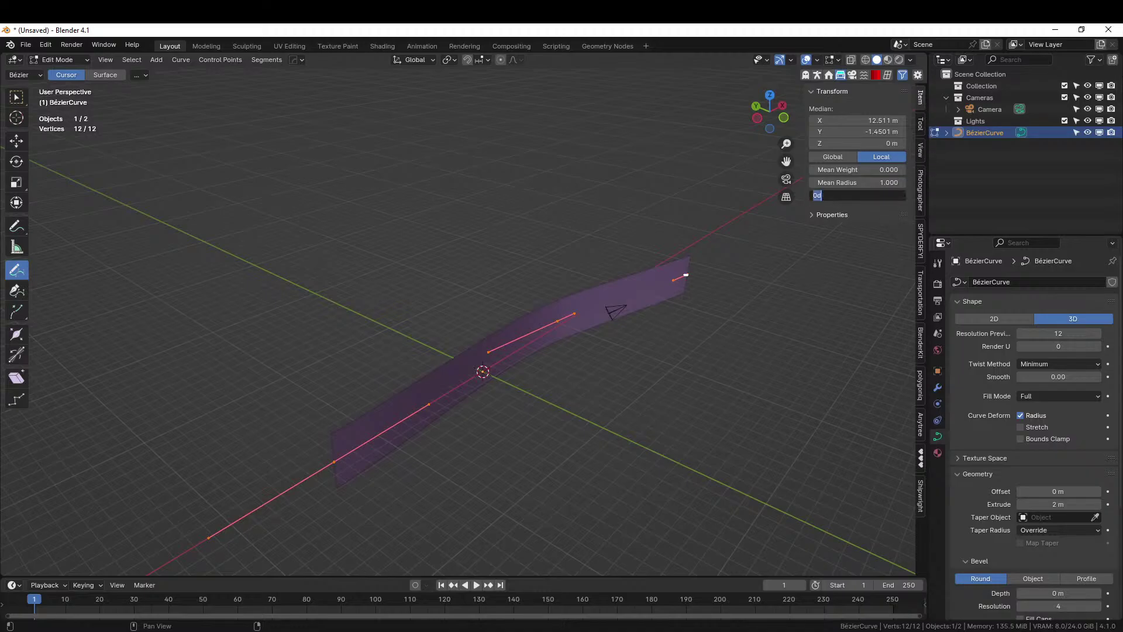
pyautogui.moveTo(877, 195); pyautogui.dragTo(884, 195)
# - Move the curve's far end control point outward with the Transform tool to about X 33.5 m, Y -5.7 m
pyautogui.moveTo(632, 296); pyautogui.dragTo(290, 351, button='middle')
pyautogui.scroll(4, 508, 370)
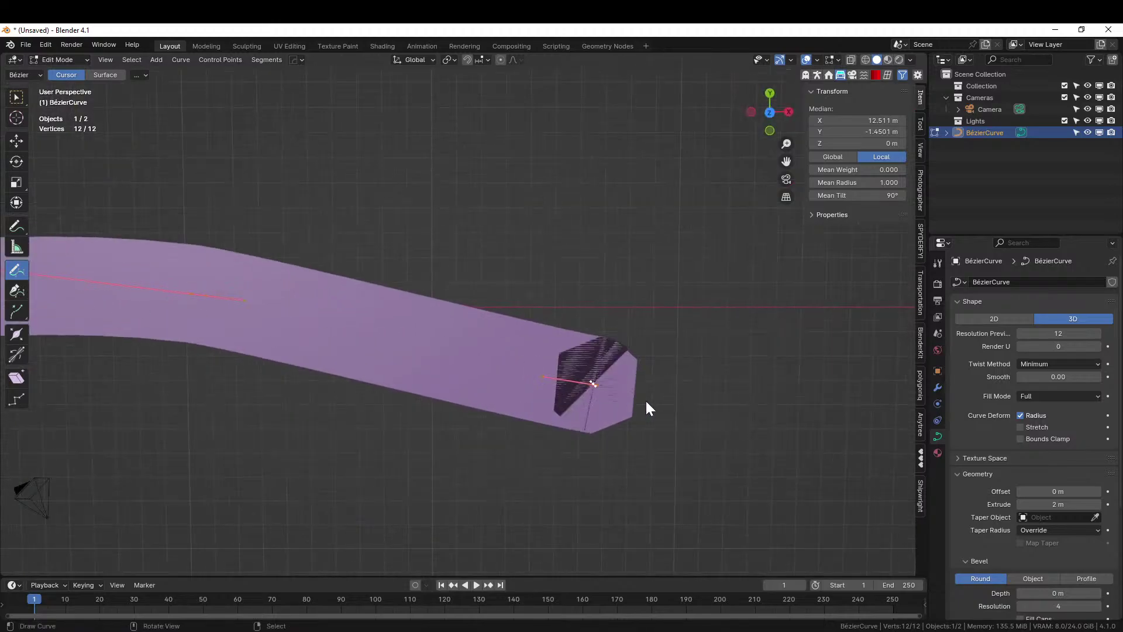
pyautogui.scroll(2, 645, 399)
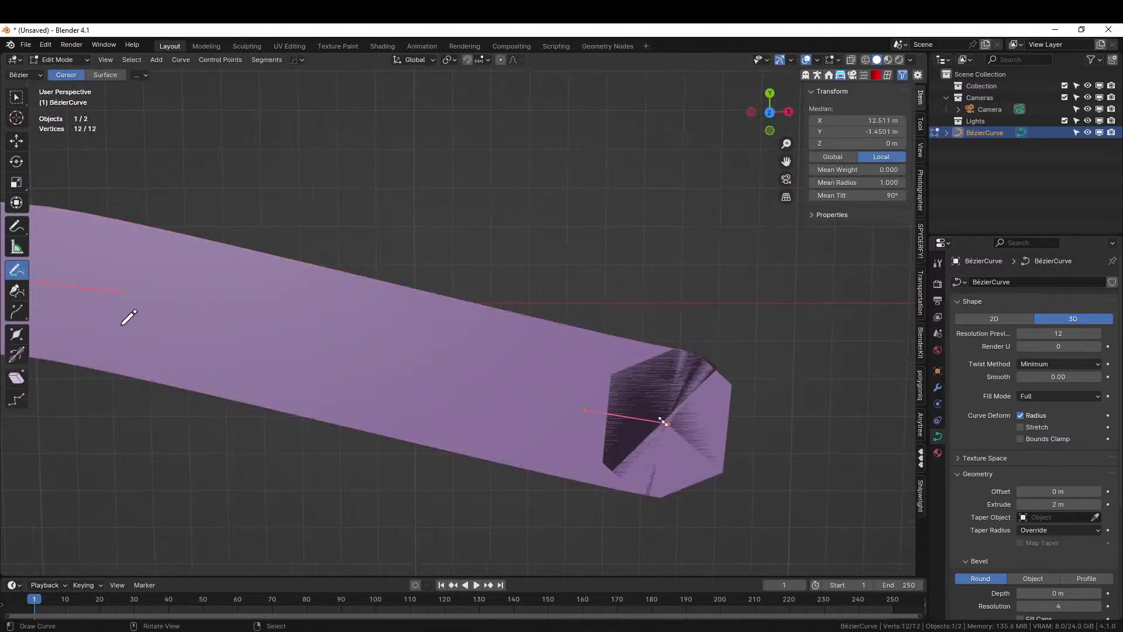
pyautogui.click(23, 203)
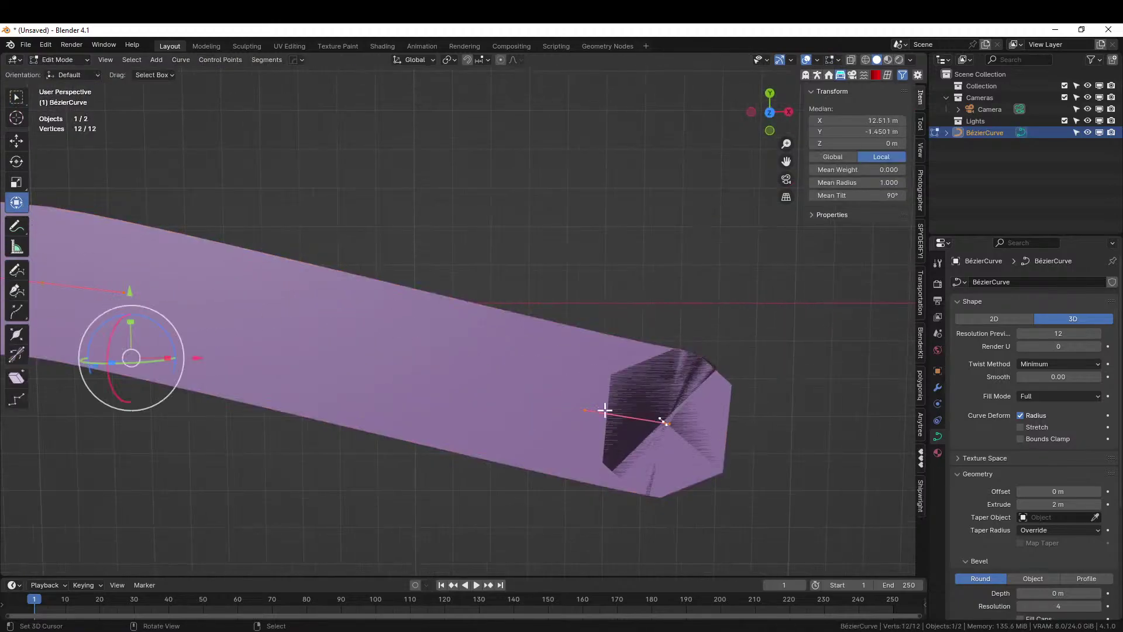
pyautogui.click(664, 422)
pyautogui.moveTo(724, 421); pyautogui.dragTo(55, 507)
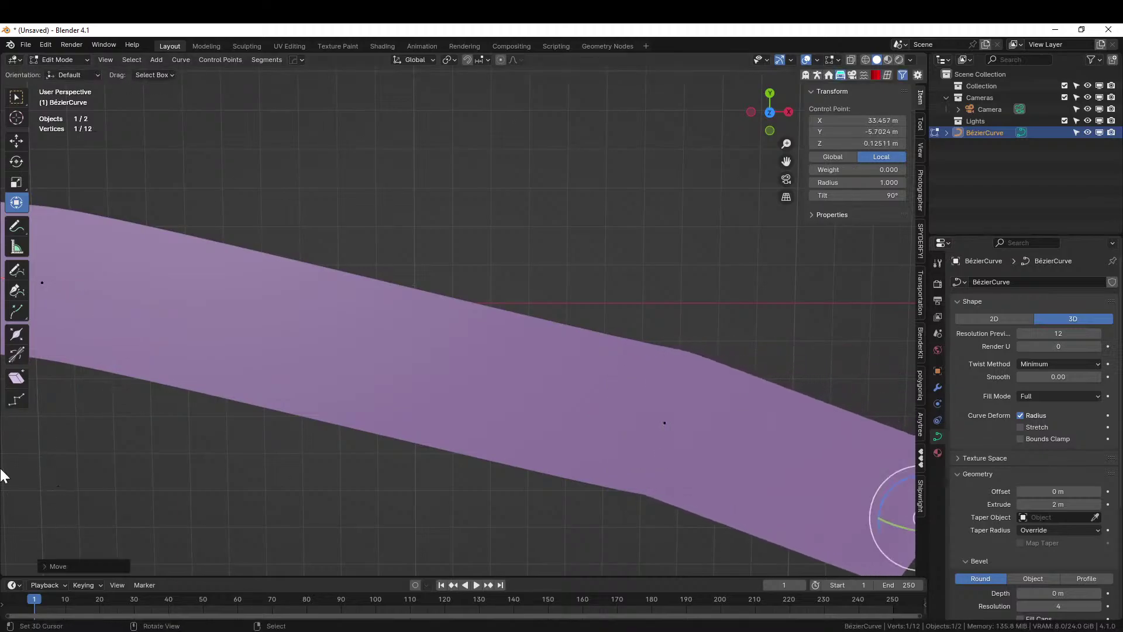
# - Move the end control point's inner handle back along the ribbon to about X 29 m, Y -3.9 m
pyautogui.scroll(-3, 1036, 410)
pyautogui.scroll(-3, 433, 392)
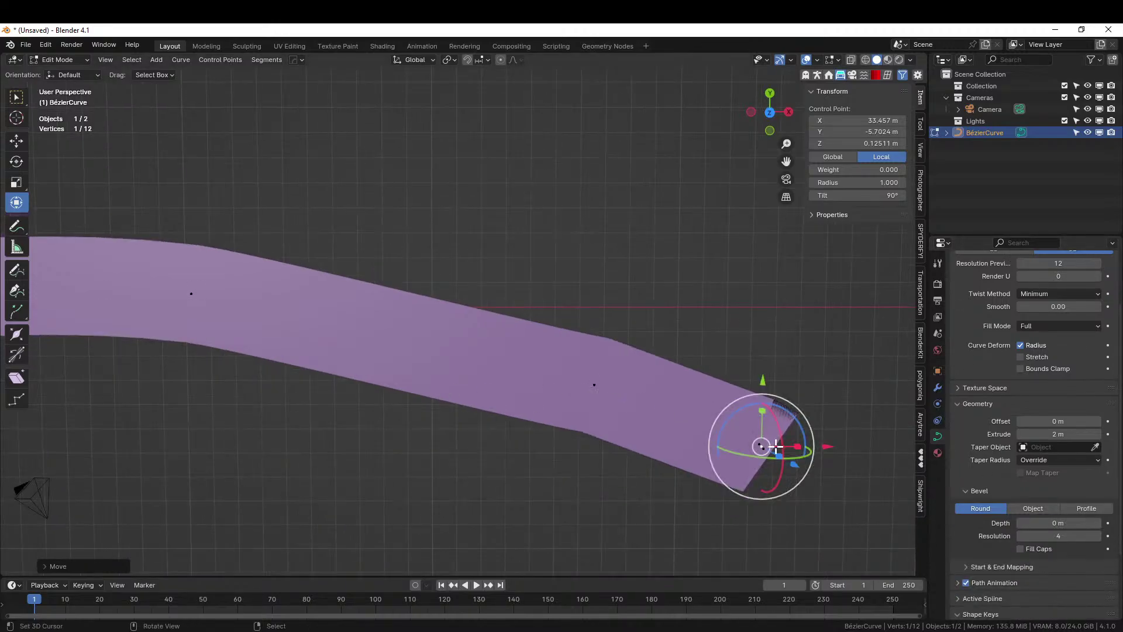
pyautogui.scroll(2, 763, 449)
pyautogui.keyDown('shift'); pyautogui.moveTo(763, 449); pyautogui.dragTo(436, 316, button='middle'); pyautogui.keyUp('shift')
pyautogui.scroll(3, 557, 371)
pyautogui.keyDown('shift'); pyautogui.moveTo(557, 371); pyautogui.dragTo(374, 296, button='middle'); pyautogui.keyUp('shift')
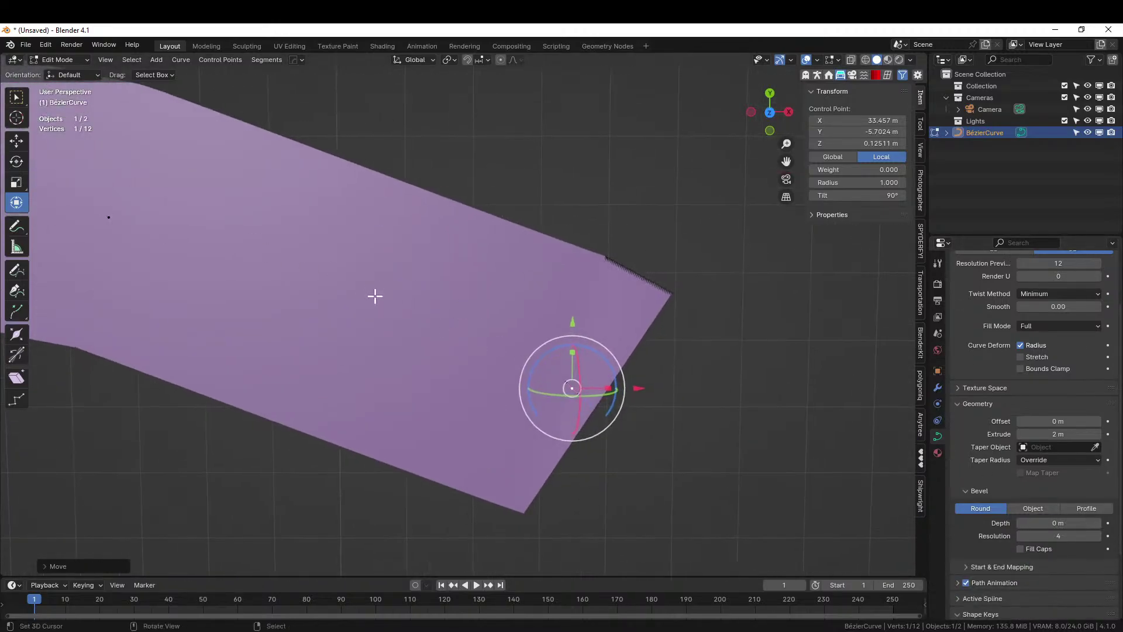
pyautogui.scroll(1, 529, 371)
pyautogui.press('g')
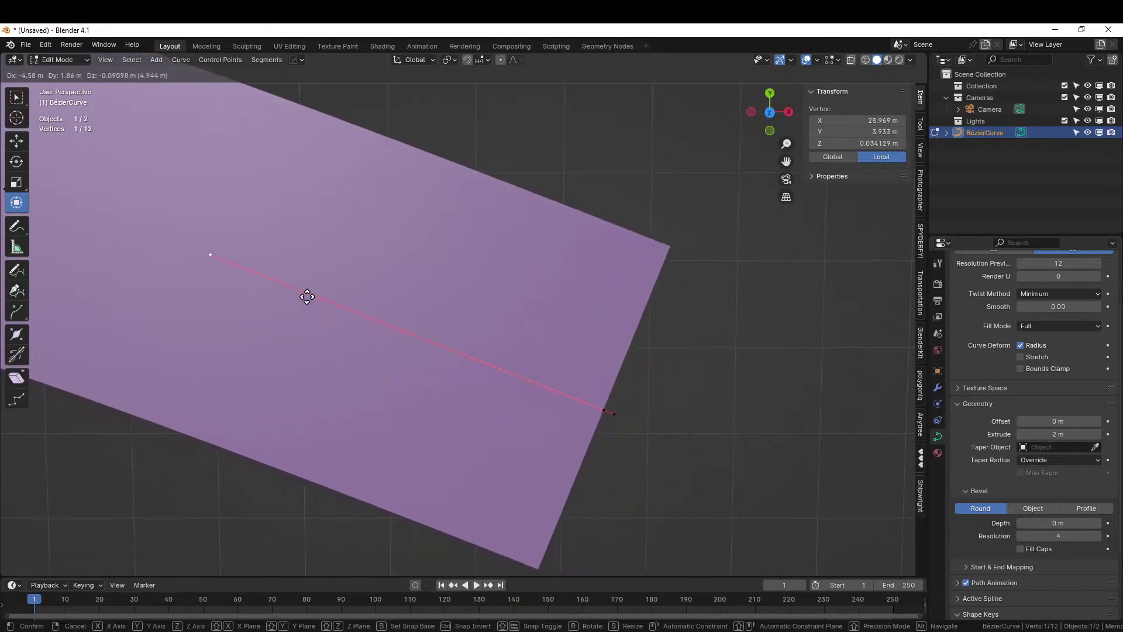
pyautogui.click(306, 296)
# - Finish editing the curve's points and return to Object Mode
pyautogui.moveTo(516, 389); pyautogui.dragTo(131, 63, button='middle')
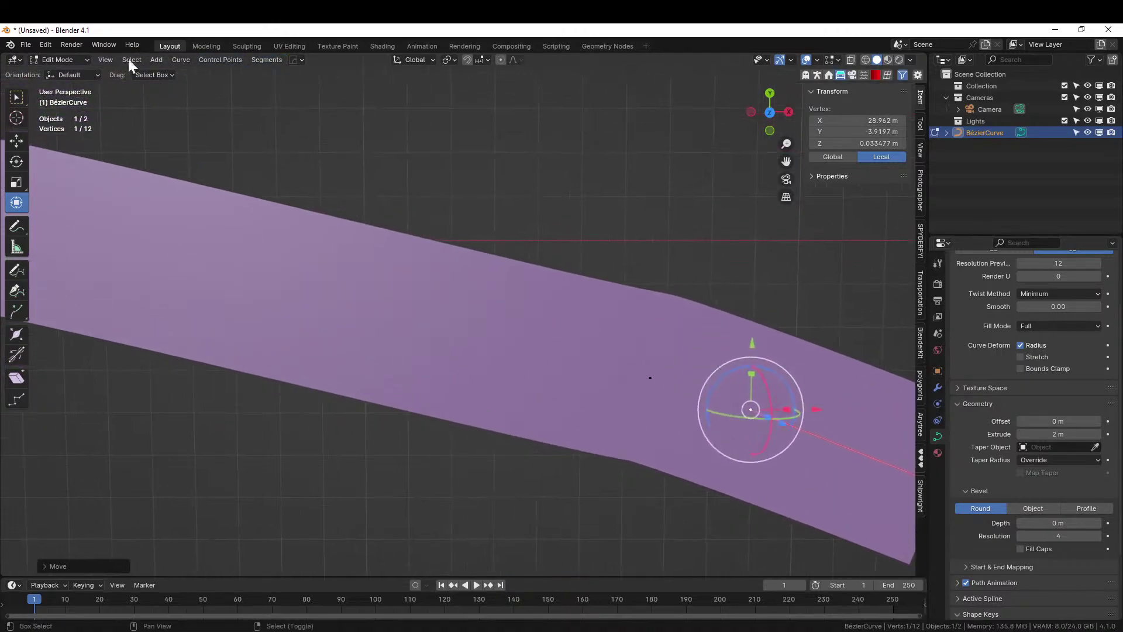
pyautogui.scroll(-4, 409, 322)
pyautogui.scroll(-4, 409, 323)
pyautogui.keyDown('shift'); pyautogui.moveTo(356, 328); pyautogui.dragTo(481, 349, button='middle'); pyautogui.keyUp('shift')
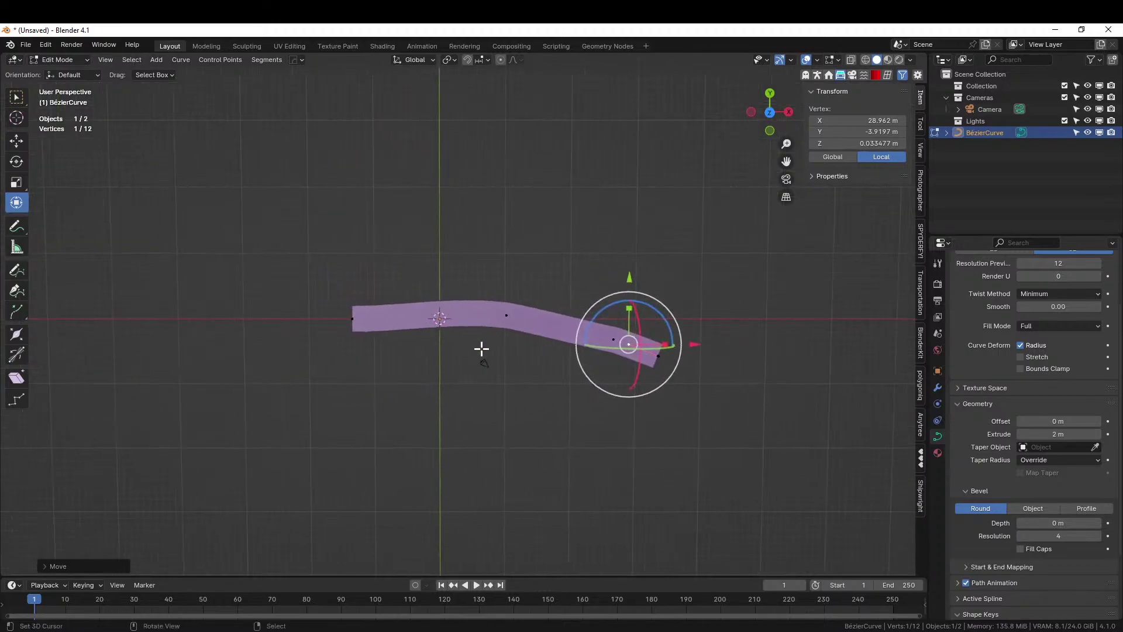
pyautogui.scroll(3, 481, 349)
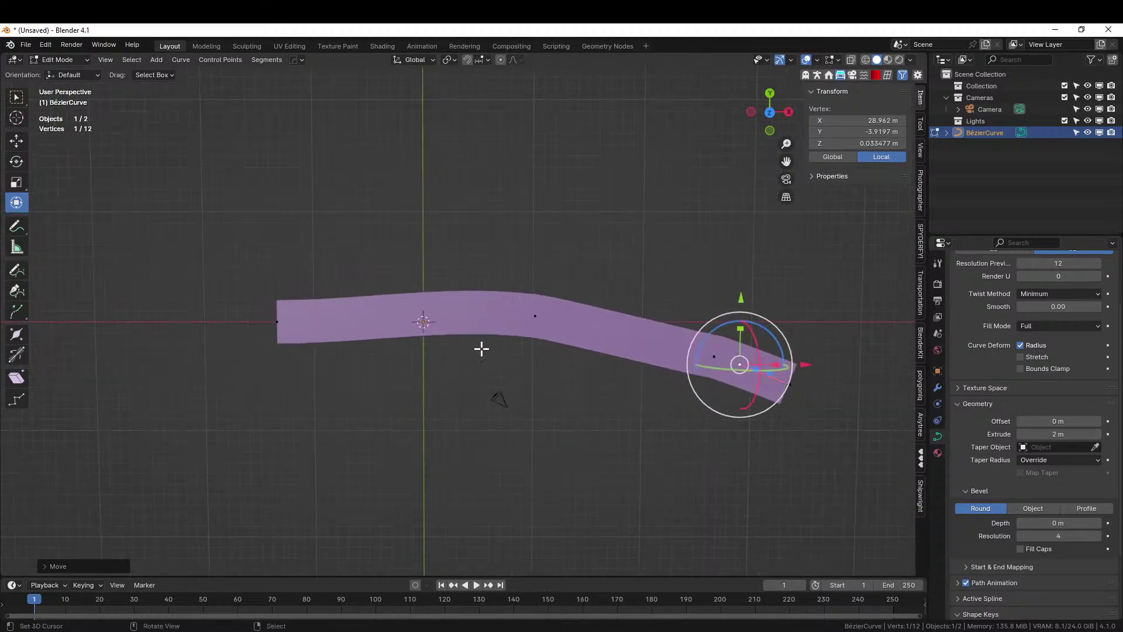
pyautogui.press('Tab')
# - Start saving the scene under a new name and browse to the Z:\000 2024 Paintings folder
pyautogui.click(27, 47)
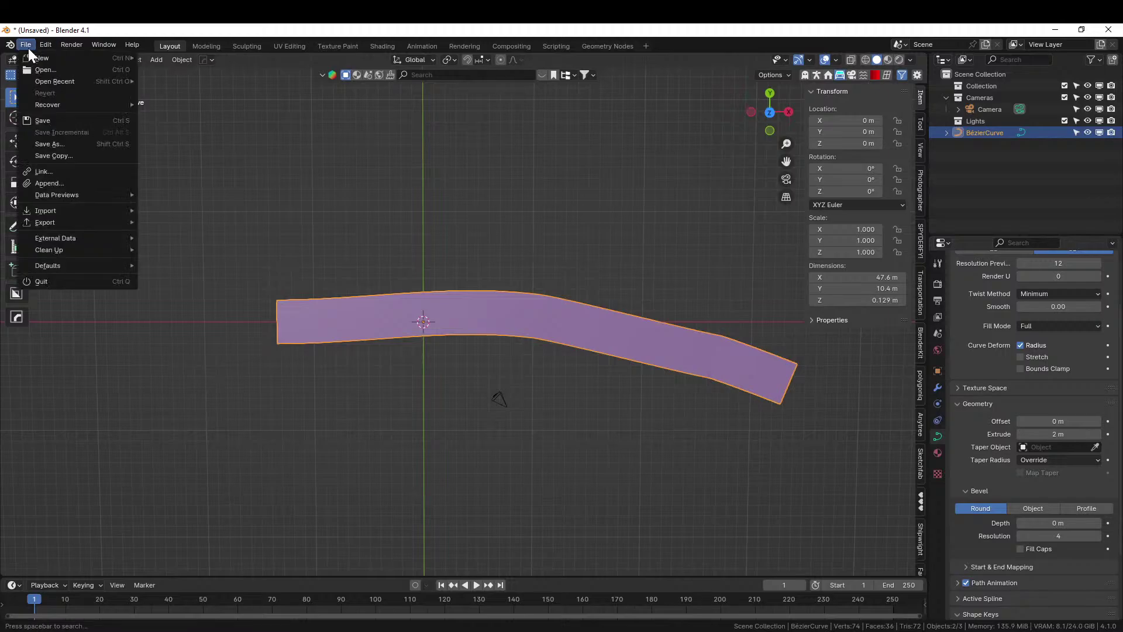
pyautogui.click(47, 144)
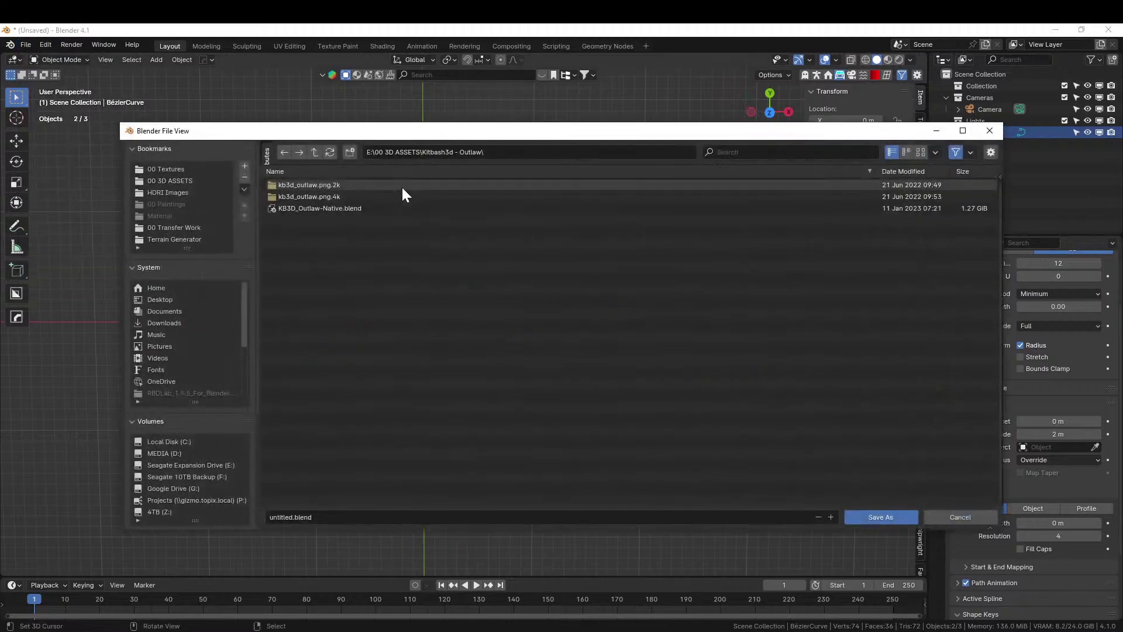
pyautogui.scroll(-2, 194, 511)
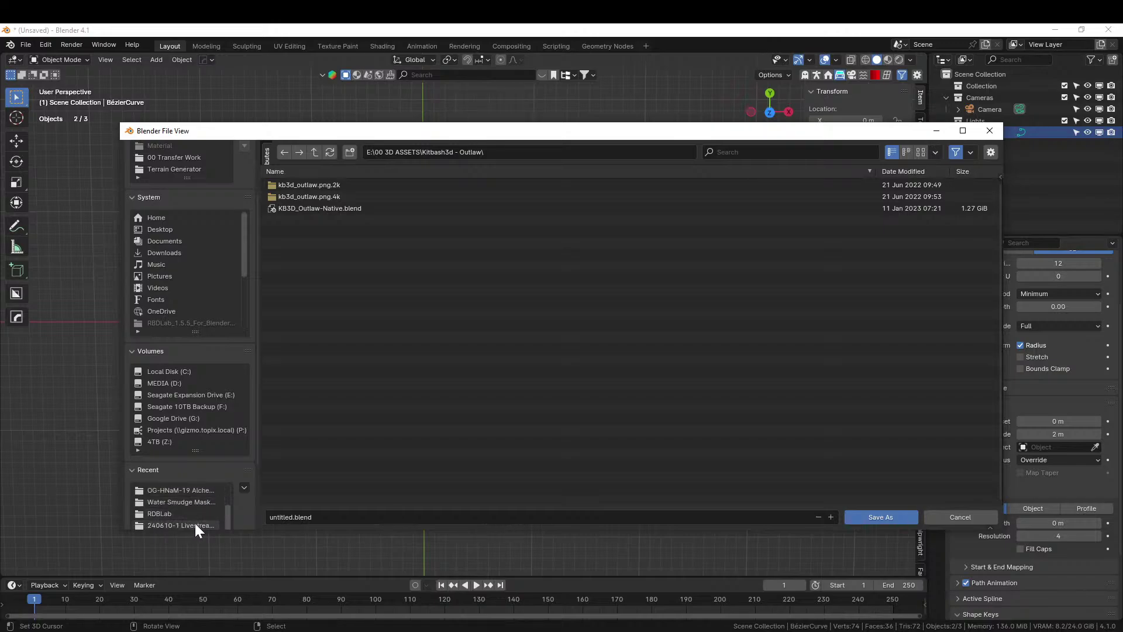
pyautogui.click(193, 524)
pyautogui.click(314, 152)
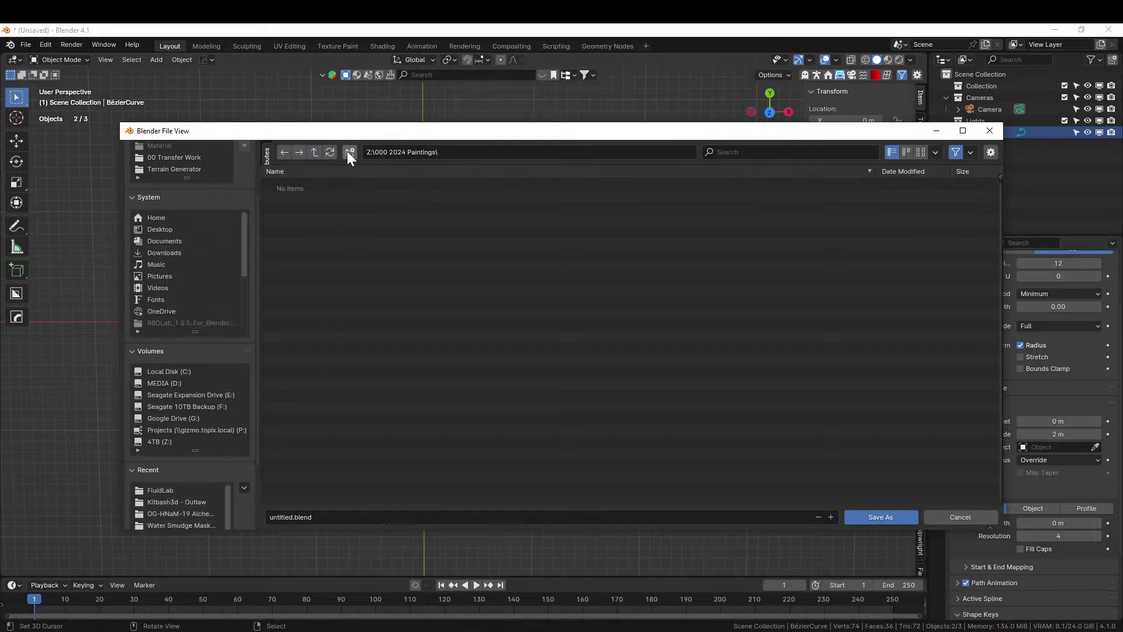
# - Create a new folder named "240613-1 Livestream Rural Home" inside the 000 2024 Paintings folder
pyautogui.click(350, 152)
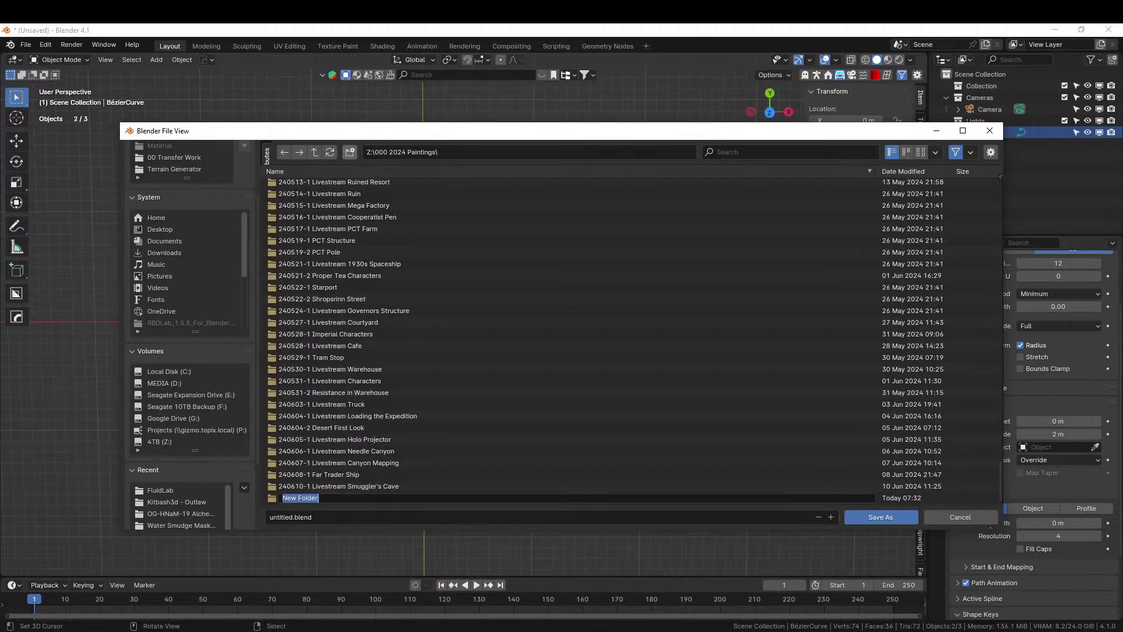
pyautogui.write('2406')
pyautogui.write('13-1')
pyautogui.write(' Livestream')
pyautogui.write(' Mech Bay')
pyautogui.press('Return')
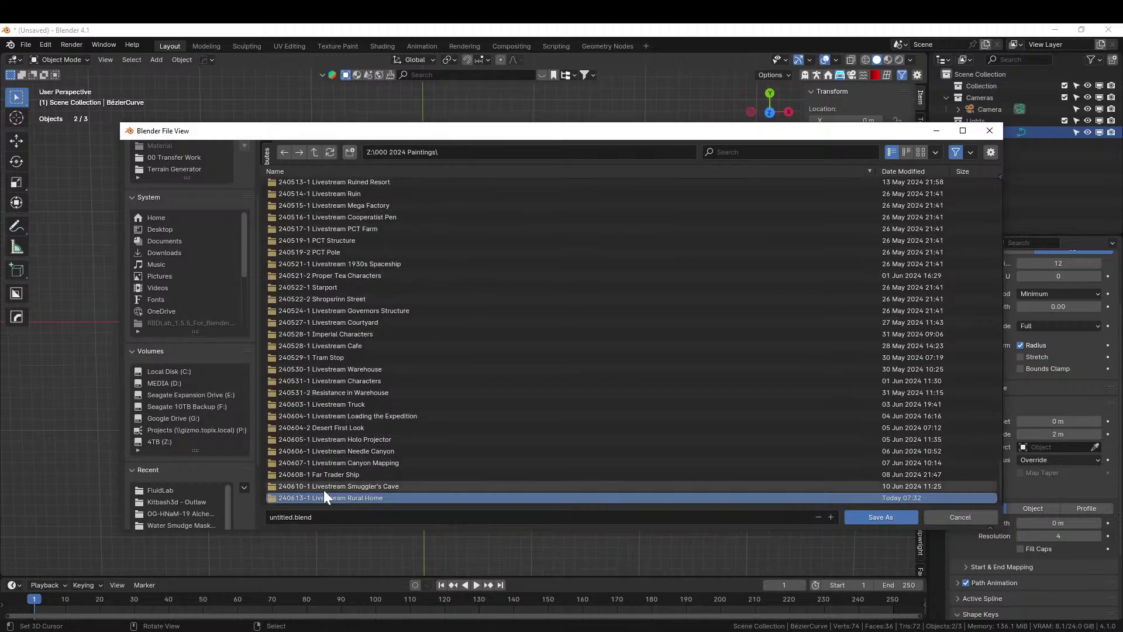
# - Save the scene in the new project folder as "240613-1 Livestream Rural Home"
pyautogui.doubleClick(293, 497)
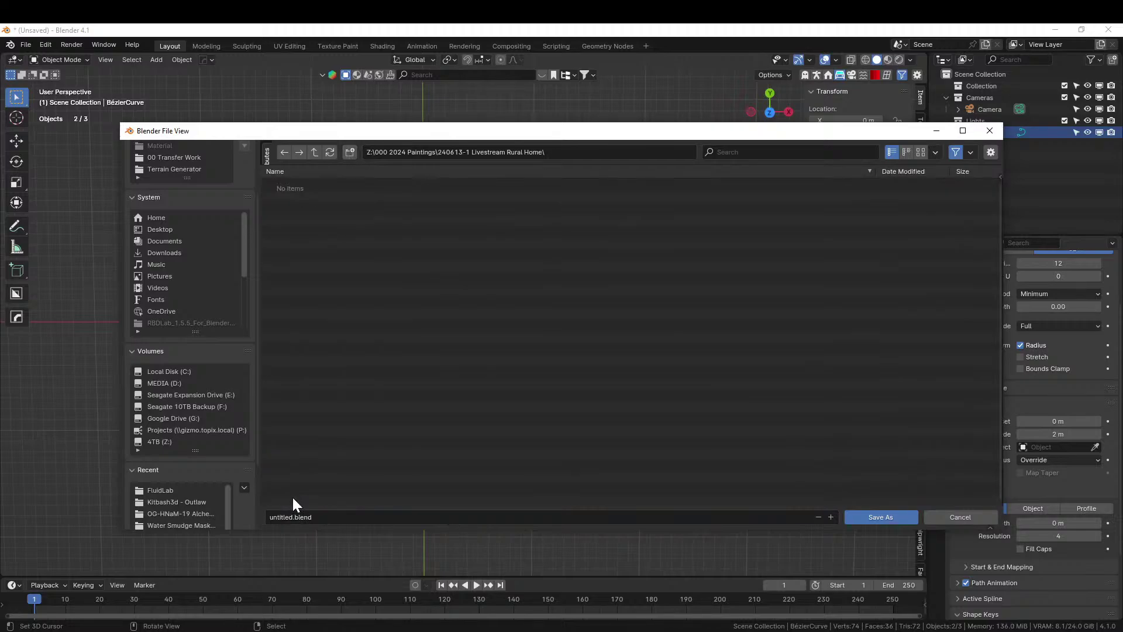
pyautogui.click(341, 517)
pyautogui.write('240613-1 Livestream Rural Home')
pyautogui.press('Return')
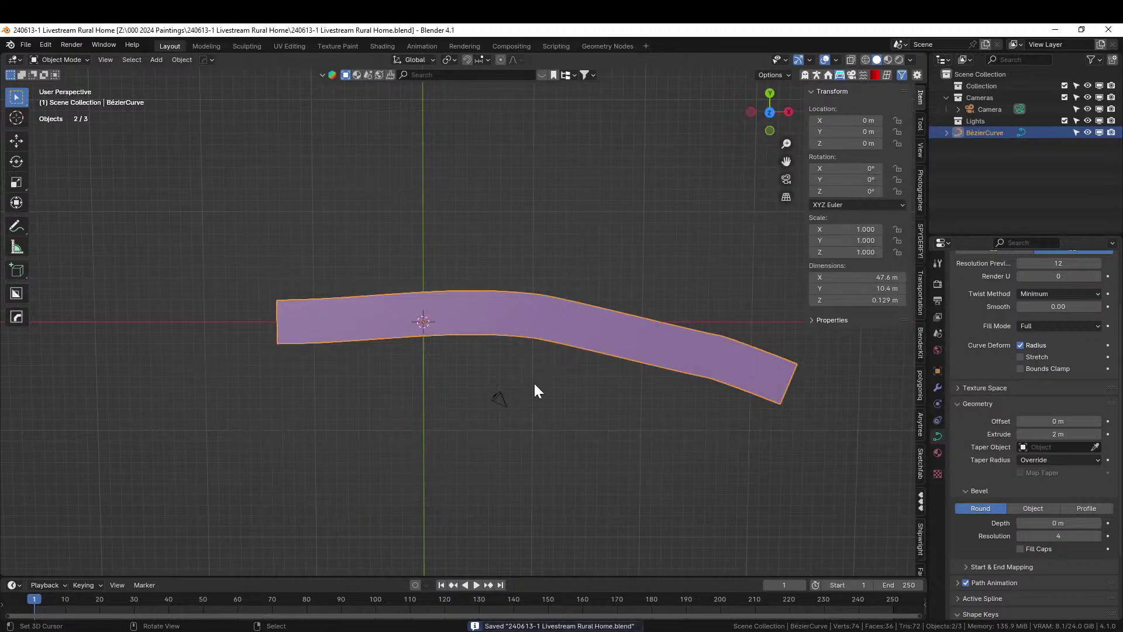
# - Duplicate the Bézier curve ribbon in place, leaving the copy at the same position
pyautogui.moveTo(489, 451); pyautogui.dragTo(455, 426, button='middle')
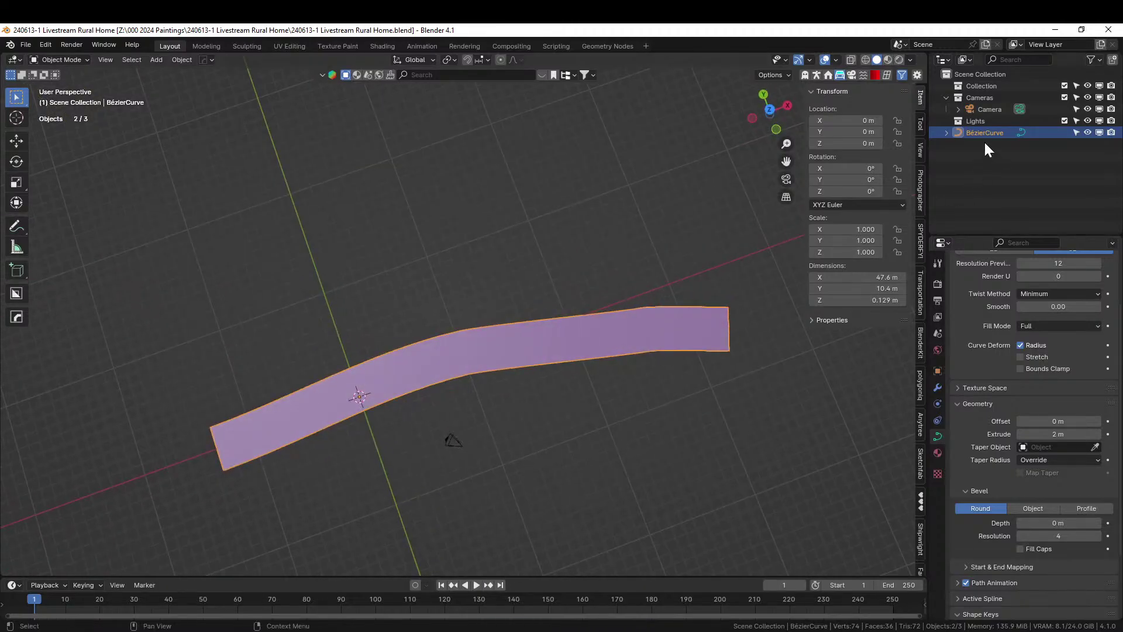
pyautogui.click(959, 131)
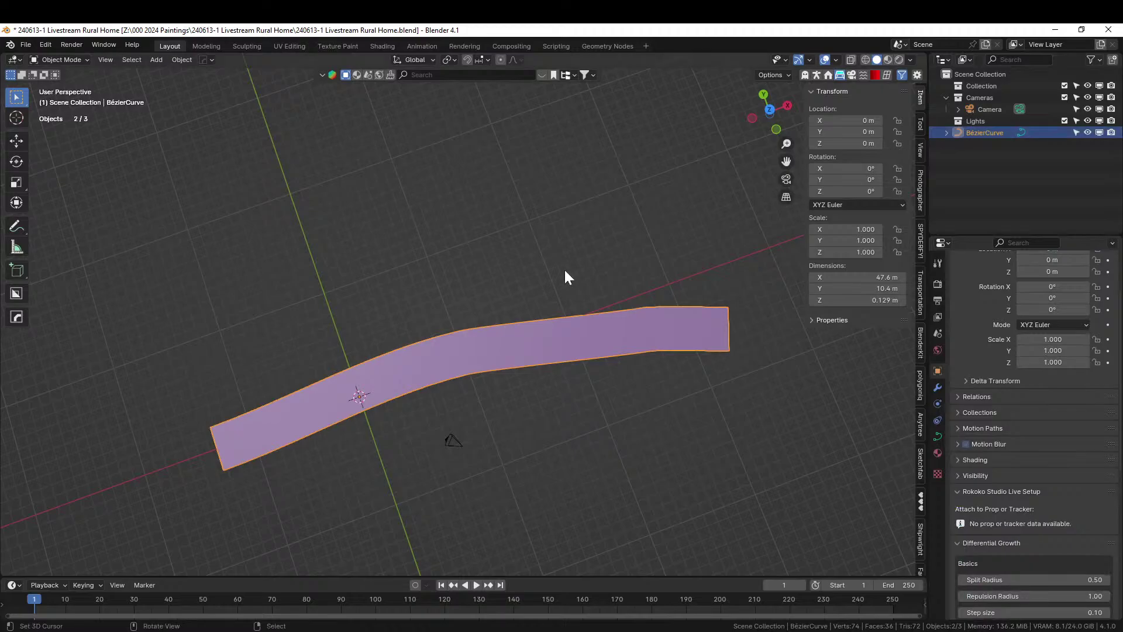
pyautogui.hotkey('shift', 'd')
pyautogui.rightClick(416, 301)
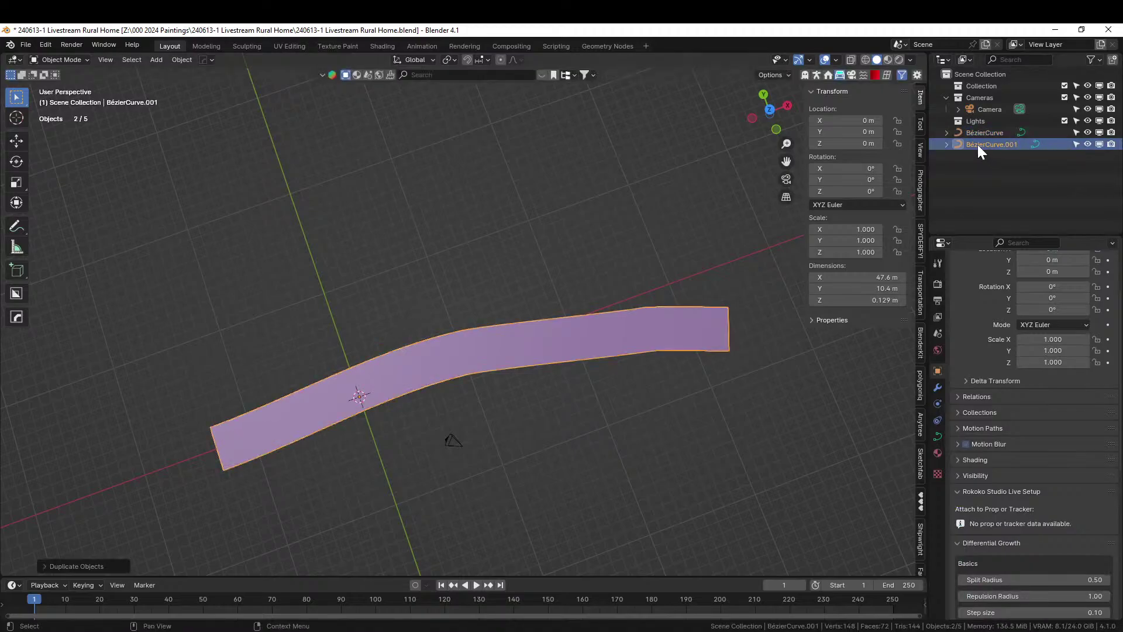
# - Move the duplicated curve to a new collection named OLD and exclude that collection from the view layer
pyautogui.press('m')
pyautogui.click(324, 286)
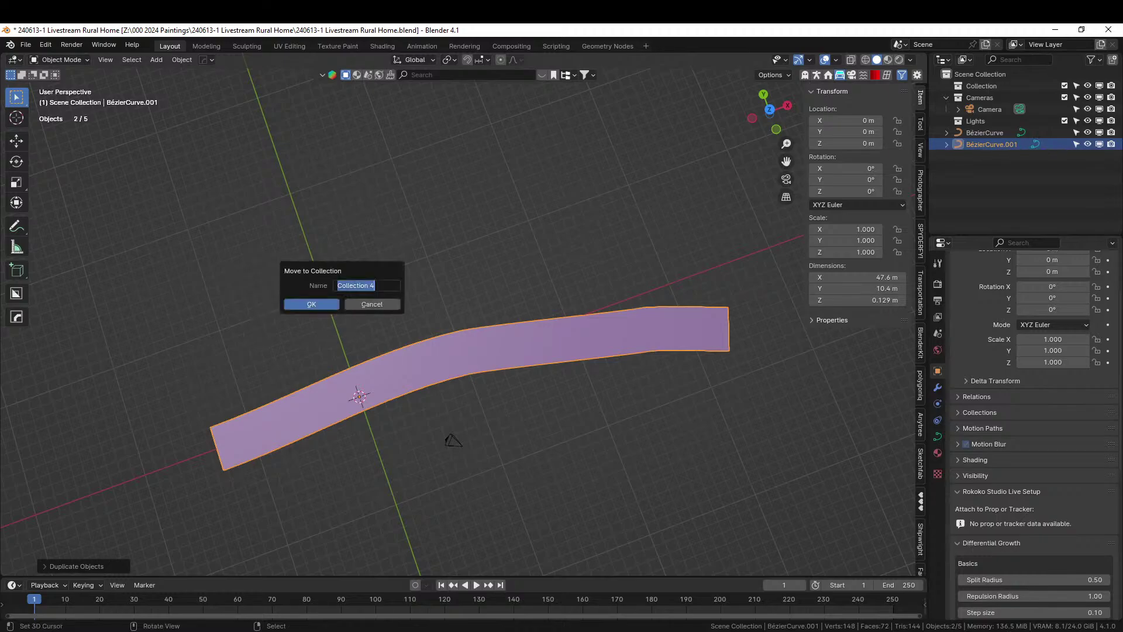
pyautogui.press('BackSpace')
pyautogui.write('LD')
pyautogui.press('Return')
pyautogui.press('Return')
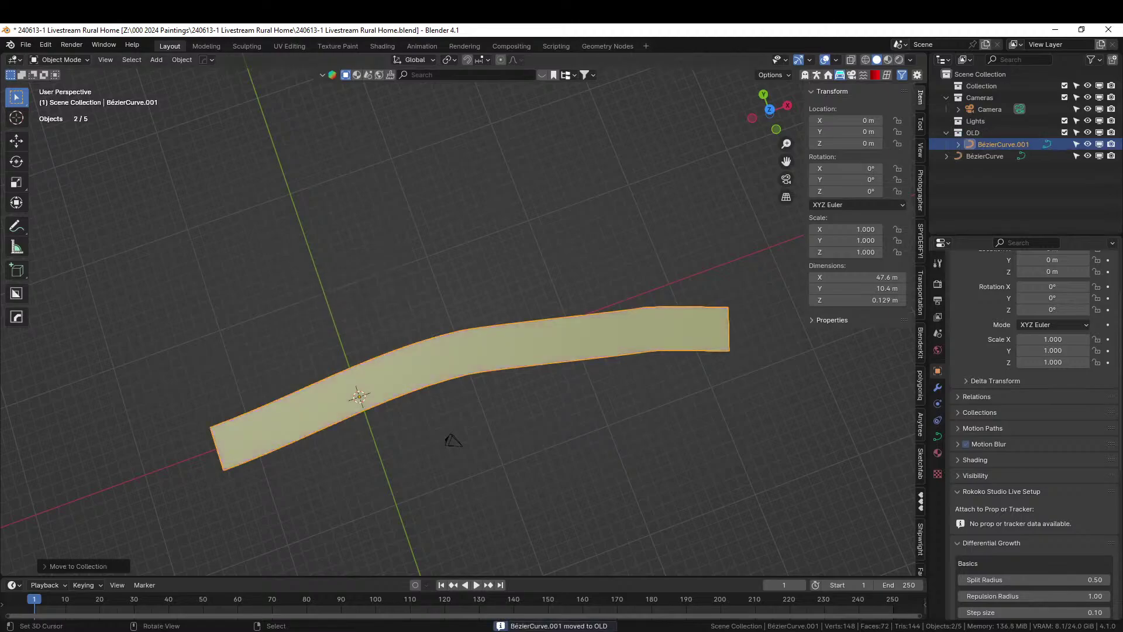
pyautogui.click(1064, 132)
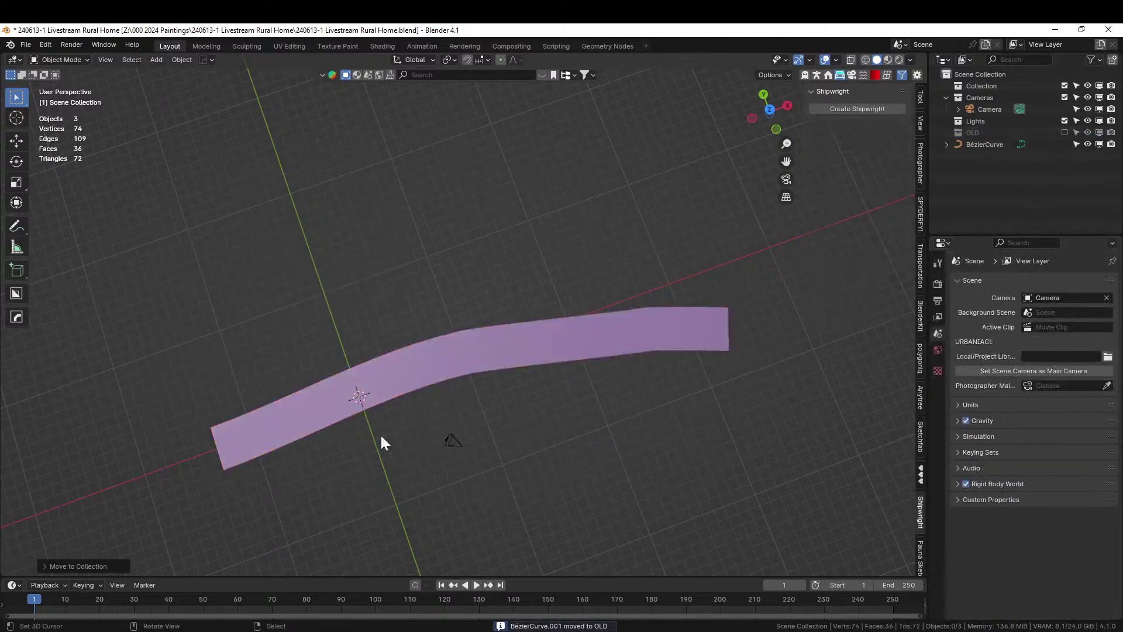
# - Convert the original Bézier curve ribbon to a mesh
pyautogui.moveTo(388, 431); pyautogui.dragTo(427, 458, button='middle')
pyautogui.click(407, 359)
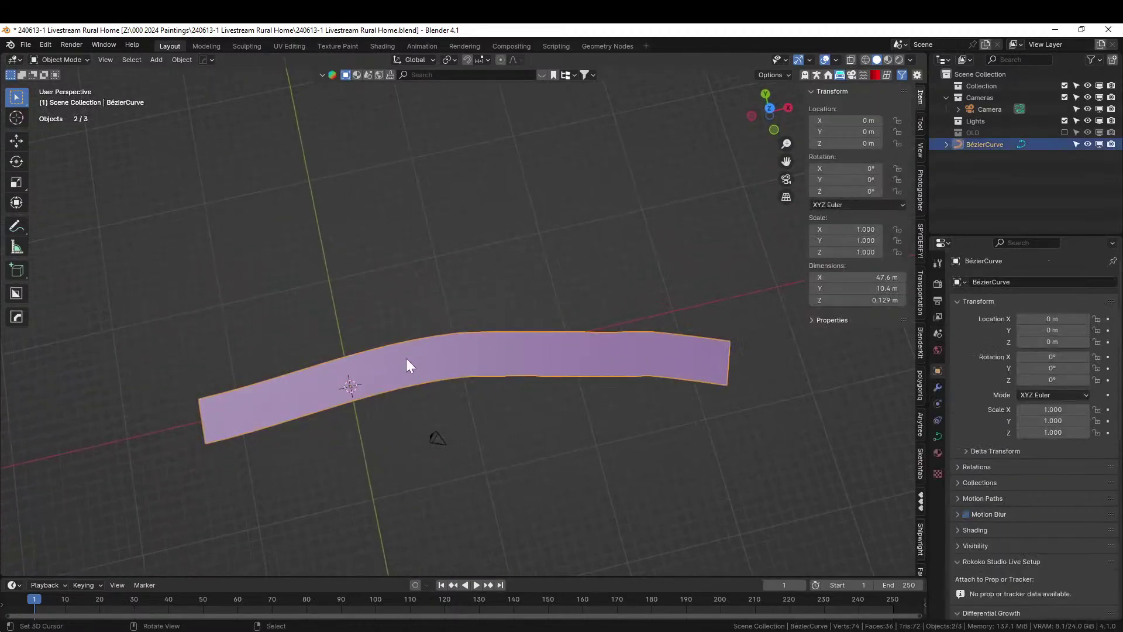
pyautogui.click(178, 60)
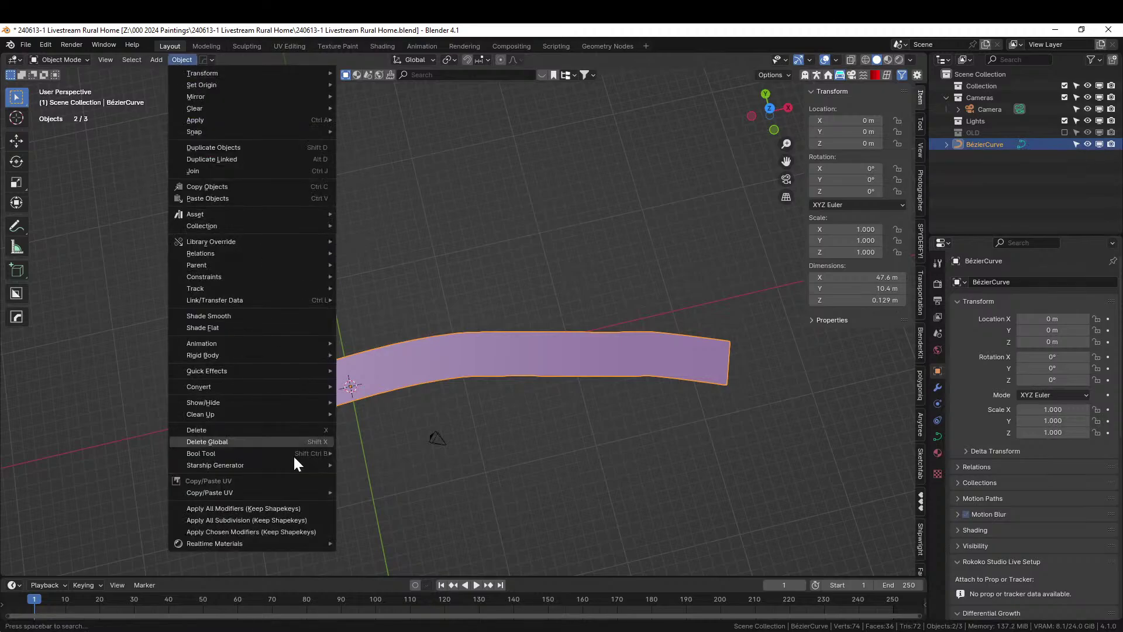
pyautogui.moveTo(244, 385)
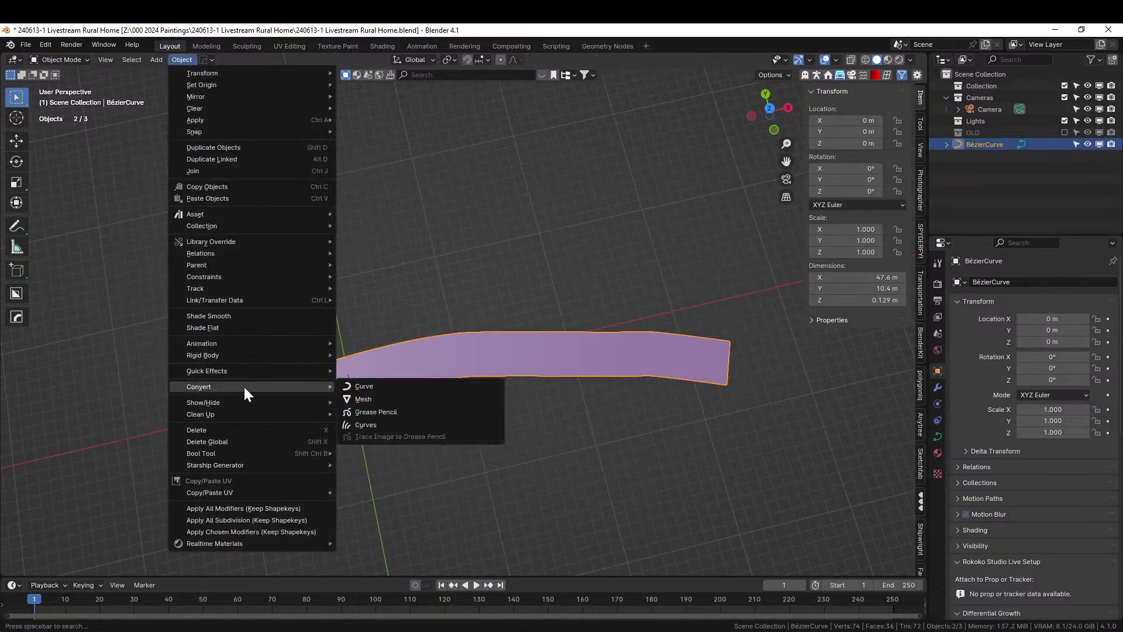
pyautogui.click(387, 399)
# - From top view in Edit Mode, select the mesh ribbon's entire upper long border as a continuous path of edges
pyautogui.moveTo(550, 448); pyautogui.dragTo(575, 437, button='middle')
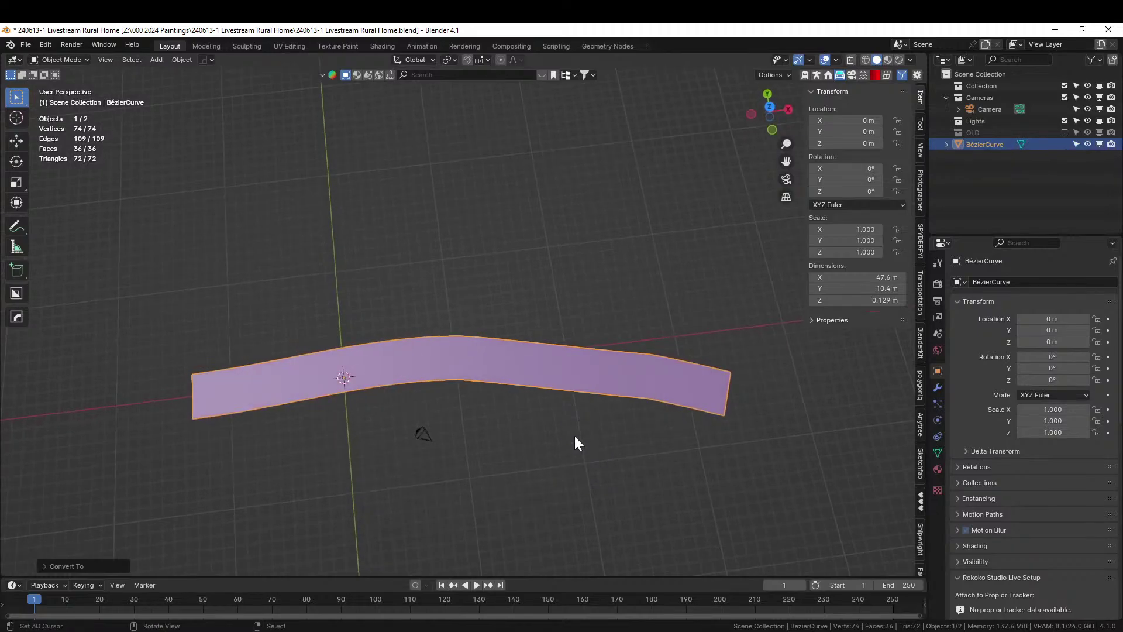
pyautogui.press('KP_7')
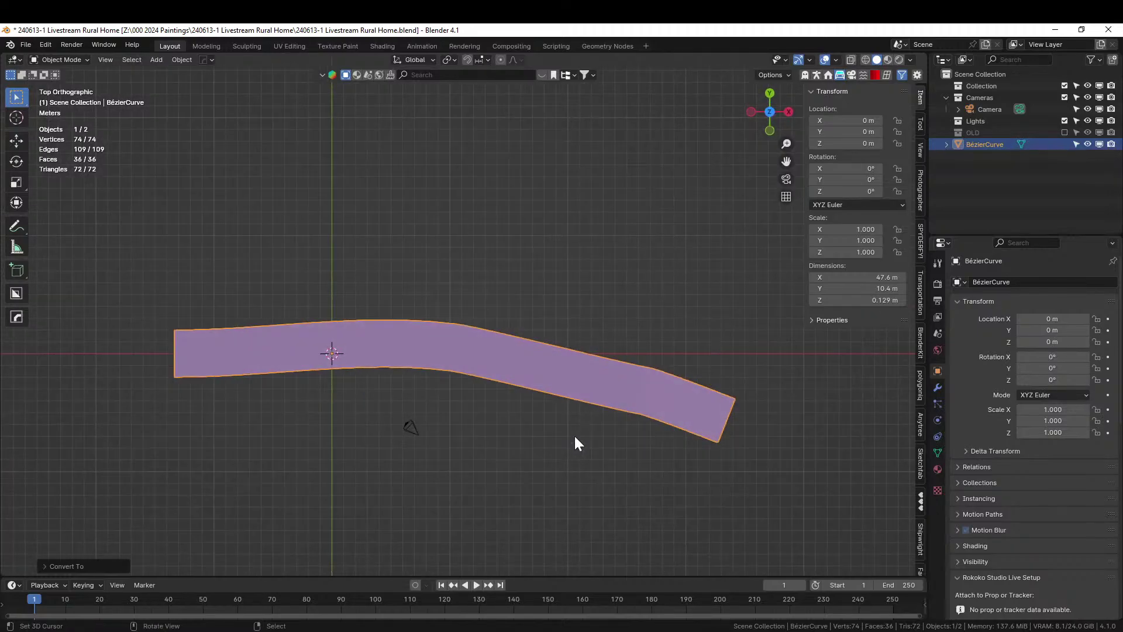
pyautogui.press('Tab')
pyautogui.press('3')
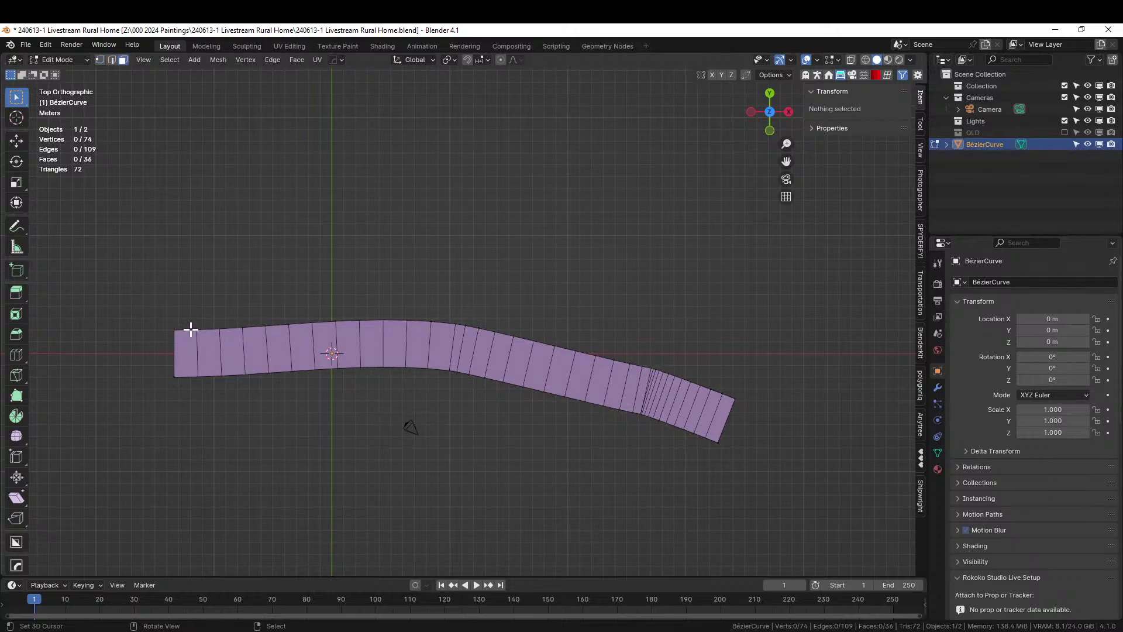
pyautogui.press('2')
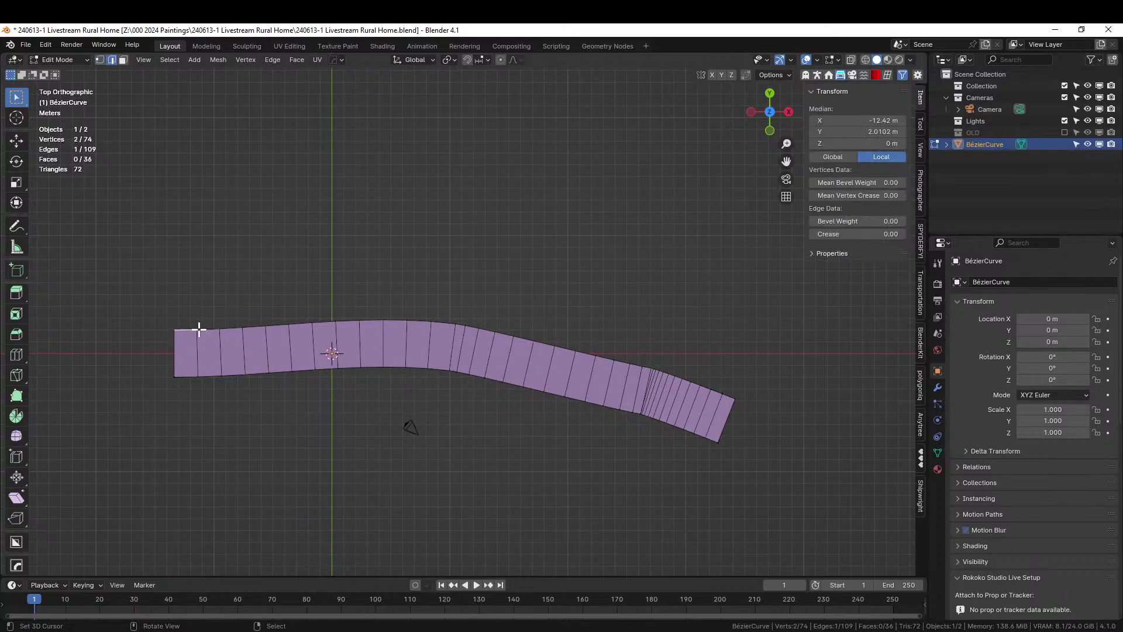
pyautogui.click(193, 328)
pyautogui.keyDown('ctrl'); pyautogui.click(731, 396); pyautogui.keyUp('ctrl')
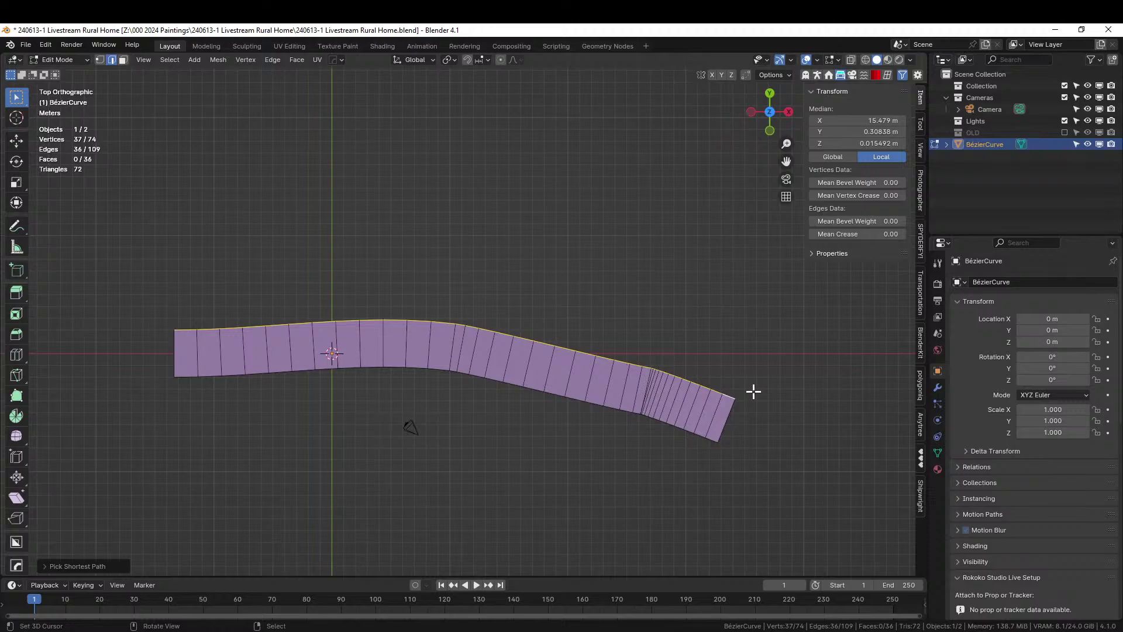
# - Try extruding the selected border edges 25 m along Y and reversing the direction, and undo the extrusion
pyautogui.press('e')
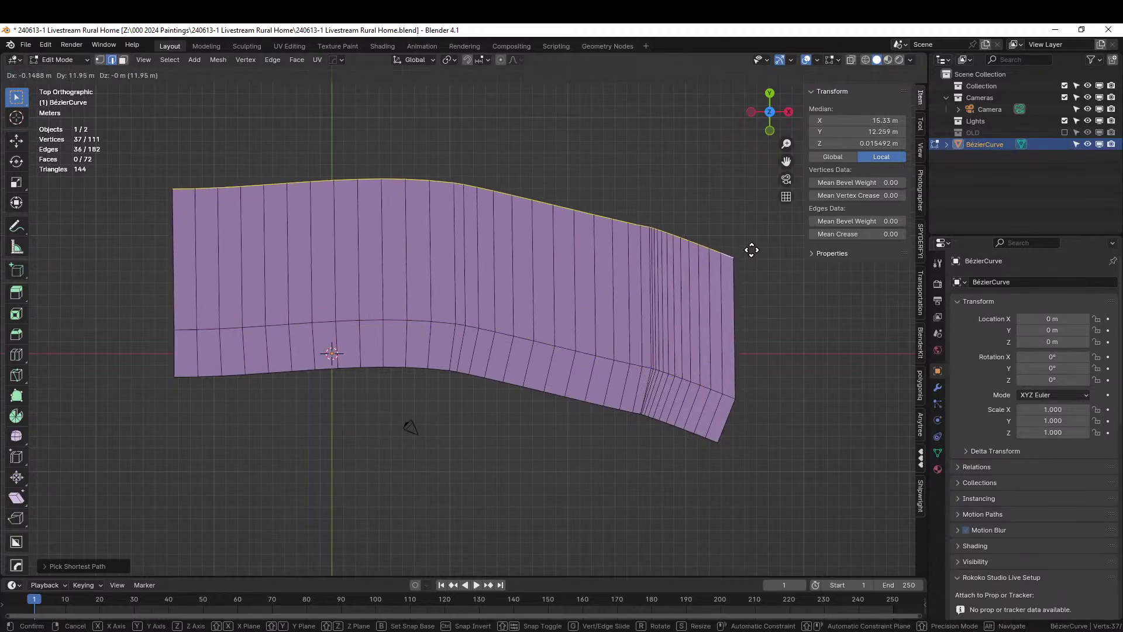
pyautogui.click(752, 250)
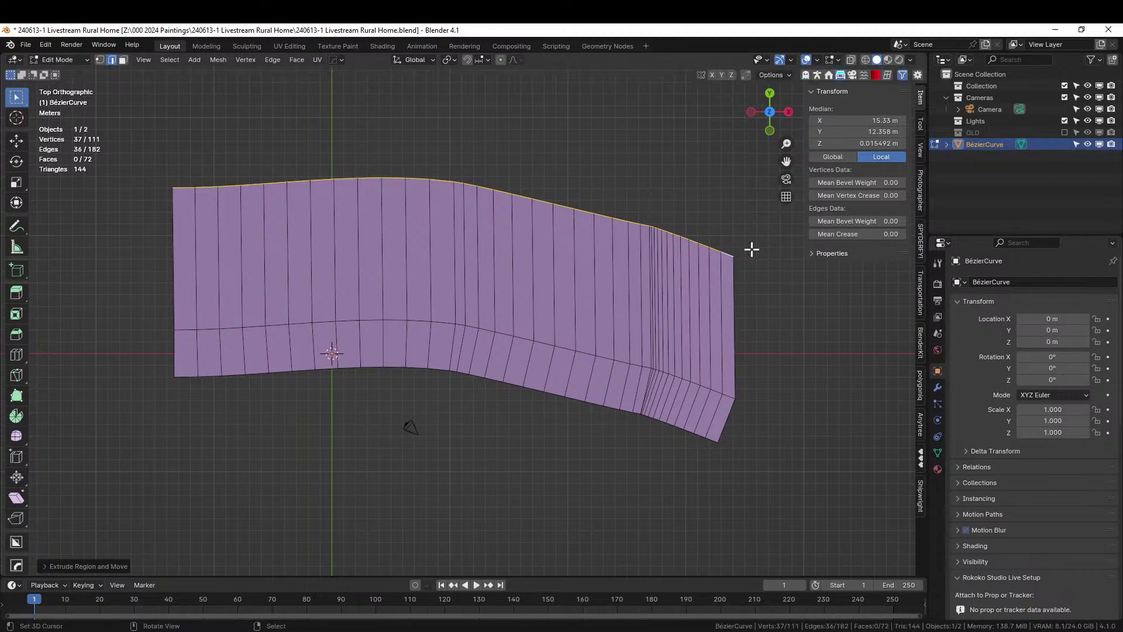
pyautogui.scroll(-3, 717, 329)
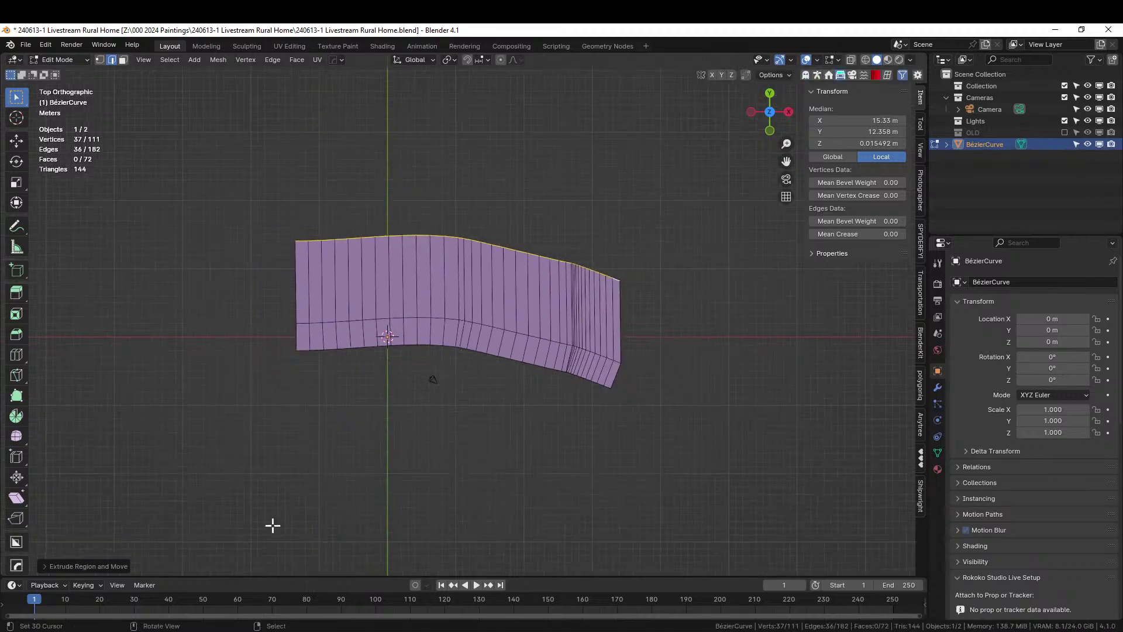
pyautogui.click(46, 565)
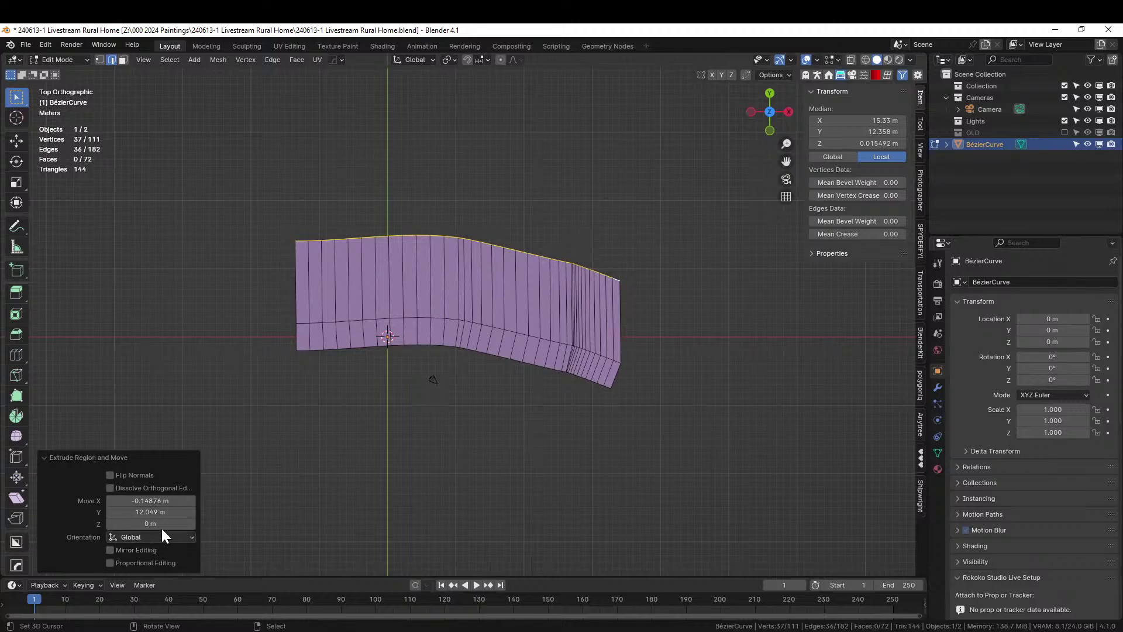
pyautogui.click(143, 512)
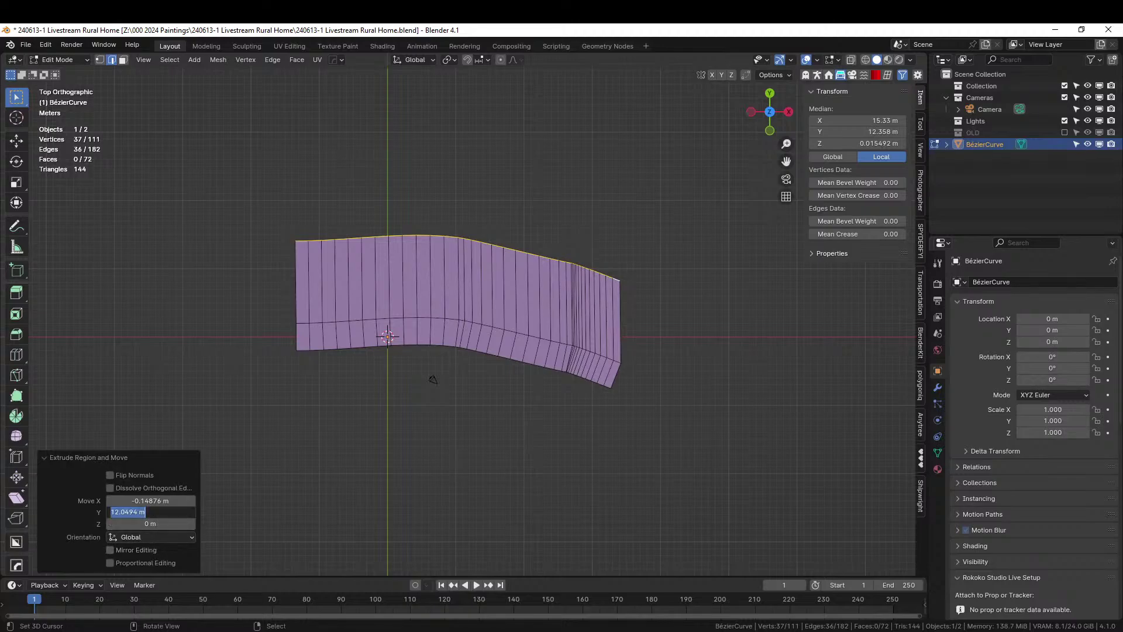
pyautogui.write('25')
pyautogui.press('Return')
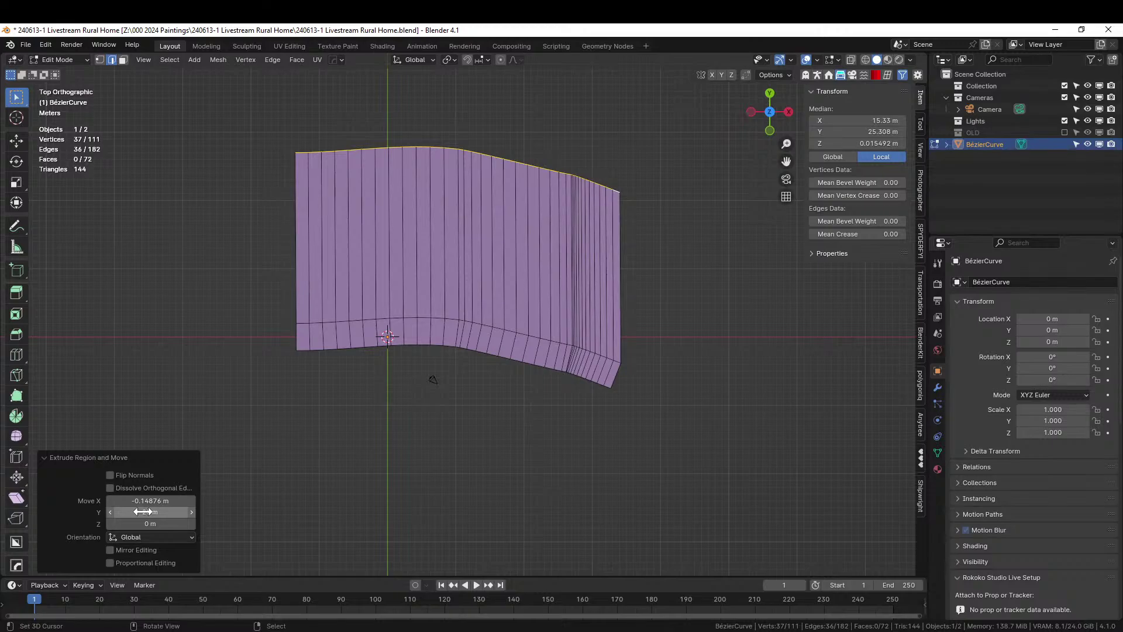
pyautogui.press('-')
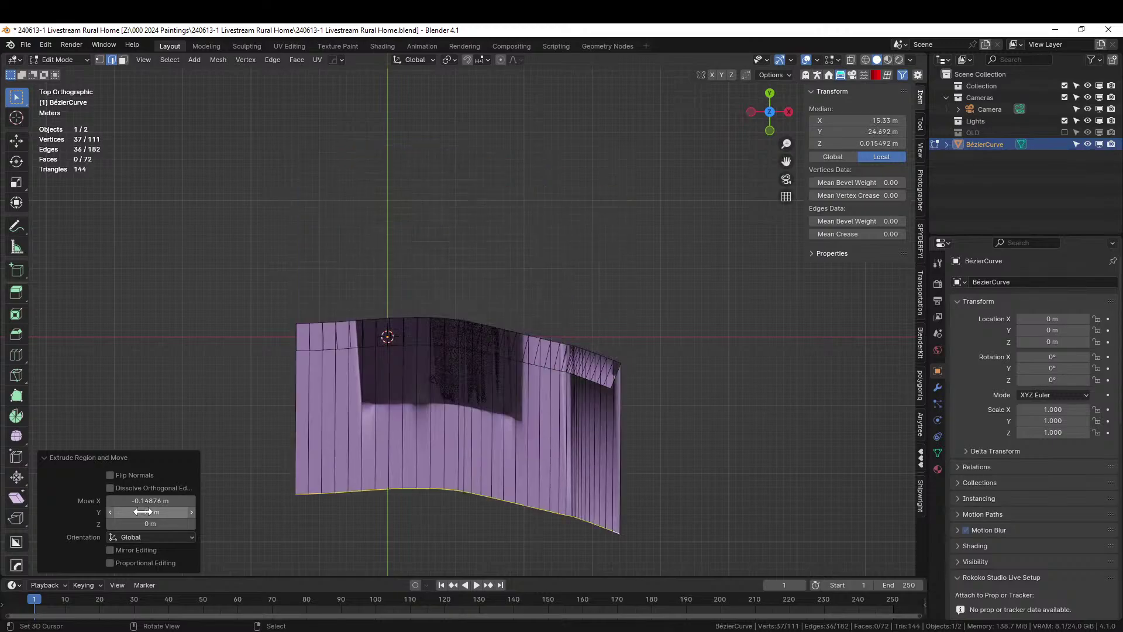
pyautogui.hotkey('ctrl', 'z')
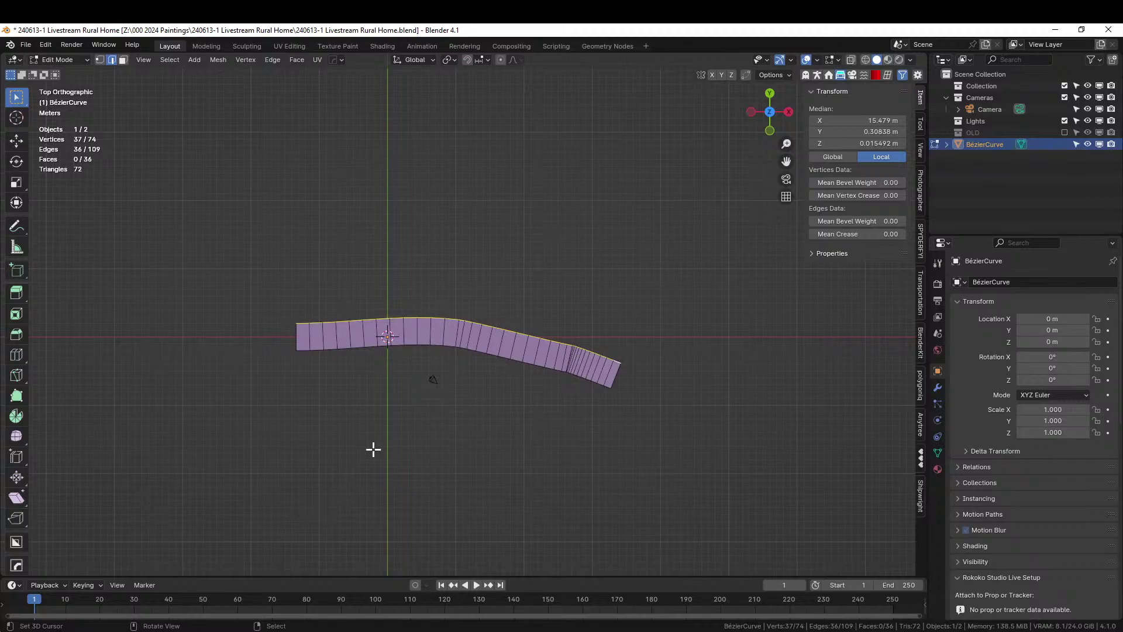
# - Set the transform pivot point to Individual Origins and move the selected border edges 25 m along the global Y axis
pyautogui.scroll(2, 504, 329)
pyautogui.scroll(1, 504, 328)
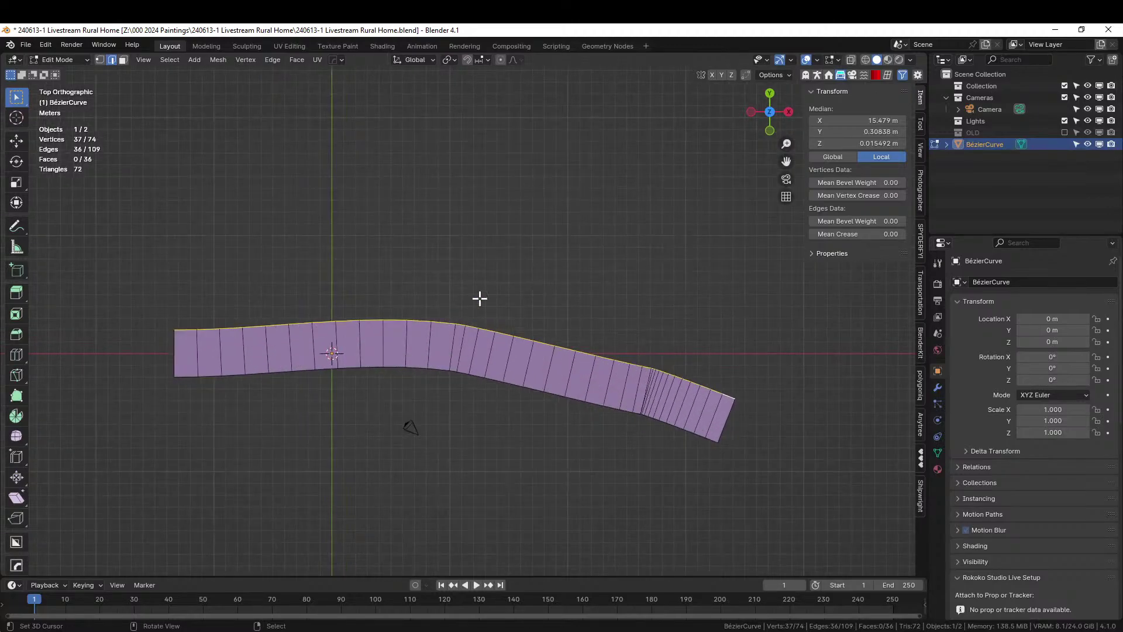
pyautogui.click(449, 60)
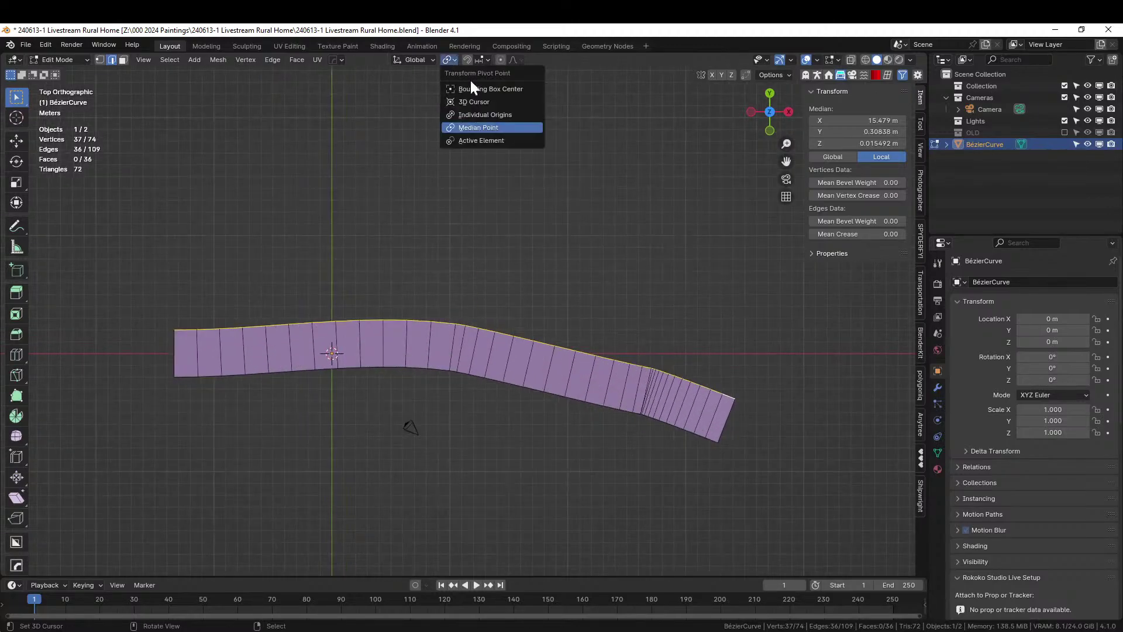
pyautogui.click(489, 115)
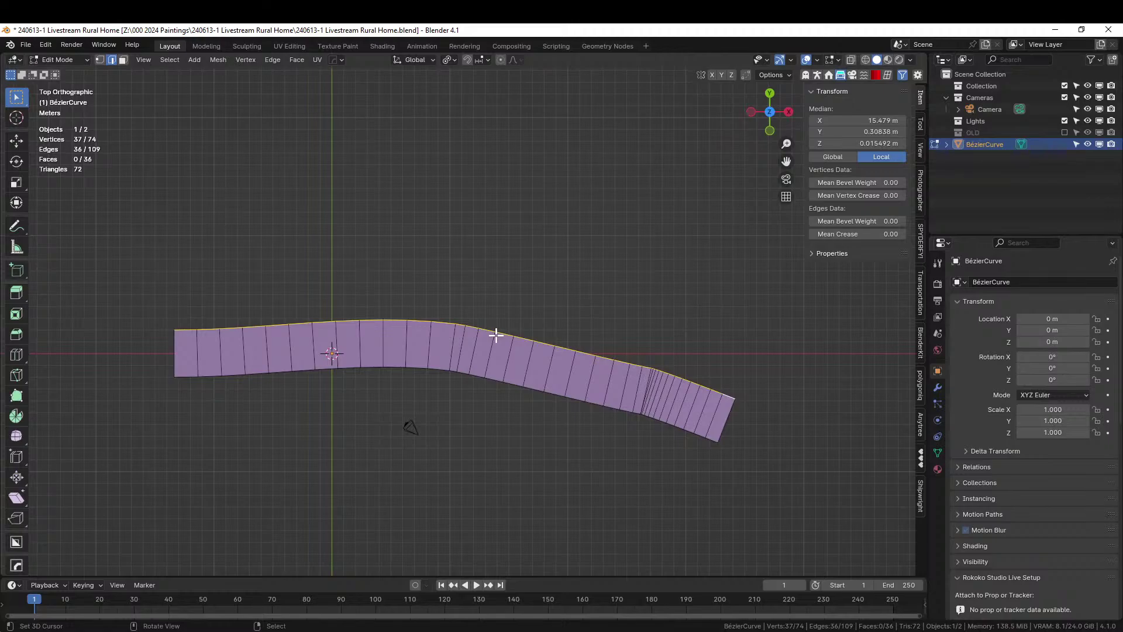
pyautogui.write('gy25')
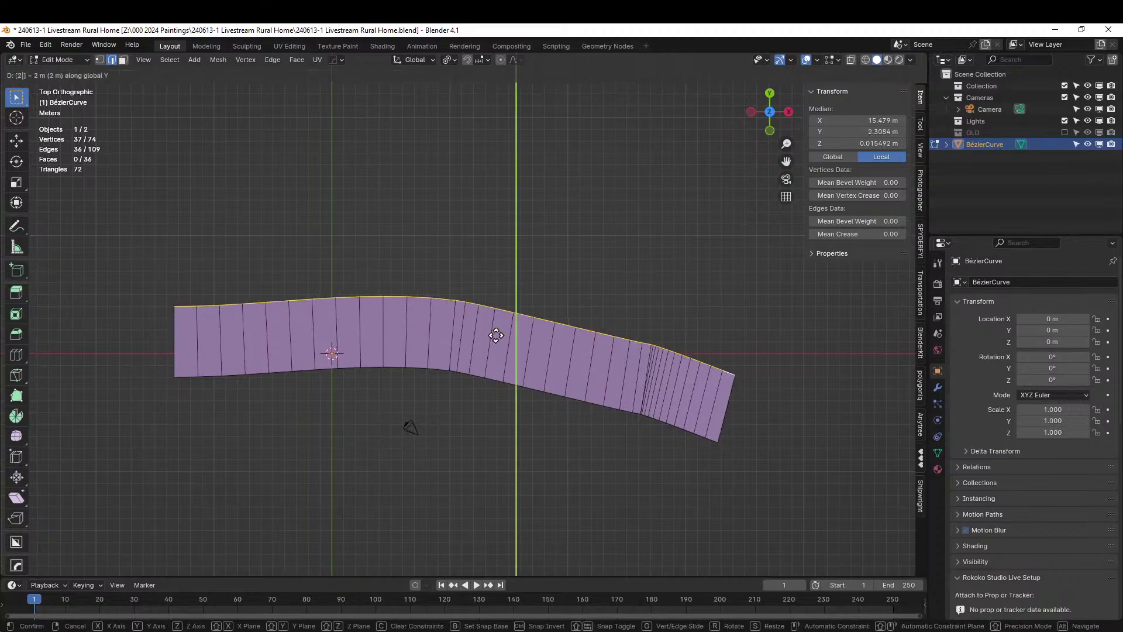
pyautogui.press('Return')
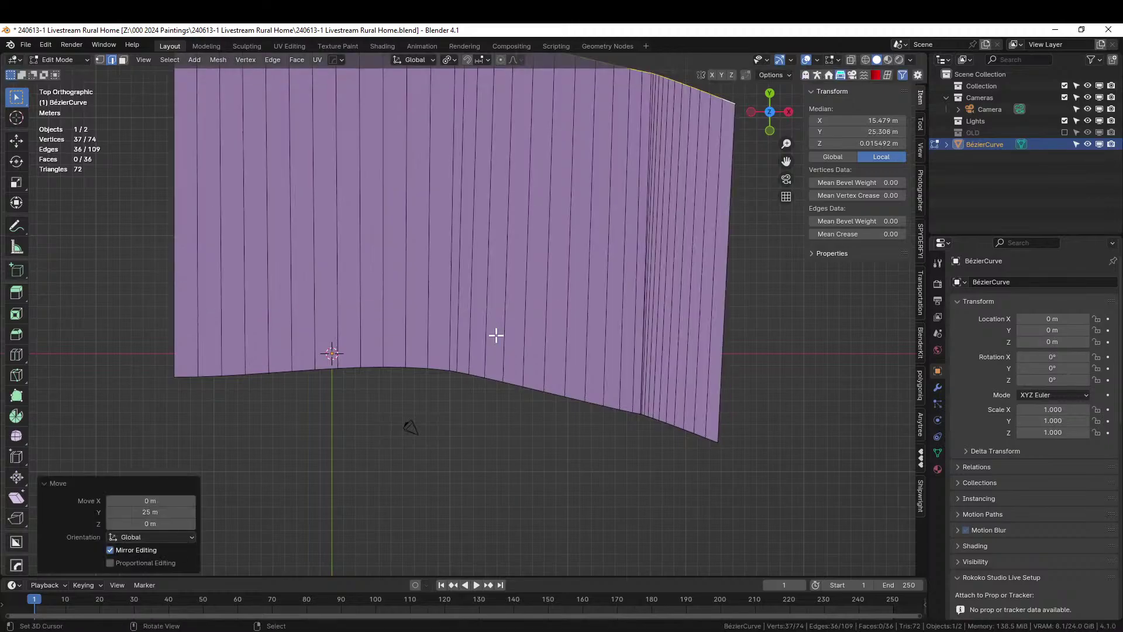
# - Try flattening the selected border edges to zero scale along Y, and undo both the flattening and the 25 m move
pyautogui.write('sy0')
pyautogui.press('Return')
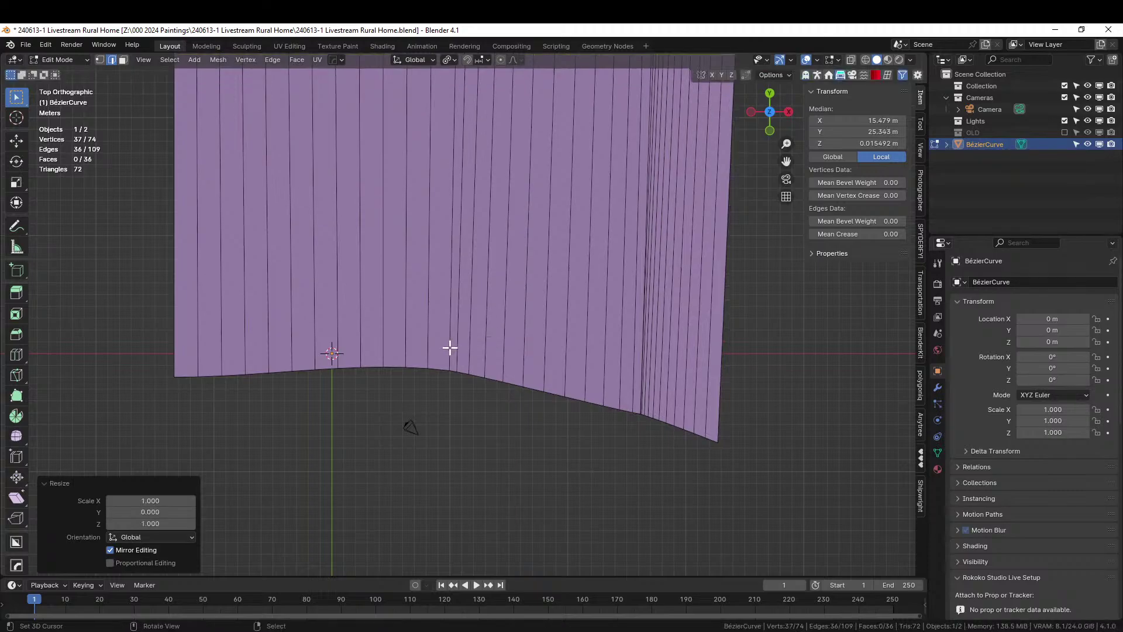
pyautogui.scroll(-4, 450, 347)
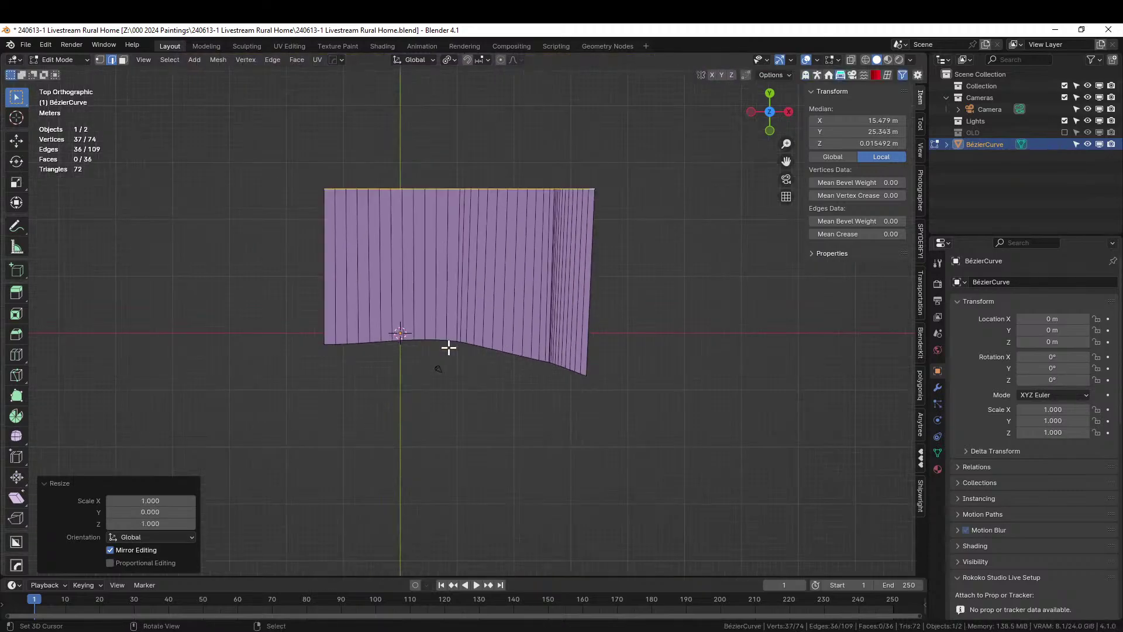
pyautogui.scroll(4, 432, 404)
pyautogui.moveTo(431, 403); pyautogui.dragTo(481, 380, button='middle')
pyautogui.hotkey('ctrl', 'z')
pyautogui.hotkey('ctrl', 'z')
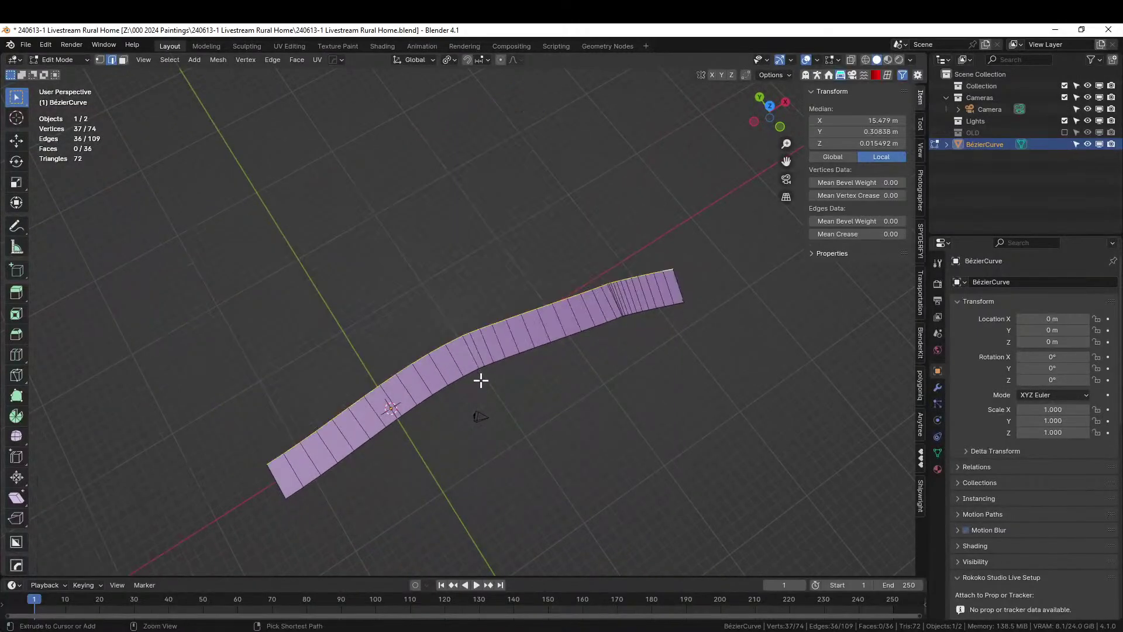
# - Extrude the selected border edges 25 m along global Y and straighten the new border by scaling it to 0 along Y
pyautogui.write('ey')
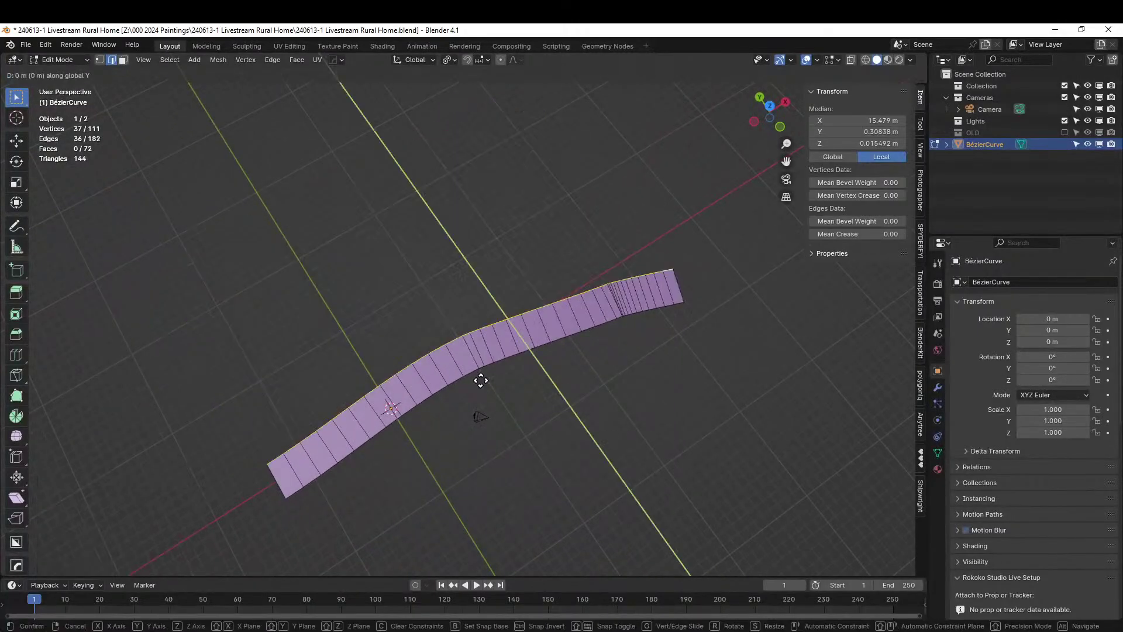
pyautogui.write('25')
pyautogui.press('Return')
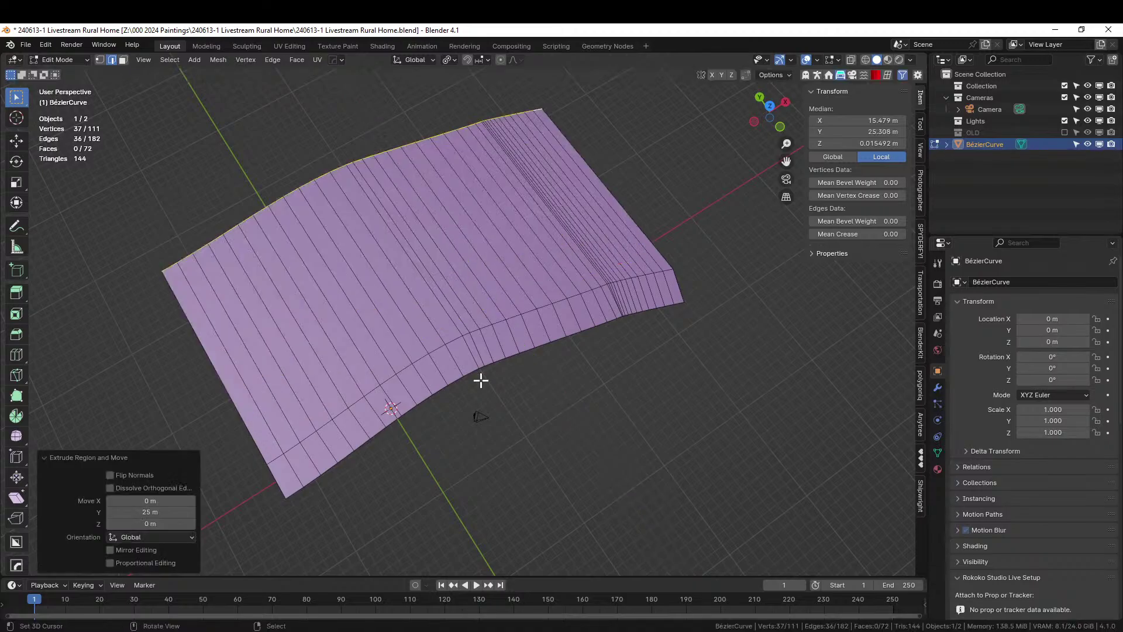
pyautogui.write('sy0')
pyautogui.press('Return')
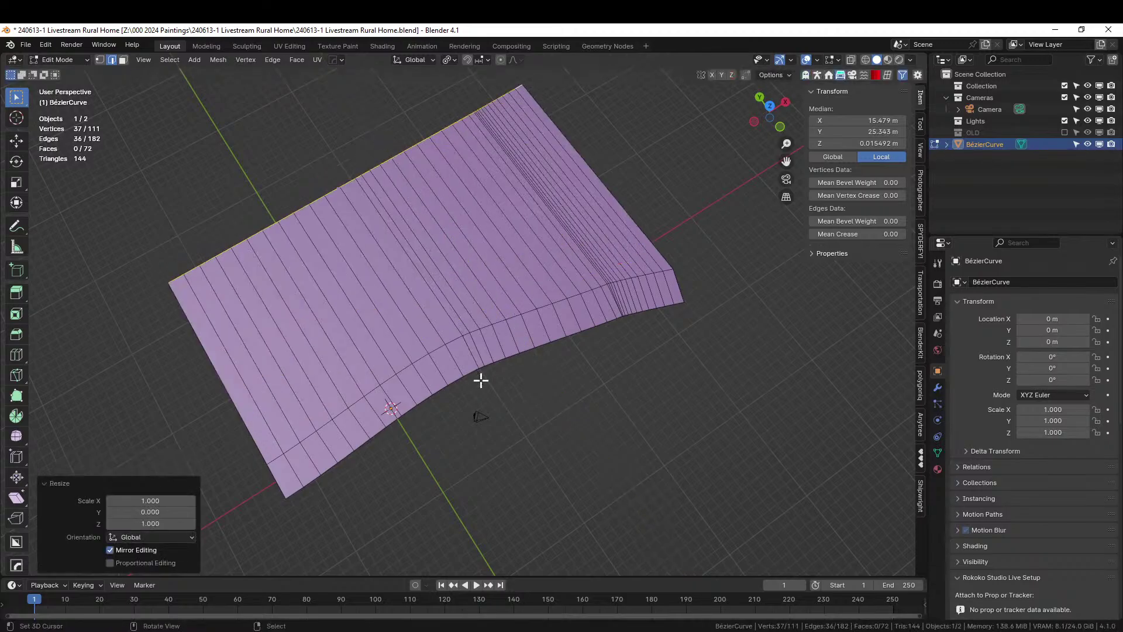
# - Select all faces of the extruded broad area and separate them into their own object, returning to Object Mode
pyautogui.press('3')
pyautogui.press('l')
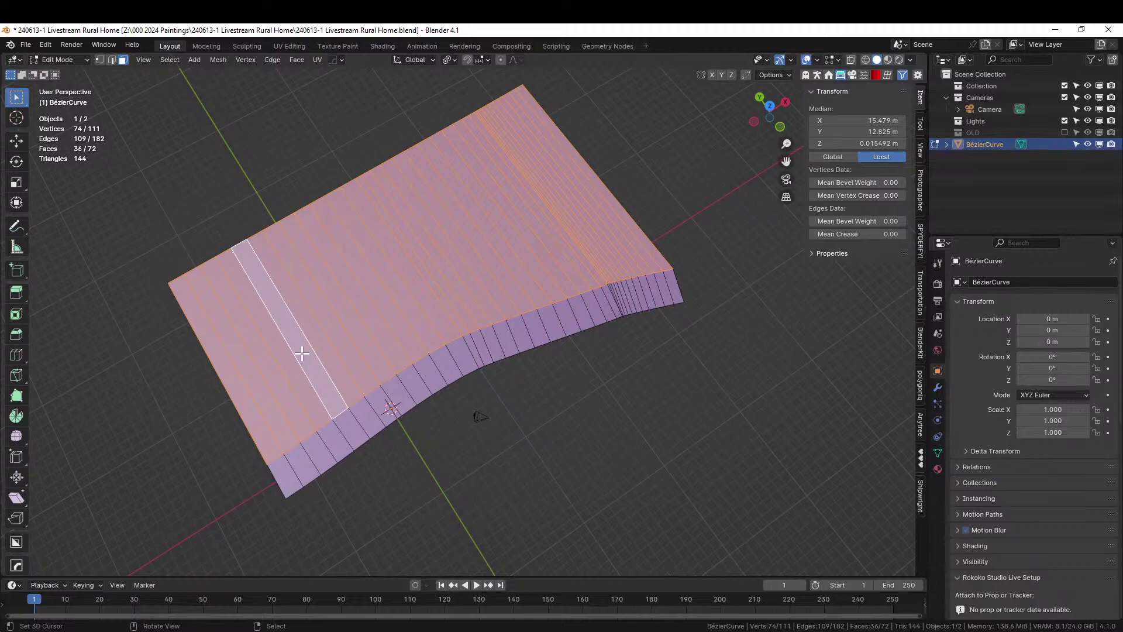
pyautogui.press('p')
pyautogui.click(301, 352)
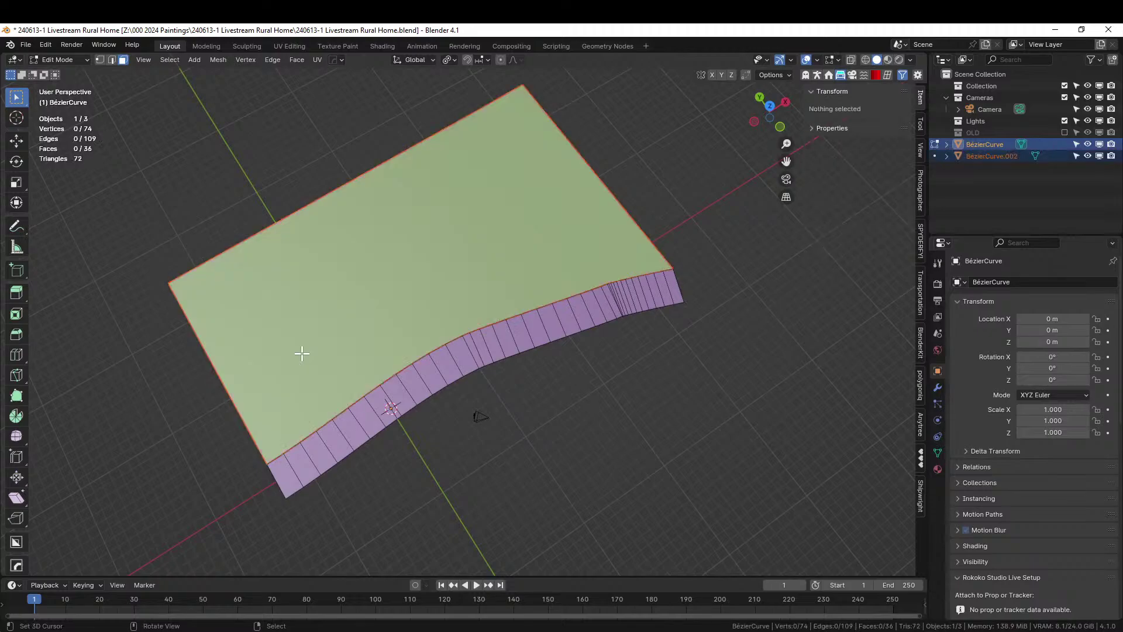
pyautogui.press('Tab')
# - Examine how the narrow ribbon strip meets the separated broad surface, with only the strip selected
pyautogui.moveTo(276, 357); pyautogui.dragTo(344, 307, button='middle')
pyautogui.scroll(3, 367, 344)
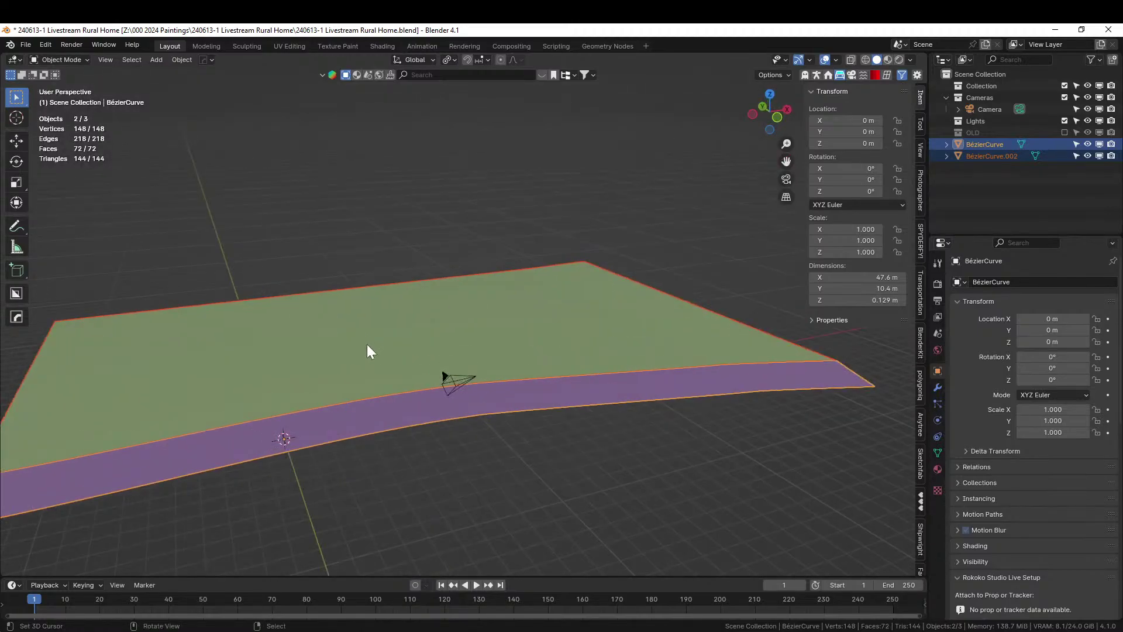
pyautogui.scroll(2, 350, 385)
pyautogui.moveTo(350, 385); pyautogui.dragTo(343, 425, button='middle')
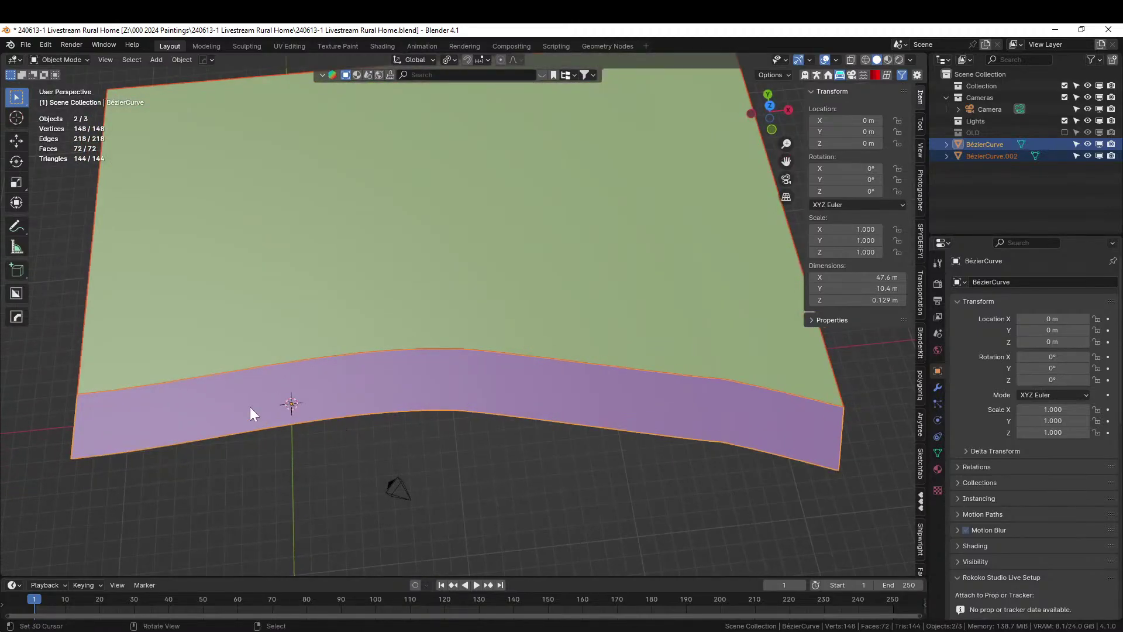
pyautogui.click(321, 390)
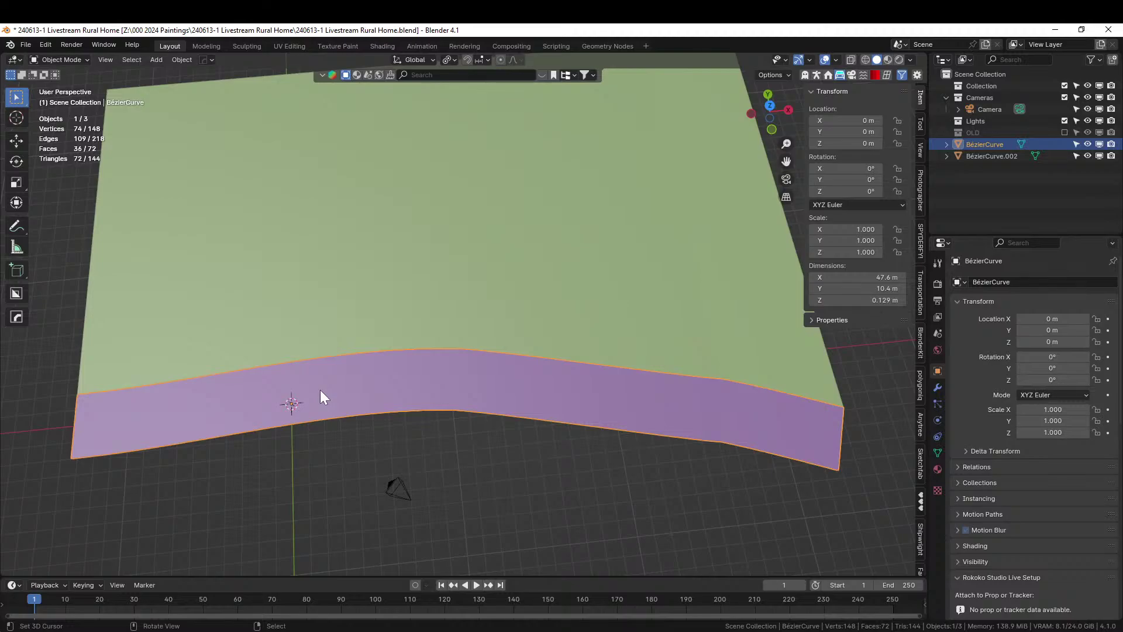
pyautogui.moveTo(374, 412); pyautogui.dragTo(492, 396, button='middle')
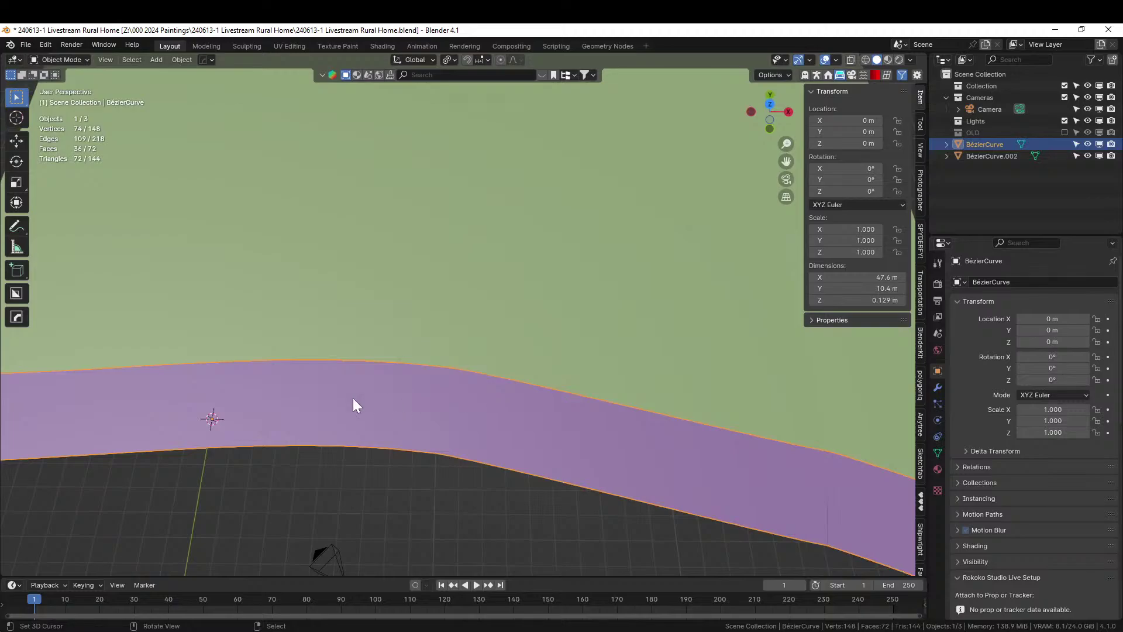
pyautogui.scroll(-5, 479, 450)
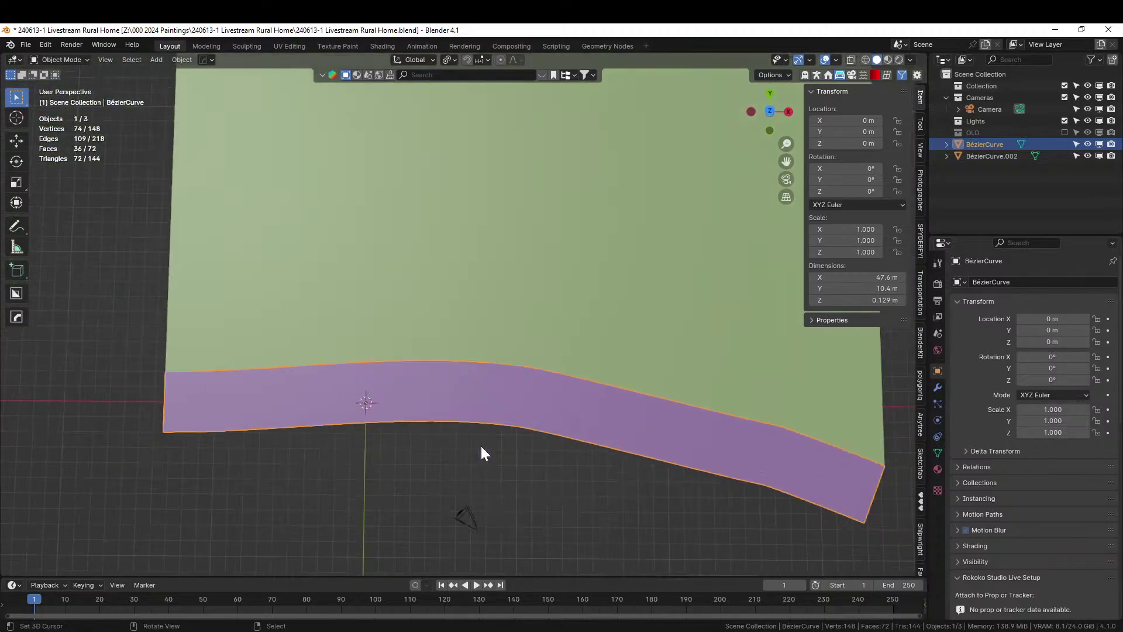
# - Undo the separation of the broad surface from the ribbon strip
pyautogui.keyDown('shift'); pyautogui.click(476, 403); pyautogui.keyUp('shift')
pyautogui.hotkey('ctrl', 'j')
pyautogui.press('Tab')
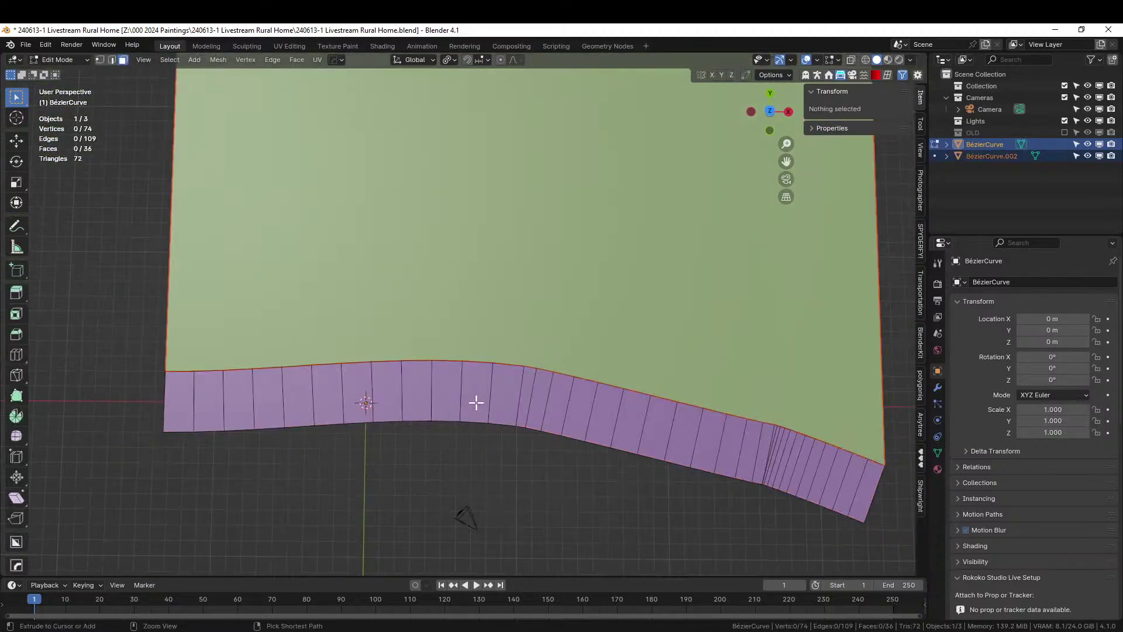
pyautogui.scroll(-2, 468, 404)
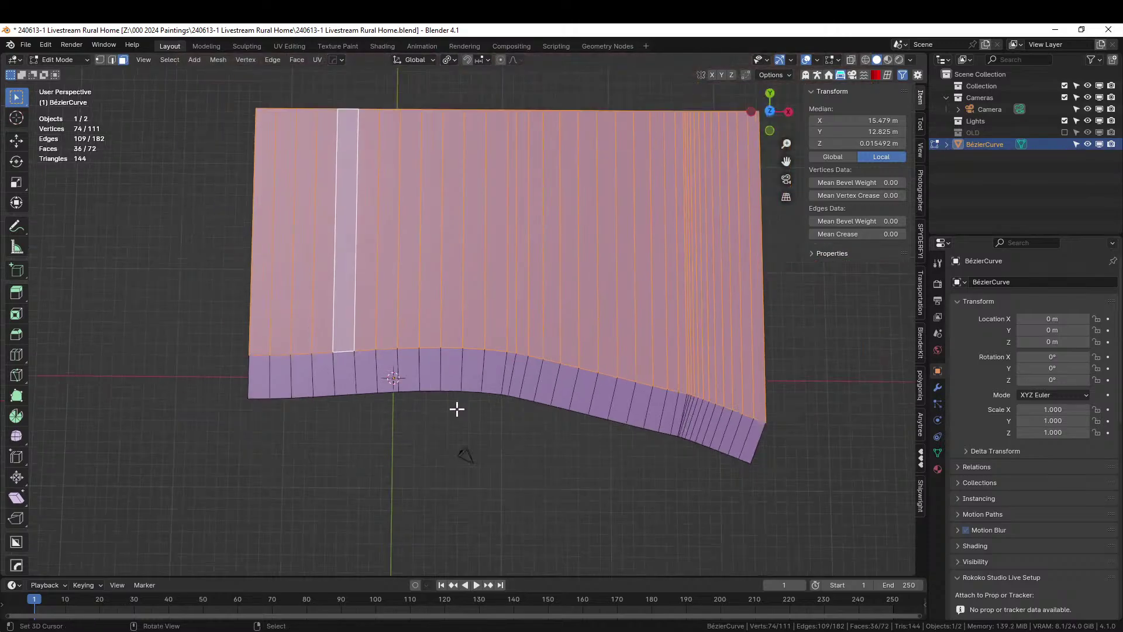
# - Try excluding two adjacent long faces of the broad area from the selection, and deselect everything
pyautogui.scroll(2, 457, 407)
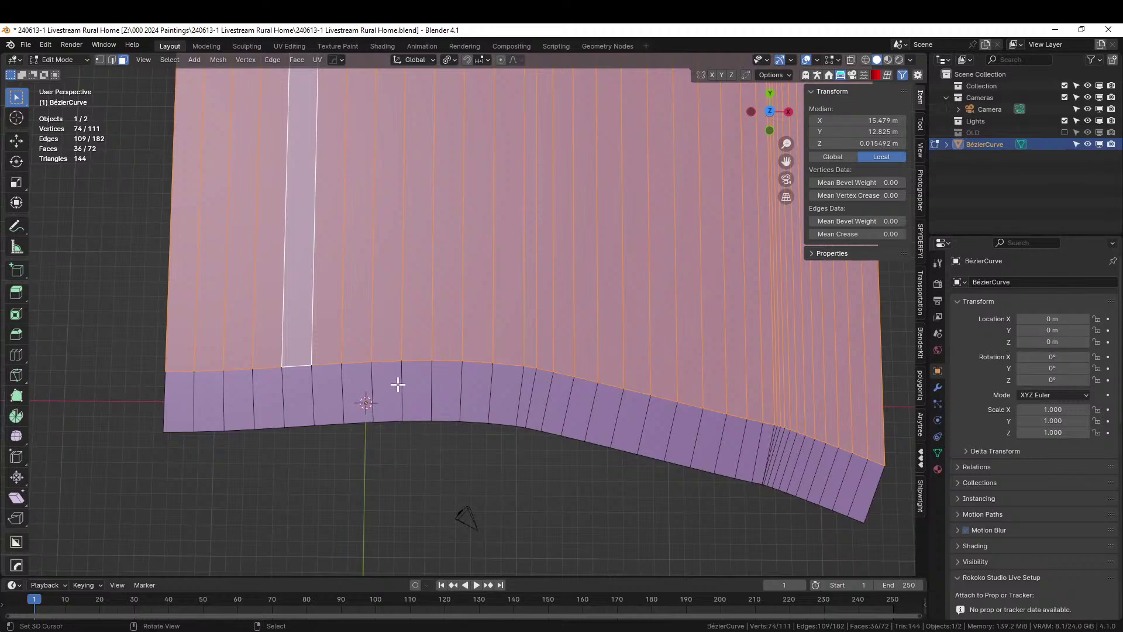
pyautogui.keyDown('shift'); pyautogui.click(423, 339); pyautogui.keyUp('shift')
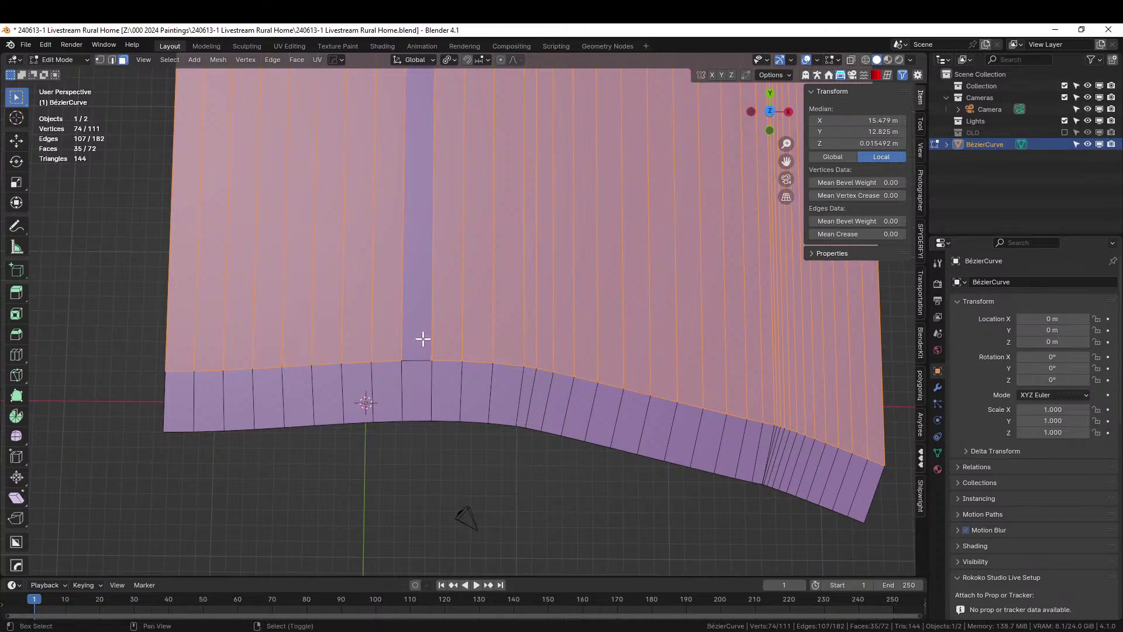
pyautogui.keyDown('shift'); pyautogui.click(440, 334); pyautogui.keyUp('shift')
pyautogui.scroll(-3, 505, 443)
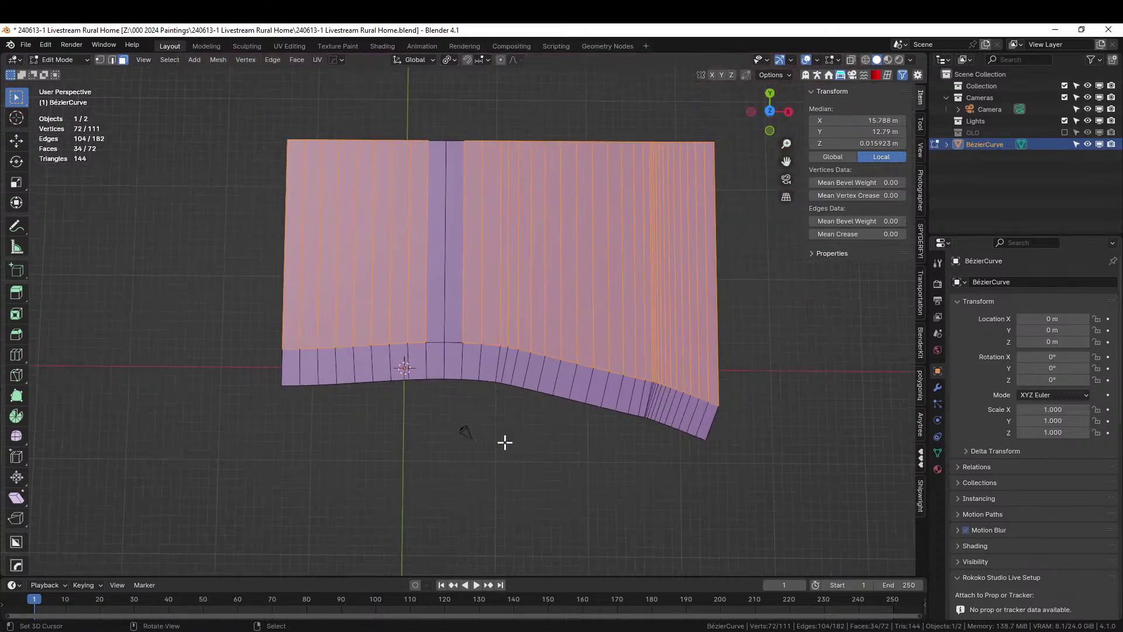
pyautogui.click(434, 496)
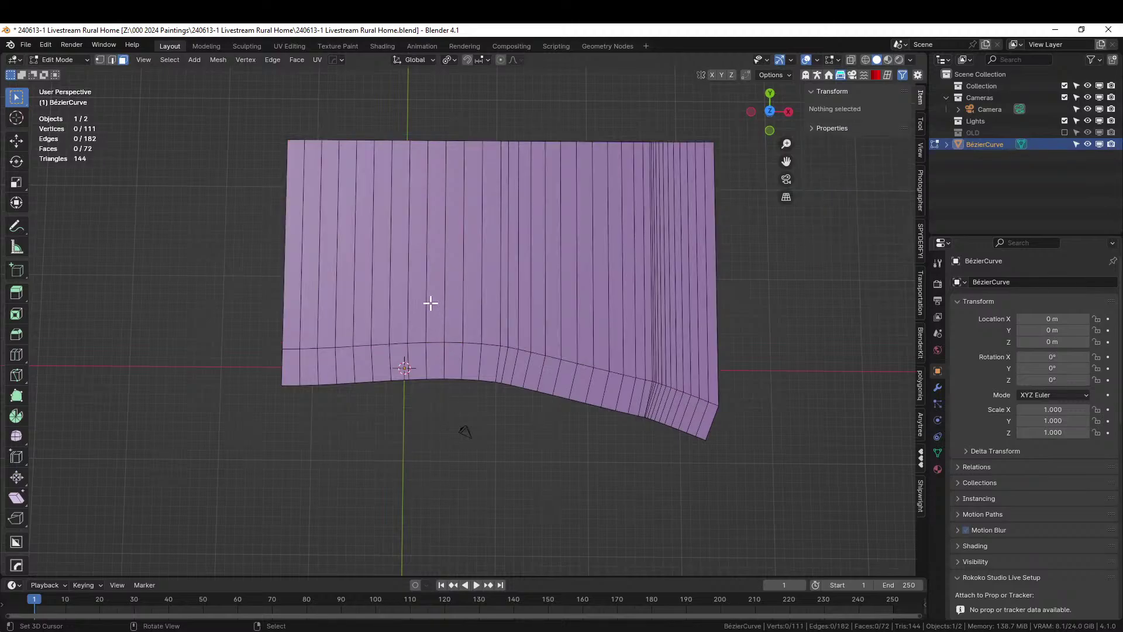
# - Add two evenly spaced loop cuts lengthwise across the broad area without sliding them
pyautogui.click(428, 299)
pyautogui.hotkey('ctrl', 'r')
pyautogui.scroll(2, 428, 299)
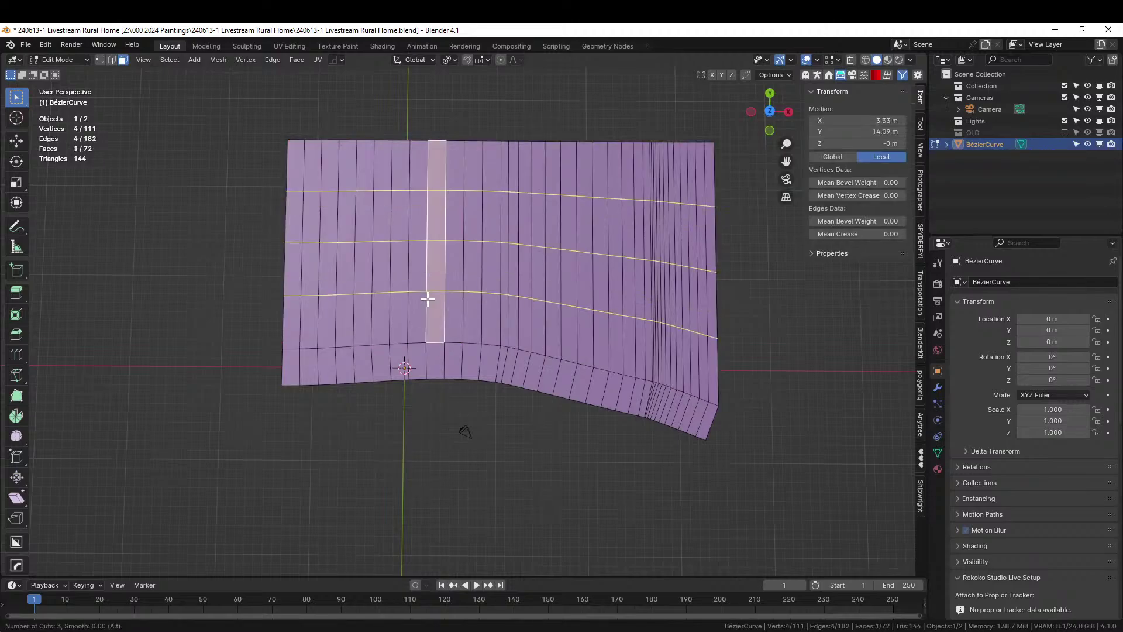
pyautogui.scroll(-1, 428, 299)
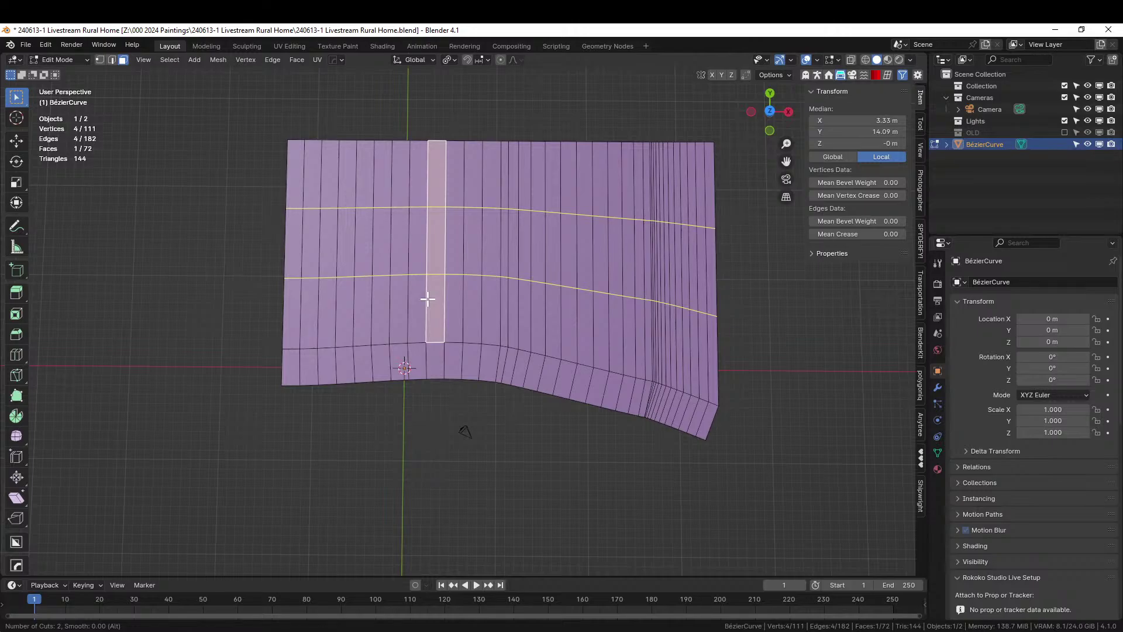
pyautogui.click(427, 299)
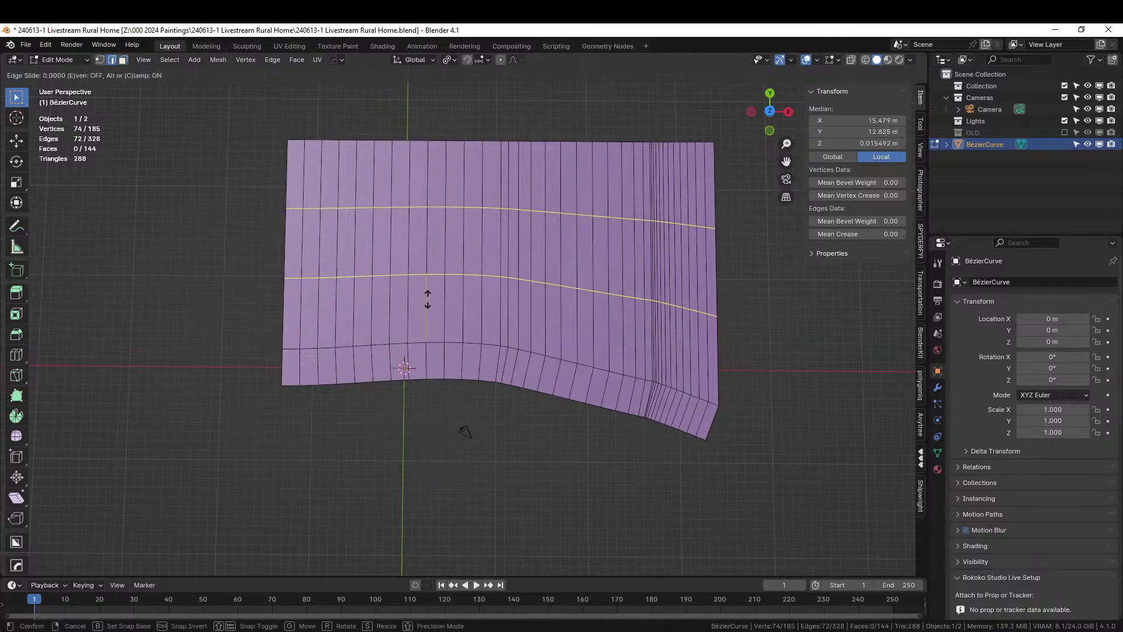
pyautogui.rightClick(427, 298)
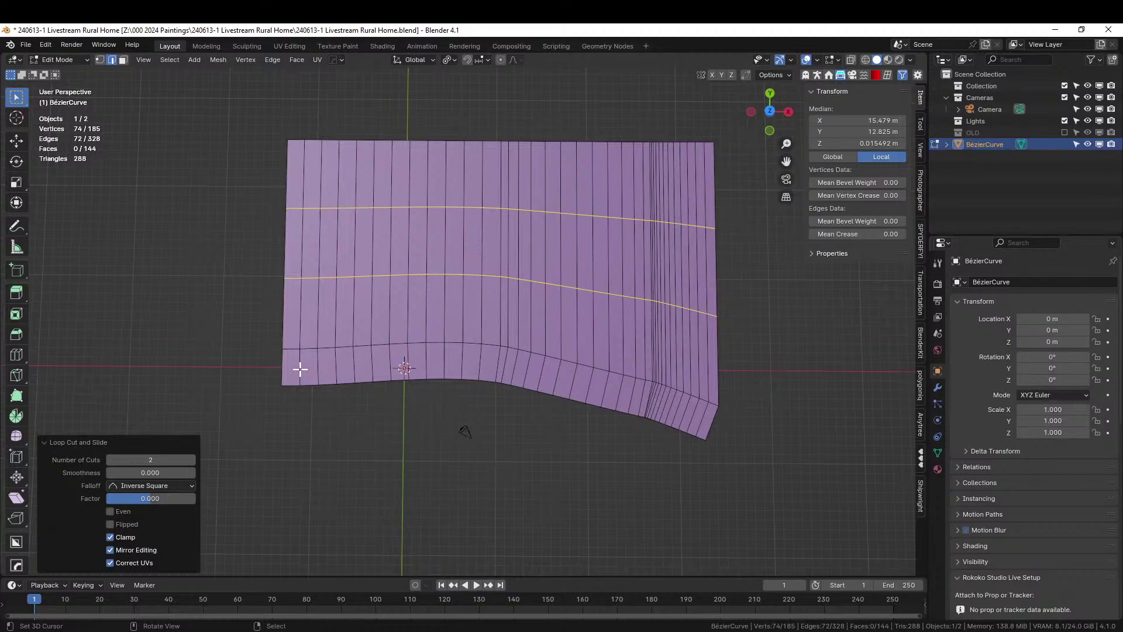
# - Separate the whole ribbon face loop plus two adjacent faces just above it into a new object, and leave Edit Mode
pyautogui.press('3')
pyautogui.keyDown('alt'); pyautogui.click(303, 369); pyautogui.keyUp('alt')
pyautogui.keyDown('shift'); pyautogui.click(438, 327); pyautogui.keyUp('shift')
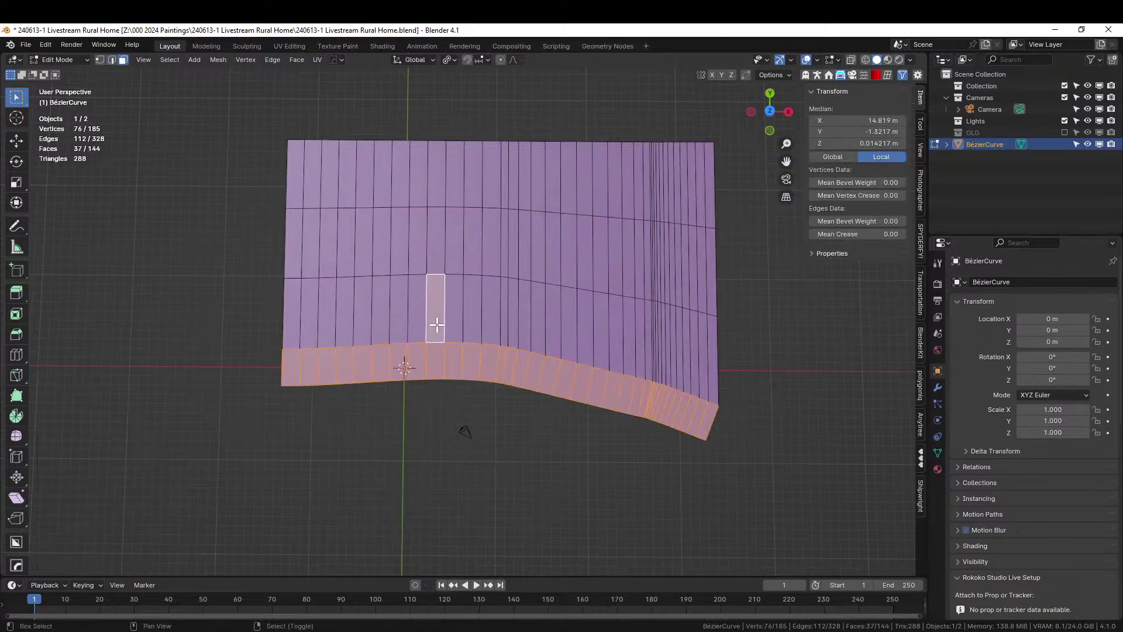
pyautogui.keyDown('shift'); pyautogui.click(450, 314); pyautogui.keyUp('shift')
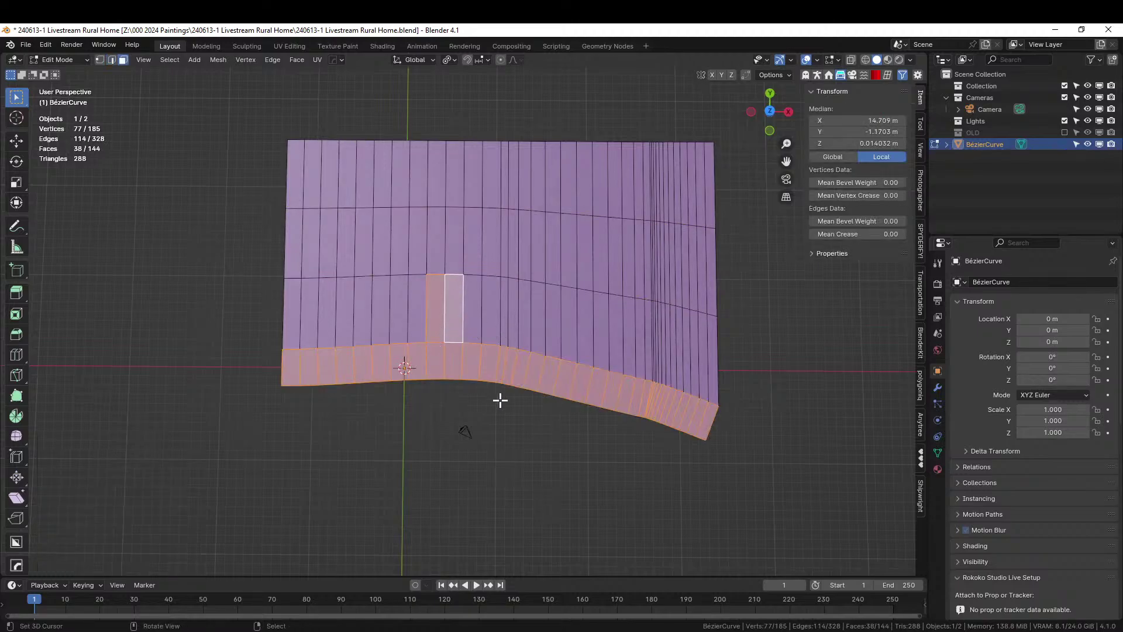
pyautogui.press('p')
pyautogui.click(478, 395)
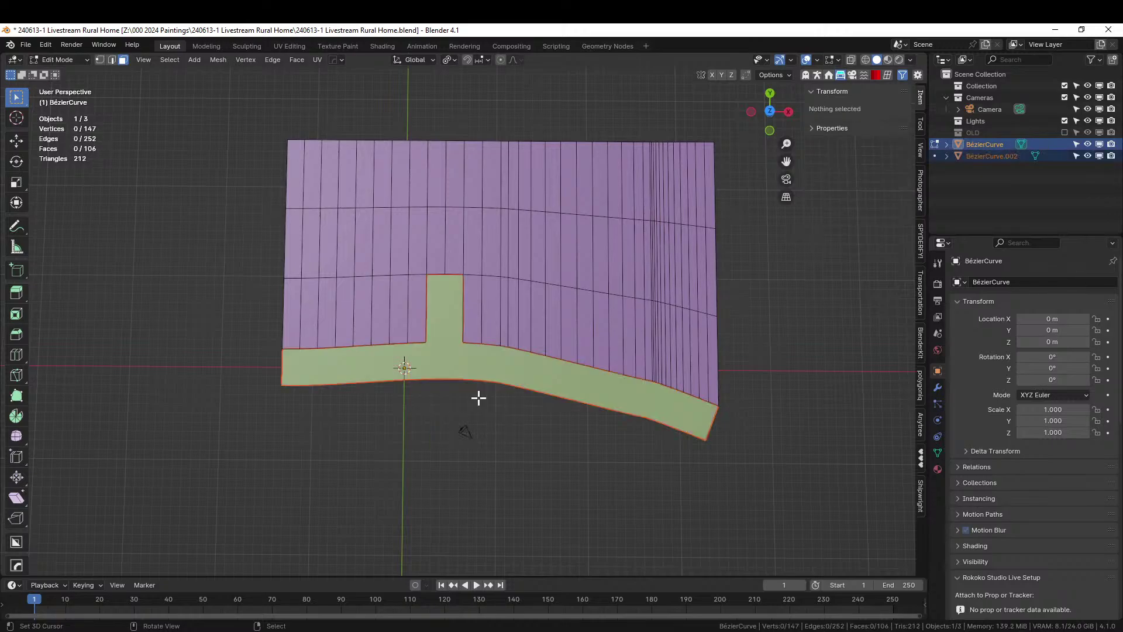
pyautogui.press('Tab')
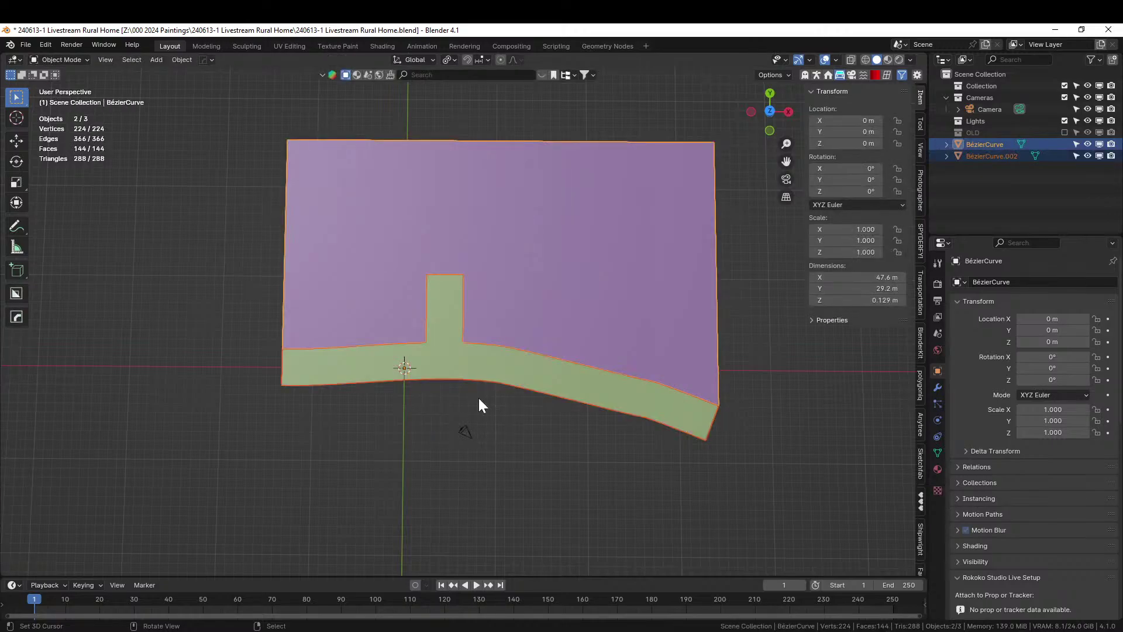
pyautogui.moveTo(484, 402); pyautogui.dragTo(433, 262, button='middle')
pyautogui.scroll(5, 588, 305)
pyautogui.scroll(-3, 426, 355)
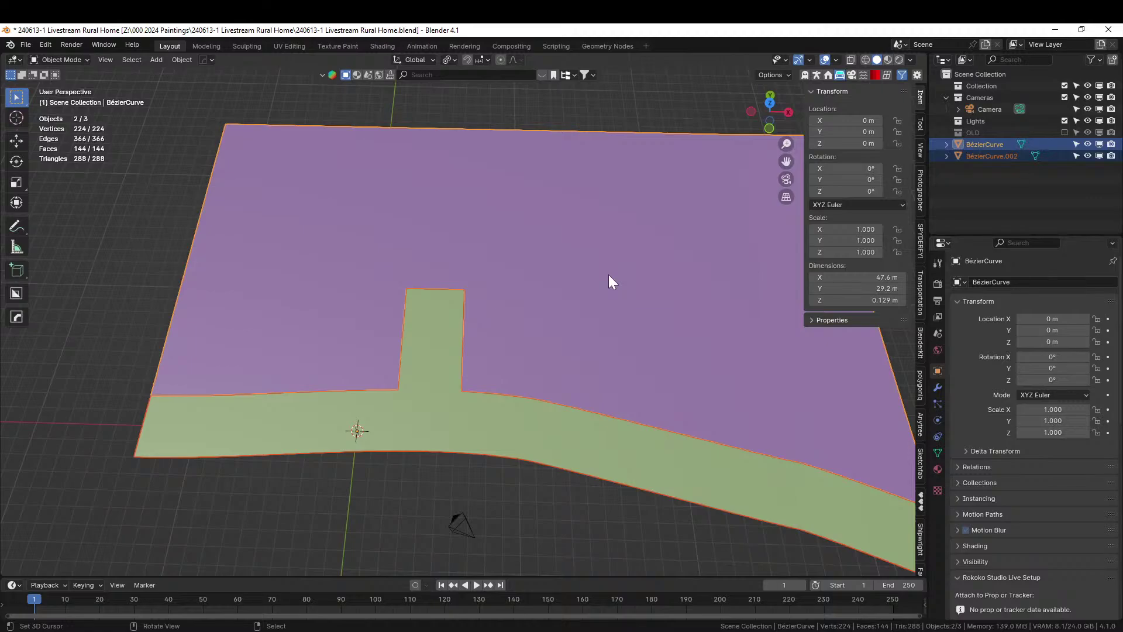
pyautogui.moveTo(565, 293); pyautogui.dragTo(546, 328, button='middle')
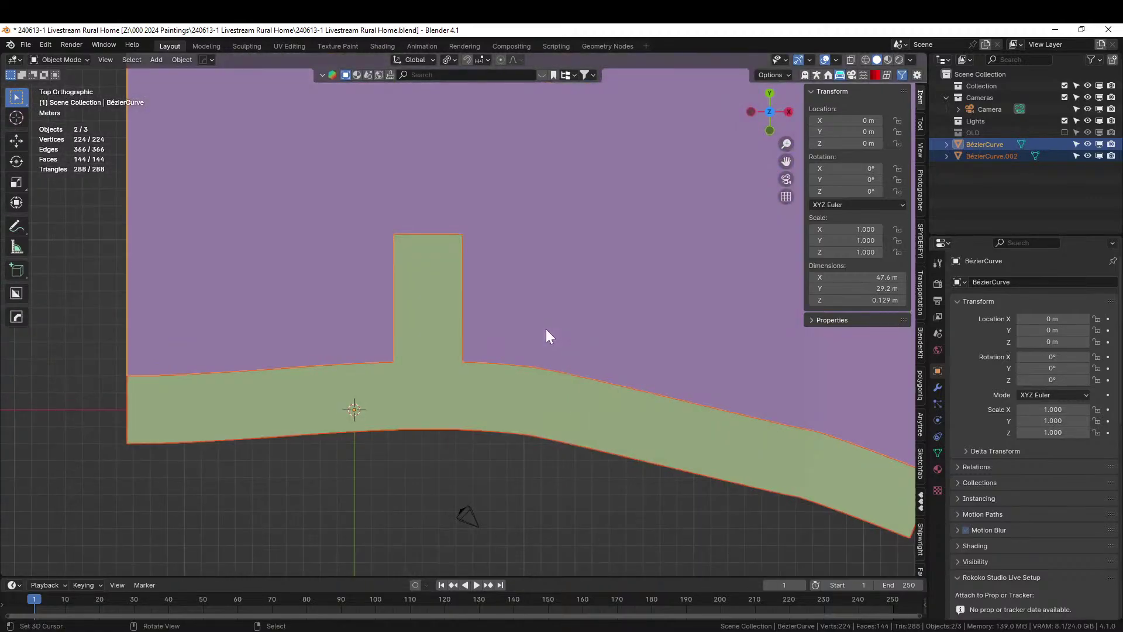
pyautogui.click(23, 45)
pyautogui.click(44, 71)
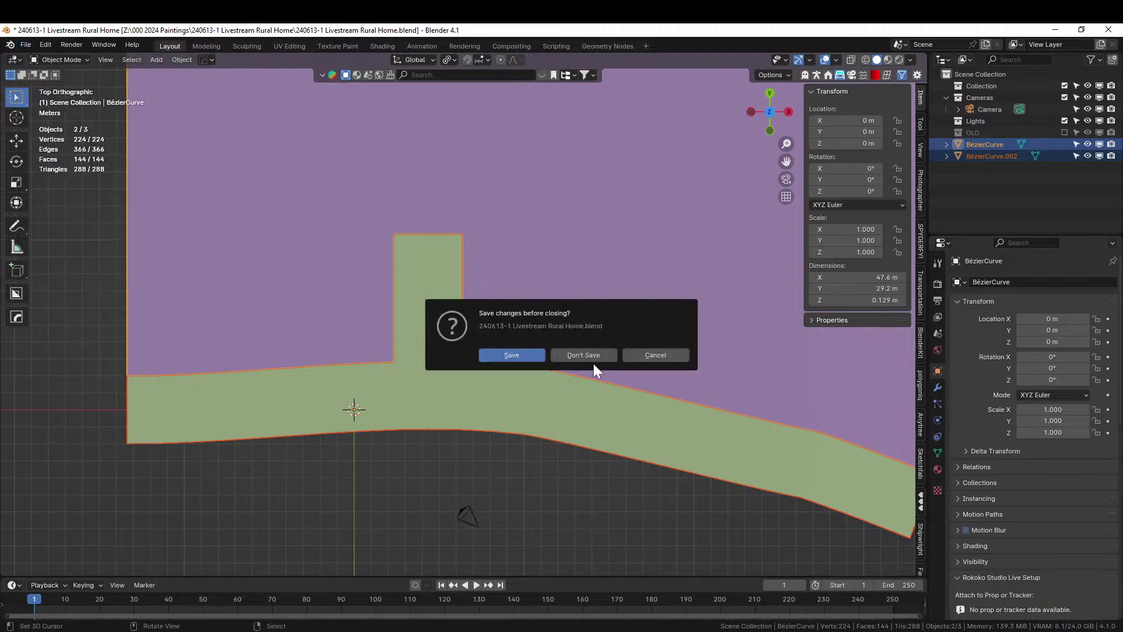
pyautogui.click(673, 358)
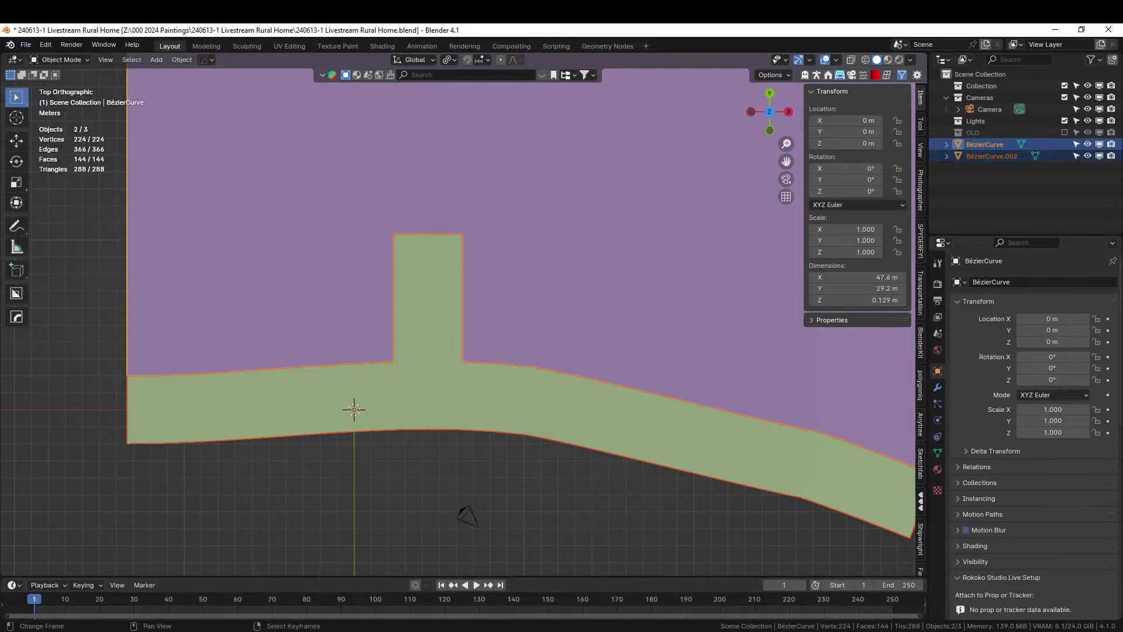
# - Launch an additional instance of Blender 4.1 while keeping the current scene open
pyautogui.rightClick(559, 630)
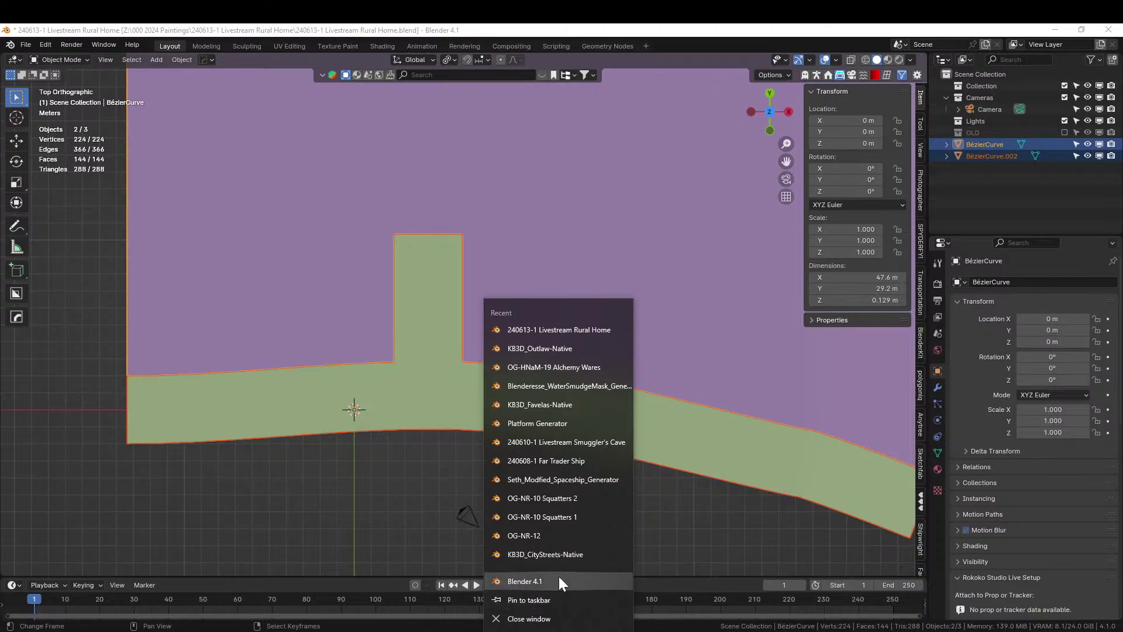
pyautogui.click(535, 582)
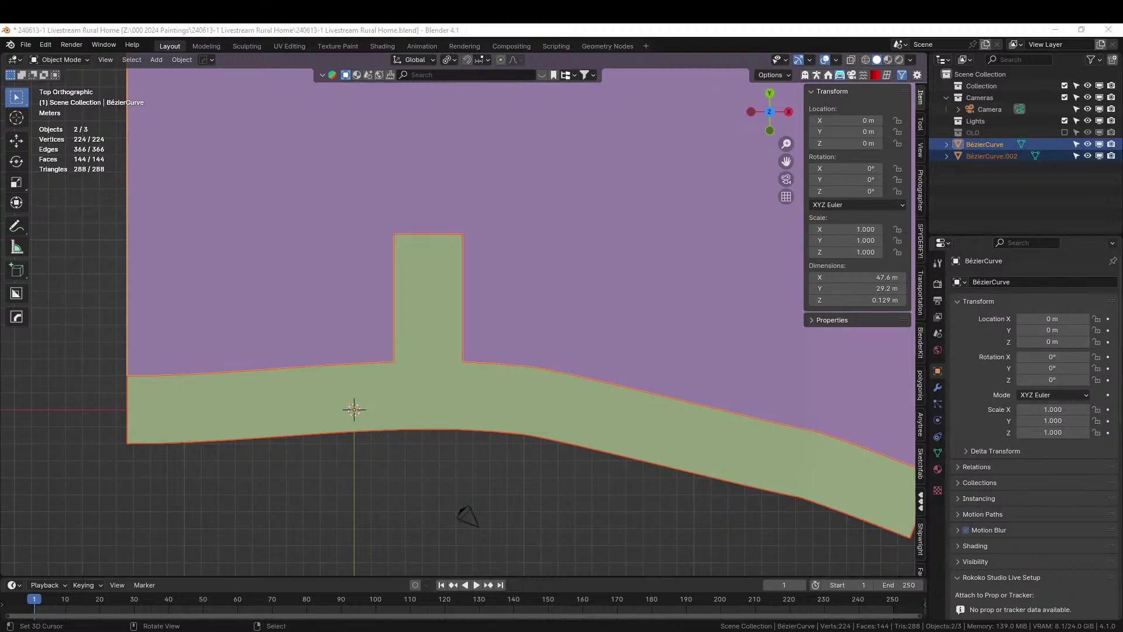
pyautogui.moveTo(503, 381); pyautogui.dragTo(488, 319, button='middle')
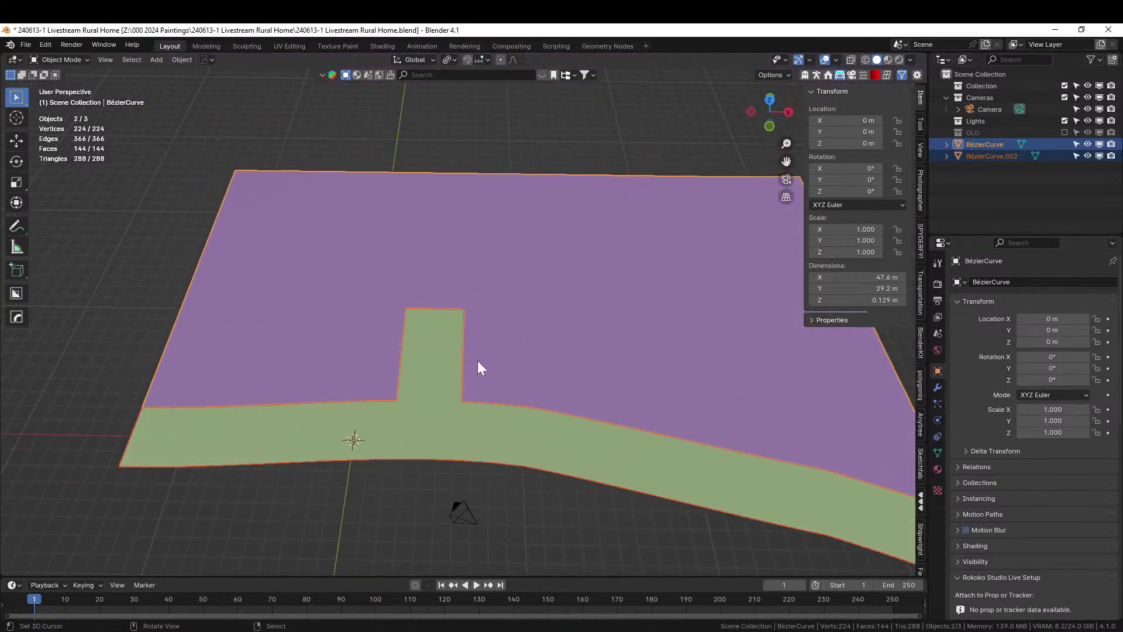
pyautogui.scroll(2, 478, 367)
pyautogui.moveTo(478, 367); pyautogui.dragTo(477, 402, button='middle')
pyautogui.scroll(-3, 479, 405)
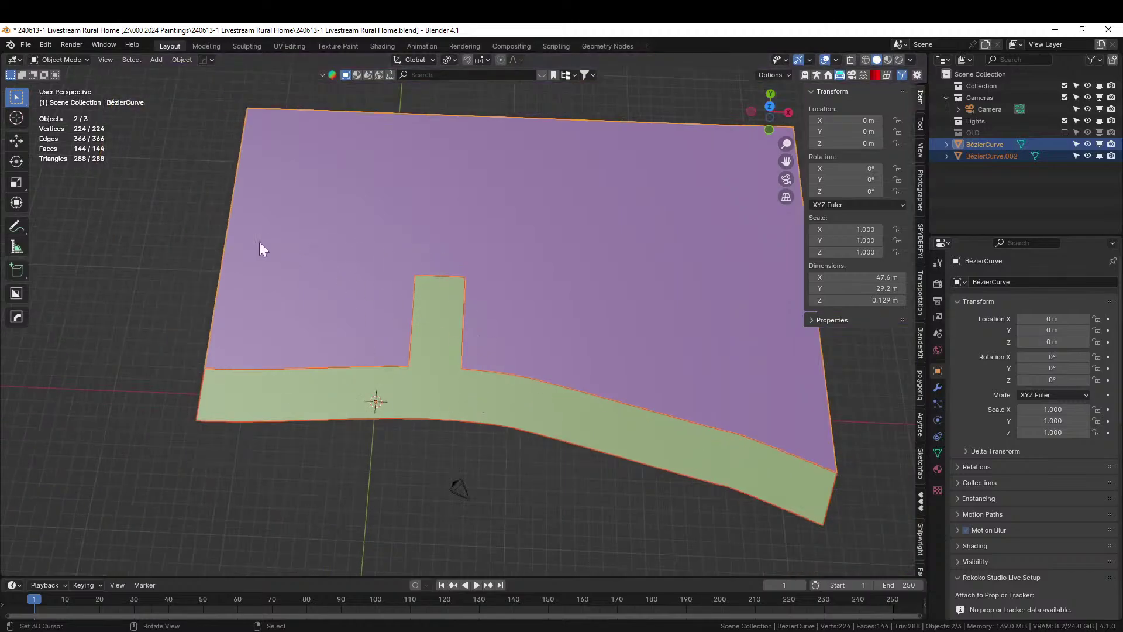
# - Add a 2 m cube mesh at the world origin, on the road surface
pyautogui.moveTo(471, 375); pyautogui.dragTo(451, 386, button='middle')
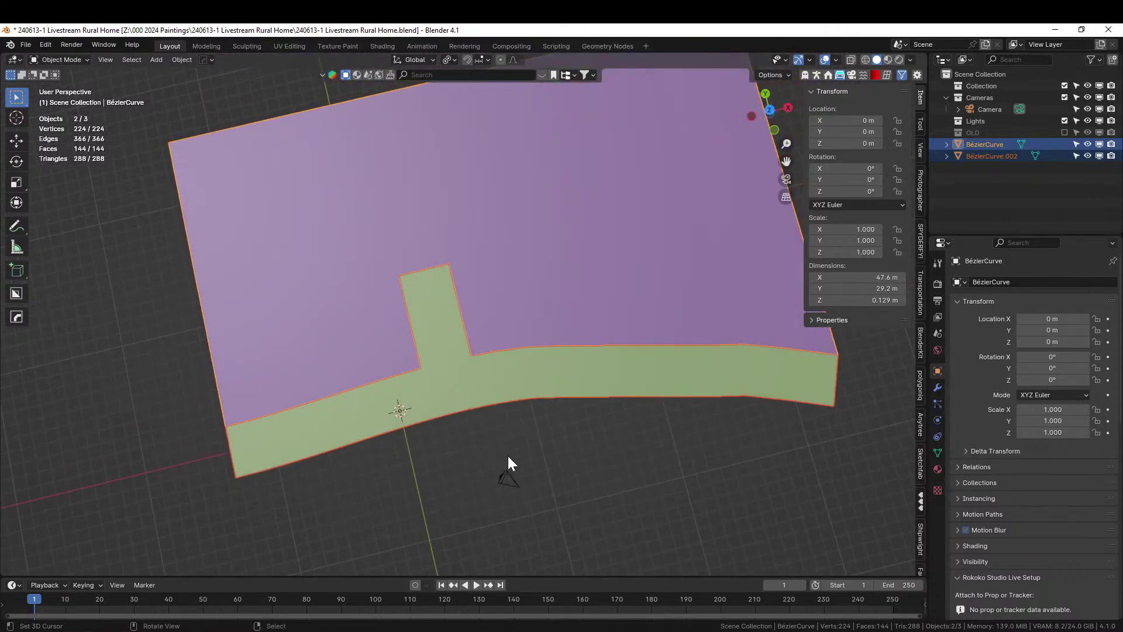
pyautogui.press('KP_7')
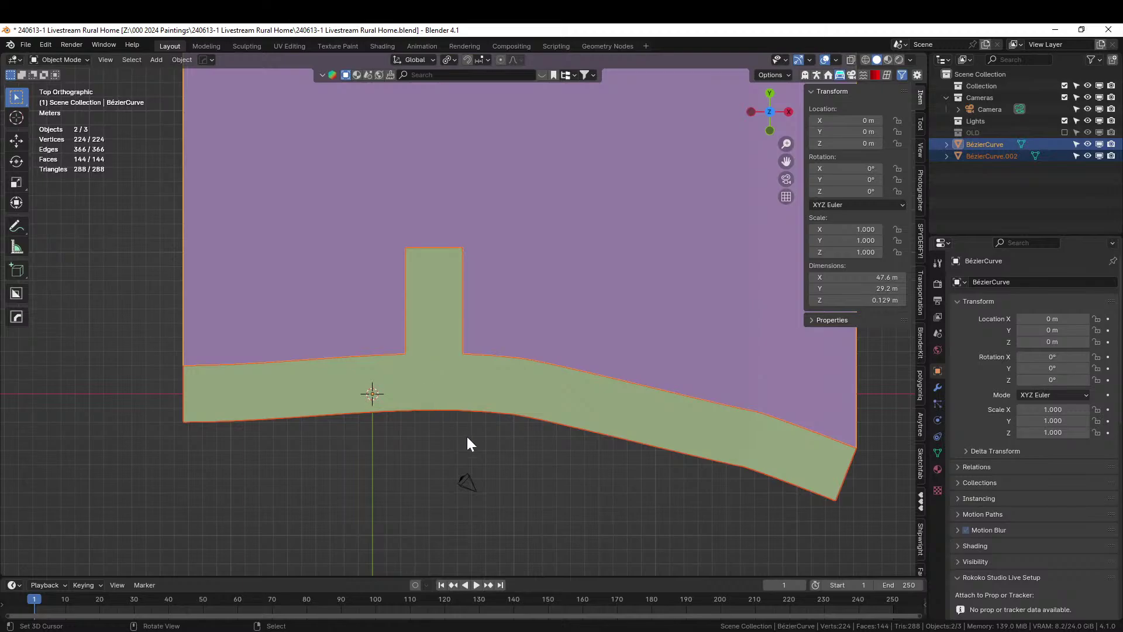
pyautogui.scroll(1, 467, 439)
pyautogui.moveTo(467, 436); pyautogui.dragTo(514, 335, button='middle')
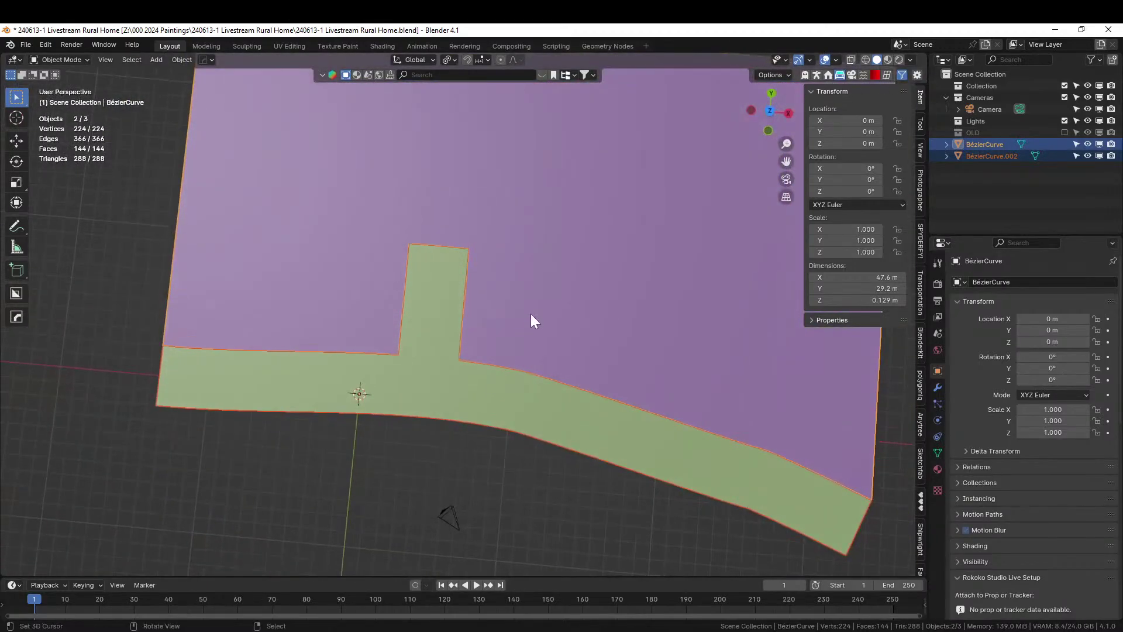
pyautogui.press('KP_7')
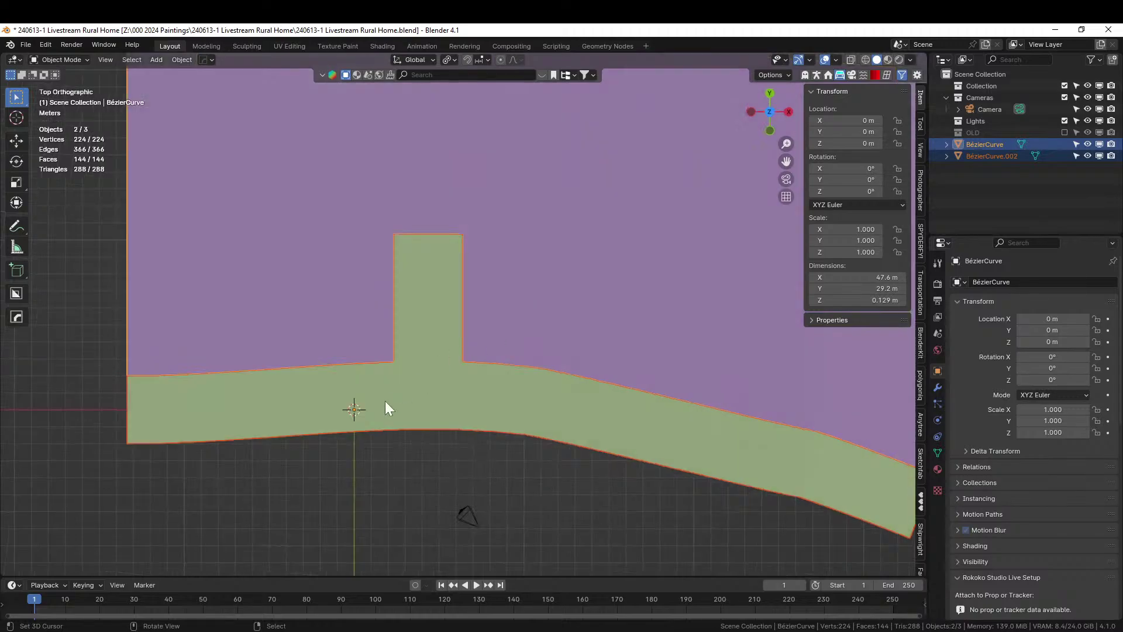
pyautogui.hotkey('shift', 'a')
pyautogui.moveTo(358, 322)
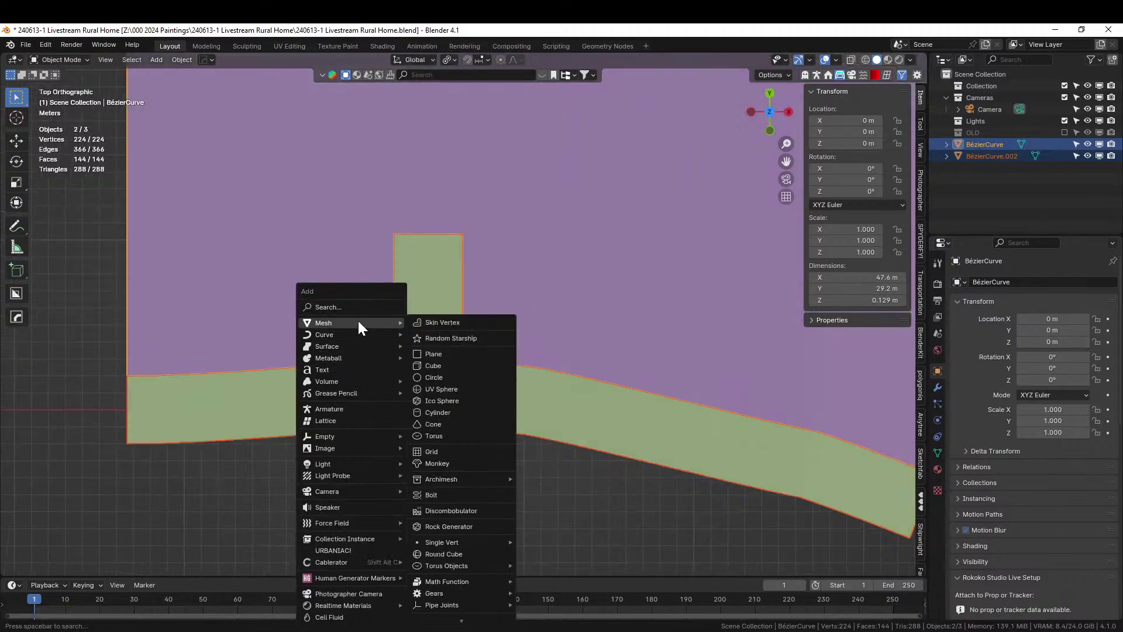
pyautogui.click(442, 364)
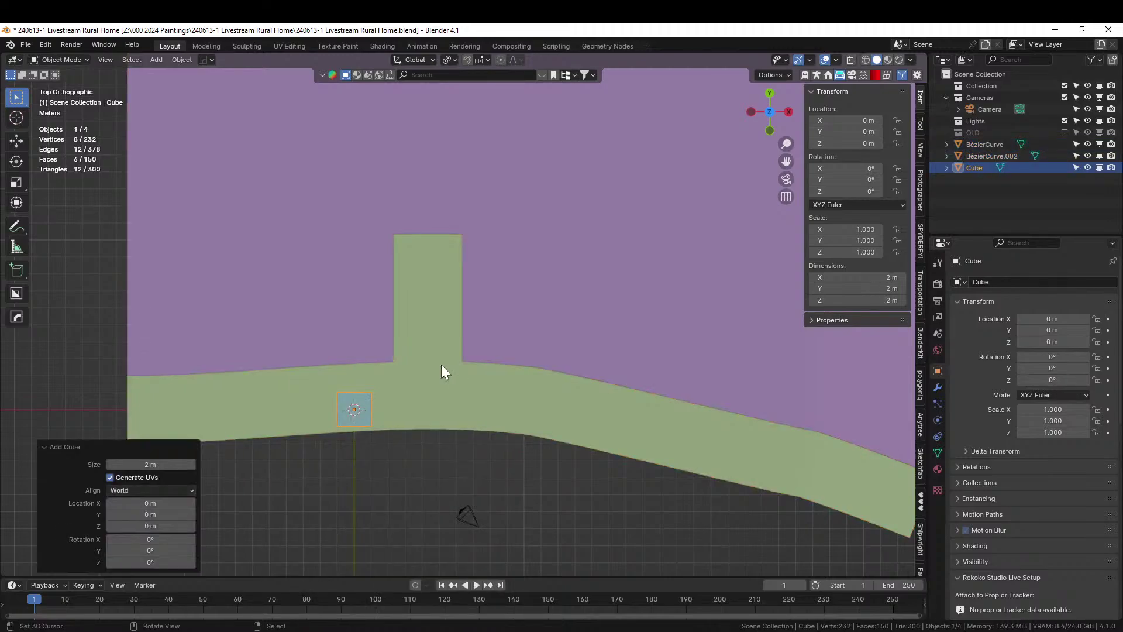
# - In Edit Mode, raise the cube's whole geometry 1 m along Z so its base sits at the object origin
pyautogui.press('Tab')
pyautogui.press('g')
pyautogui.press('z')
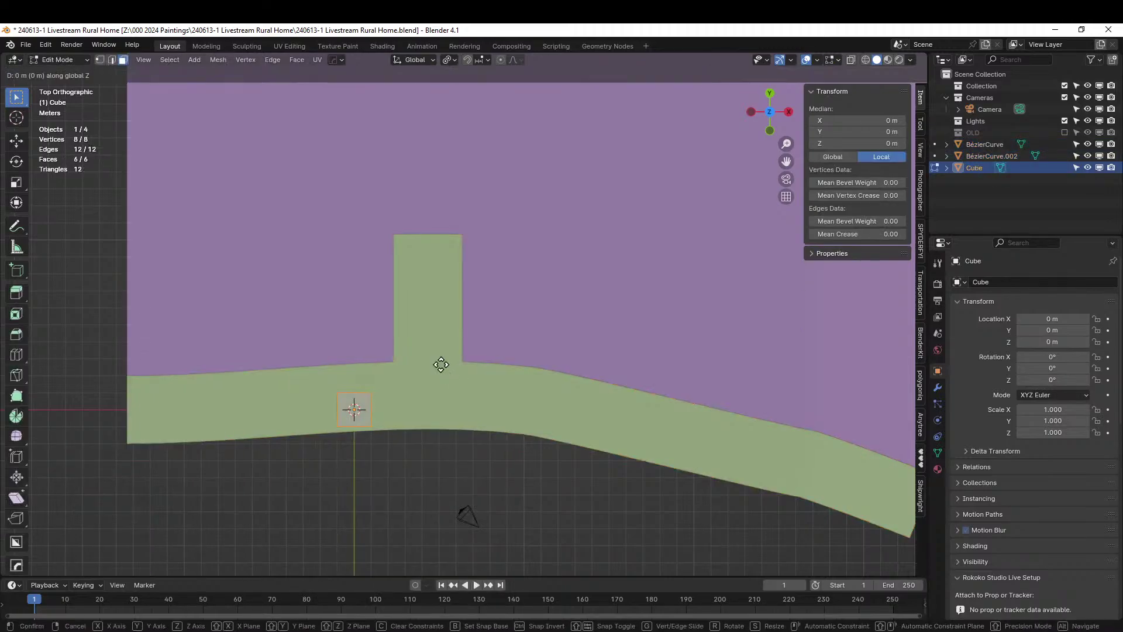
pyautogui.press('1')
pyautogui.press('Return')
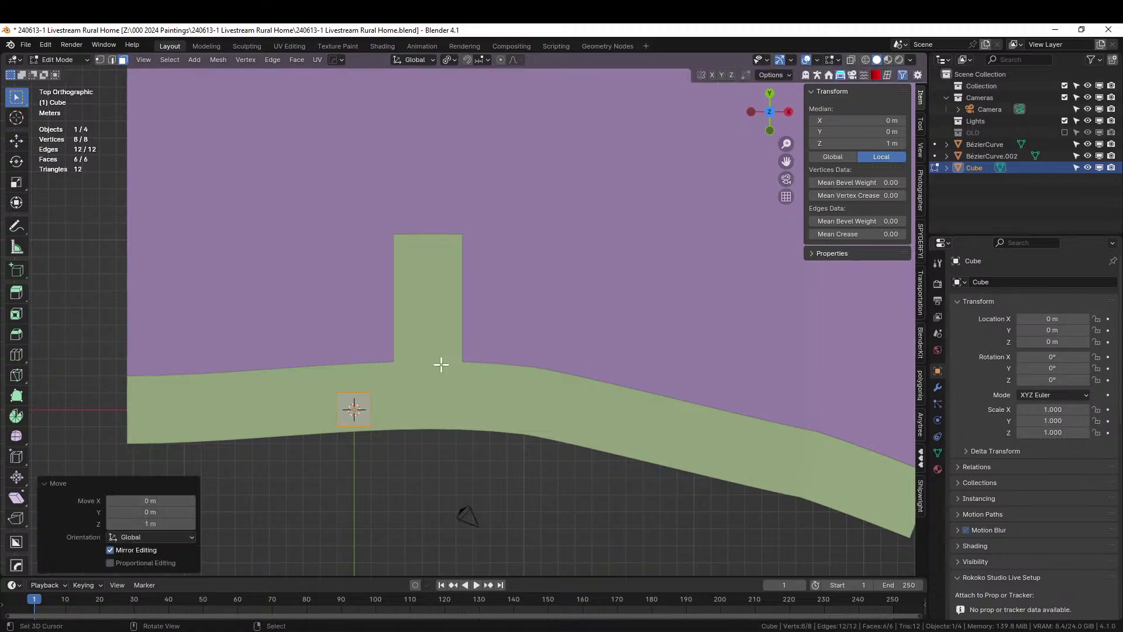
pyautogui.moveTo(441, 363); pyautogui.dragTo(419, 335, button='middle')
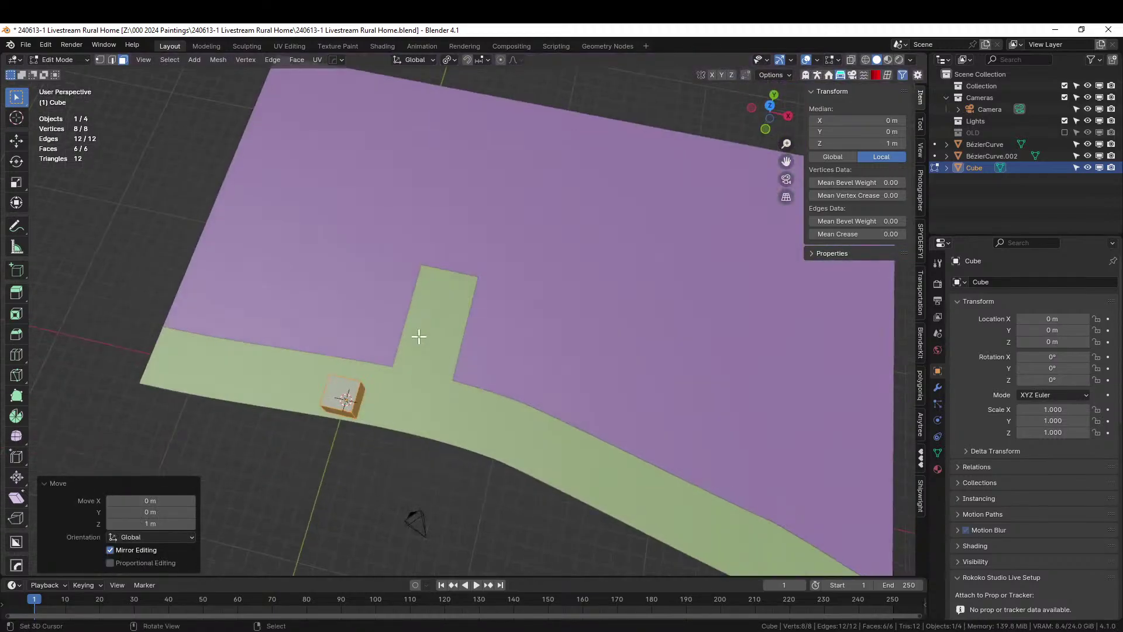
# - Try scaling the cube's geometry by 4 in Edit Mode and moving it onto the yard beside the driveway, and undo both changes
pyautogui.press('KP_7')
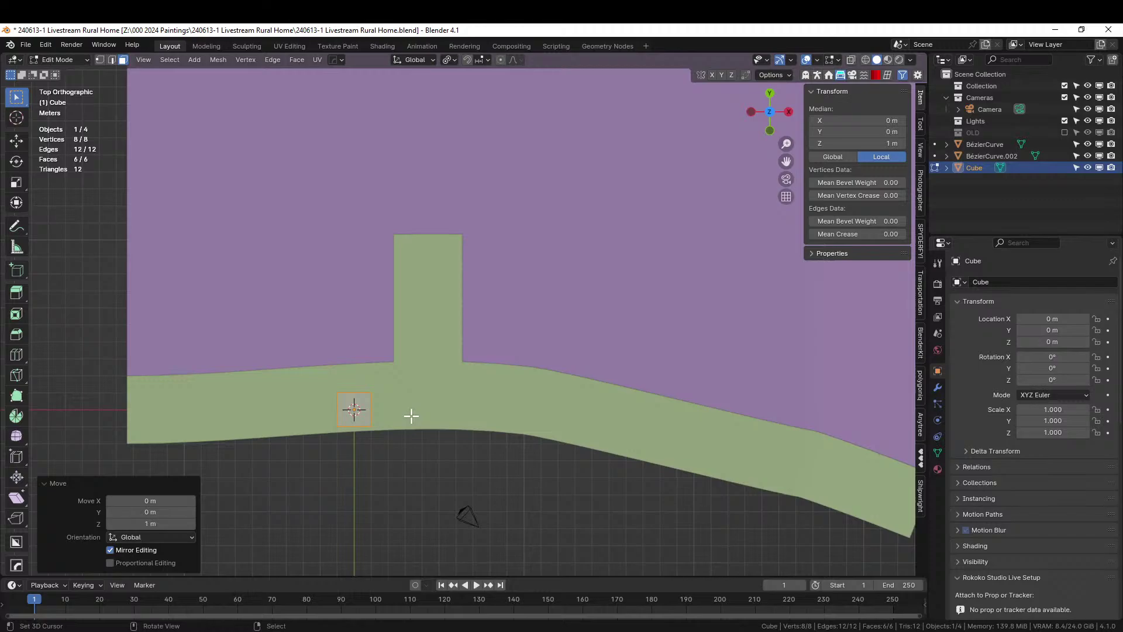
pyautogui.press('s')
pyautogui.press('4')
pyautogui.press('Return')
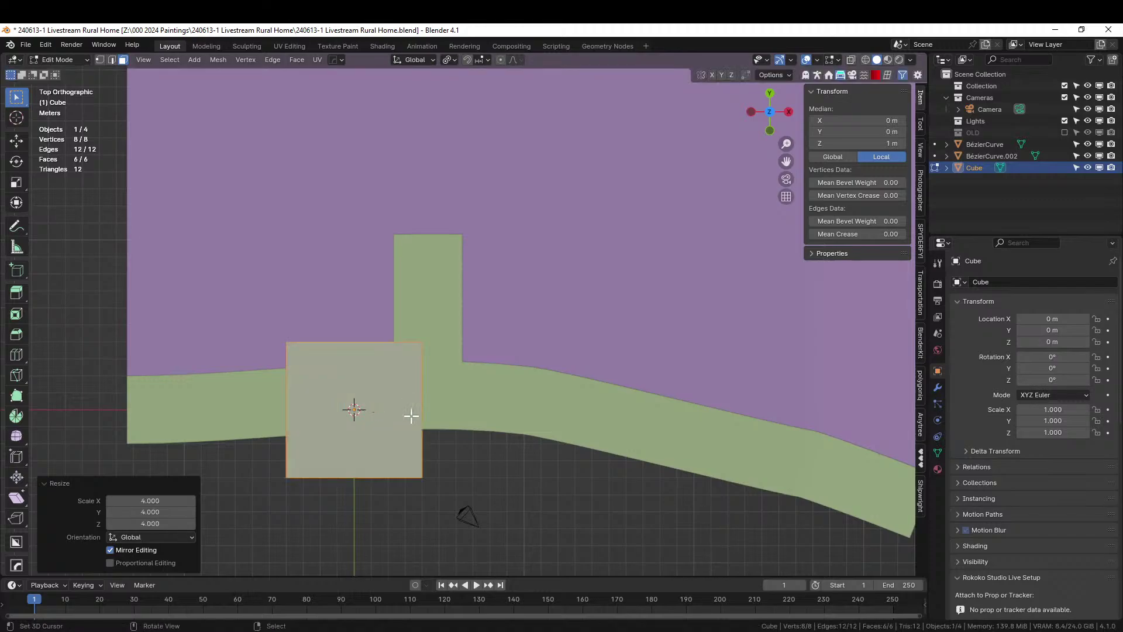
pyautogui.press('g')
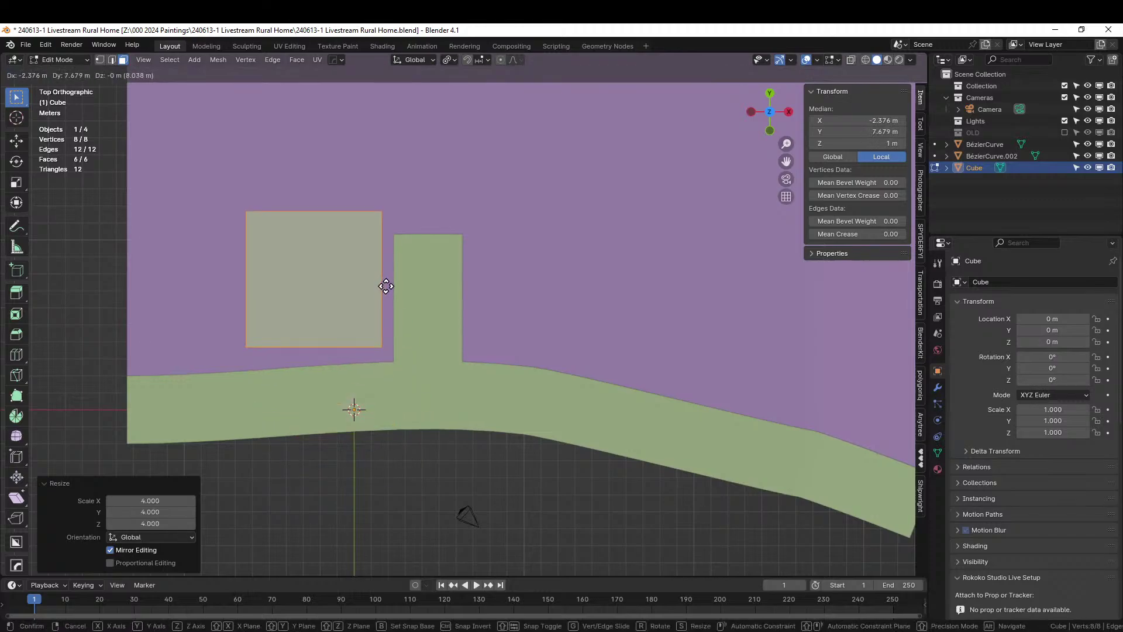
pyautogui.click(385, 293)
pyautogui.moveTo(384, 293); pyautogui.dragTo(364, 391, button='middle')
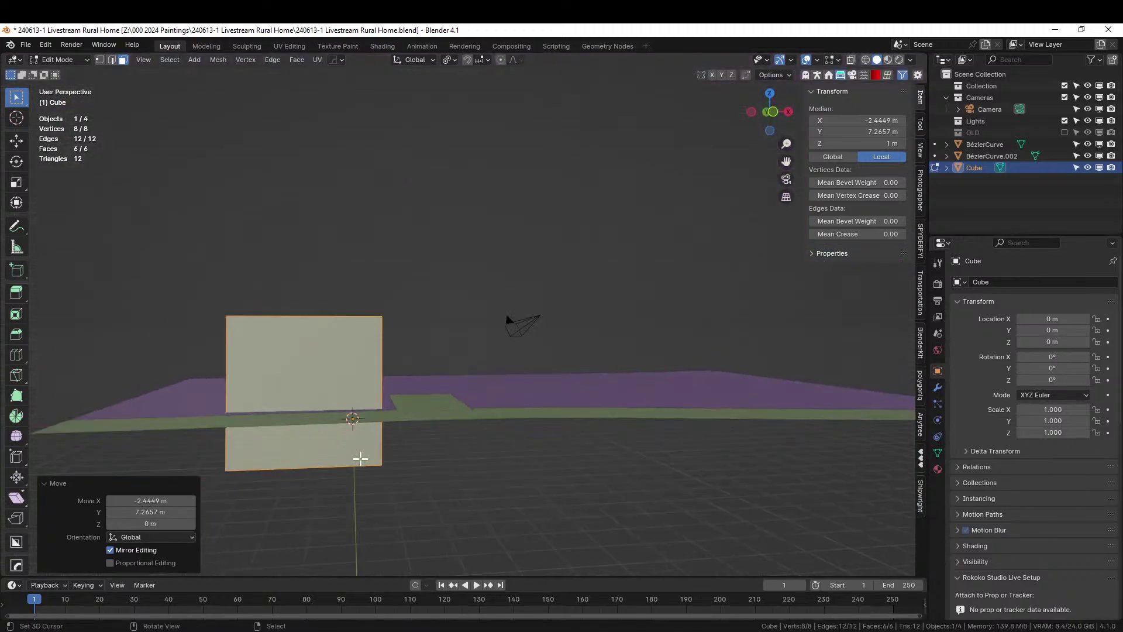
pyautogui.press('KP_1')
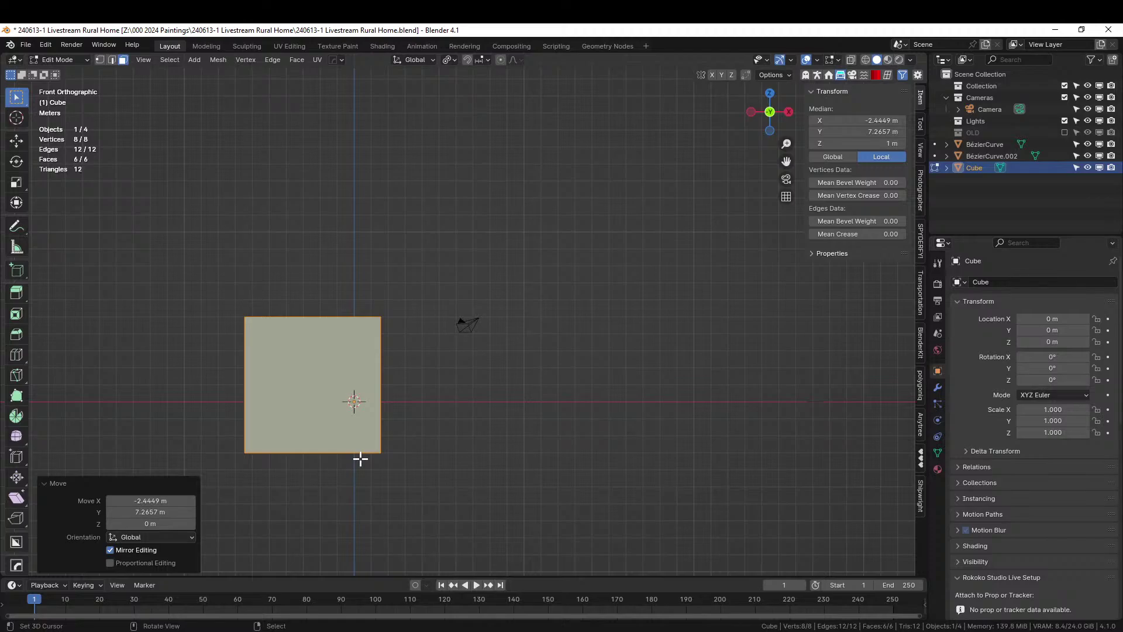
pyautogui.hotkey('ctrl', 'z')
pyautogui.hotkey('ctrl', 'z')
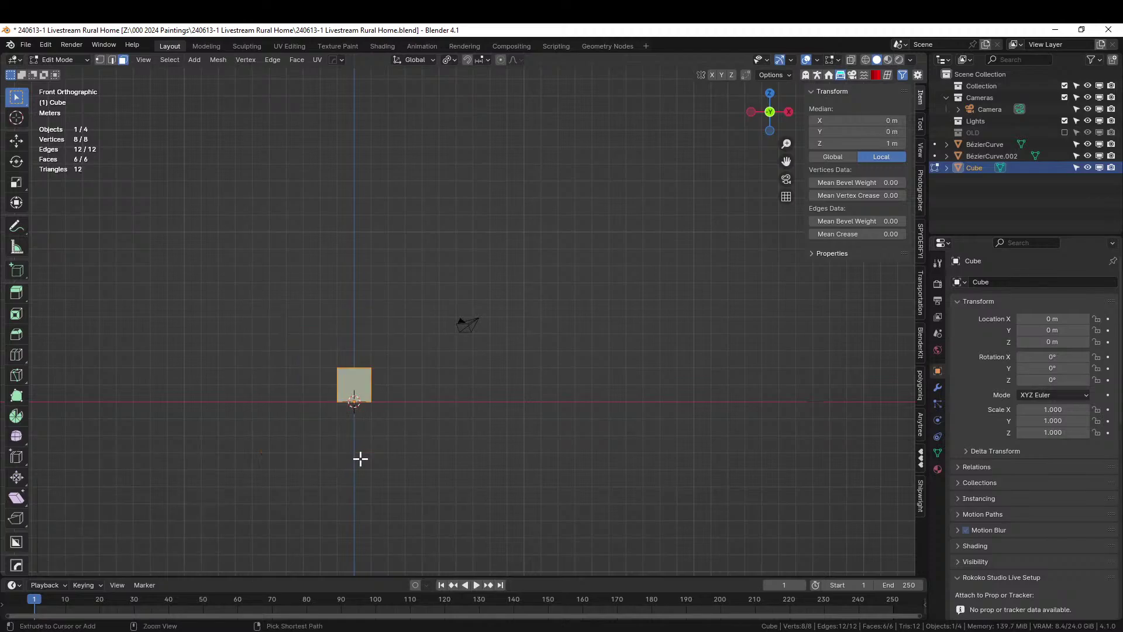
# - Leave Edit Mode and scale the cube object uniformly by 4
pyautogui.click(387, 441)
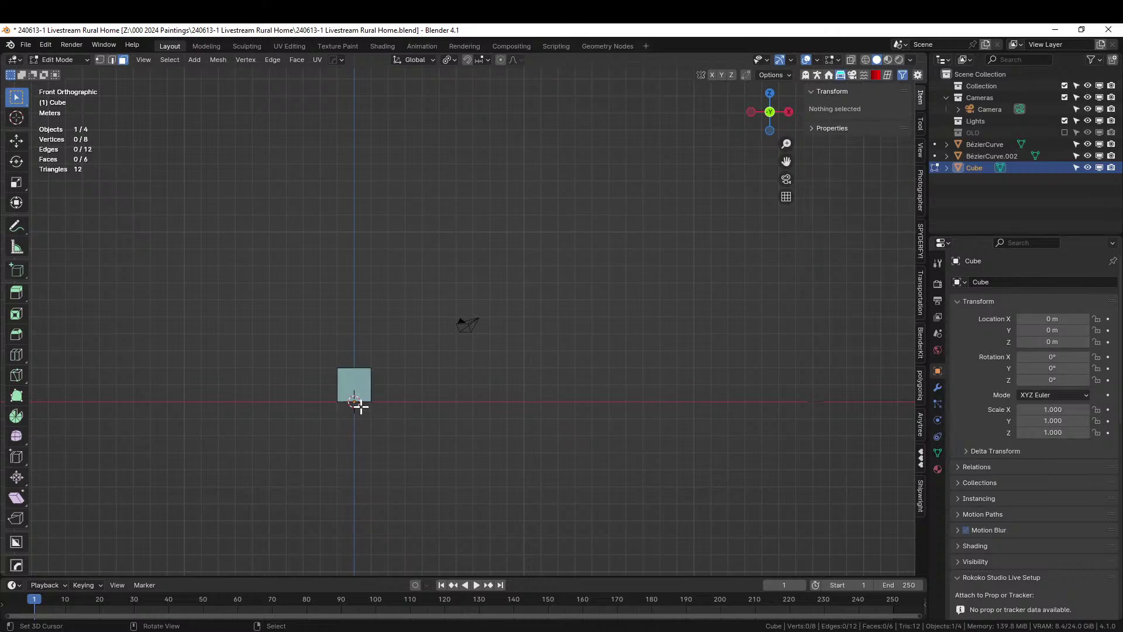
pyautogui.press('Tab')
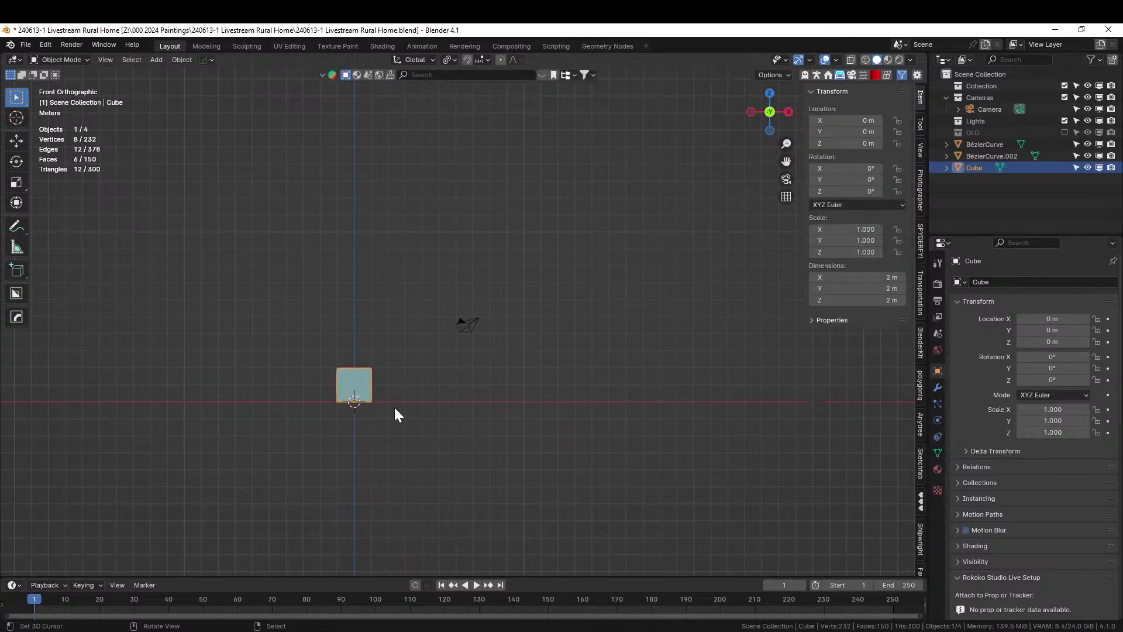
pyautogui.moveTo(394, 406); pyautogui.dragTo(347, 509, button='middle')
pyautogui.write('s')
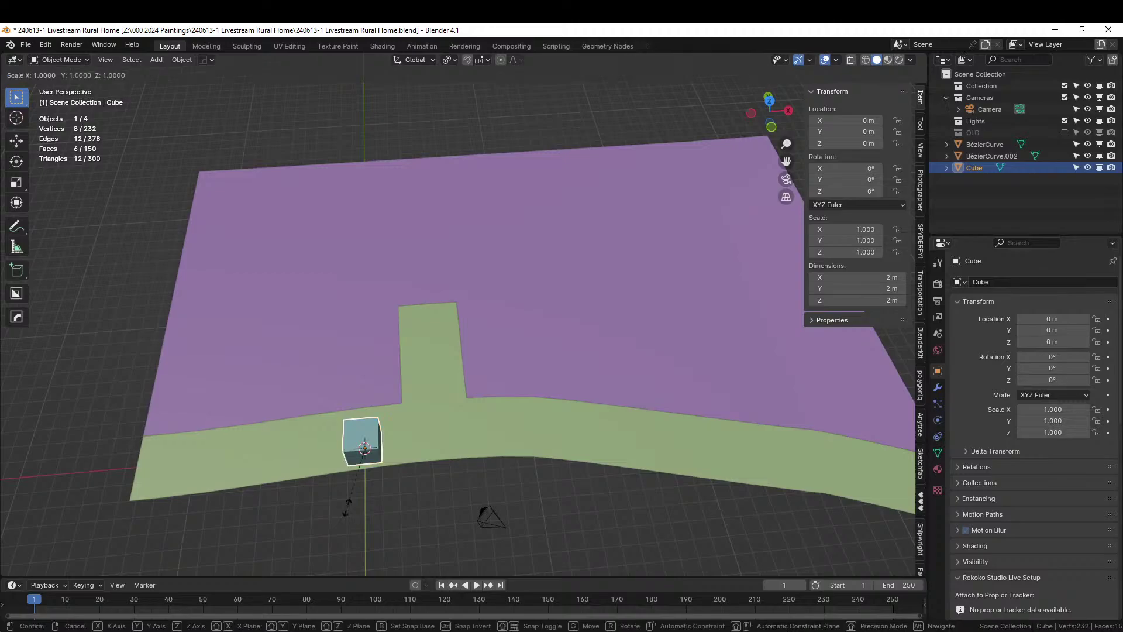
pyautogui.write('4')
pyautogui.press('Return')
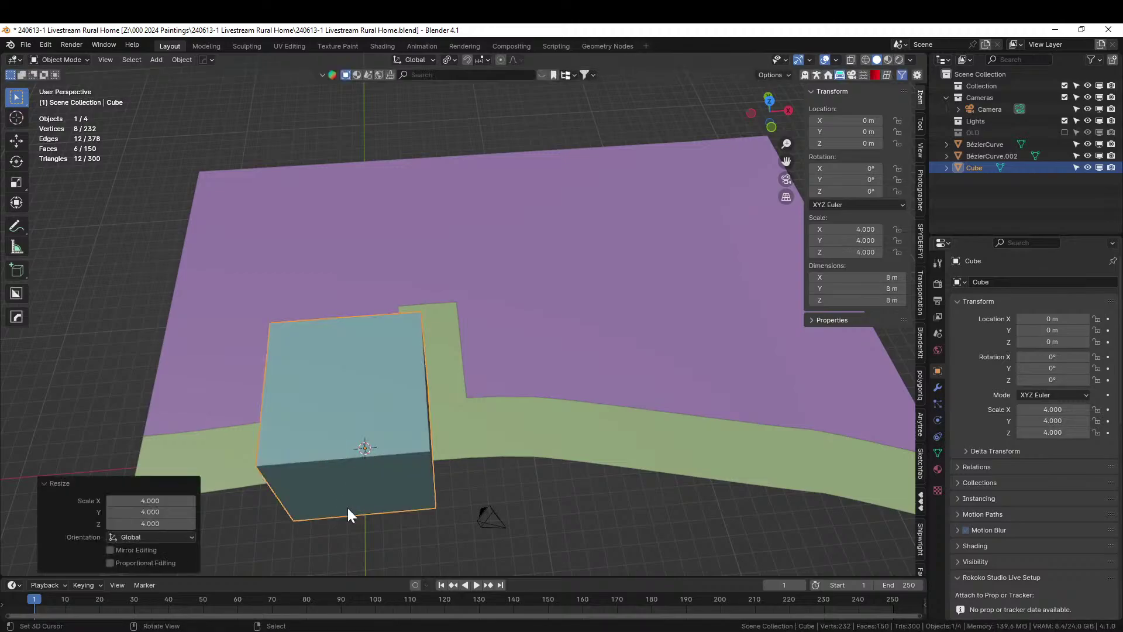
# - Move the cube about -2.3 m in X and 7.3 m in Y onto the yard beside the driveway
pyautogui.moveTo(347, 508); pyautogui.dragTo(373, 534, button='middle')
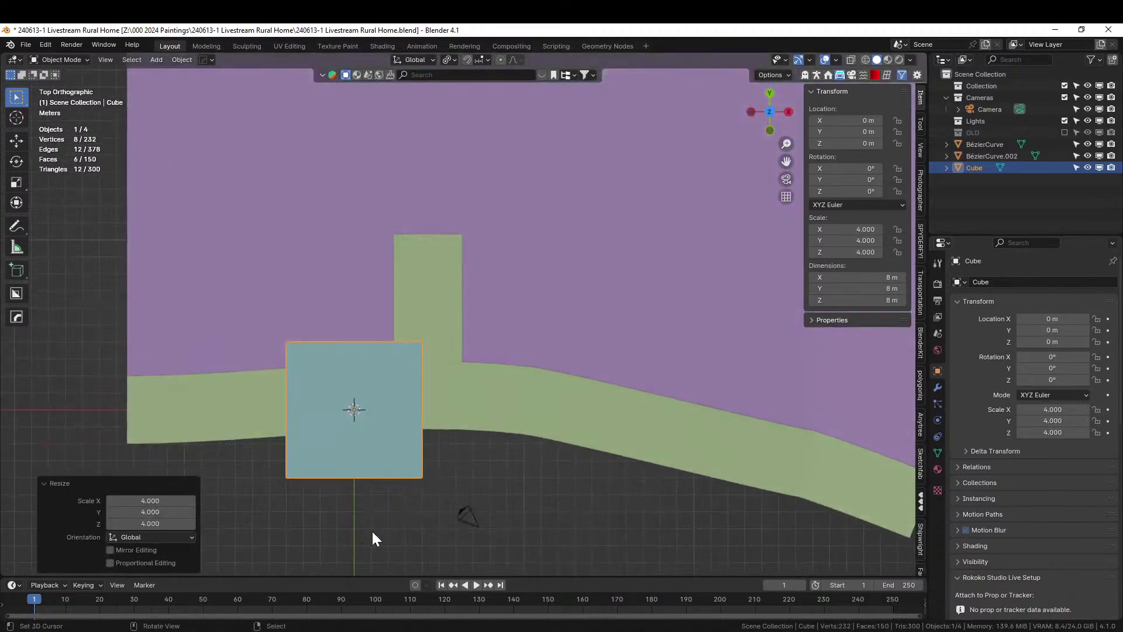
pyautogui.press('g')
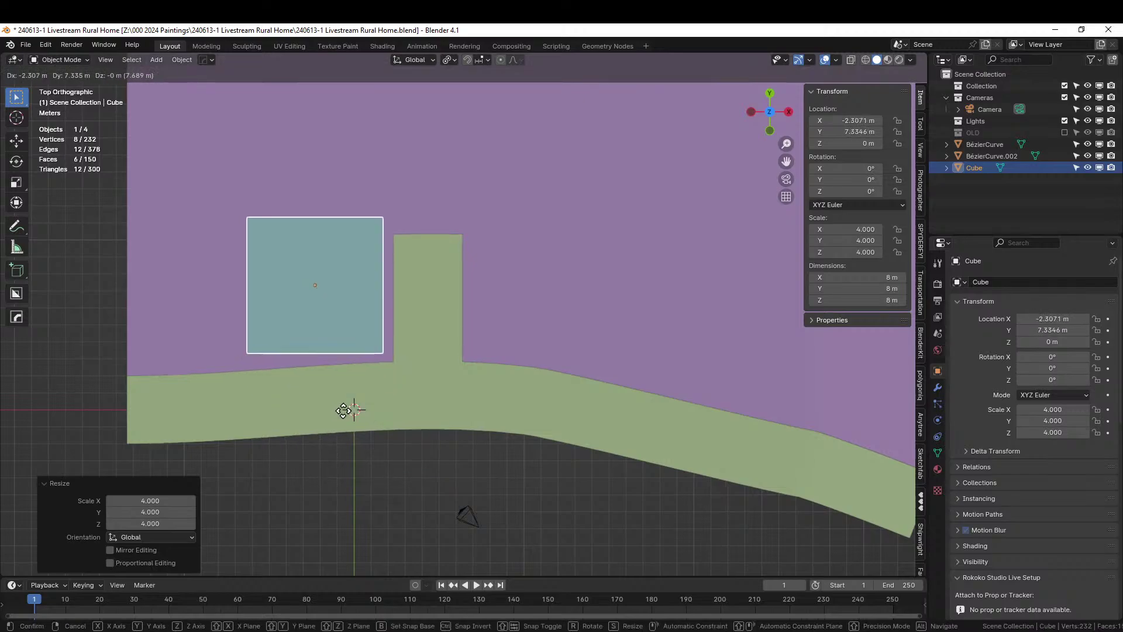
pyautogui.click(381, 411)
pyautogui.moveTo(380, 409); pyautogui.dragTo(256, 457, button='middle')
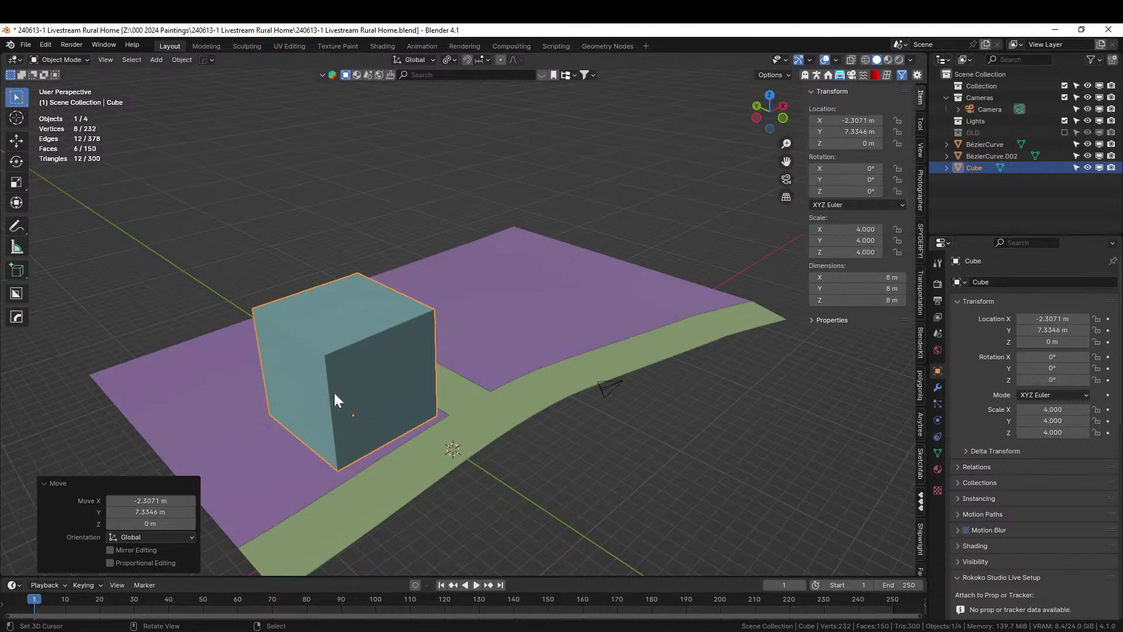
pyautogui.moveTo(336, 325); pyautogui.dragTo(336, 323, button='middle')
# - Lower the cube's top face by 5 m along Z in Edit Mode
pyautogui.press('Tab')
pyautogui.click(336, 323)
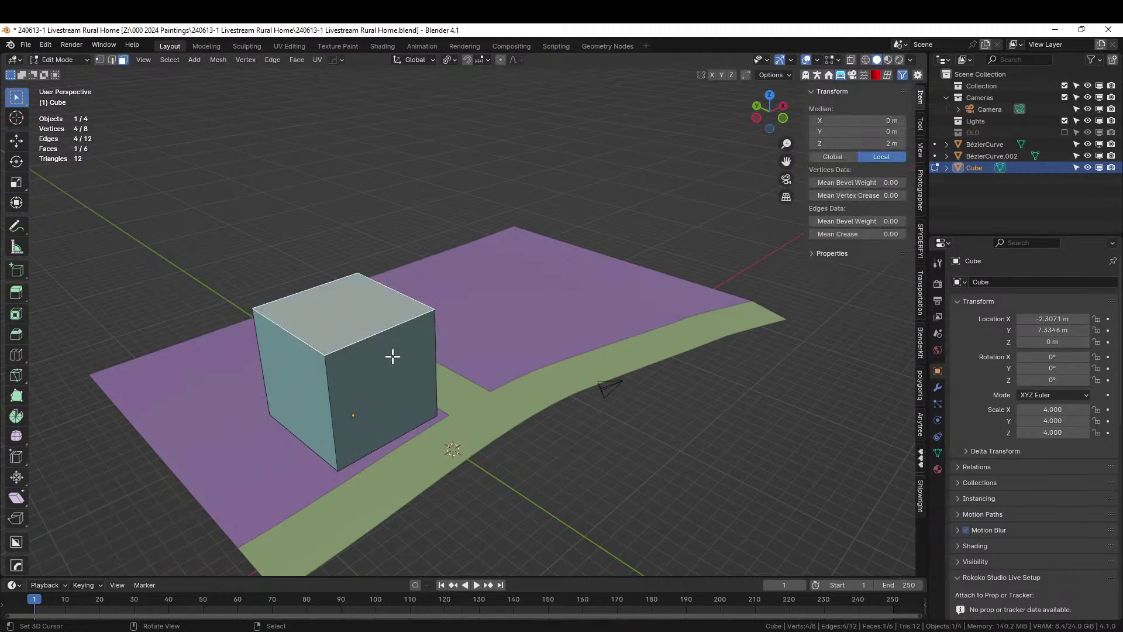
pyautogui.moveTo(392, 356); pyautogui.dragTo(348, 334, button='middle')
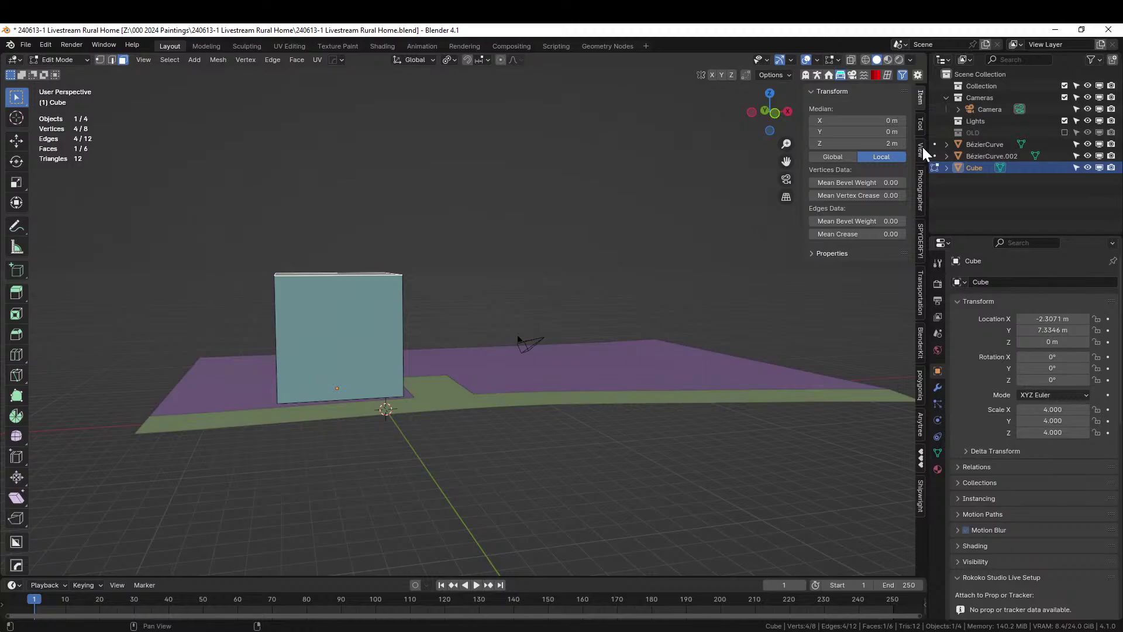
pyautogui.write('g')
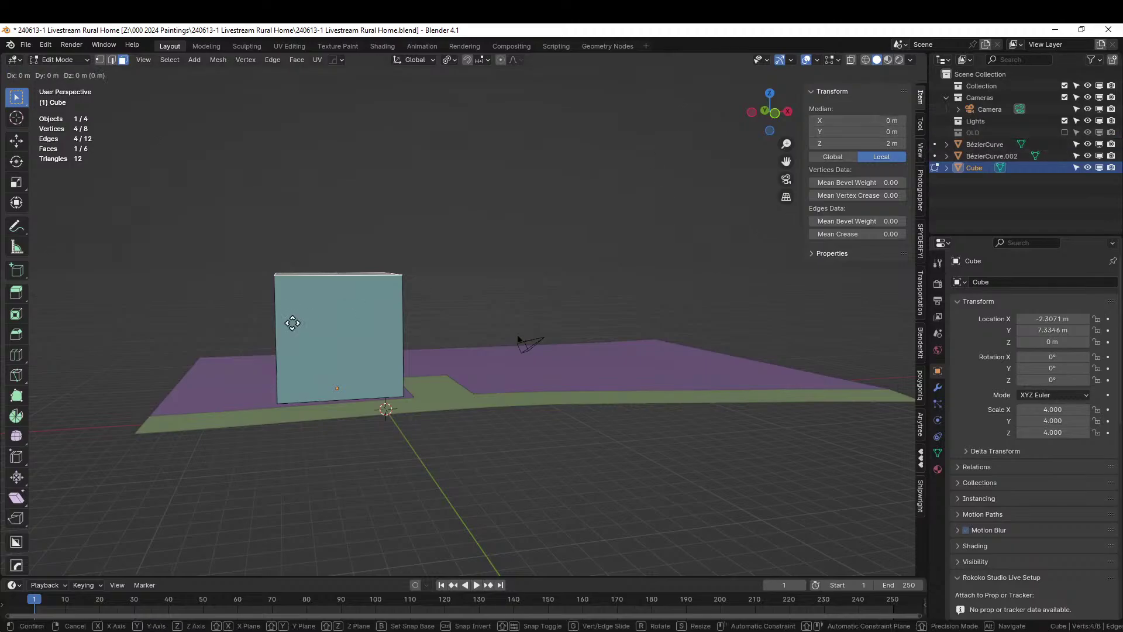
pyautogui.write('z-5')
pyautogui.press('Return')
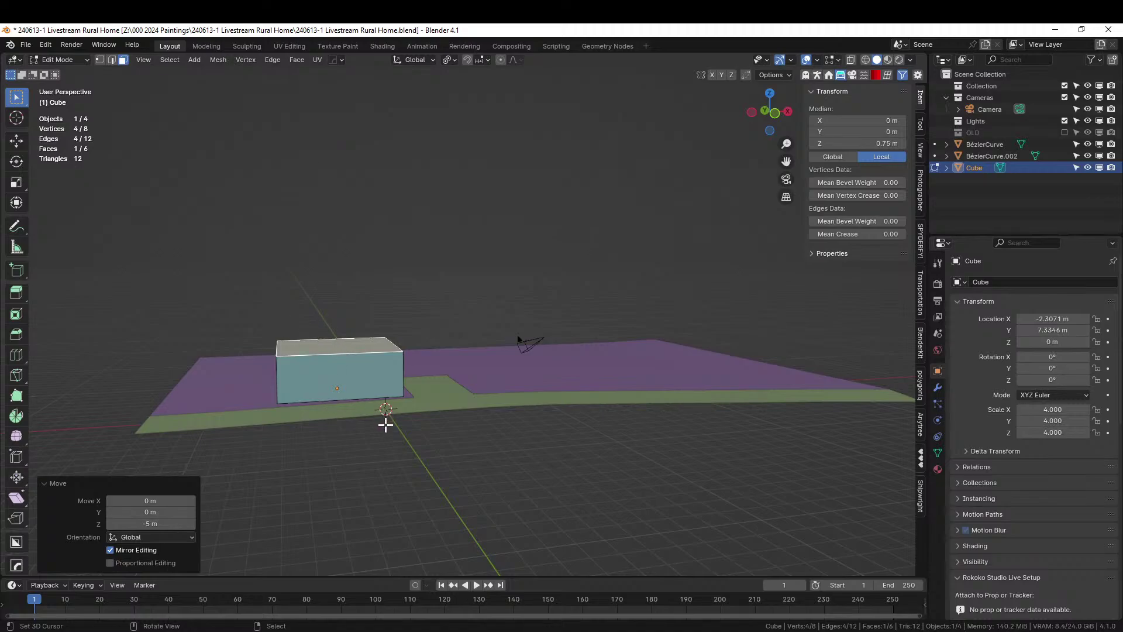
# - Lengthen the block by moving its side face farthest from the driveway -4 m along X
pyautogui.moveTo(386, 424); pyautogui.dragTo(473, 459, button='middle')
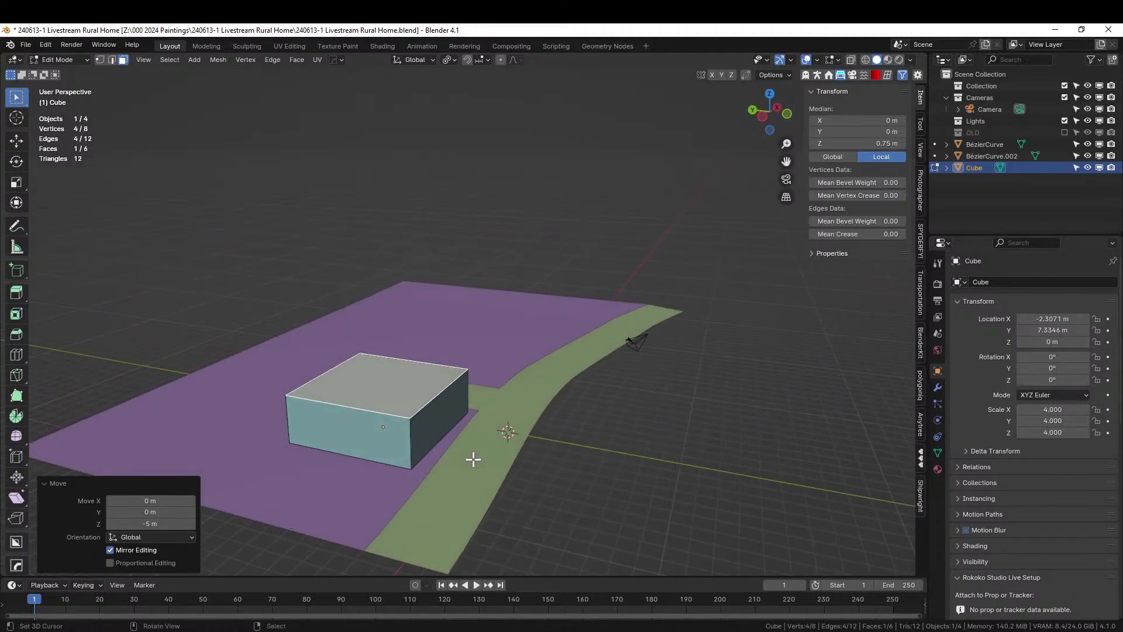
pyautogui.click(360, 437)
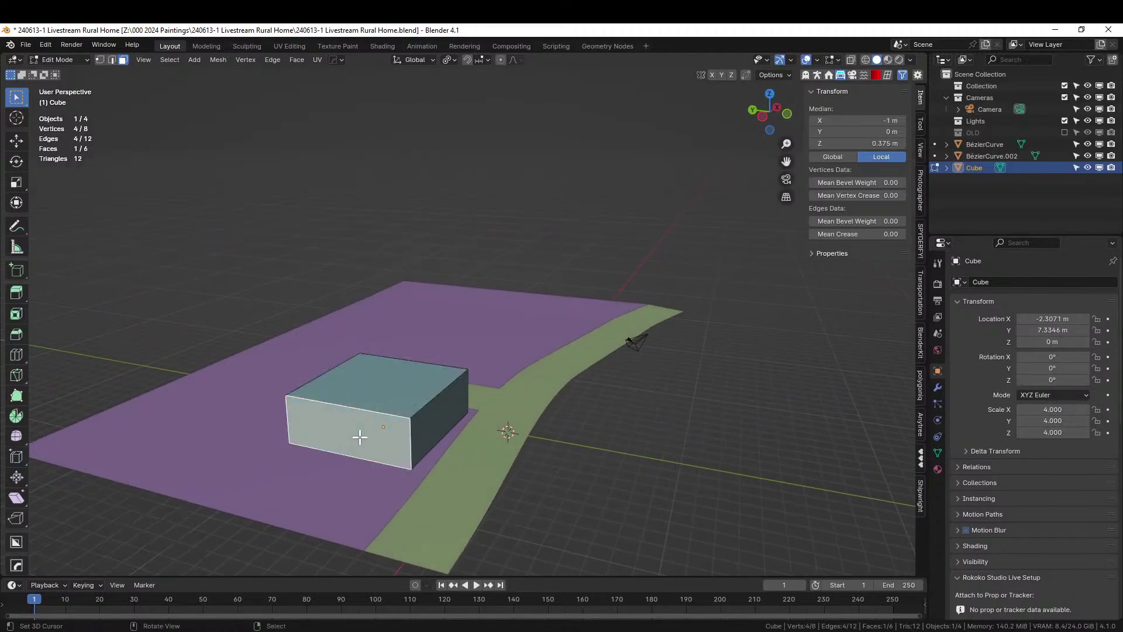
pyautogui.press('g')
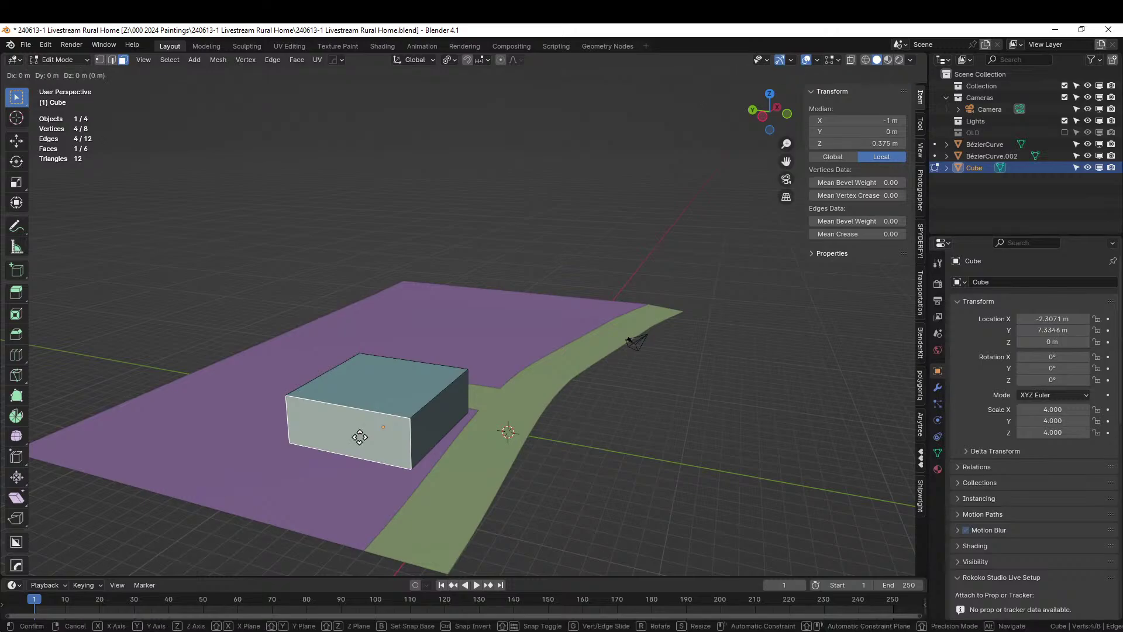
pyautogui.press('x')
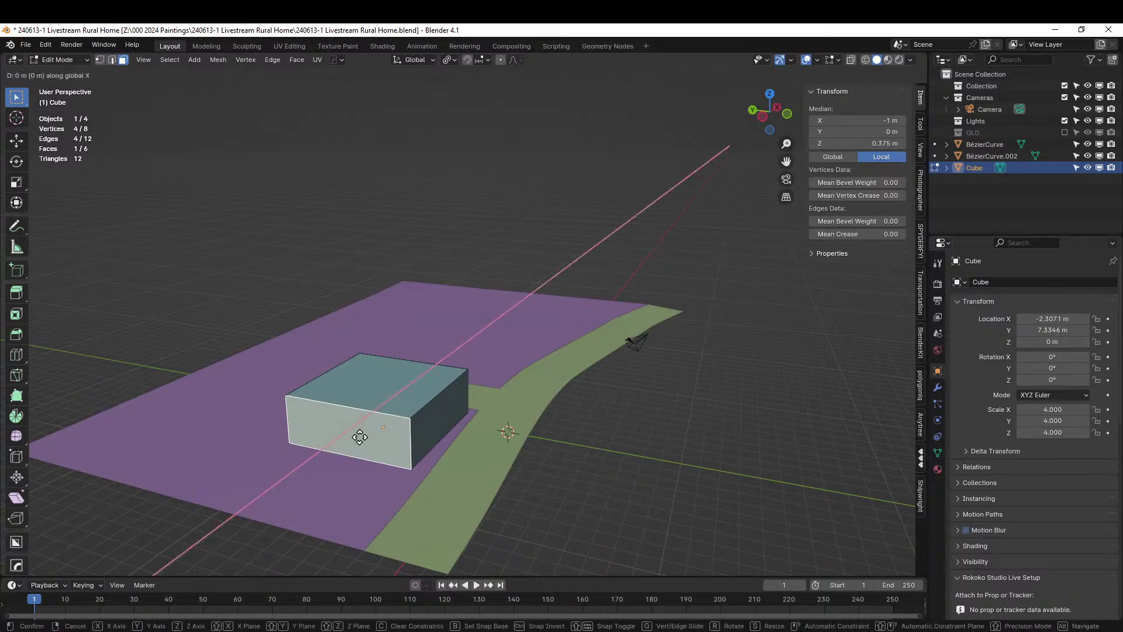
pyautogui.write('-4')
pyautogui.press('Return')
# - Leave Edit Mode and place a linked duplicate of the block on the yard across the driveway
pyautogui.moveTo(712, 345); pyautogui.dragTo(544, 414, button='middle')
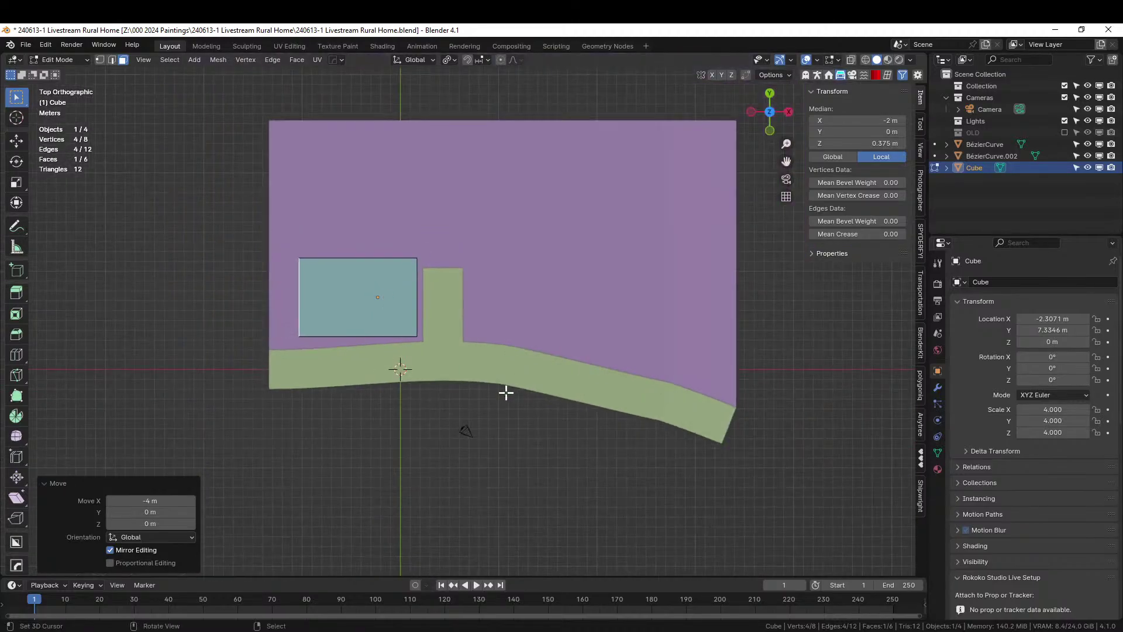
pyautogui.press('Tab')
pyautogui.hotkey('shift', 'd')
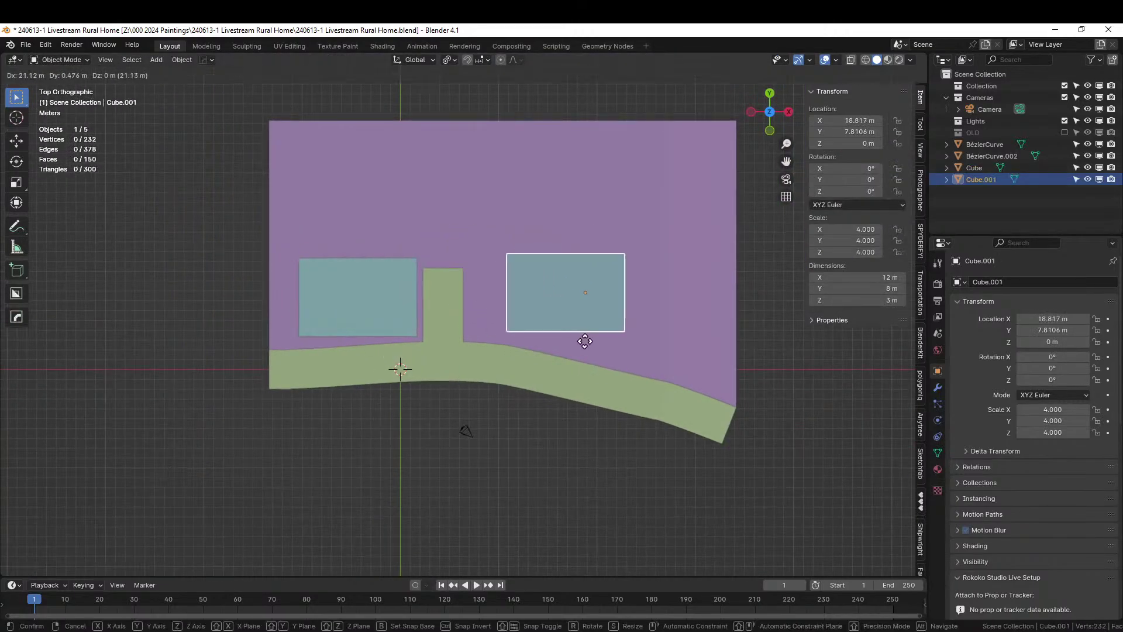
pyautogui.rightClick(560, 347)
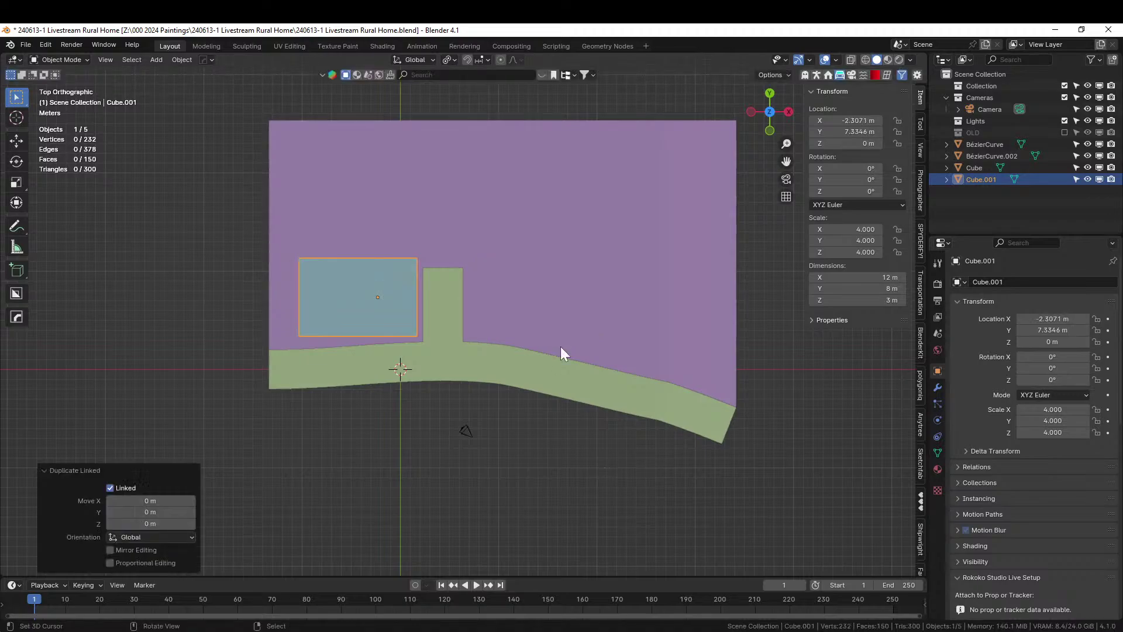
pyautogui.hotkey('alt', 'd')
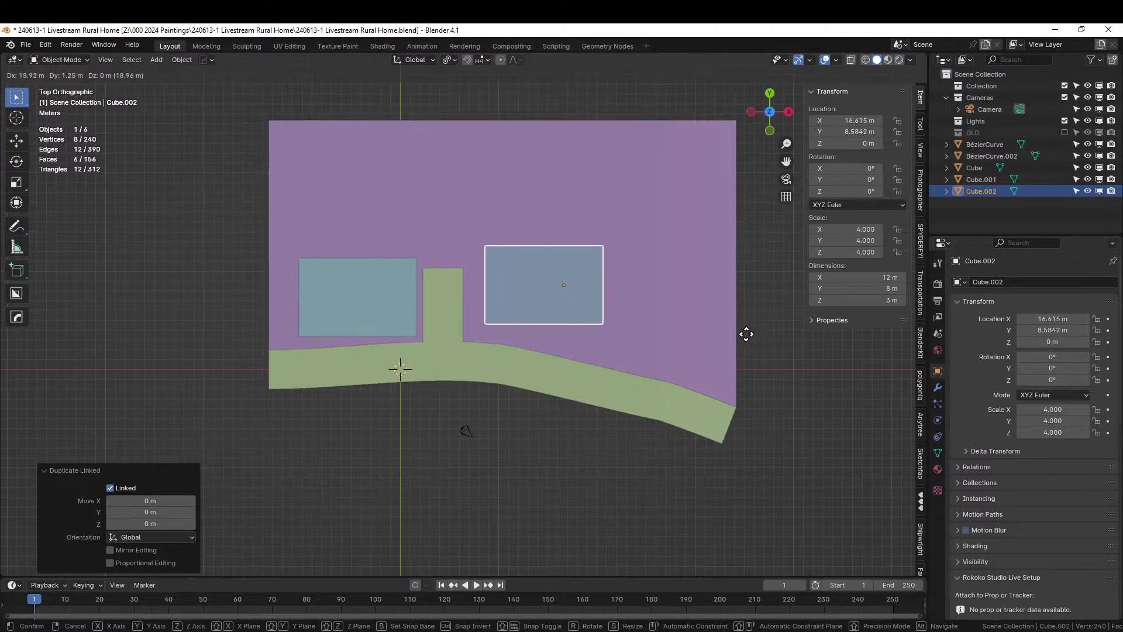
pyautogui.click(740, 338)
# - Delete the redundant block Cube.001 that coincides with the original block beside the driveway
pyautogui.click(997, 183)
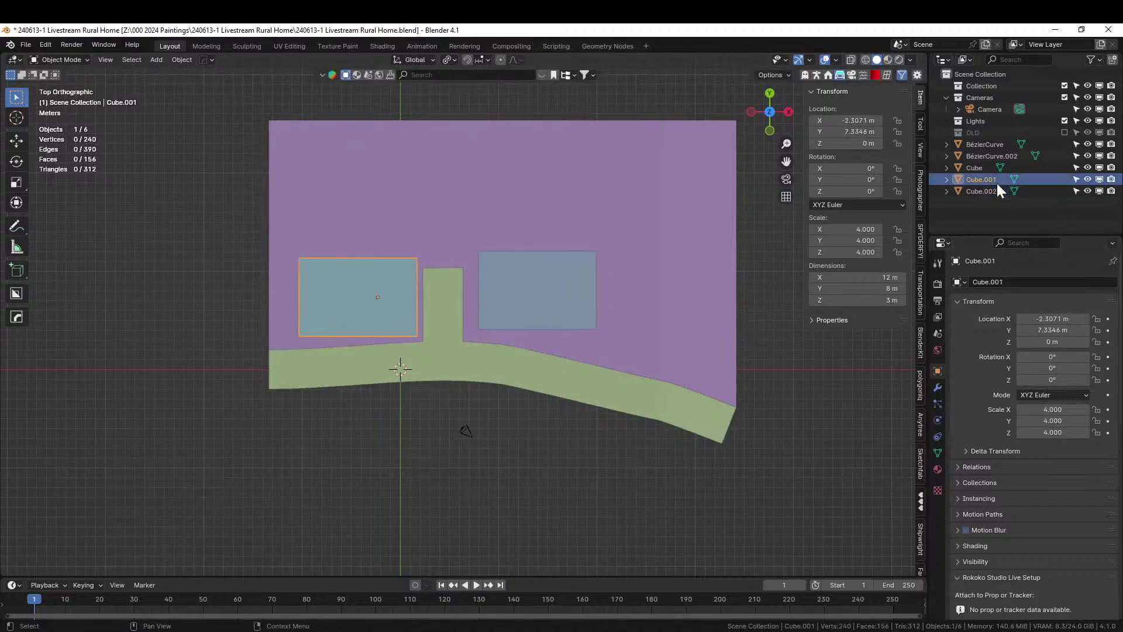
pyautogui.click(985, 187)
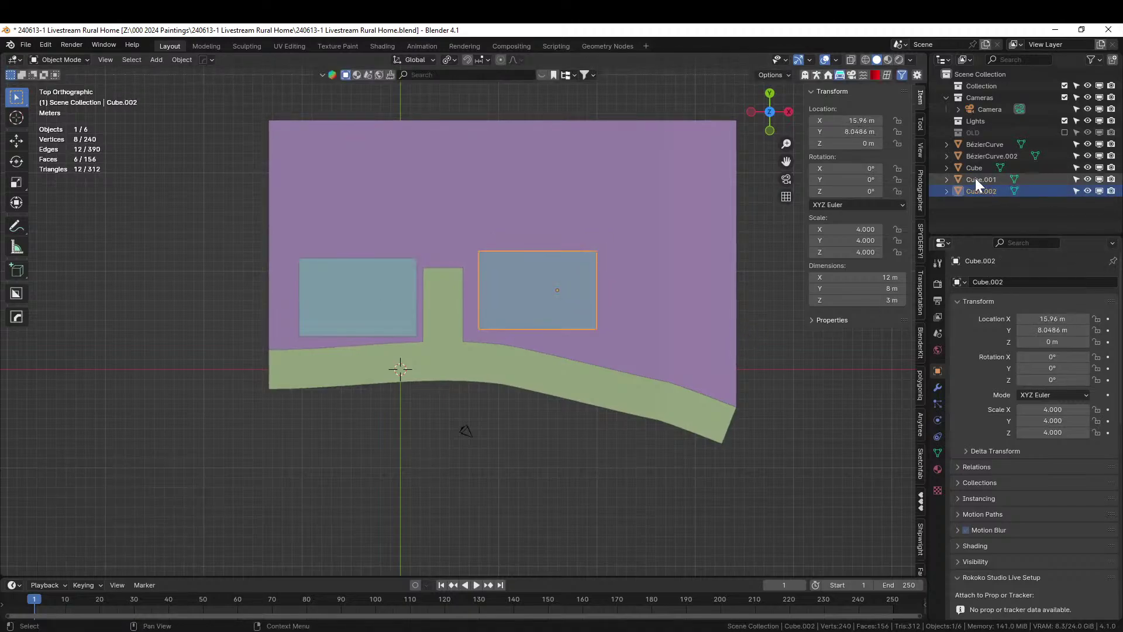
pyautogui.click(975, 178)
pyautogui.press('x')
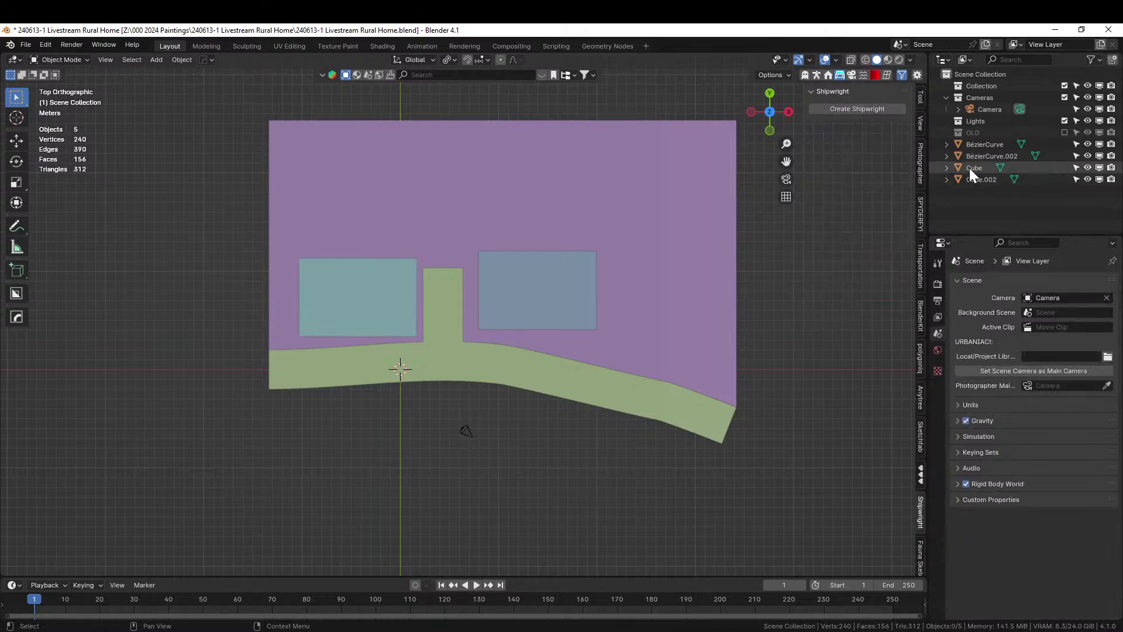
# - Reposition the two driveway blocks: Cube about -2 m in X and 0.5 m in Y, Cube.002 to about X 15.4 m, Y 7.9 m
pyautogui.click(557, 292)
pyautogui.press('g')
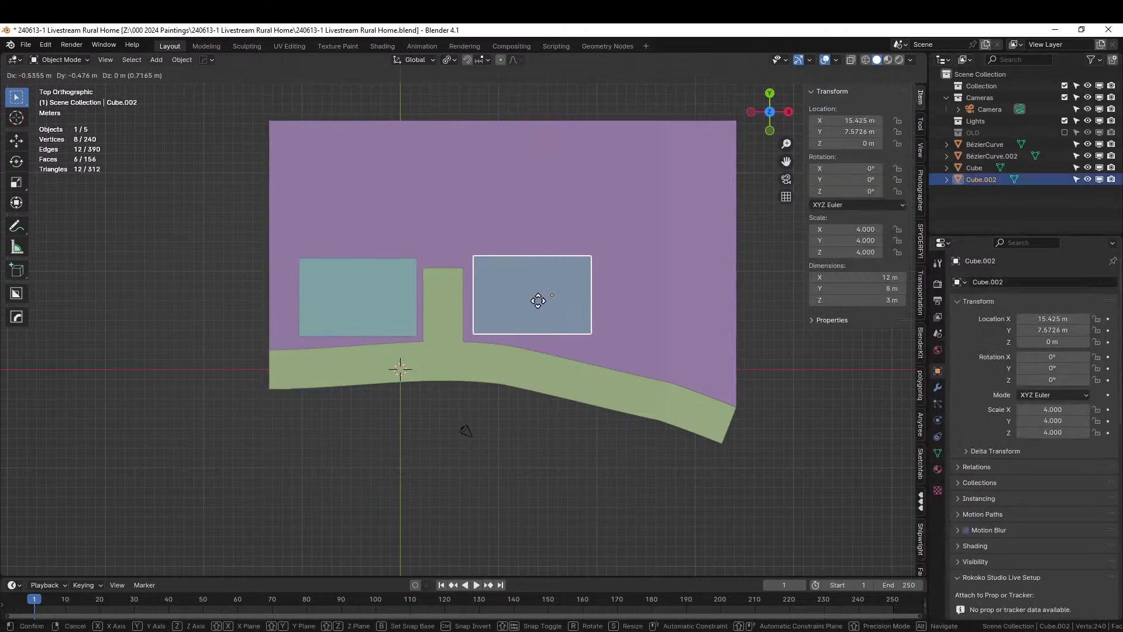
pyautogui.click(536, 301)
pyautogui.click(325, 300)
pyautogui.press('g')
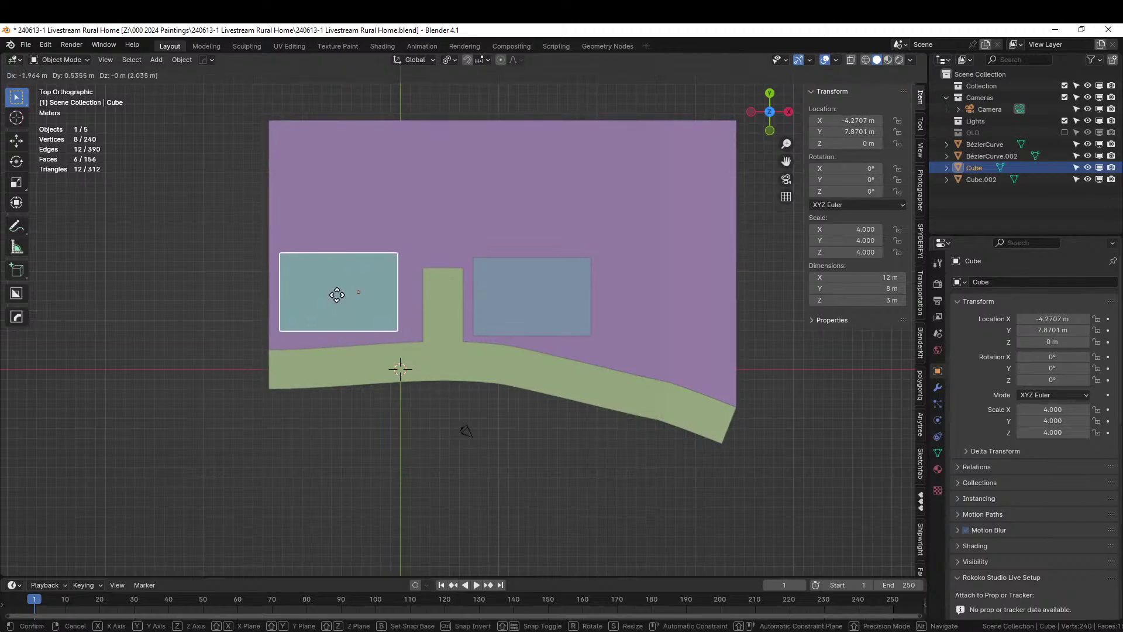
pyautogui.click(335, 295)
pyautogui.click(545, 307)
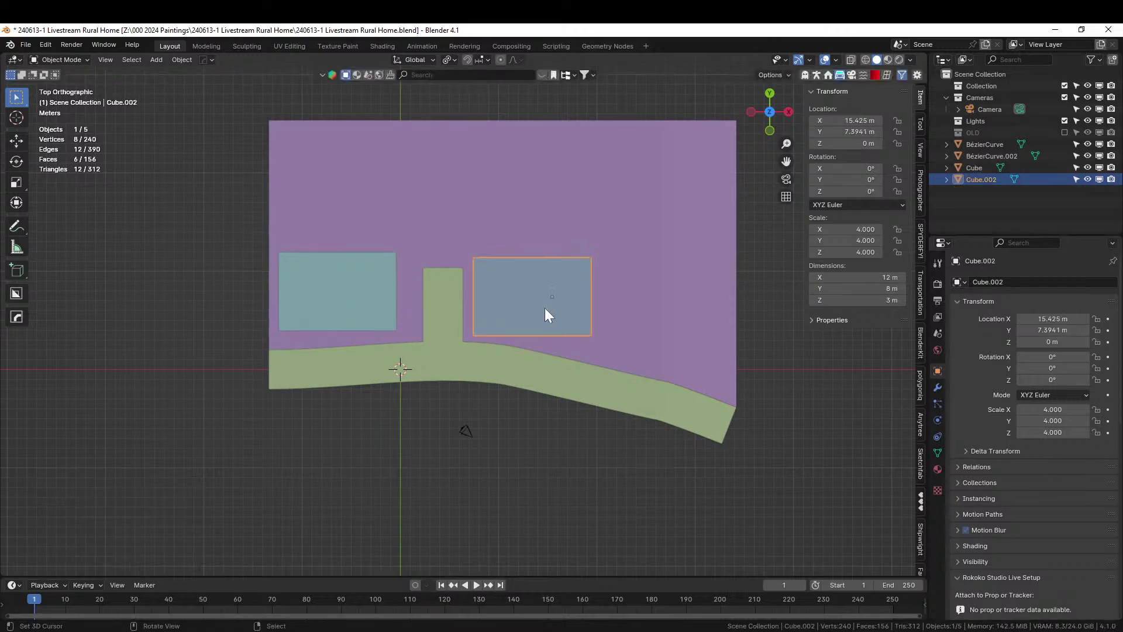
pyautogui.press('g')
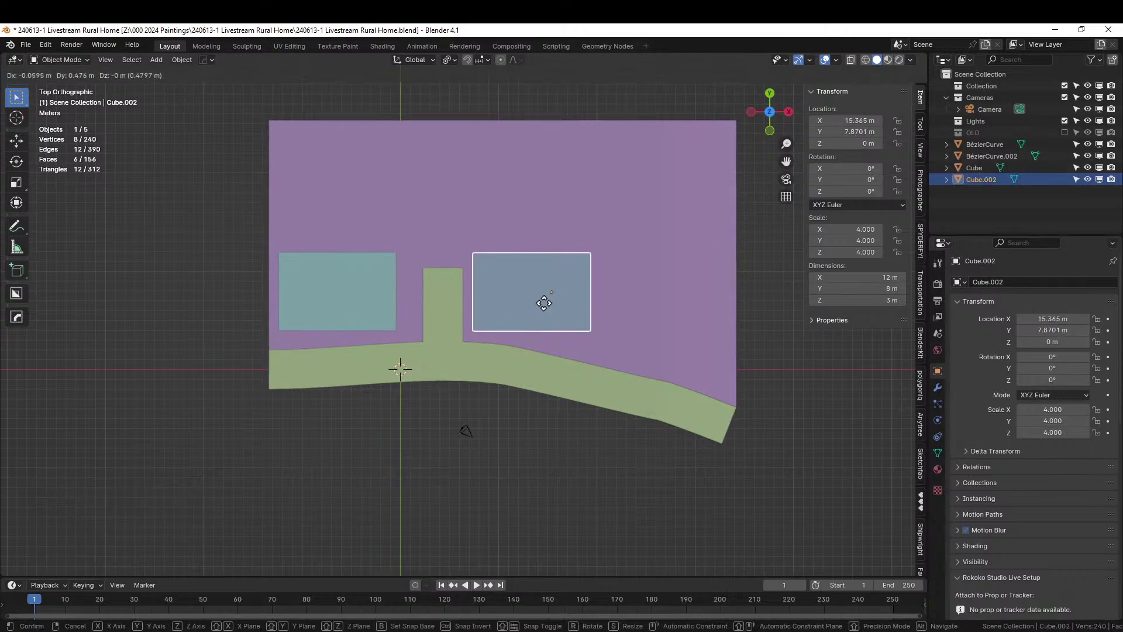
pyautogui.click(544, 303)
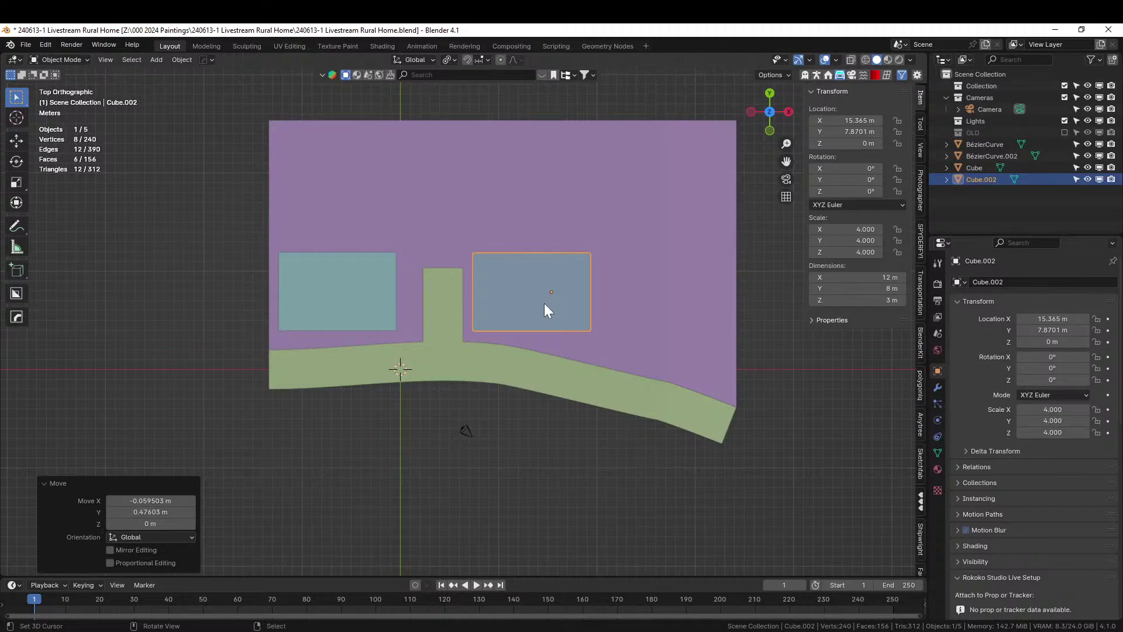
# - Duplicate Cube.002 to about X 30.2 m, Y 3 m beside the road bend, rotated about -19.6° around Z
pyautogui.moveTo(515, 332); pyautogui.dragTo(531, 316, button='middle')
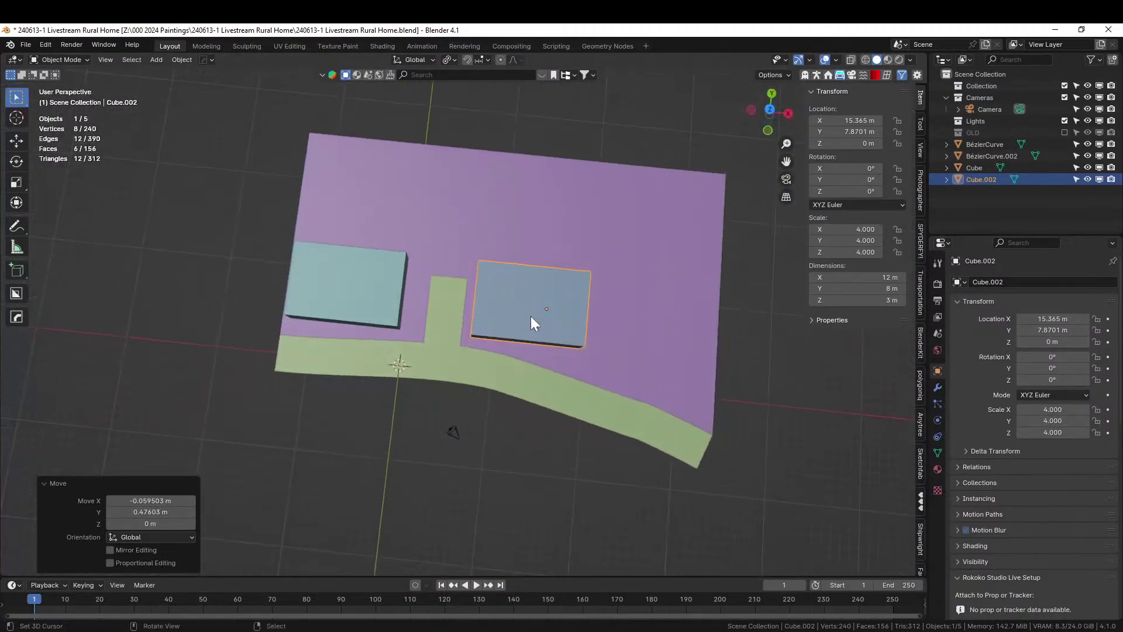
pyautogui.hotkey('shift', 'd')
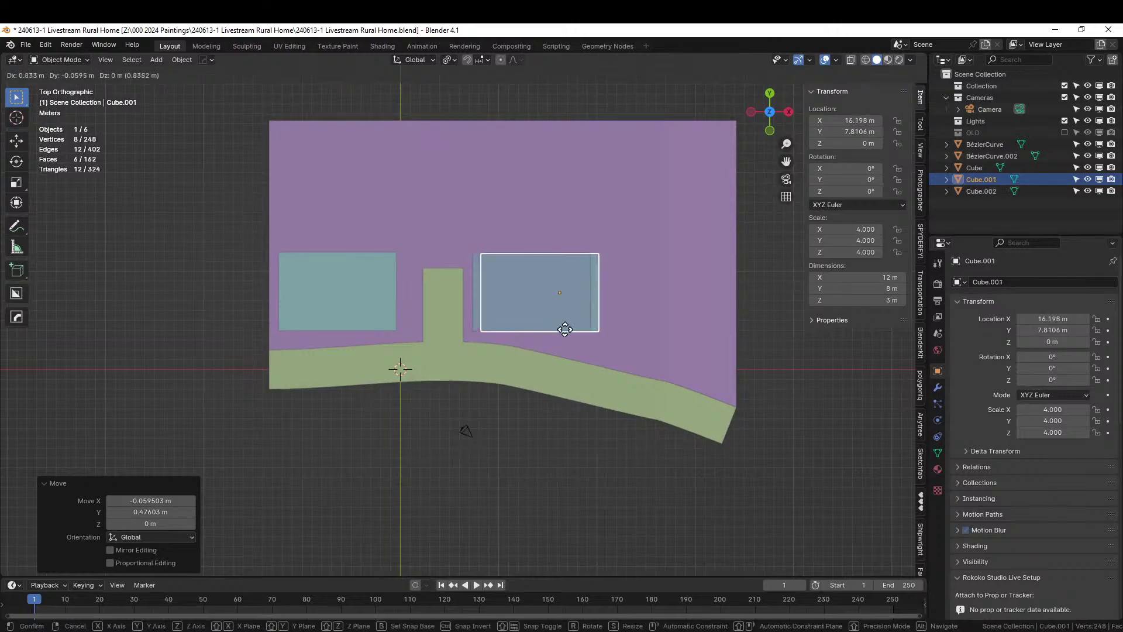
pyautogui.click(677, 364)
pyautogui.press('r')
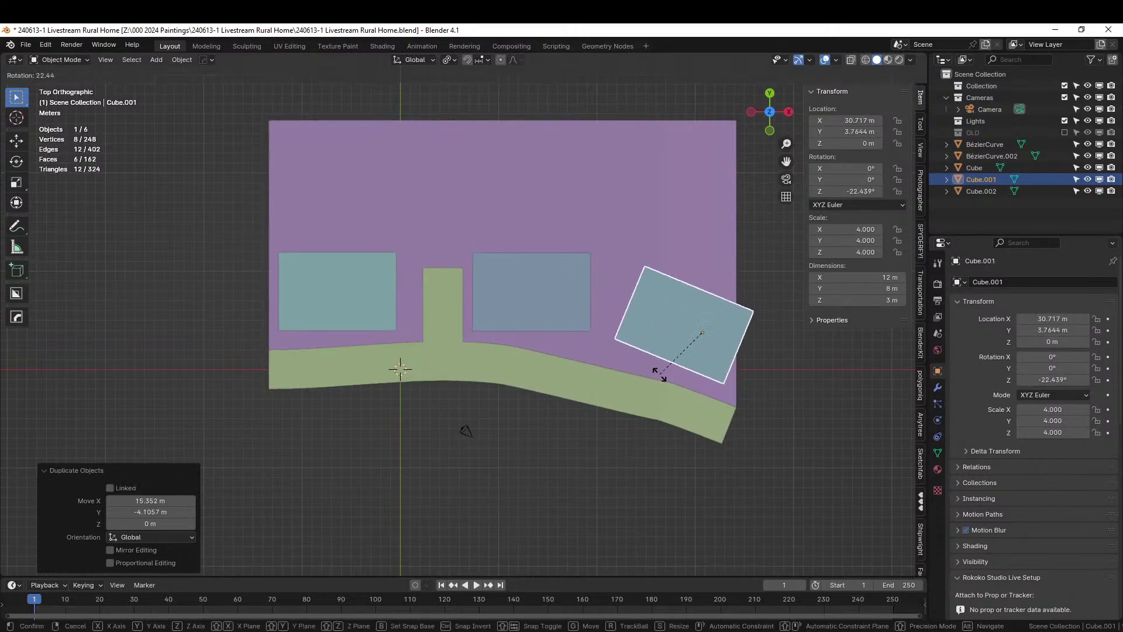
pyautogui.click(657, 372)
pyautogui.press('g')
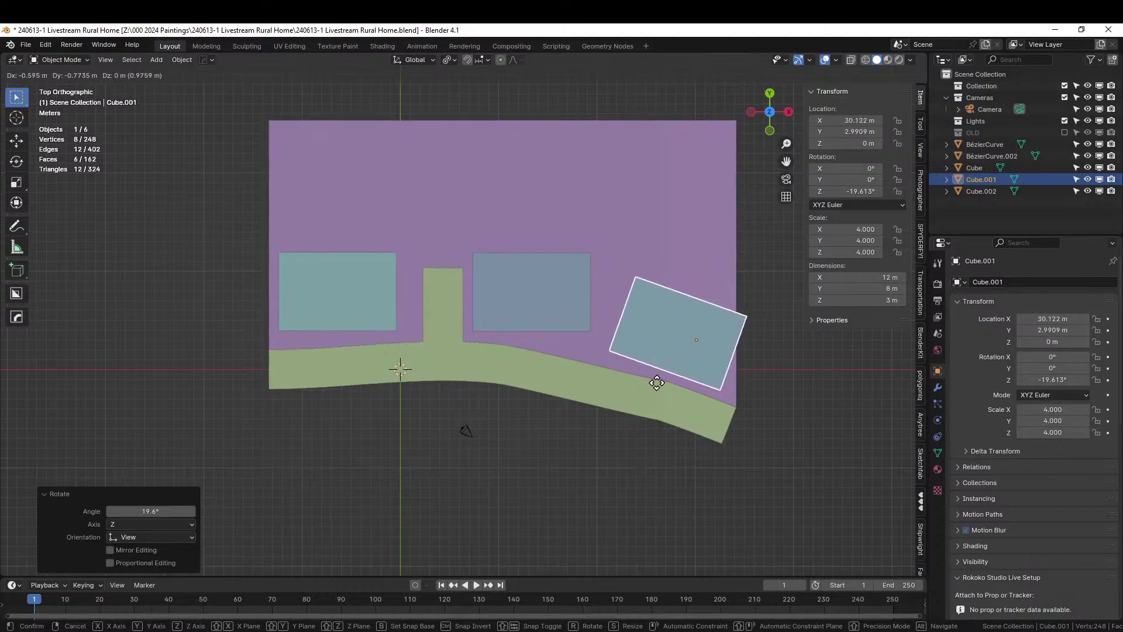
pyautogui.click(658, 383)
# - Extrude the road mesh's entire outer edge, opposite the yard, -5 m along Y in Edit Mode
pyautogui.moveTo(657, 383); pyautogui.dragTo(659, 314, button='middle')
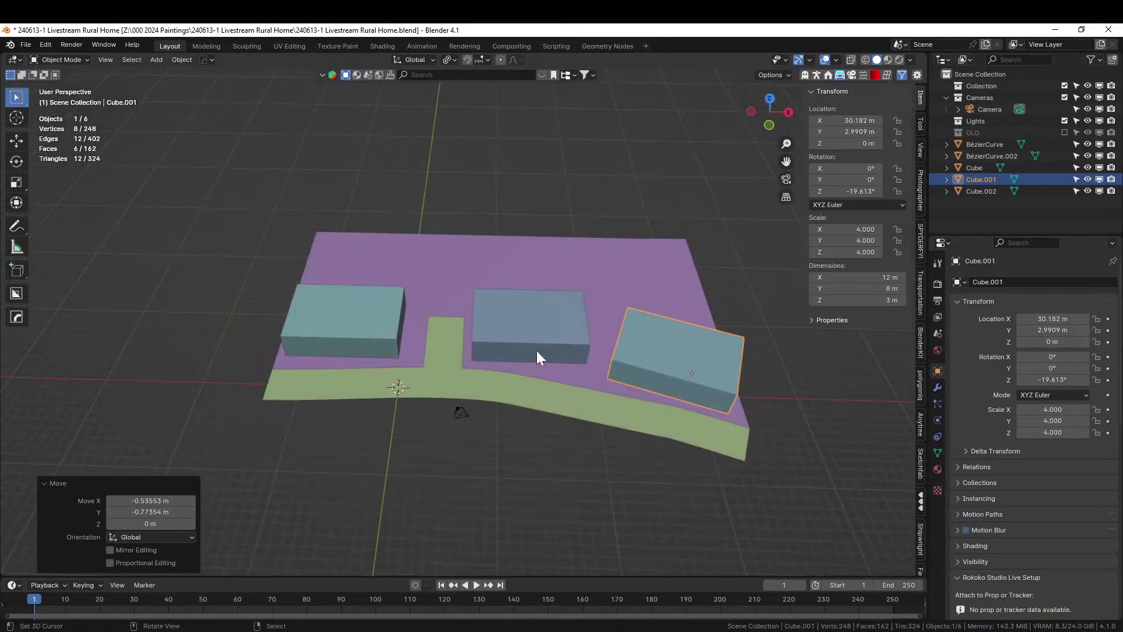
pyautogui.keyDown('ctrl'); pyautogui.moveTo(555, 437); pyautogui.dragTo(539, 353, button='middle'); pyautogui.keyUp('ctrl')
pyautogui.moveTo(518, 468); pyautogui.dragTo(449, 350, button='middle')
pyautogui.scroll(-4, 507, 368)
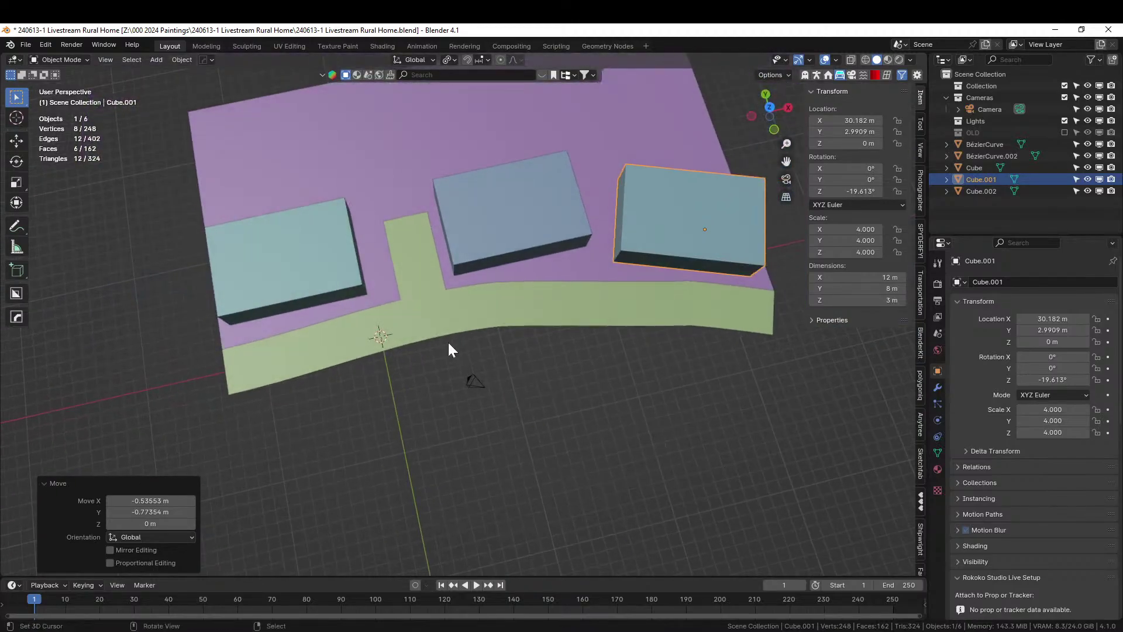
pyautogui.click(416, 338)
pyautogui.press('Tab')
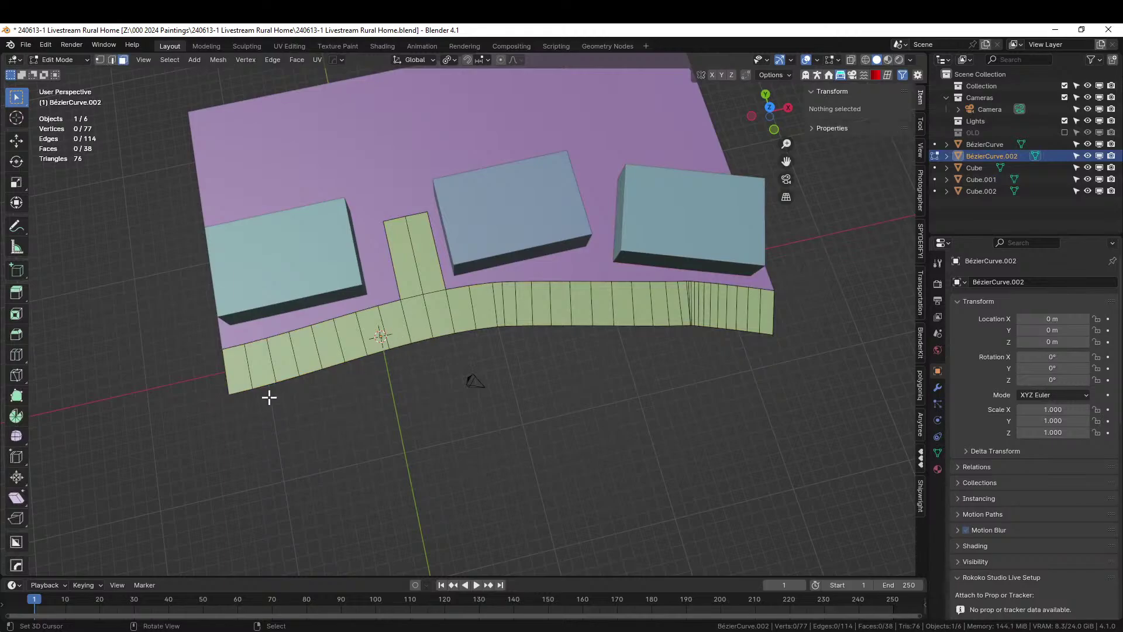
pyautogui.press('2')
pyautogui.click(242, 390)
pyautogui.keyDown('ctrl'); pyautogui.click(766, 332); pyautogui.keyUp('ctrl')
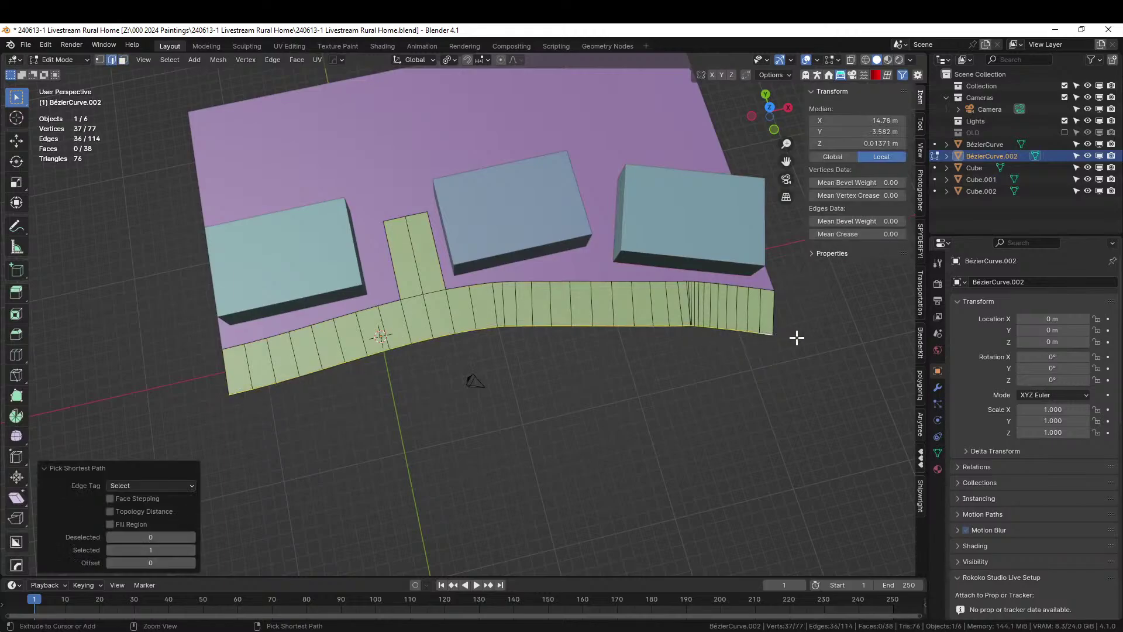
pyautogui.press('KP_7')
pyautogui.write('e')
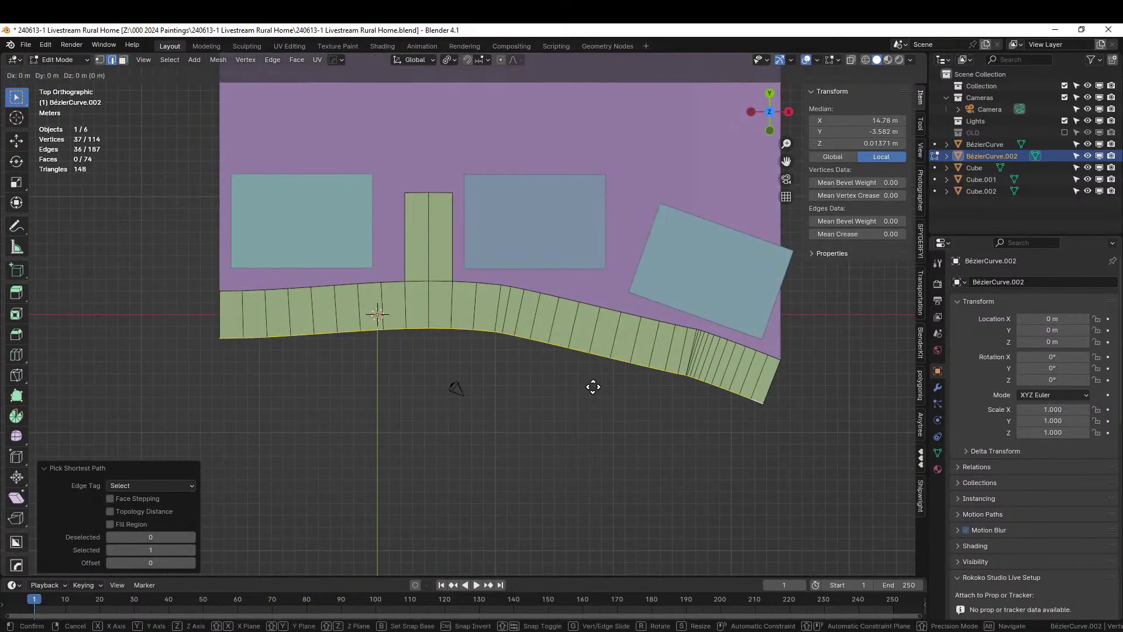
pyautogui.write('y-5')
pyautogui.press('Return')
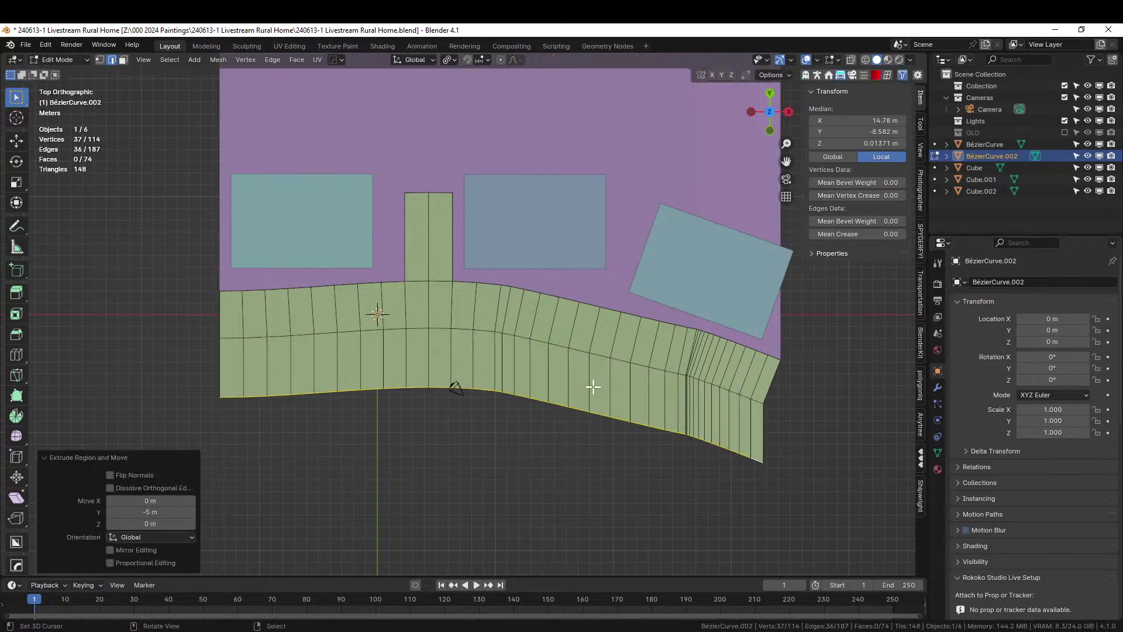
# - Separate the newly extruded strip of faces along the road into its own object and leave Edit Mode
pyautogui.press('3')
pyautogui.keyDown('alt'); pyautogui.click(485, 356); pyautogui.keyUp('alt')
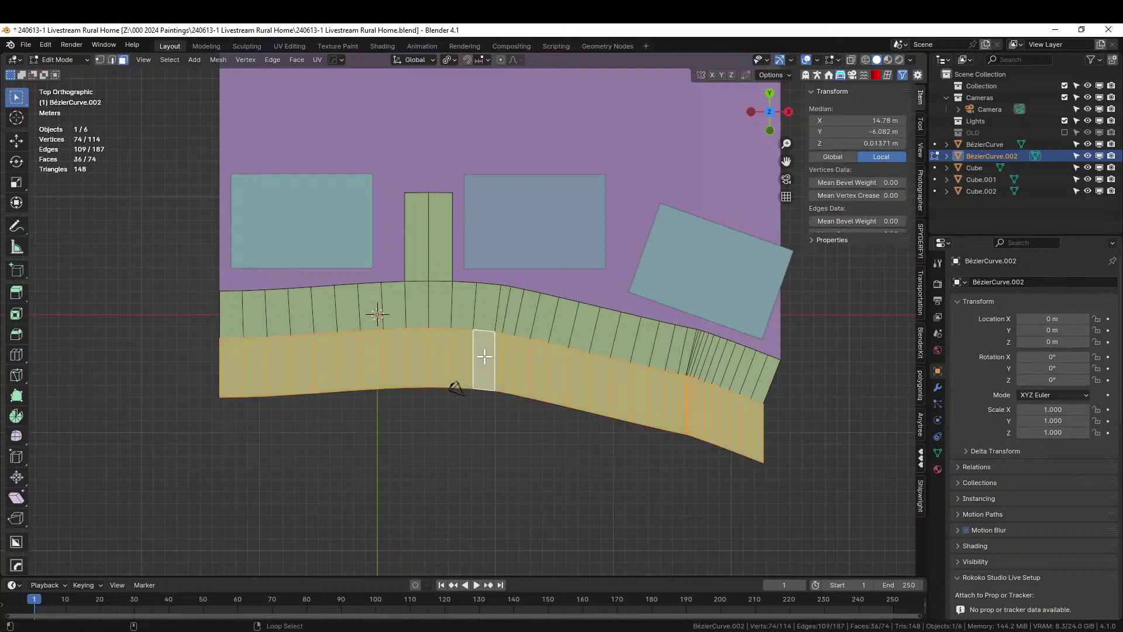
pyautogui.press('p')
pyautogui.click(485, 357)
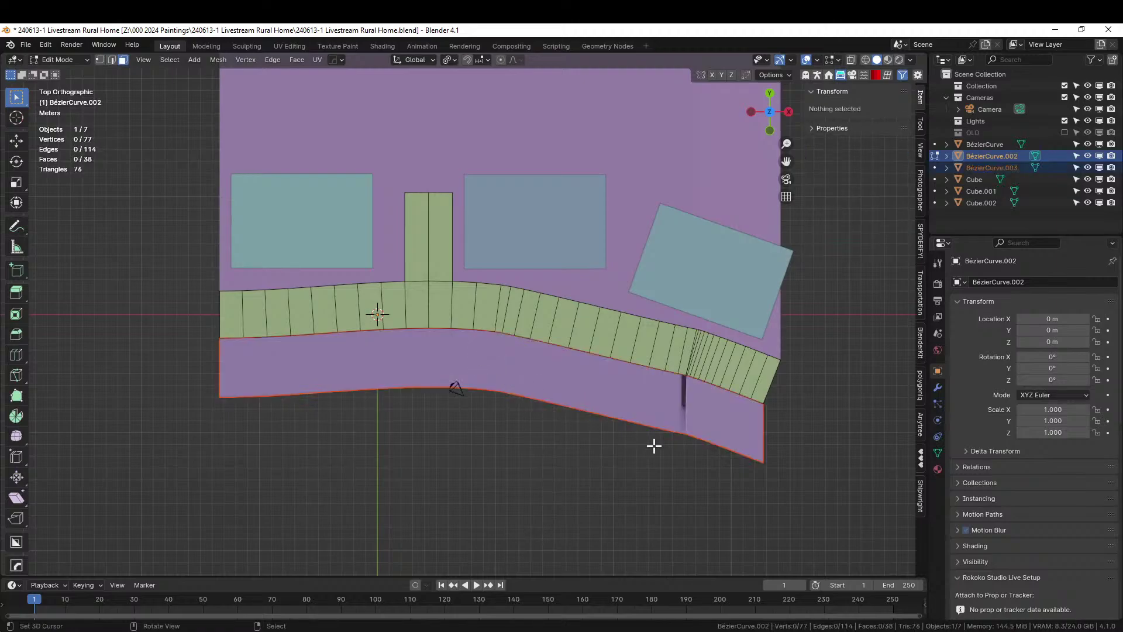
pyautogui.press('Tab')
pyautogui.press('Tab')
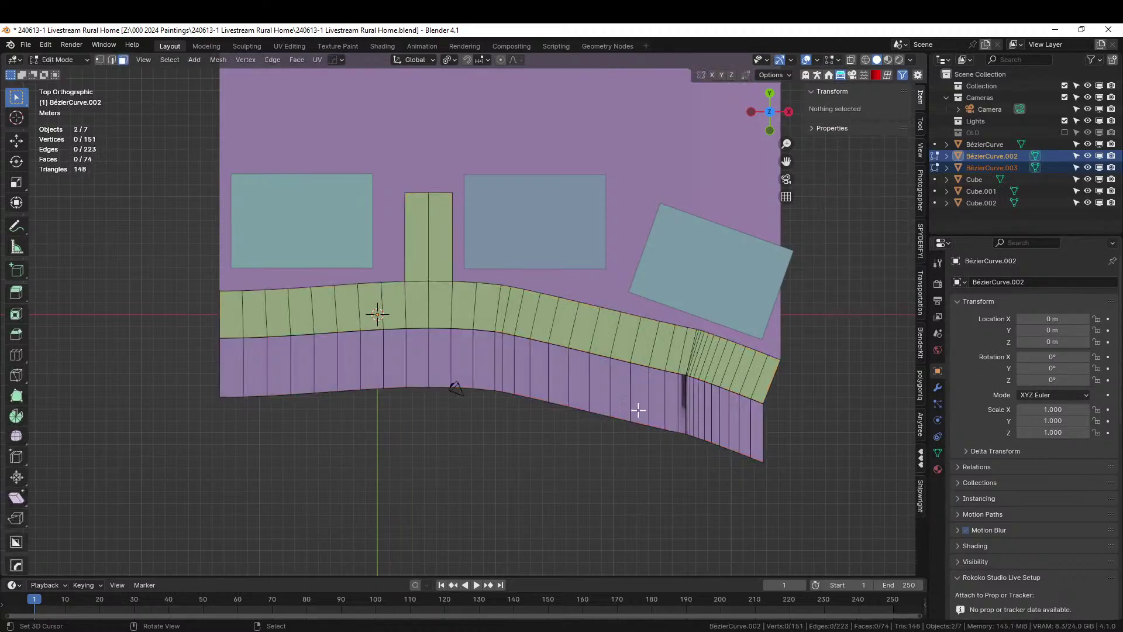
pyautogui.press('Tab')
# - Remesh the separated roadside strip with Quad Remesher at a quad count of 50 and delete its original object
pyautogui.click(665, 408)
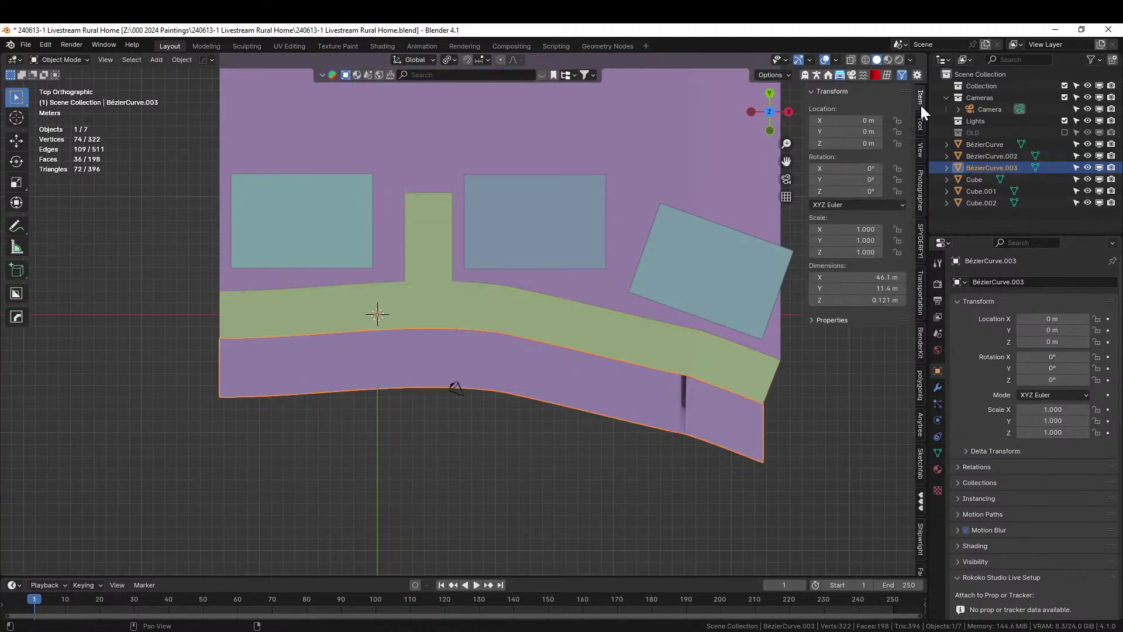
pyautogui.click(888, 77)
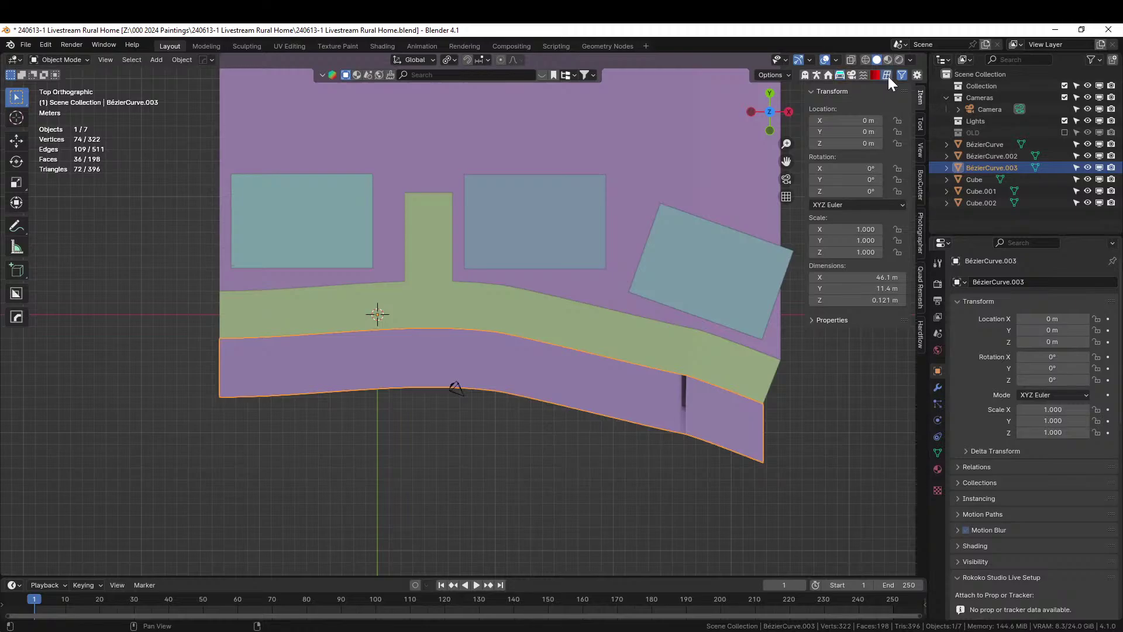
pyautogui.click(921, 288)
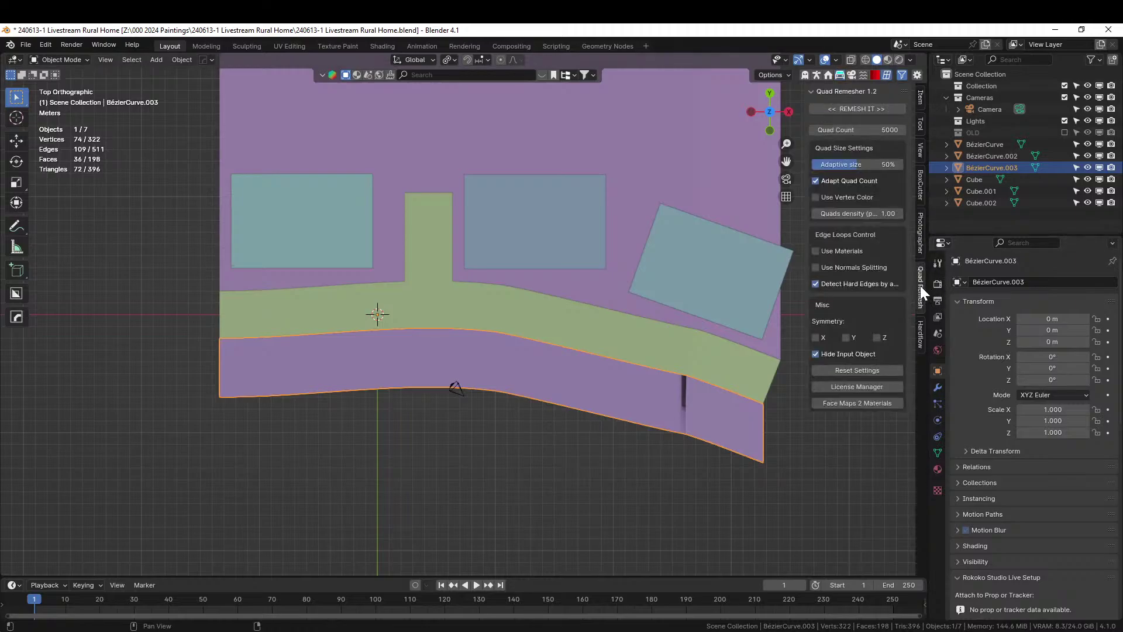
pyautogui.click(866, 130)
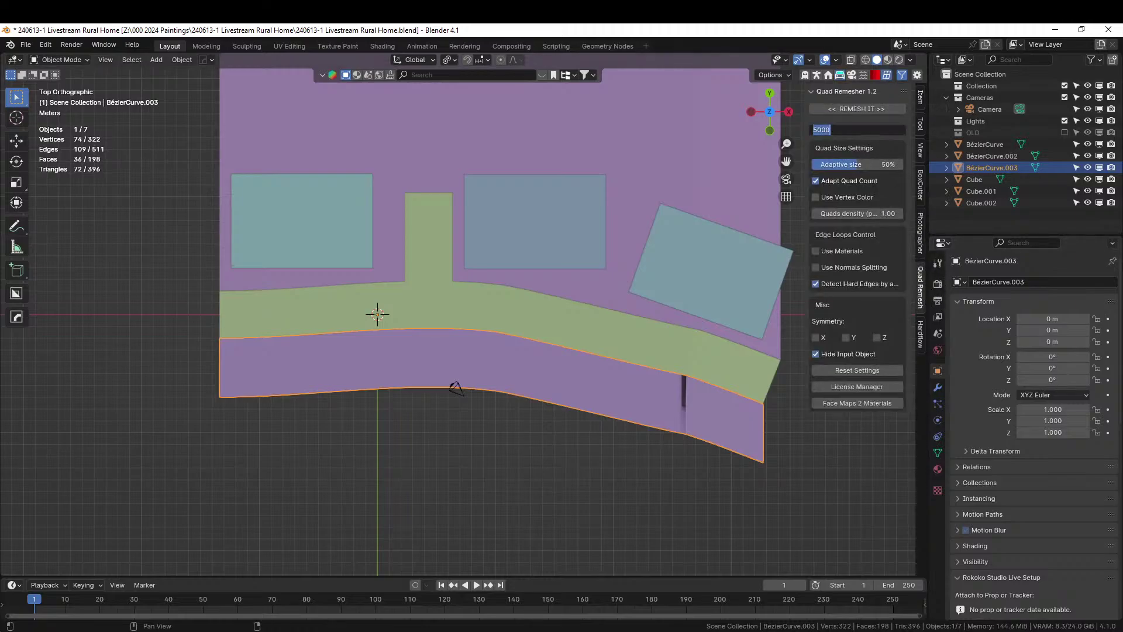
pyautogui.write('50')
pyautogui.press('Return')
pyautogui.click(882, 109)
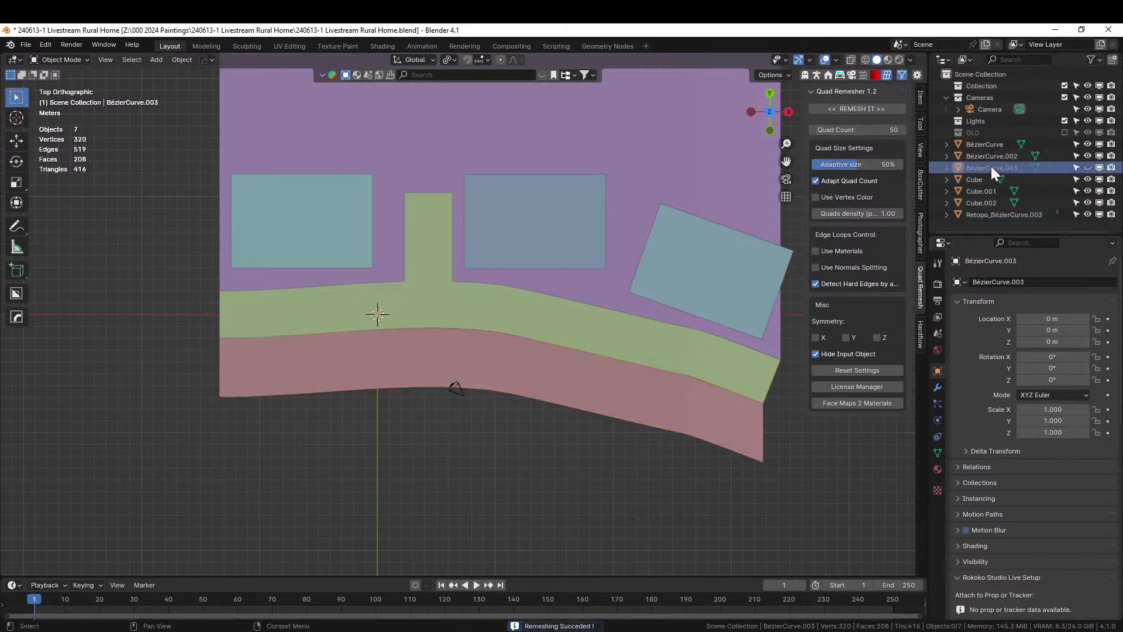
pyautogui.press('Delete')
# - Inspect the remeshed roadside strip's topology in Edit Mode and return to Object Mode
pyautogui.click(479, 374)
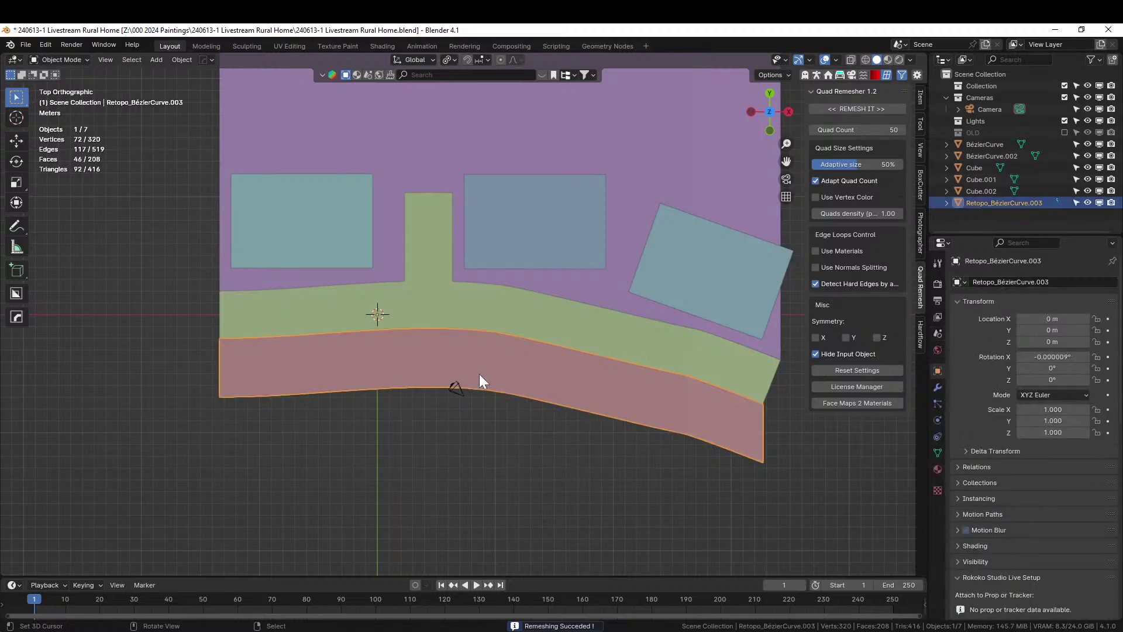
pyautogui.press('Tab')
pyautogui.scroll(3, 723, 446)
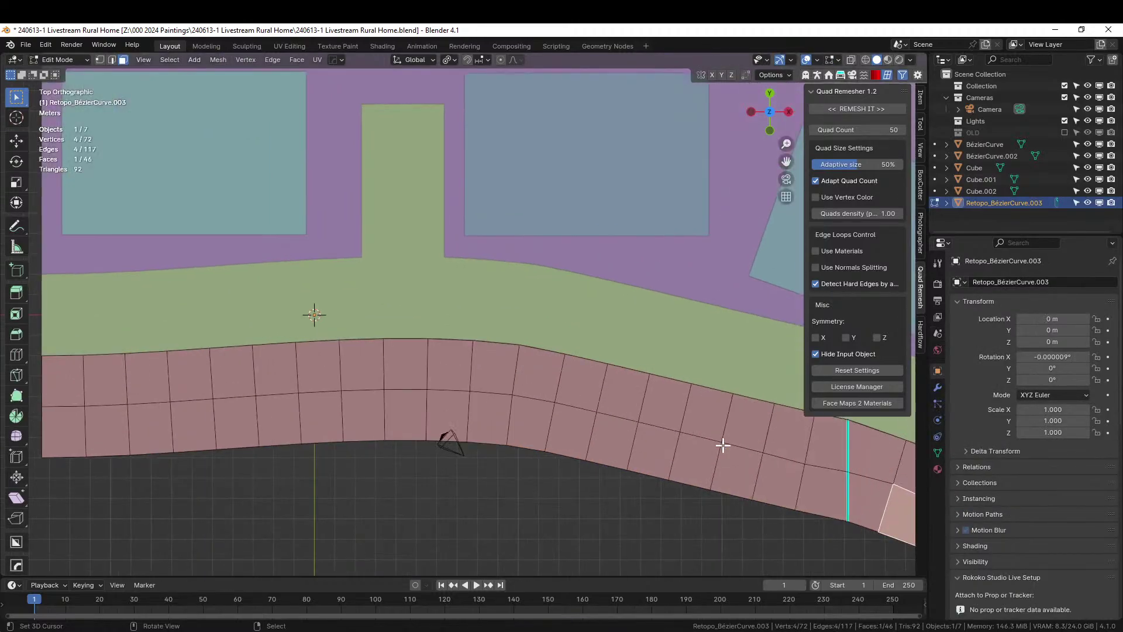
pyautogui.press('Tab')
pyautogui.scroll(-5, 723, 444)
pyautogui.moveTo(637, 456); pyautogui.dragTo(642, 401, button='middle')
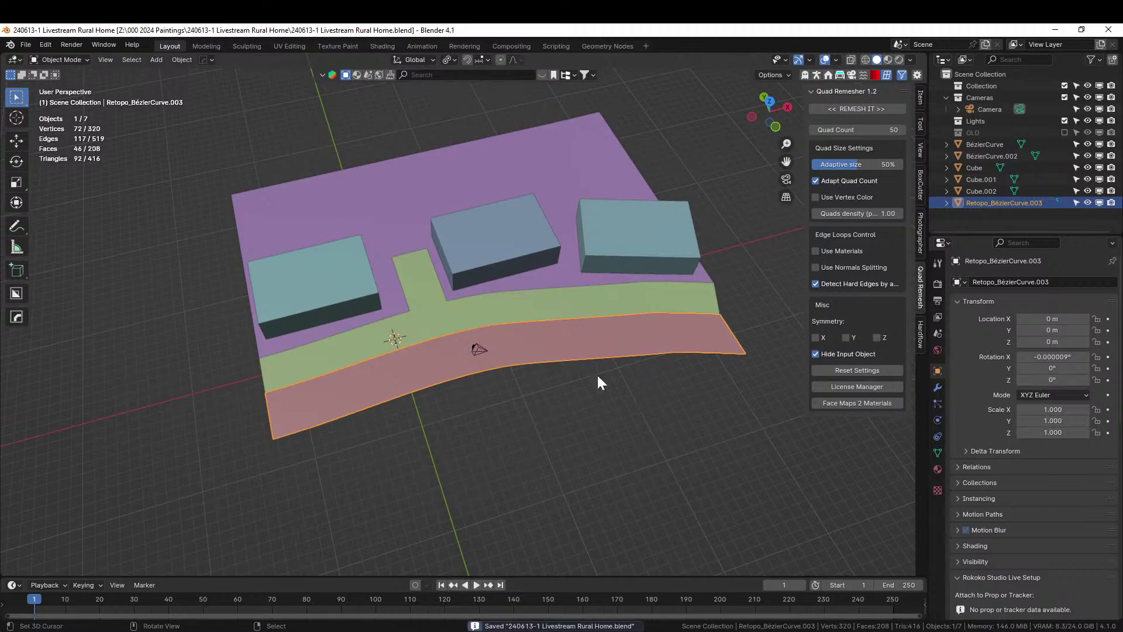
# - Replace the yard mesh with a Quad Remesher version at a quad count of 200, delete the original, and save the file
pyautogui.click(403, 204)
pyautogui.moveTo(403, 204); pyautogui.dragTo(486, 200, button='middle')
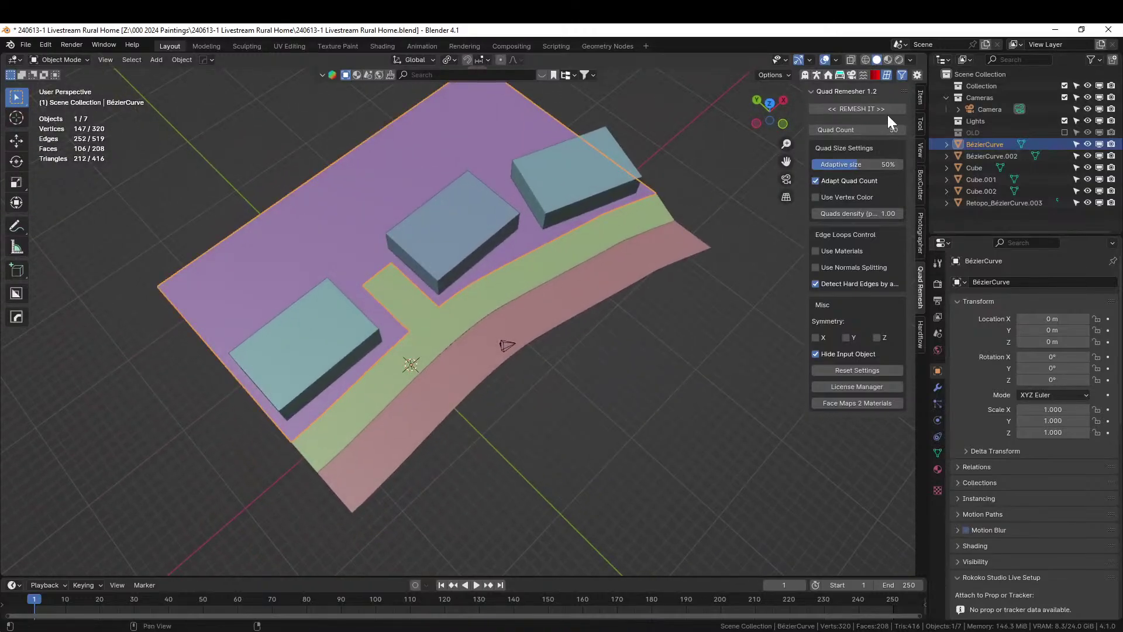
pyautogui.click(848, 129)
pyautogui.write('200')
pyautogui.press('Return')
pyautogui.click(851, 109)
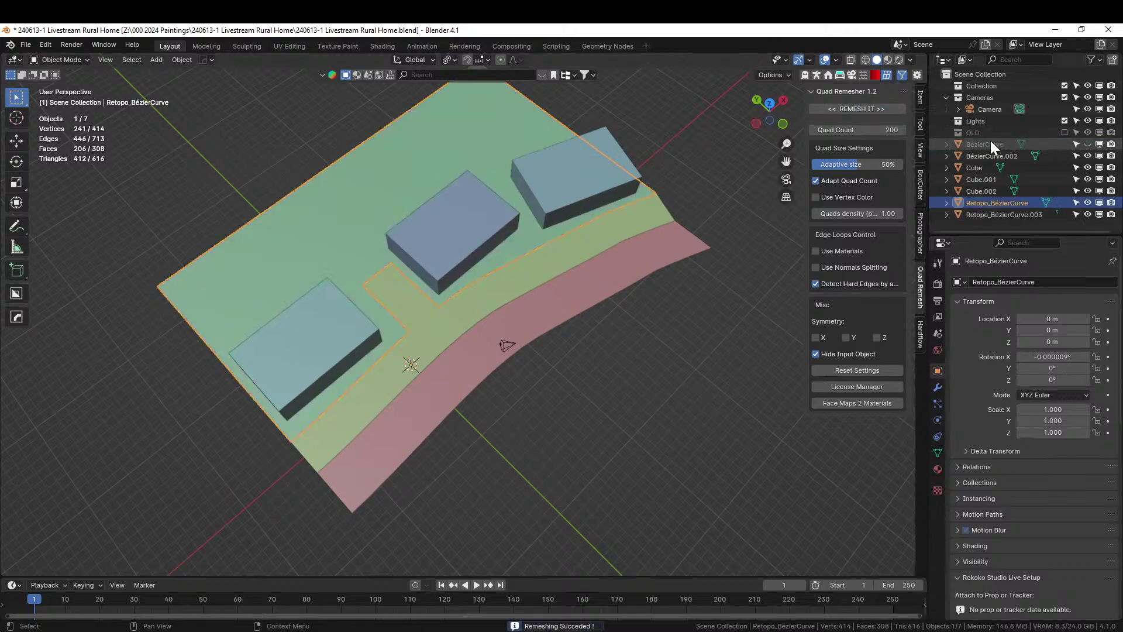
pyautogui.press('x')
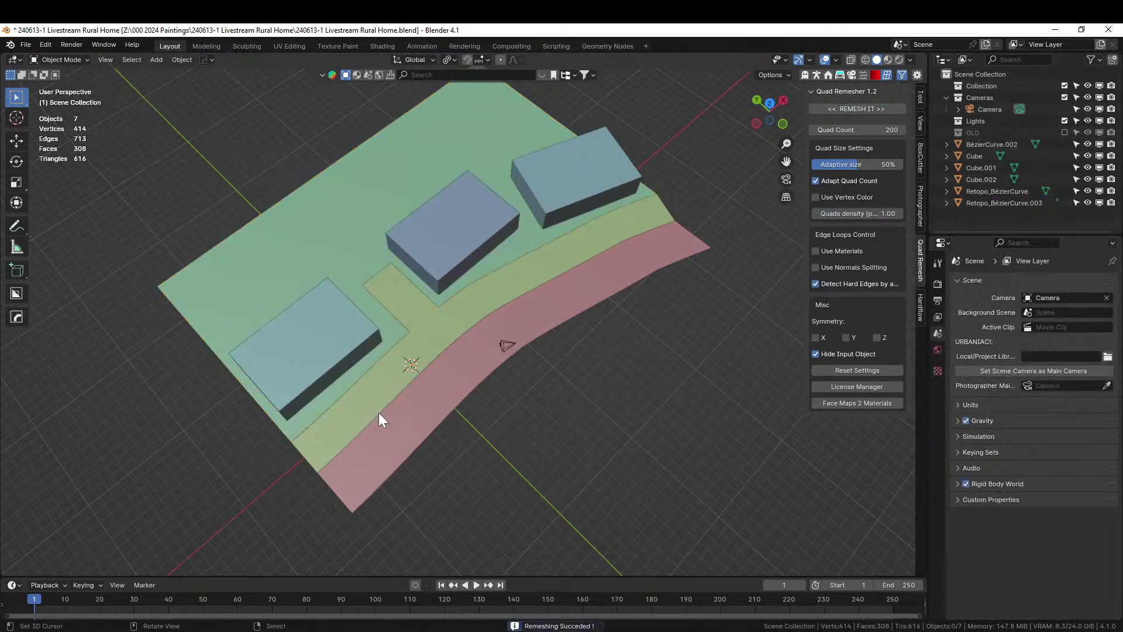
pyautogui.hotkey('ctrl', 's')
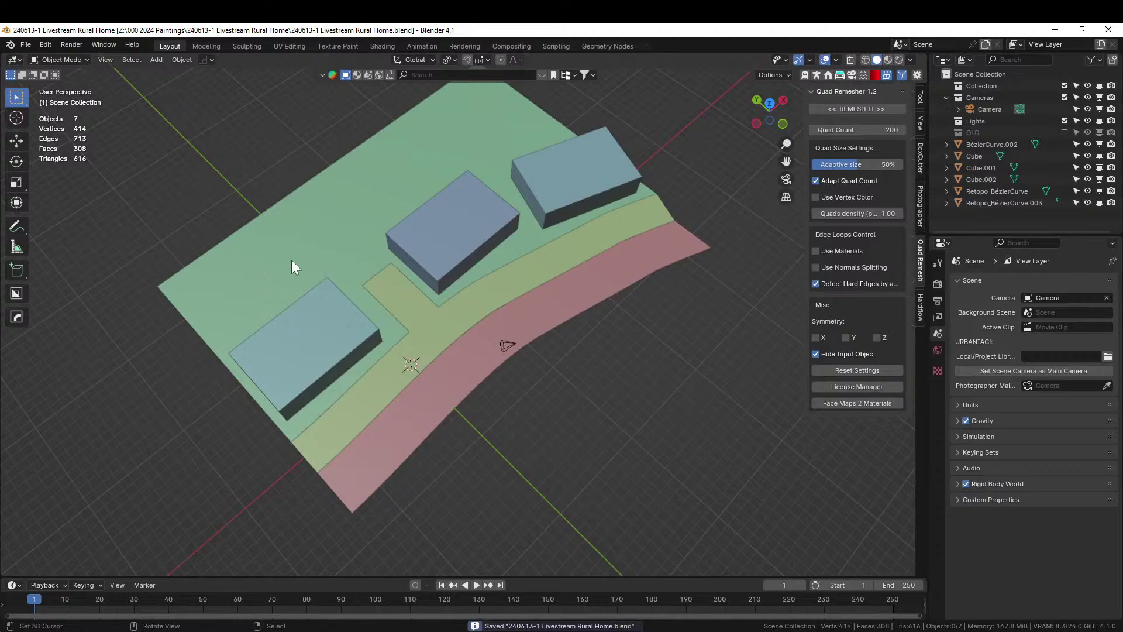
# - Check the remeshed yard's topology in Edit Mode and view the yard's back area in Object Mode
pyautogui.click(293, 262)
pyautogui.press('Tab')
pyautogui.press('Tab')
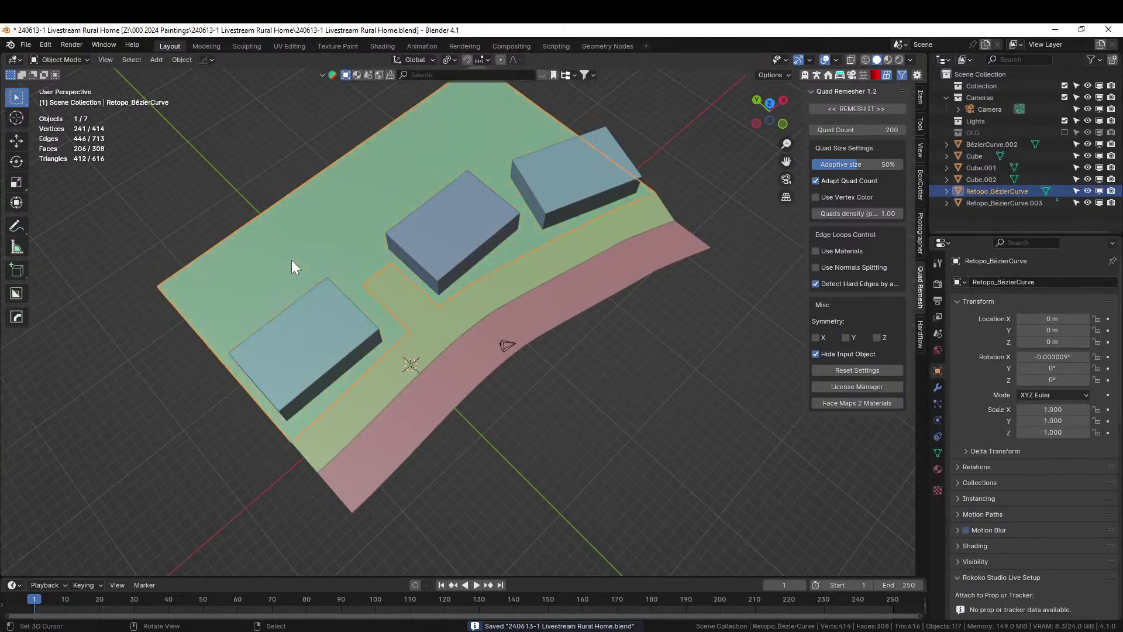
pyautogui.moveTo(291, 259); pyautogui.dragTo(440, 391, button='middle')
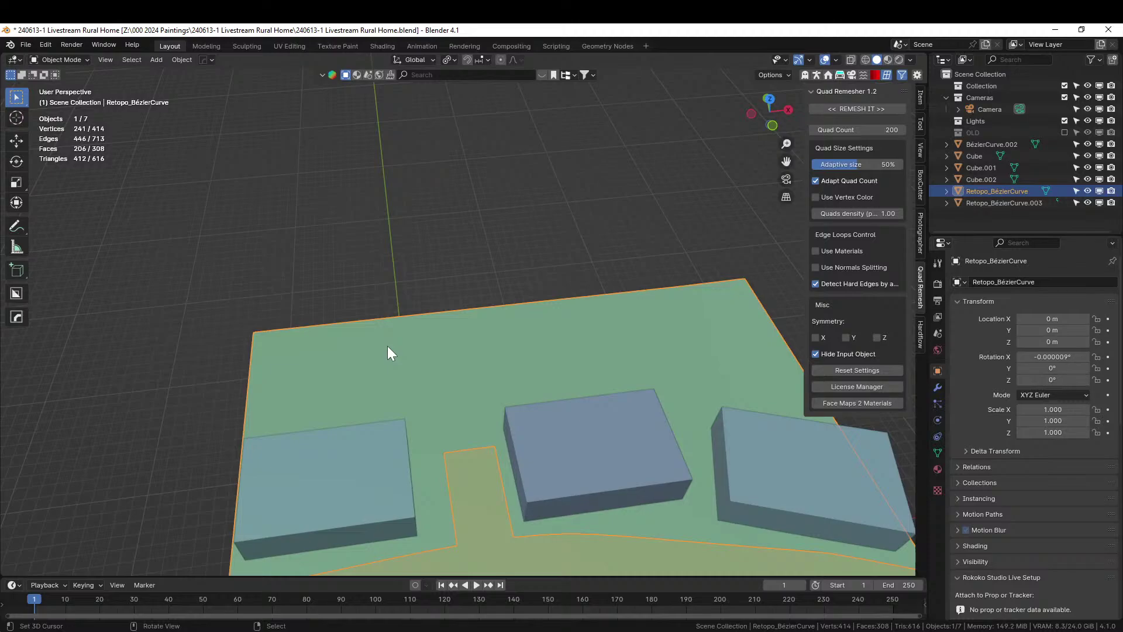
# - Raise the yard's back edge loop about 4 m along Z using smooth proportional editing with a 9.85 m falloff size
pyautogui.press('Tab')
pyautogui.click(268, 339)
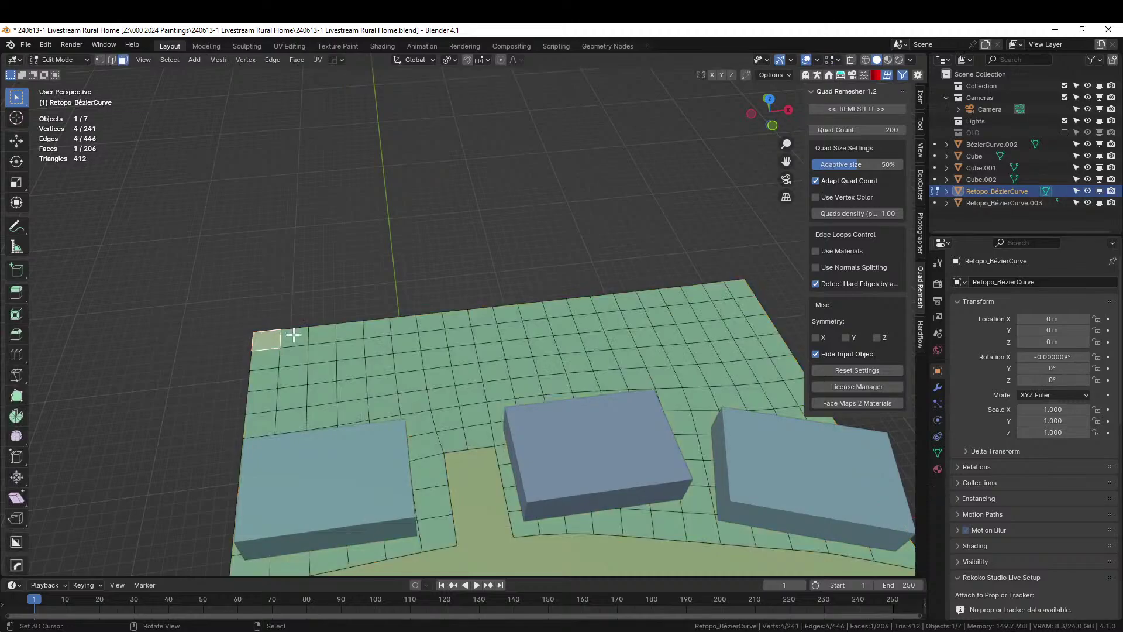
pyautogui.press('2')
pyautogui.keyDown('alt'); pyautogui.click(274, 329); pyautogui.keyUp('alt')
pyautogui.press('o')
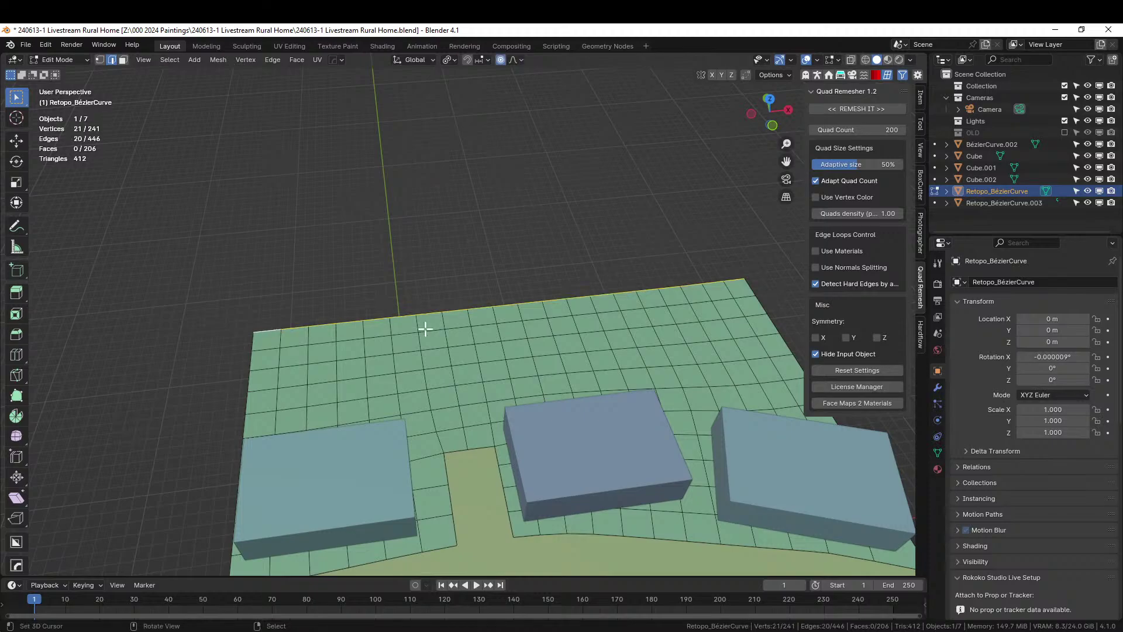
pyautogui.moveTo(501, 352); pyautogui.dragTo(597, 308, button='middle')
pyautogui.press('g')
pyautogui.press('z')
pyautogui.scroll(-20, 553, 391)
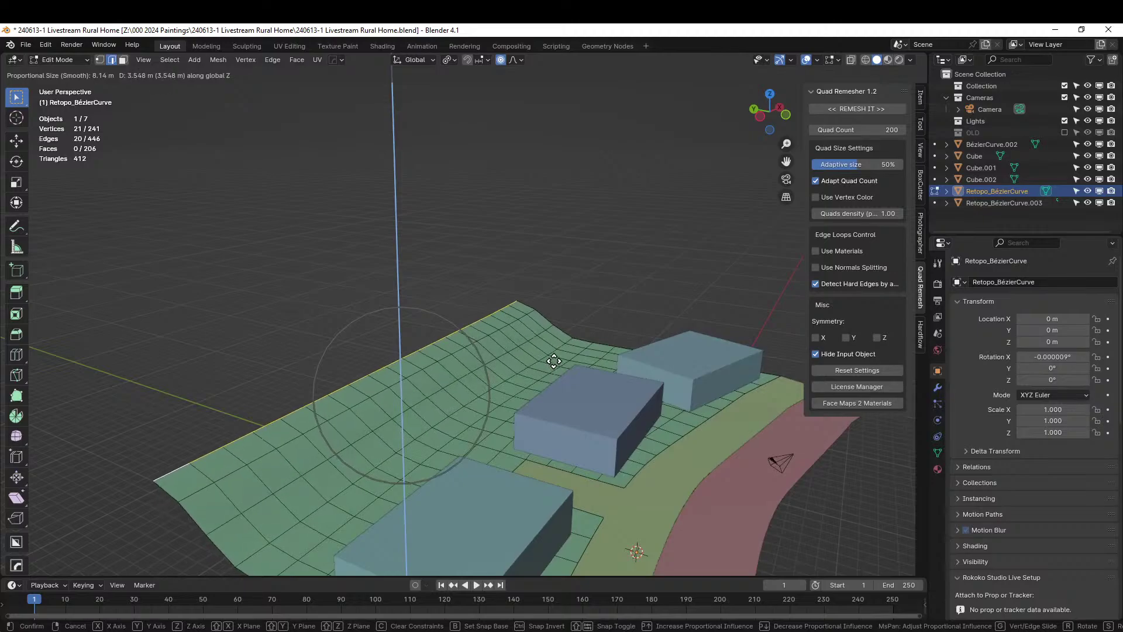
pyautogui.scroll(-2, 553, 358)
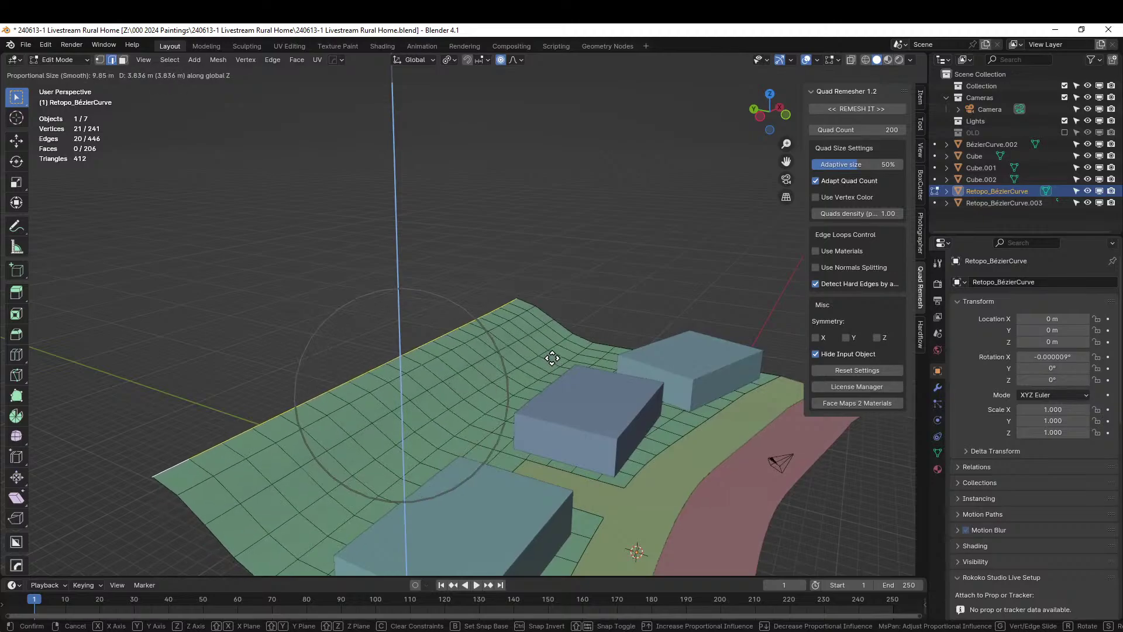
pyautogui.click(552, 354)
# - Shape the yard's back slope by raising a vertex near its middle about 1.2 m and slightly lowering one closer to the near corner
pyautogui.click(356, 391)
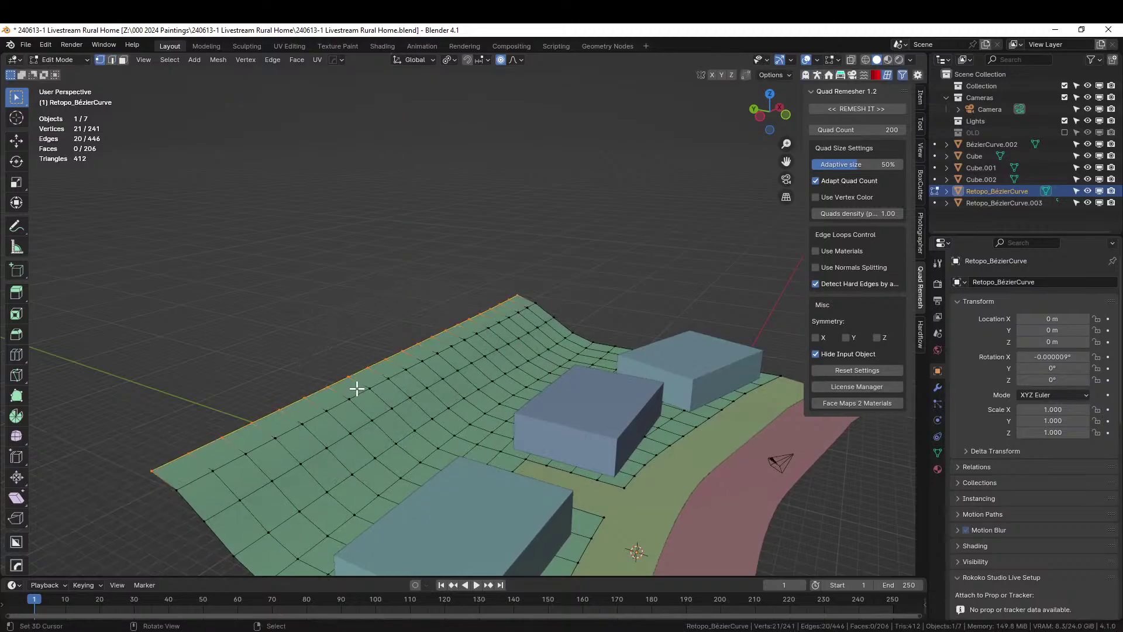
pyautogui.press('1')
pyautogui.press('g')
pyautogui.click(378, 363)
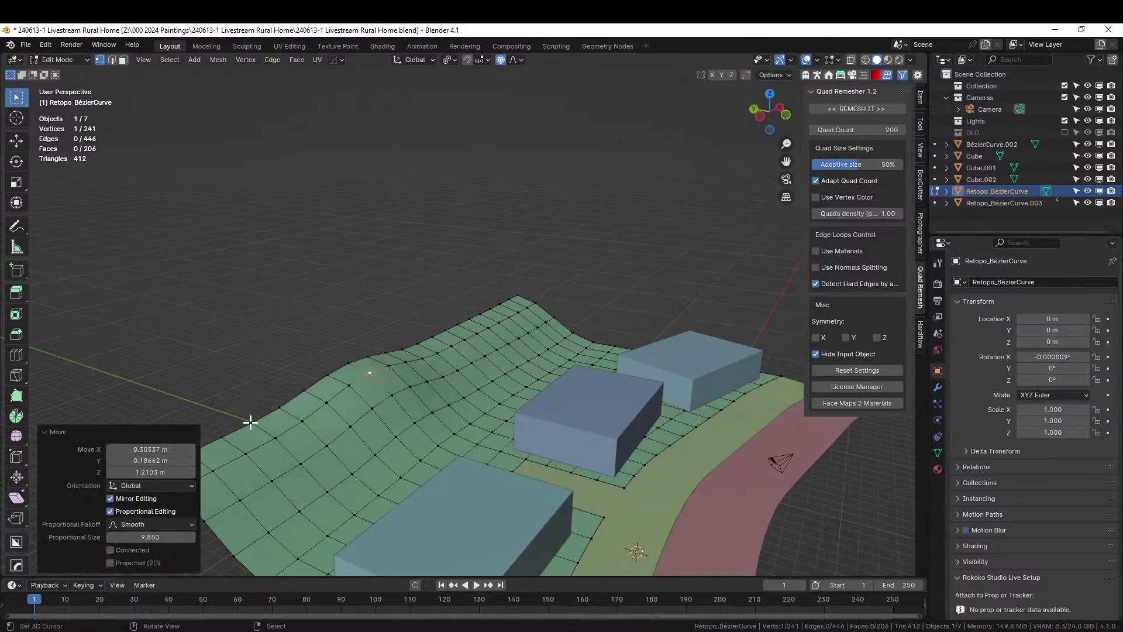
pyautogui.click(250, 421)
pyautogui.press('g')
pyautogui.click(250, 431)
# - Raise a vertex near the slope's far end about 1.4 m, nudge one at the near end, and return to Object Mode
pyautogui.click(504, 319)
pyautogui.press('g')
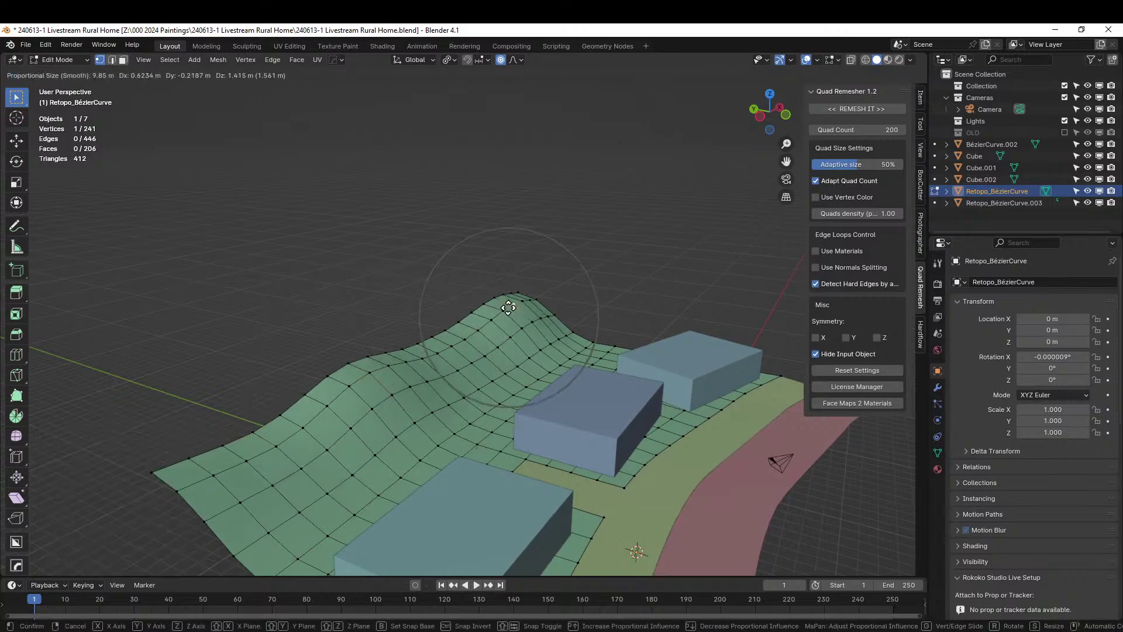
pyautogui.click(504, 321)
pyautogui.moveTo(505, 321); pyautogui.dragTo(335, 459, button='middle')
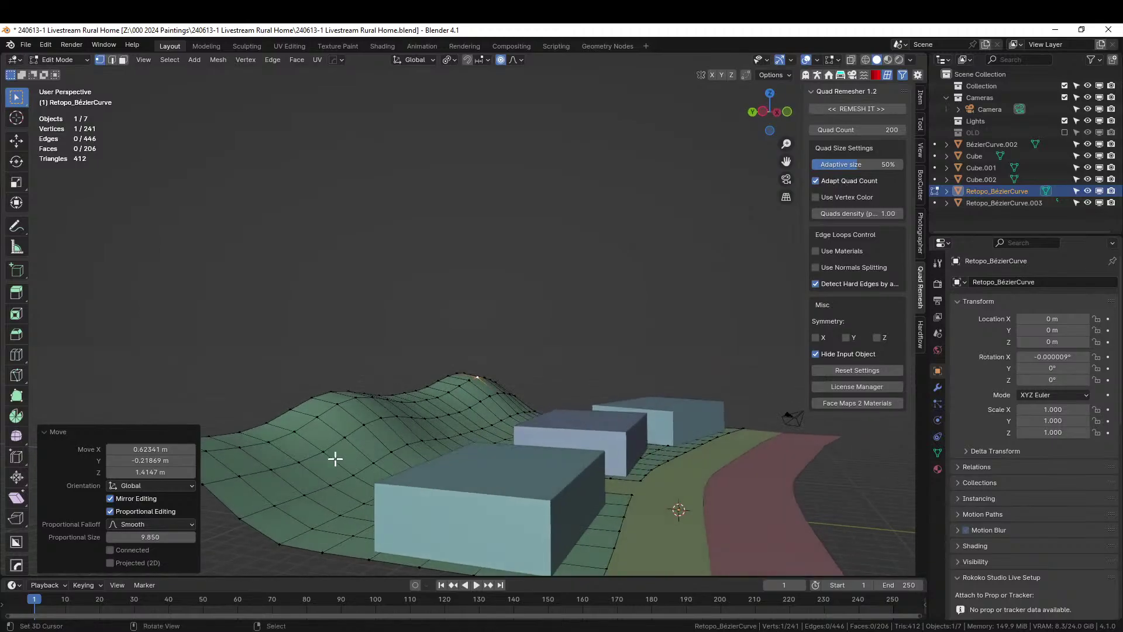
pyautogui.press('g')
pyautogui.click(220, 484)
pyautogui.moveTo(221, 484); pyautogui.dragTo(162, 473, button='middle')
pyautogui.scroll(-5, 353, 464)
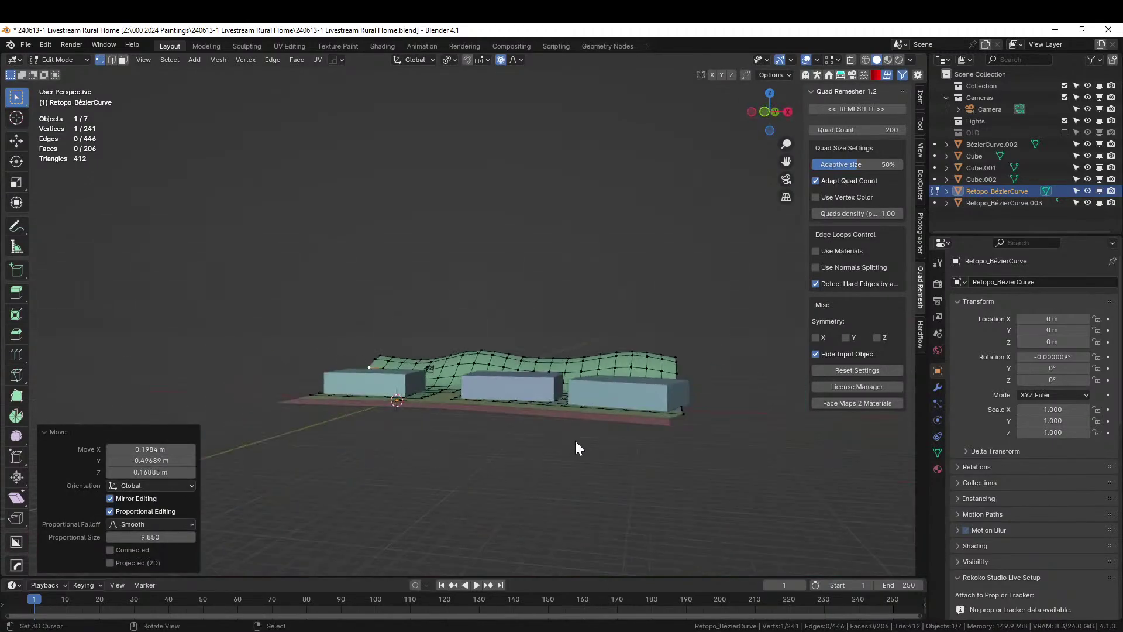
pyautogui.press('Tab')
pyautogui.moveTo(575, 439); pyautogui.dragTo(571, 469, button='middle')
pyautogui.scroll(2, 571, 469)
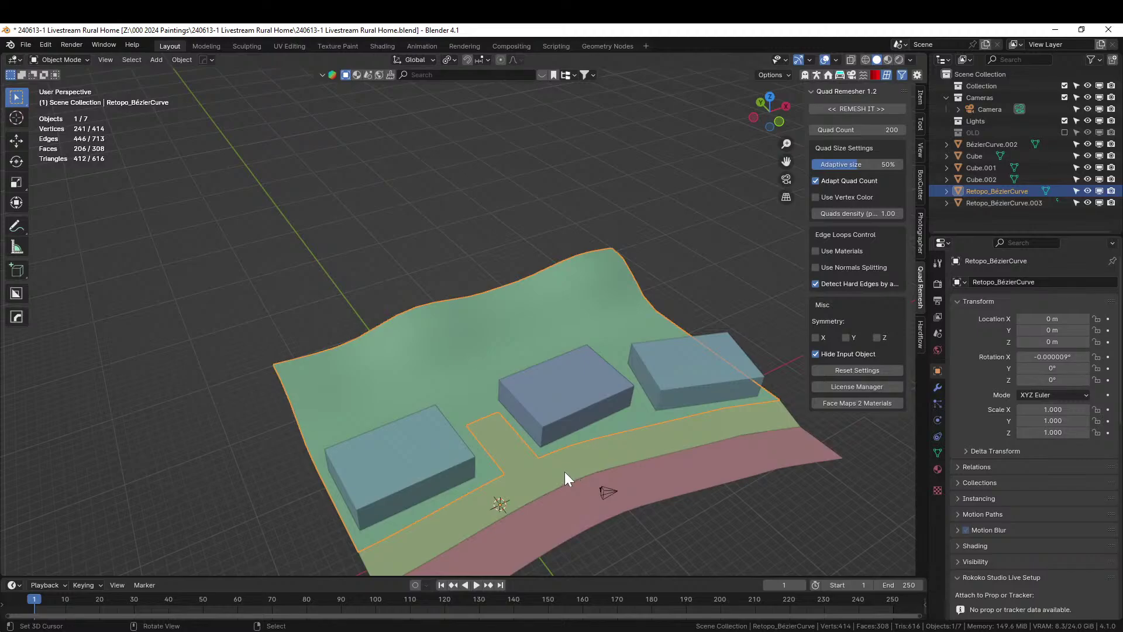
# - Select the flat yard faces around the three buildings from the top view and store them in a new vertex group named Detail
pyautogui.moveTo(564, 472); pyautogui.dragTo(542, 541, button='middle')
pyautogui.press('KP_7')
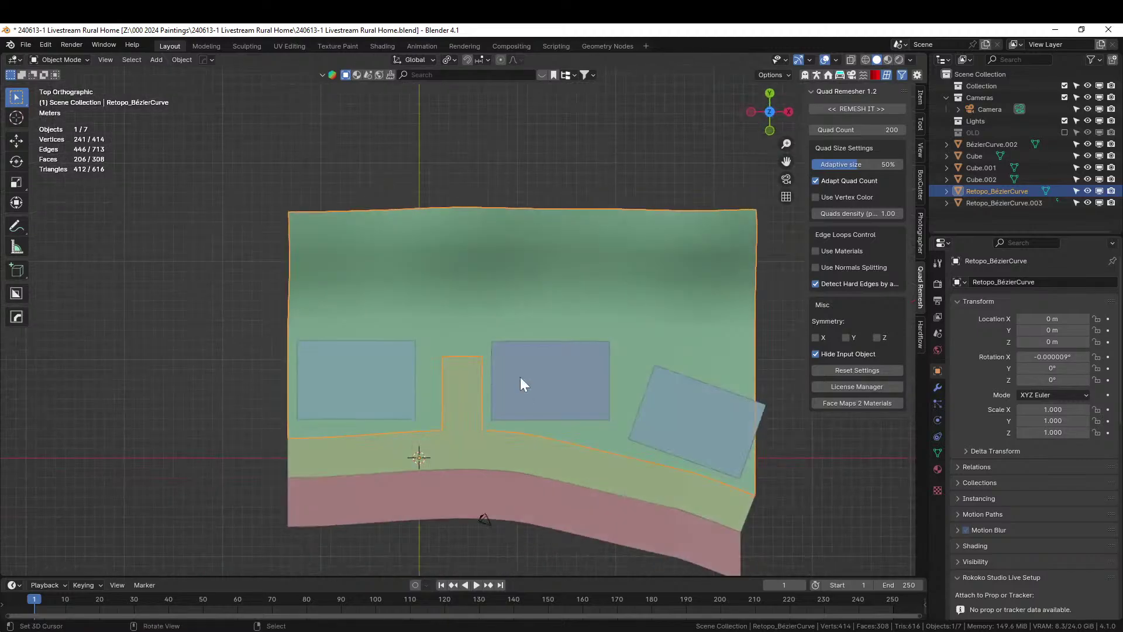
pyautogui.click(146, 340)
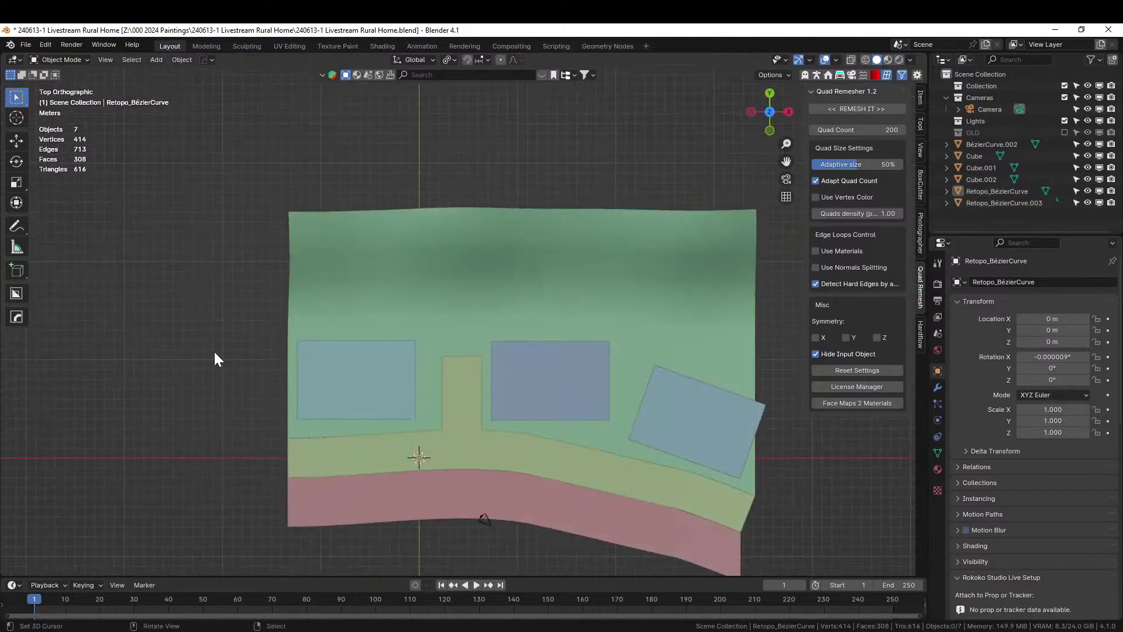
pyautogui.press('Tab')
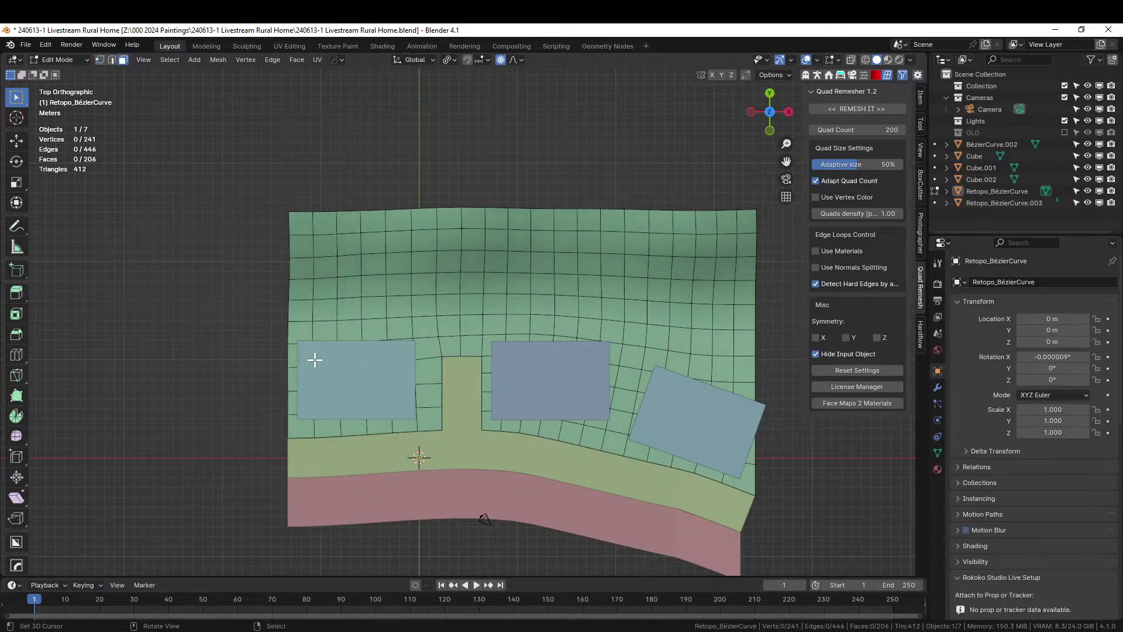
pyautogui.press('c')
pyautogui.moveTo(313, 392)
pyautogui.mouseDown()
pyautogui.moveTo(511, 391)
pyautogui.moveTo(521, 381)
pyautogui.moveTo(665, 391)
pyautogui.moveTo(778, 422)
pyautogui.moveTo(779, 436)
pyautogui.mouseUp()
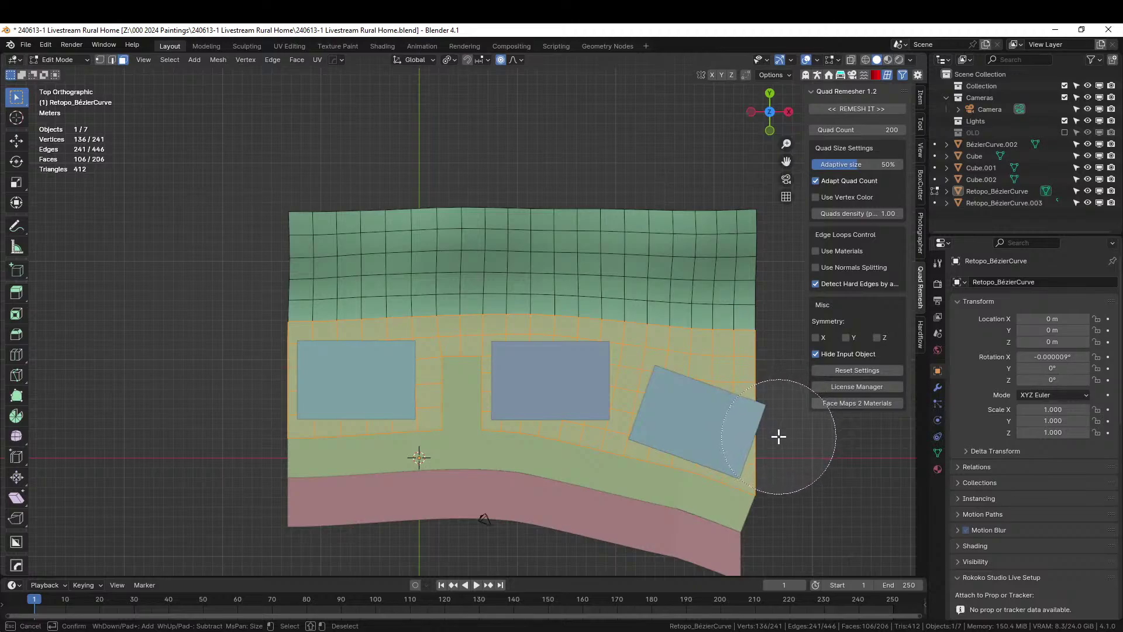
pyautogui.moveTo(773, 301); pyautogui.dragTo(686, 277, button='middle')
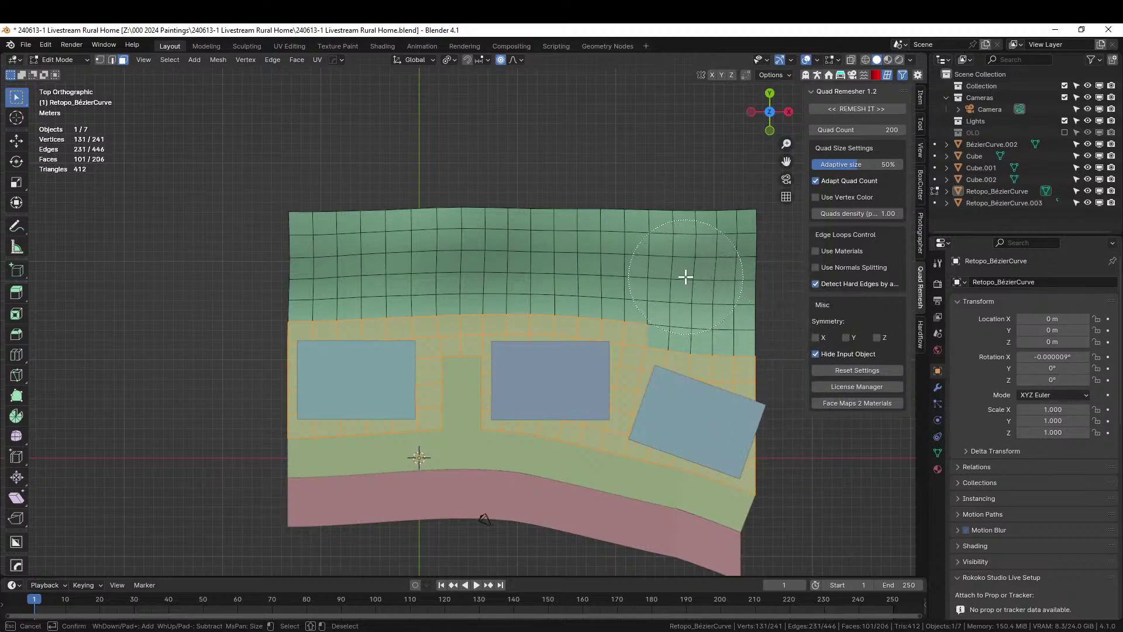
pyautogui.rightClick(426, 334)
pyautogui.click(938, 453)
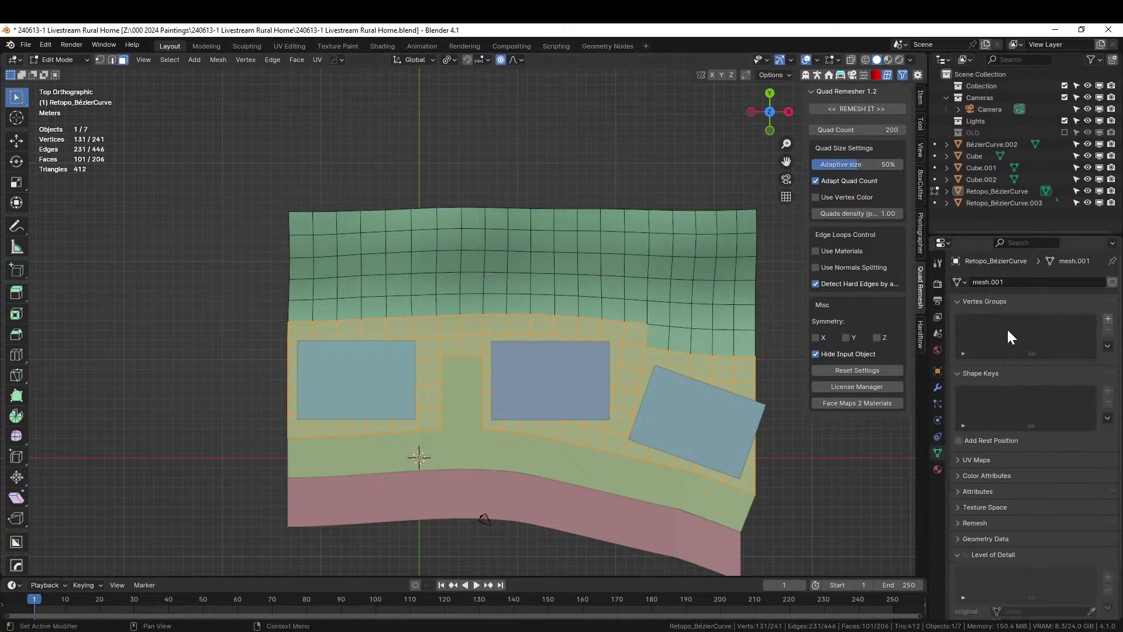
pyautogui.click(1108, 319)
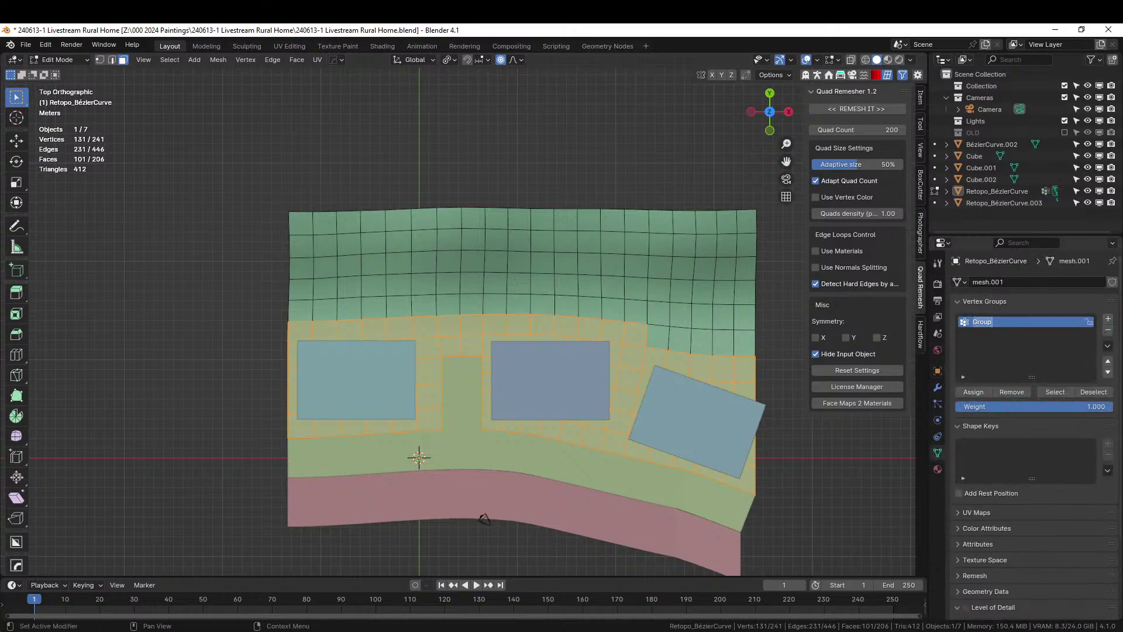
pyautogui.write('Detail')
pyautogui.press('Tab')
# - Join the roadside strip into the yard mesh, keeping the yard as the active object
pyautogui.moveTo(315, 455); pyautogui.dragTo(453, 399, button='middle')
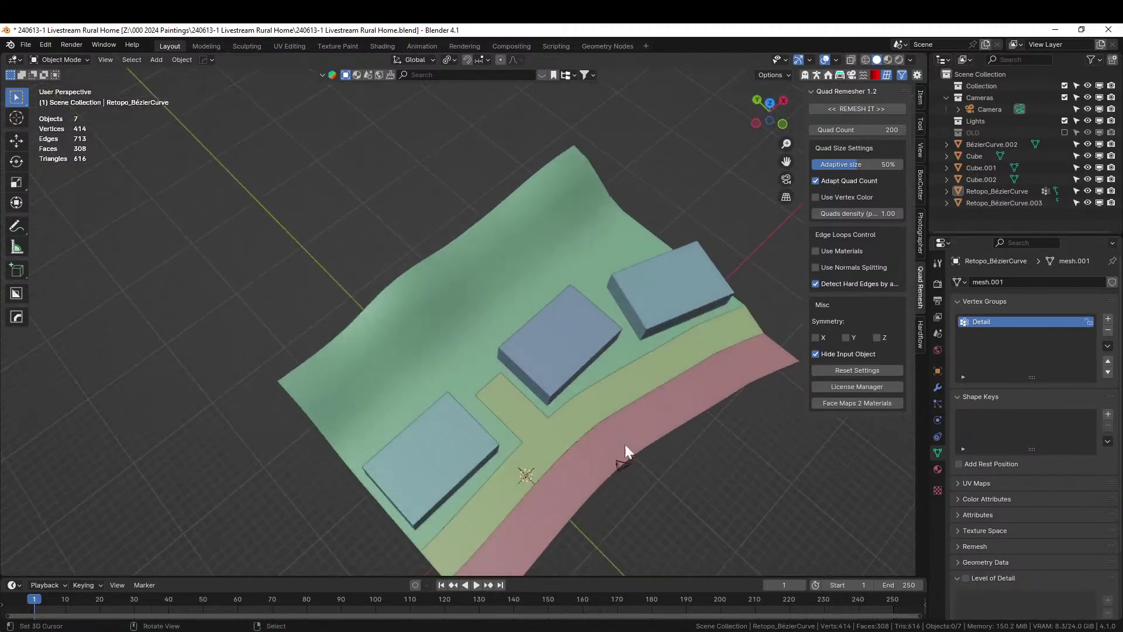
pyautogui.moveTo(625, 444); pyautogui.dragTo(648, 409, button='middle')
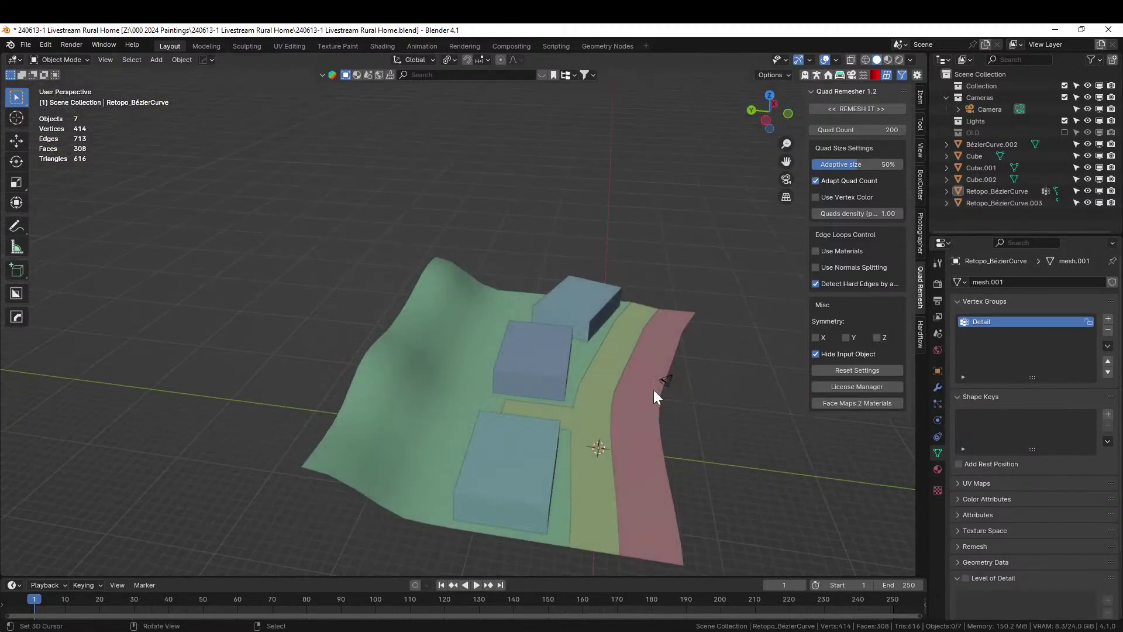
pyautogui.click(637, 405)
pyautogui.keyDown('shift'); pyautogui.click(444, 380); pyautogui.keyUp('shift')
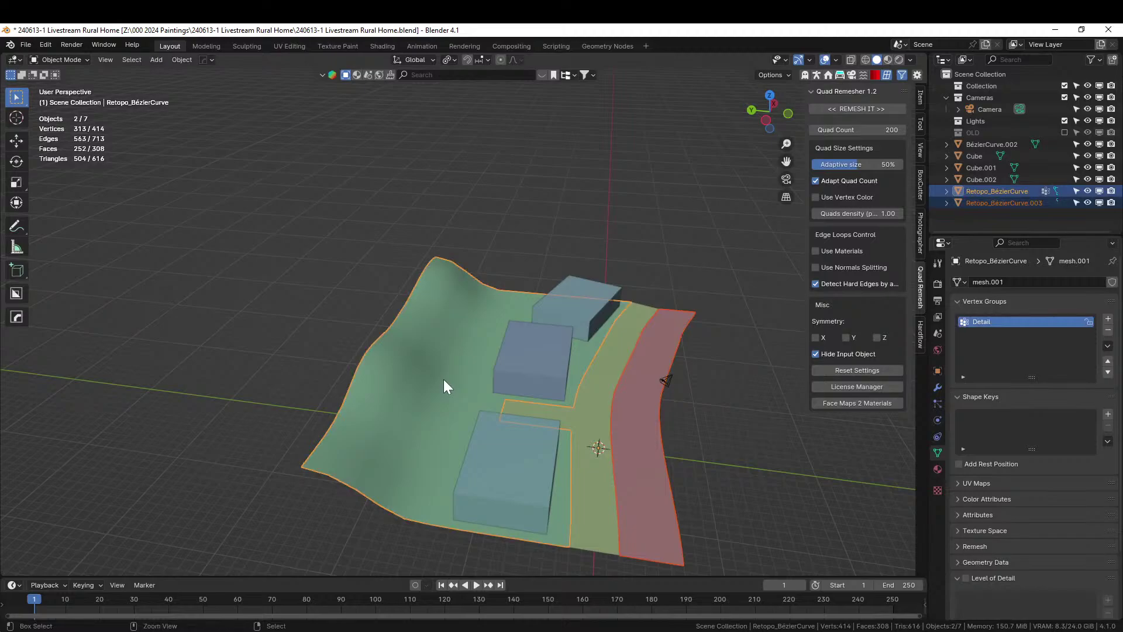
pyautogui.hotkey('ctrl', 'j')
# - Assign the roadside strip's edge loop bordering the road to the Detail vertex group
pyautogui.press('Tab')
pyautogui.moveTo(651, 409); pyautogui.dragTo(571, 457, button='middle')
pyautogui.press('KP_7')
pyautogui.hotkey('alt', 'a')
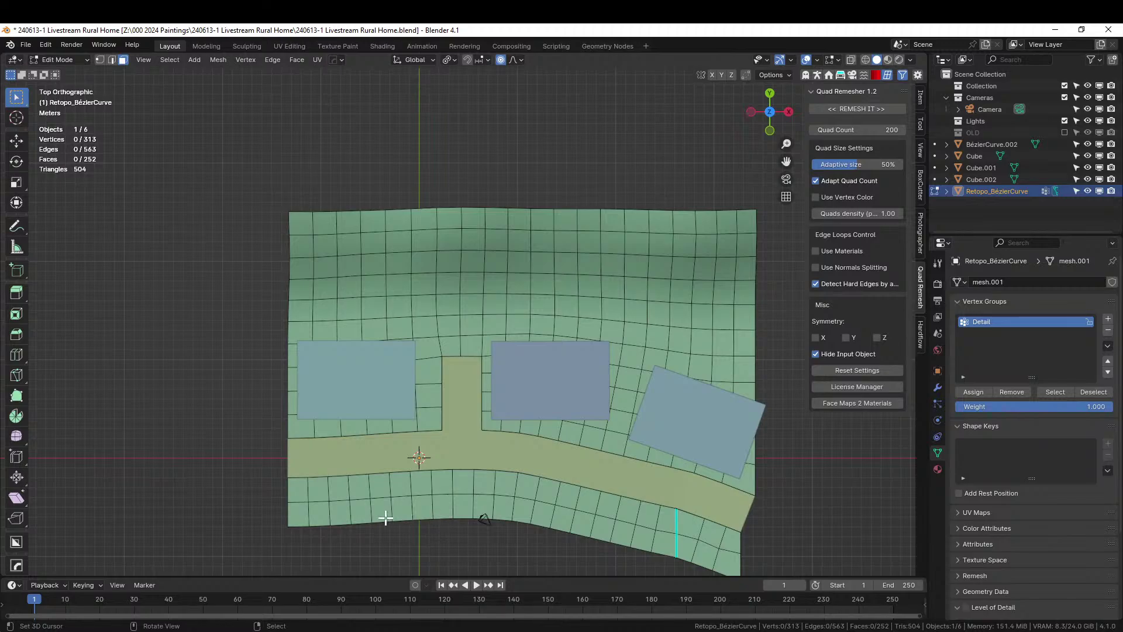
pyautogui.press('2')
pyautogui.keyDown('alt'); pyautogui.click(297, 478); pyautogui.keyUp('alt')
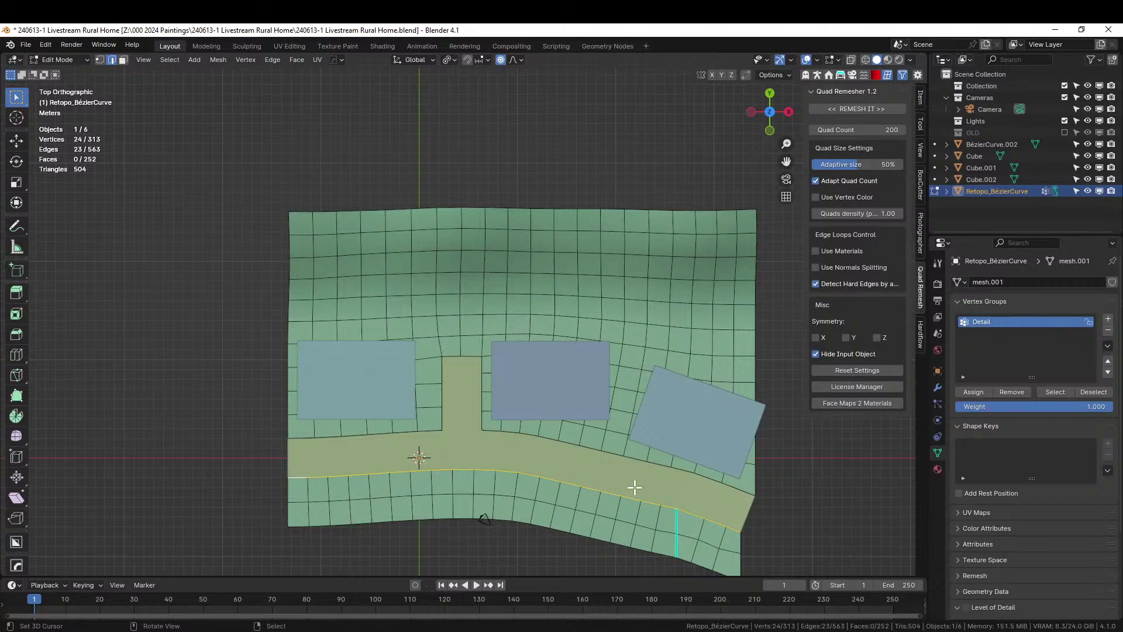
pyautogui.click(975, 392)
# - Check the Detail group's vertices by selecting them, return to Object Mode, and save the file
pyautogui.click(767, 468)
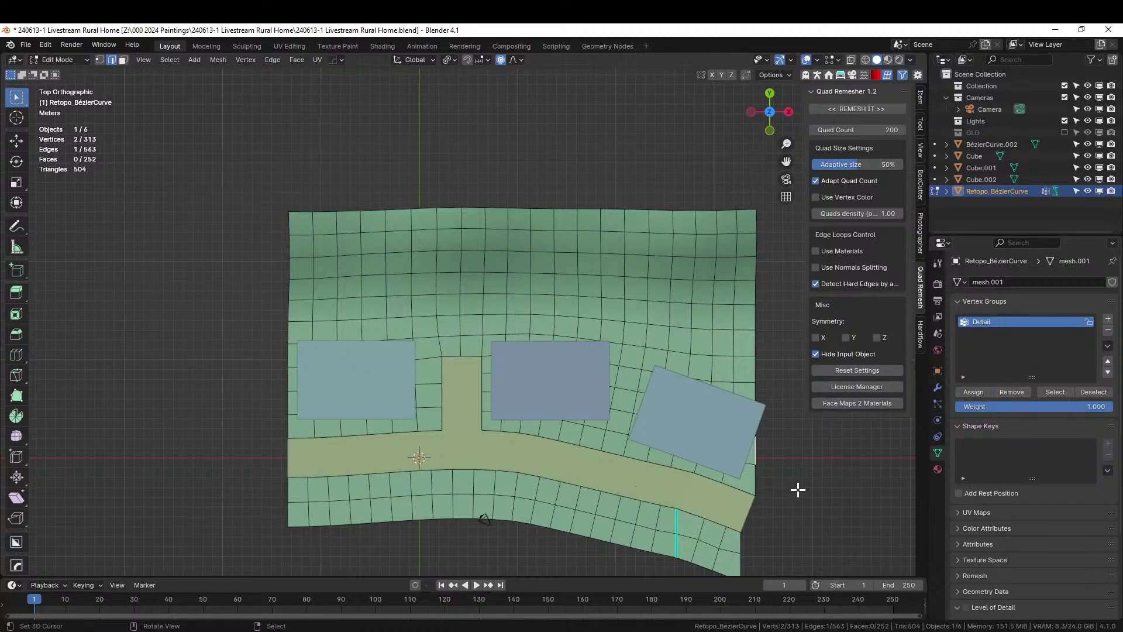
pyautogui.click(1064, 393)
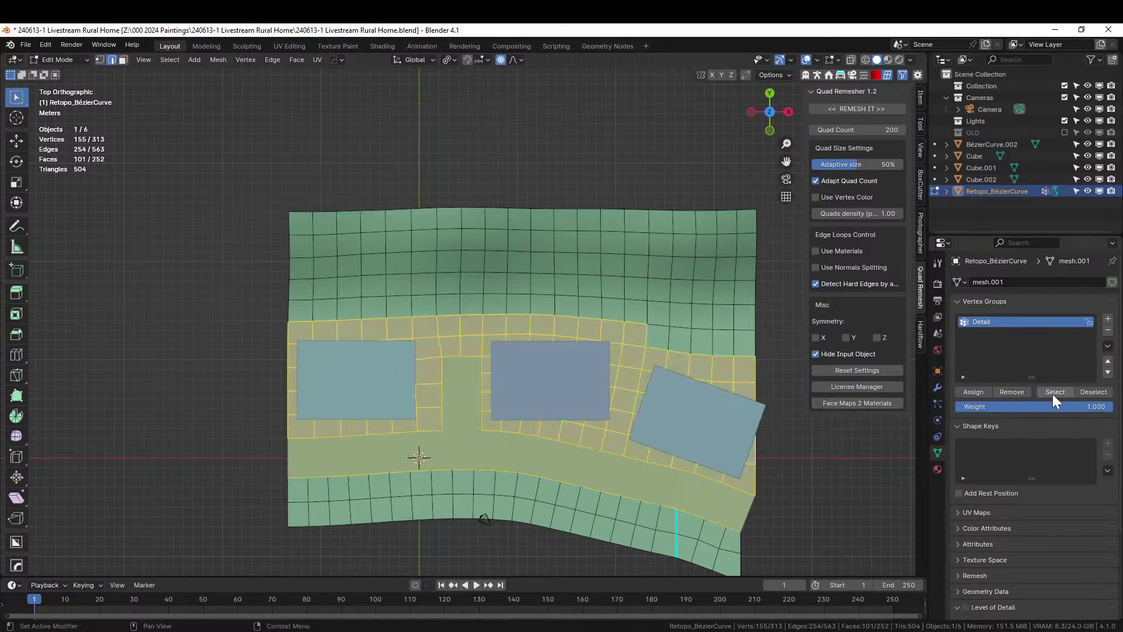
pyautogui.click(793, 466)
pyautogui.press('Tab')
pyautogui.moveTo(612, 451); pyautogui.dragTo(515, 386, button='middle')
pyautogui.hotkey('ctrl', 's')
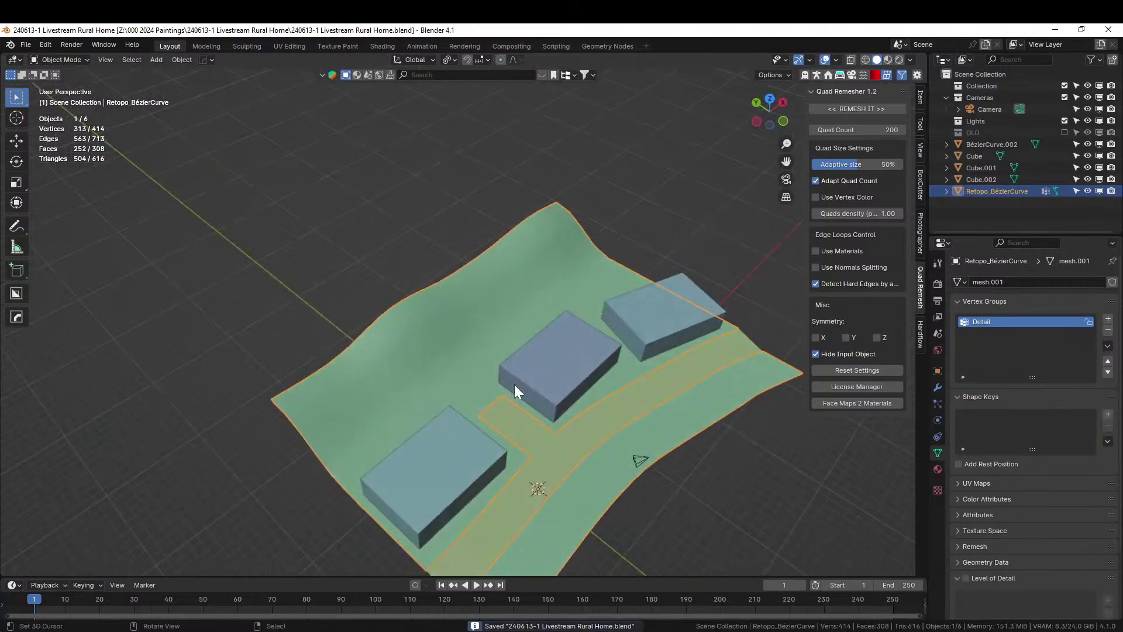
# - Append the Terrainer_Base node tree from AutoTerrainGenerator_Base_LITE.blend in the Terrain Generator folder
pyautogui.press('F4')
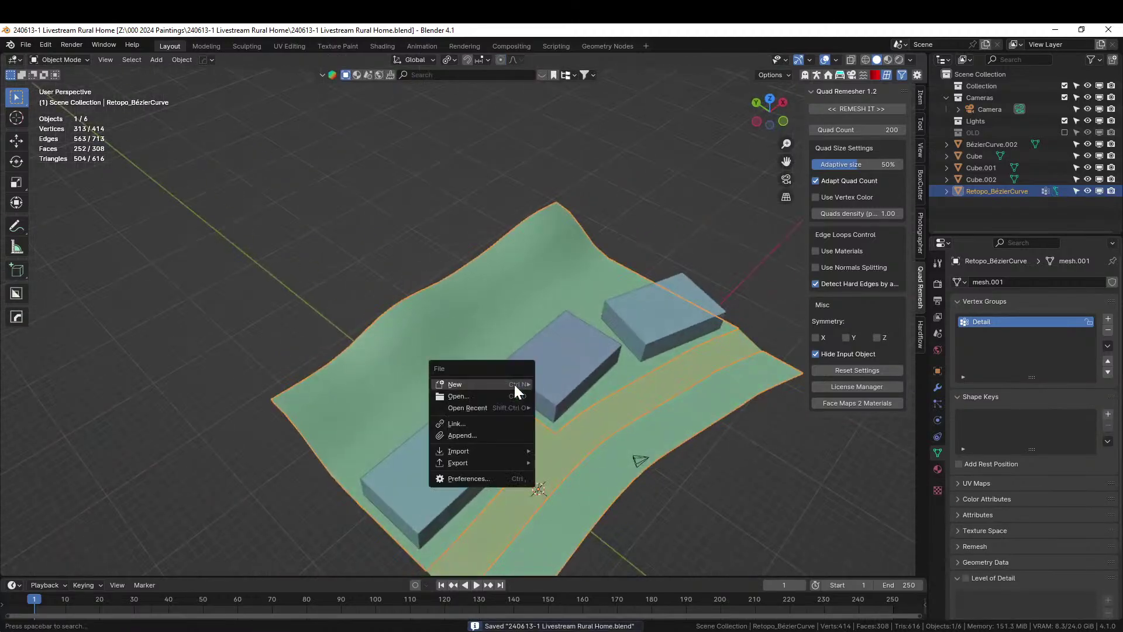
pyautogui.click(473, 433)
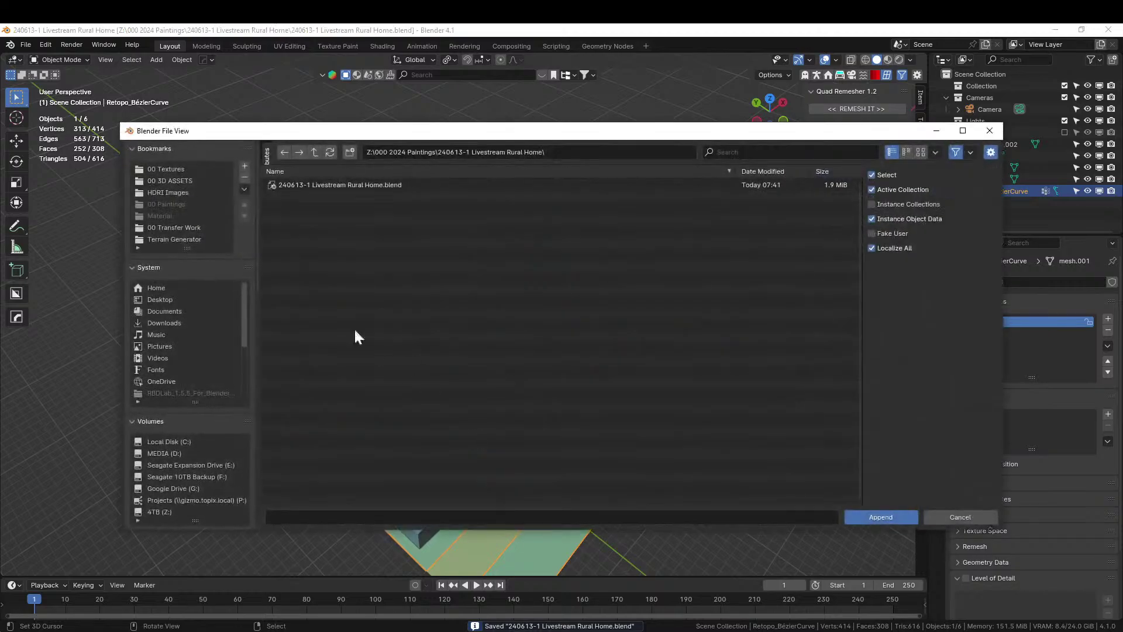
pyautogui.click(184, 236)
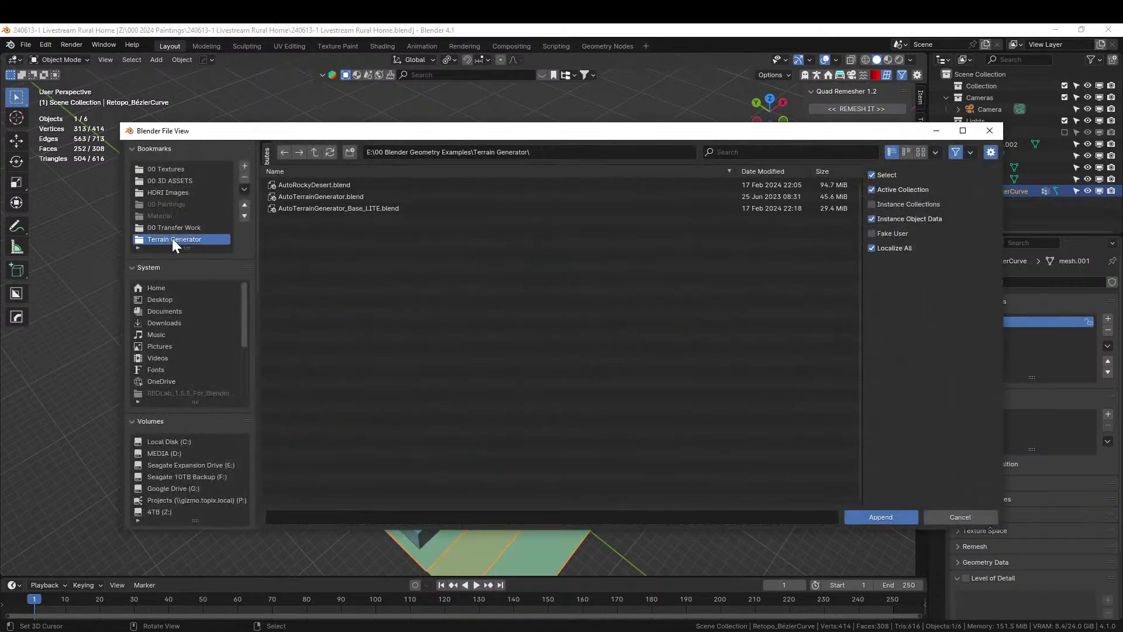
pyautogui.doubleClick(308, 208)
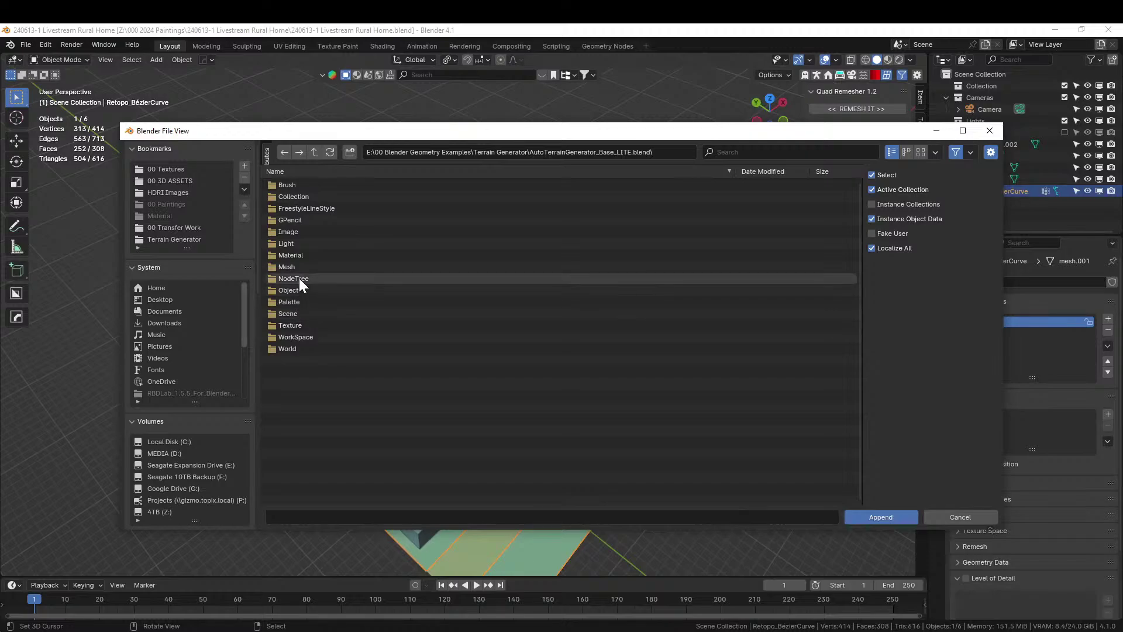
pyautogui.doubleClick(295, 278)
pyautogui.doubleClick(311, 302)
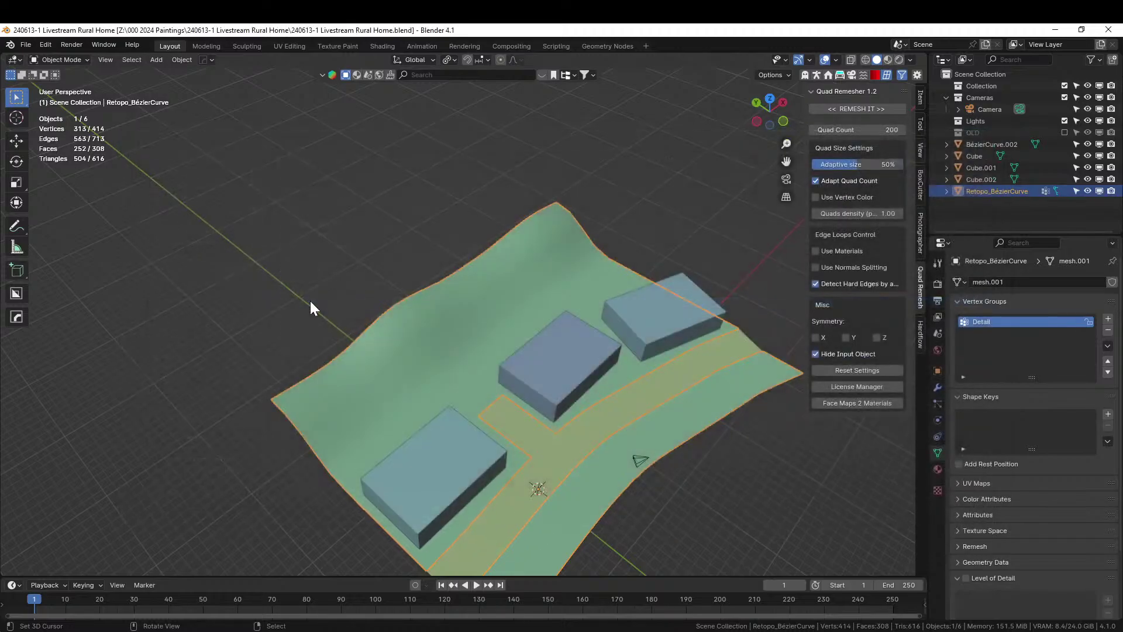
# - Add a Geometry Nodes modifier to the joined yard mesh and assign it the Terrainer_Base node group
pyautogui.click(644, 246)
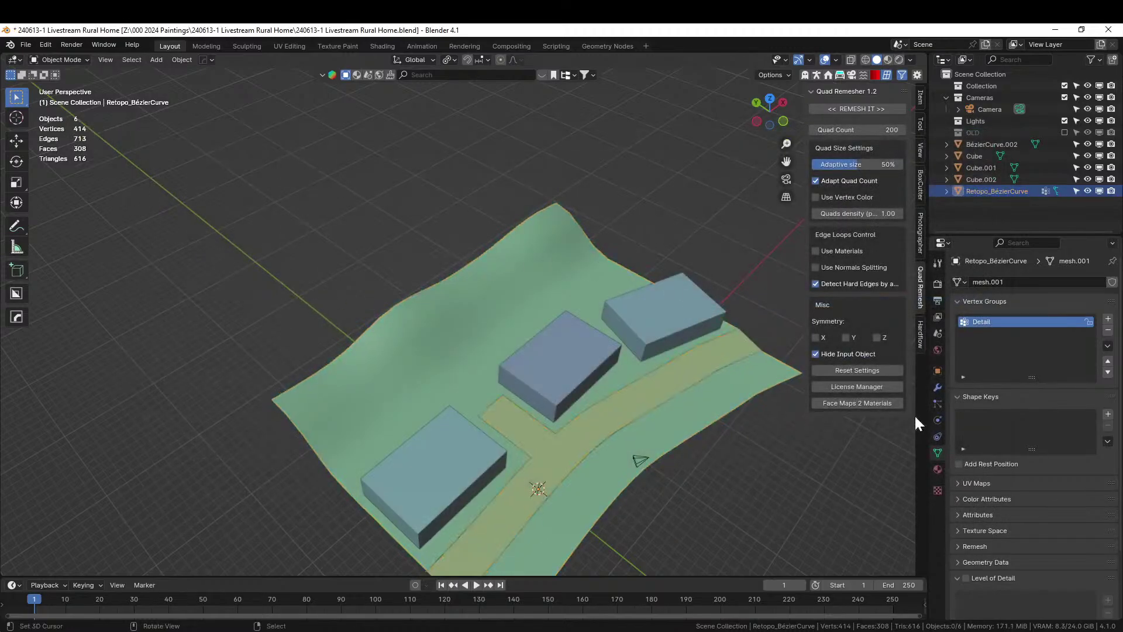
pyautogui.click(937, 388)
pyautogui.click(981, 281)
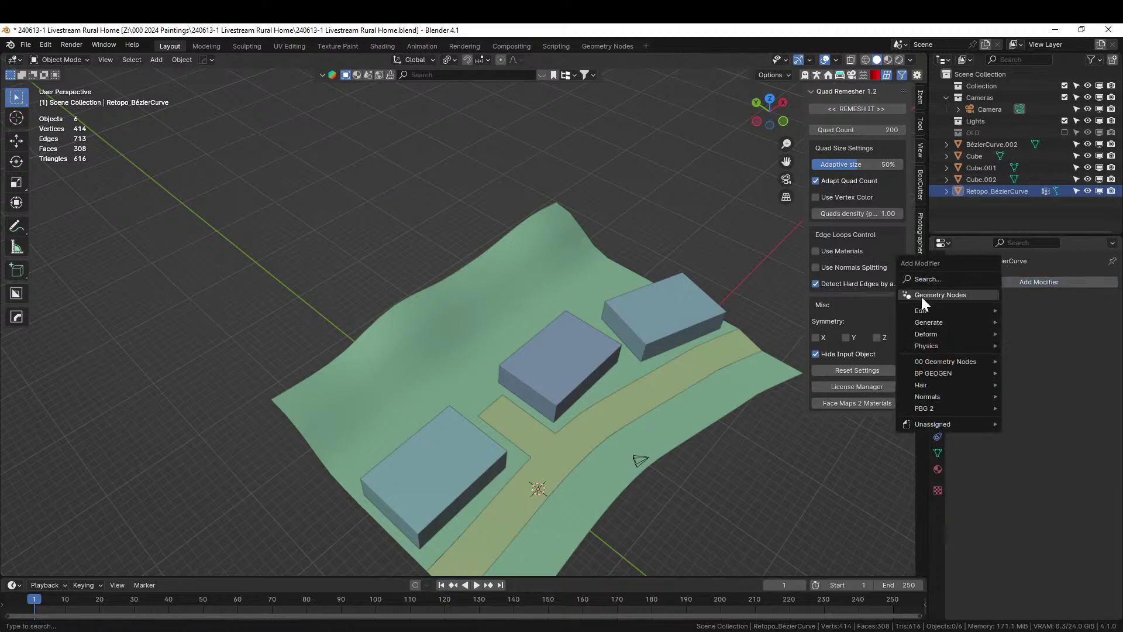
pyautogui.click(922, 297)
pyautogui.click(966, 346)
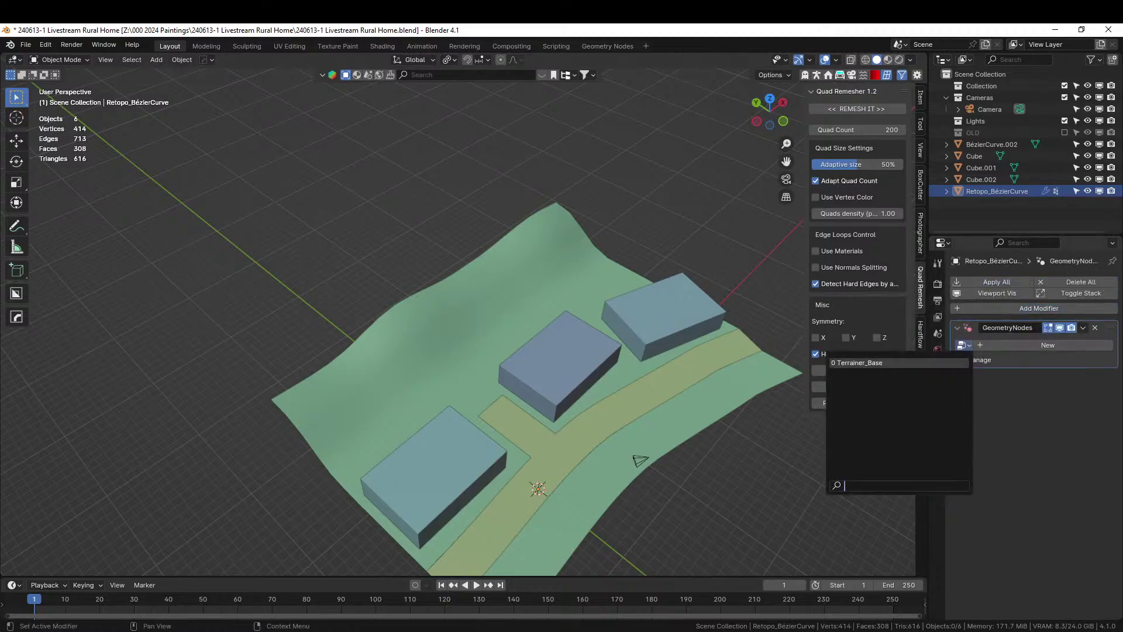
pyautogui.click(843, 363)
# - Set the terrain modifier's Mesh Resolution to 2
pyautogui.moveTo(841, 363); pyautogui.dragTo(464, 318, button='middle')
pyautogui.scroll(3, 525, 314)
pyautogui.scroll(3, 503, 288)
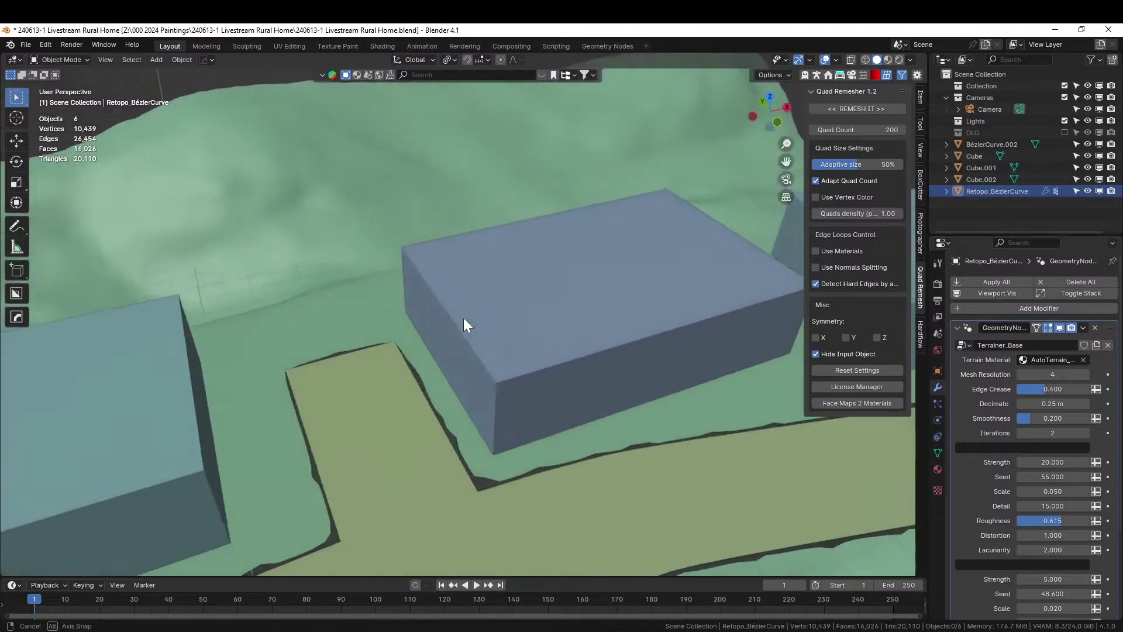
pyautogui.click(1020, 374)
pyautogui.click(1021, 375)
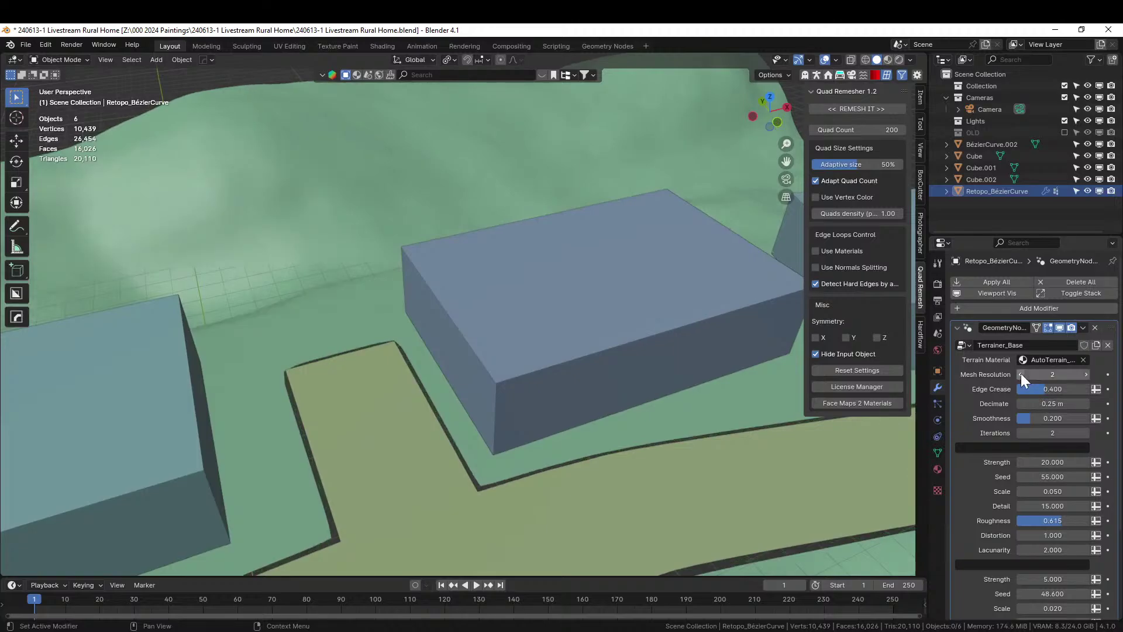
# - Set the terrain modifier's Mesh Resolution to 3, and remove the Geometry Nodes modifier from the yard mesh
pyautogui.click(1020, 374)
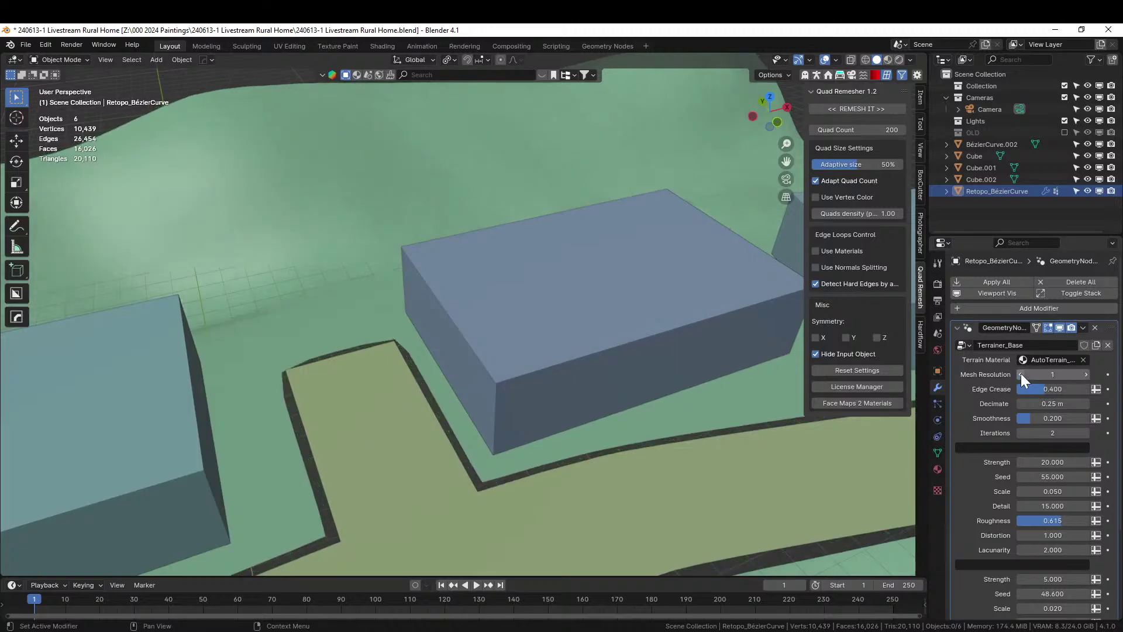
pyautogui.click(1086, 373)
pyautogui.click(1086, 373)
pyautogui.scroll(-6, 313, 490)
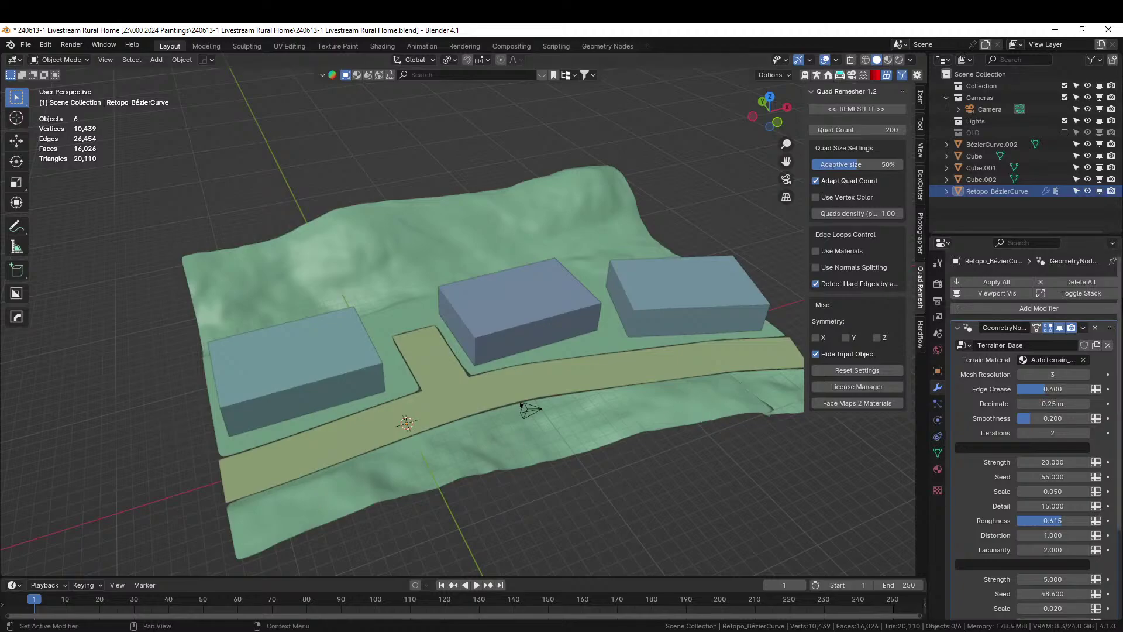
pyautogui.click(1096, 328)
# - Duplicate the road mesh in place and join the copy into the Retopo_BézierCurve yard mesh
pyautogui.scroll(-3, 514, 438)
pyautogui.moveTo(514, 442); pyautogui.dragTo(538, 468, button='middle')
pyautogui.scroll(4, 537, 466)
pyautogui.click(560, 434)
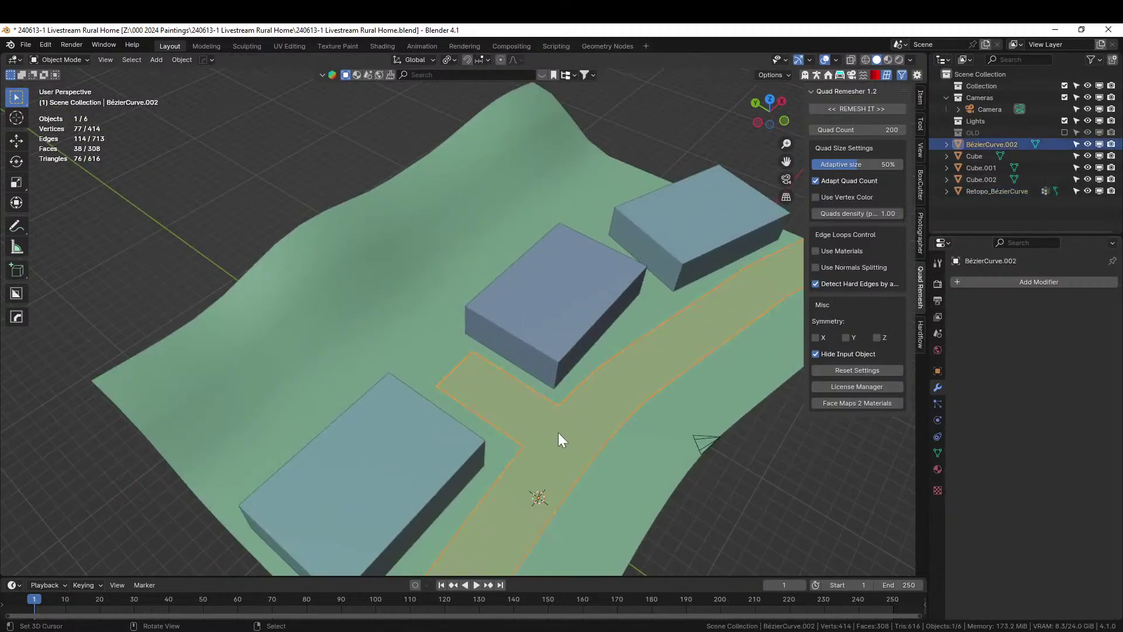
pyautogui.hotkey('shift', 'd')
pyautogui.rightClick(557, 433)
pyautogui.scroll(-2, 643, 513)
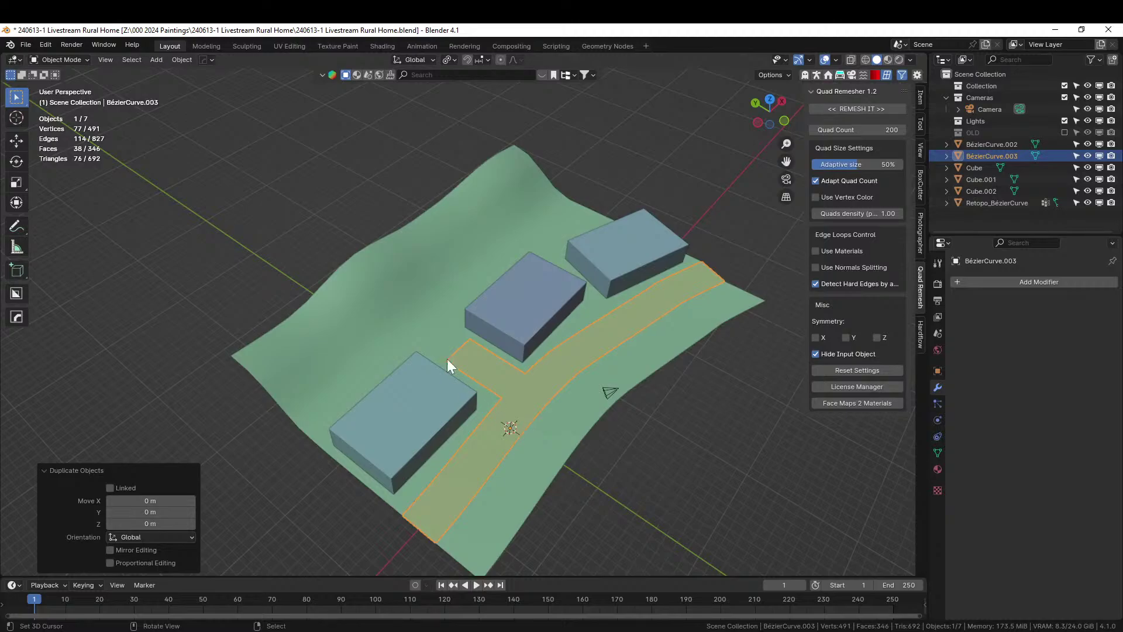
pyautogui.keyDown('shift'); pyautogui.click(433, 332); pyautogui.keyUp('shift')
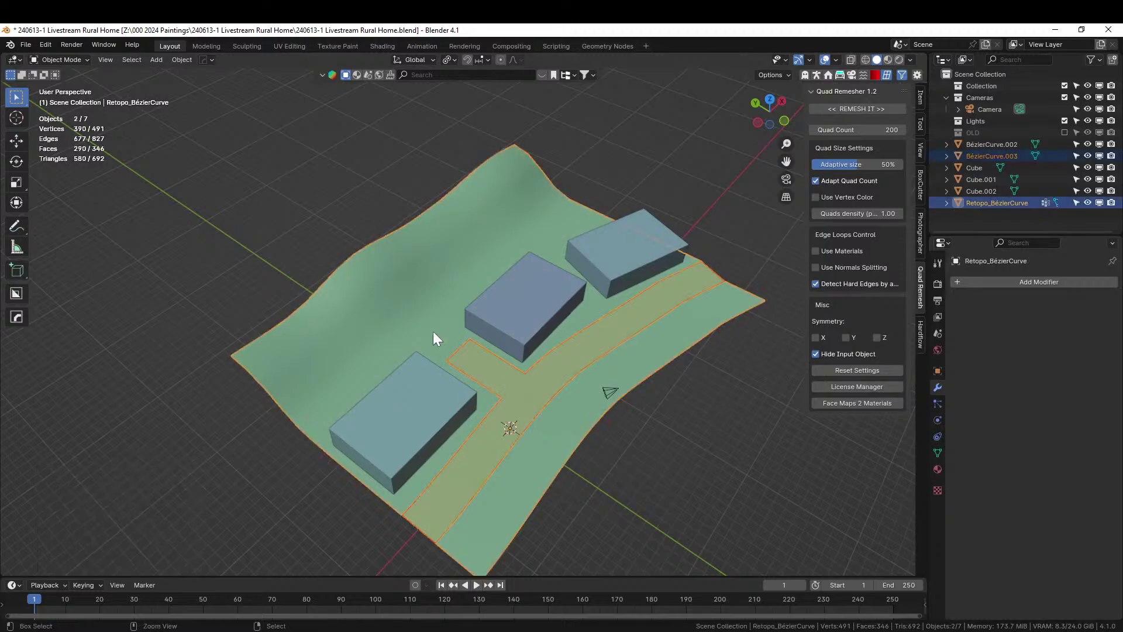
pyautogui.hotkey('ctrl', 'j')
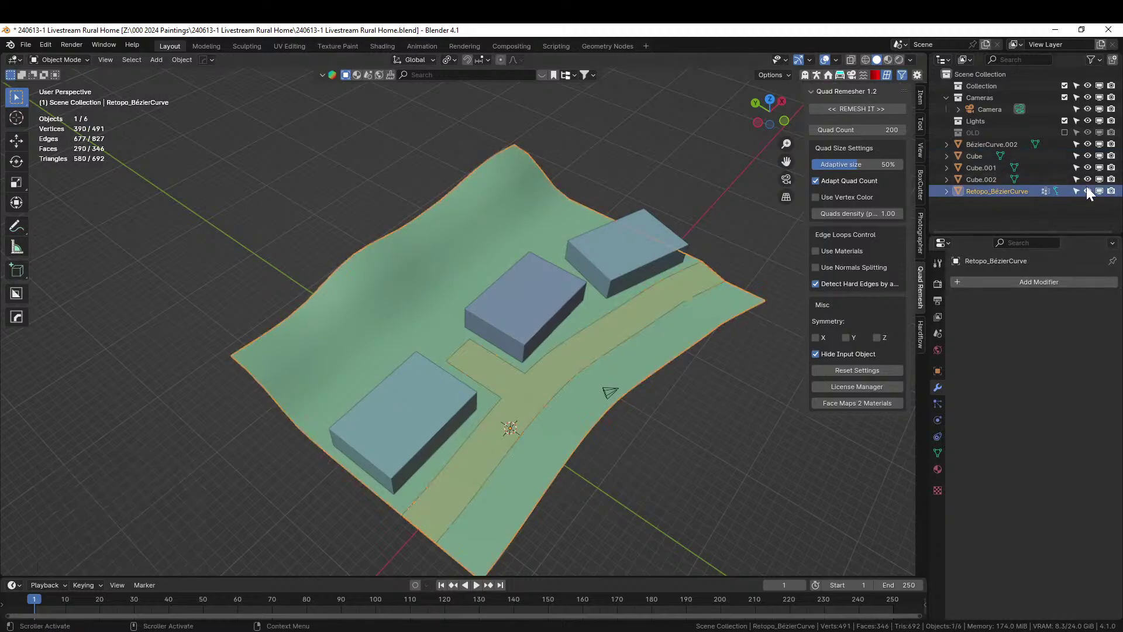
pyautogui.click(1087, 155)
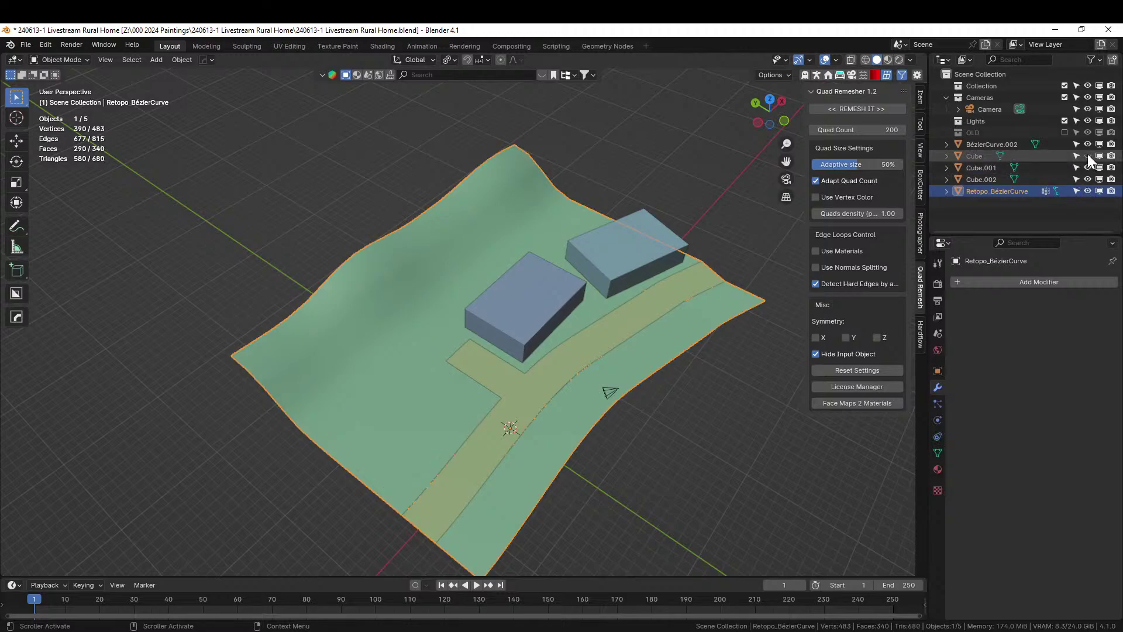
pyautogui.click(1087, 155)
# - Select the original road mesh, BézierCurve.002, and rename it Road Base
pyautogui.click(522, 375)
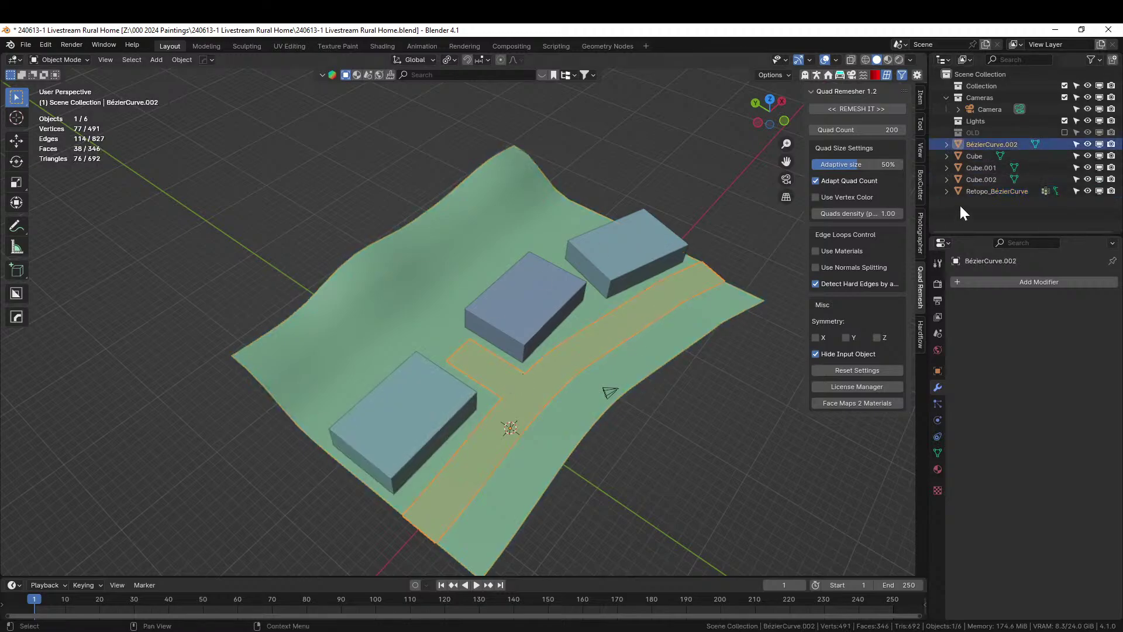
pyautogui.doubleClick(985, 144)
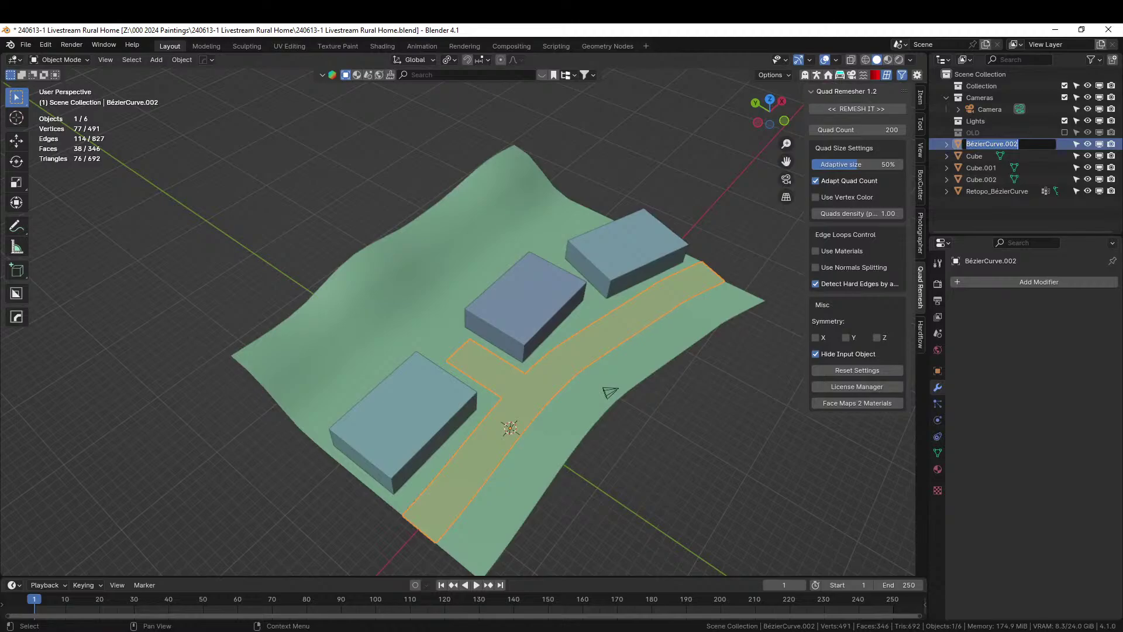
pyautogui.write('Road Base')
pyautogui.press('Return')
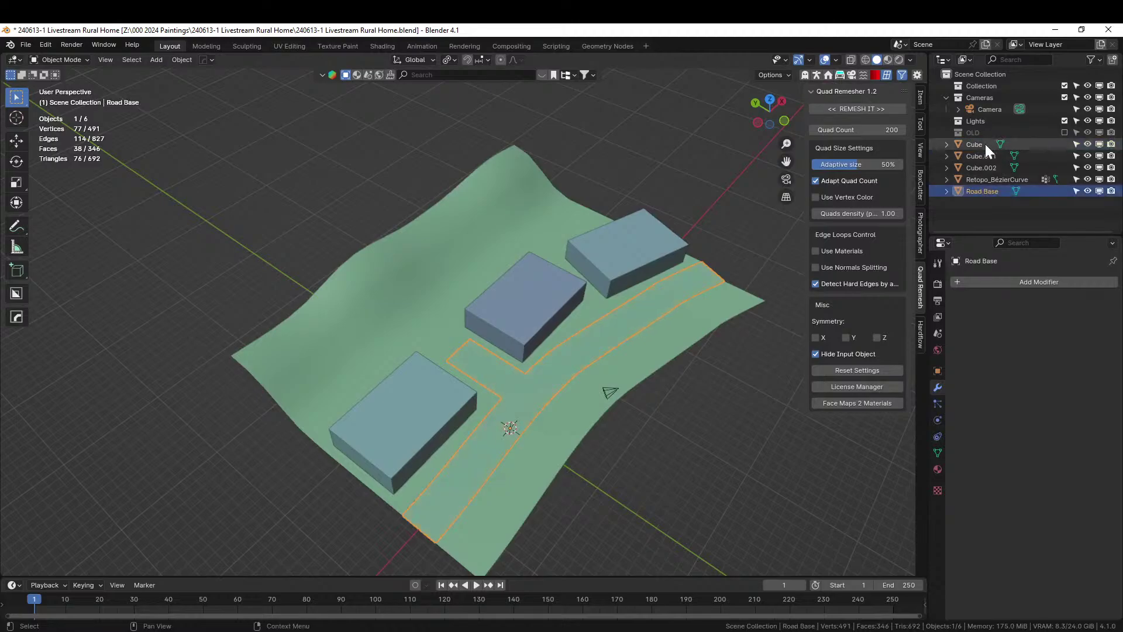
# - Move the Road Base object into a new collection named Road
pyautogui.press('m')
pyautogui.click(143, 316)
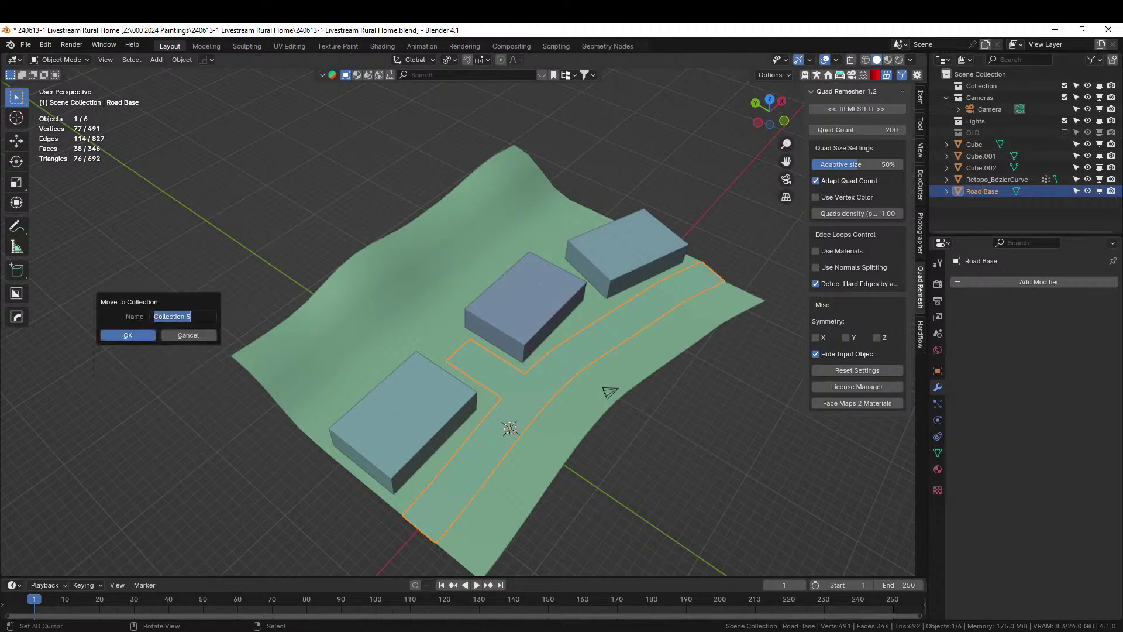
pyautogui.write('Road')
pyautogui.press('Return')
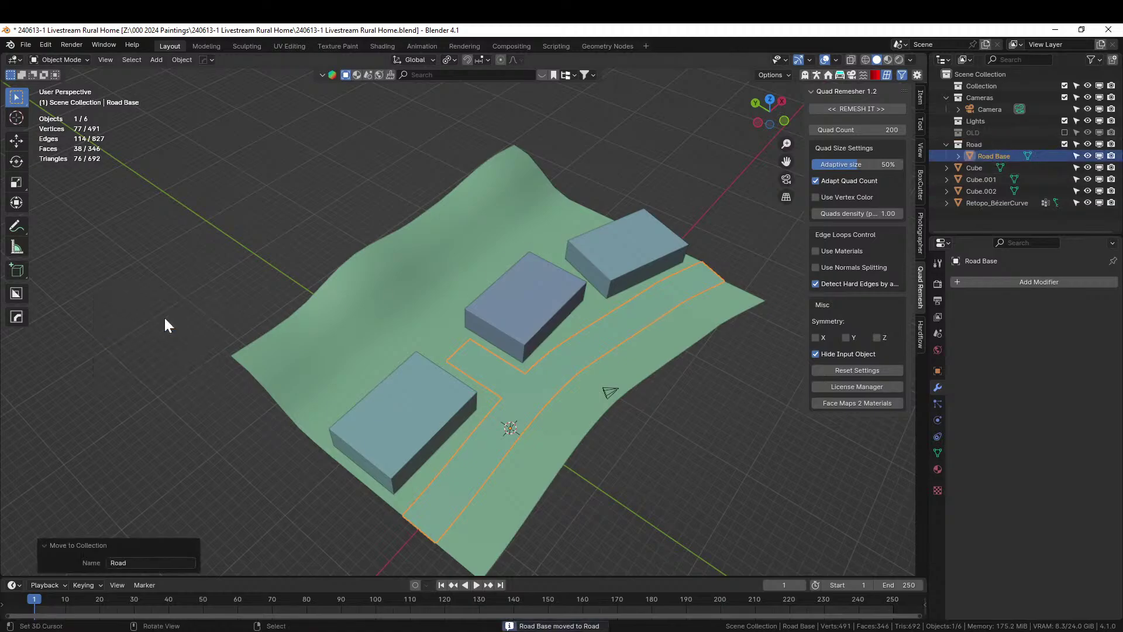
# - Isolate the yard mesh in Local View, enter Edit Mode in top view, and select the Detail vertex group's vertices
pyautogui.click(434, 311)
pyautogui.press('KP_Divide')
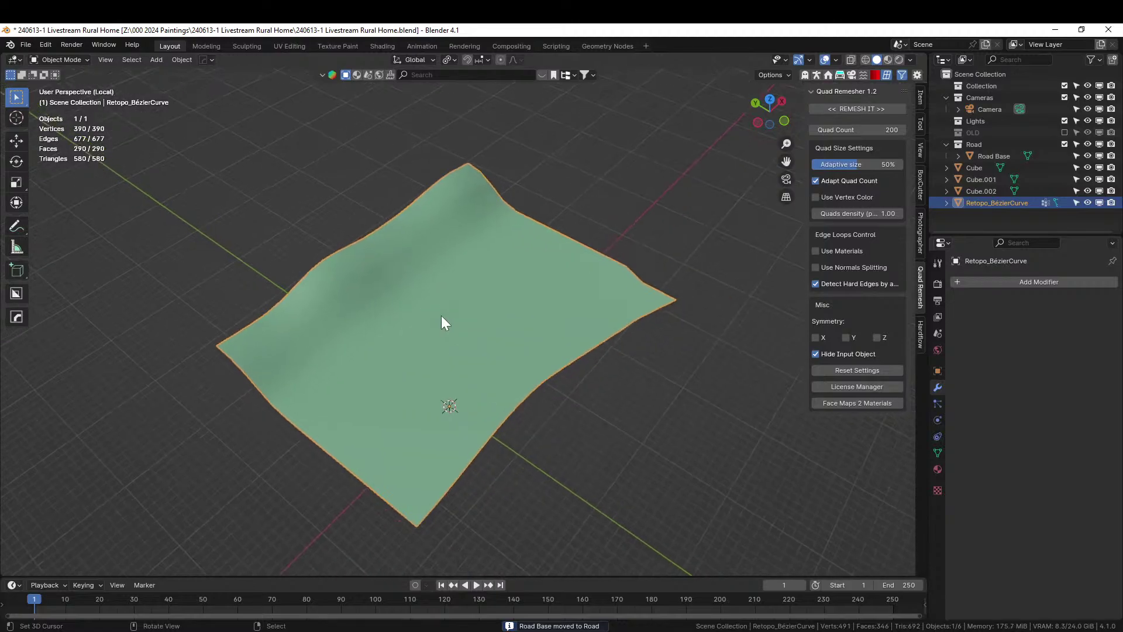
pyautogui.press('Tab')
pyautogui.moveTo(456, 328); pyautogui.dragTo(431, 388, button='middle')
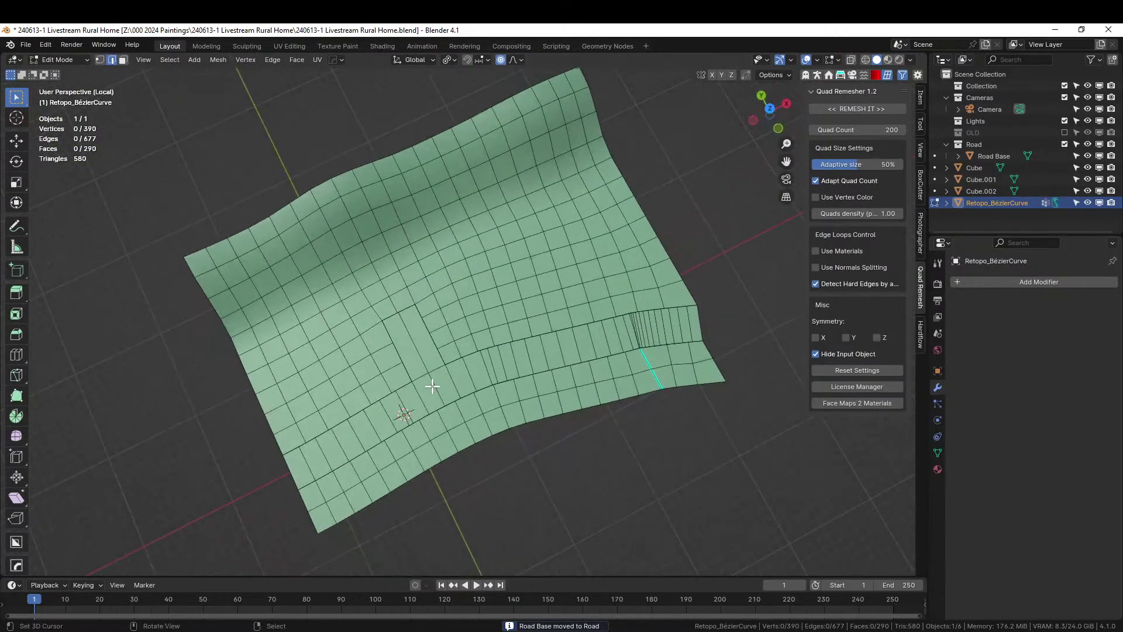
pyautogui.press('KP_7')
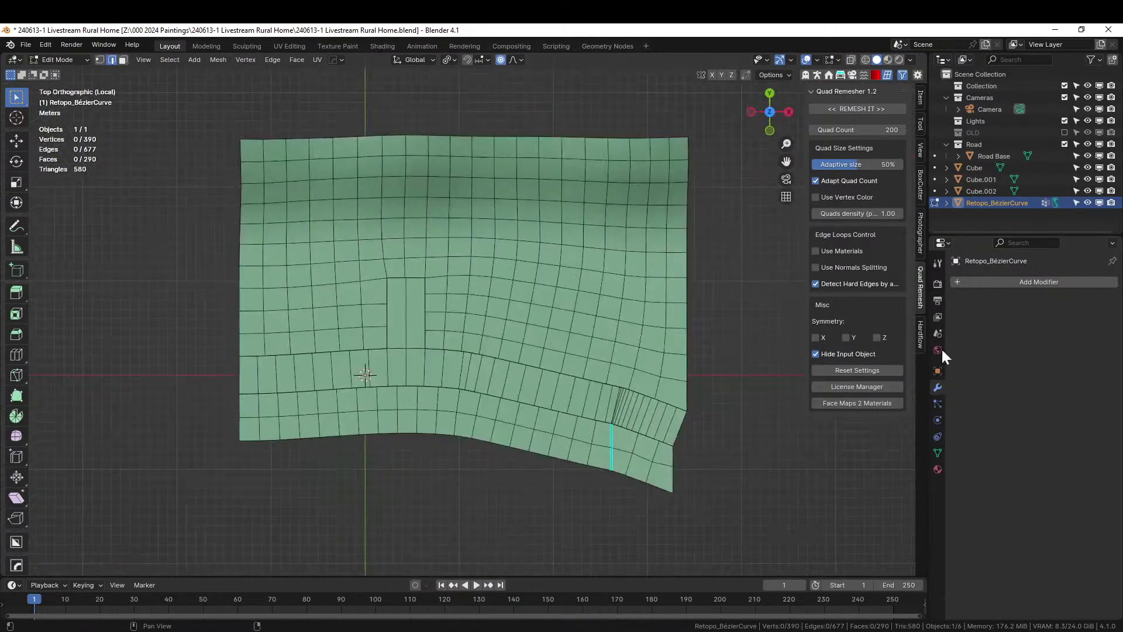
pyautogui.click(938, 452)
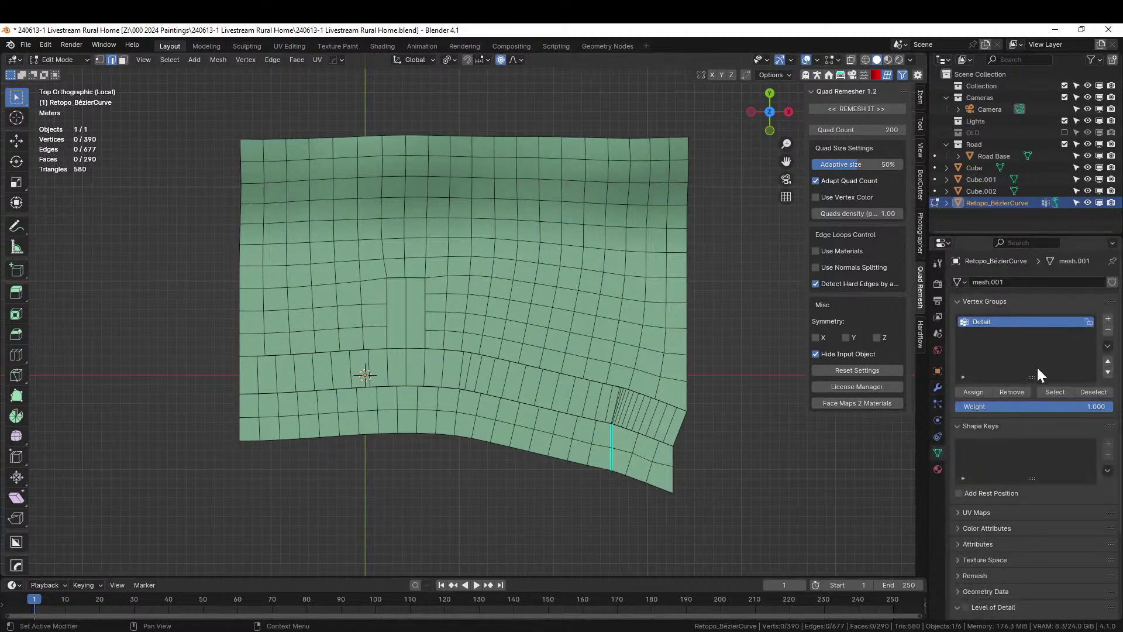
pyautogui.click(1066, 394)
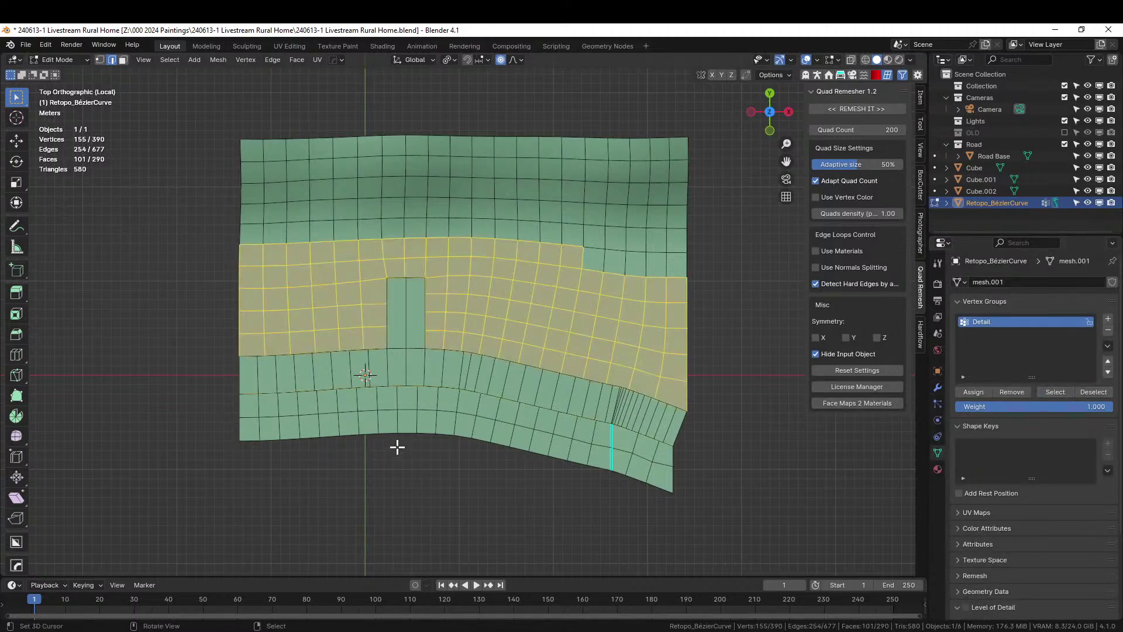
# - Add the road strip and driveway faces to the Detail selection with Circle Select
pyautogui.press('c')
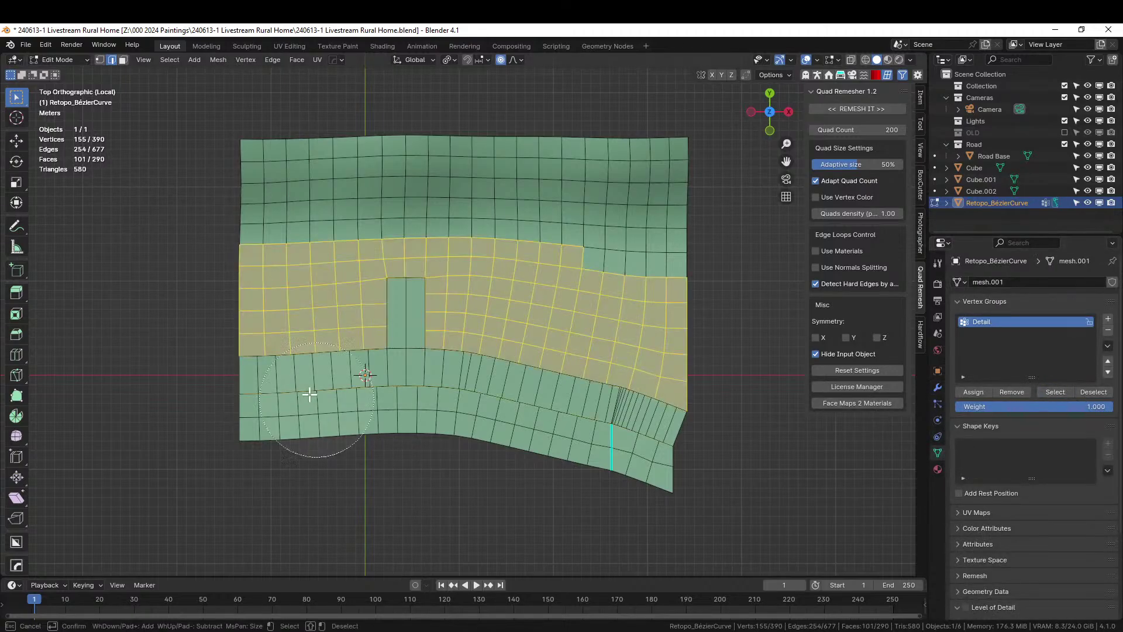
pyautogui.click(265, 354)
pyautogui.moveTo(265, 354)
pyautogui.mouseDown()
pyautogui.moveTo(374, 345)
pyautogui.moveTo(402, 308)
pyautogui.moveTo(462, 354)
pyautogui.moveTo(545, 363)
pyautogui.moveTo(679, 402)
pyautogui.moveTo(637, 385)
pyautogui.mouseUp()
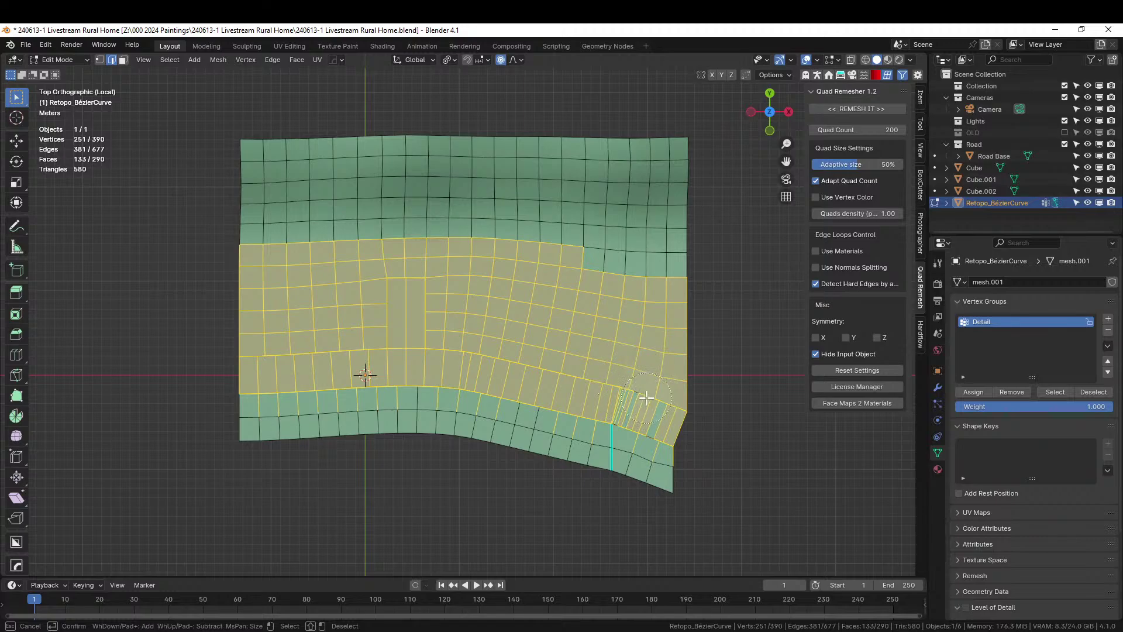
pyautogui.rightClick(697, 434)
# - Add the missed narrow faces at the road's far +X end to the selection and switch to vertex selection
pyautogui.scroll(2, 697, 438)
pyautogui.keyDown('shift'); pyautogui.moveTo(697, 439); pyautogui.dragTo(514, 367, button='middle'); pyautogui.keyUp('shift')
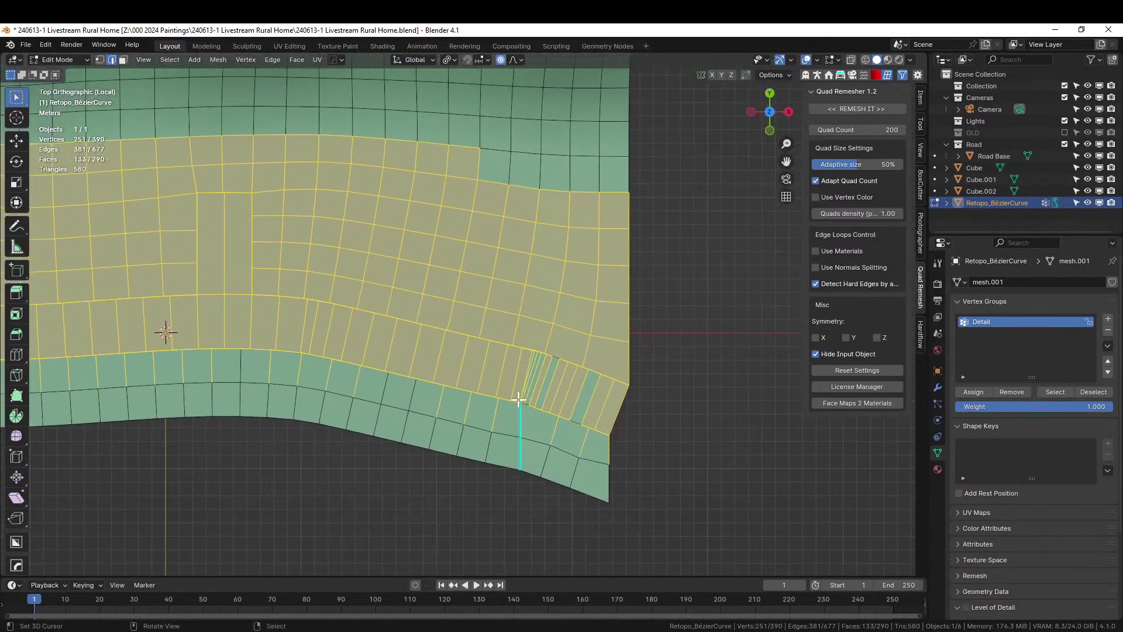
pyautogui.scroll(3, 518, 400)
pyautogui.press('c')
pyautogui.moveTo(597, 471); pyautogui.dragTo(594, 487)
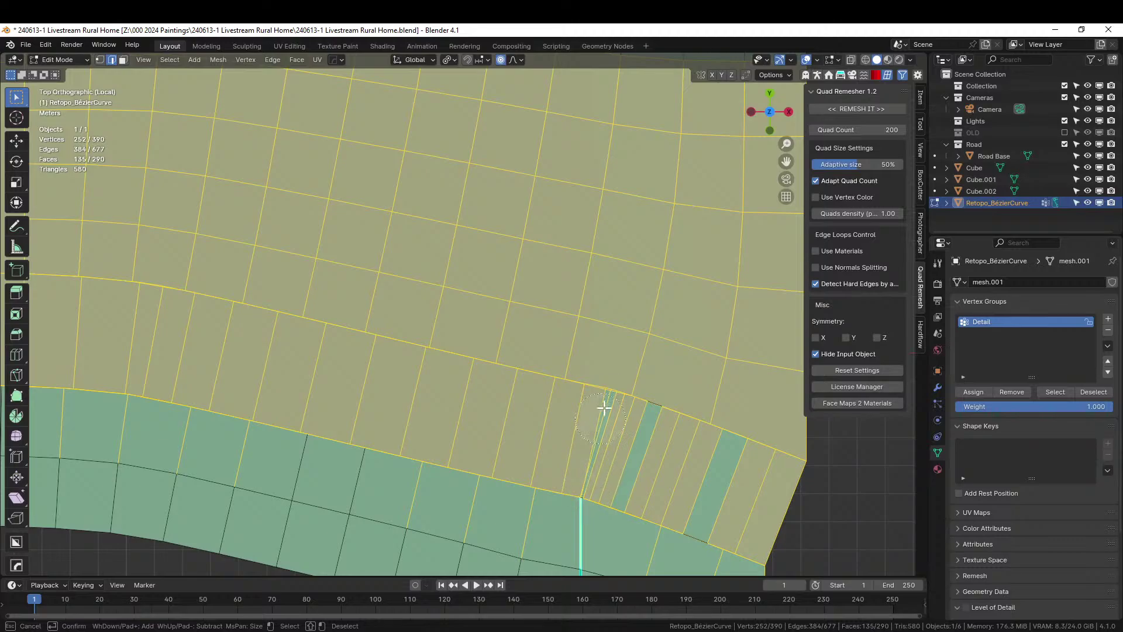
pyautogui.moveTo(604, 408)
pyautogui.mouseDown()
pyautogui.moveTo(657, 409)
pyautogui.moveTo(700, 517)
pyautogui.mouseUp()
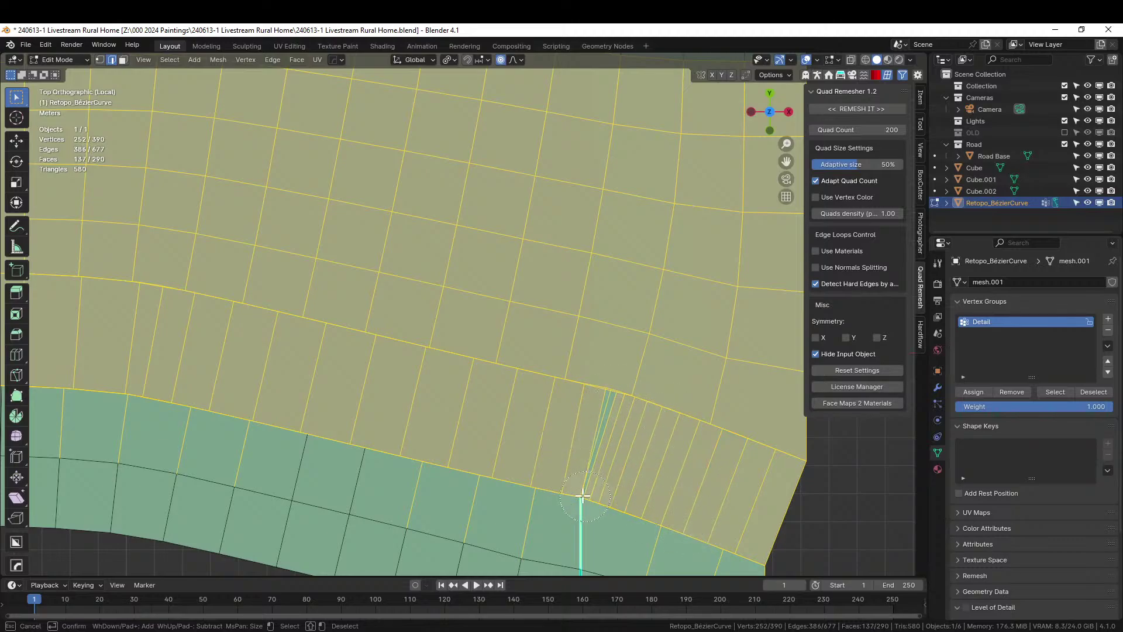
pyautogui.scroll(-3, 565, 502)
pyautogui.press('Escape')
pyautogui.press('ctrl+KP_Add')
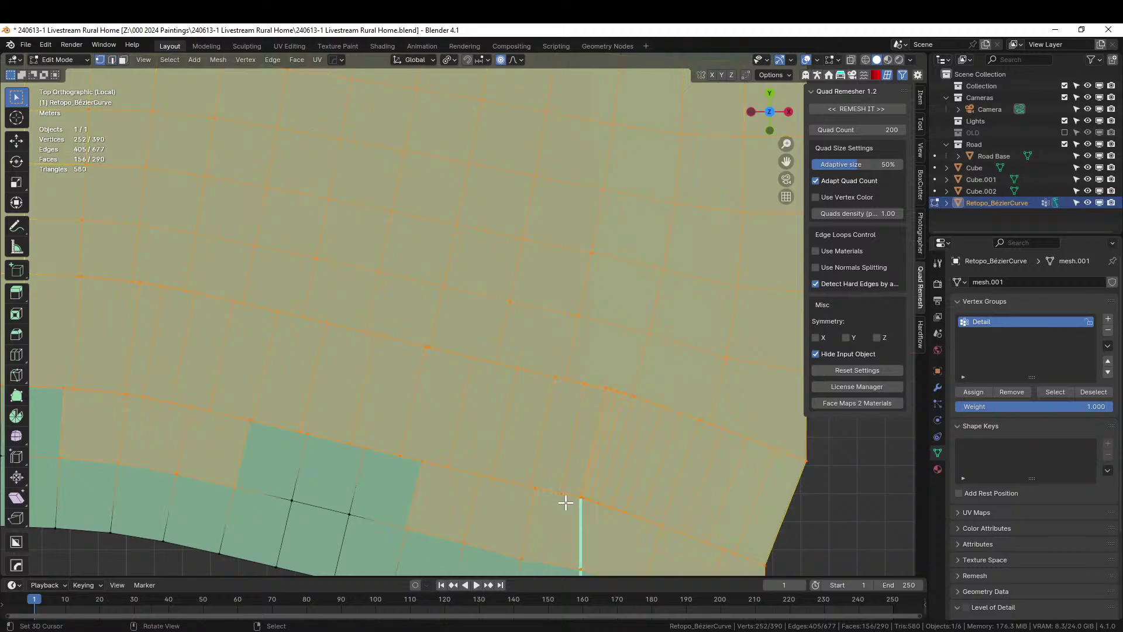
# - Deselect the ground vertices along the strip in front of the road with Circle Select
pyautogui.scroll(-4, 621, 551)
pyautogui.scroll(-4, 489, 517)
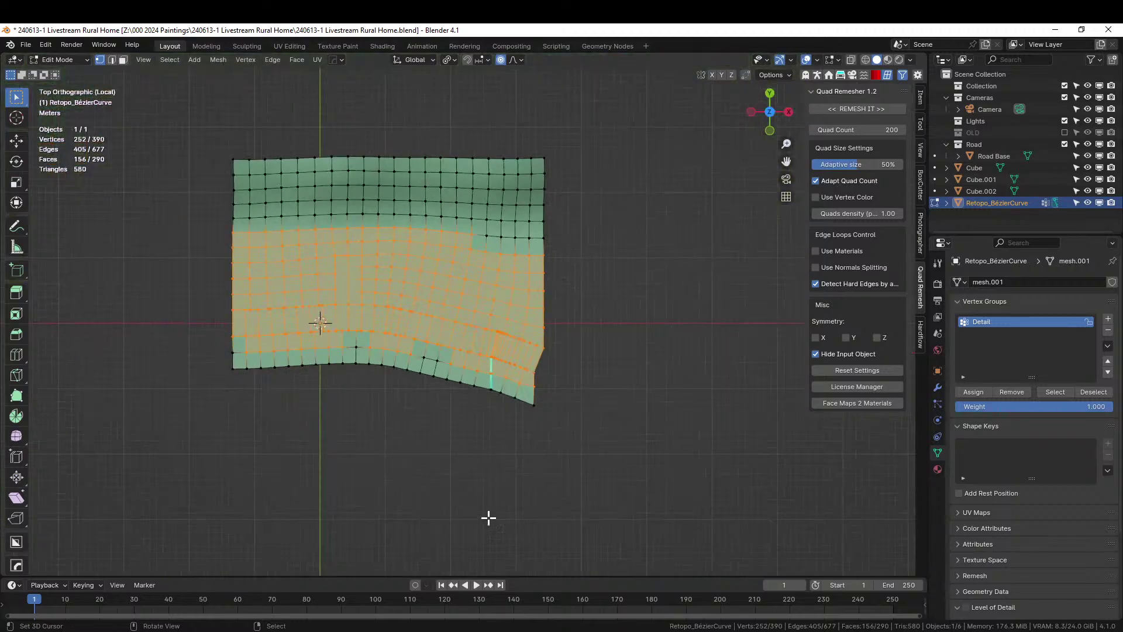
pyautogui.press('c')
pyautogui.scroll(2, 258, 409)
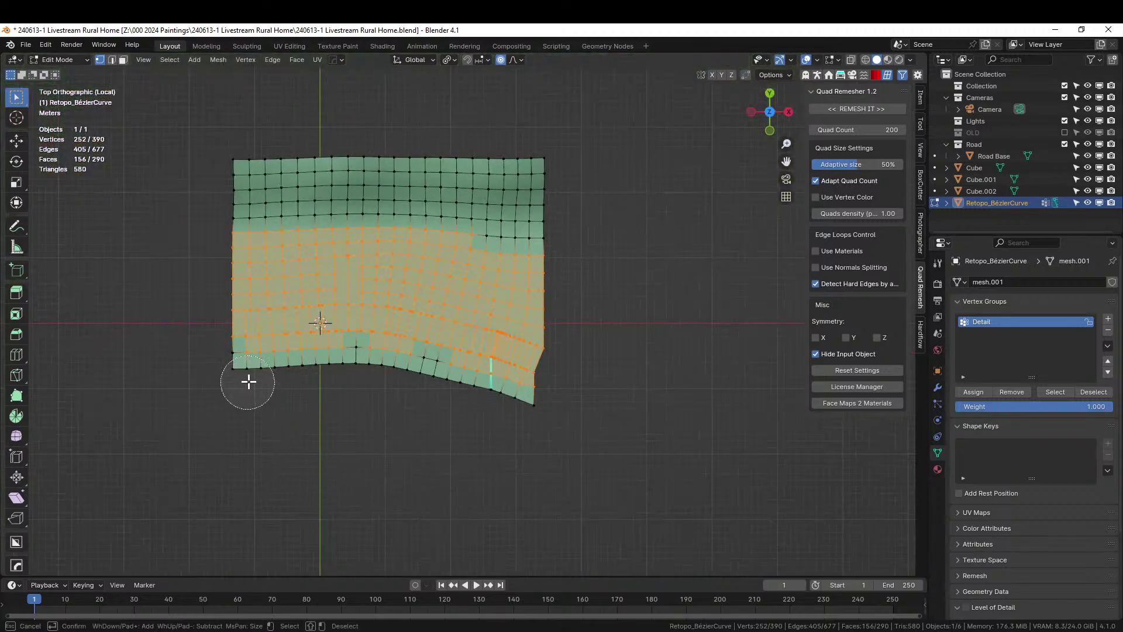
pyautogui.moveTo(248, 380)
pyautogui.keyDown('shift'); pyautogui.mouseDown()
pyautogui.moveTo(326, 369)
pyautogui.moveTo(547, 409)
pyautogui.moveTo(483, 384)
pyautogui.moveTo(537, 429)
pyautogui.mouseUp(); pyautogui.keyUp('shift')
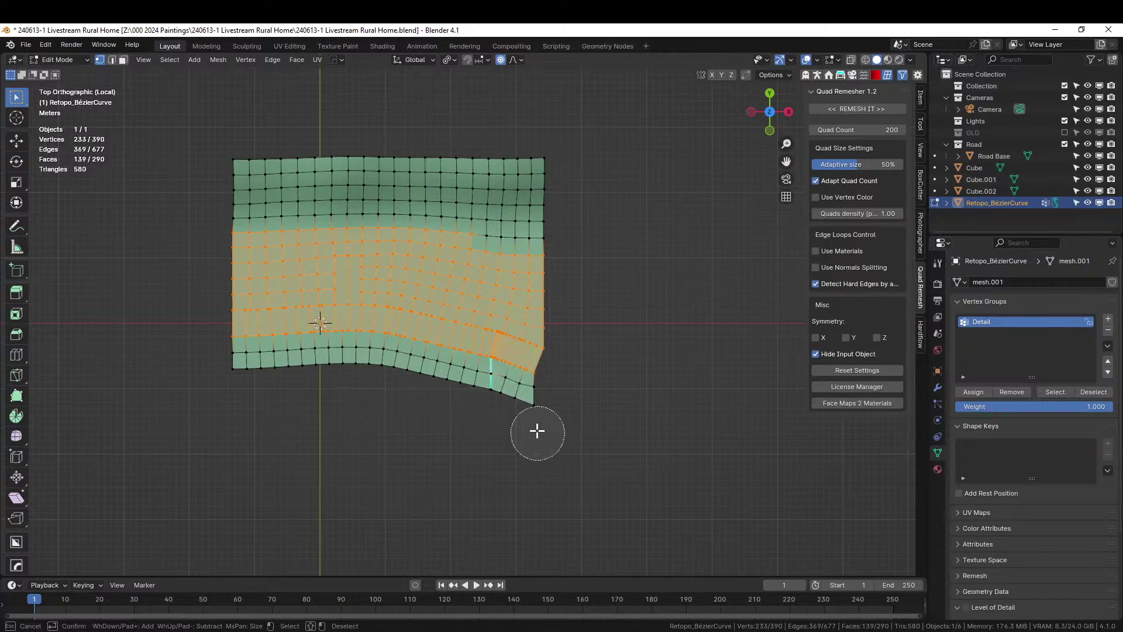
pyautogui.rightClick(536, 429)
# - Deselect the remaining stray vertex in front of the road, assign the selection to the Detail group, and return to Object Mode
pyautogui.scroll(4, 537, 430)
pyautogui.moveTo(537, 430)
pyautogui.mouseDown(button='middle')
pyautogui.moveTo(517, 388)
pyautogui.moveTo(536, 258)
pyautogui.moveTo(580, 425)
pyautogui.moveTo(542, 432)
pyautogui.mouseUp(button='middle')
pyautogui.scroll(-4, 534, 434)
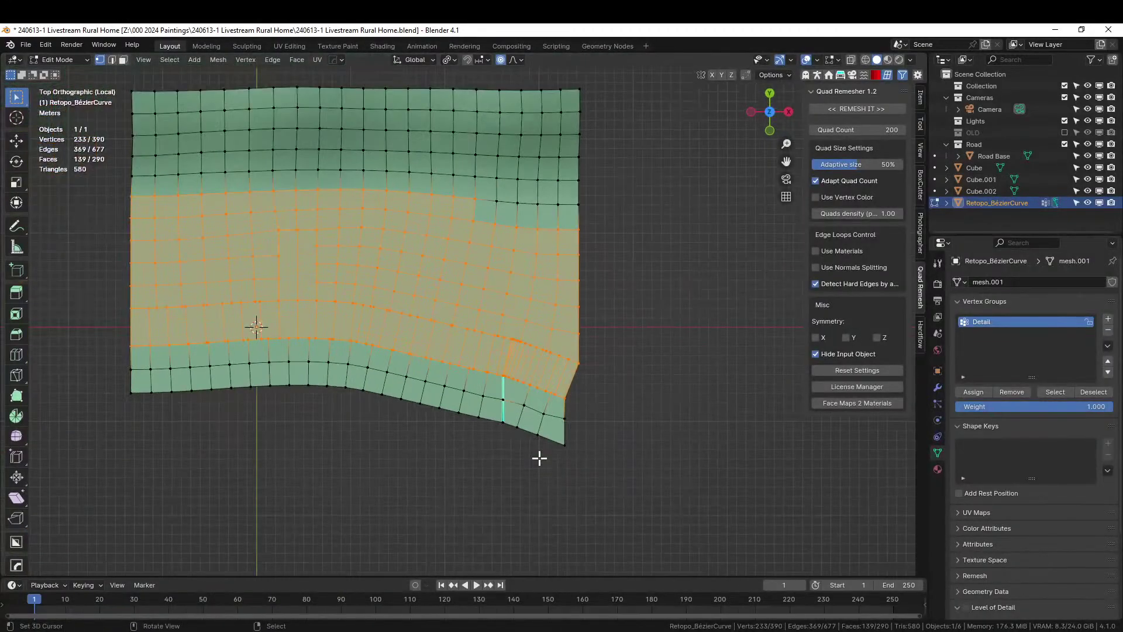
pyautogui.press('c')
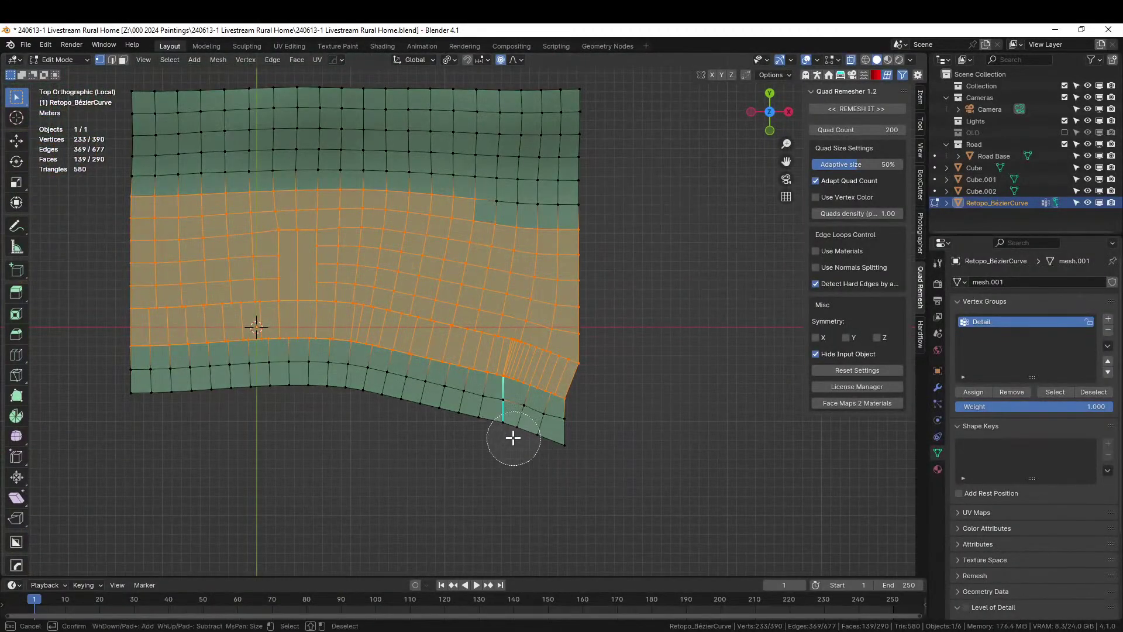
pyautogui.moveTo(514, 439)
pyautogui.keyDown('shift'); pyautogui.mouseDown()
pyautogui.moveTo(496, 408)
pyautogui.moveTo(481, 412)
pyautogui.mouseUp(); pyautogui.keyUp('shift')
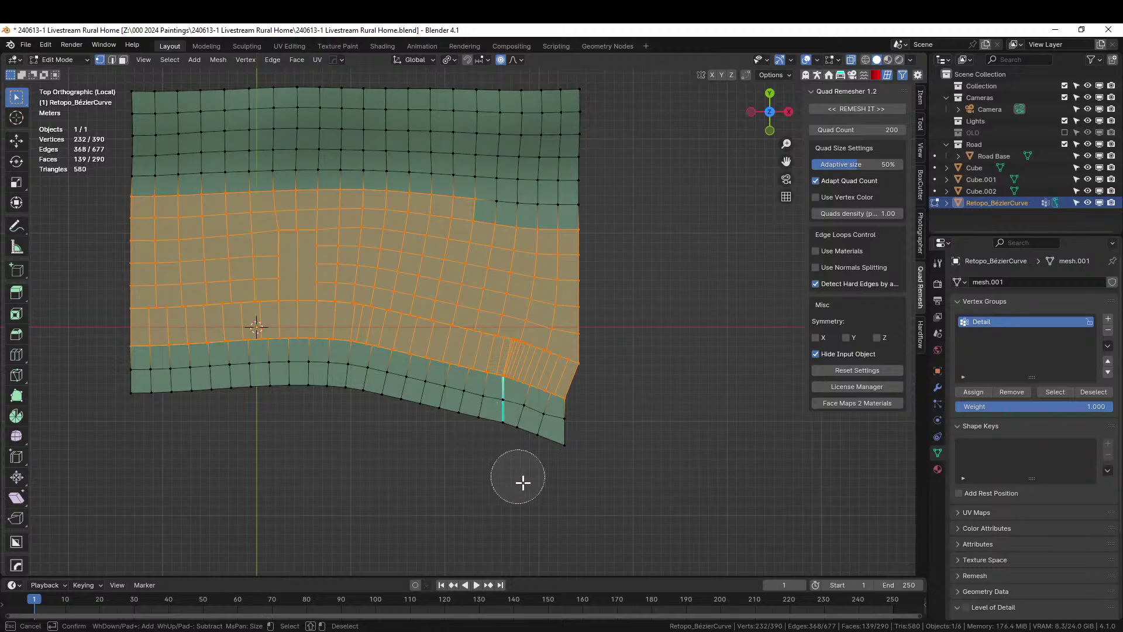
pyautogui.rightClick(532, 502)
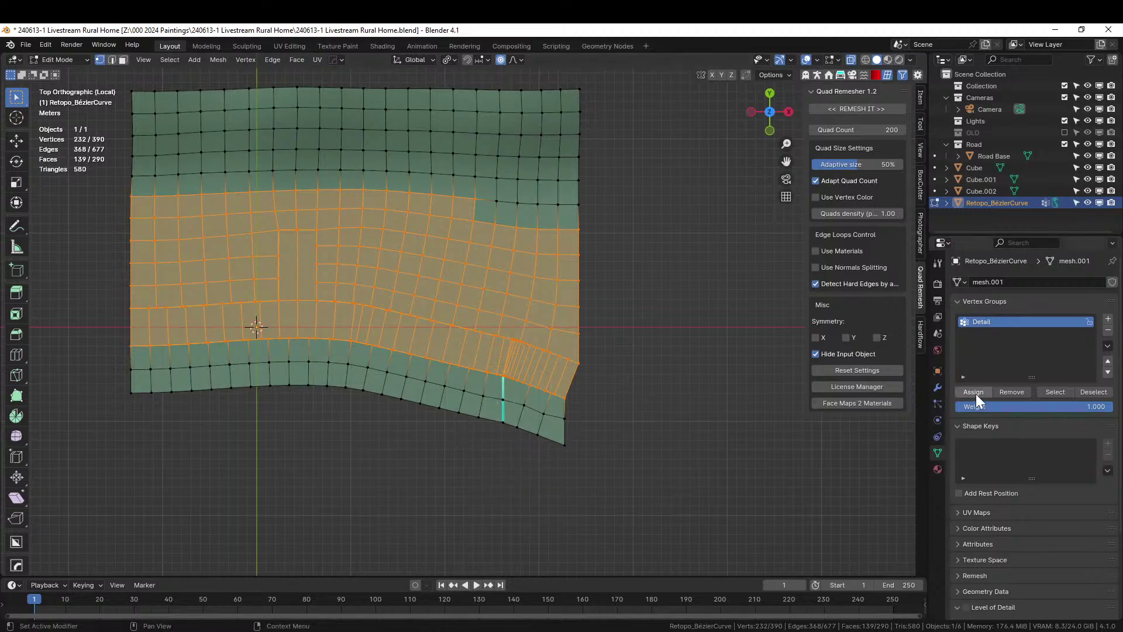
pyautogui.press('Tab')
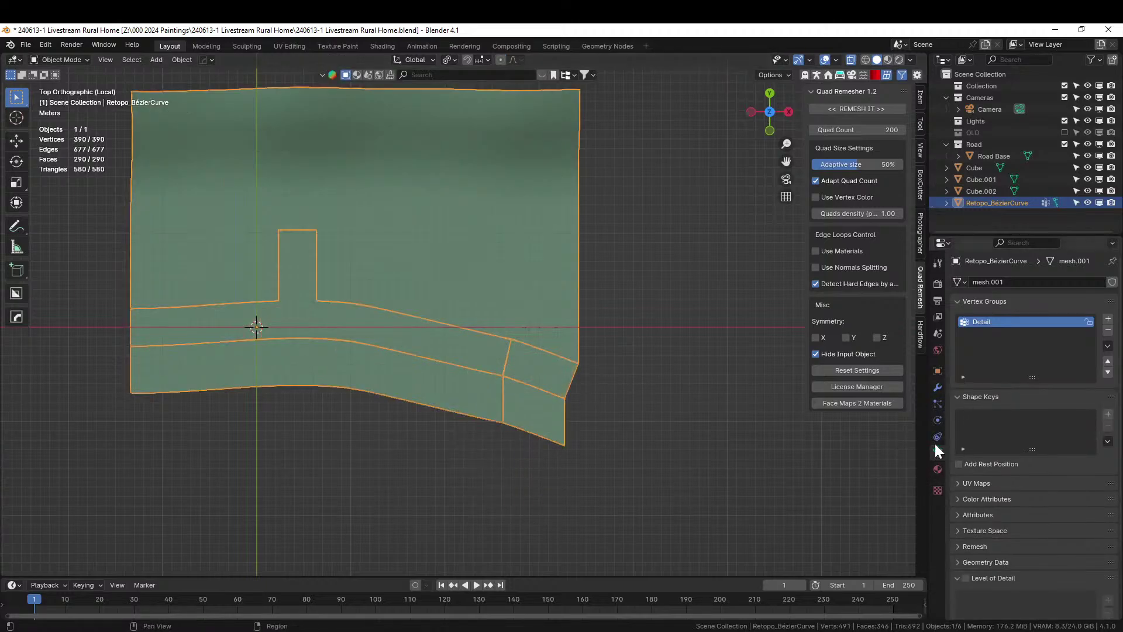
# - Add a Geometry Nodes modifier to the yard mesh and assign it the Terrainer_Base node group
pyautogui.click(938, 388)
pyautogui.click(1018, 280)
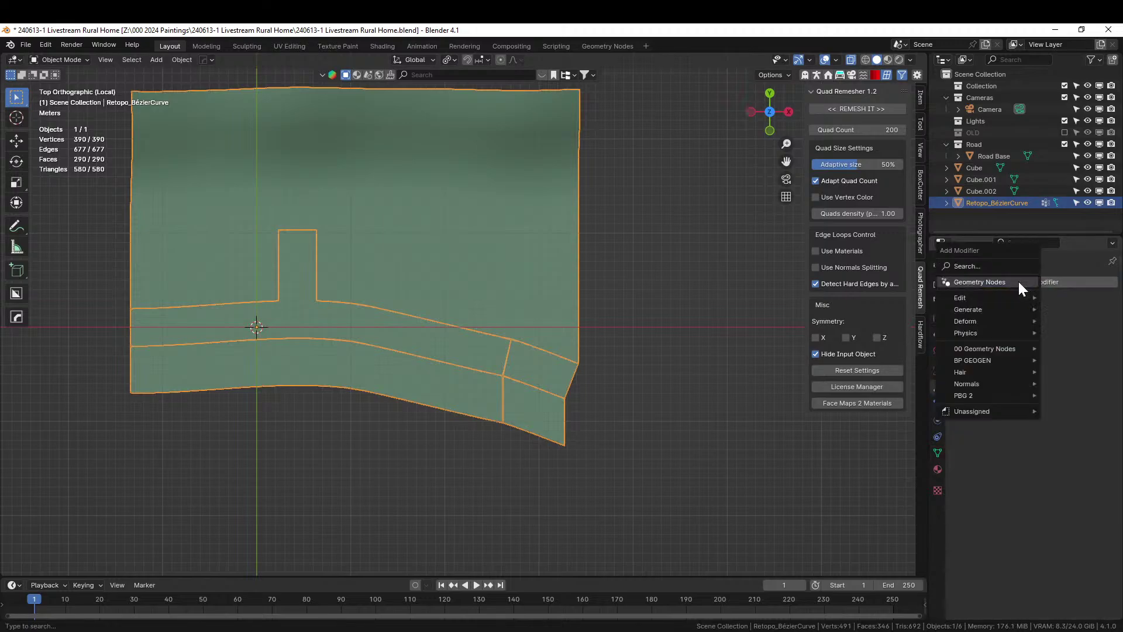
pyautogui.click(963, 285)
pyautogui.click(963, 345)
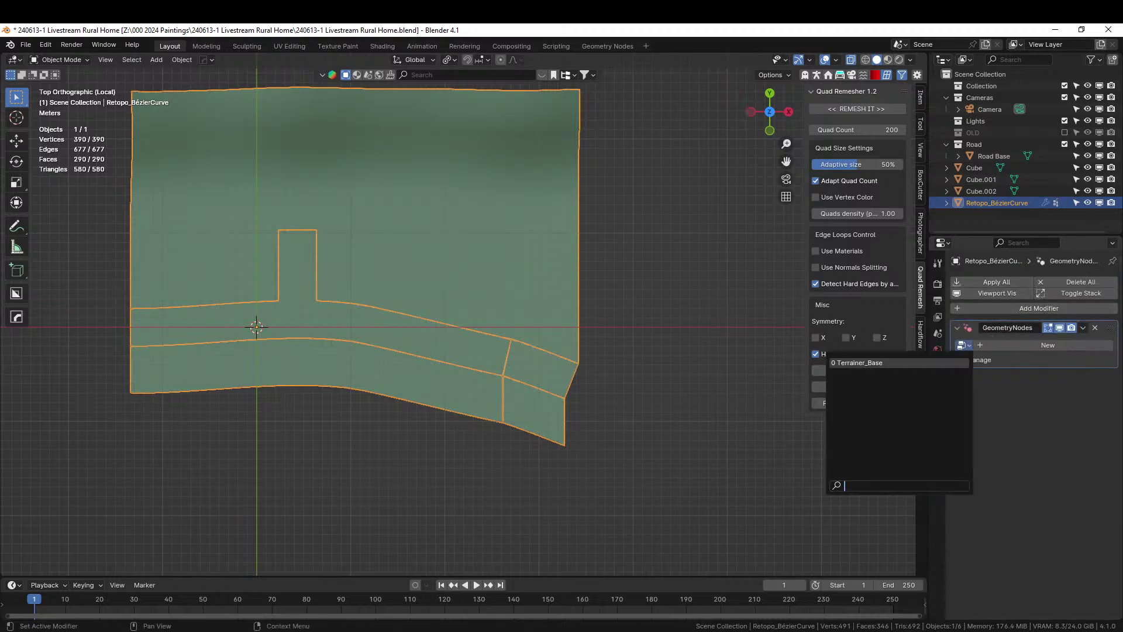
pyautogui.click(866, 364)
# - Merge all vertices of the ground mesh by distance at 0.0001 m and return to Object Mode
pyautogui.moveTo(454, 426); pyautogui.dragTo(487, 390, button='middle')
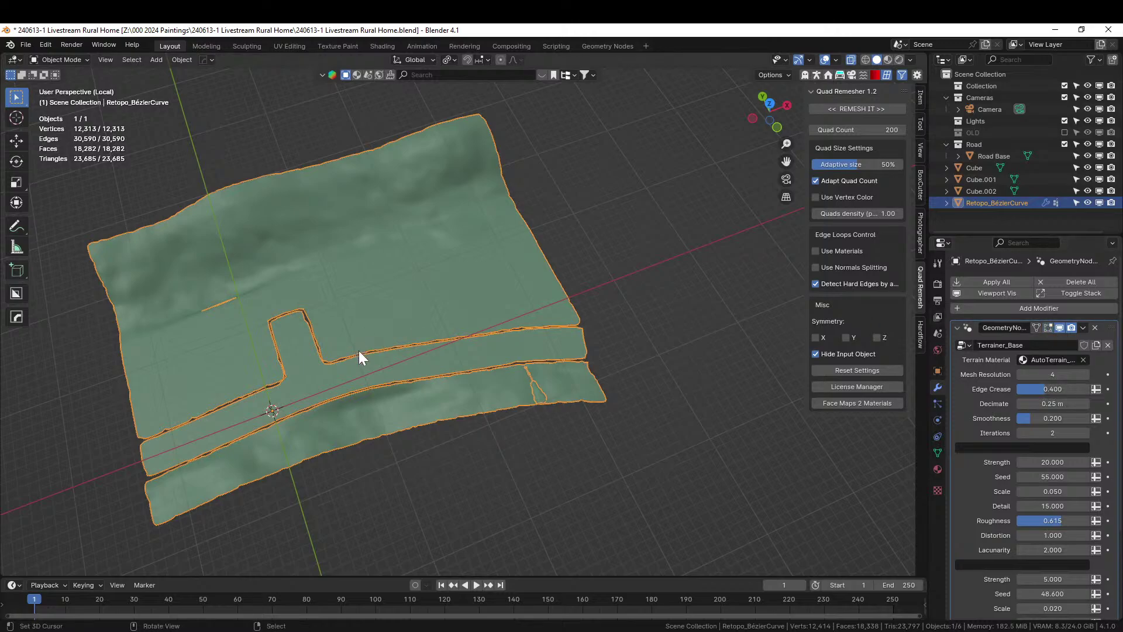
pyautogui.press('Tab')
pyautogui.press('a')
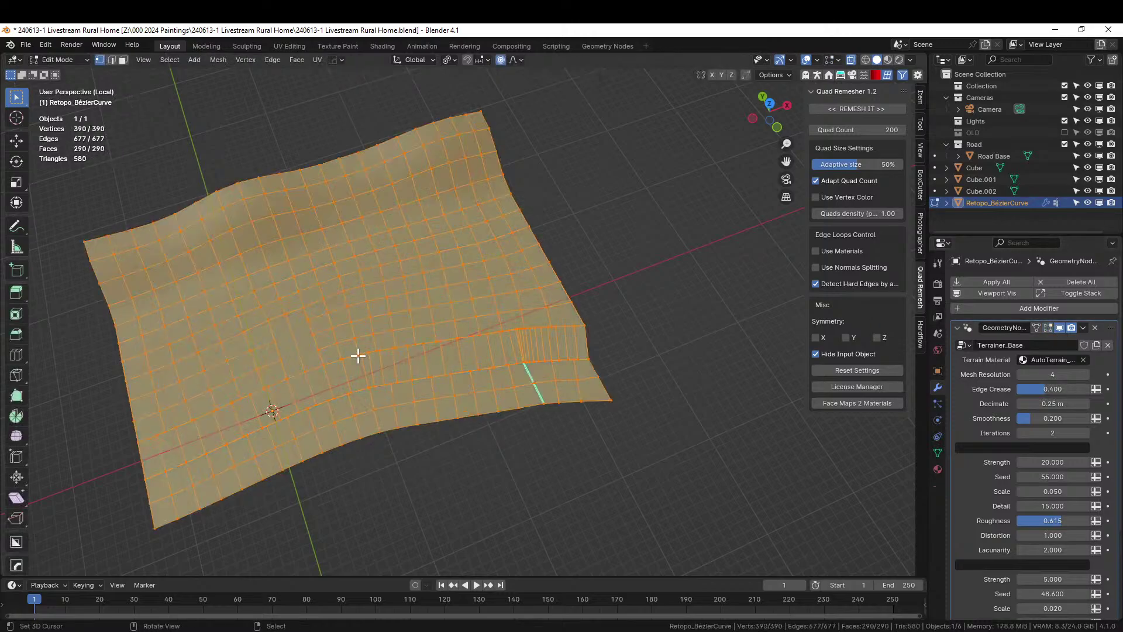
pyautogui.press('m')
pyautogui.click(311, 395)
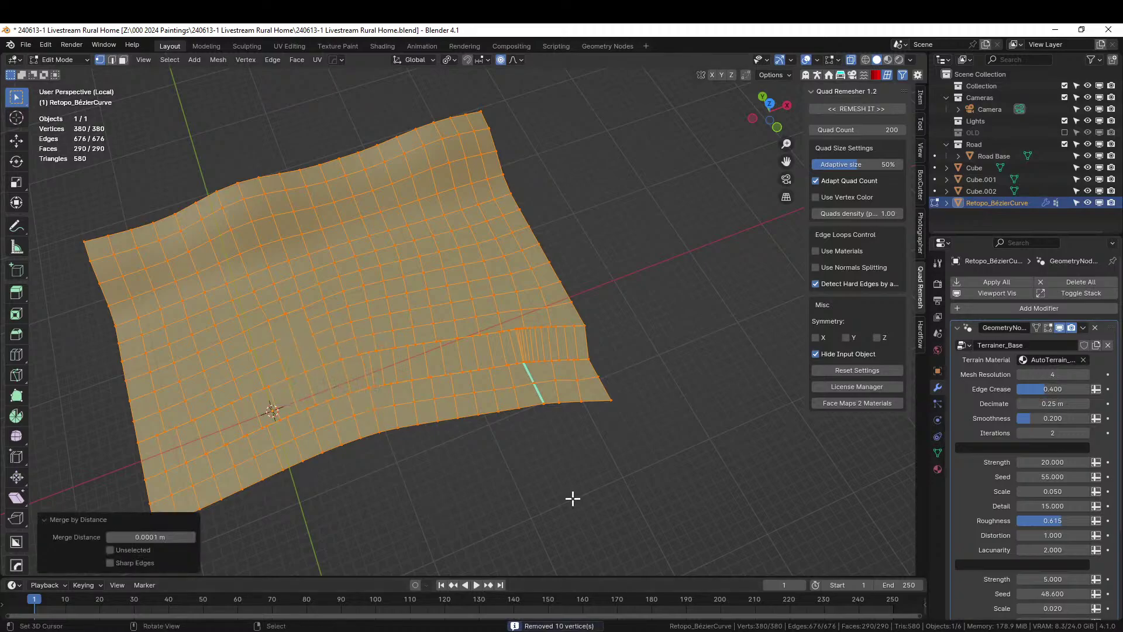
pyautogui.press('Tab')
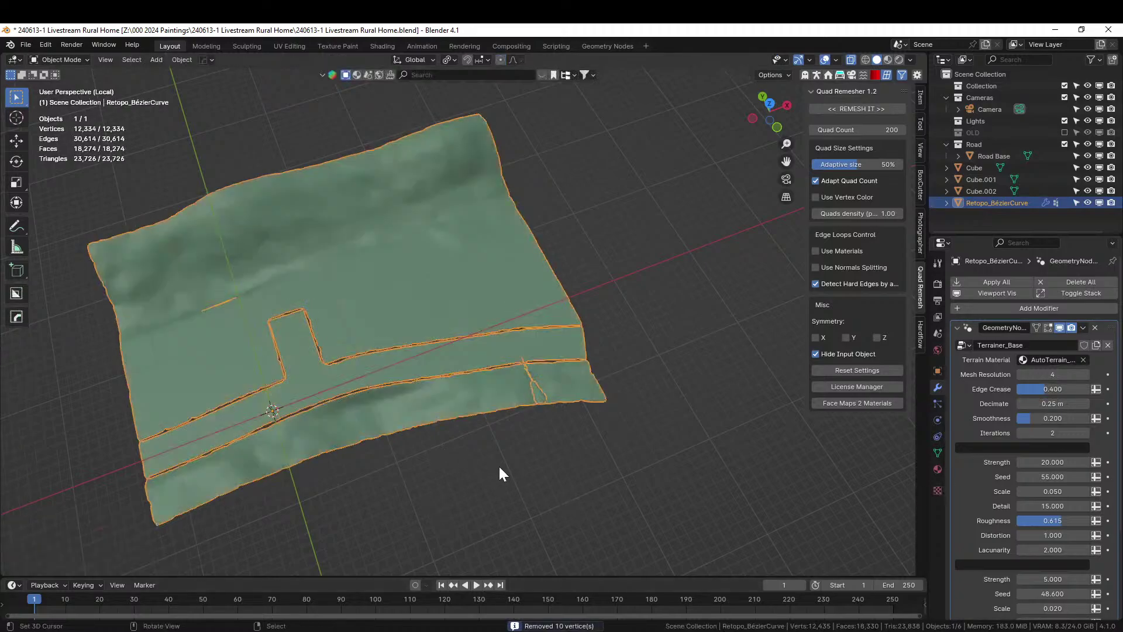
# - Try remeshing the ground mesh with Quad Remesher at a quad count of 250, and undo the remesh
pyautogui.press('Tab')
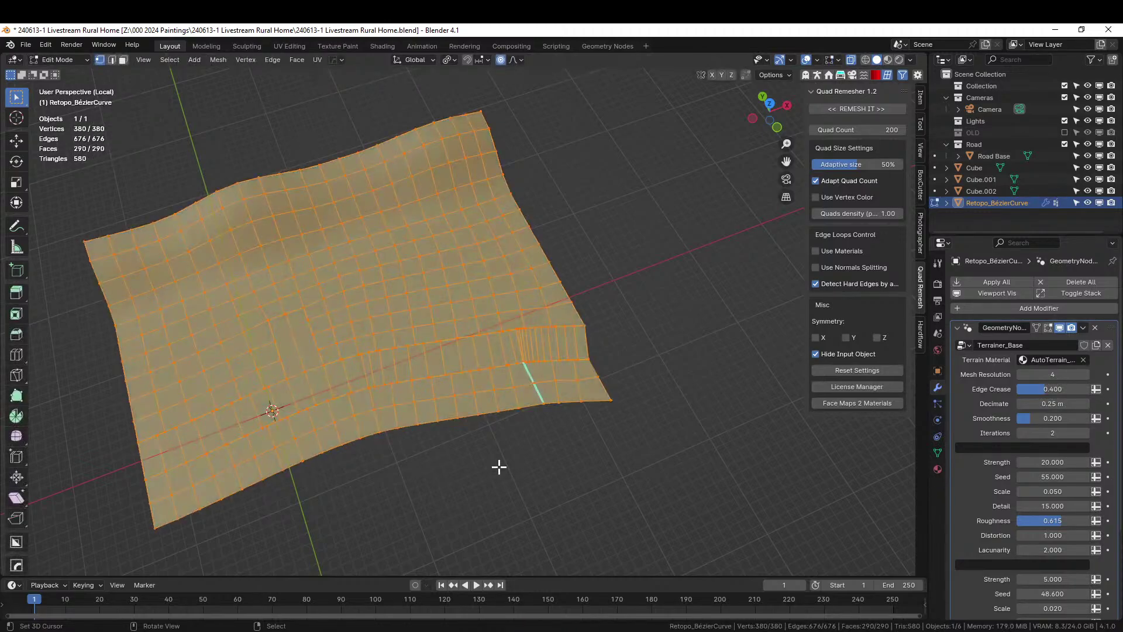
pyautogui.scroll(4, 500, 466)
pyautogui.moveTo(474, 479)
pyautogui.mouseDown(button='middle')
pyautogui.moveTo(459, 472)
pyautogui.moveTo(521, 396)
pyautogui.moveTo(409, 480)
pyautogui.moveTo(472, 490)
pyautogui.mouseUp(button='middle')
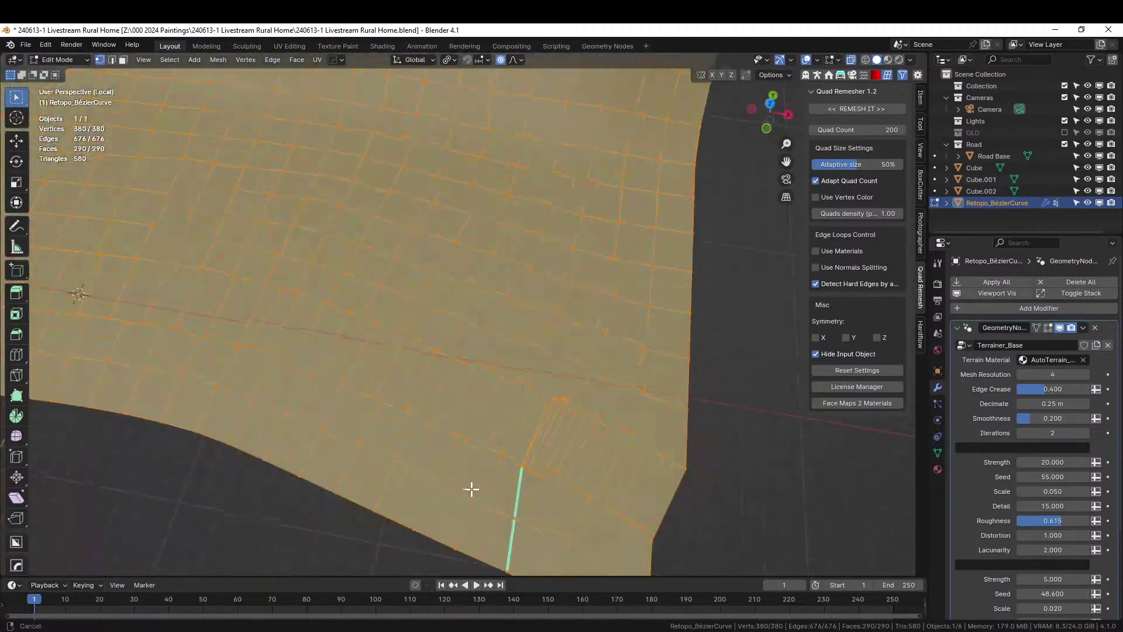
pyautogui.scroll(-5, 578, 491)
pyautogui.moveTo(578, 491); pyautogui.dragTo(628, 449, button='middle')
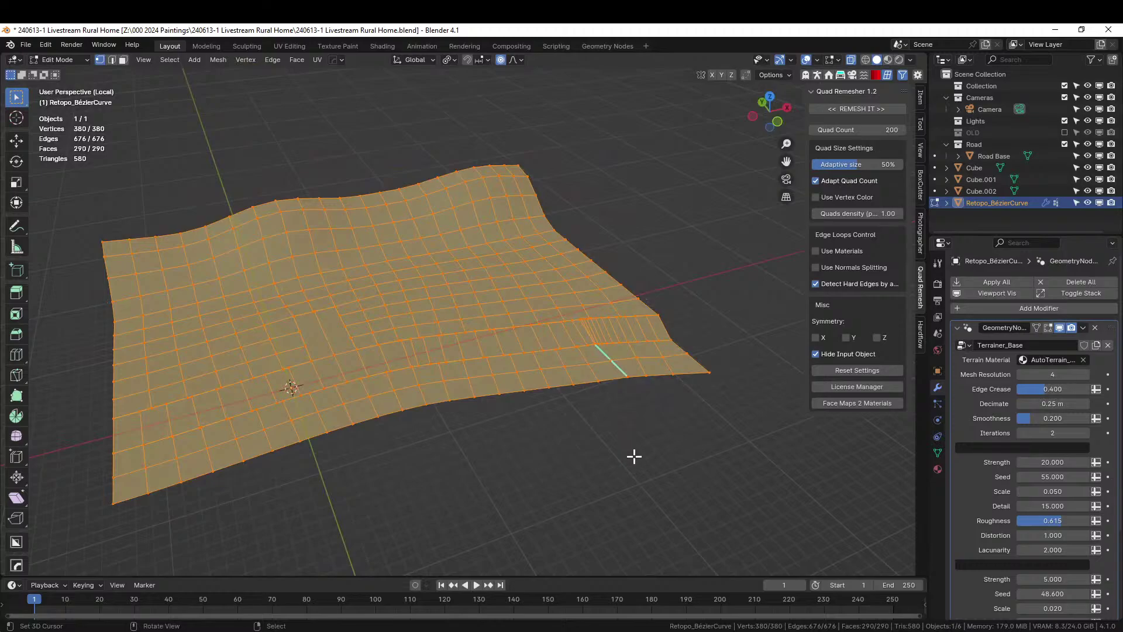
pyautogui.click(680, 258)
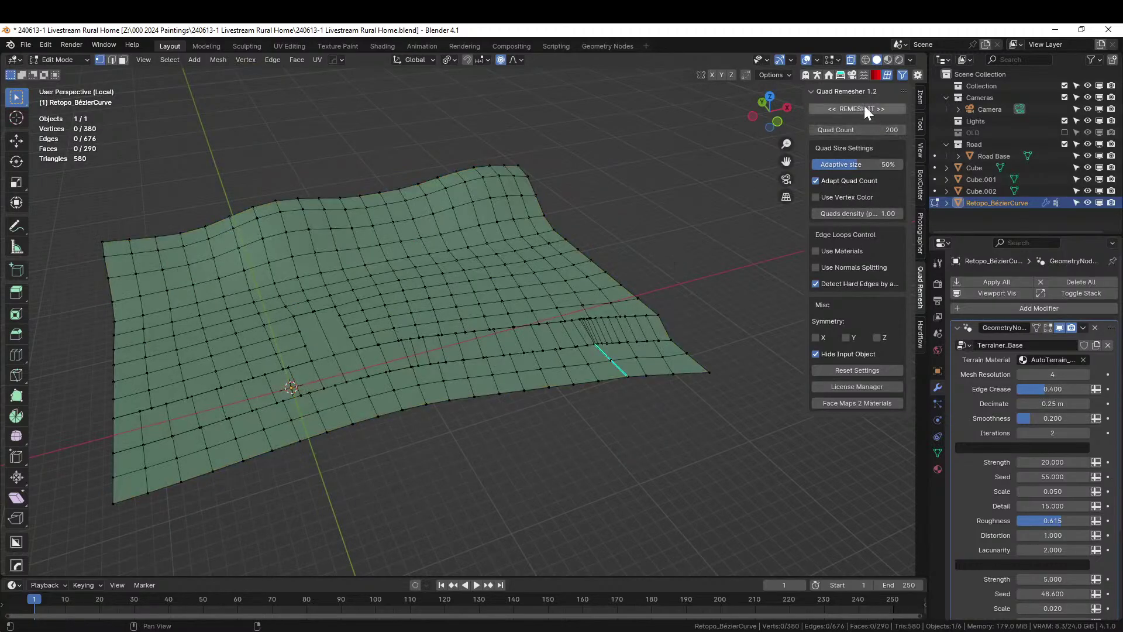
pyautogui.doubleClick(860, 130)
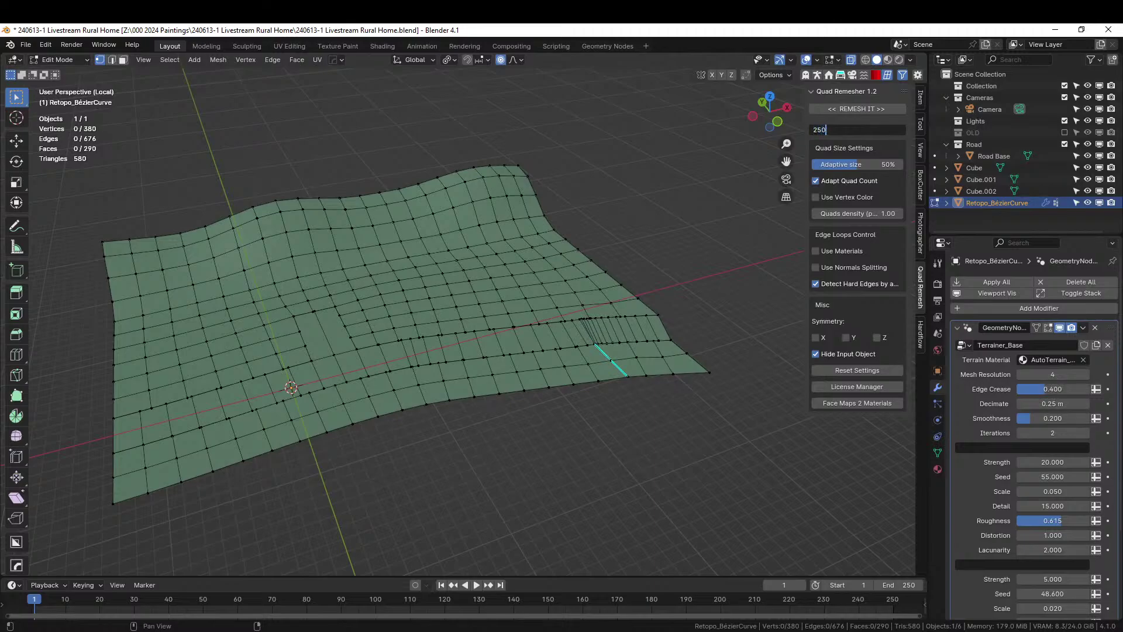
pyautogui.write('250')
pyautogui.press('Return')
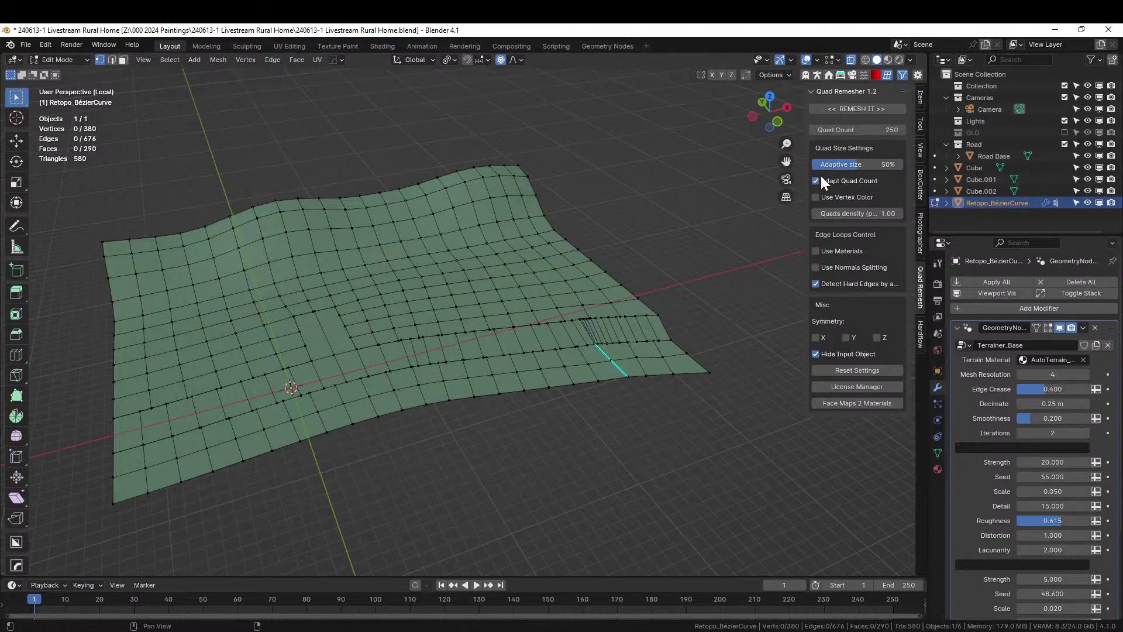
pyautogui.click(845, 108)
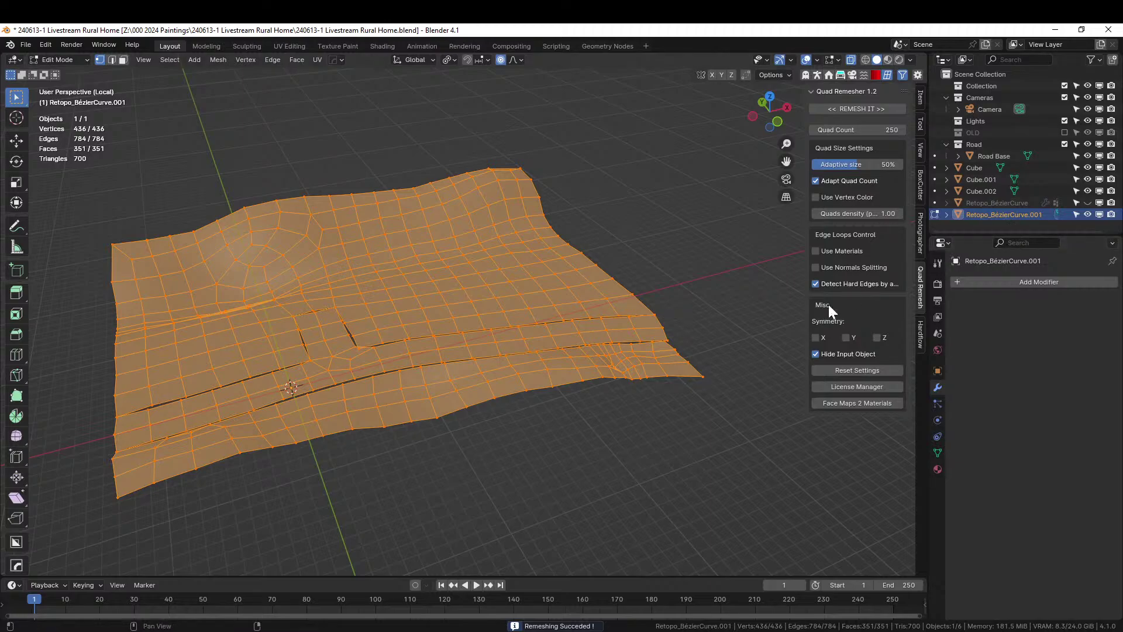
pyautogui.moveTo(719, 378); pyautogui.dragTo(710, 427, button='middle')
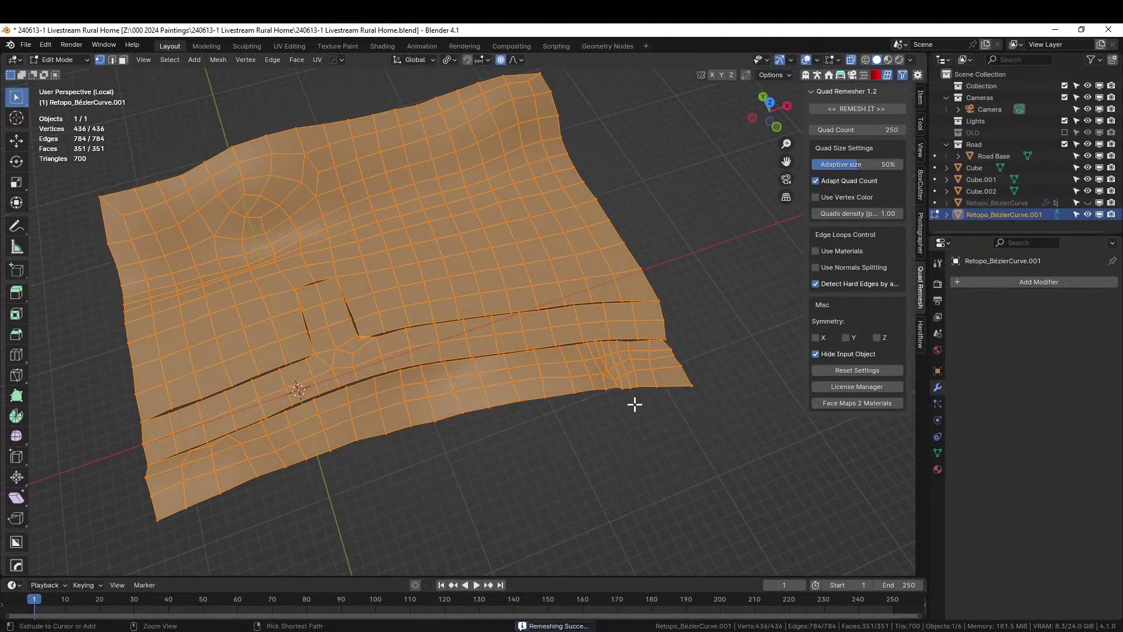
pyautogui.hotkey('ctrl', 'z')
# - Remove the Terrainer_Base Geometry Nodes modifier from the ground mesh and return to Object Mode
pyautogui.moveTo(738, 381); pyautogui.dragTo(695, 335, button='middle')
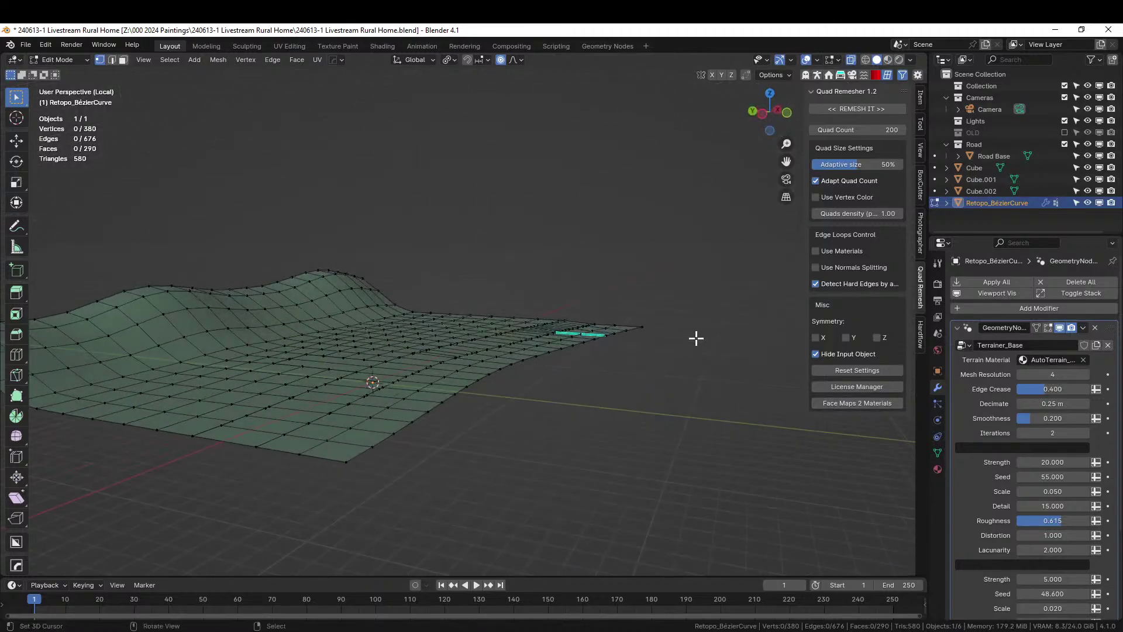
pyautogui.click(1095, 328)
pyautogui.moveTo(806, 324); pyautogui.dragTo(371, 432, button='middle')
pyautogui.press('Tab')
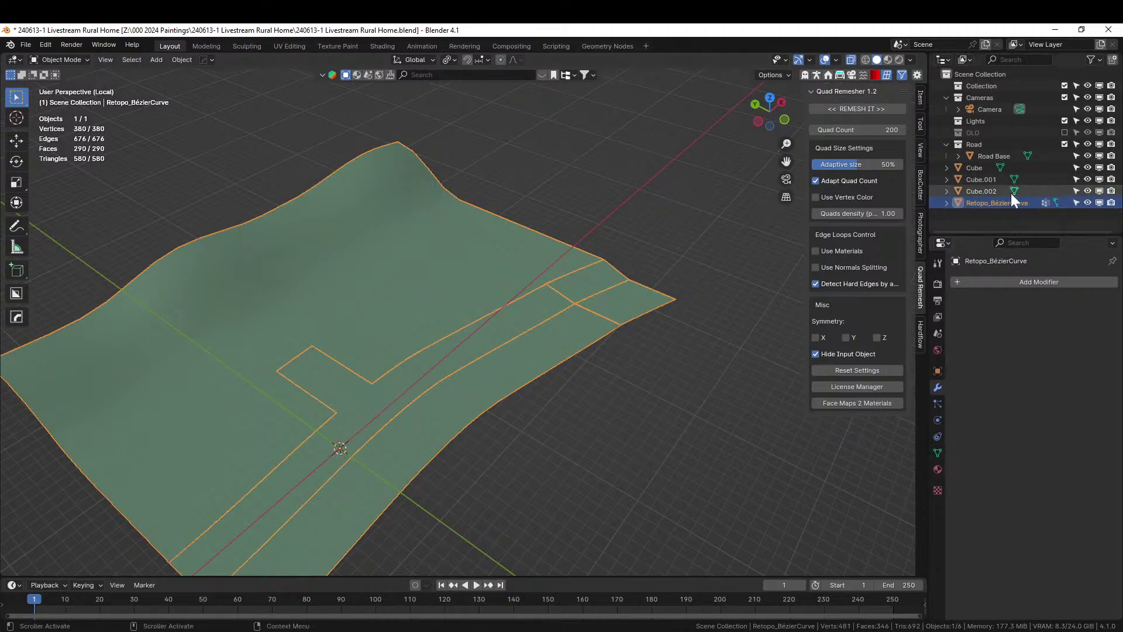
# - Delete the ground mesh object, undo the deletion, and reselect the mesh
pyautogui.press('Delete')
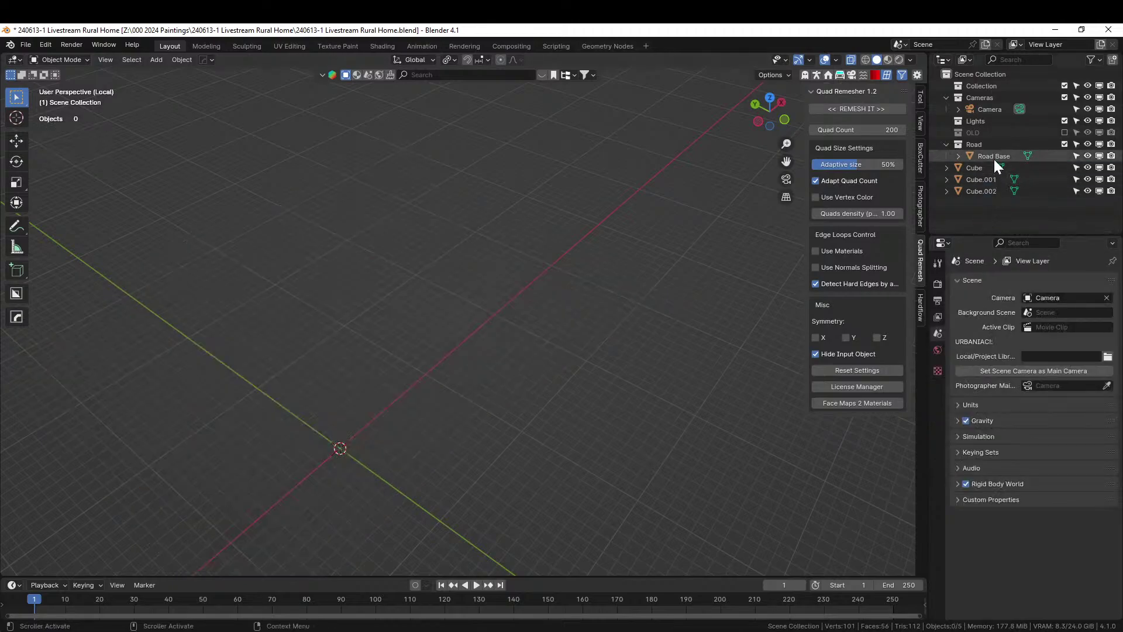
pyautogui.hotkey('ctrl', 'z')
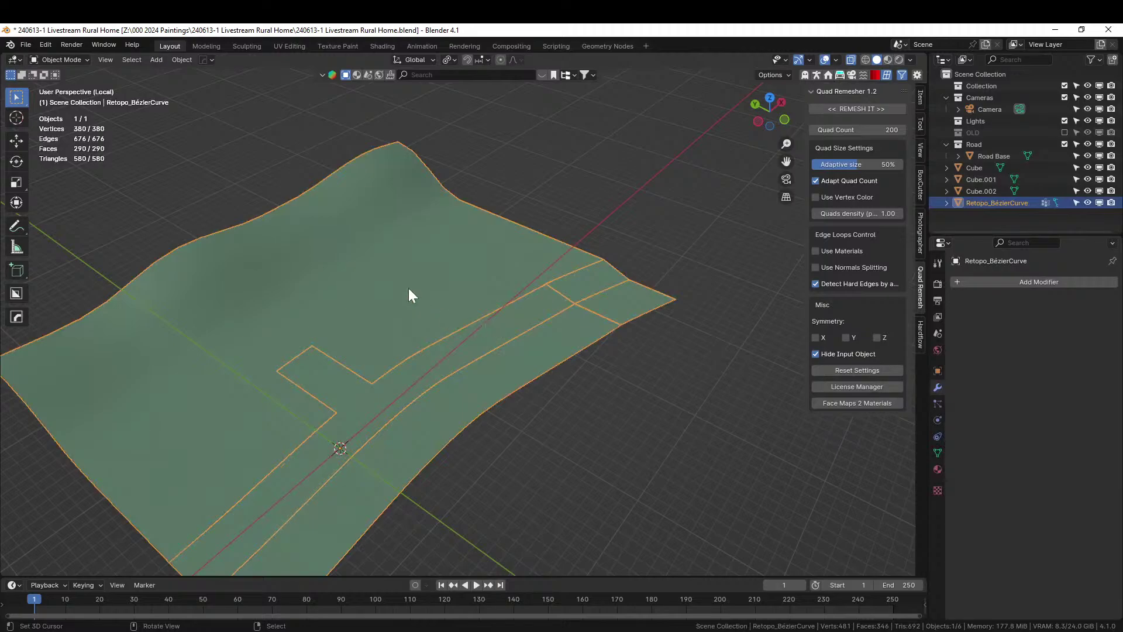
pyautogui.click(750, 183)
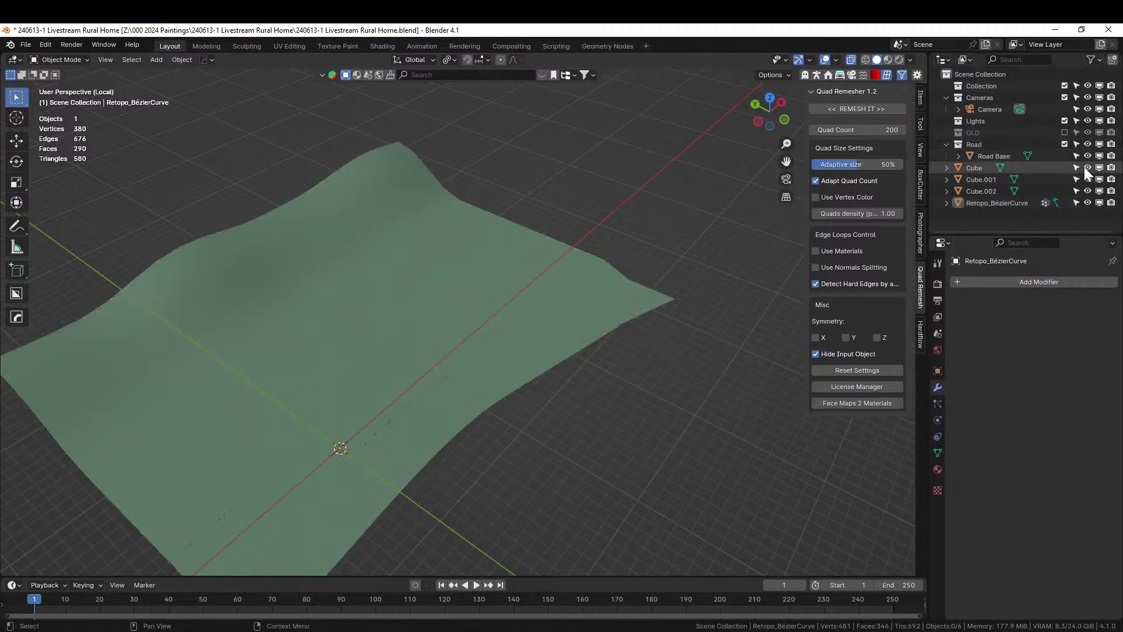
pyautogui.click(989, 202)
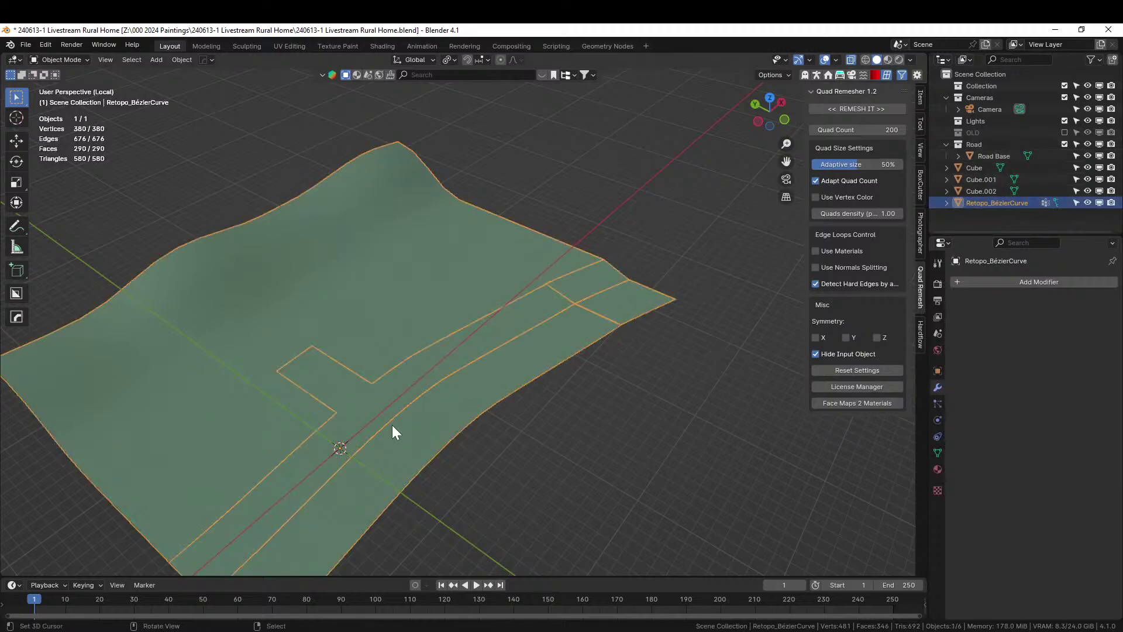
# - Merge all vertices of the ground mesh by distance with a merge distance of 0.25 m
pyautogui.moveTo(392, 432); pyautogui.dragTo(417, 399, button='middle')
pyautogui.press('Tab')
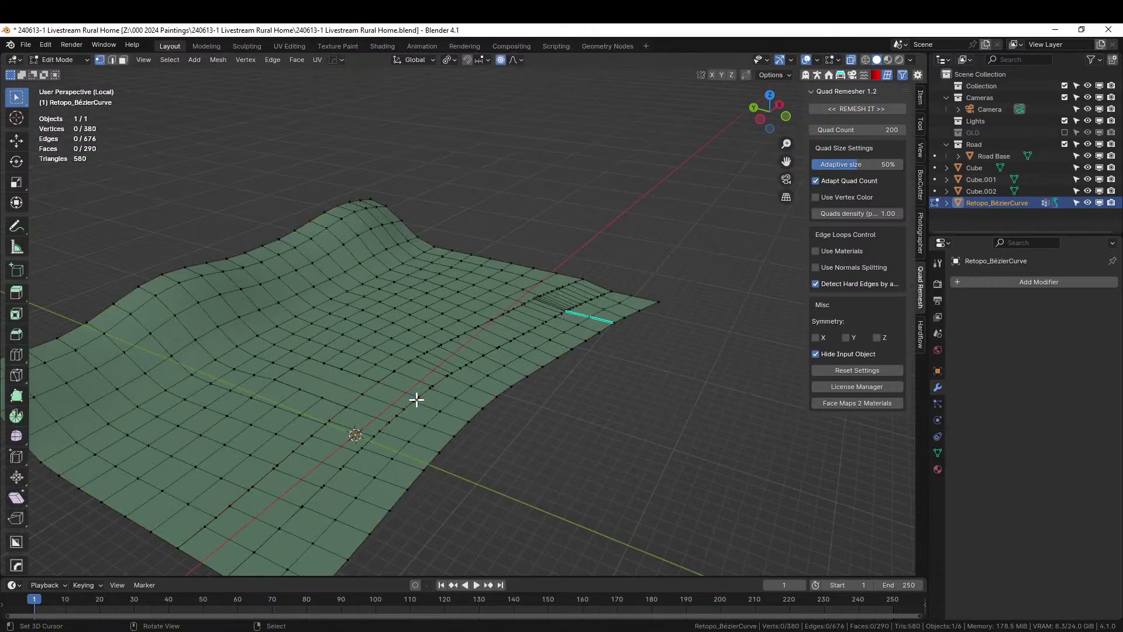
pyautogui.press('Tab')
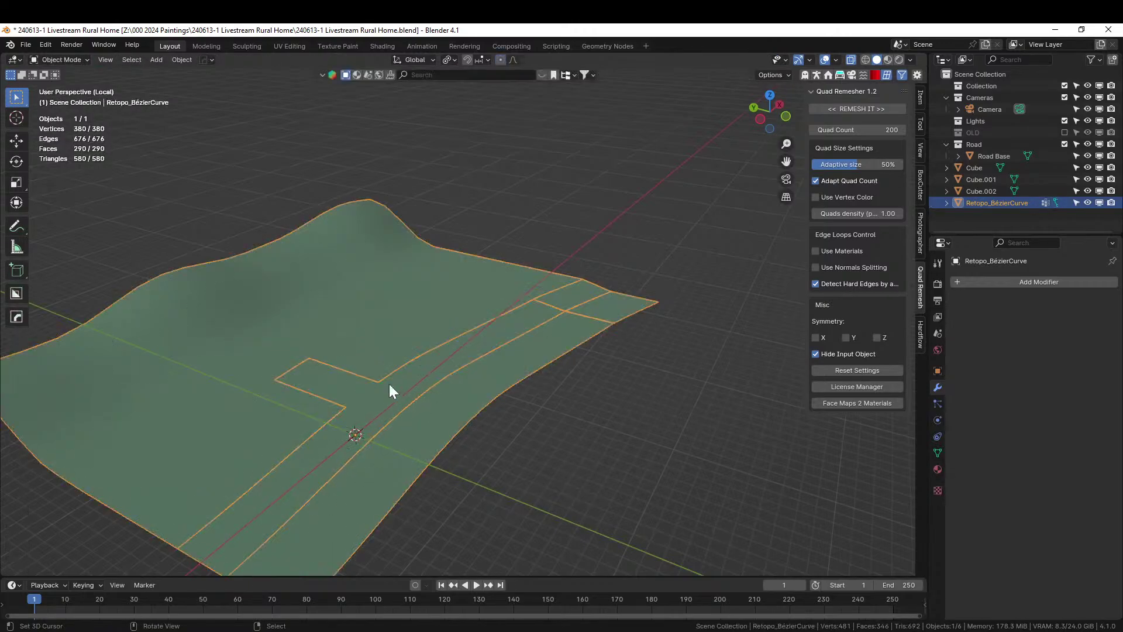
pyautogui.press('Tab')
pyautogui.press('a')
pyautogui.press('m')
pyautogui.click(353, 367)
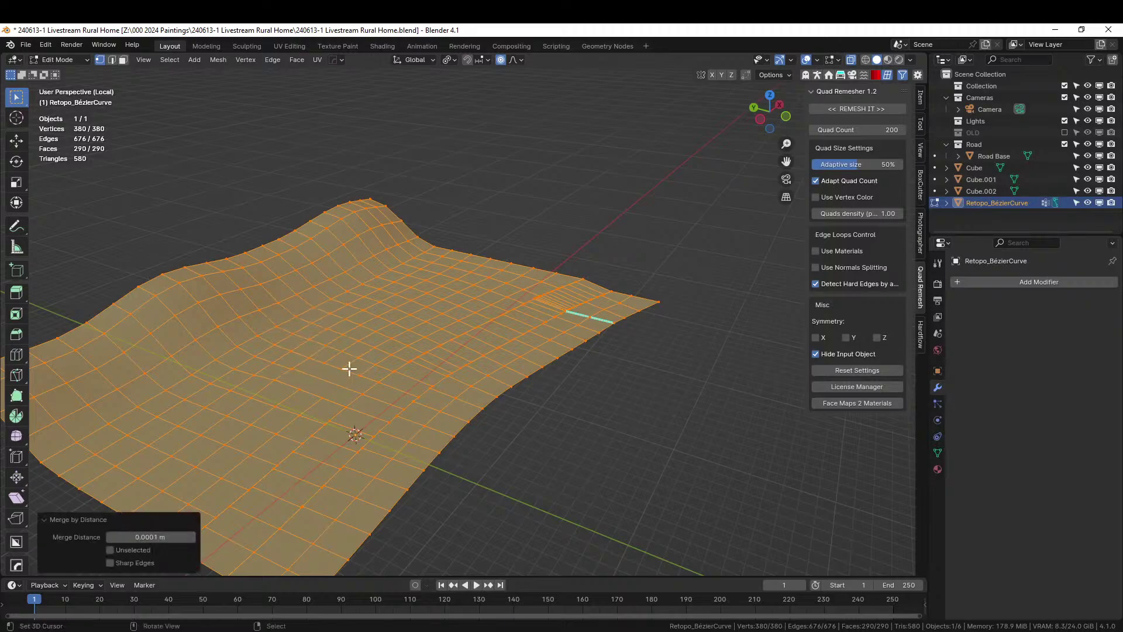
pyautogui.click(149, 537)
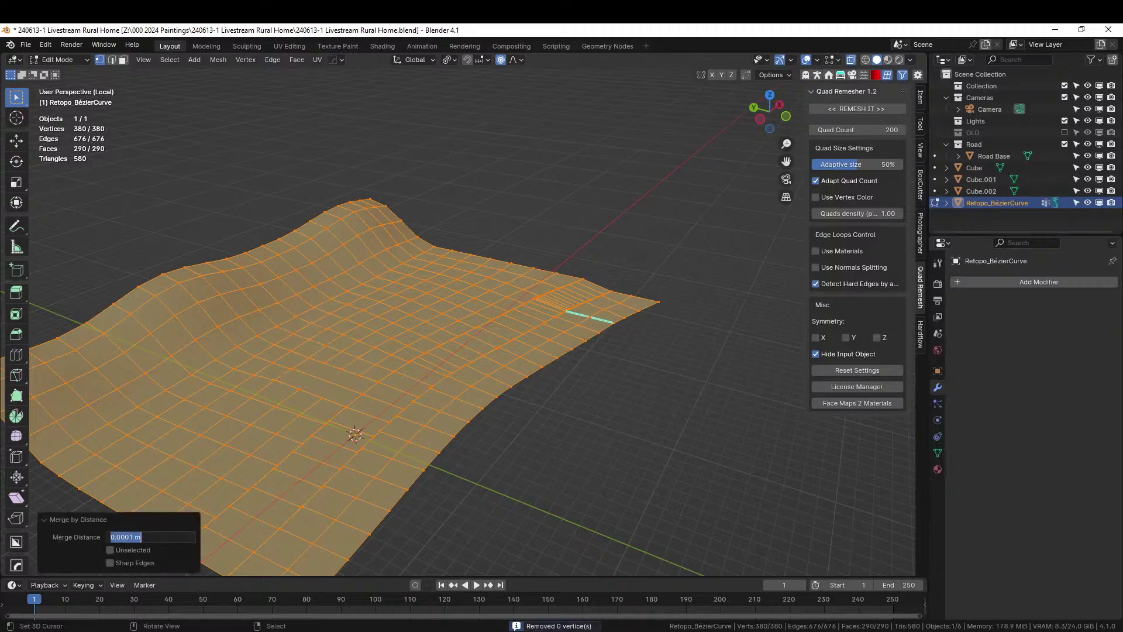
pyautogui.write('.25')
pyautogui.press('Return')
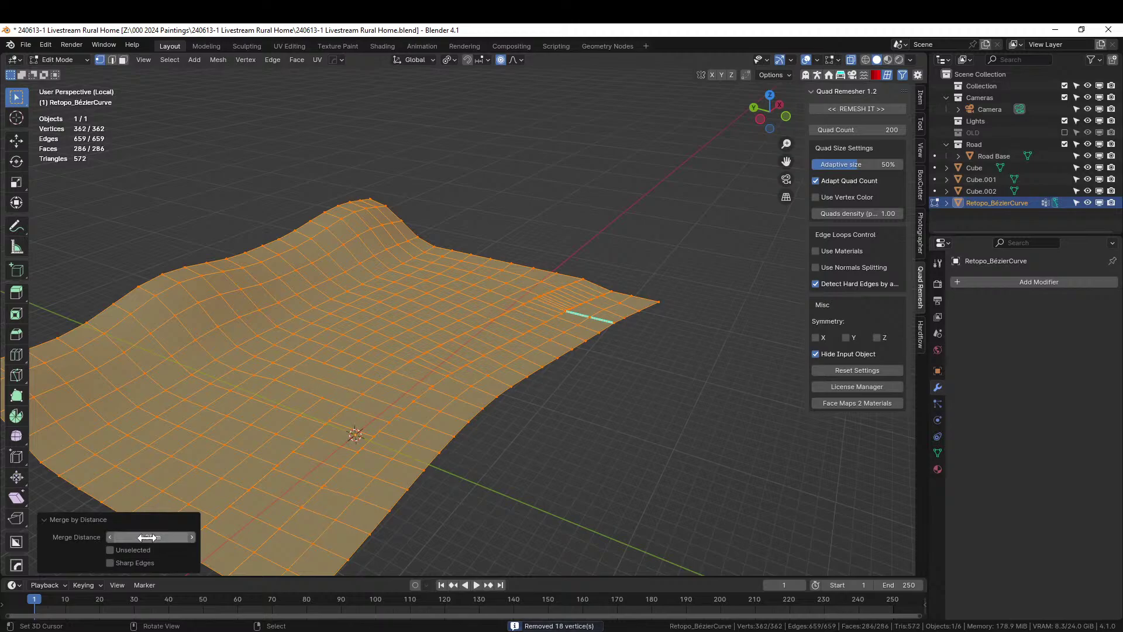
# - Check the ground mesh's connectivity with Select Linked and examine the edges along the road and driveway
pyautogui.click(314, 451)
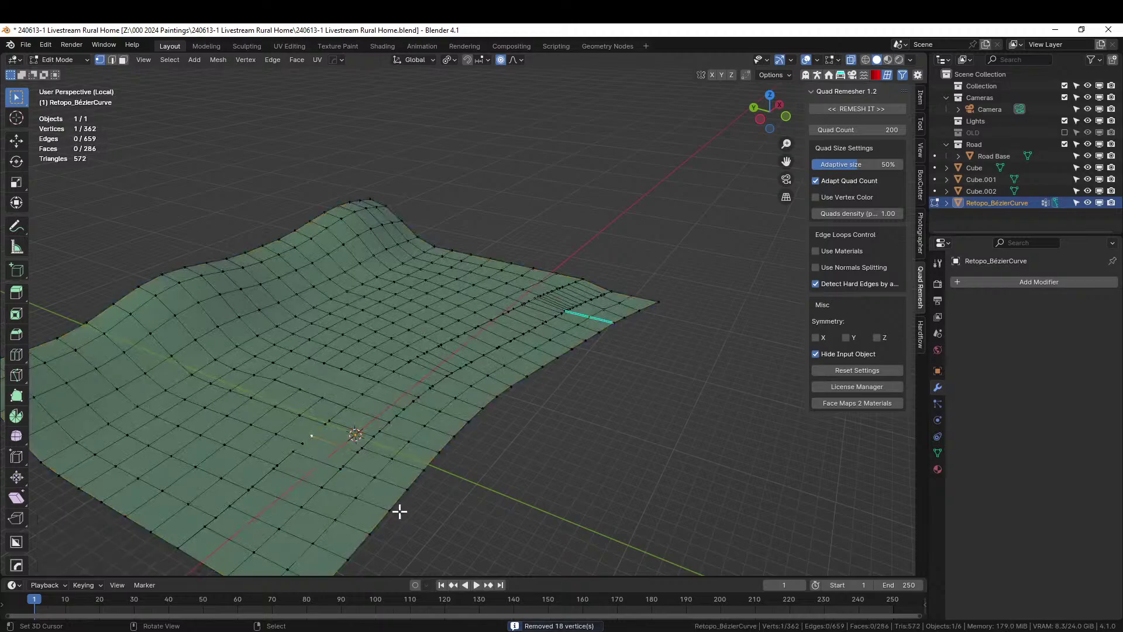
pyautogui.press('a')
pyautogui.click(304, 466)
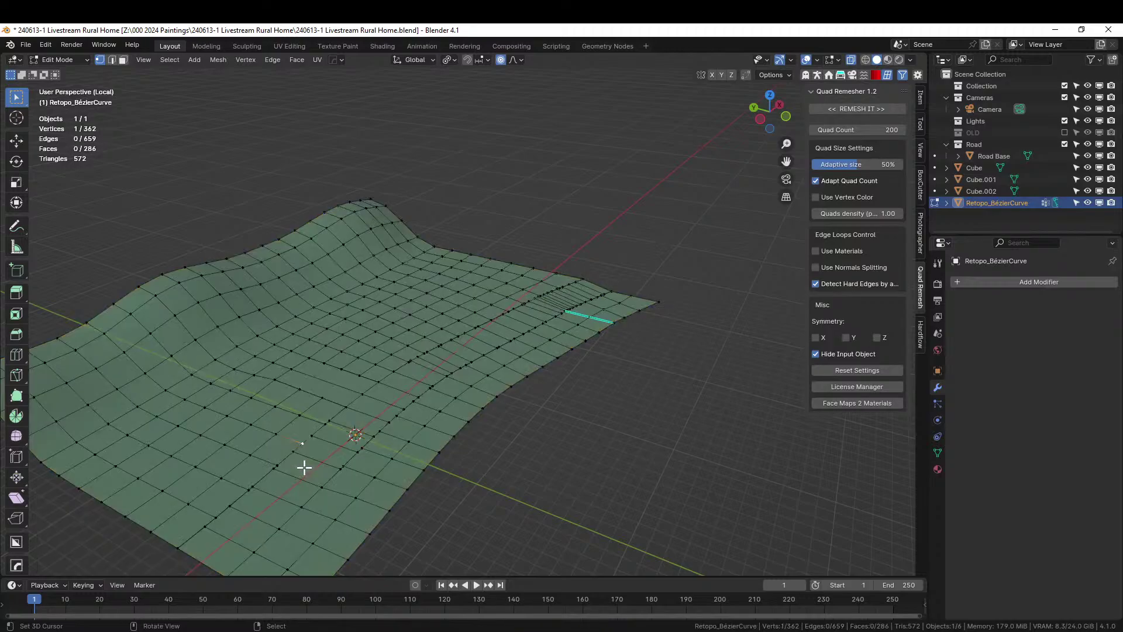
pyautogui.hotkey('ctrl', 'l')
pyautogui.press('Tab')
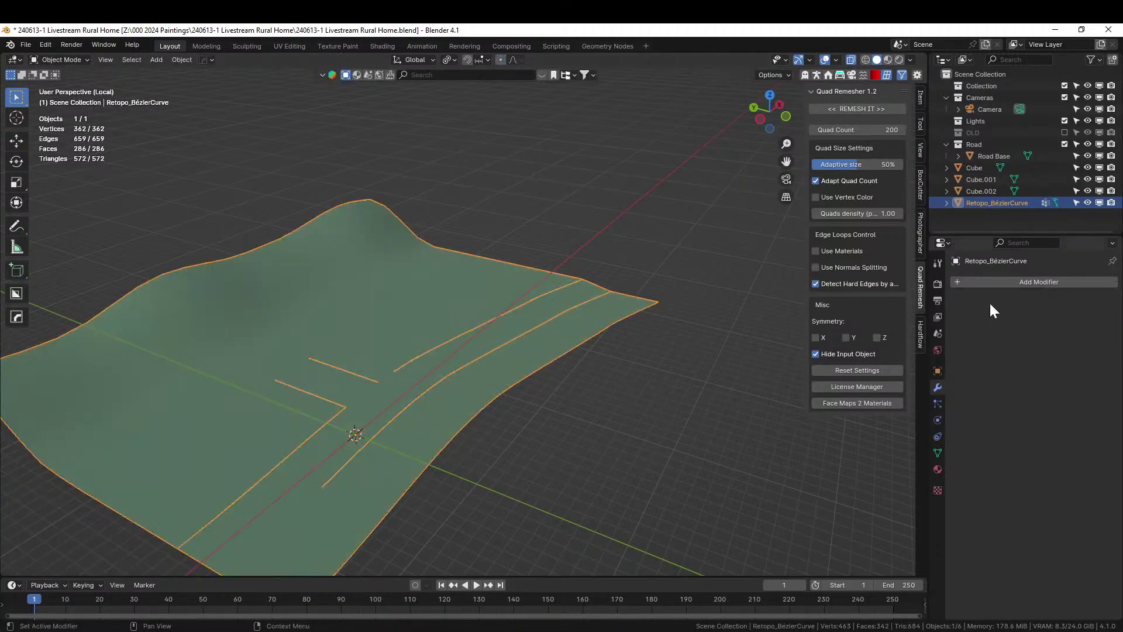
pyautogui.moveTo(627, 426); pyautogui.dragTo(496, 501, button='middle')
pyautogui.press('Tab')
pyautogui.scroll(2, 497, 501)
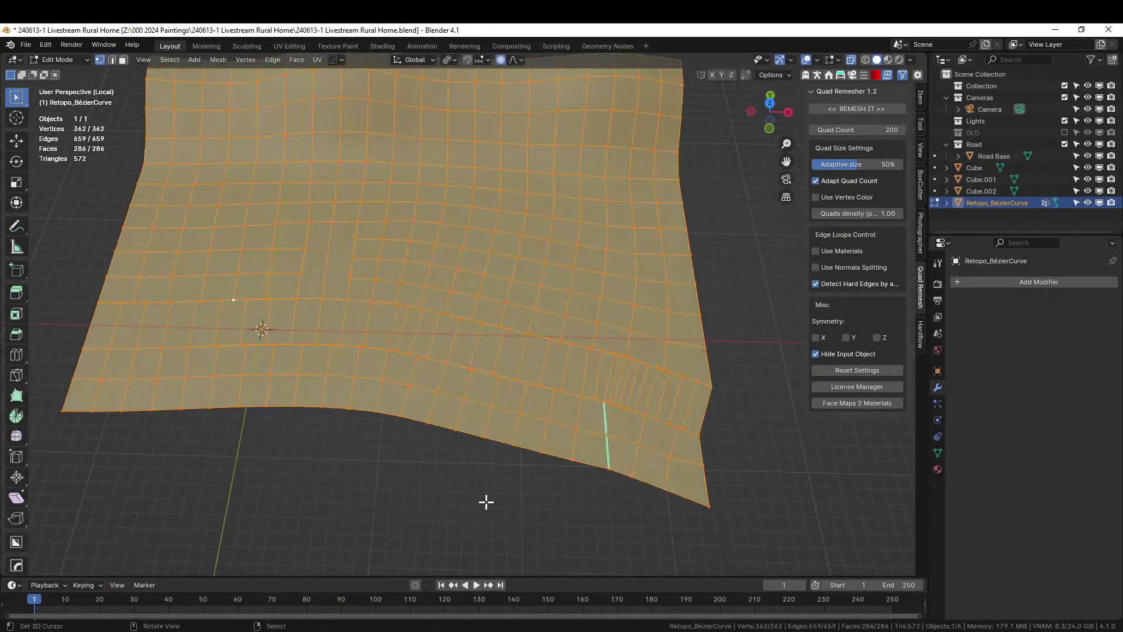
pyautogui.scroll(3, 278, 481)
pyautogui.scroll(3, 279, 481)
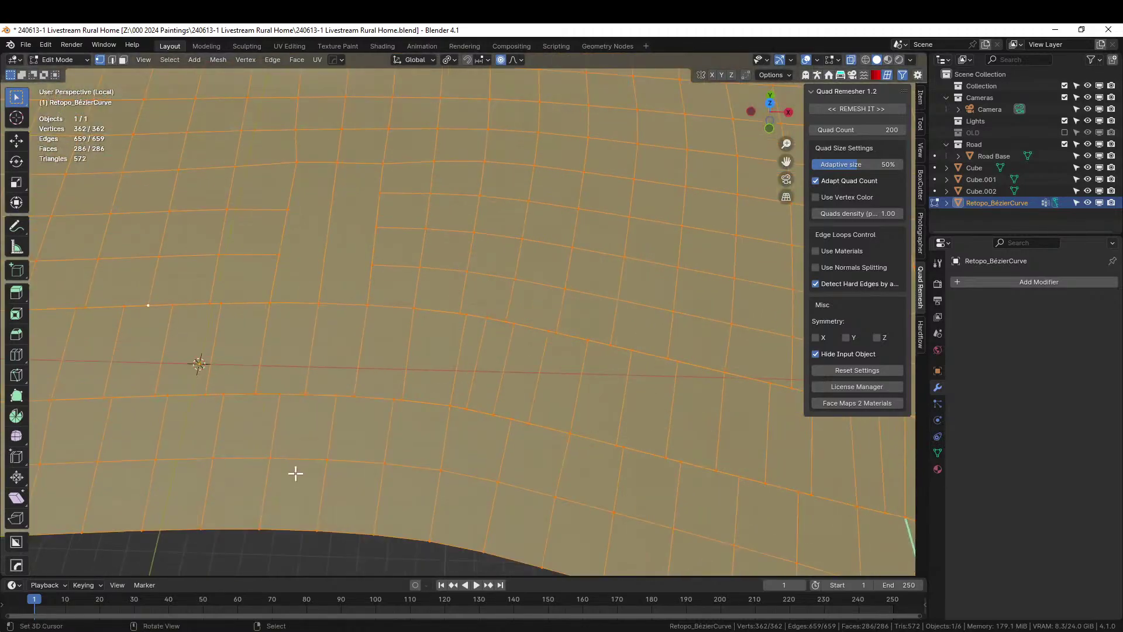
pyautogui.scroll(-2, 492, 411)
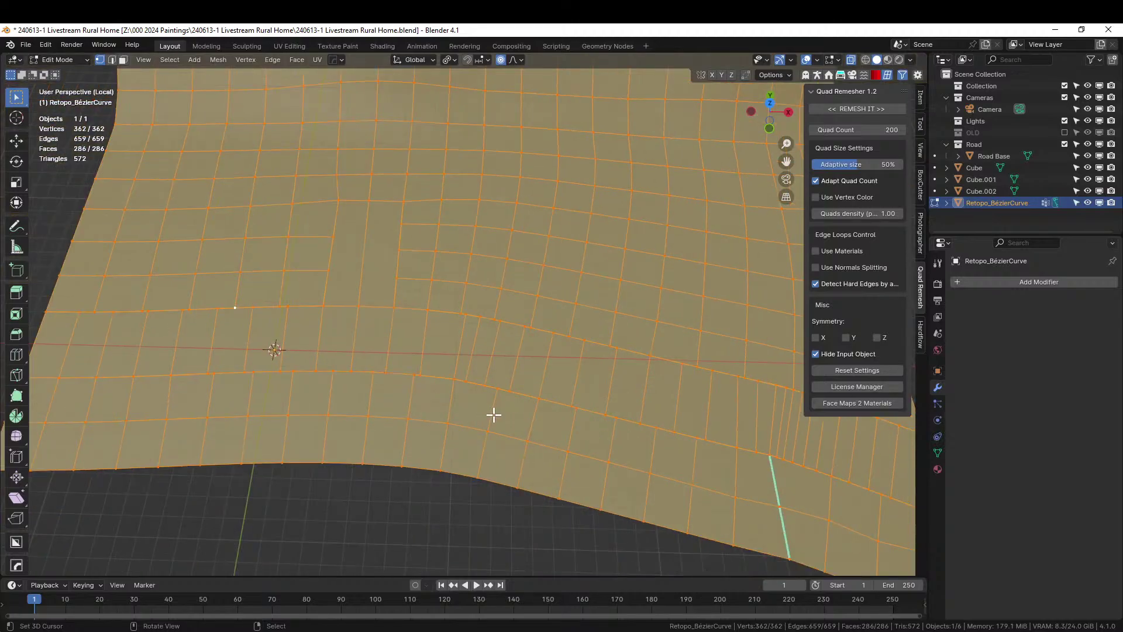
pyautogui.keyDown('shift'); pyautogui.moveTo(495, 415); pyautogui.dragTo(336, 431, button='middle'); pyautogui.keyUp('shift')
pyautogui.press('Tab')
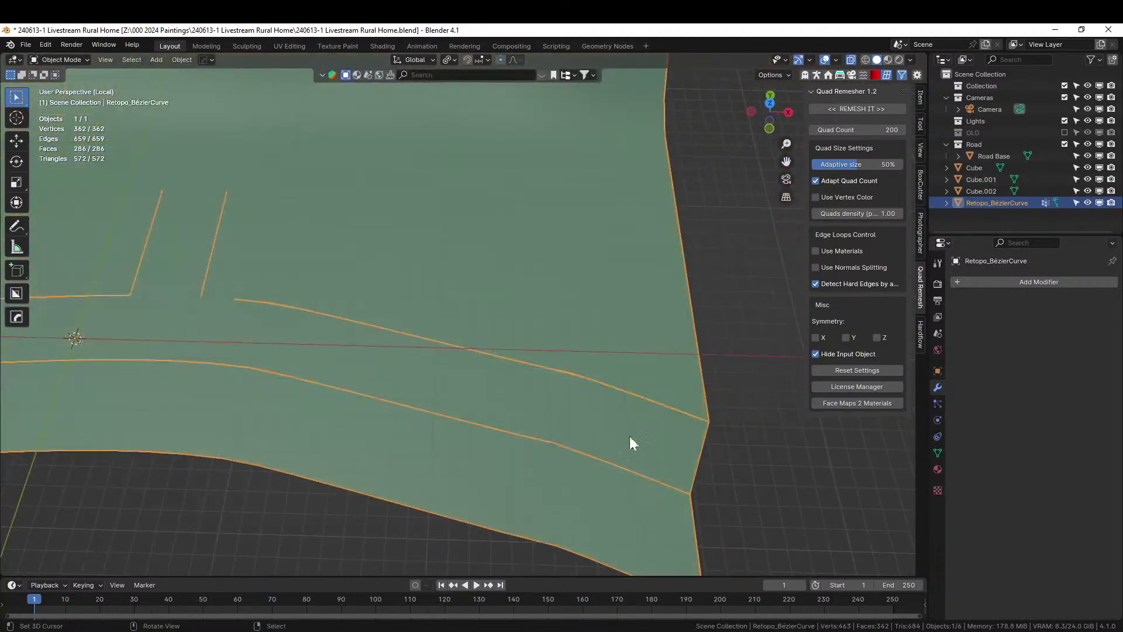
# - Add a Geometry Nodes modifier with the Terrainer_Base node group to the merged ground mesh and enter Edit Mode
pyautogui.click(967, 282)
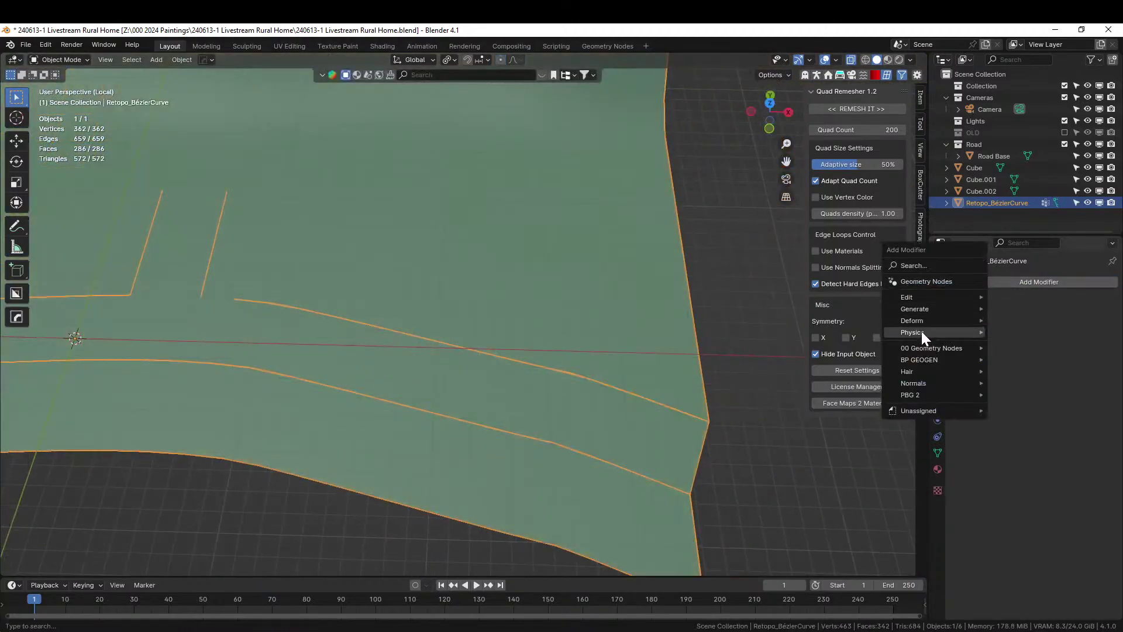
pyautogui.click(931, 281)
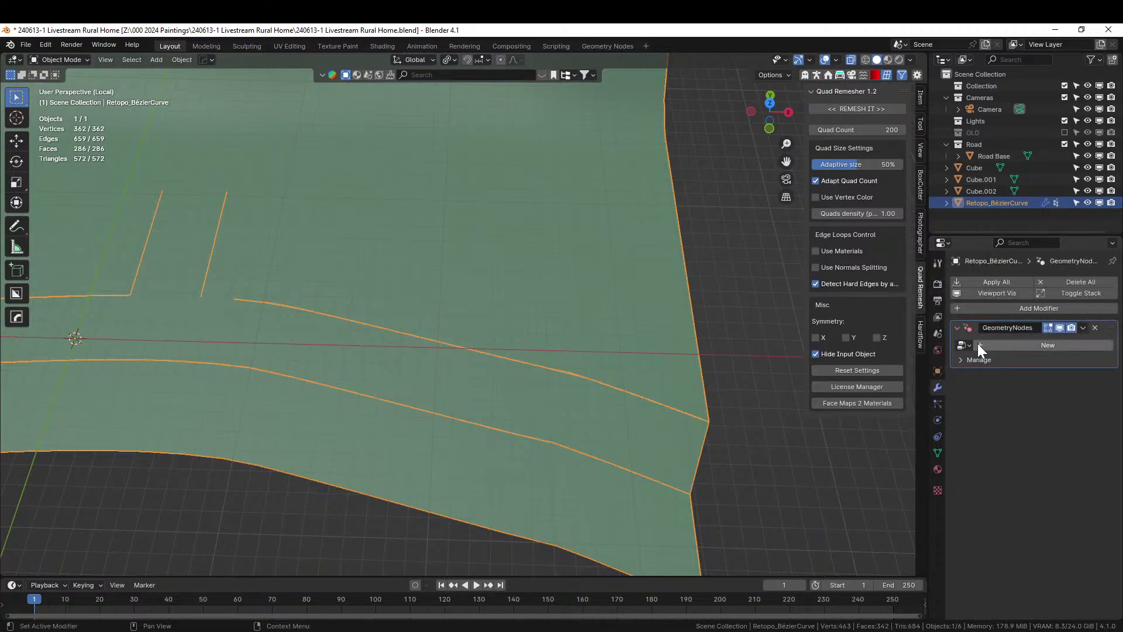
pyautogui.click(965, 345)
pyautogui.click(843, 363)
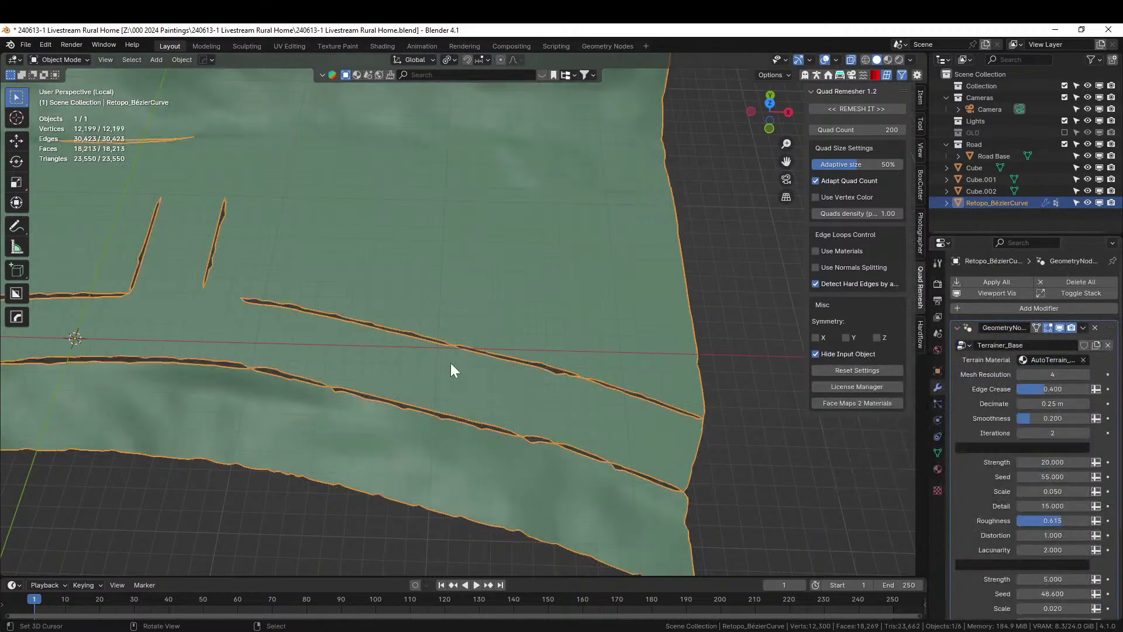
pyautogui.moveTo(451, 363); pyautogui.dragTo(456, 407, button='middle')
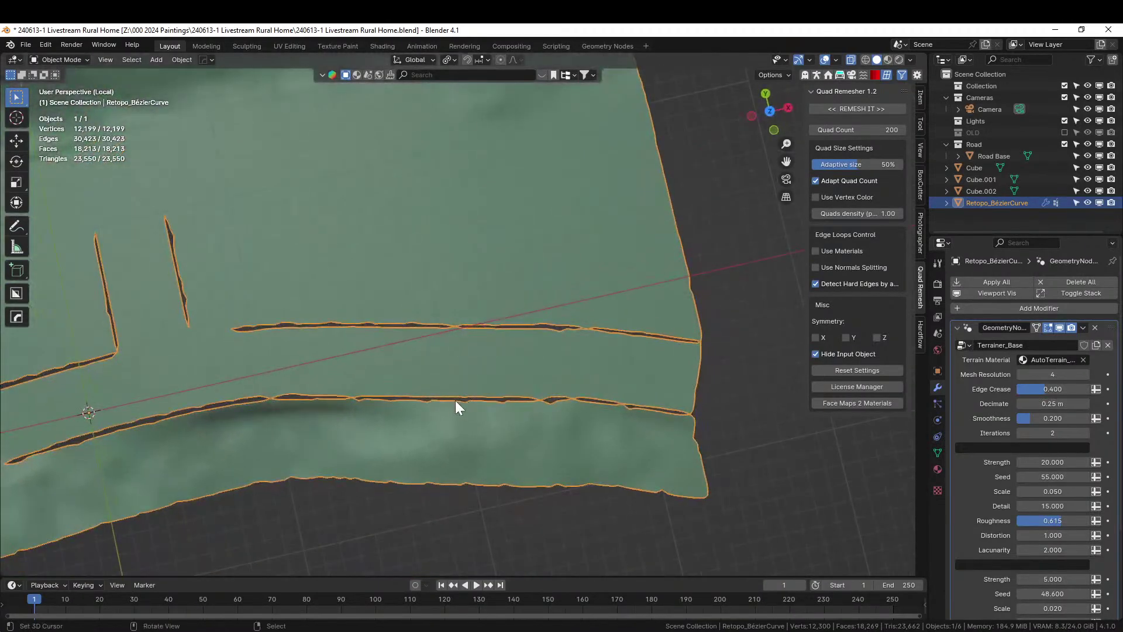
pyautogui.press('Tab')
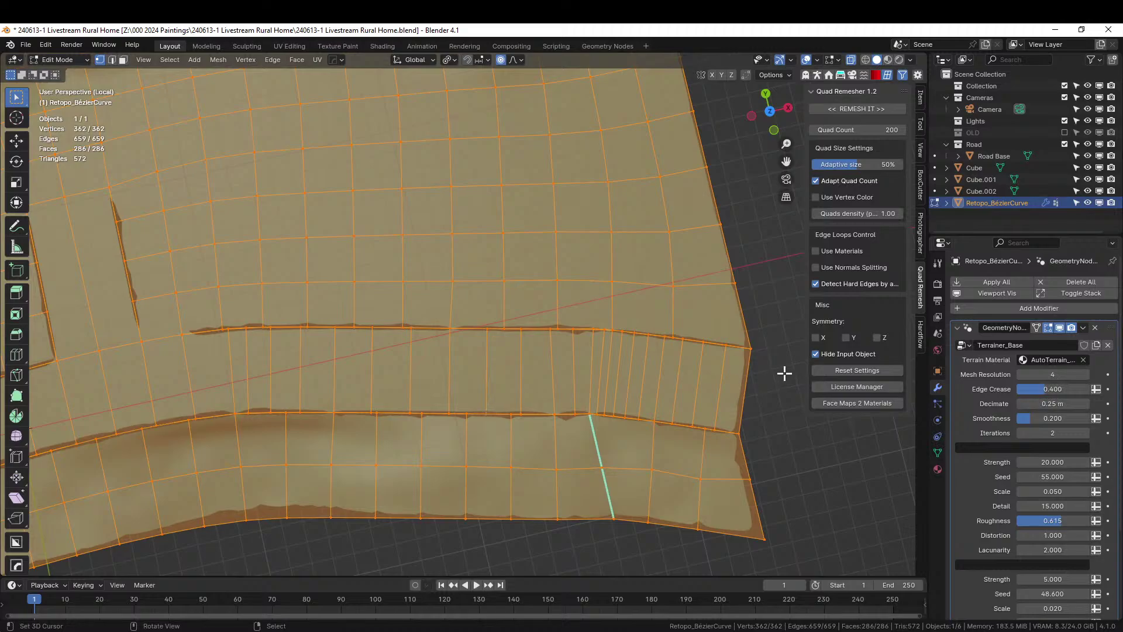
# - Delete the band of faces beside and across the driveway, from the edge loop at the driveway's upper end down to the road
pyautogui.scroll(-3, 397, 427)
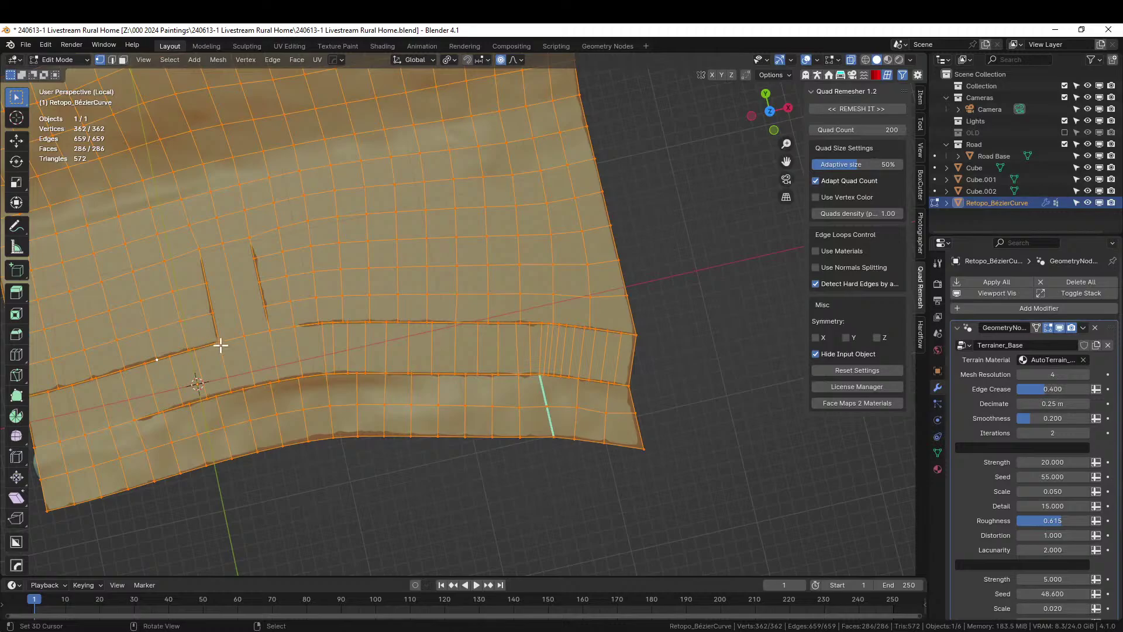
pyautogui.moveTo(220, 343); pyautogui.dragTo(492, 526, button='middle')
pyautogui.press('2')
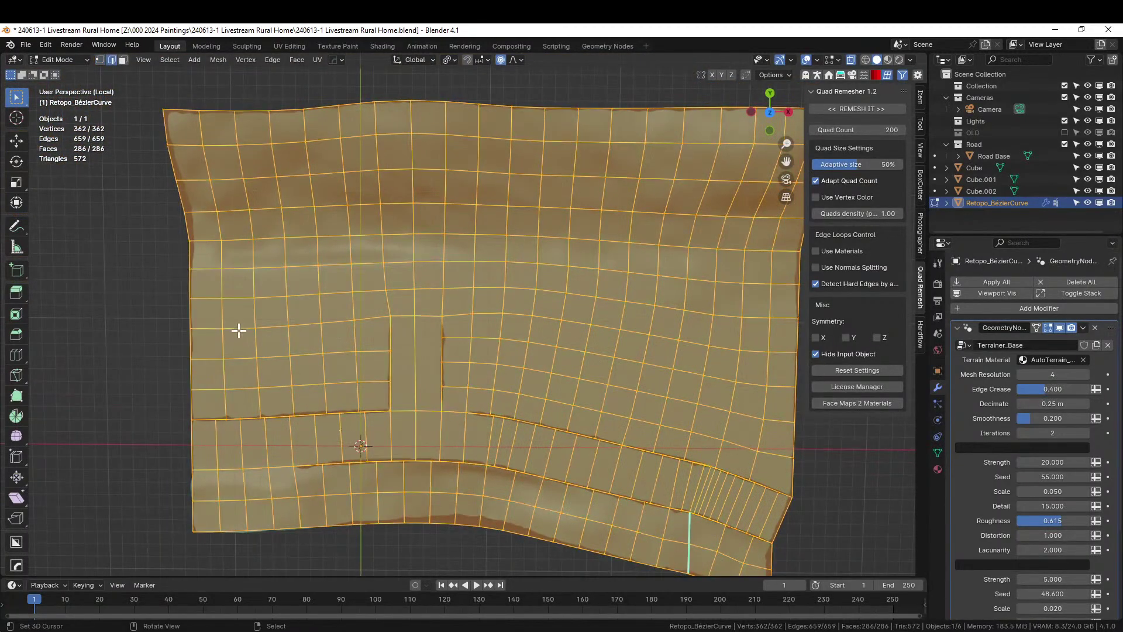
pyautogui.hotkey('alt', 'a')
pyautogui.keyDown('alt'); pyautogui.click(201, 325); pyautogui.keyUp('alt')
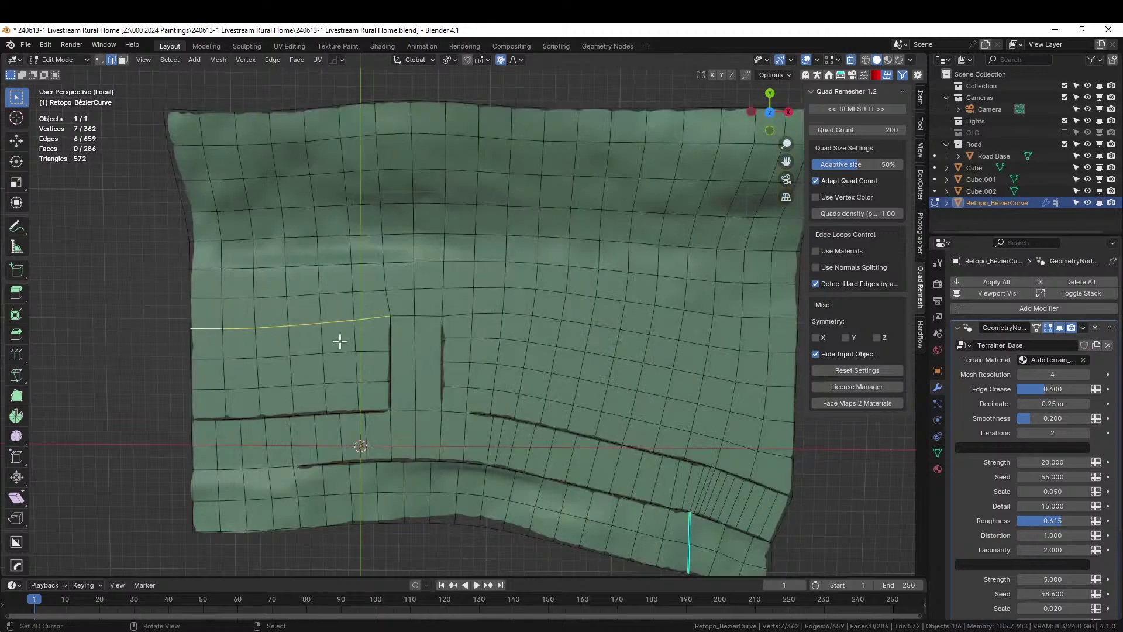
pyautogui.keyDown('alt'); pyautogui.keyDown('shift'); pyautogui.click(415, 319); pyautogui.keyUp('shift'); pyautogui.keyUp('alt')
pyautogui.keyDown('alt'); pyautogui.keyDown('shift'); pyautogui.click(412, 317); pyautogui.keyUp('shift'); pyautogui.keyUp('alt')
pyautogui.keyDown('alt'); pyautogui.keyDown('shift'); pyautogui.click(451, 315); pyautogui.keyUp('shift'); pyautogui.keyUp('alt')
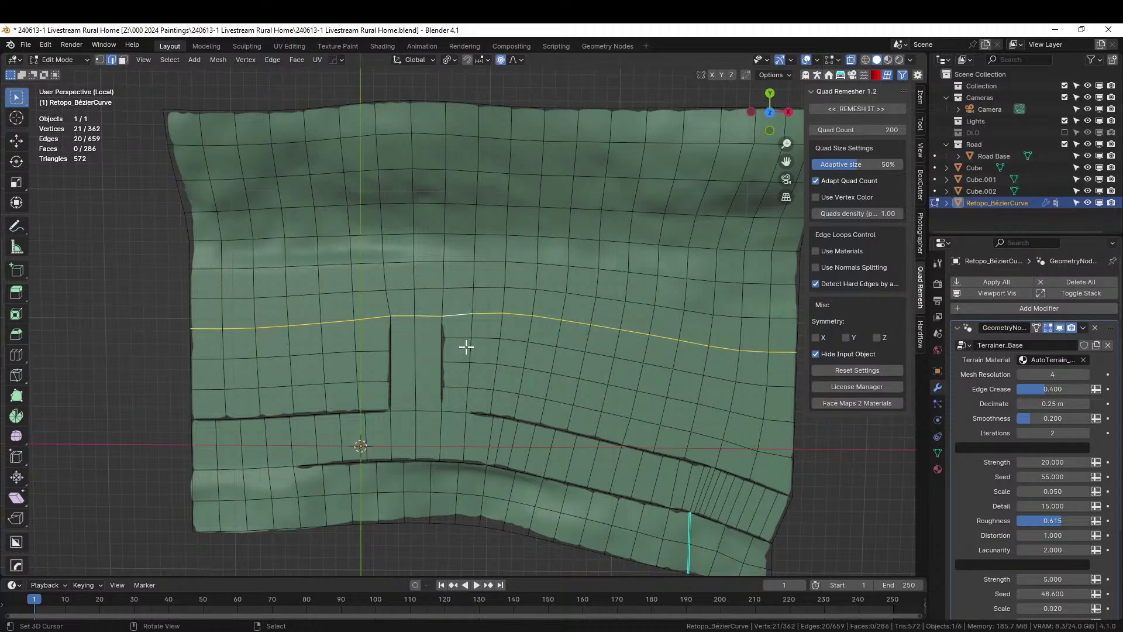
pyautogui.press('c')
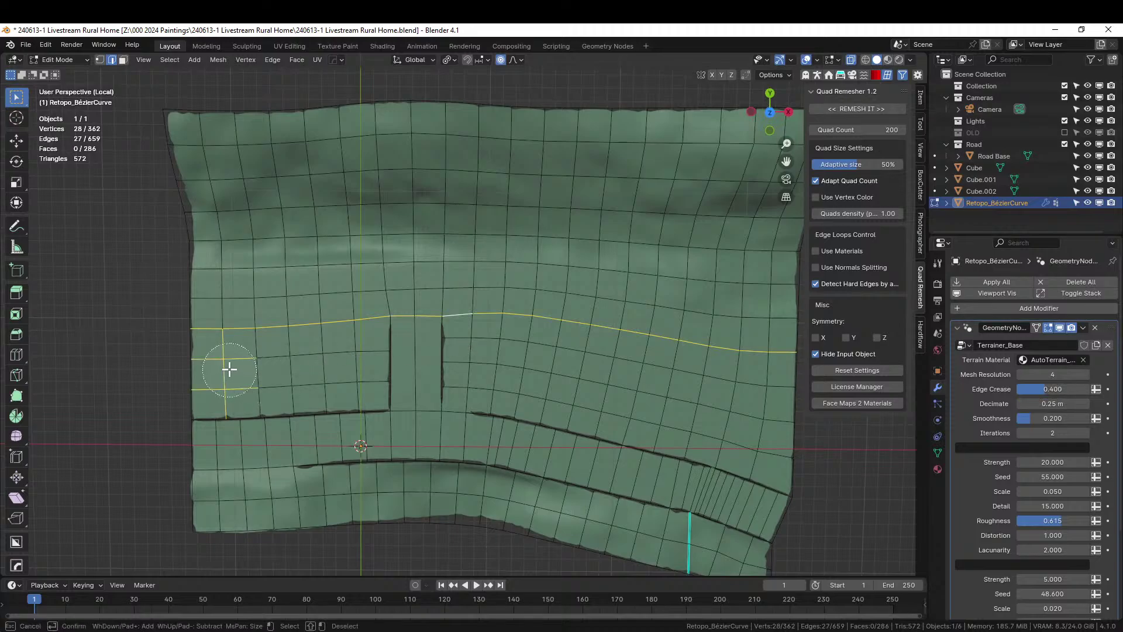
pyautogui.moveTo(228, 369)
pyautogui.mouseDown()
pyautogui.moveTo(467, 353)
pyautogui.moveTo(735, 400)
pyautogui.moveTo(770, 429)
pyautogui.moveTo(785, 396)
pyautogui.moveTo(451, 404)
pyautogui.moveTo(193, 391)
pyautogui.mouseUp()
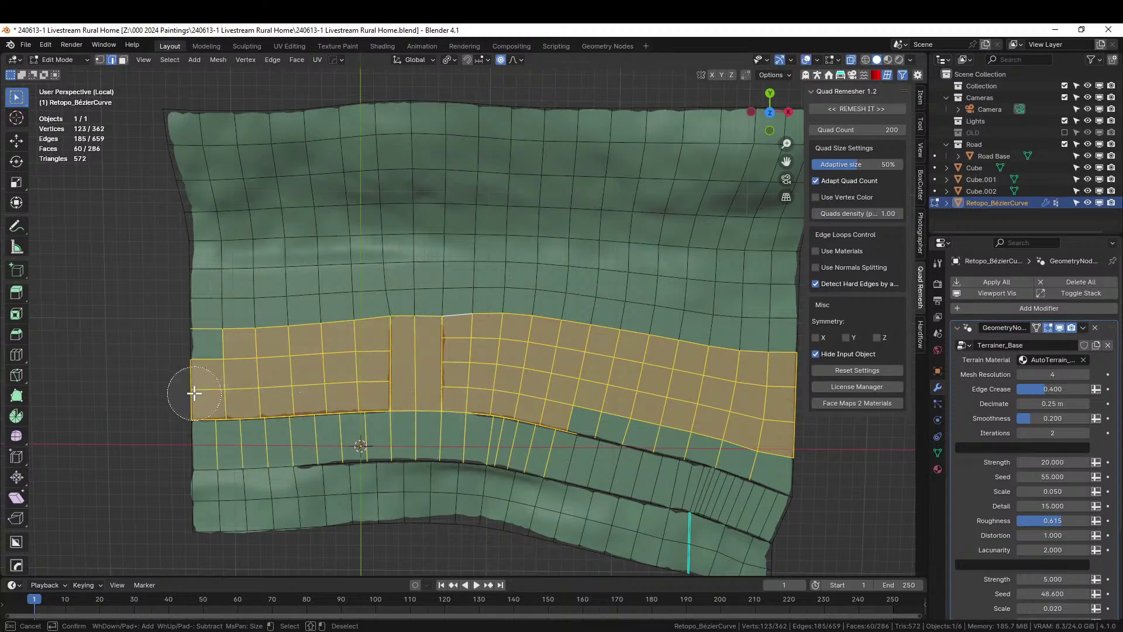
pyautogui.rightClick(193, 391)
pyautogui.press('x')
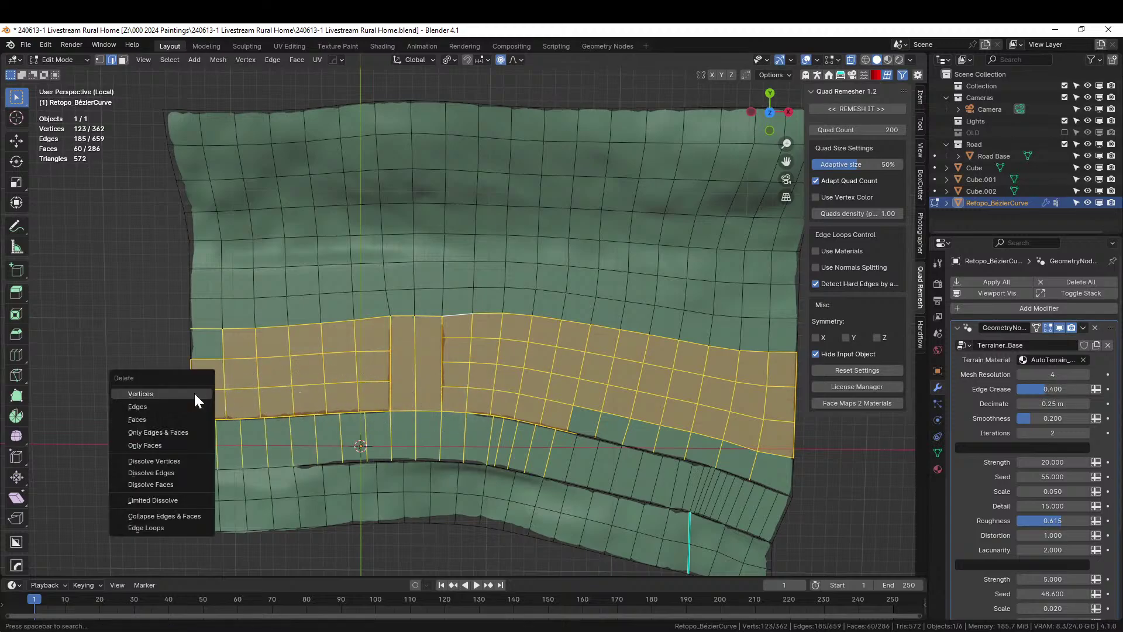
pyautogui.click(150, 420)
# - Delete the leftover corner face below the hillside section and all road-side faces not connected to the hillside
pyautogui.press('3')
pyautogui.click(210, 342)
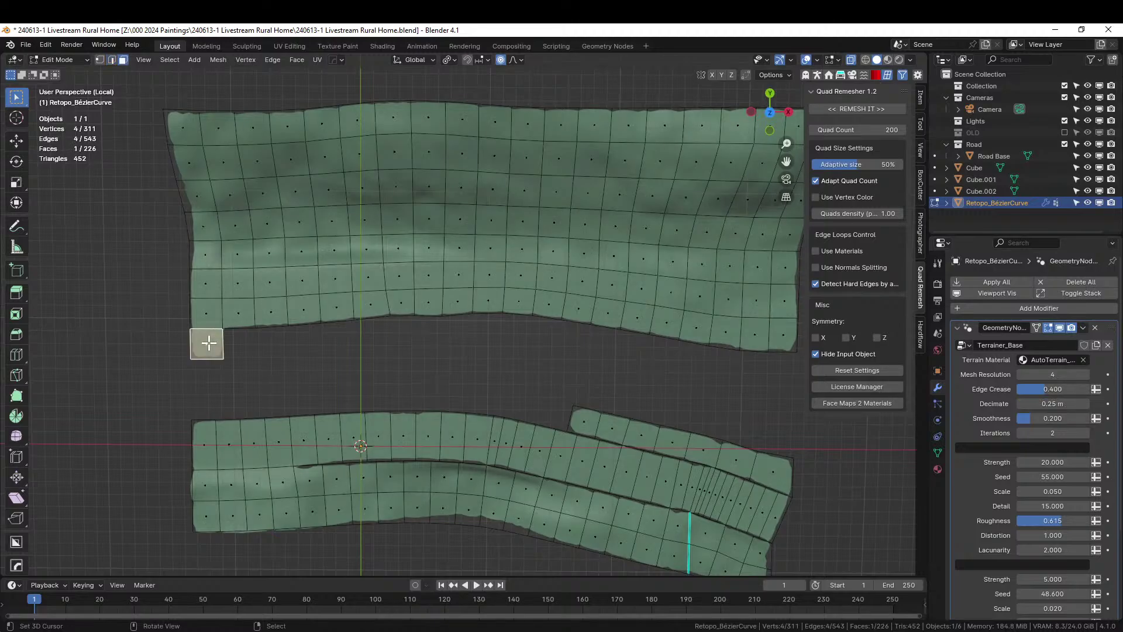
pyautogui.press('x')
pyautogui.click(177, 342)
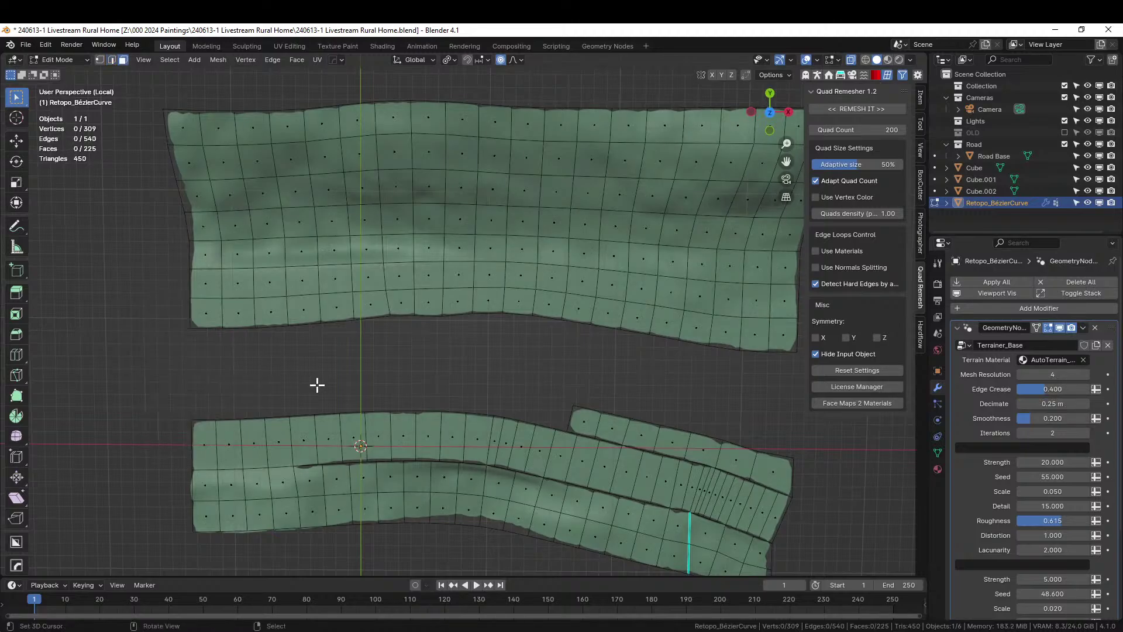
pyautogui.press('l')
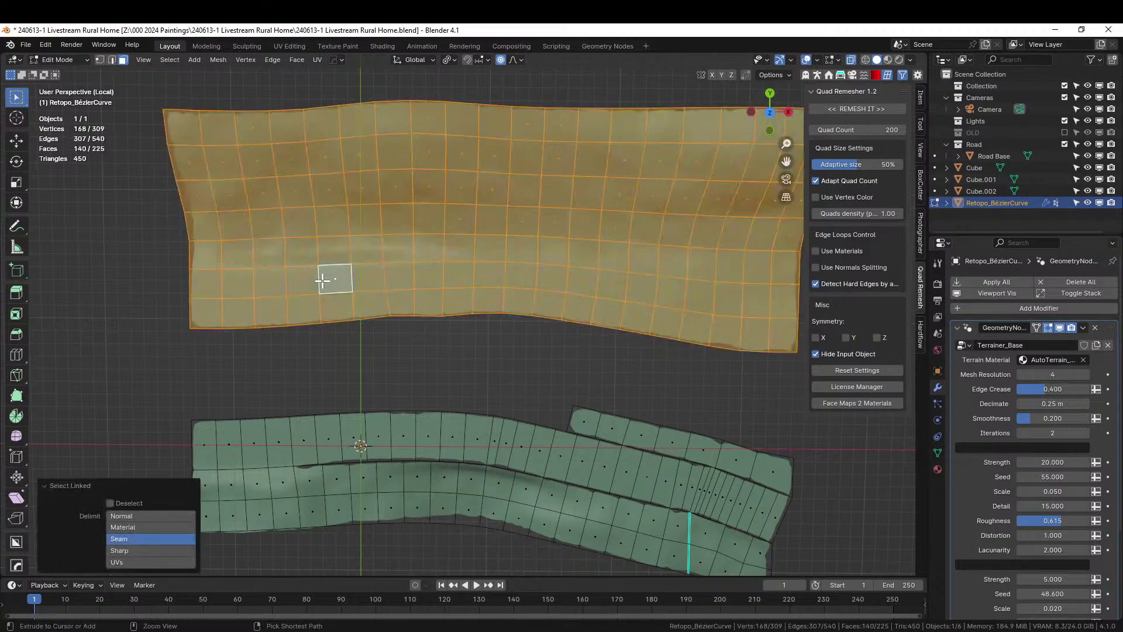
pyautogui.hotkey('ctrl', 'i')
pyautogui.press('x')
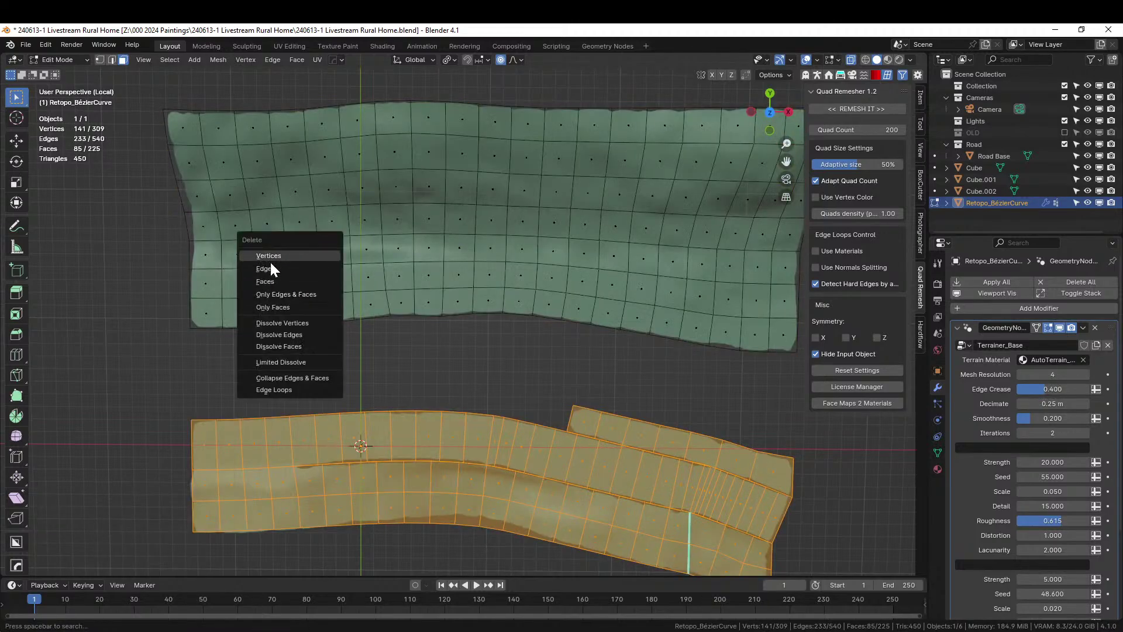
pyautogui.click(275, 281)
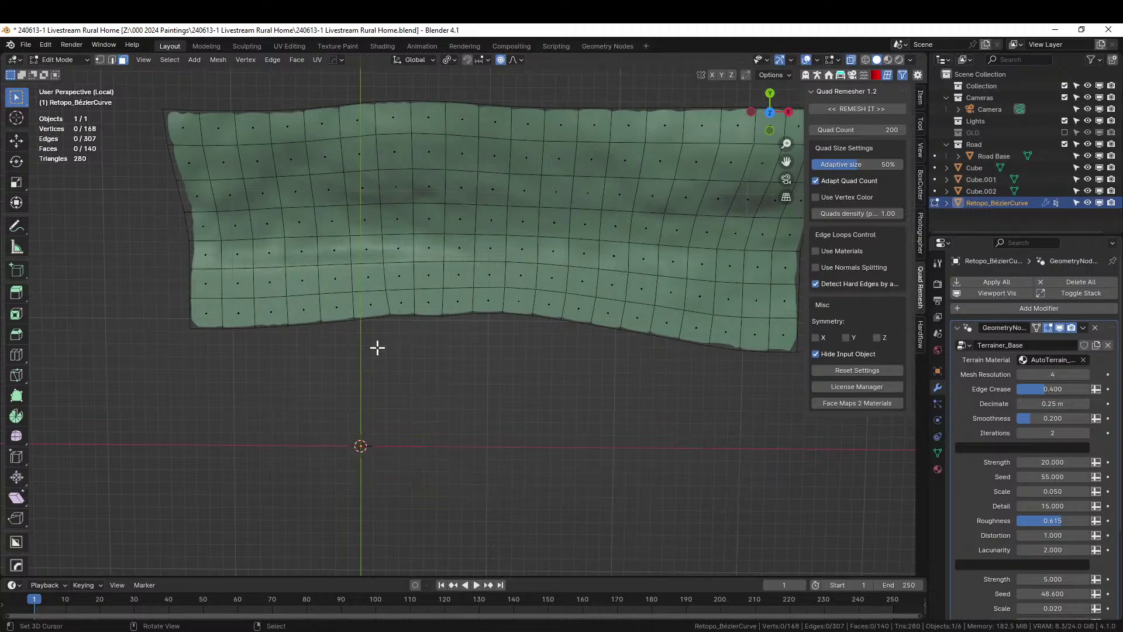
# - Select the hillside section's road-side boundary edges and try to extrude them with an edge slide in top view
pyautogui.click(204, 325)
pyautogui.press('2')
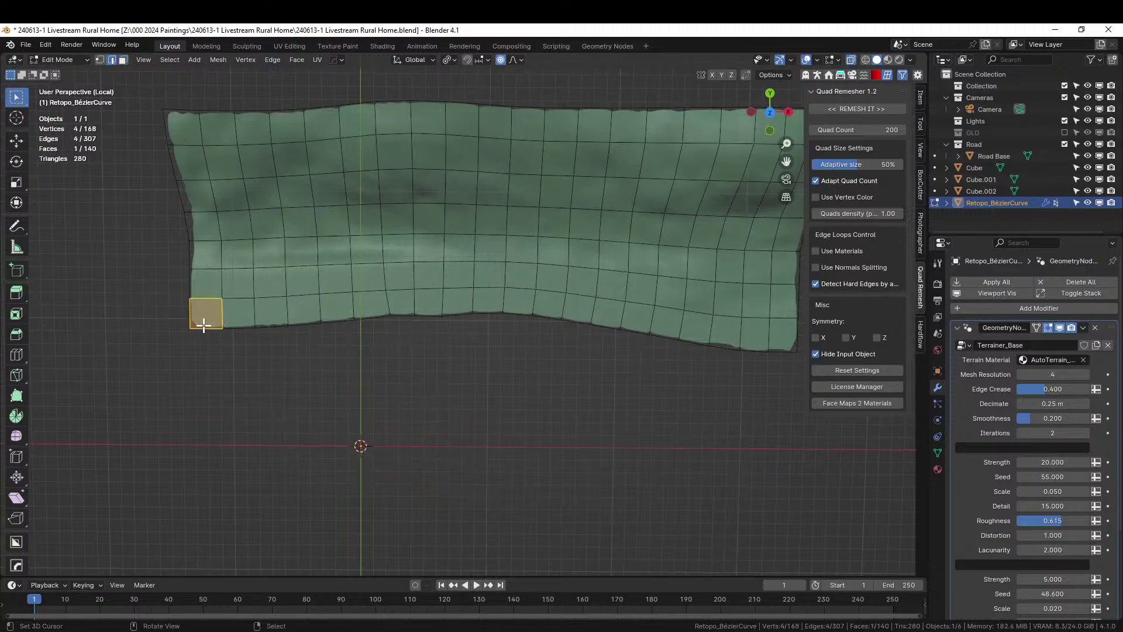
pyautogui.click(203, 328)
pyautogui.keyDown('ctrl'); pyautogui.click(786, 349); pyautogui.keyUp('ctrl')
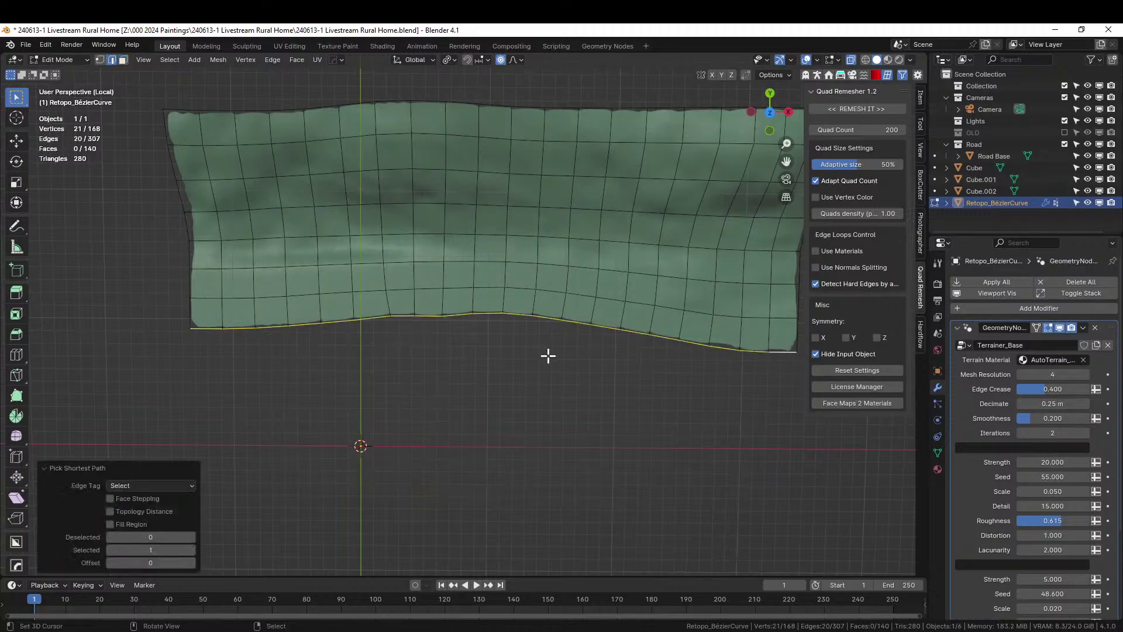
pyautogui.press('KP_7')
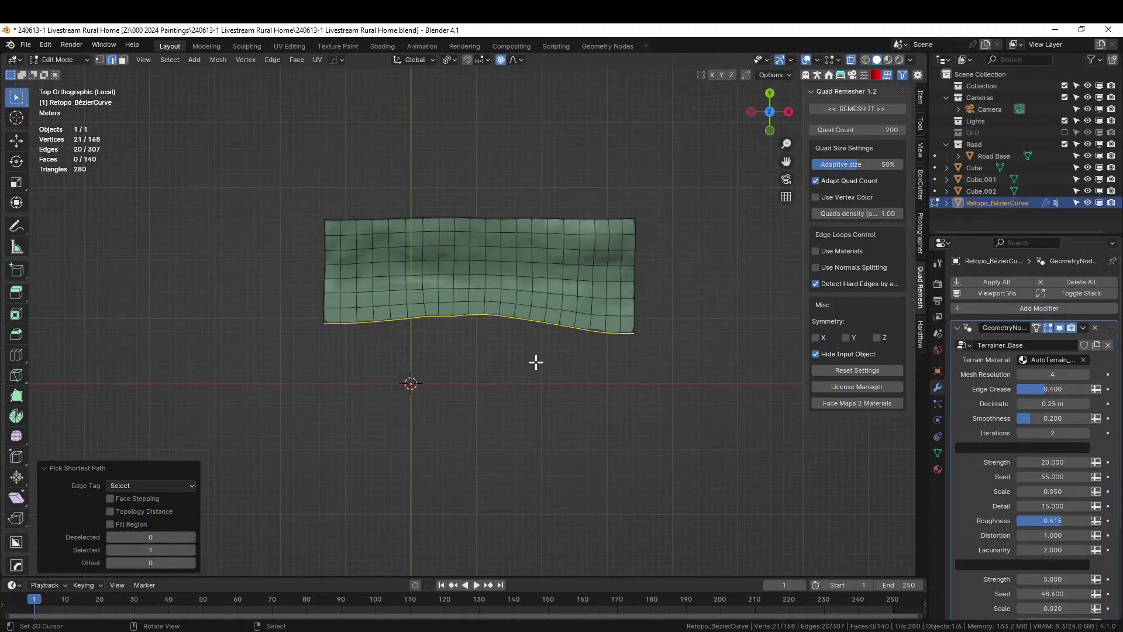
pyautogui.press('e')
pyautogui.press('g')
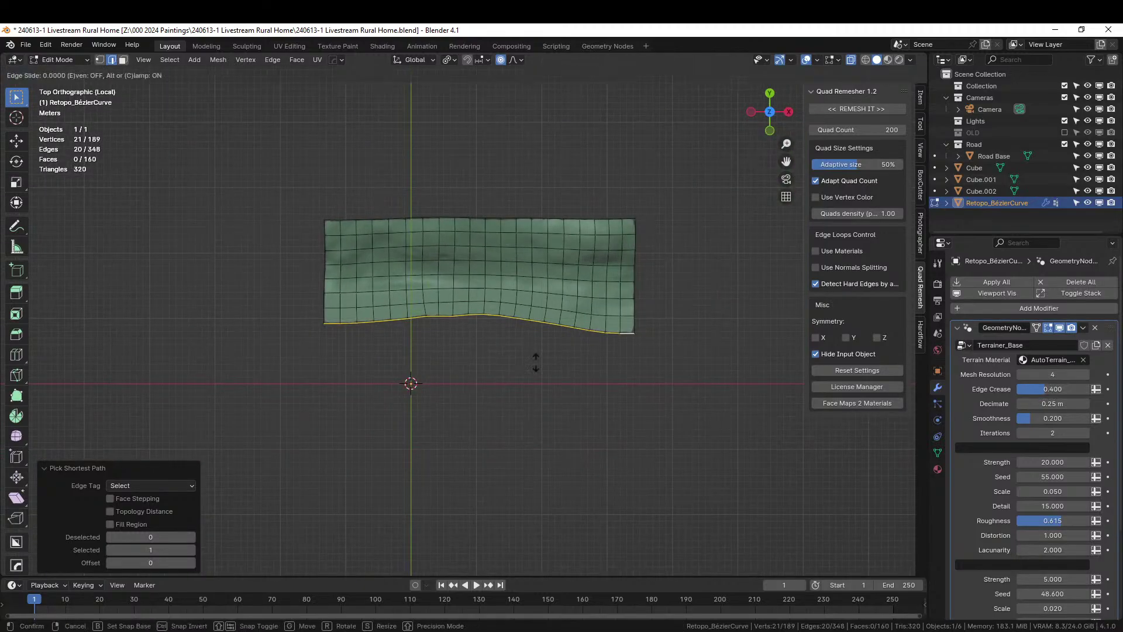
pyautogui.write('-25')
pyautogui.press('Return')
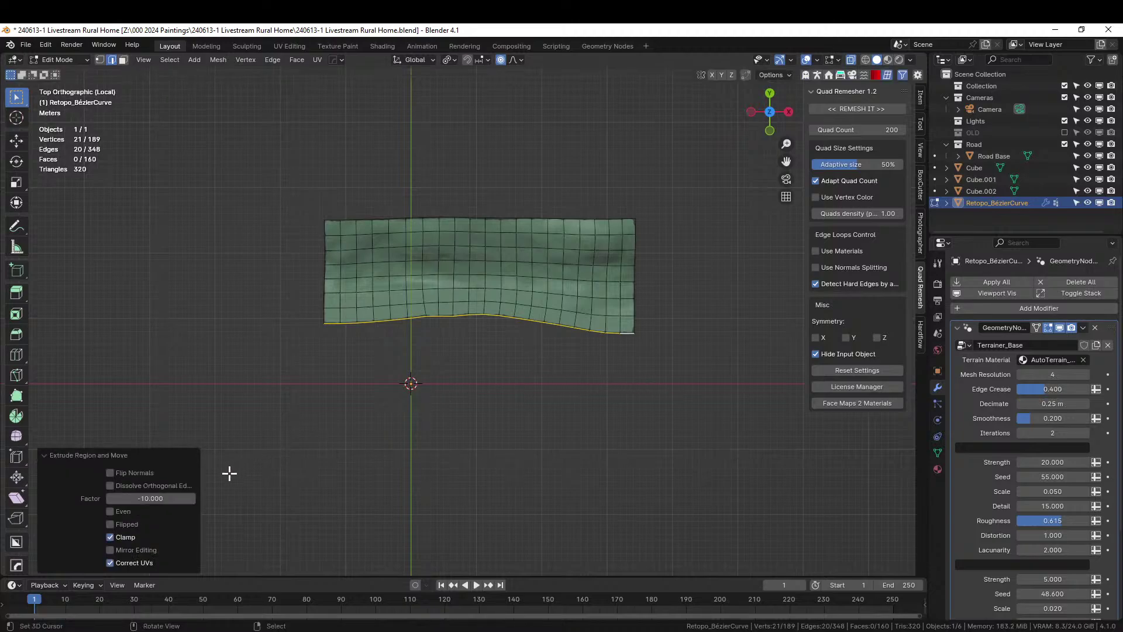
# - Extrude the boundary edges about 17.2 m along negative Y and straighten them by scaling Y to 0
pyautogui.press('e')
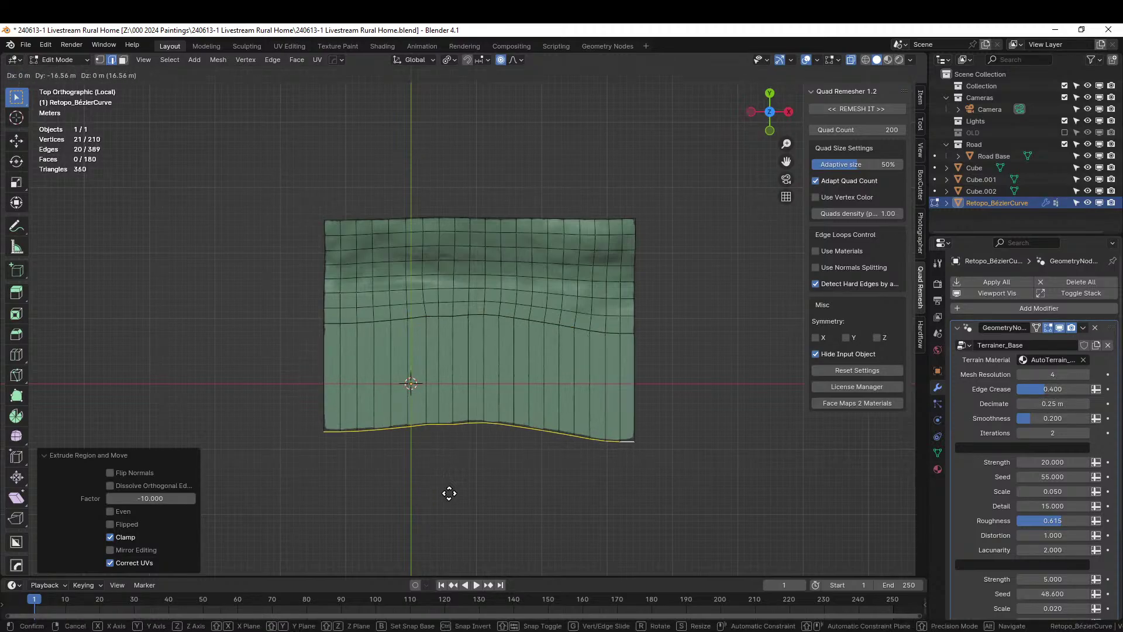
pyautogui.click(449, 494)
pyautogui.press('s')
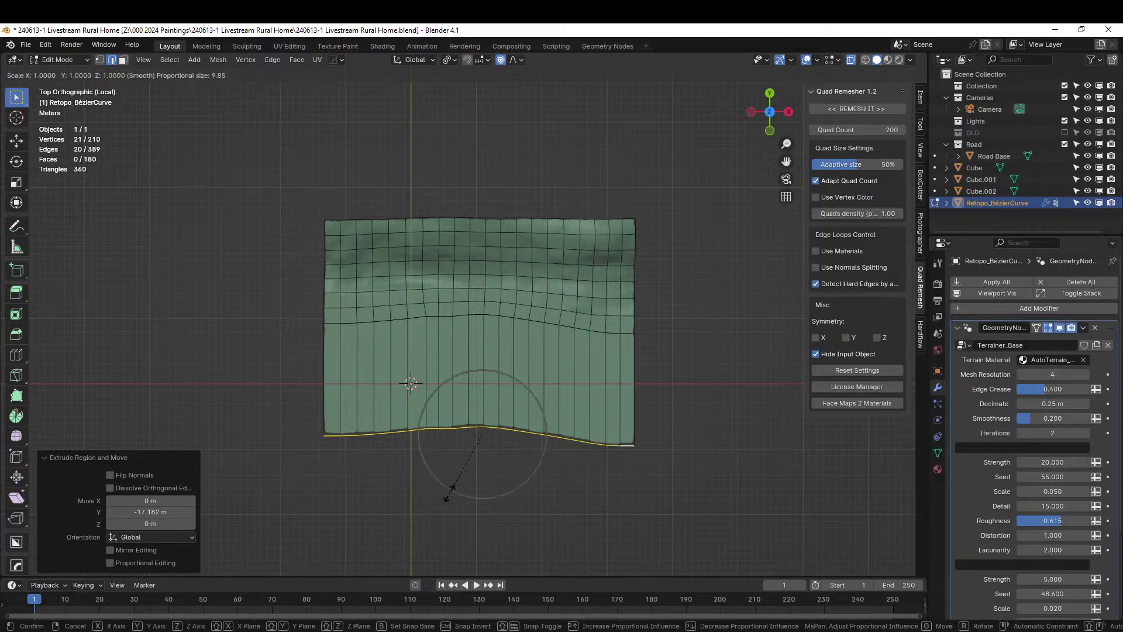
pyautogui.press('y')
pyautogui.press('0')
pyautogui.press('Return')
pyautogui.press('Tab')
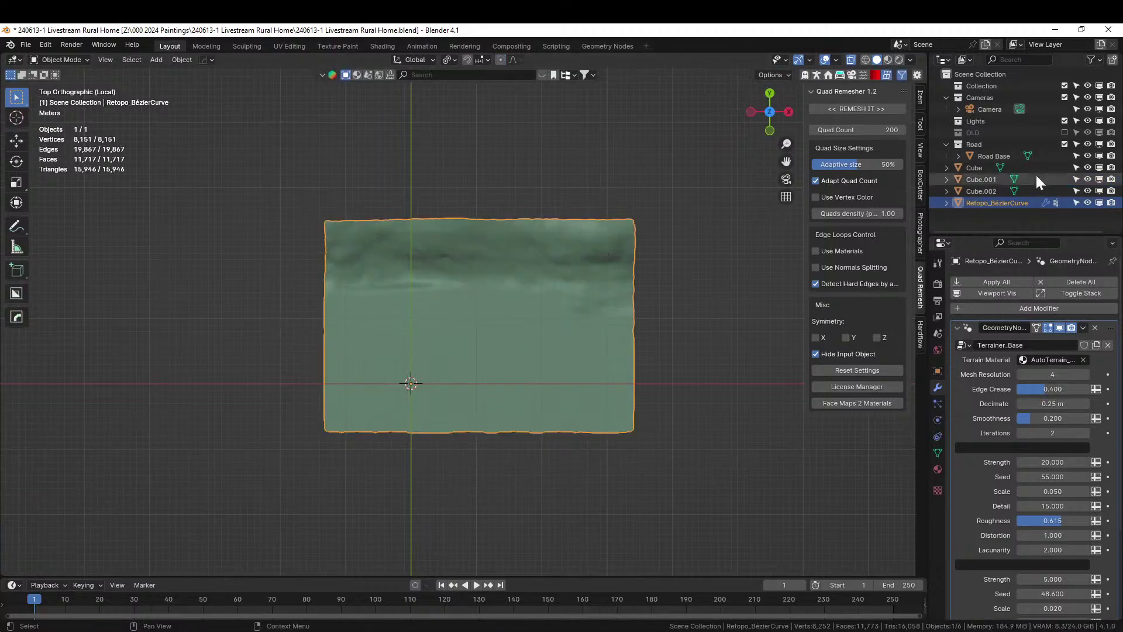
pyautogui.press('KP_Divide')
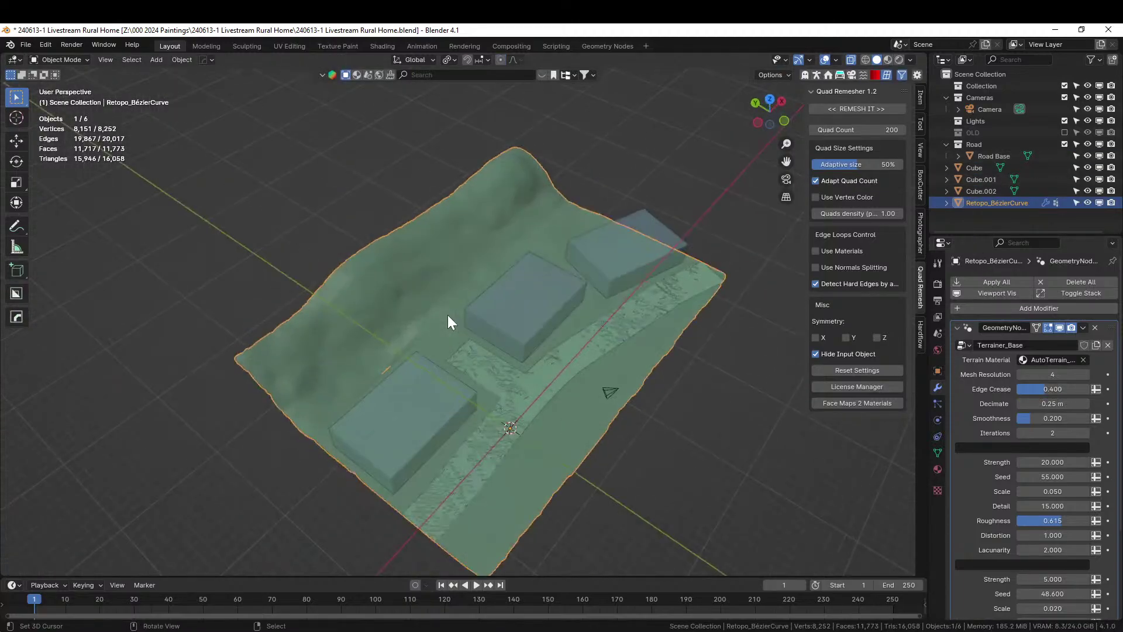
pyautogui.moveTo(448, 315); pyautogui.dragTo(401, 286, button='middle')
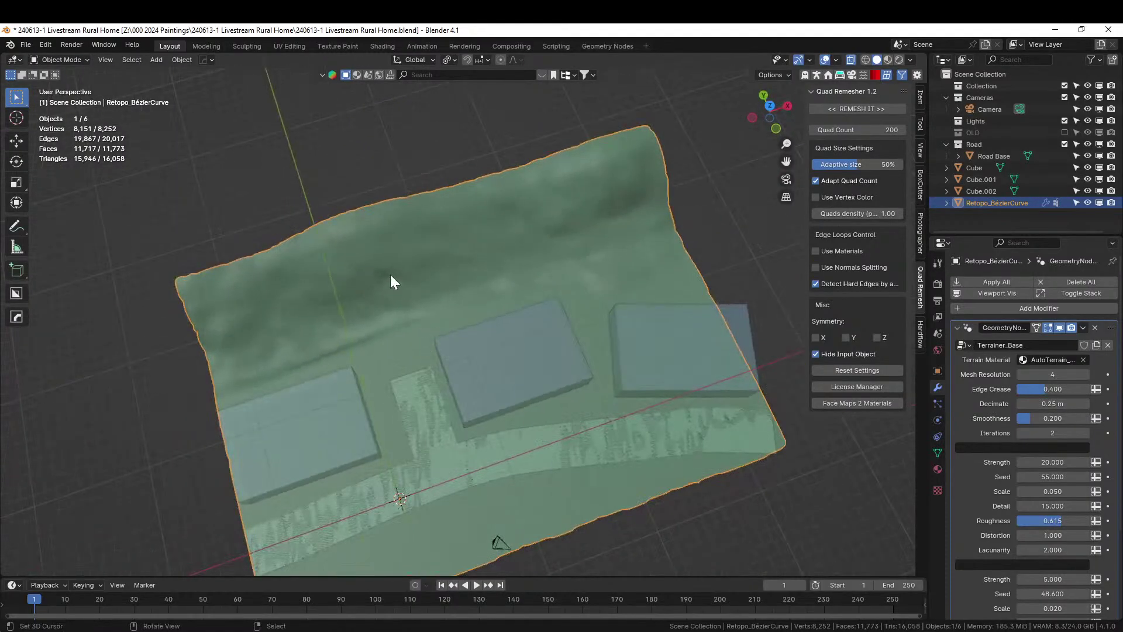
# - Isolate the ground mesh in Edit Mode and add seven evenly spaced loop cuts across the extruded section
pyautogui.press('KP_Divide')
pyautogui.press('Tab')
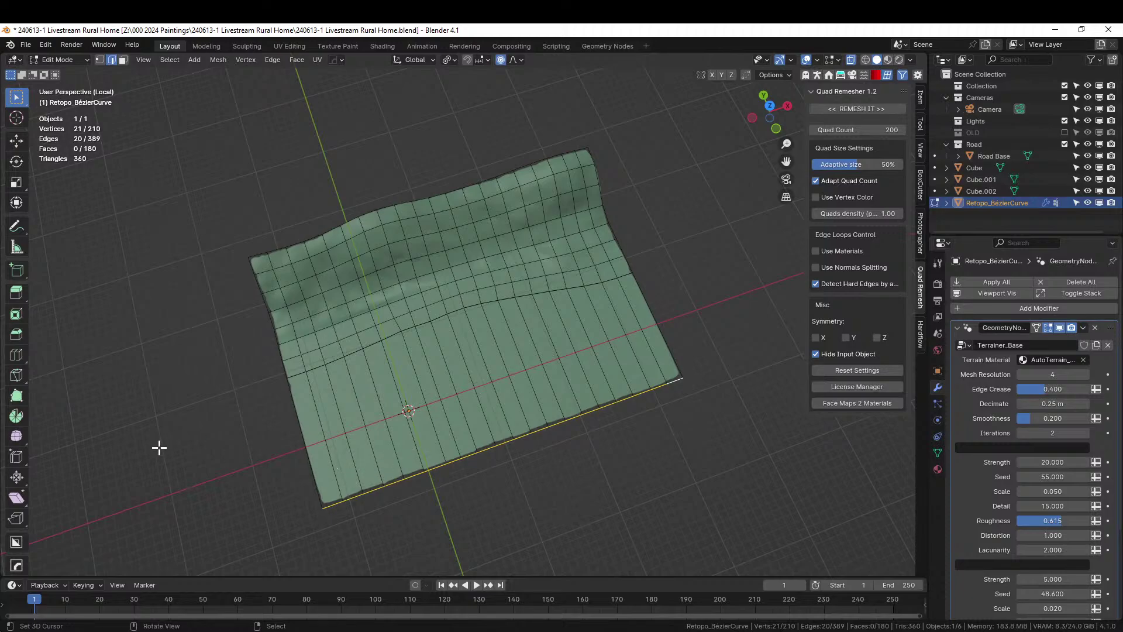
pyautogui.click(324, 432)
pyautogui.hotkey('ctrl', 'r')
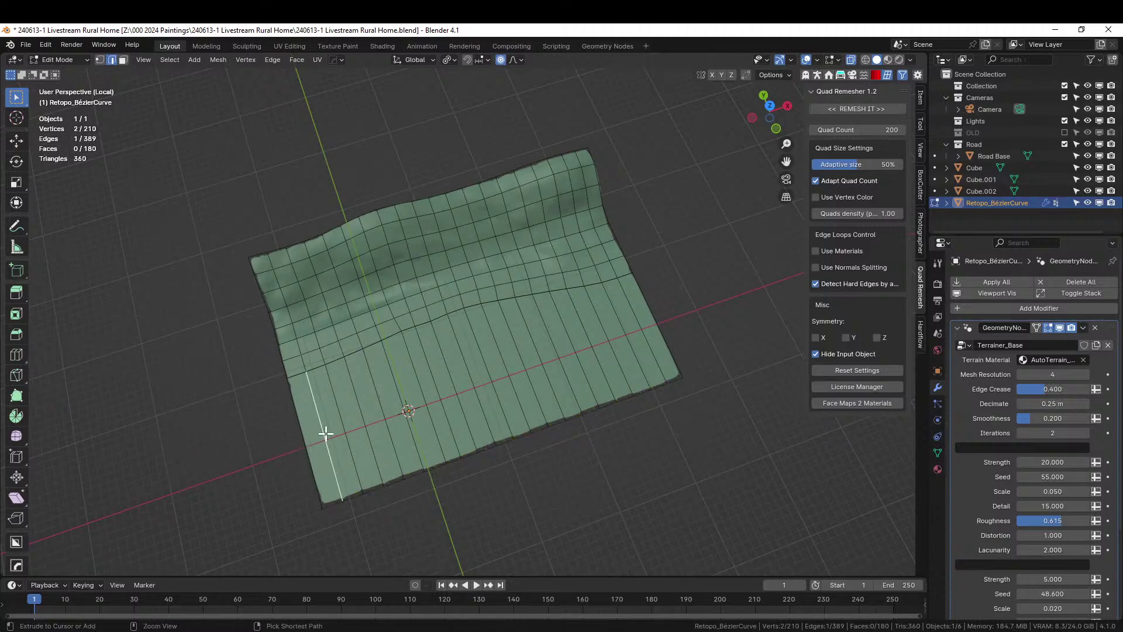
pyautogui.scroll(4, 326, 433)
pyautogui.scroll(1, 326, 432)
pyautogui.scroll(1, 326, 433)
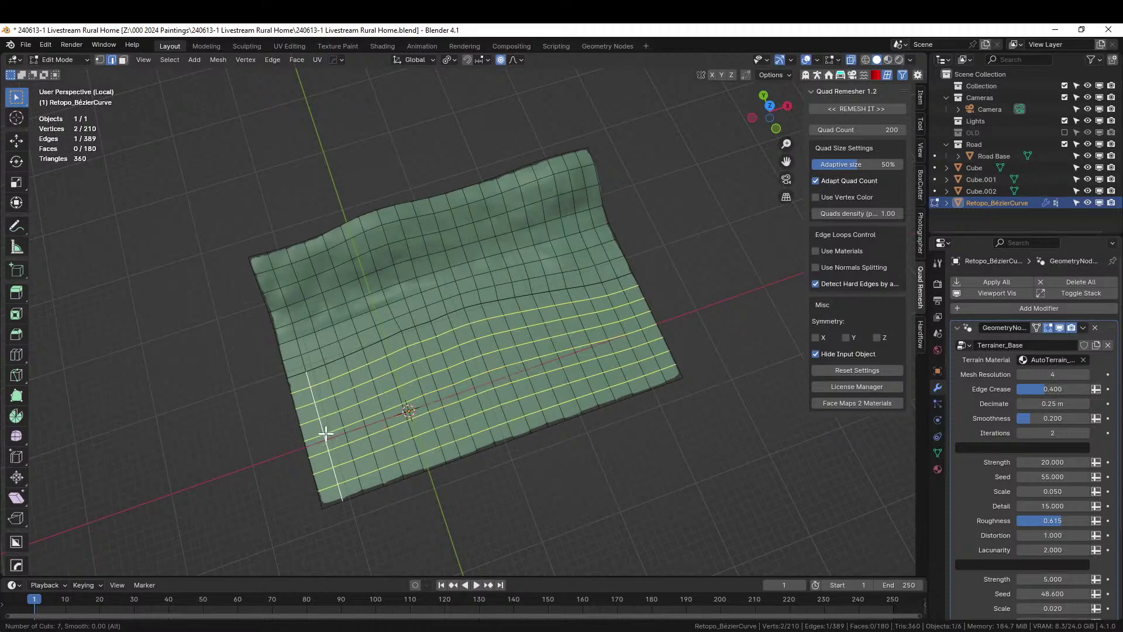
pyautogui.click(326, 433)
pyautogui.click(657, 527)
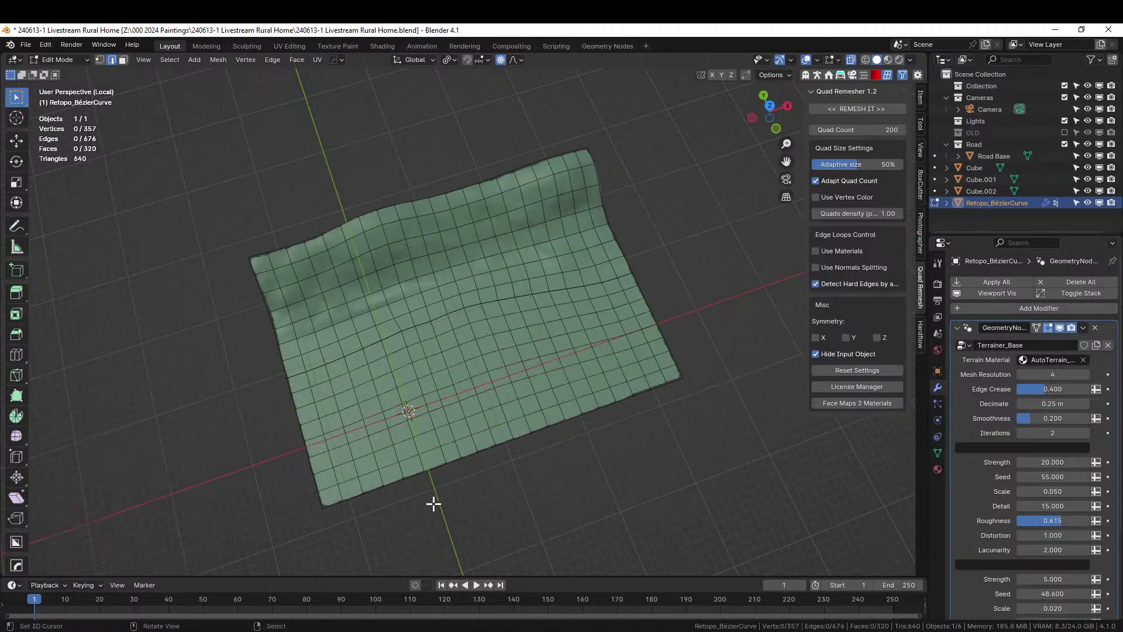
# - Select the outermost row of faces along the ground mesh's straight front edge and remove it from the Detail vertex group
pyautogui.click(328, 485)
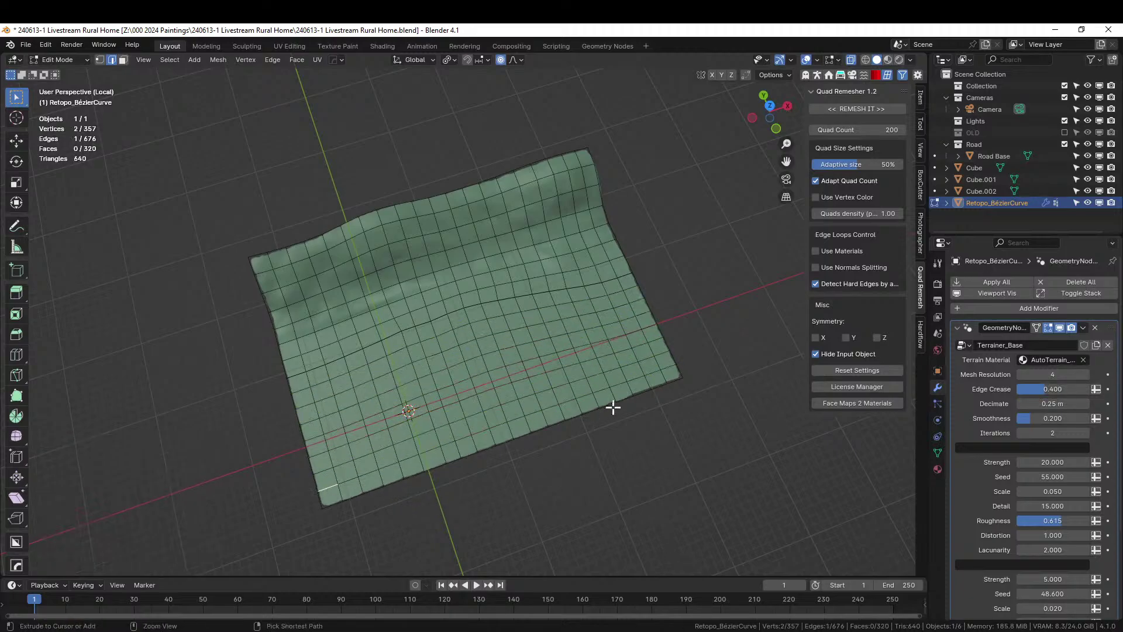
pyautogui.keyDown('ctrl'); pyautogui.click(673, 367); pyautogui.keyUp('ctrl')
pyautogui.press('3')
pyautogui.keyDown('alt'); pyautogui.click(337, 490); pyautogui.keyUp('alt')
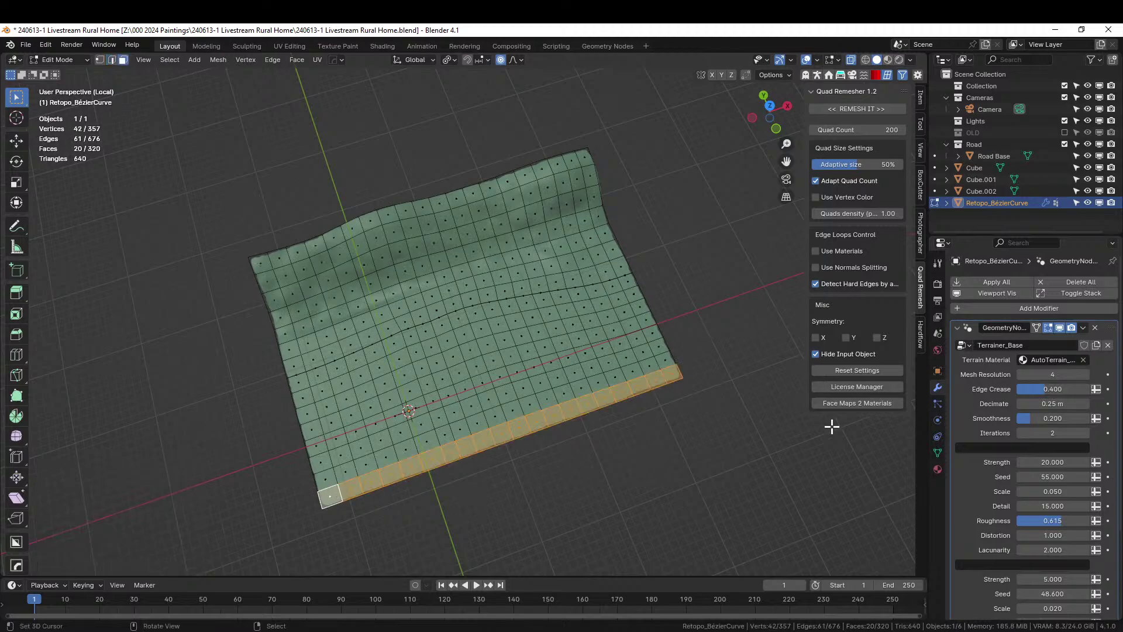
pyautogui.click(937, 470)
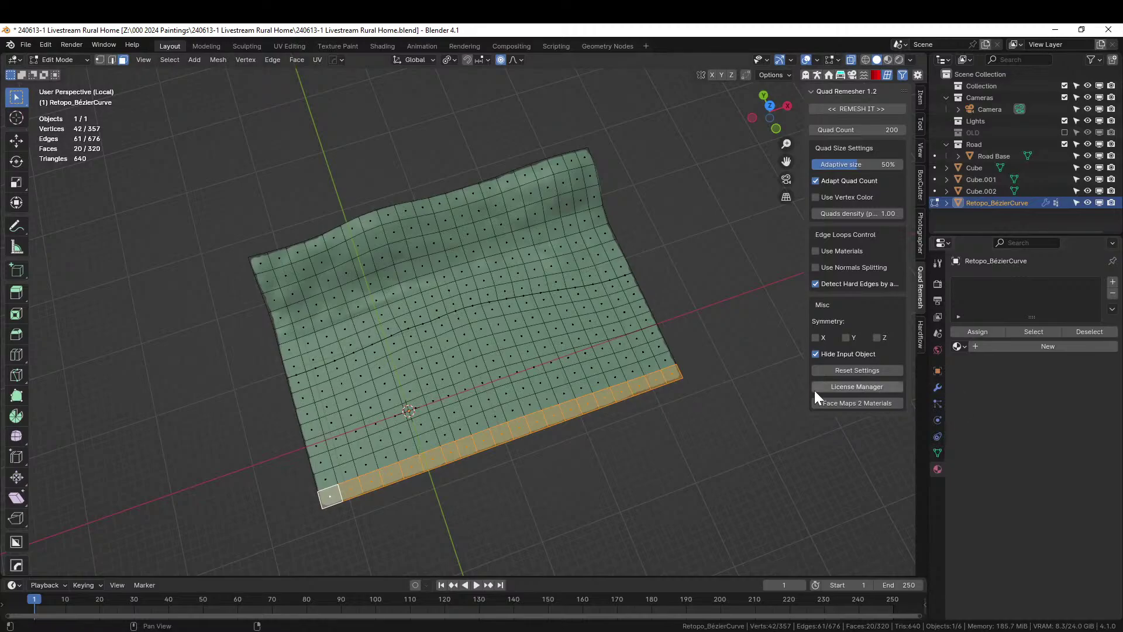
pyautogui.moveTo(653, 426); pyautogui.dragTo(623, 401, button='middle')
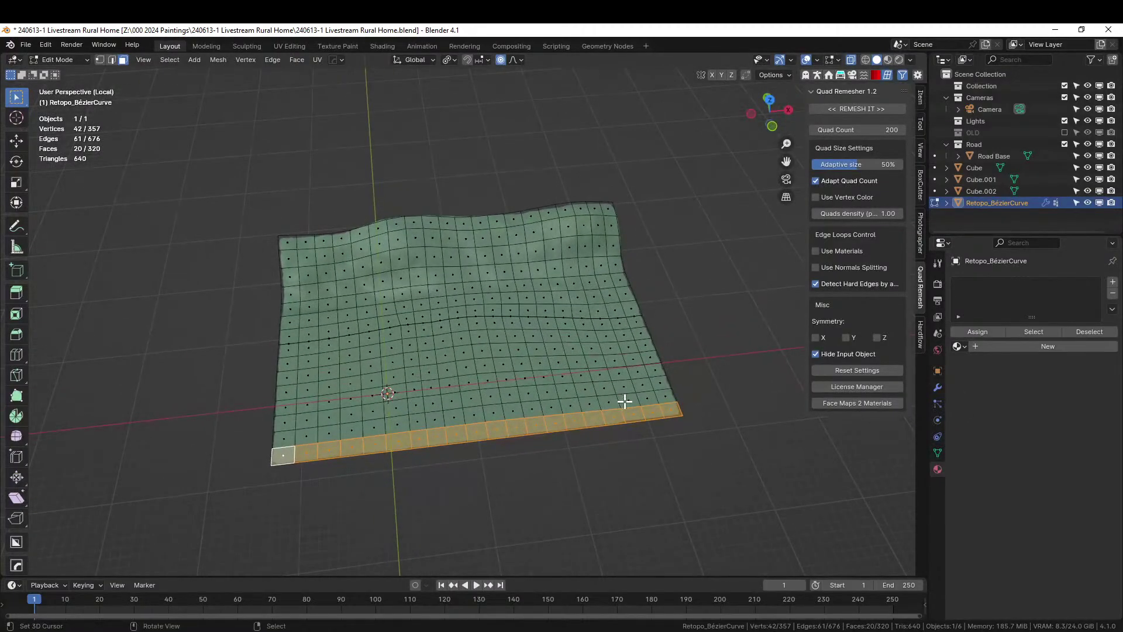
pyautogui.click(938, 452)
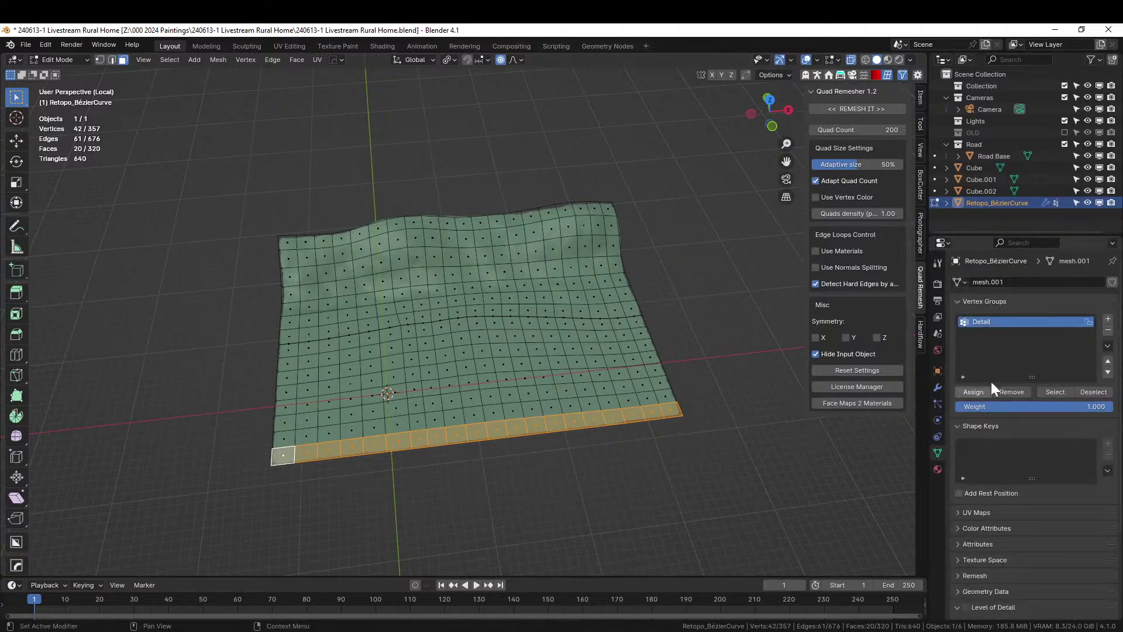
pyautogui.click(1014, 392)
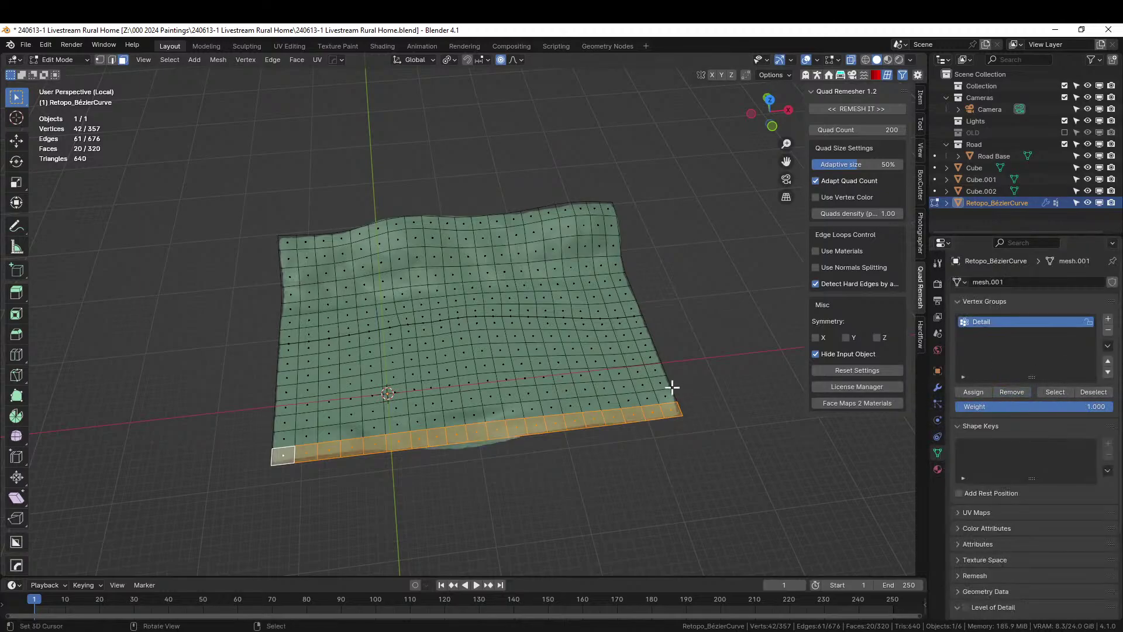
# - Leave Edit Mode and local view to examine the terrain together with the road and house blocks
pyautogui.press('Tab')
pyautogui.moveTo(593, 401); pyautogui.dragTo(653, 374, button='middle')
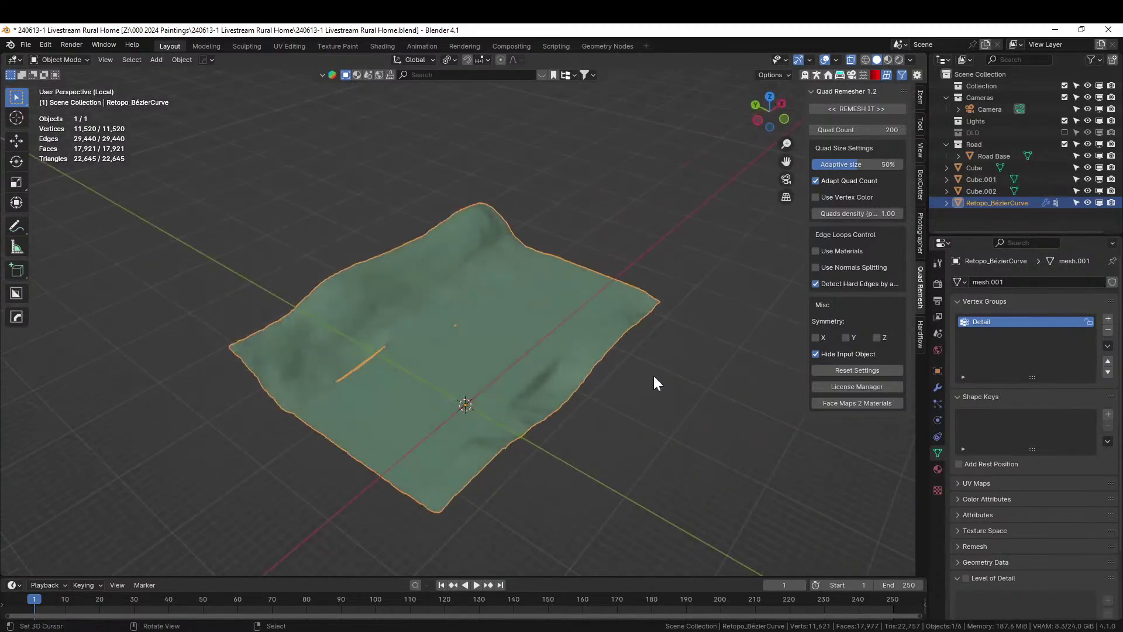
pyautogui.scroll(5, 653, 374)
pyautogui.press('KP_Divide')
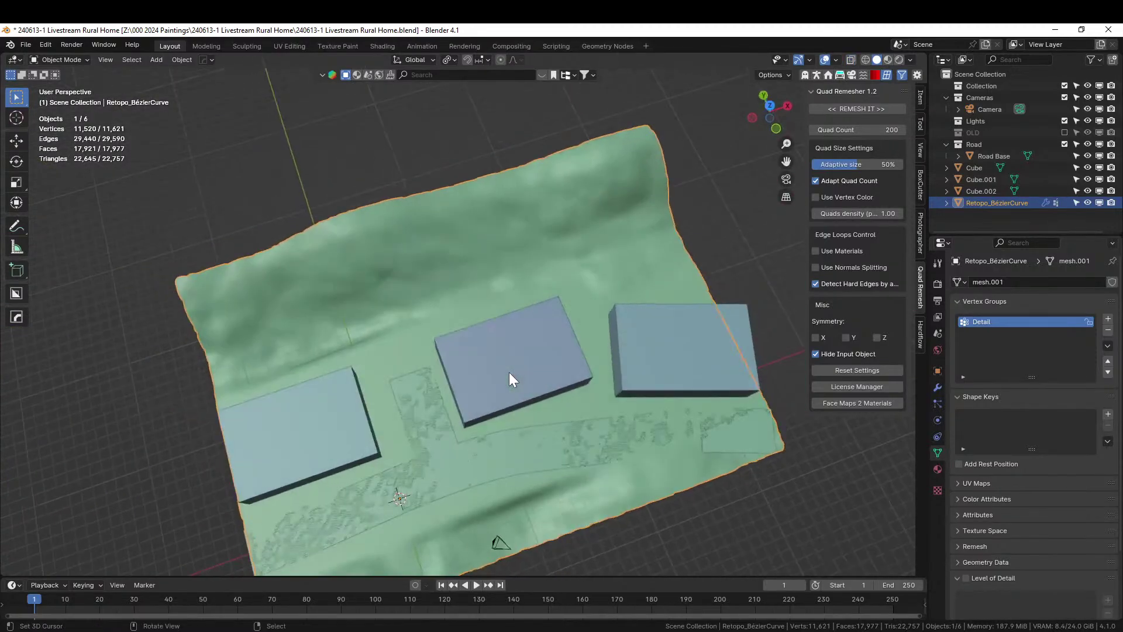
pyautogui.moveTo(514, 376); pyautogui.dragTo(462, 497, button='middle')
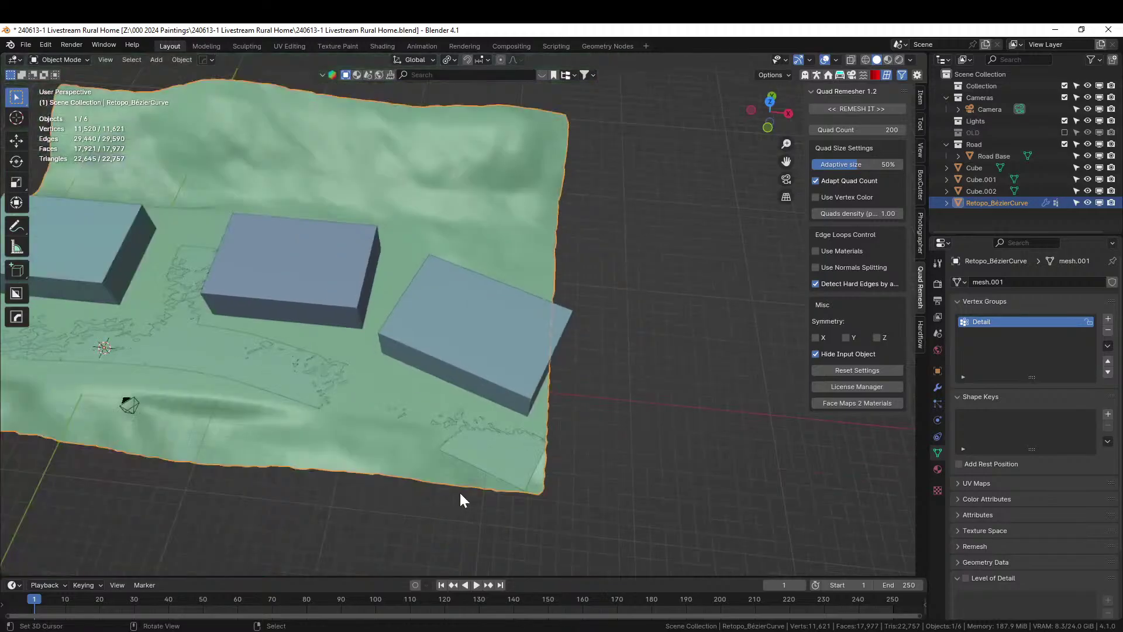
# - Select the block of faces at the ground mesh's front corner beneath the road's end and assign it to the Detail vertex group
pyautogui.press('Tab')
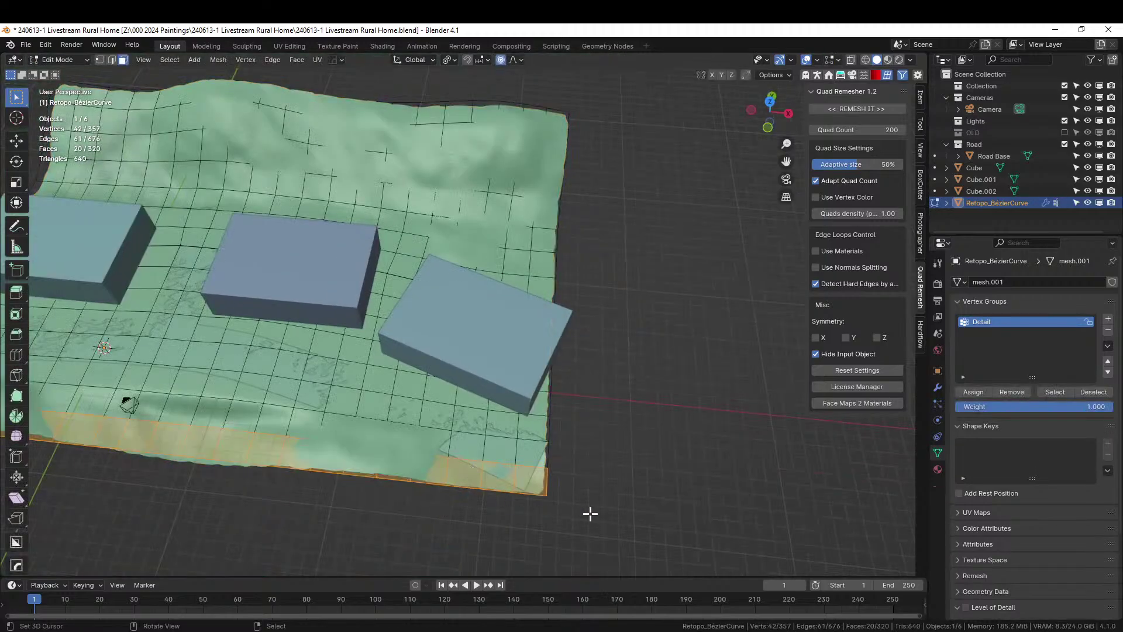
pyautogui.click(609, 516)
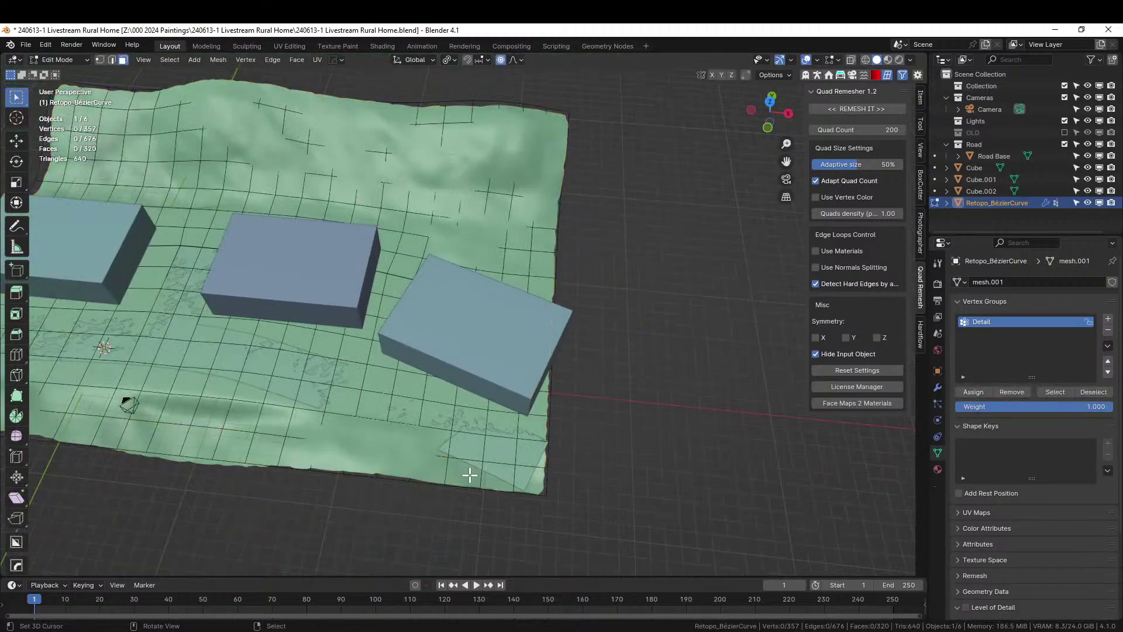
pyautogui.press('c')
pyautogui.moveTo(469, 469)
pyautogui.mouseDown()
pyautogui.moveTo(446, 468)
pyautogui.moveTo(544, 468)
pyautogui.mouseUp()
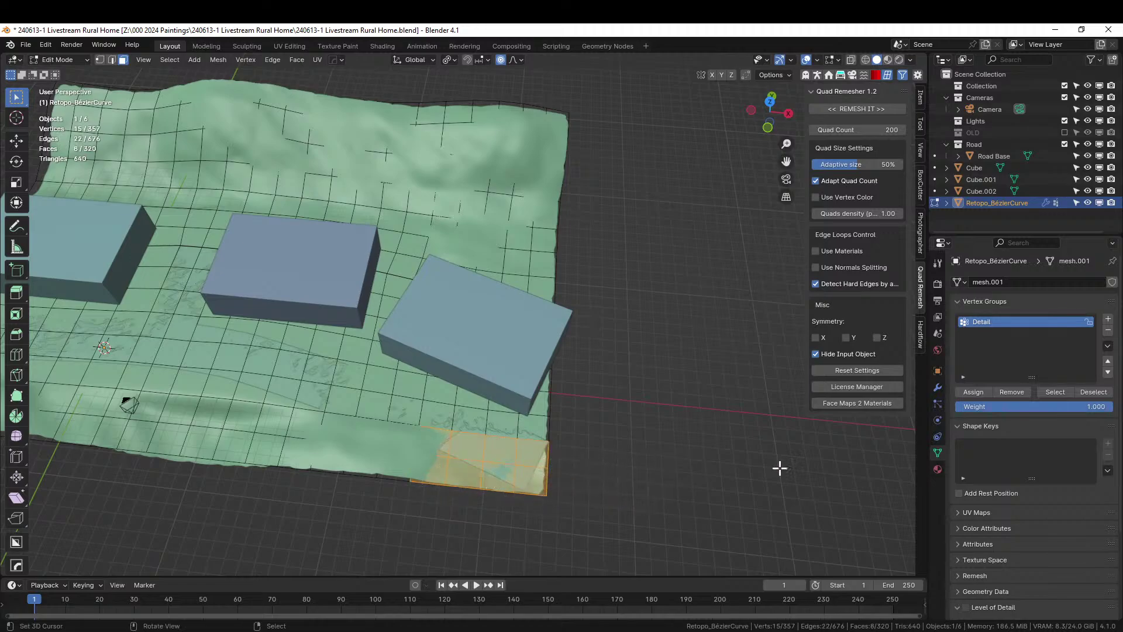
pyautogui.click(974, 392)
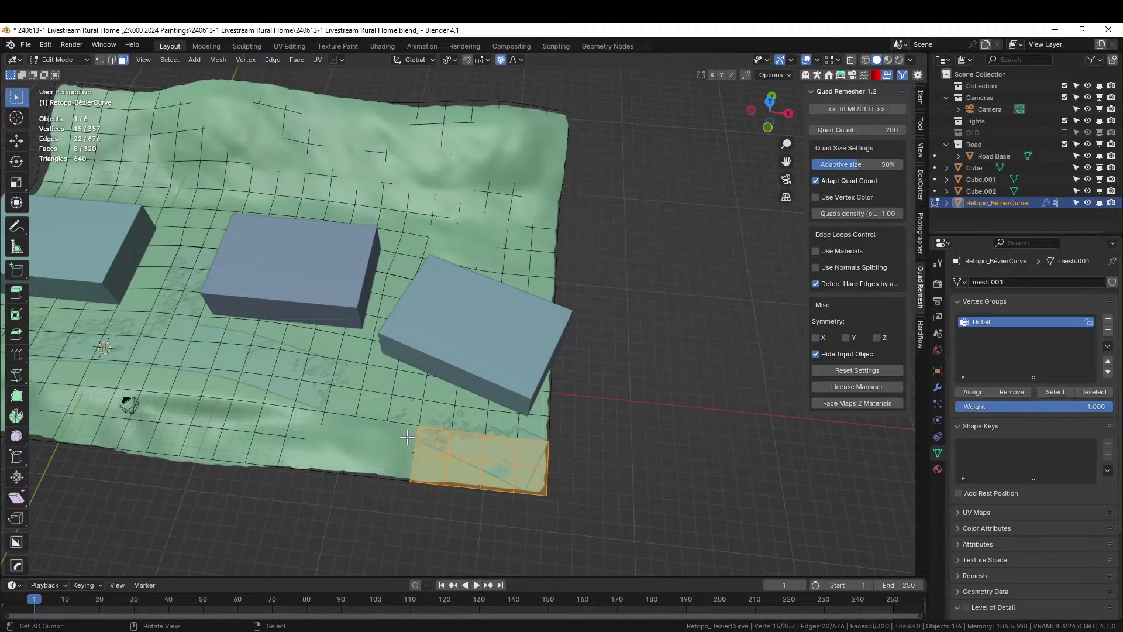
# - Assign the three adjoining faces along the road's edge to the Detail vertex group and save the file from Object Mode
pyautogui.click(405, 436)
pyautogui.click(983, 396)
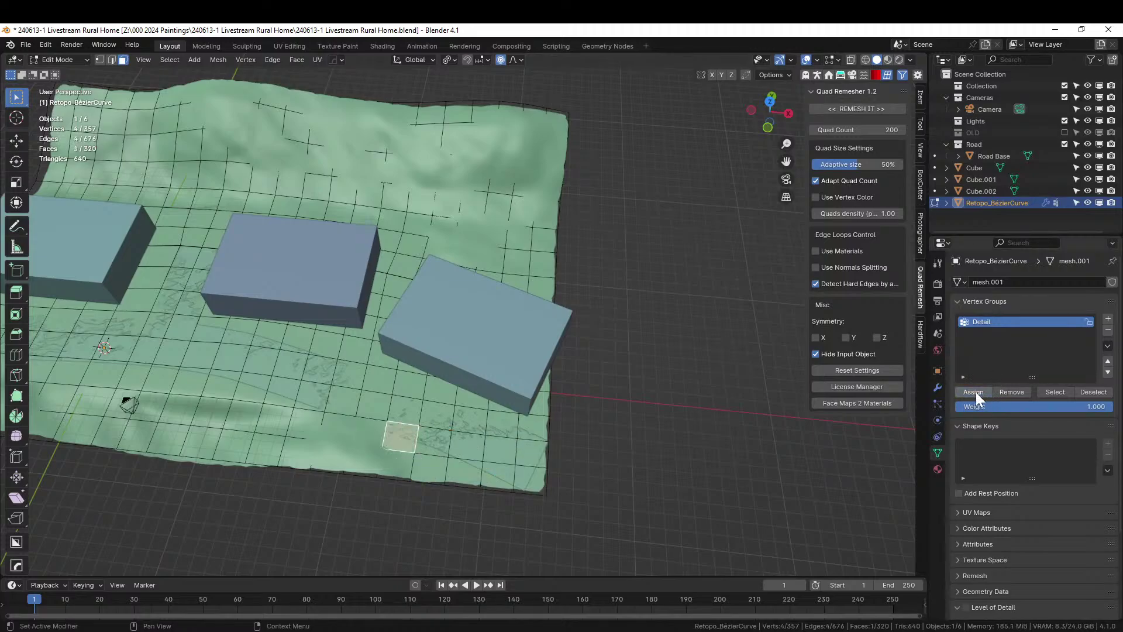
pyautogui.keyDown('shift'); pyautogui.click(375, 425); pyautogui.keyUp('shift')
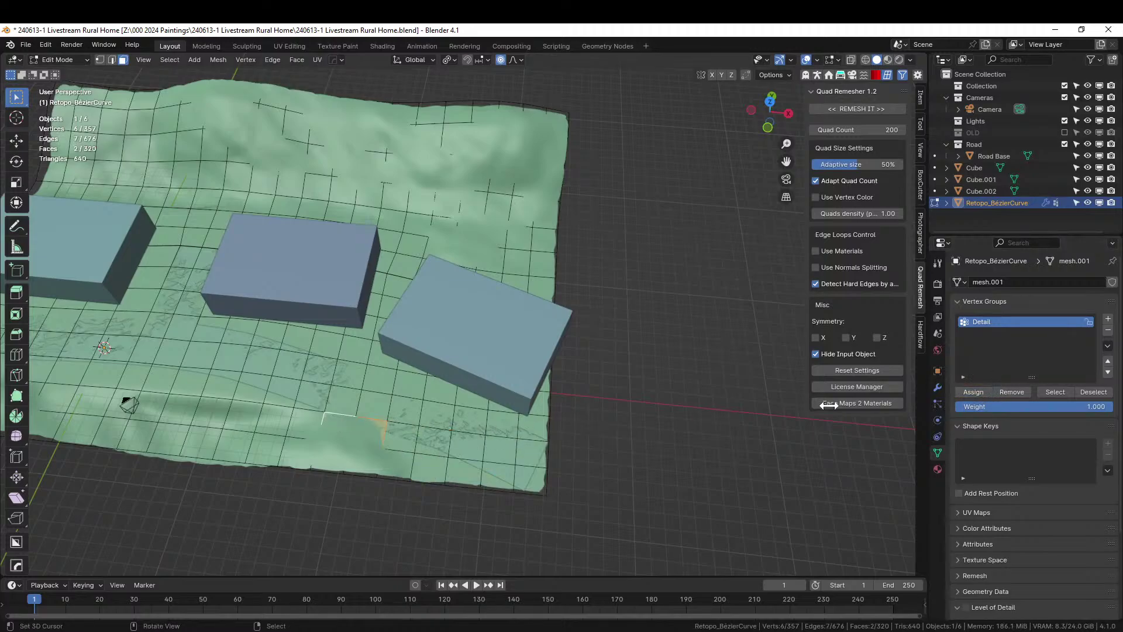
pyautogui.click(969, 388)
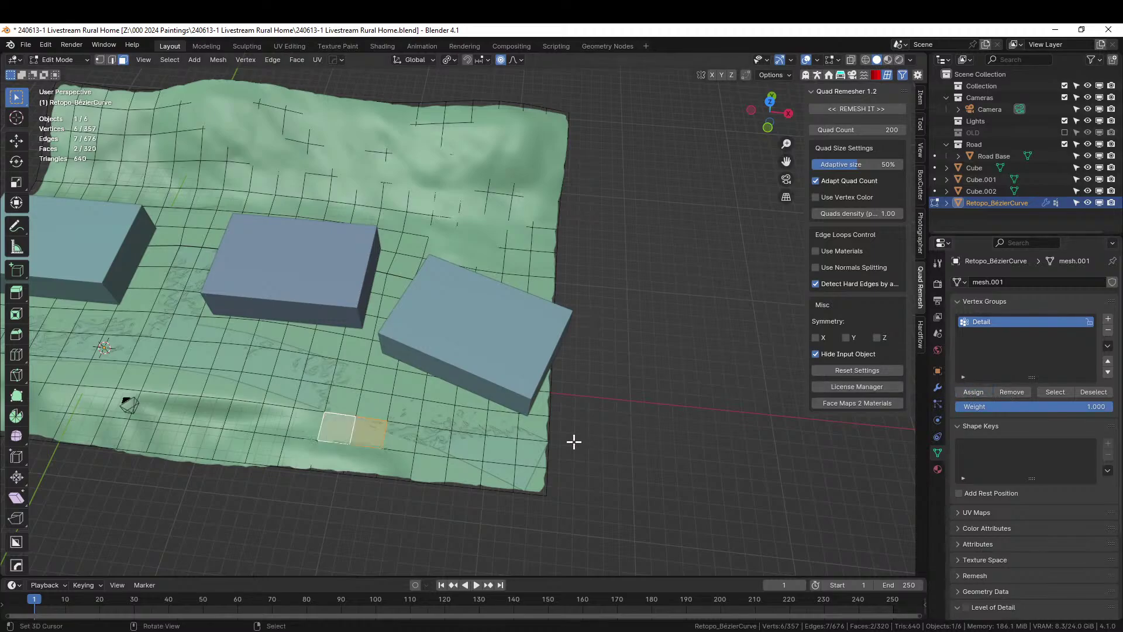
pyautogui.press('Tab')
pyautogui.moveTo(599, 477); pyautogui.dragTo(656, 444, button='middle')
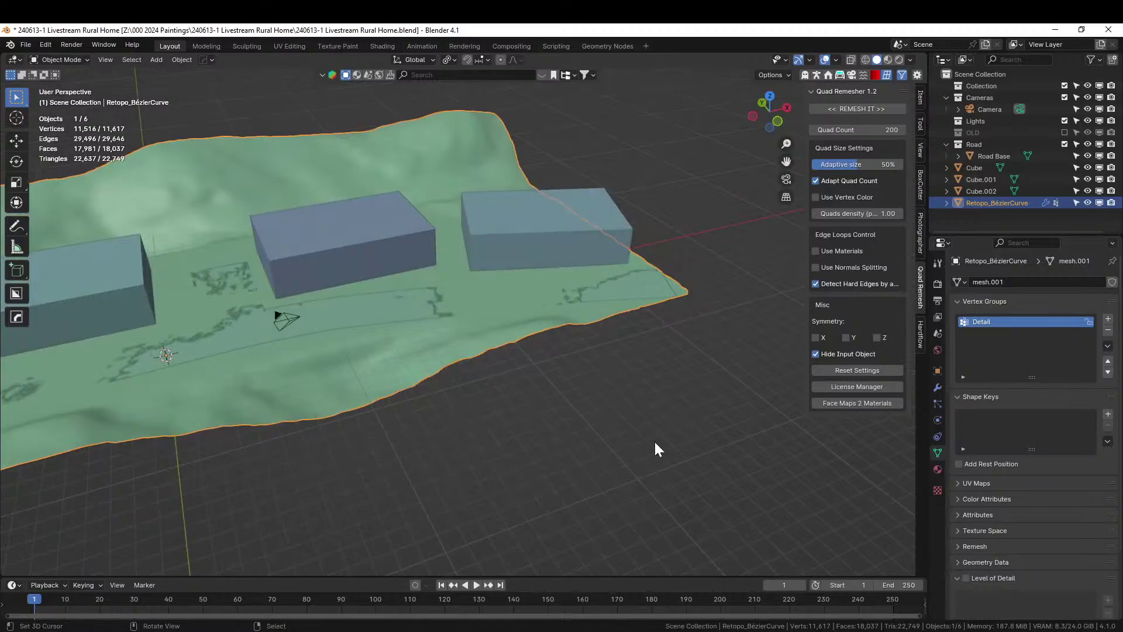
pyautogui.hotkey('ctrl', 's')
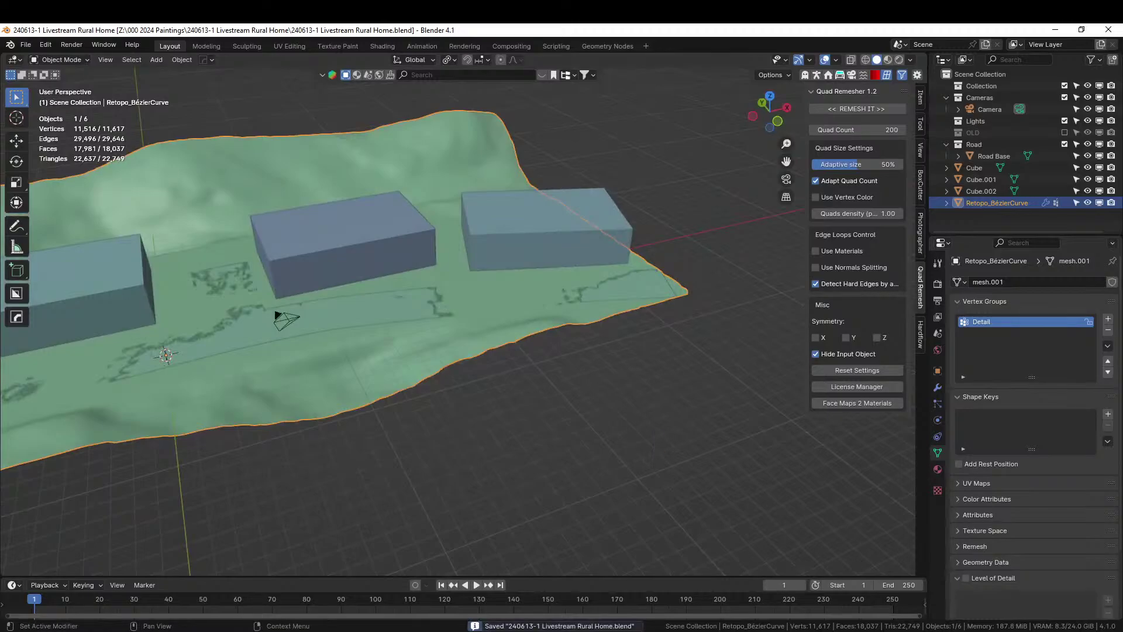
# - Hide the Road collection to examine the bare terrain around the house blocks, and save the file
pyautogui.click(1065, 144)
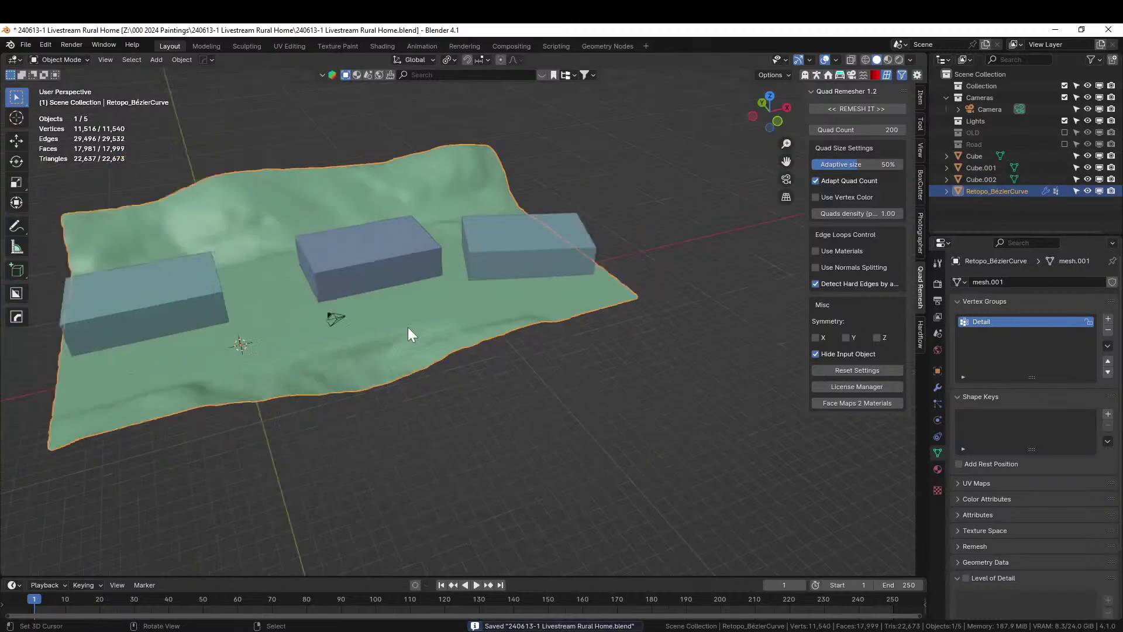
pyautogui.moveTo(408, 327)
pyautogui.mouseDown(button='middle')
pyautogui.moveTo(465, 342)
pyautogui.moveTo(536, 317)
pyautogui.moveTo(496, 328)
pyautogui.moveTo(498, 375)
pyautogui.moveTo(407, 375)
pyautogui.moveTo(387, 331)
pyautogui.mouseUp(button='middle')
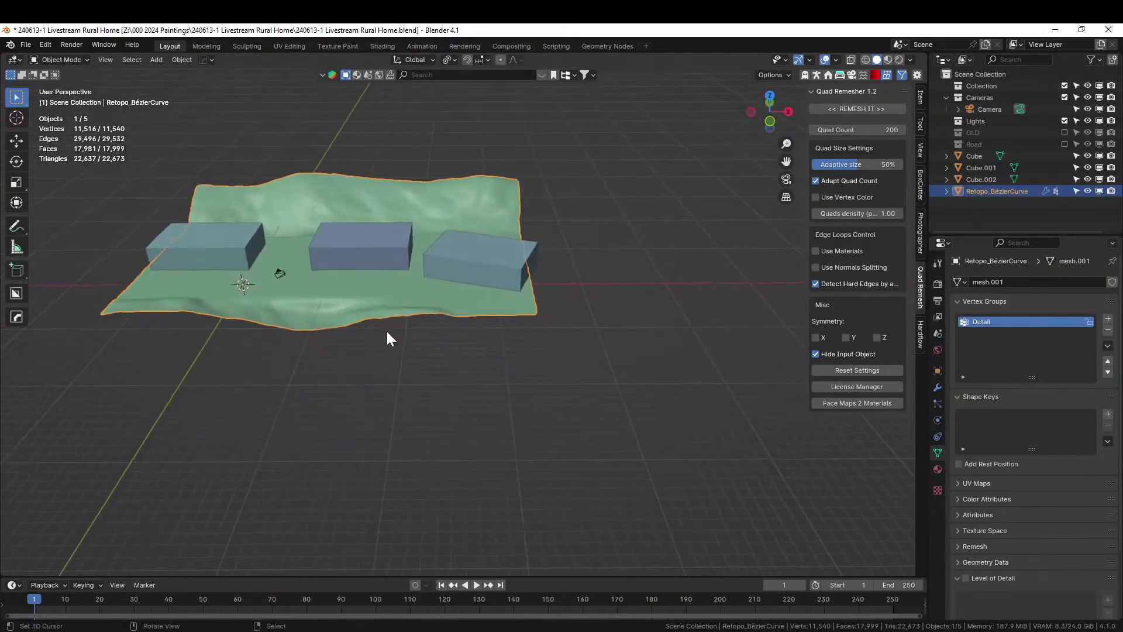
pyautogui.scroll(3, 385, 329)
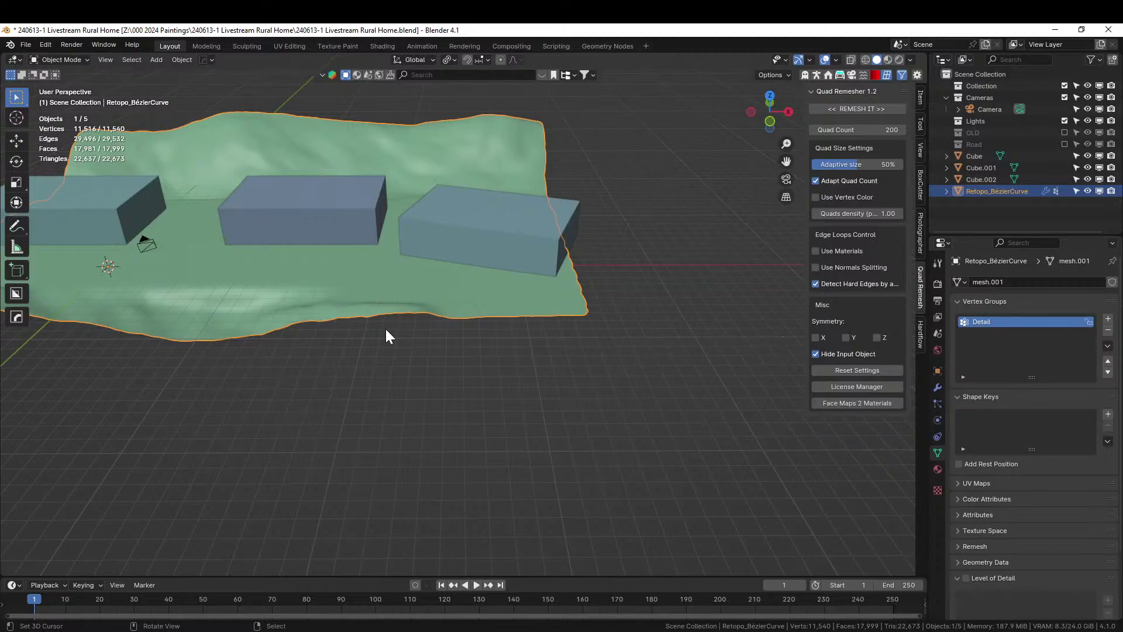
pyautogui.moveTo(416, 352); pyautogui.dragTo(478, 351, button='middle')
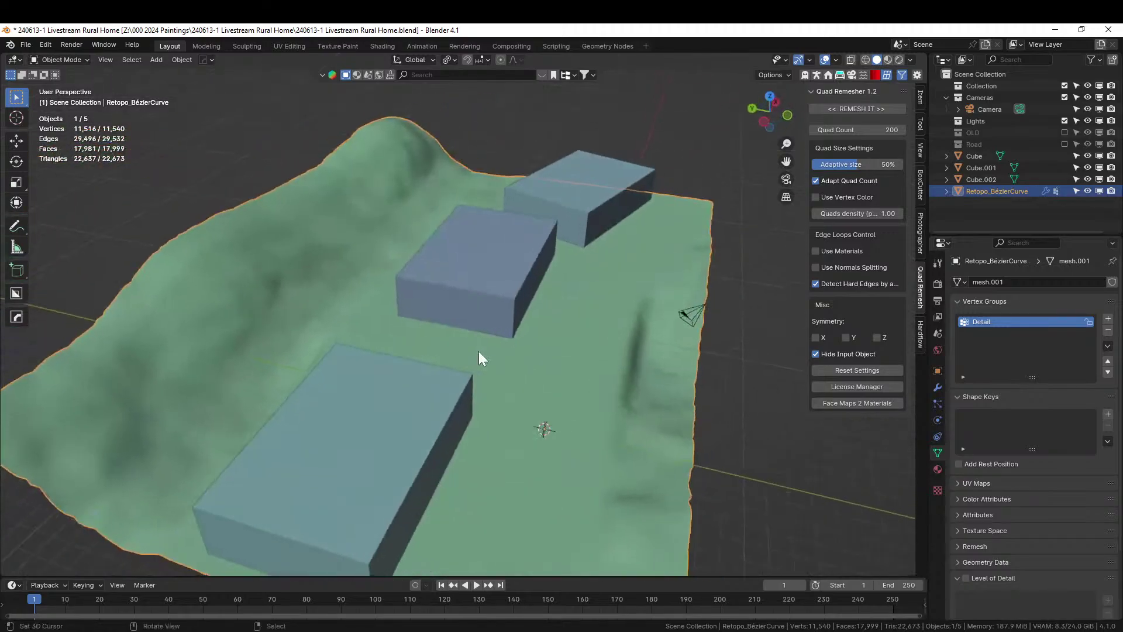
pyautogui.hotkey('ctrl', 's')
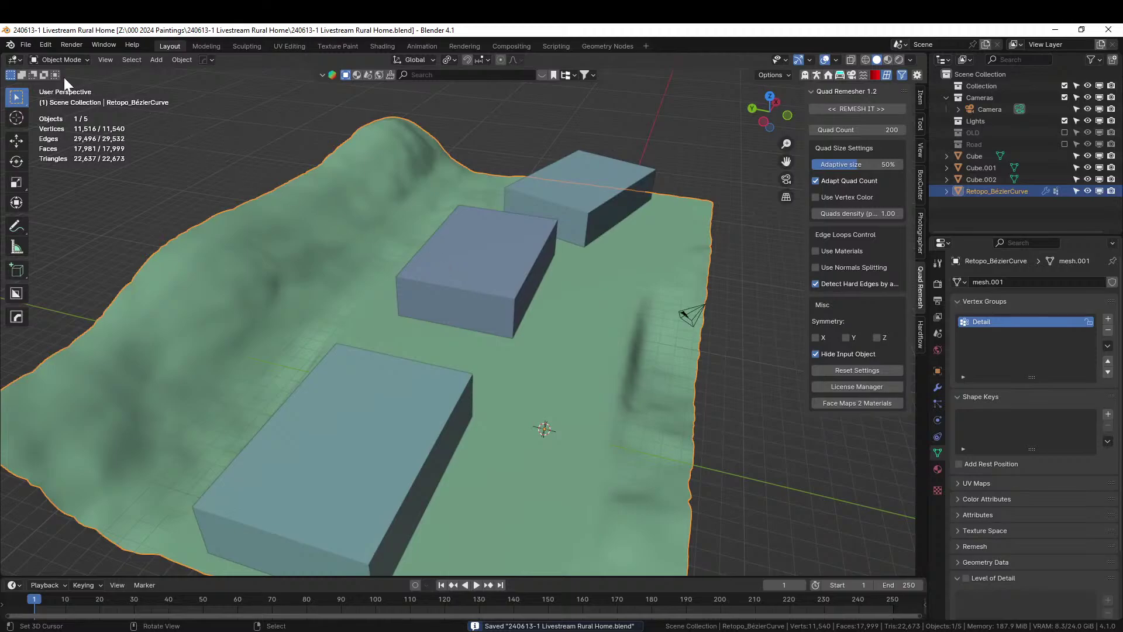
# - Start an append and search the 00 Blender Geometry Examples folder for "cobbl"
pyautogui.press('F4')
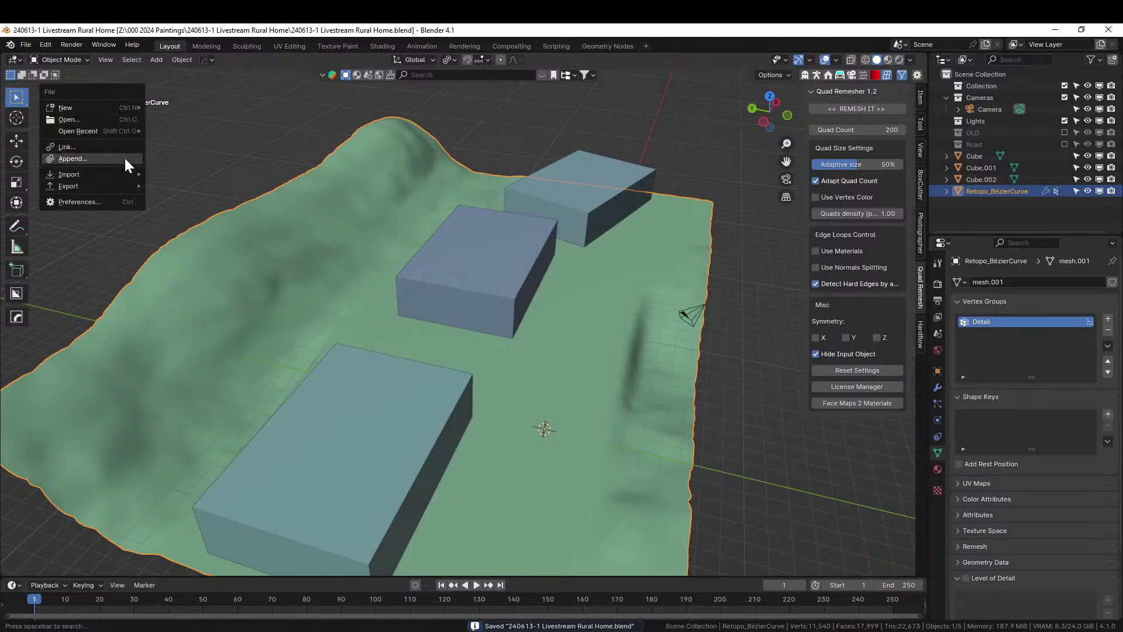
pyautogui.click(124, 156)
pyautogui.click(316, 151)
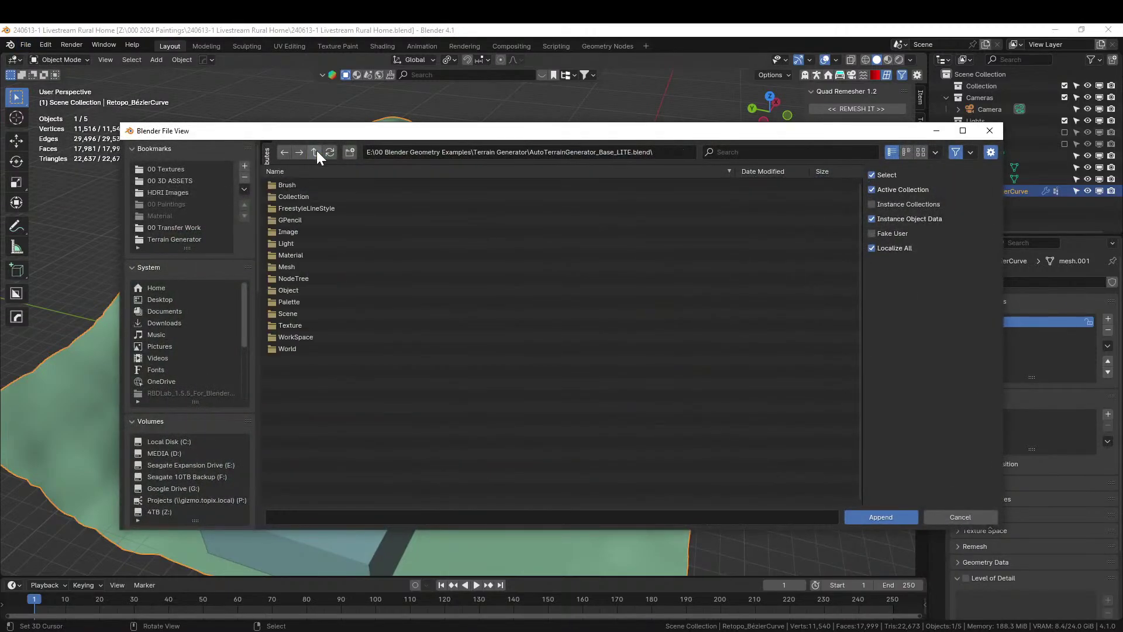
pyautogui.click(316, 151)
pyautogui.click(316, 151)
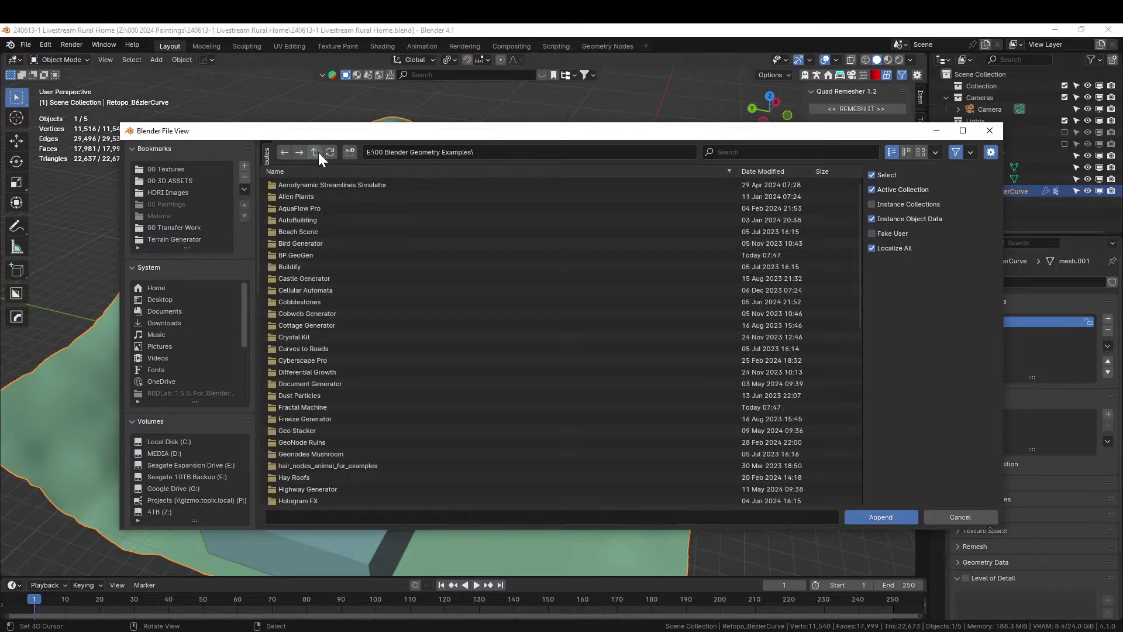
pyautogui.click(780, 153)
pyautogui.write('cobbl')
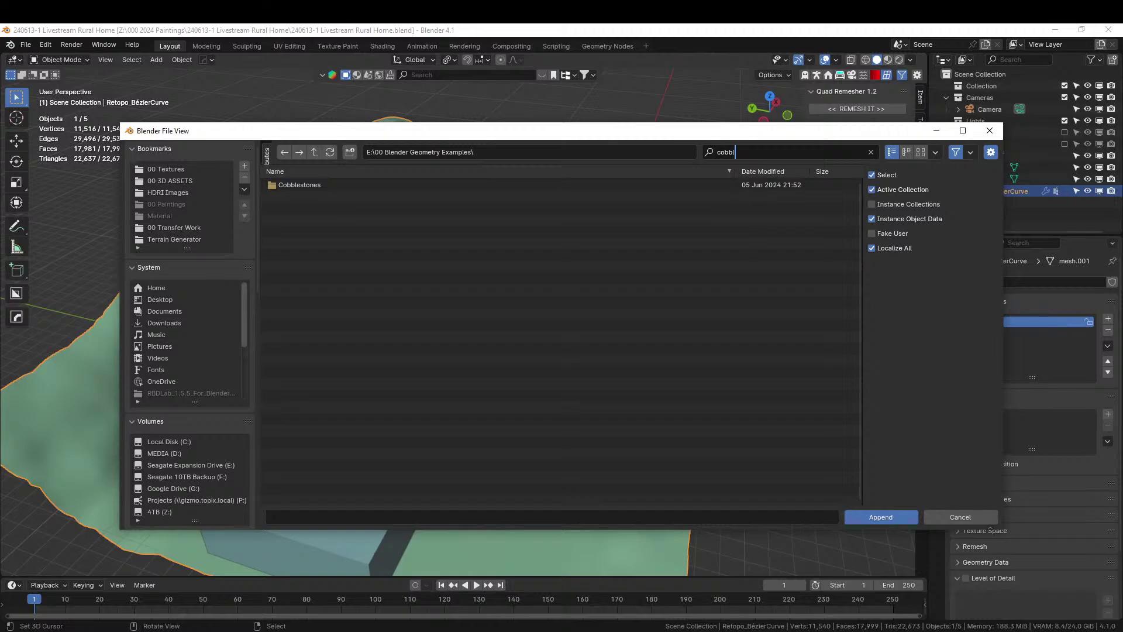
# - Append the Cobblestone Path node tree from Cobblestone Path Geometry Node Blender 4 3D Tudor.blend in the Cobblestones folder
pyautogui.doubleClick(275, 184)
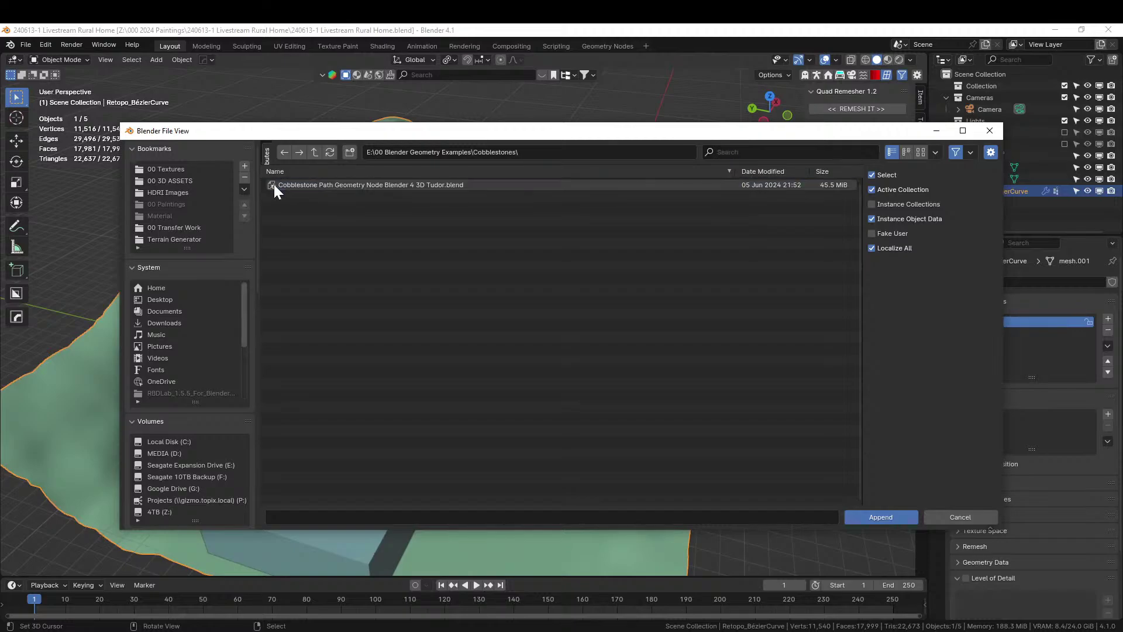
pyautogui.click(274, 184)
pyautogui.doubleClick(274, 184)
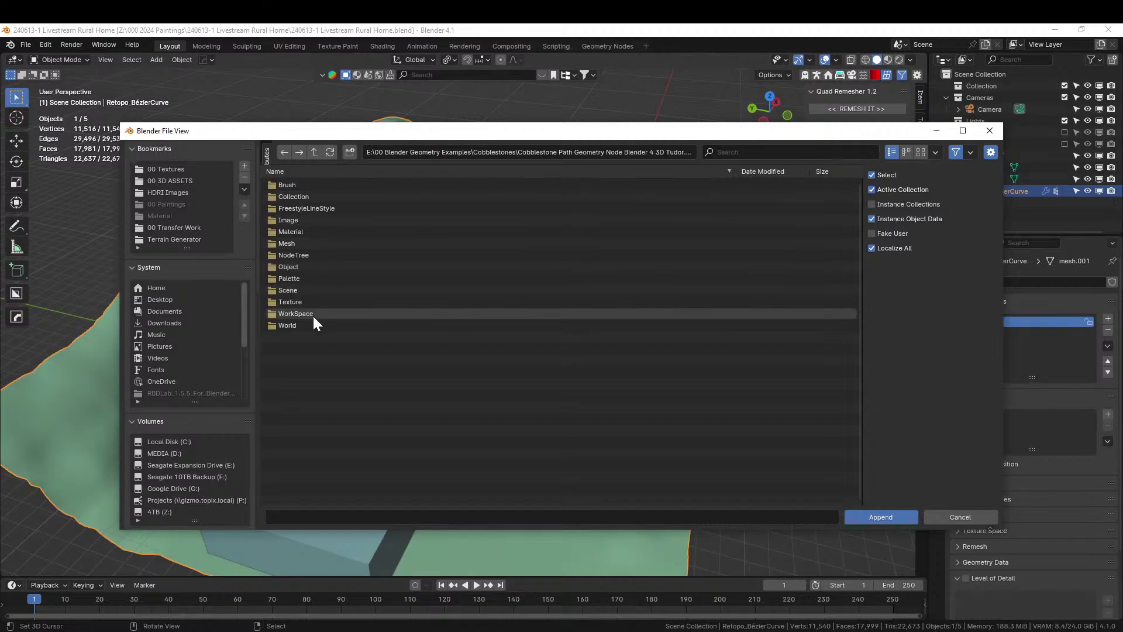
pyautogui.doubleClick(299, 253)
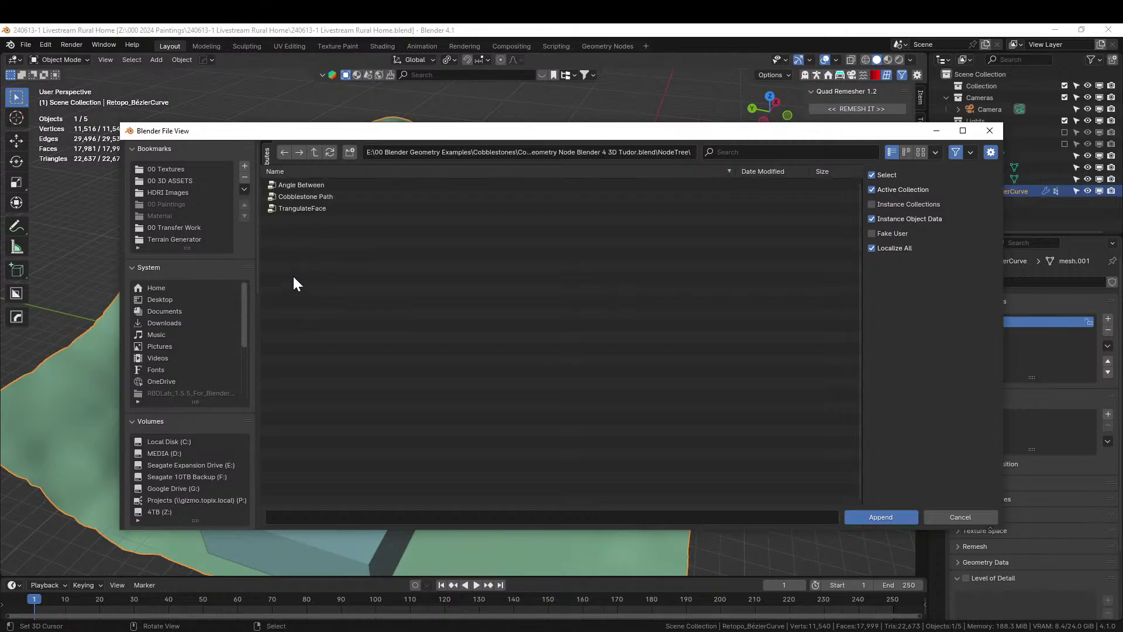
pyautogui.click(272, 194)
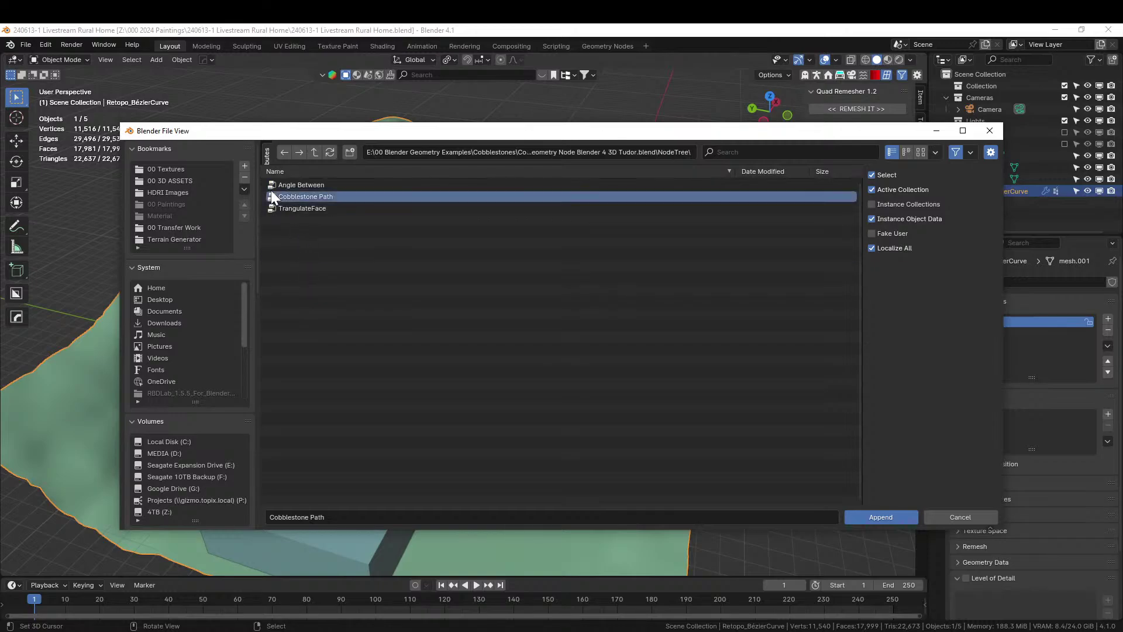
pyautogui.click(881, 517)
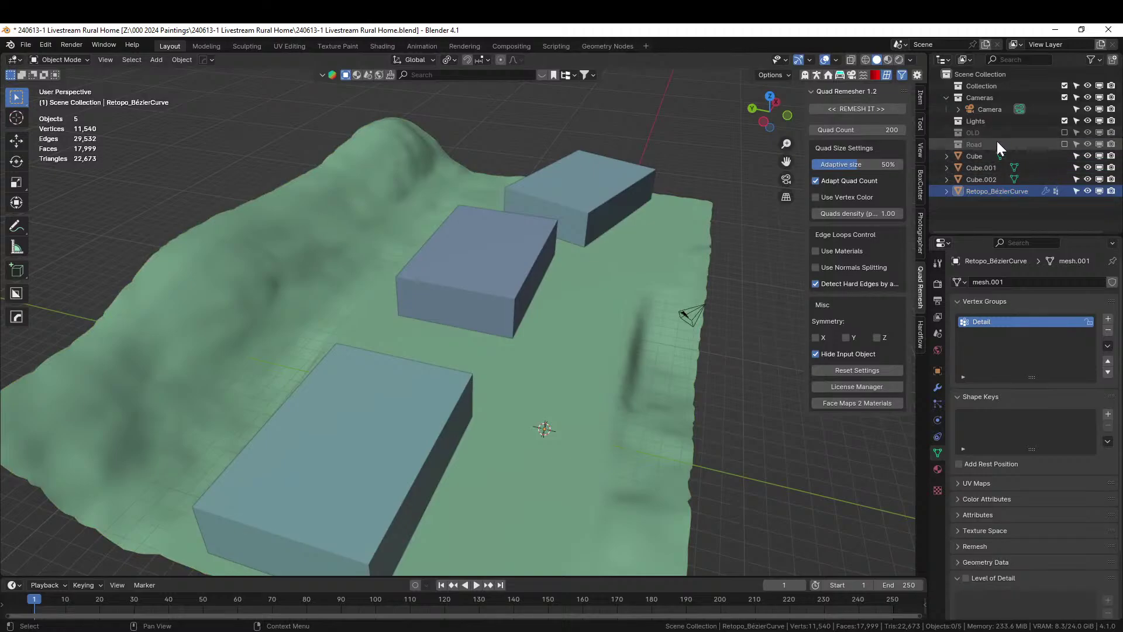
# - Show the Road collection again and isolate the Road Base object in local view
pyautogui.click(1064, 144)
pyautogui.click(581, 310)
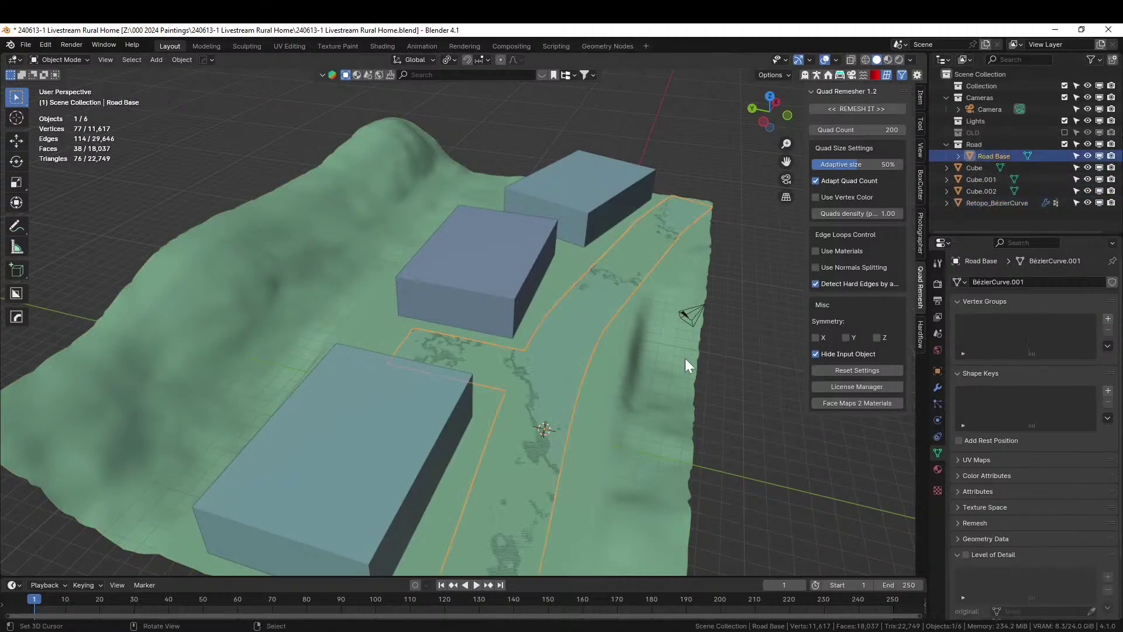
pyautogui.moveTo(591, 453); pyautogui.dragTo(550, 405, button='middle')
pyautogui.press('KP_Divide')
pyautogui.scroll(-2, 592, 378)
# - Select all of the Road Base mesh and run the HOps Clean Mesh operation to remove its redundant cross edges
pyautogui.press('Tab')
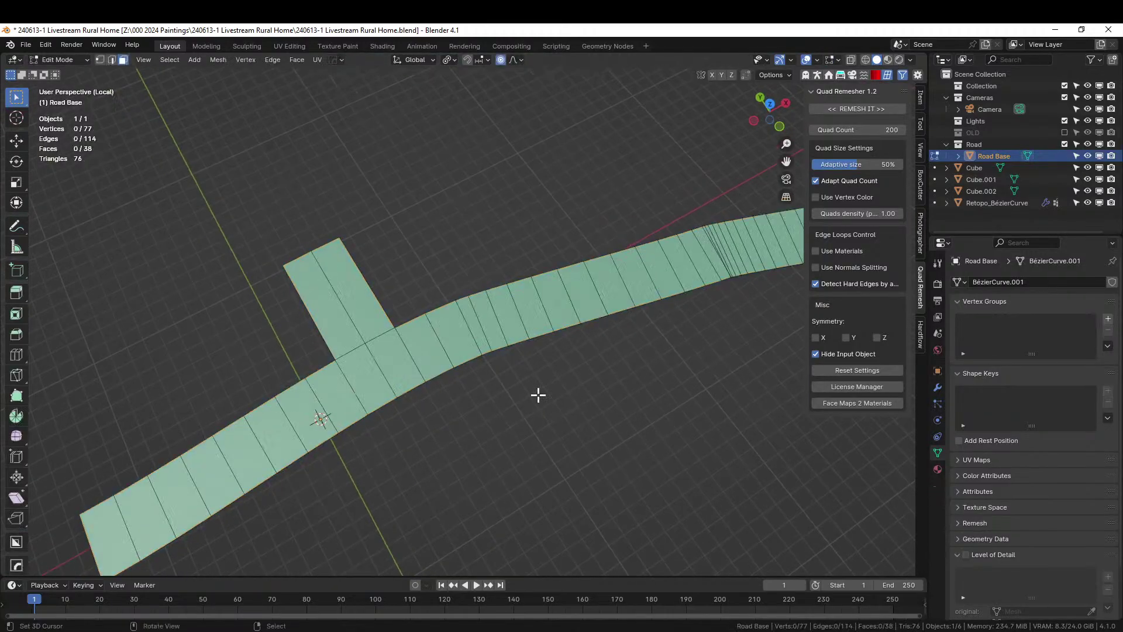
pyautogui.press('a')
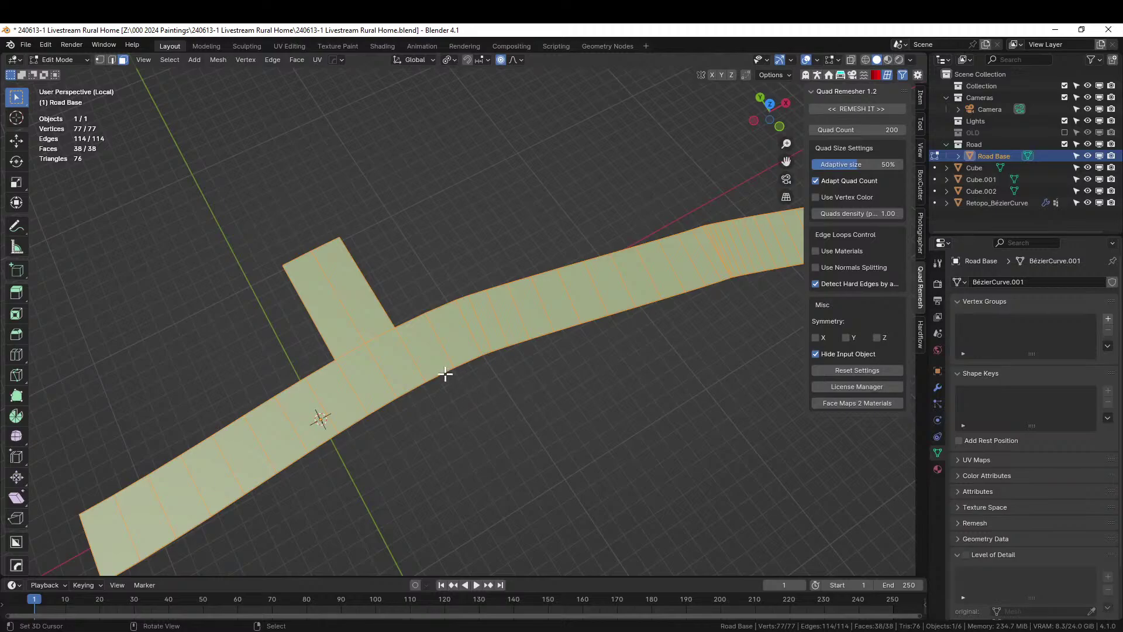
pyautogui.press('Tab')
pyautogui.press('q')
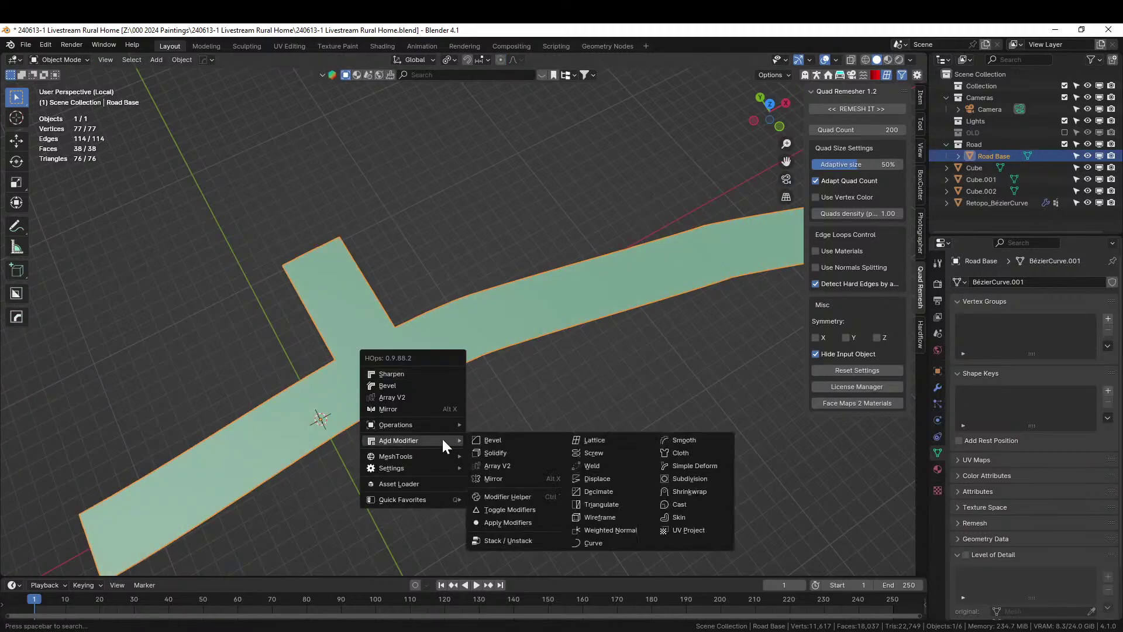
pyautogui.moveTo(433, 425)
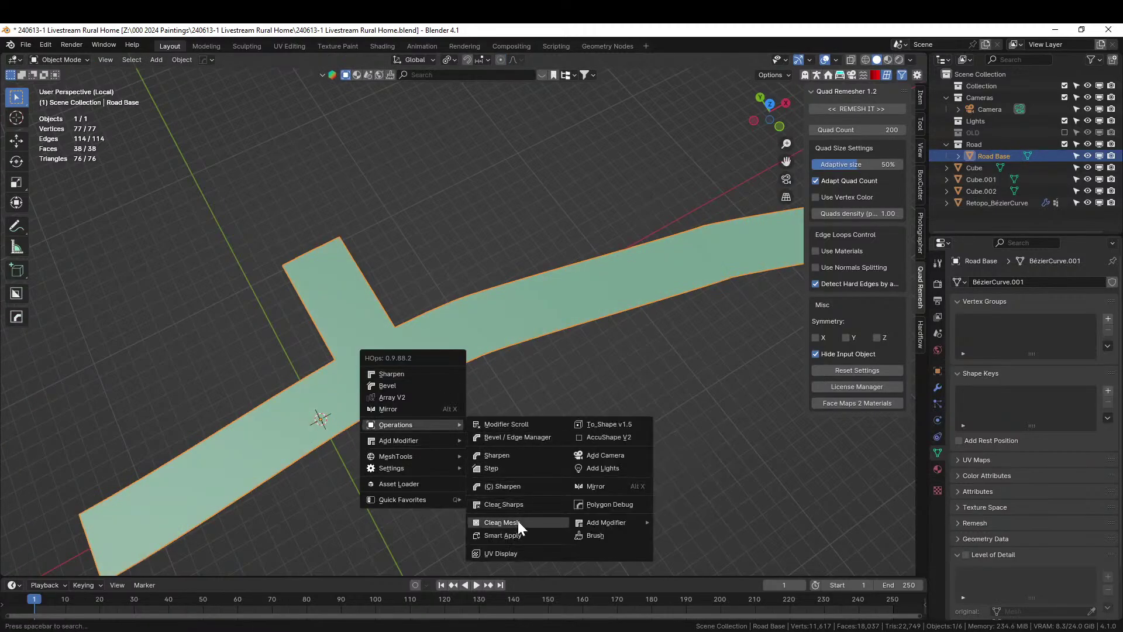
pyautogui.click(518, 521)
pyautogui.press('Tab')
pyautogui.scroll(-3, 554, 419)
pyautogui.press('Tab')
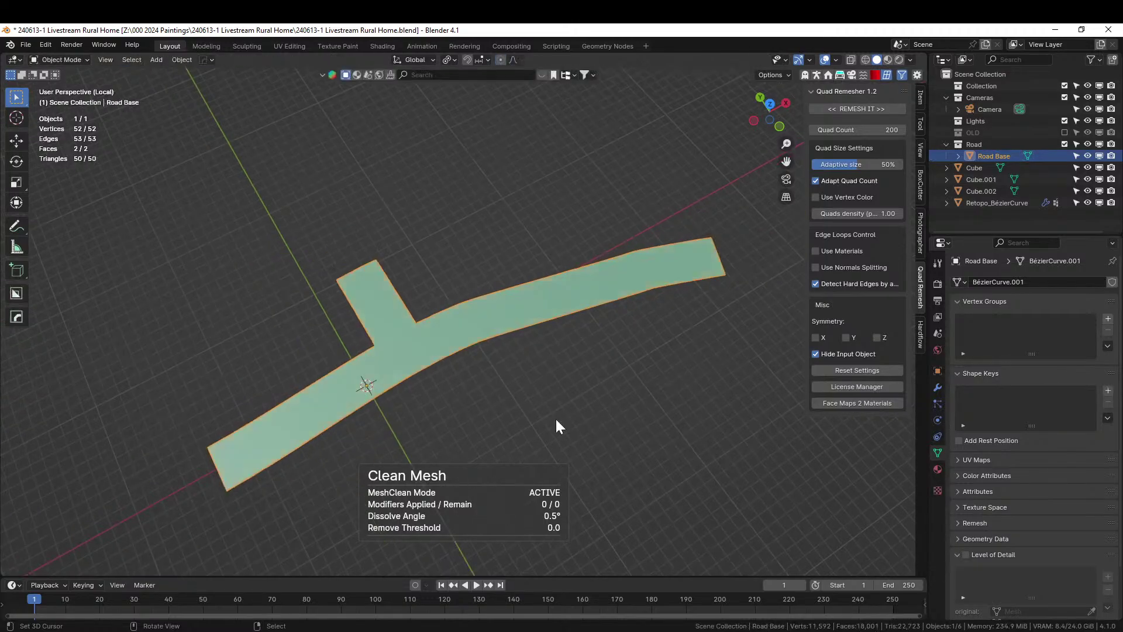
# - Dissolve the leftover cross edge near the far end of the Road Base mesh and return to Object Mode
pyautogui.press('Tab')
pyautogui.scroll(6, 556, 419)
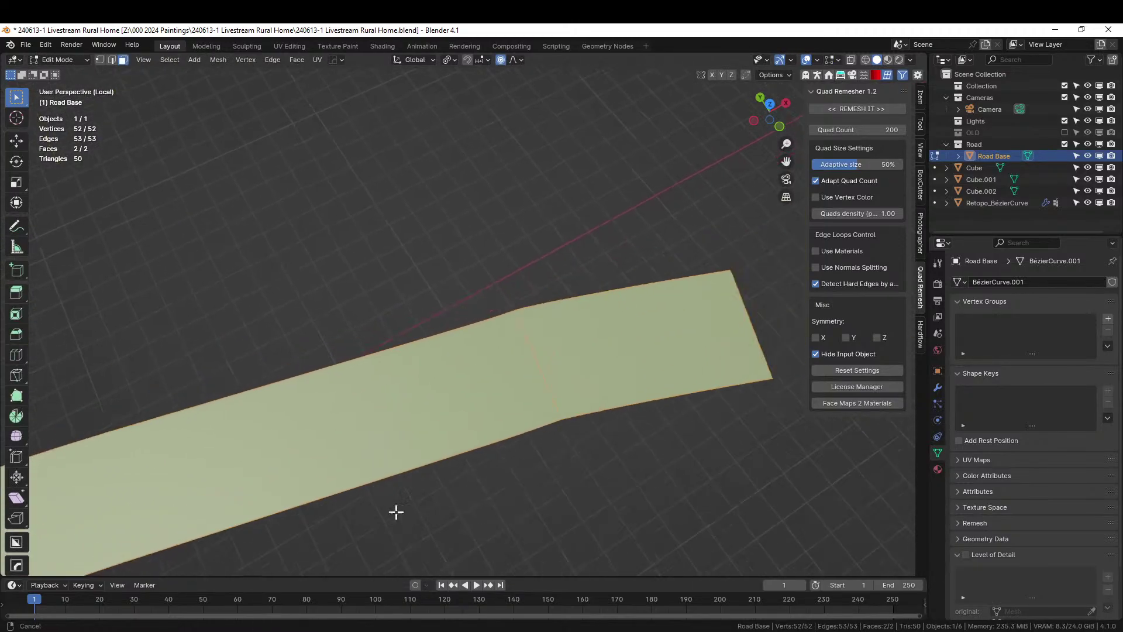
pyautogui.press('2')
pyautogui.click(506, 418)
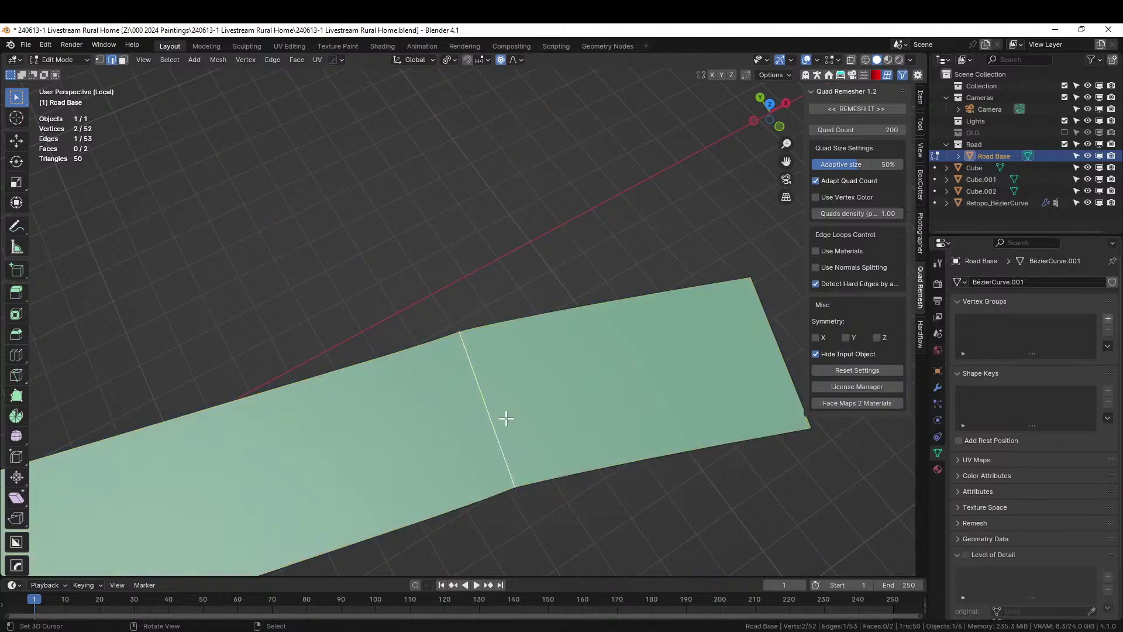
pyautogui.hotkey('ctrl', 'x')
pyautogui.scroll(-4, 506, 427)
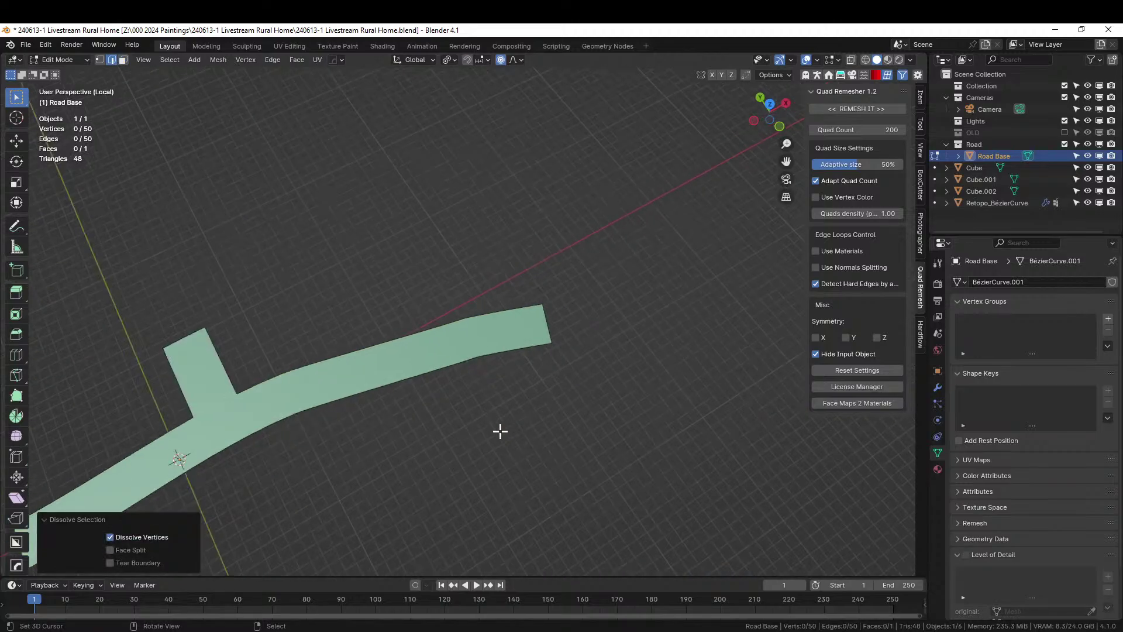
pyautogui.keyDown('shift'); pyautogui.moveTo(501, 432); pyautogui.dragTo(538, 444, button='middle'); pyautogui.keyUp('shift')
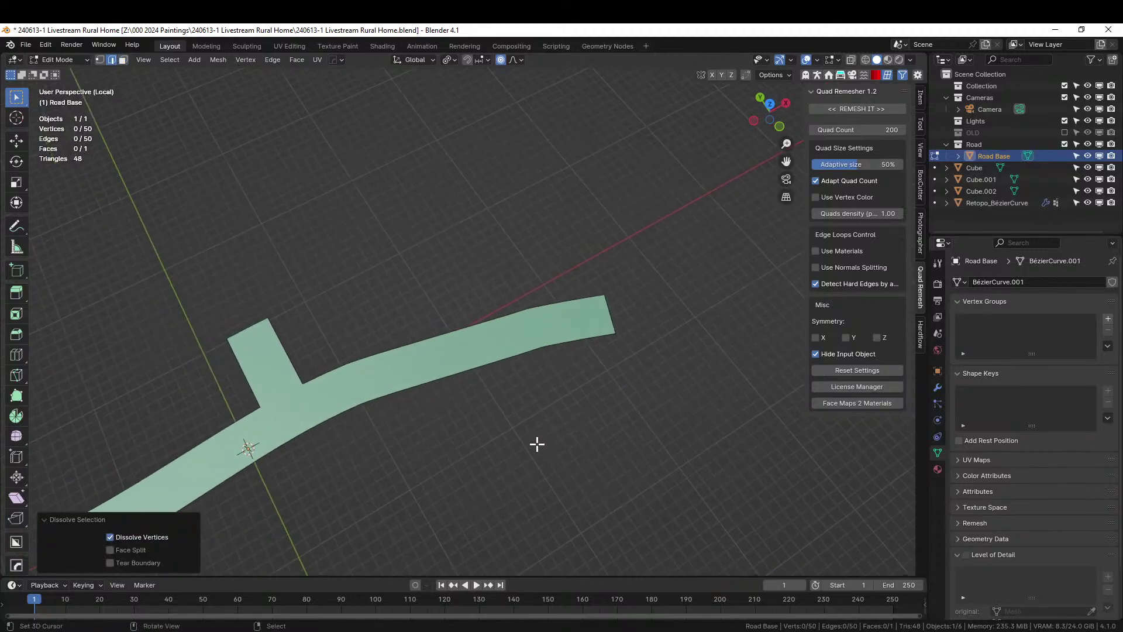
pyautogui.press('Tab')
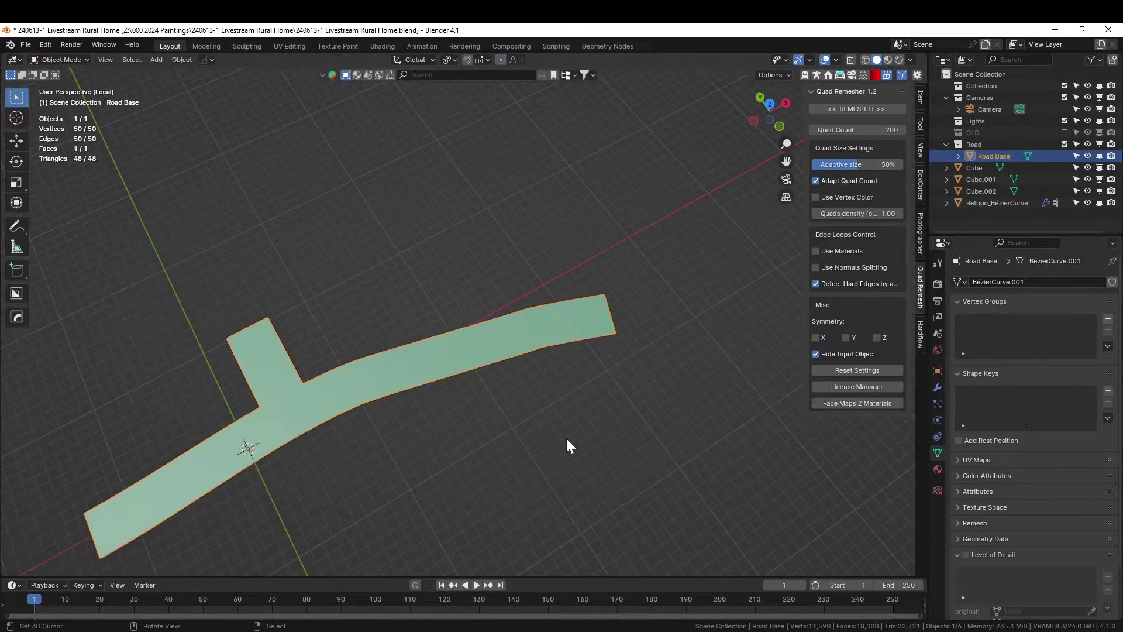
# - Add a Geometry Nodes modifier to Road Base and assign the Cobblestone Path node tree to it
pyautogui.click(938, 387)
pyautogui.click(998, 282)
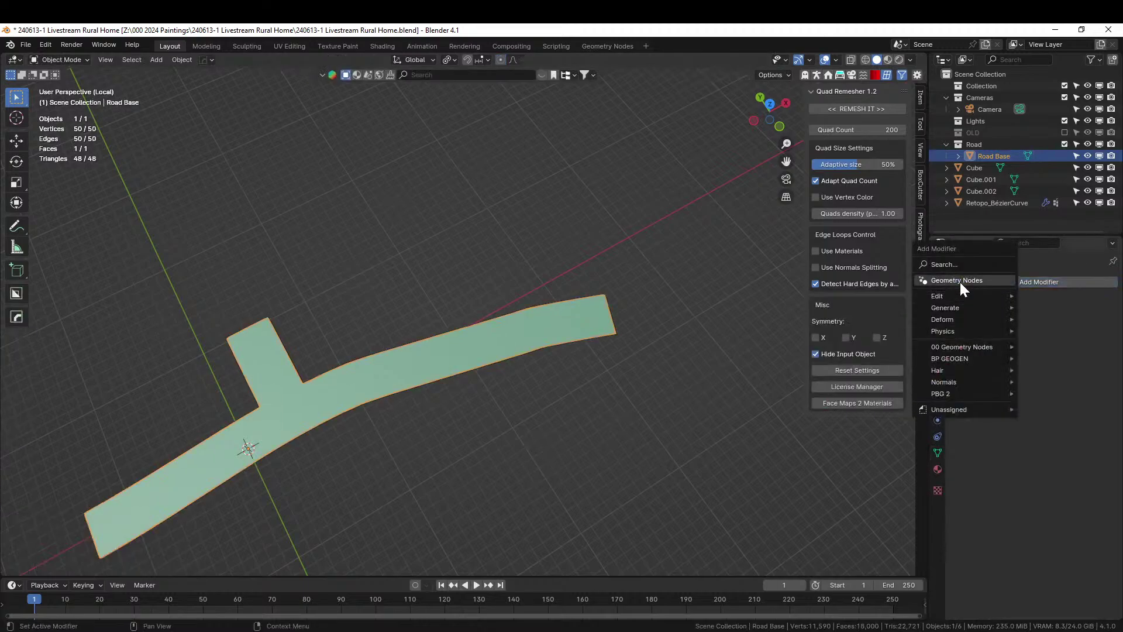
pyautogui.click(960, 282)
pyautogui.click(963, 345)
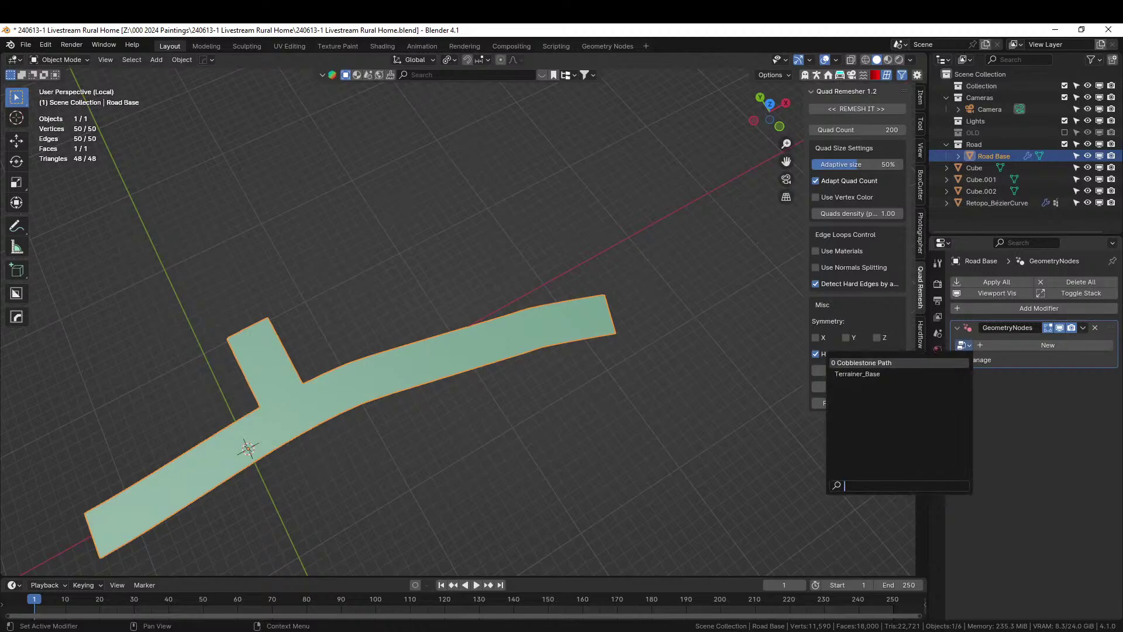
pyautogui.click(855, 364)
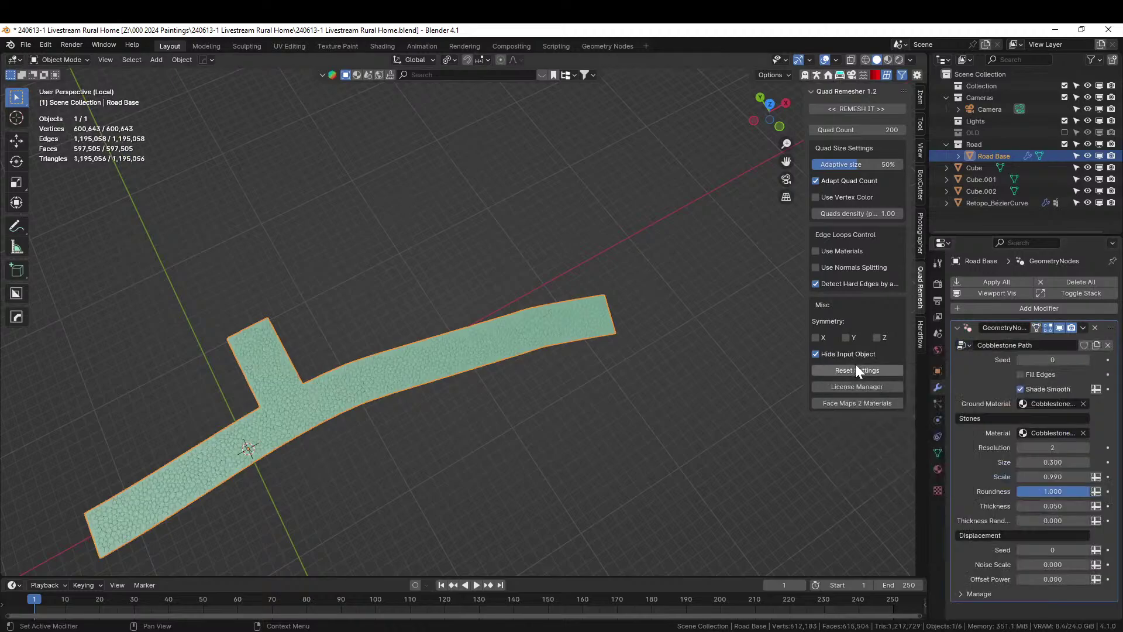
pyautogui.scroll(4, 496, 394)
pyautogui.moveTo(496, 393); pyautogui.dragTo(552, 325, button='middle')
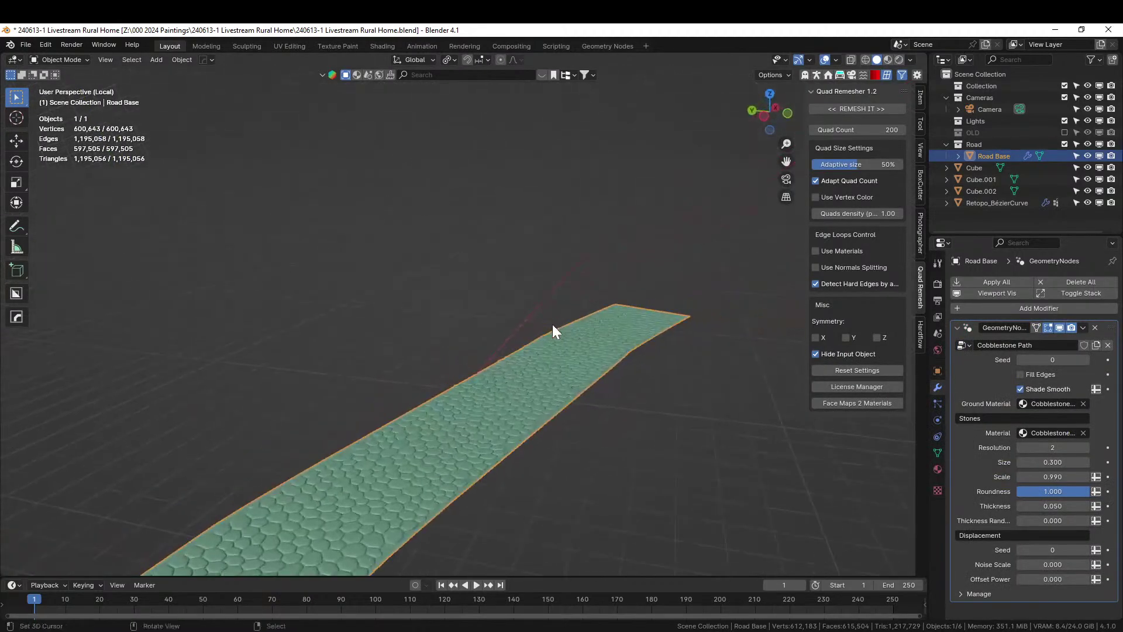
pyautogui.scroll(6, 457, 451)
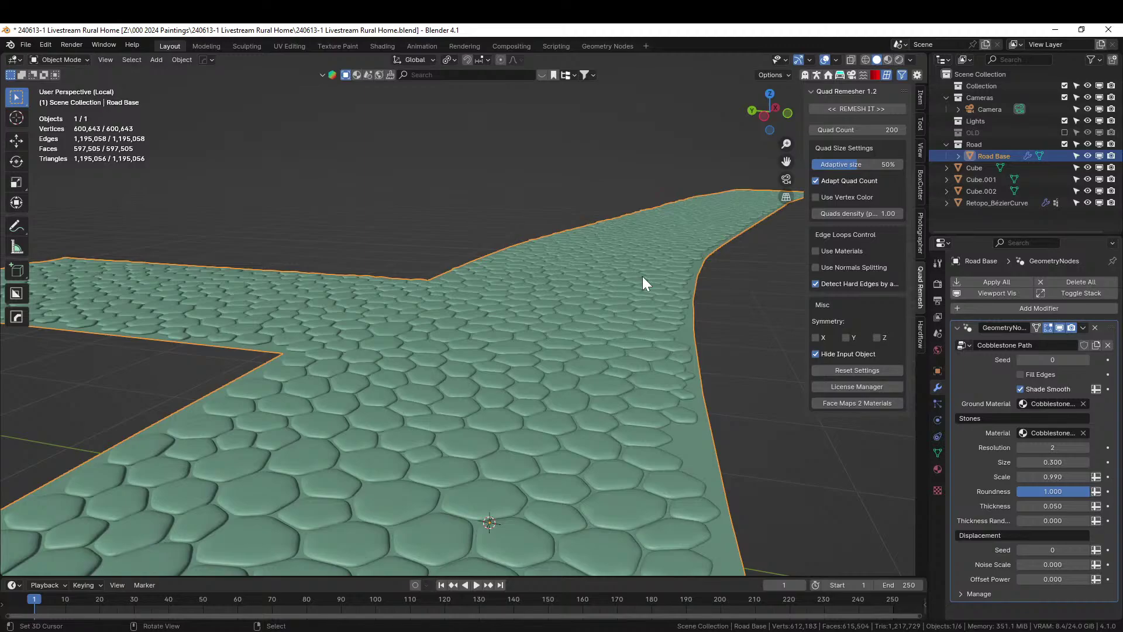
# - Exit local view and examine how the cobblestone road sits on the terrain beside the house blocks
pyautogui.press('KP_Divide')
pyautogui.scroll(10, 642, 276)
pyautogui.moveTo(571, 352); pyautogui.dragTo(629, 335, button='middle')
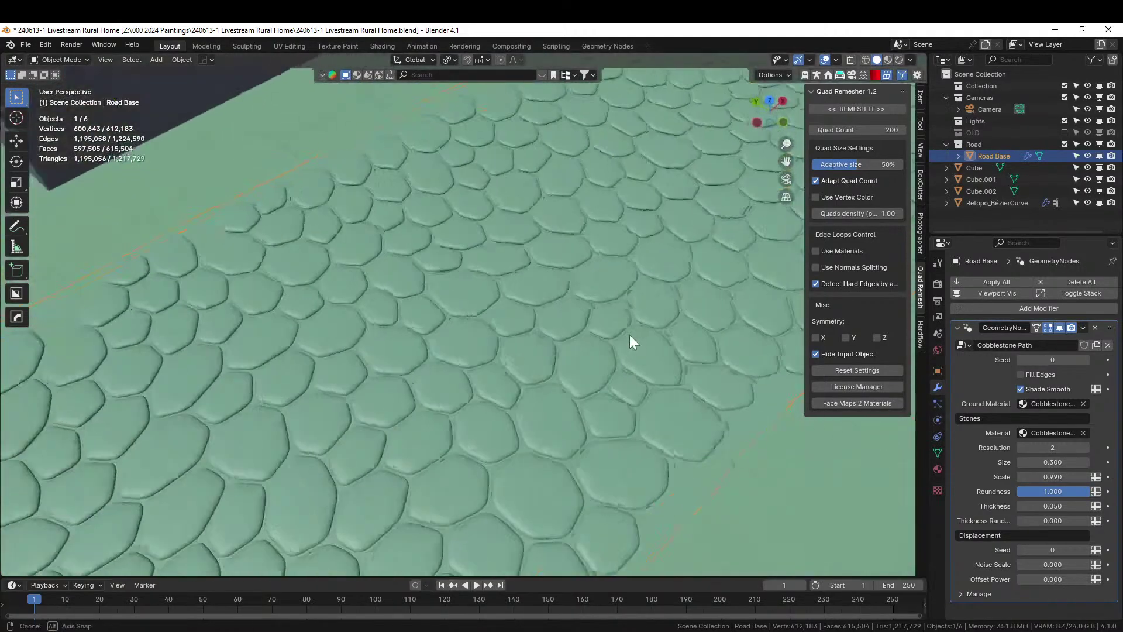
pyautogui.scroll(-8, 631, 339)
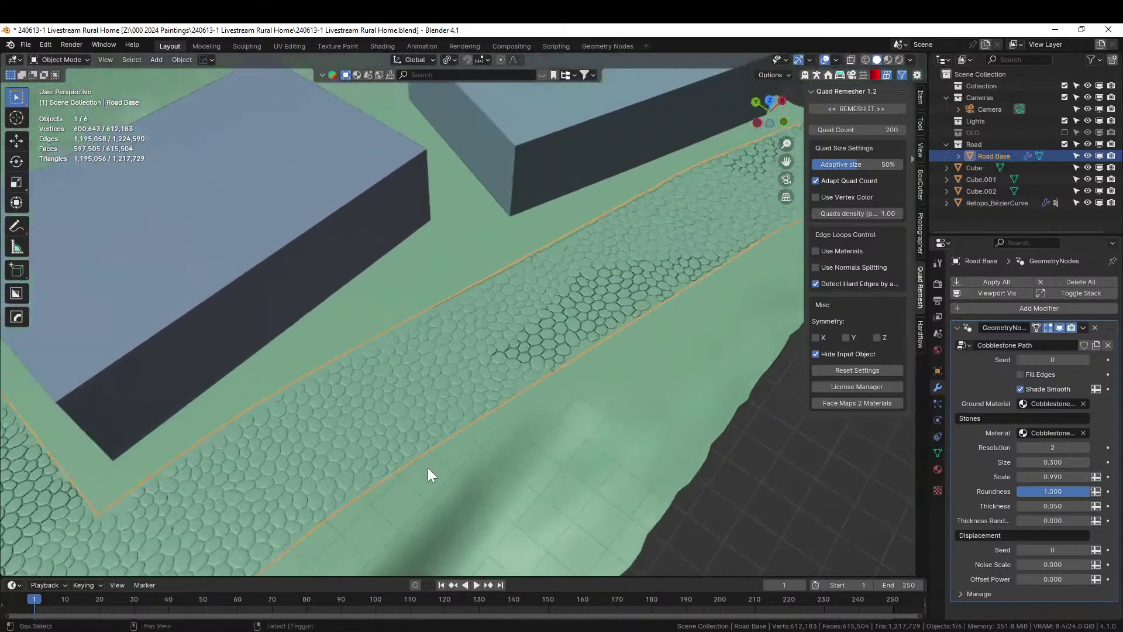
pyautogui.moveTo(427, 468); pyautogui.dragTo(457, 426, button='middle')
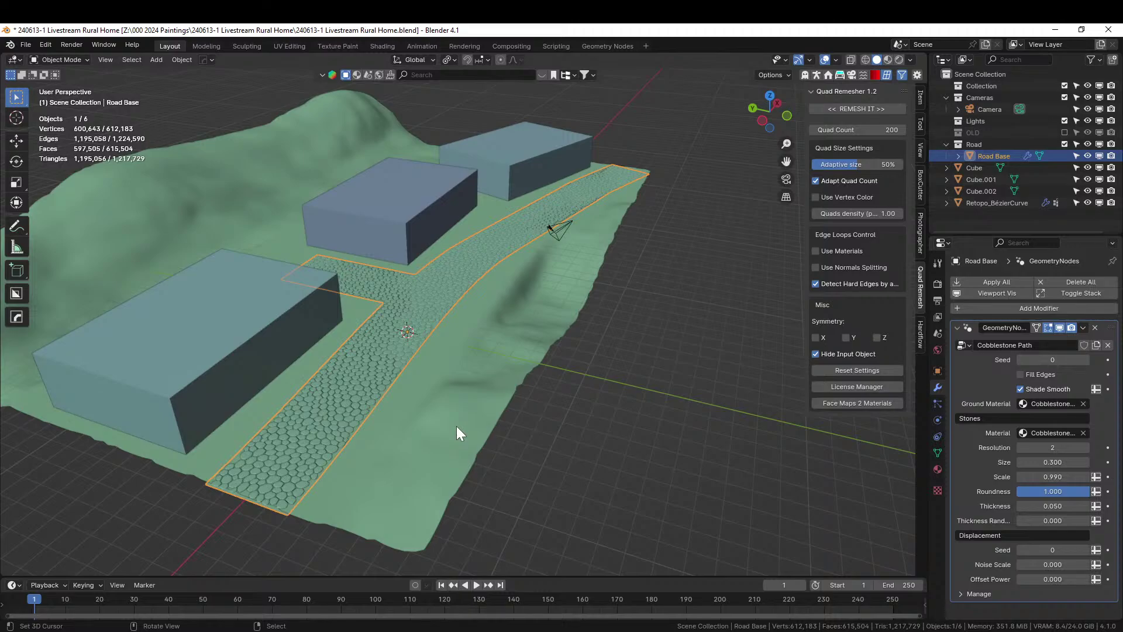
pyautogui.scroll(5, 457, 426)
pyautogui.moveTo(457, 427); pyautogui.dragTo(419, 455, button='middle')
pyautogui.scroll(4, 419, 455)
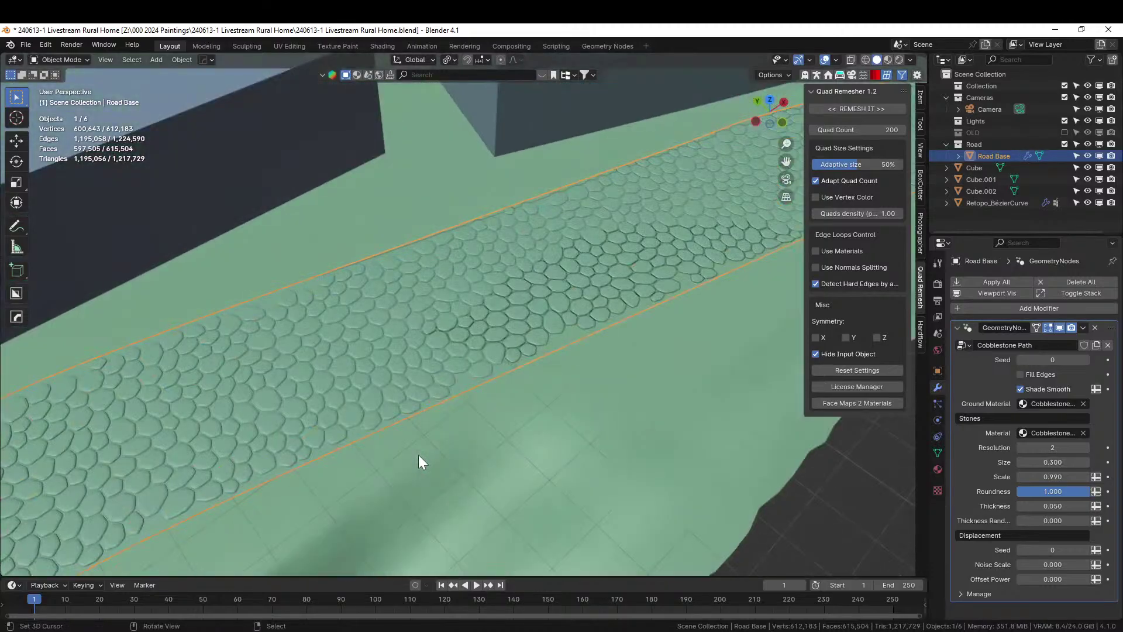
pyautogui.scroll(-6, 419, 455)
pyautogui.moveTo(432, 448); pyautogui.dragTo(455, 463, button='middle')
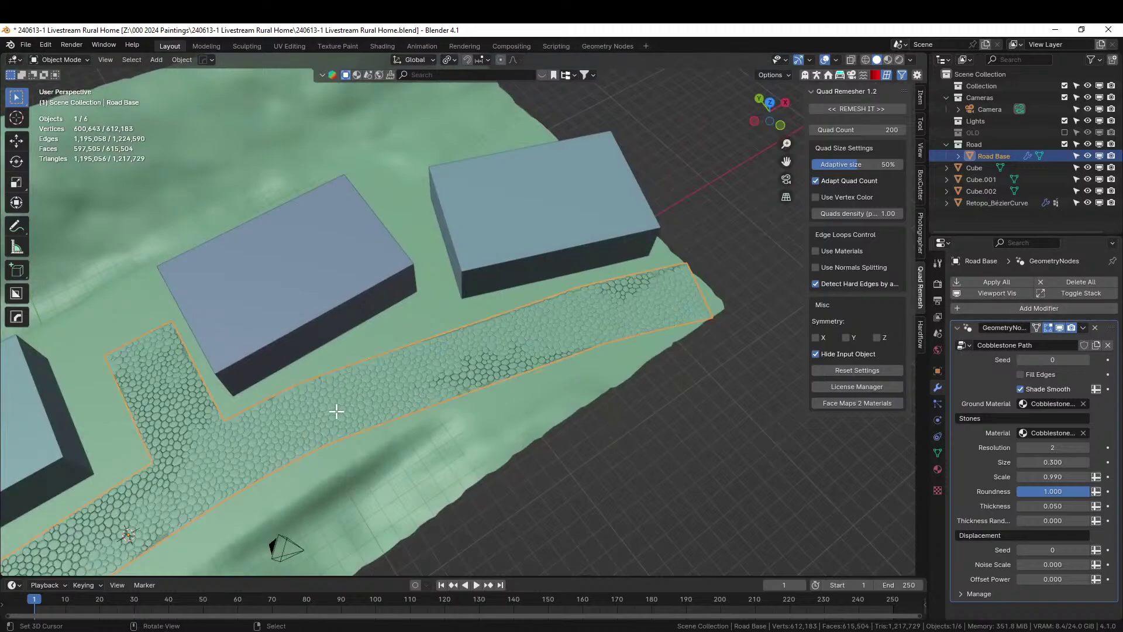
# - Enter Edit Mode on Road Base and try to select its long side edges section by section with shortest-path picking
pyautogui.press('Tab')
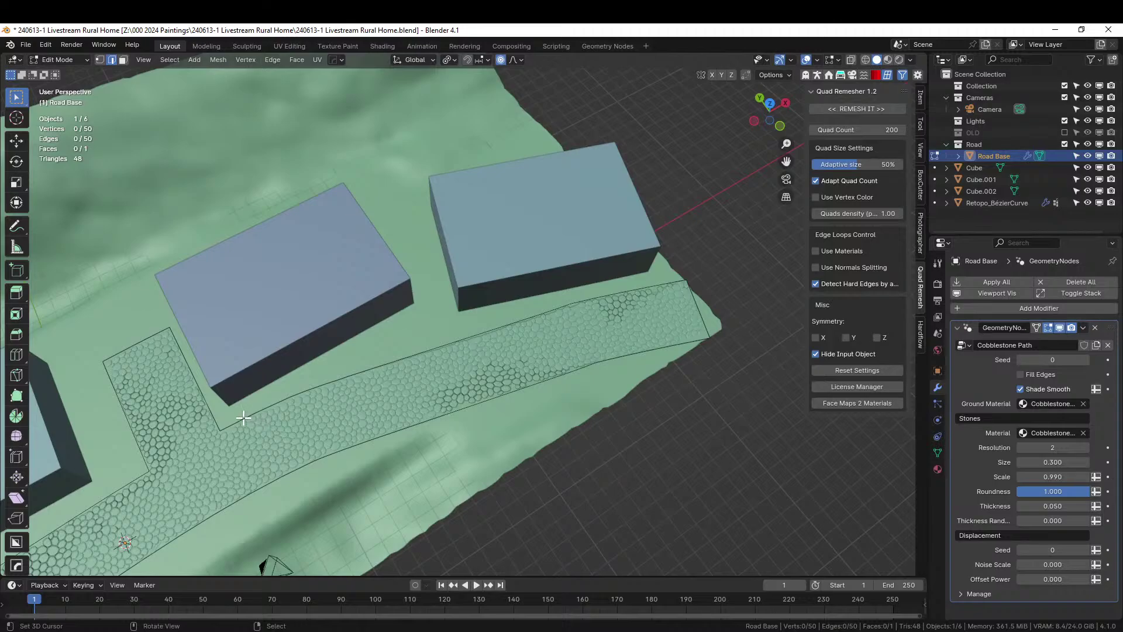
pyautogui.keyDown('ctrl'); pyautogui.click(656, 282); pyautogui.keyUp('ctrl')
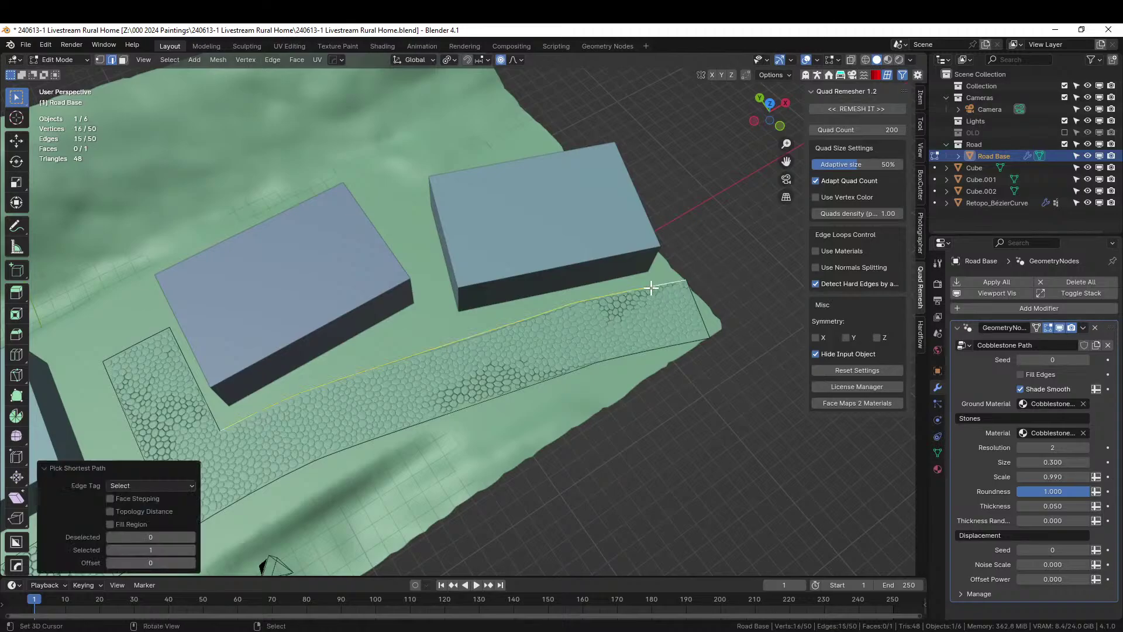
pyautogui.moveTo(572, 326); pyautogui.dragTo(614, 345, button='middle')
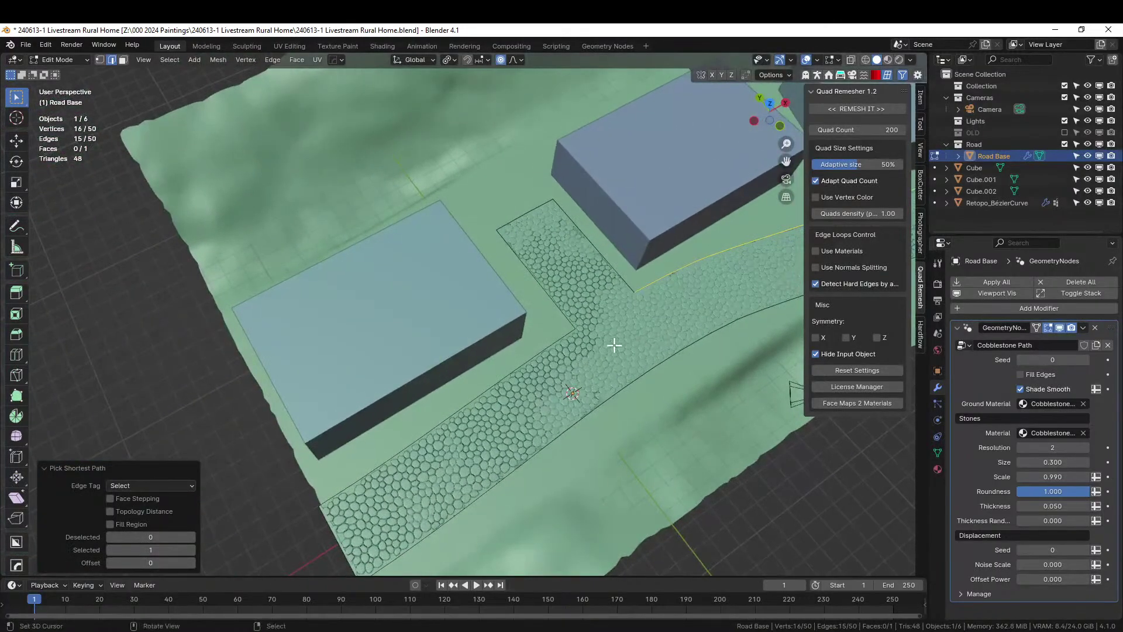
pyautogui.keyDown('shift'); pyautogui.click(561, 338); pyautogui.keyUp('shift')
pyautogui.keyDown('ctrl'); pyautogui.click(334, 494); pyautogui.keyUp('ctrl')
pyautogui.keyDown('shift'); pyautogui.moveTo(667, 464); pyautogui.dragTo(394, 413, button='middle'); pyautogui.keyUp('shift')
# - Select every outline edge of Road Base except the two short edges closing the ends of the main road
pyautogui.press('a')
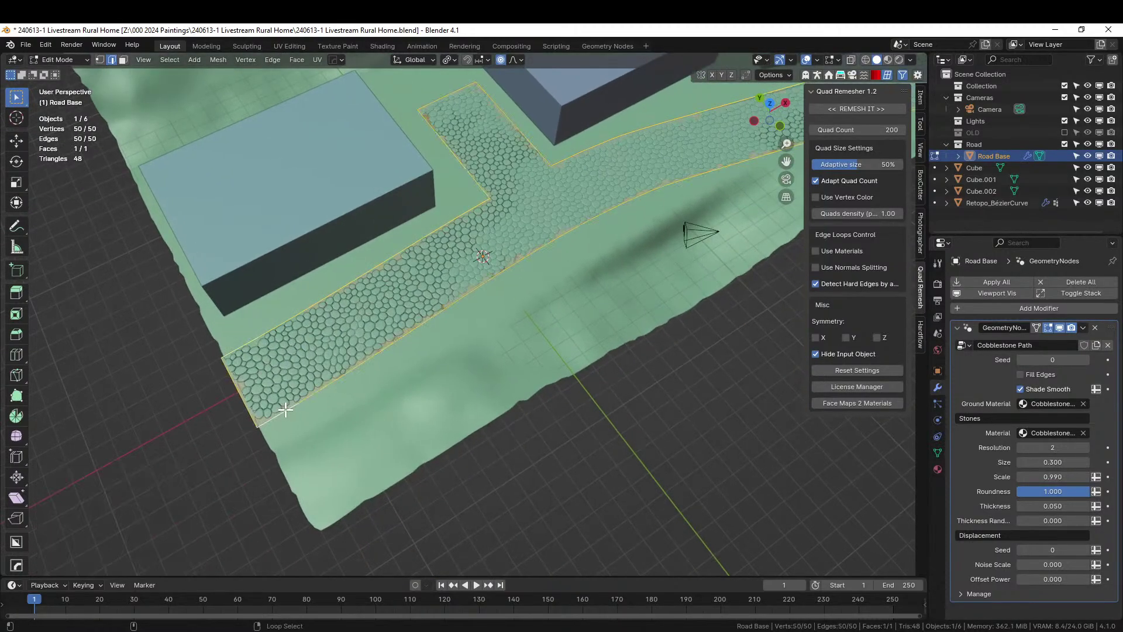
pyautogui.keyDown('shift'); pyautogui.click(241, 395); pyautogui.keyUp('shift')
pyautogui.keyDown('shift'); pyautogui.moveTo(579, 404); pyautogui.dragTo(547, 494, button='middle'); pyautogui.keyUp('shift')
pyautogui.keyDown('shift'); pyautogui.click(603, 230); pyautogui.keyUp('shift')
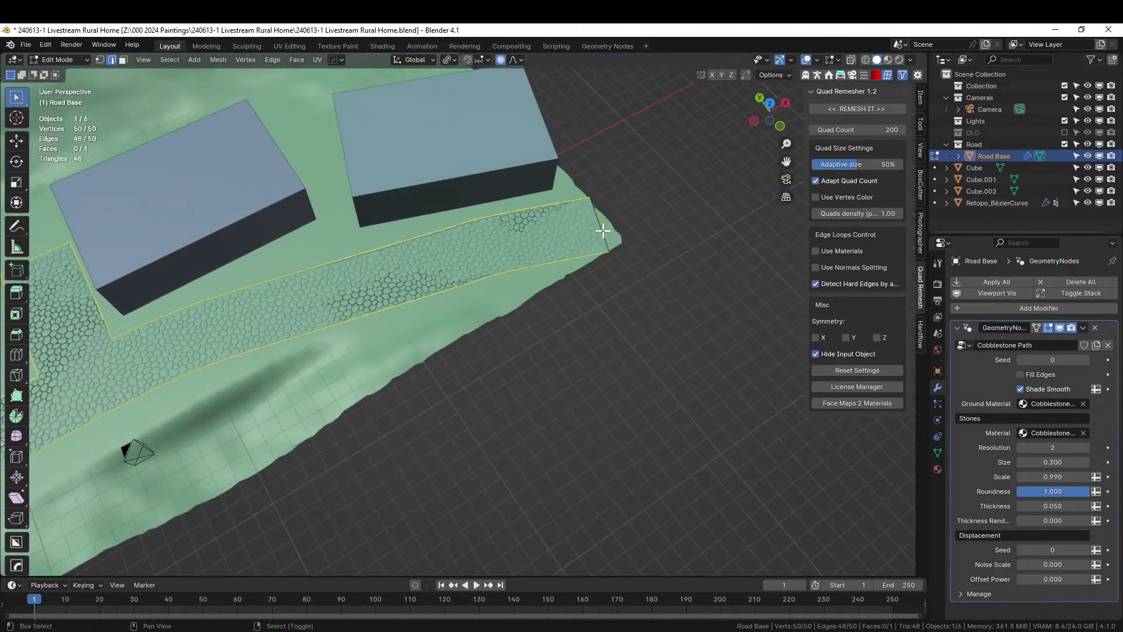
pyautogui.keyDown('shift'); pyautogui.moveTo(339, 394); pyautogui.dragTo(401, 381, button='middle'); pyautogui.keyUp('shift')
# - Extract the selected road edges into a separate curve object with the HOps Curve/Extract operation
pyautogui.press('q')
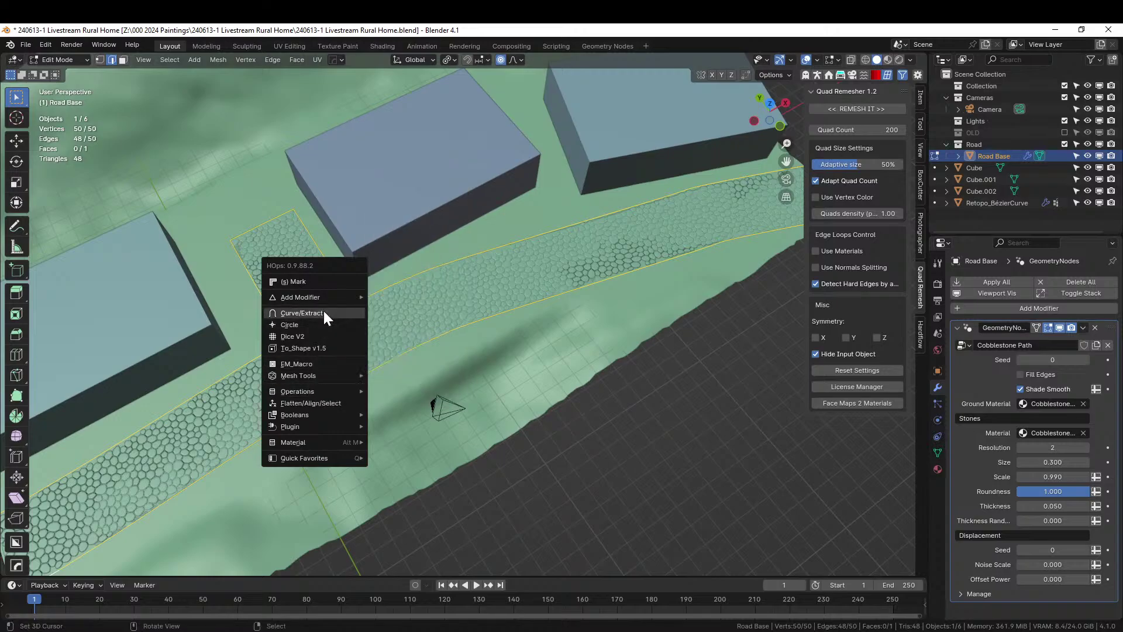
pyautogui.click(301, 313)
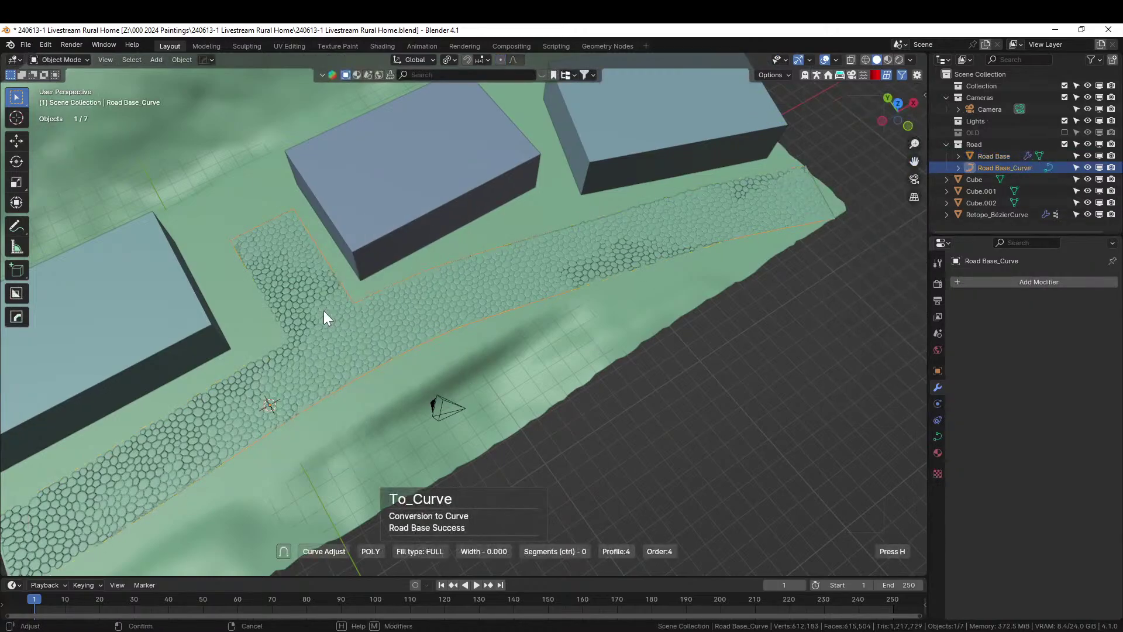
pyautogui.click(324, 310)
pyautogui.moveTo(548, 444); pyautogui.dragTo(571, 431, button='middle')
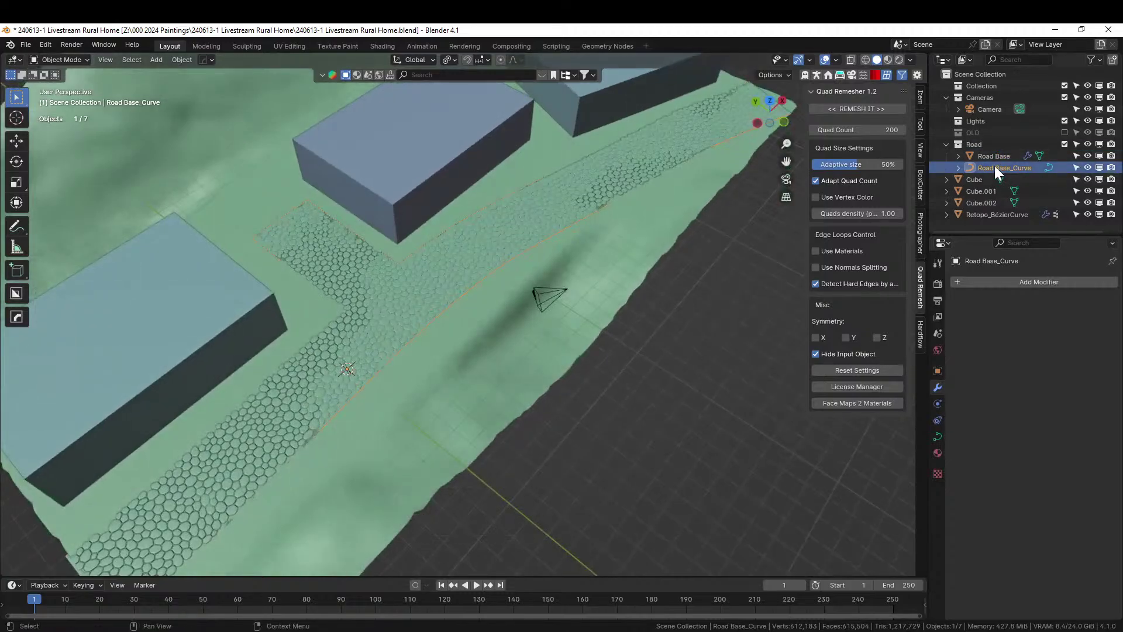
# - Isolate Road Base_Curve in local view and delete the three vertices forming the outer end of the side branch
pyautogui.press('KP_Divide')
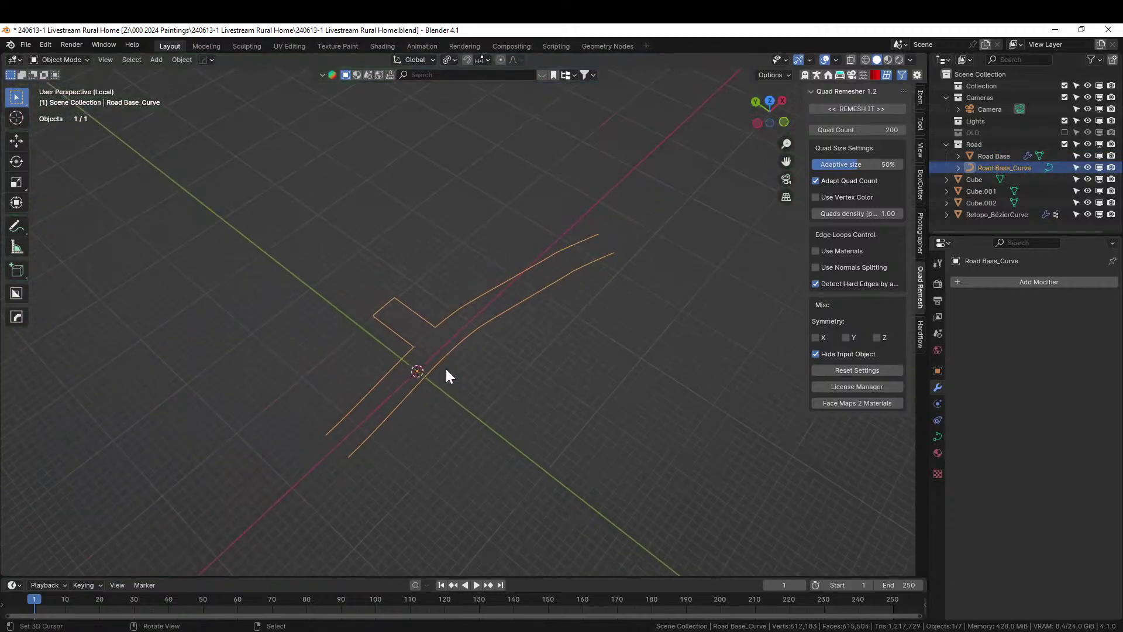
pyautogui.press('Tab')
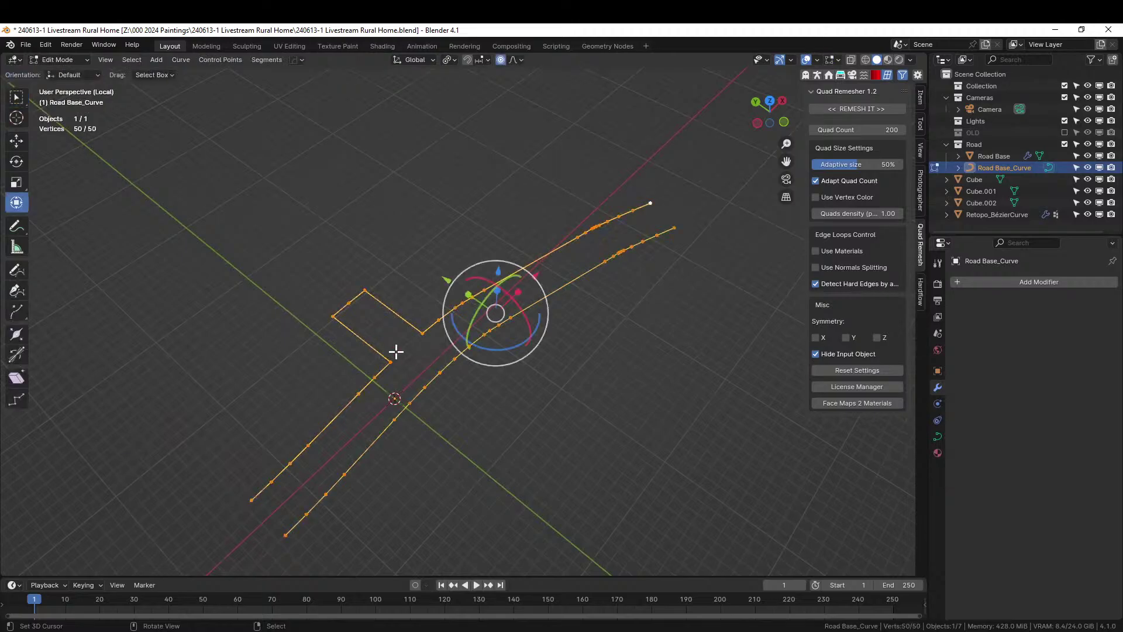
pyautogui.scroll(2, 351, 365)
pyautogui.hotkey('alt', 'a')
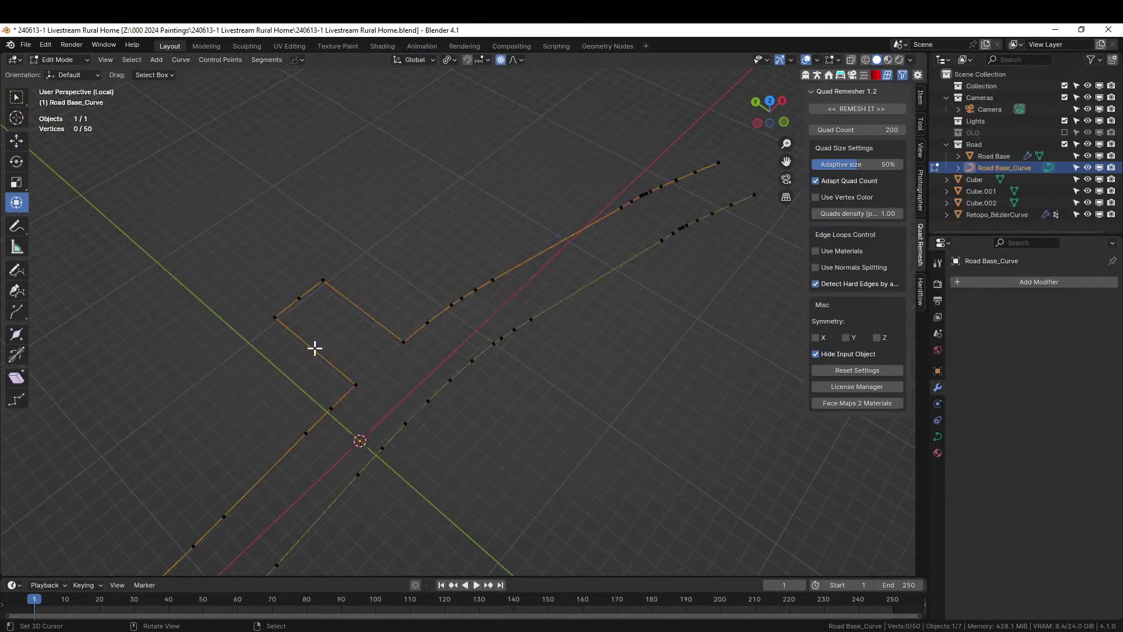
pyautogui.moveTo(230, 251); pyautogui.dragTo(355, 328)
pyautogui.press('x')
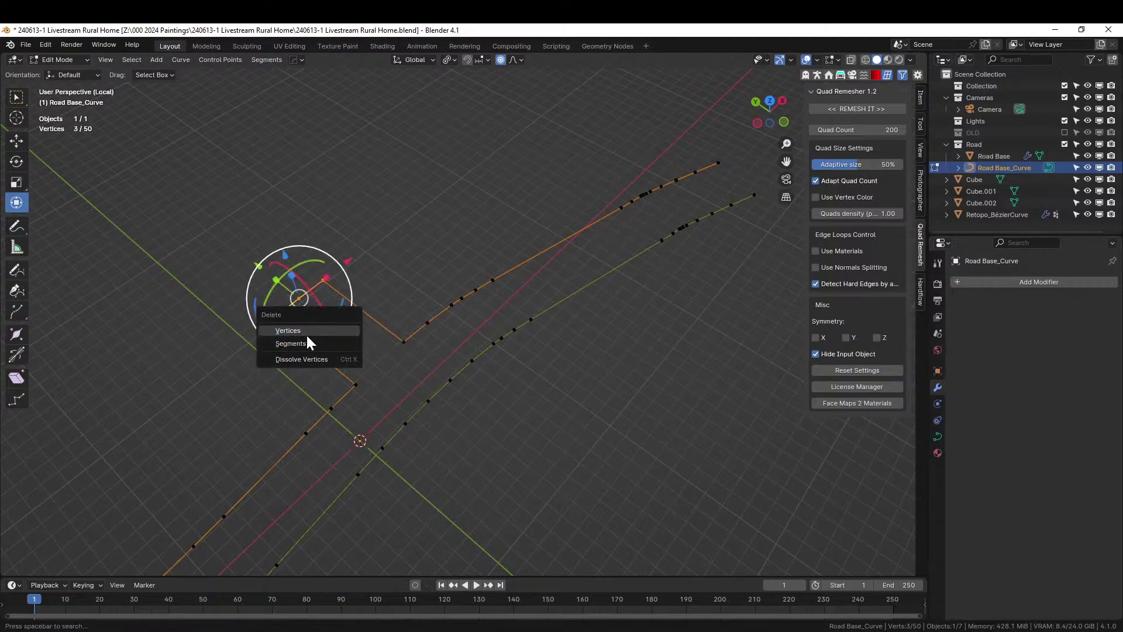
pyautogui.click(307, 334)
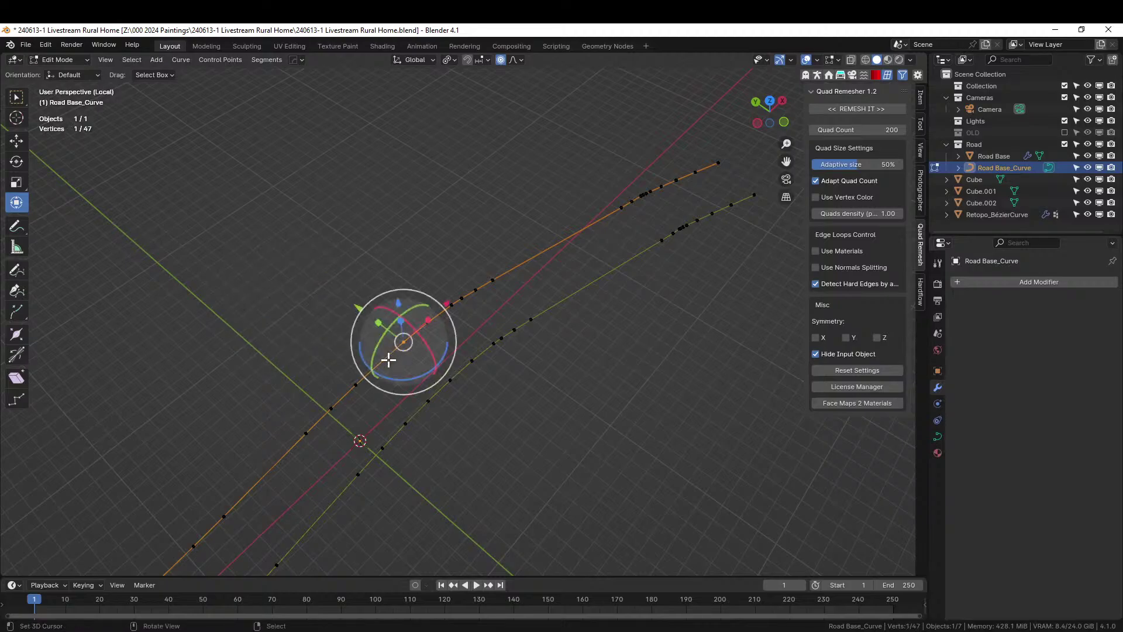
# - Delete the curve segment bridging the side-road opening and return to Object Mode
pyautogui.click(380, 364)
pyautogui.click(363, 381)
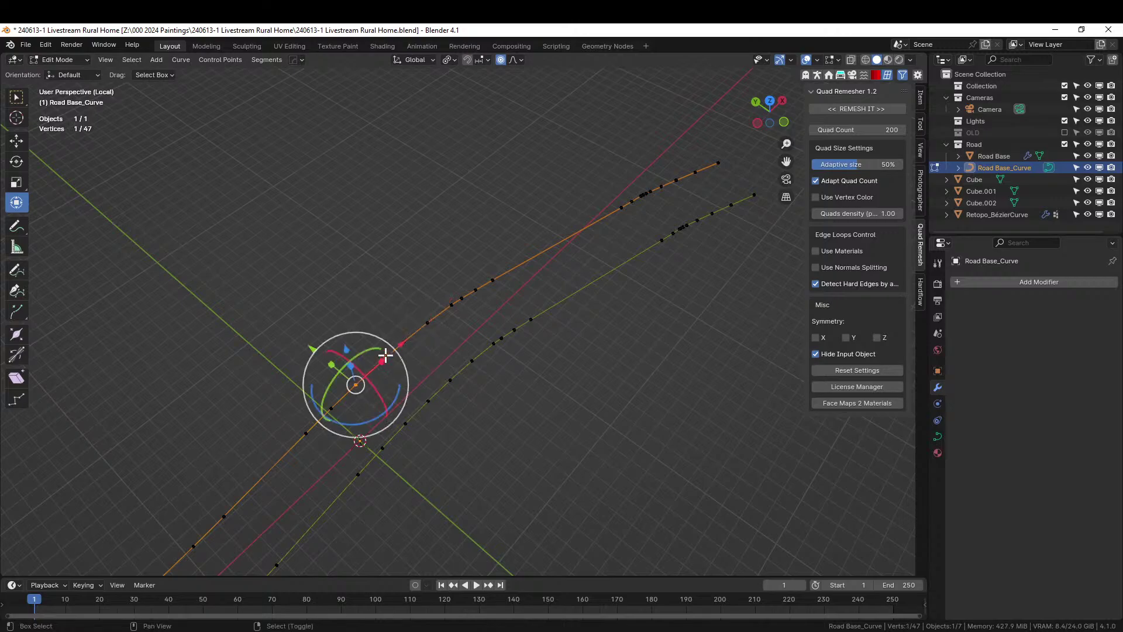
pyautogui.moveTo(351, 395); pyautogui.dragTo(403, 340)
pyautogui.press('x')
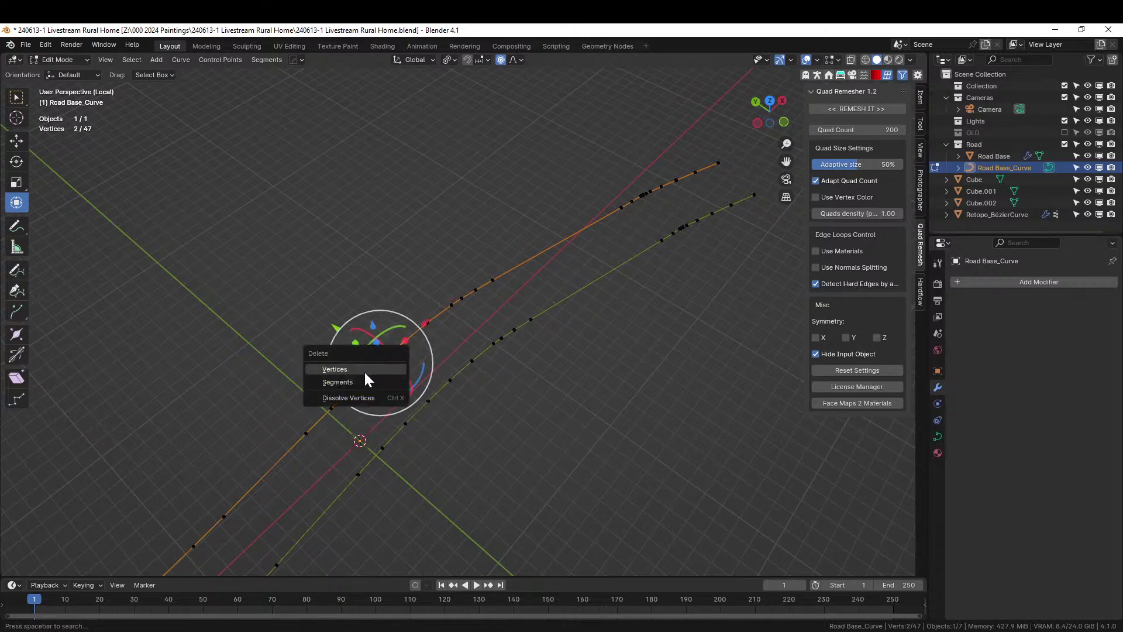
pyautogui.click(365, 381)
pyautogui.press('Tab')
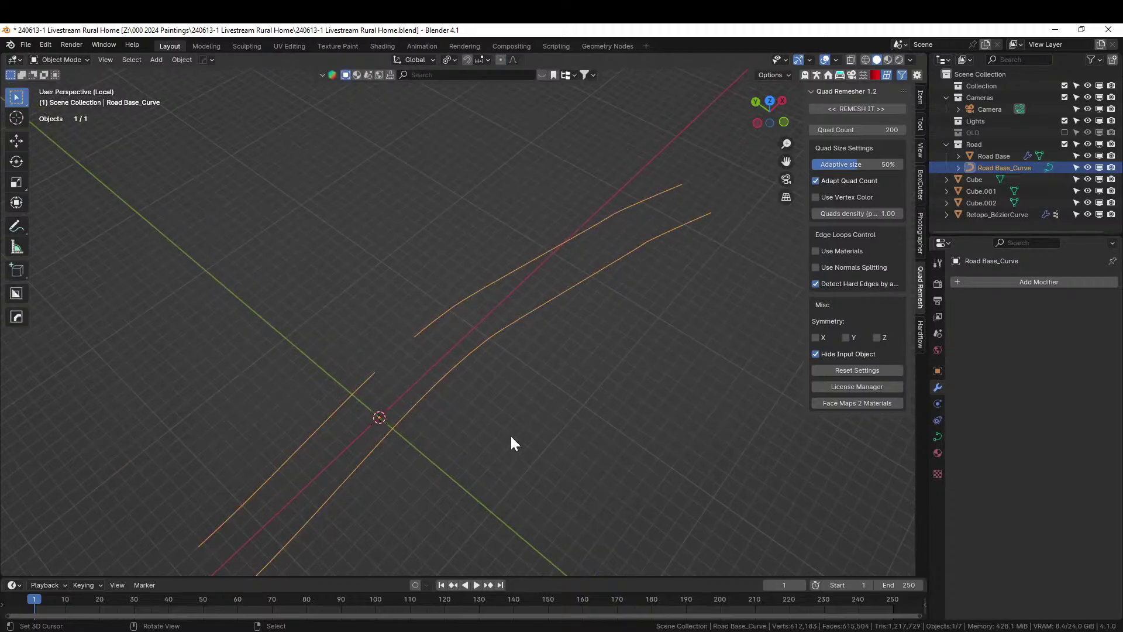
# - Leave local view and set the extrude of Road Base_Curve to 1 m to raise walls along the road edges
pyautogui.moveTo(511, 434); pyautogui.dragTo(483, 459, button='middle')
pyautogui.press('KP_Divide')
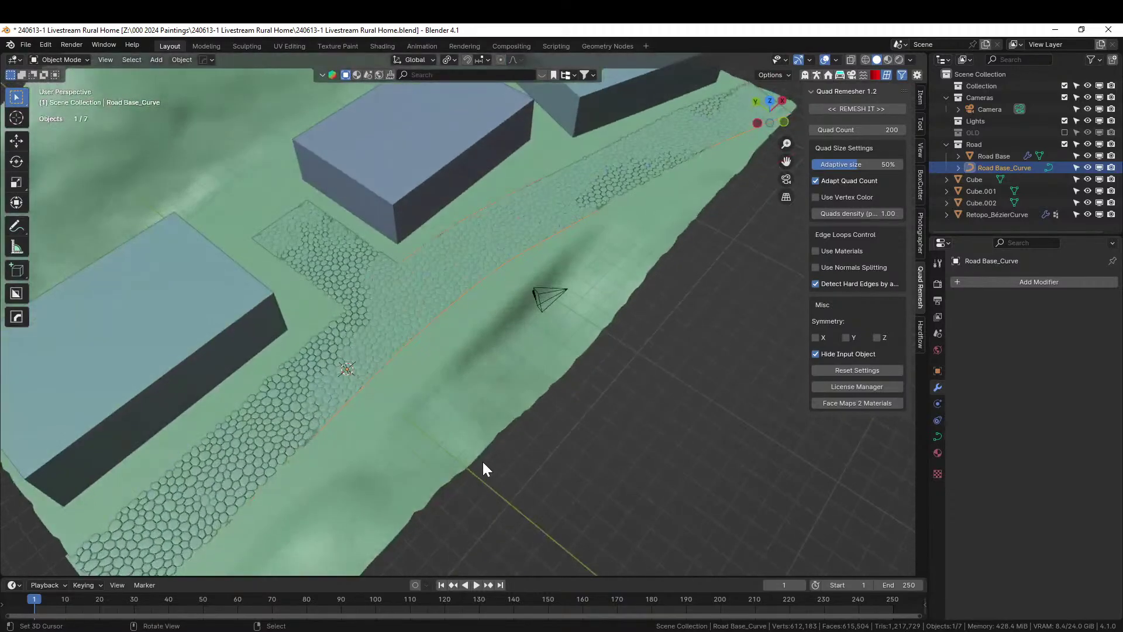
pyautogui.click(316, 336)
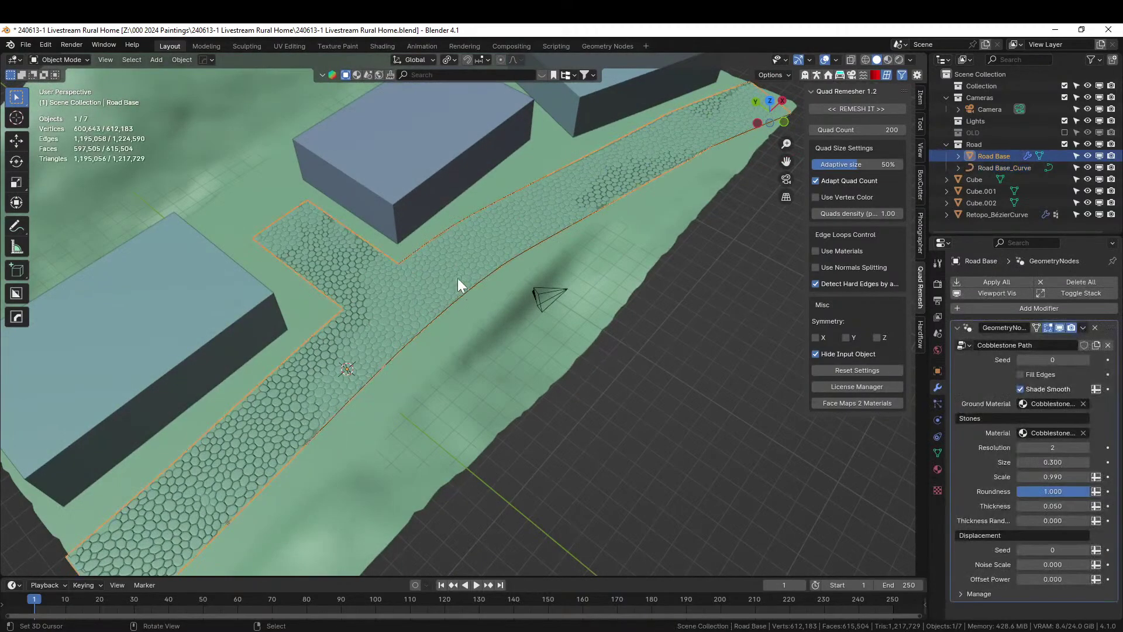
pyautogui.click(408, 255)
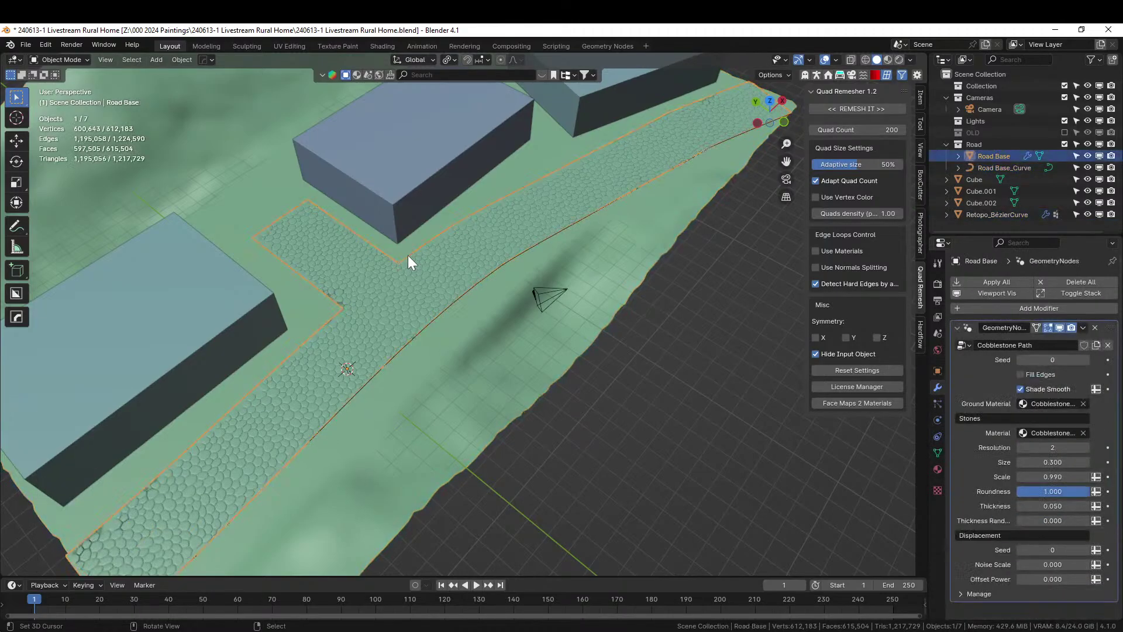
pyautogui.click(985, 166)
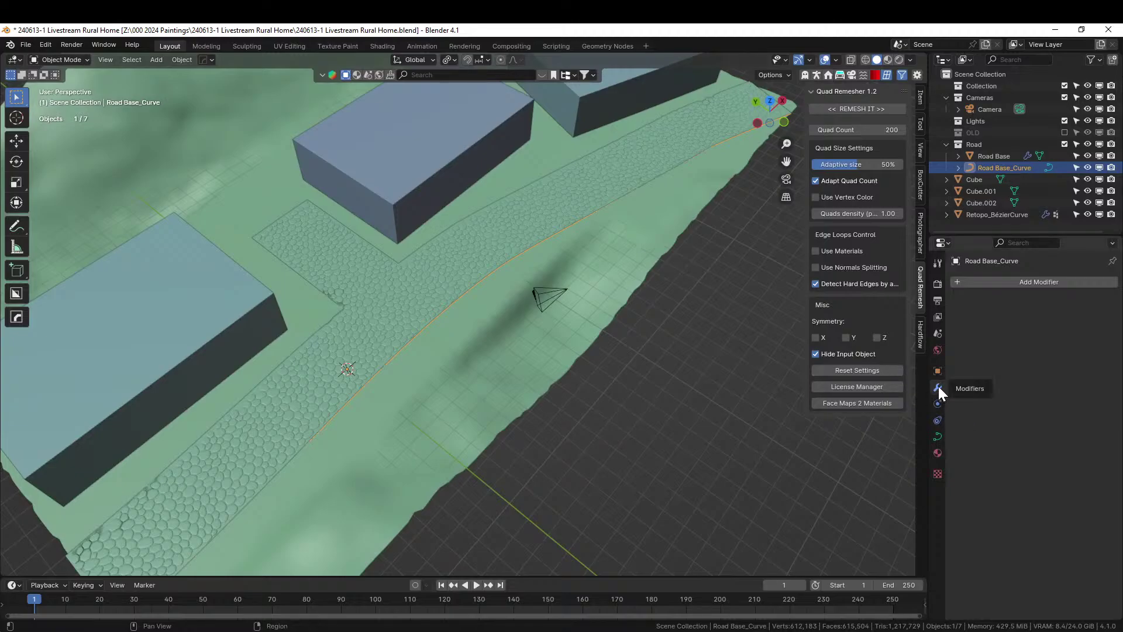
pyautogui.click(938, 437)
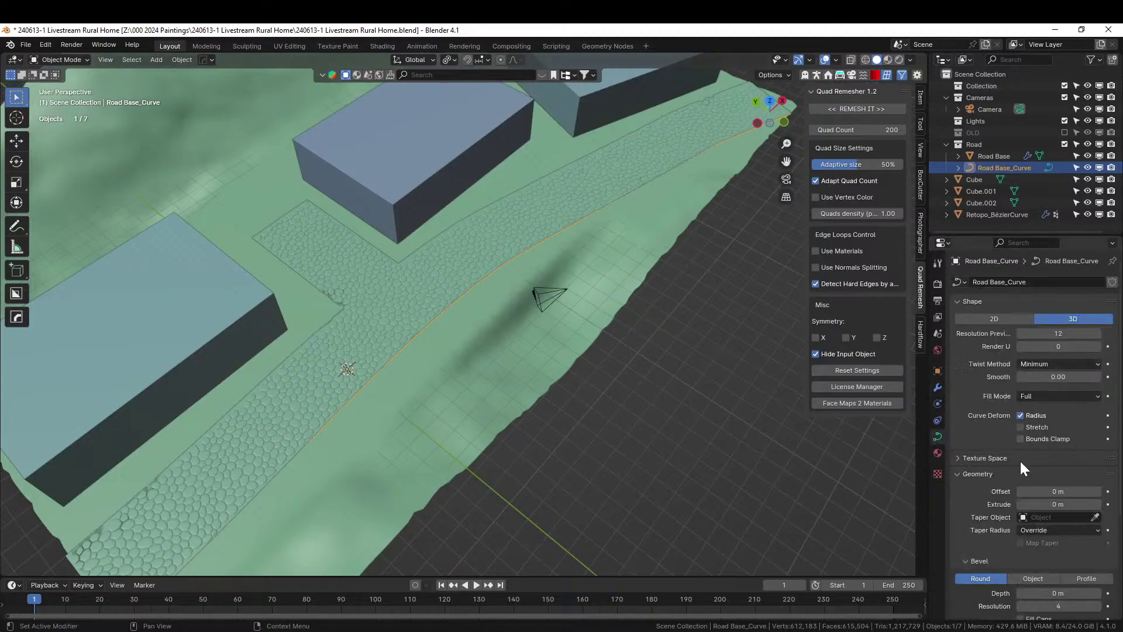
pyautogui.moveTo(1059, 504); pyautogui.dragTo(1059, 506)
pyautogui.moveTo(489, 451); pyautogui.dragTo(491, 411, button='middle')
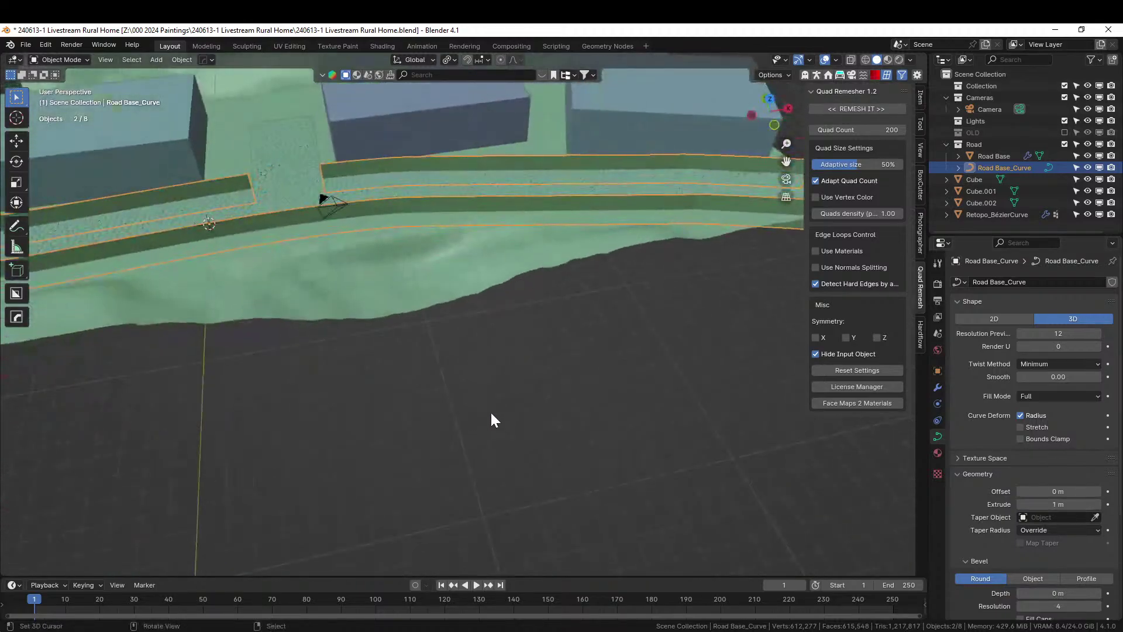
pyautogui.scroll(-5, 382, 399)
pyautogui.moveTo(475, 560); pyautogui.dragTo(388, 552, button='middle')
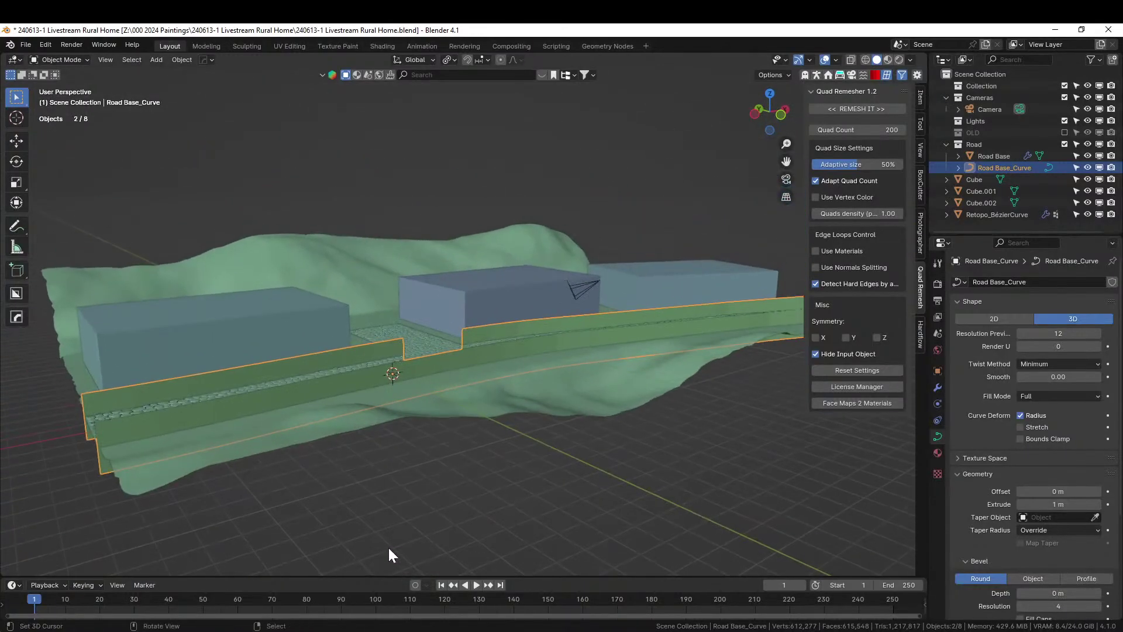
# - Reduce the road wall curve's extrude to 0.33 m
pyautogui.click(1059, 505)
pyautogui.write('0.2')
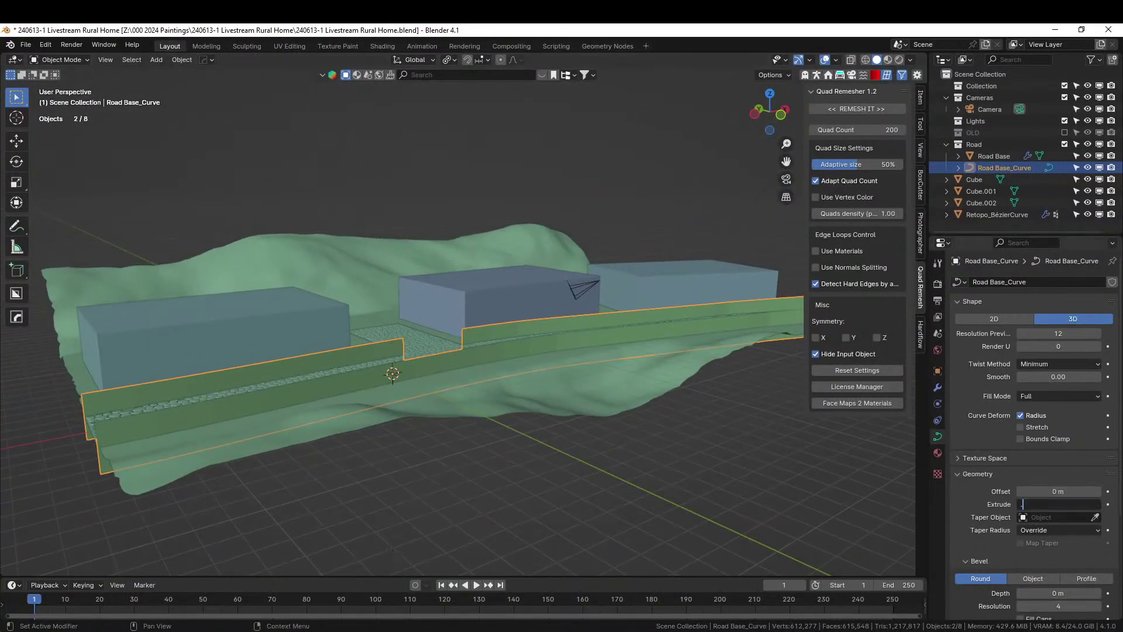
pyautogui.press('Return')
pyautogui.moveTo(1056, 504); pyautogui.dragTo(1076, 504)
pyautogui.scroll(4, 567, 402)
pyautogui.moveTo(567, 403); pyautogui.dragTo(556, 407, button='middle')
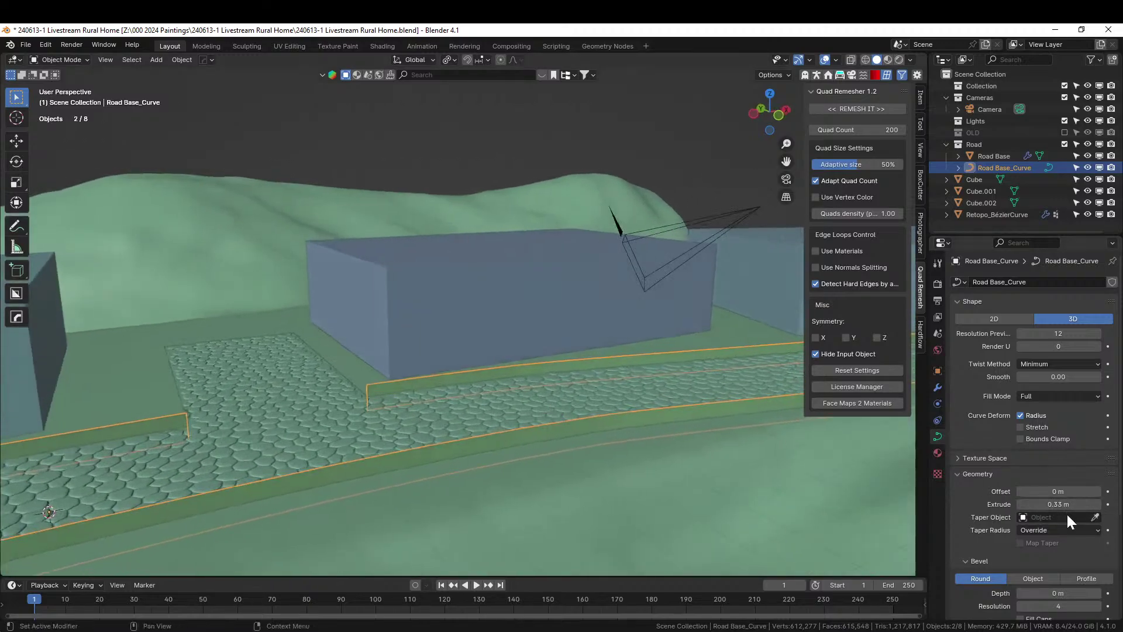
# - Set the road wall curve's extrude to 0.66 m and check the walls along the road
pyautogui.click(1062, 504)
pyautogui.write('.66')
pyautogui.press('Return')
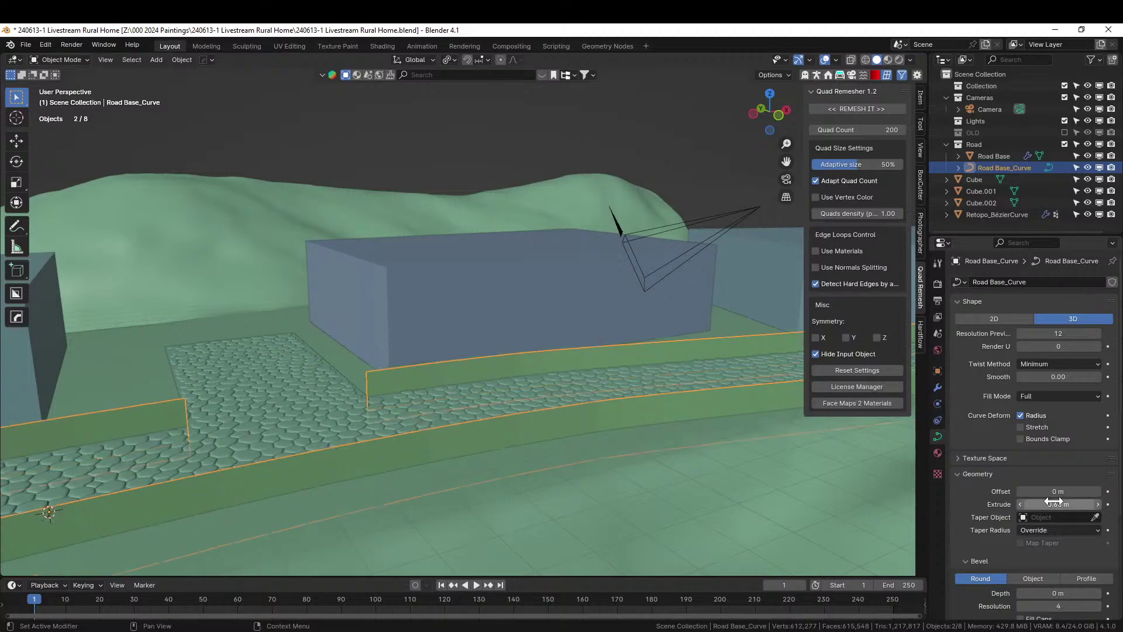
pyautogui.scroll(-3, 710, 521)
pyautogui.moveTo(711, 521); pyautogui.dragTo(610, 519, button='middle')
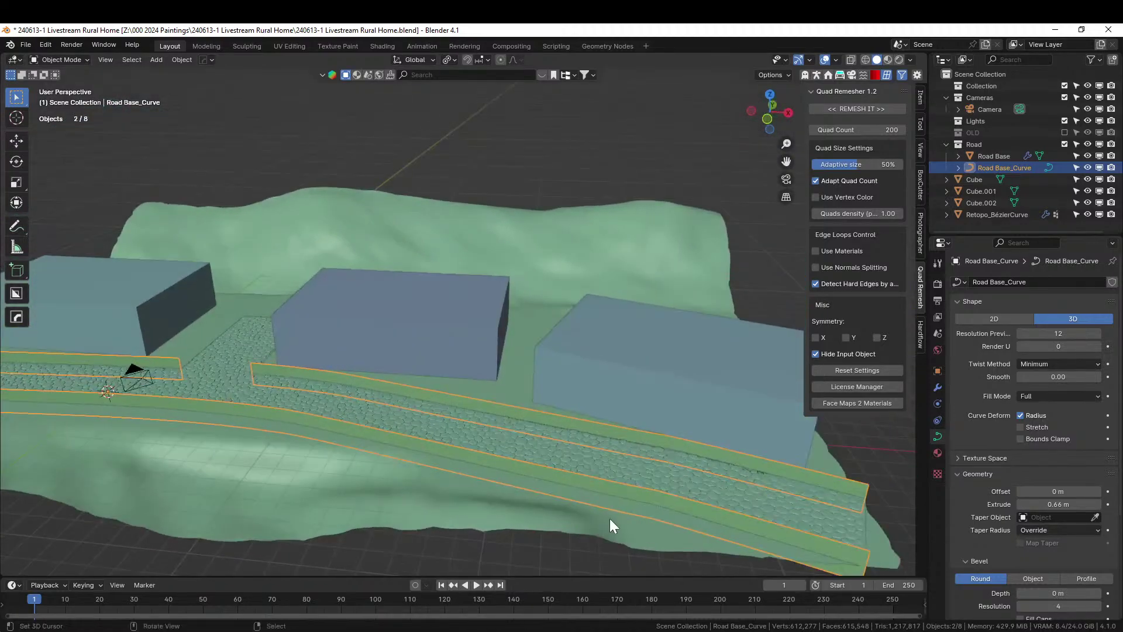
# - Set the road wall curve's extrude to 0.5 m
pyautogui.click(1062, 505)
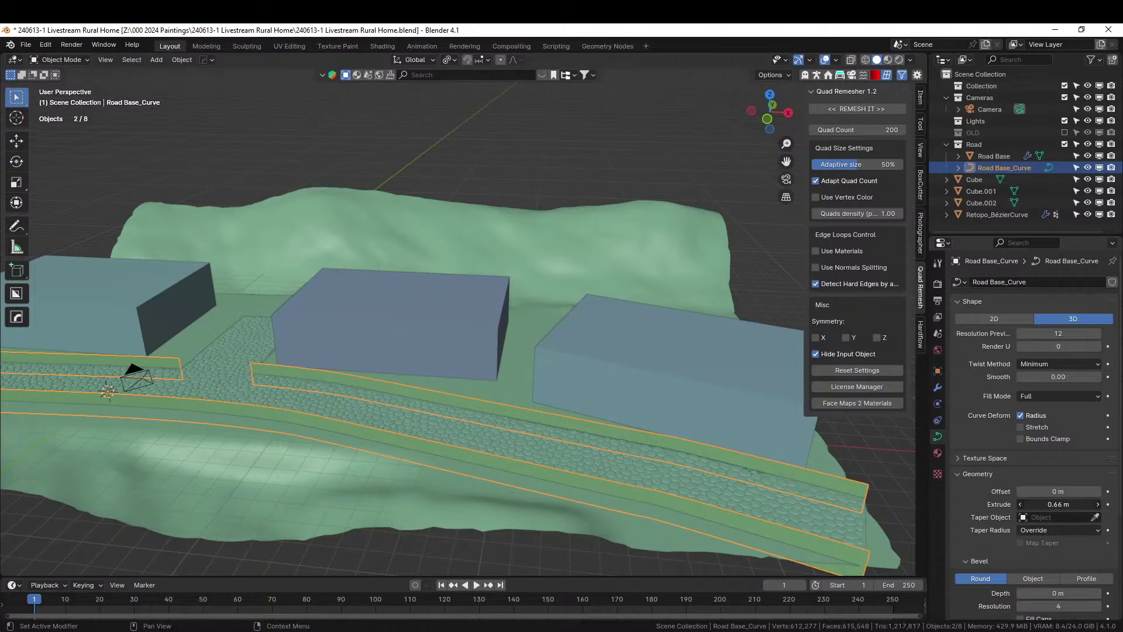
pyautogui.press('BackSpace')
pyautogui.write('.5')
pyautogui.press('Return')
# - Try a small geometry offset on the road wall curve, and undo it
pyautogui.click(1059, 492)
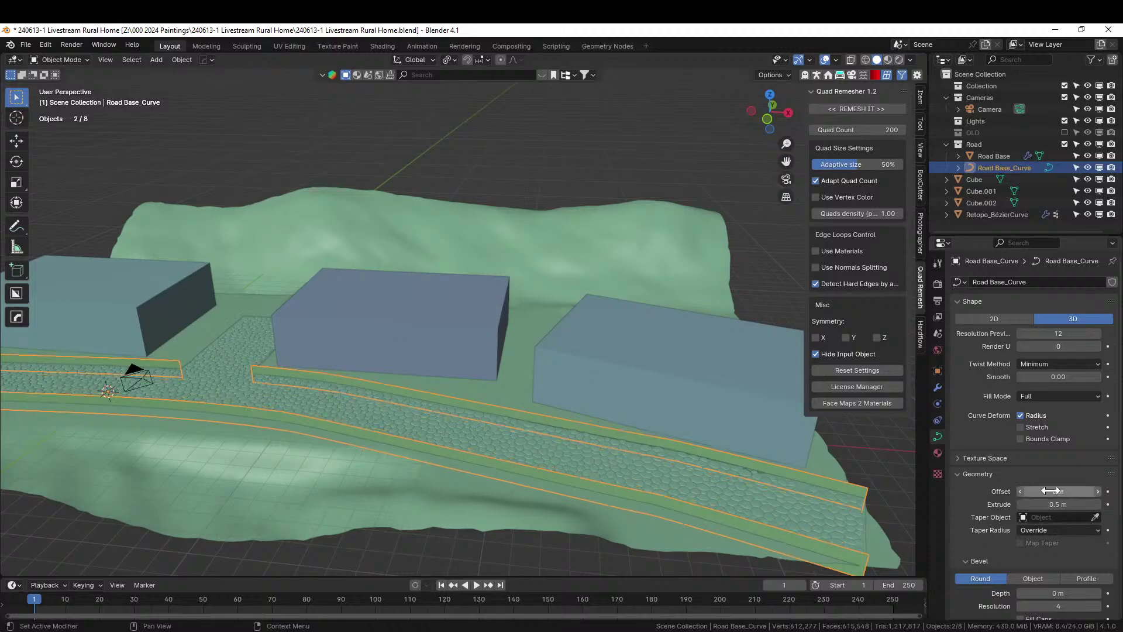
pyautogui.press('BackSpace')
pyautogui.write('.2')
pyautogui.press('Return')
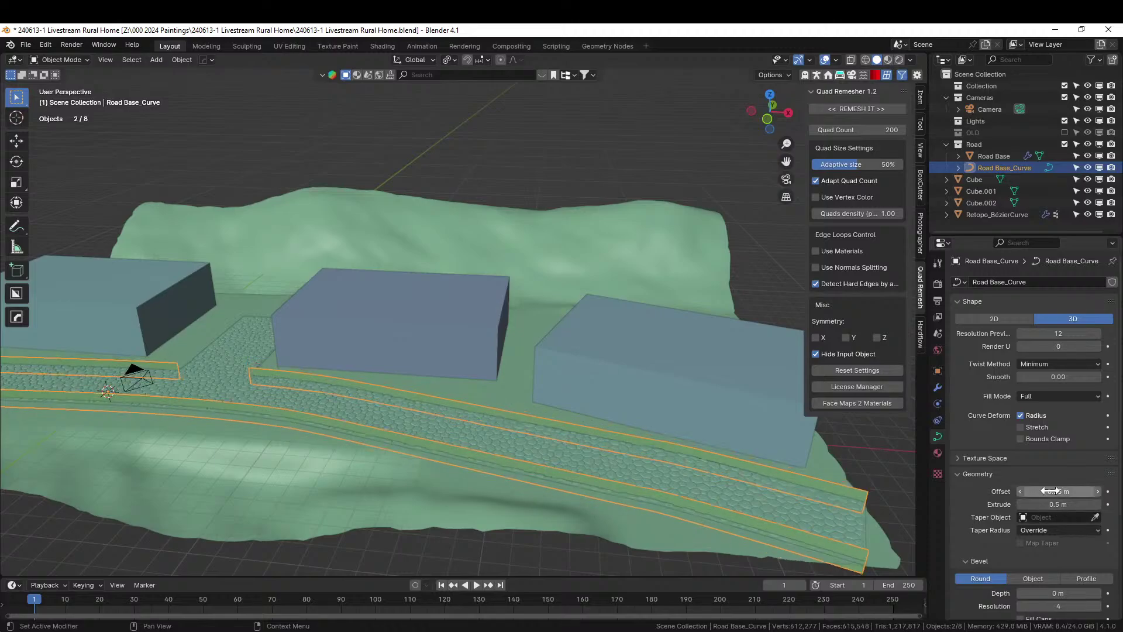
pyautogui.hotkey('ctrl', 'z')
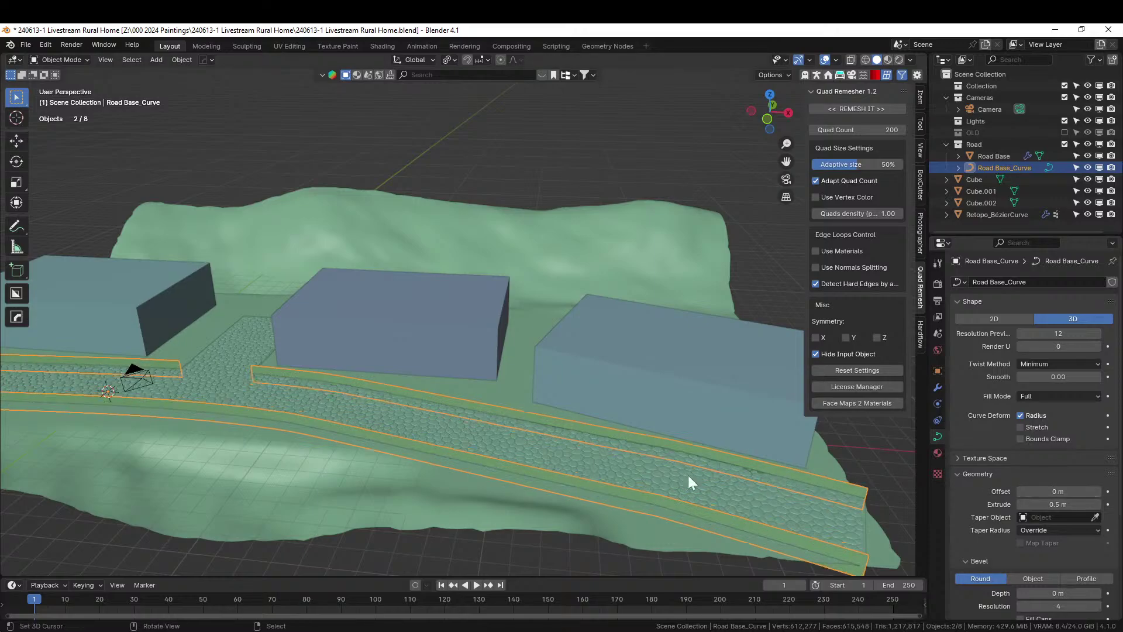
# - Move the road wall curve up 0.25 m along the Z axis
pyautogui.write('gz')
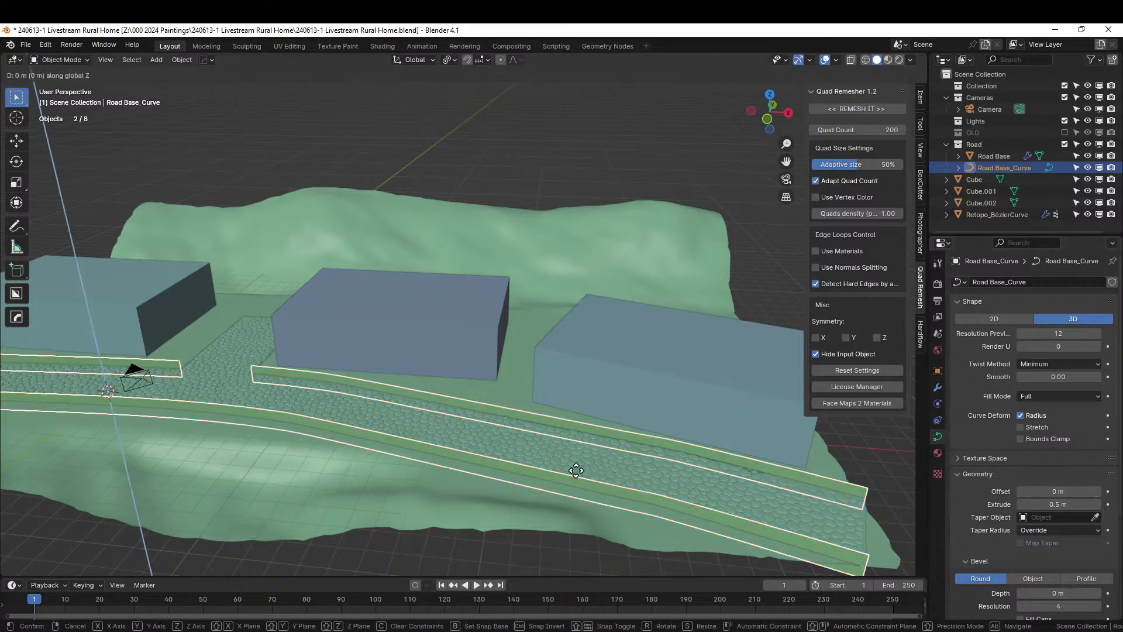
pyautogui.write('.25')
pyautogui.press('Return')
pyautogui.moveTo(577, 471); pyautogui.dragTo(665, 433, button='middle')
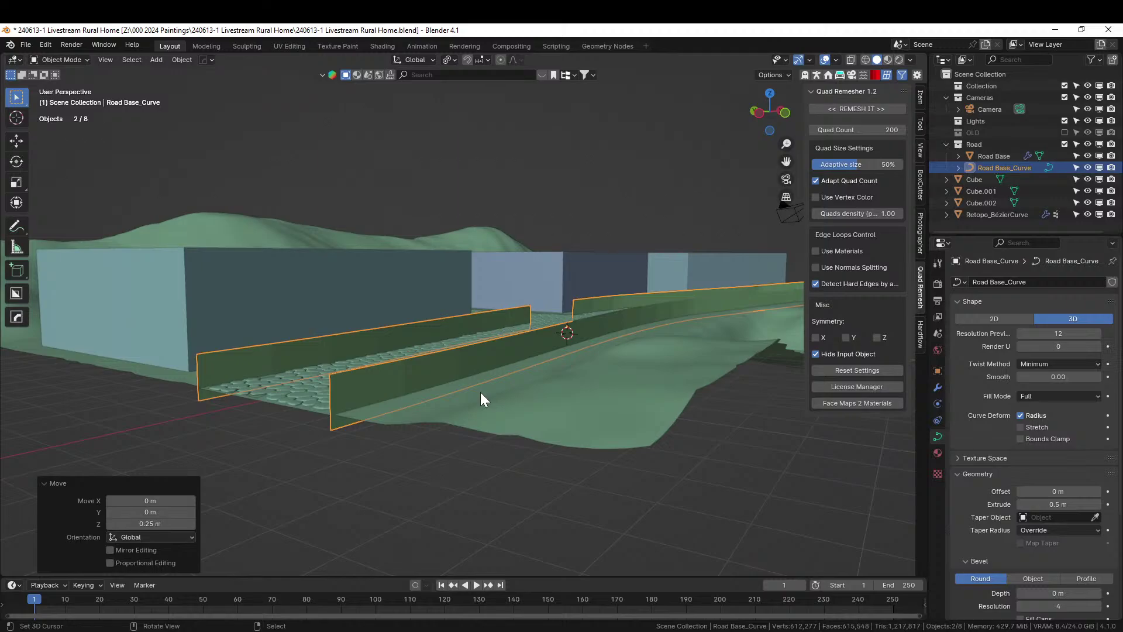
pyautogui.moveTo(618, 358); pyautogui.dragTo(508, 370, button='middle')
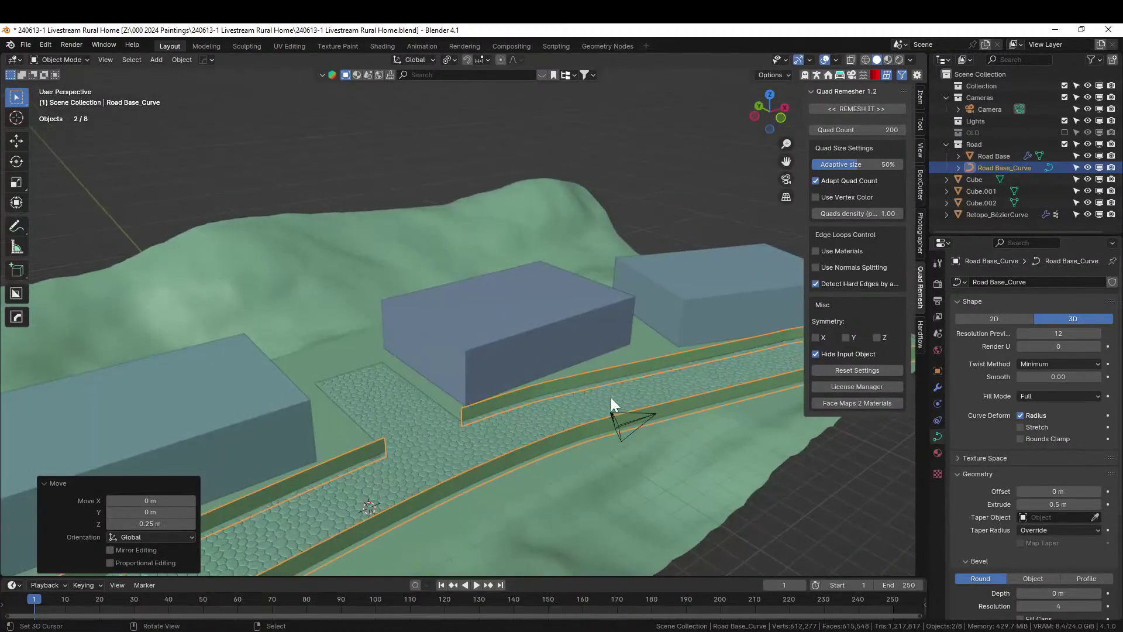
# - Convert Road Base_Curve from a curve to a mesh
pyautogui.click(182, 59)
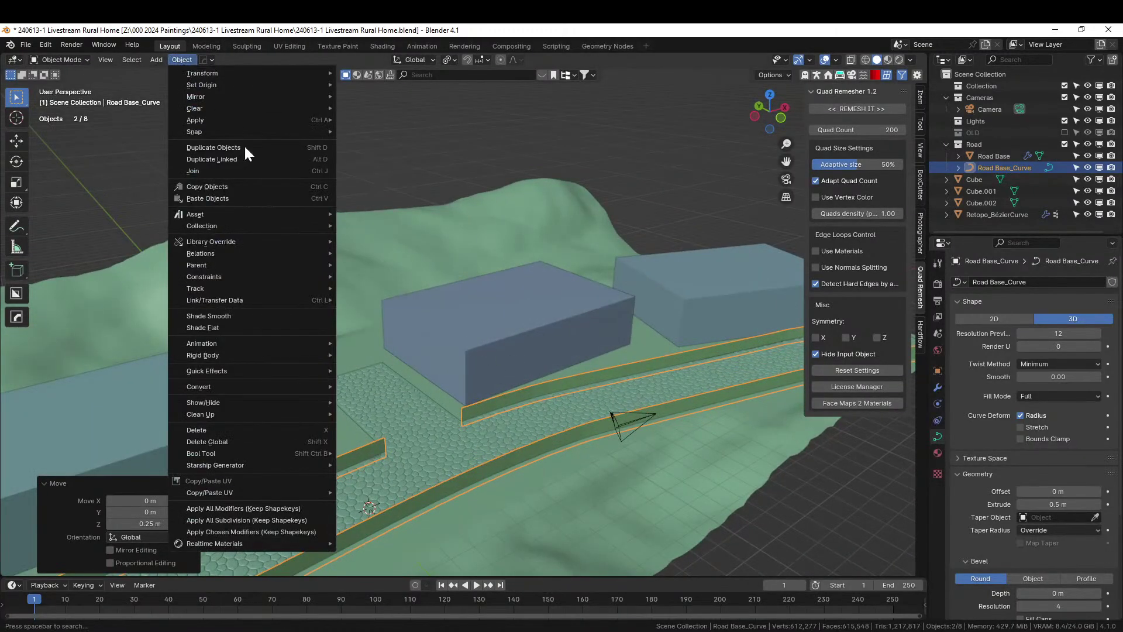
pyautogui.moveTo(244, 387)
pyautogui.click(384, 397)
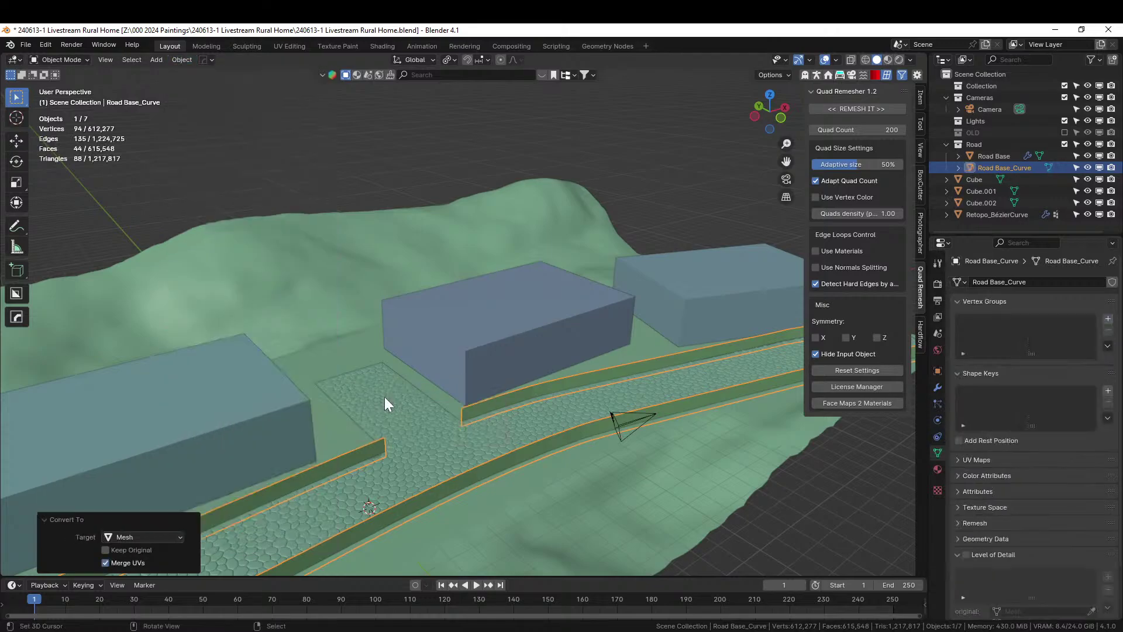
pyautogui.scroll(-6, 511, 425)
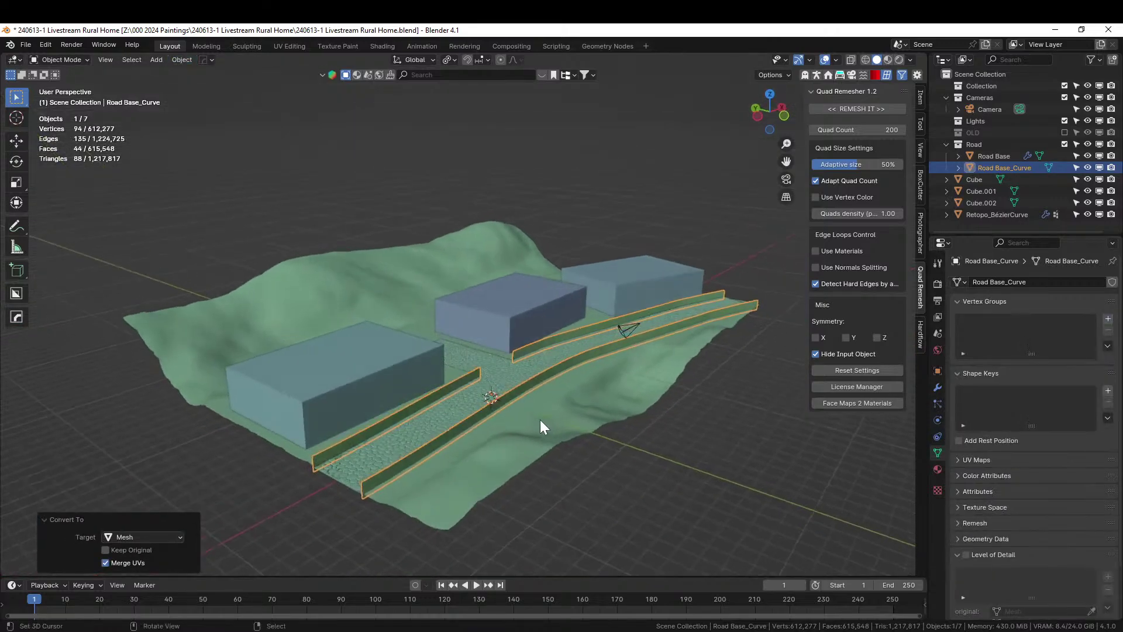
pyautogui.scroll(3, 541, 420)
# - Add a Solidify modifier to the road walls with a thickness of about 0.24 m
pyautogui.press('q')
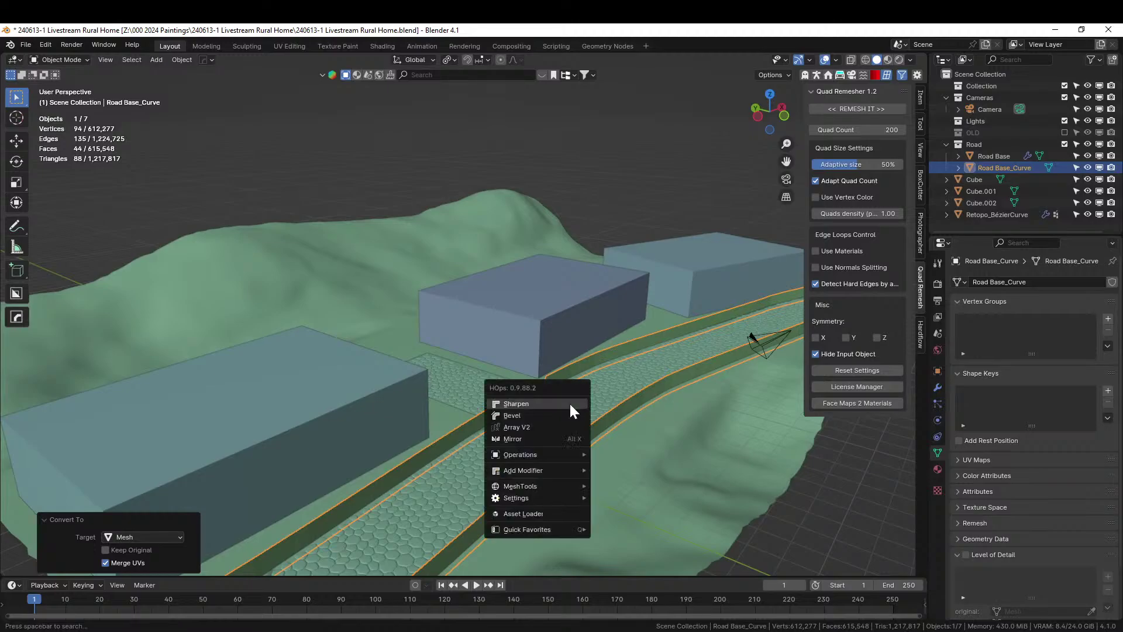
pyautogui.moveTo(560, 469)
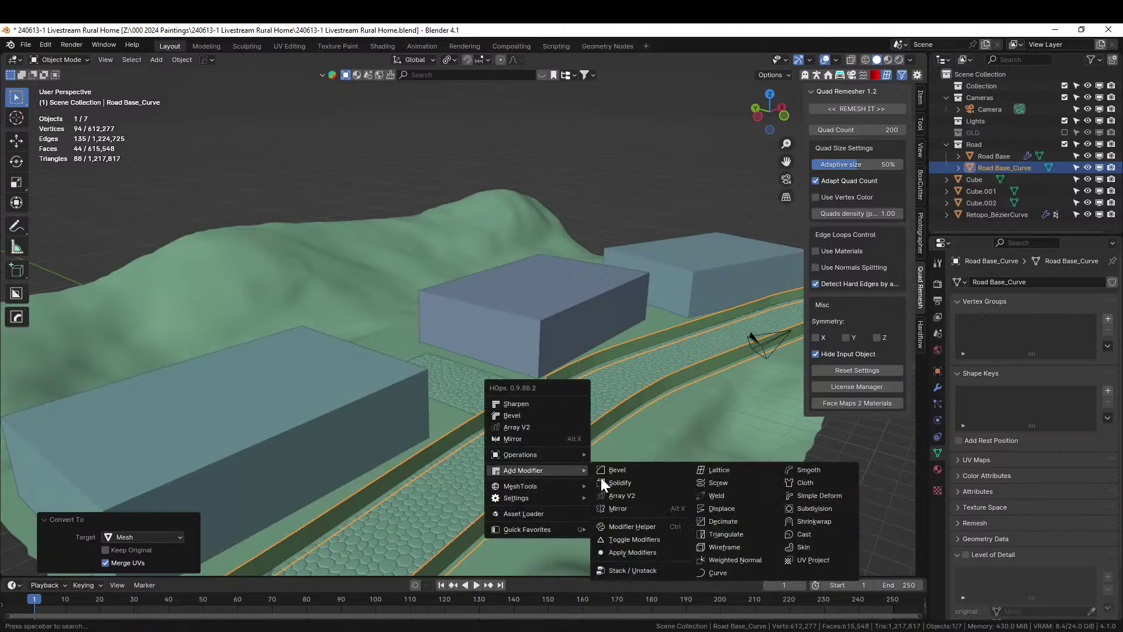
pyautogui.click(621, 483)
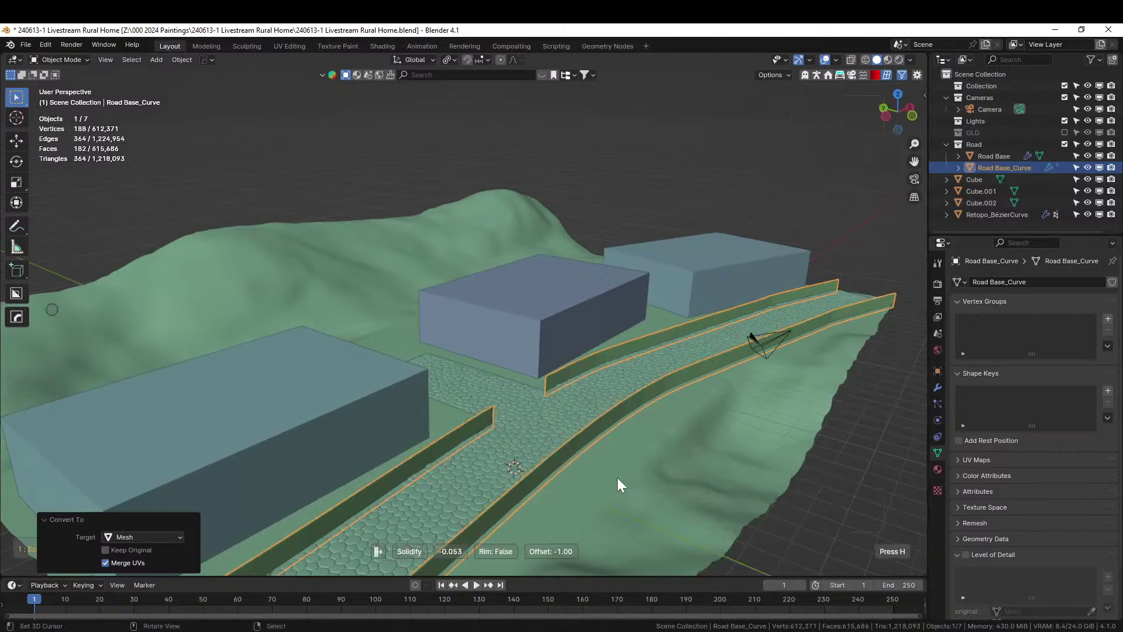
pyautogui.click(589, 454)
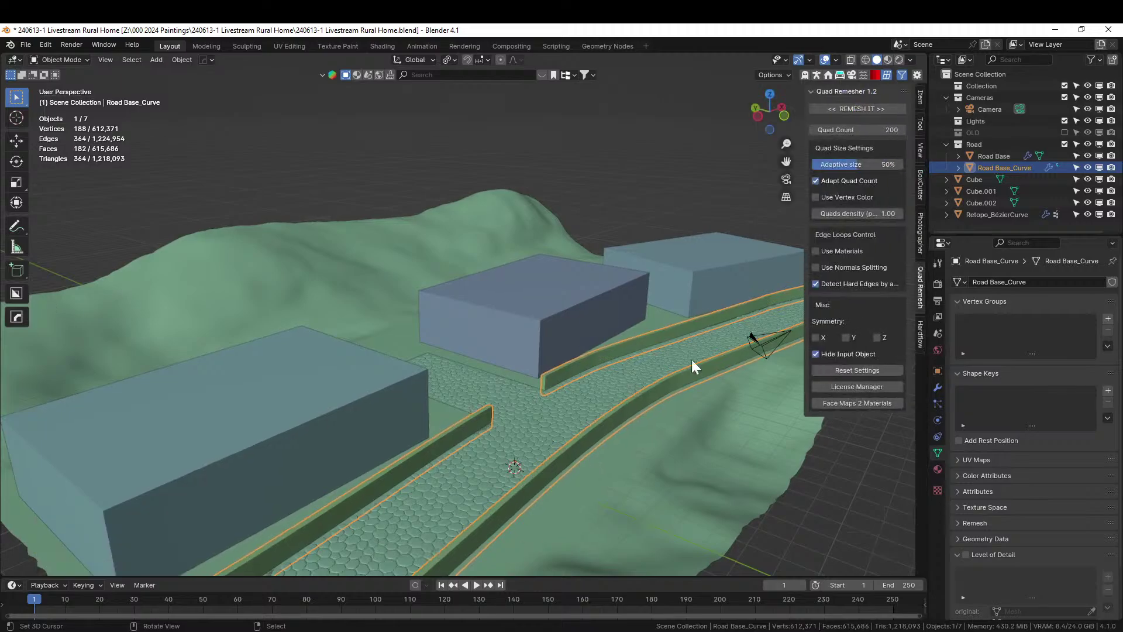
# - Set the Solidify thickness of the road walls to 0.3 m
pyautogui.click(938, 388)
pyautogui.click(956, 327)
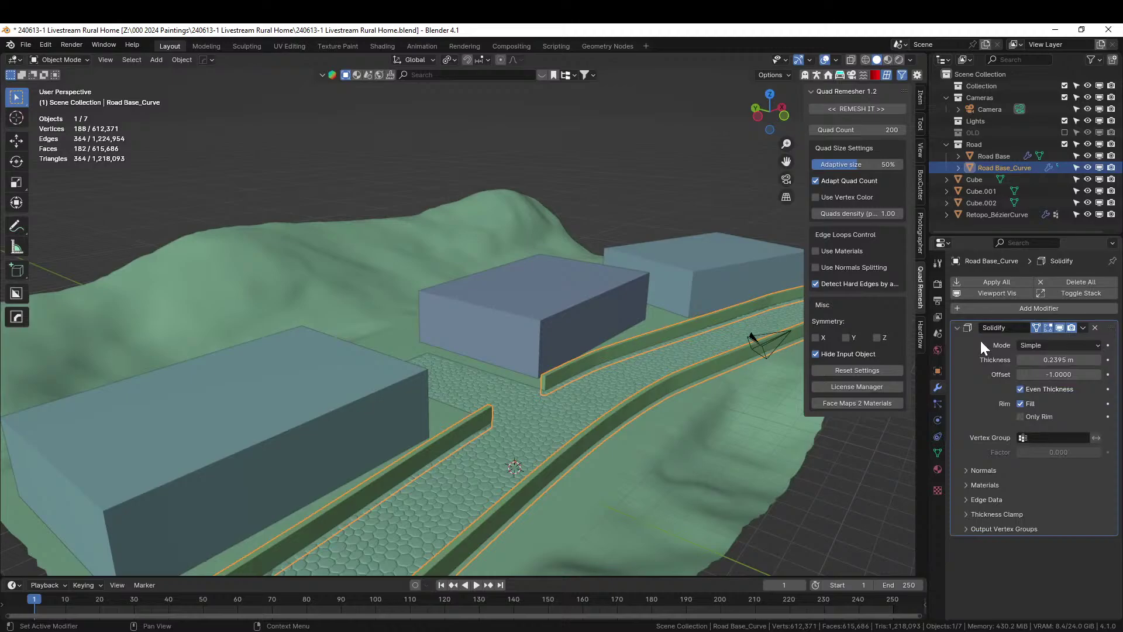
pyautogui.click(1059, 360)
pyautogui.write('0.3')
pyautogui.press('Return')
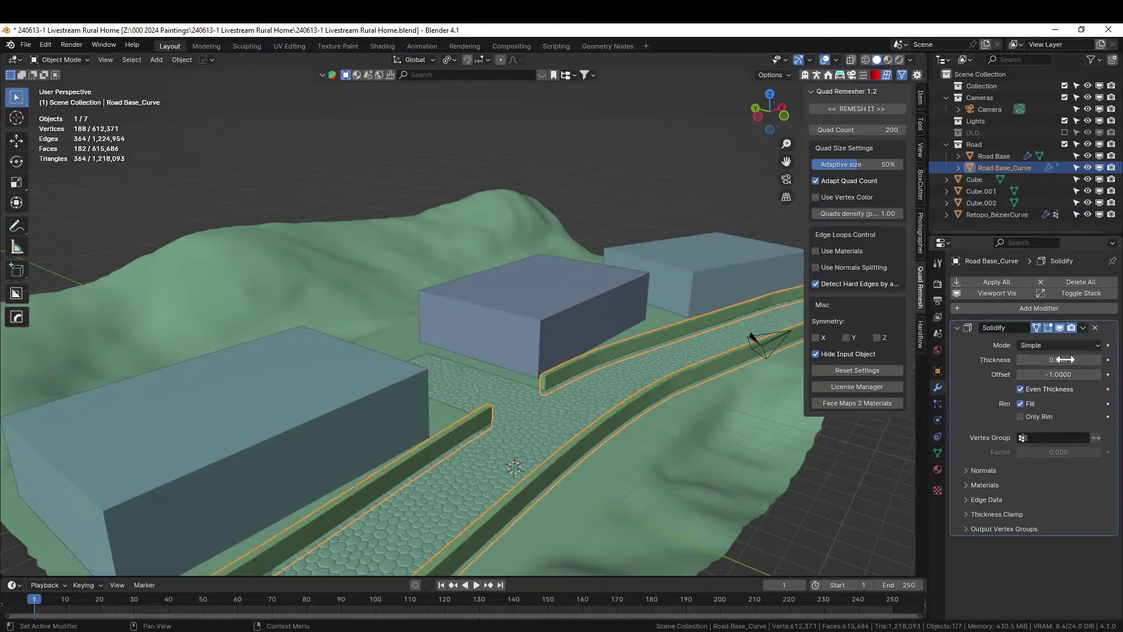
pyautogui.moveTo(790, 390); pyautogui.dragTo(553, 361, button='middle')
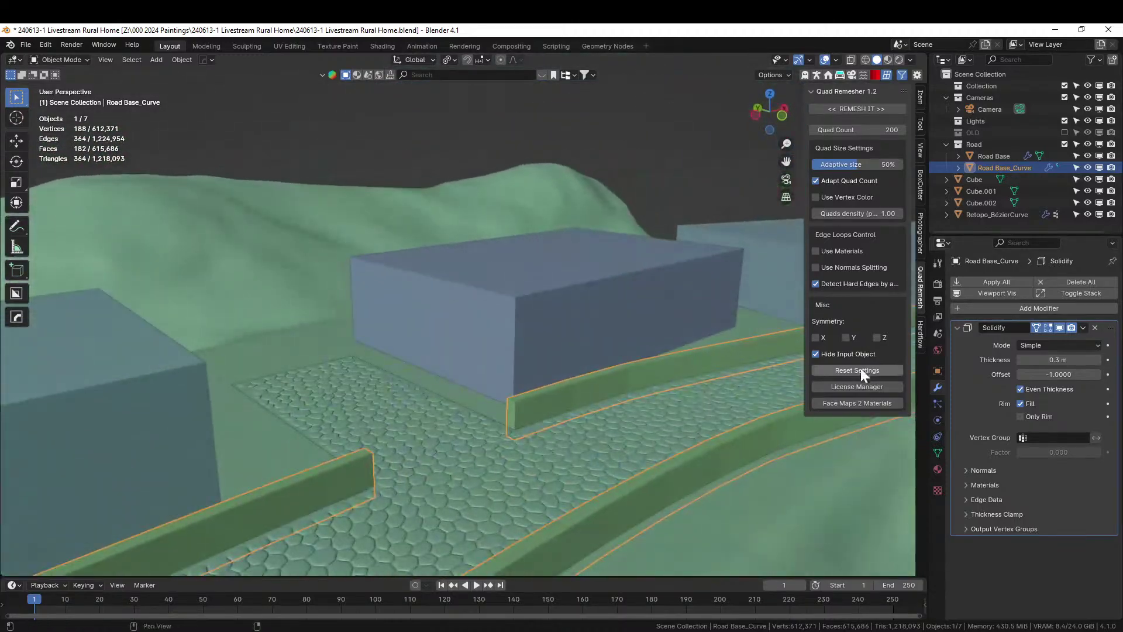
# - Apply the Solidify modifier on the road walls
pyautogui.hotkey('ctrl', 'a')
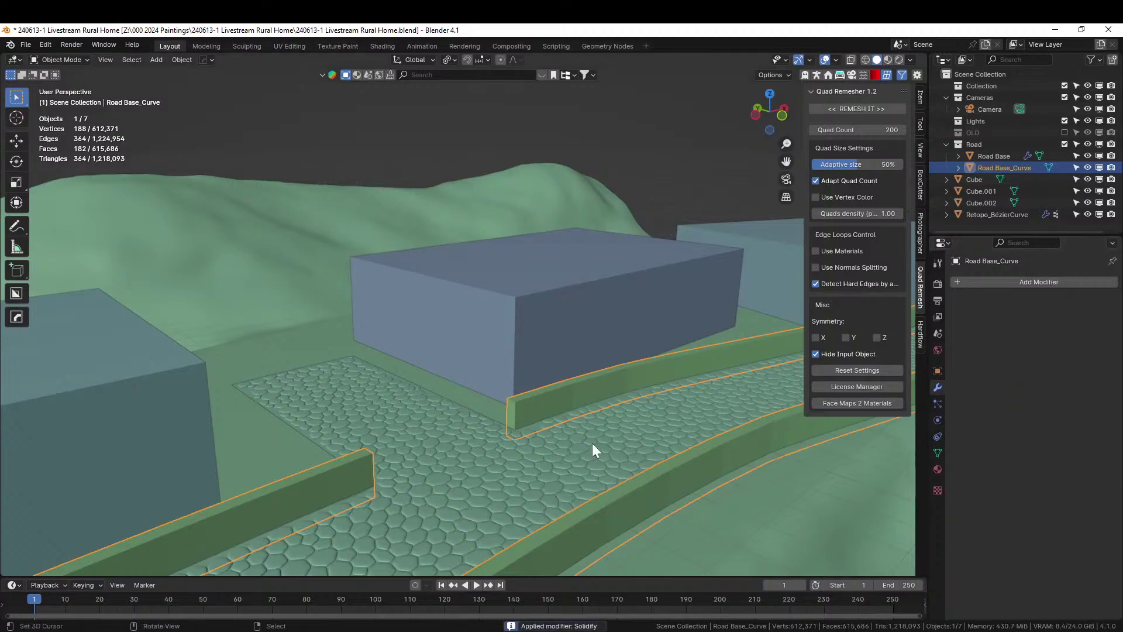
pyautogui.scroll(4, 497, 458)
pyautogui.scroll(-5, 495, 465)
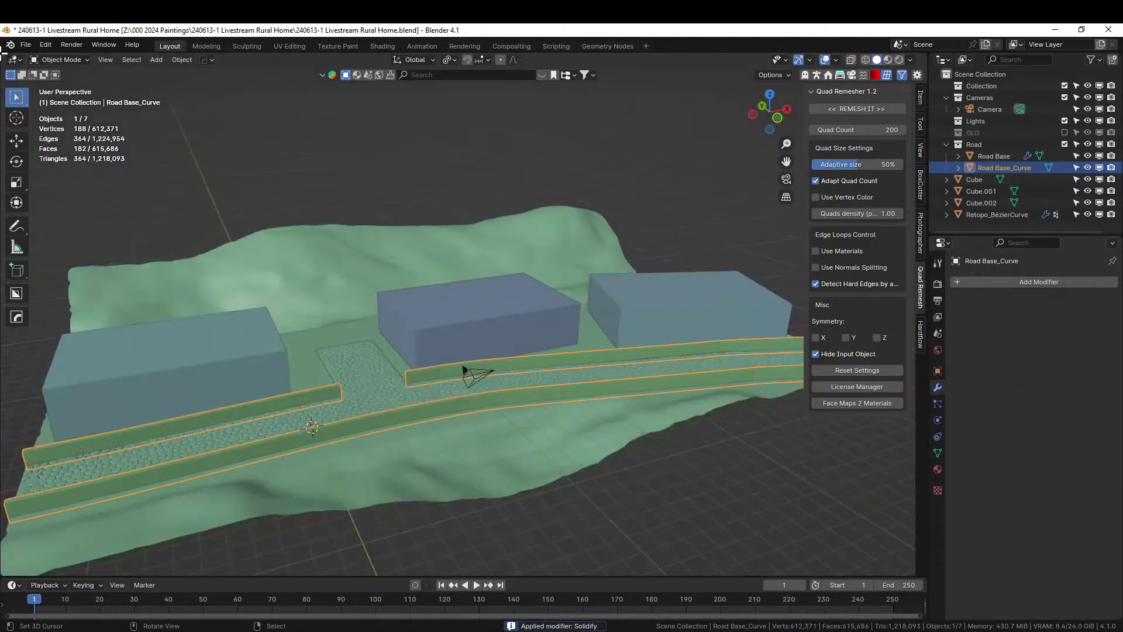
# - Split the 3D viewport, turn the new area into an asset browser and browse the BP GeoGen library
pyautogui.moveTo(3, 54); pyautogui.dragTo(369, 101)
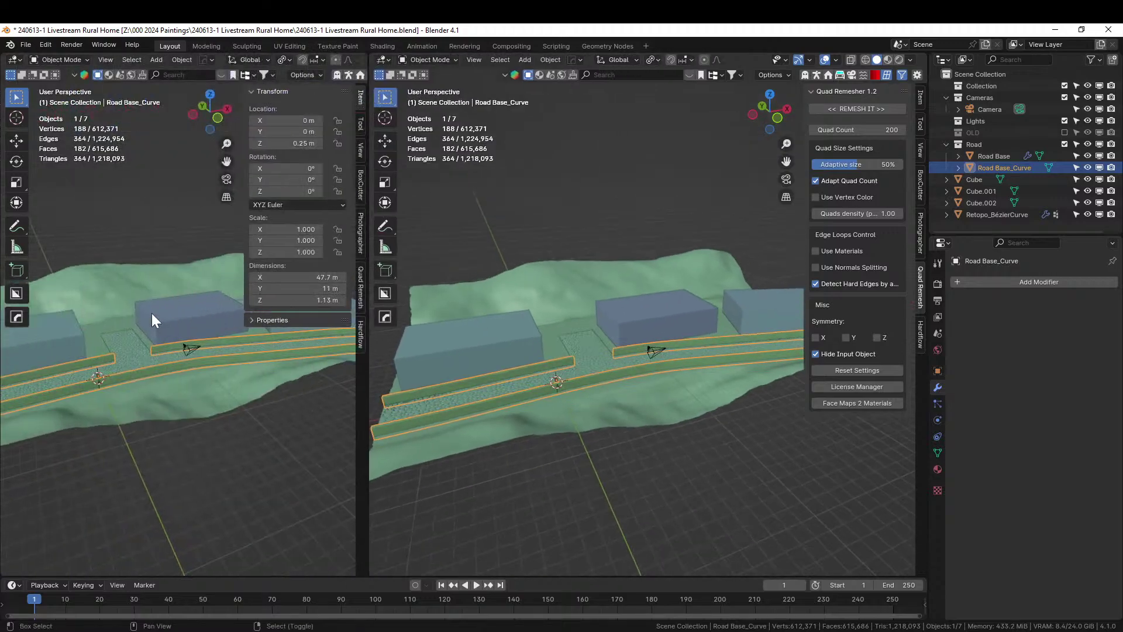
pyautogui.hotkey('shift', 'F1')
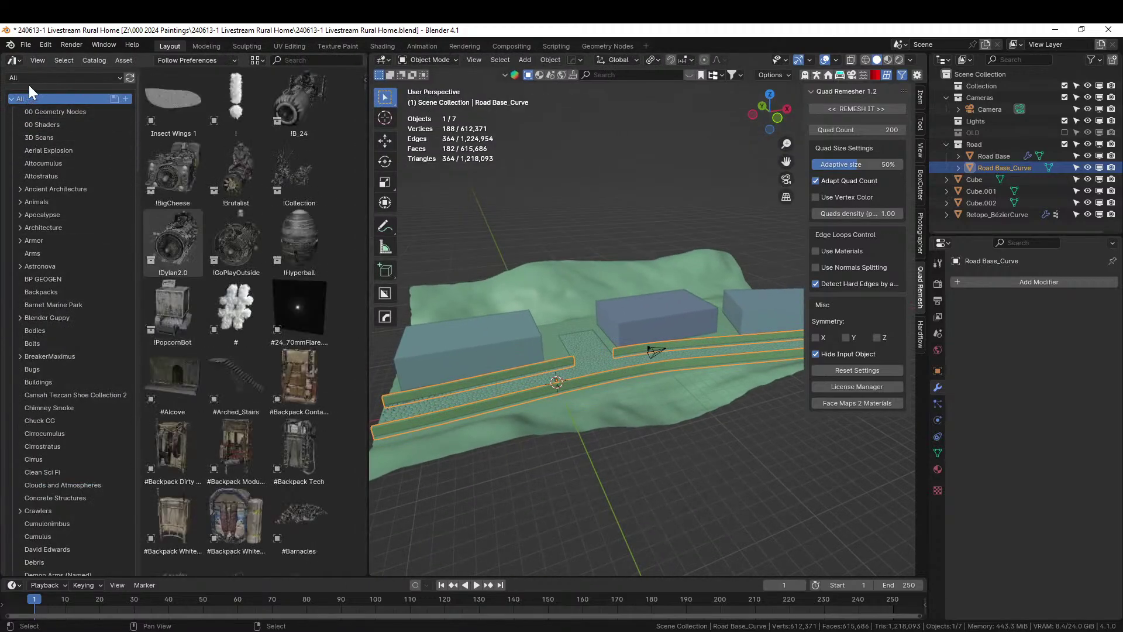
pyautogui.click(30, 78)
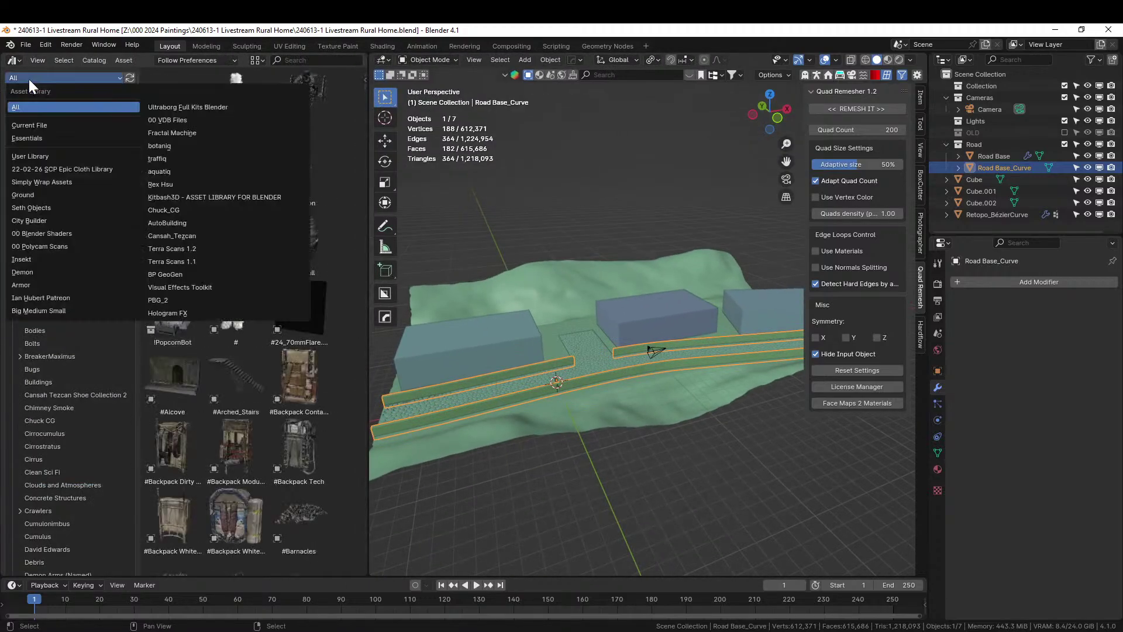
pyautogui.click(202, 273)
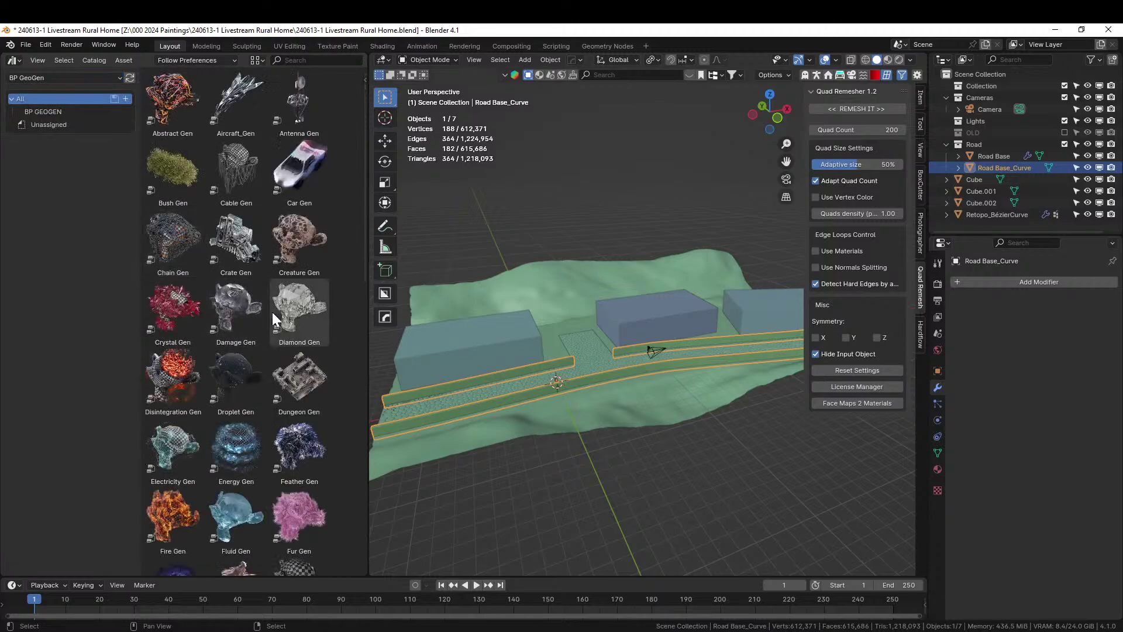
pyautogui.scroll(-5, 281, 329)
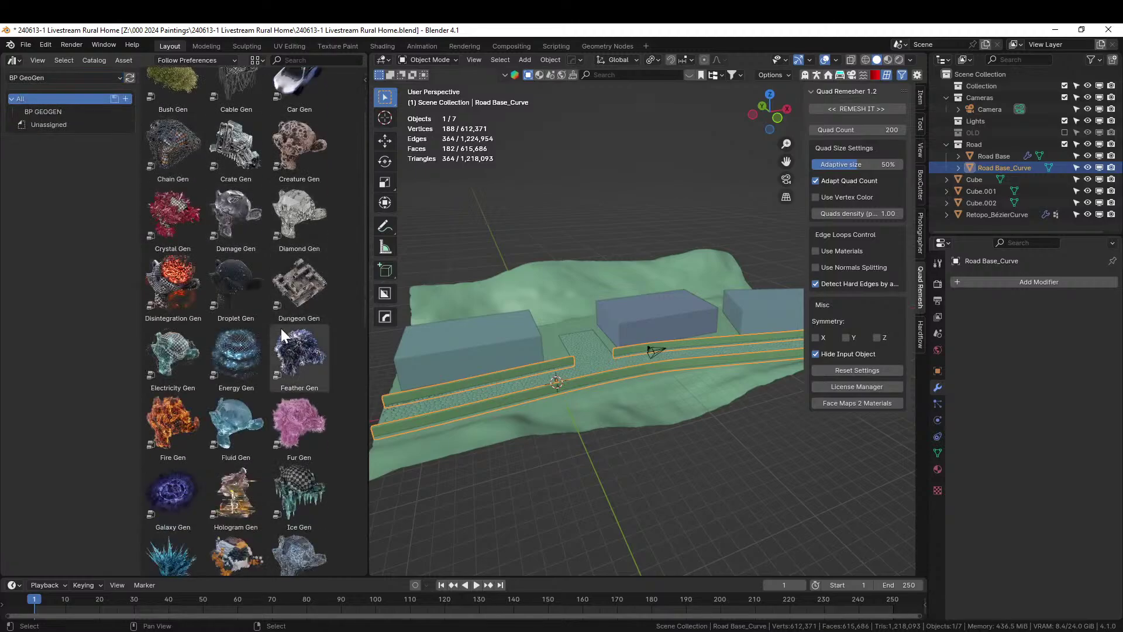
# - Find the Ruin Gen asset in the BP GeoGen library and apply it to the road walls
pyautogui.scroll(-3, 281, 328)
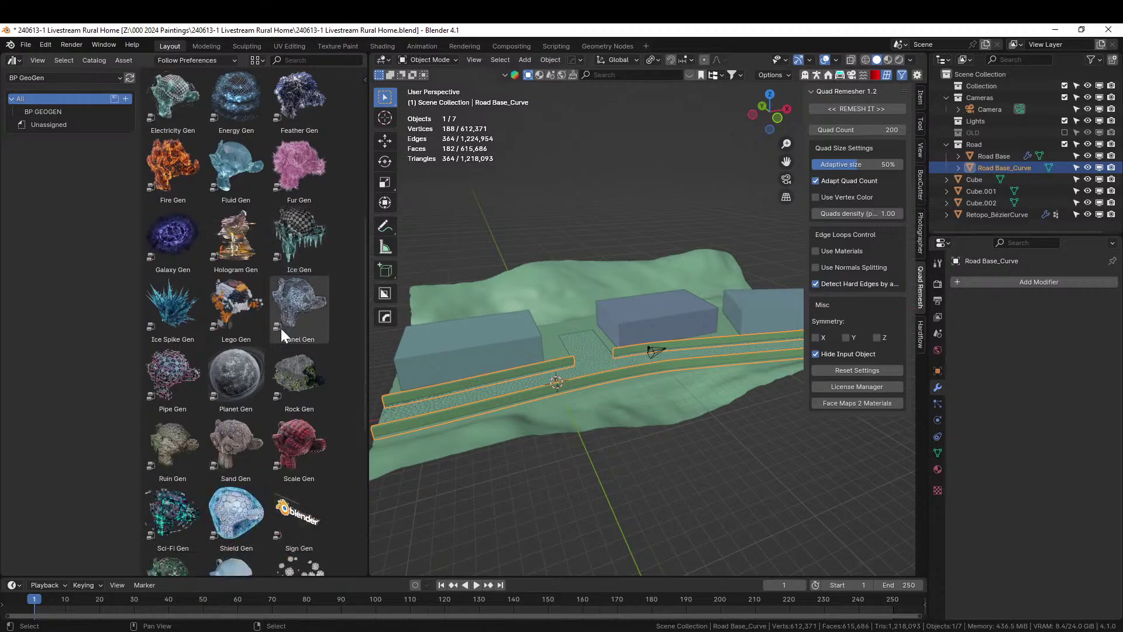
pyautogui.scroll(-3, 281, 328)
pyautogui.scroll(-5, 281, 328)
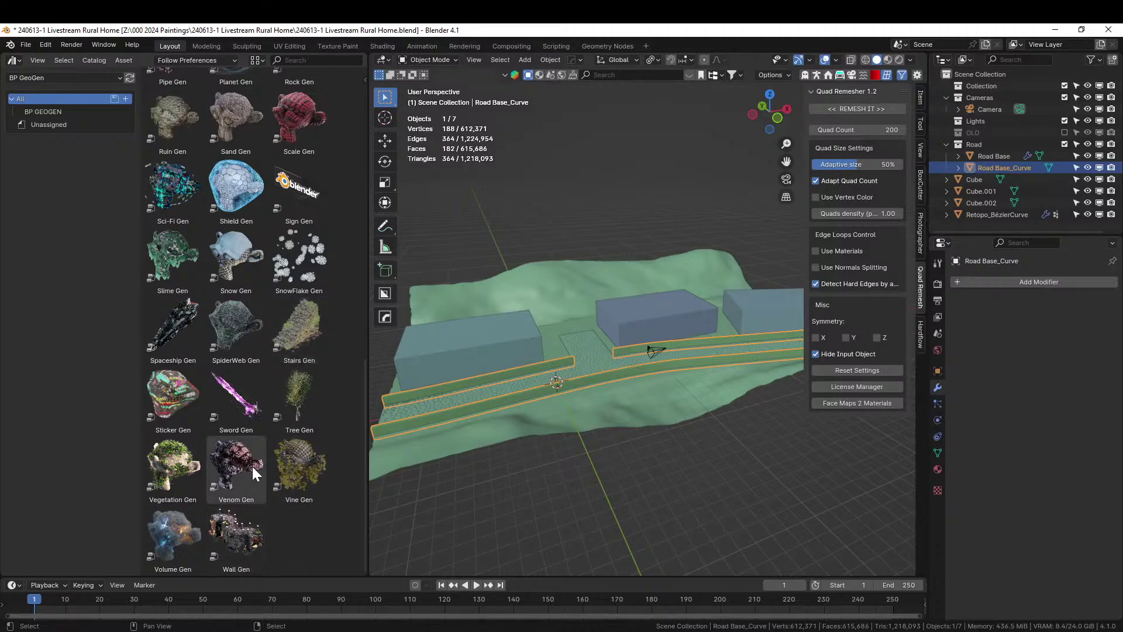
pyautogui.scroll(2, 253, 465)
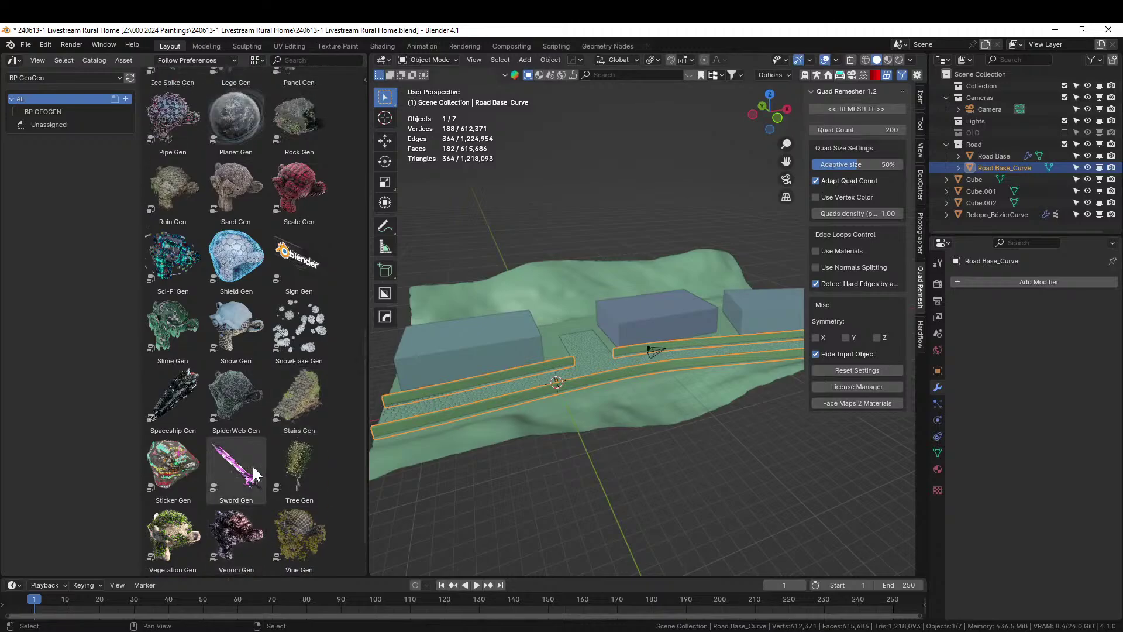
pyautogui.scroll(1, 253, 466)
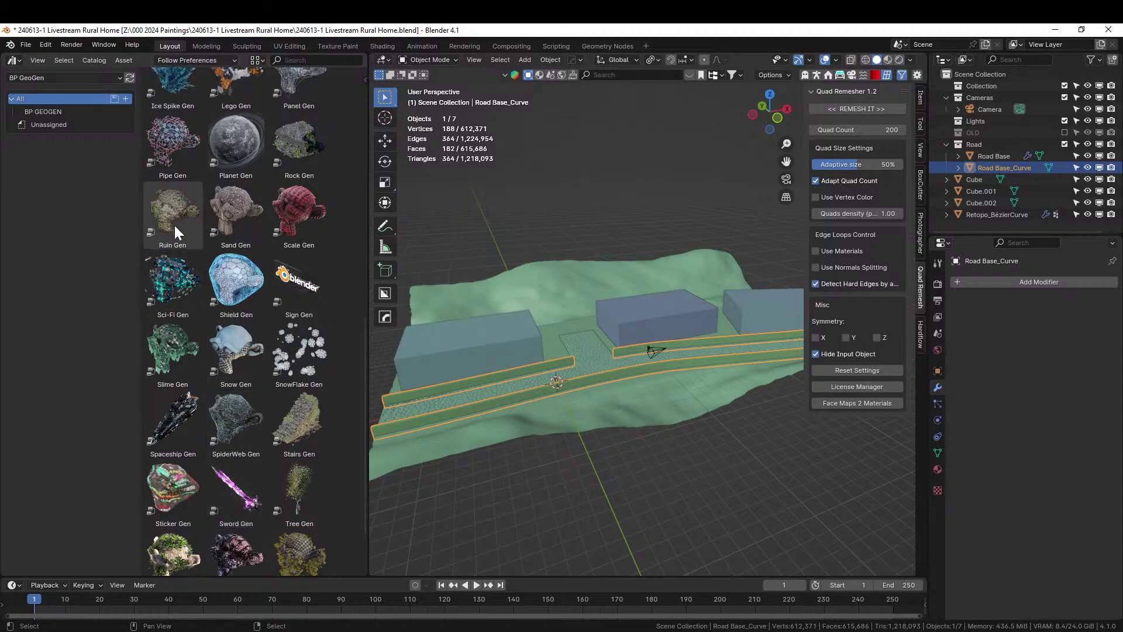
pyautogui.moveTo(175, 226); pyautogui.dragTo(577, 381)
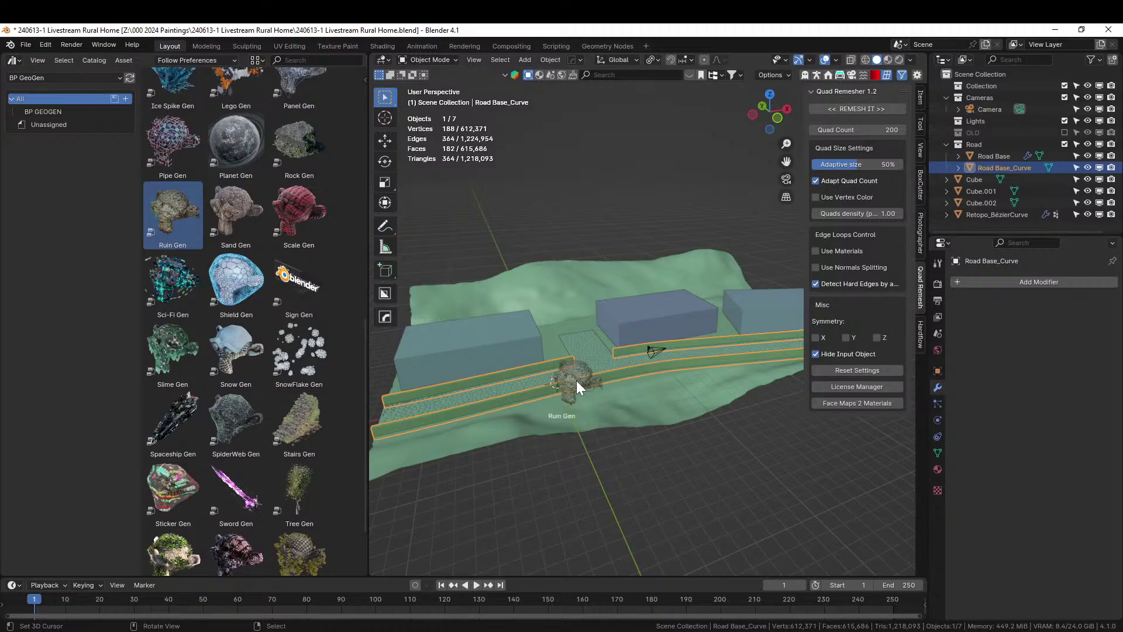
pyautogui.moveTo(577, 381); pyautogui.dragTo(577, 380)
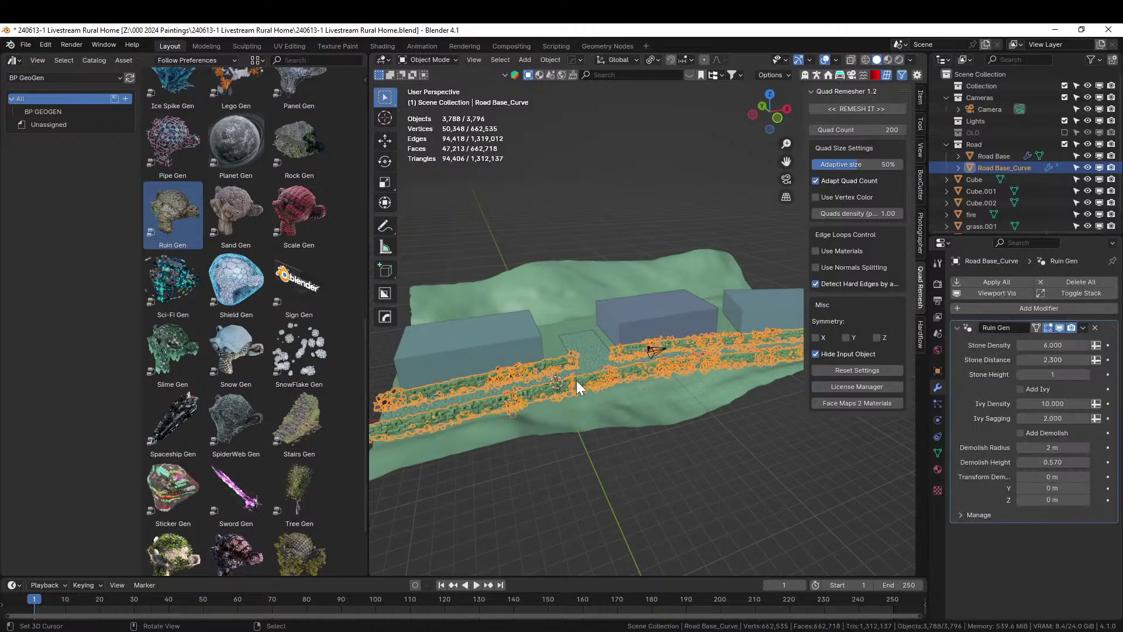
# - Set both the Stone Density and the Stone Distance of the road walls' Ruin Gen modifier to 0
pyautogui.scroll(5, 577, 381)
pyautogui.click(536, 207)
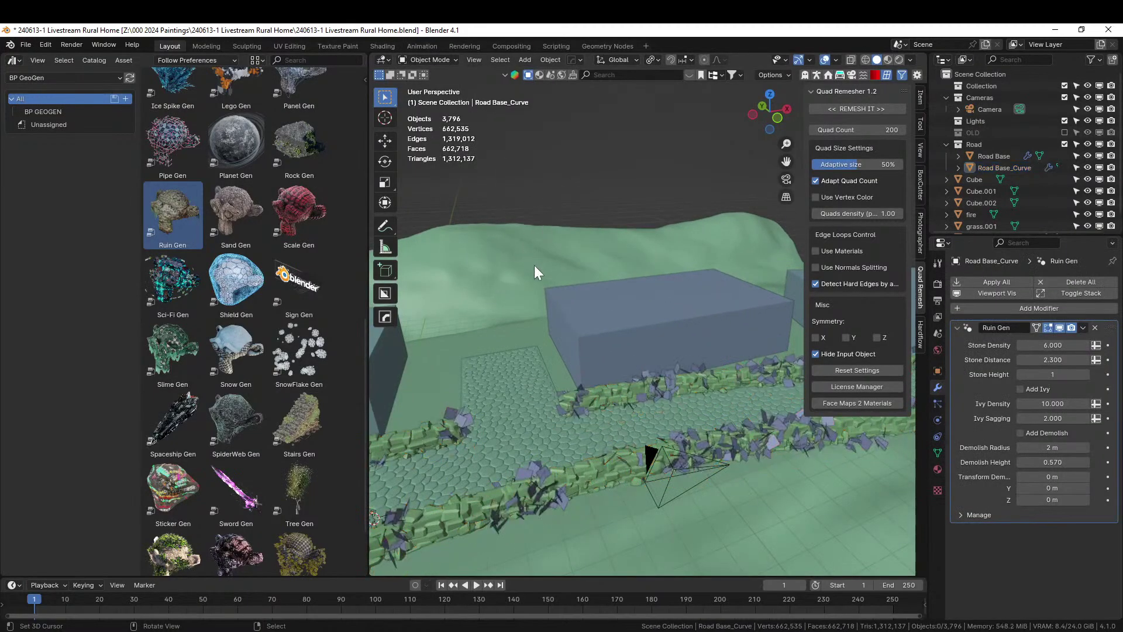
pyautogui.moveTo(535, 265); pyautogui.dragTo(600, 247, button='middle')
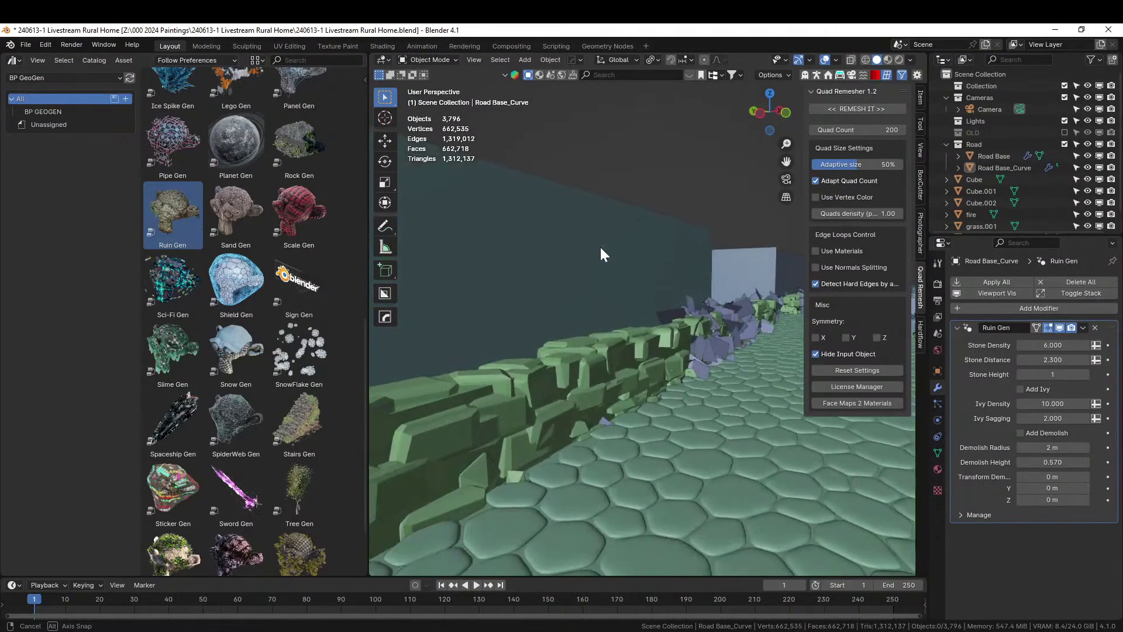
pyautogui.click(1055, 345)
pyautogui.write('0')
pyautogui.press('Return')
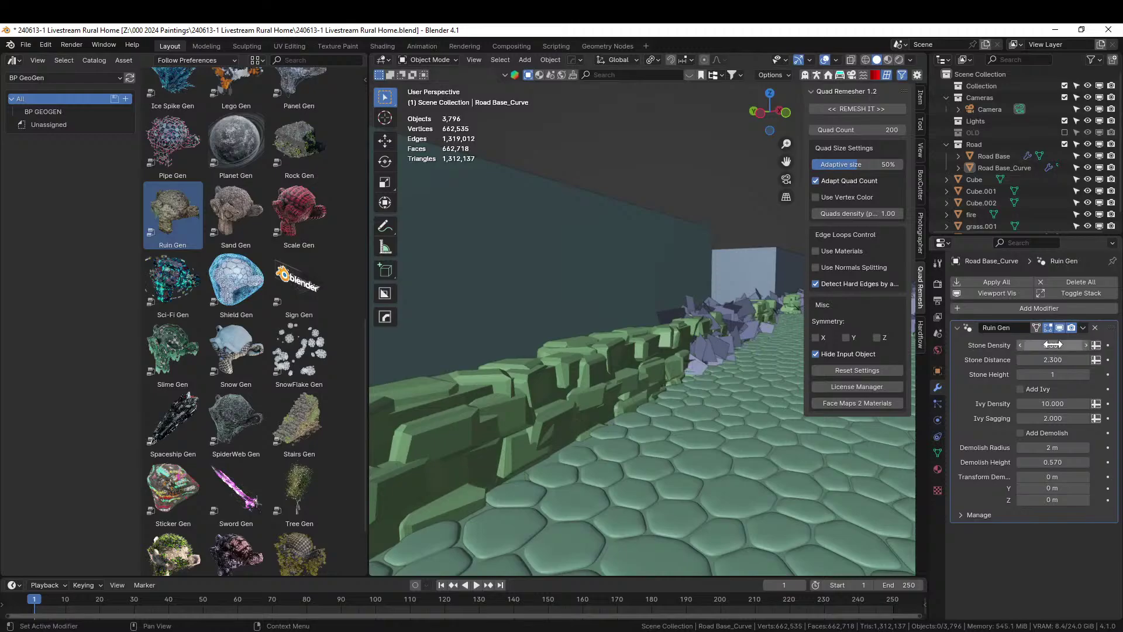
pyautogui.click(1056, 360)
pyautogui.write('0')
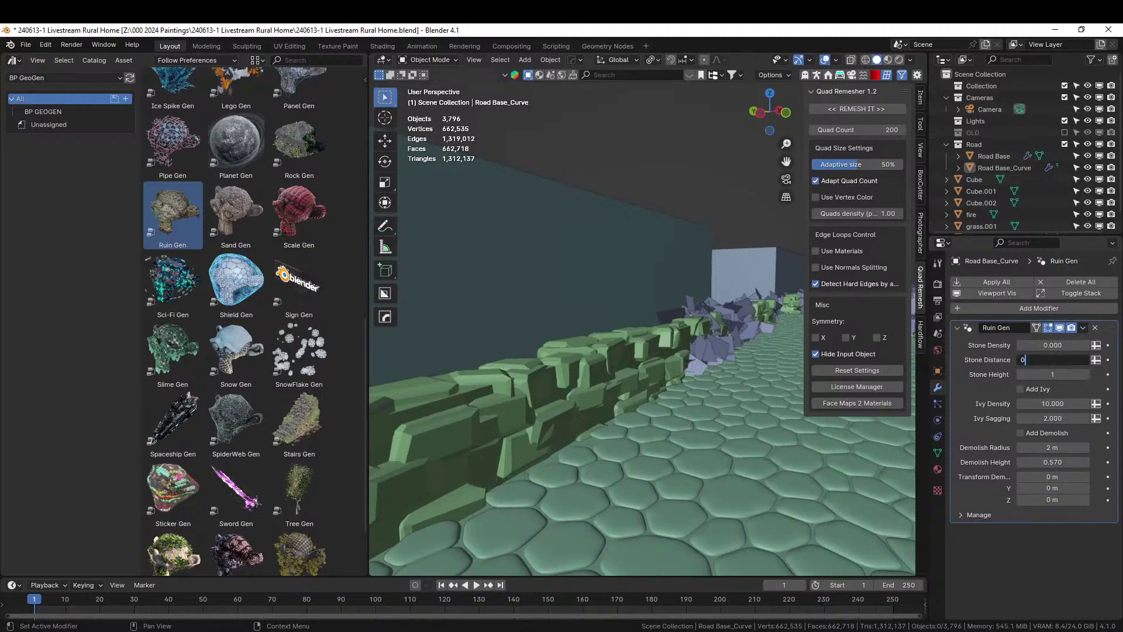
pyautogui.press('Return')
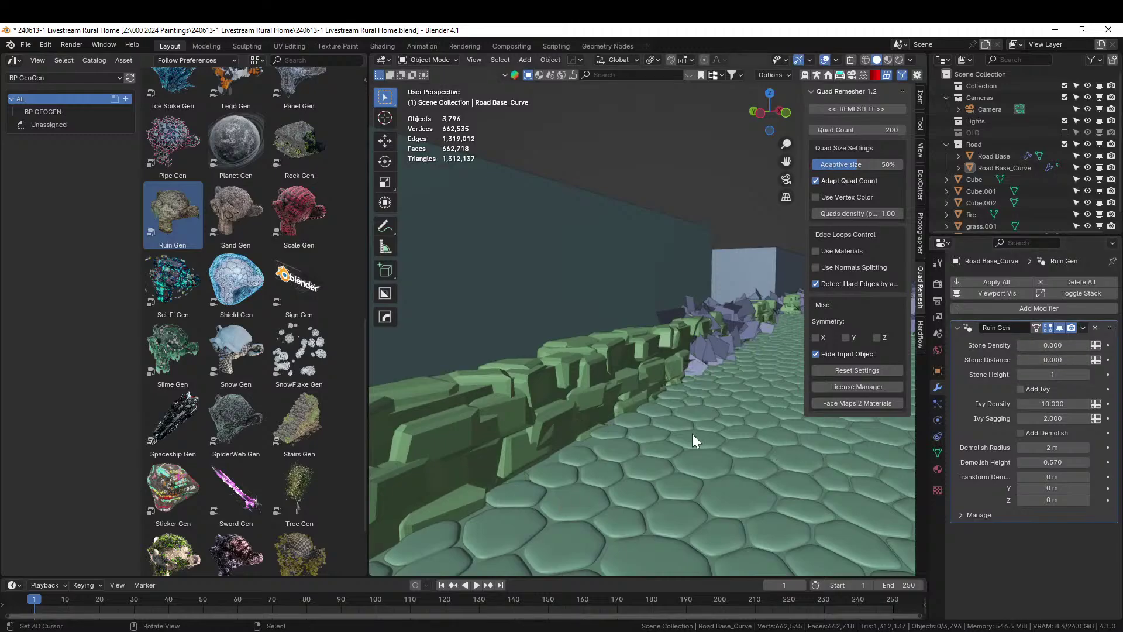
# - Save the scene file with the ruined stone walls in place
pyautogui.scroll(-5, 693, 434)
pyautogui.moveTo(692, 432); pyautogui.dragTo(528, 486, button='middle')
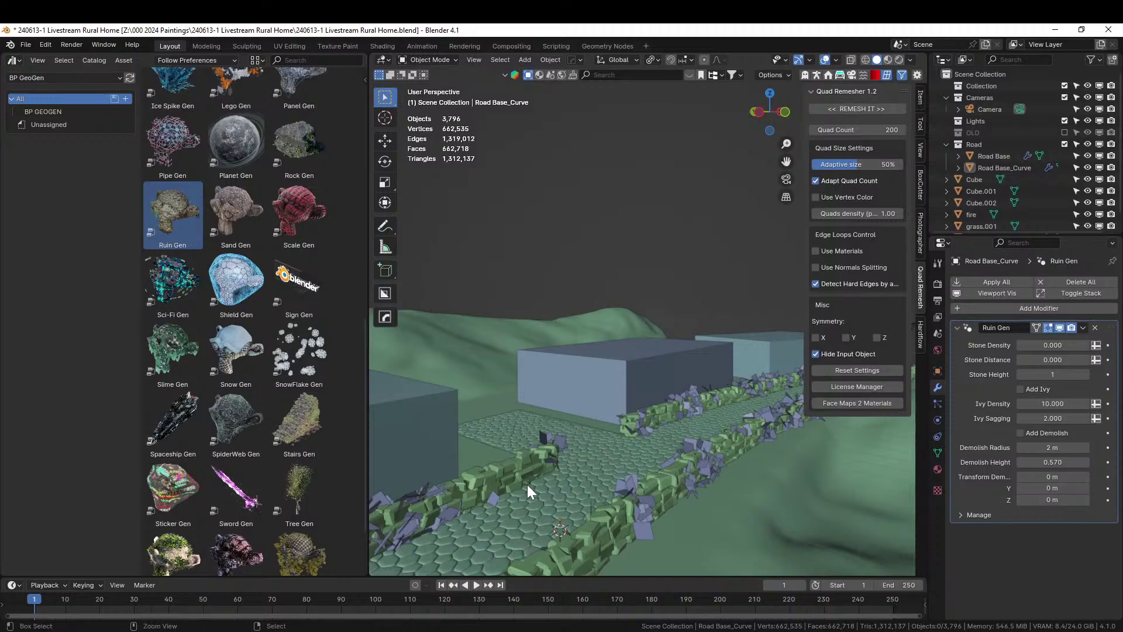
pyautogui.hotkey('ctrl', 's')
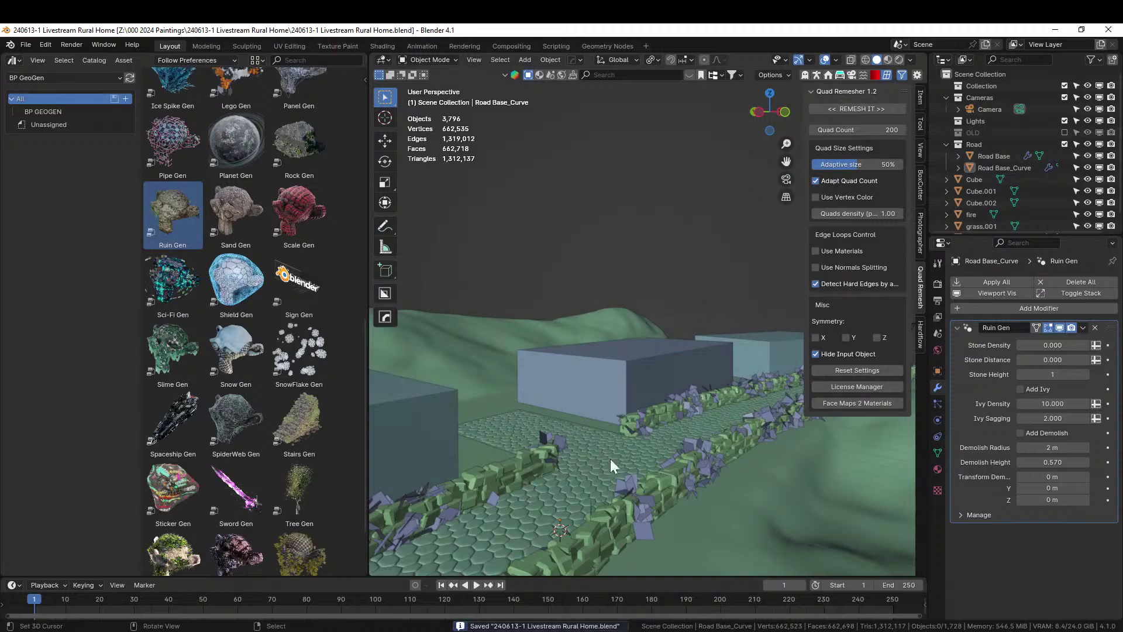
pyautogui.moveTo(610, 459); pyautogui.dragTo(522, 530, button='middle')
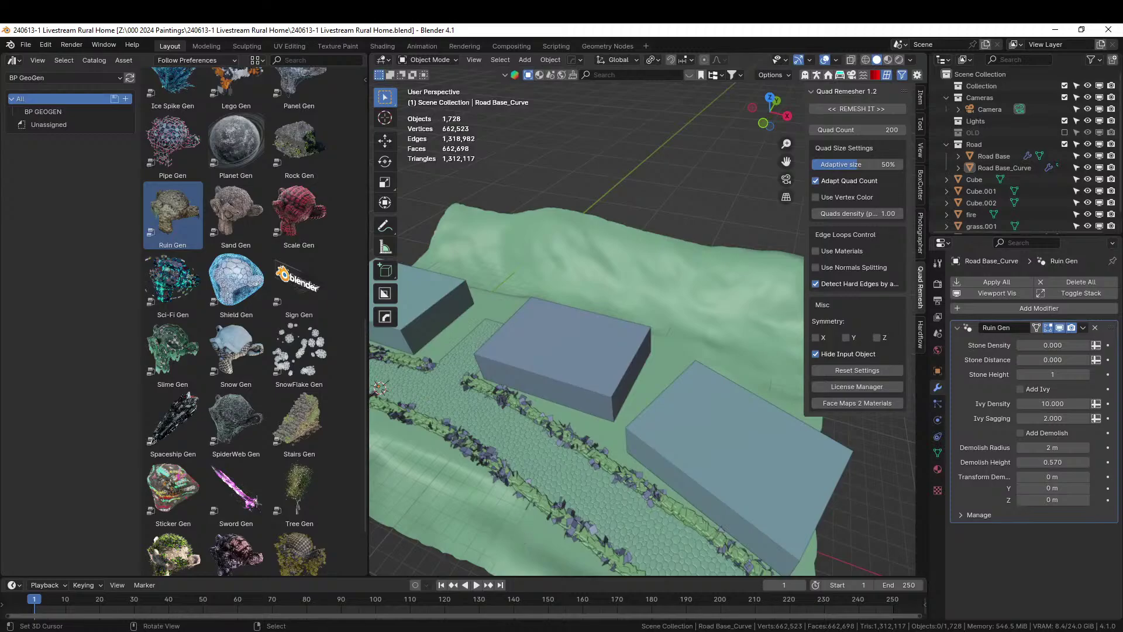
# - Duplicate the asset browser into its own window and close its area in the main window
pyautogui.rightClick(140, 60)
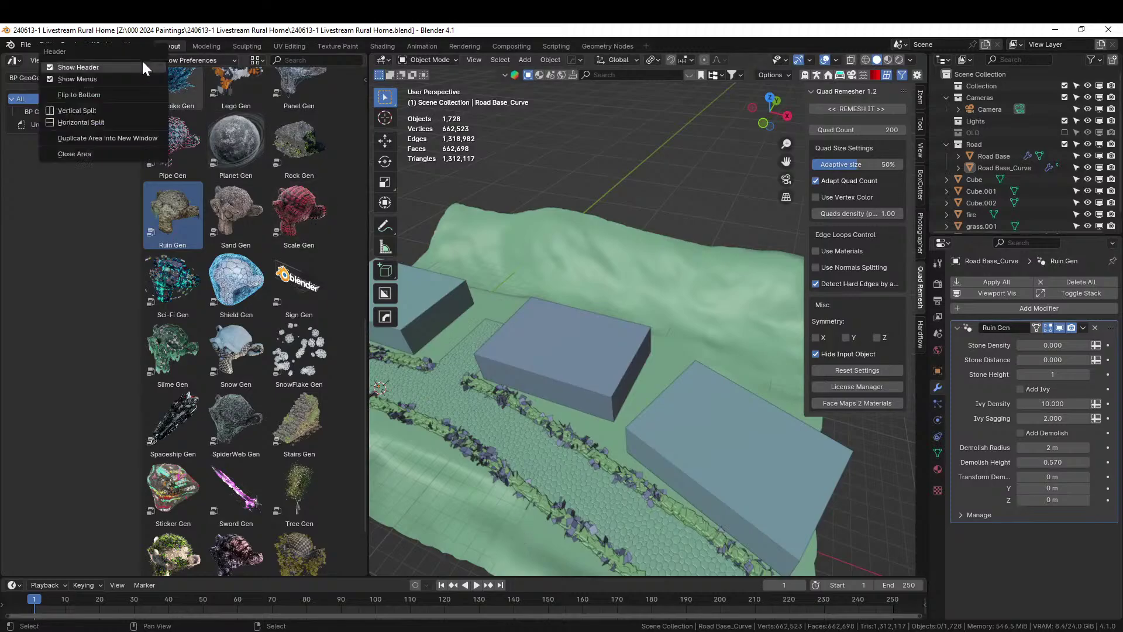
pyautogui.click(123, 138)
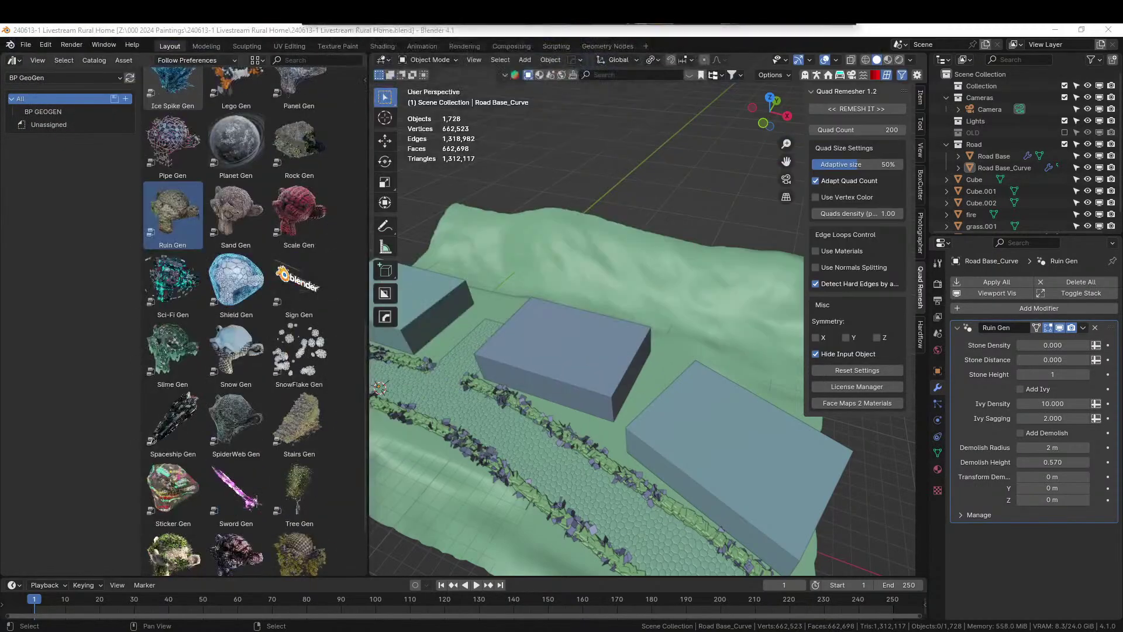
pyautogui.rightClick(143, 59)
pyautogui.click(100, 154)
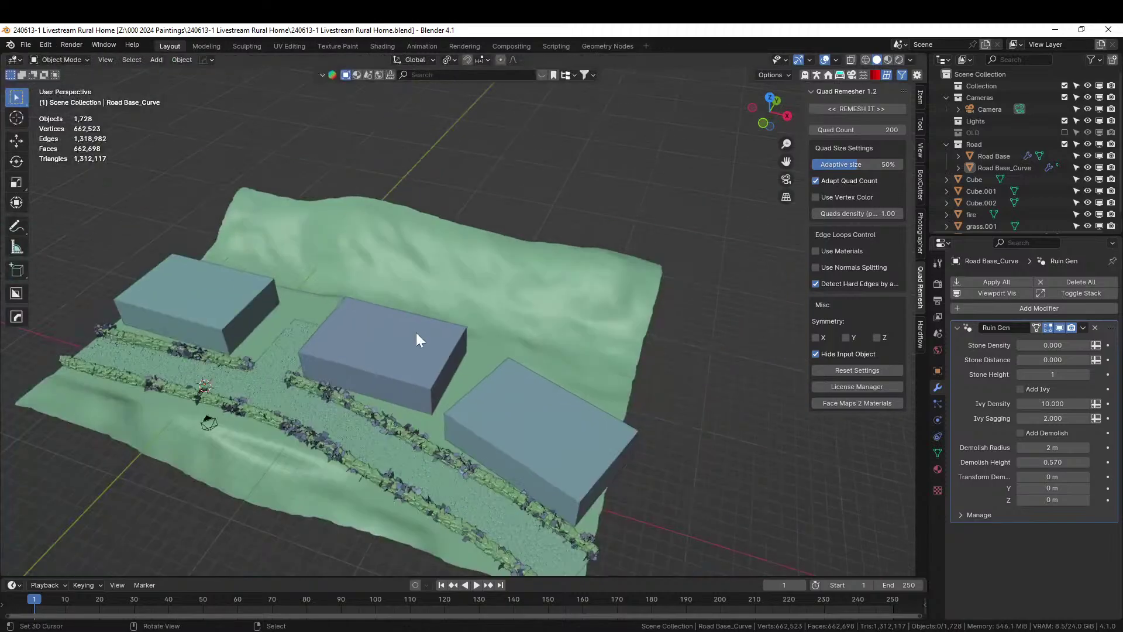
# - Place the HouseOld_B asset from the asset browser window on the empty ground beside the terrain, next to the road's end
pyautogui.moveTo(416, 332); pyautogui.dragTo(543, 299, button='middle')
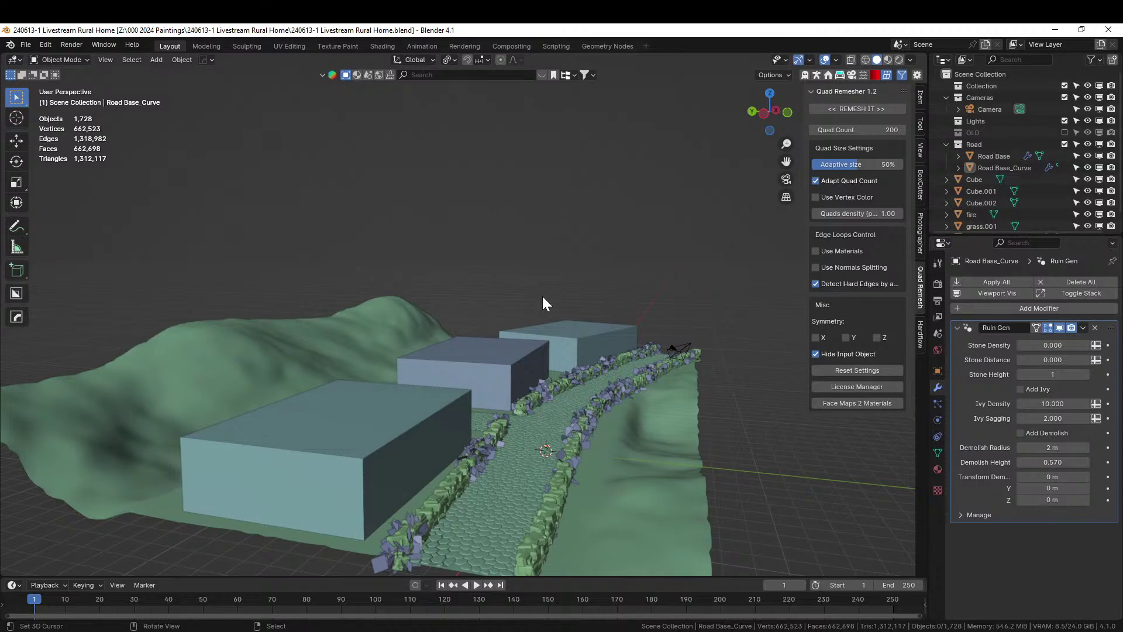
pyautogui.moveTo(579, 357); pyautogui.dragTo(534, 382, button='middle')
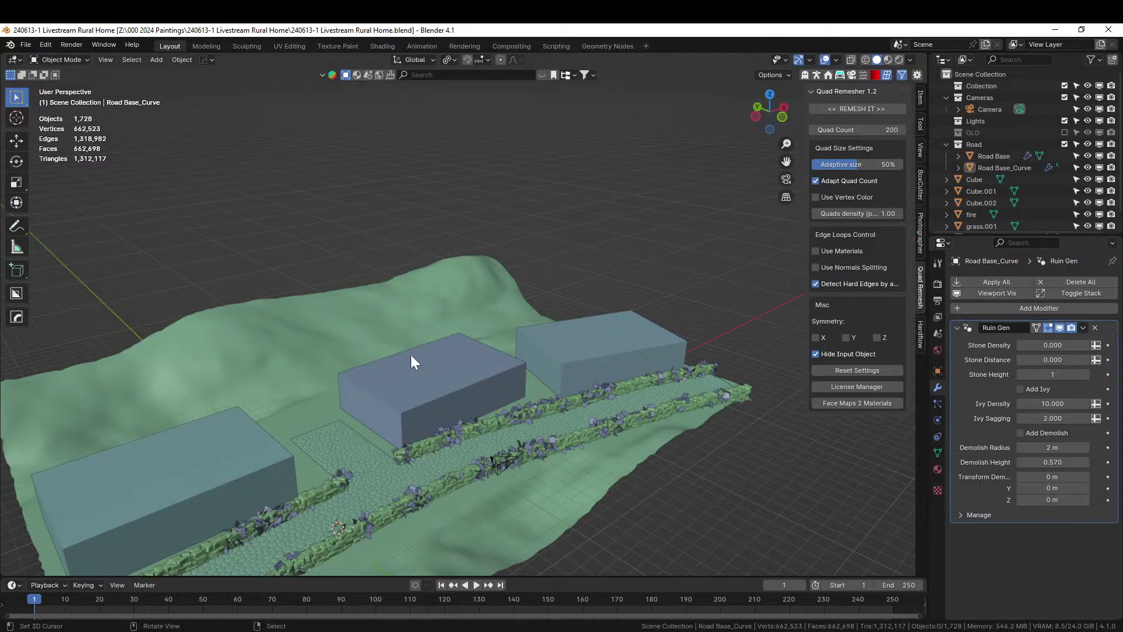
pyautogui.moveTo(412, 357); pyautogui.dragTo(309, 471, button='middle')
pyautogui.scroll(-3, 308, 469)
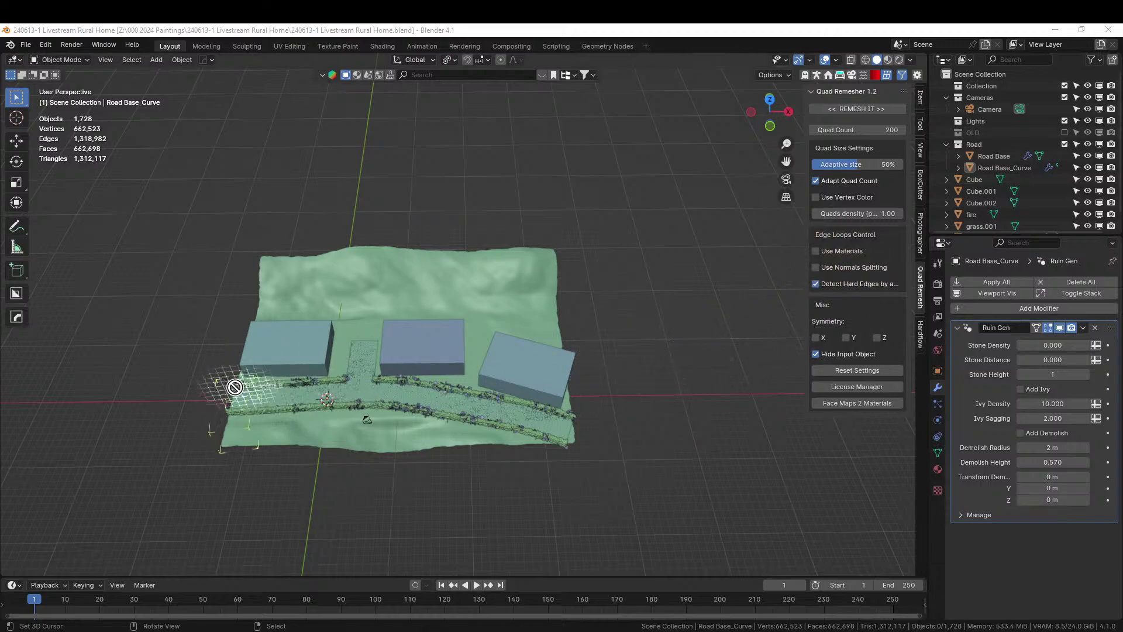
pyautogui.moveTo(235, 386); pyautogui.dragTo(157, 365)
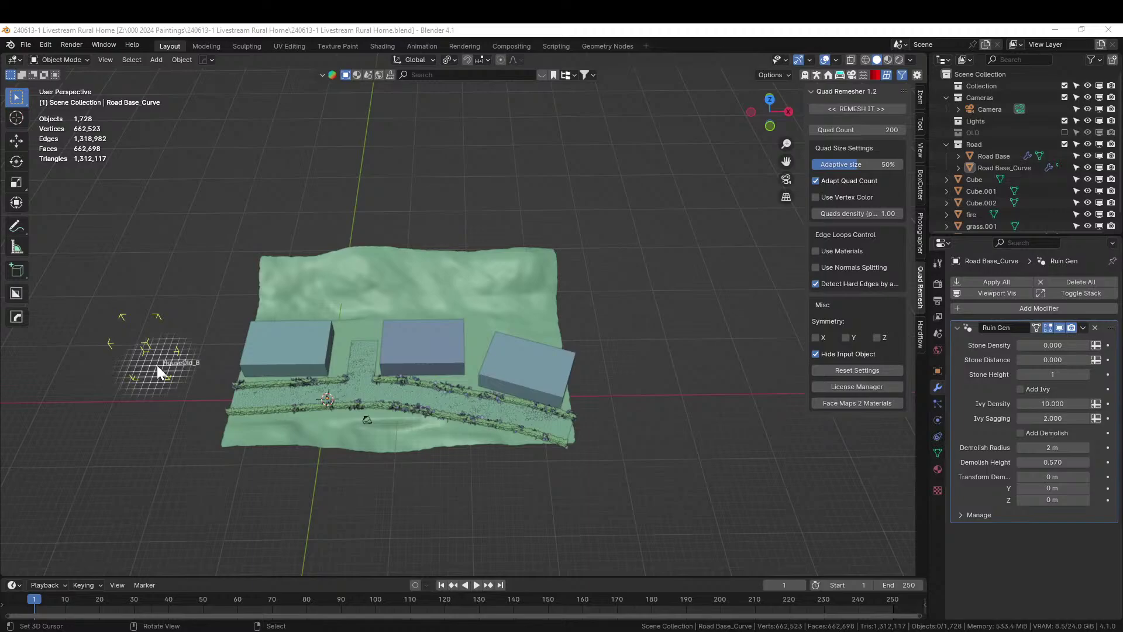
pyautogui.moveTo(157, 365); pyautogui.dragTo(156, 365)
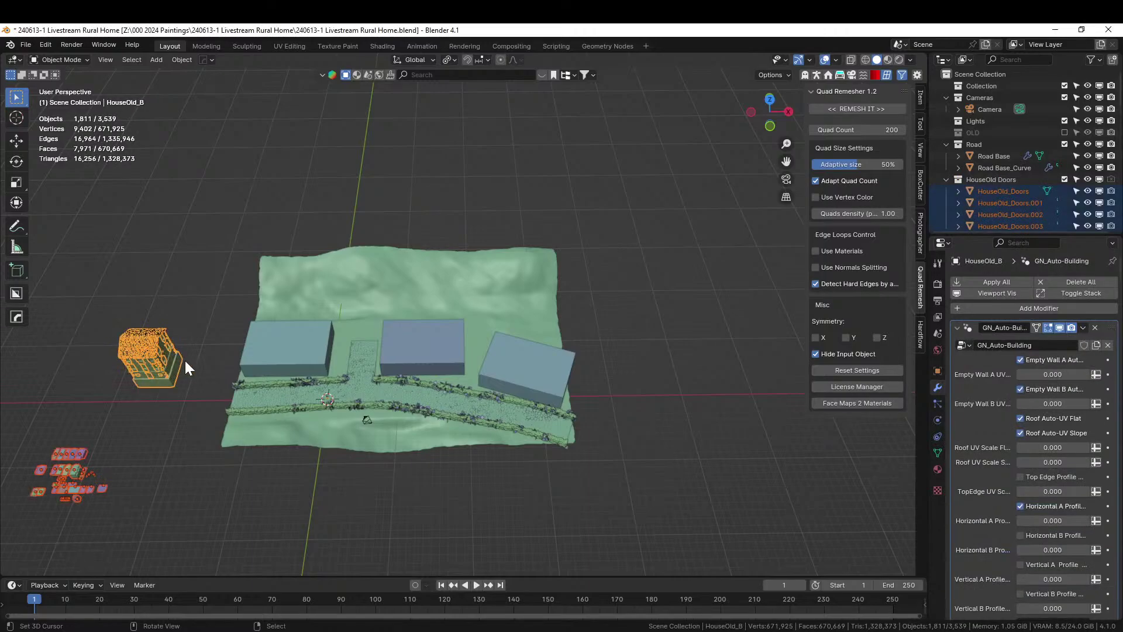
# - Show the scene in rendered shading with nothing selected and inspect the old house next to the block buildings
pyautogui.moveTo(185, 359)
pyautogui.mouseDown(button='middle')
pyautogui.moveTo(251, 370)
pyautogui.moveTo(407, 325)
pyautogui.moveTo(374, 285)
pyautogui.moveTo(432, 262)
pyautogui.moveTo(421, 284)
pyautogui.moveTo(351, 311)
pyautogui.mouseUp(button='middle')
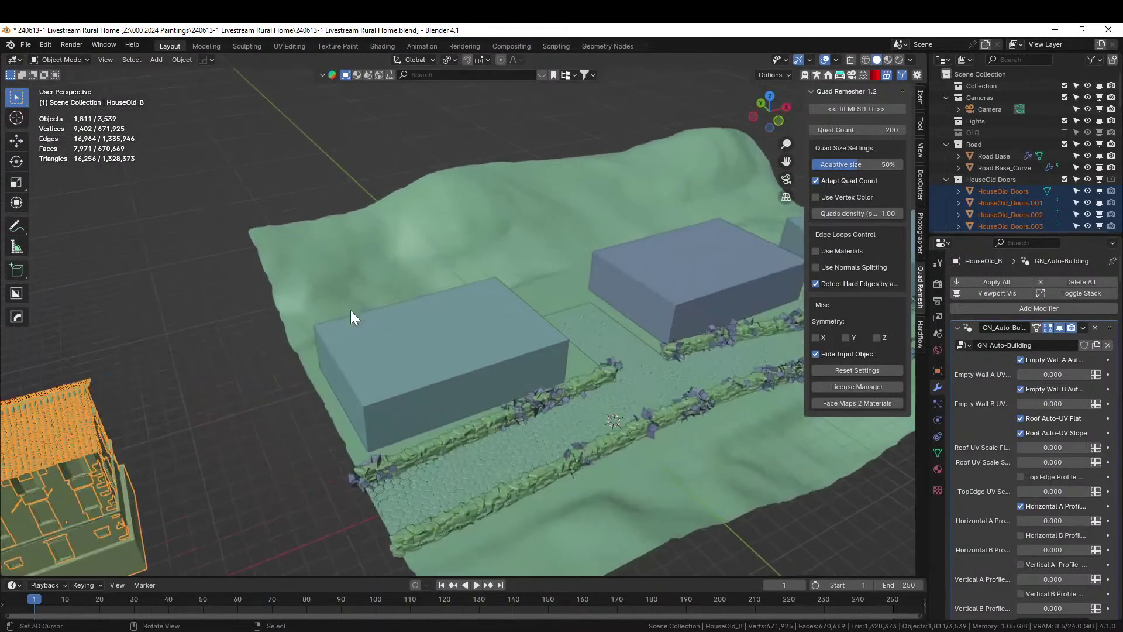
pyautogui.press('z')
pyautogui.press('8')
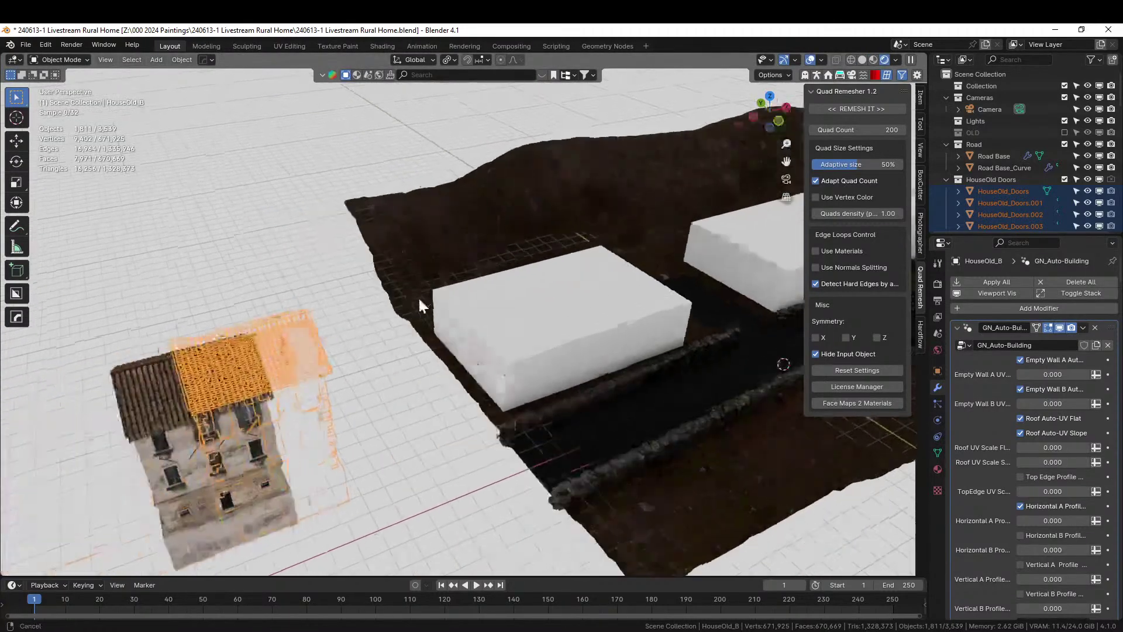
pyautogui.keyDown('shift'); pyautogui.moveTo(419, 299); pyautogui.dragTo(424, 296, button='middle'); pyautogui.keyUp('shift')
pyautogui.scroll(4, 409, 305)
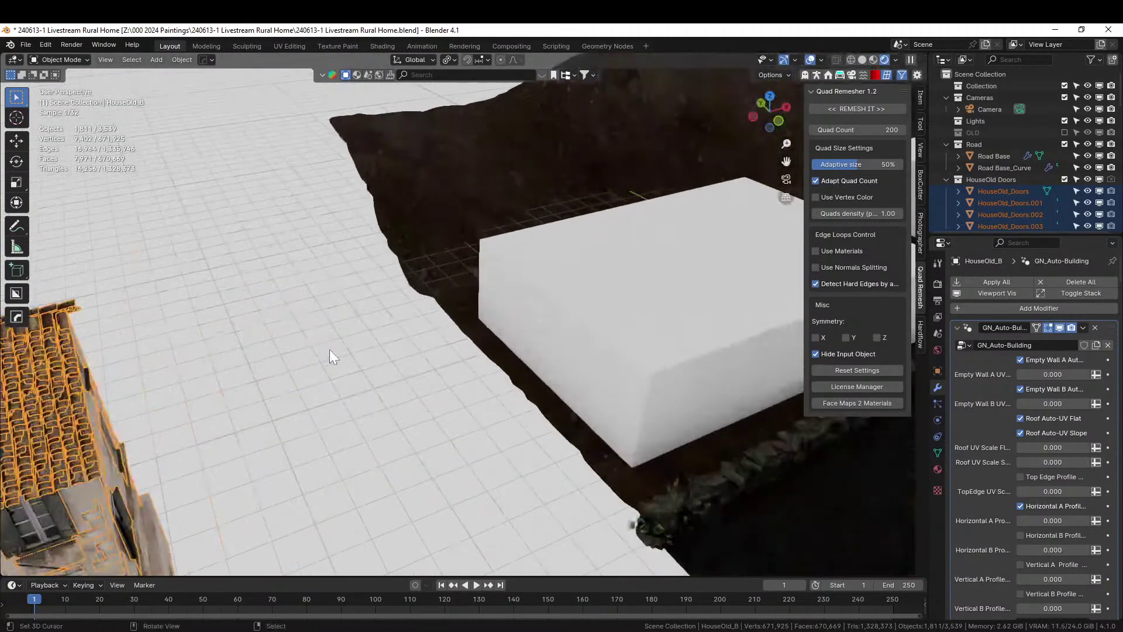
pyautogui.keyDown('shift'); pyautogui.moveTo(316, 356); pyautogui.dragTo(498, 276, button='middle'); pyautogui.keyUp('shift')
pyautogui.hotkey('alt', 'a')
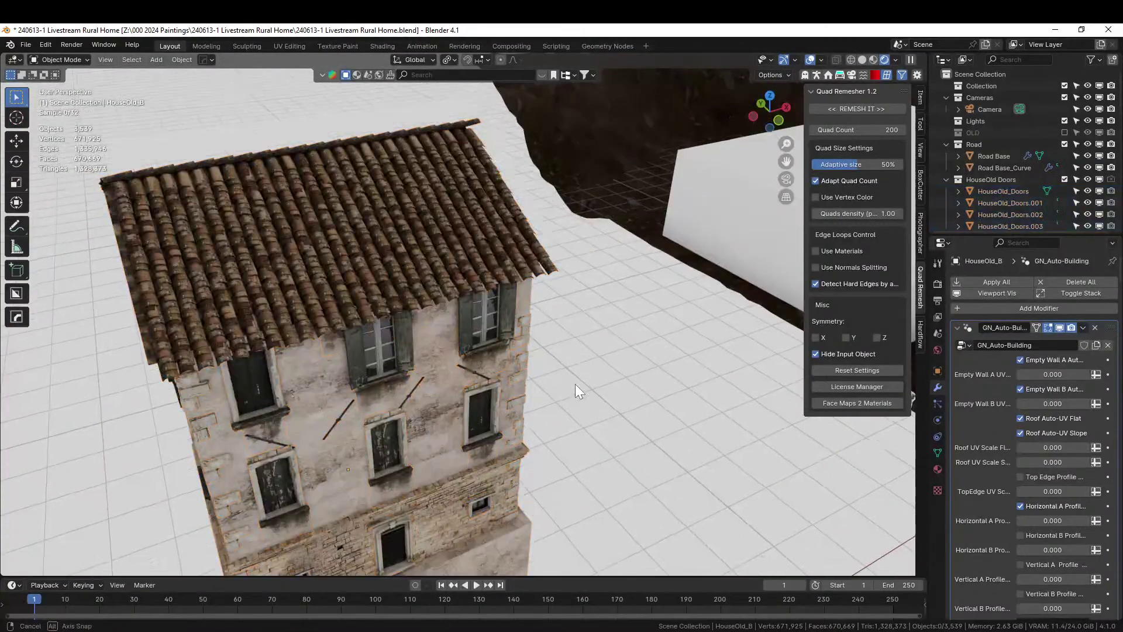
pyautogui.moveTo(575, 383); pyautogui.dragTo(415, 409, button='middle')
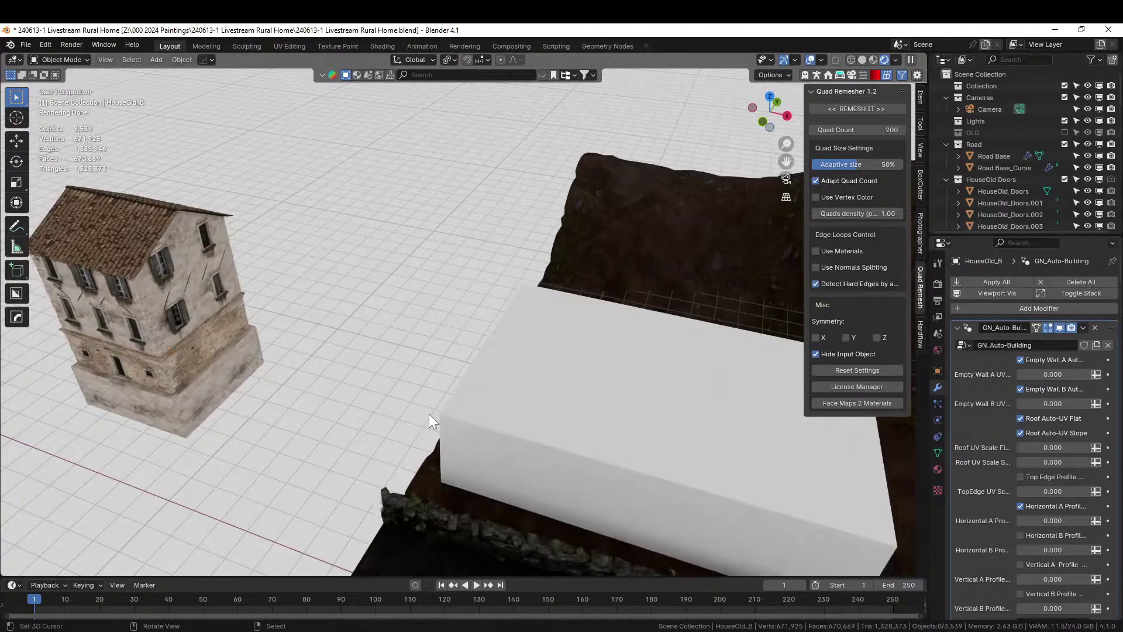
pyautogui.scroll(-4, 429, 413)
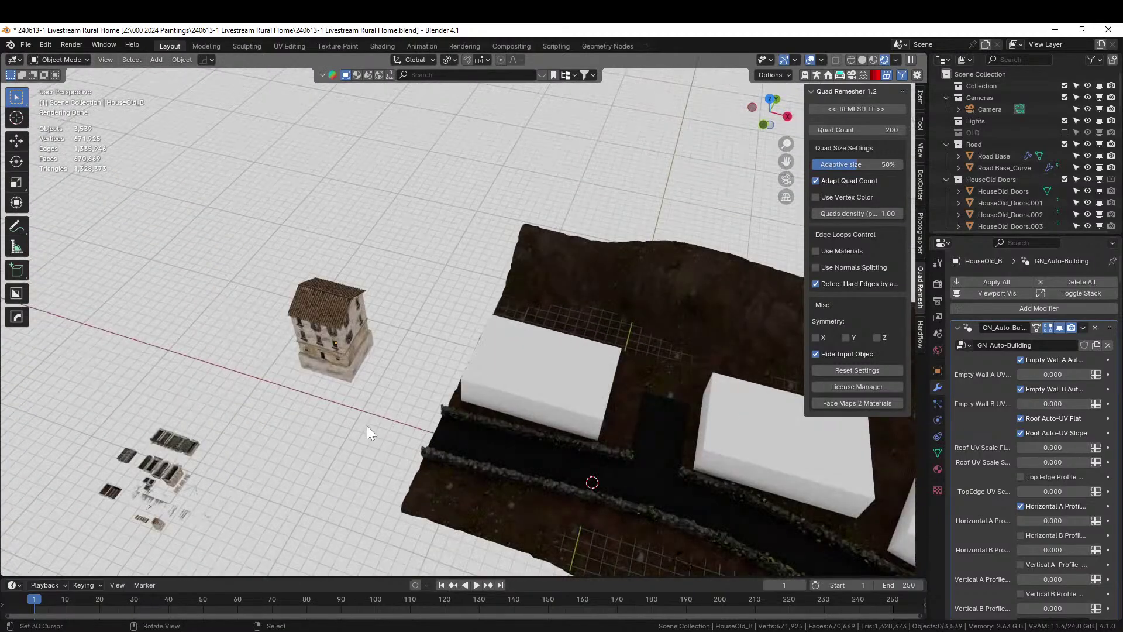
pyautogui.moveTo(366, 426); pyautogui.dragTo(406, 366, button='middle')
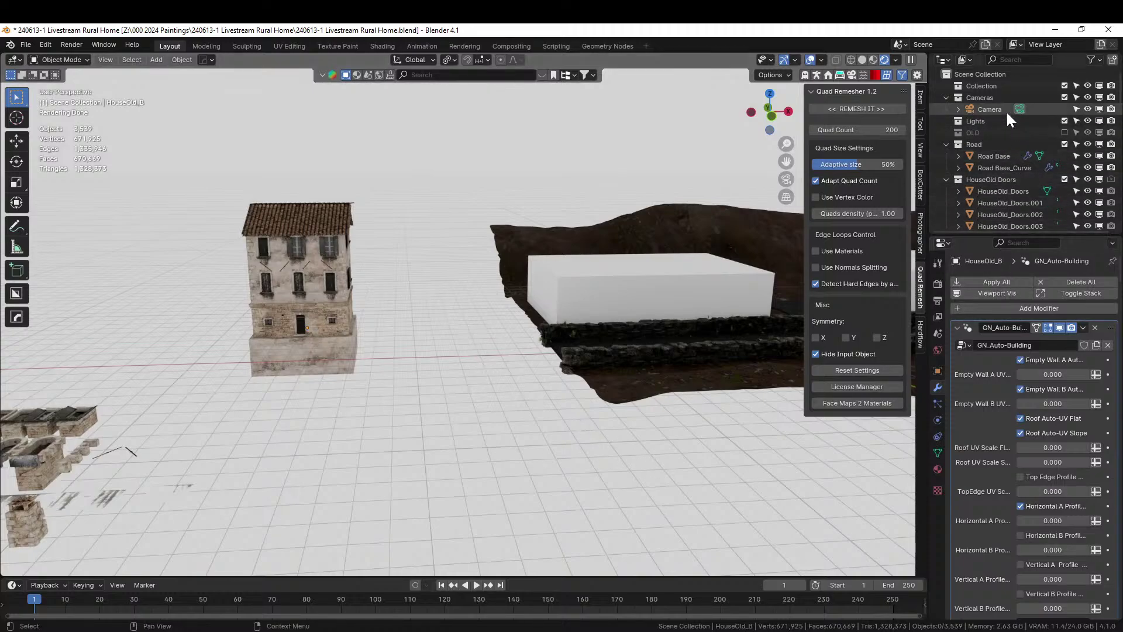
# - Turn off the viewport display of the house's GN_Auto-Building modifier and examine its base mesh in Edit Mode
pyautogui.click(1057, 328)
pyautogui.moveTo(451, 310); pyautogui.dragTo(334, 341, button='middle')
pyautogui.scroll(3, 335, 340)
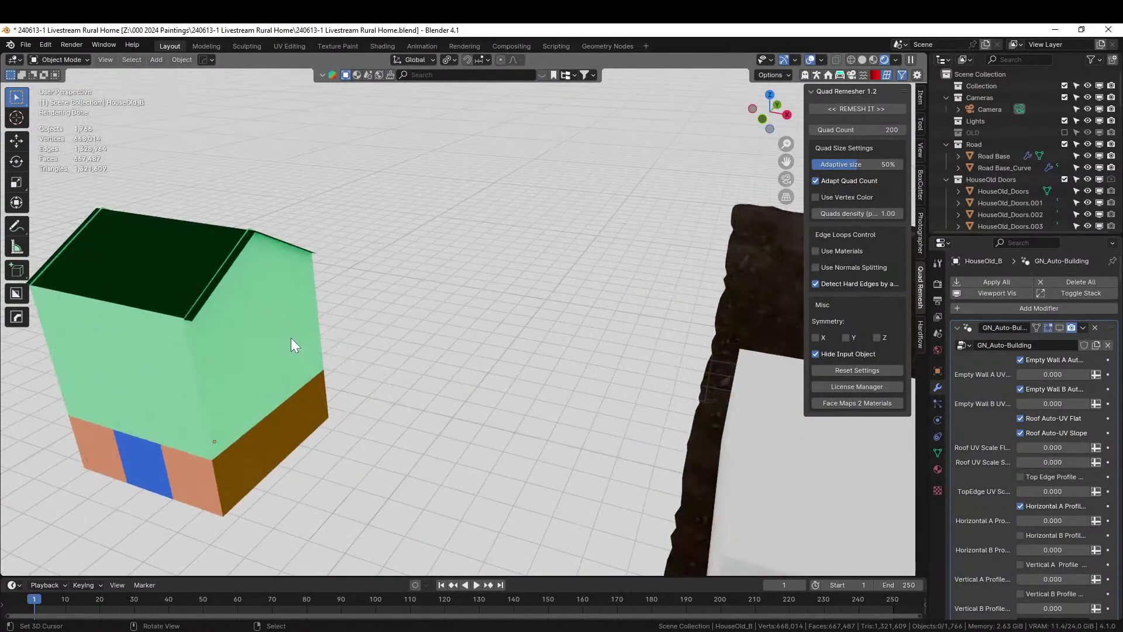
pyautogui.press('Tab')
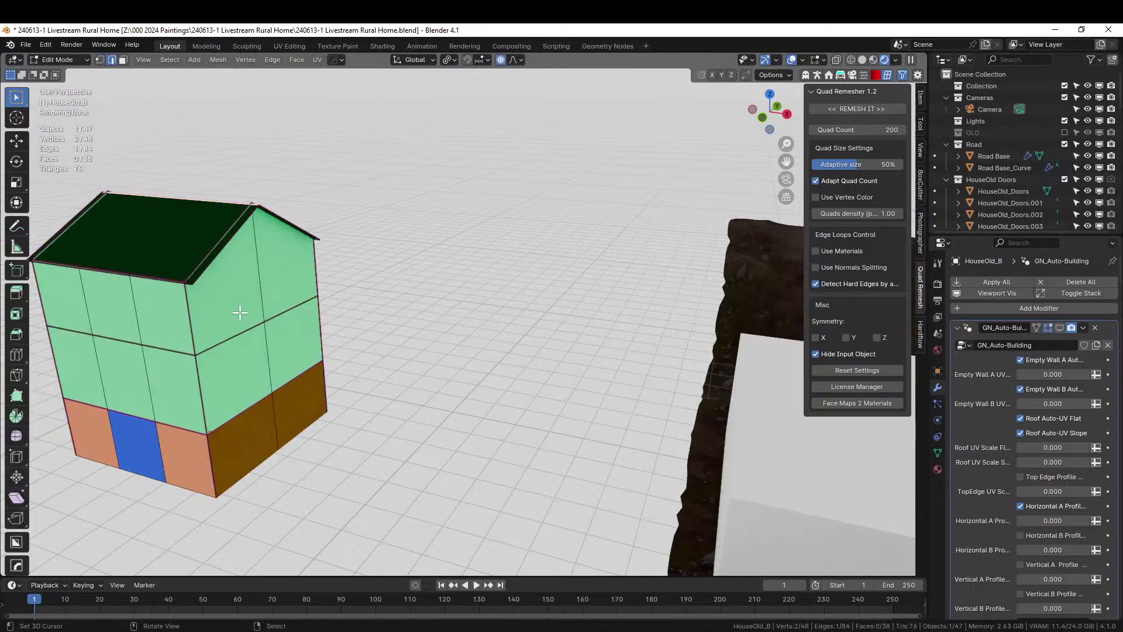
pyautogui.press('Tab')
pyautogui.scroll(-4, 686, 385)
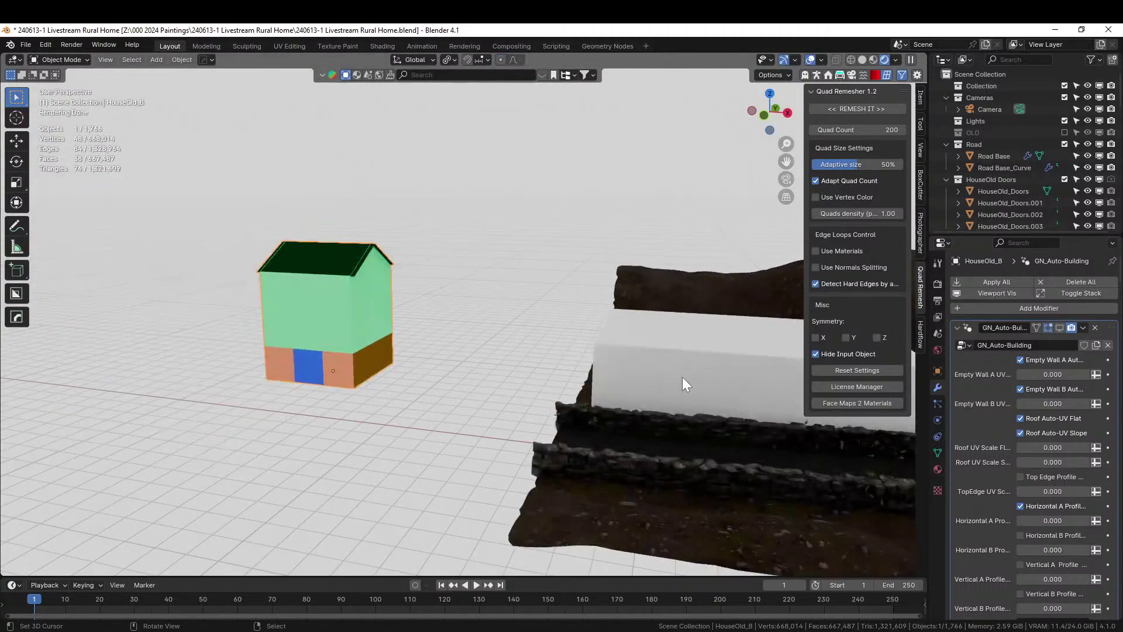
# - Join the nearest white block building into the HouseOld_B base mesh and open the combined mesh for face editing
pyautogui.click(731, 372)
pyautogui.click(310, 332)
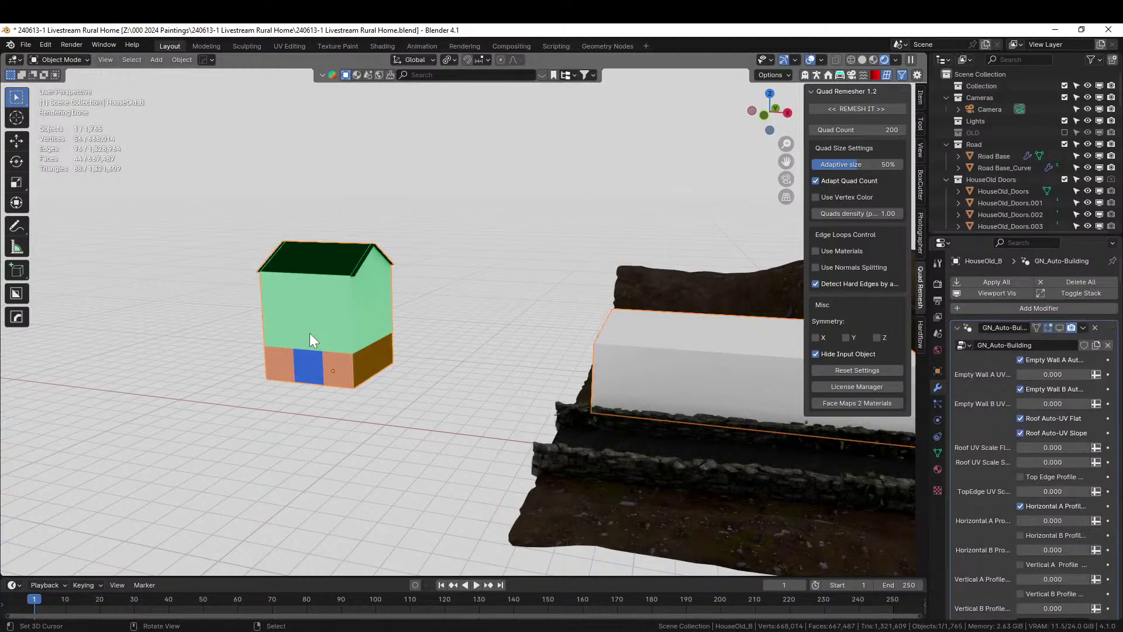
pyautogui.press('Tab')
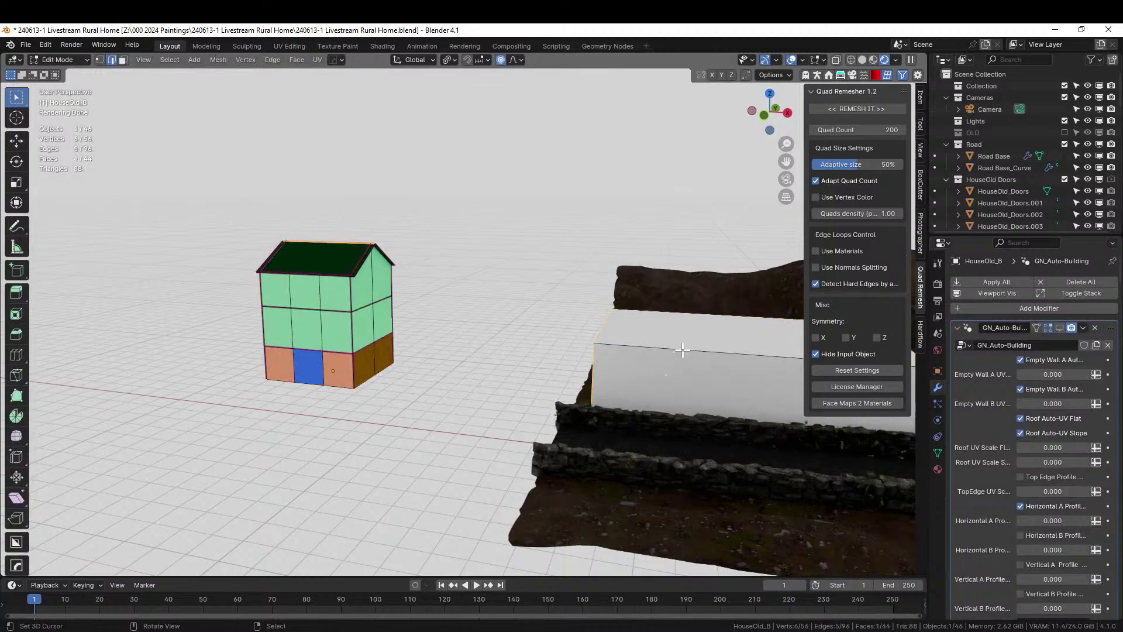
pyautogui.press('3')
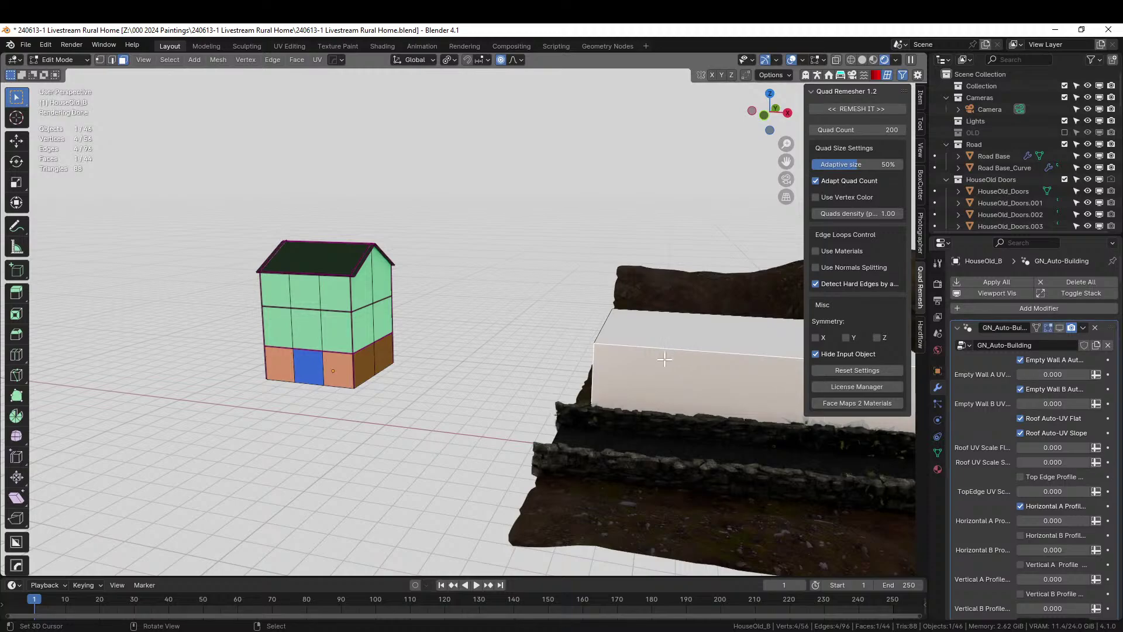
# - Assign the ID_WallF material, matched from the house's ground-floor wall, to the long sides and top of the joined block
pyautogui.press('a')
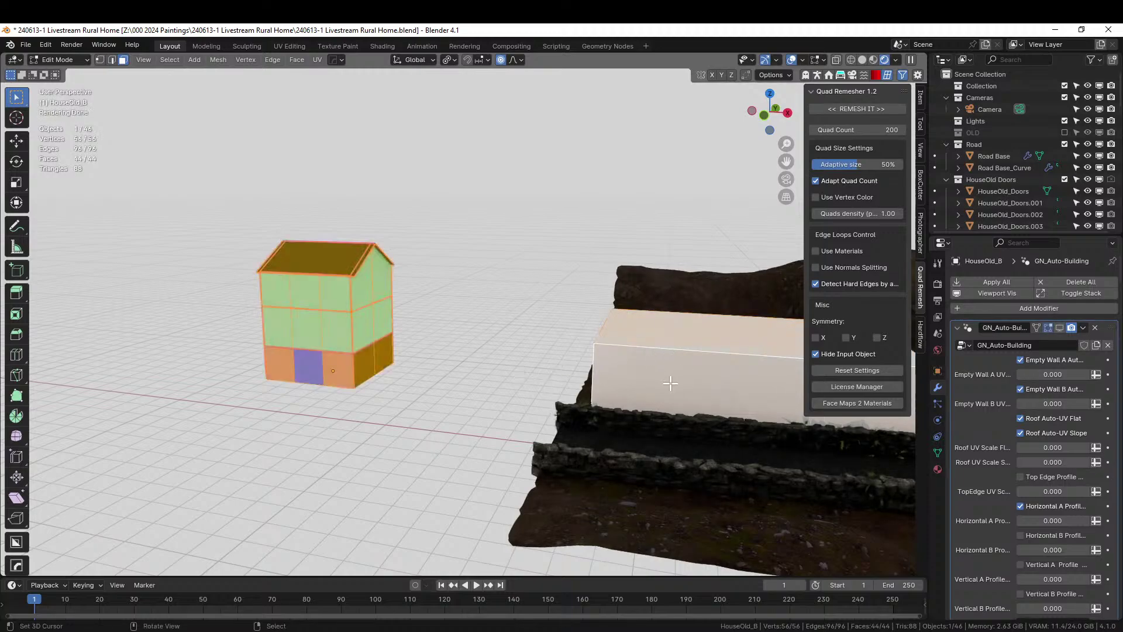
pyautogui.hotkey('ctrl', 'z')
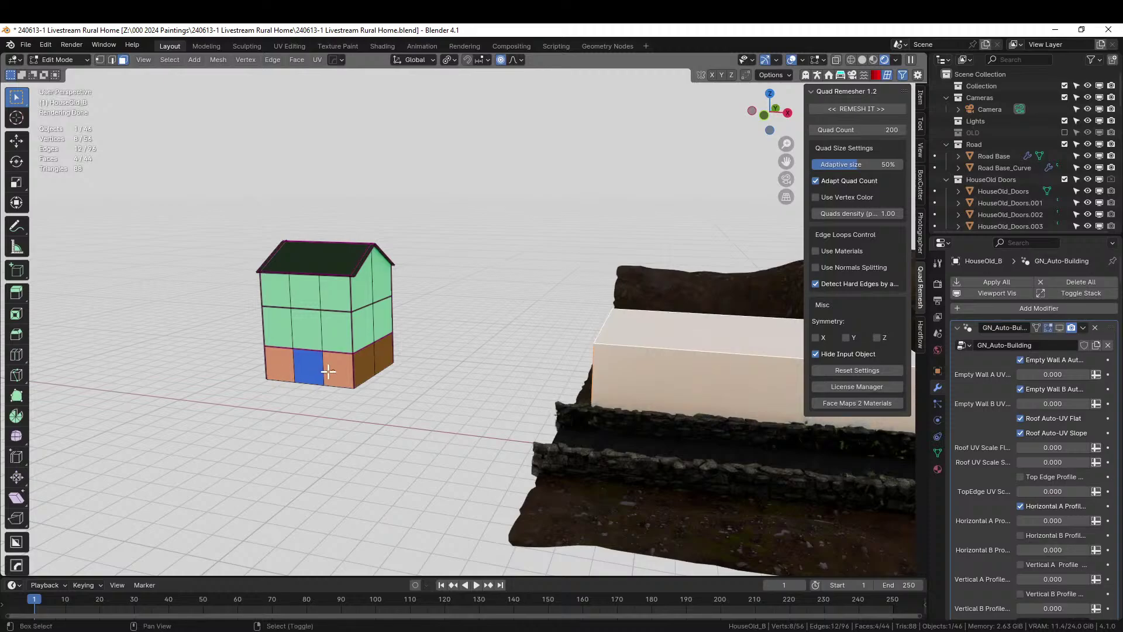
pyautogui.keyDown('shift'); pyautogui.click(328, 371); pyautogui.keyUp('shift')
pyautogui.click(937, 469)
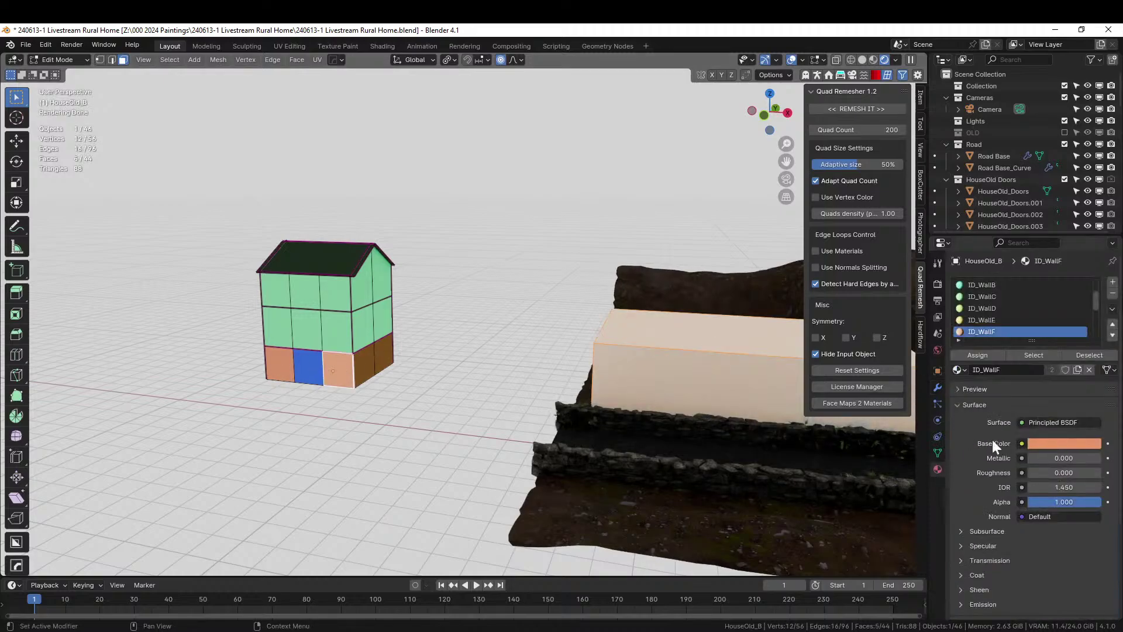
pyautogui.click(983, 355)
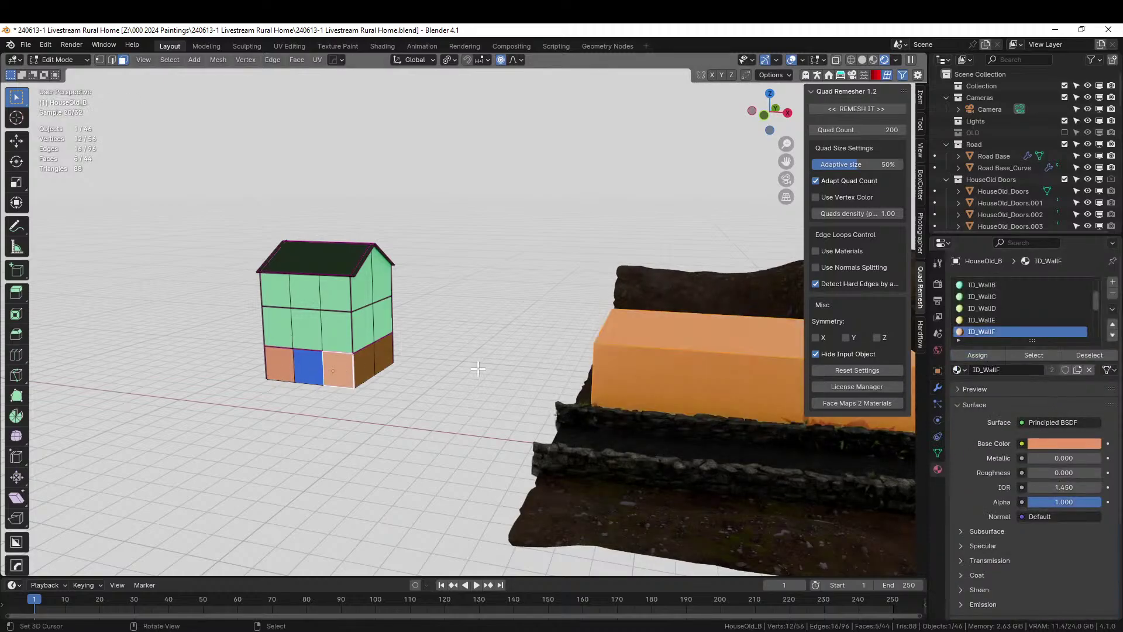
pyautogui.press('Tab')
pyautogui.scroll(-3, 563, 365)
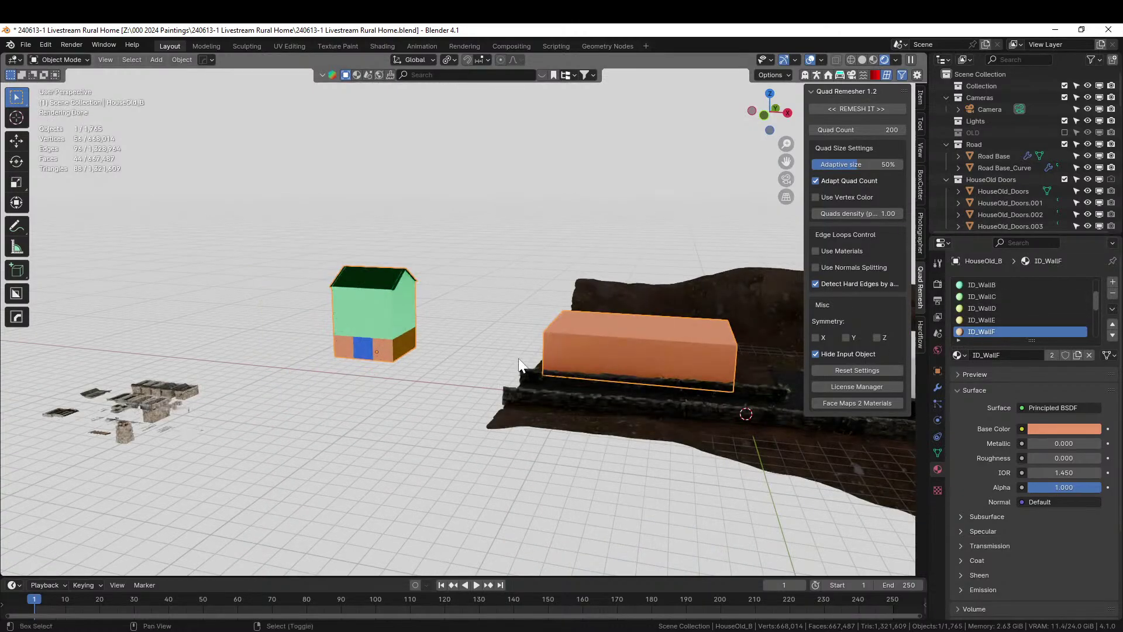
pyautogui.scroll(4, 563, 365)
pyautogui.scroll(-2, 410, 390)
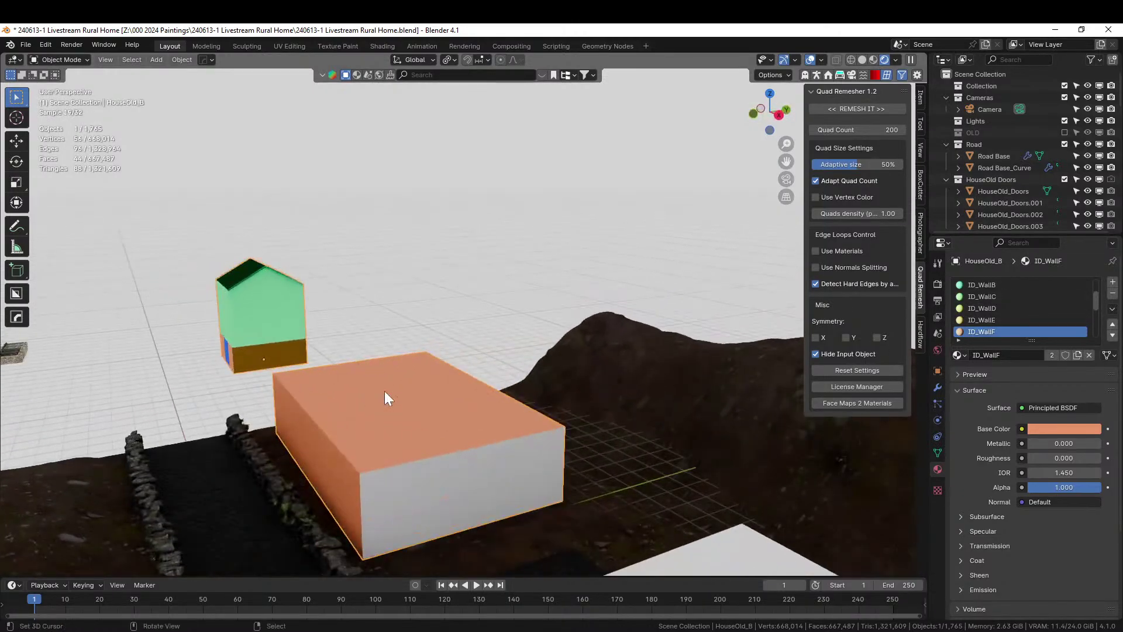
# - Isolate the joined buildings in Local View and assign ID_EmptyWallB to the block's two end faces and rear long face
pyautogui.press('KP_Divide')
pyautogui.moveTo(384, 391)
pyautogui.mouseDown(button='middle')
pyautogui.moveTo(271, 381)
pyautogui.moveTo(325, 325)
pyautogui.moveTo(451, 366)
pyautogui.moveTo(369, 384)
pyautogui.mouseUp(button='middle')
pyautogui.press('Tab')
pyautogui.click(232, 370)
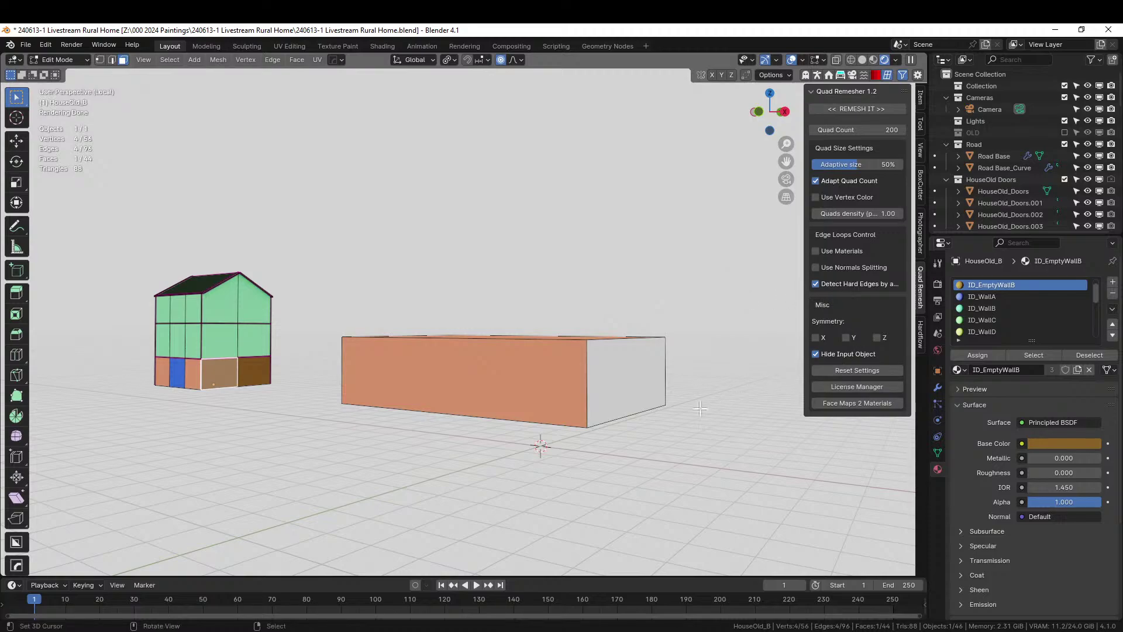
pyautogui.moveTo(673, 386); pyautogui.dragTo(428, 389, button='middle')
pyautogui.keyDown('shift'); pyautogui.click(580, 428); pyautogui.keyUp('shift')
pyautogui.keyDown('shift'); pyautogui.click(473, 393); pyautogui.keyUp('shift')
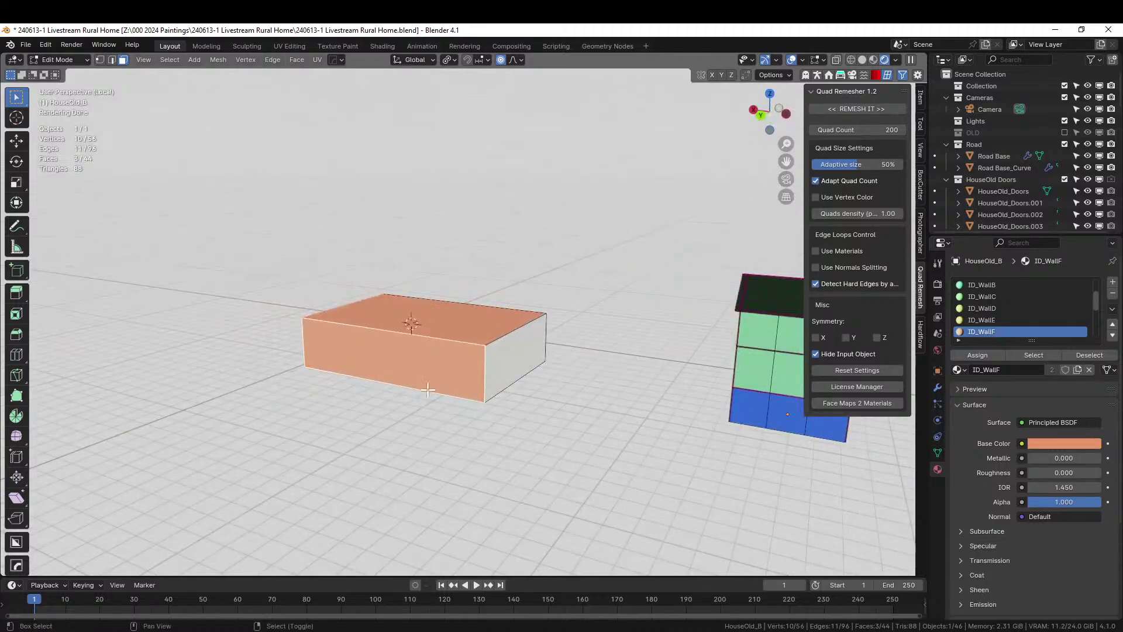
pyautogui.keyDown('shift'); pyautogui.click(499, 365); pyautogui.keyUp('shift')
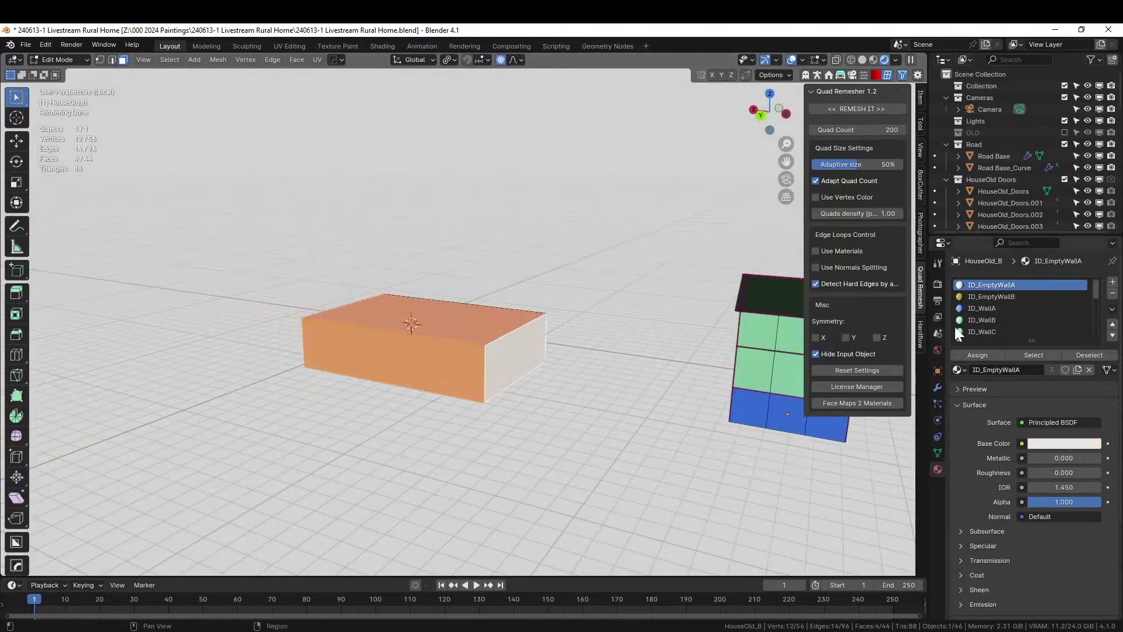
pyautogui.moveTo(549, 377); pyautogui.dragTo(594, 323, button='middle')
pyautogui.keyDown('shift'); pyautogui.click(594, 323); pyautogui.keyUp('shift')
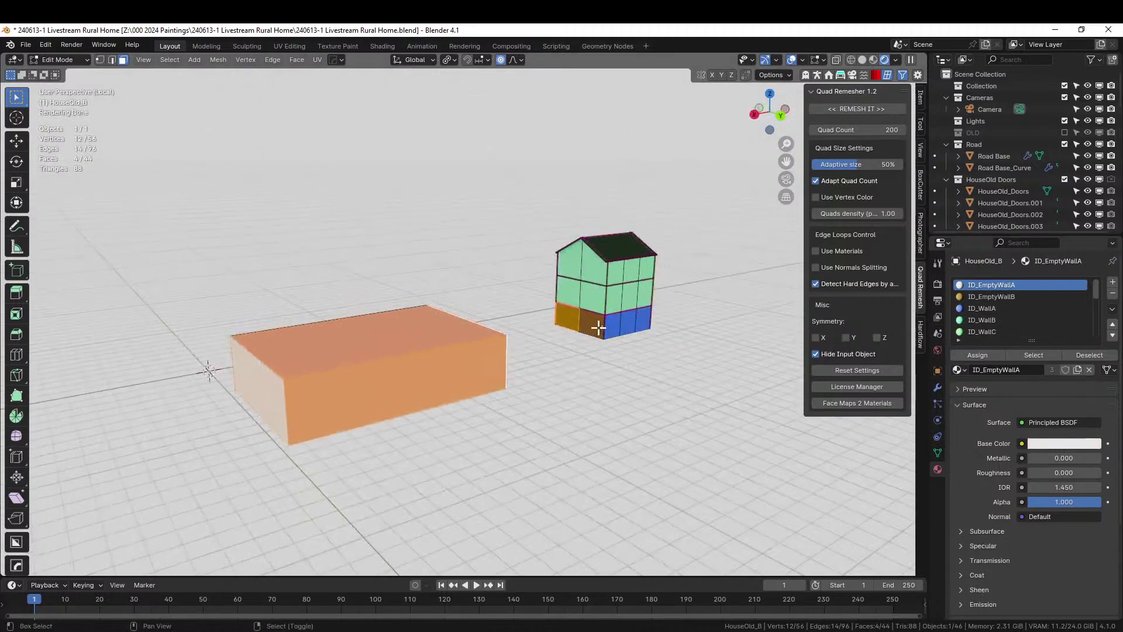
pyautogui.click(983, 353)
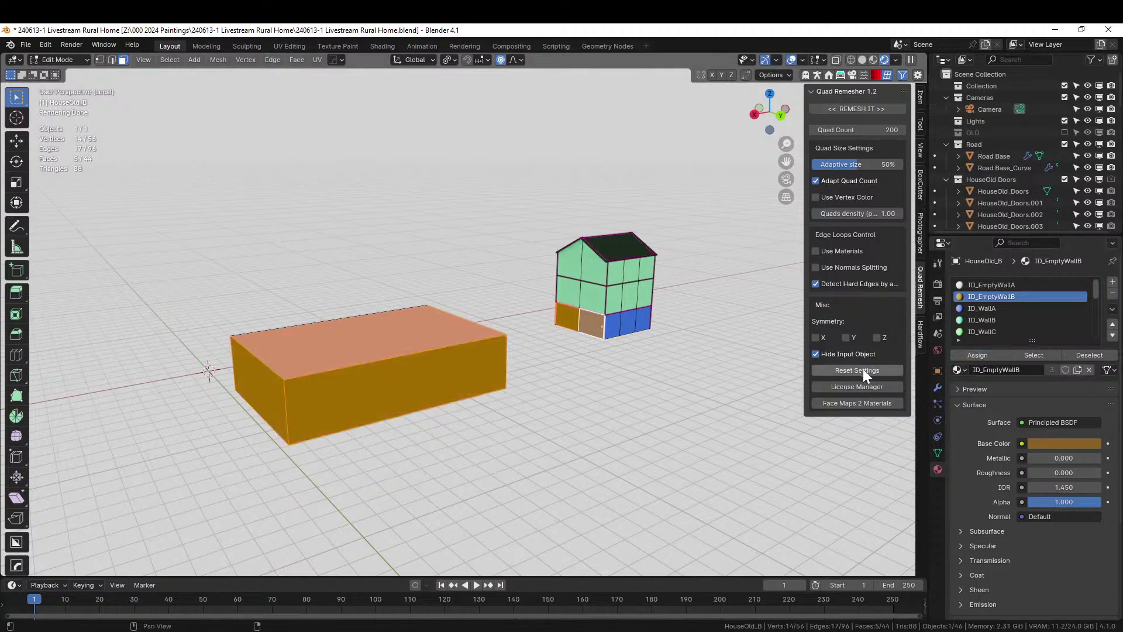
# - Show the GN_Auto-Building result in Edit Mode and inspect the walls and roof generated on the block
pyautogui.click(938, 386)
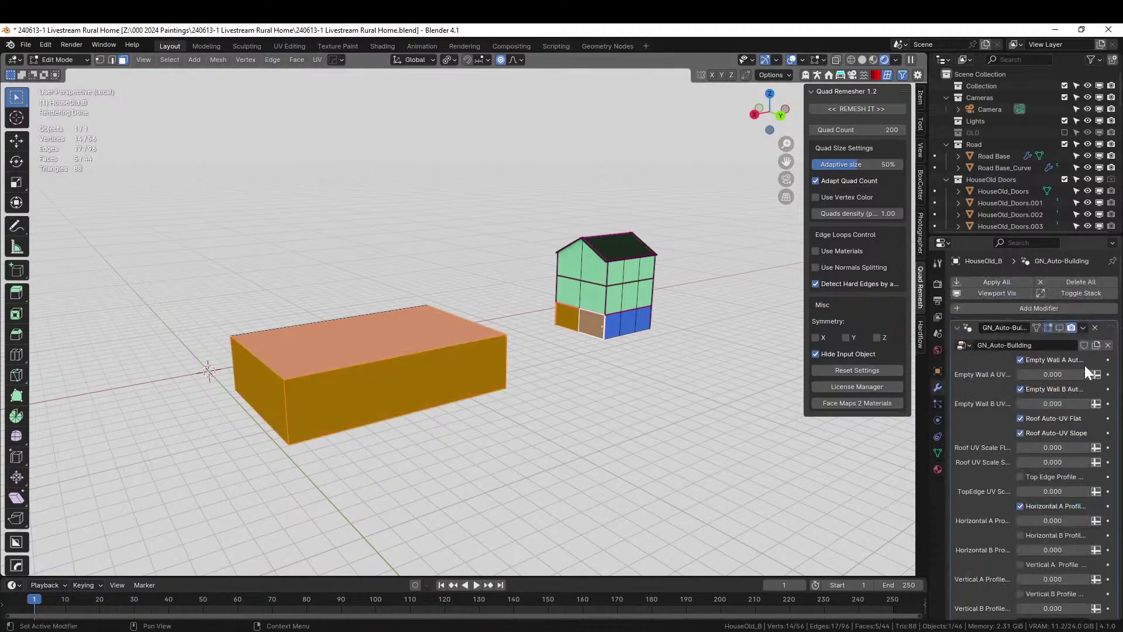
pyautogui.click(1048, 328)
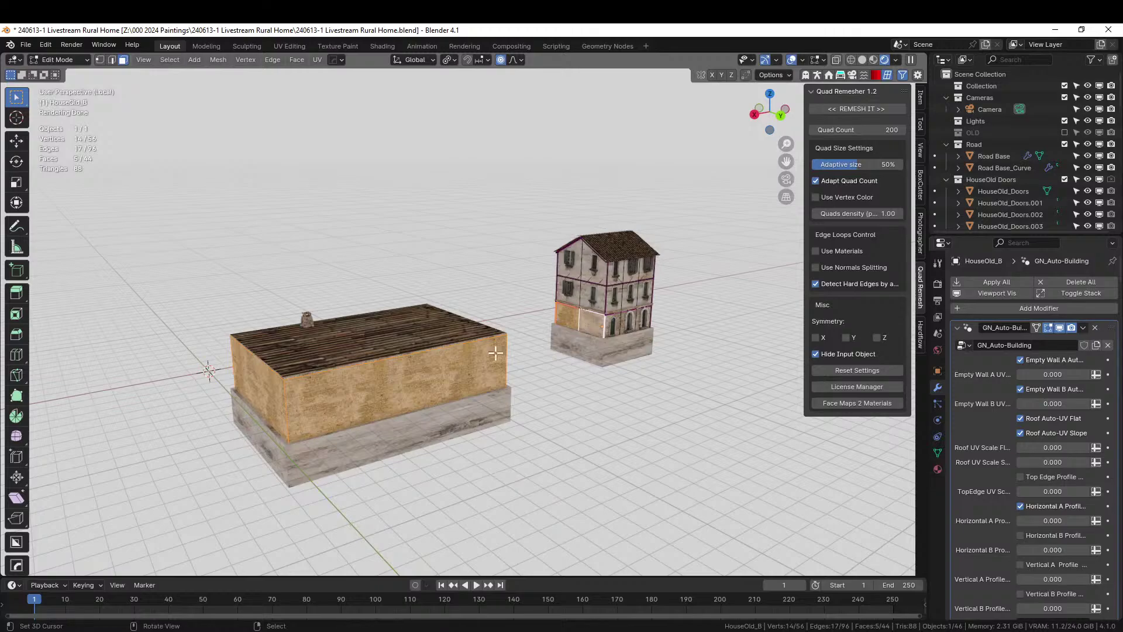
pyautogui.moveTo(496, 353); pyautogui.dragTo(536, 402, button='middle')
pyautogui.press('Tab')
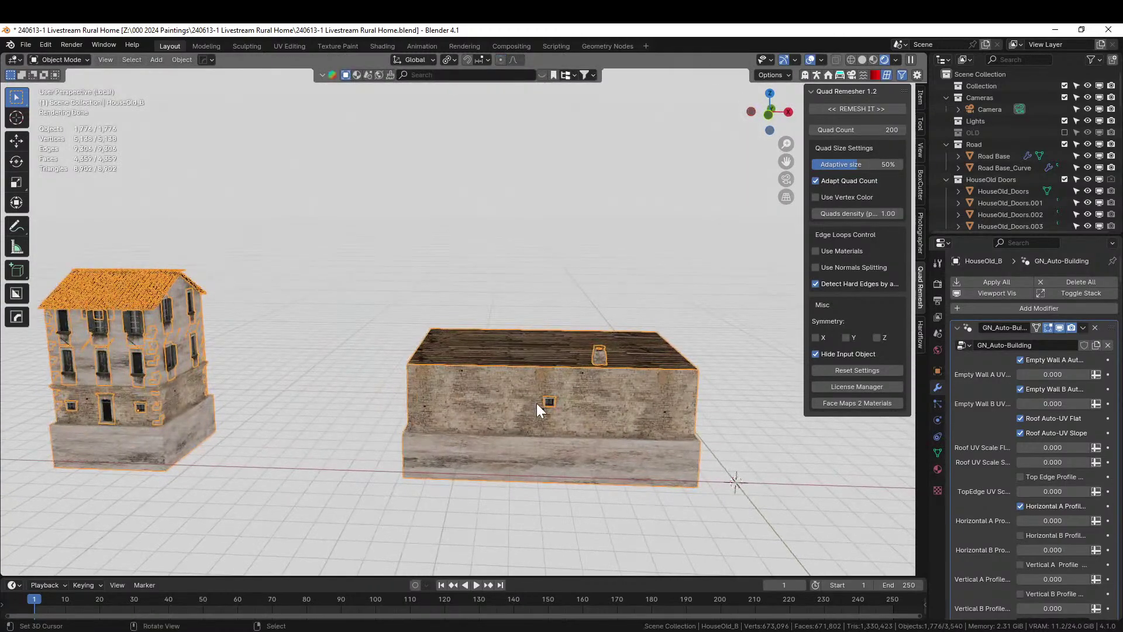
pyautogui.press('Tab')
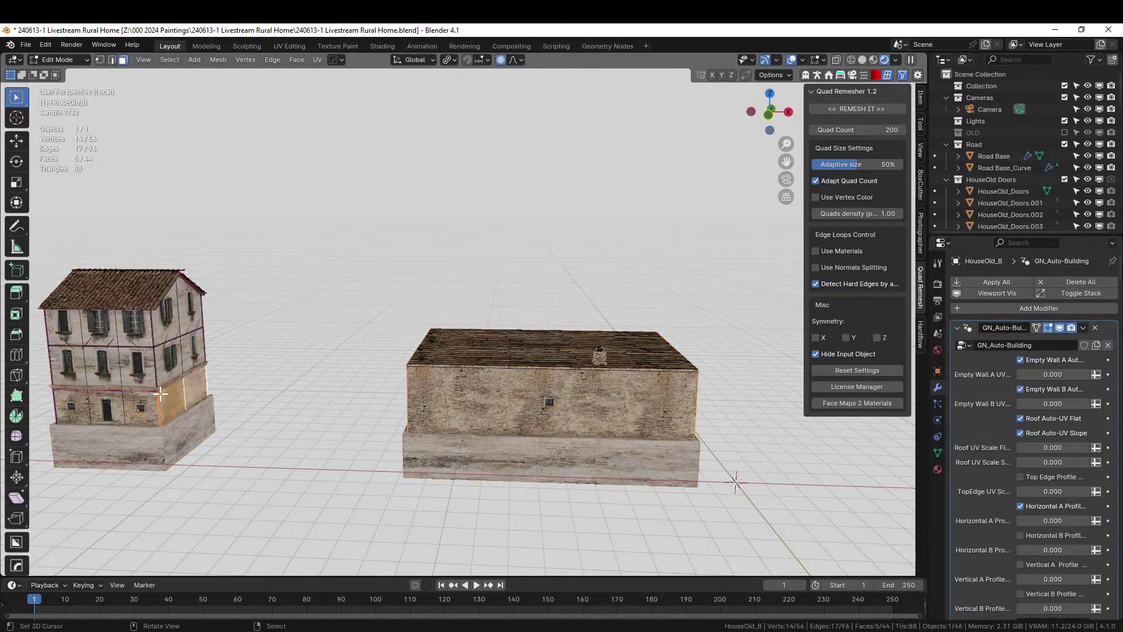
# - Hide the GN_Auto-Building result in Edit Mode and compare the block's height with the house's floors in front view
pyautogui.click(1059, 328)
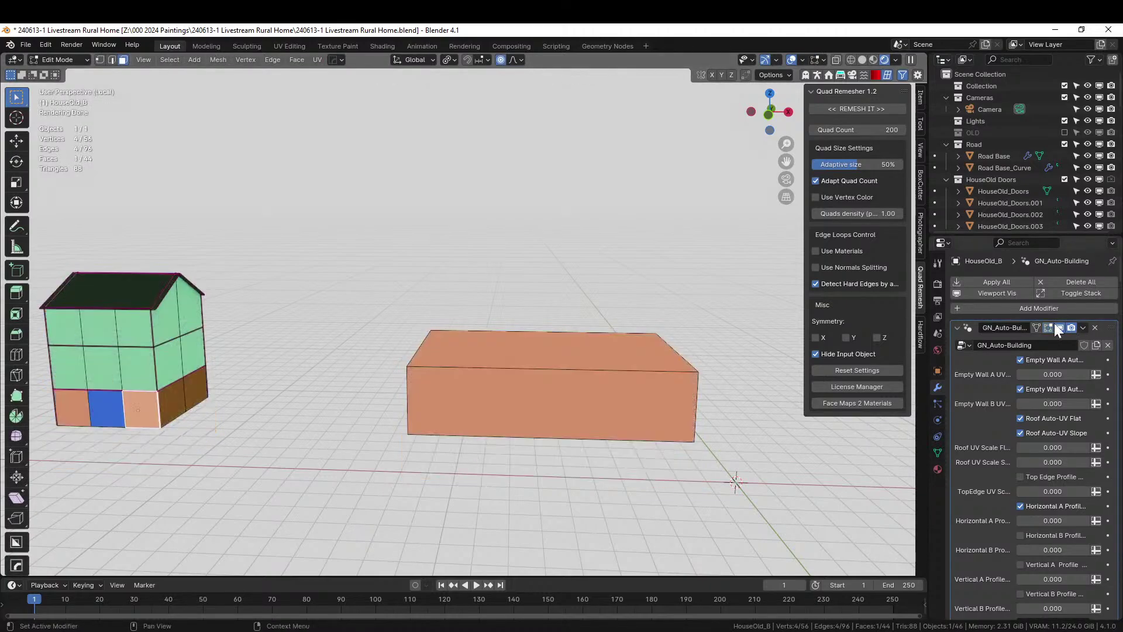
pyautogui.moveTo(570, 400); pyautogui.dragTo(519, 425, button='middle')
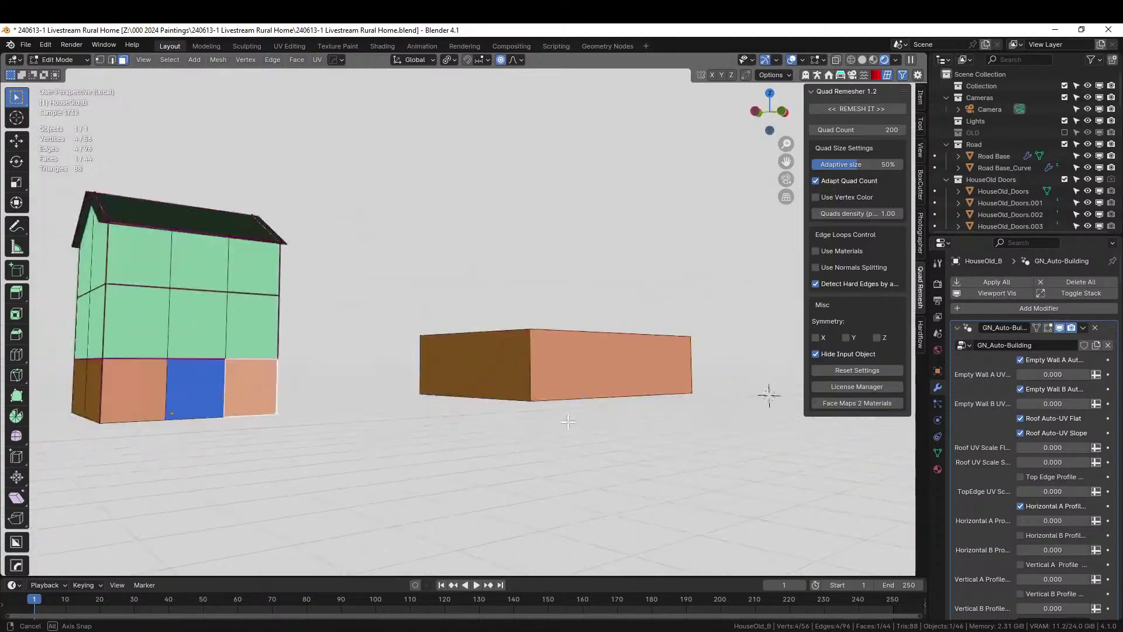
pyautogui.keyDown('shift'); pyautogui.moveTo(178, 434); pyautogui.dragTo(369, 438, button='middle'); pyautogui.keyUp('shift')
pyautogui.scroll(4, 369, 438)
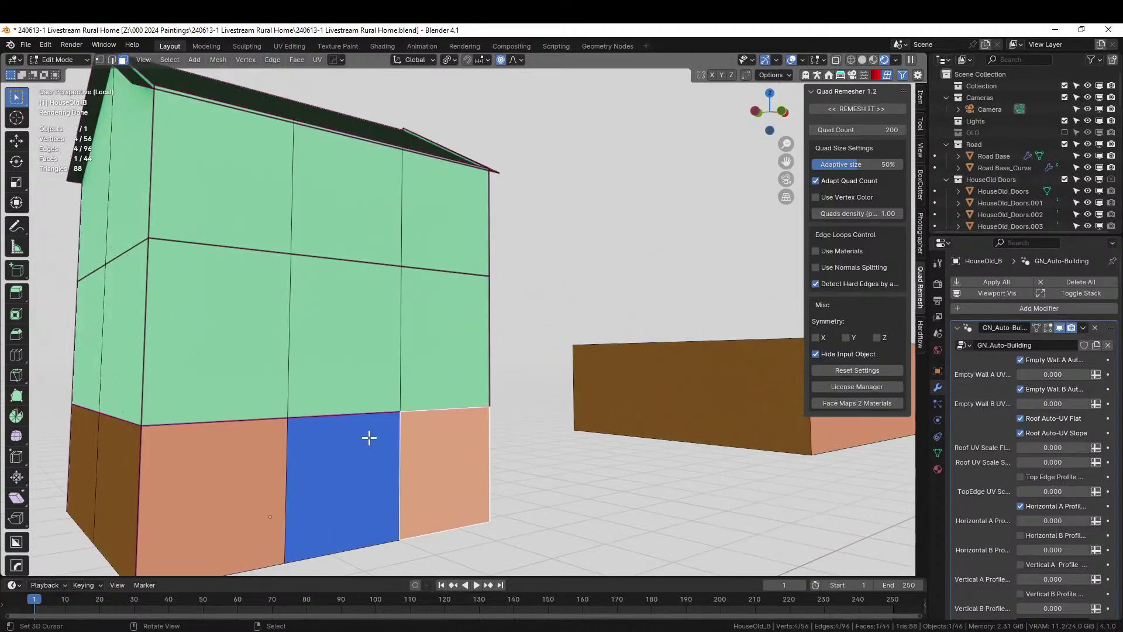
pyautogui.press('KP_1')
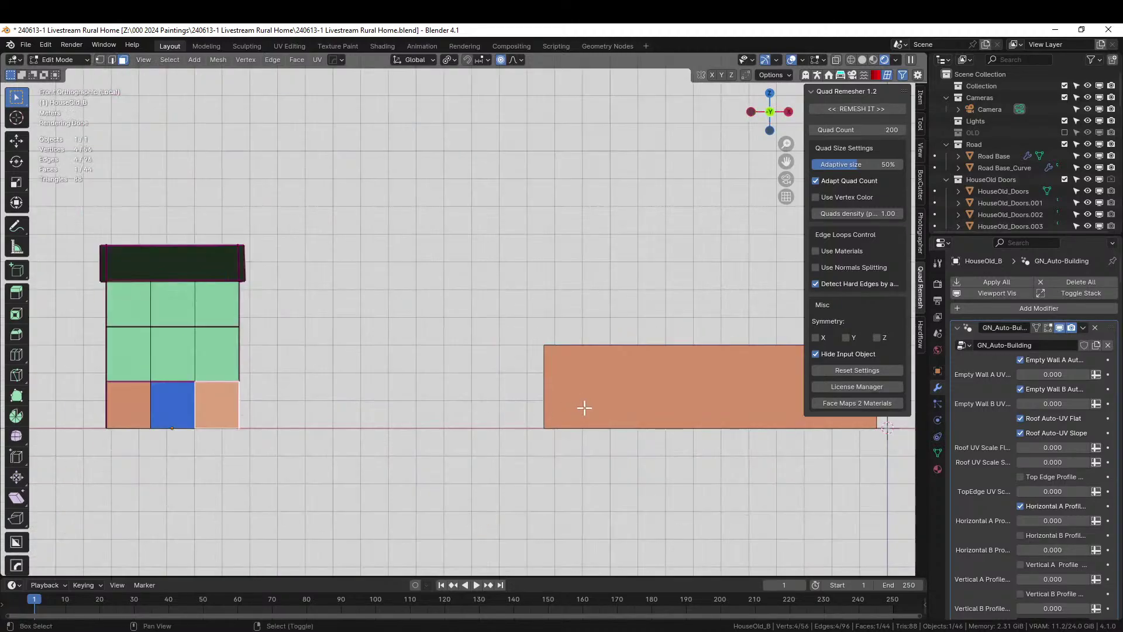
pyautogui.keyDown('shift'); pyautogui.moveTo(584, 407); pyautogui.dragTo(441, 409, button='middle'); pyautogui.keyUp('shift')
pyautogui.scroll(-1, 469, 410)
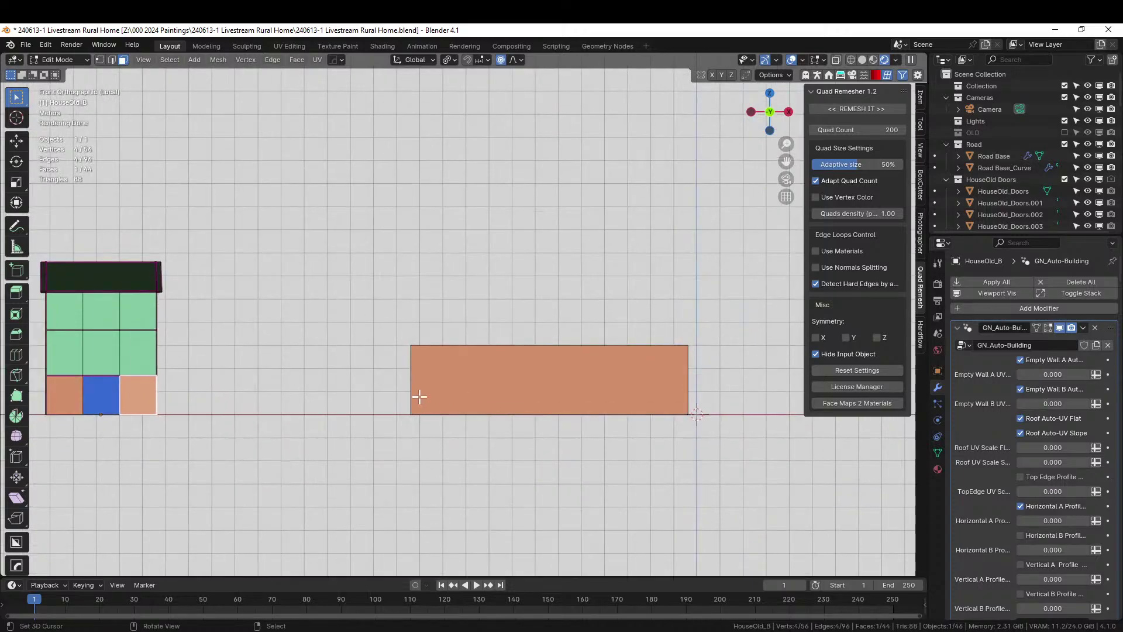
# - Return to Object Mode and place the 3D cursor on the ground between the house and the long building
pyautogui.press('Tab')
pyautogui.moveTo(371, 406); pyautogui.dragTo(430, 430, button='middle')
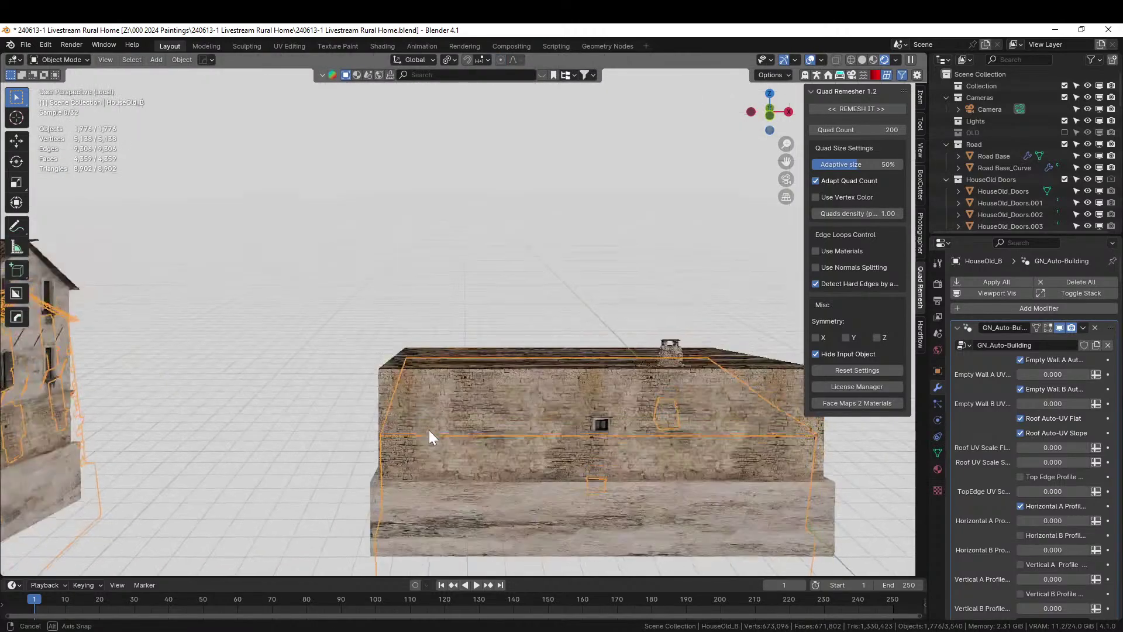
pyautogui.scroll(-1, 430, 430)
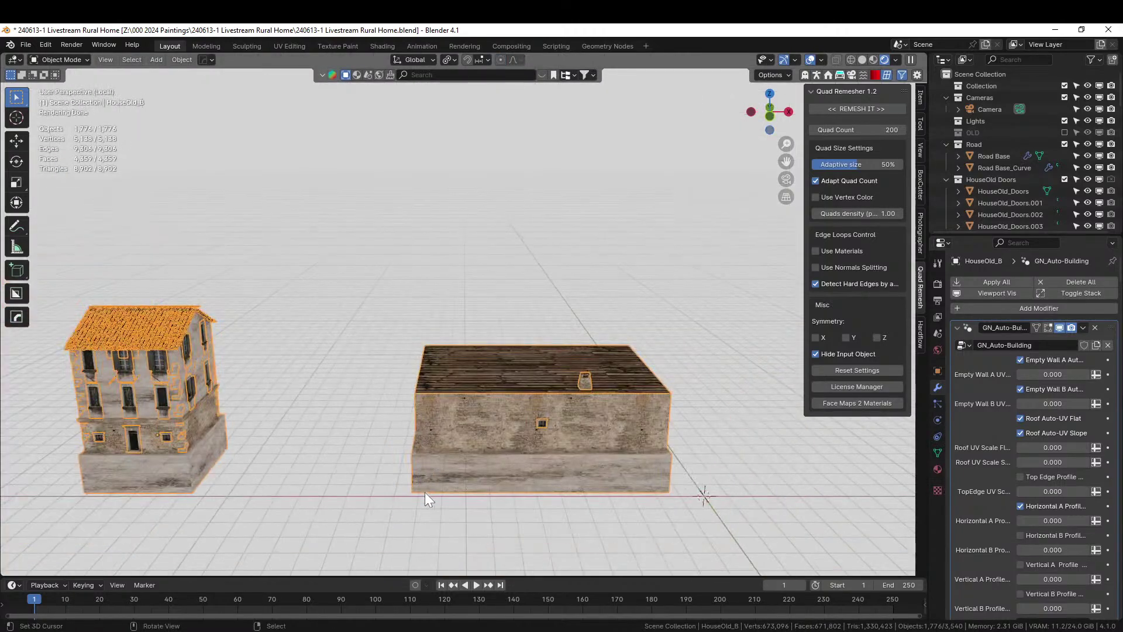
pyautogui.keyDown('shift'); pyautogui.rightClick(391, 493); pyautogui.keyUp('shift')
# - Set the Foundation Extrusion of the Auto-Building object to 0.1
pyautogui.click(829, 75)
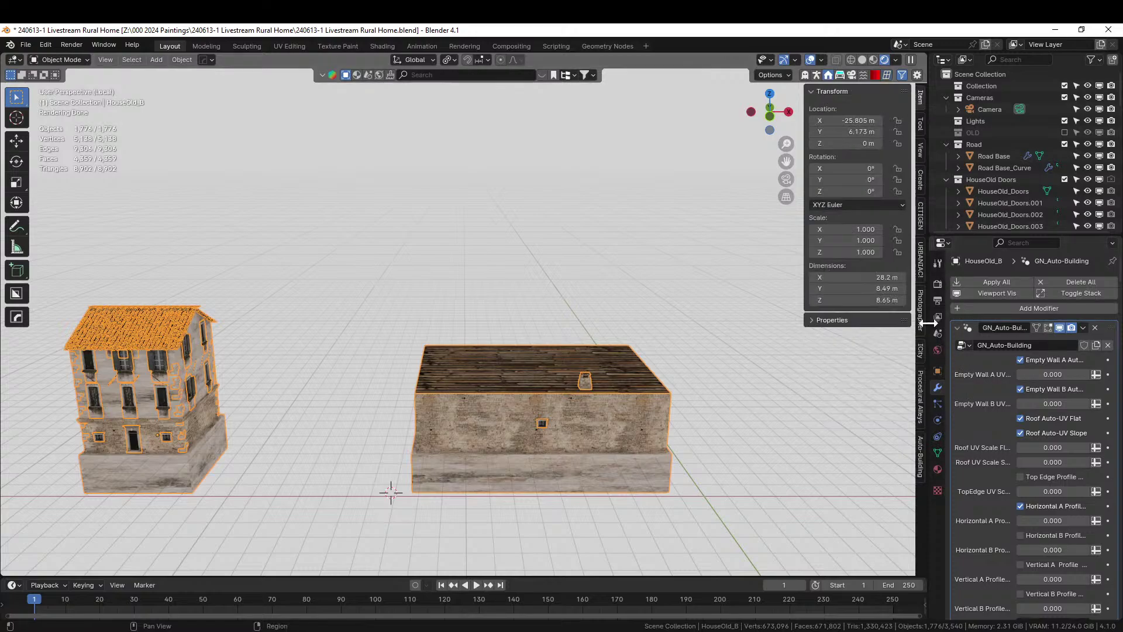
pyautogui.click(922, 446)
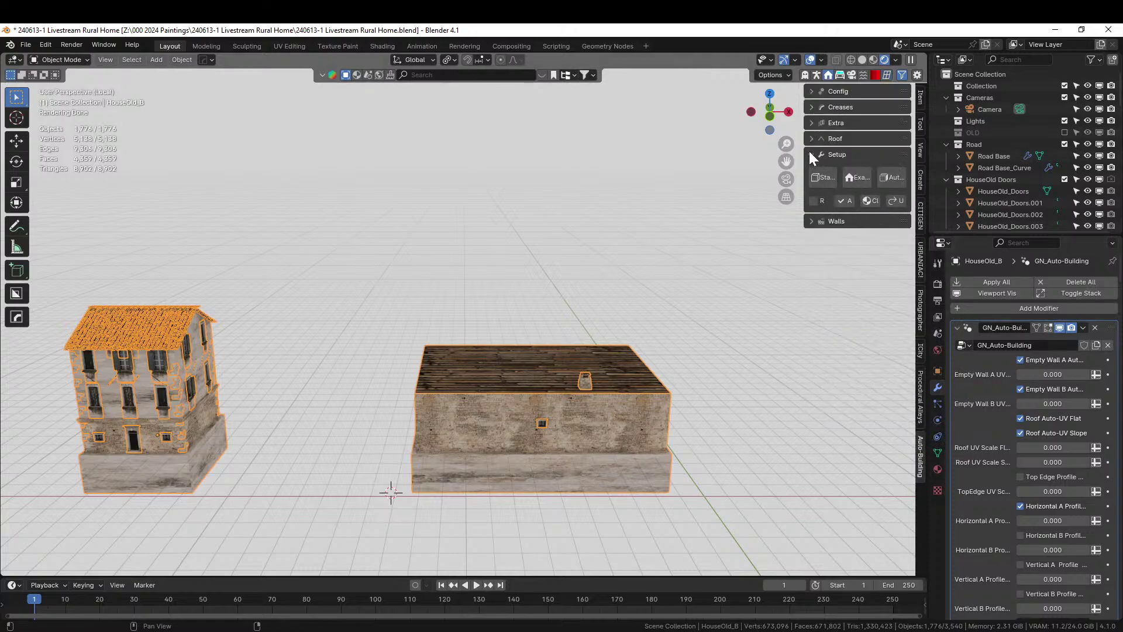
pyautogui.click(811, 122)
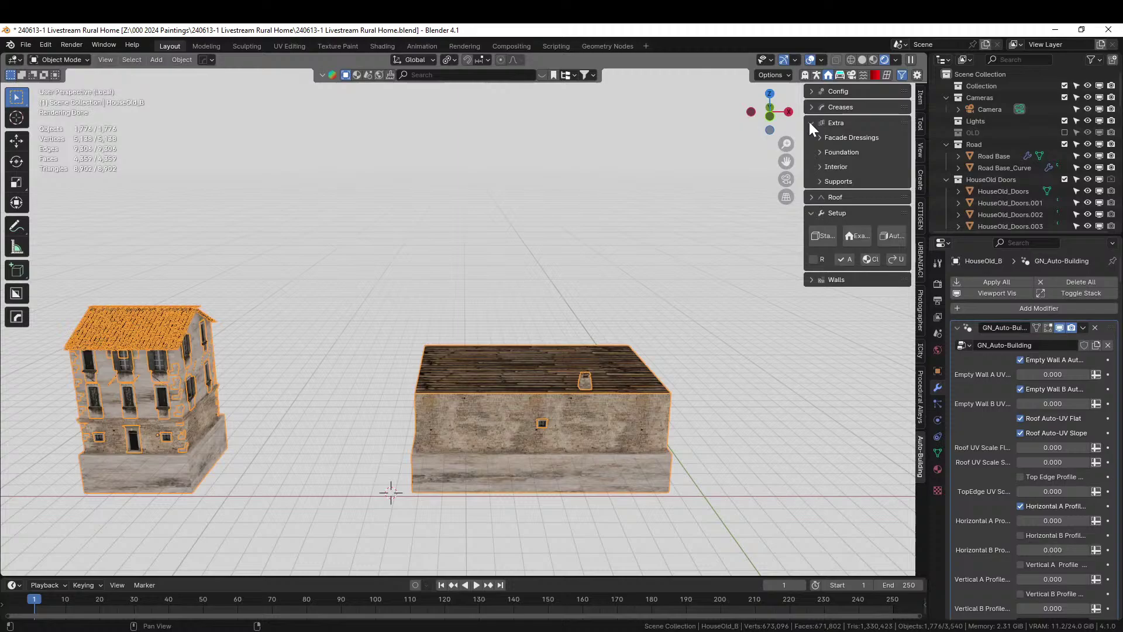
pyautogui.click(822, 152)
pyautogui.click(878, 170)
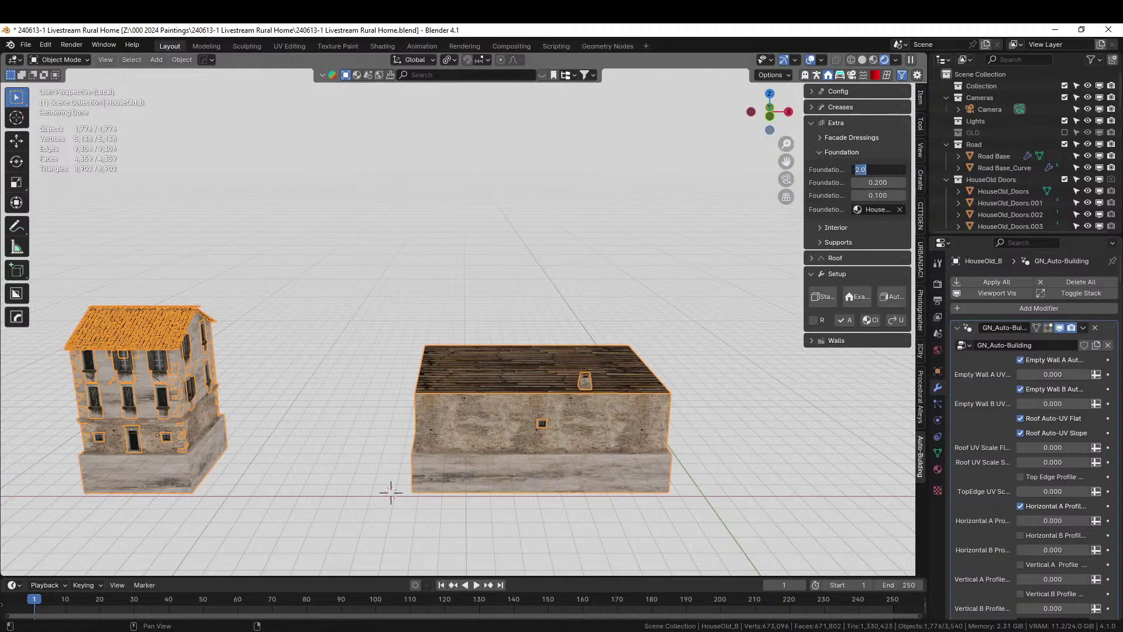
pyautogui.press('Return')
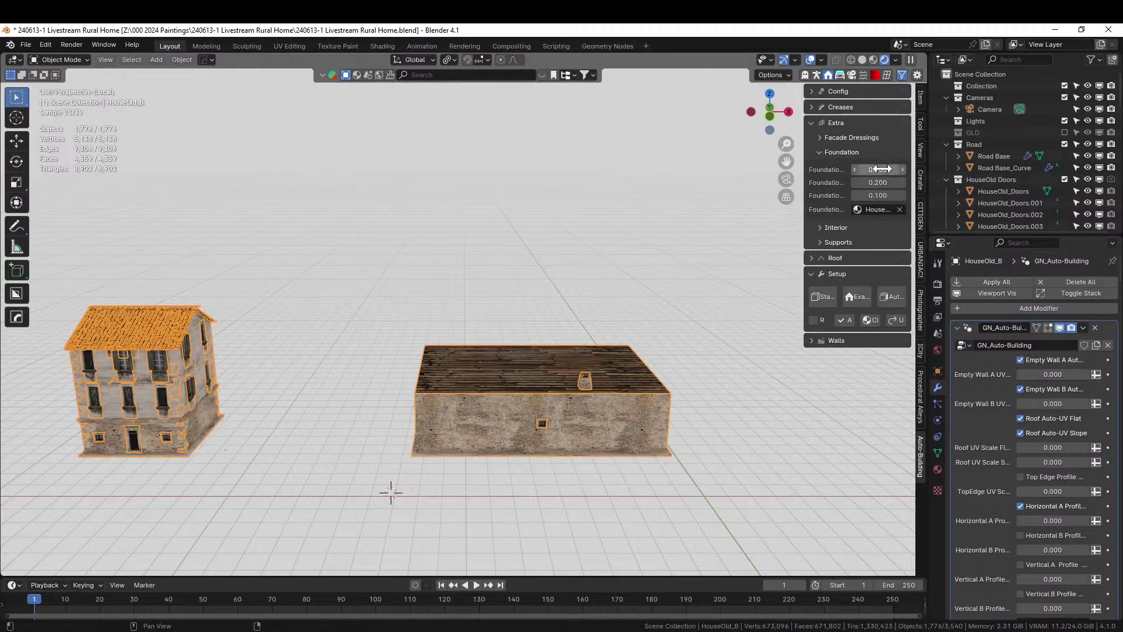
# - Try a Foundation Width of 0.5 on the long building and undo the change
pyautogui.scroll(4, 641, 188)
pyautogui.moveTo(641, 187); pyautogui.dragTo(542, 226, button='middle')
pyautogui.scroll(2, 542, 233)
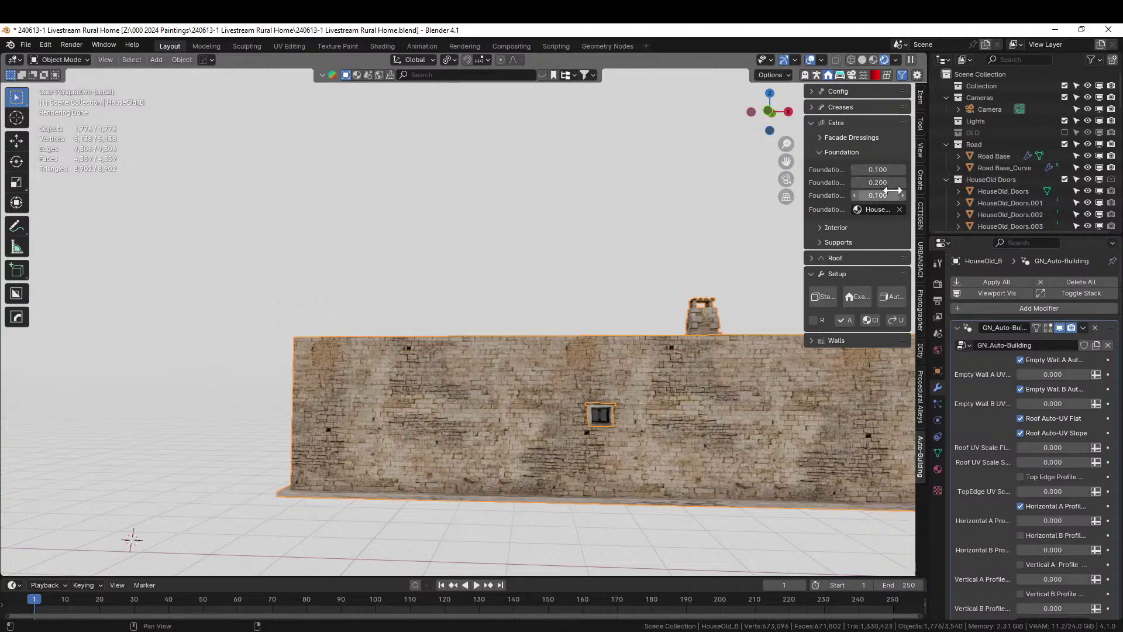
pyautogui.doubleClick(878, 182)
pyautogui.write('0.5')
pyautogui.press('Return')
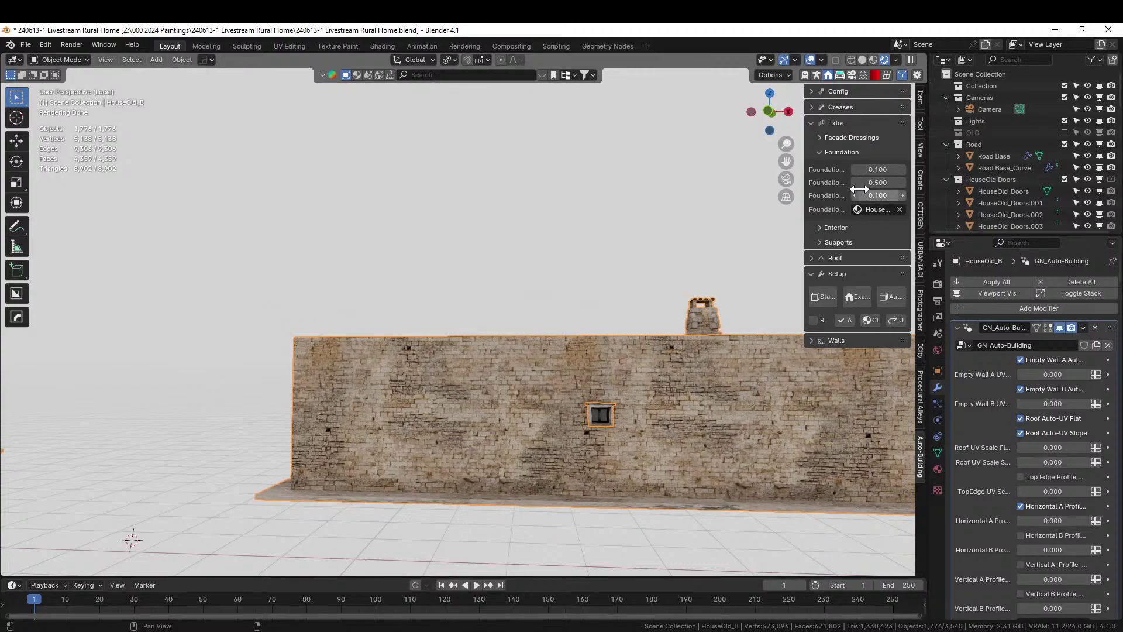
pyautogui.hotkey('ctrl', 'z')
# - Set the Foundation Extrusion to 0.5 and widen the sidebar enough to read the full setting names
pyautogui.doubleClick(872, 169)
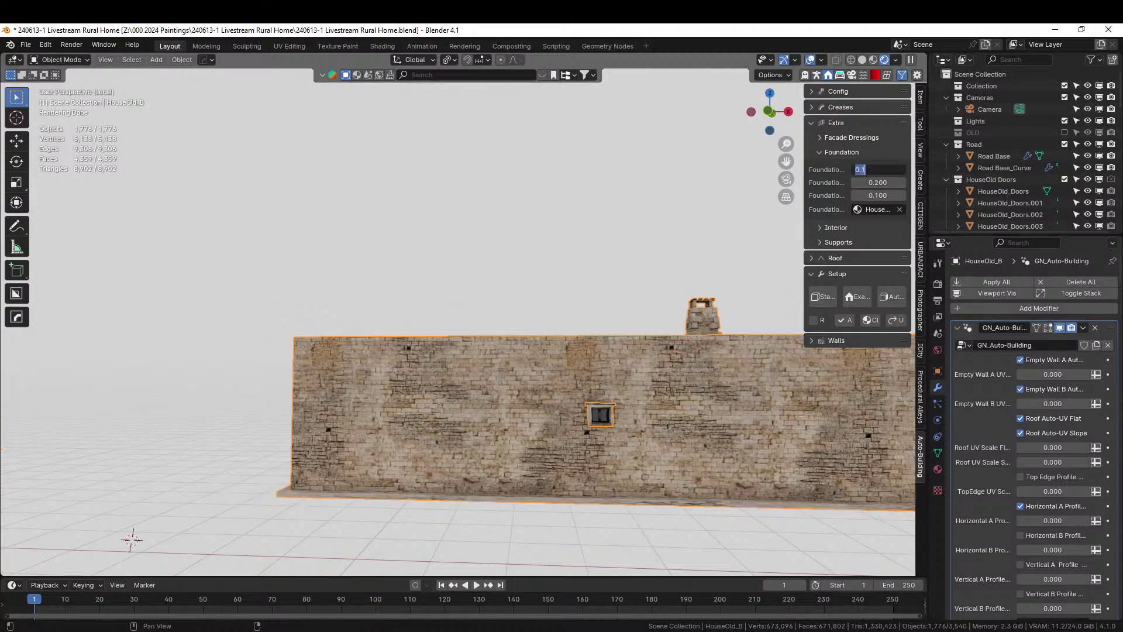
pyautogui.press('Return')
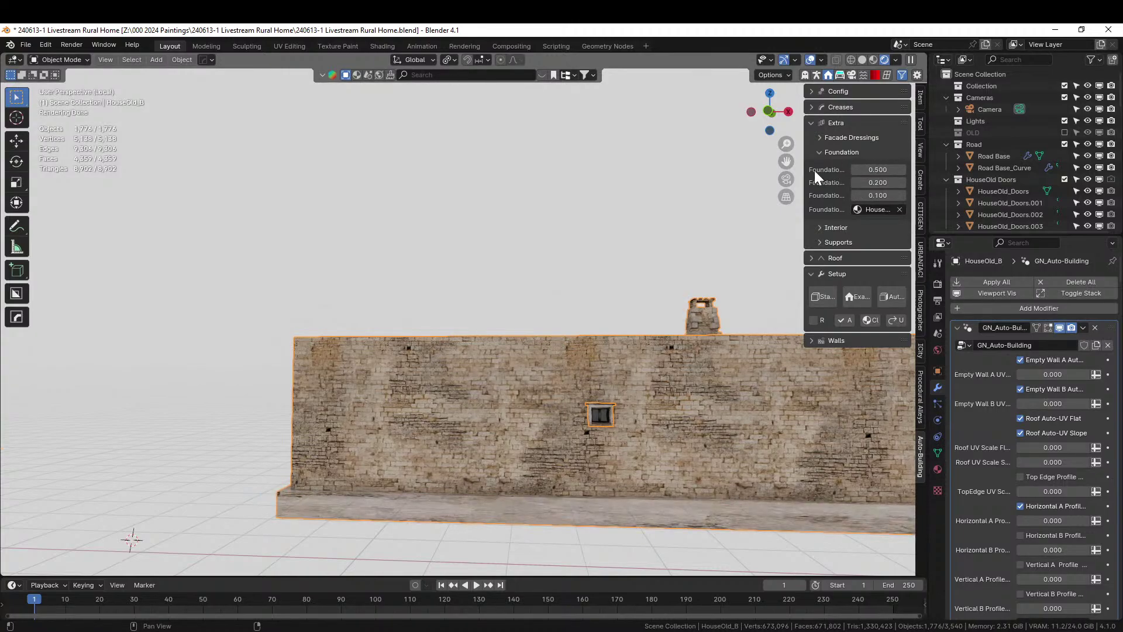
pyautogui.moveTo(803, 166); pyautogui.dragTo(708, 167)
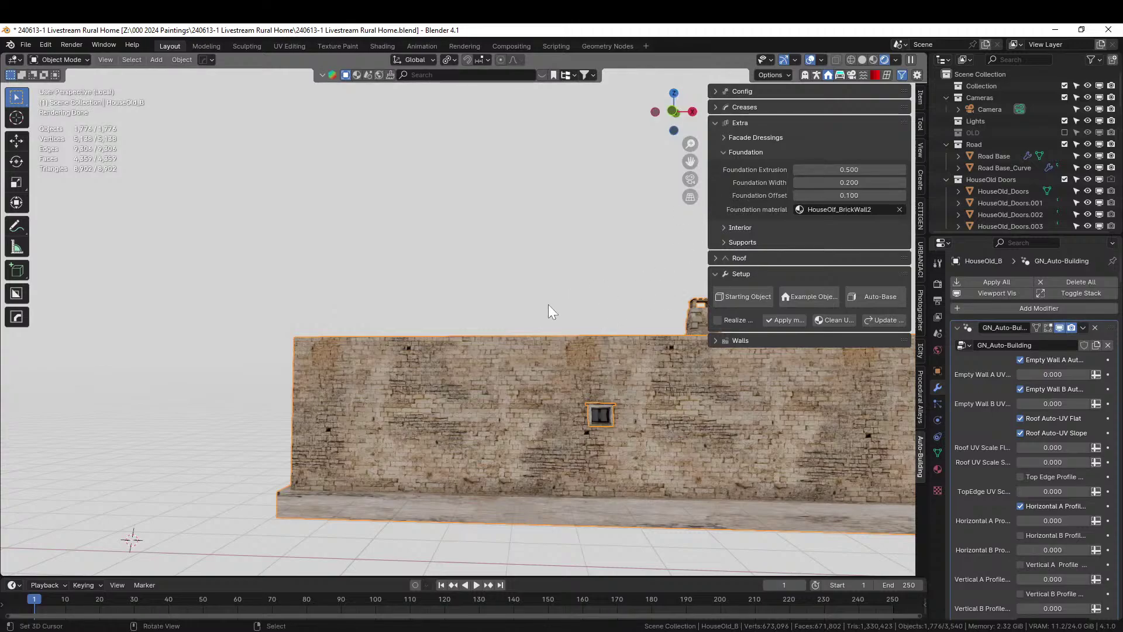
# - Generate a male human with HumGen at the 3D cursor and compare its height with both buildings in front view
pyautogui.moveTo(532, 346); pyautogui.dragTo(584, 268, button='middle')
pyautogui.scroll(-3, 570, 312)
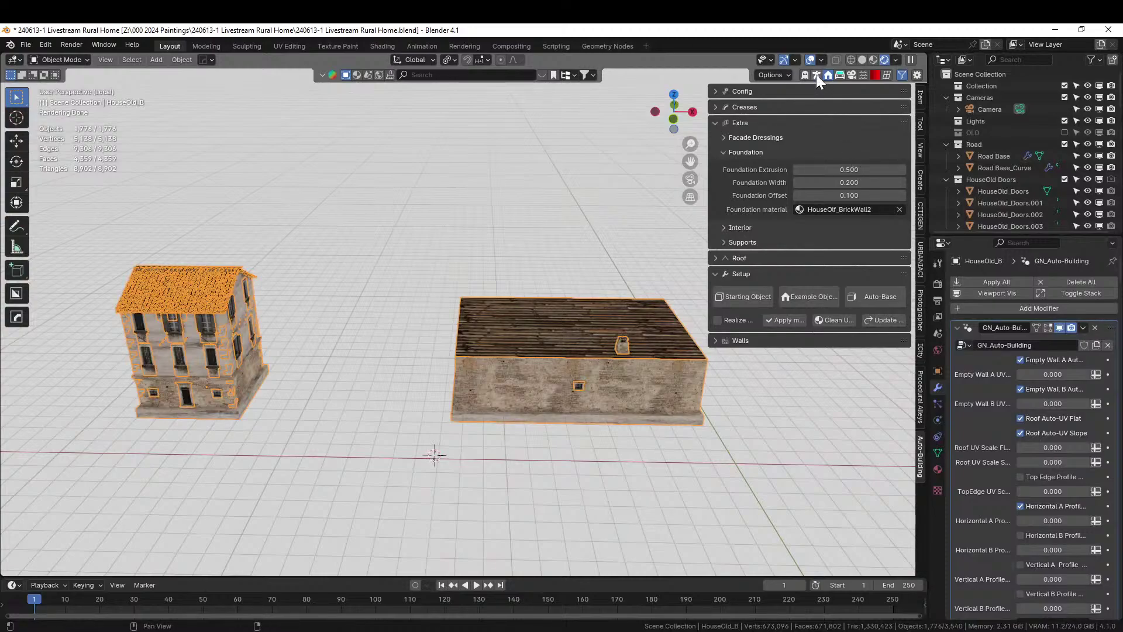
pyautogui.click(921, 224)
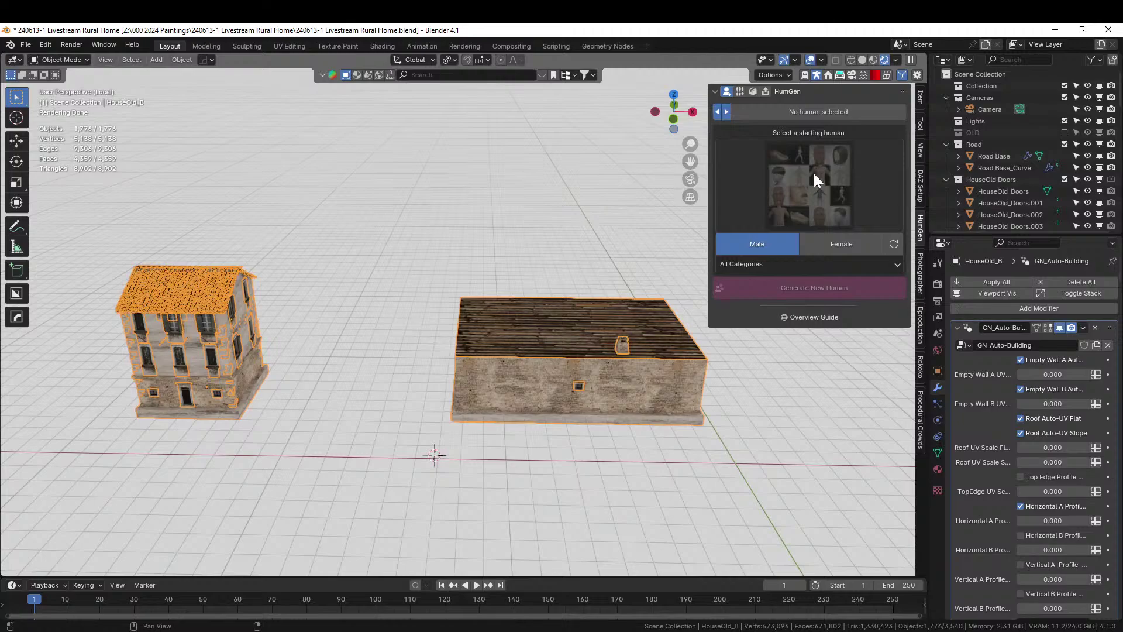
pyautogui.click(816, 176)
pyautogui.click(797, 284)
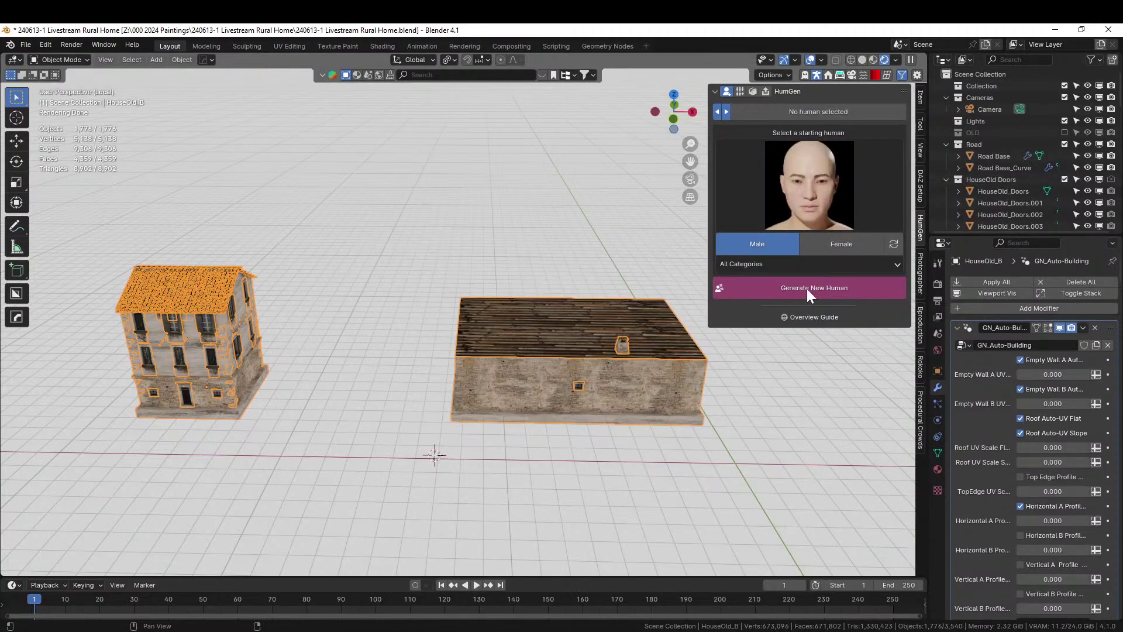
pyautogui.click(807, 289)
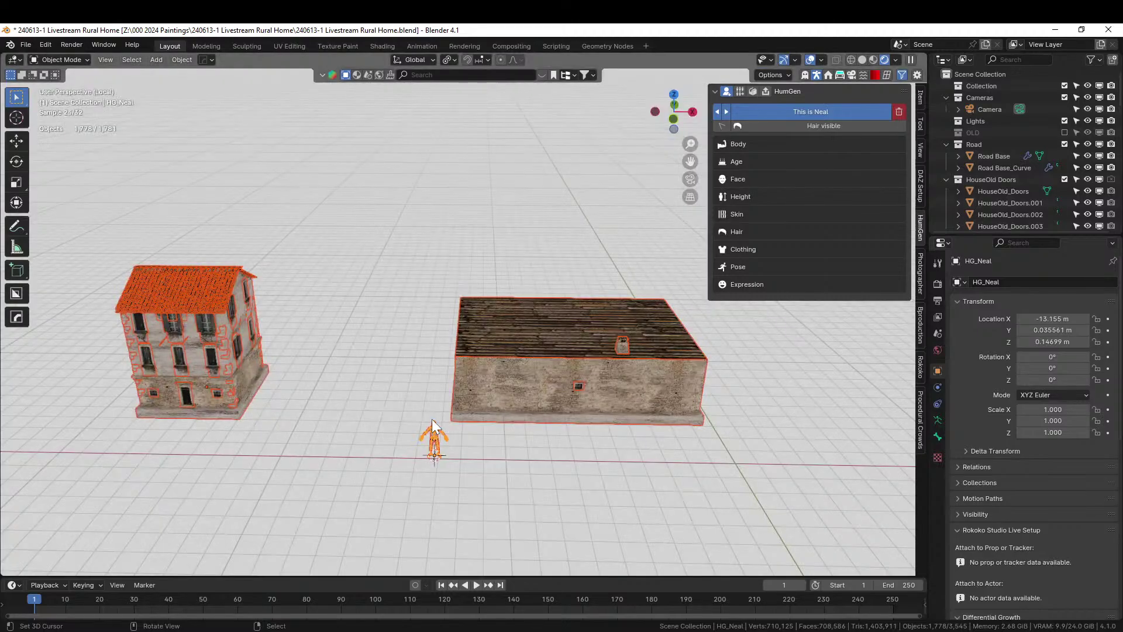
pyautogui.press('KP_1')
pyautogui.scroll(3, 433, 420)
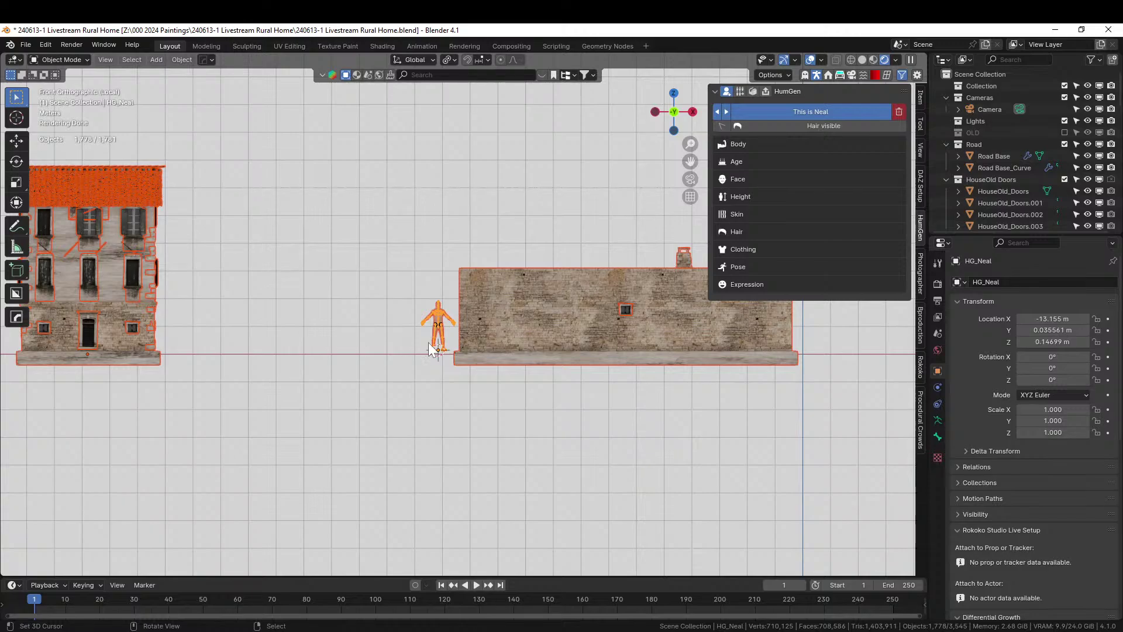
pyautogui.moveTo(553, 346); pyautogui.dragTo(539, 393, button='middle')
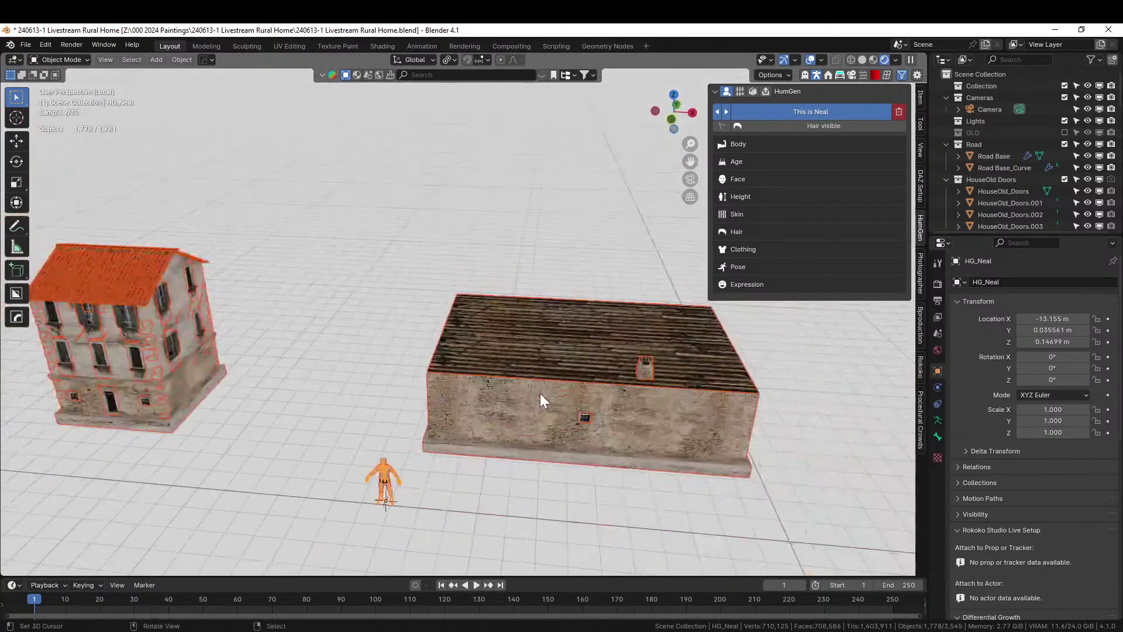
# - Edit the building mesh and add four evenly spaced loop cuts across the long building's length
pyautogui.keyDown('shift'); pyautogui.click(583, 400); pyautogui.keyUp('shift')
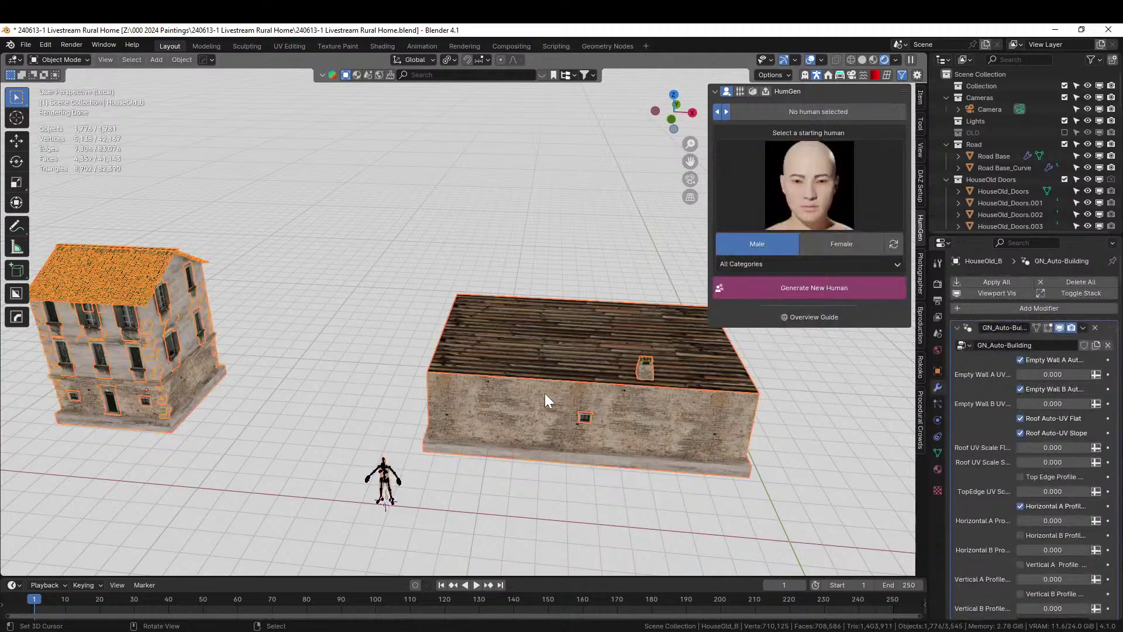
pyautogui.press('Tab')
pyautogui.click(583, 383)
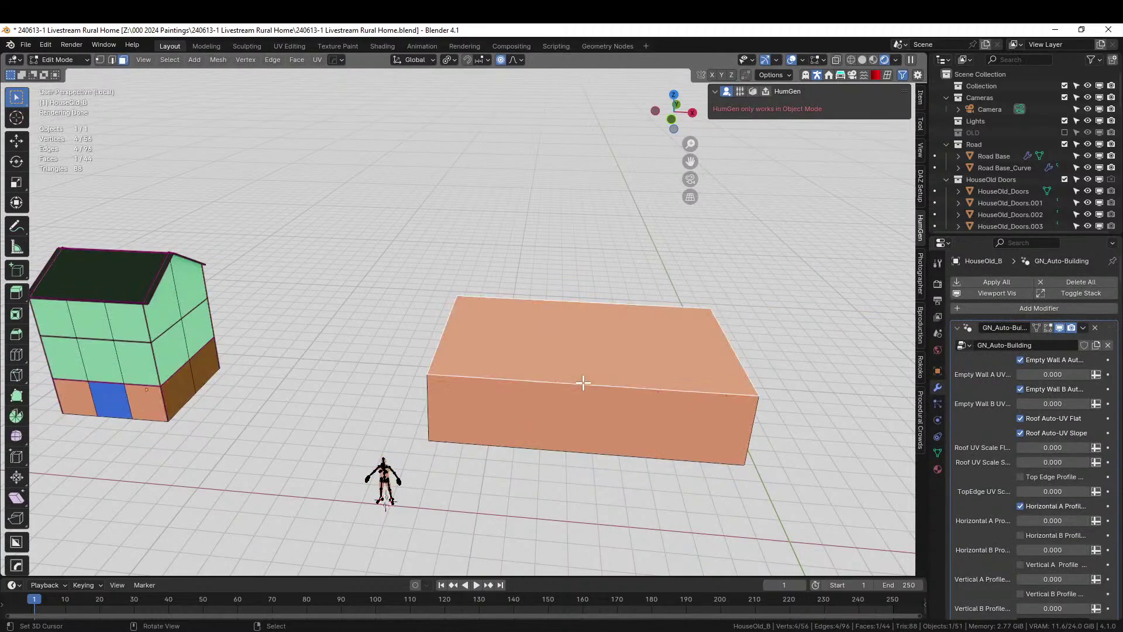
pyautogui.hotkey('ctrl', 'r')
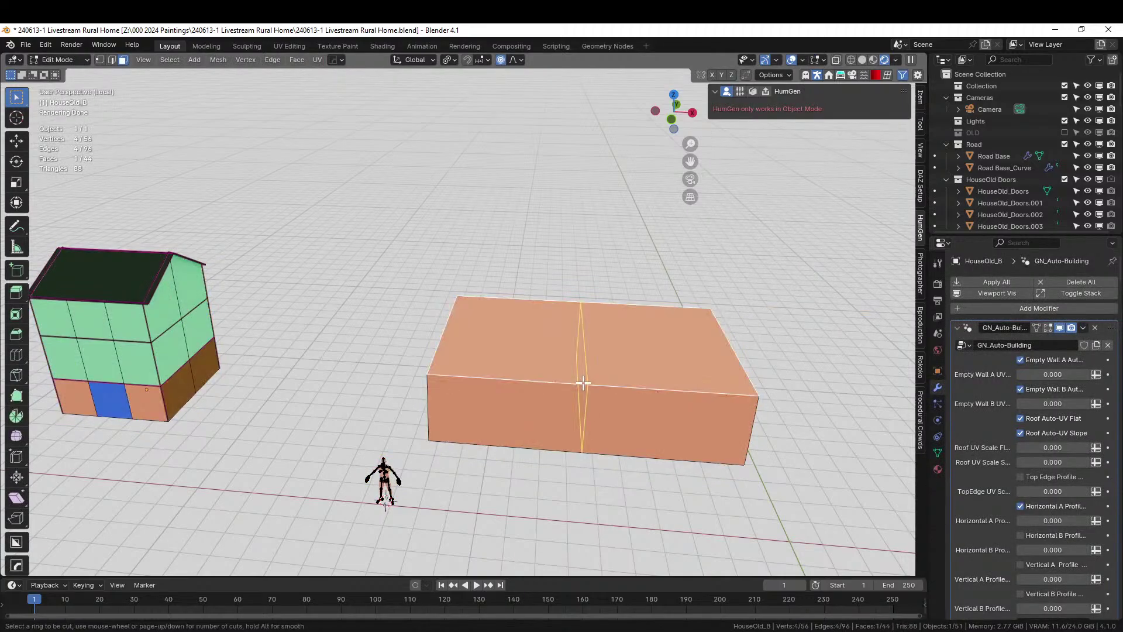
pyautogui.press('5')
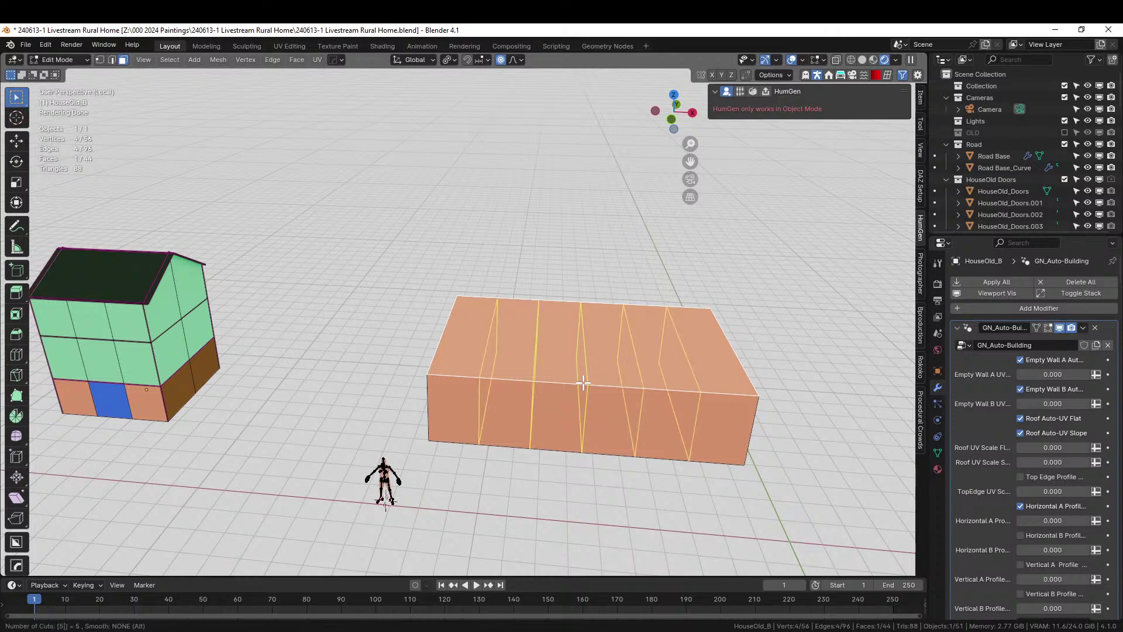
pyautogui.scroll(-1, 583, 383)
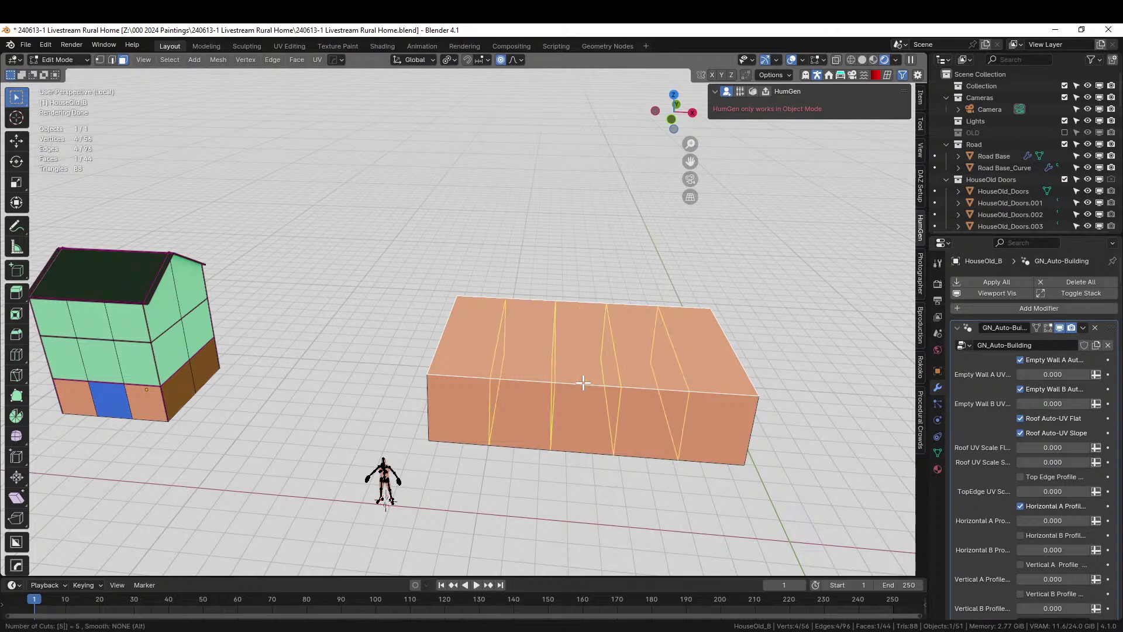
pyautogui.click(583, 383)
pyautogui.rightClick(583, 383)
# - Assign the ID_WallA door material to the middle front face of the long building and return to Object Mode
pyautogui.moveTo(583, 383); pyautogui.dragTo(608, 439, button='middle')
pyautogui.press('3')
pyautogui.click(569, 342)
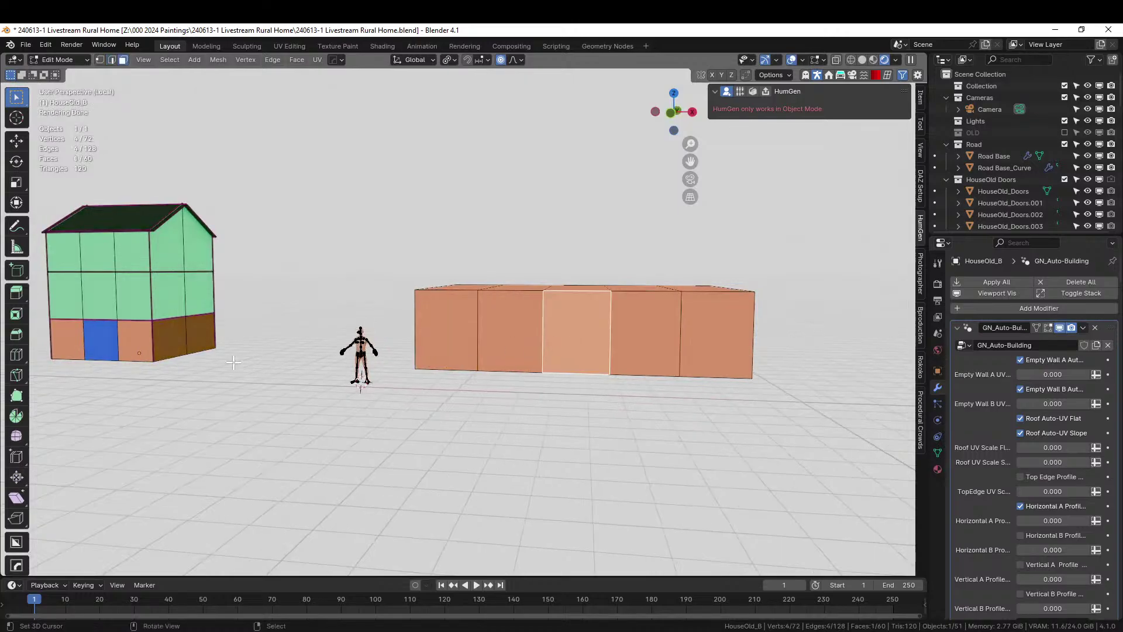
pyautogui.moveTo(400, 354); pyautogui.dragTo(574, 371, button='middle')
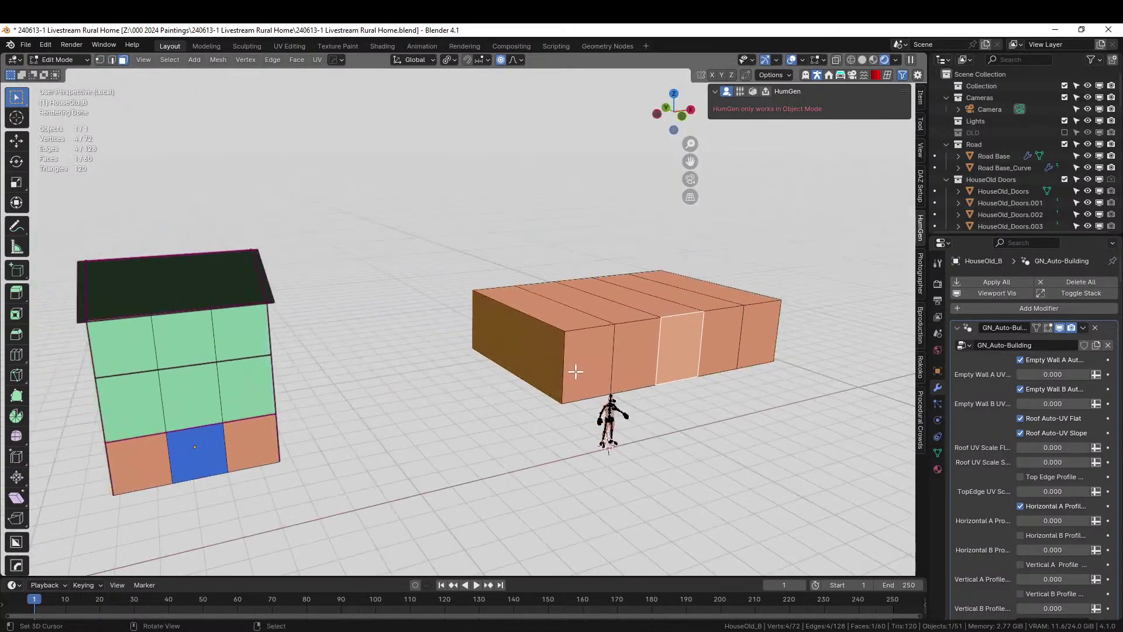
pyautogui.click(531, 313)
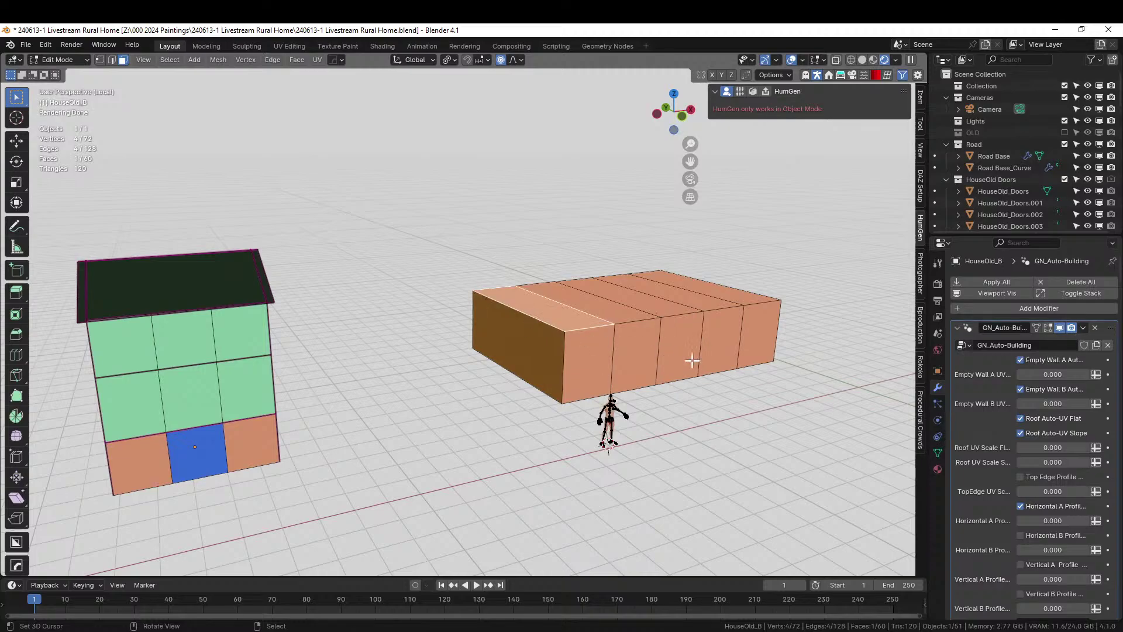
pyautogui.moveTo(692, 361); pyautogui.dragTo(676, 379, button='middle')
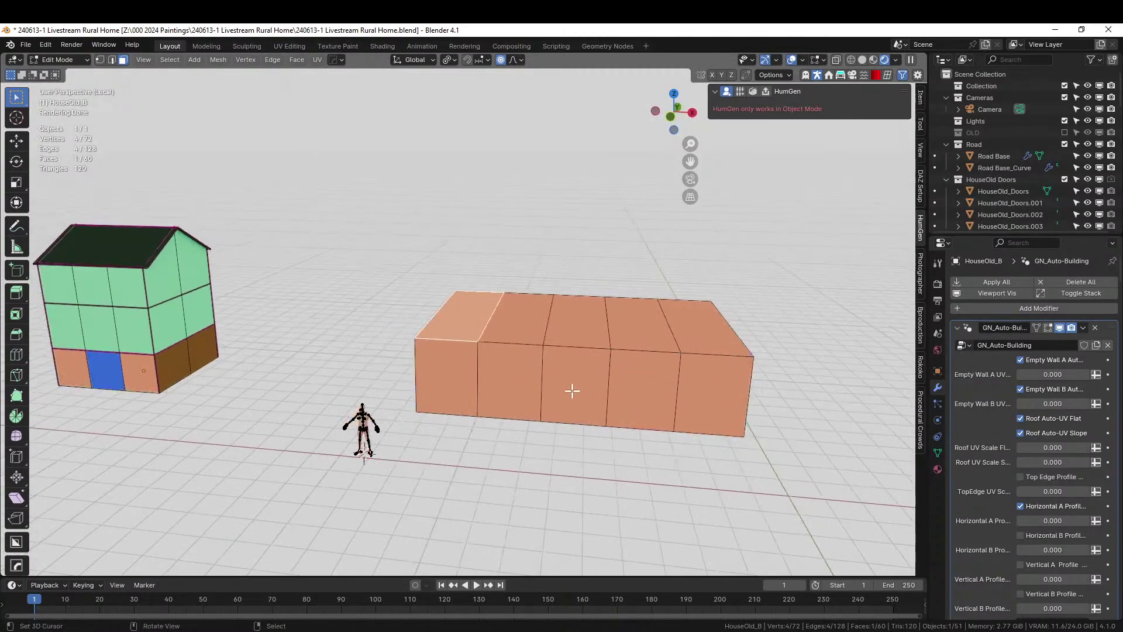
pyautogui.click(565, 386)
pyautogui.keyDown('shift'); pyautogui.click(125, 383); pyautogui.keyUp('shift')
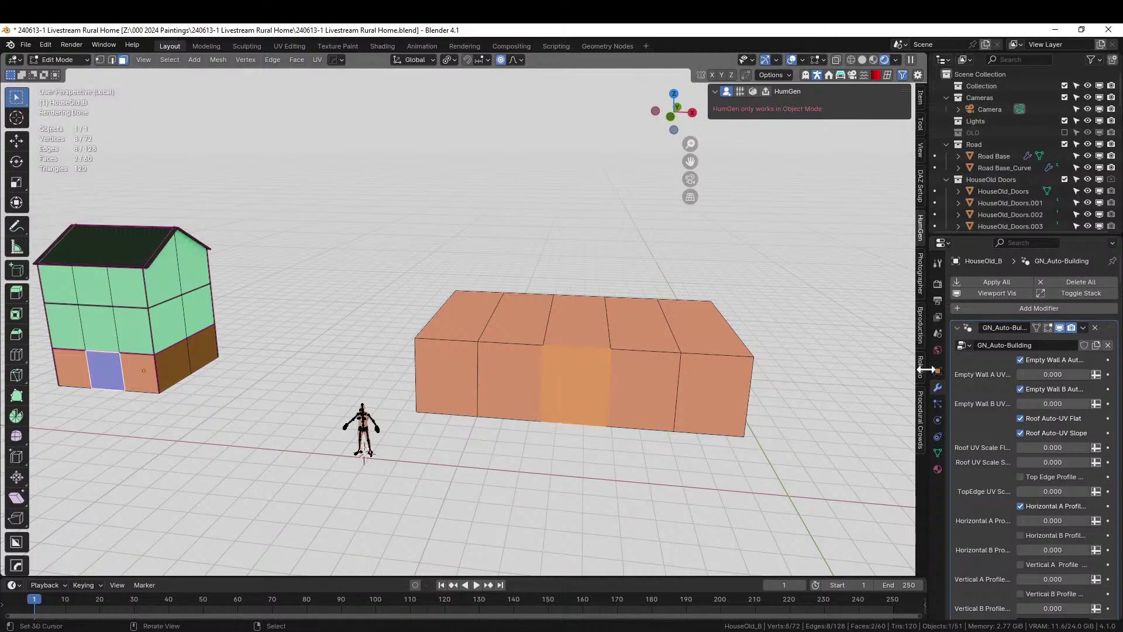
pyautogui.click(938, 468)
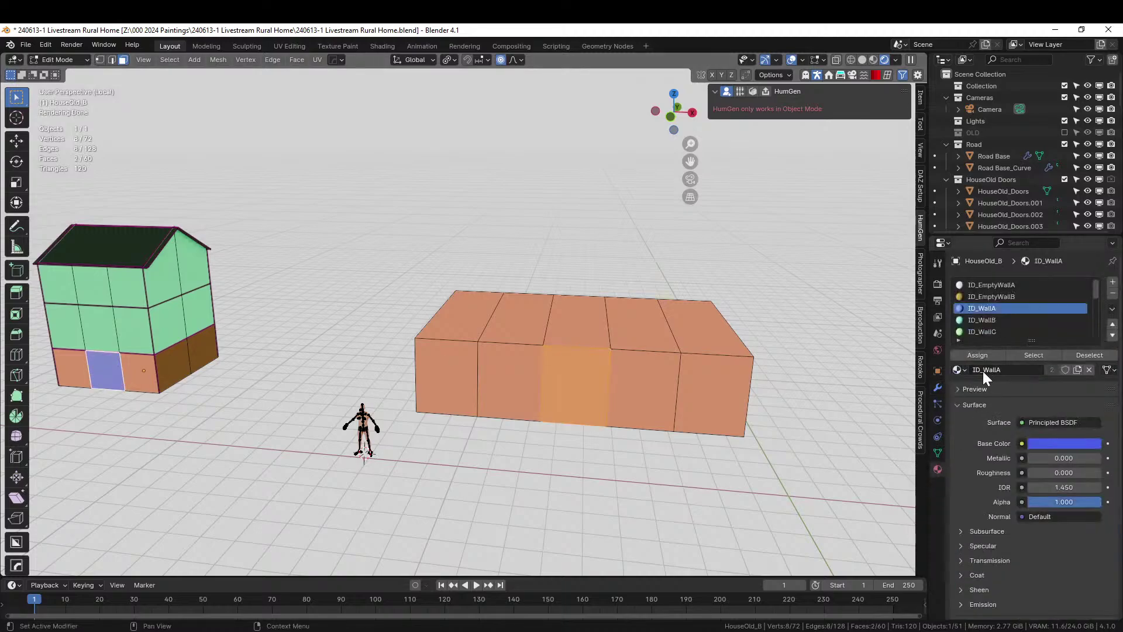
pyautogui.click(977, 355)
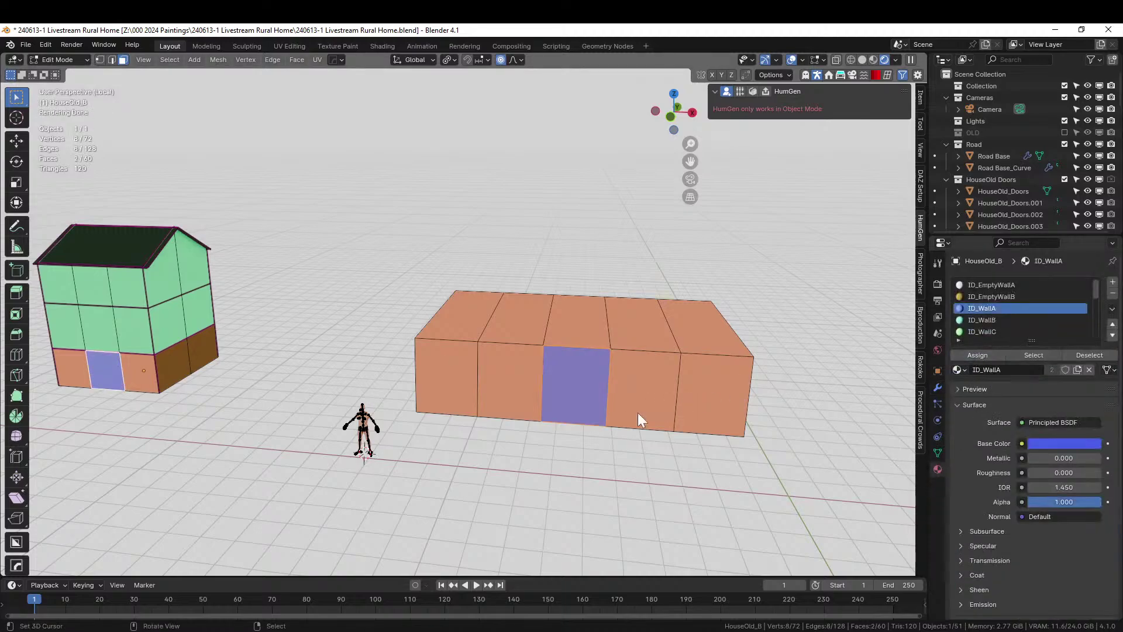
pyautogui.press('Tab')
pyautogui.moveTo(636, 412); pyautogui.dragTo(762, 349, button='middle')
pyautogui.scroll(2, 606, 420)
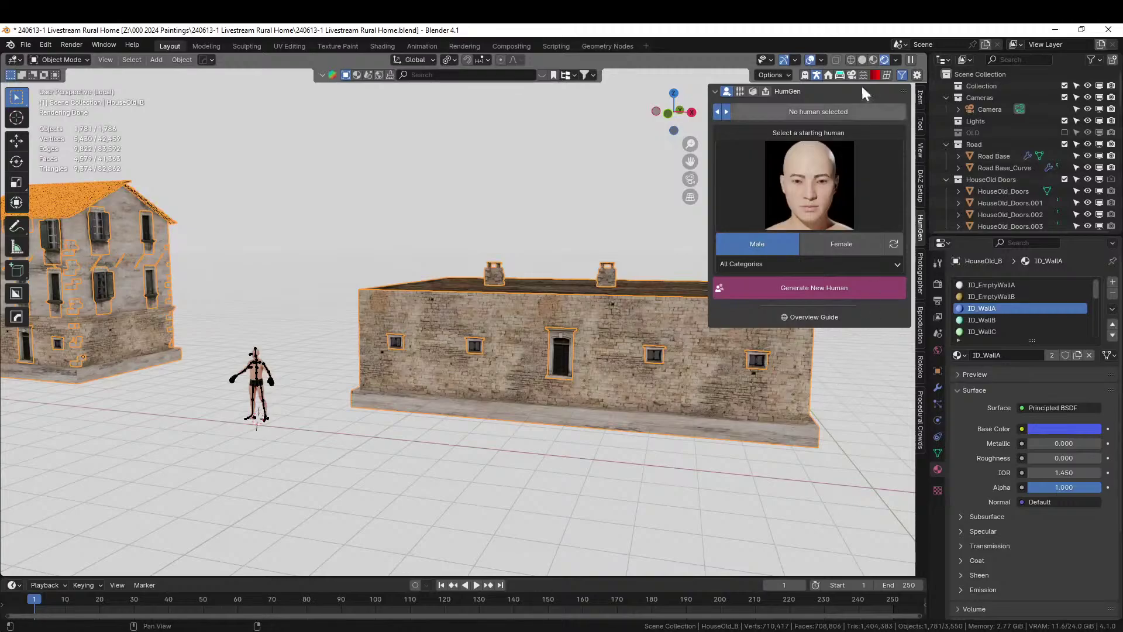
# - Enable Deform for the Wall A doors in the Auto-Building wall settings and compare the door with the human figure
pyautogui.click(828, 75)
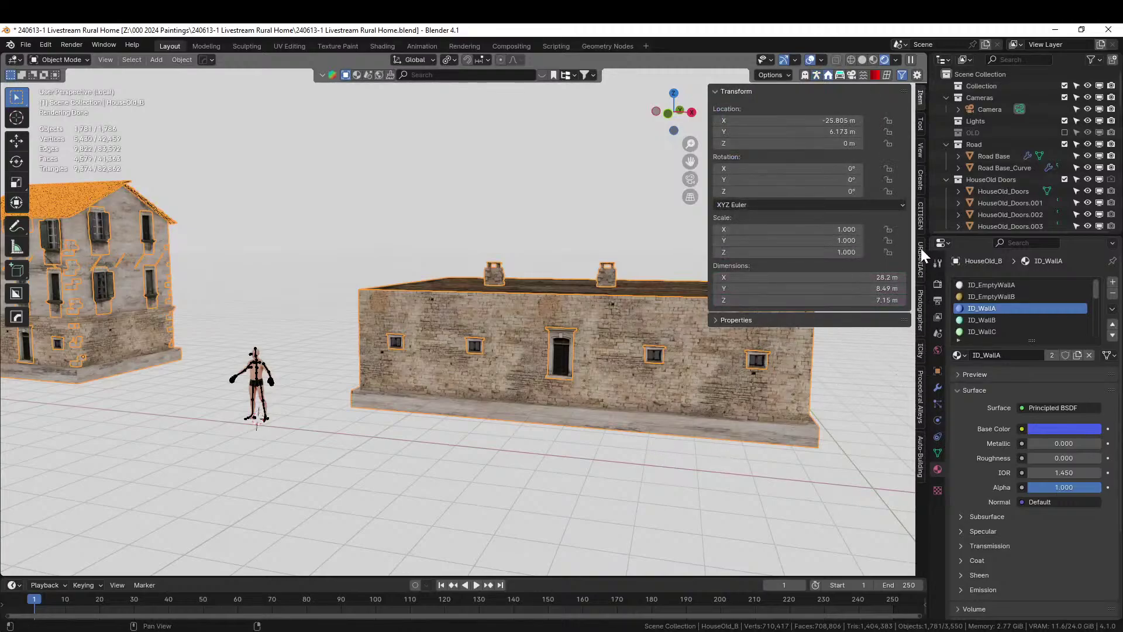
pyautogui.click(920, 449)
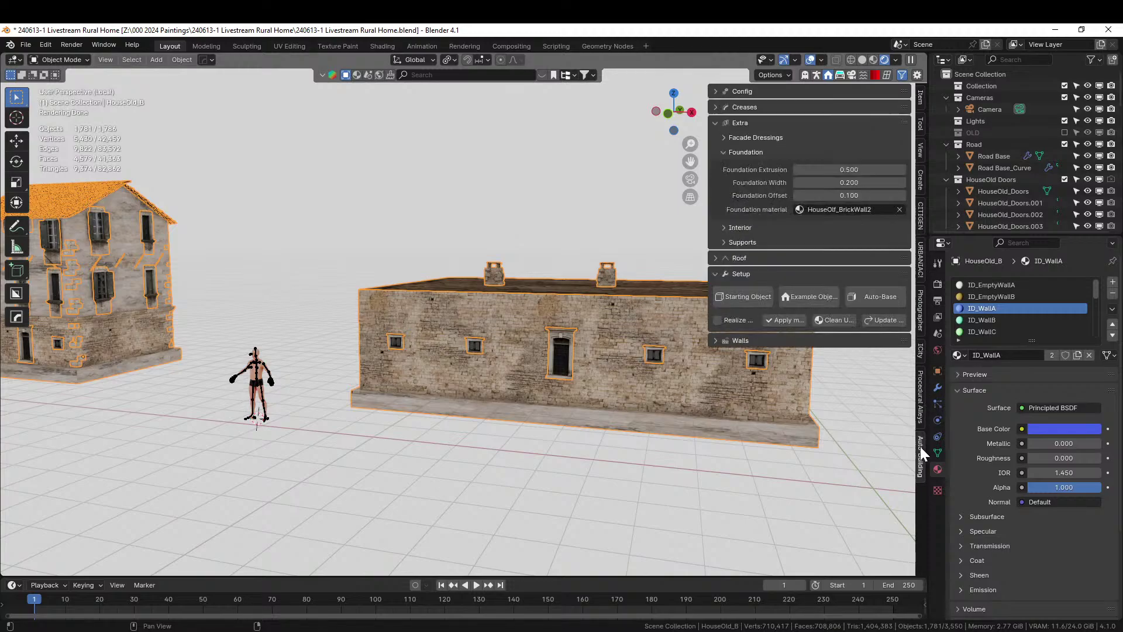
pyautogui.click(716, 91)
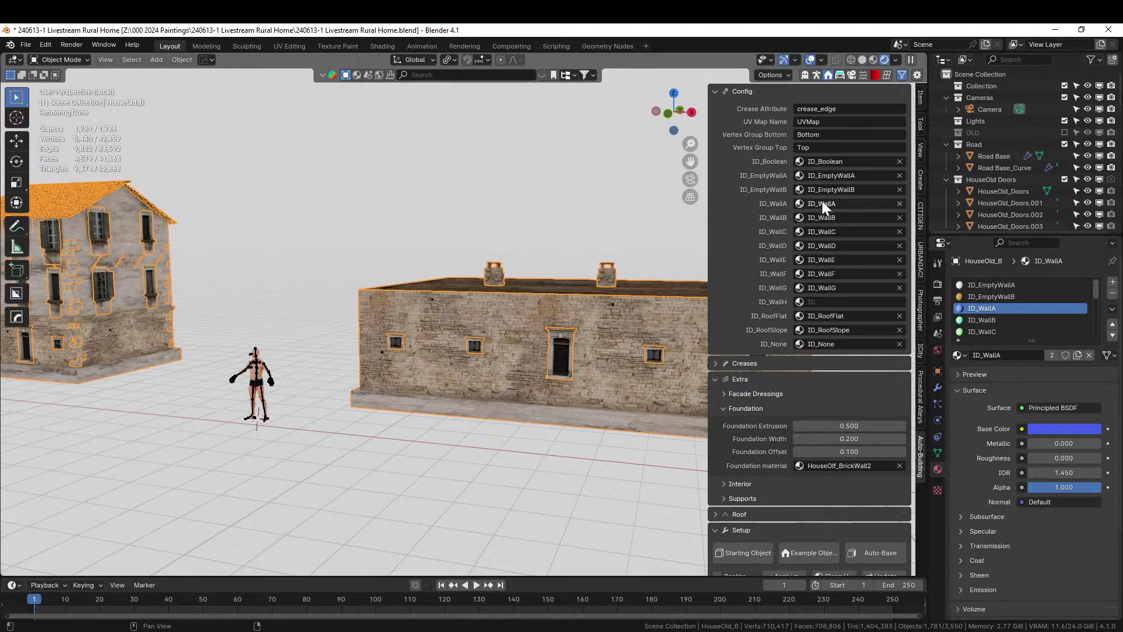
pyautogui.scroll(-1, 780, 345)
pyautogui.scroll(1, 781, 350)
pyautogui.scroll(-1, 782, 345)
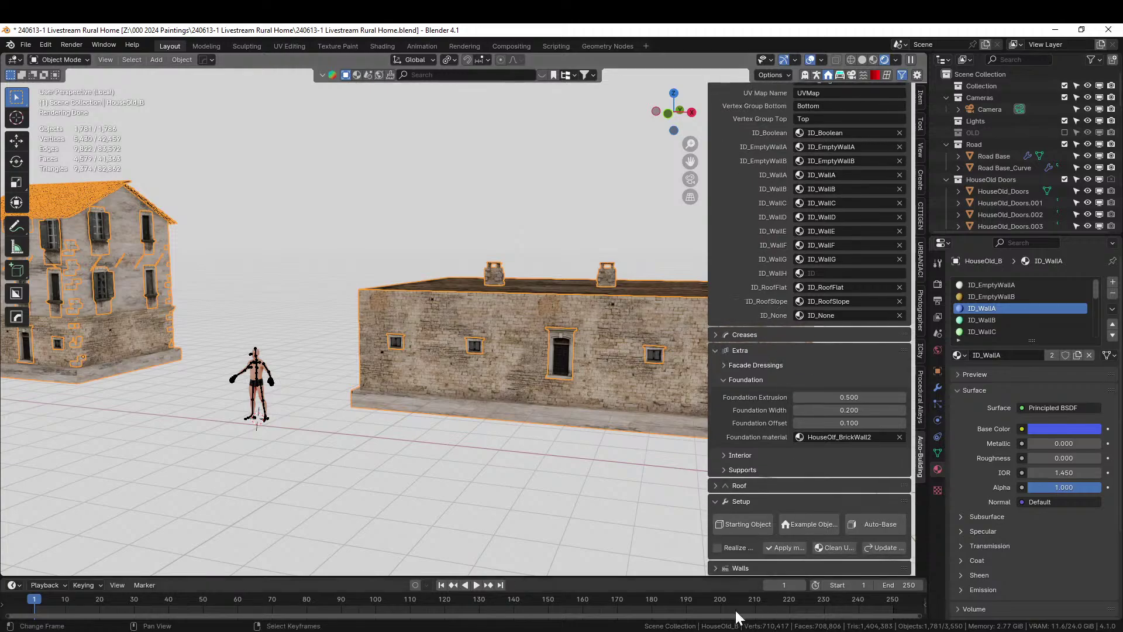
pyautogui.click(714, 569)
pyautogui.scroll(-5, 749, 470)
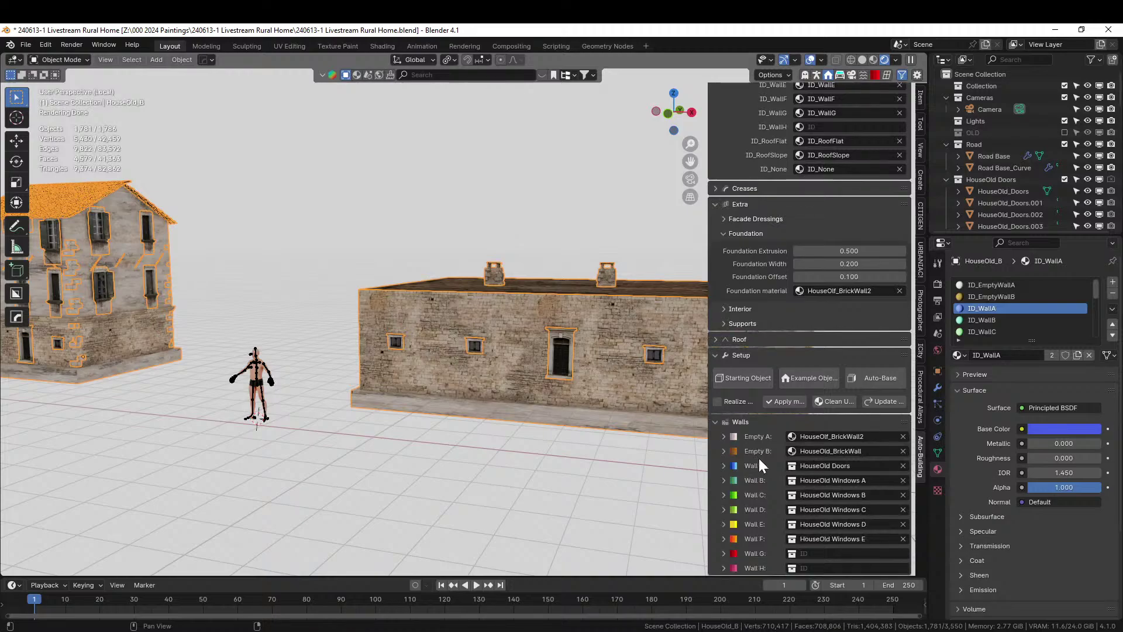
pyautogui.click(726, 463)
pyautogui.scroll(-3, 766, 475)
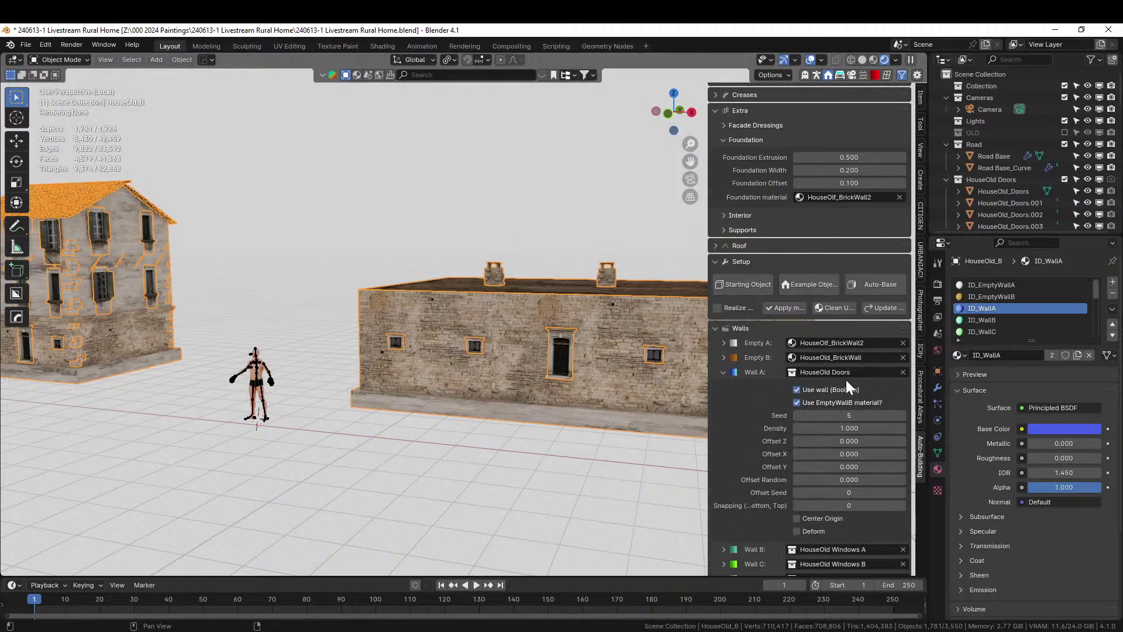
pyautogui.click(802, 530)
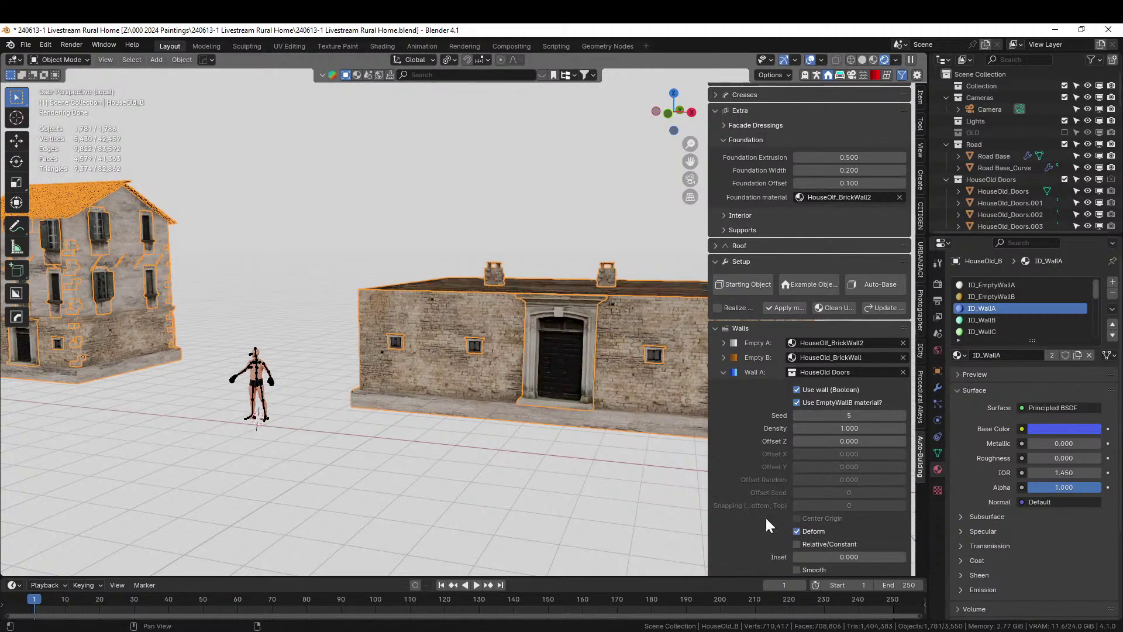
pyautogui.moveTo(406, 389); pyautogui.dragTo(416, 381, button='middle')
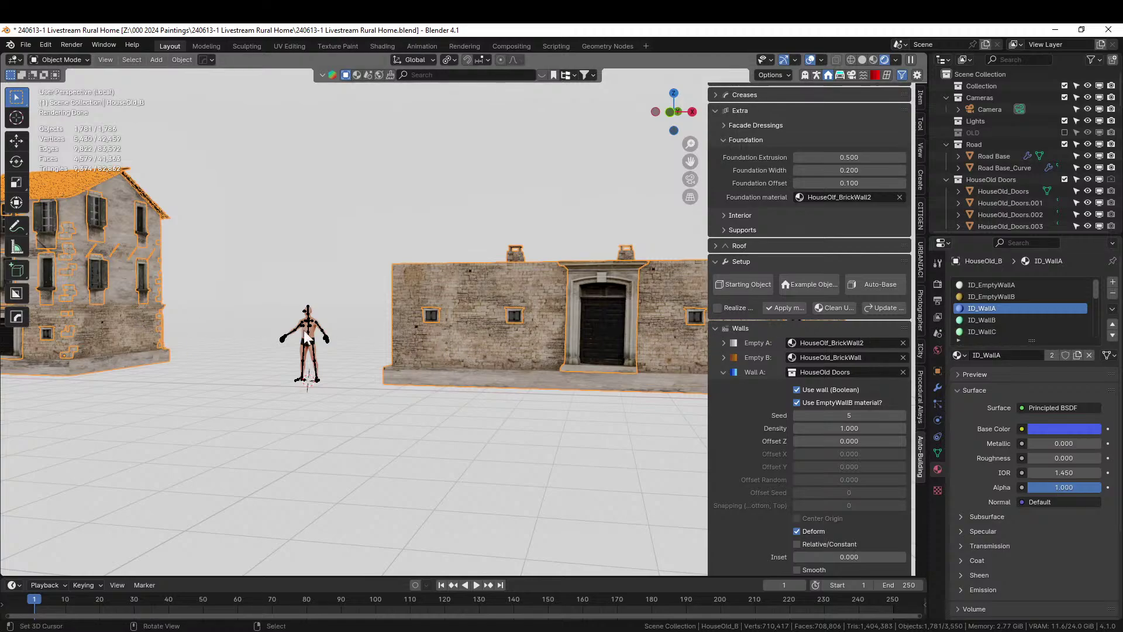
# - Select a ground-floor face beside the house's door to identify its wall material and expand the matching Wall F settings
pyautogui.scroll(-5, 982, 313)
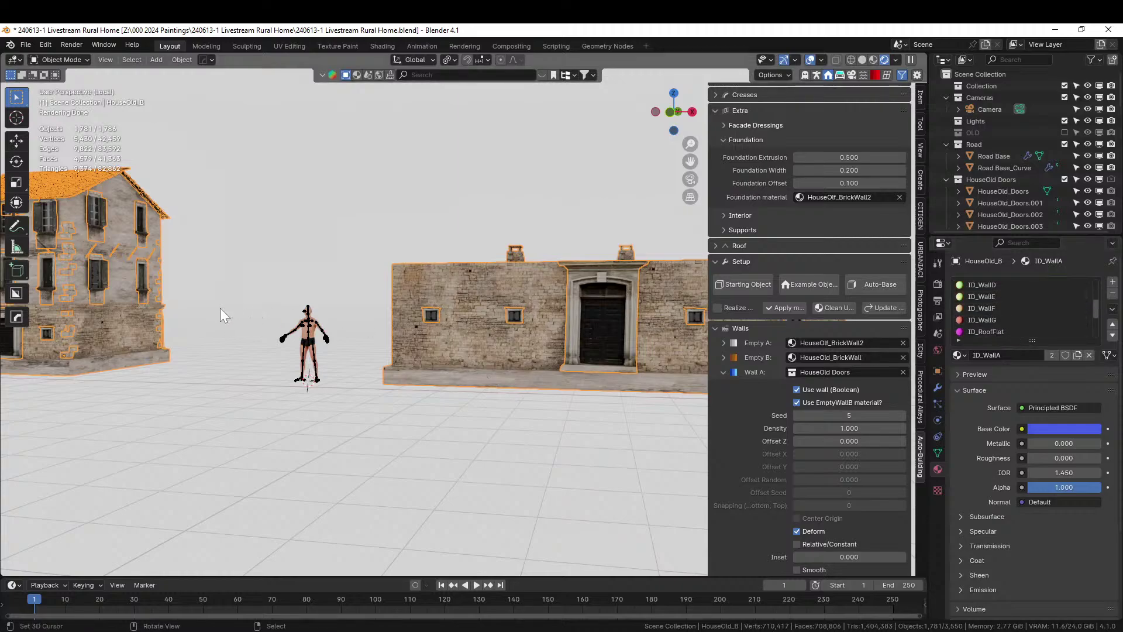
pyautogui.press('Tab')
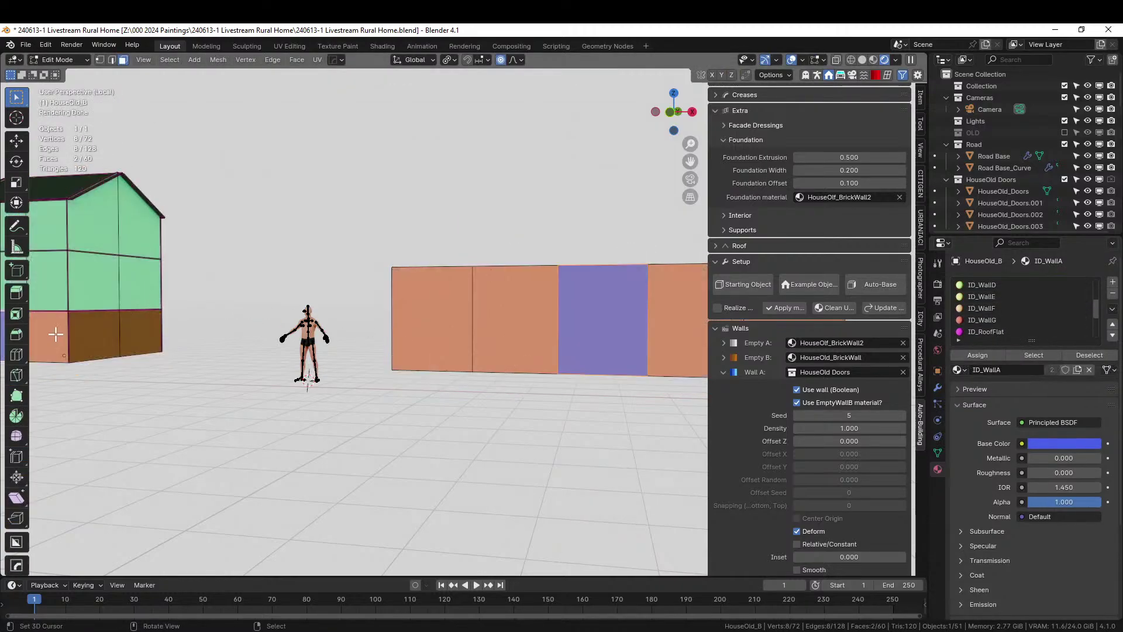
pyautogui.click(55, 335)
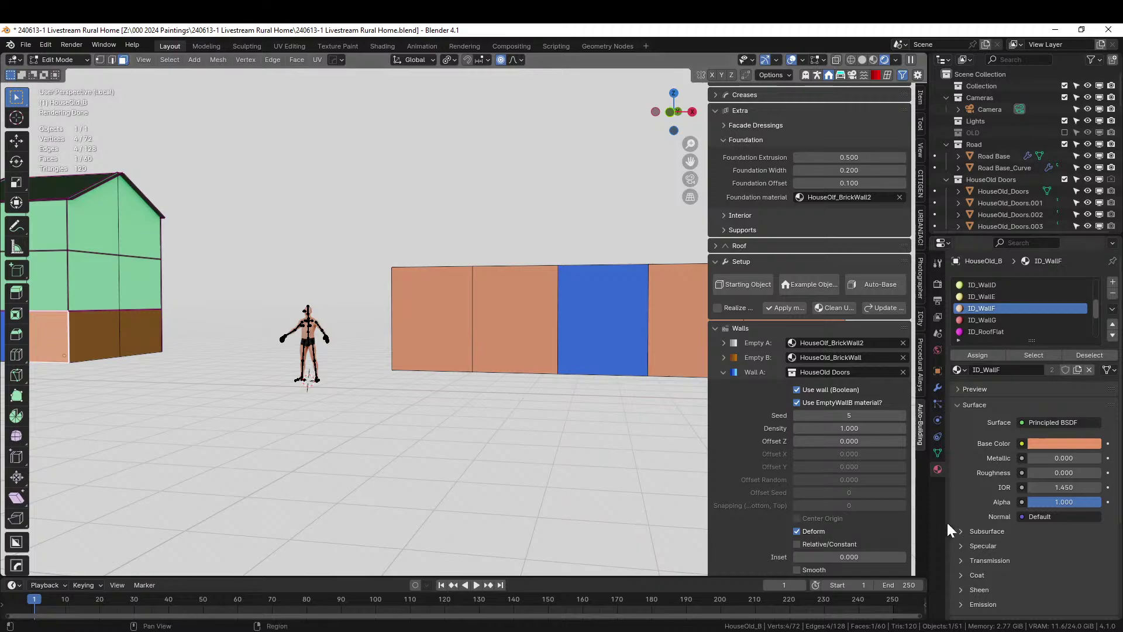
pyautogui.scroll(-5, 805, 504)
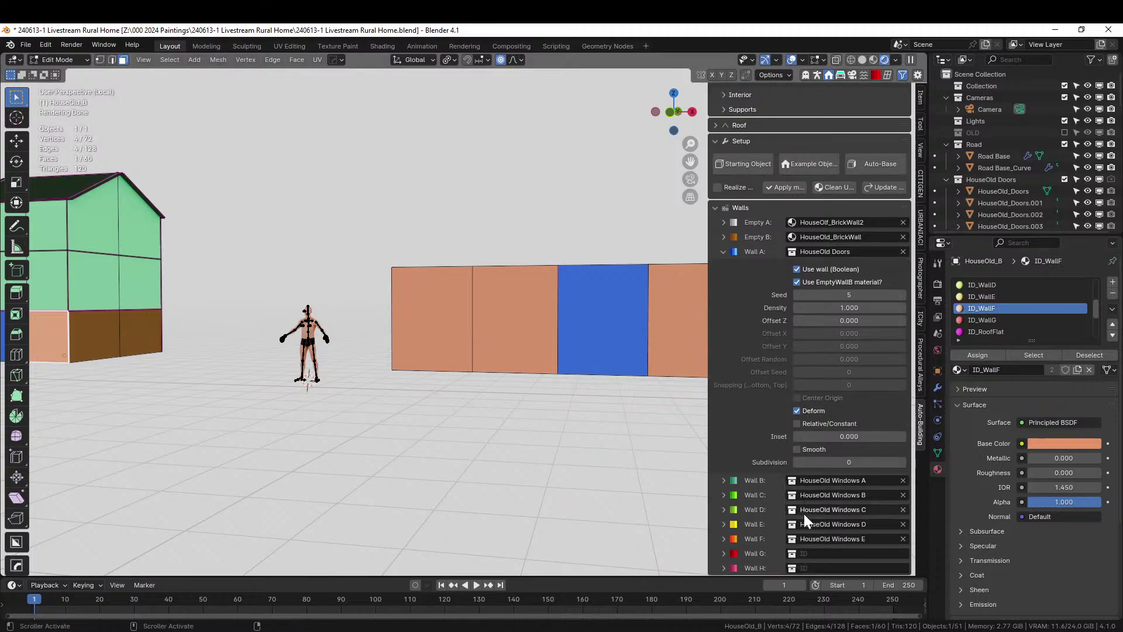
pyautogui.click(723, 539)
pyautogui.scroll(-7, 789, 524)
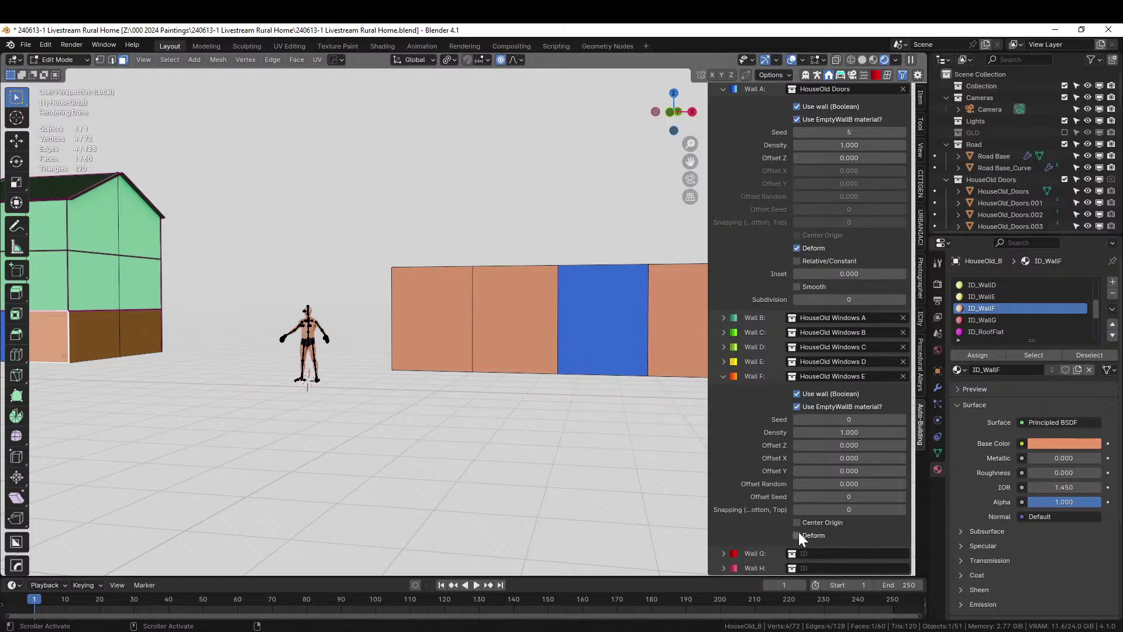
# - Try Deform on the Wall F windows, inspect the long building's facade in Object Mode, and disable the option again
pyautogui.click(797, 534)
pyautogui.press('Tab')
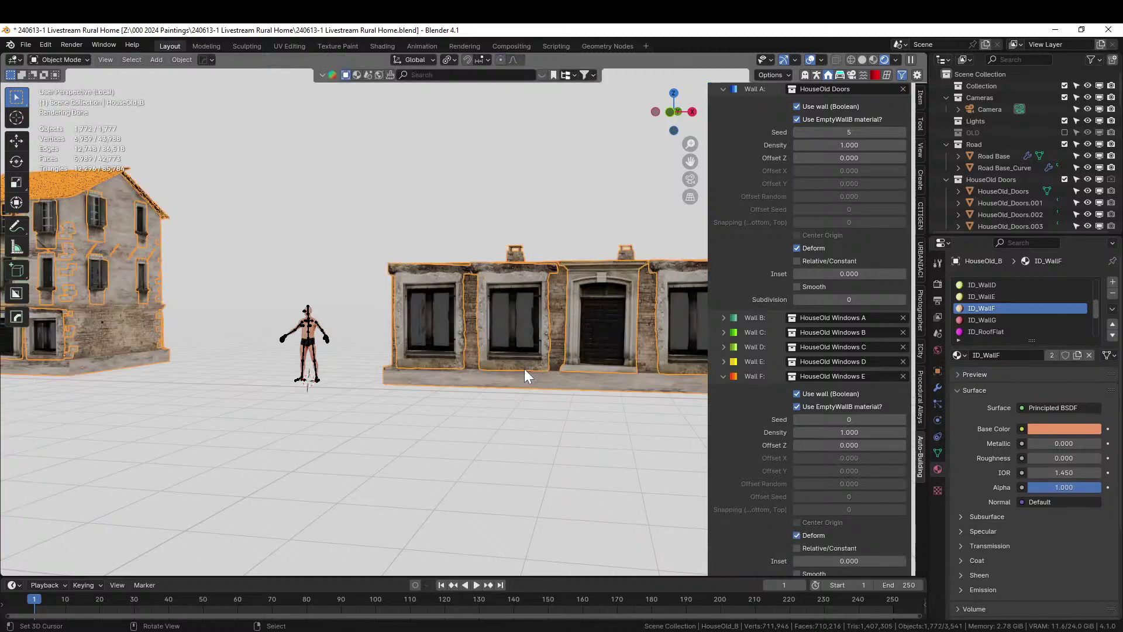
pyautogui.scroll(2, 377, 394)
pyautogui.keyDown('shift'); pyautogui.moveTo(377, 393); pyautogui.dragTo(371, 392, button='middle'); pyautogui.keyUp('shift')
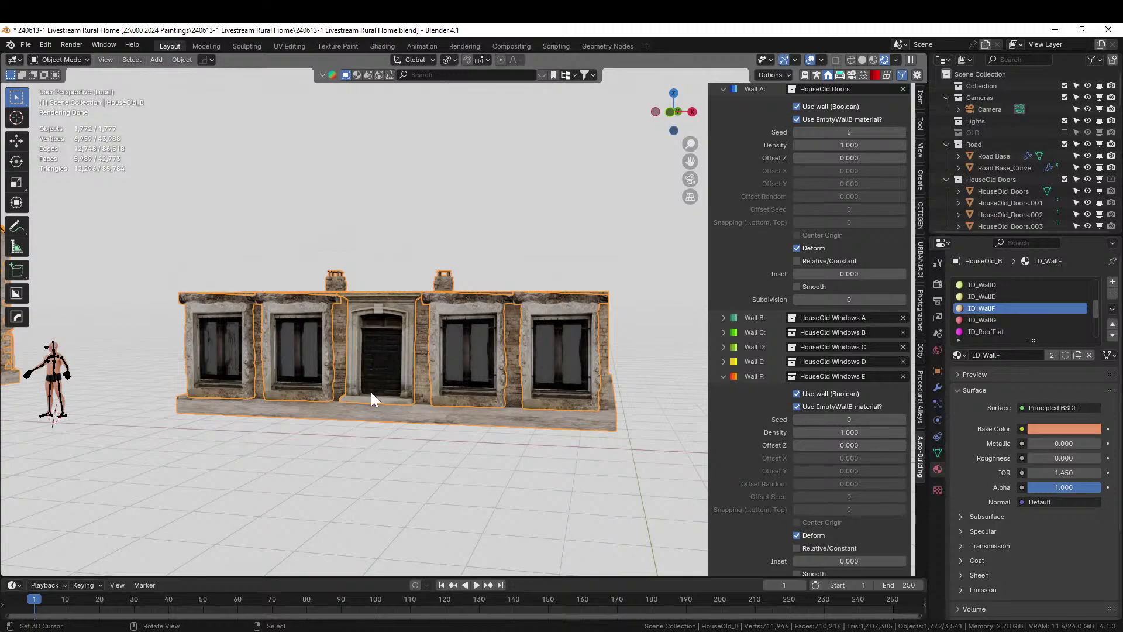
pyautogui.click(797, 535)
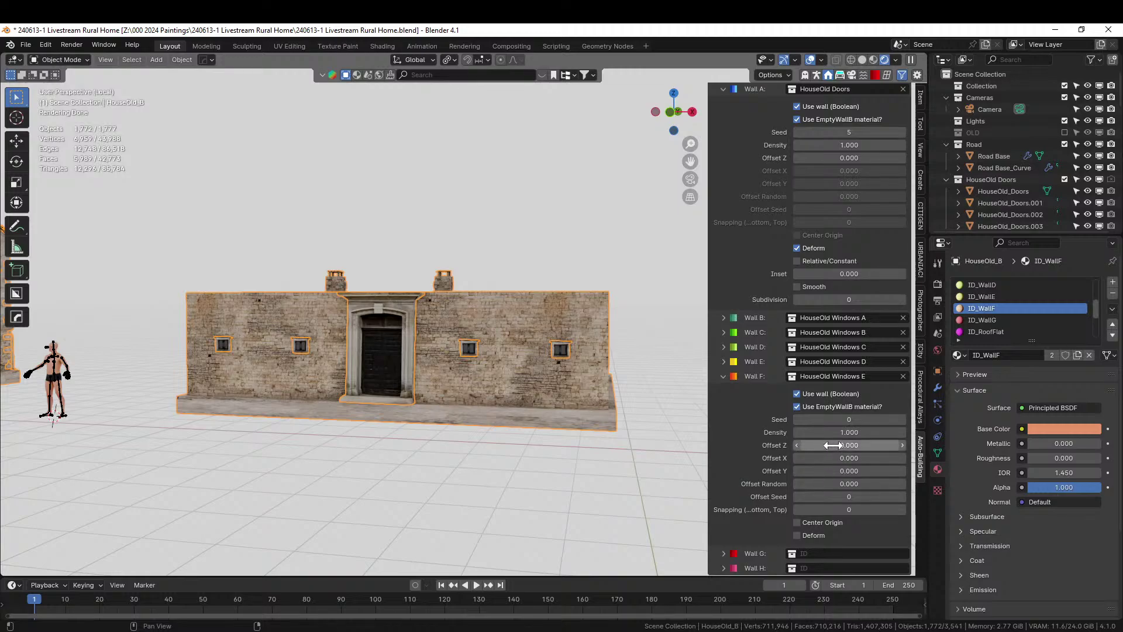
# - Compare the long building's small windows with the three-storey house, and select the HouseOld_Windows E object in its window collection
pyautogui.scroll(-5, 503, 415)
pyautogui.scroll(5, 504, 414)
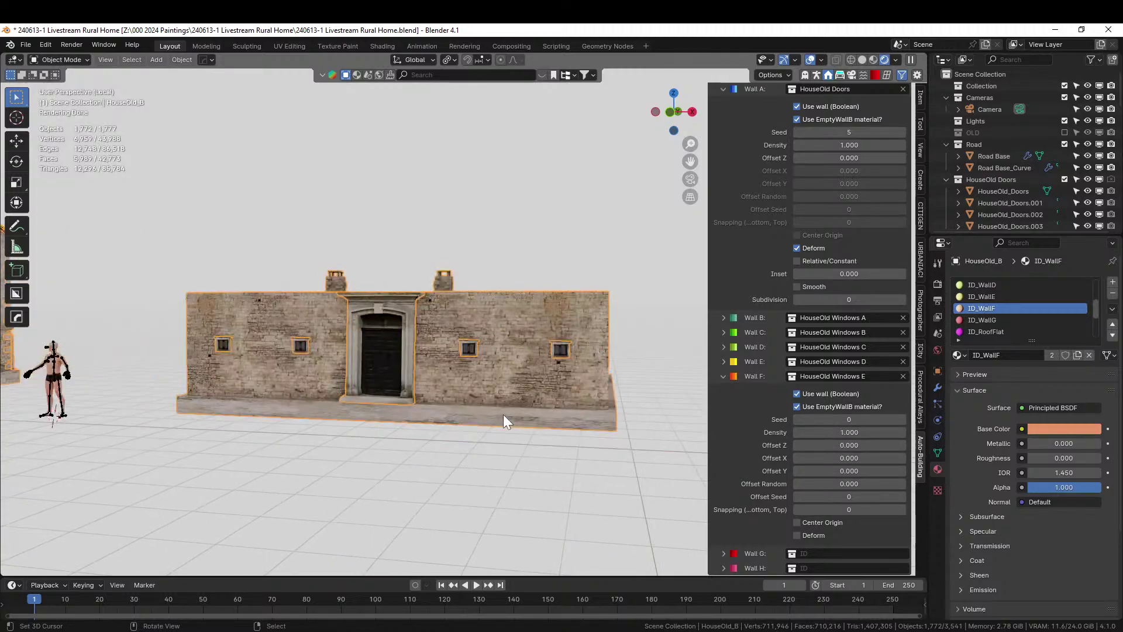
pyautogui.scroll(-3, 503, 414)
pyautogui.moveTo(398, 448); pyautogui.dragTo(753, 456, button='middle')
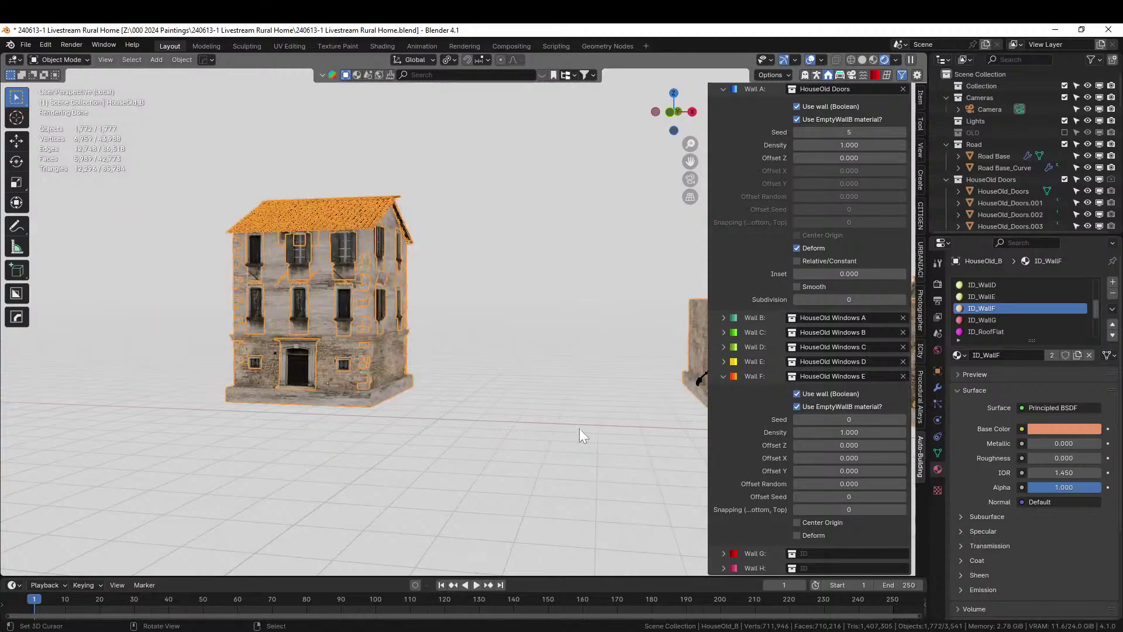
pyautogui.moveTo(579, 429); pyautogui.dragTo(613, 464, button='middle')
pyautogui.scroll(-4, 613, 464)
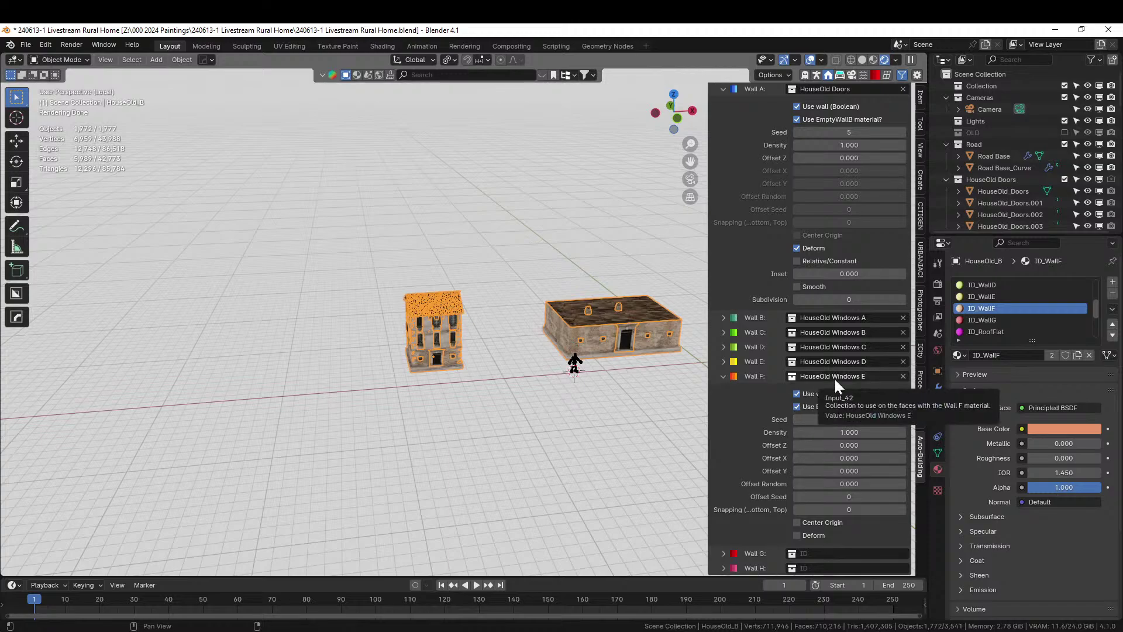
pyautogui.scroll(-8, 1051, 183)
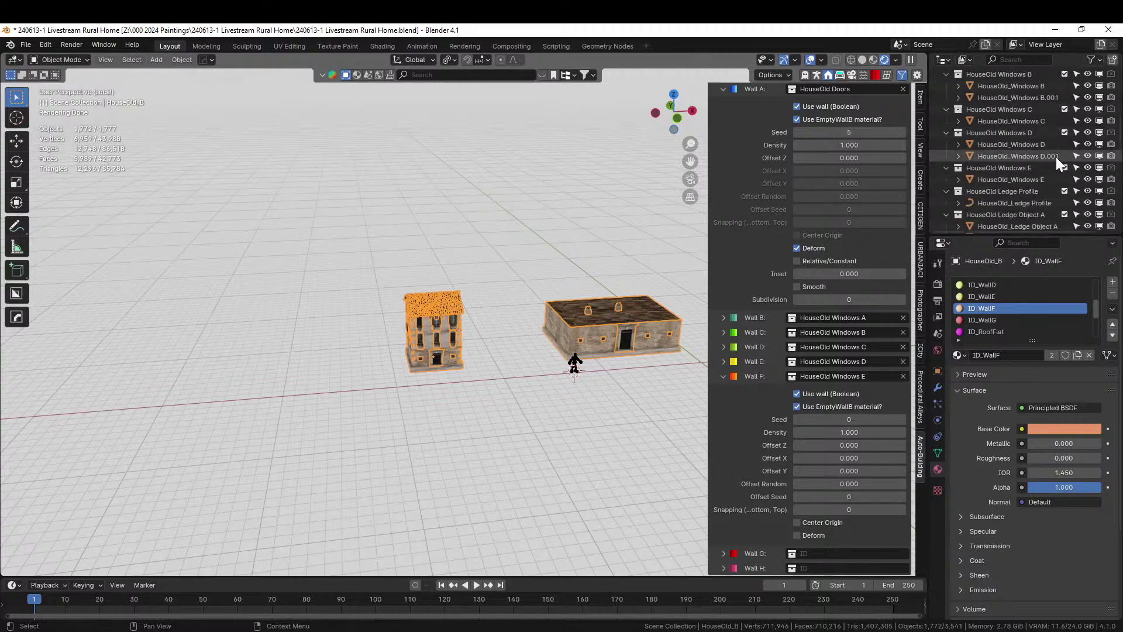
pyautogui.scroll(-3, 1048, 167)
pyautogui.click(1012, 179)
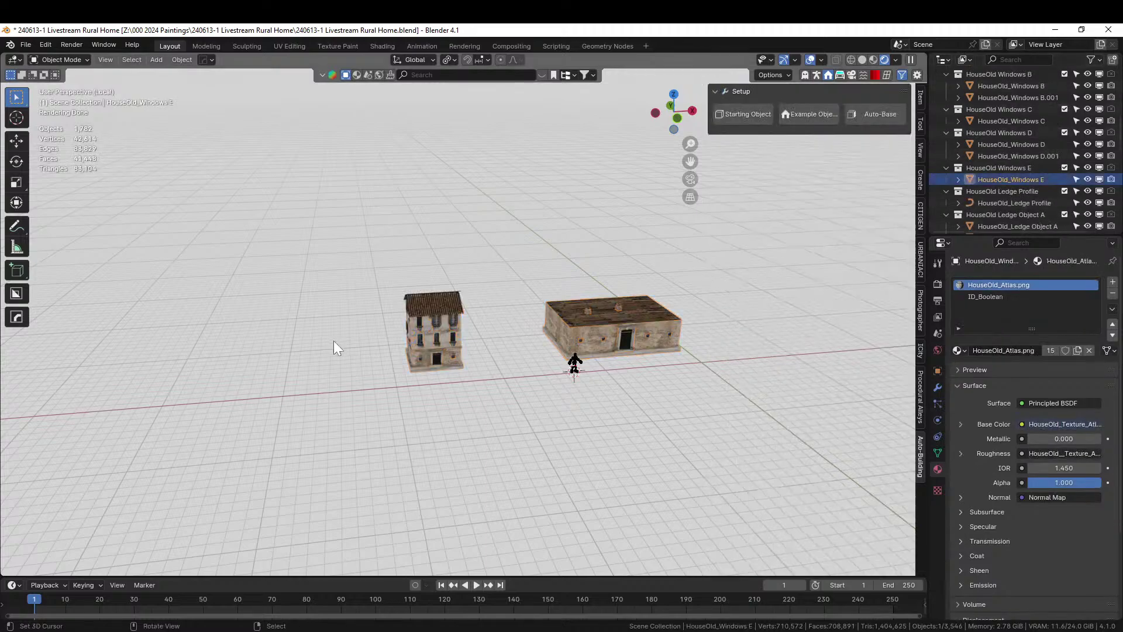
# - Isolate the HouseOld_Windows E object in Local View and look at it from above
pyautogui.moveTo(363, 421); pyautogui.dragTo(364, 431, button='middle')
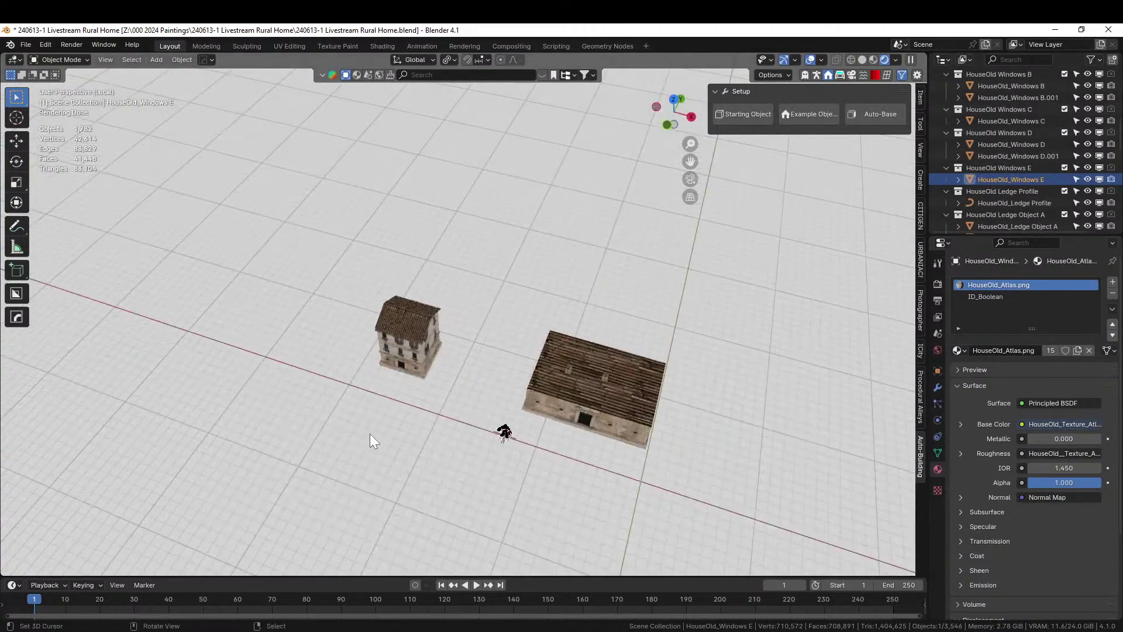
pyautogui.press('/')
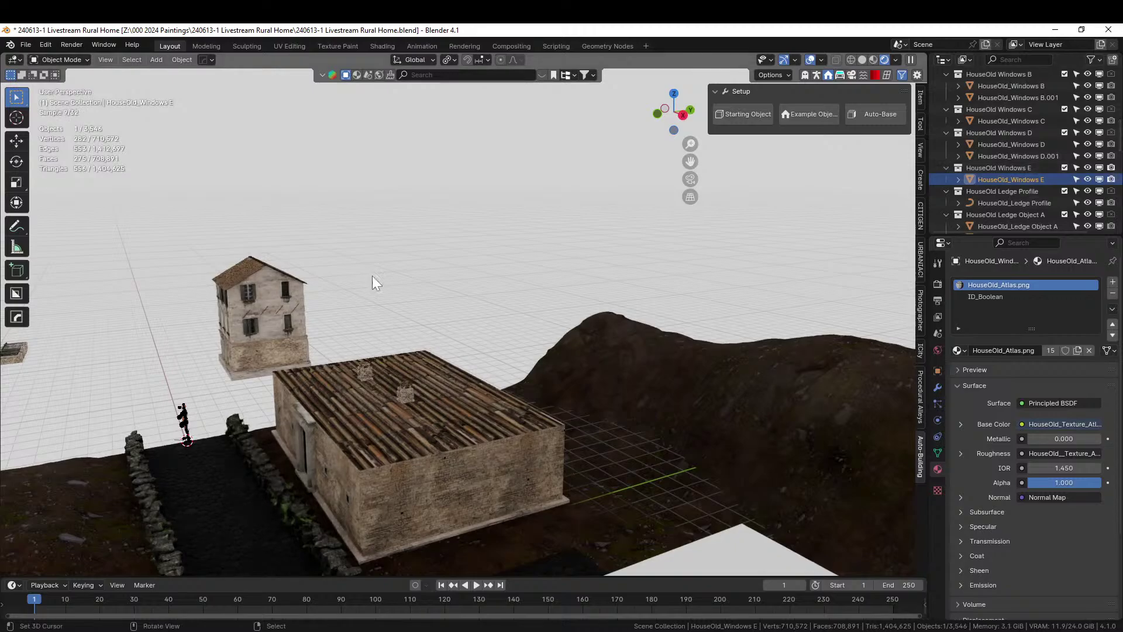
pyautogui.press('/')
pyautogui.moveTo(281, 319); pyautogui.dragTo(420, 507, button='middle')
pyautogui.press('KP_7')
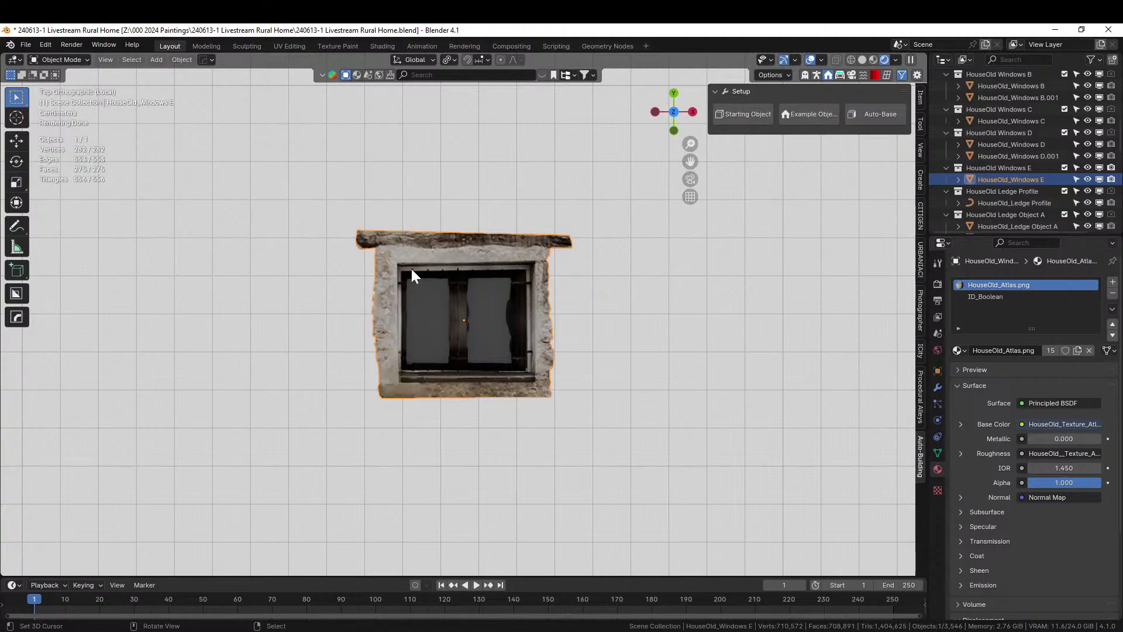
# - Scale the isolated window uniformly by 2, apply its rotation and scale, and leave Local View
pyautogui.write('s')
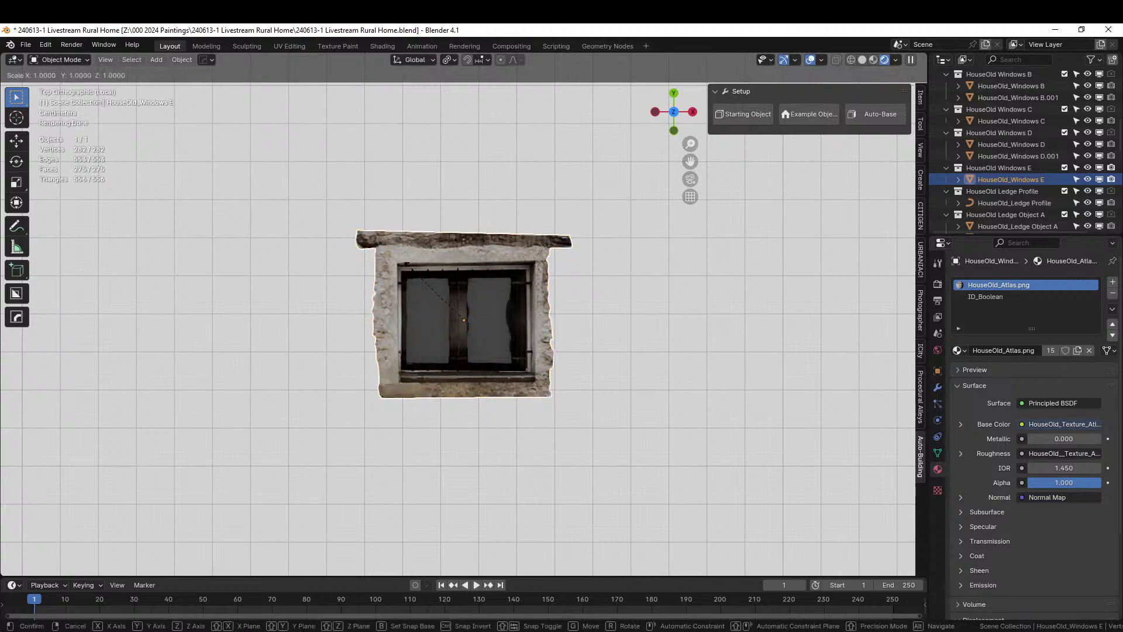
pyautogui.write('2')
pyautogui.press('Return')
pyautogui.hotkey('ctrl', 'a')
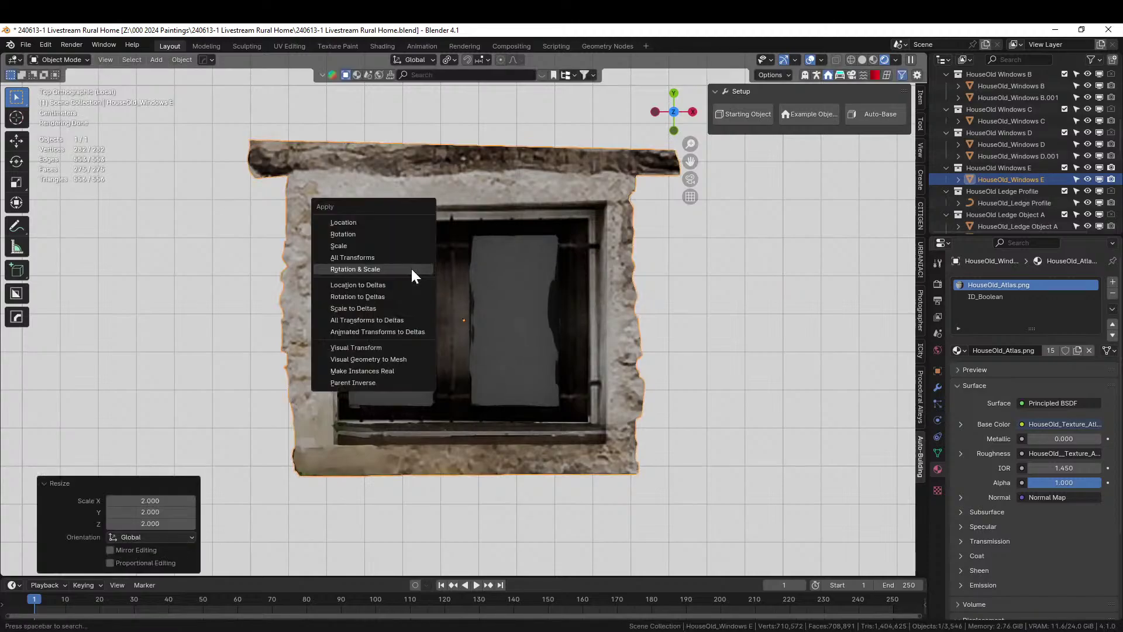
pyautogui.click(412, 271)
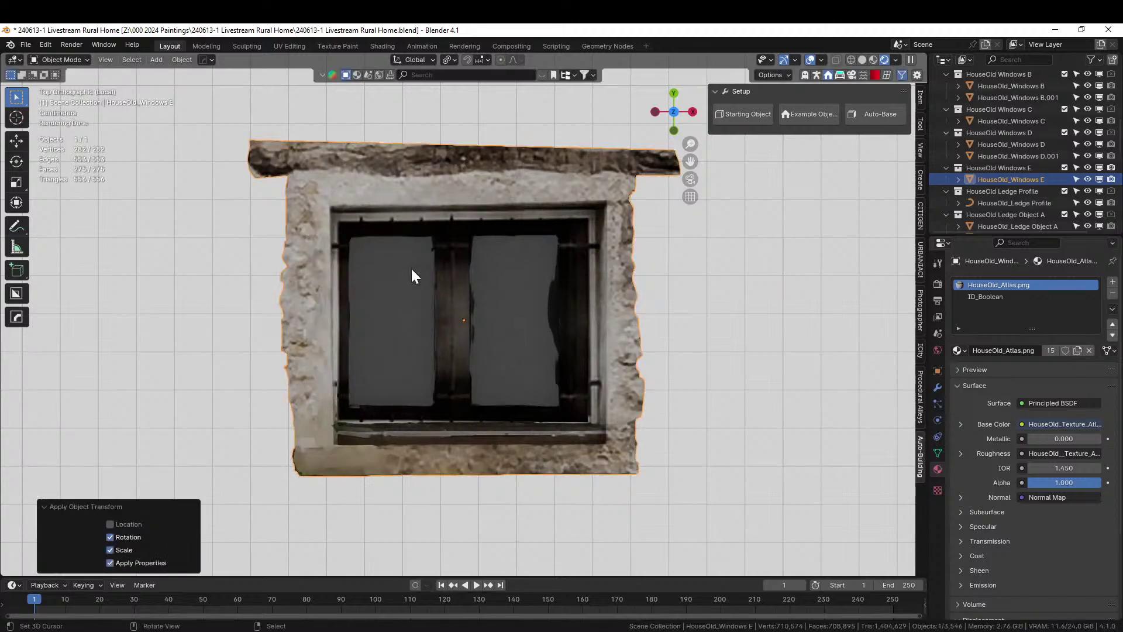
pyautogui.press('KP_Divide')
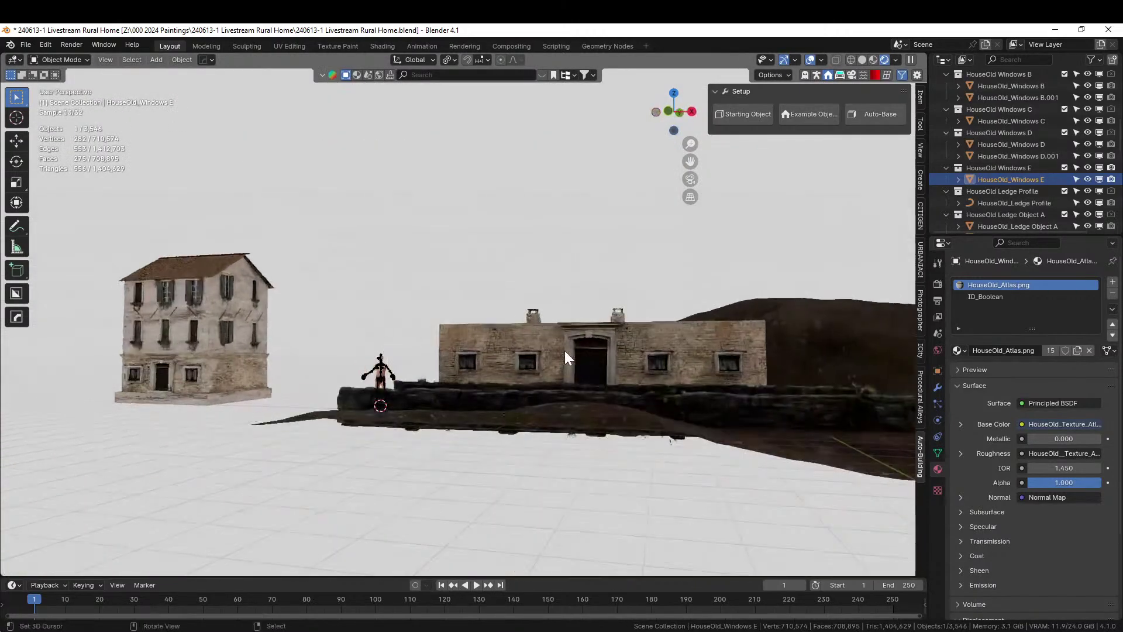
# - Check the enlarged windows on the long building, isolate the HouseOld_B buildings in Local View and enter Edit Mode
pyautogui.scroll(6, 564, 350)
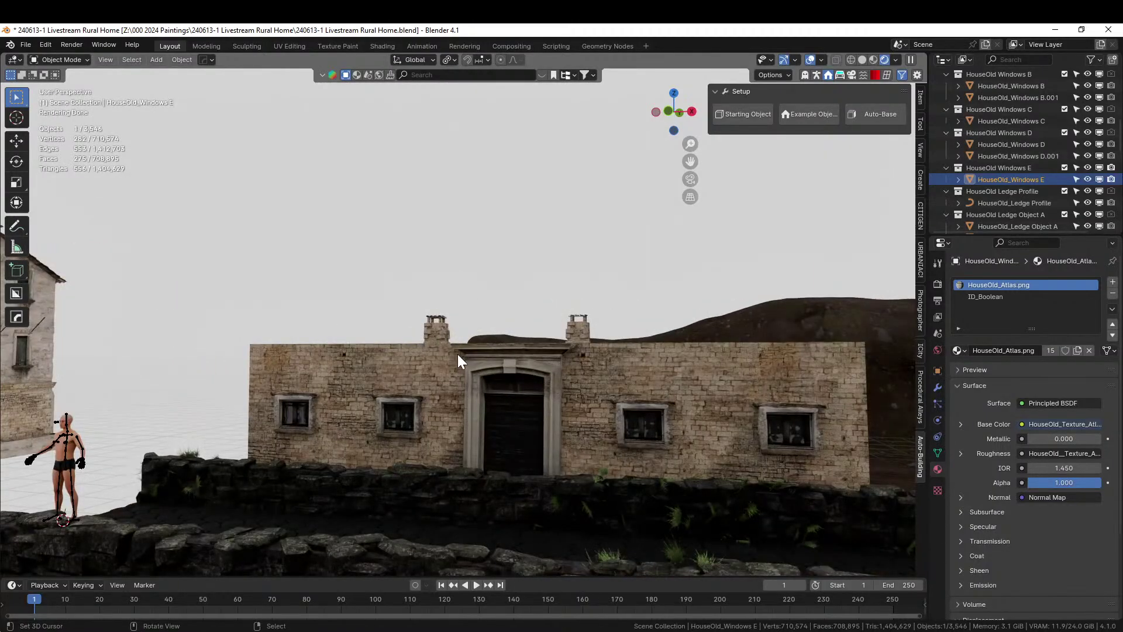
pyautogui.moveTo(597, 296); pyautogui.dragTo(400, 329, button='middle')
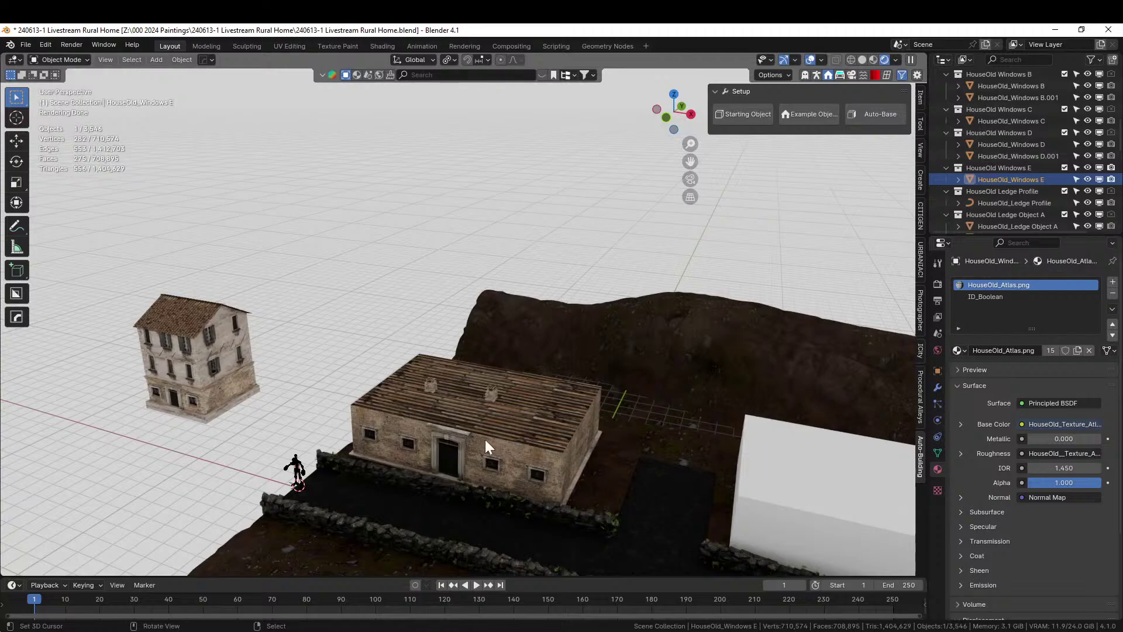
pyautogui.moveTo(536, 440); pyautogui.dragTo(559, 439, button='middle')
pyautogui.rightClick(176, 343)
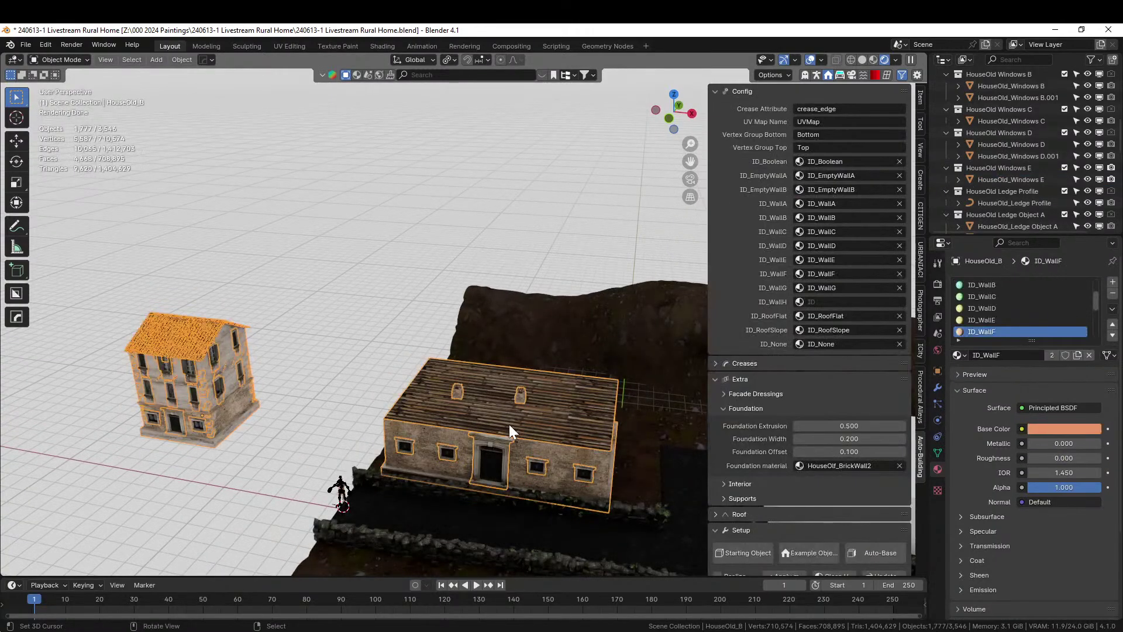
pyautogui.press('KP_Divide')
pyautogui.keyDown('shift'); pyautogui.moveTo(542, 419); pyautogui.dragTo(433, 462, button='middle'); pyautogui.keyUp('shift')
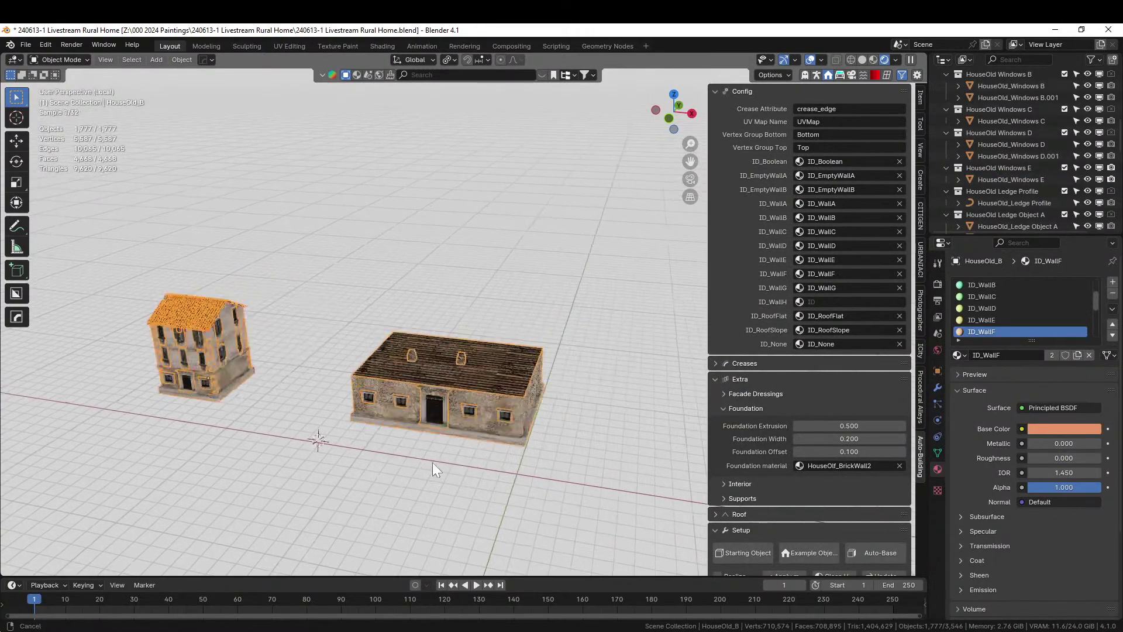
pyautogui.scroll(3, 461, 442)
pyautogui.press('Tab')
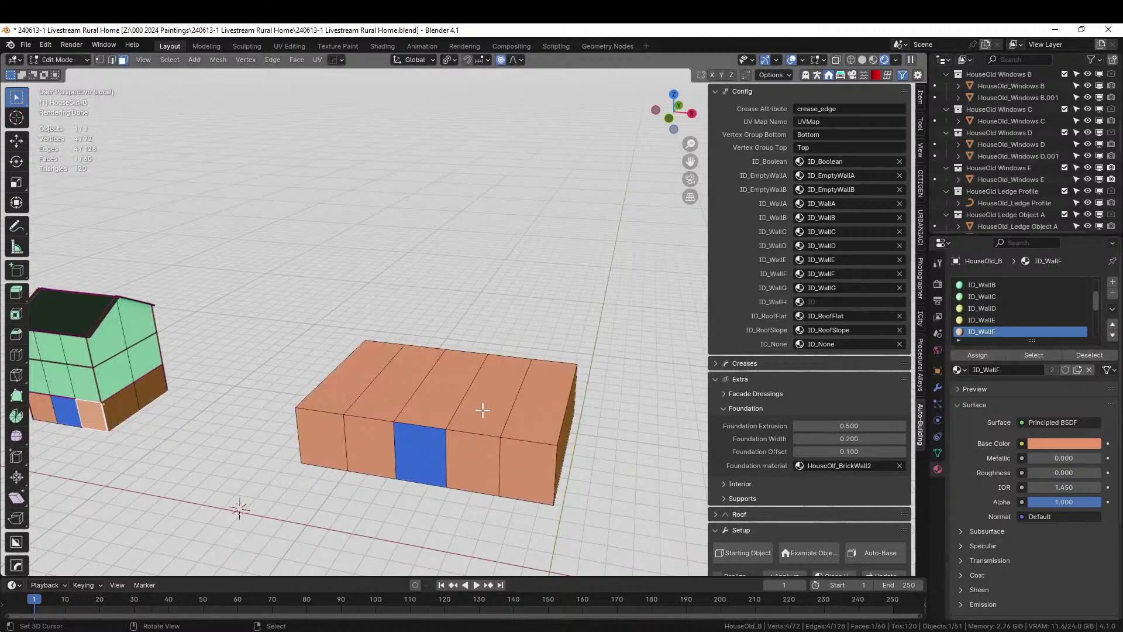
# - Add two storeys to the long building by extruding all its top faces upward twice by 2.5 m
pyautogui.rightClick(544, 398)
pyautogui.keyDown('ctrl'); pyautogui.click(395, 379); pyautogui.keyUp('ctrl')
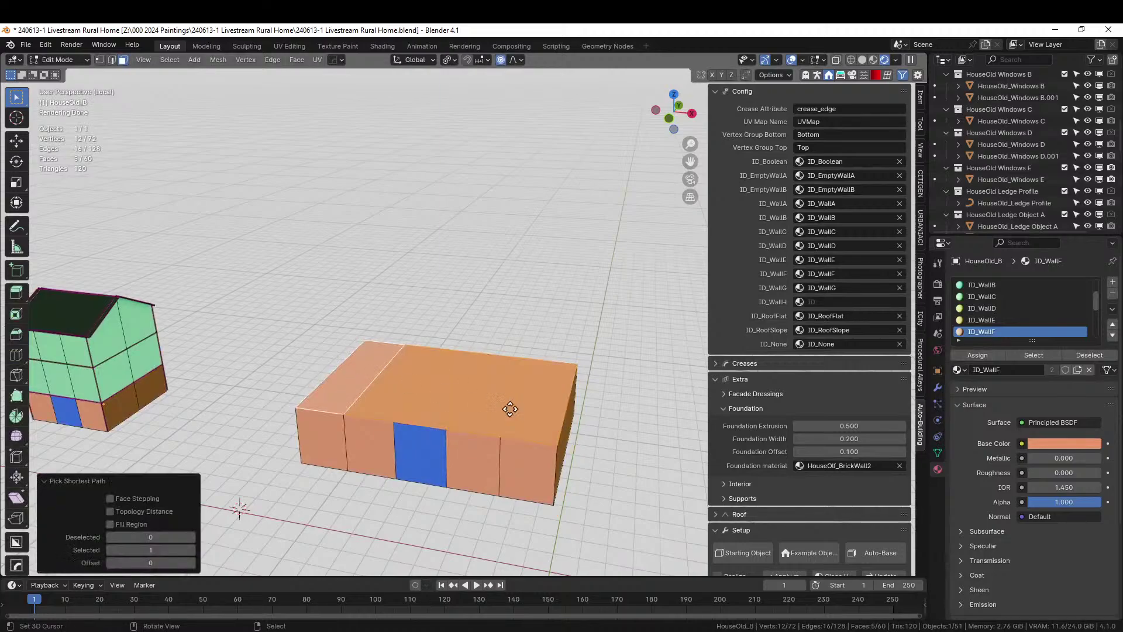
pyautogui.write('e2.5')
pyautogui.press('Return')
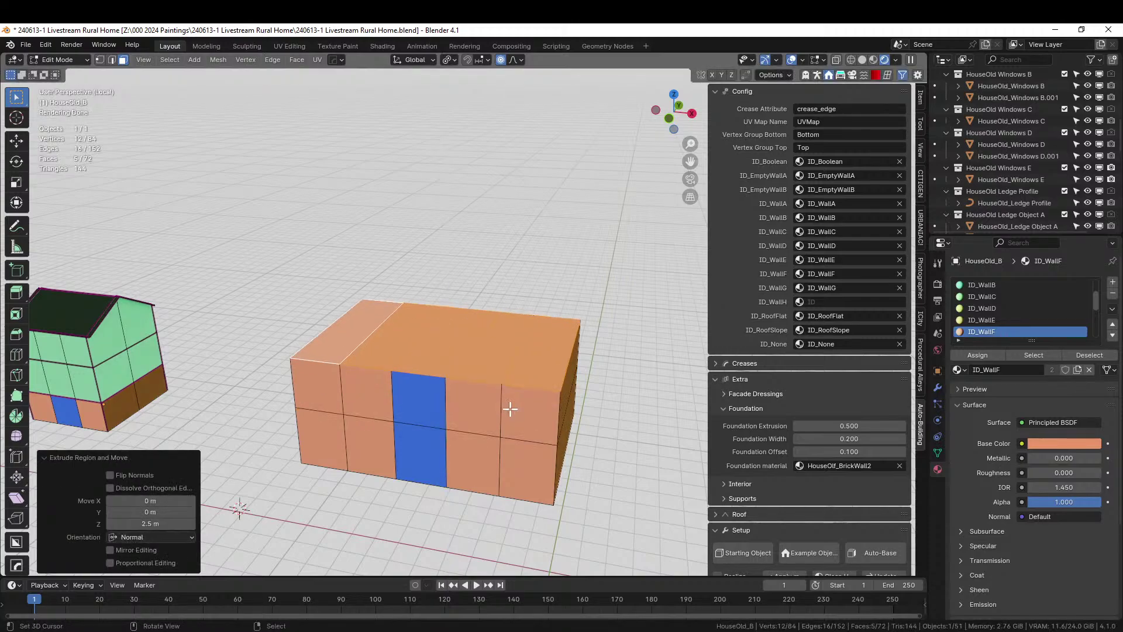
pyautogui.press('e')
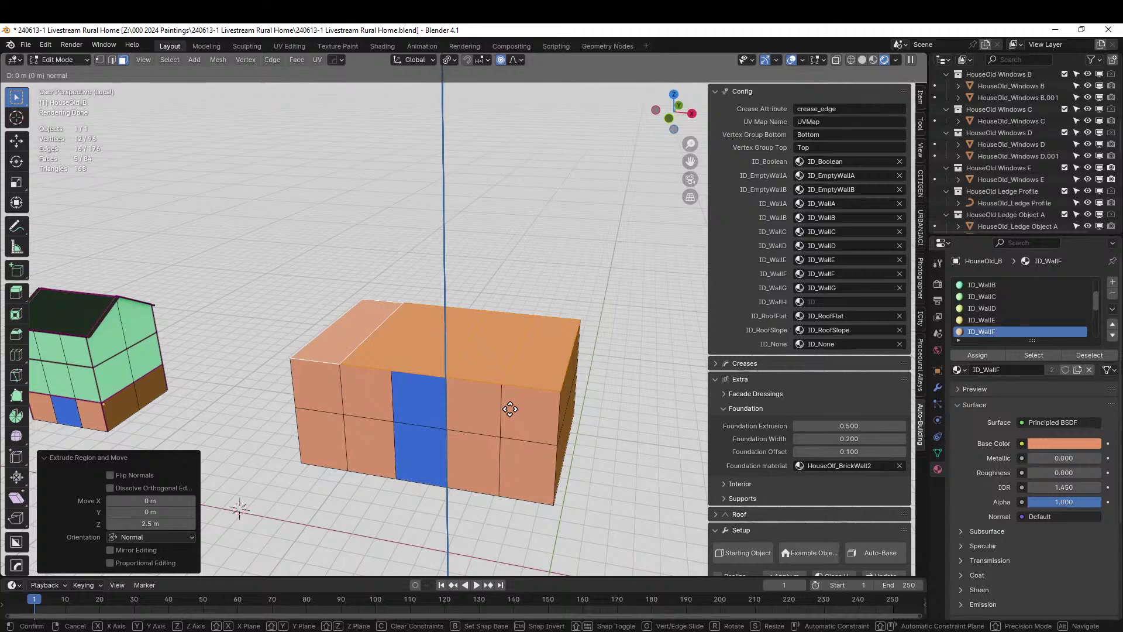
pyautogui.write('2.5')
pyautogui.press('Return')
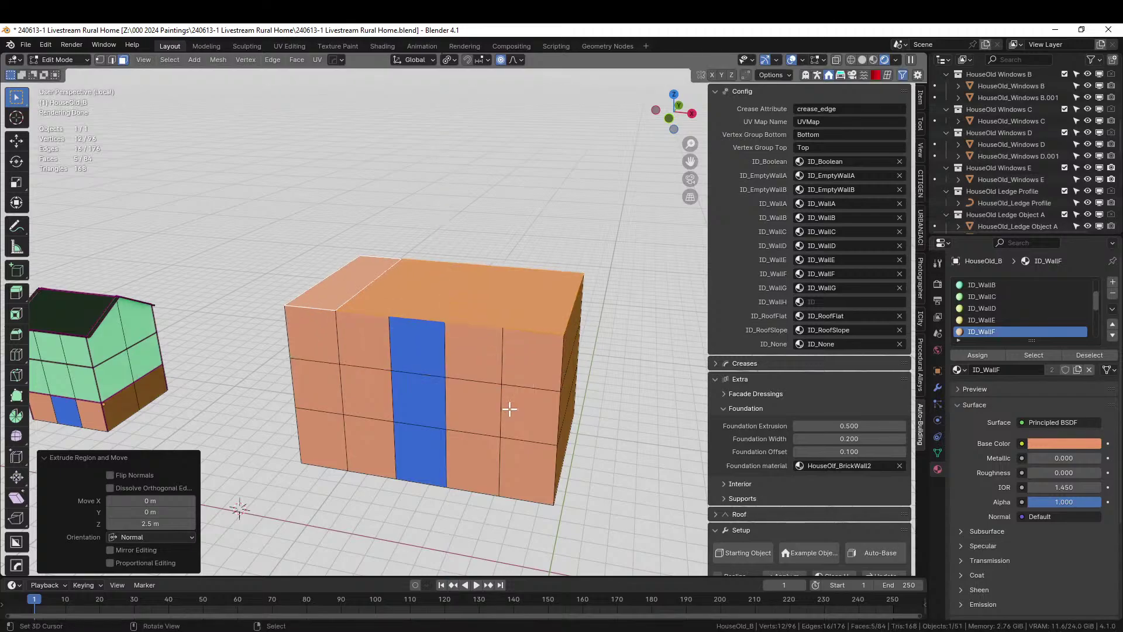
# - Assign ID_WallB to the wall faces around the long building's two upper storeys and check the result in Object Mode
pyautogui.moveTo(478, 391); pyautogui.dragTo(409, 306, button='middle')
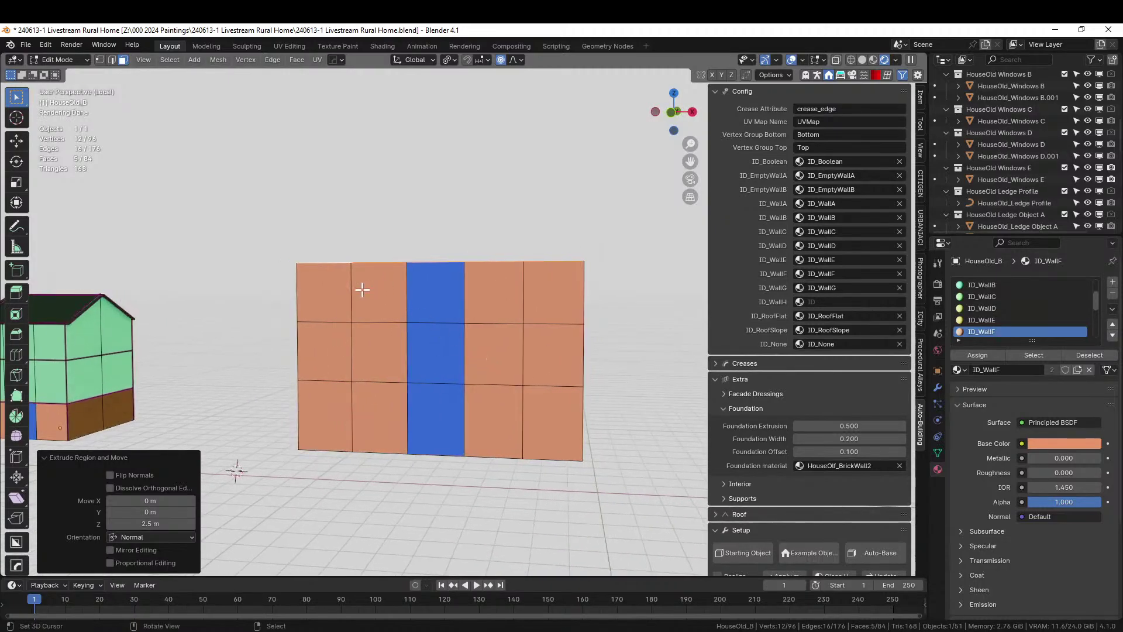
pyautogui.click(362, 290)
pyautogui.keyDown('alt'); pyautogui.click(352, 289); pyautogui.keyUp('alt')
pyautogui.keyDown('alt'); pyautogui.keyDown('shift'); pyautogui.click(357, 358); pyautogui.keyUp('shift'); pyautogui.keyUp('alt')
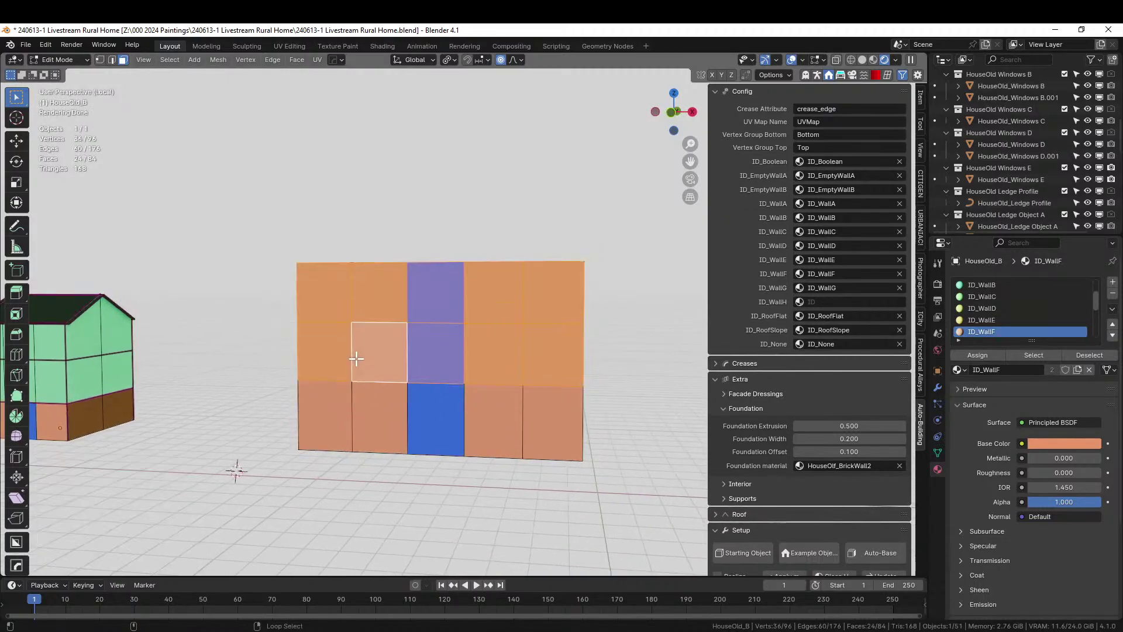
pyautogui.keyDown('shift'); pyautogui.click(95, 381); pyautogui.keyUp('shift')
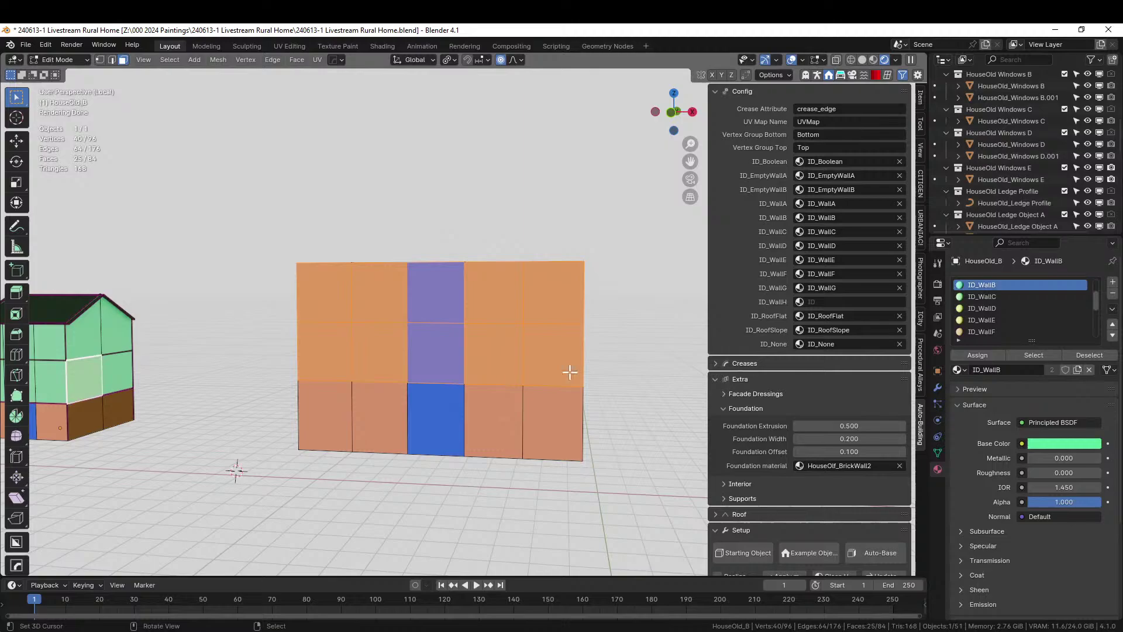
pyautogui.click(978, 355)
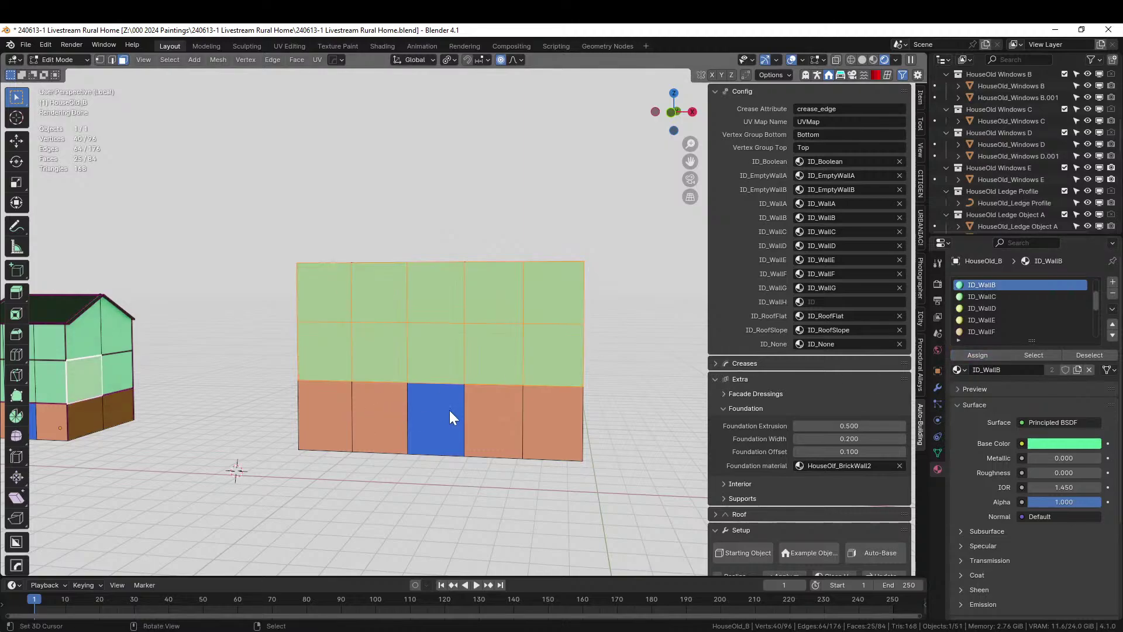
pyautogui.press('Tab')
pyautogui.moveTo(474, 407); pyautogui.dragTo(485, 281, button='middle')
pyautogui.press('Tab')
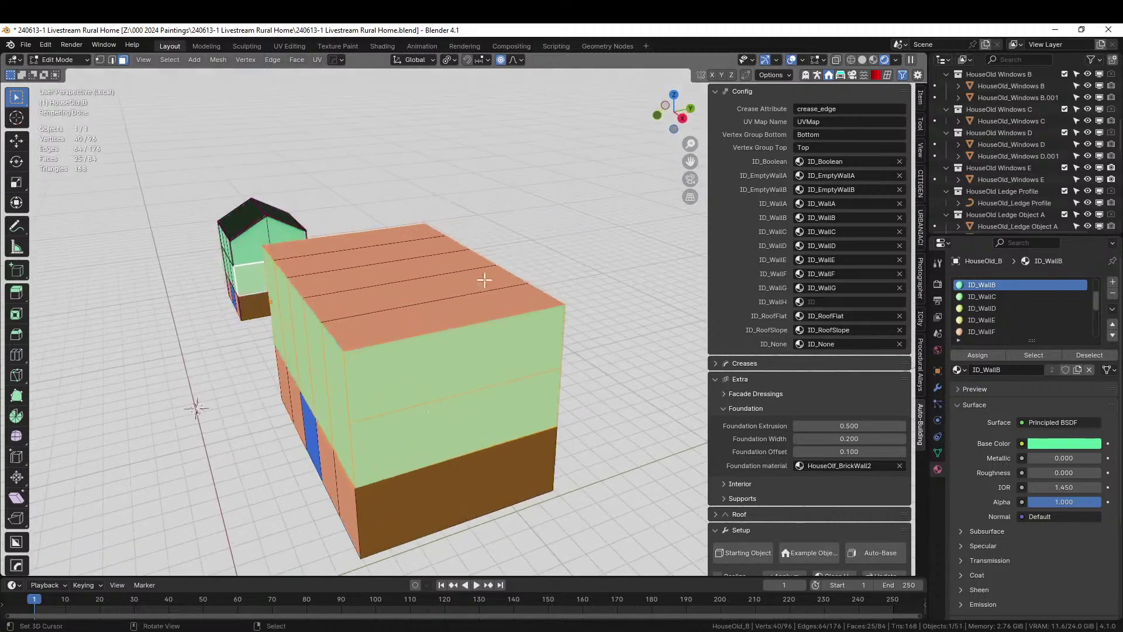
# - Add a centred loop cut along the long building's length and select the resulting middle edges across its top
pyautogui.click(443, 323)
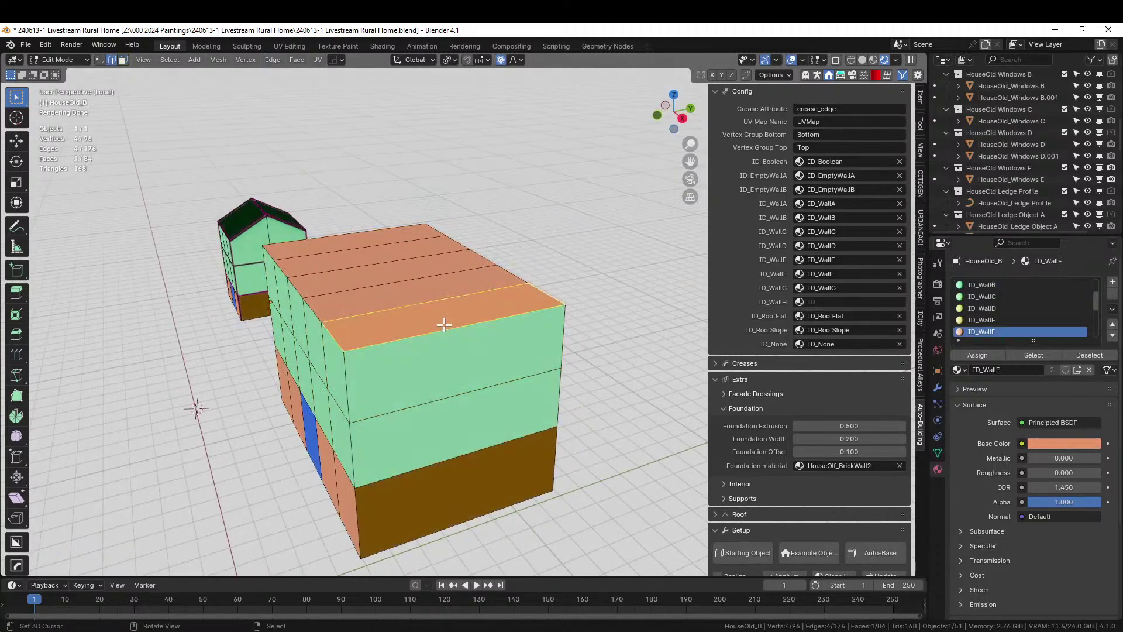
pyautogui.click(445, 324)
pyautogui.hotkey('ctrl', 'r')
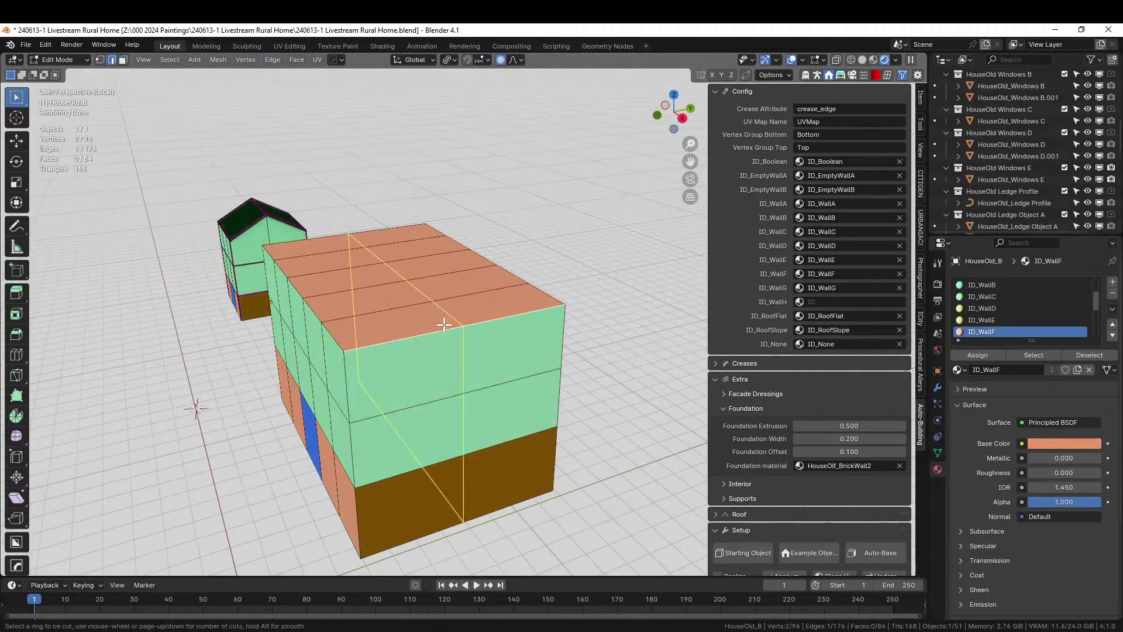
pyautogui.click(444, 325)
pyautogui.rightClick(444, 324)
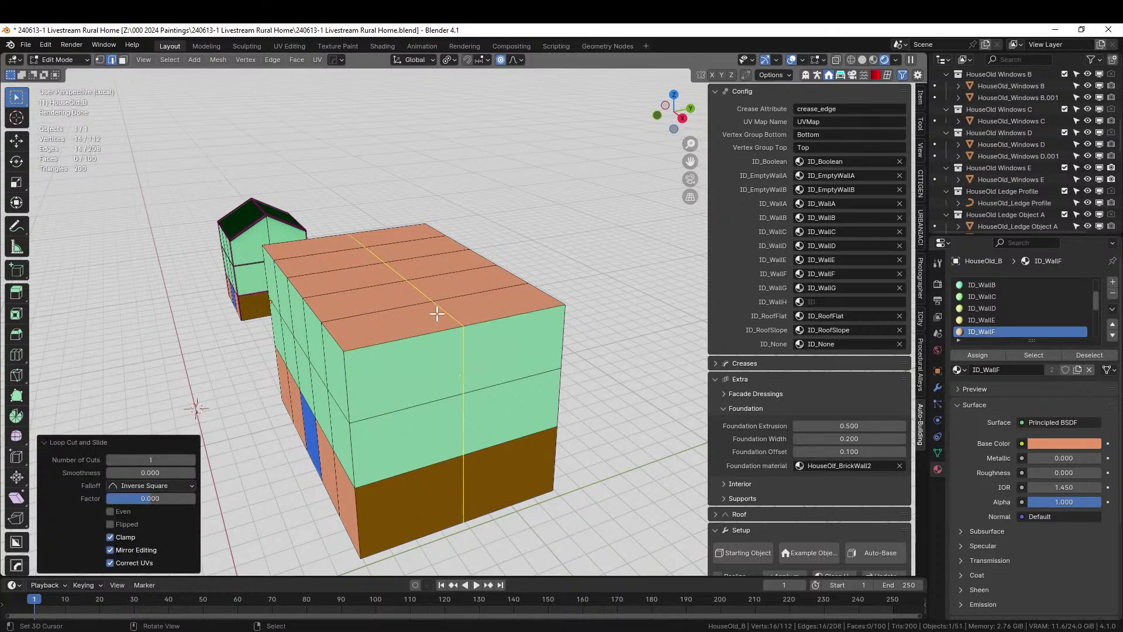
pyautogui.moveTo(438, 315); pyautogui.dragTo(491, 348, button='middle')
pyautogui.click(338, 243)
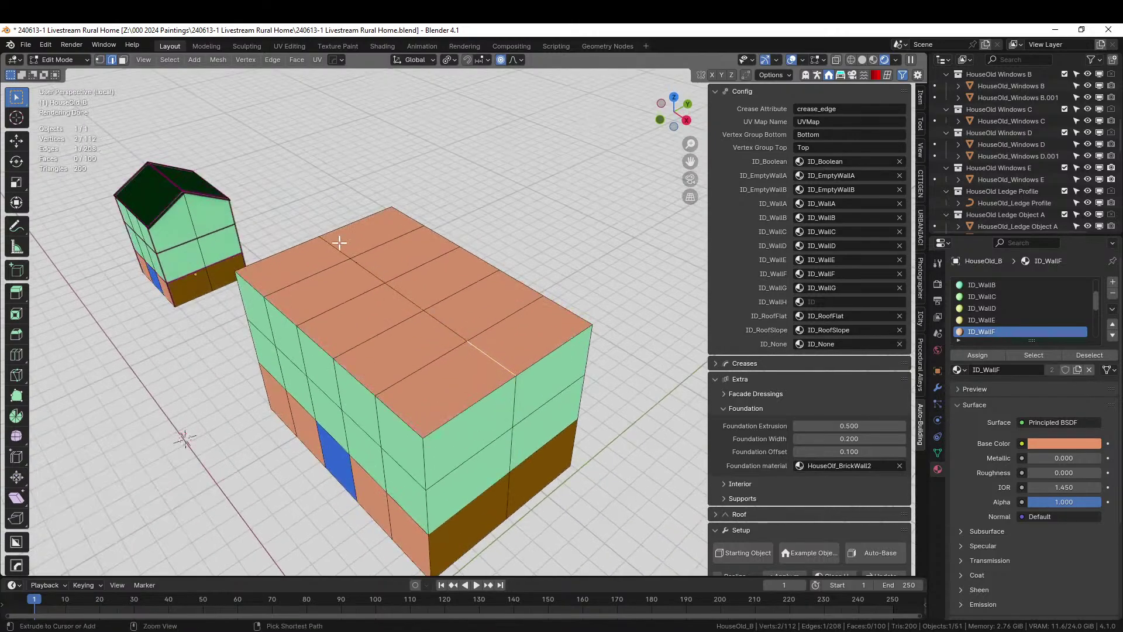
pyautogui.keyDown('ctrl'); pyautogui.click(425, 298); pyautogui.keyUp('ctrl')
pyautogui.keyDown('alt'); pyautogui.moveTo(424, 297); pyautogui.dragTo(413, 288, button='middle'); pyautogui.keyUp('alt')
pyautogui.press('g')
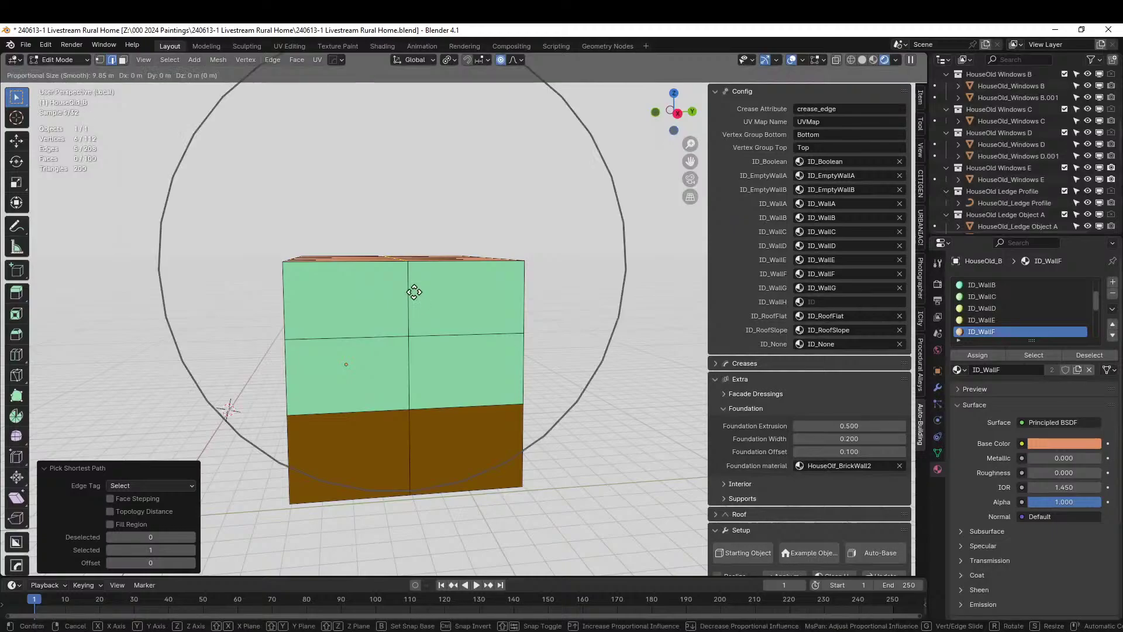
pyautogui.write('z')
pyautogui.write('2.5')
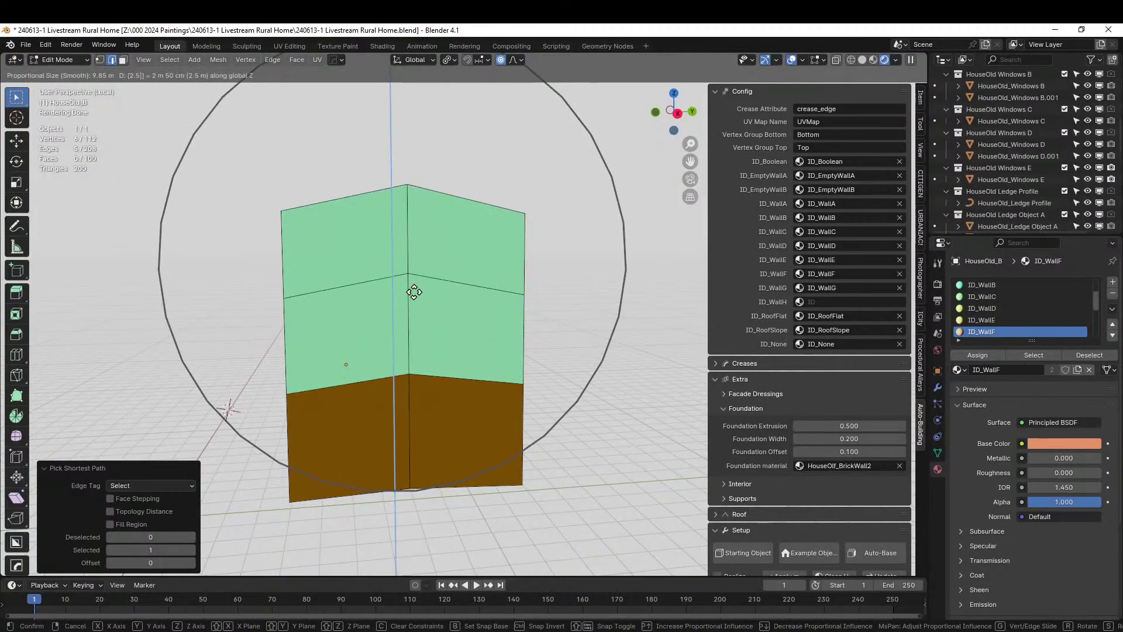
pyautogui.press('Escape')
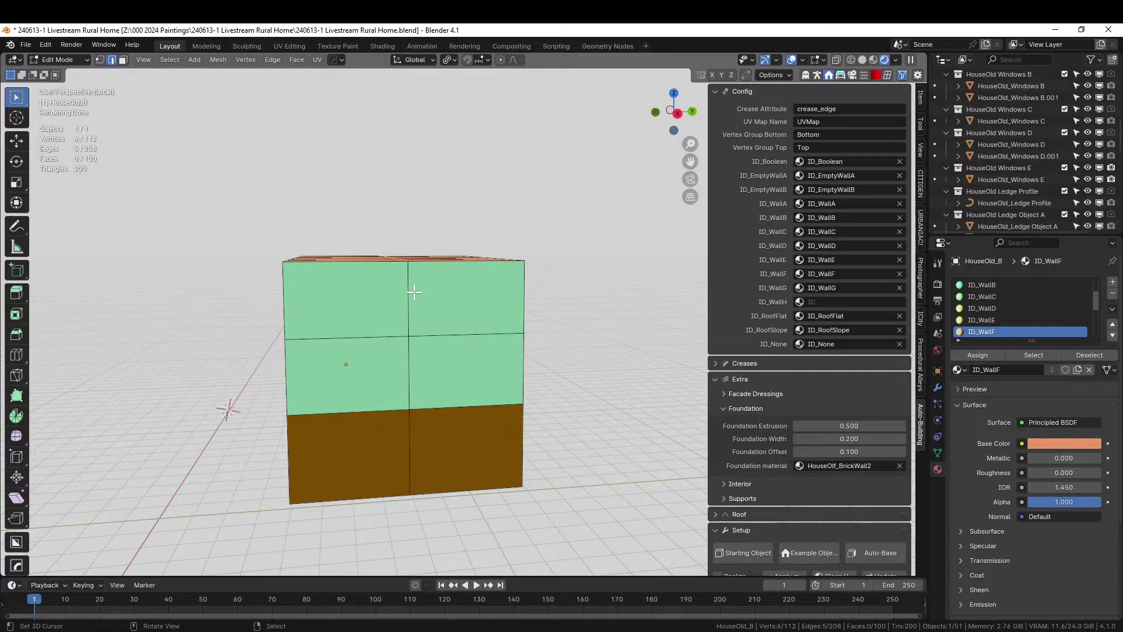
# - Raise the selected middle top edges 2.5 m along Z without proportional editing to form a gabled roof
pyautogui.write('gz')
pyautogui.write('2')
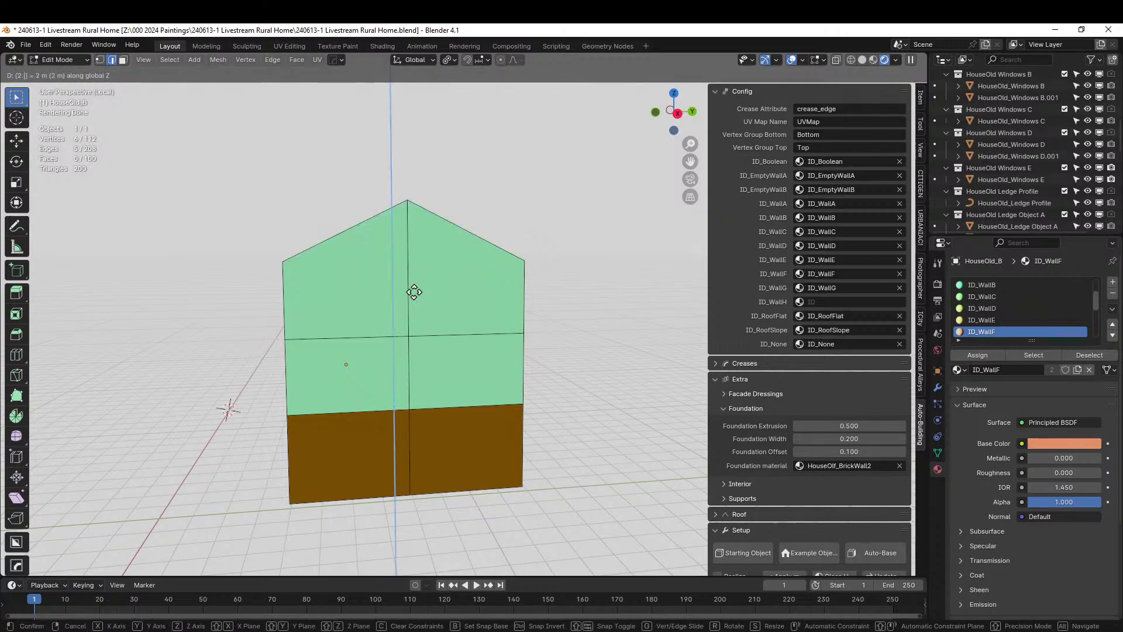
pyautogui.write('.5')
pyautogui.press('Return')
pyautogui.moveTo(414, 292); pyautogui.dragTo(499, 339, button='middle')
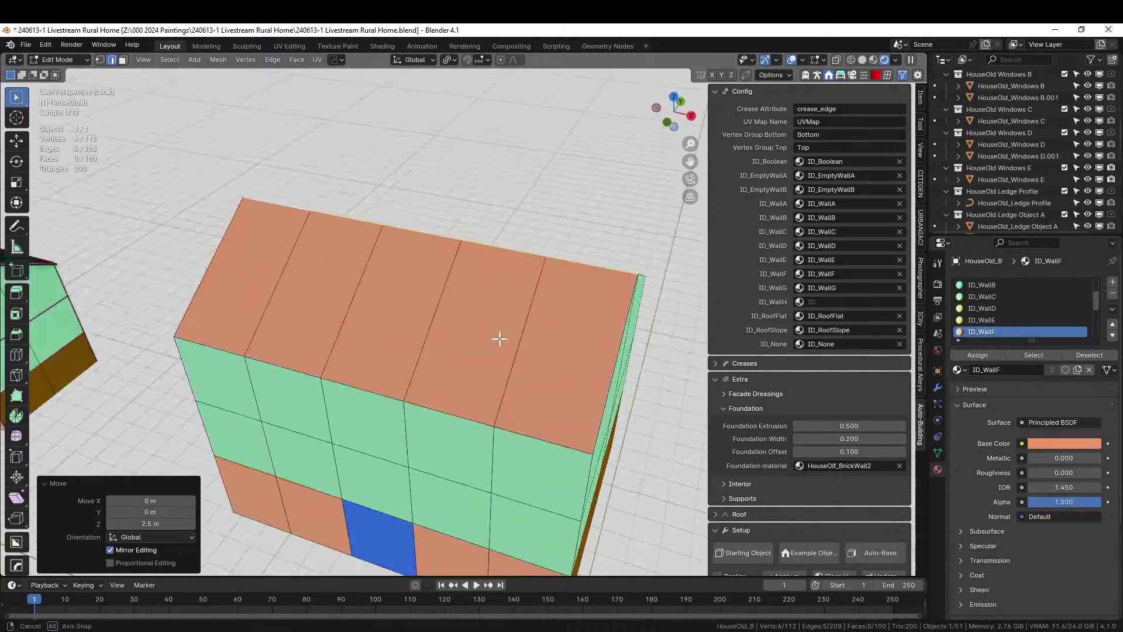
# - Assign ID_RoofSlope to all faces on both slopes of the long building's gabled roof and check the result in Object Mode
pyautogui.scroll(-5, 499, 339)
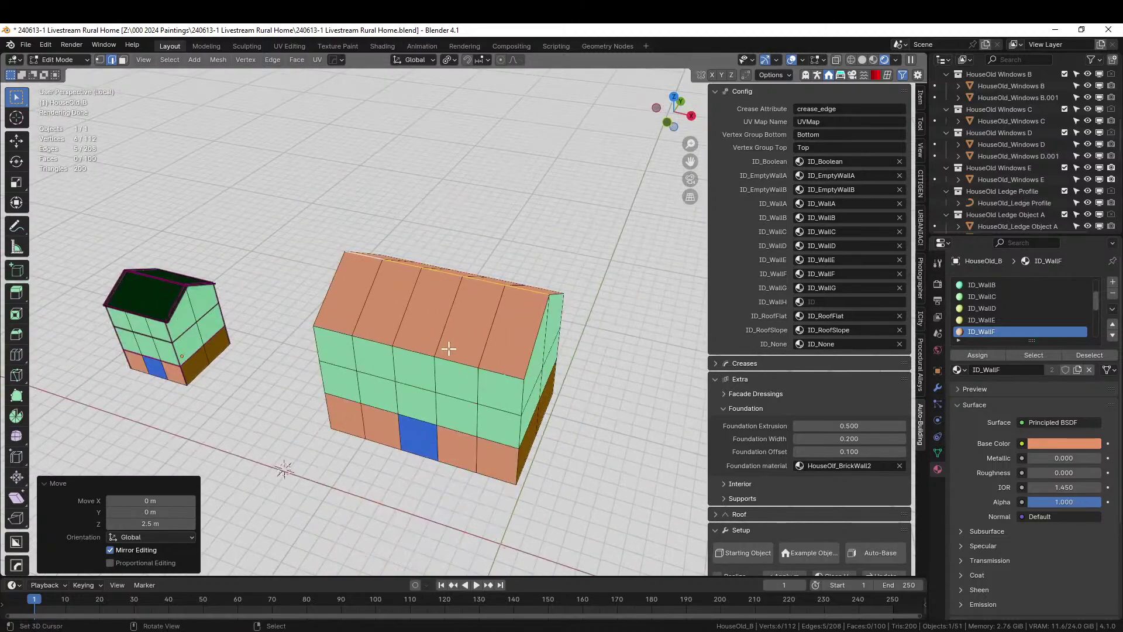
pyautogui.moveTo(456, 342); pyautogui.dragTo(484, 376, button='middle')
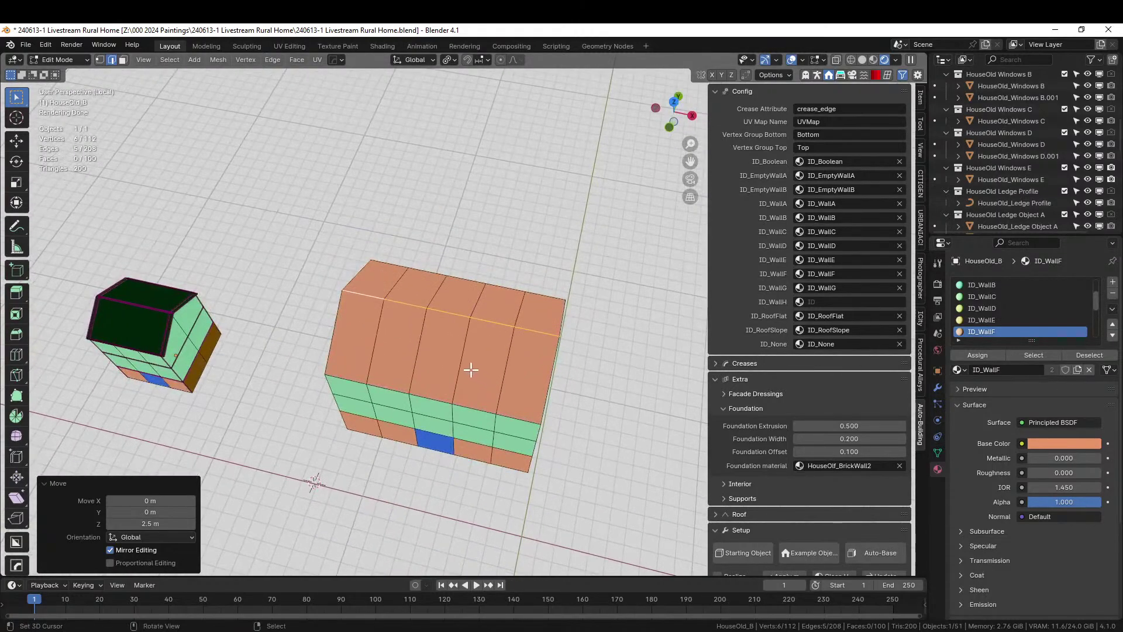
pyautogui.press('3')
pyautogui.click(361, 332)
pyautogui.keyDown('ctrl'); pyautogui.click(529, 358); pyautogui.keyUp('ctrl')
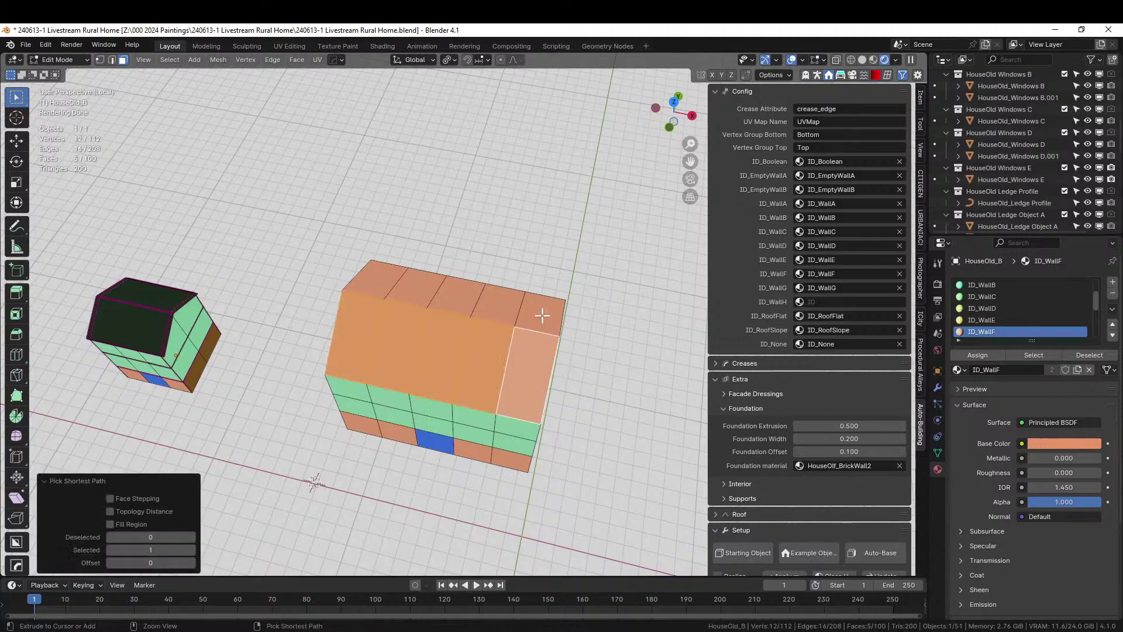
pyautogui.keyDown('ctrl'); pyautogui.click(542, 316); pyautogui.keyUp('ctrl')
pyautogui.keyDown('ctrl'); pyautogui.click(377, 278); pyautogui.keyUp('ctrl')
pyautogui.keyDown('shift'); pyautogui.click(150, 316); pyautogui.keyUp('shift')
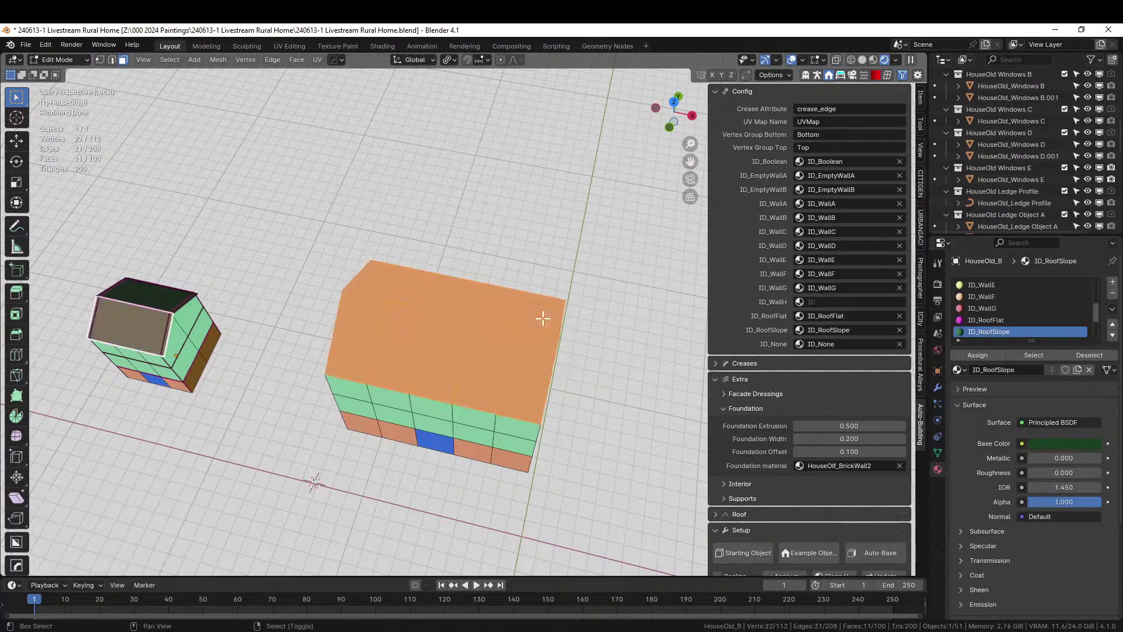
pyautogui.click(973, 355)
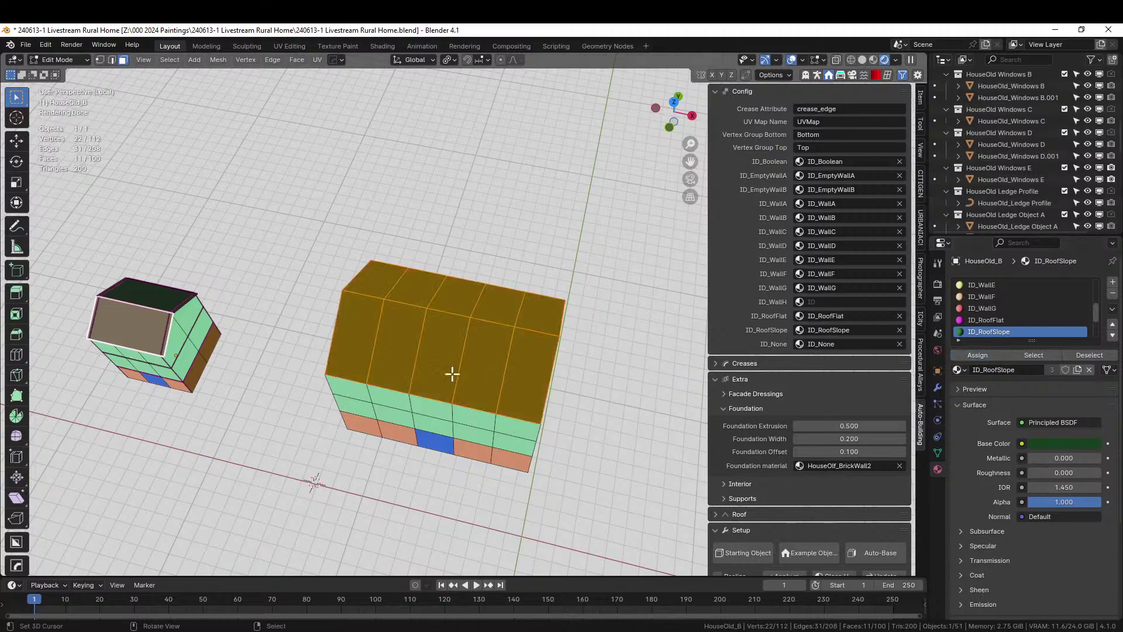
pyautogui.press('Tab')
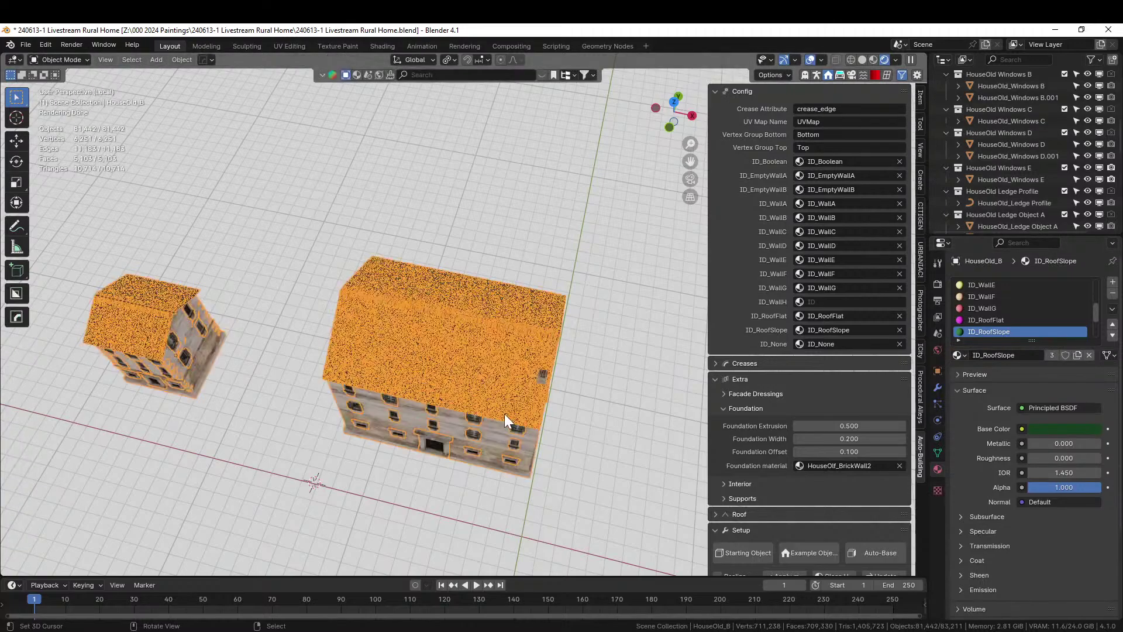
pyautogui.moveTo(521, 350); pyautogui.dragTo(619, 399, button='middle')
pyautogui.moveTo(563, 427); pyautogui.dragTo(521, 419, button='middle')
pyautogui.scroll(4, 574, 406)
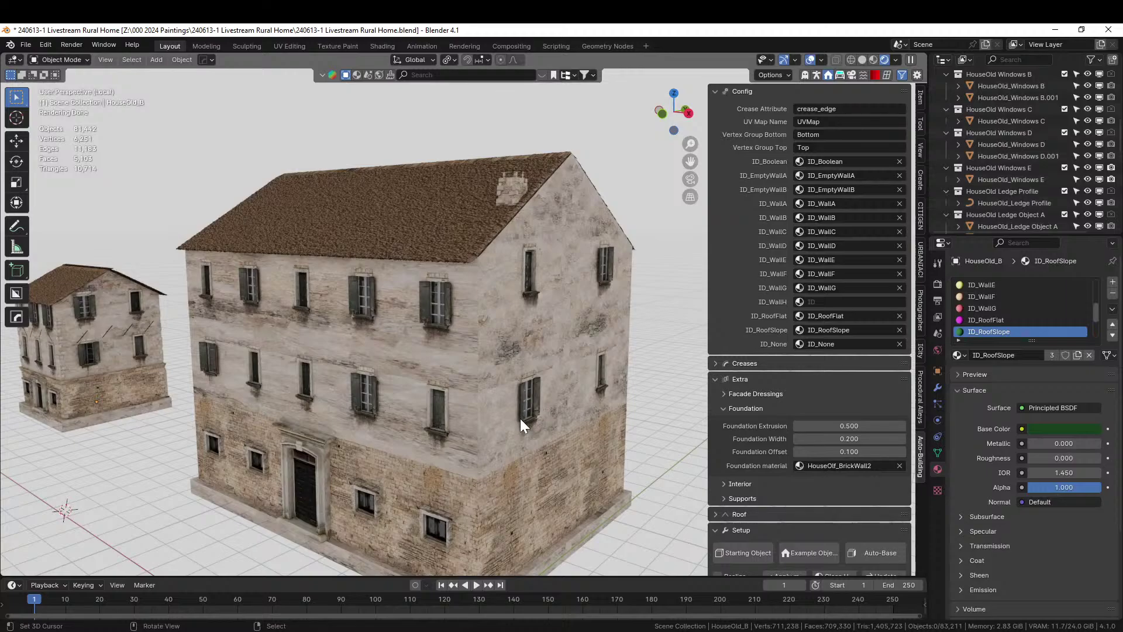
pyautogui.moveTo(475, 444); pyautogui.dragTo(514, 443, button='middle')
# - Add the horizontal edge loop between the long building's two upper storeys to the selected roof edges in Edit Mode
pyautogui.press('Tab')
pyautogui.press('2')
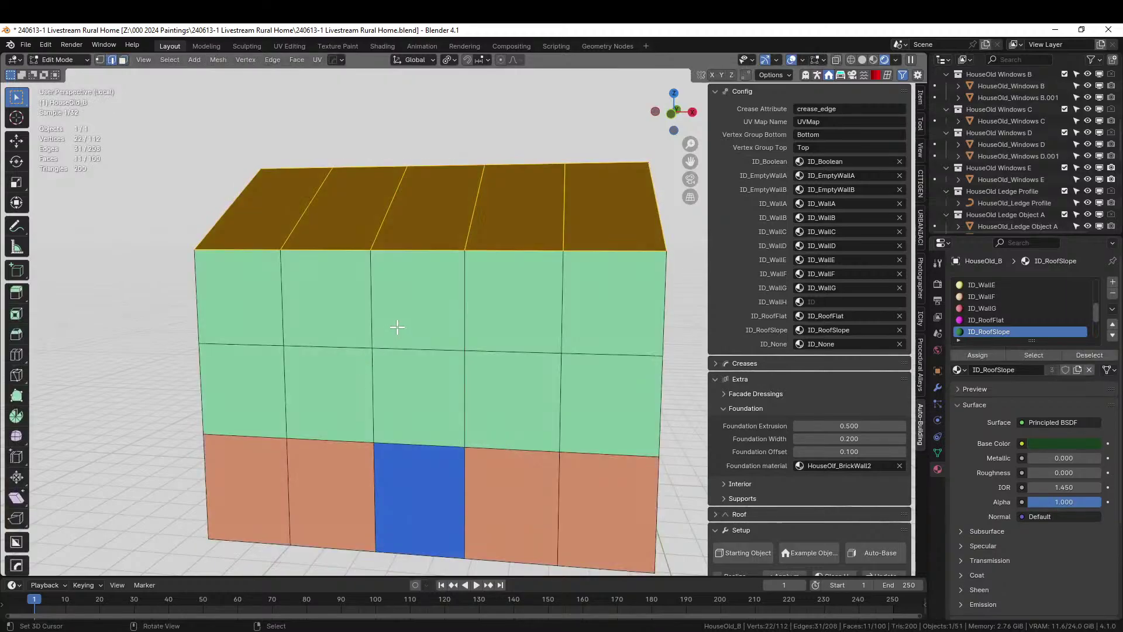
pyautogui.keyDown('alt'); pyautogui.keyDown('shift'); pyautogui.click(228, 345); pyautogui.keyUp('shift'); pyautogui.keyUp('alt')
pyautogui.moveTo(283, 350); pyautogui.dragTo(175, 380, button='middle')
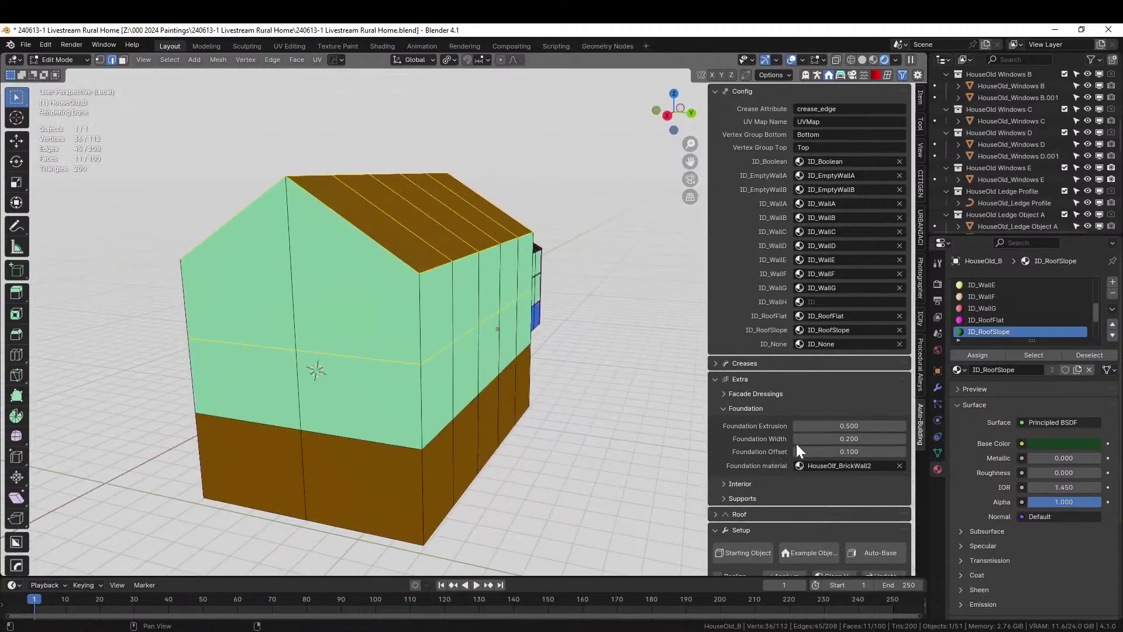
# - Set the selected edges' crease to 0.20 and inspect the long building's facade in Object Mode
pyautogui.click(719, 364)
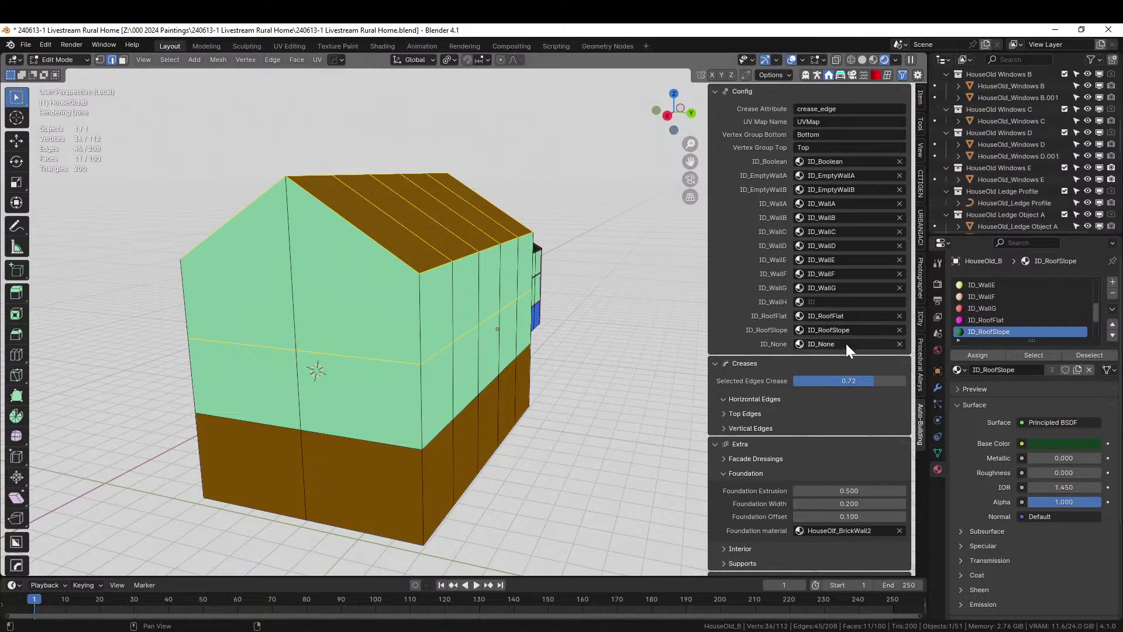
pyautogui.scroll(-4, 808, 468)
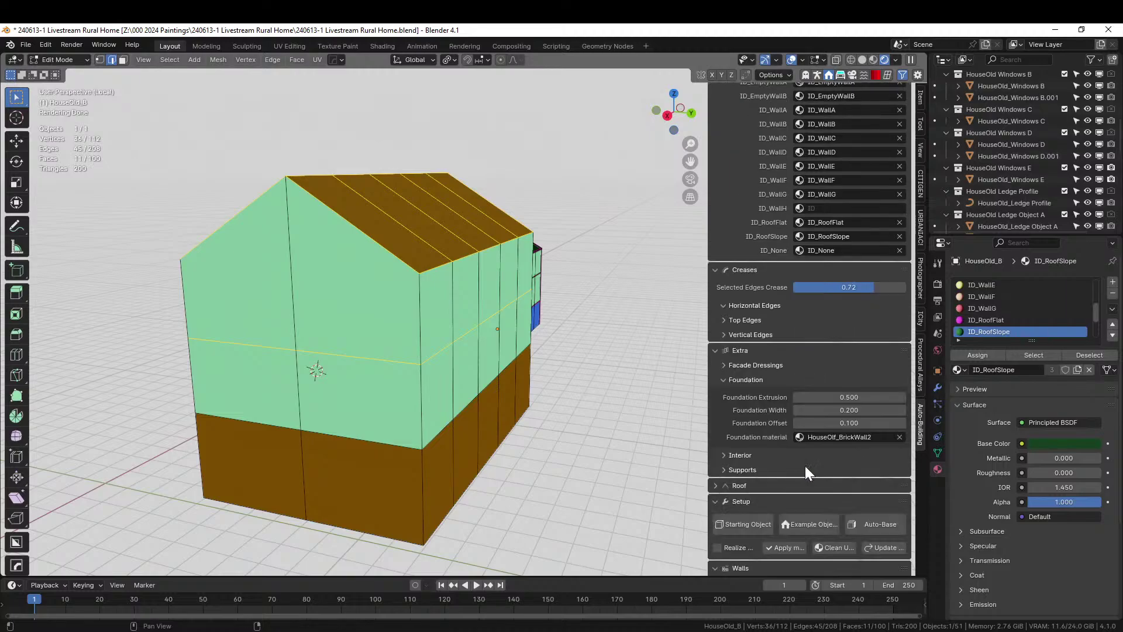
pyautogui.scroll(-4, 808, 472)
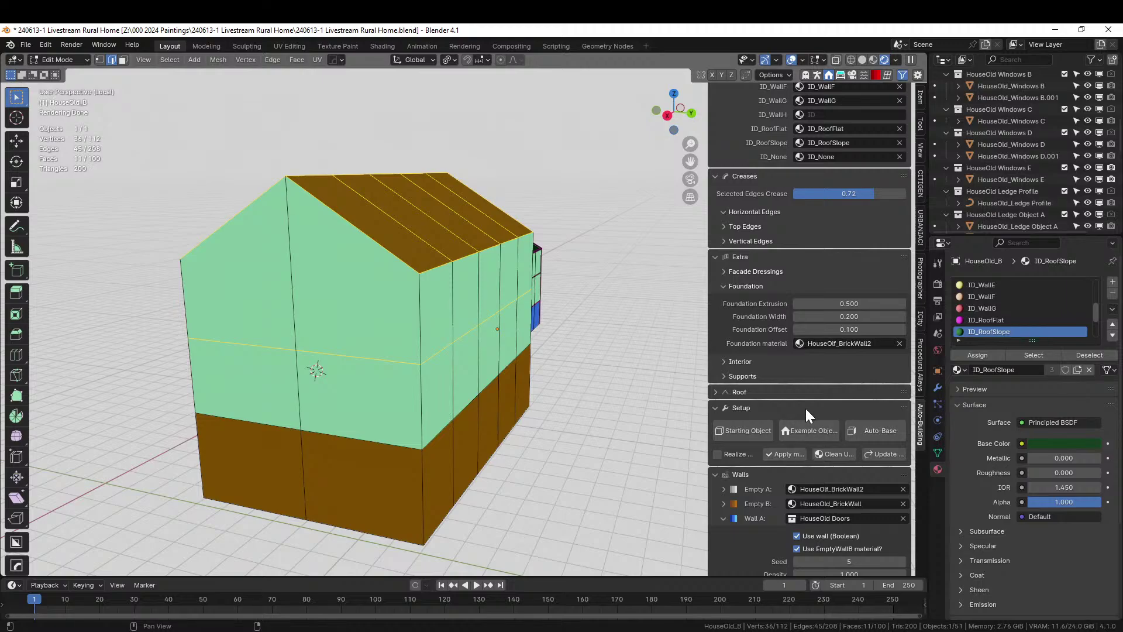
pyautogui.click(725, 226)
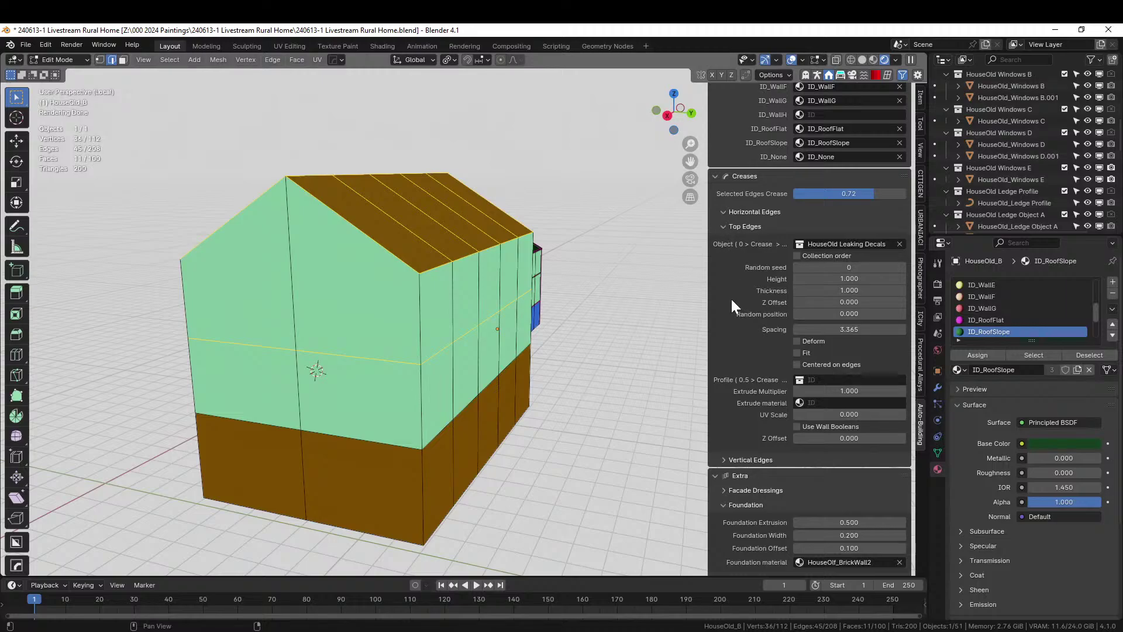
pyautogui.click(724, 227)
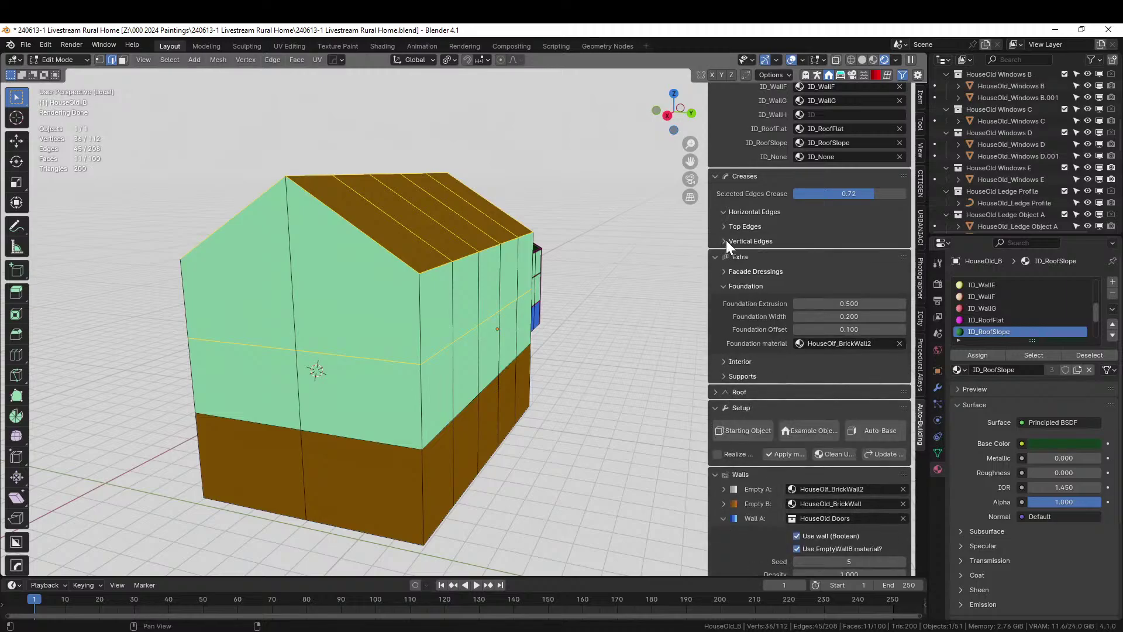
pyautogui.scroll(8, 873, 170)
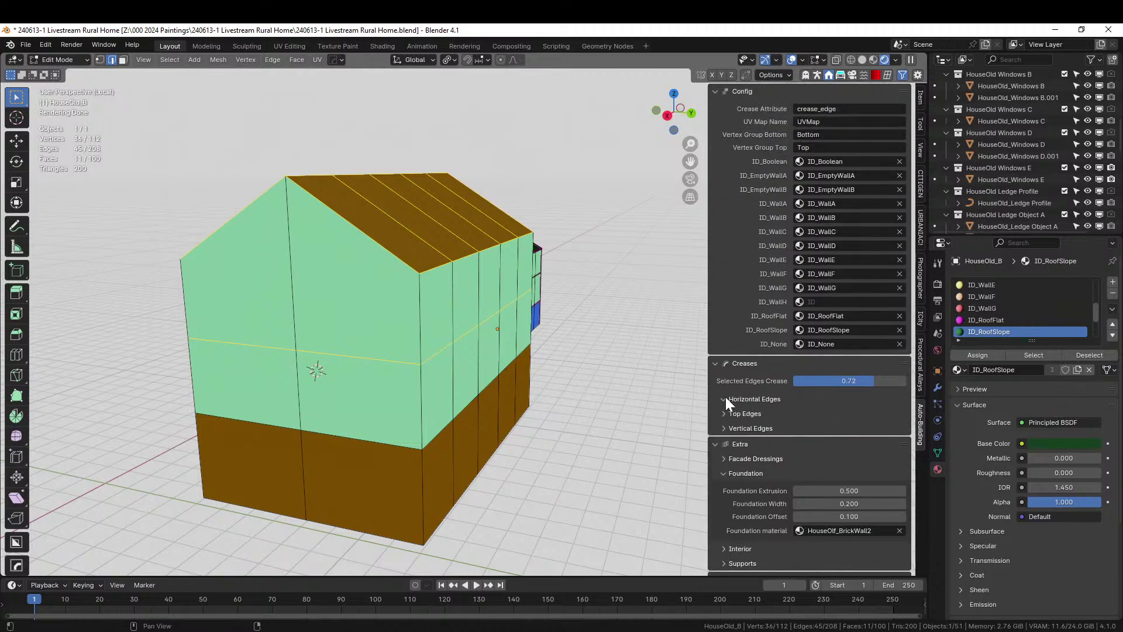
pyautogui.click(844, 381)
pyautogui.write('.')
pyautogui.press('Return')
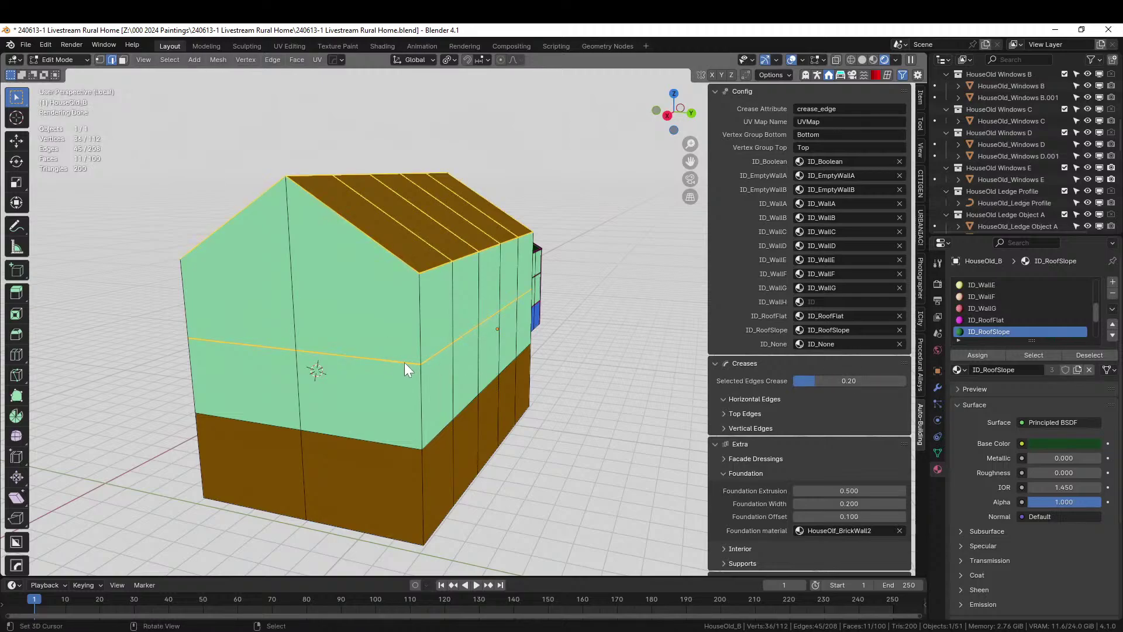
pyautogui.press('Tab')
pyautogui.moveTo(406, 363); pyautogui.dragTo(561, 349, button='middle')
pyautogui.moveTo(648, 361); pyautogui.dragTo(571, 358, button='middle')
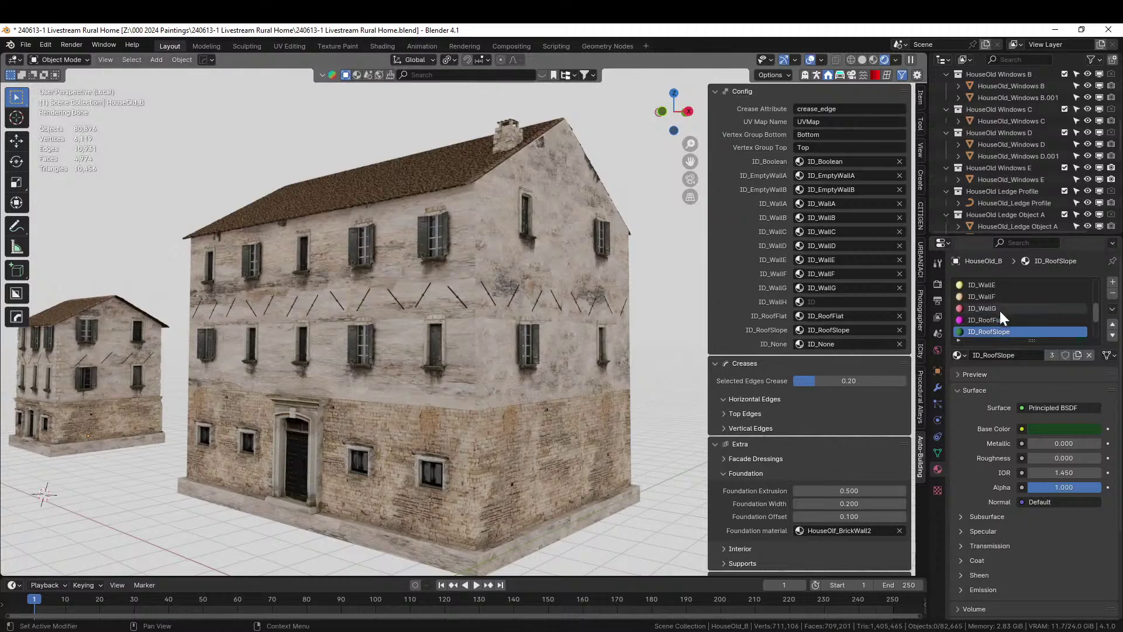
# - Examine the HouseOld asset collections in the outliner and their source pieces laid out in the full scene
pyautogui.scroll(-10, 997, 206)
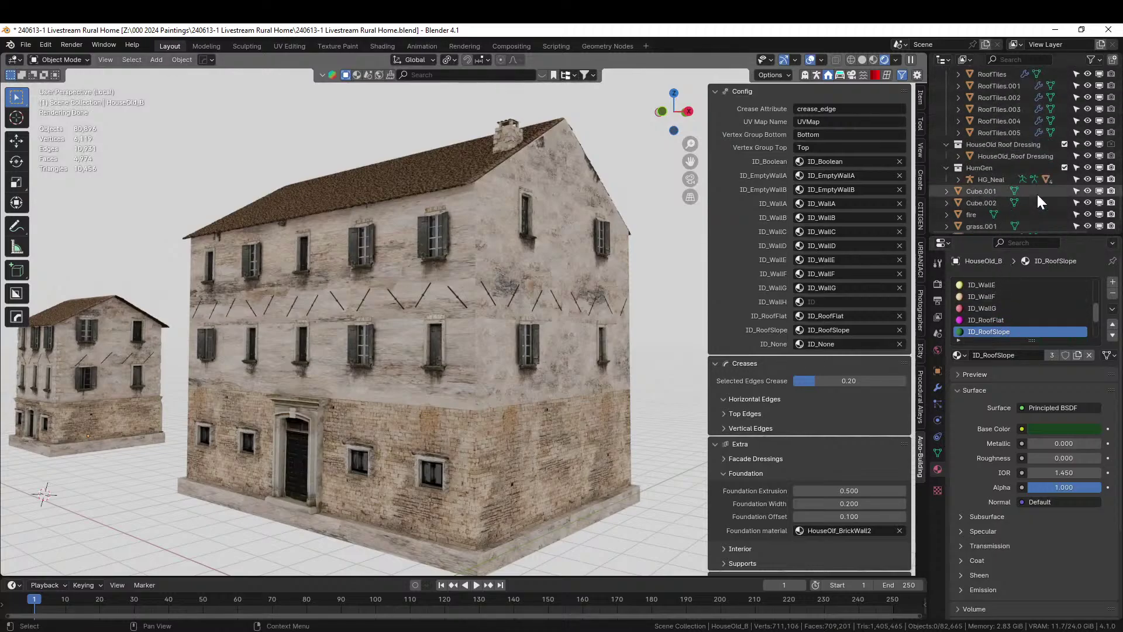
pyautogui.scroll(6, 1039, 188)
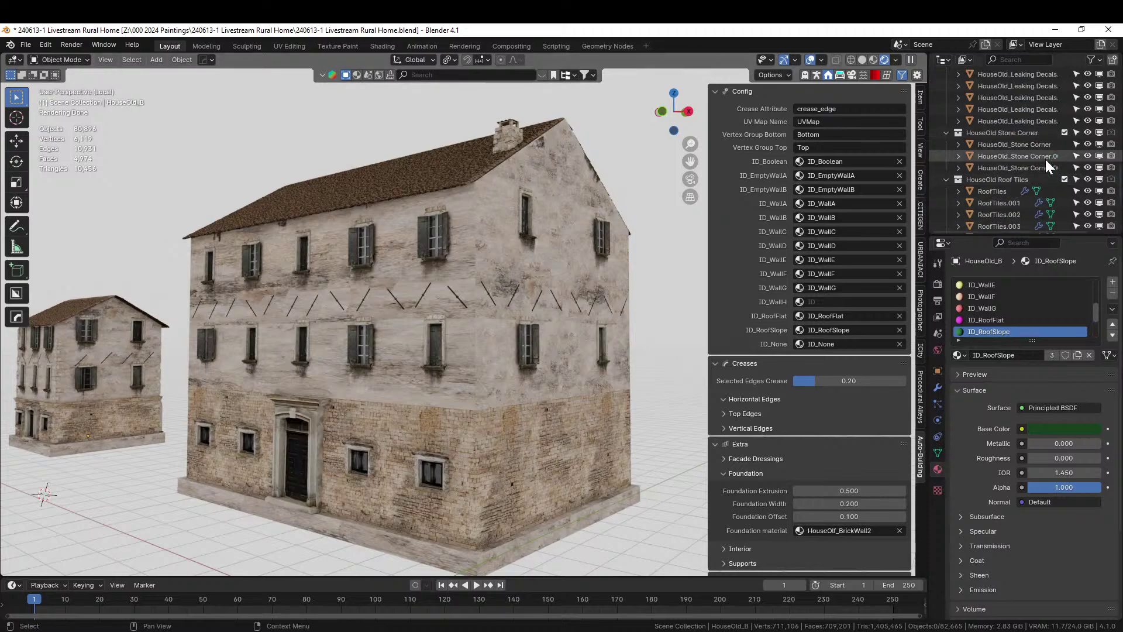
pyautogui.scroll(6, 1045, 159)
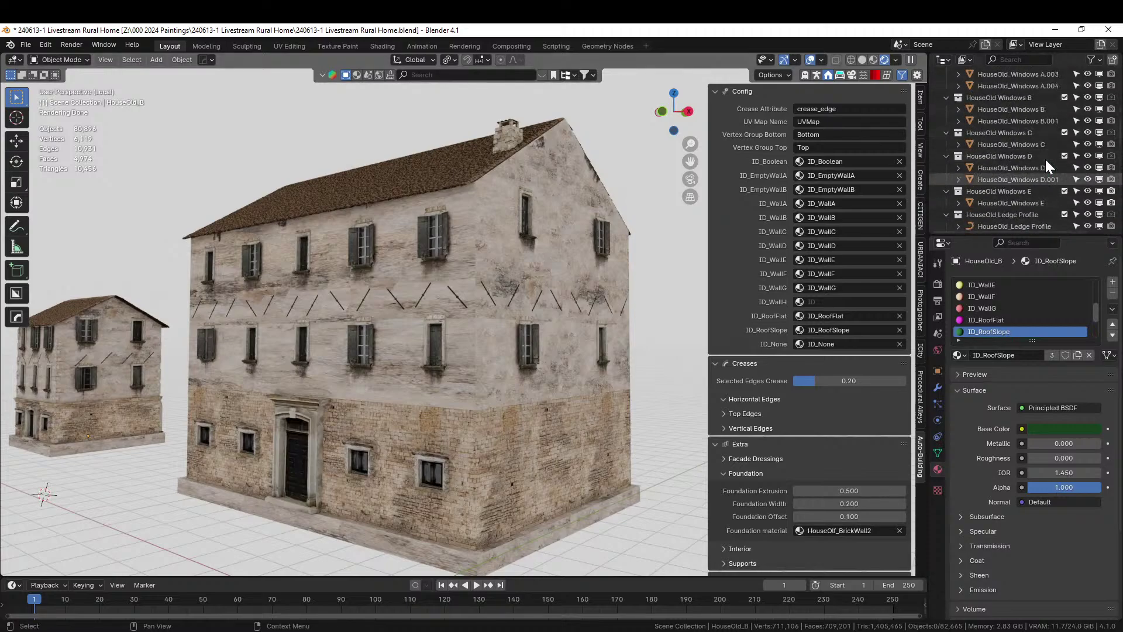
pyautogui.scroll(-8, 522, 348)
pyautogui.moveTo(522, 348); pyautogui.dragTo(586, 293, button='middle')
pyautogui.scroll(4, 998, 176)
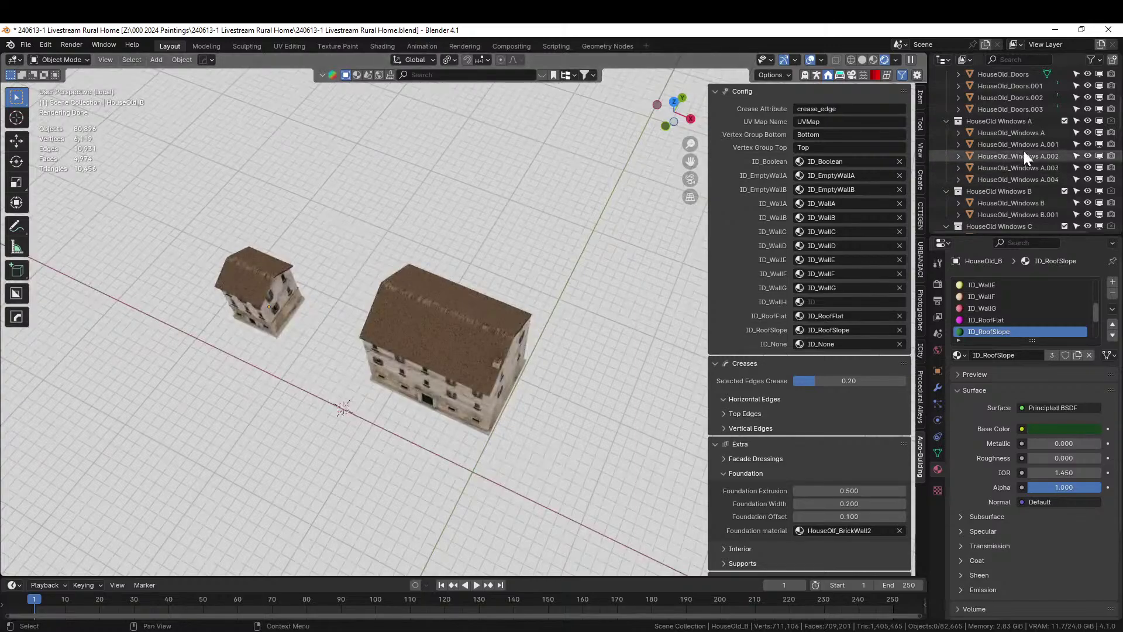
pyautogui.scroll(-4, 462, 327)
pyautogui.keyDown('shift'); pyautogui.moveTo(462, 326); pyautogui.dragTo(555, 453, button='middle'); pyautogui.keyUp('shift')
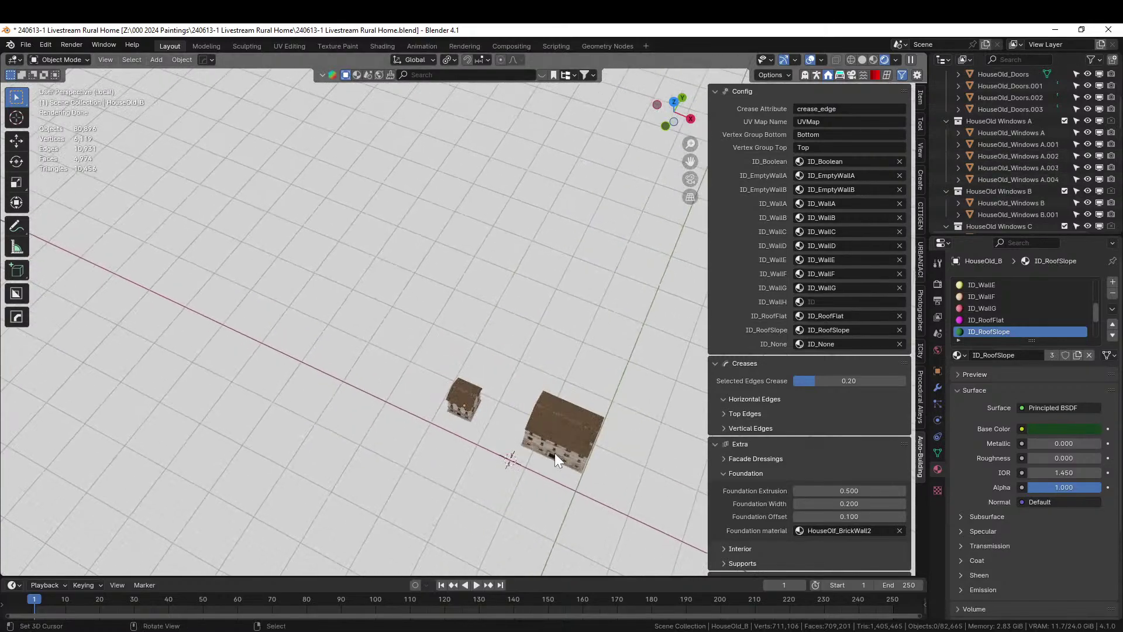
pyautogui.scroll(8, 555, 453)
pyautogui.moveTo(614, 412); pyautogui.dragTo(792, 400, button='middle')
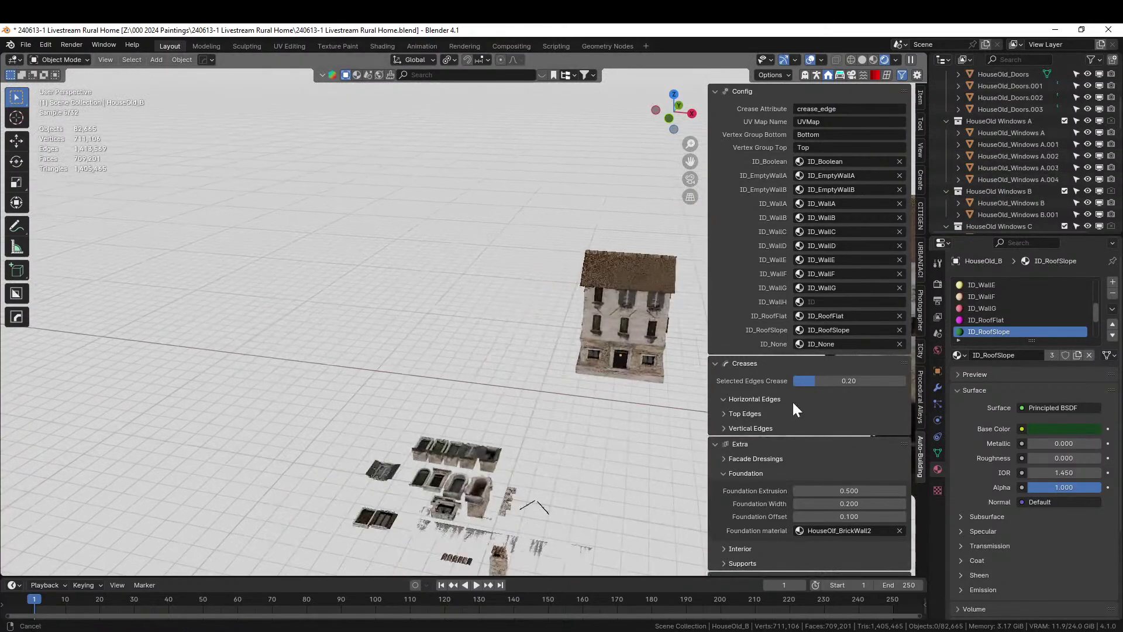
pyautogui.scroll(7, 486, 351)
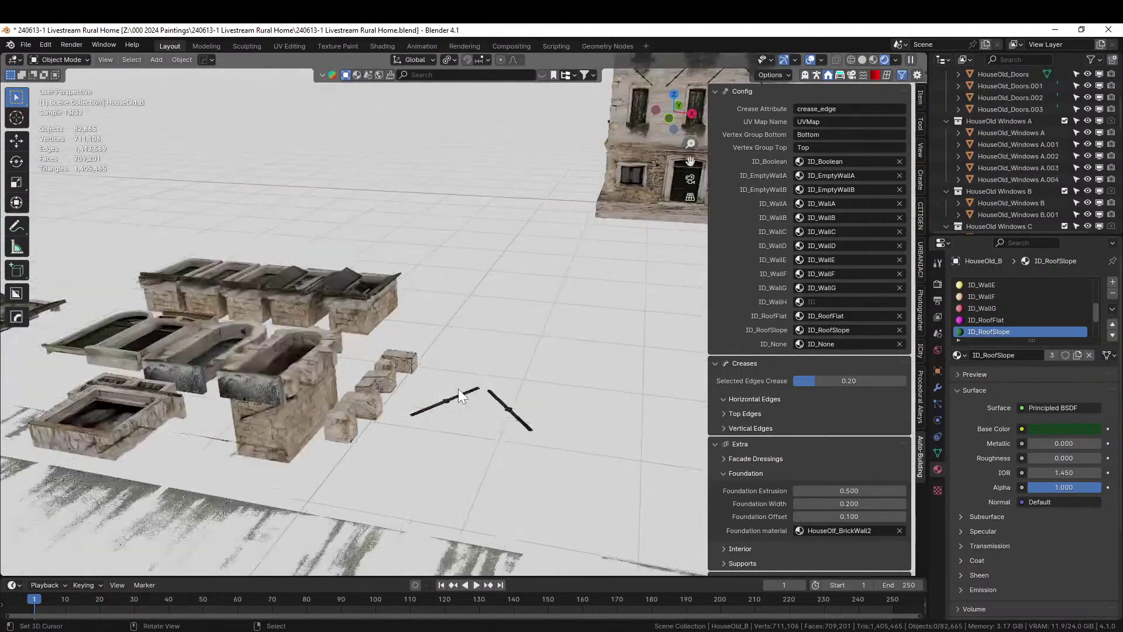
pyautogui.press('KP_2')
pyautogui.press('KP_8')
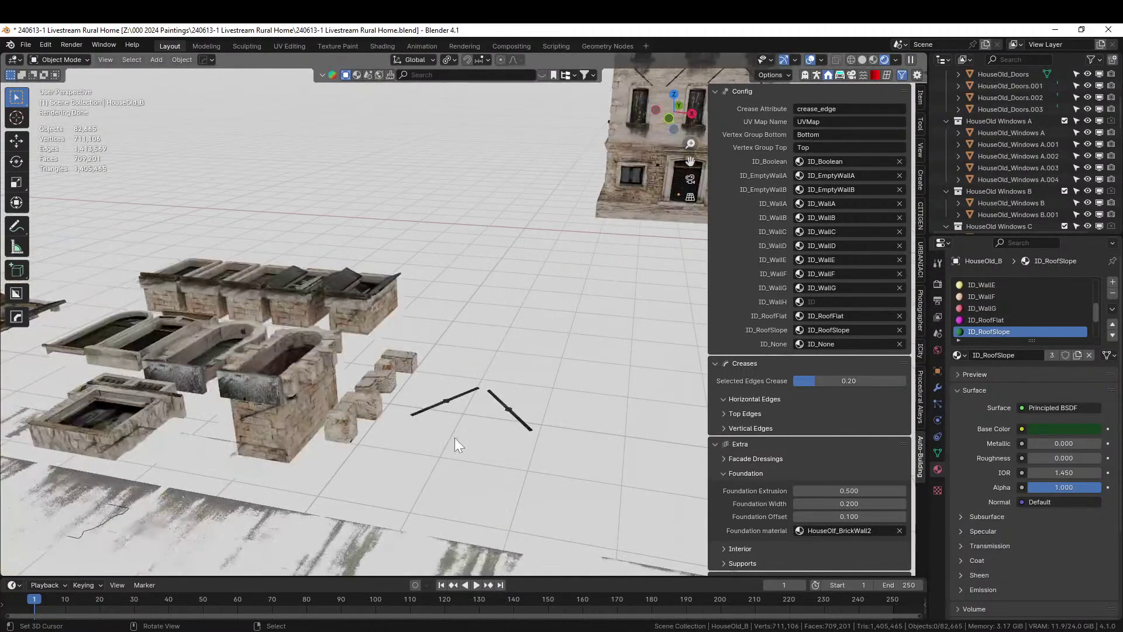
# - Select one of the rusty metal ledge bars and look over the surrounding window, decal and stone asset pieces
pyautogui.click(444, 401)
pyautogui.scroll(-5, 941, 223)
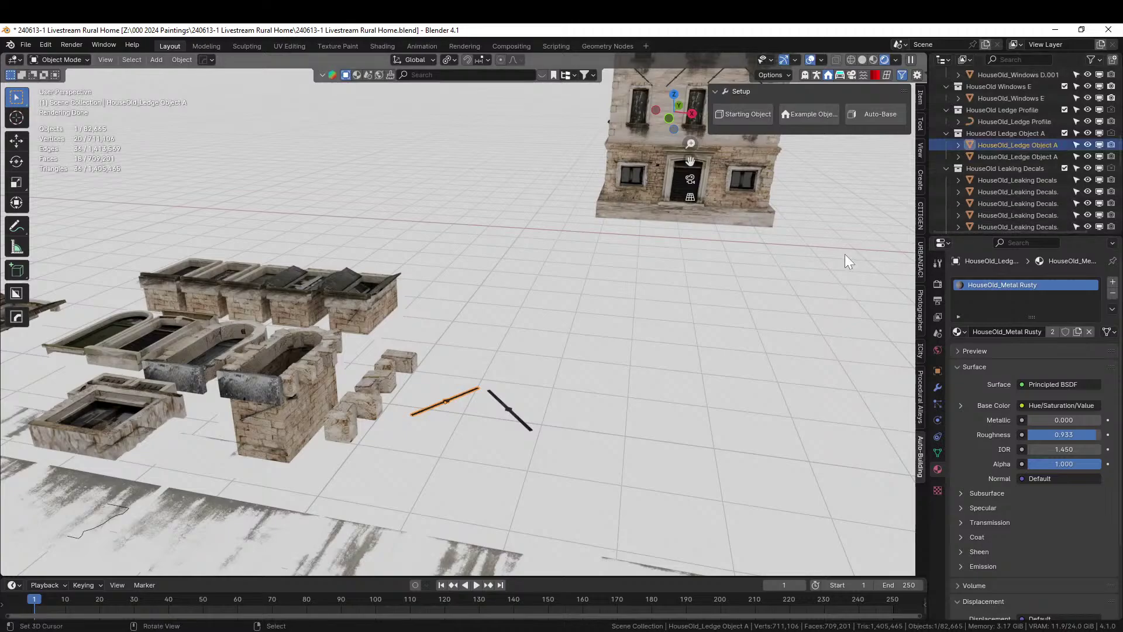
pyautogui.scroll(3, 612, 384)
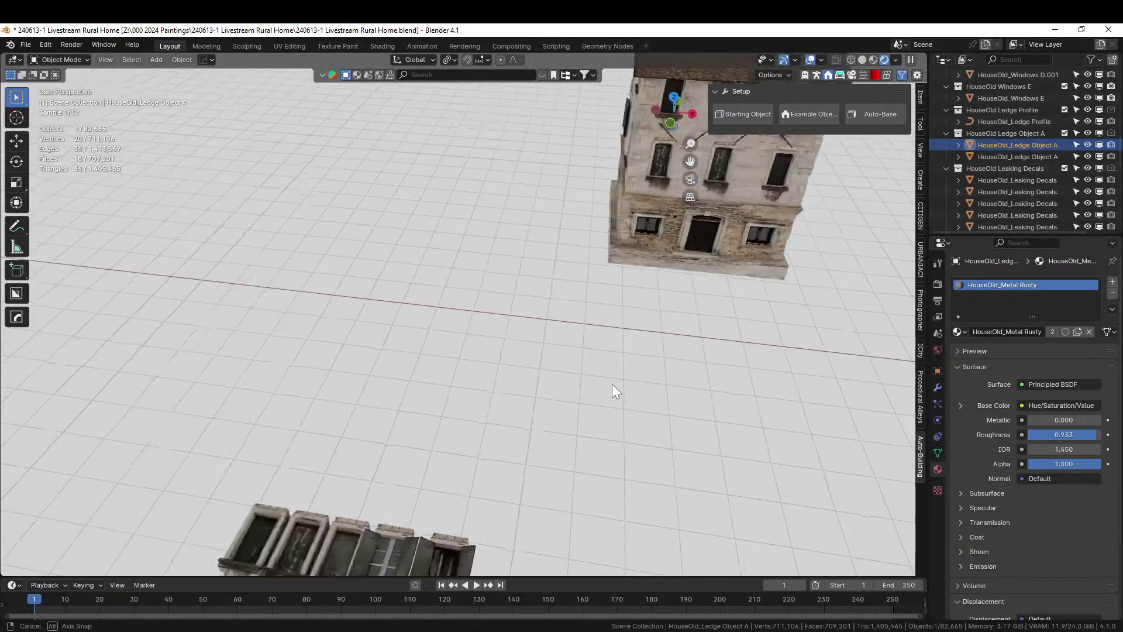
pyautogui.scroll(-5, 602, 386)
pyautogui.scroll(4, 581, 342)
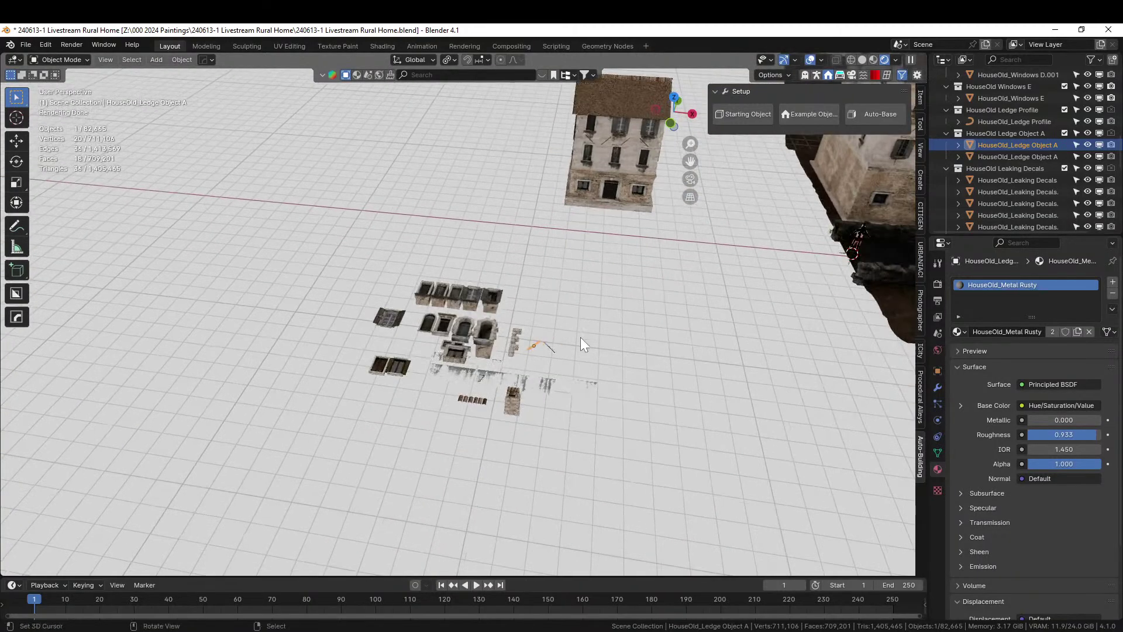
pyautogui.scroll(-3, 613, 339)
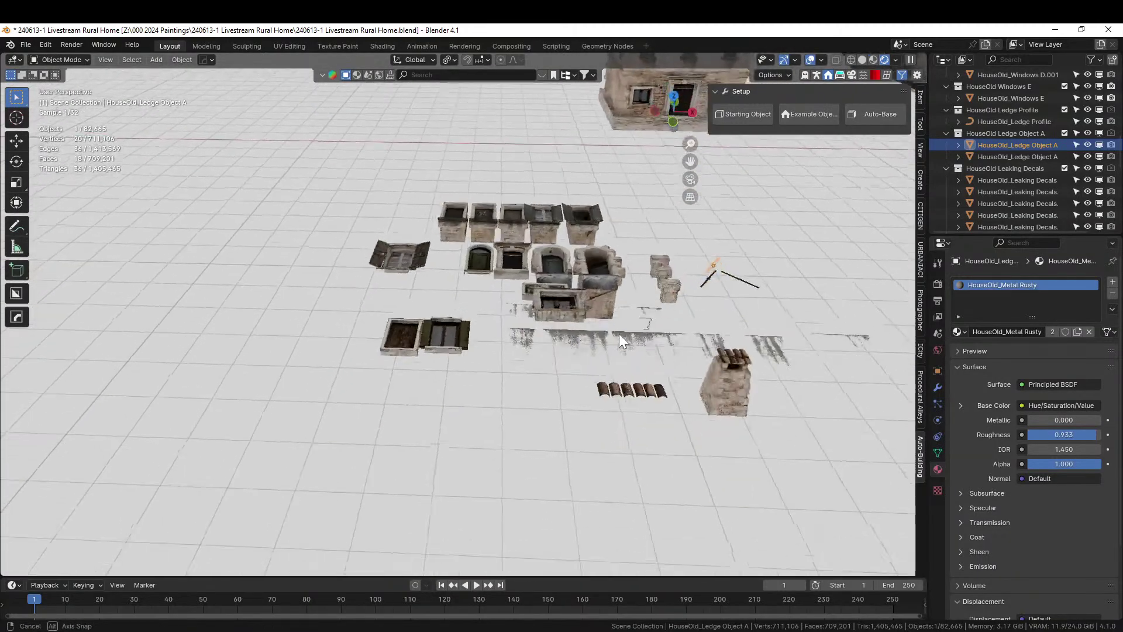
pyautogui.scroll(4, 549, 392)
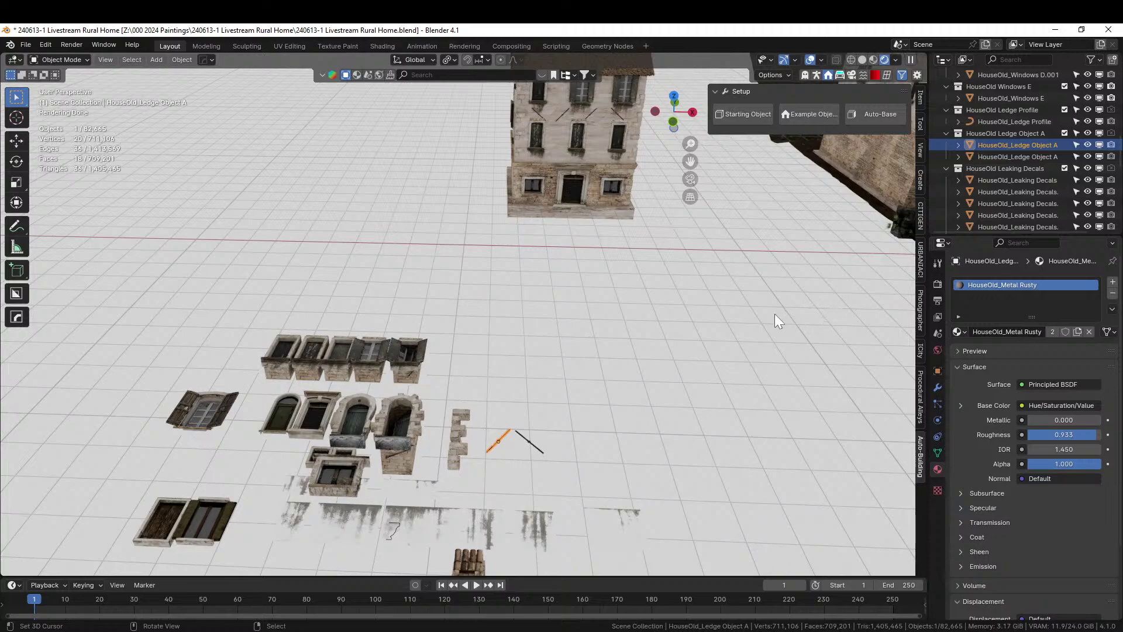
# - Select a stone corner asset piece and locate it in its collection in the outliner
pyautogui.click(453, 435)
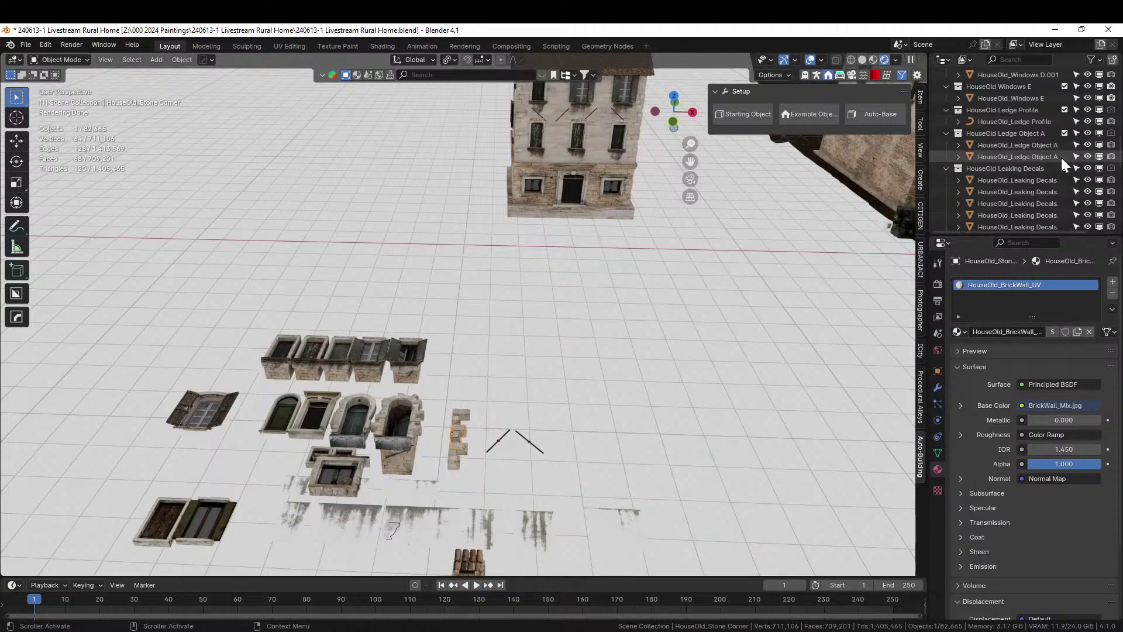
pyautogui.press('.')
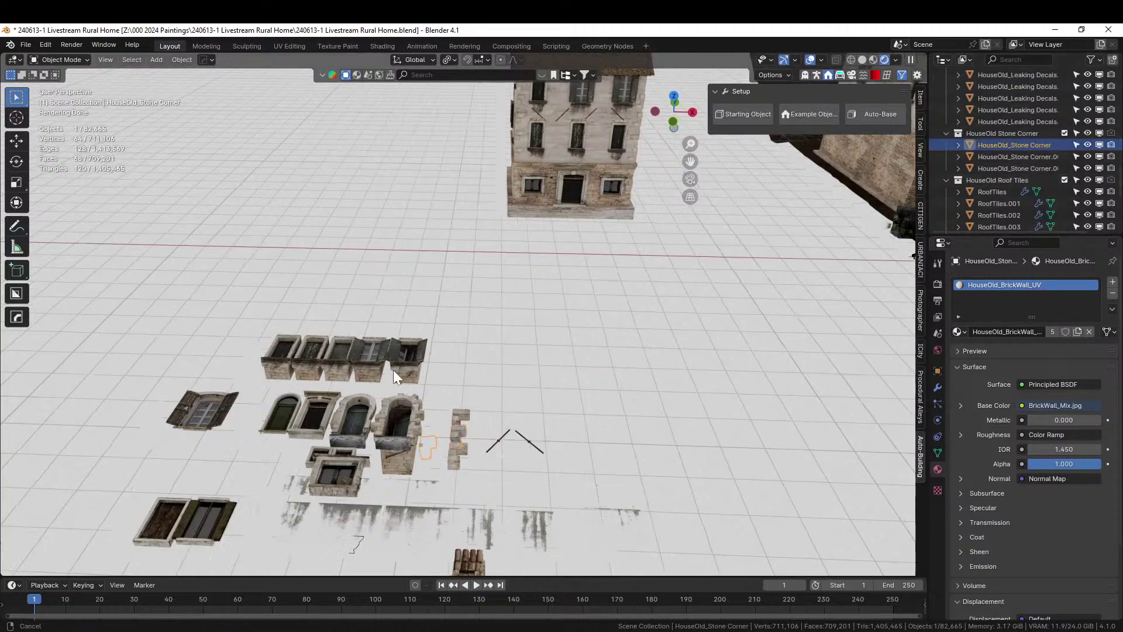
pyautogui.press('KP_Decimal')
# - Return to the two old houses and select their shared HouseOld_B object in Object Mode
pyautogui.keyDown('shift'); pyautogui.moveTo(518, 392); pyautogui.dragTo(533, 280, button='middle'); pyautogui.keyUp('shift')
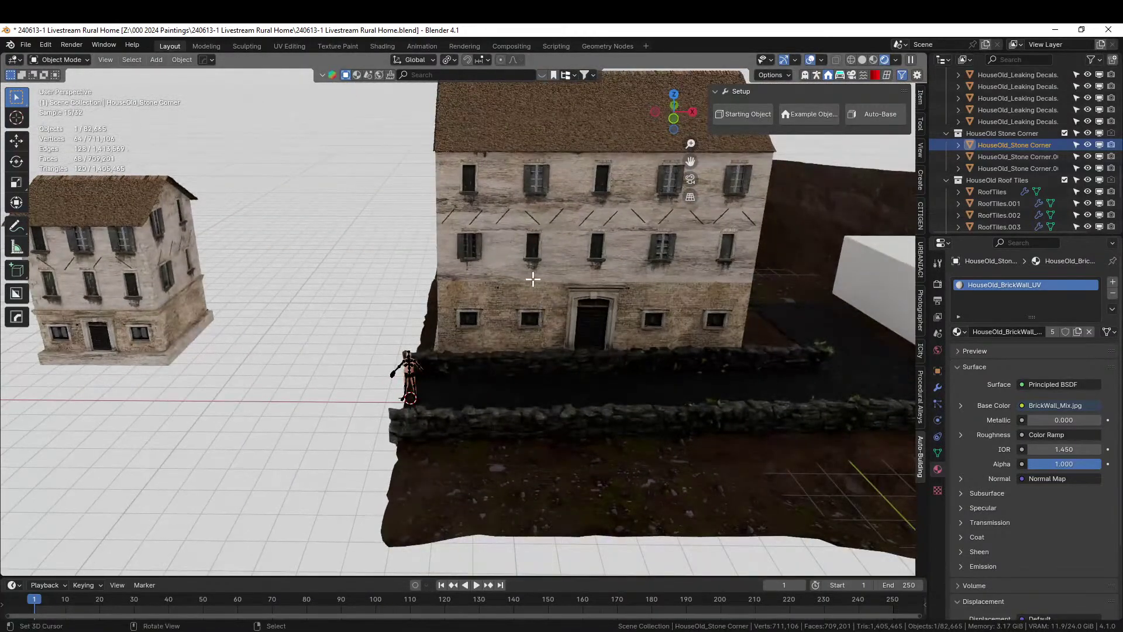
pyautogui.press('Tab')
pyautogui.hotkey('alt', 'a')
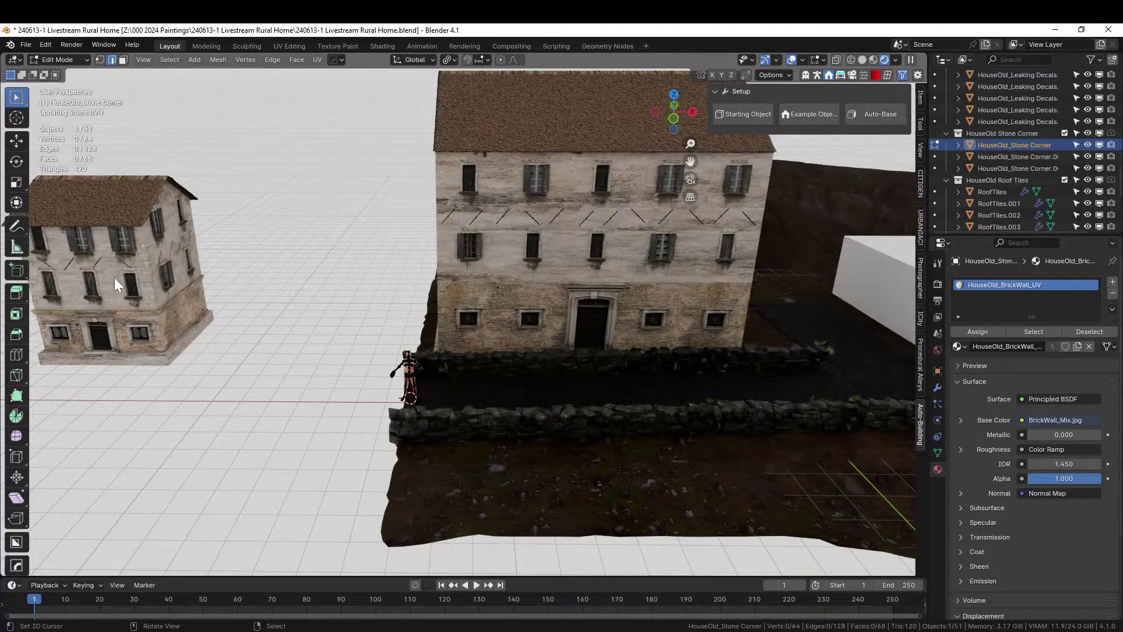
pyautogui.press('Tab')
pyautogui.click(127, 267)
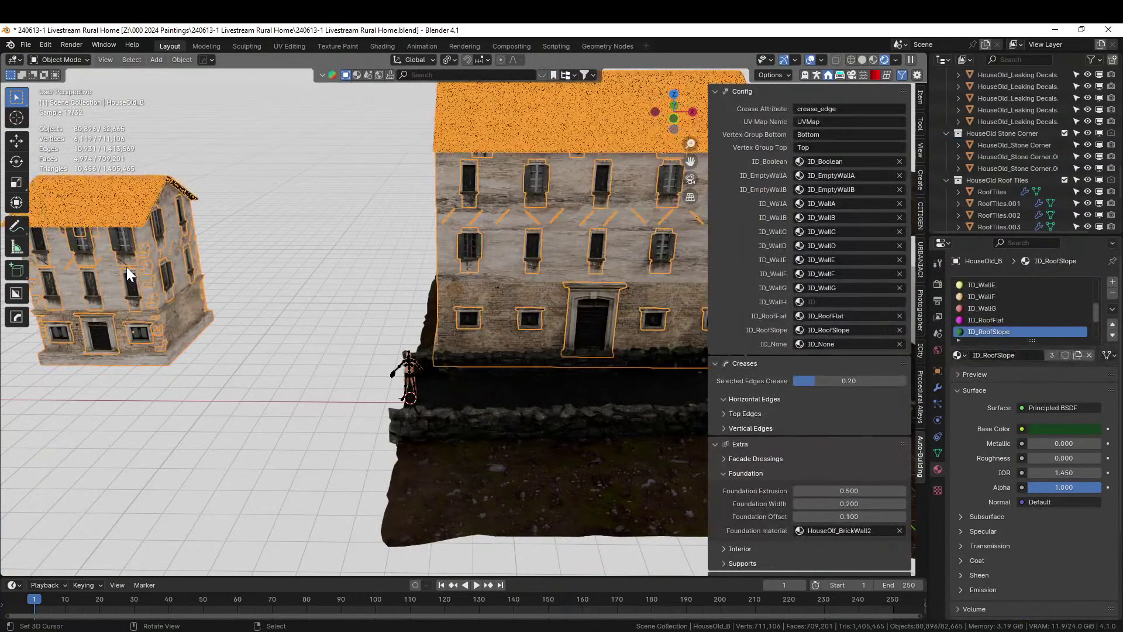
# - Isolate the HouseOld_B houses and set the crease of the larger house's selected roof and mid-facade edges to 0.72
pyautogui.press('KP_Divide')
pyautogui.press('Tab')
pyautogui.scroll(4, 217, 293)
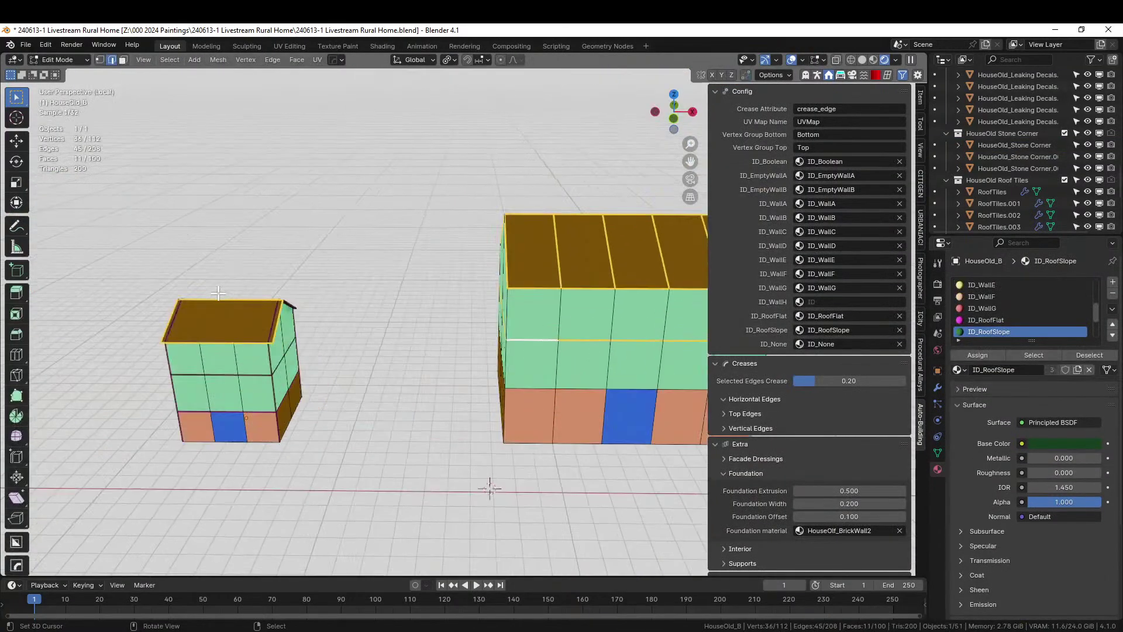
pyautogui.press('KP_Decimal')
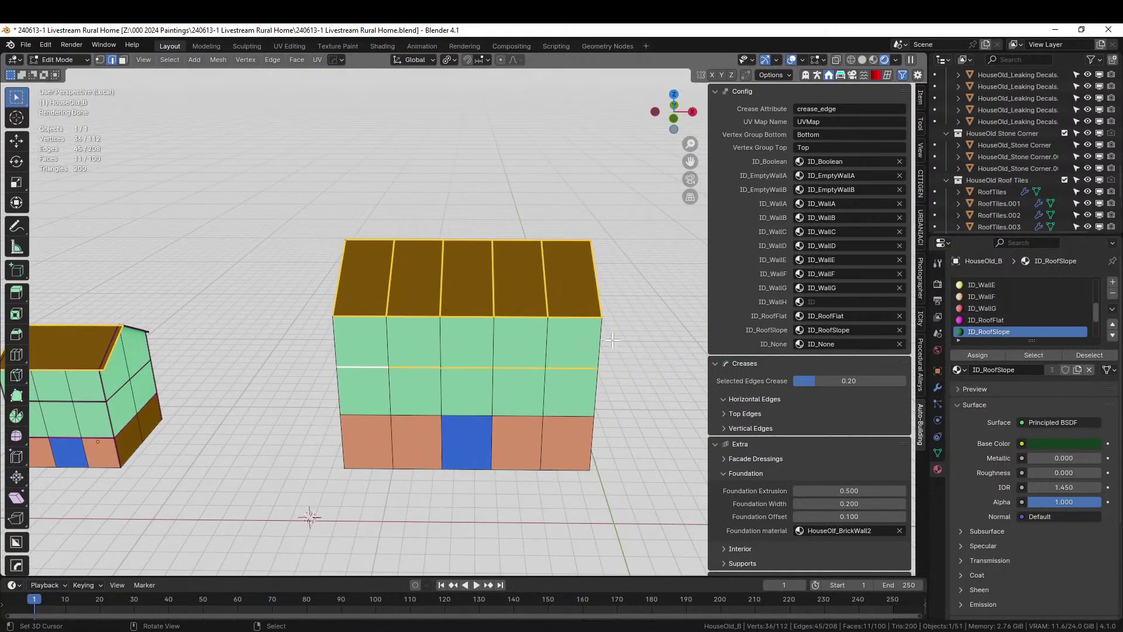
pyautogui.hotkey('ctrl', 'z')
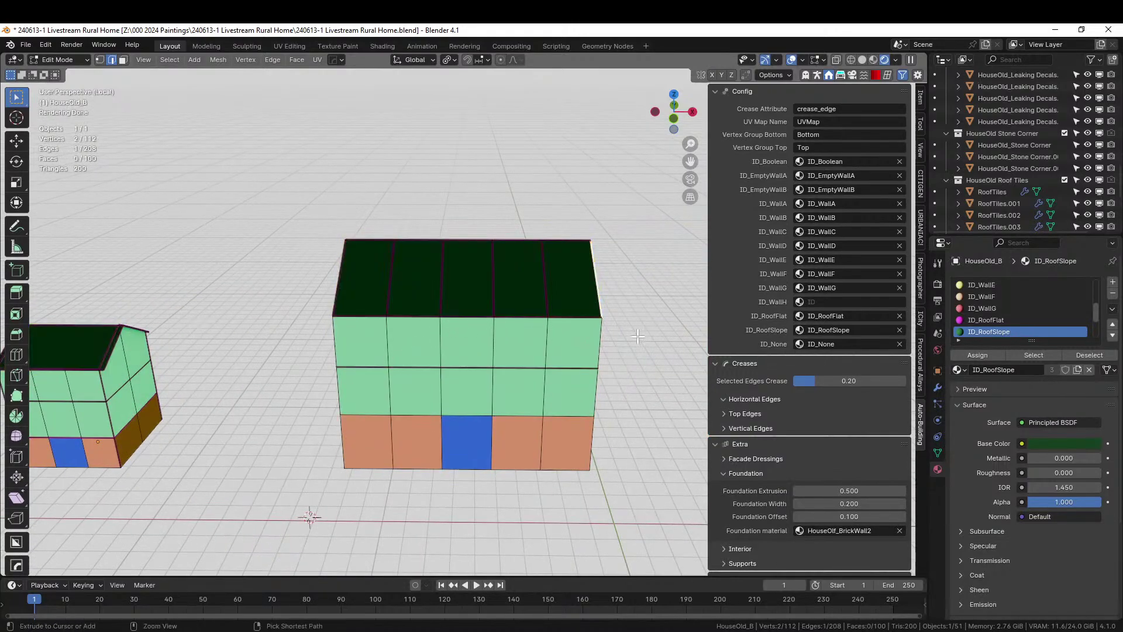
pyautogui.hotkey('ctrl', 'shift', 'z')
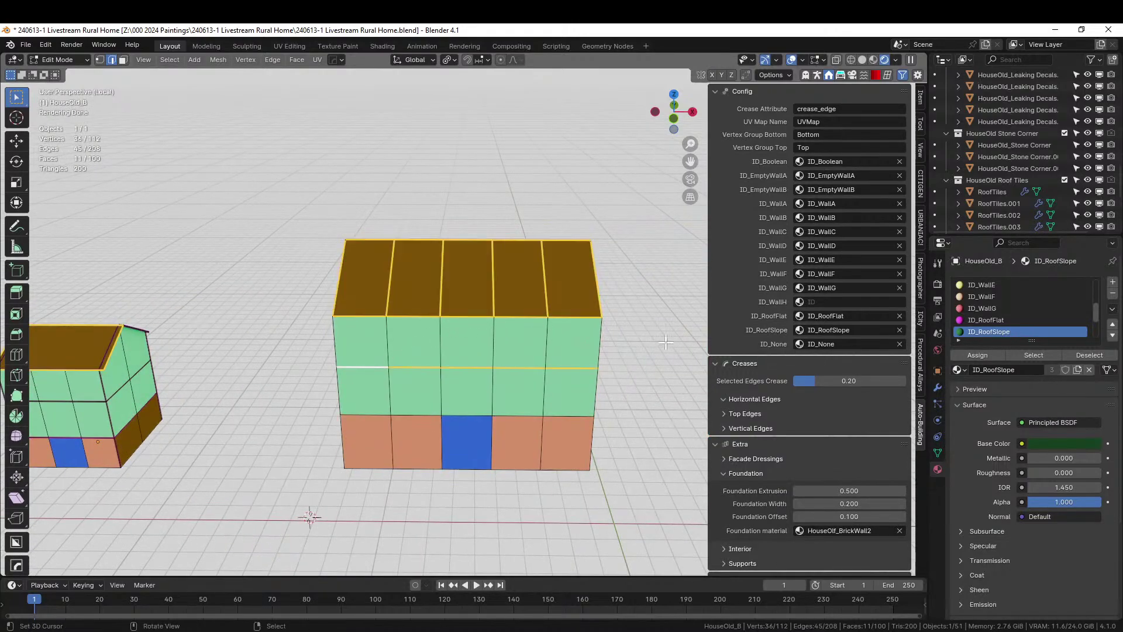
pyautogui.click(855, 383)
pyautogui.press('BackSpace')
pyautogui.write('.72')
pyautogui.press('Return')
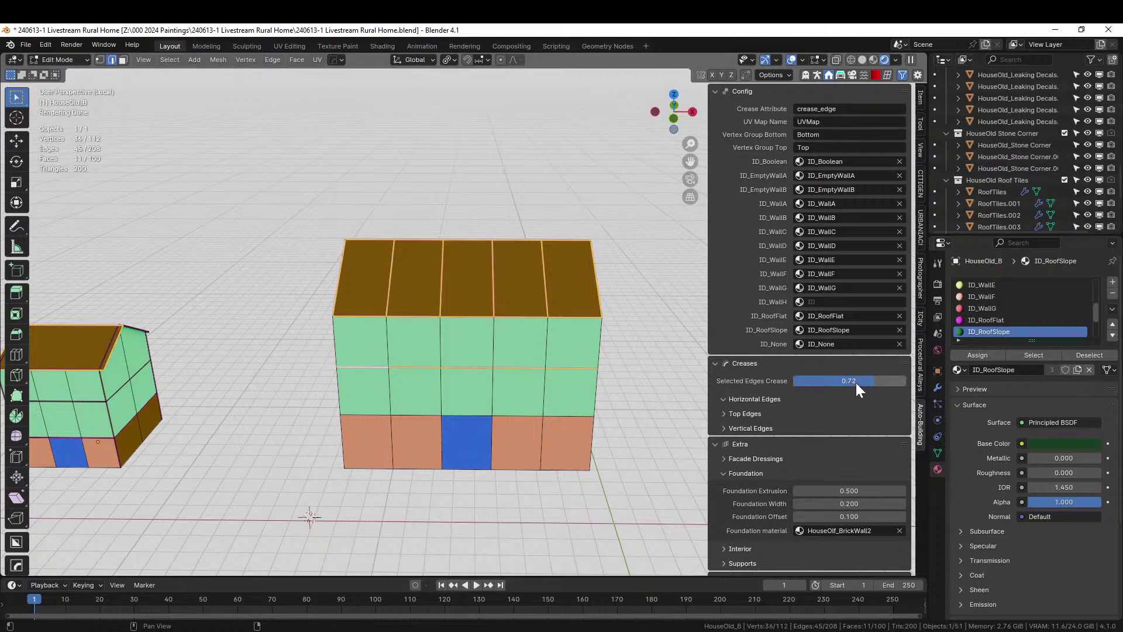
# - Take the mid-facade edge loop out of the selection, set the roof edges' crease to 0, and check the house in Object Mode
pyautogui.keyDown('alt'); pyautogui.keyDown('shift'); pyautogui.click(358, 368); pyautogui.keyUp('shift'); pyautogui.keyUp('alt')
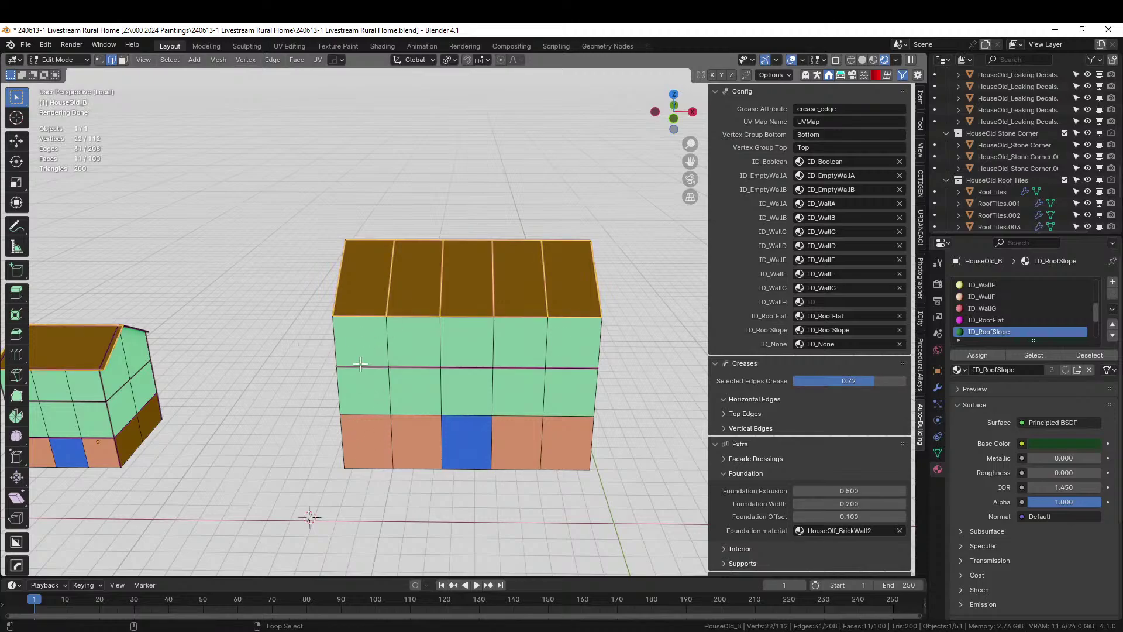
pyautogui.moveTo(358, 368); pyautogui.dragTo(630, 378, button='middle')
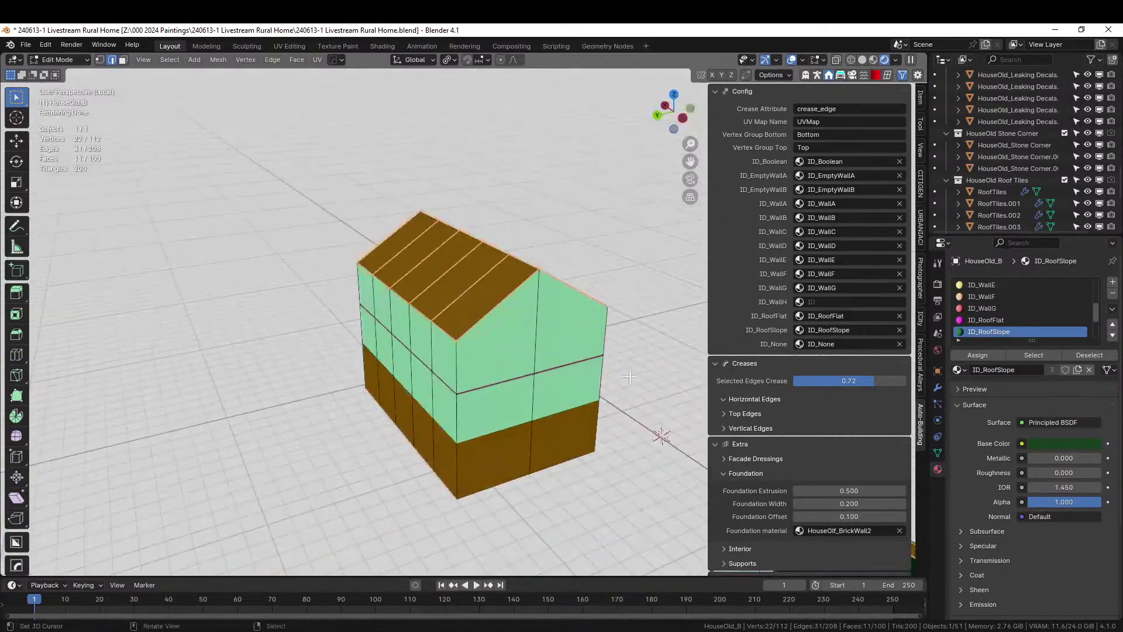
pyautogui.click(848, 378)
pyautogui.write('0')
pyautogui.press('Return')
pyautogui.press('Tab')
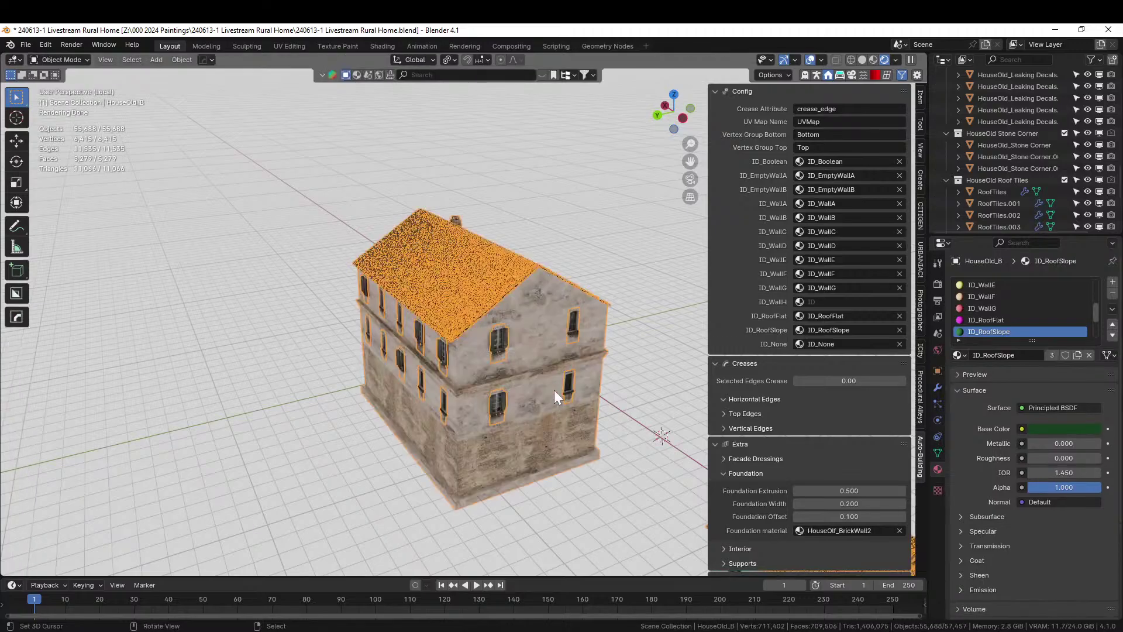
pyautogui.moveTo(554, 389); pyautogui.dragTo(375, 369, button='middle')
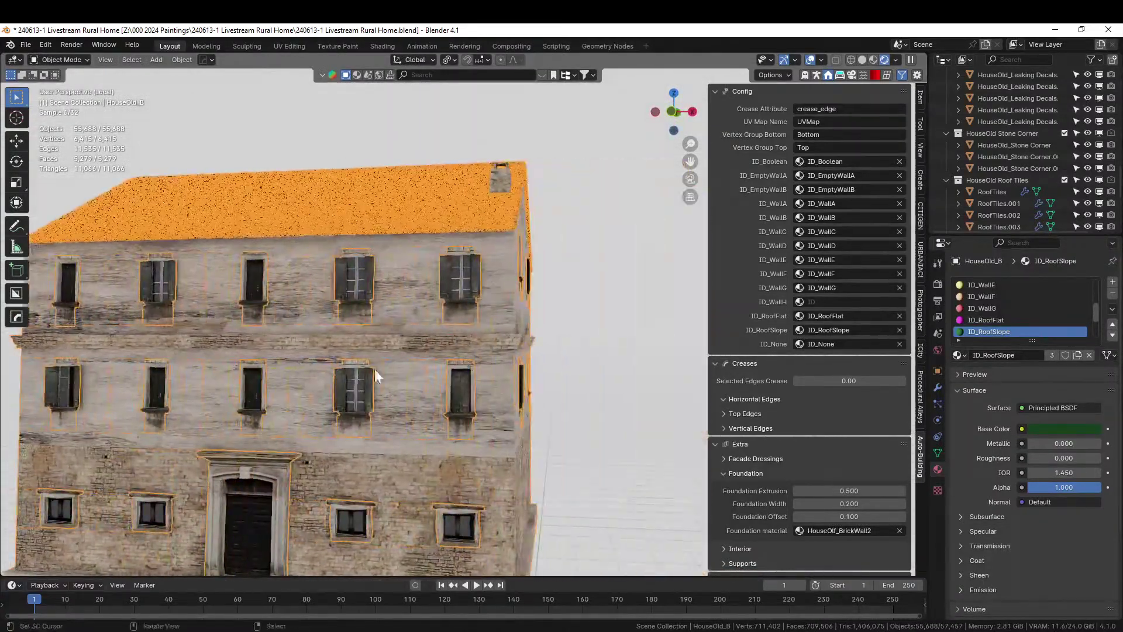
pyautogui.moveTo(525, 443)
pyautogui.mouseDown(button='middle')
pyautogui.moveTo(495, 443)
pyautogui.moveTo(539, 430)
pyautogui.mouseUp(button='middle')
pyautogui.click(610, 422)
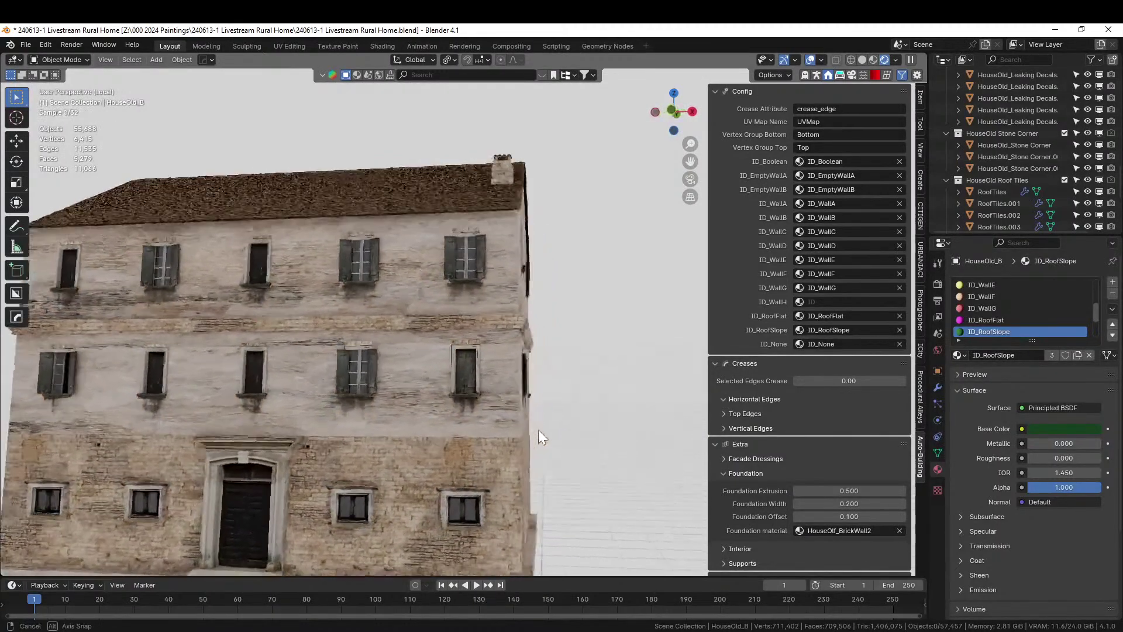
# - Set the crease of the edge loop above the larger house's ground floor to 0.72 and view the detailed facade
pyautogui.press('Tab')
pyautogui.click(370, 438)
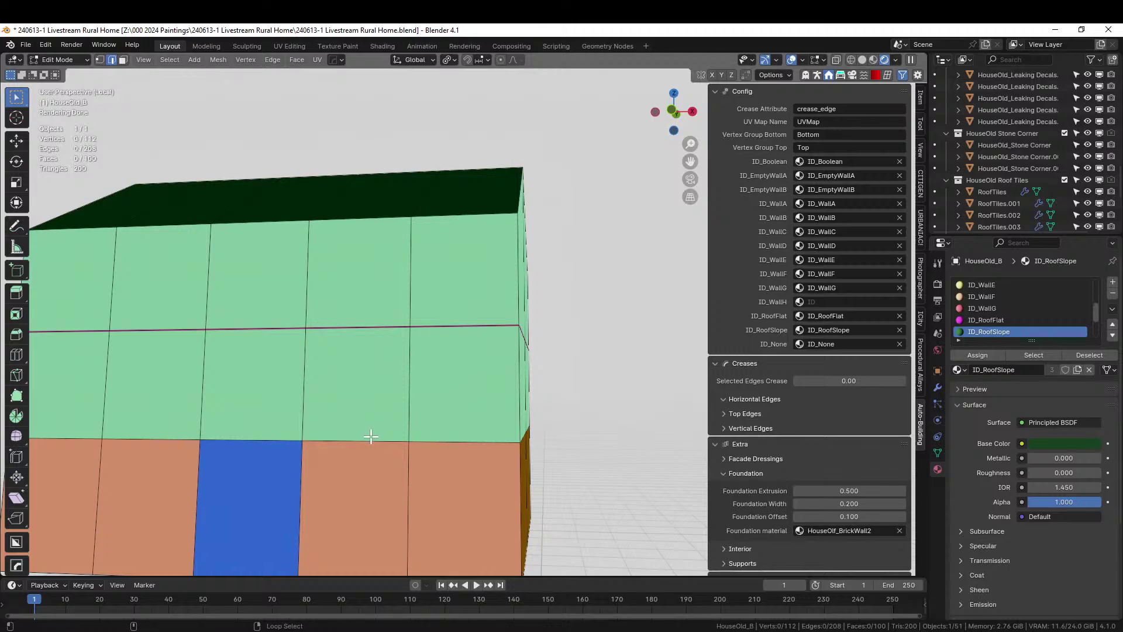
pyautogui.keyDown('alt'); pyautogui.click(370, 437); pyautogui.keyUp('alt')
pyautogui.click(819, 381)
pyautogui.write('.72')
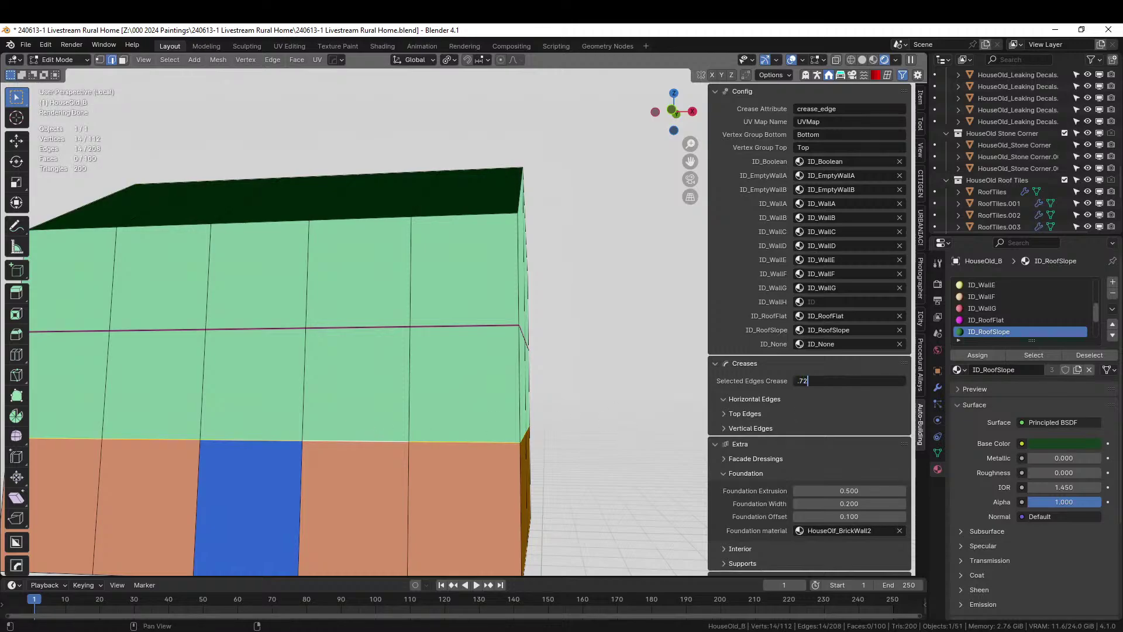
pyautogui.press('Return')
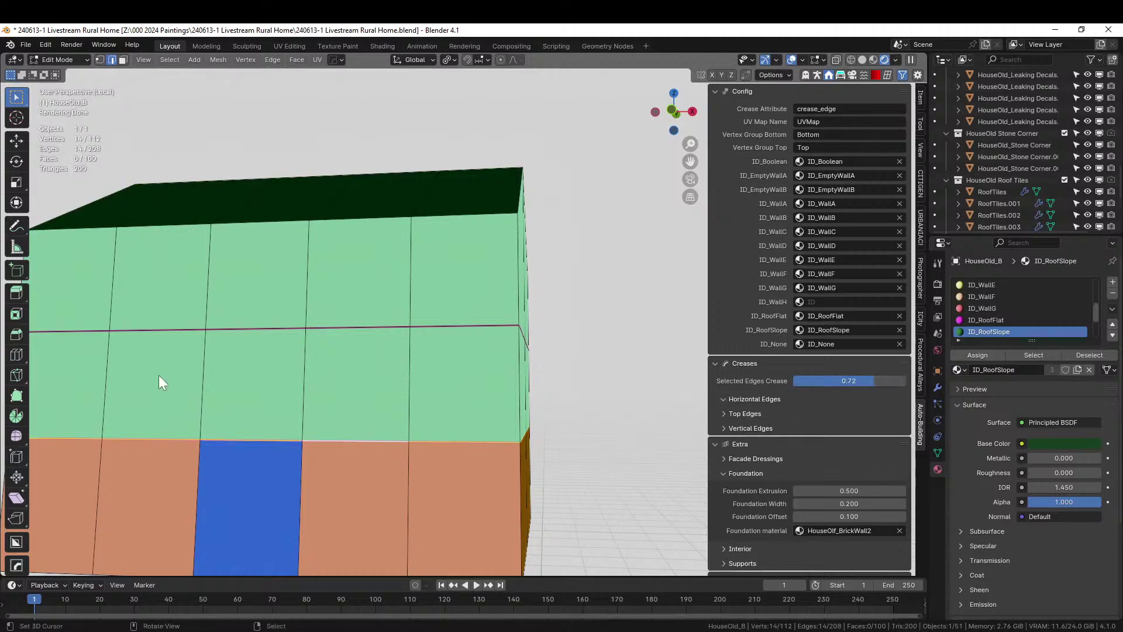
pyautogui.press('Tab')
pyautogui.moveTo(340, 384)
pyautogui.mouseDown(button='middle')
pyautogui.moveTo(292, 407)
pyautogui.moveTo(158, 399)
pyautogui.moveTo(338, 391)
pyautogui.mouseUp(button='middle')
pyautogui.scroll(3, 338, 392)
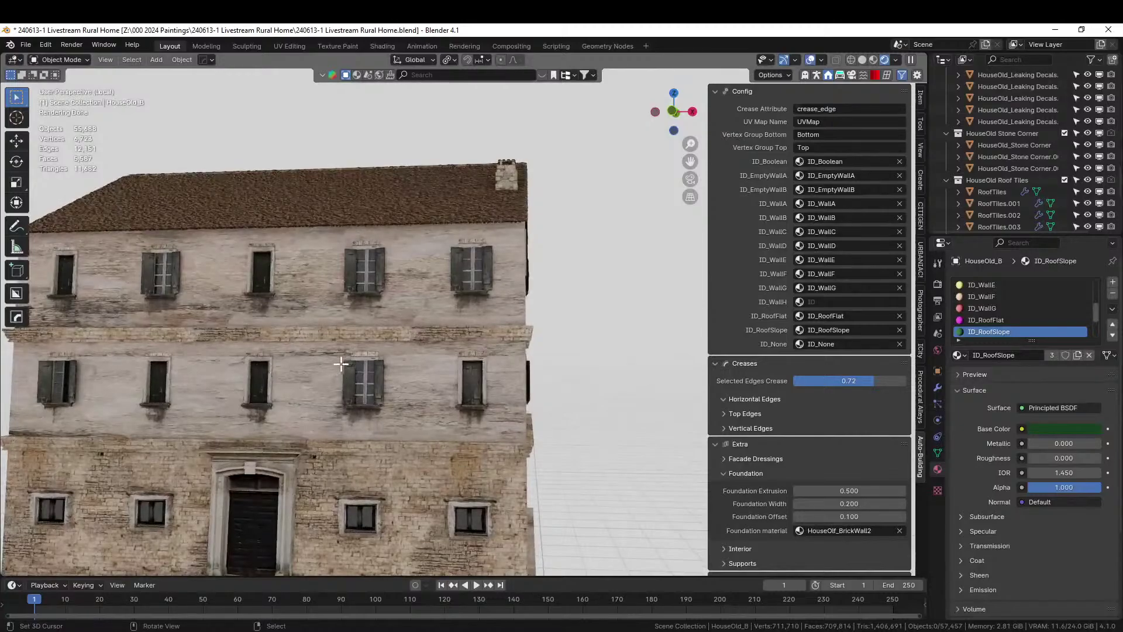
# - Add the mid-facade edge loop to the selection and set the crease of both horizontal loops to 0
pyautogui.press('Tab')
pyautogui.keyDown('alt'); pyautogui.click(343, 337); pyautogui.keyUp('alt')
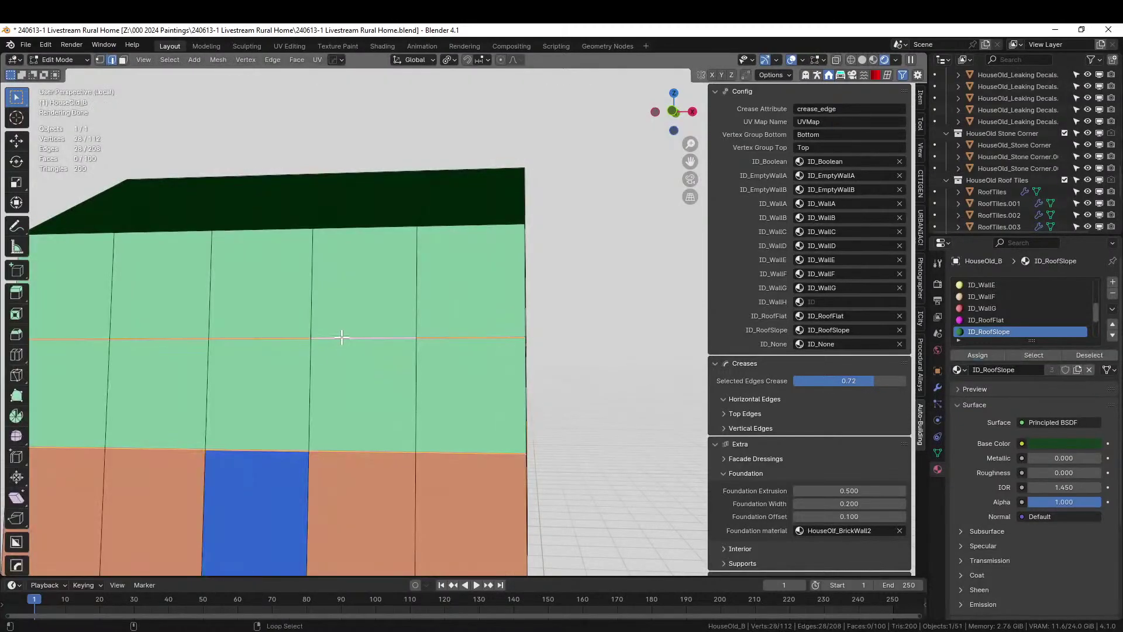
pyautogui.click(845, 380)
pyautogui.press('Return')
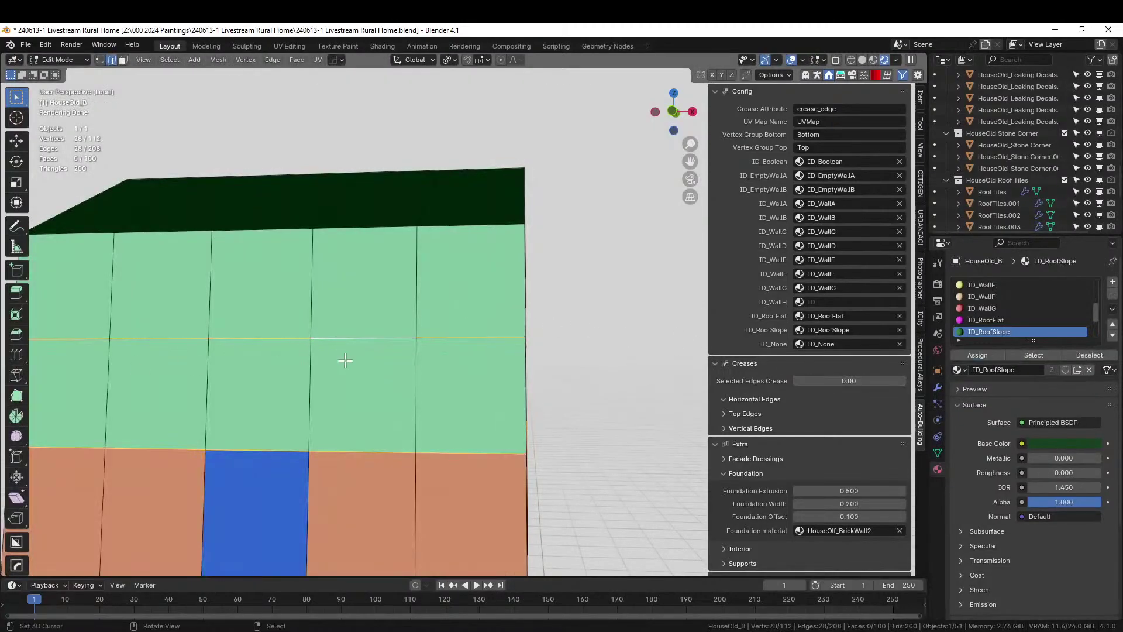
pyautogui.press('Tab')
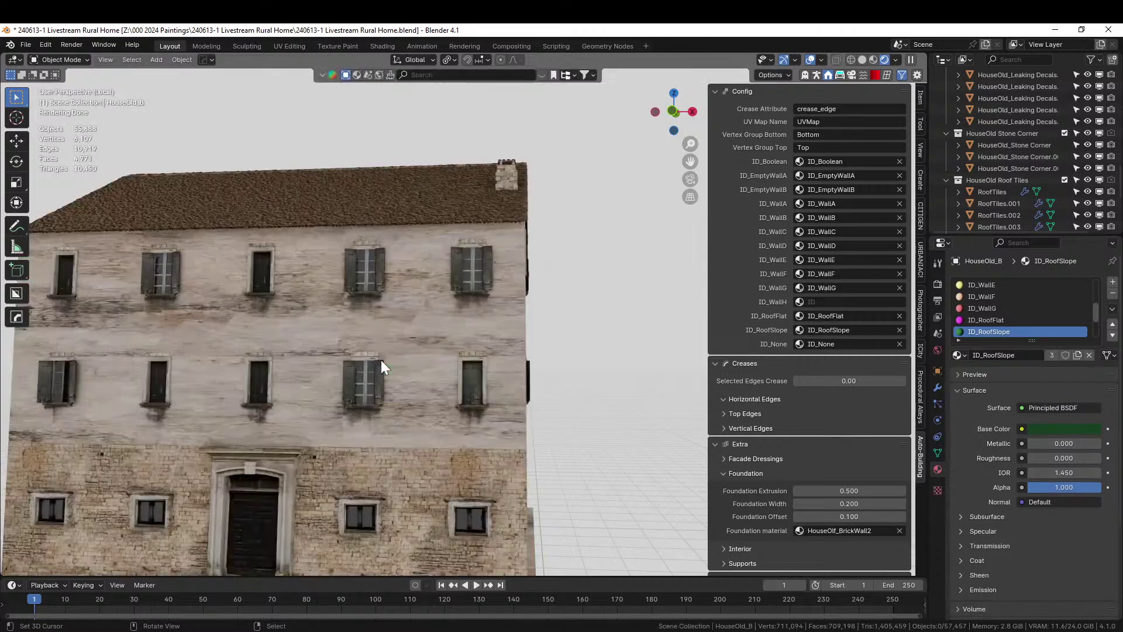
pyautogui.moveTo(381, 360); pyautogui.dragTo(389, 432, button='middle')
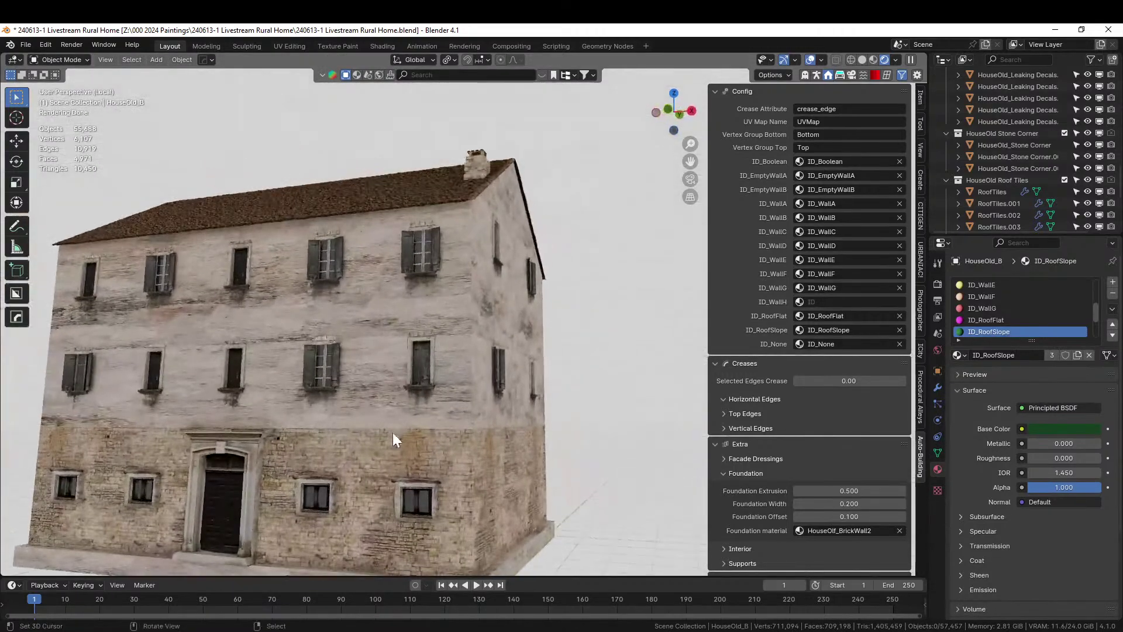
# - Select only the edge loop above the ground floor, set its crease to 0.72, and check the ledge in Object Mode
pyautogui.press('Tab')
pyautogui.hotkey('alt', 'a')
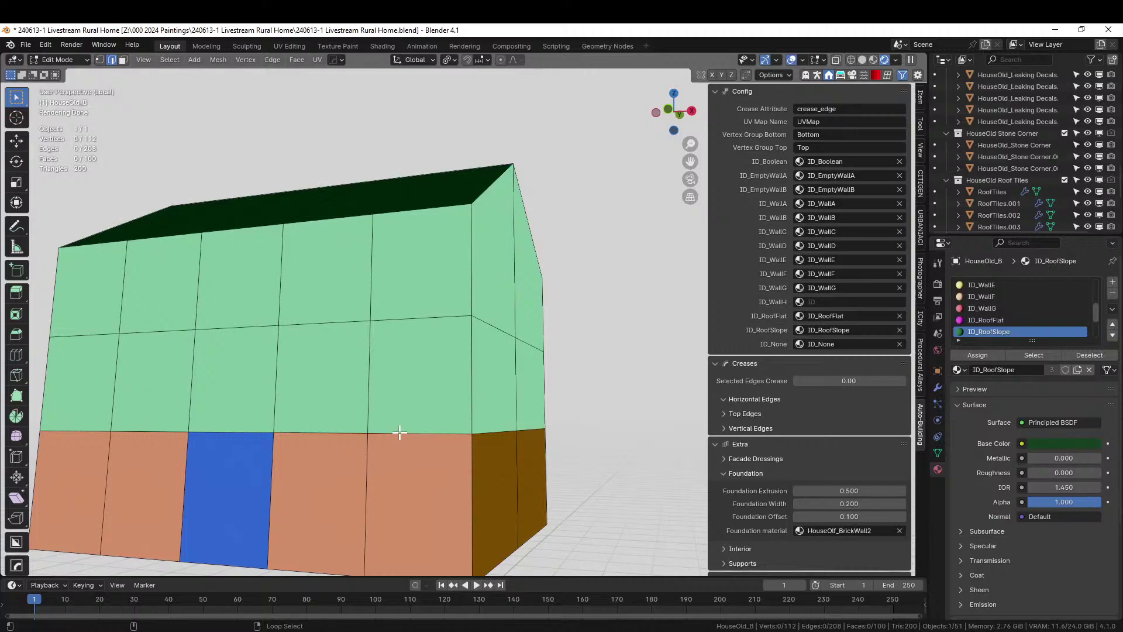
pyautogui.keyDown('alt'); pyautogui.click(396, 432); pyautogui.keyUp('alt')
pyautogui.click(816, 379)
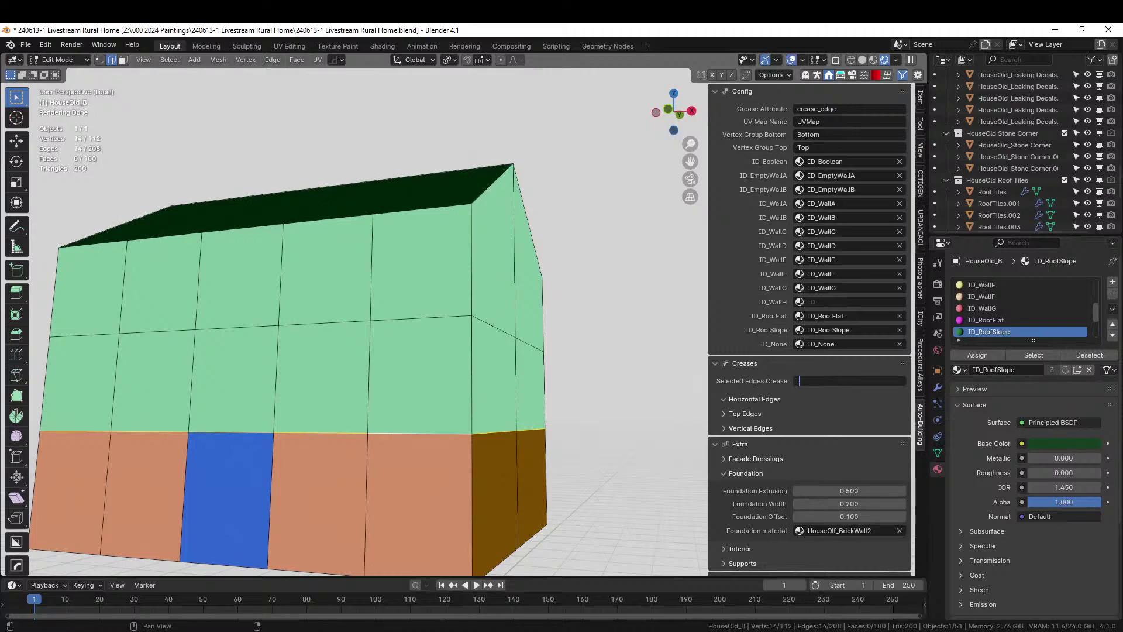
pyautogui.press('Return')
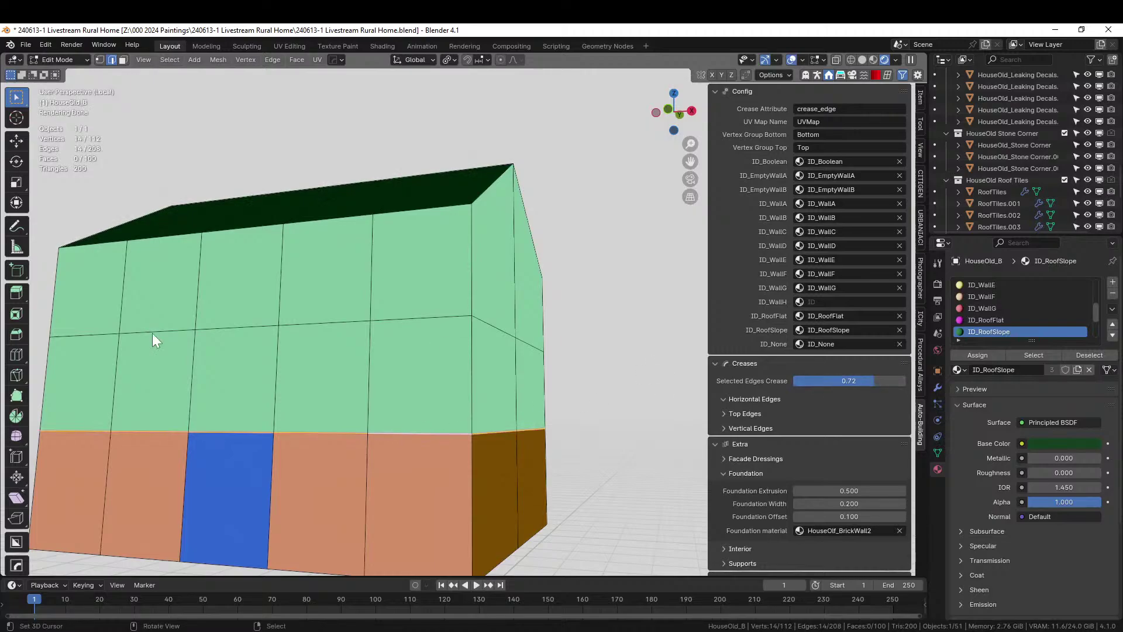
pyautogui.press('Tab')
pyautogui.moveTo(153, 341); pyautogui.dragTo(223, 376, button='middle')
# - Select the vertical edges at all four corners of the larger house and set their crease to 0.72
pyautogui.press('Tab')
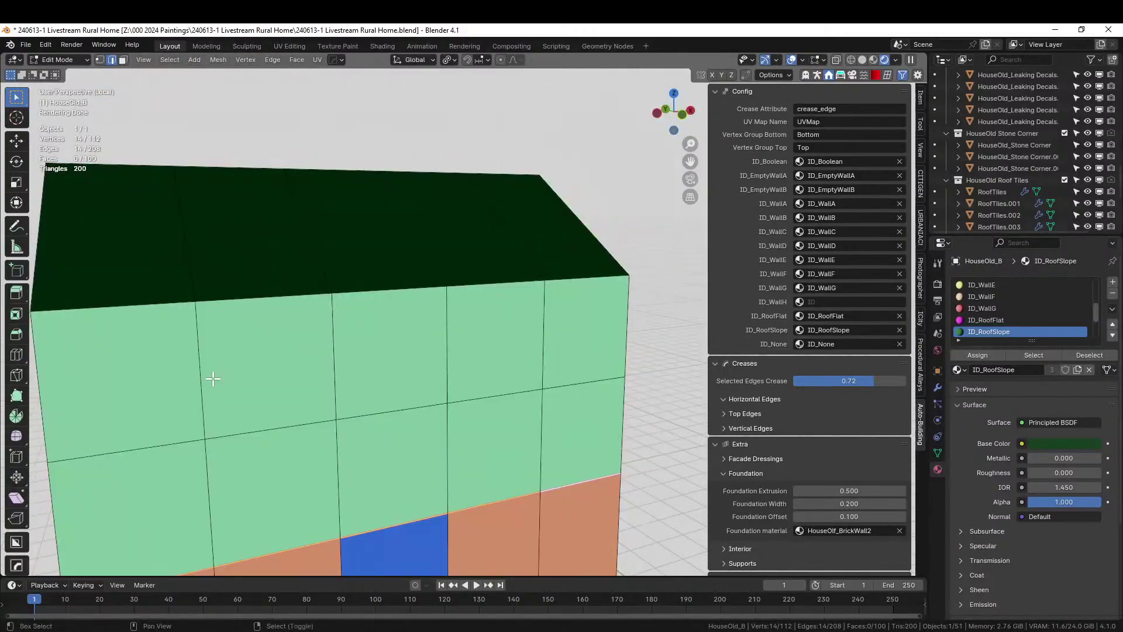
pyautogui.moveTo(194, 465); pyautogui.dragTo(162, 377, button='middle')
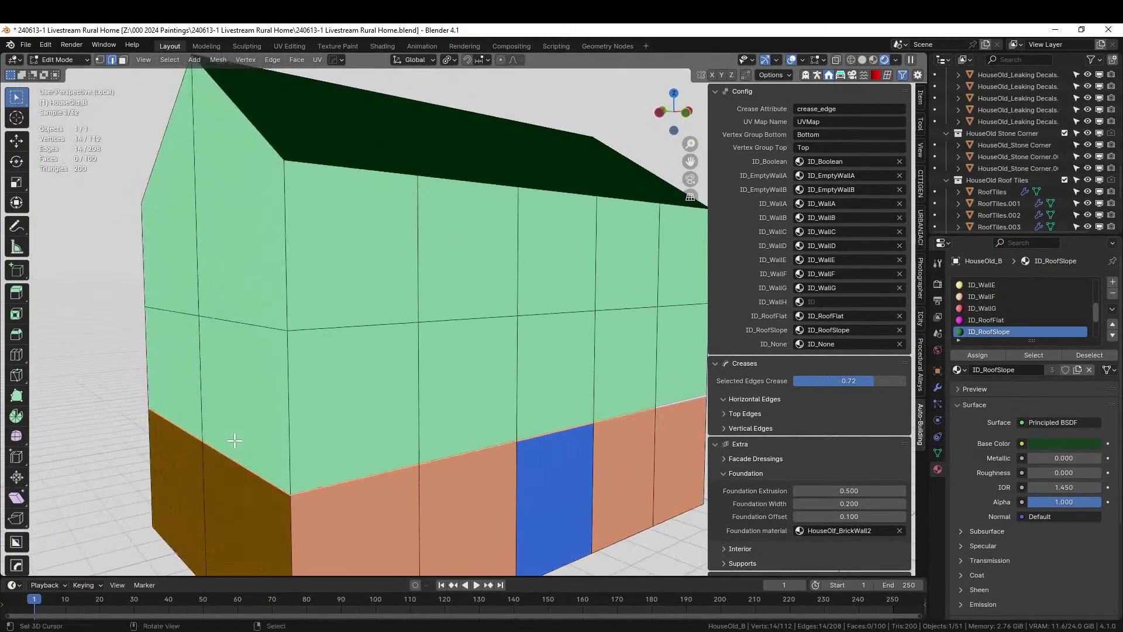
pyautogui.click(111, 353)
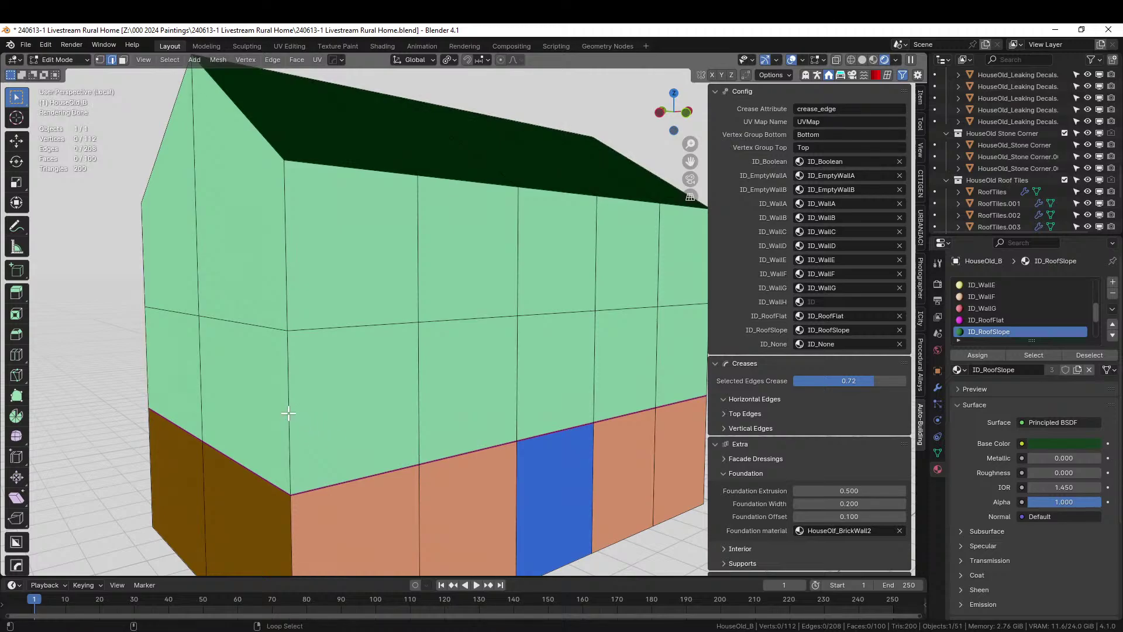
pyautogui.keyDown('alt'); pyautogui.click(288, 413); pyautogui.keyUp('alt')
pyautogui.keyDown('alt'); pyautogui.keyDown('shift'); pyautogui.click(142, 364); pyautogui.keyUp('shift'); pyautogui.keyUp('alt')
pyautogui.moveTo(346, 381); pyautogui.dragTo(399, 401, button='middle')
pyautogui.keyDown('alt'); pyautogui.keyDown('shift'); pyautogui.click(427, 350); pyautogui.keyUp('shift'); pyautogui.keyUp('alt')
pyautogui.moveTo(427, 350); pyautogui.dragTo(554, 316, button='middle')
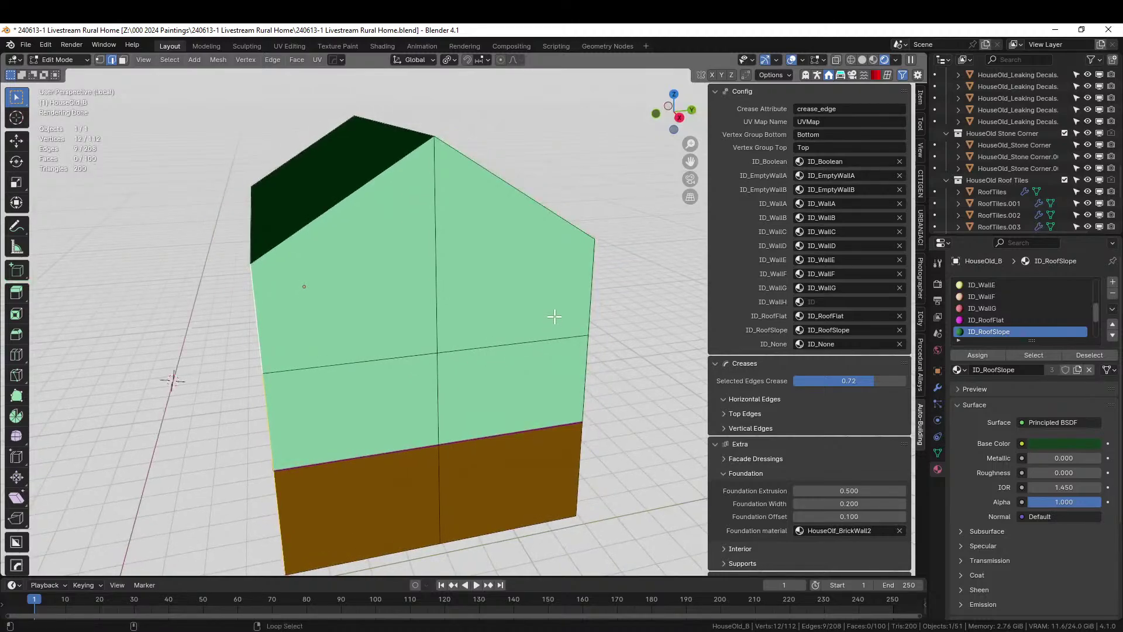
pyautogui.keyDown('alt'); pyautogui.keyDown('shift'); pyautogui.click(598, 308); pyautogui.keyUp('shift'); pyautogui.keyUp('alt')
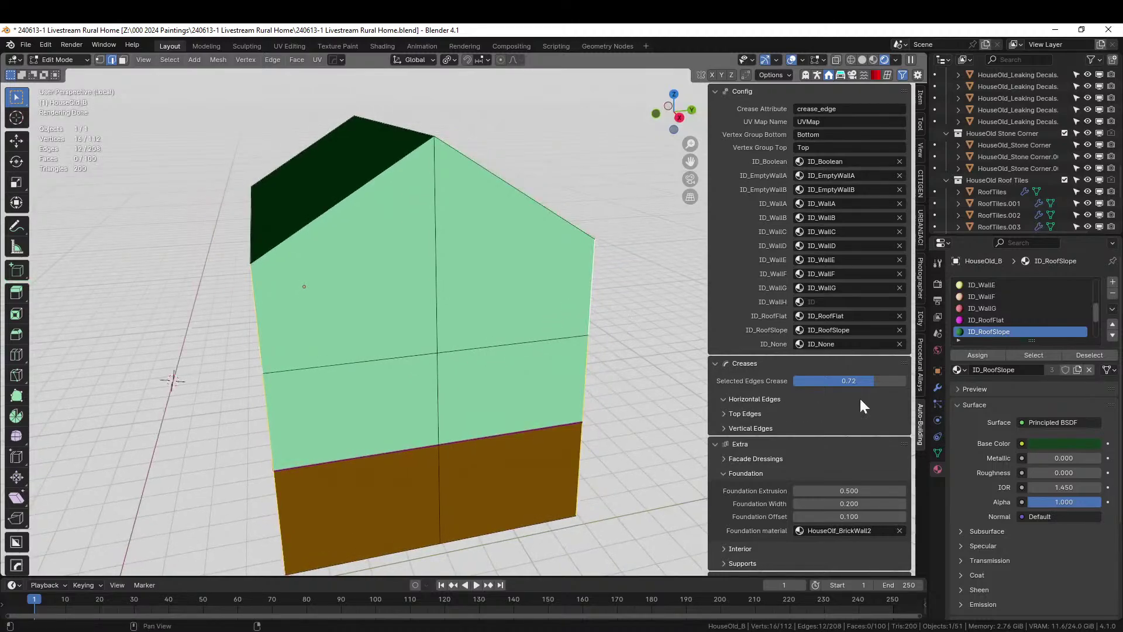
pyautogui.click(849, 380)
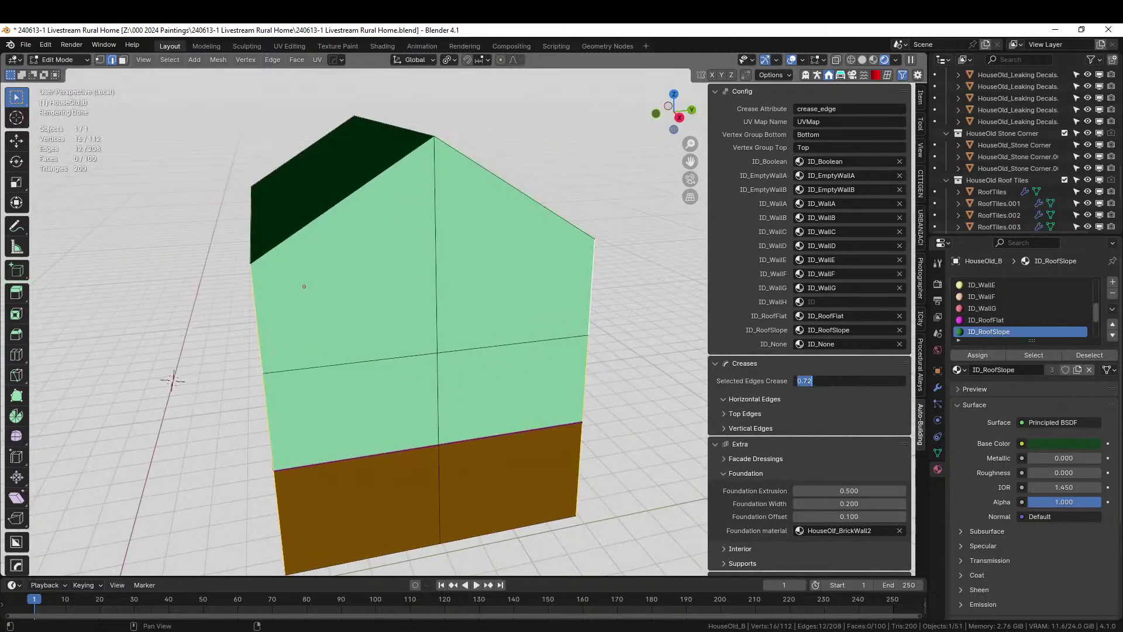
pyautogui.write('.72')
pyautogui.press('Return')
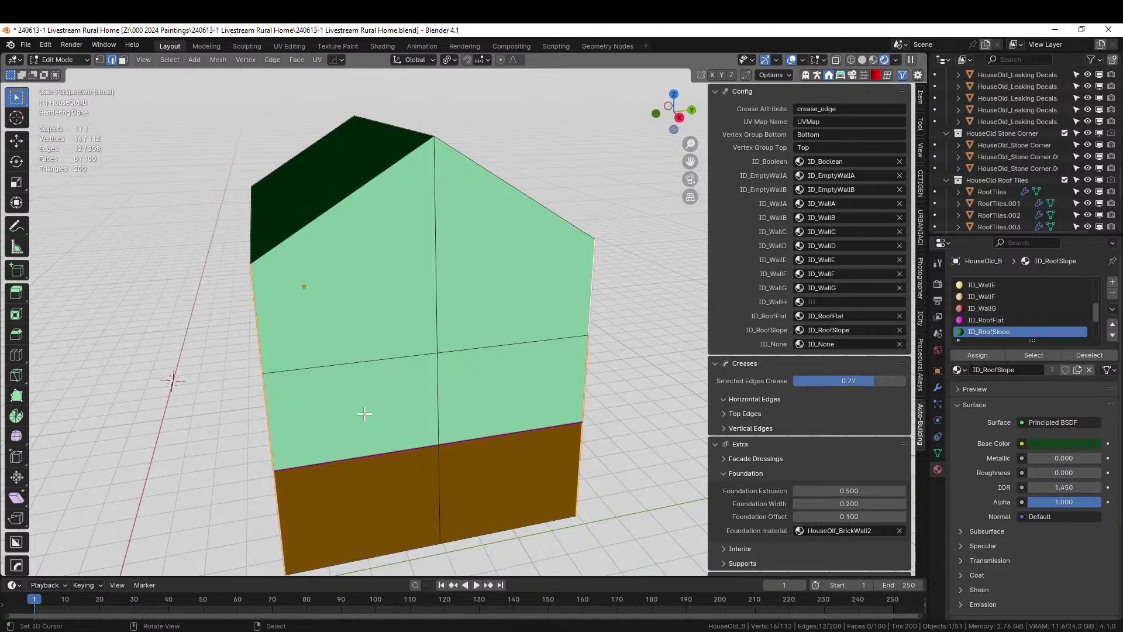
# - Set the crease of the four vertical corner edges to 0.2 and check the corners in Object Mode
pyautogui.moveTo(364, 409); pyautogui.dragTo(398, 392, button='middle')
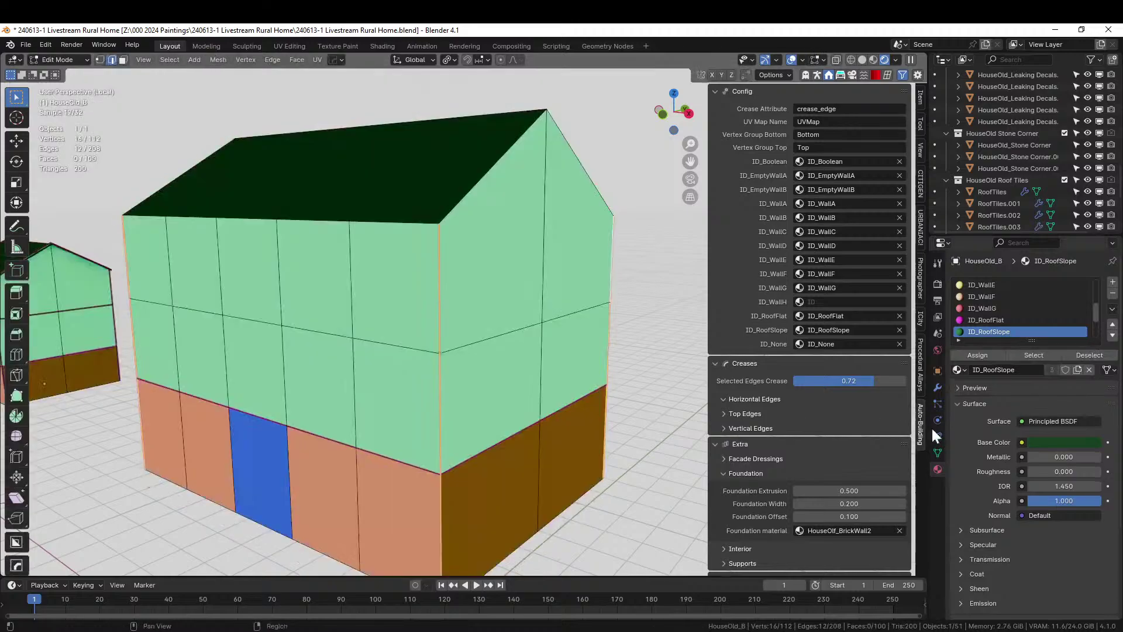
pyautogui.click(846, 380)
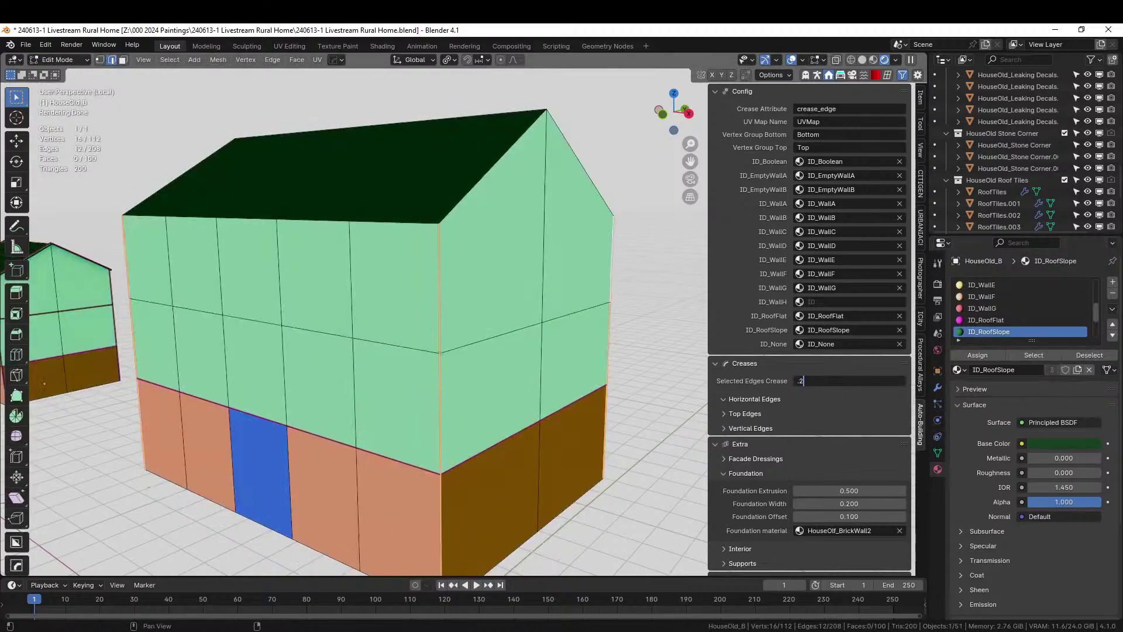
pyautogui.write('.2')
pyautogui.press('Return')
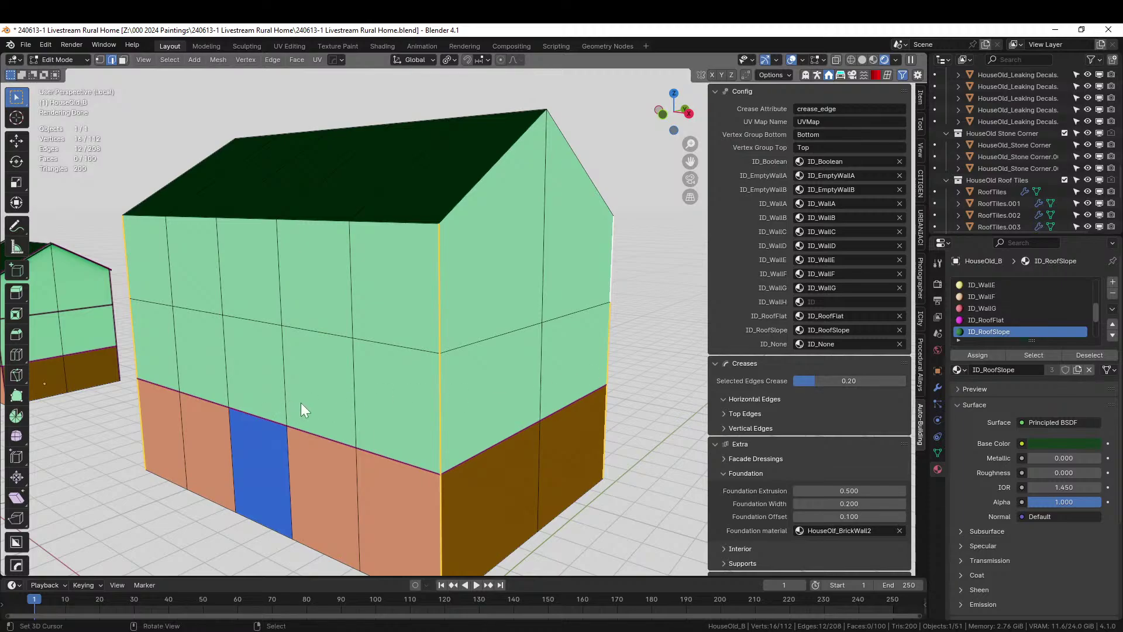
pyautogui.press('Tab')
pyautogui.moveTo(314, 405); pyautogui.dragTo(357, 387, button='middle')
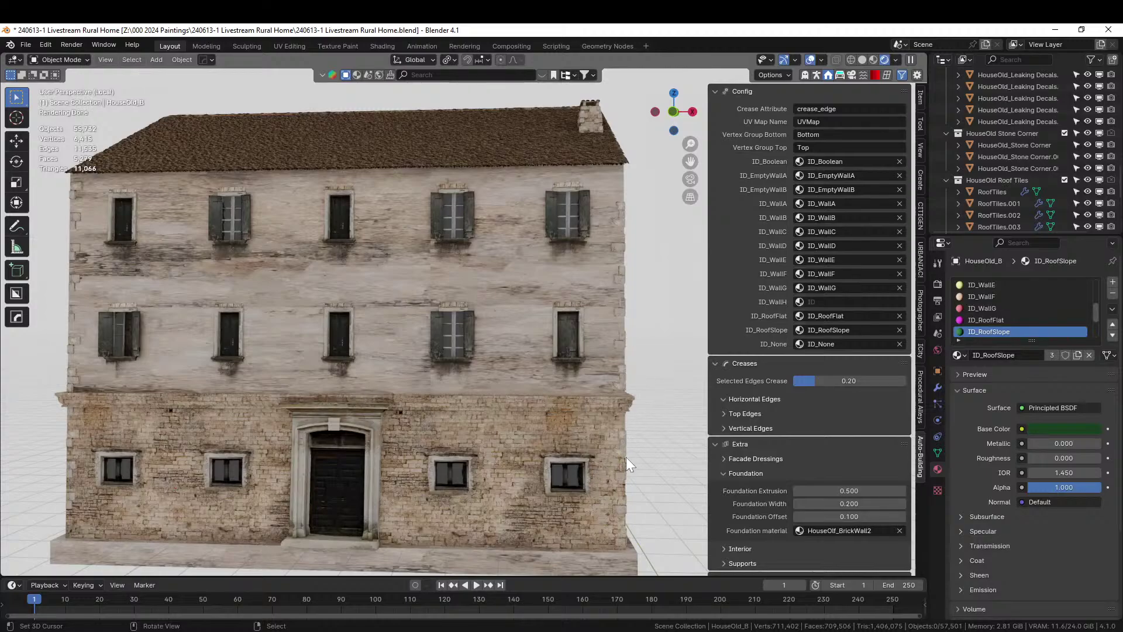
# - Select only the ground-floor vertical edges at all four corners of the larger house
pyautogui.moveTo(644, 507); pyautogui.dragTo(572, 503, button='middle')
pyautogui.press('Tab')
pyautogui.scroll(3, 490, 414)
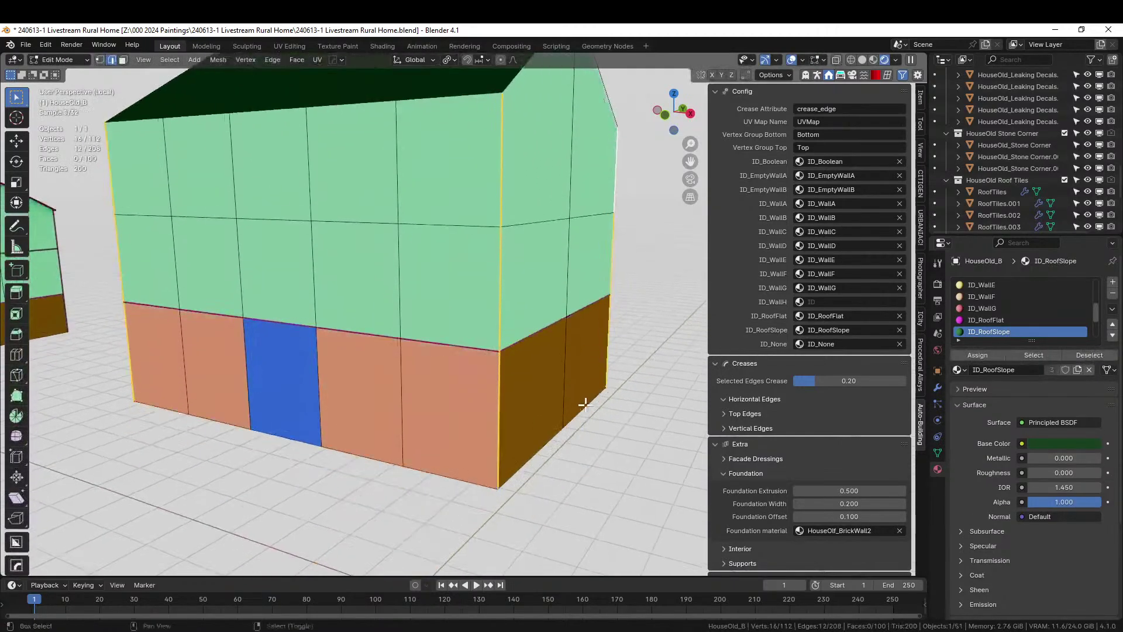
pyautogui.click(489, 417)
pyautogui.keyDown('shift'); pyautogui.click(146, 372); pyautogui.keyUp('shift')
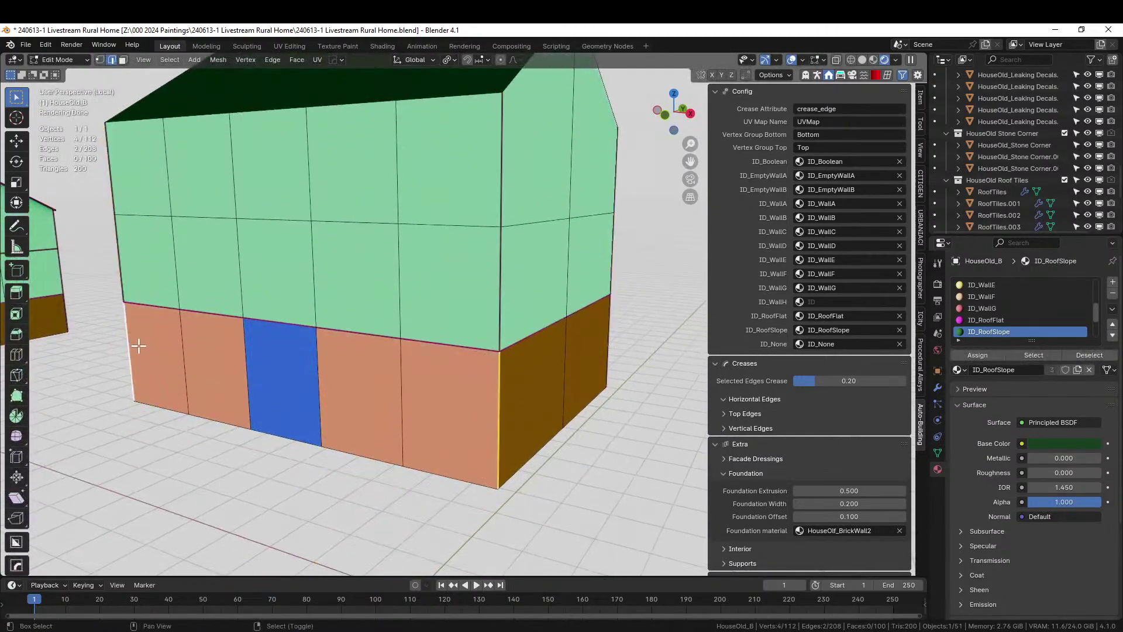
pyautogui.moveTo(146, 363); pyautogui.dragTo(437, 383, button='middle')
pyautogui.keyDown('shift'); pyautogui.click(606, 367); pyautogui.keyUp('shift')
pyautogui.keyDown('shift'); pyautogui.click(544, 391); pyautogui.keyUp('shift')
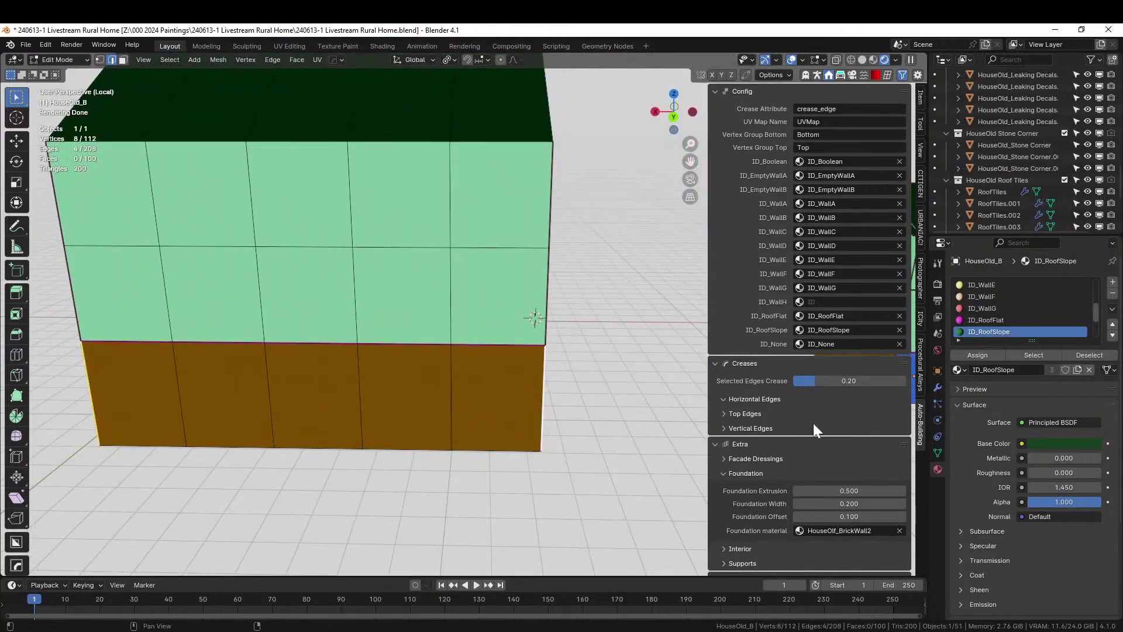
# - Set the crease of the four ground-floor corner edges to 0 and check the corners in Object Mode
pyautogui.click(845, 384)
pyautogui.write('0')
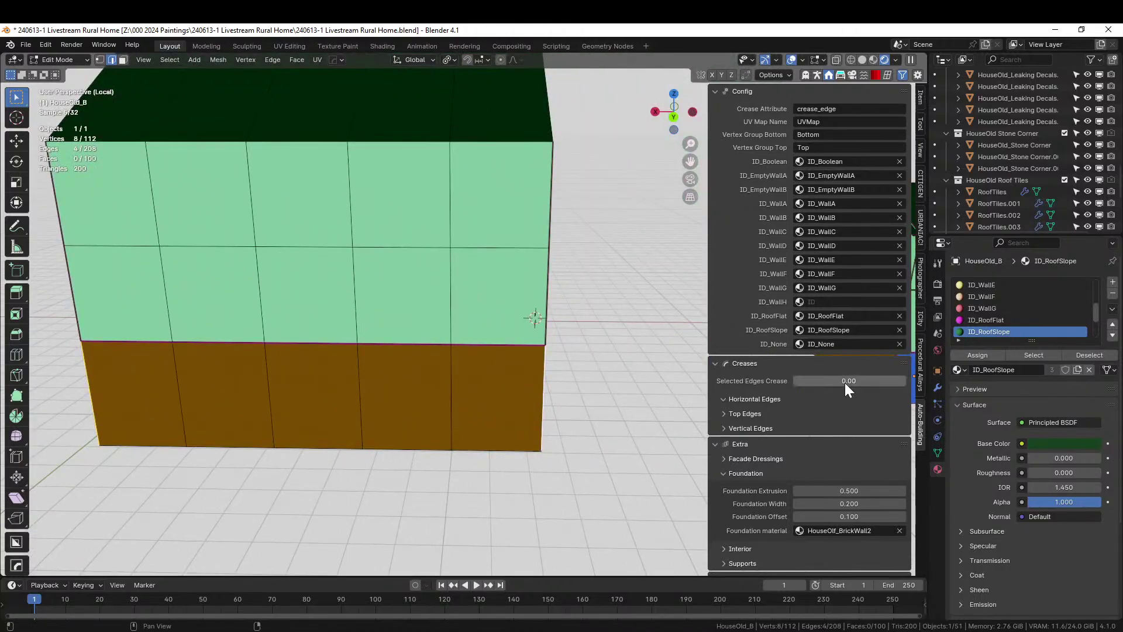
pyautogui.press('Return')
pyautogui.press('Tab')
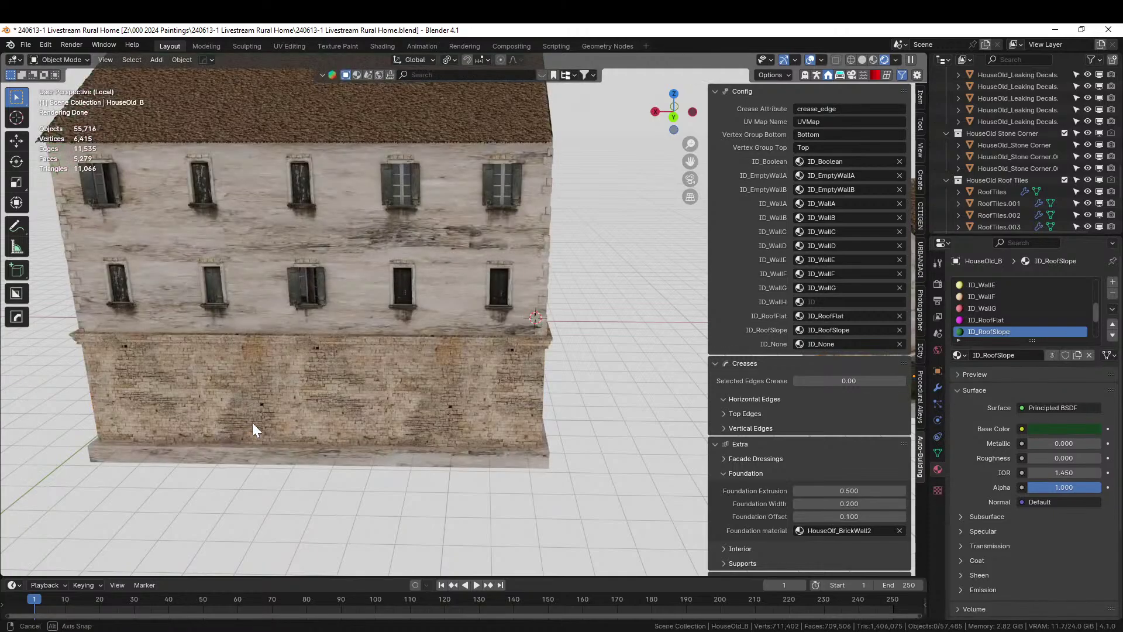
pyautogui.moveTo(252, 422); pyautogui.dragTo(430, 415, button='middle')
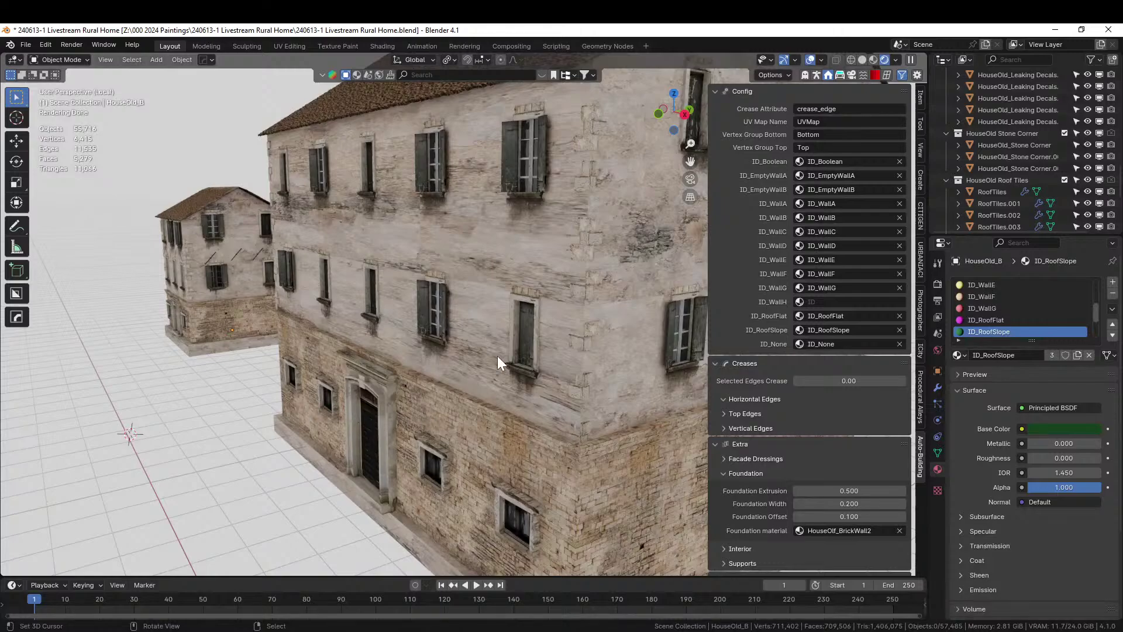
pyautogui.moveTo(498, 356); pyautogui.dragTo(404, 366, button='middle')
# - Select the eave edges under the roof slopes along both long sides of the larger house
pyautogui.press('Tab')
pyautogui.scroll(5, 341, 349)
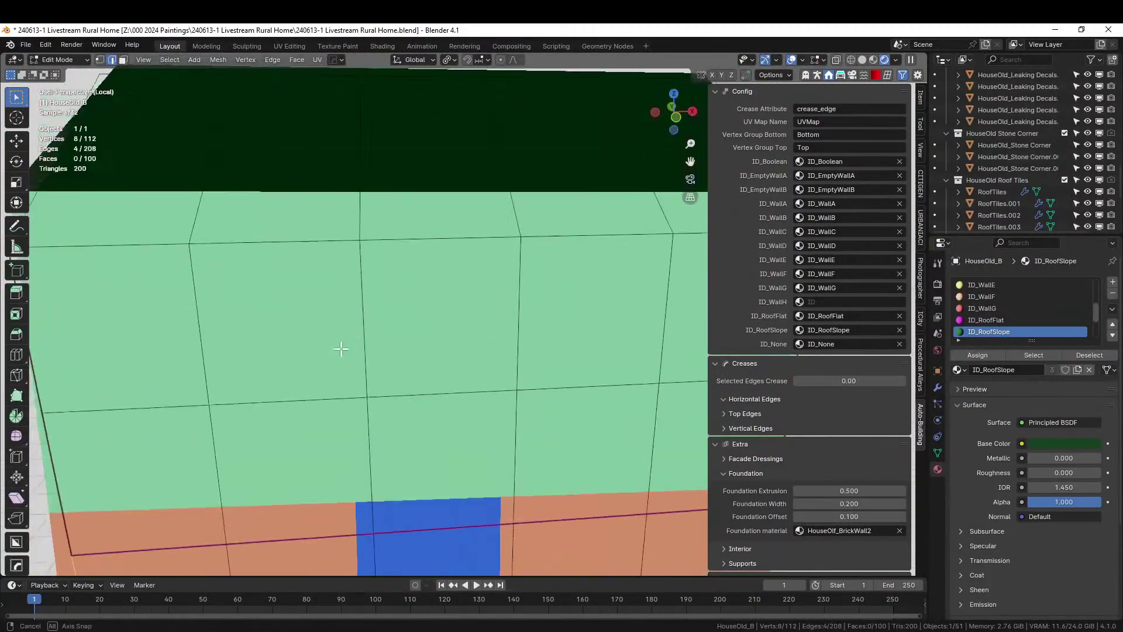
pyautogui.moveTo(341, 349); pyautogui.dragTo(204, 379, button='middle')
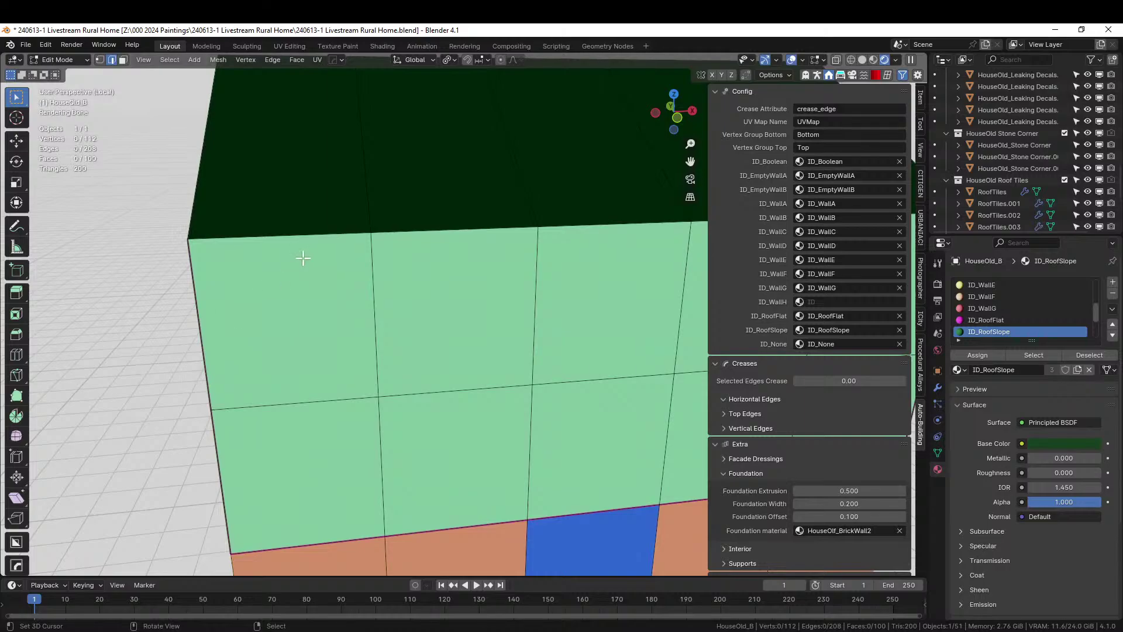
pyautogui.keyDown('alt'); pyautogui.click(253, 237); pyautogui.keyUp('alt')
pyautogui.moveTo(252, 236); pyautogui.dragTo(295, 245, button='middle')
pyautogui.keyDown('alt'); pyautogui.keyDown('shift'); pyautogui.click(295, 245); pyautogui.keyUp('shift'); pyautogui.keyUp('alt')
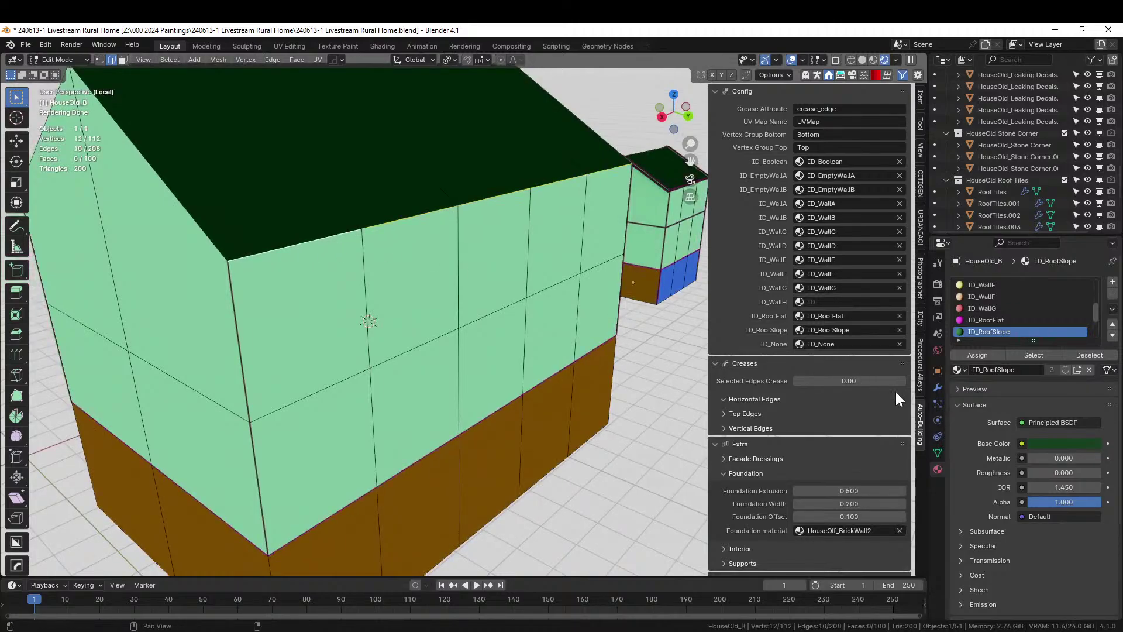
# - Set the crease of the selected eave edges to 0.72 and check the area below the roof in Object Mode
pyautogui.click(872, 382)
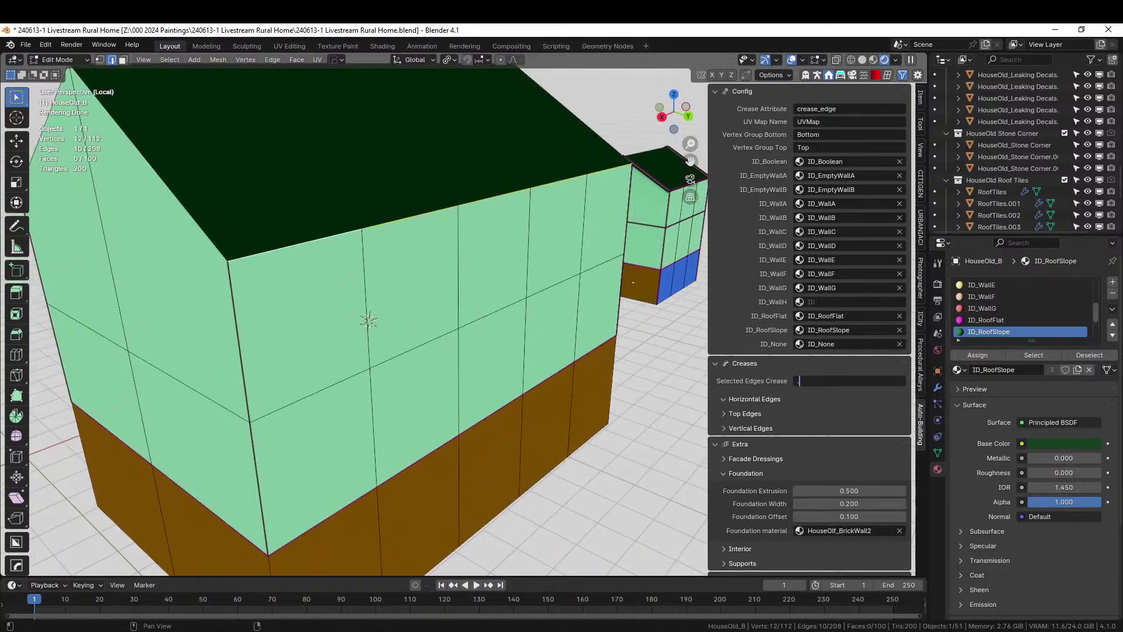
pyautogui.press('Return')
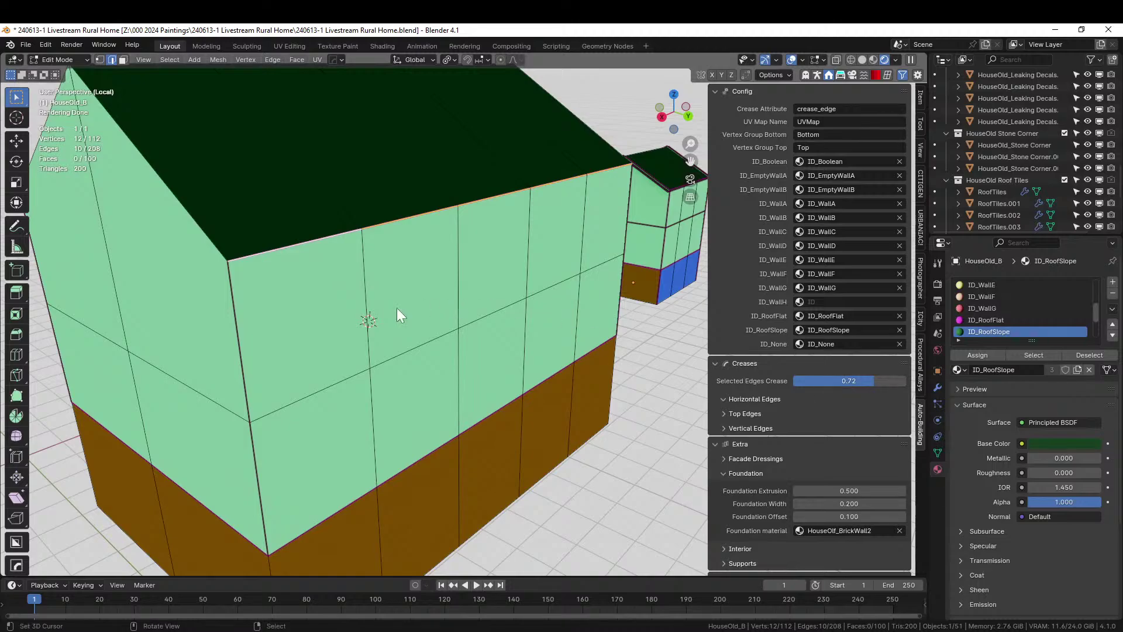
pyautogui.press('Tab')
pyautogui.moveTo(395, 308); pyautogui.dragTo(571, 350, button='middle')
pyautogui.scroll(-5, 458, 373)
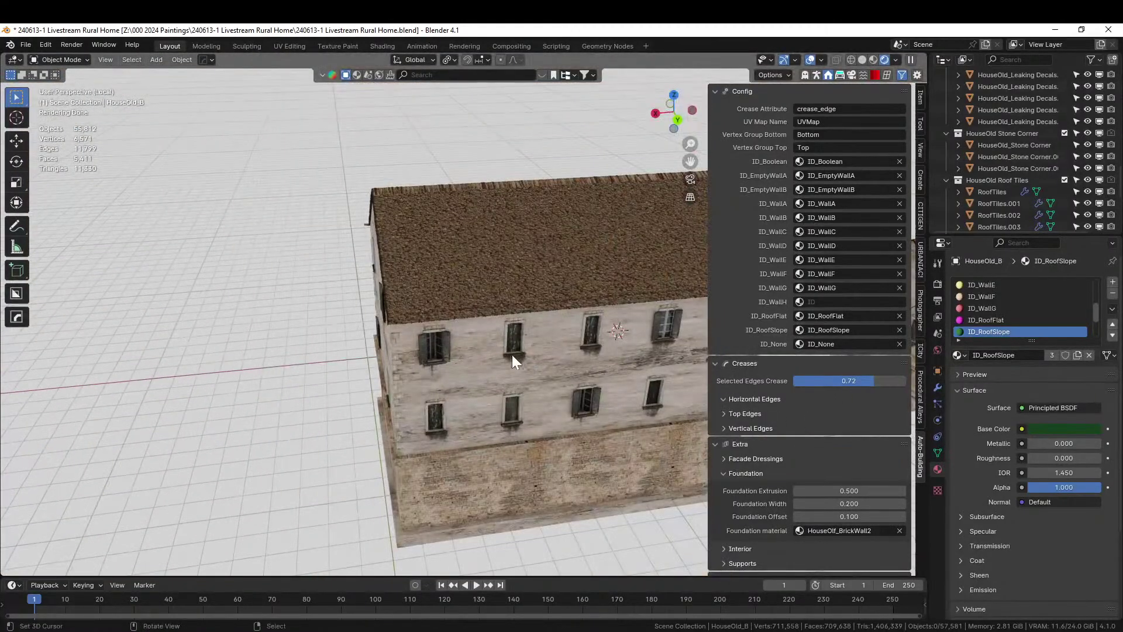
# - Set the crease of the eave edges back to 0 and return to Object Mode
pyautogui.press('Tab')
pyautogui.click(829, 384)
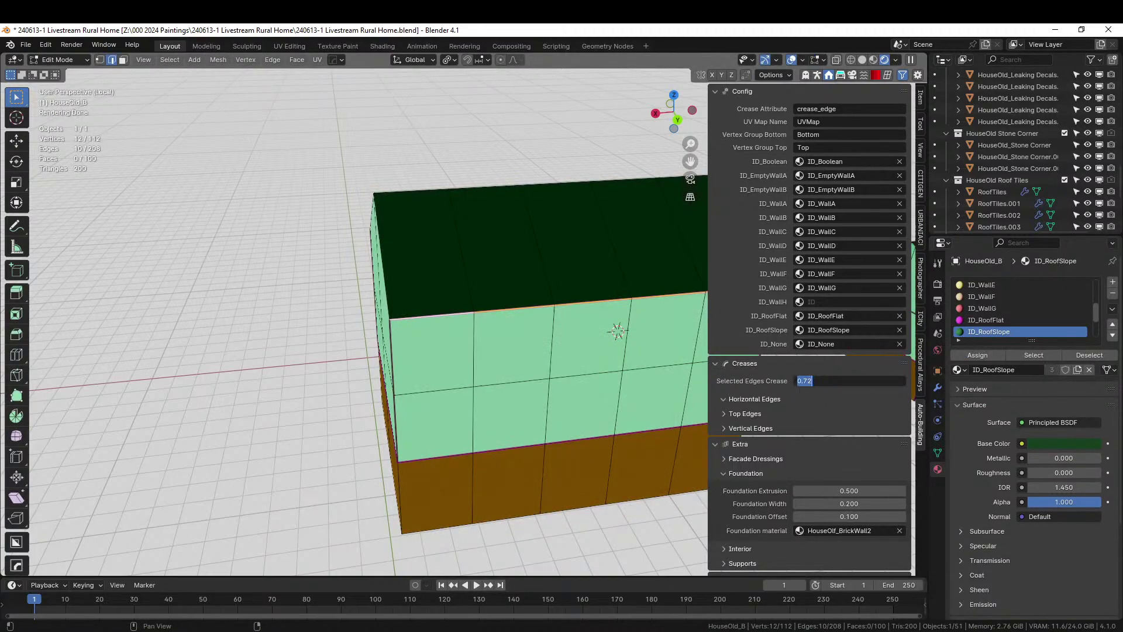
pyautogui.write('0')
pyautogui.press('Return')
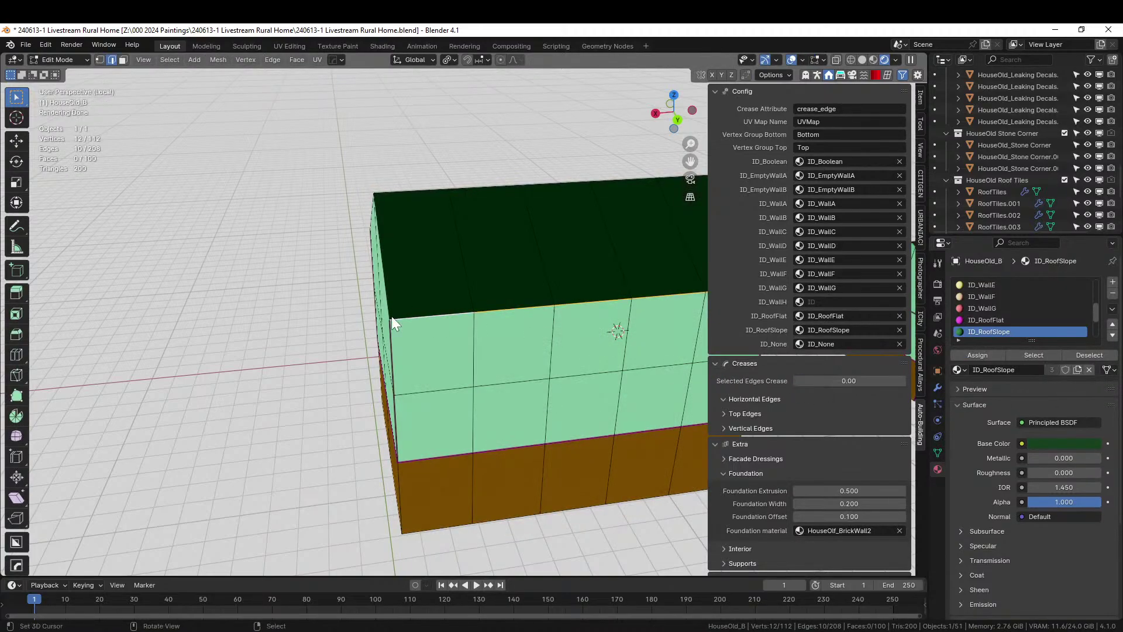
pyautogui.press('Tab')
# - Examine the tiled roofs of the smaller and larger houses up close
pyautogui.keyDown('shift'); pyautogui.moveTo(391, 316); pyautogui.dragTo(358, 398, button='middle'); pyautogui.keyUp('shift')
pyautogui.scroll(-4, 367, 401)
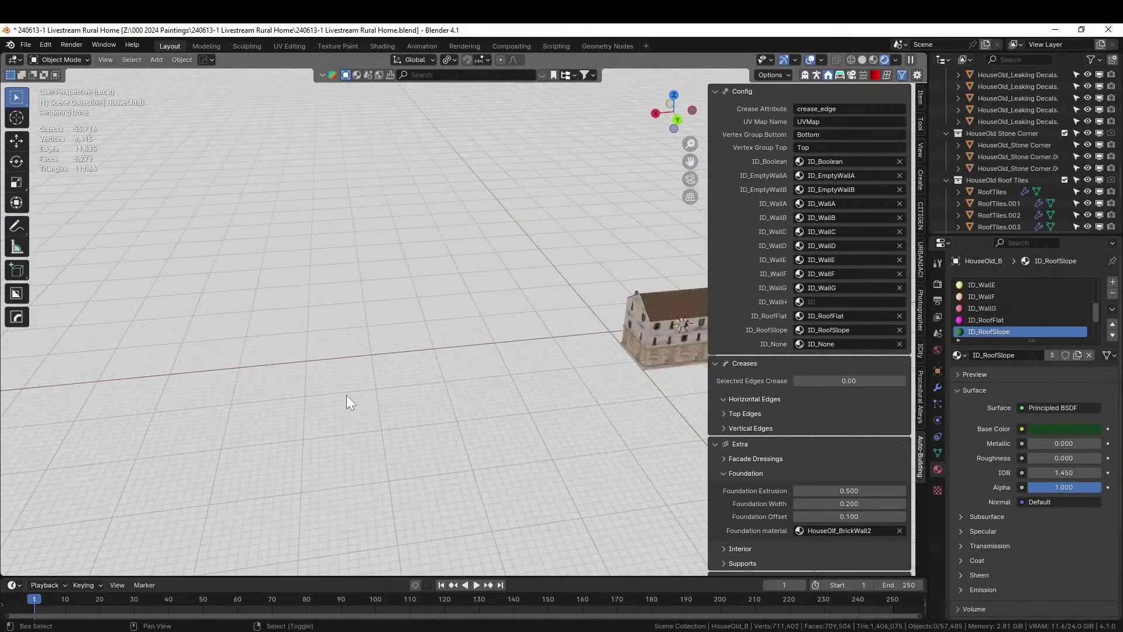
pyautogui.scroll(5, 551, 421)
pyautogui.scroll(-3, 551, 421)
pyautogui.scroll(5, 695, 424)
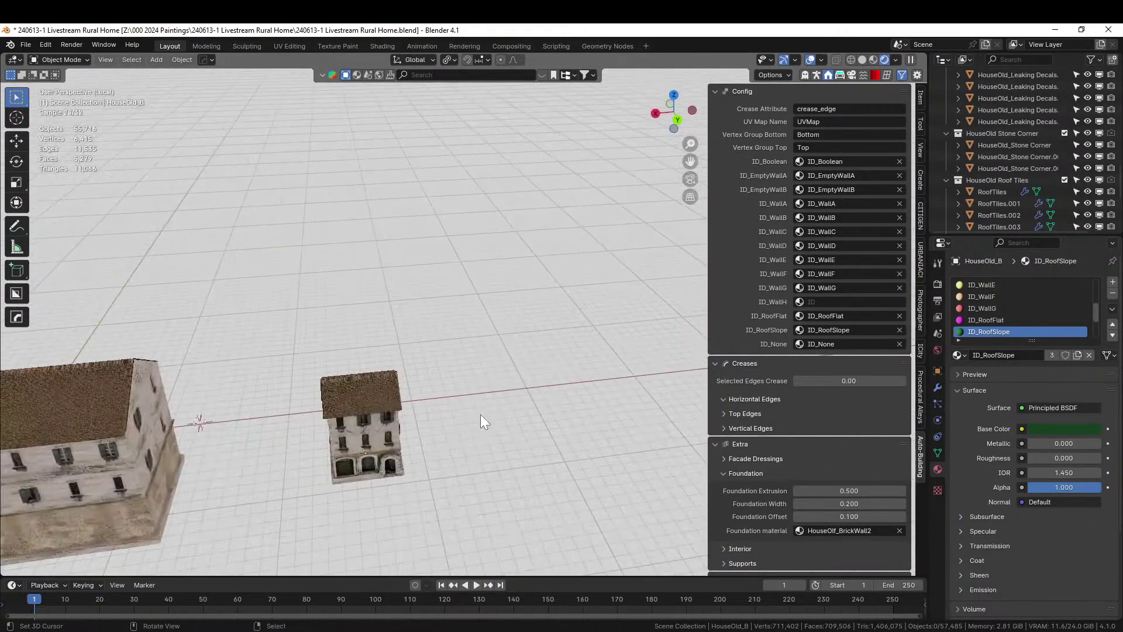
pyautogui.scroll(-3, 526, 328)
pyautogui.scroll(3, 472, 353)
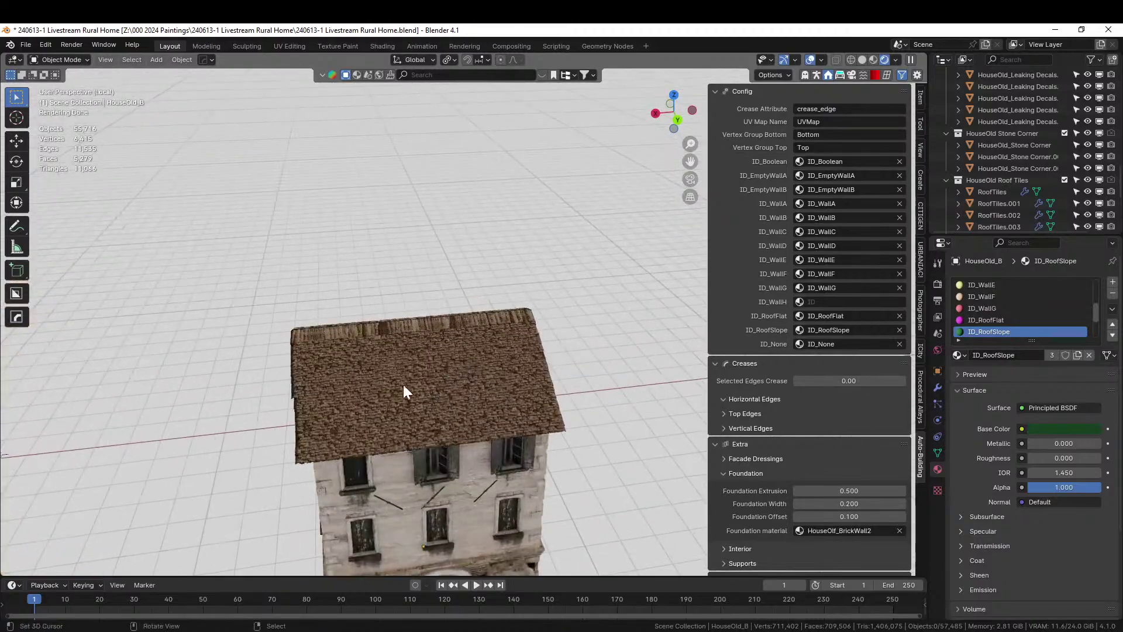
pyautogui.moveTo(406, 389); pyautogui.dragTo(469, 269, button='middle')
pyautogui.scroll(2, 493, 268)
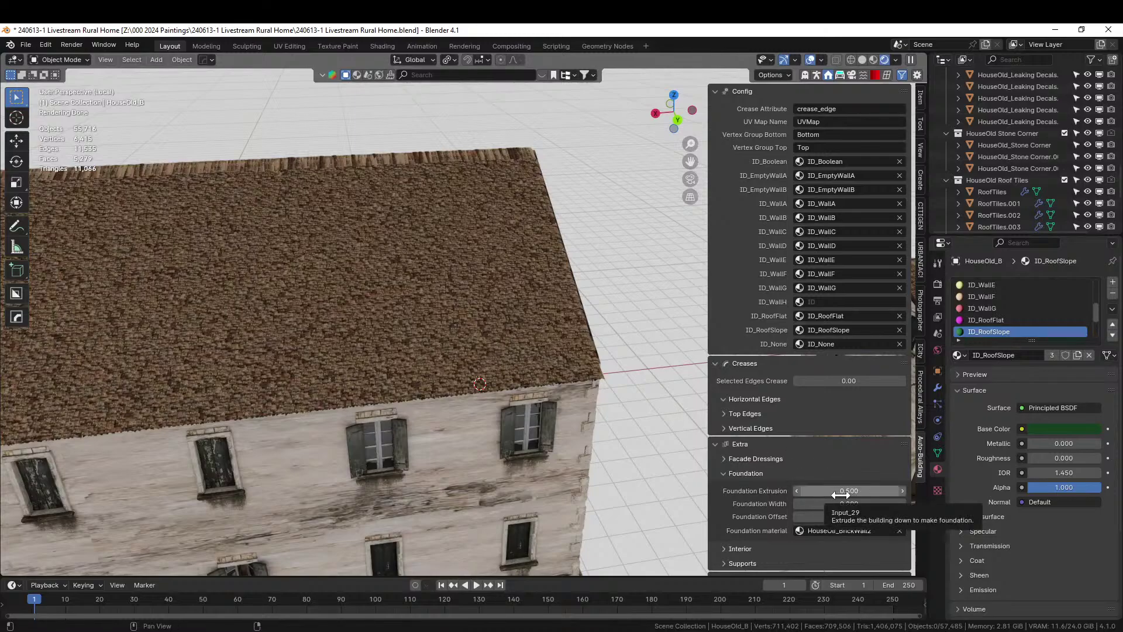
# - Bring up the slope settings of the larger house's roof and review the tile and crease options
pyautogui.scroll(-4, 810, 481)
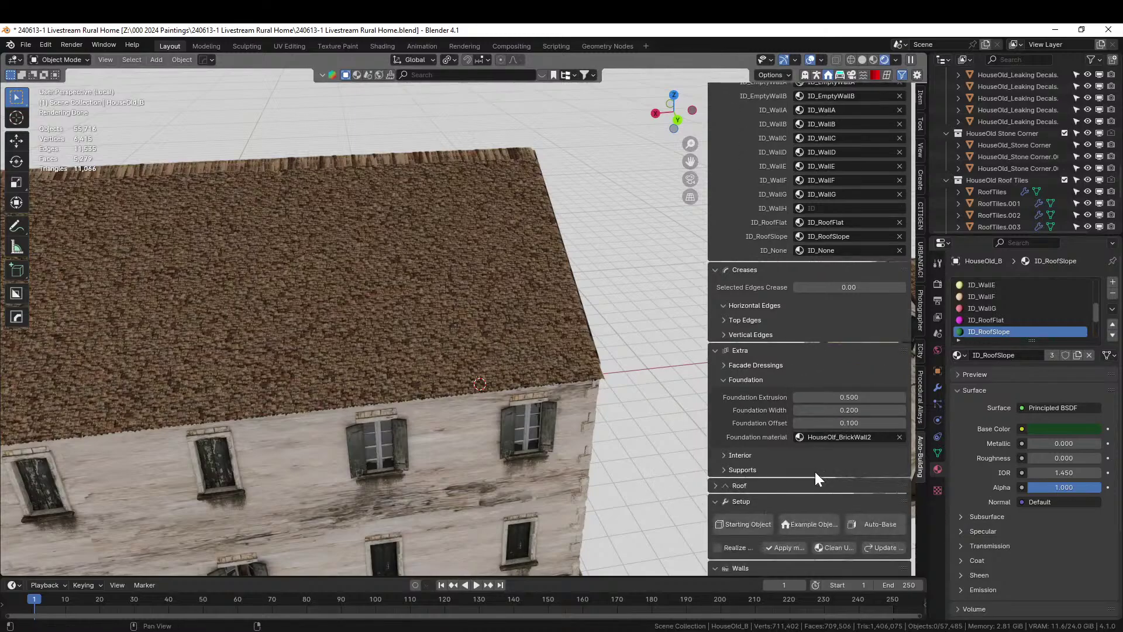
pyautogui.click(716, 485)
pyautogui.scroll(-4, 777, 507)
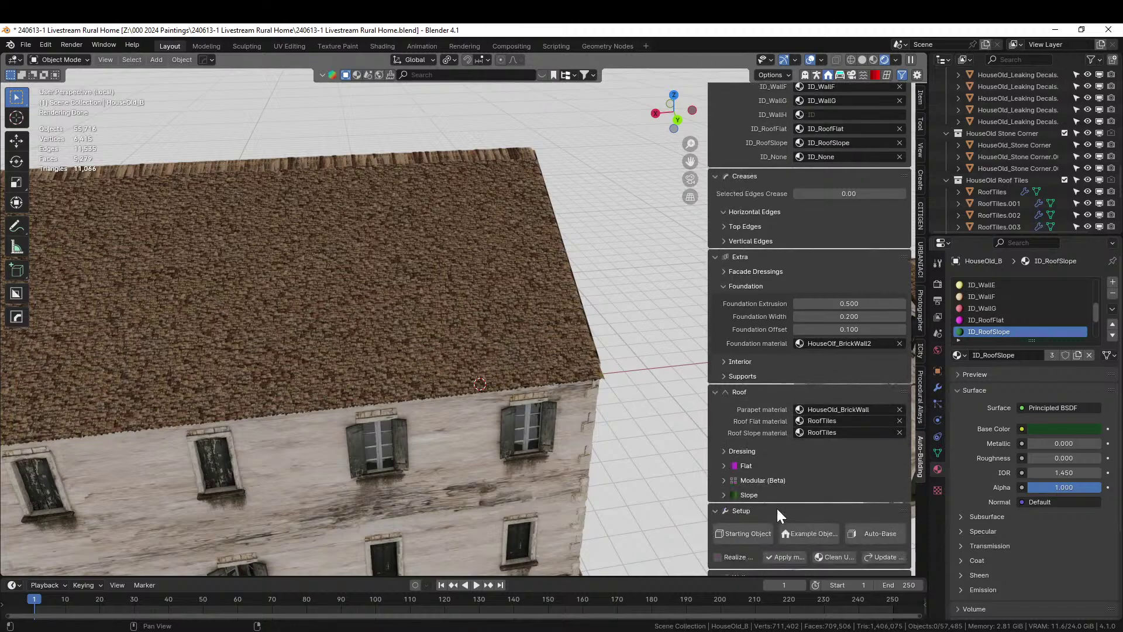
pyautogui.click(725, 495)
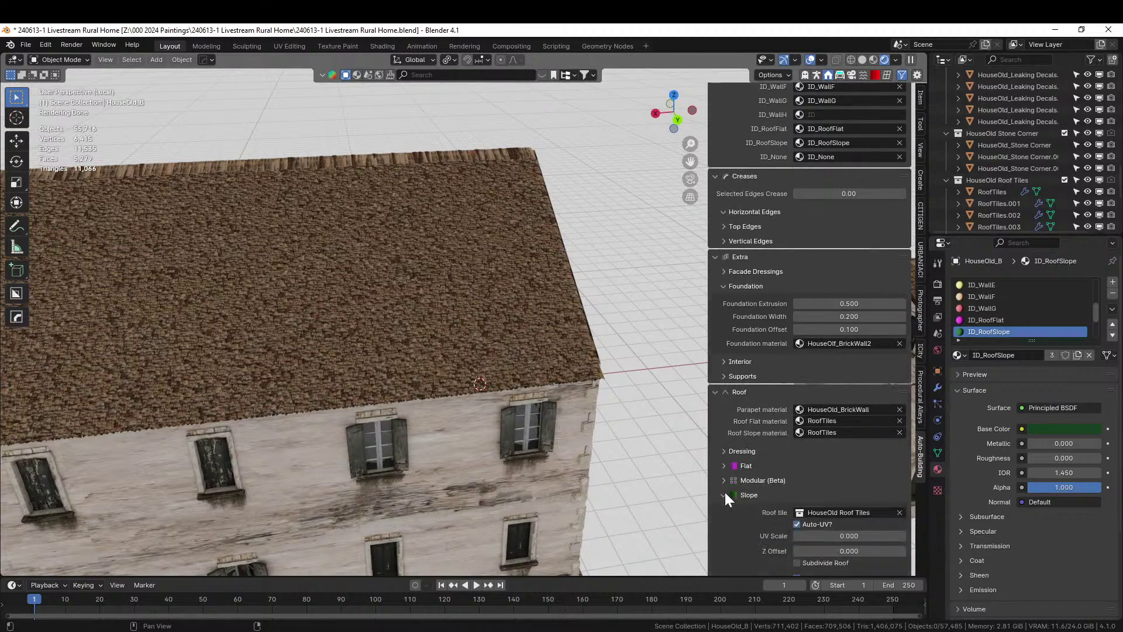
pyautogui.scroll(-3, 726, 493)
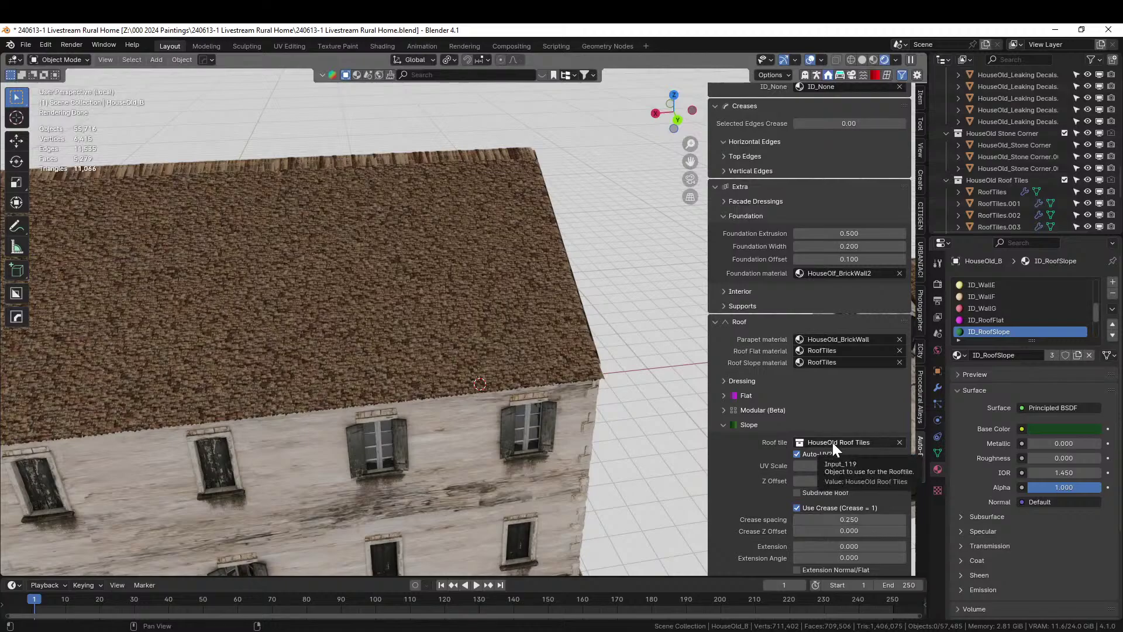
pyautogui.scroll(-3, 791, 463)
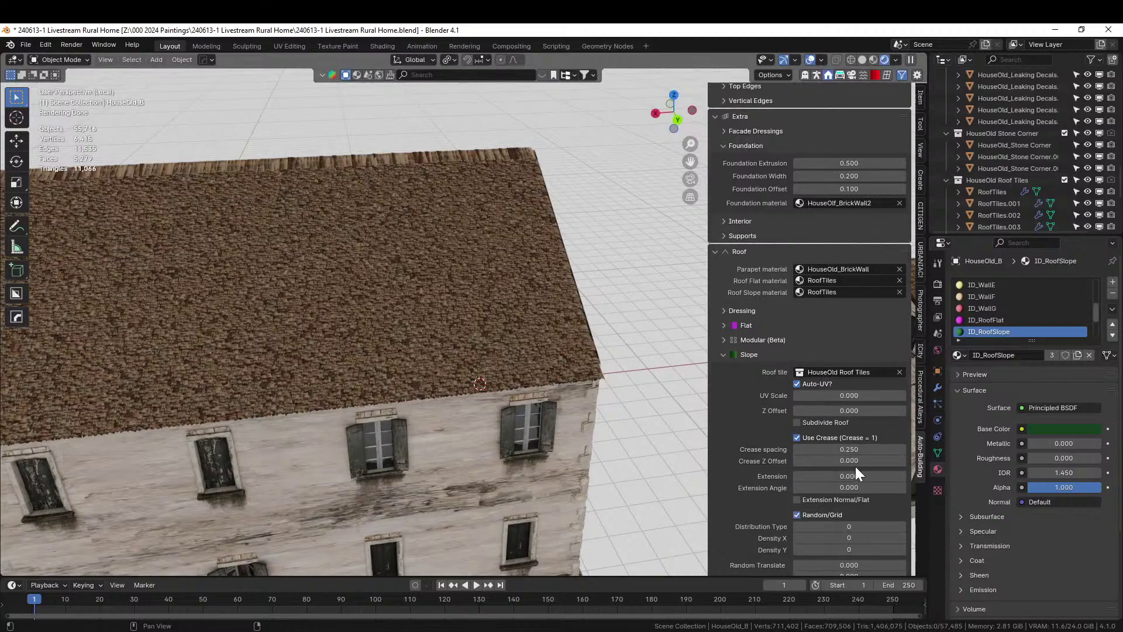
pyautogui.scroll(-2, 856, 474)
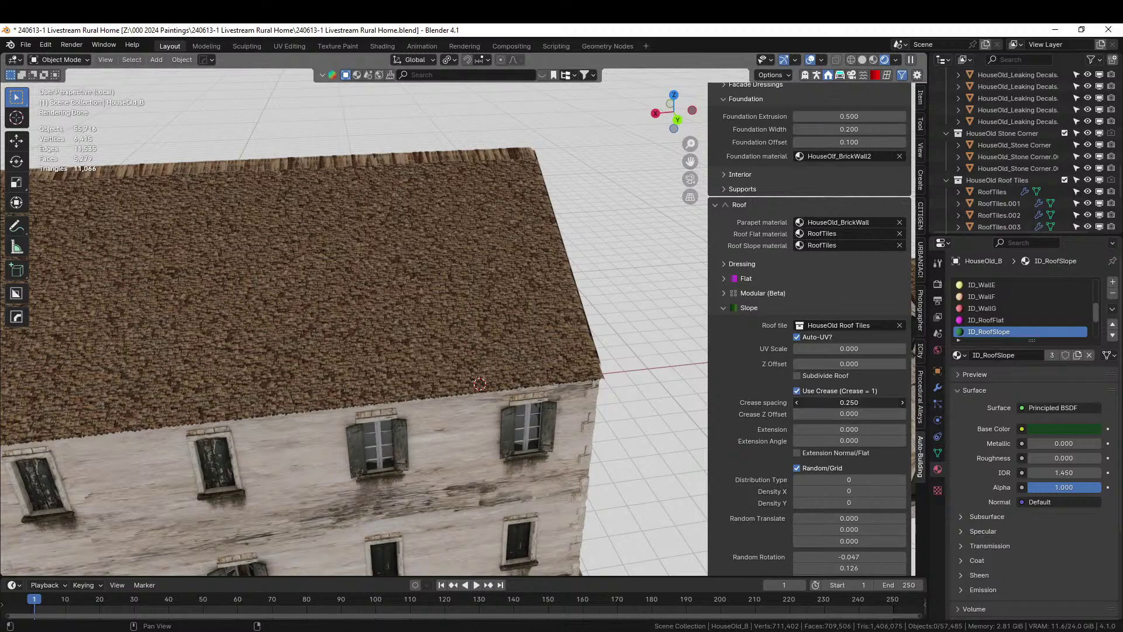
# - Try a crease spacing of 2.12 on the sloped roof and undo the change
pyautogui.moveTo(849, 403)
pyautogui.mouseDown()
pyautogui.moveTo(880, 402)
pyautogui.moveTo(843, 404)
pyautogui.mouseUp()
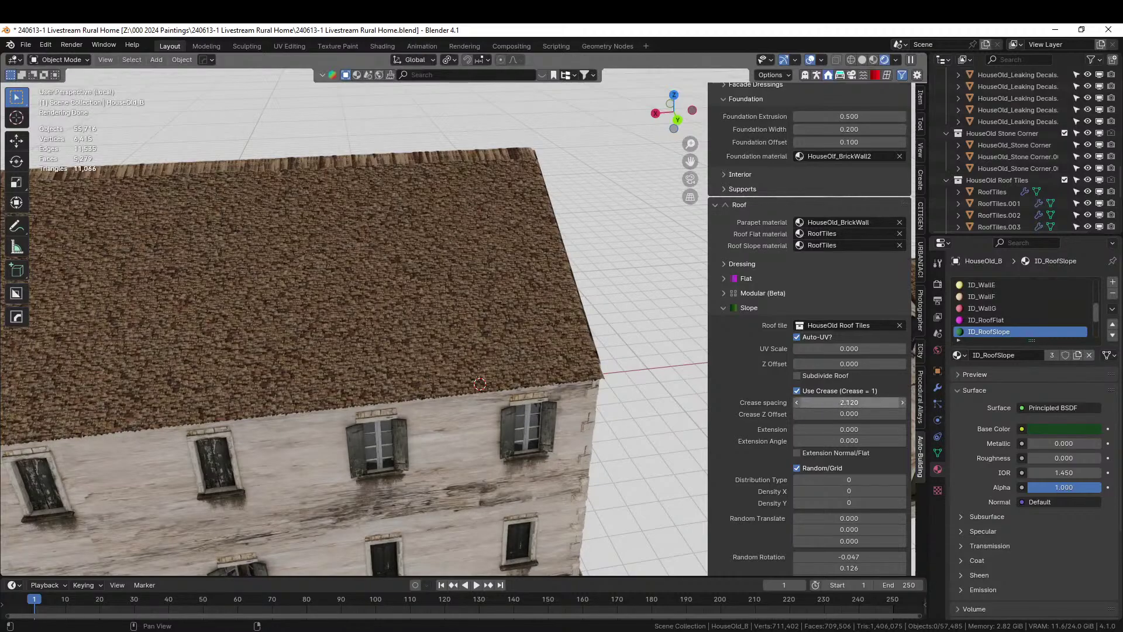
pyautogui.click(843, 403)
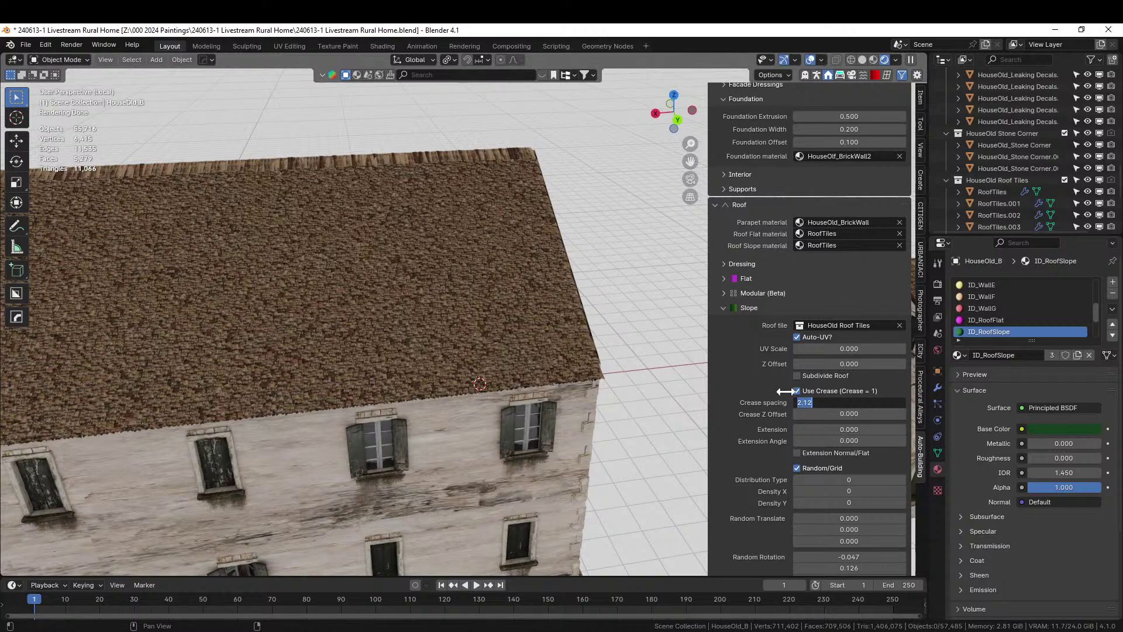
pyautogui.press('Return')
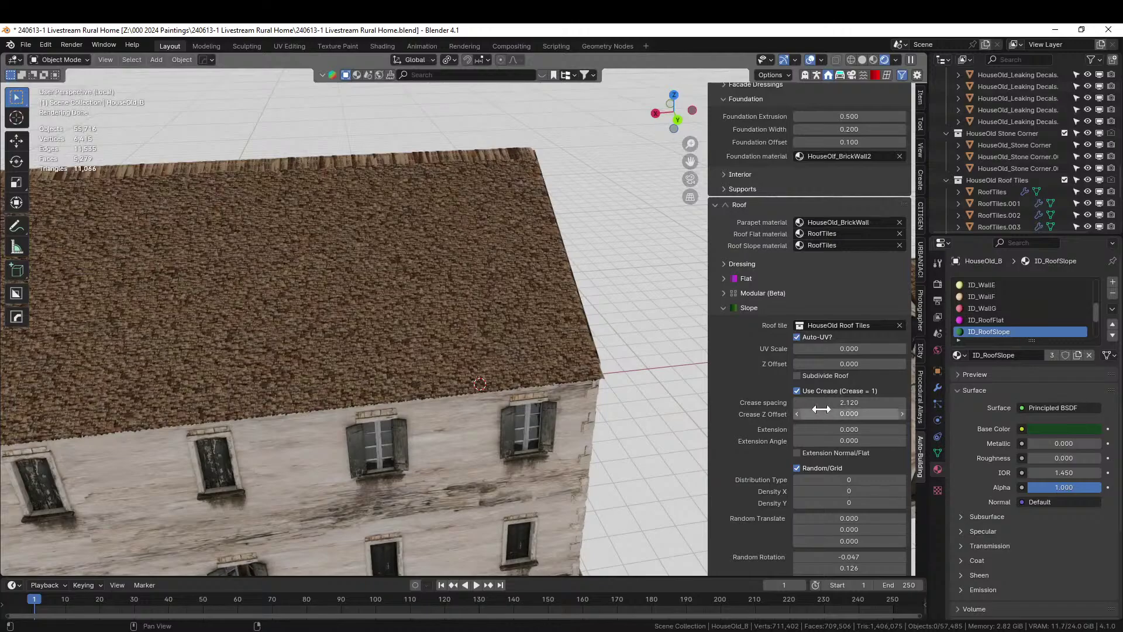
pyautogui.click(589, 358)
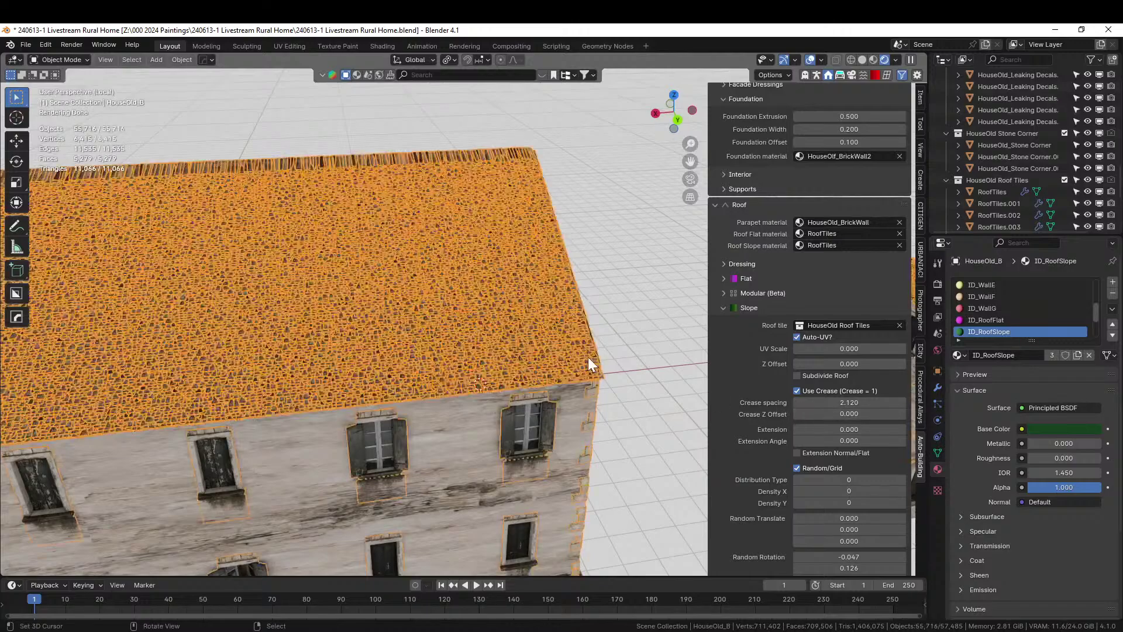
pyautogui.click(643, 321)
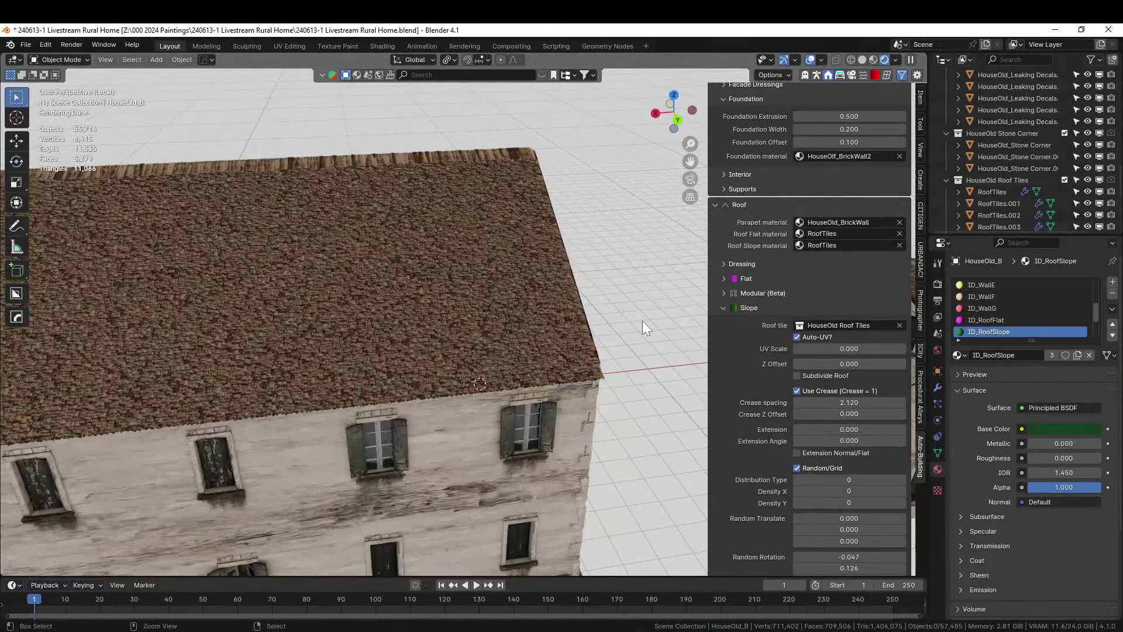
pyautogui.hotkey('ctrl', 'z')
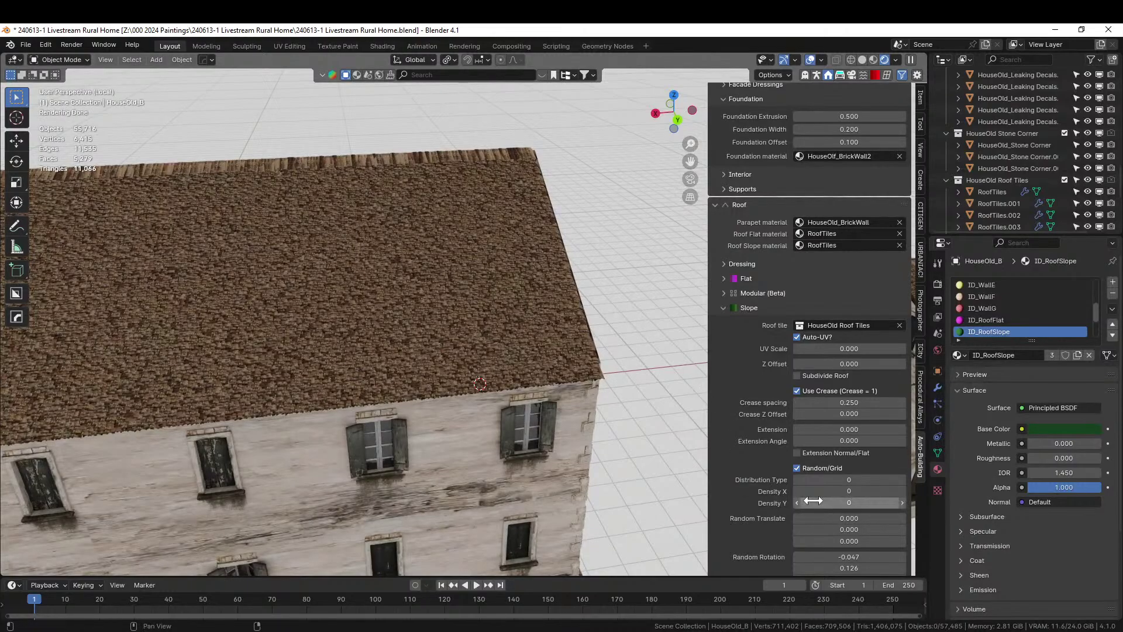
# - Set all three Random Scale values of the sloped roof tiles to 2 and check the roof from the gable side
pyautogui.scroll(-5, 814, 495)
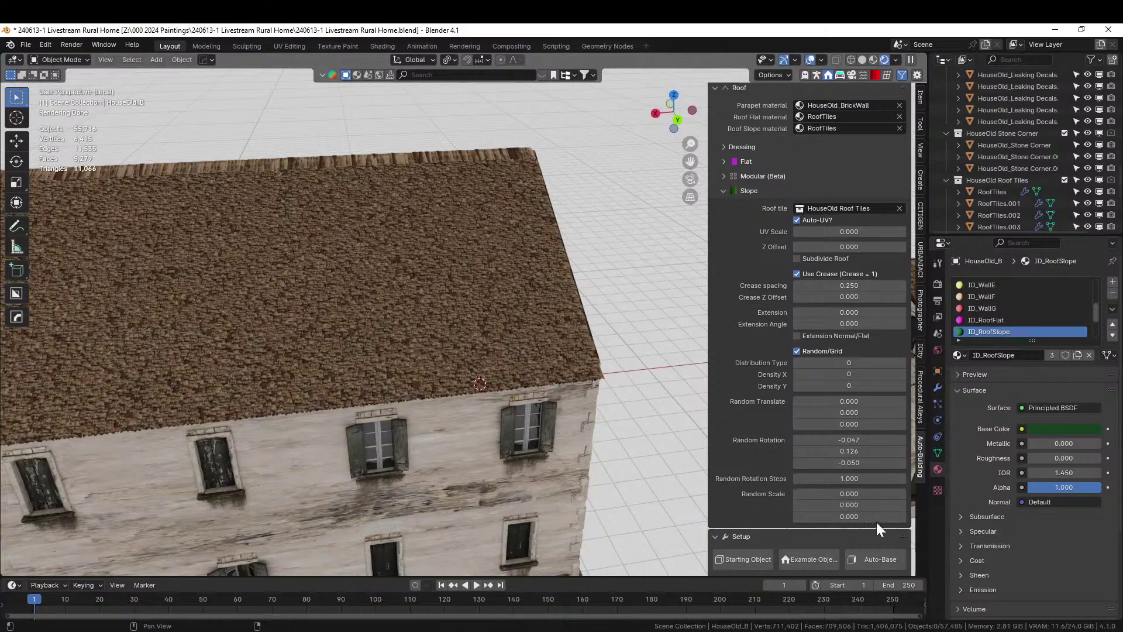
pyautogui.moveTo(868, 516); pyautogui.dragTo(855, 495)
pyautogui.write('2')
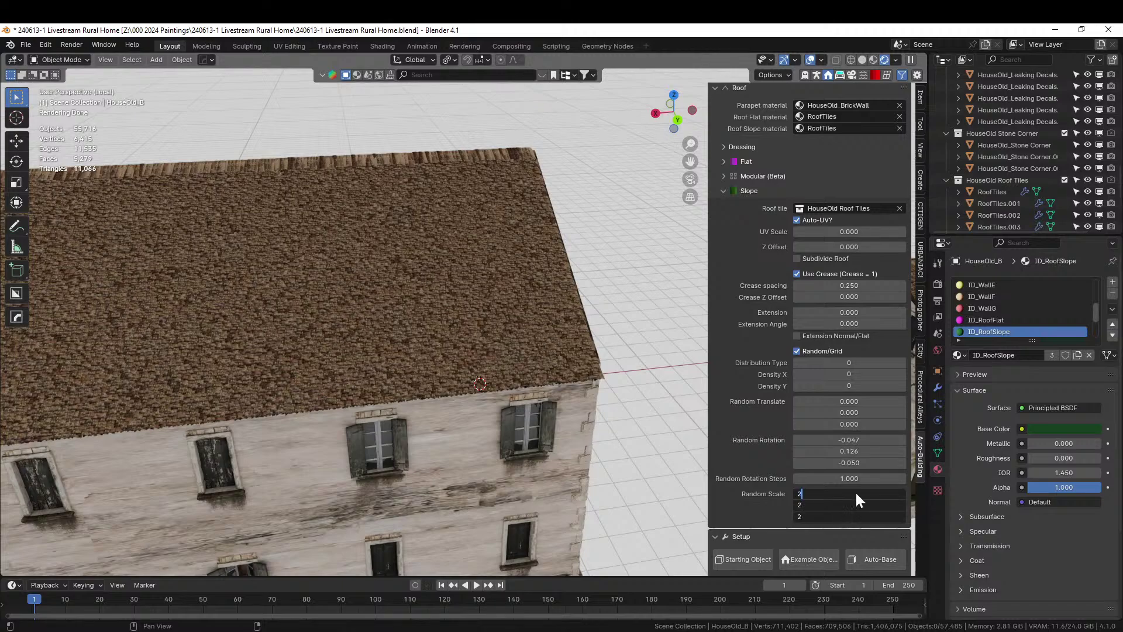
pyautogui.press('Return')
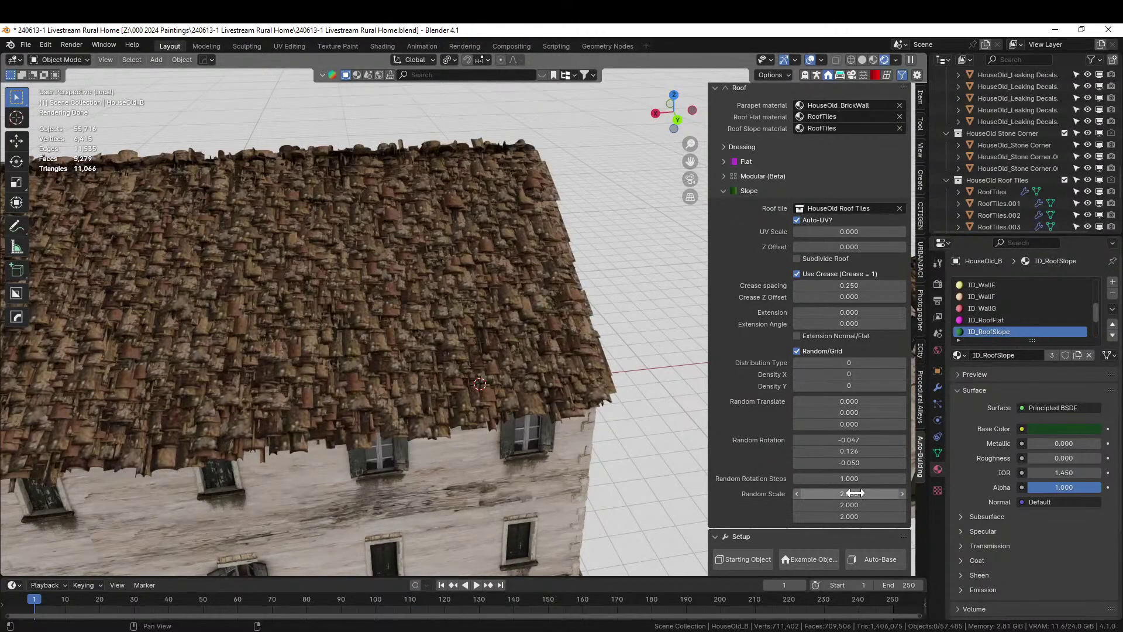
pyautogui.moveTo(538, 478); pyautogui.dragTo(448, 471, button='middle')
# - Set all three Random Scale values of the sloped roof tiles to 1
pyautogui.moveTo(849, 493); pyautogui.dragTo(849, 517)
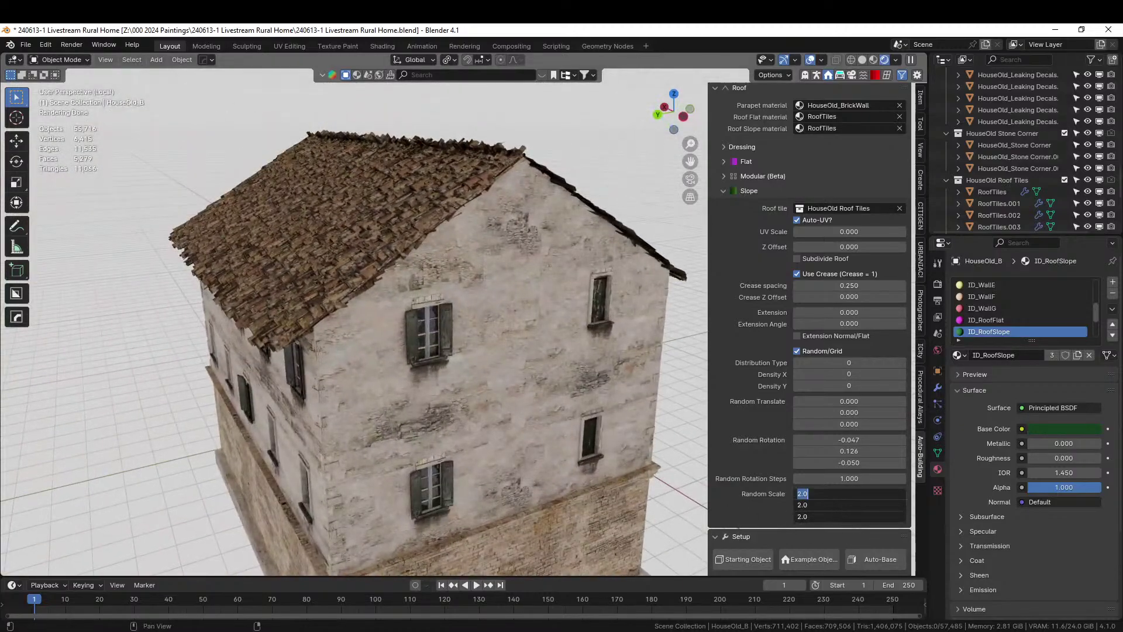
pyautogui.write('1')
pyautogui.press('Return')
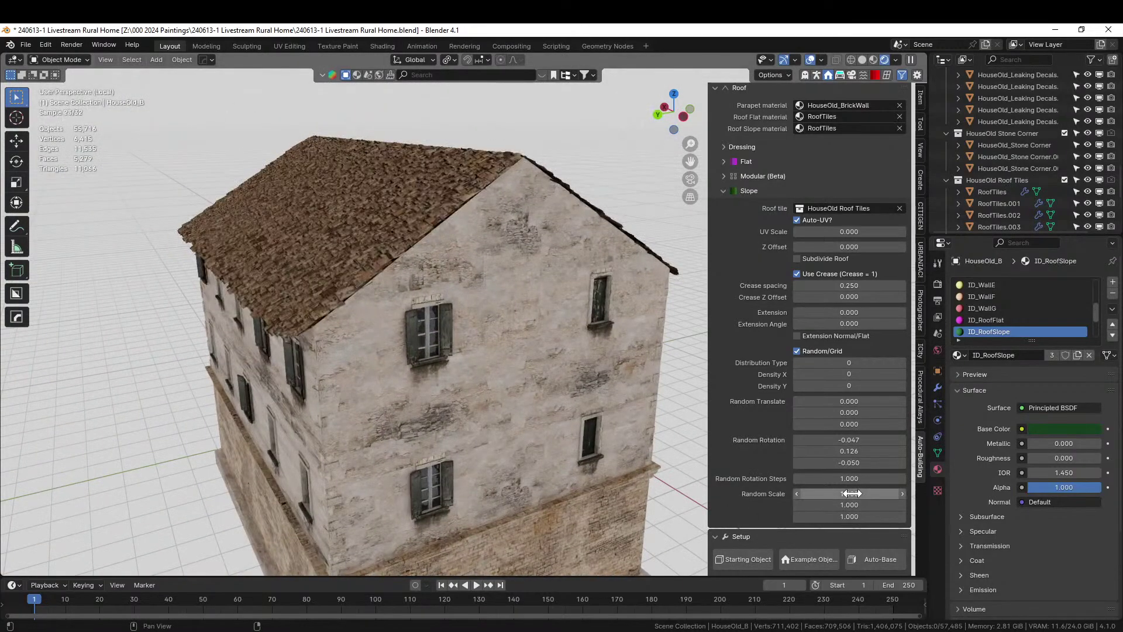
# - Examine the larger house's roof tiles, chimney and facades from the front and gable sides
pyautogui.scroll(5, 325, 283)
pyautogui.moveTo(326, 284); pyautogui.dragTo(455, 196, button='middle')
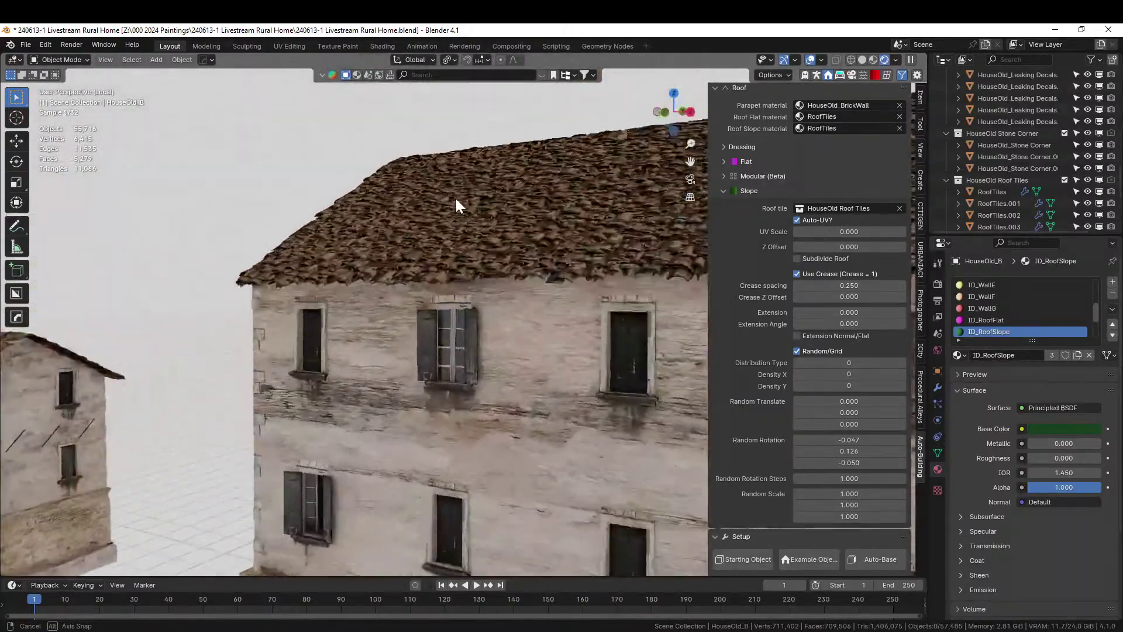
pyautogui.scroll(-2, 476, 192)
pyautogui.moveTo(433, 234); pyautogui.dragTo(276, 238, button='middle')
pyautogui.scroll(2, 277, 234)
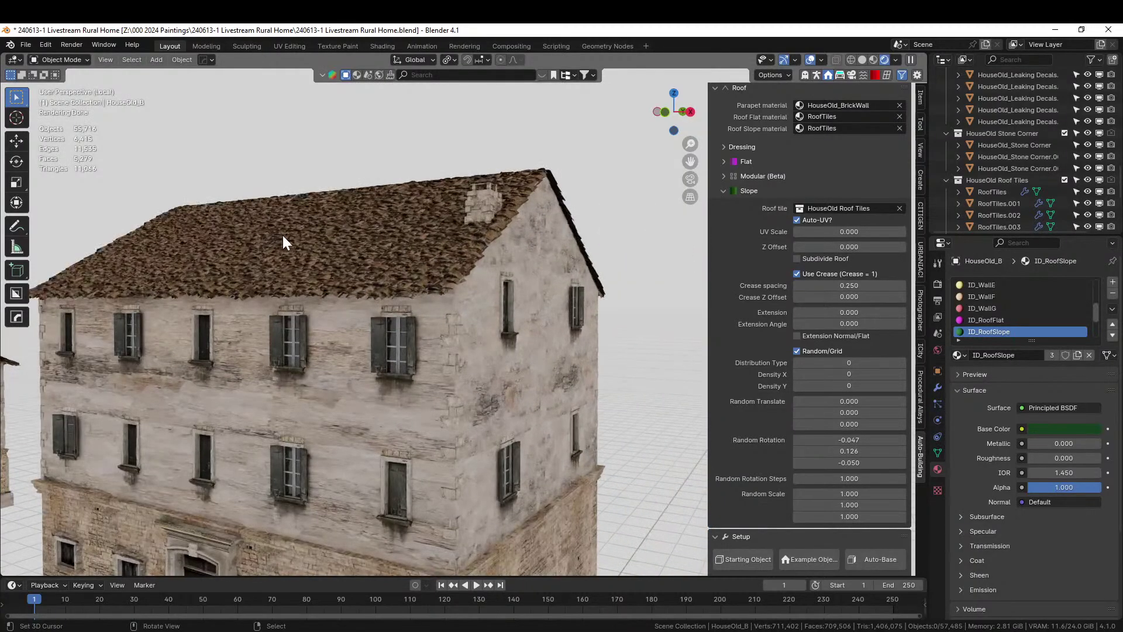
pyautogui.moveTo(327, 272); pyautogui.dragTo(355, 297, button='middle')
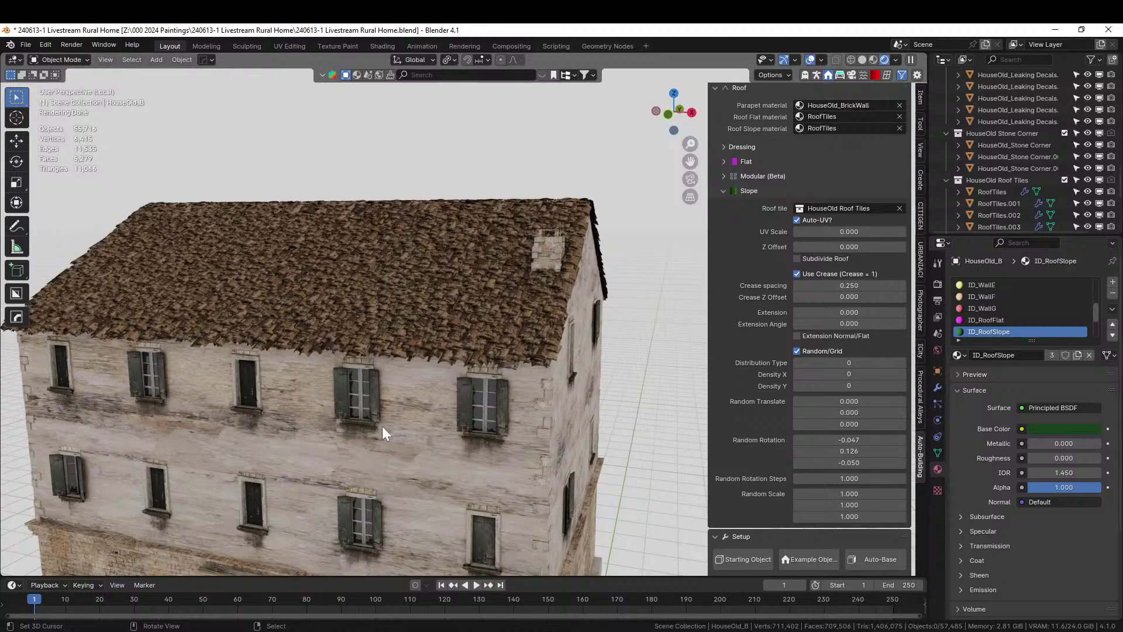
pyautogui.moveTo(383, 433)
pyautogui.mouseDown(button='middle')
pyautogui.moveTo(539, 382)
pyautogui.moveTo(483, 374)
pyautogui.moveTo(574, 357)
pyautogui.moveTo(641, 355)
pyautogui.moveTo(626, 375)
pyautogui.moveTo(658, 360)
pyautogui.moveTo(641, 367)
pyautogui.moveTo(705, 365)
pyautogui.moveTo(617, 413)
pyautogui.moveTo(429, 416)
pyautogui.moveTo(531, 405)
pyautogui.moveTo(298, 433)
pyautogui.moveTo(491, 413)
pyautogui.moveTo(432, 440)
pyautogui.moveTo(498, 426)
pyautogui.moveTo(292, 468)
pyautogui.moveTo(441, 455)
pyautogui.moveTo(397, 443)
pyautogui.mouseUp(button='middle')
# - Separate the larger house's linked faces, delimited by seams, from the combined house mesh into its own object
pyautogui.click(504, 416)
pyautogui.press('Tab')
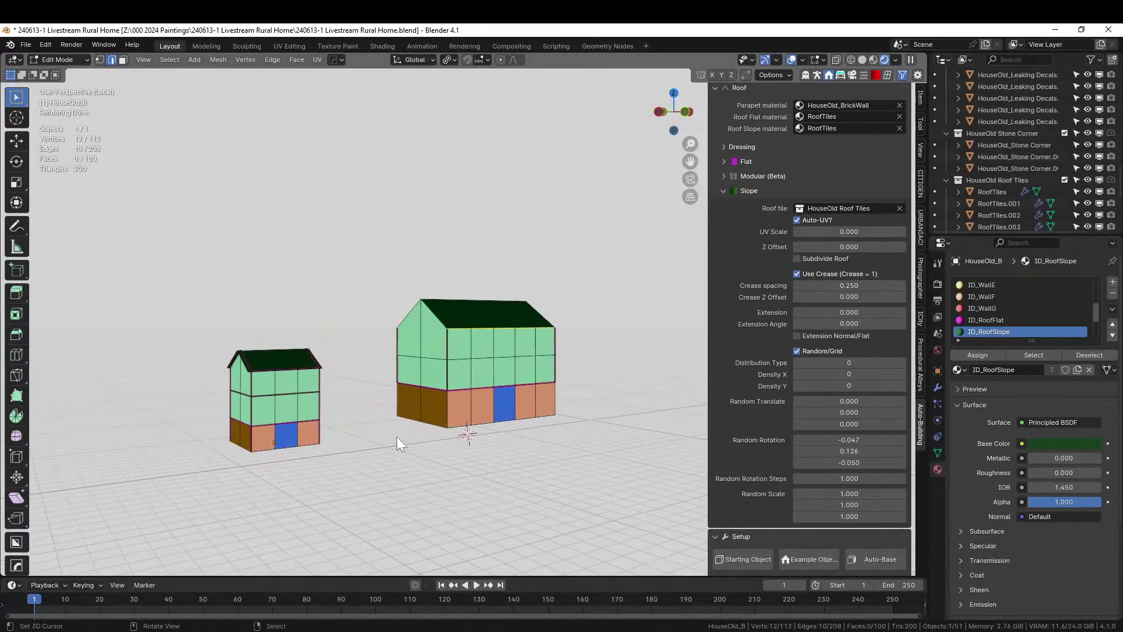
pyautogui.press('Tab')
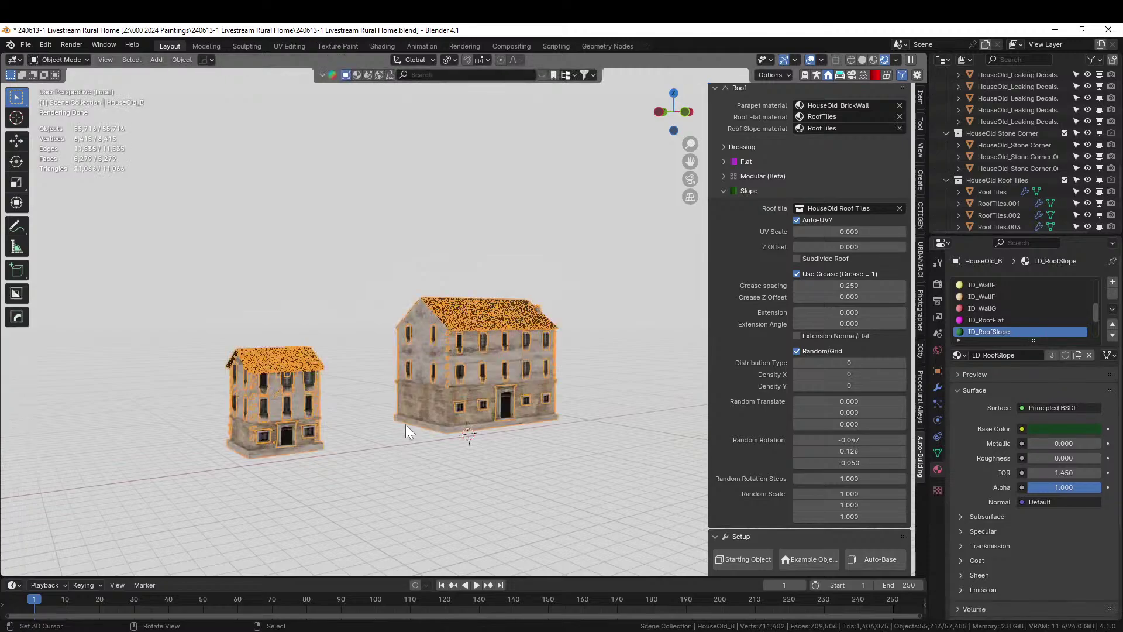
pyautogui.moveTo(405, 424); pyautogui.dragTo(513, 360, button='middle')
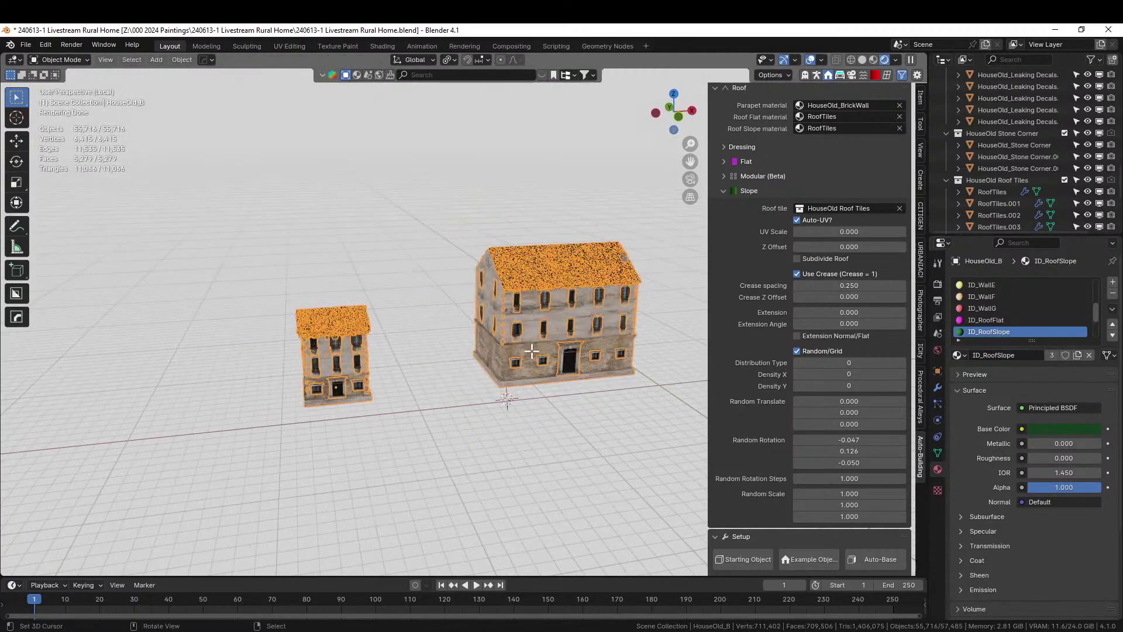
pyautogui.press('Tab')
pyautogui.click(526, 357)
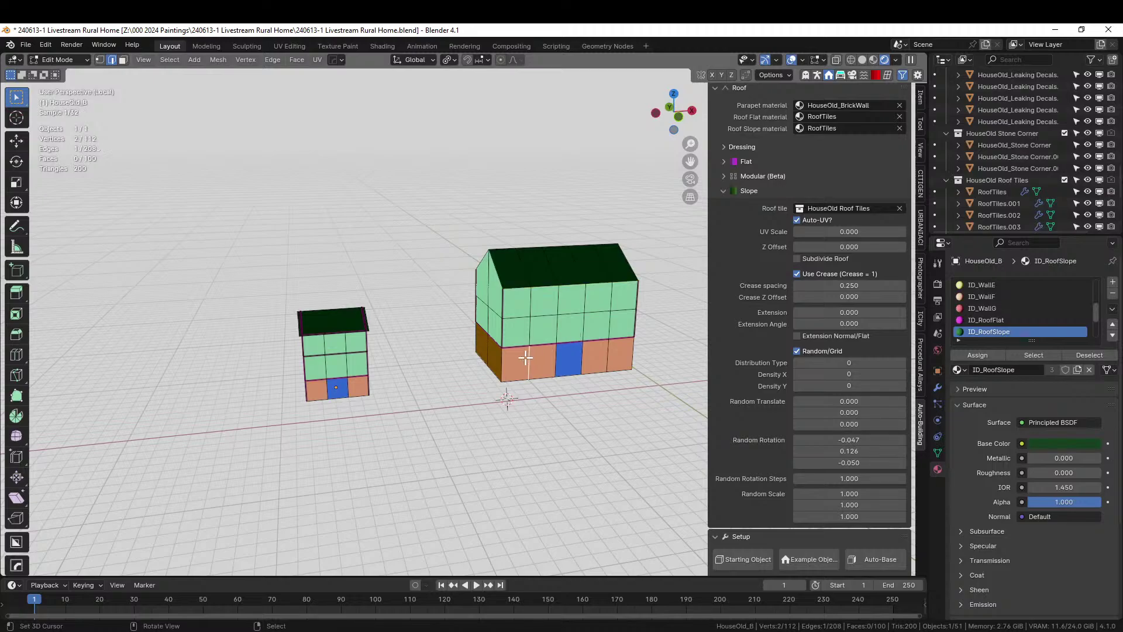
pyautogui.press('3')
pyautogui.click(543, 330)
pyautogui.press('l')
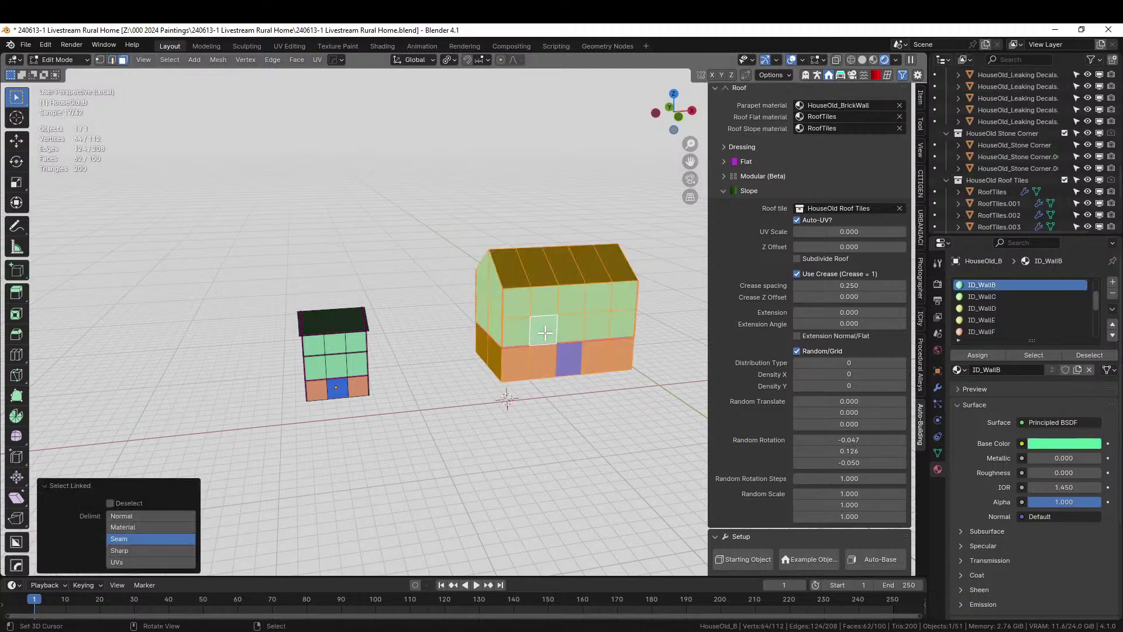
pyautogui.press('p')
pyautogui.click(546, 332)
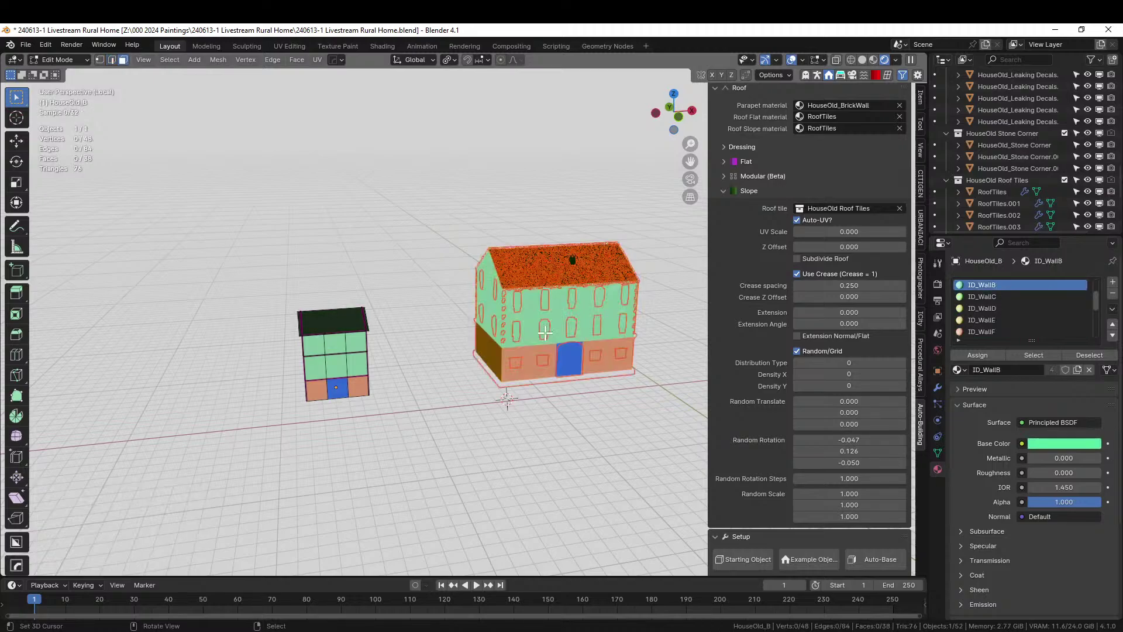
pyautogui.press('Tab')
pyautogui.scroll(2, 545, 332)
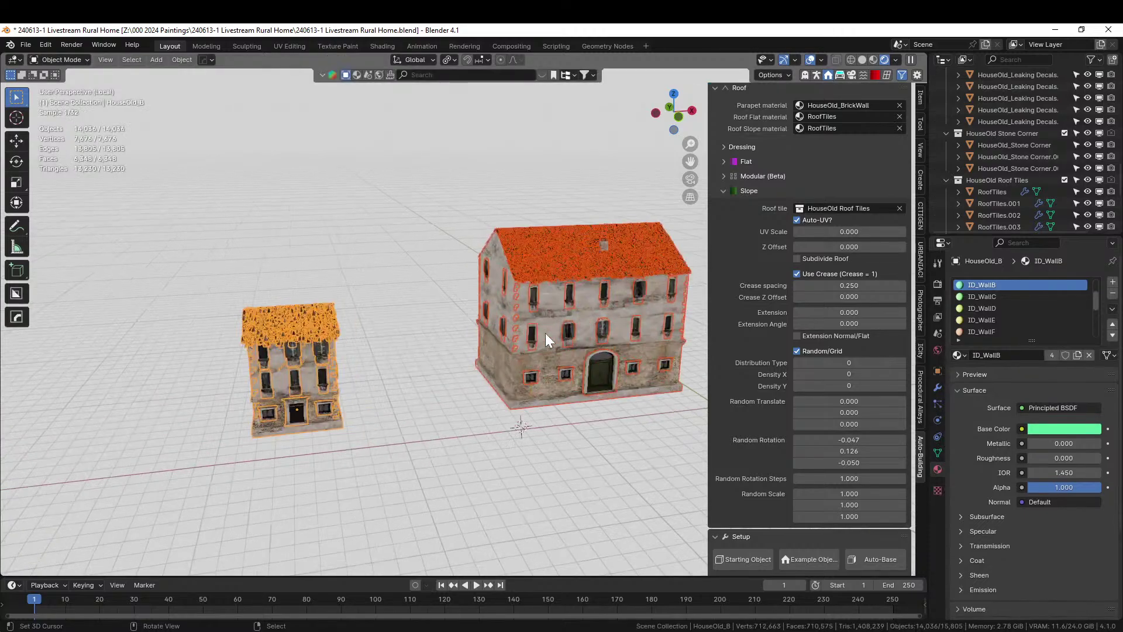
# - Select the two middle faces on the separated larger house's underside and snap the 3D cursor to them
pyautogui.keyDown('shift'); pyautogui.moveTo(547, 344); pyautogui.dragTo(401, 377, button='middle'); pyautogui.keyUp('shift')
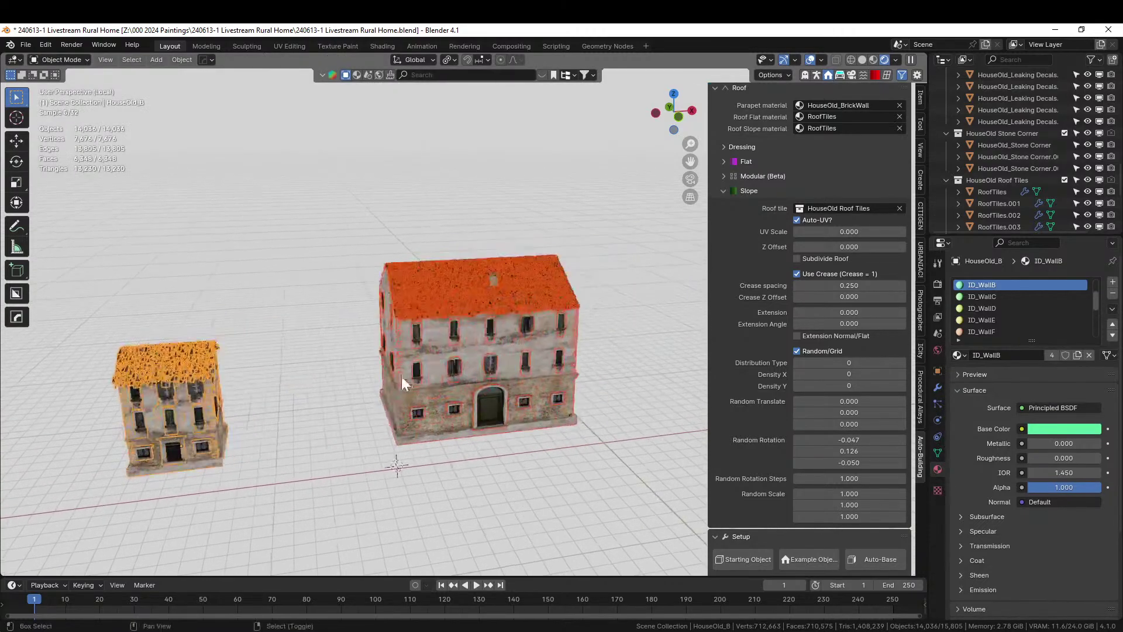
pyautogui.click(473, 339)
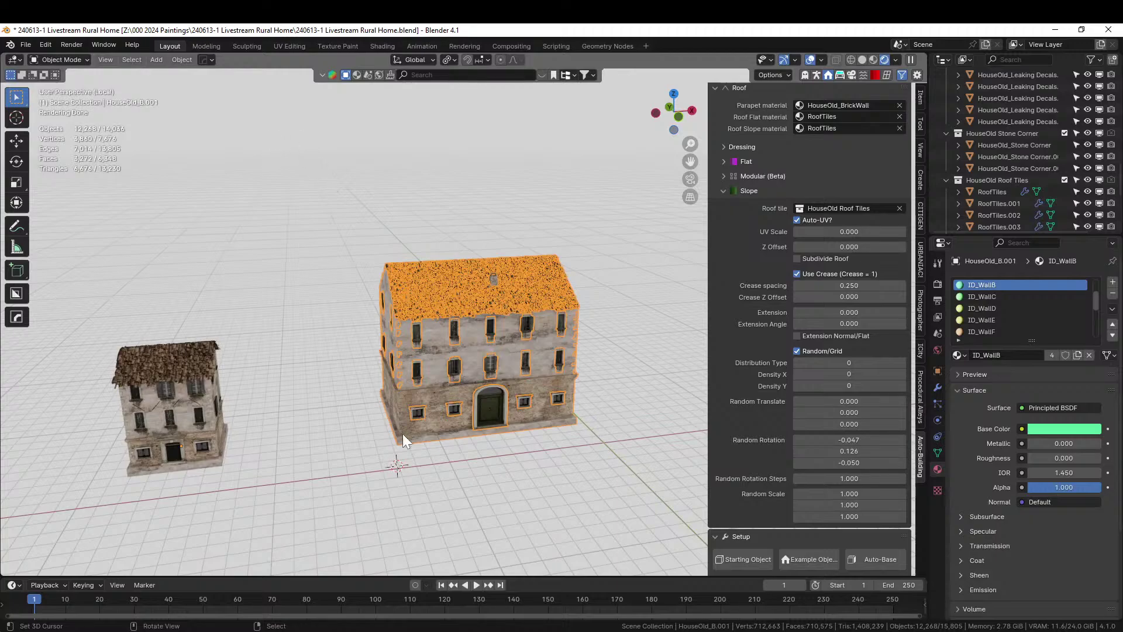
pyautogui.moveTo(402, 434); pyautogui.dragTo(479, 351, button='middle')
pyautogui.press('Tab')
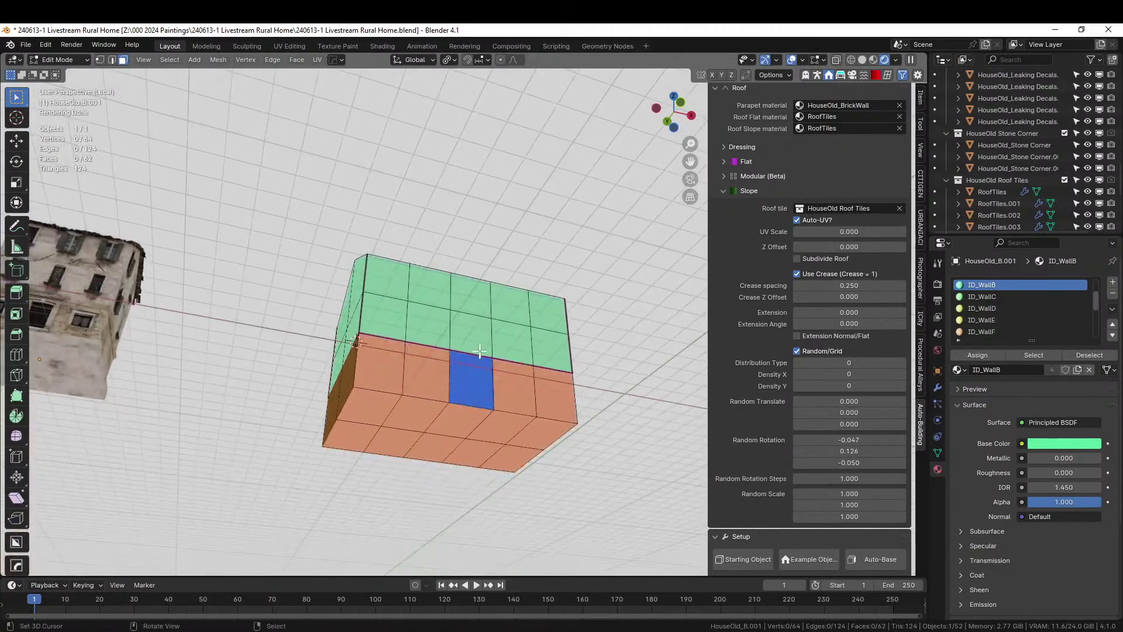
pyautogui.click(432, 439)
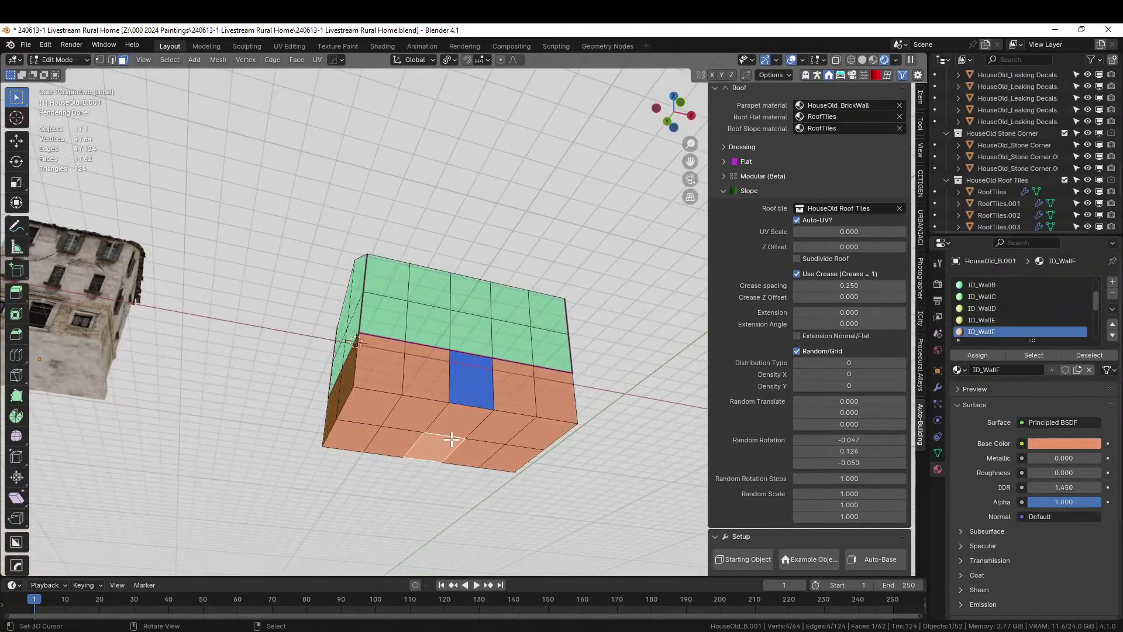
pyautogui.keyDown('shift'); pyautogui.click(453, 426); pyautogui.keyUp('shift')
pyautogui.hotkey('shift', 's')
pyautogui.press('2')
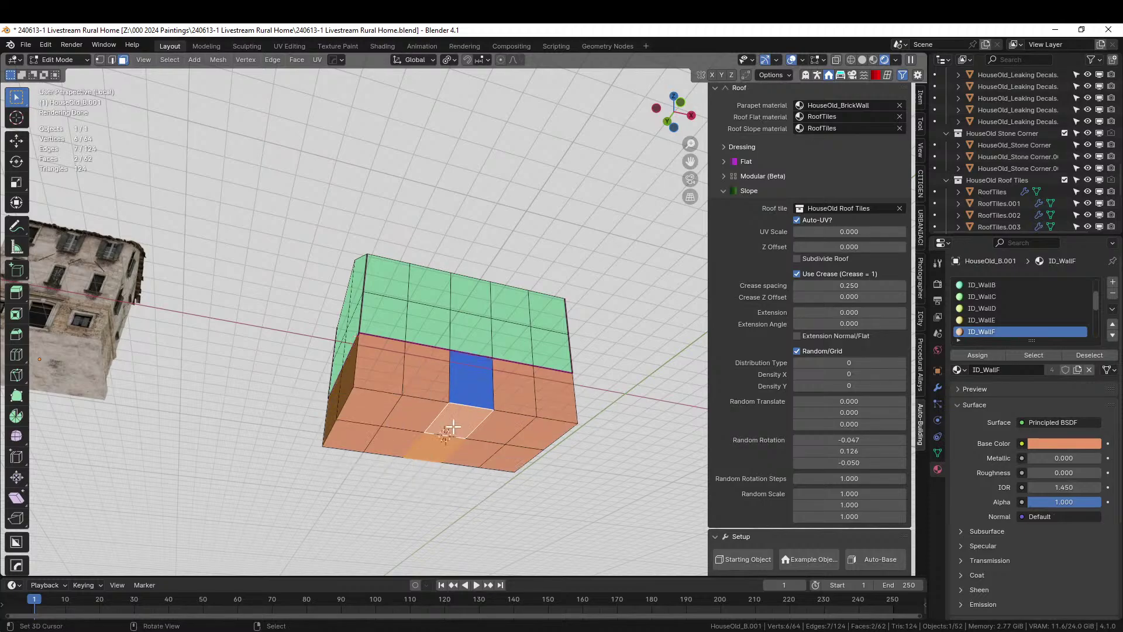
# - Set the larger house's origin to the 3D cursor
pyautogui.press('Tab')
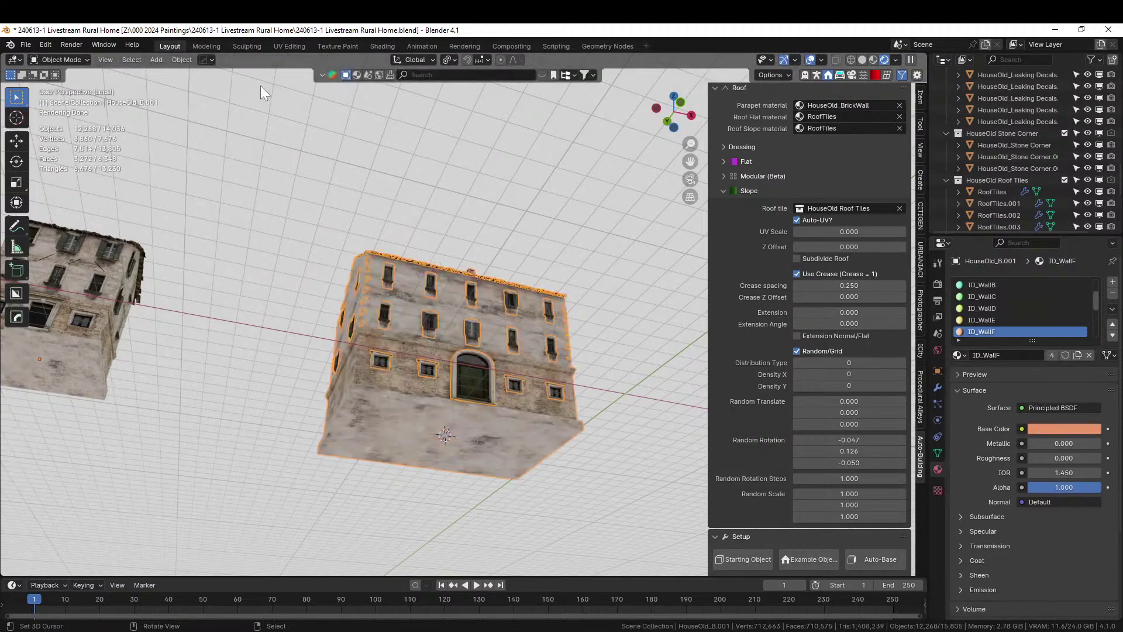
pyautogui.click(179, 60)
pyautogui.moveTo(199, 83)
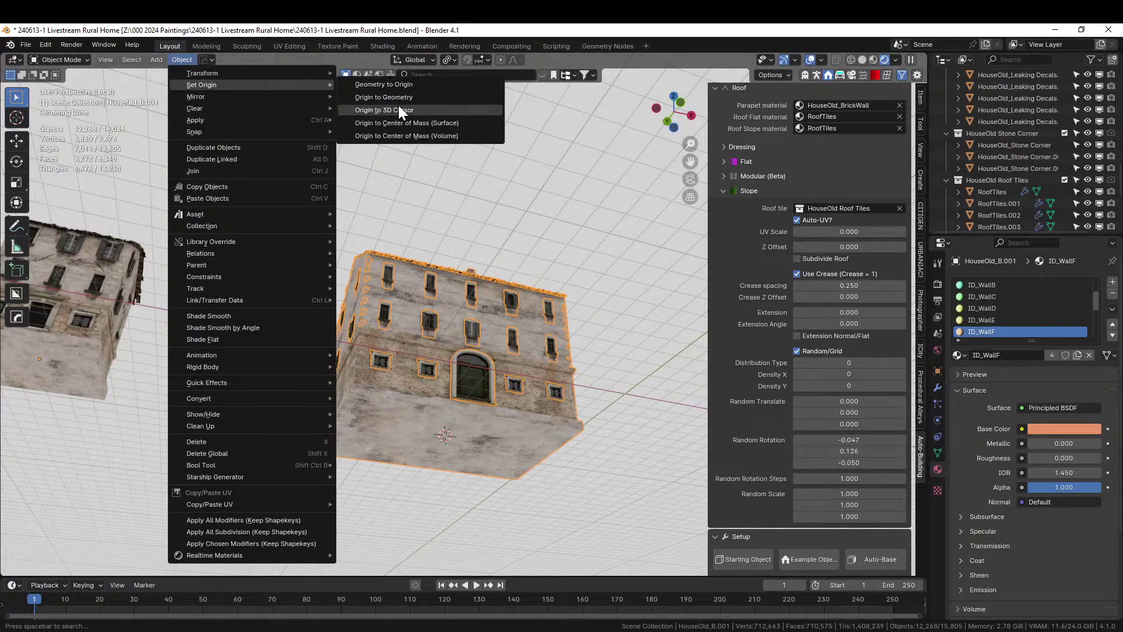
pyautogui.click(399, 110)
pyautogui.moveTo(537, 398); pyautogui.dragTo(526, 444, button='middle')
pyautogui.scroll(-3, 512, 442)
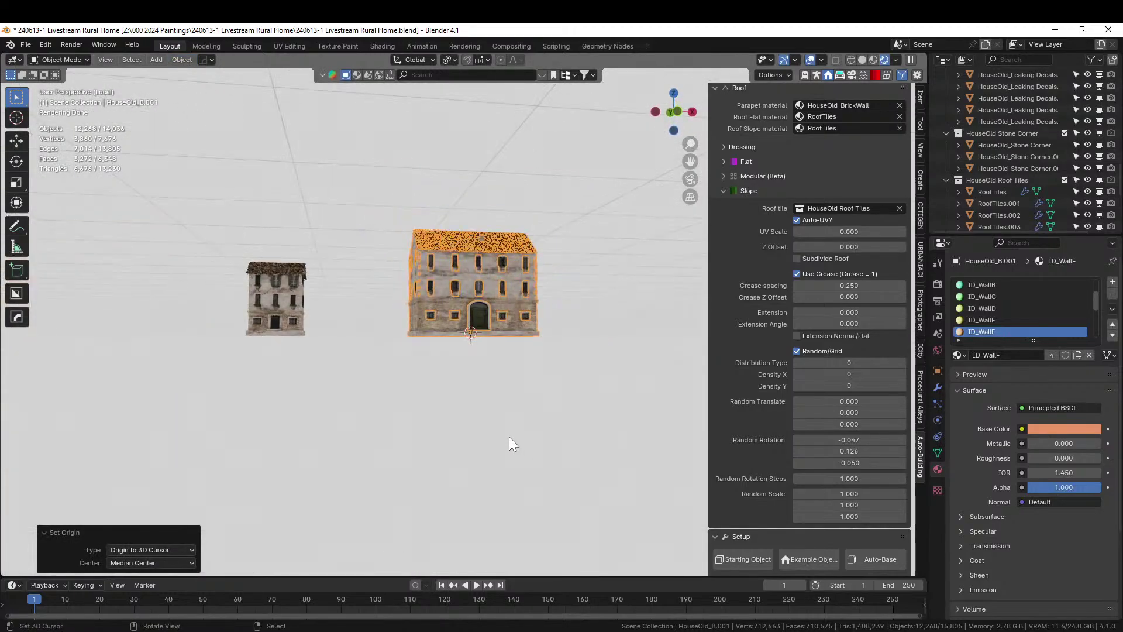
# - Leave local view to show the whole rural scene and switch the viewport to Solid shading
pyautogui.press('KP_Divide')
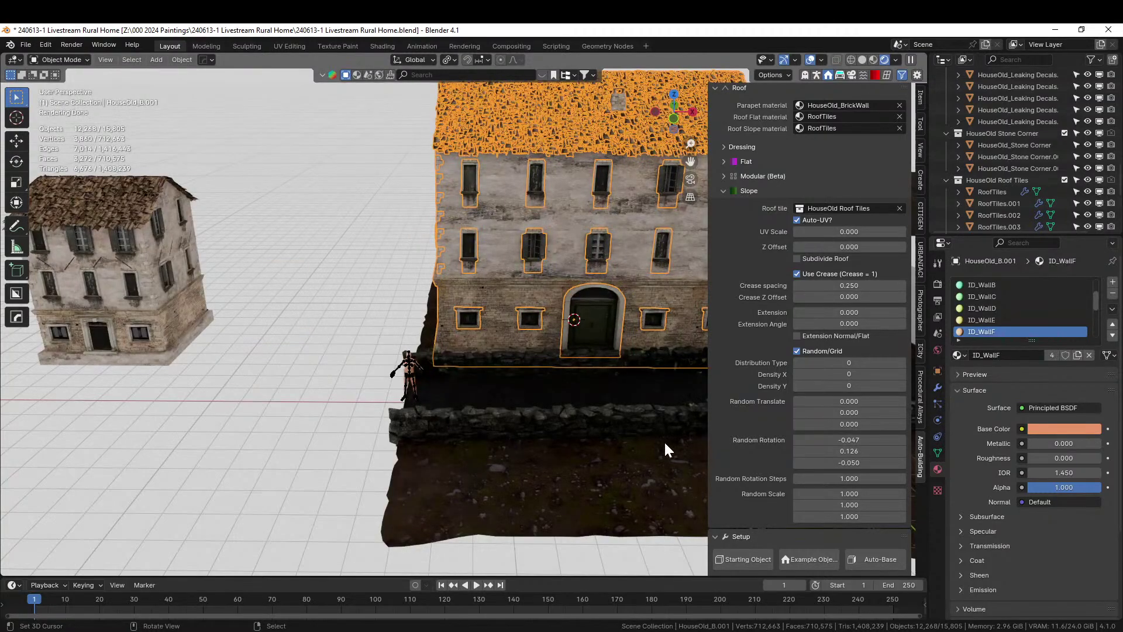
pyautogui.moveTo(664, 449)
pyautogui.mouseDown(button='middle')
pyautogui.moveTo(669, 475)
pyautogui.moveTo(630, 499)
pyautogui.moveTo(594, 492)
pyautogui.mouseUp(button='middle')
pyautogui.press('z')
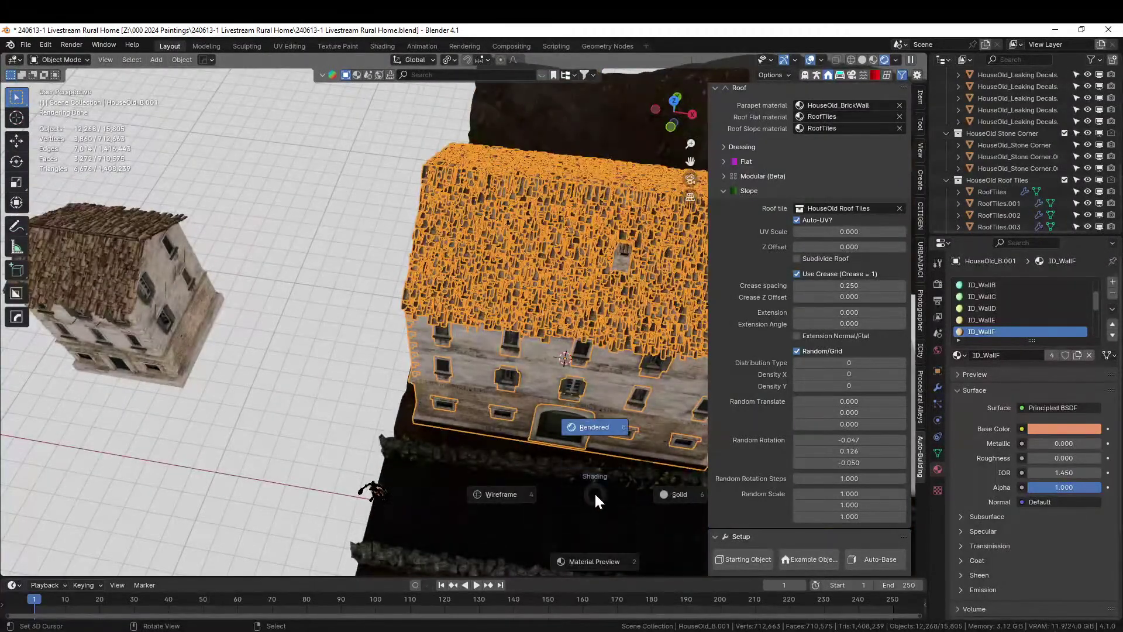
pyautogui.press('6')
pyautogui.moveTo(482, 490); pyautogui.dragTo(286, 470, button='middle')
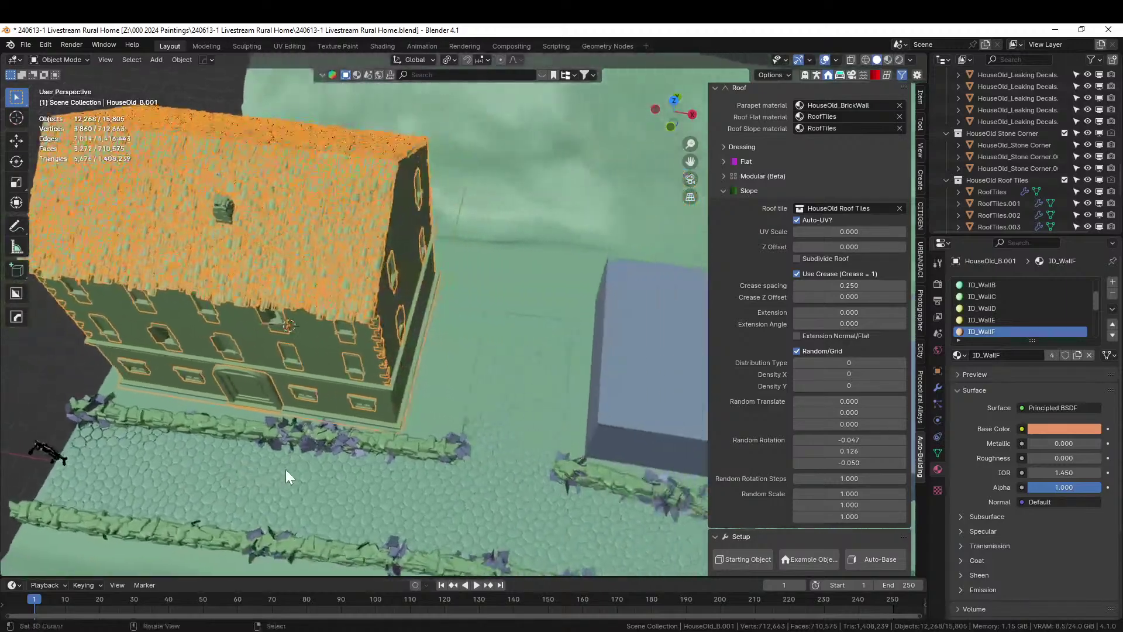
# - From the top view, move the larger house about 0.6 m in X and 1.19 m in Y, away from the cobblestone road
pyautogui.press('KP_7')
pyautogui.scroll(-2, 328, 462)
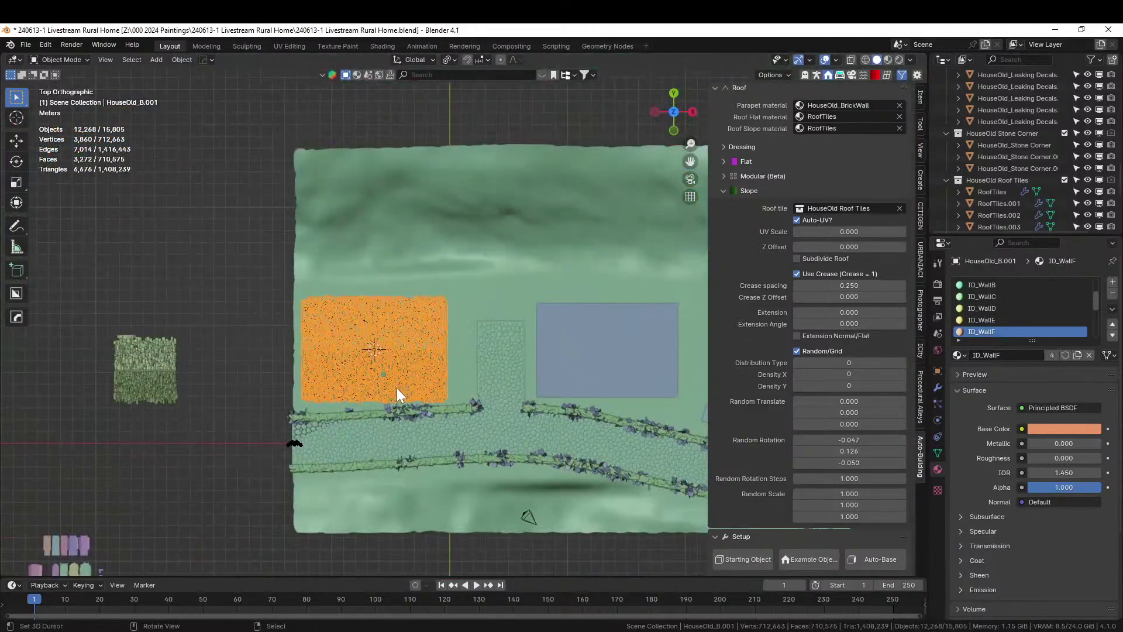
pyautogui.press('g')
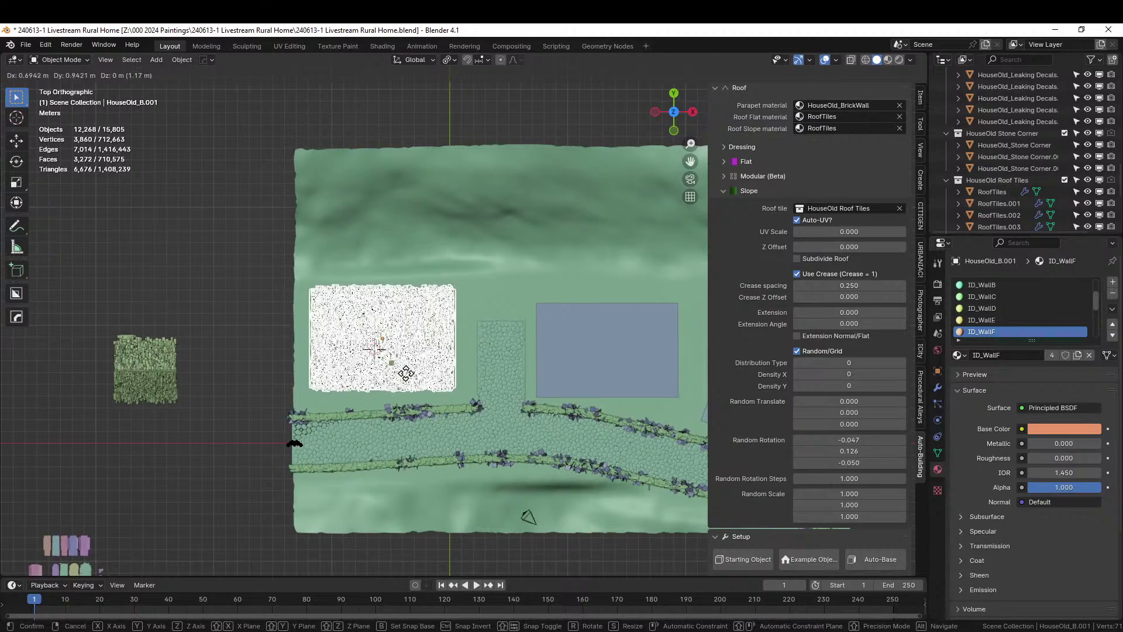
pyautogui.click(405, 388)
pyautogui.moveTo(405, 387); pyautogui.dragTo(400, 307, button='middle')
pyautogui.scroll(8, 409, 282)
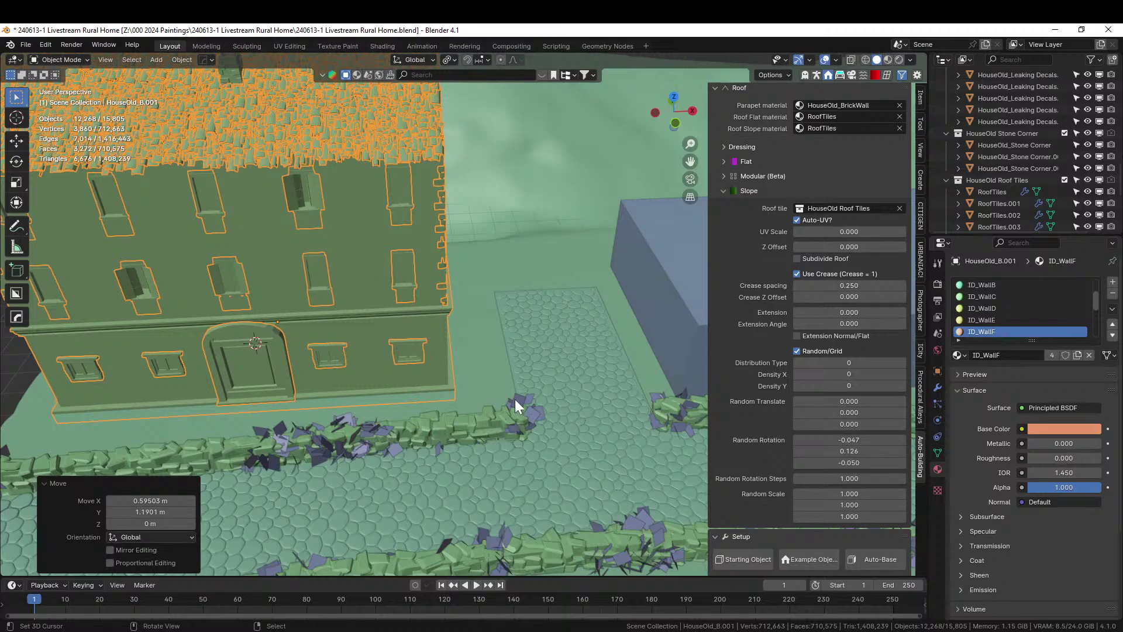
pyautogui.moveTo(514, 399); pyautogui.dragTo(294, 402, button='middle')
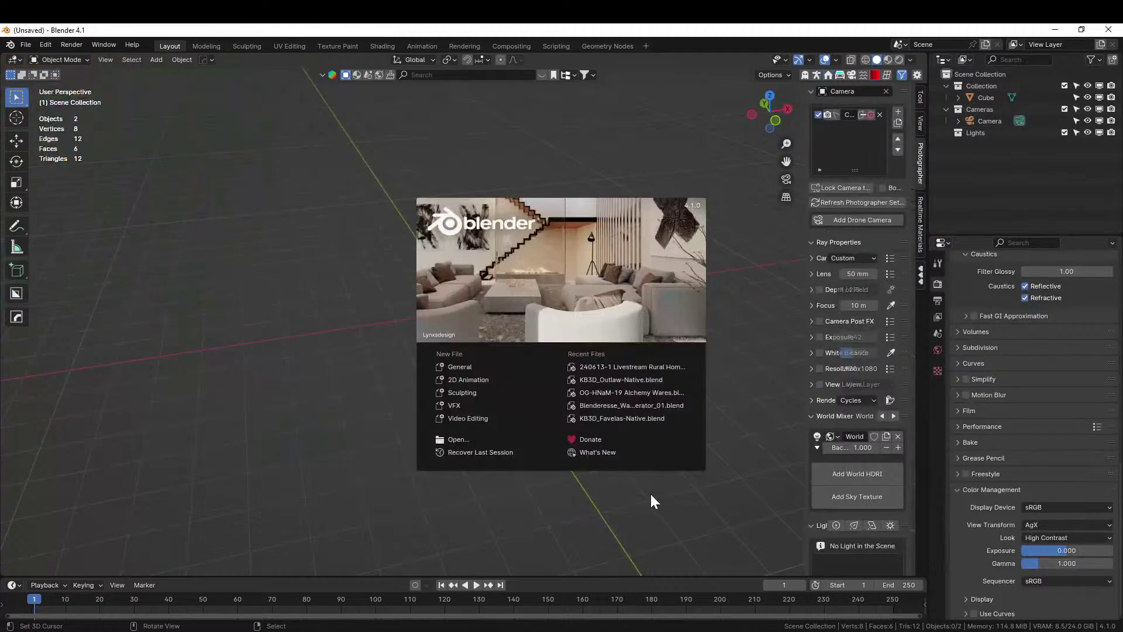
# - In a new Blender window, open Truck.blend from the 240603-1 Livestream Truck folder
pyautogui.click(477, 439)
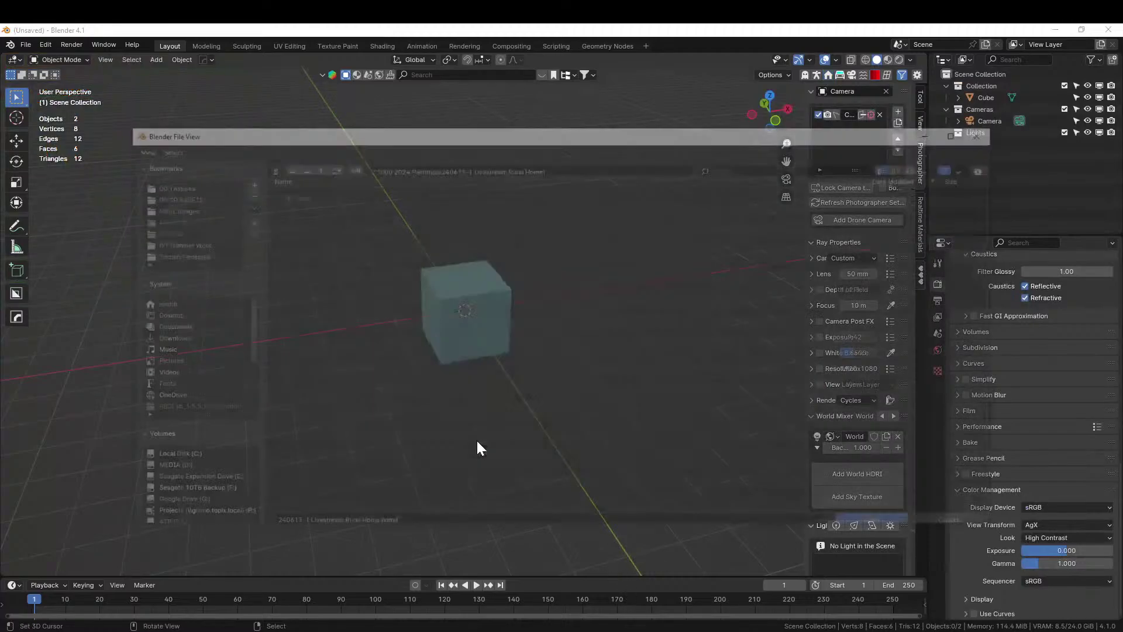
pyautogui.click(316, 153)
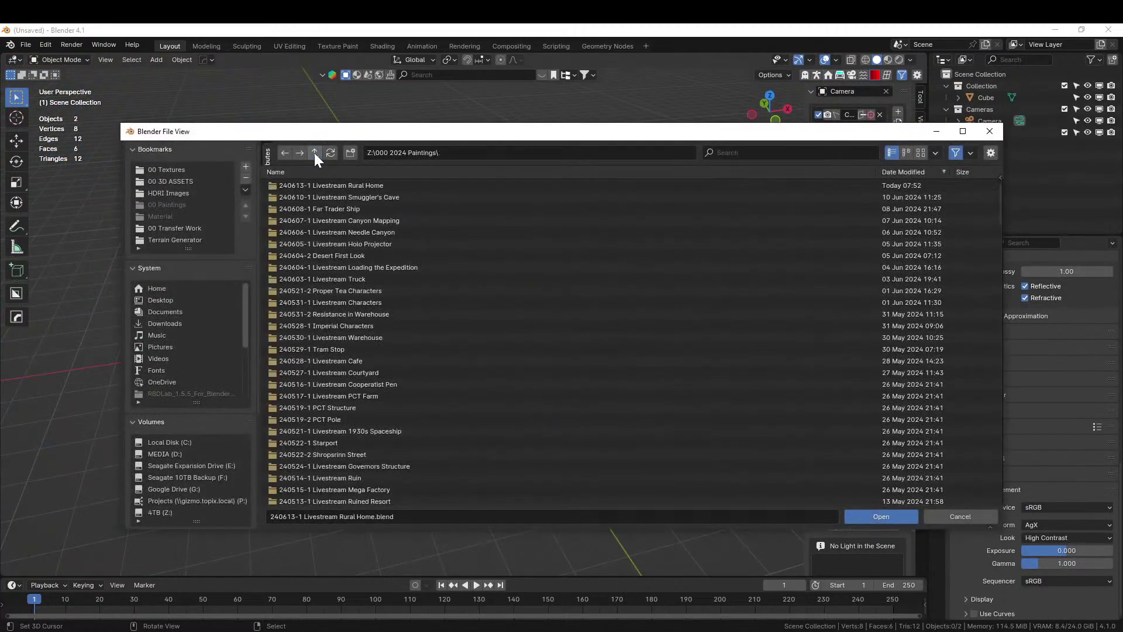
pyautogui.click(351, 281)
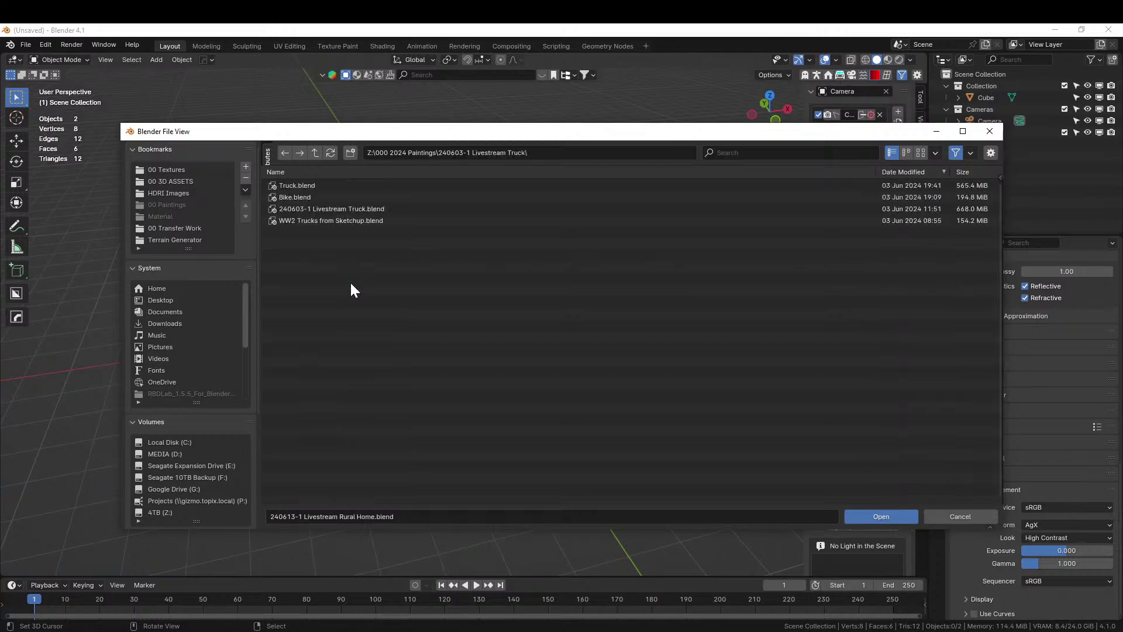
pyautogui.doubleClick(302, 185)
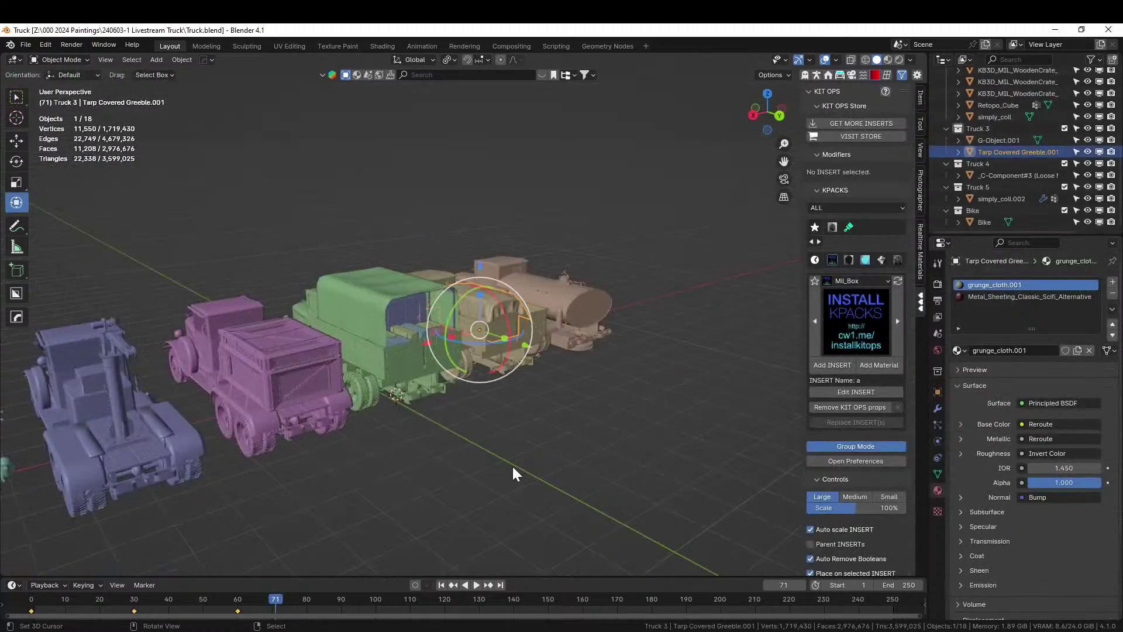
# - Copy the truck body G-Object.001 from the Truck 3 collection, leaving out its tarp-covered cargo
pyautogui.moveTo(511, 465); pyautogui.dragTo(388, 472, button='middle')
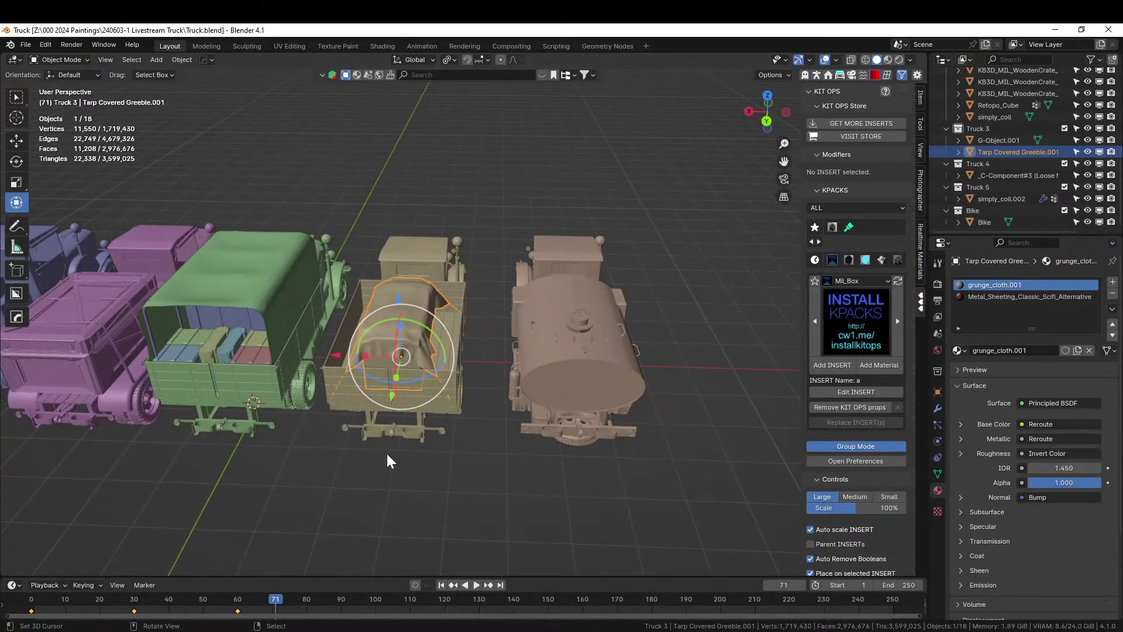
pyautogui.moveTo(386, 451); pyautogui.dragTo(402, 524, button='middle')
pyautogui.scroll(4, 432, 464)
pyautogui.scroll(-4, 432, 463)
pyautogui.moveTo(432, 463); pyautogui.dragTo(451, 296, button='middle')
pyautogui.click(447, 265)
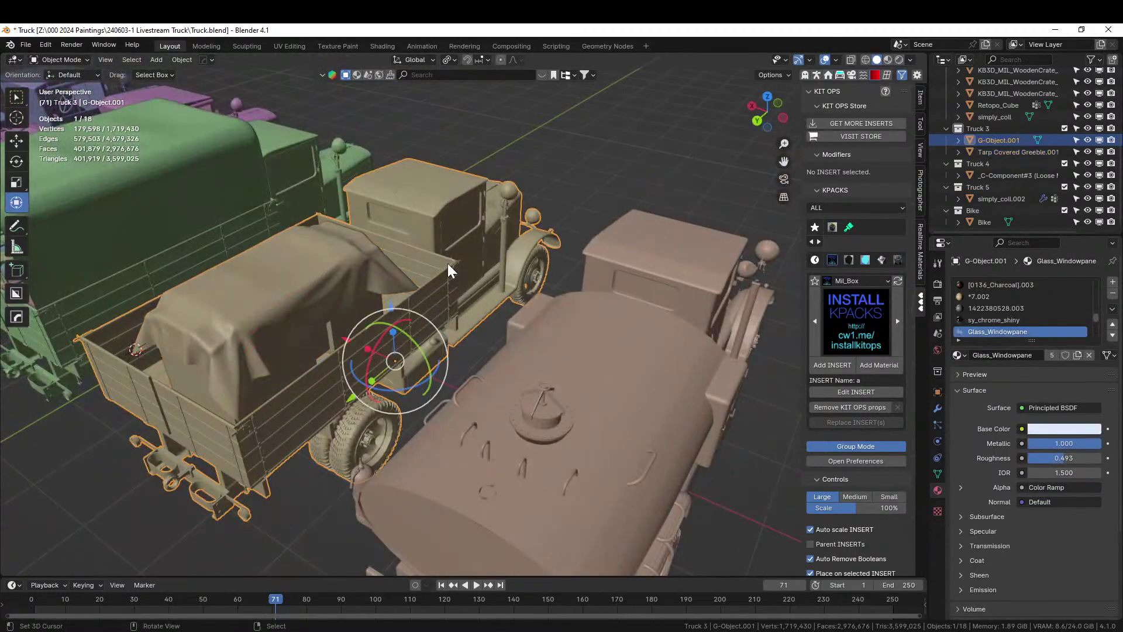
pyautogui.rightClick(448, 264)
pyautogui.press('Escape')
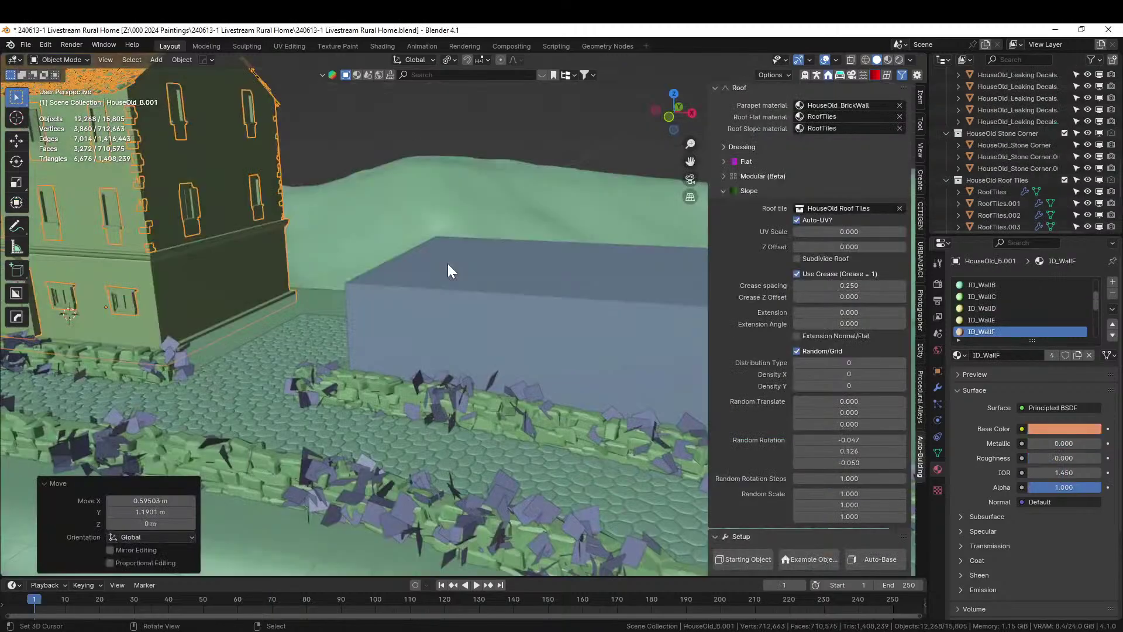
# - Switch back to the rural home scene in Blender, paste the copied truck and view it from the top
pyautogui.scroll(-3, 465, 285)
pyautogui.moveTo(483, 310); pyautogui.dragTo(481, 338, button='middle')
pyautogui.scroll(-3, 481, 338)
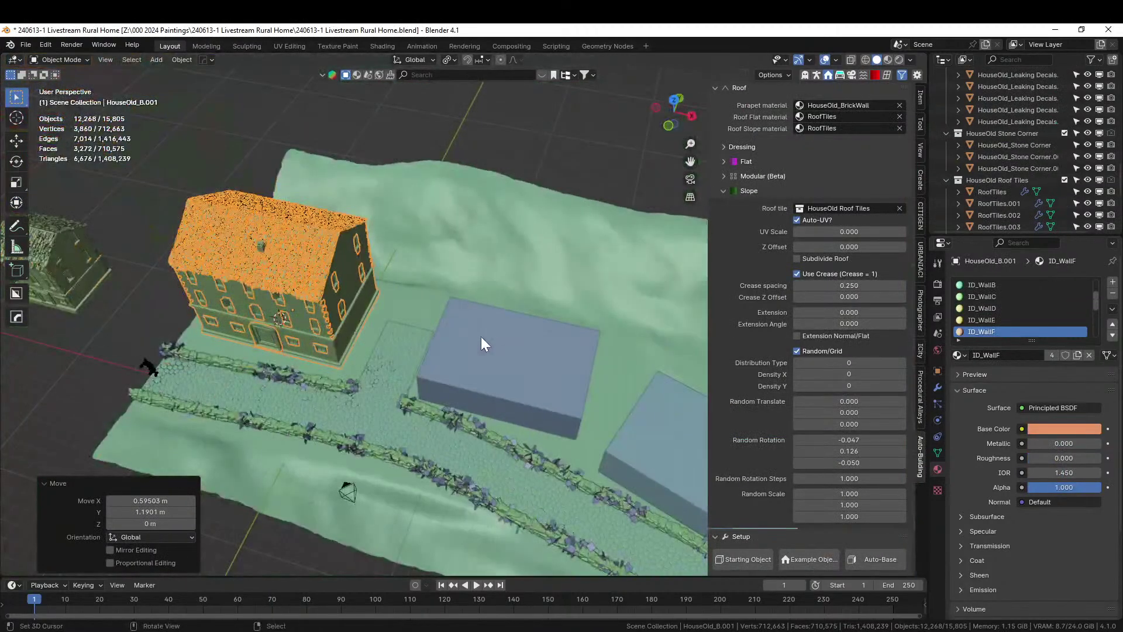
pyautogui.hotkey('ctrl', 'v')
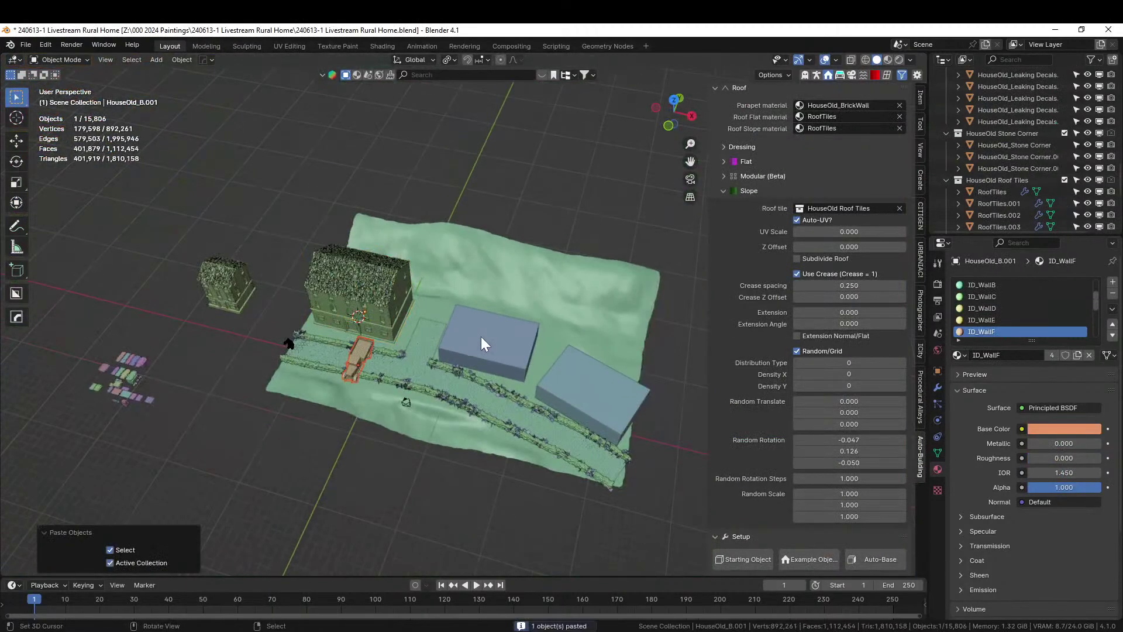
pyautogui.press('KP_7')
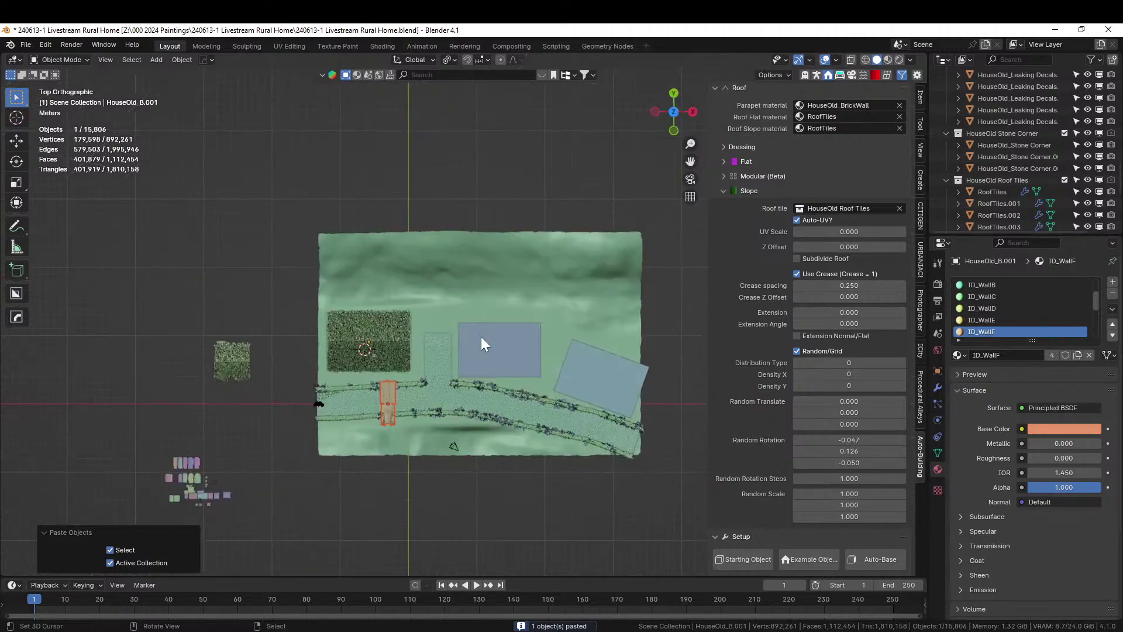
# - Move the pasted truck about 7.28 m in X and 6.85 m in Y onto the cobblestone driveway beside the house, and save the file
pyautogui.click(390, 404)
pyautogui.press('g')
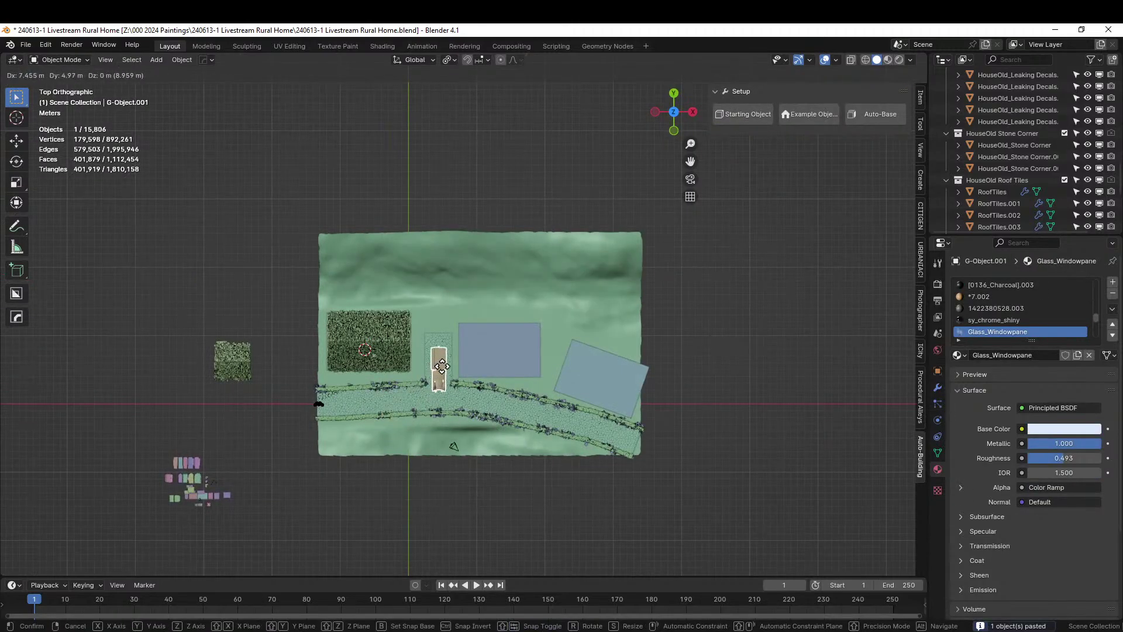
pyautogui.click(444, 359)
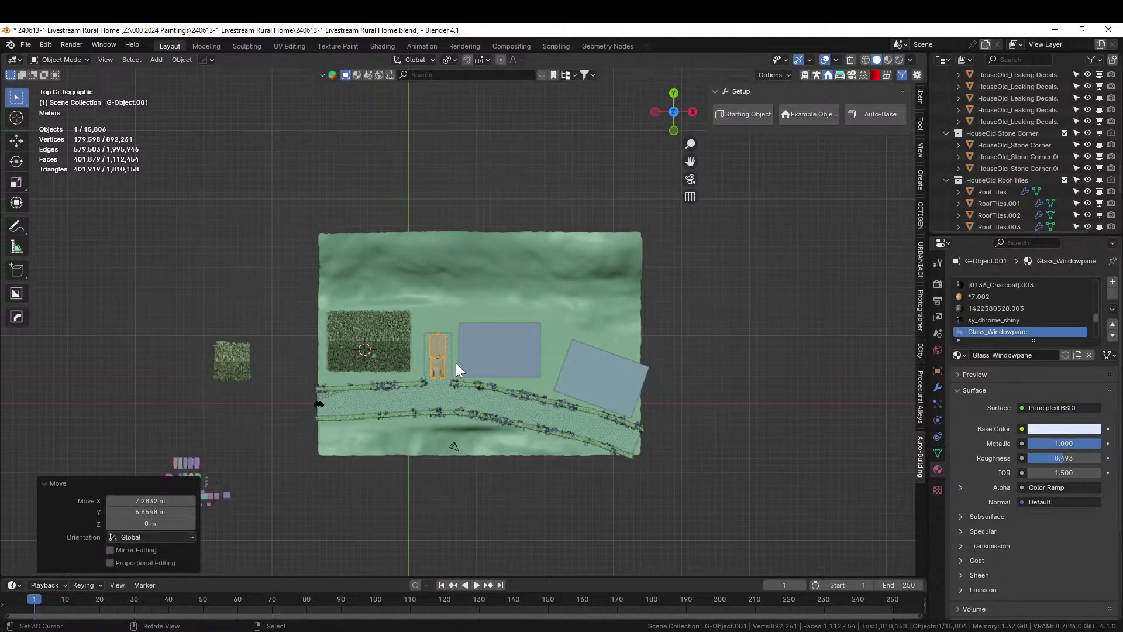
pyautogui.moveTo(455, 363); pyautogui.dragTo(466, 266, button='middle')
pyautogui.scroll(8, 479, 250)
pyautogui.scroll(3, 480, 251)
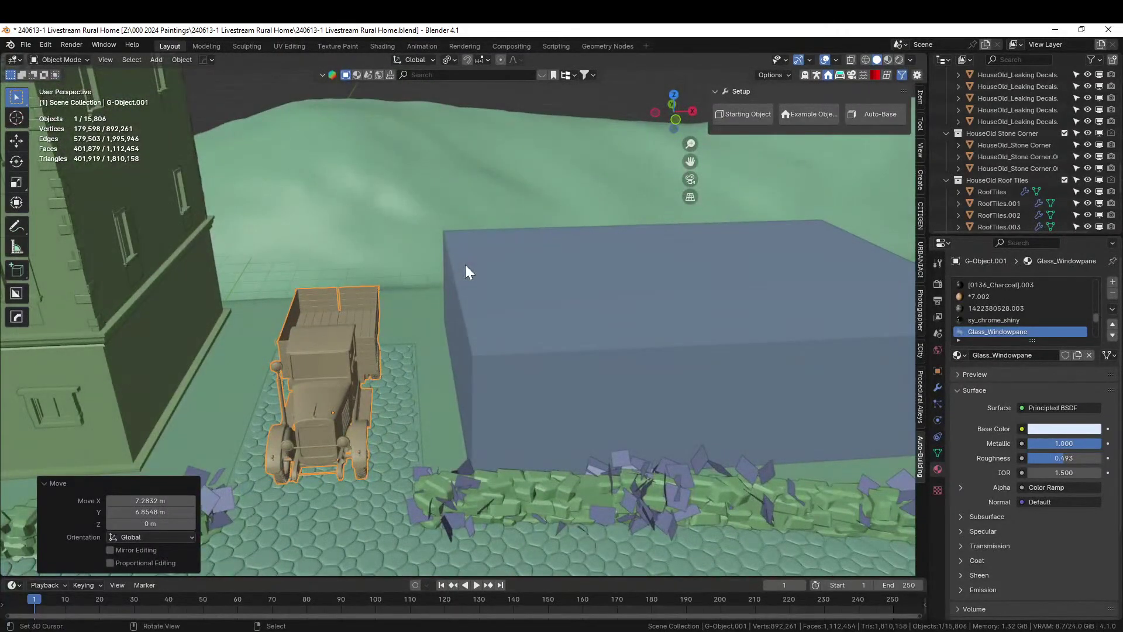
pyautogui.hotkey('ctrl', 's')
# - From the top view, delete the plain placeholder box directly beside the truck
pyautogui.scroll(-4, 466, 265)
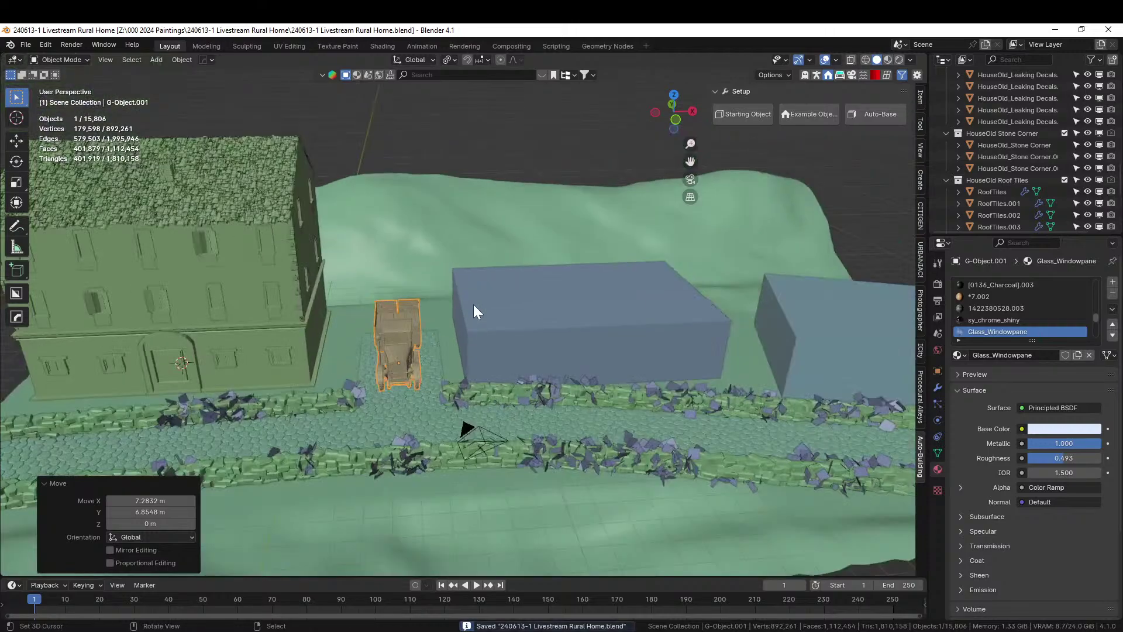
pyautogui.moveTo(506, 349); pyautogui.dragTo(491, 417, button='middle')
pyautogui.scroll(-5, 490, 418)
pyautogui.click(507, 365)
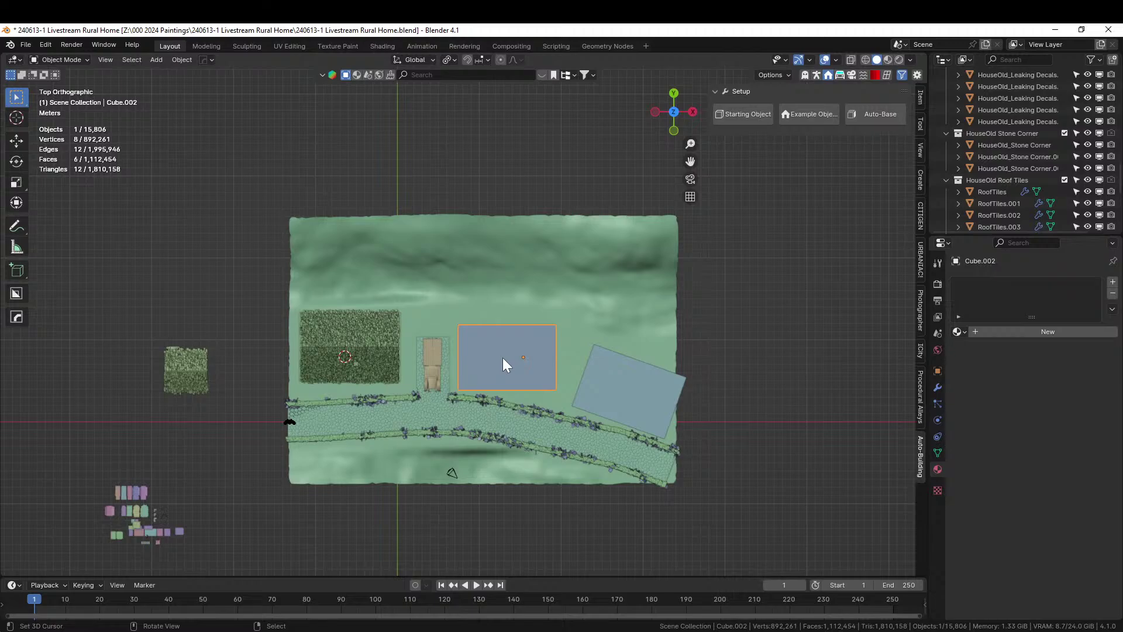
pyautogui.press('Delete')
# - Duplicate the large detailed house about 19.78 m in X and -0.43 m in Y to the other side of the truck
pyautogui.click(348, 347)
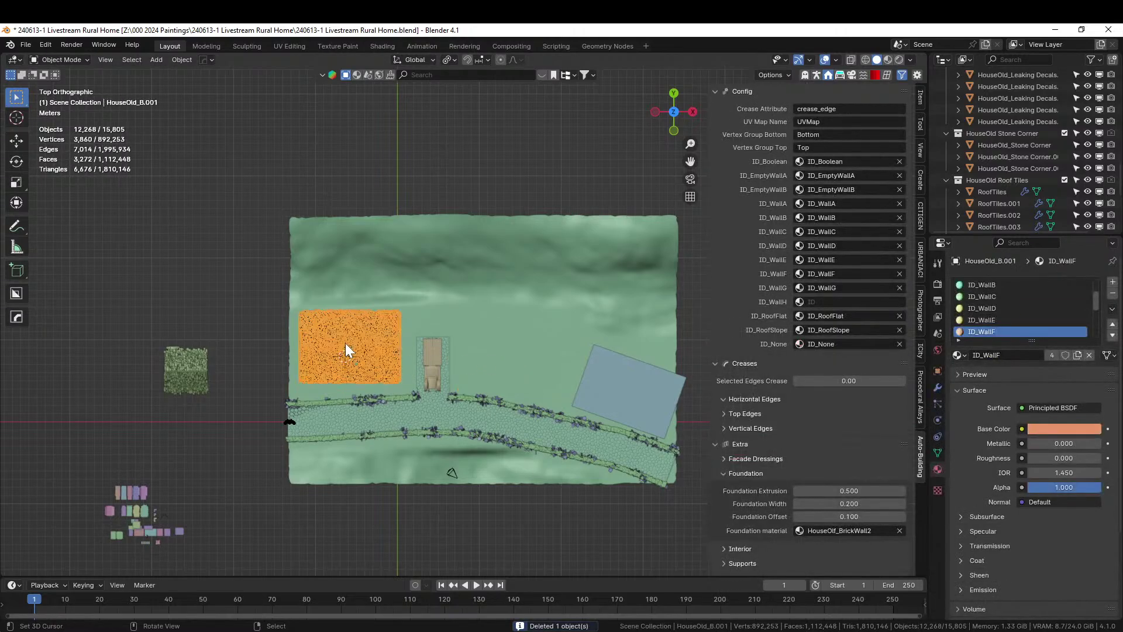
pyautogui.hotkey('shift', 'd')
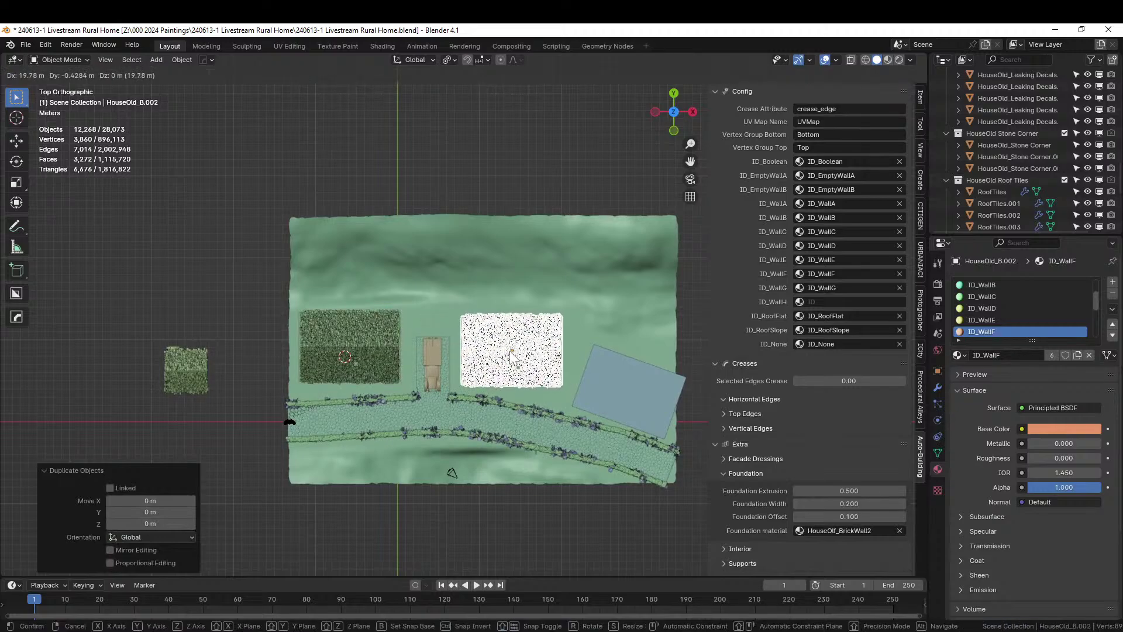
pyautogui.click(512, 357)
pyautogui.moveTo(591, 436); pyautogui.dragTo(591, 378, button='middle')
pyautogui.scroll(5, 595, 343)
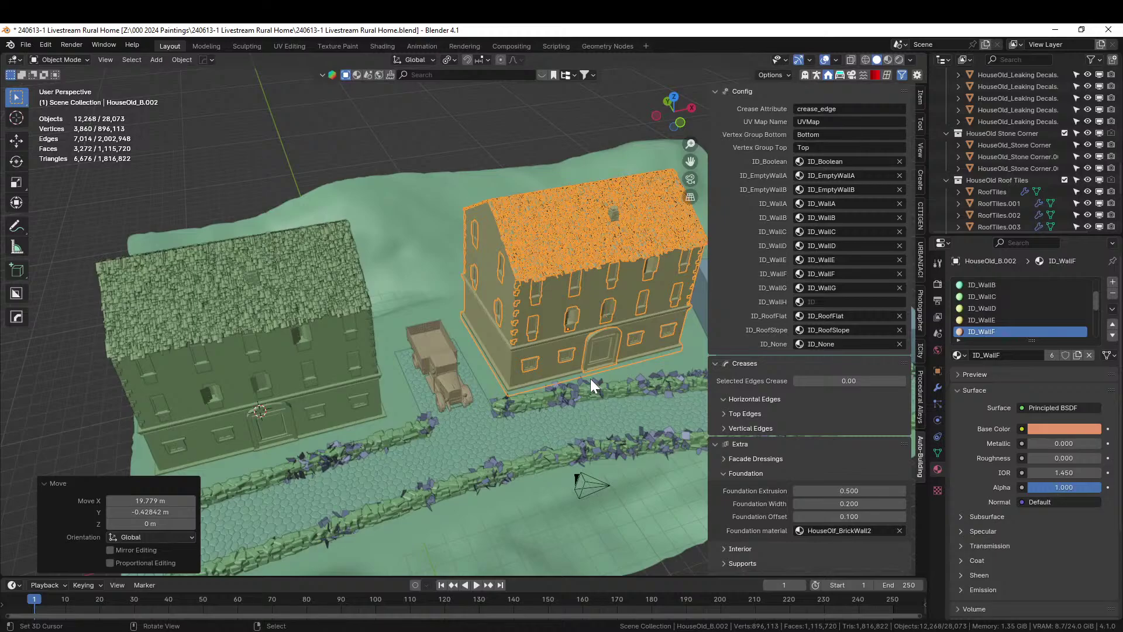
pyautogui.scroll(4, 301, 492)
pyautogui.moveTo(301, 493); pyautogui.dragTo(425, 387, button='middle')
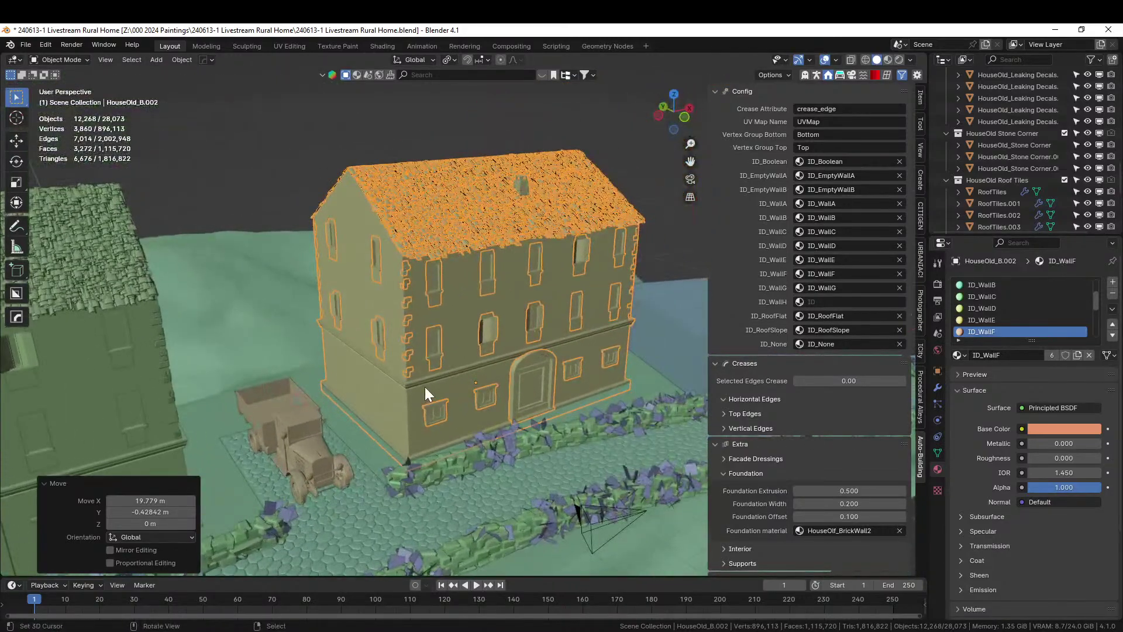
# - Isolate the duplicated house in local view and show it in rendered shading
pyautogui.press('KP_Divide')
pyautogui.press('z')
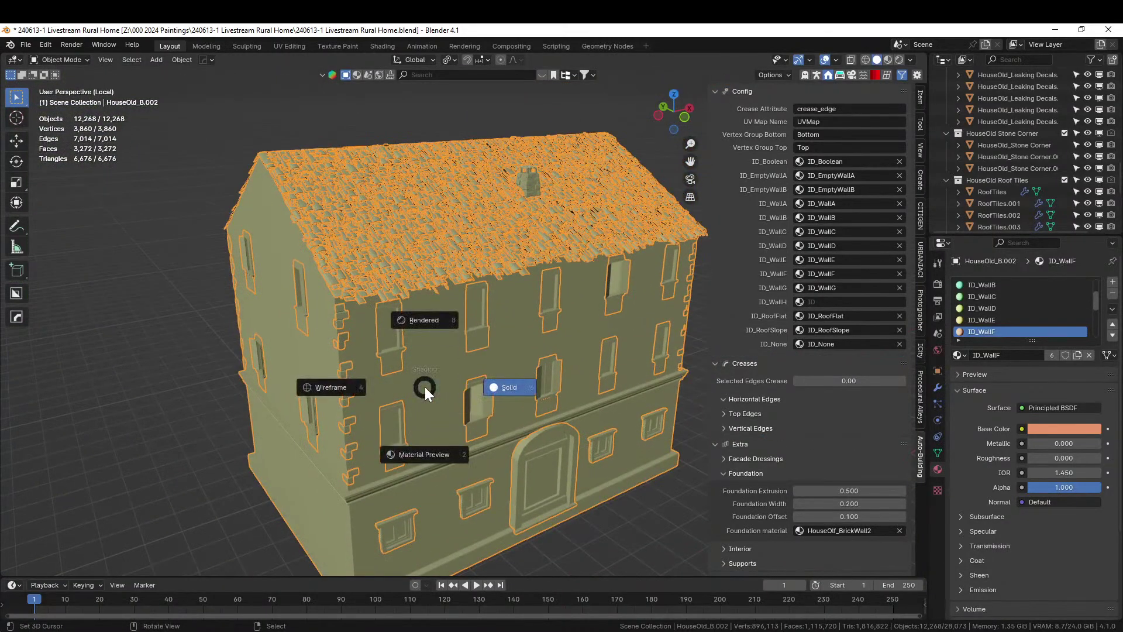
pyautogui.press('8')
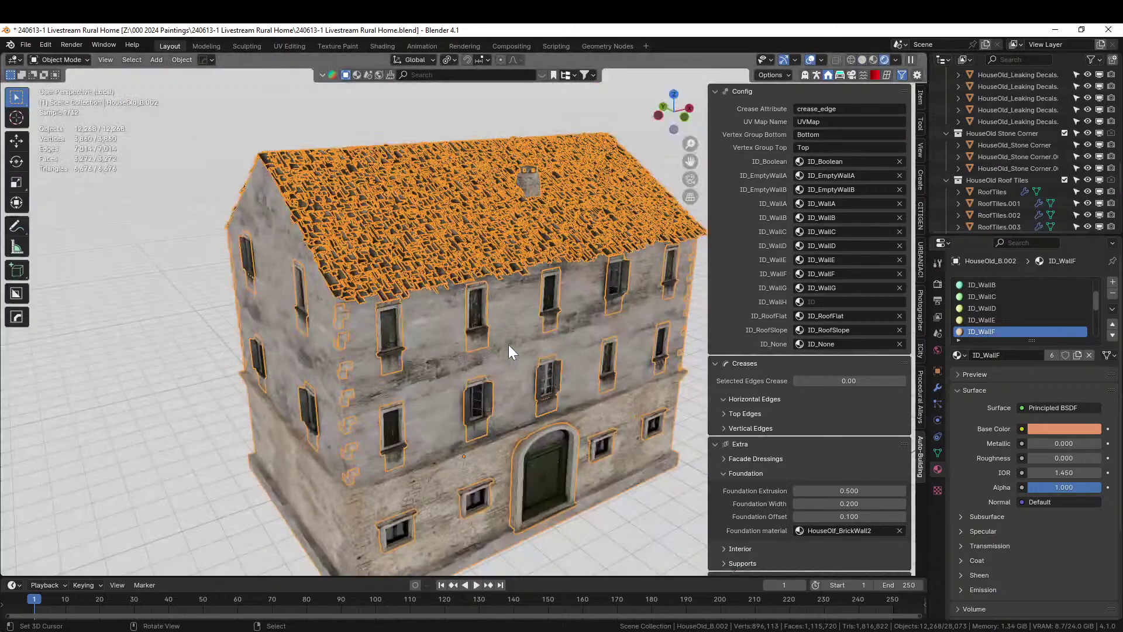
# - On the truck-facing gable side, assign the ID_WallF material to the ground-floor face nearest the front façade
pyautogui.press('Tab')
pyautogui.moveTo(455, 414)
pyautogui.mouseDown(button='middle')
pyautogui.moveTo(476, 419)
pyautogui.moveTo(532, 396)
pyautogui.moveTo(497, 372)
pyautogui.moveTo(506, 391)
pyautogui.moveTo(452, 425)
pyautogui.mouseUp(button='middle')
pyautogui.click(451, 445)
pyautogui.keyDown('shift'); pyautogui.click(520, 445); pyautogui.keyUp('shift')
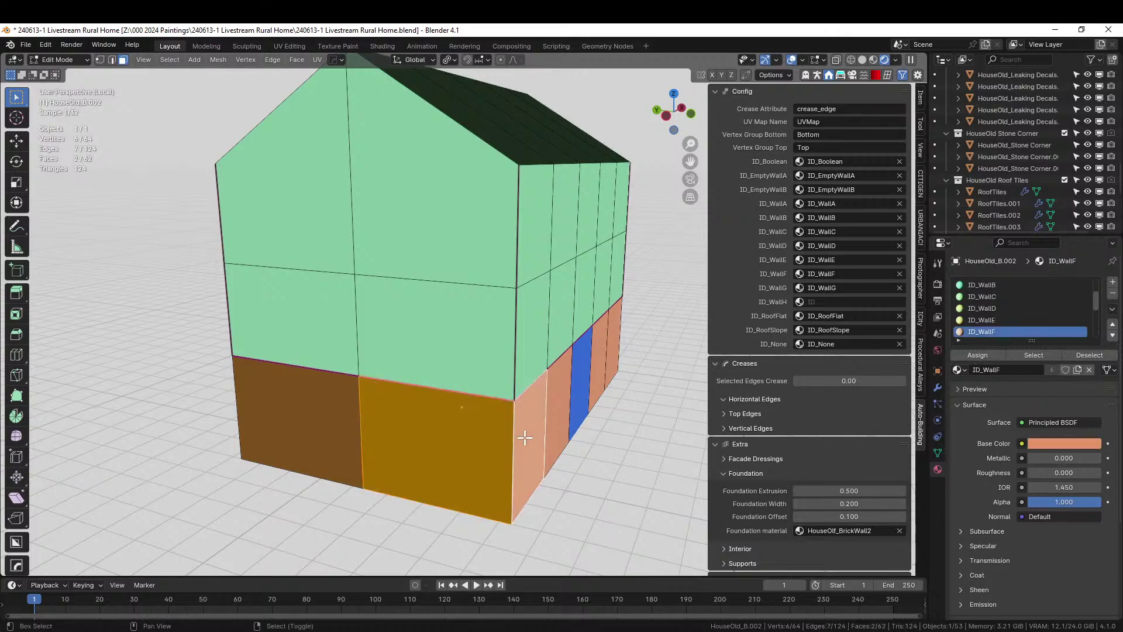
pyautogui.click(981, 353)
# - Assign the front door's ID_WallA material to the other ground-floor face of that gable side and check the result
pyautogui.click(334, 442)
pyautogui.keyDown('shift'); pyautogui.click(587, 376); pyautogui.keyUp('shift')
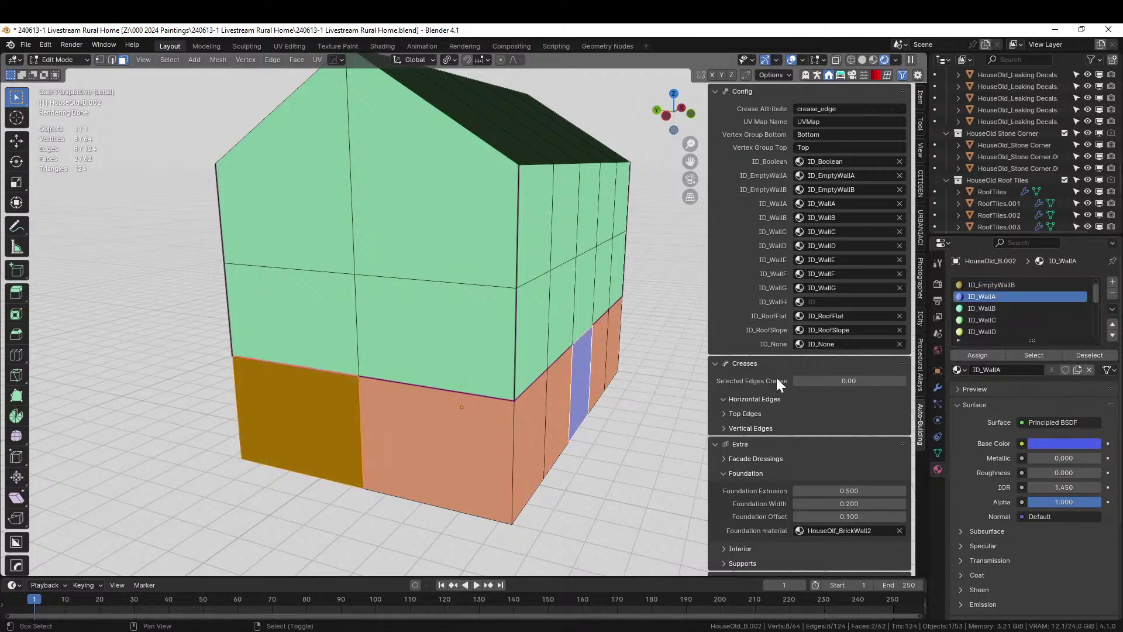
pyautogui.click(982, 355)
pyautogui.moveTo(497, 410); pyautogui.dragTo(302, 386, button='middle')
pyautogui.click(418, 383)
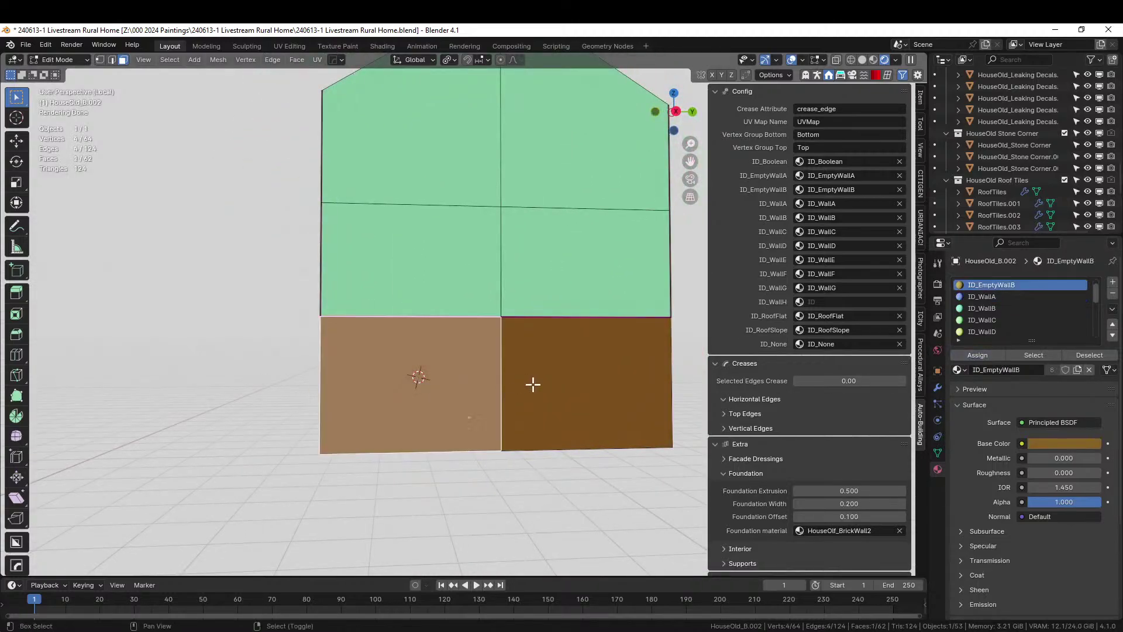
pyautogui.moveTo(525, 408); pyautogui.dragTo(322, 437, button='middle')
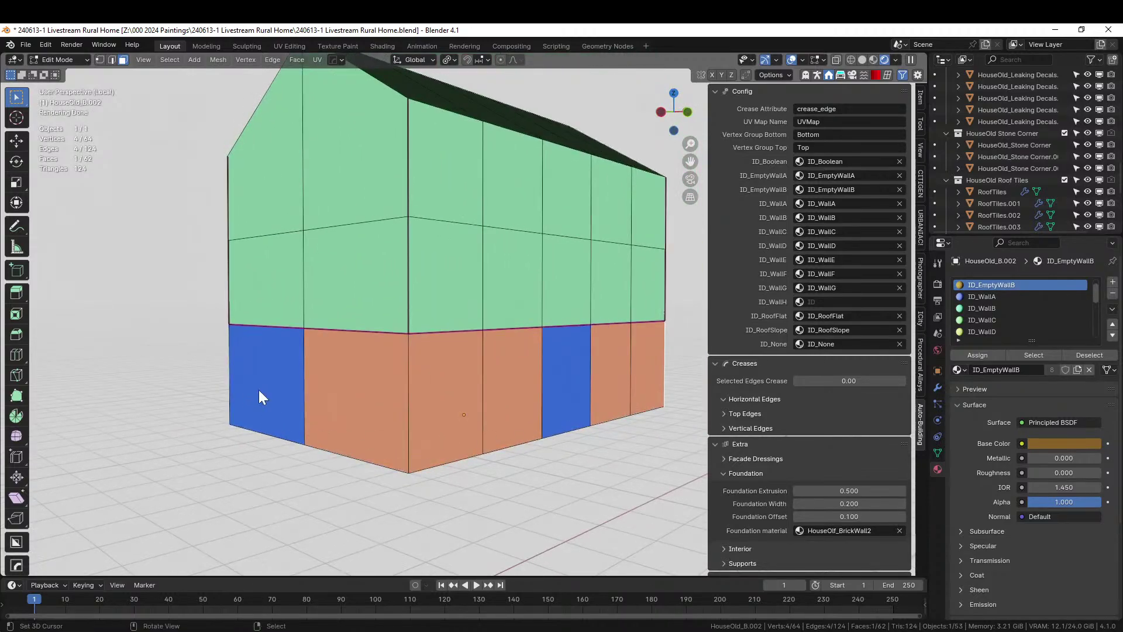
pyautogui.press('Tab')
pyautogui.moveTo(258, 388); pyautogui.dragTo(299, 399, button='middle')
pyautogui.press('Tab')
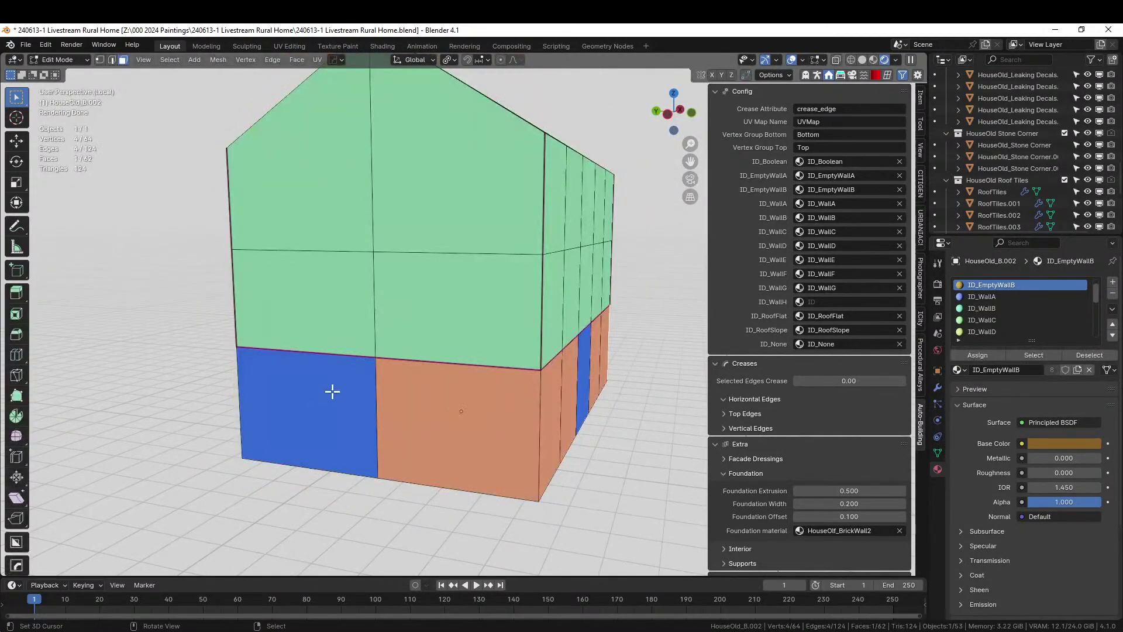
# - Add one centred vertical loop cut through each half of the gable wall
pyautogui.click(311, 359)
pyautogui.hotkey('ctrl', 'r')
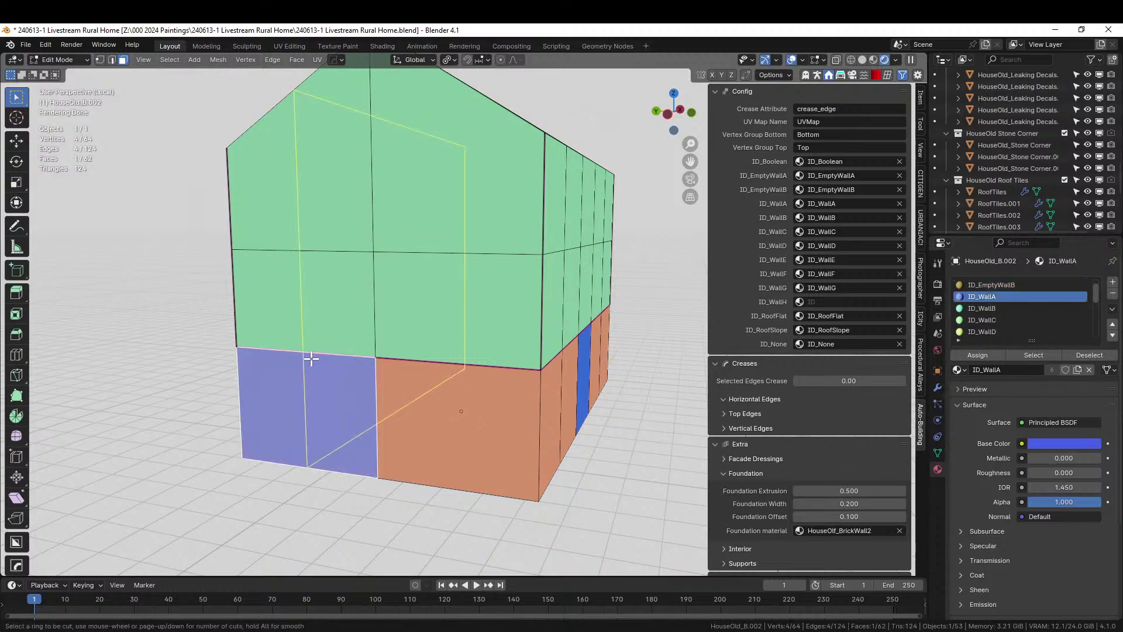
pyautogui.click(312, 359)
pyautogui.press('2')
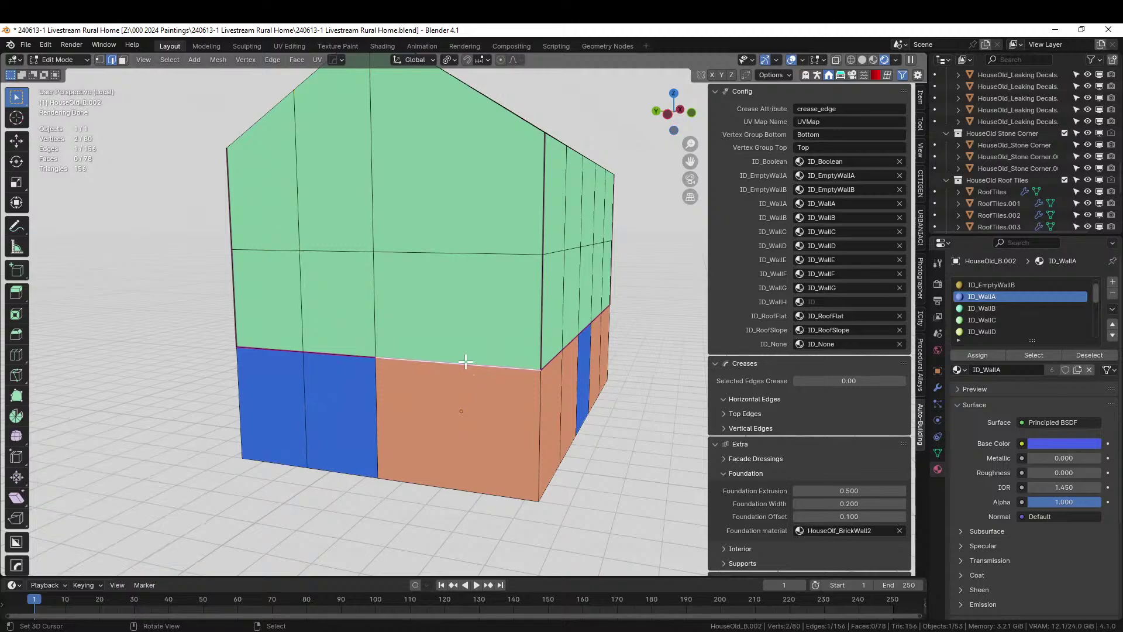
pyautogui.click(466, 364)
pyautogui.hotkey('ctrl', 'r')
pyautogui.click(466, 362)
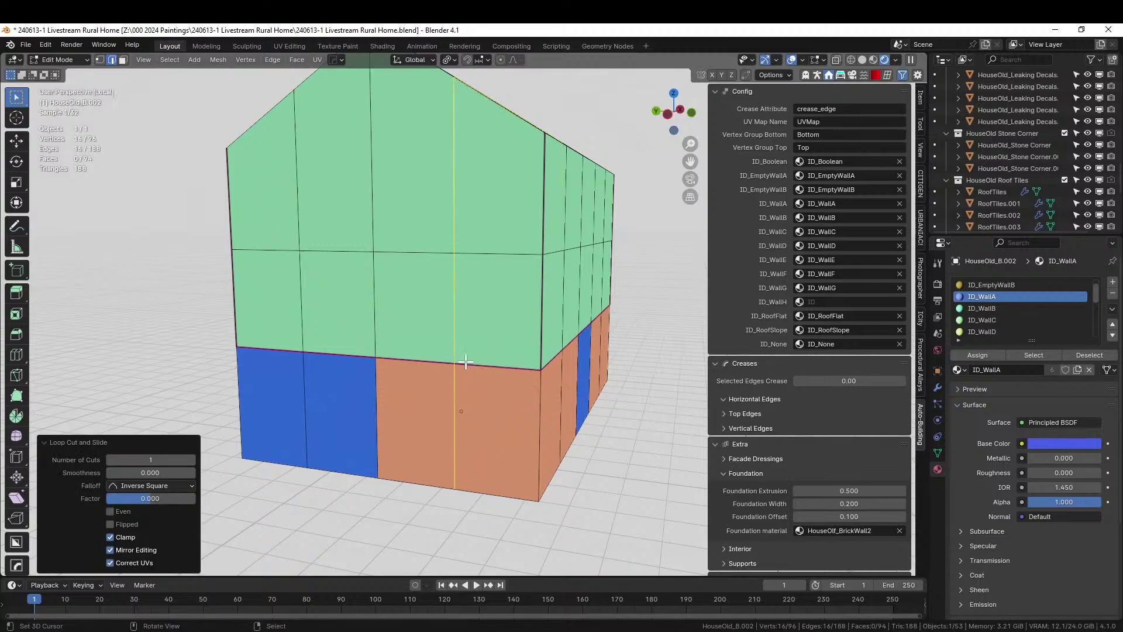
# - Assign ID_EmptyWallB to the gable's ground-floor face at the rear corner and check the house in Object Mode
pyautogui.click(342, 398)
pyautogui.press('3')
pyautogui.click(342, 398)
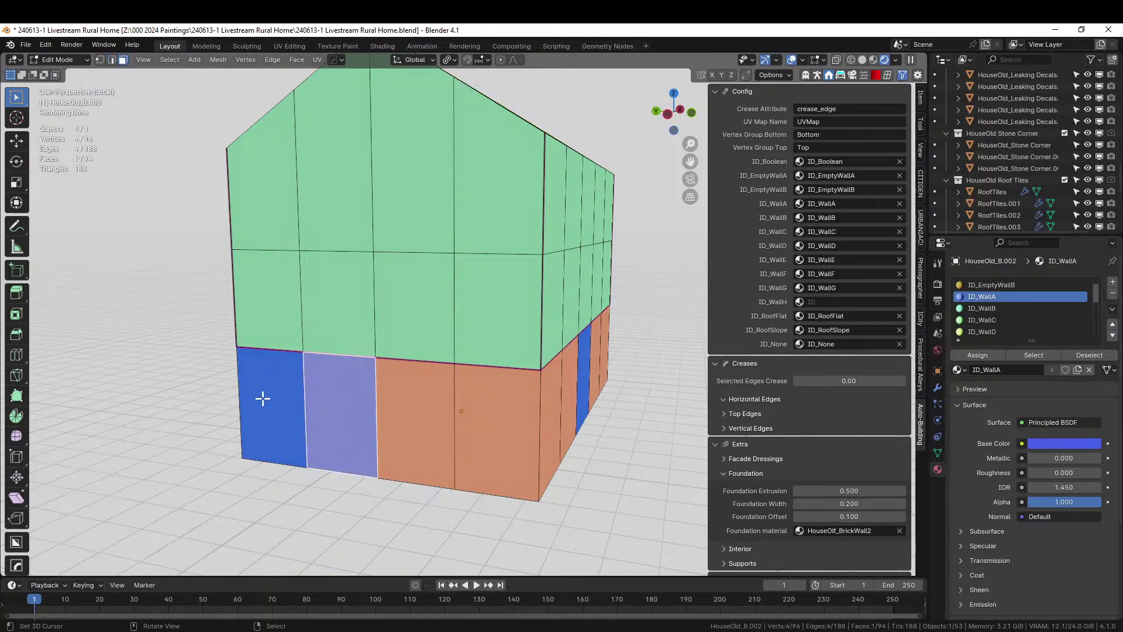
pyautogui.click(263, 397)
pyautogui.moveTo(514, 402); pyautogui.dragTo(602, 403, button='middle')
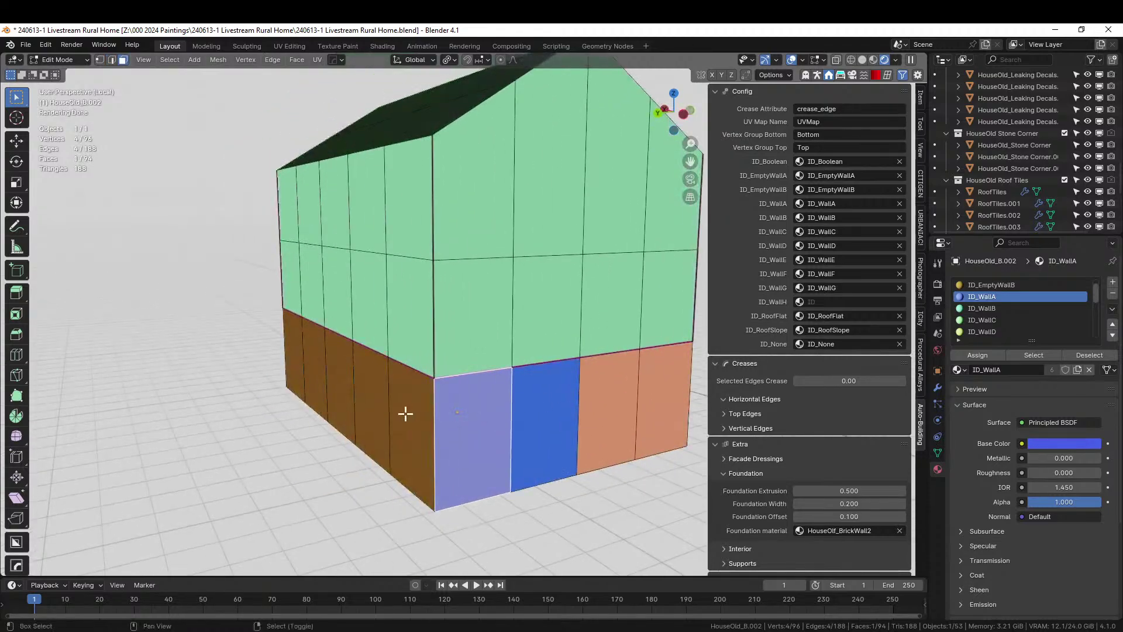
pyautogui.keyDown('shift'); pyautogui.click(401, 413); pyautogui.keyUp('shift')
pyautogui.click(985, 356)
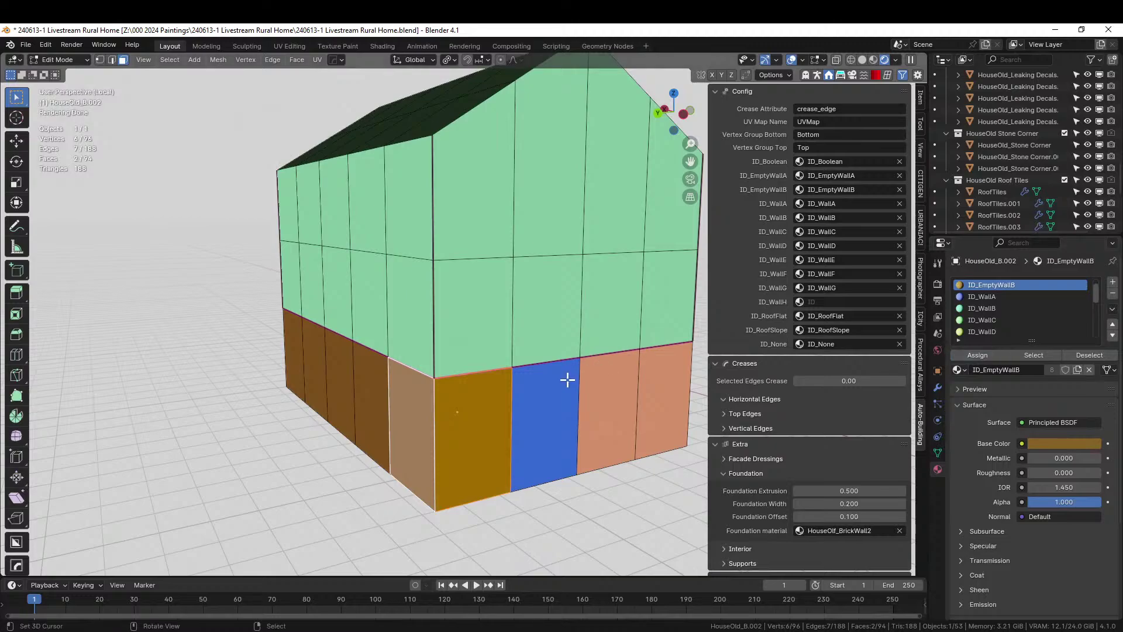
pyautogui.press('Tab')
pyautogui.moveTo(570, 400); pyautogui.dragTo(433, 392, button='middle')
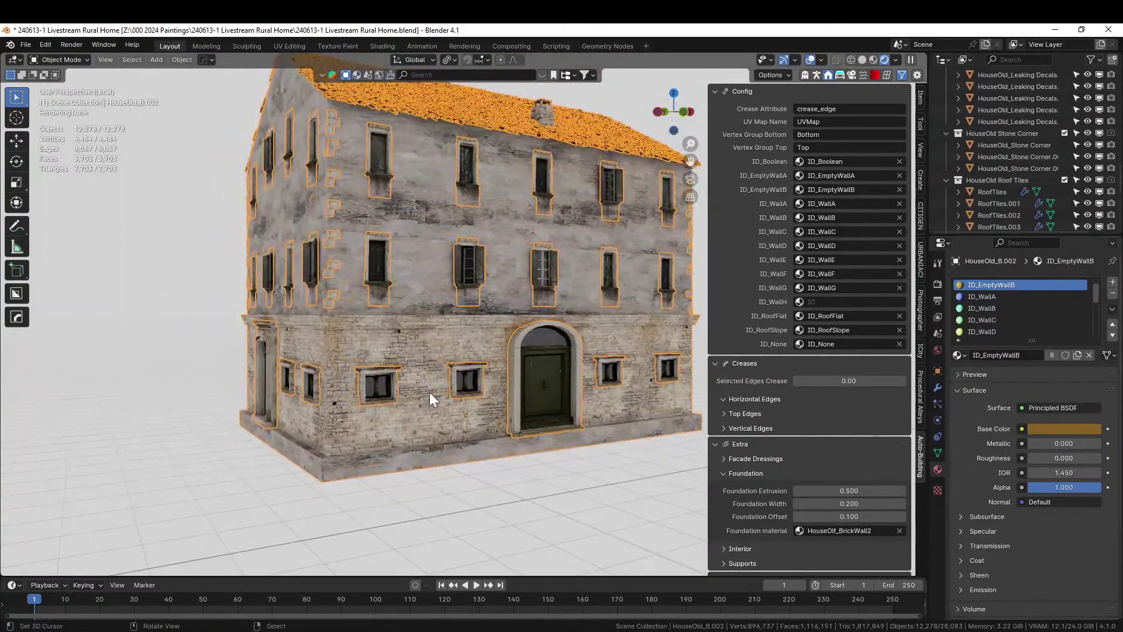
# - Leave local view, check the truck and both houses in the rendered scene, and save the file
pyautogui.press('KP_Divide')
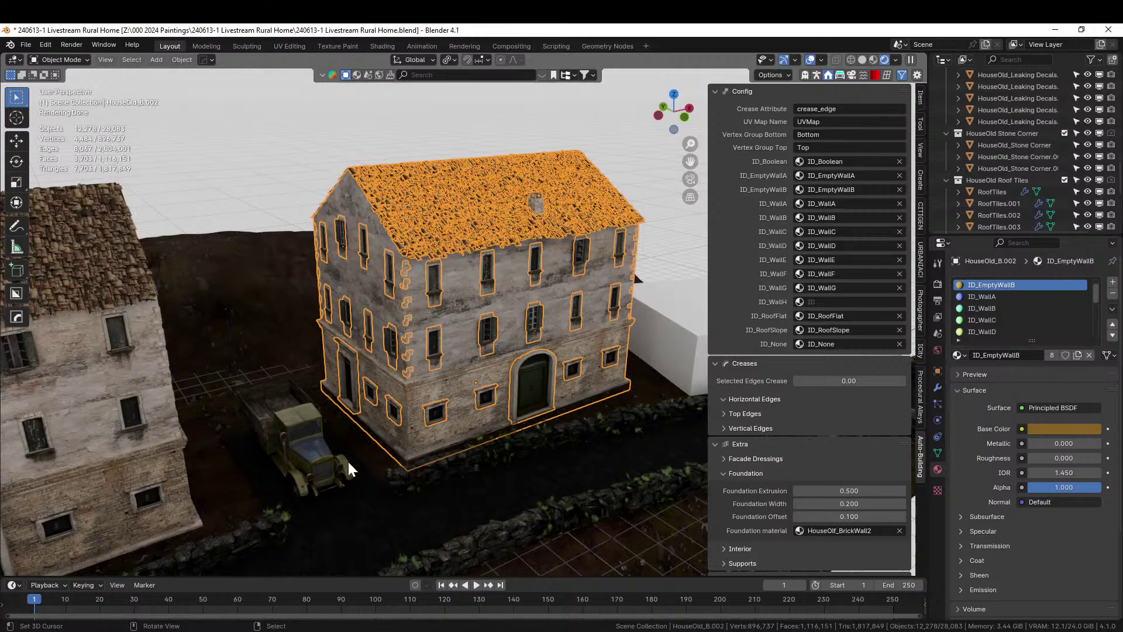
pyautogui.scroll(6, 357, 440)
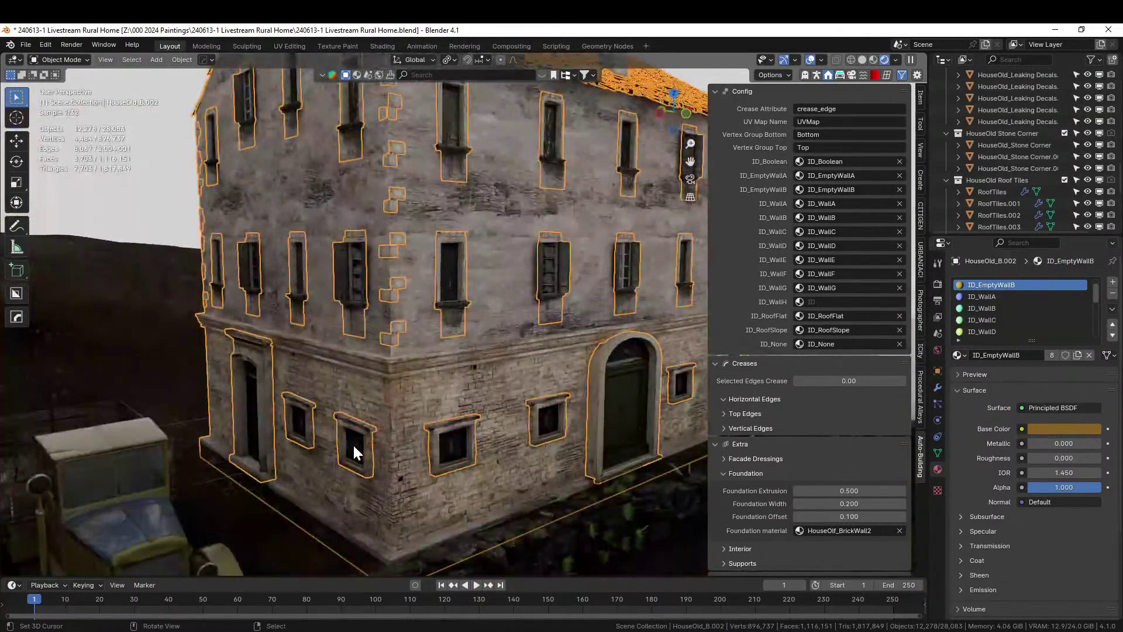
pyautogui.moveTo(352, 443); pyautogui.dragTo(359, 402, button='middle')
pyautogui.click(269, 165)
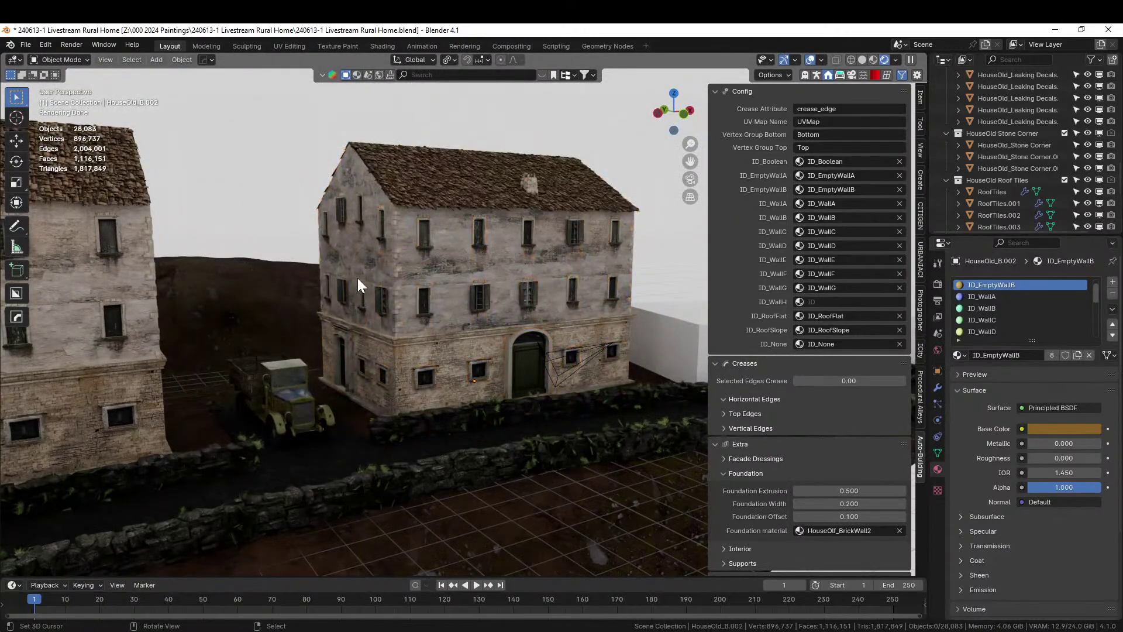
pyautogui.moveTo(358, 280); pyautogui.dragTo(395, 279, button='middle')
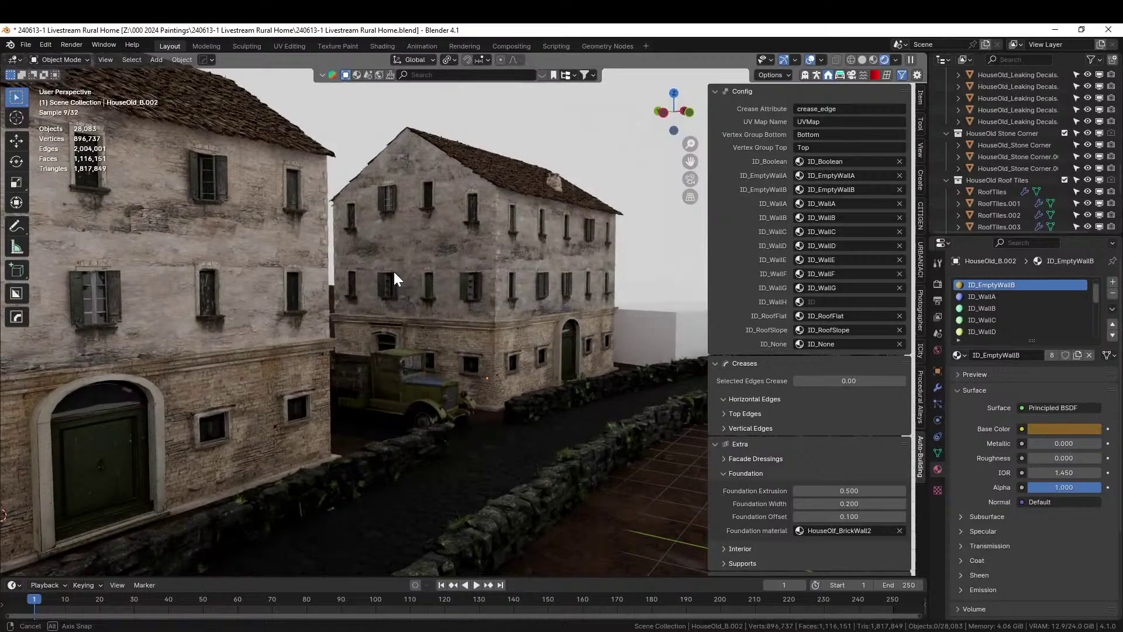
pyautogui.click(939, 387)
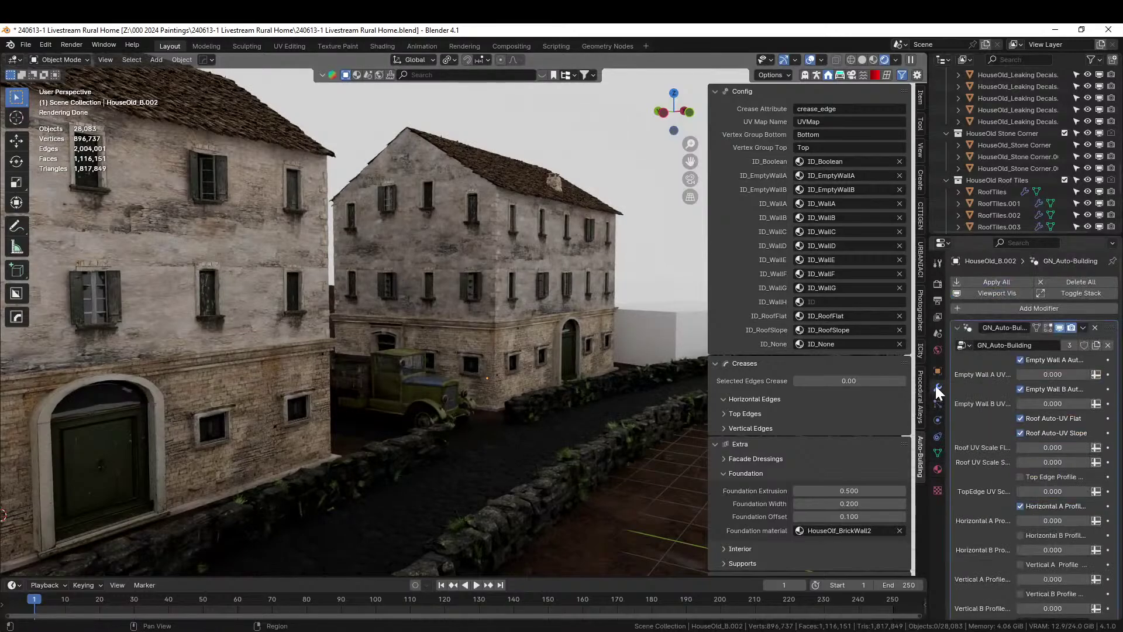
pyautogui.click(957, 329)
pyautogui.moveTo(510, 371); pyautogui.dragTo(633, 367, button='middle')
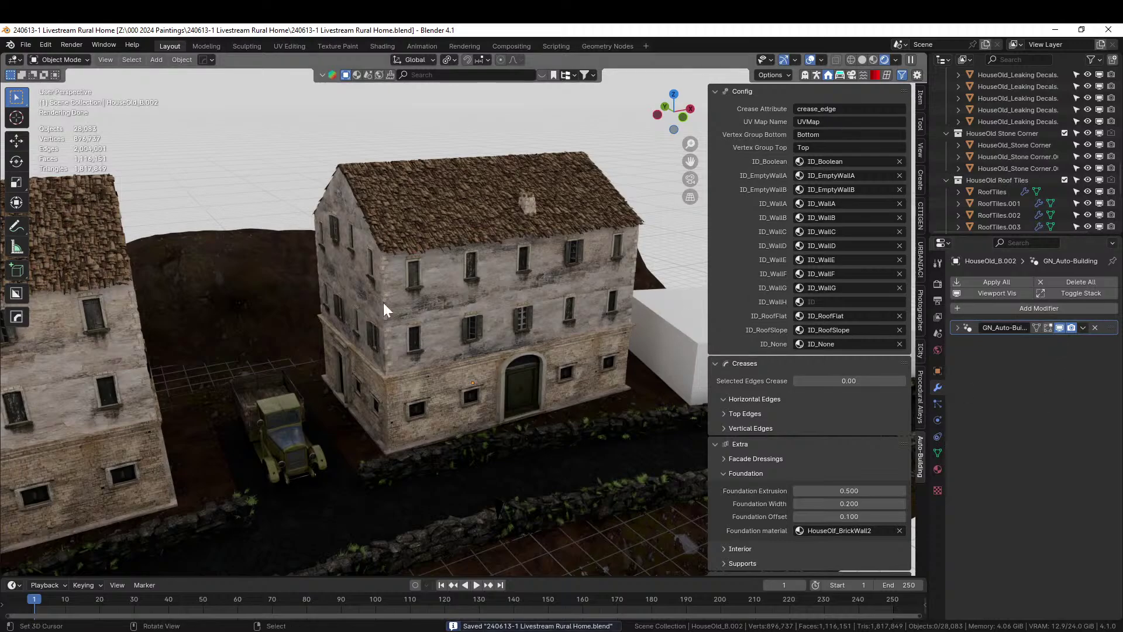
# - Add a Displace modifier with a new texture to the duplicated house and open the texture's settings
pyautogui.click(404, 301)
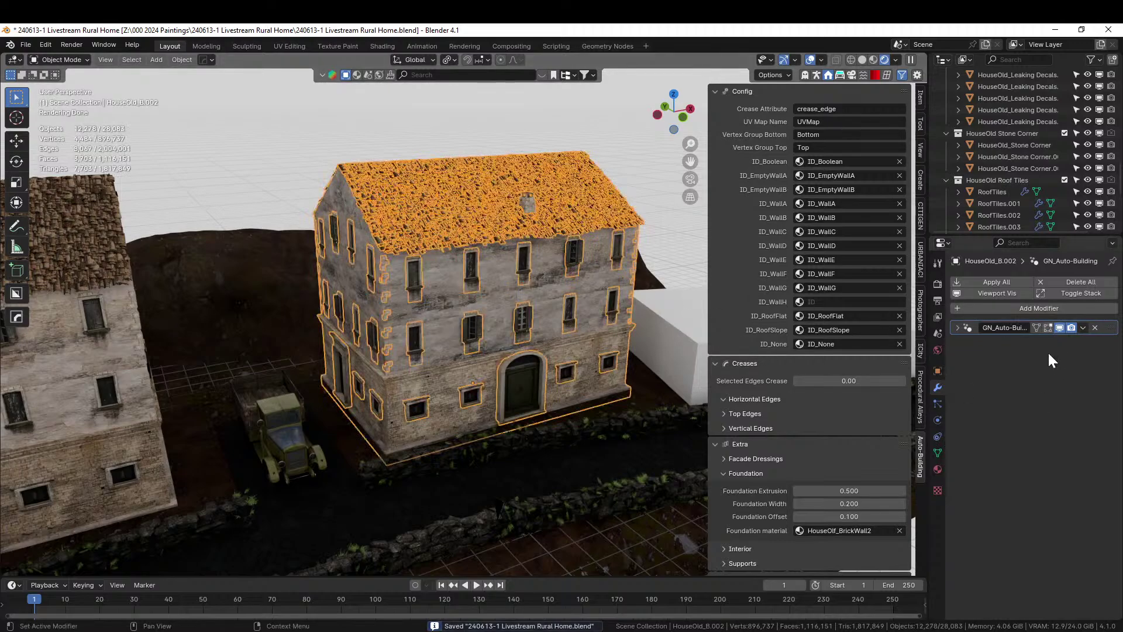
pyautogui.click(1052, 307)
pyautogui.moveTo(1035, 333)
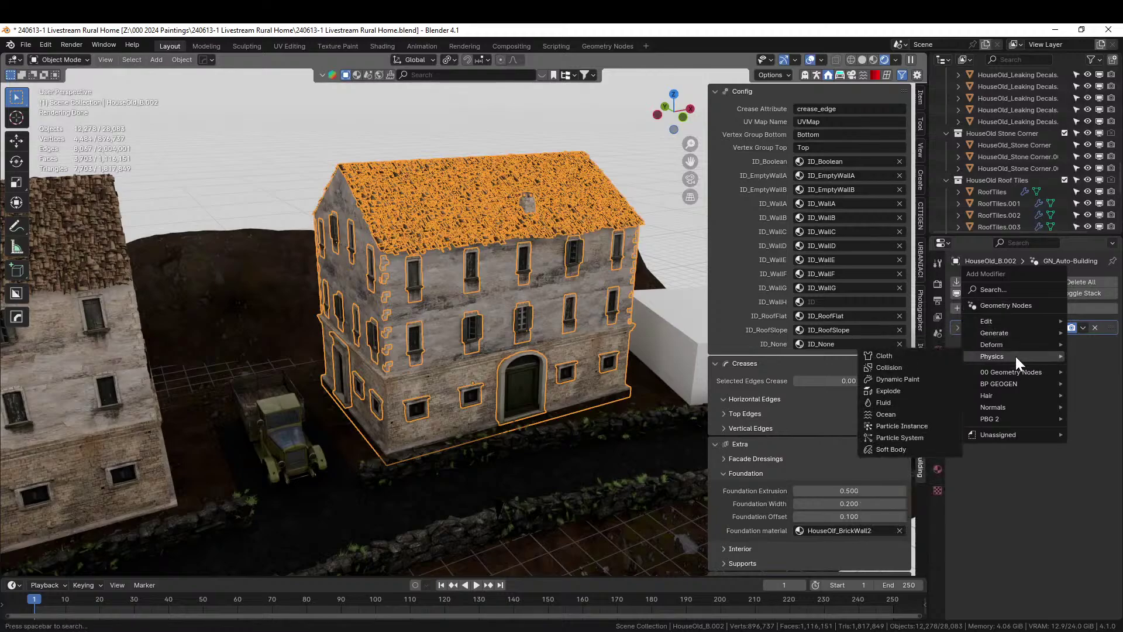
pyautogui.moveTo(1002, 344)
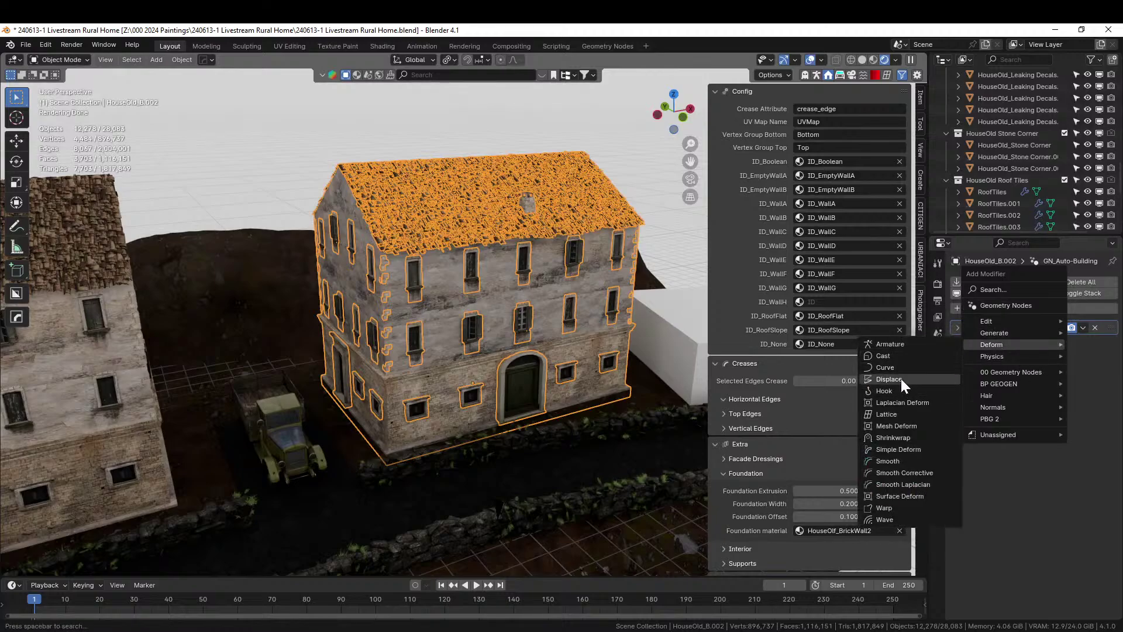
pyautogui.click(901, 378)
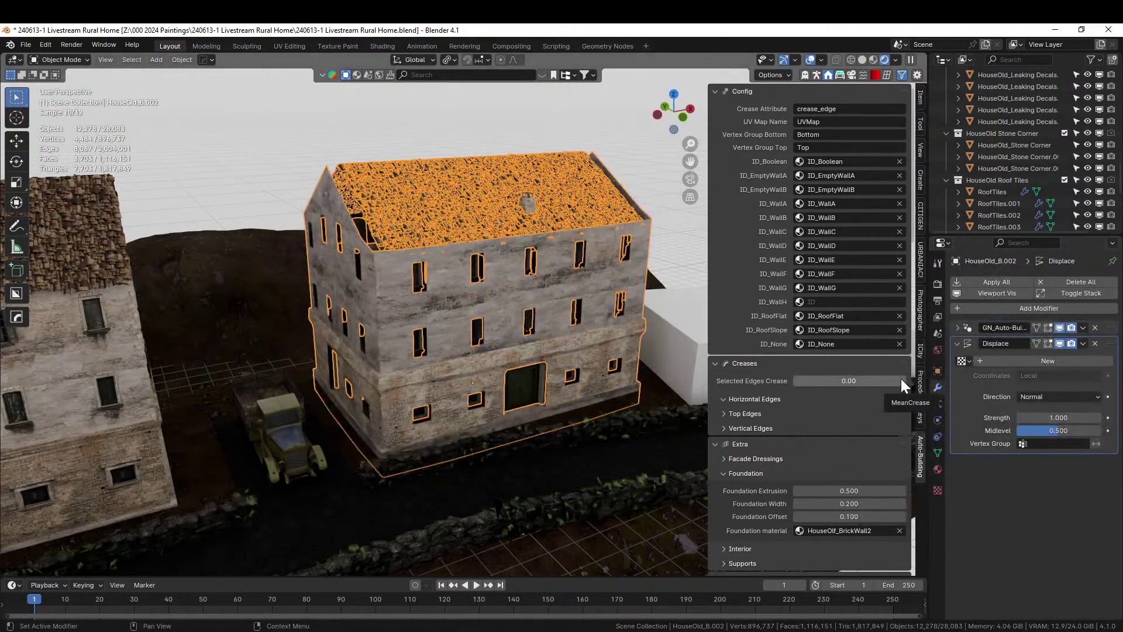
pyautogui.click(999, 360)
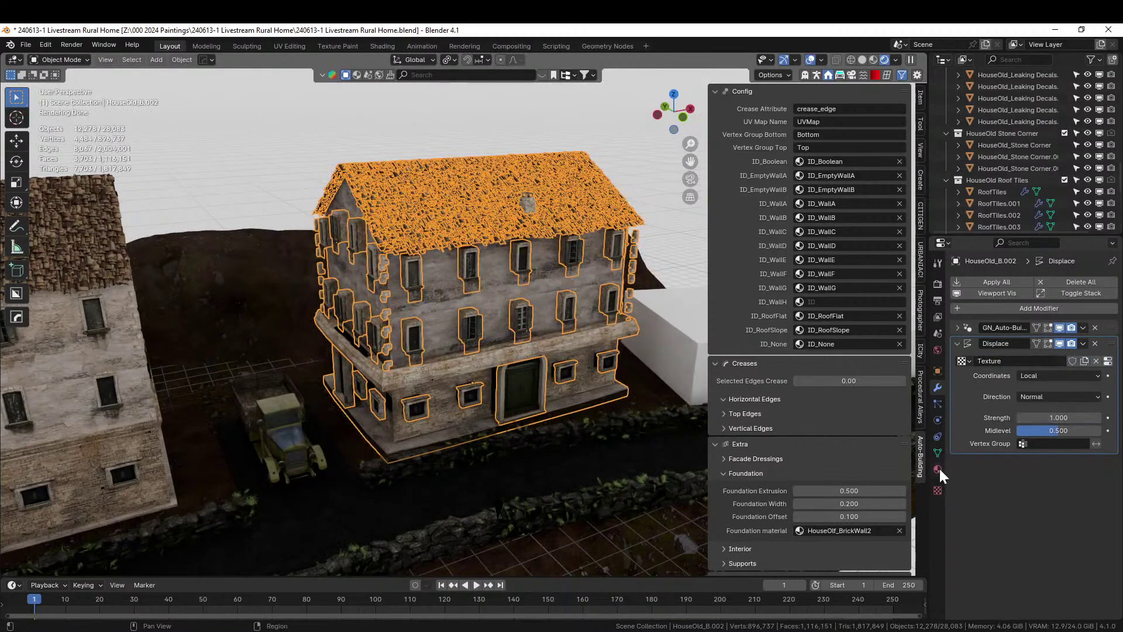
pyautogui.click(938, 490)
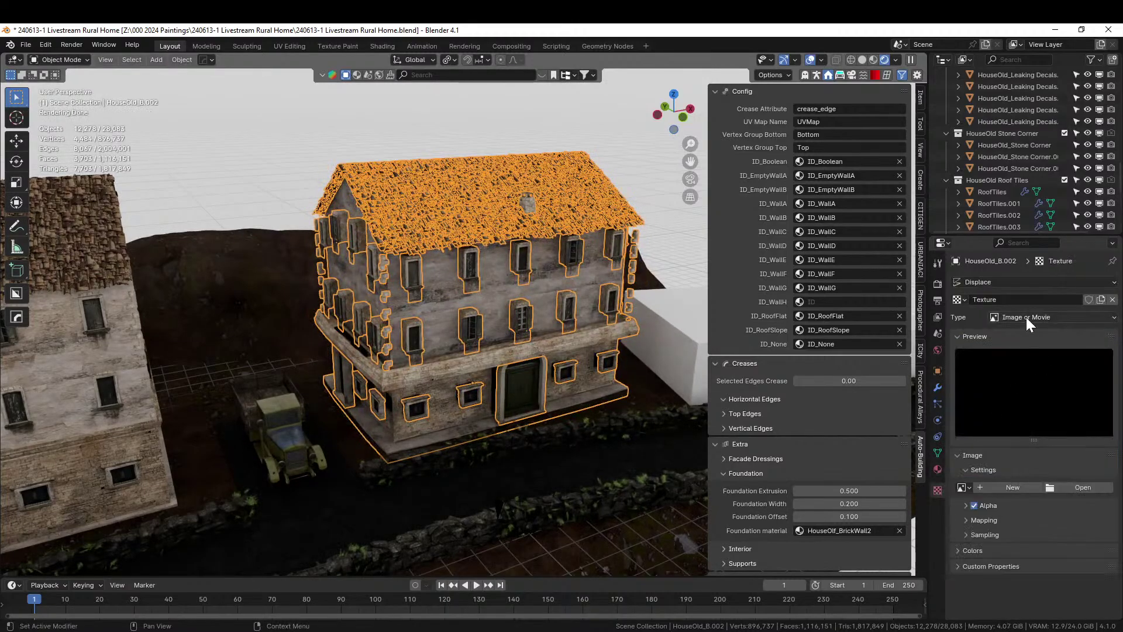
# - Set the displacement texture to Distorted Noise and move the Displace modifier above the Auto-Building modifier in the stack
pyautogui.click(1027, 317)
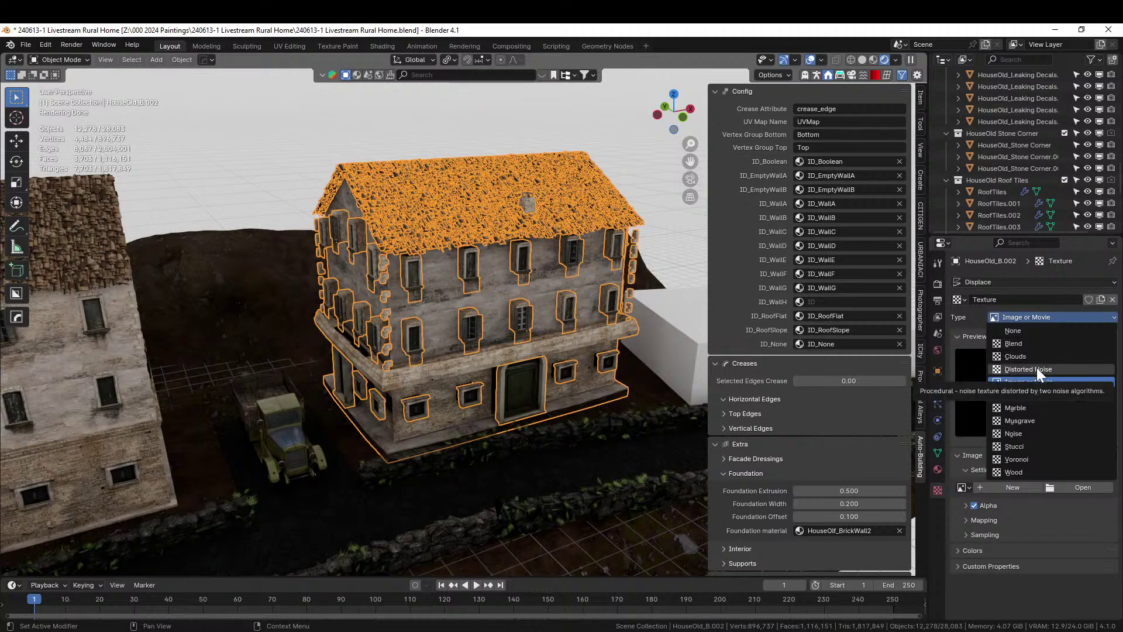
pyautogui.click(1037, 370)
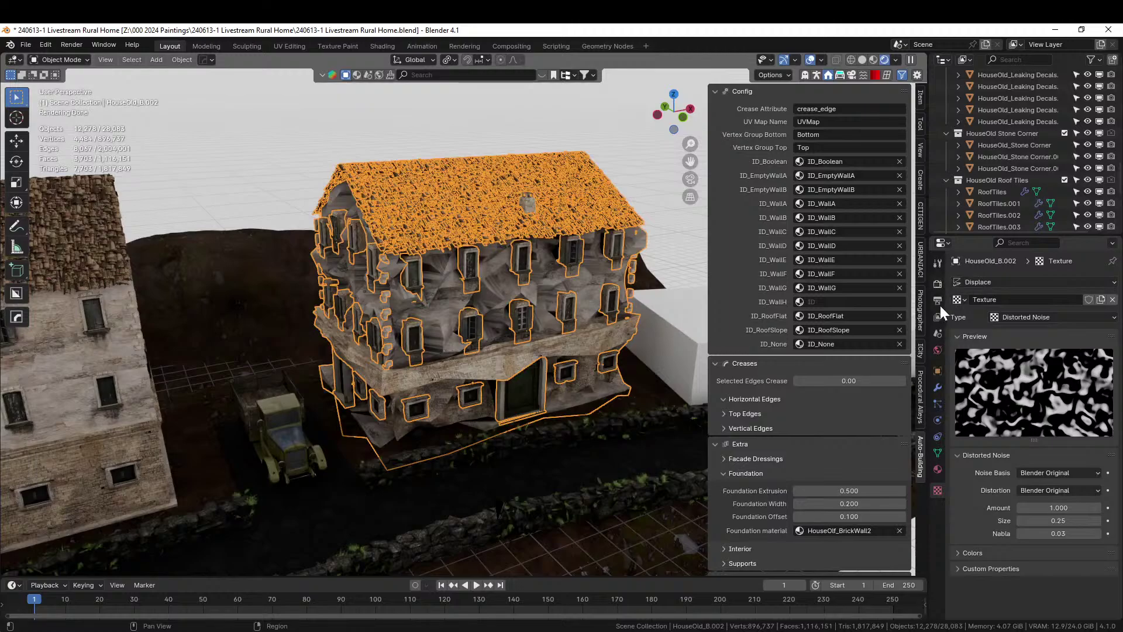
pyautogui.click(936, 386)
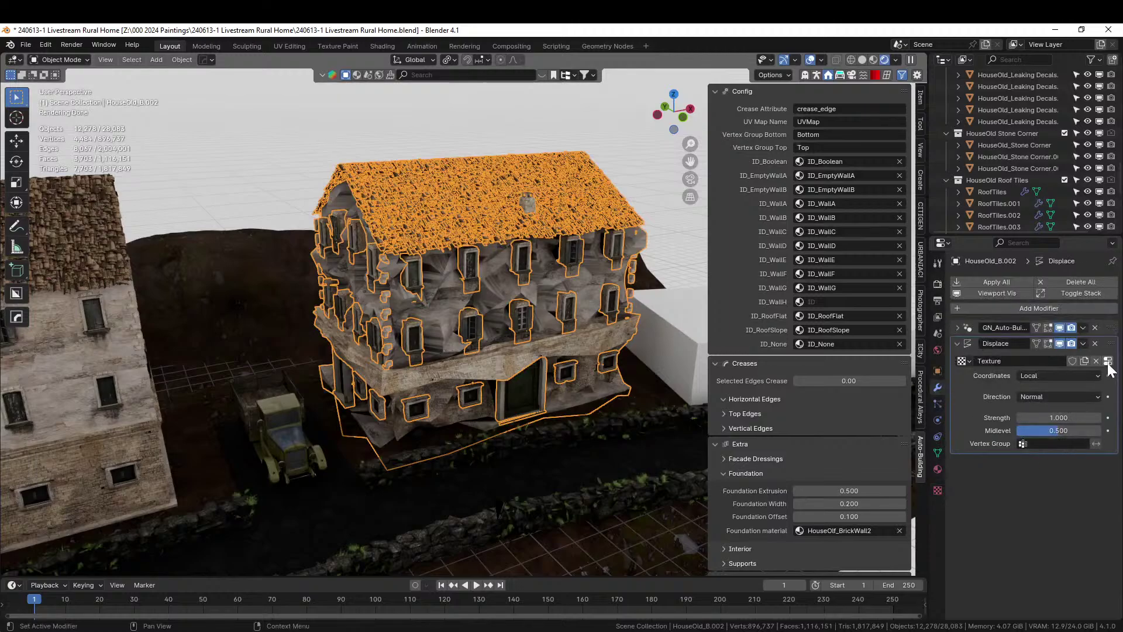
pyautogui.moveTo(1111, 344); pyautogui.dragTo(1113, 316)
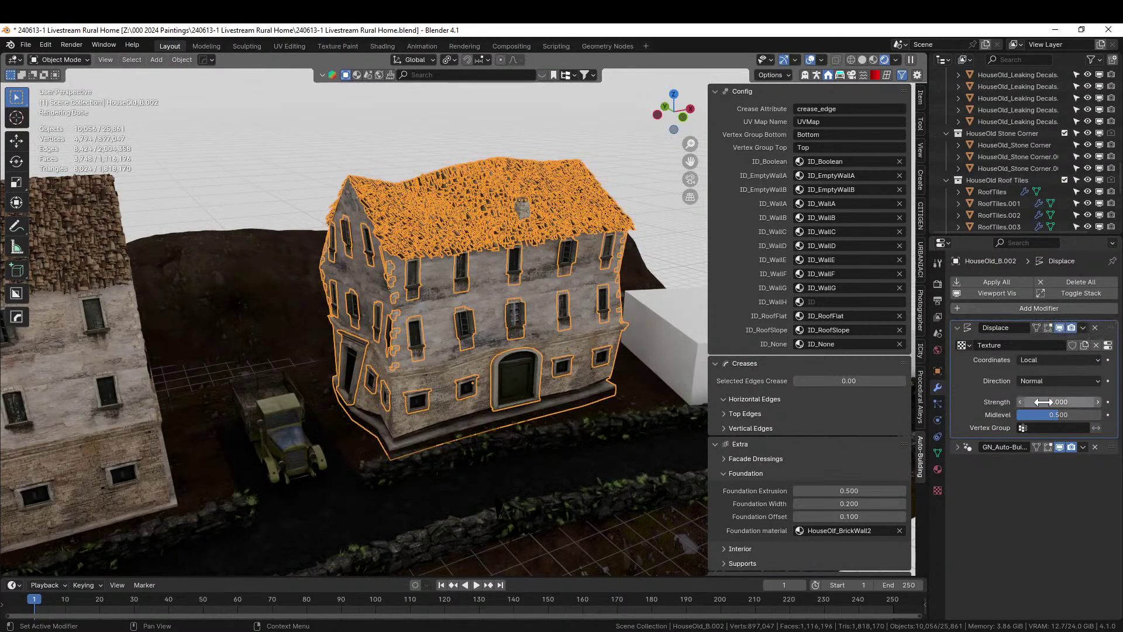
# - Set the Displace strength to 0.1 and inspect the house's walls and corner up close
pyautogui.click(1043, 402)
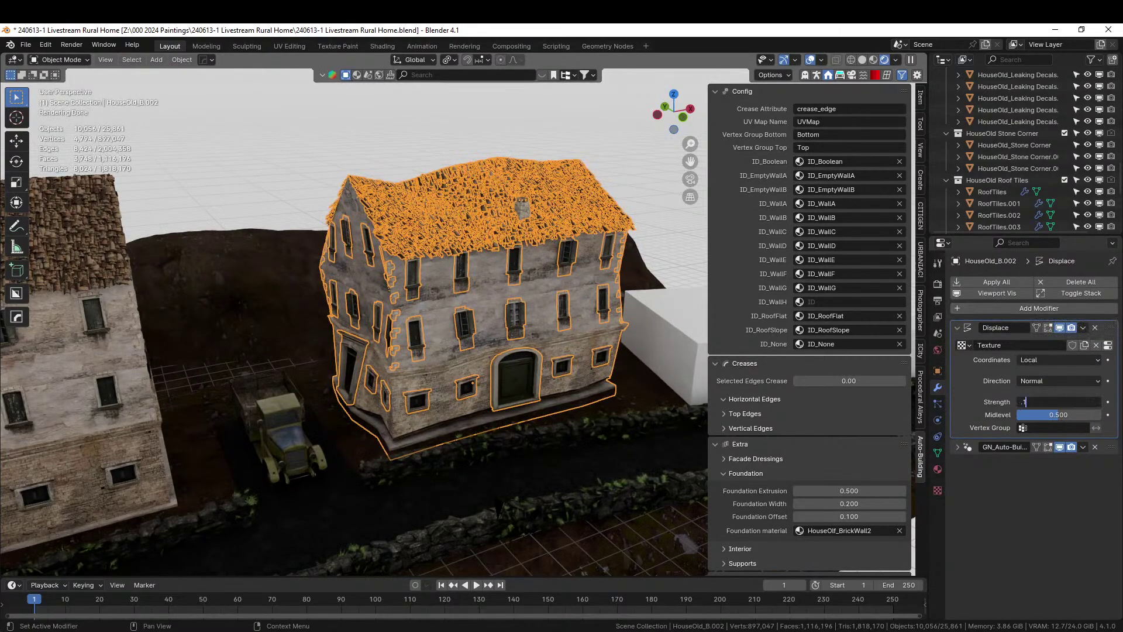
pyautogui.write('.1')
pyautogui.press('Return')
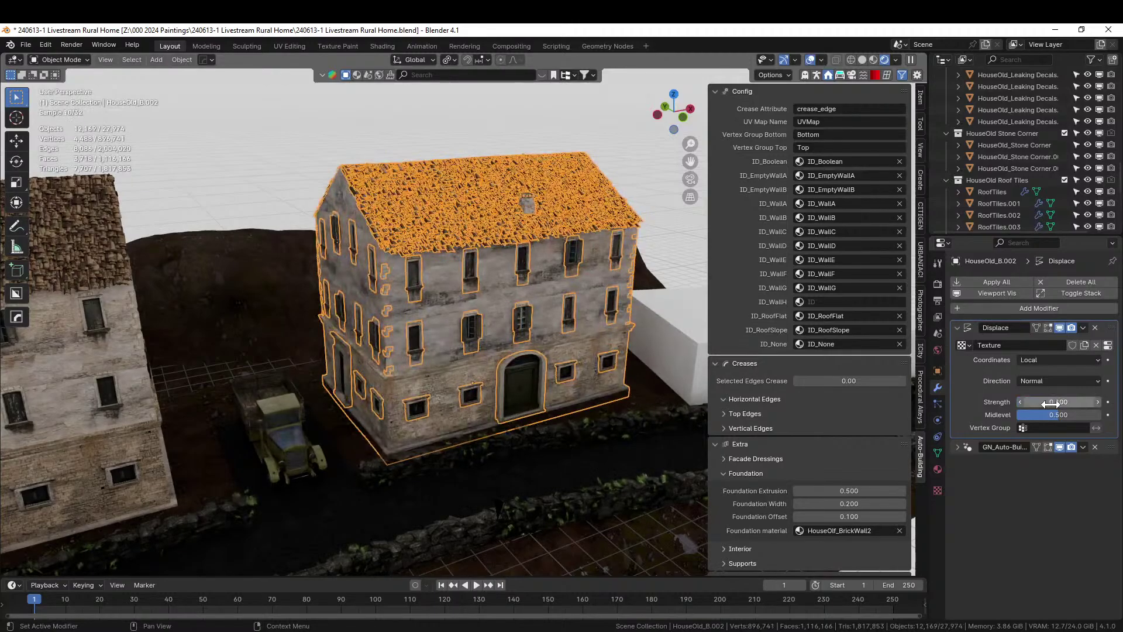
pyautogui.click(258, 150)
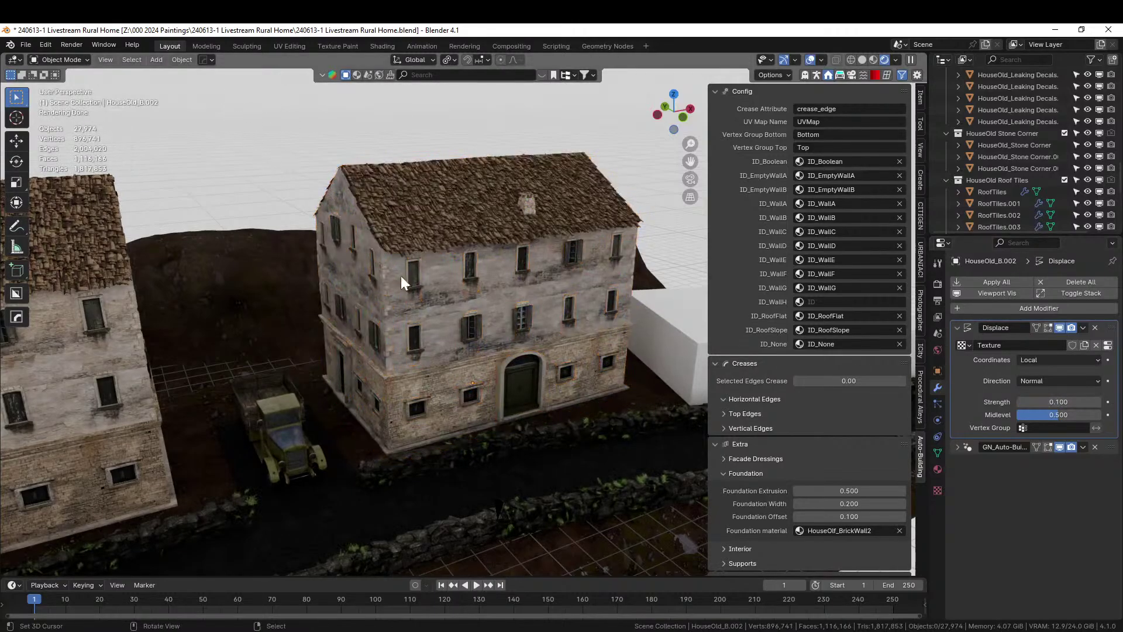
pyautogui.scroll(4, 410, 282)
pyautogui.moveTo(414, 287); pyautogui.dragTo(468, 274, button='middle')
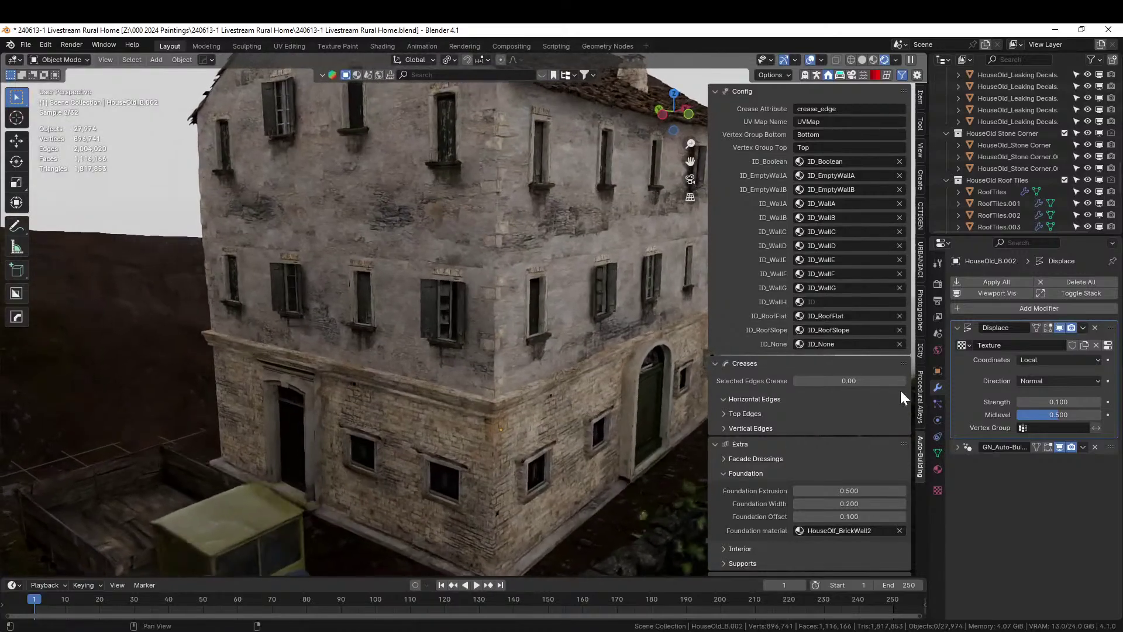
# - Set the Displace strength to 0.05, check the result on the house, and collapse the modifier's settings
pyautogui.click(1059, 403)
pyautogui.press('BackSpace')
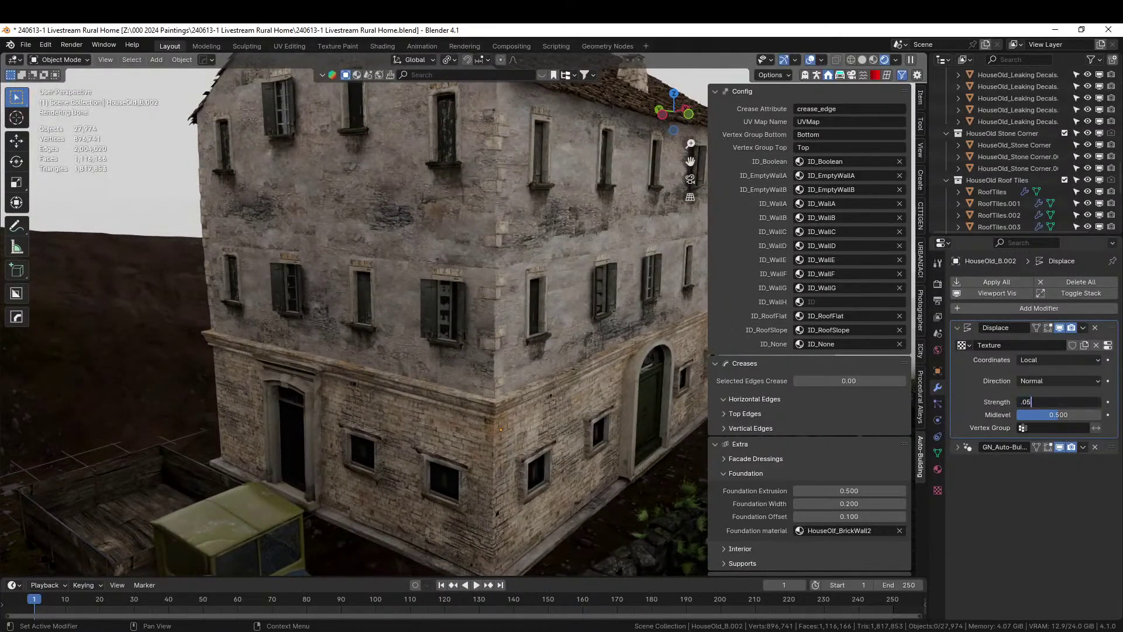
pyautogui.write('.05')
pyautogui.press('Return')
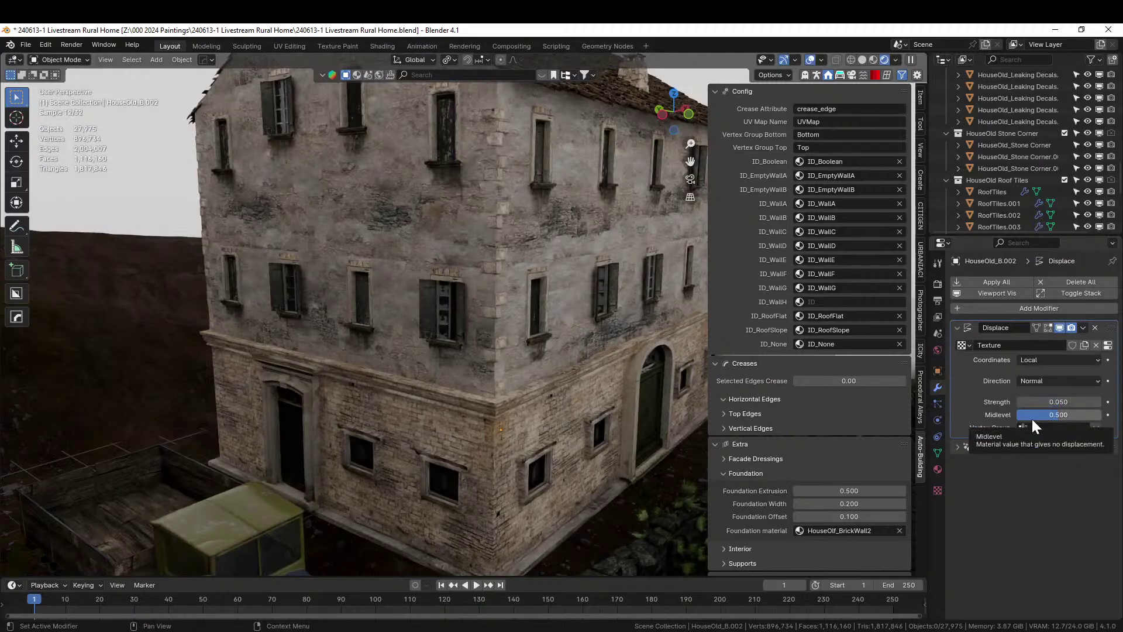
pyautogui.moveTo(578, 385); pyautogui.dragTo(515, 385, button='middle')
pyautogui.scroll(-5, 507, 391)
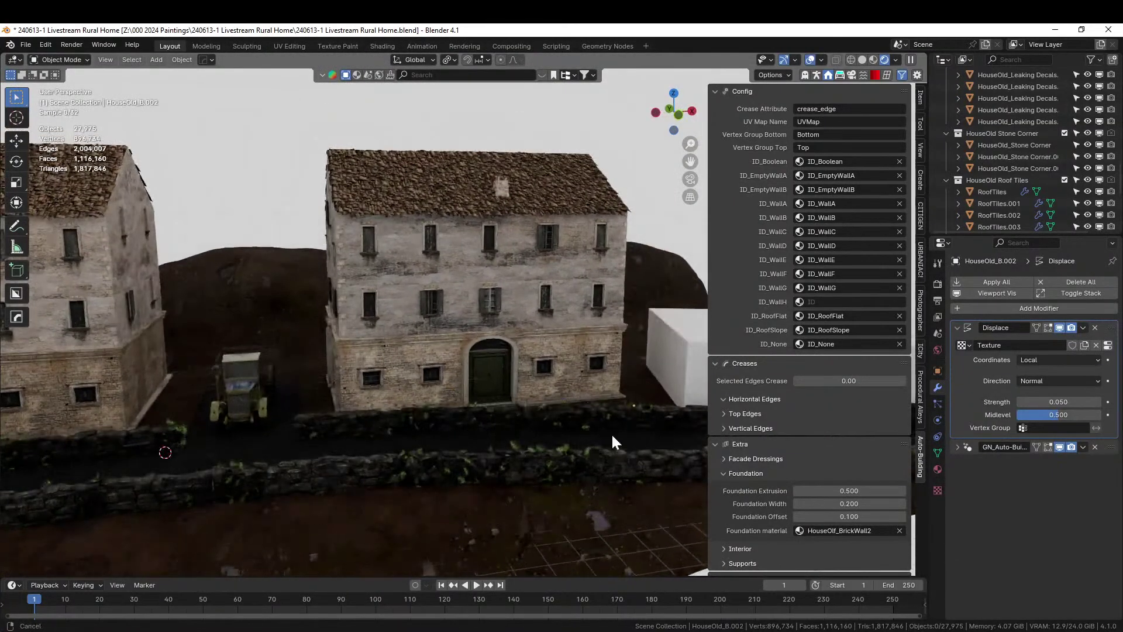
pyautogui.moveTo(440, 406); pyautogui.dragTo(613, 433, button='middle')
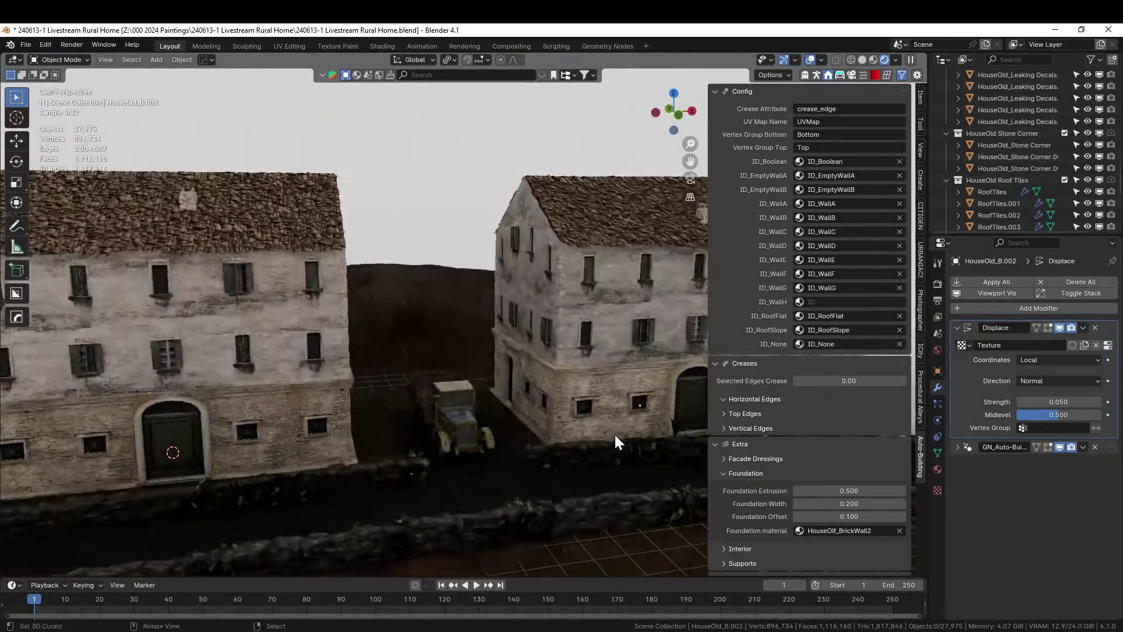
pyautogui.click(957, 328)
pyautogui.moveTo(430, 365); pyautogui.dragTo(419, 374, button='middle')
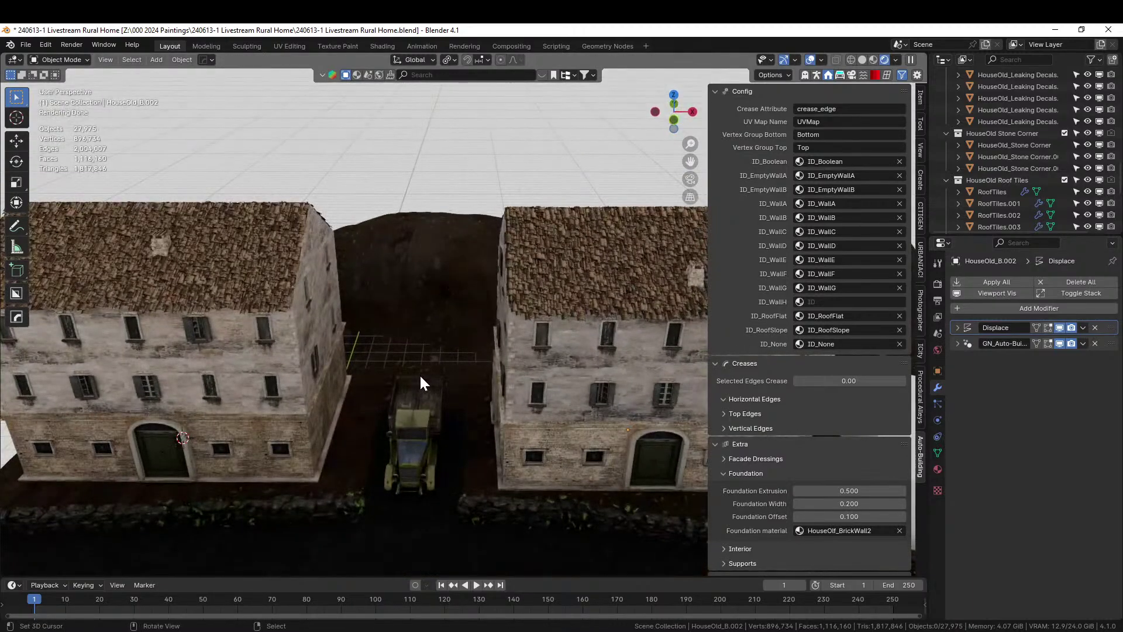
pyautogui.click(272, 349)
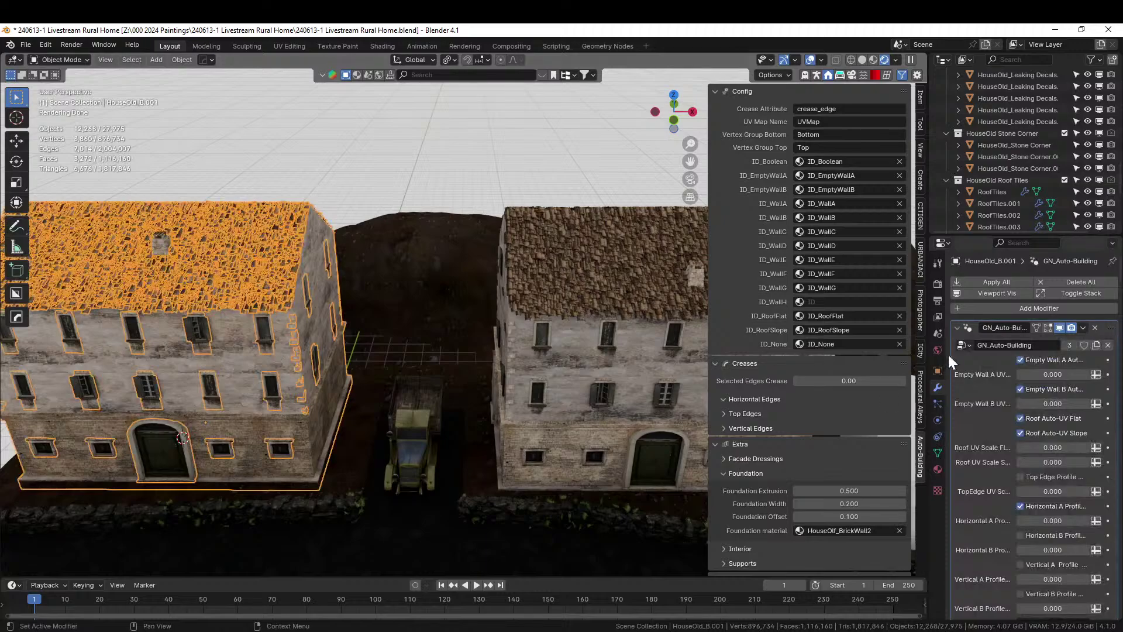
pyautogui.click(959, 328)
pyautogui.click(1031, 308)
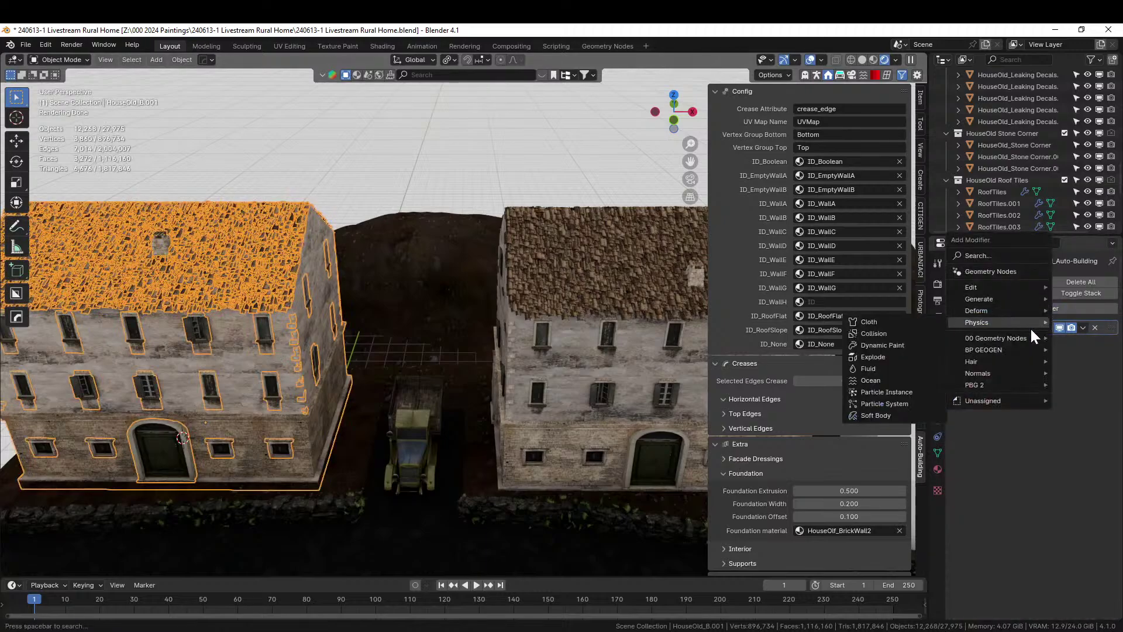
pyautogui.moveTo(1016, 373)
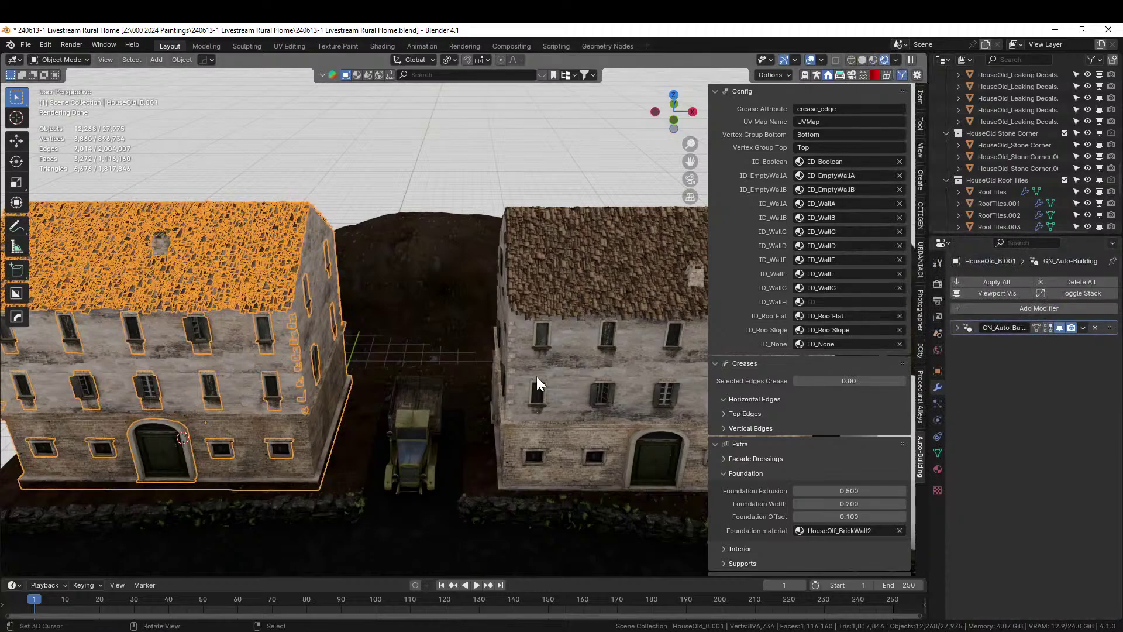
pyautogui.click(578, 346)
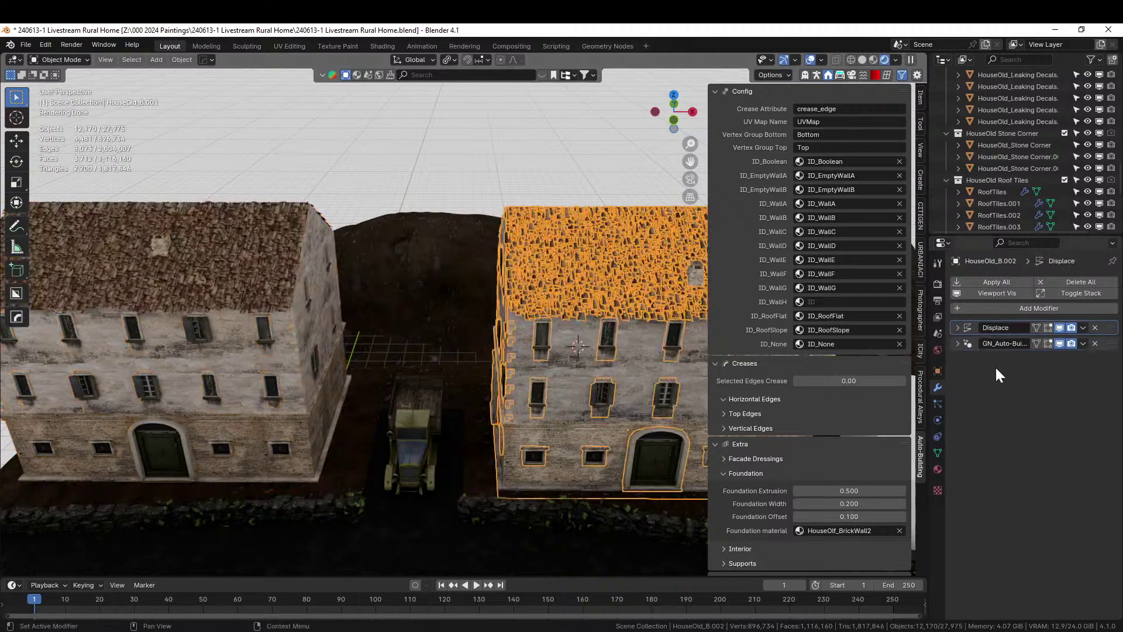
pyautogui.click(1083, 327)
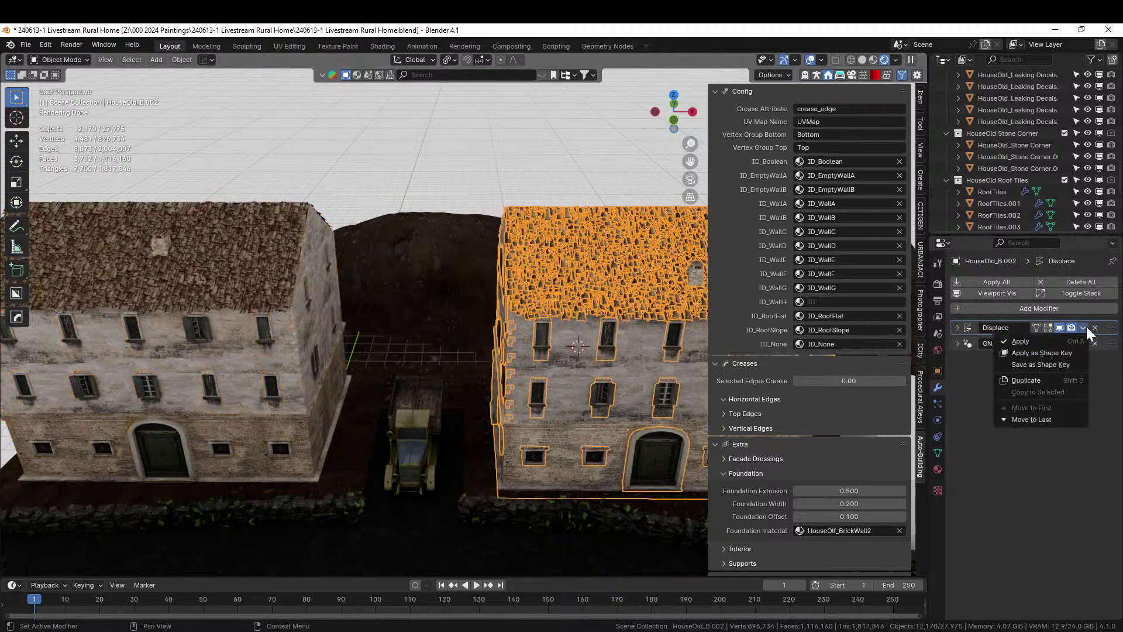
pyautogui.click(1077, 329)
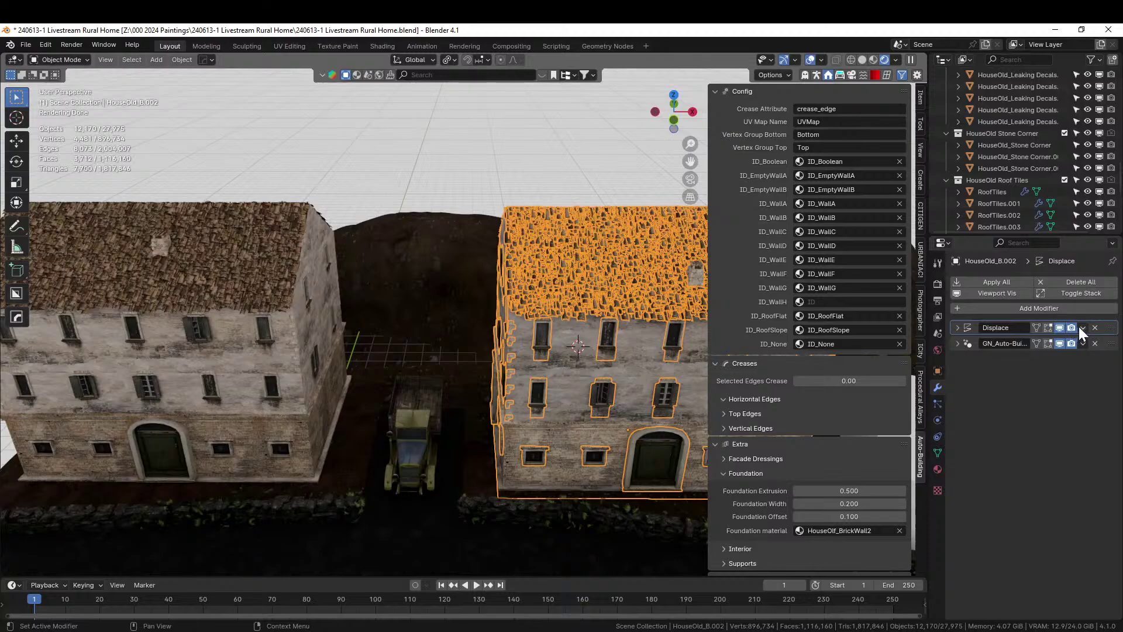
pyautogui.click(1079, 326)
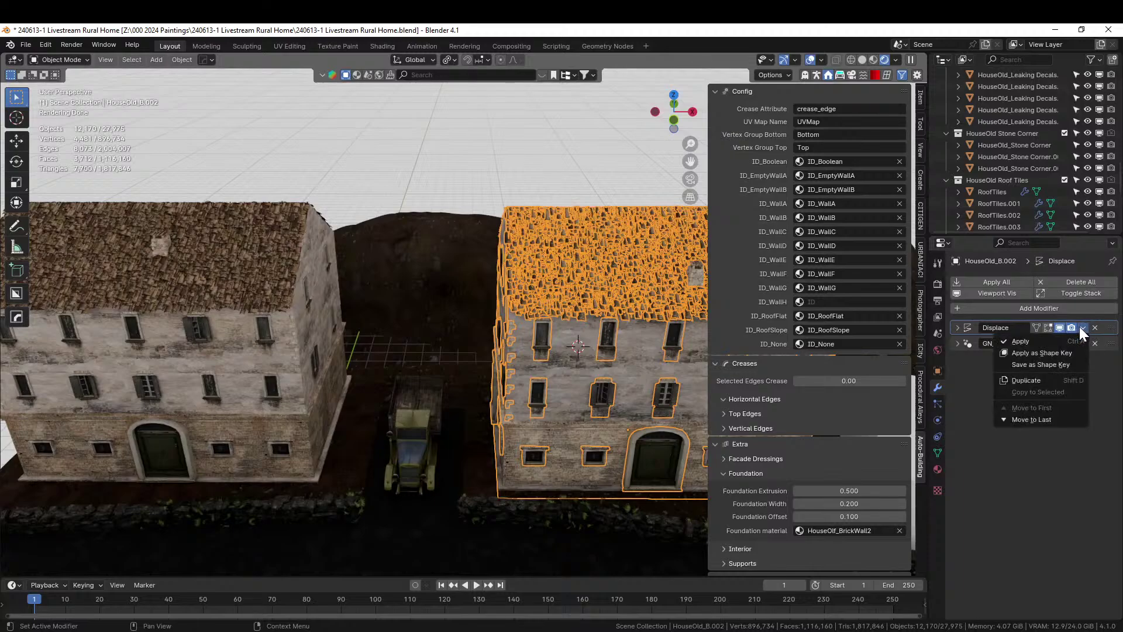
pyautogui.keyDown('shift'); pyautogui.click(286, 313); pyautogui.keyUp('shift')
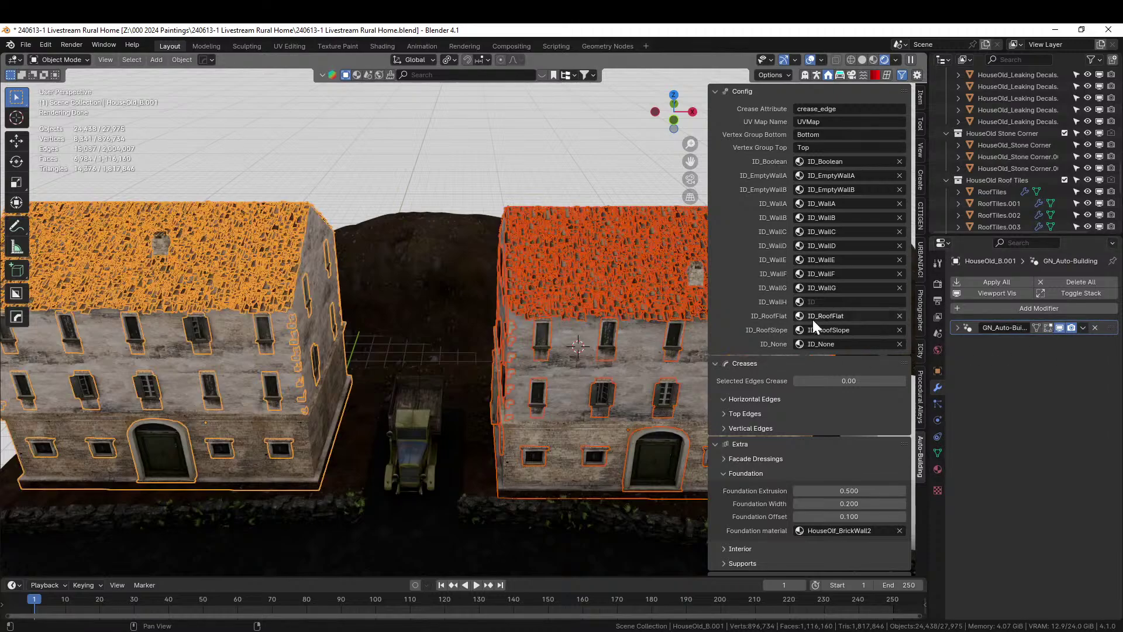
pyautogui.click(467, 376)
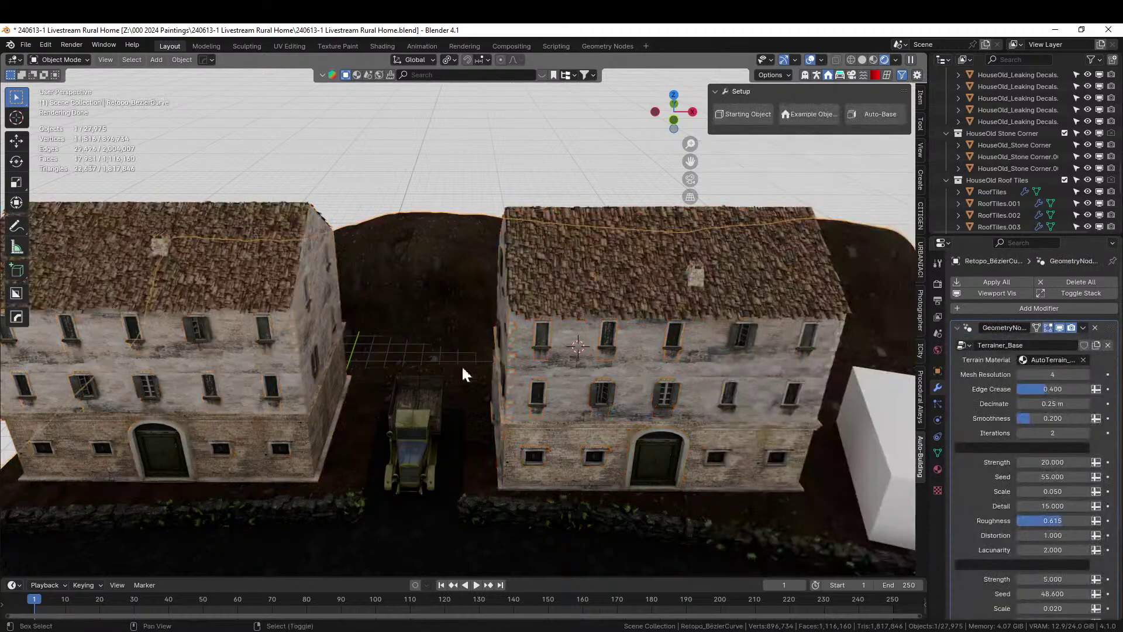
# - Select the undisplaced house, add the displaced house as the active object, and copy its Displace modifier to the selection
pyautogui.click(240, 335)
pyautogui.keyDown('shift'); pyautogui.click(542, 378); pyautogui.keyUp('shift')
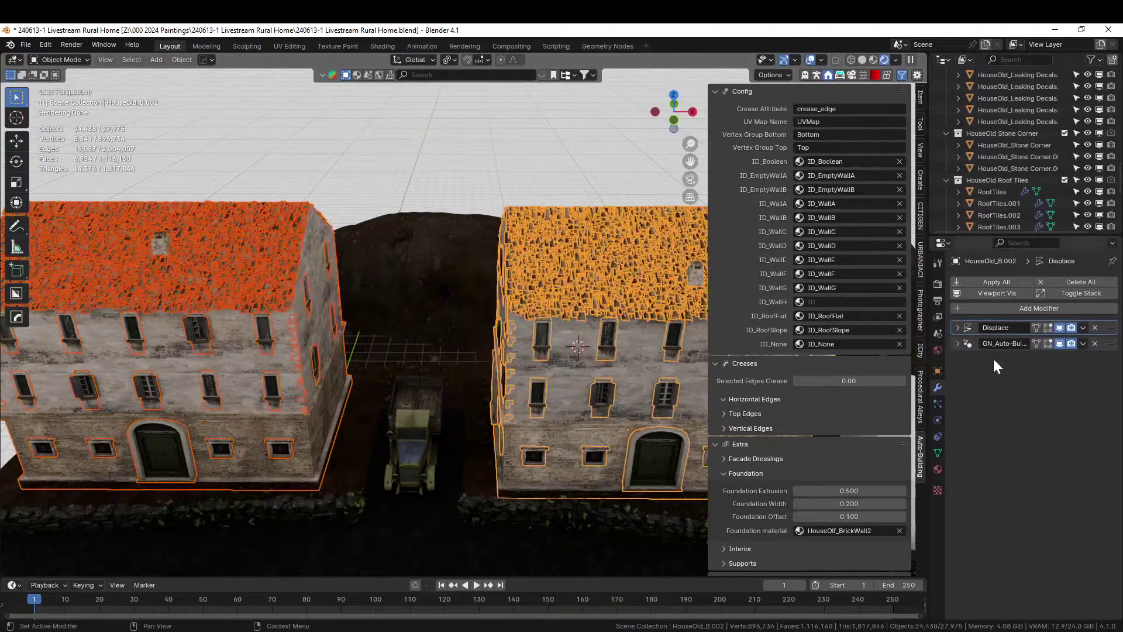
pyautogui.click(957, 328)
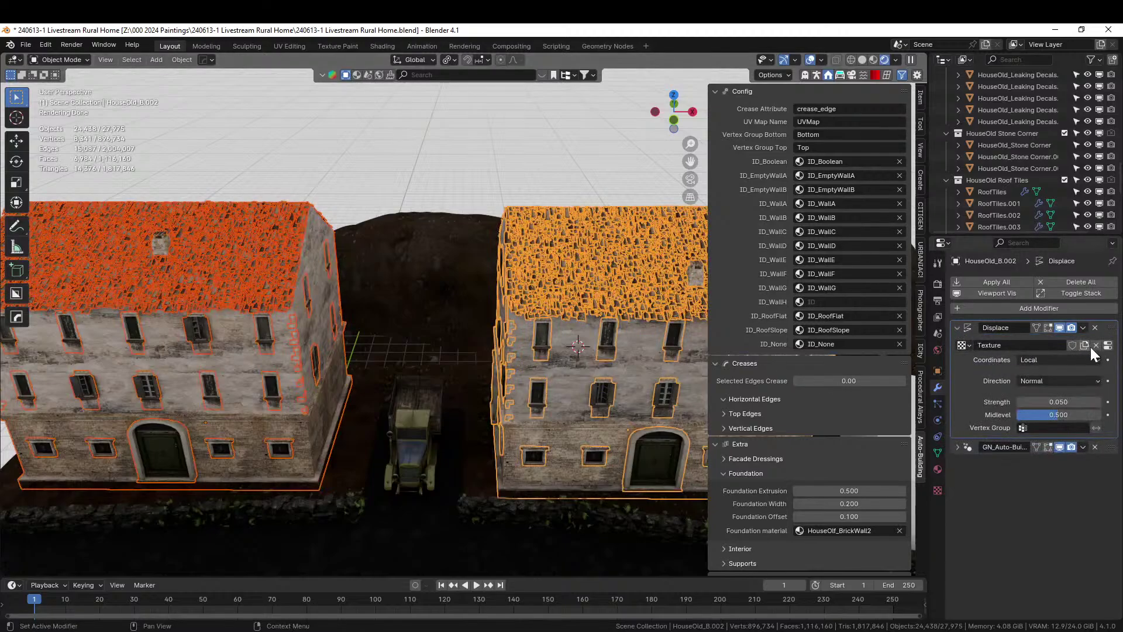
pyautogui.click(1083, 326)
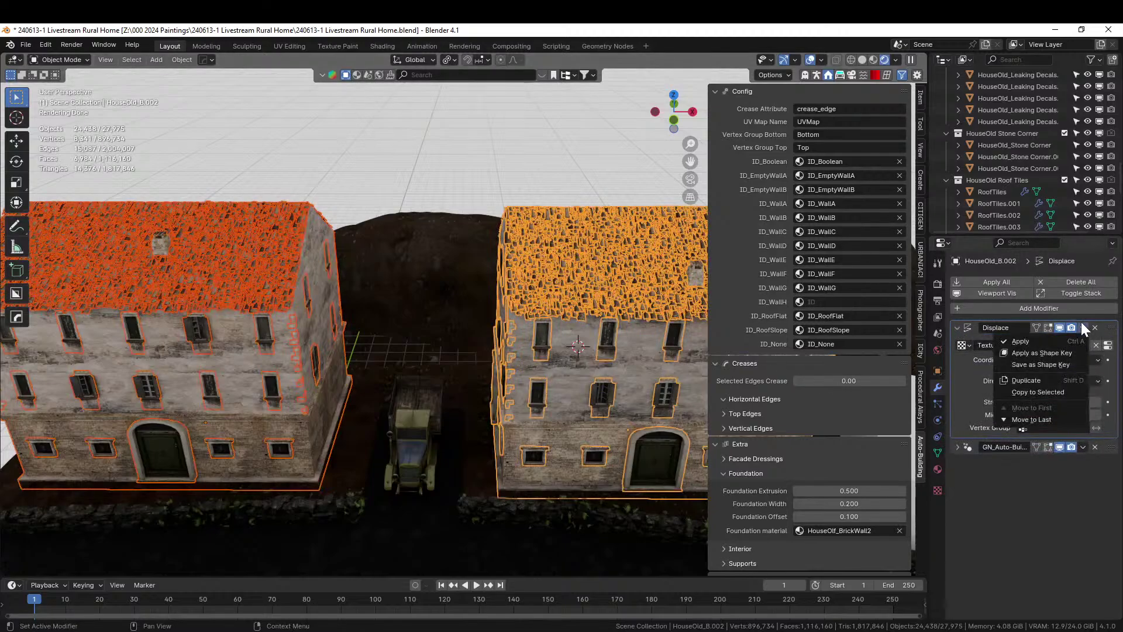
# - Copy the Displace modifier to the other selected house, and move it above GN_Auto-Building in that house's stack
pyautogui.click(1058, 388)
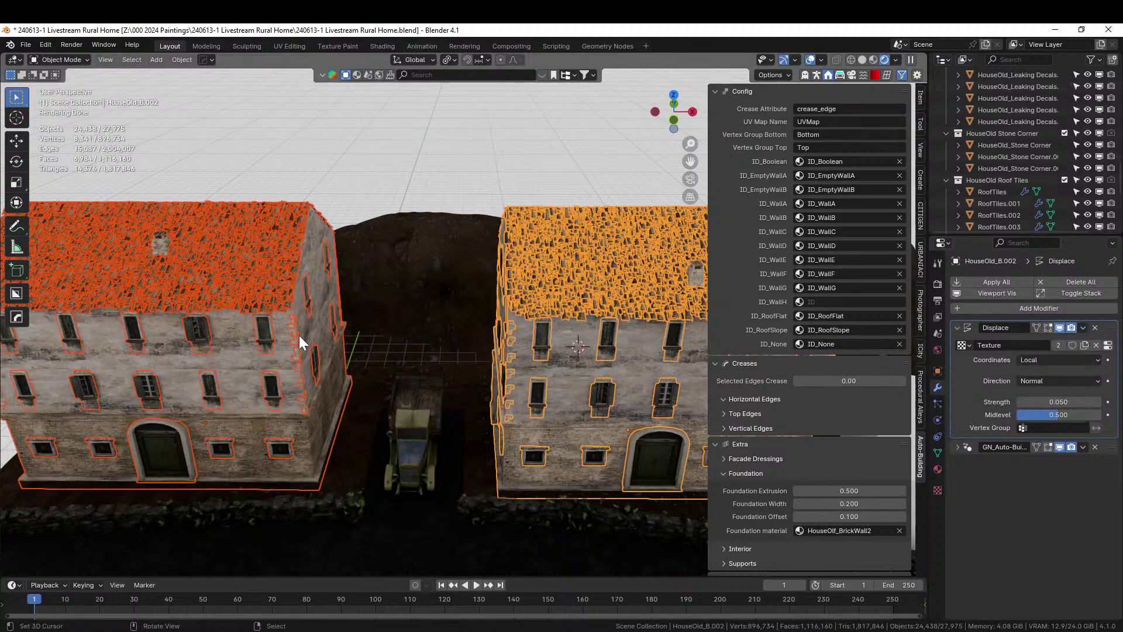
pyautogui.click(300, 336)
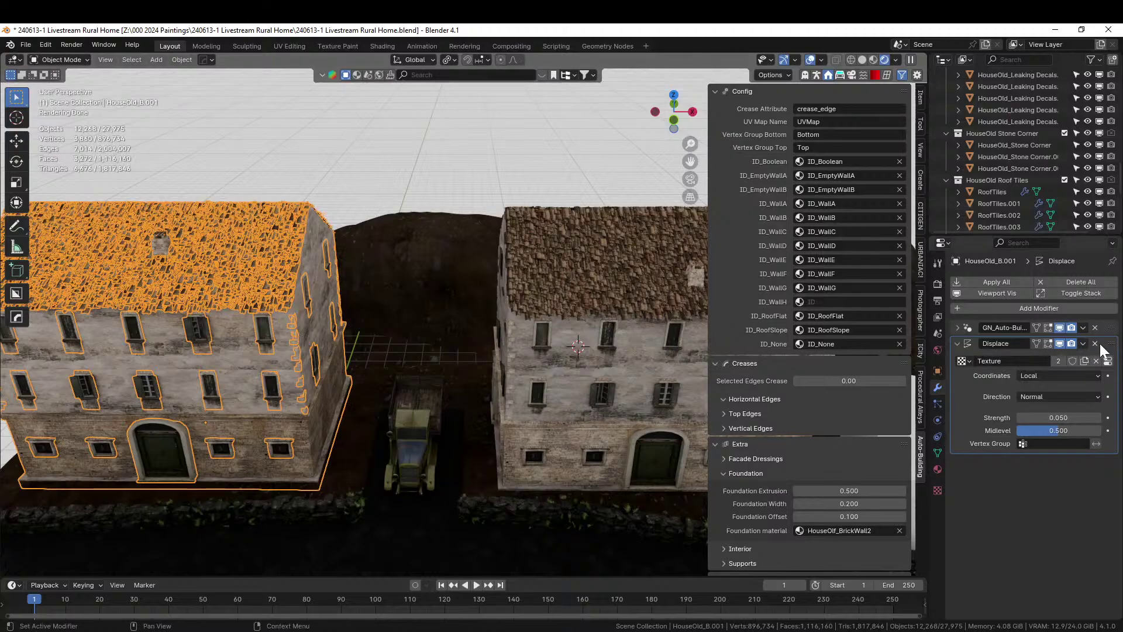
pyautogui.moveTo(1100, 343); pyautogui.dragTo(1112, 326)
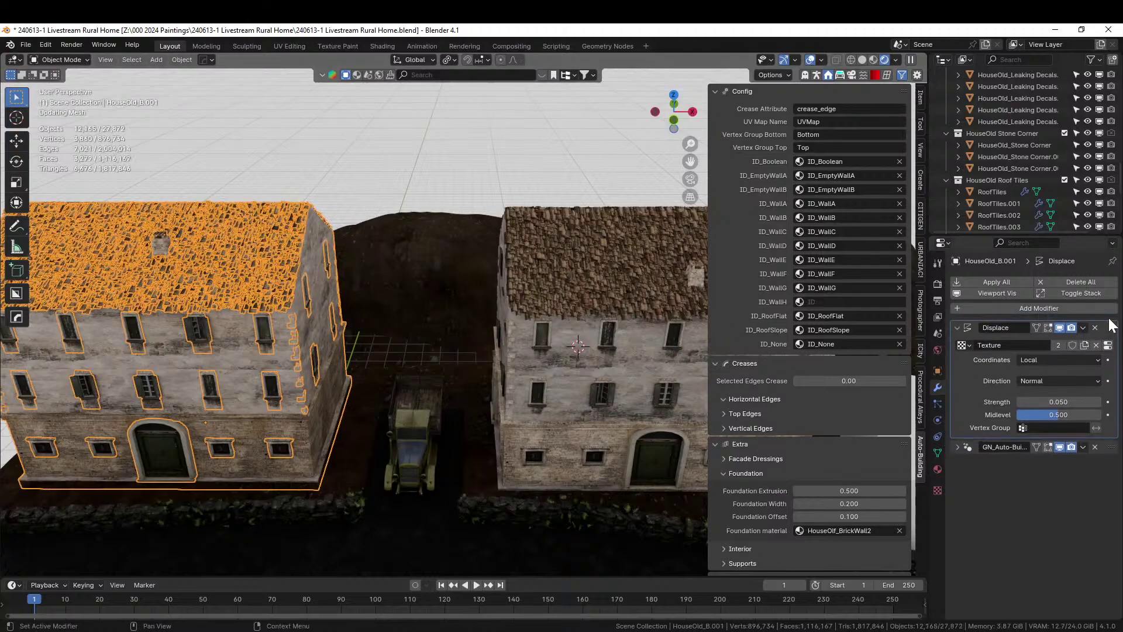
# - Clear the selection and save the Blender file
pyautogui.click(426, 167)
pyautogui.moveTo(433, 252); pyautogui.dragTo(436, 221, button='middle')
pyautogui.hotkey('ctrl', 's')
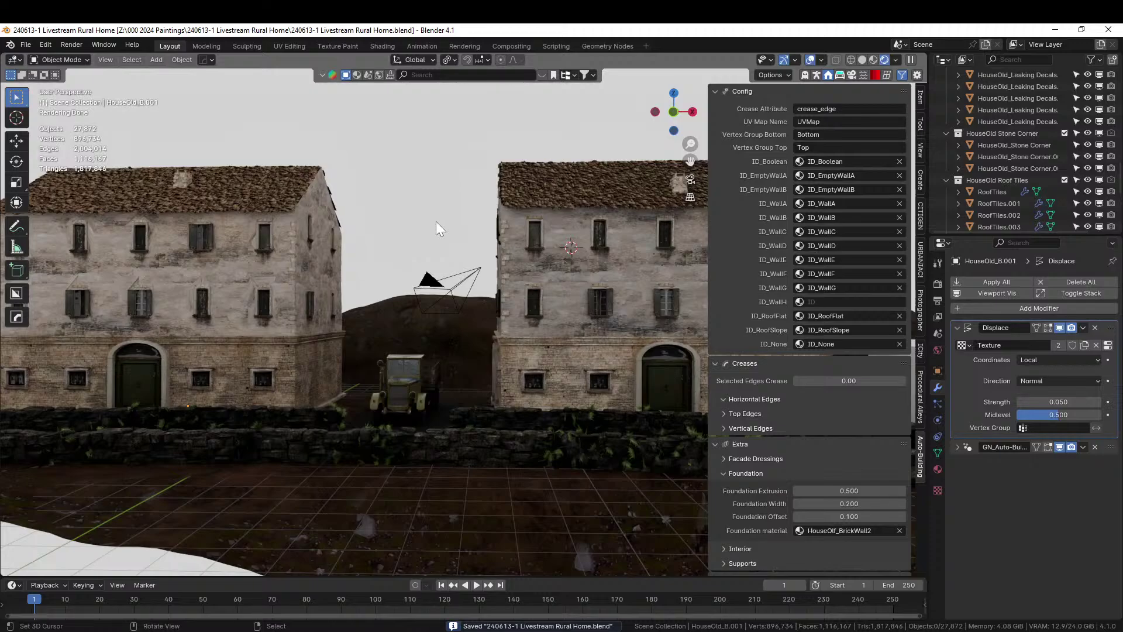
# - Delete the plain white placeholder cube beside the road at the terrain's east end, working in top view
pyautogui.moveTo(436, 222); pyautogui.dragTo(276, 388, button='middle')
pyautogui.scroll(-3, 326, 396)
pyautogui.moveTo(363, 434); pyautogui.dragTo(496, 419, button='middle')
pyautogui.click(500, 405)
pyautogui.press('KP_7')
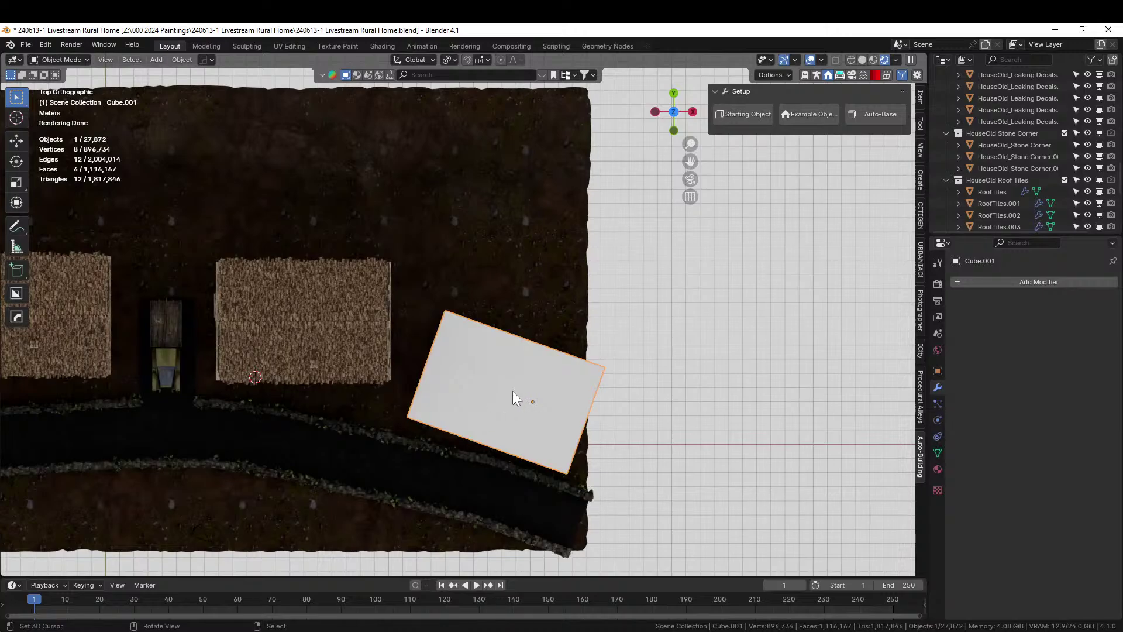
pyautogui.press('Delete')
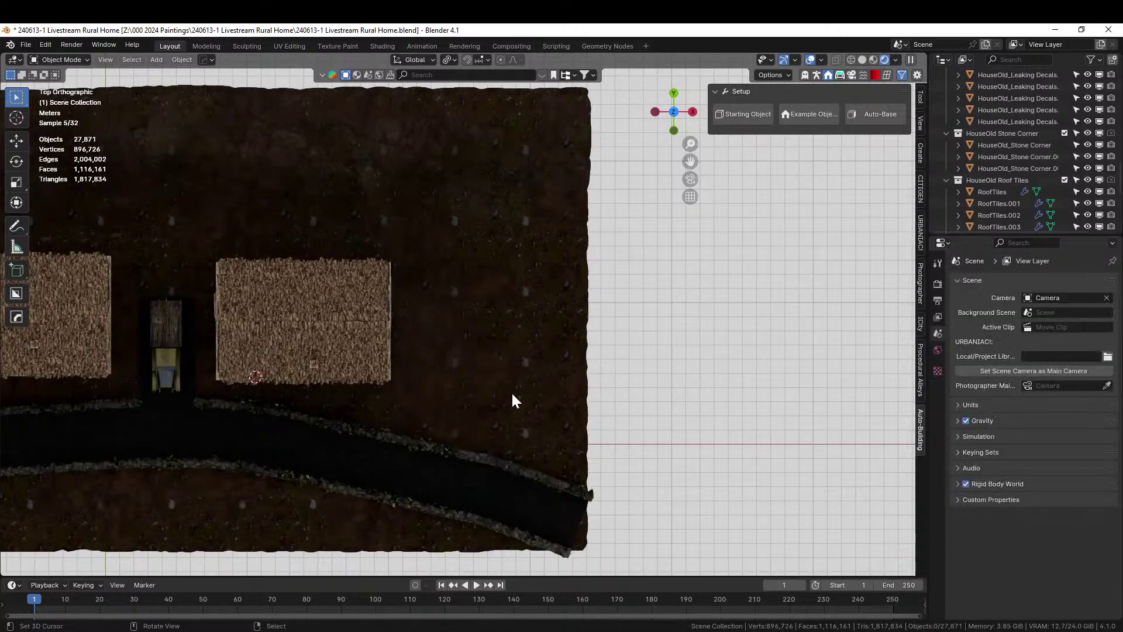
# - In solid shading, duplicate the westernmost house on the terrain and place the copy about 36.6 m in X and -3.5 m in Y
pyautogui.press('z')
pyautogui.press('6')
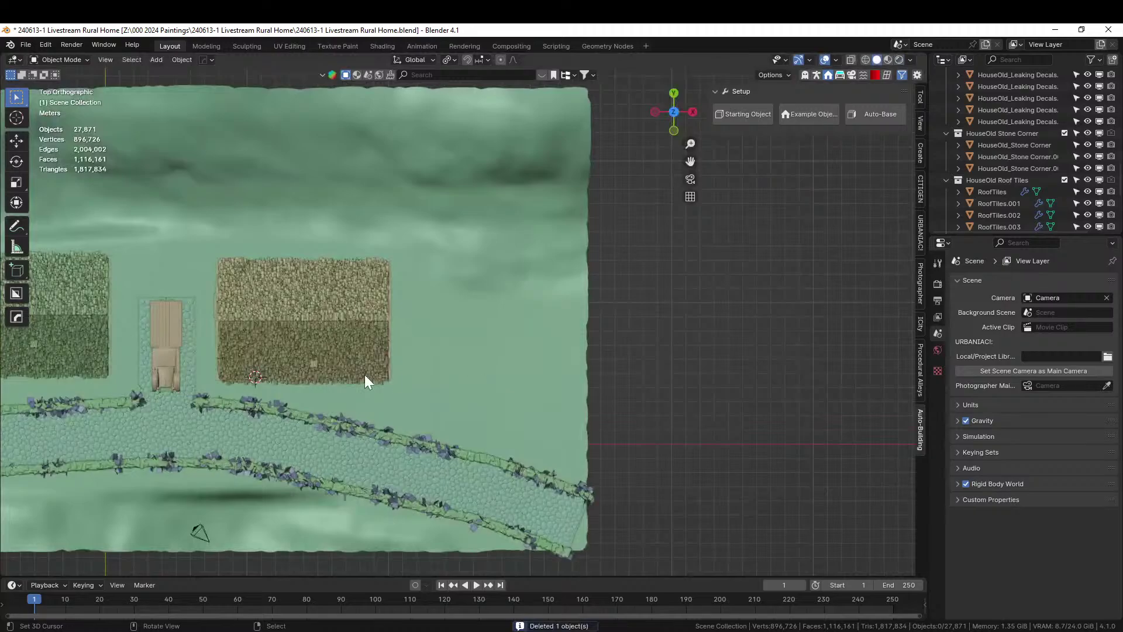
pyautogui.scroll(-2, 364, 374)
pyautogui.click(173, 333)
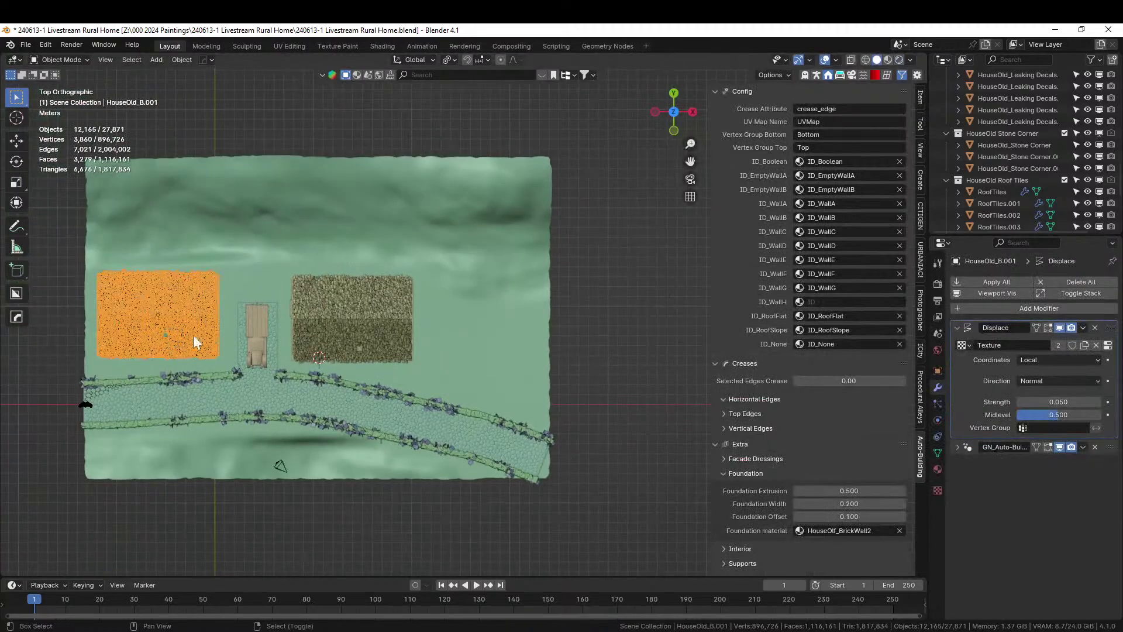
pyautogui.hotkey('shift', 'd')
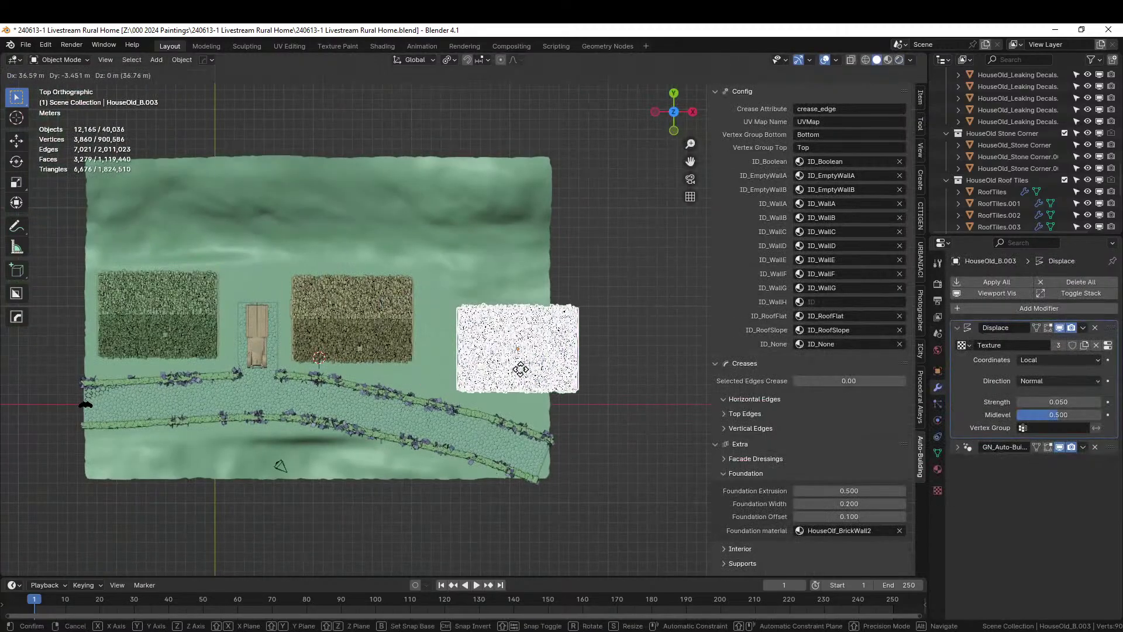
pyautogui.click(522, 373)
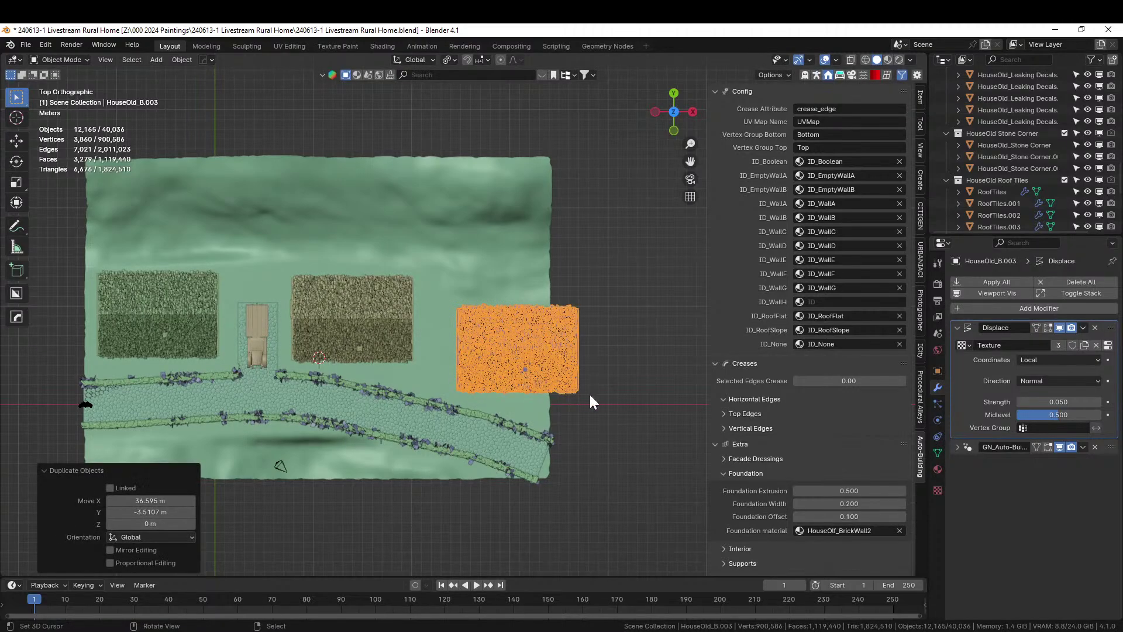
# - Rotate the duplicated house about 21° around Z and shift it closer to the road bend
pyautogui.press('r')
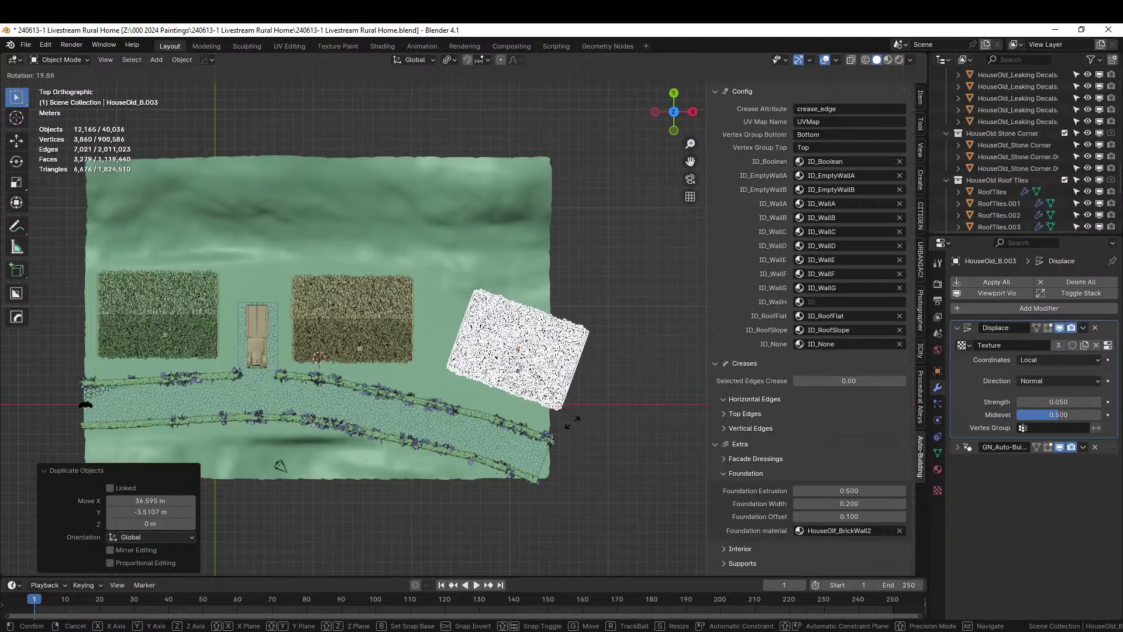
pyautogui.click(570, 423)
pyautogui.press('g')
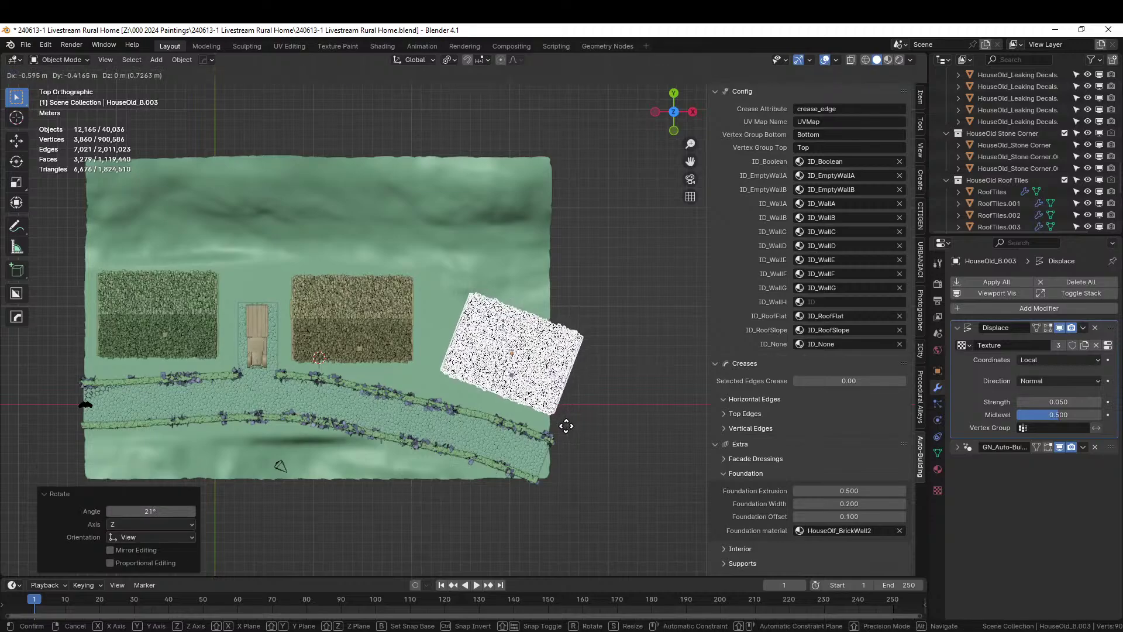
pyautogui.click(424, 478)
# - Deselect the duplicated house and save the file with the new building in place
pyautogui.moveTo(424, 478); pyautogui.dragTo(476, 53, button='middle')
pyautogui.click(561, 486)
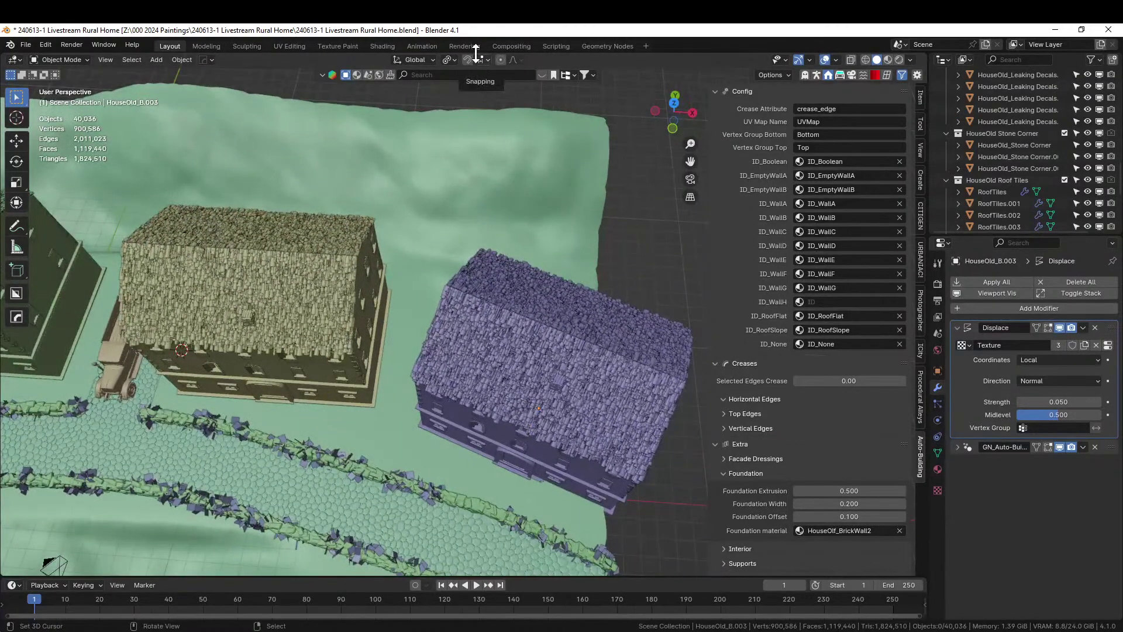
pyautogui.keyDown('shift'); pyautogui.moveTo(159, 546); pyautogui.dragTo(427, 338, button='middle'); pyautogui.keyUp('shift')
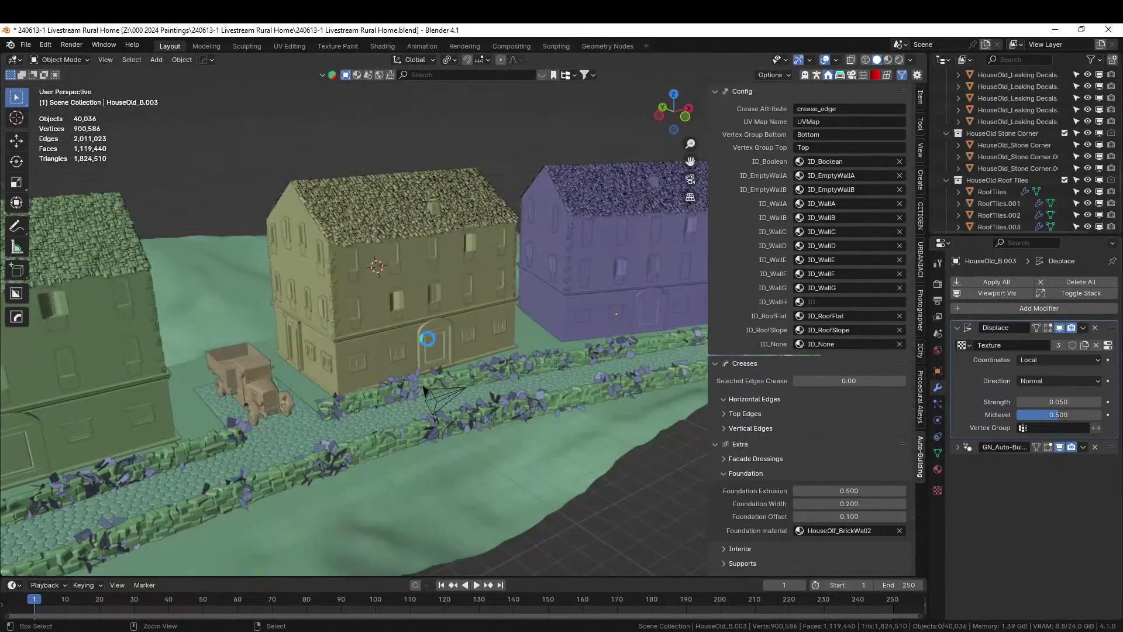
pyautogui.hotkey('ctrl', 's')
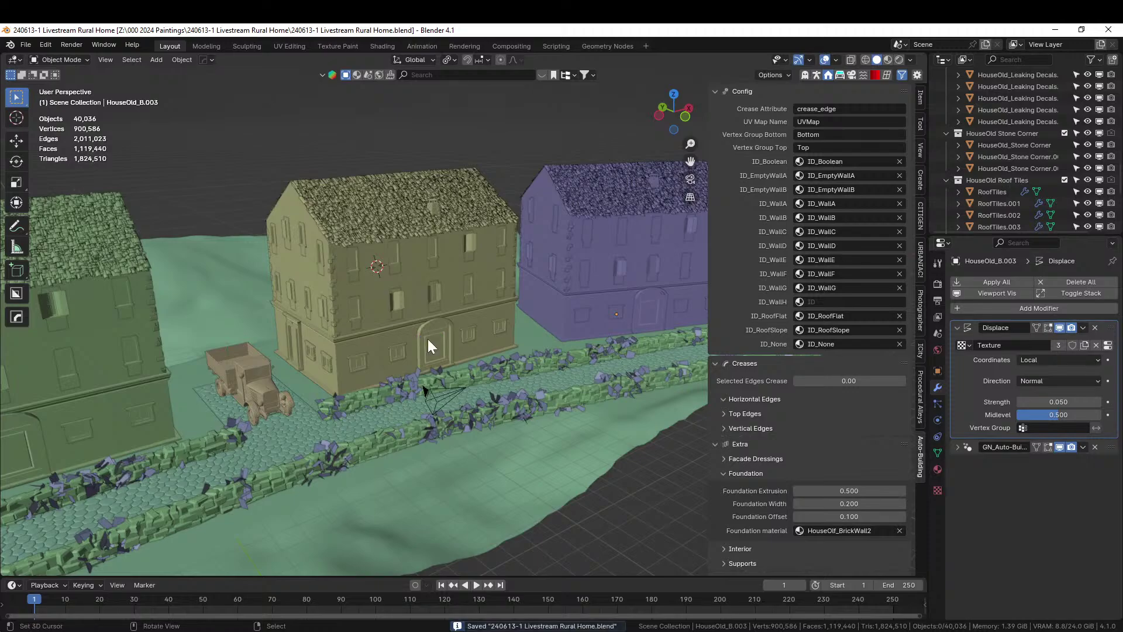
# - Select the terrain mesh and apply its GeometryNodes modifier
pyautogui.moveTo(353, 342); pyautogui.dragTo(395, 356, button='middle')
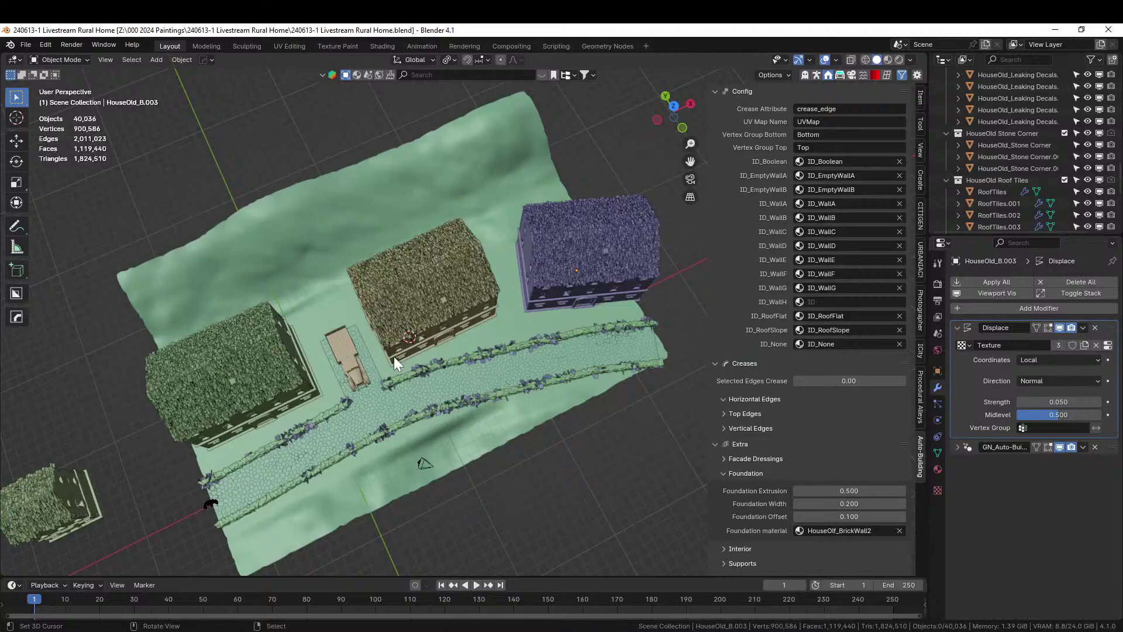
pyautogui.click(320, 208)
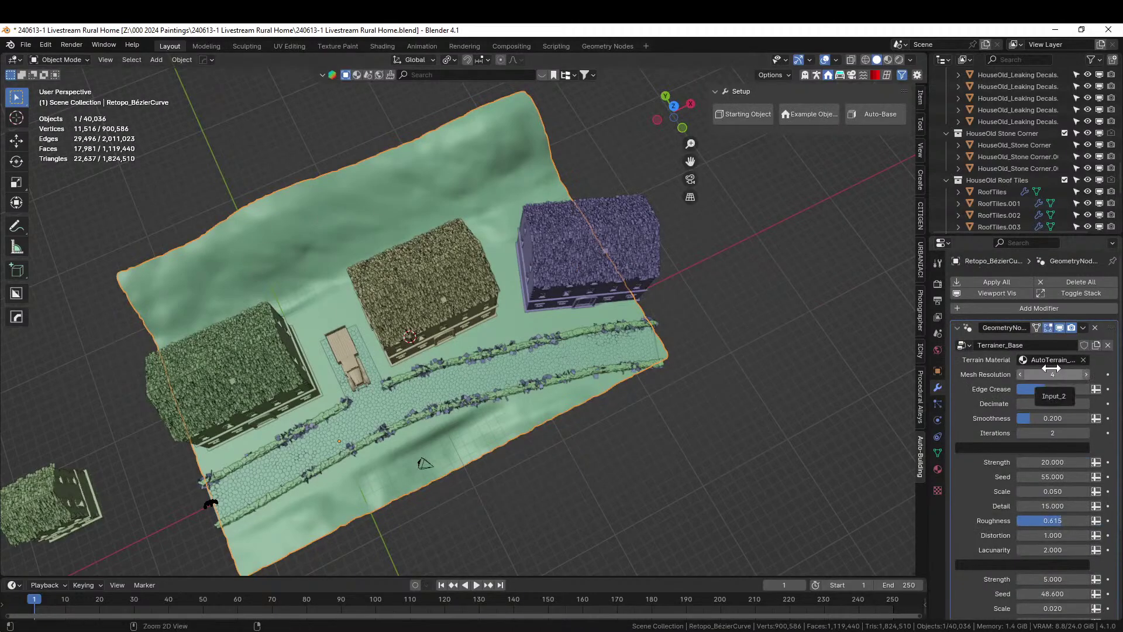
pyautogui.hotkey('ctrl', 'a')
pyautogui.moveTo(417, 260); pyautogui.dragTo(374, 269, button='middle')
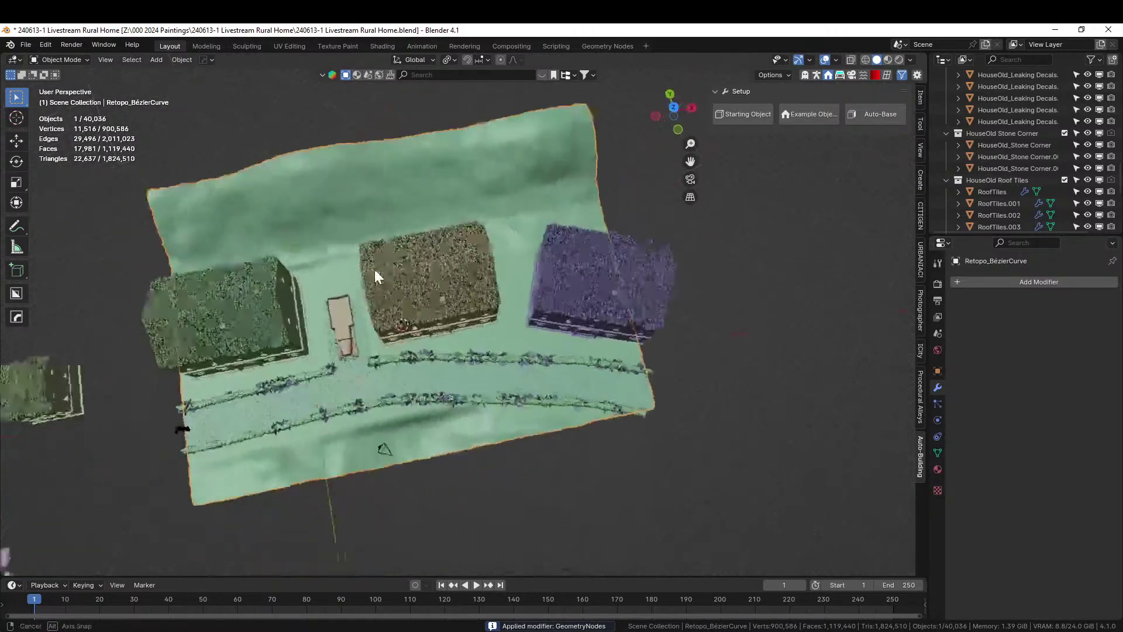
# - Delete the original HouseOld_B building standing outside the terrain
pyautogui.click(63, 338)
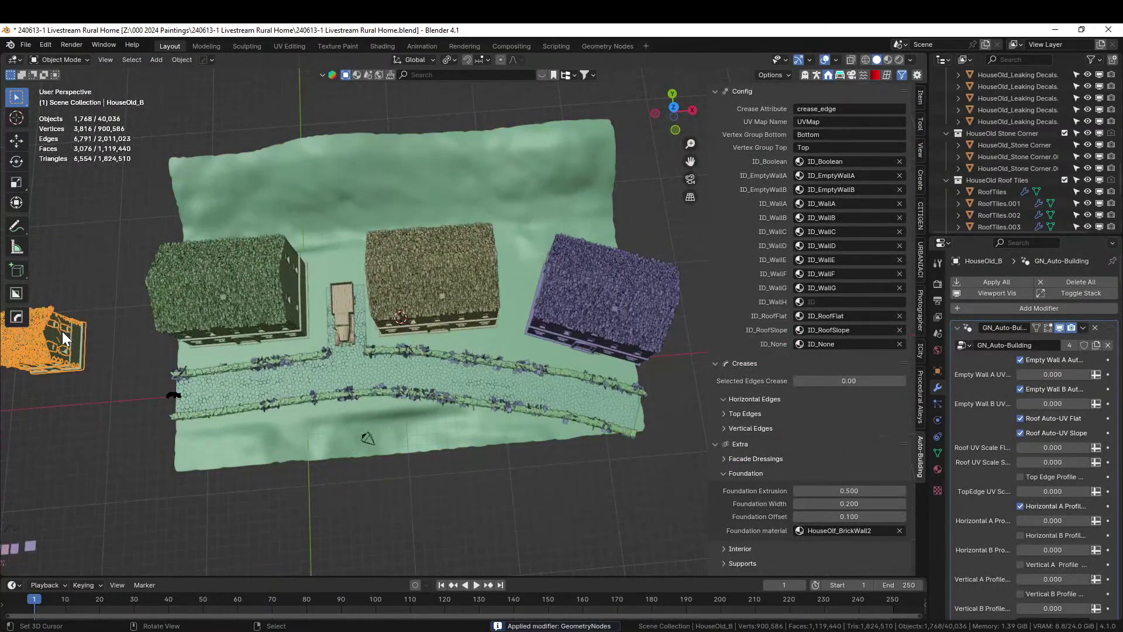
pyautogui.press('Delete')
pyautogui.keyDown('shift'); pyautogui.moveTo(61, 339); pyautogui.dragTo(406, 320, button='middle'); pyautogui.keyUp('shift')
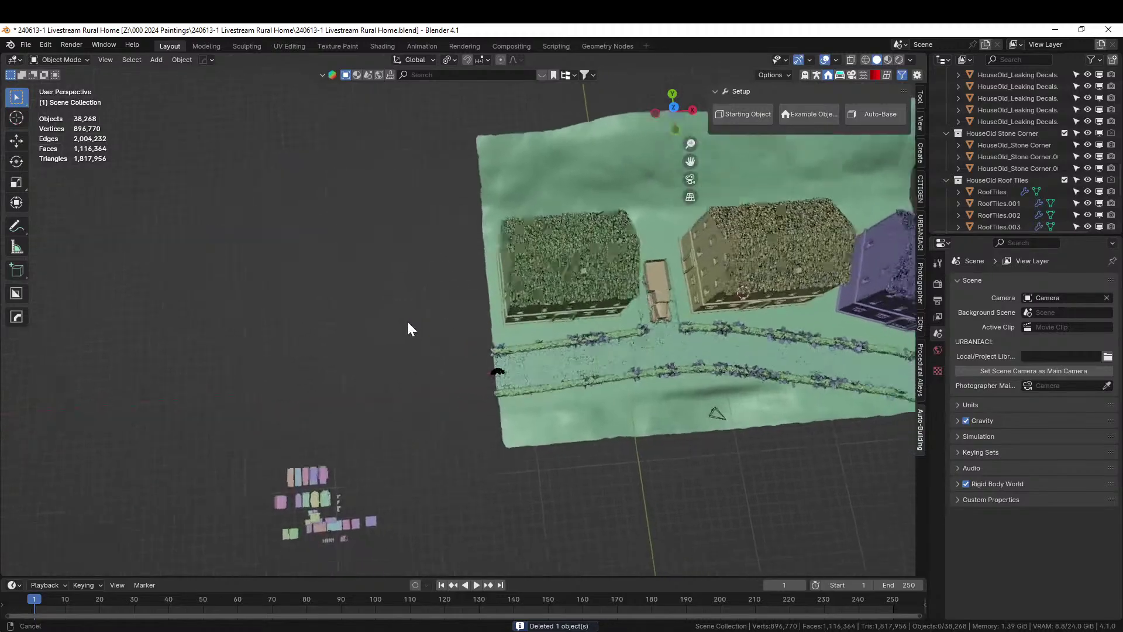
# - Examine the house fronts, the HouseOld window collections and the source window pieces, including HouseOld_Windows C
pyautogui.scroll(4, 361, 404)
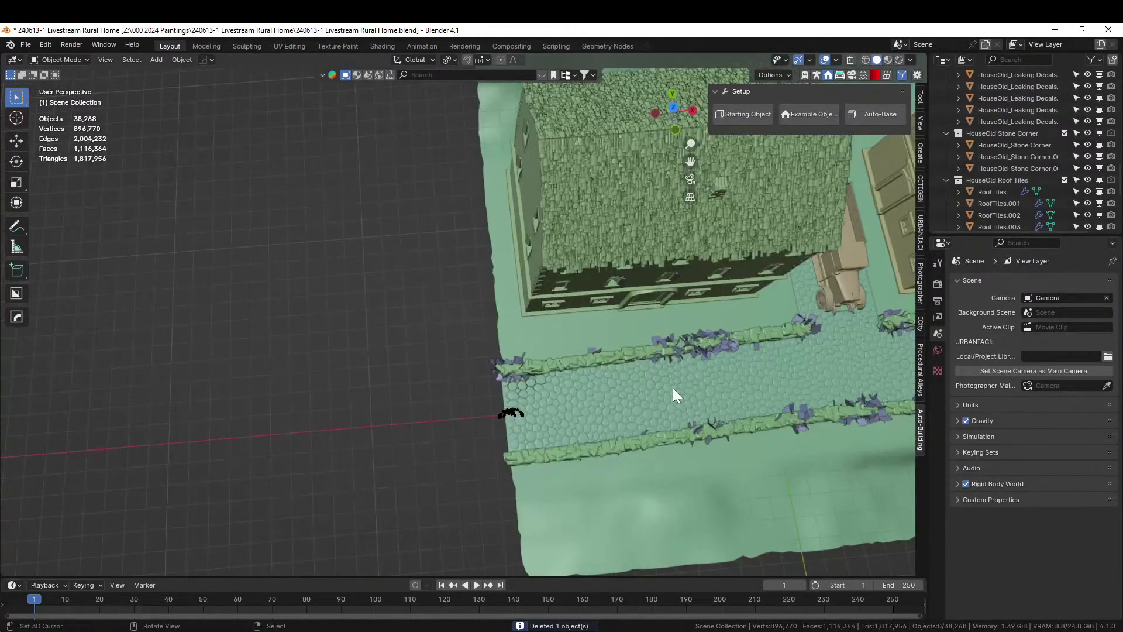
pyautogui.moveTo(673, 388); pyautogui.dragTo(669, 296, button='middle')
pyautogui.moveTo(715, 351); pyautogui.dragTo(282, 365, button='middle')
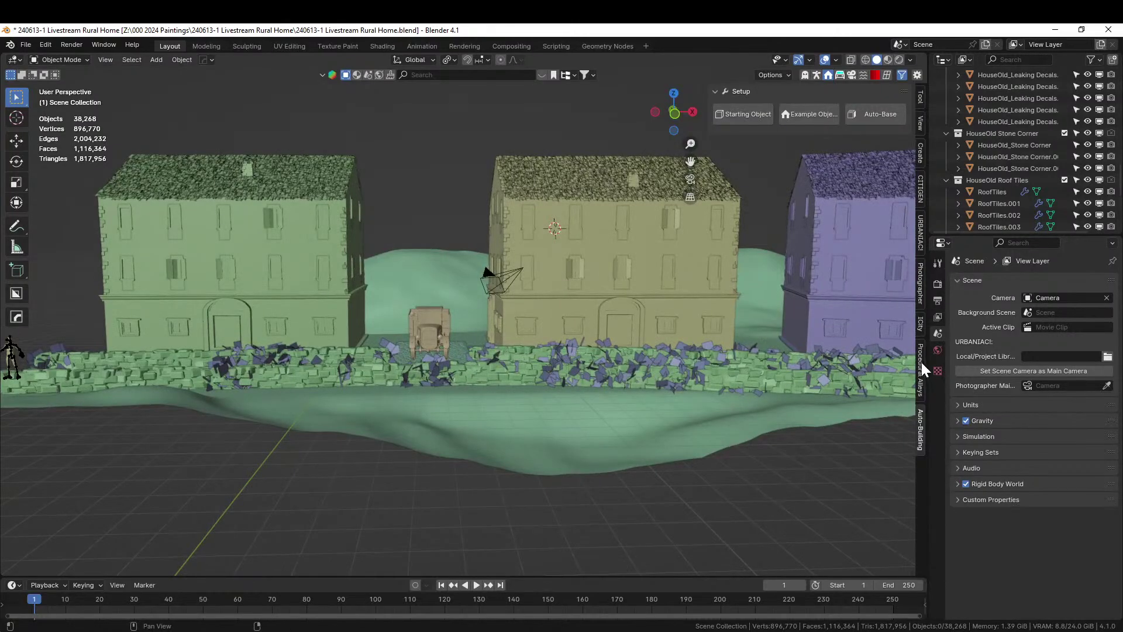
pyautogui.scroll(-5, 1041, 130)
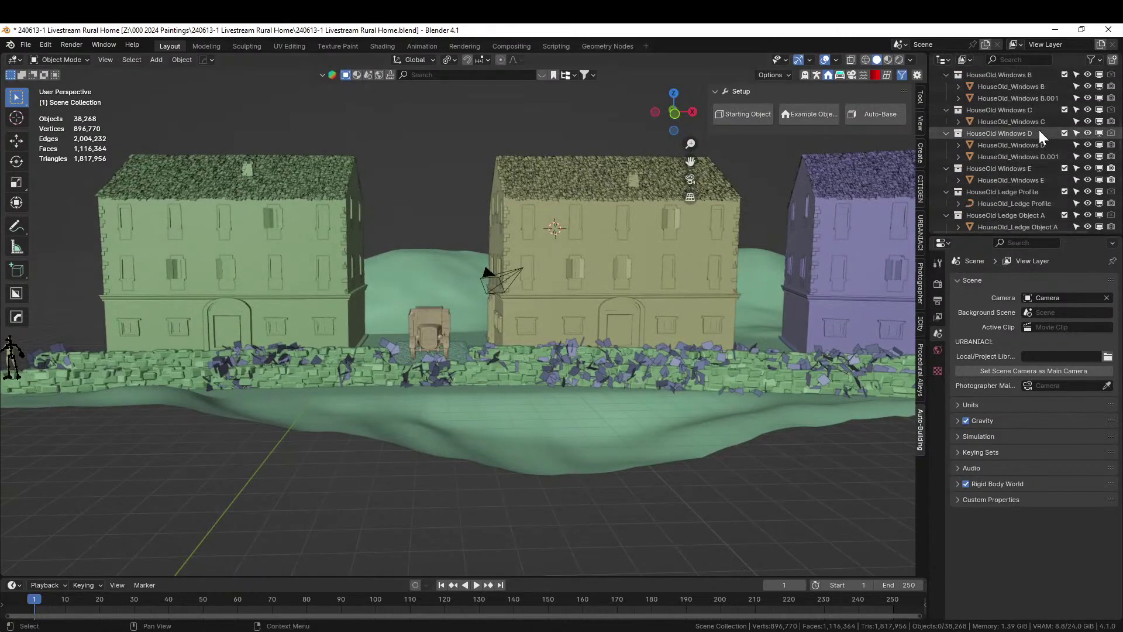
pyautogui.scroll(4, 1039, 130)
pyautogui.scroll(-5, 388, 346)
pyautogui.moveTo(388, 345); pyautogui.dragTo(624, 295, button='middle')
pyautogui.scroll(3, 310, 437)
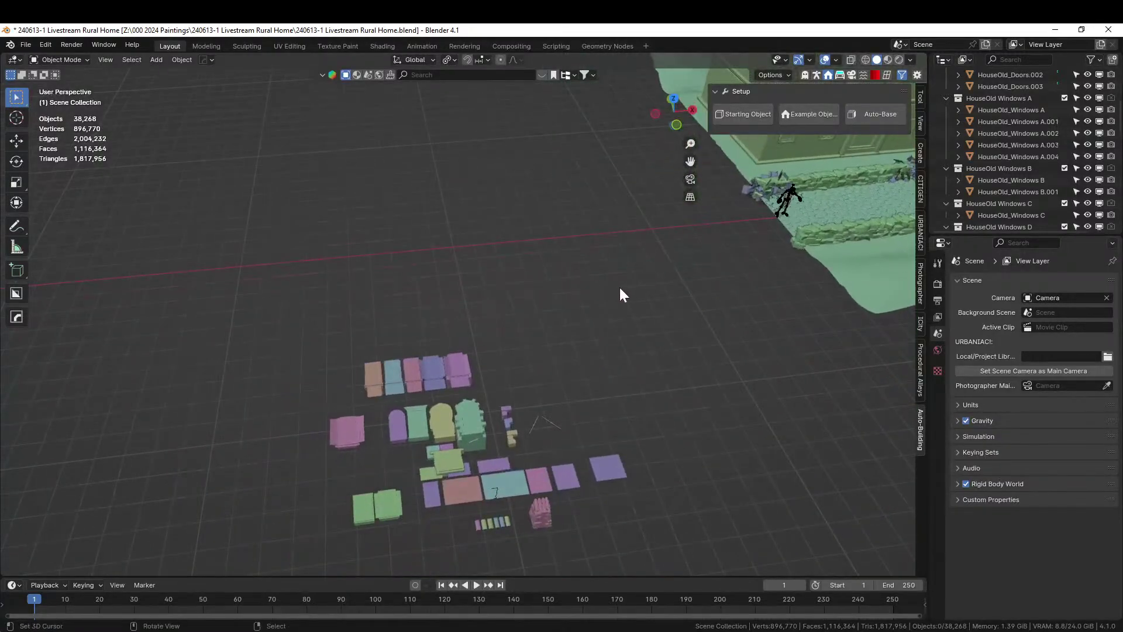
pyautogui.scroll(3, 622, 294)
pyautogui.keyDown('shift'); pyautogui.moveTo(499, 384); pyautogui.dragTo(427, 326, button='middle'); pyautogui.keyUp('shift')
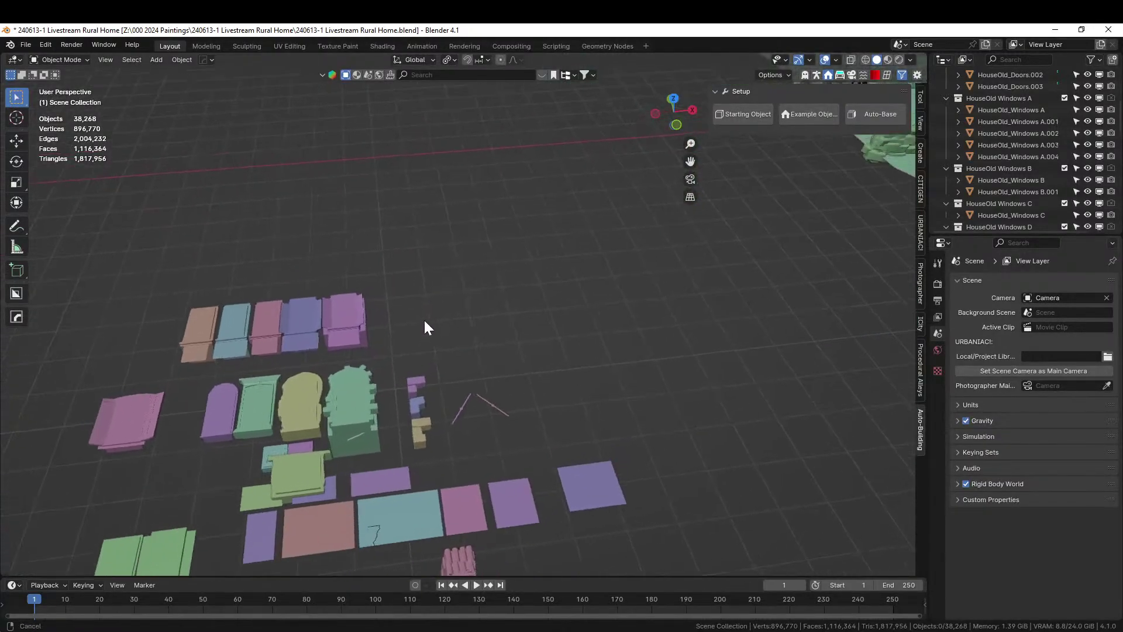
pyautogui.click(137, 437)
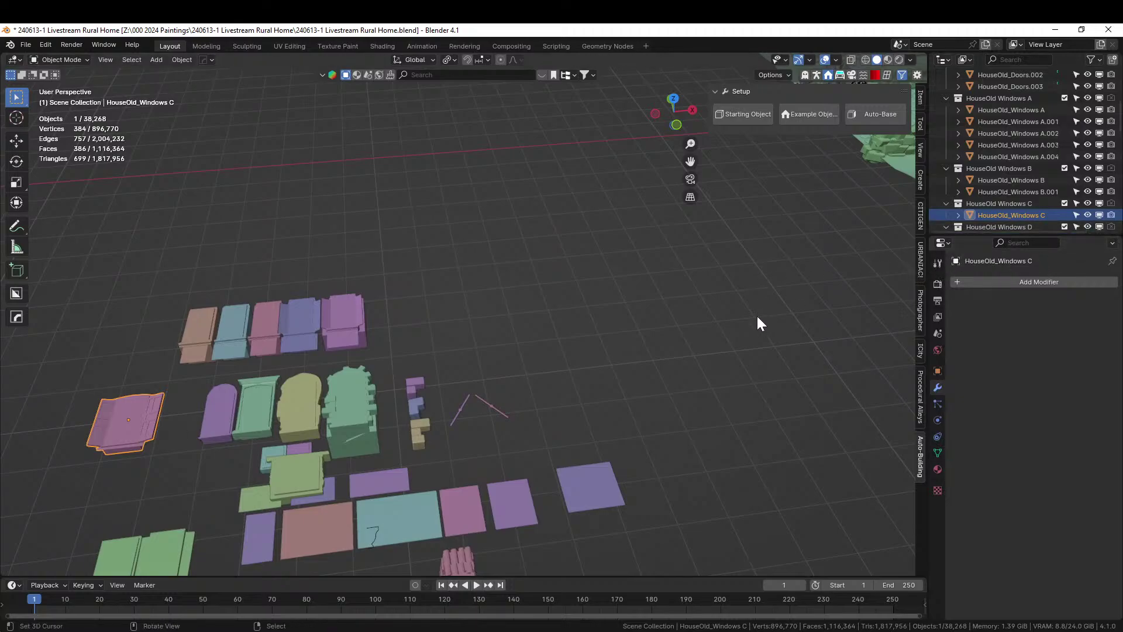
# - Enter Edit Mode on the middle house, select its middle-floor centre wall face and show rendered shading
pyautogui.keyDown('shift'); pyautogui.moveTo(756, 323); pyautogui.dragTo(441, 481, button='middle'); pyautogui.keyUp('shift')
pyautogui.scroll(6, 772, 226)
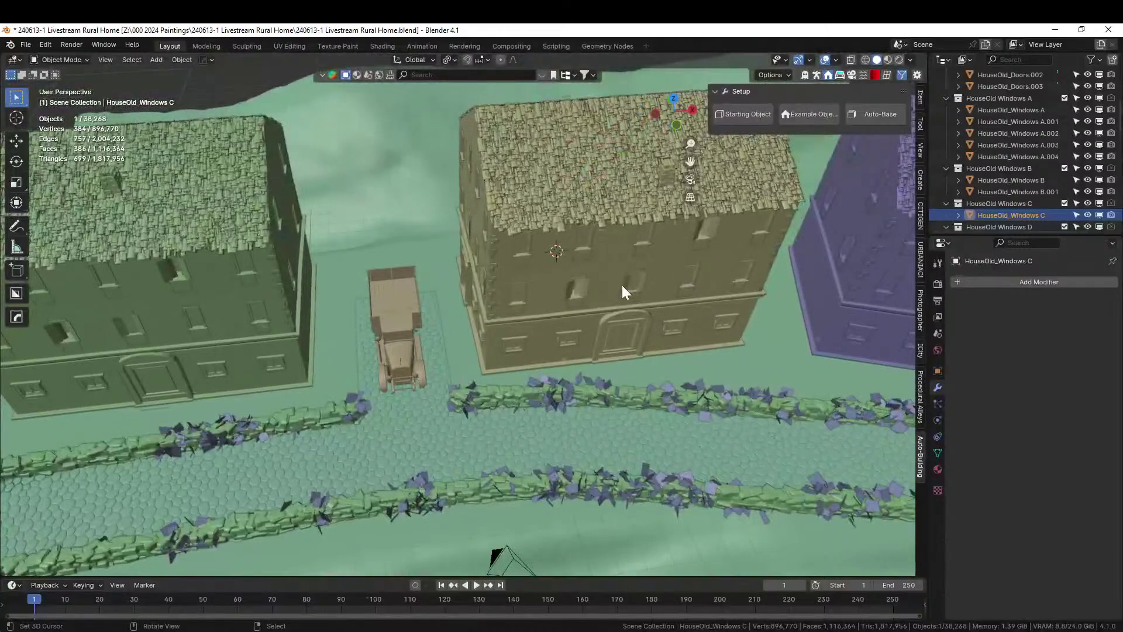
pyautogui.moveTo(623, 285); pyautogui.dragTo(472, 358, button='middle')
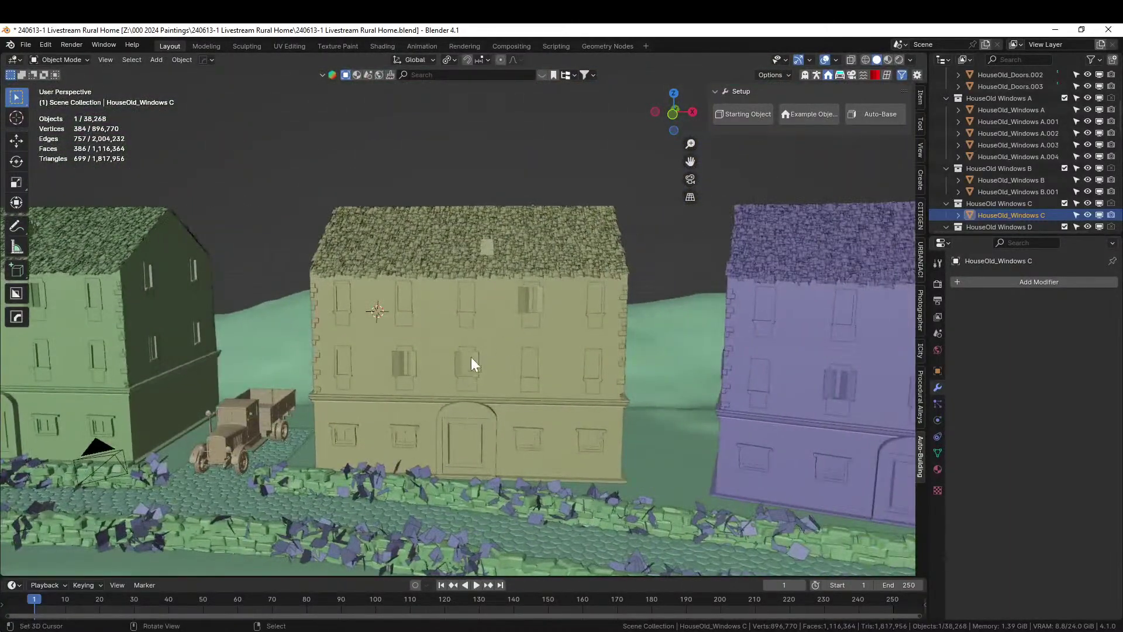
pyautogui.click(474, 364)
pyautogui.press('Tab')
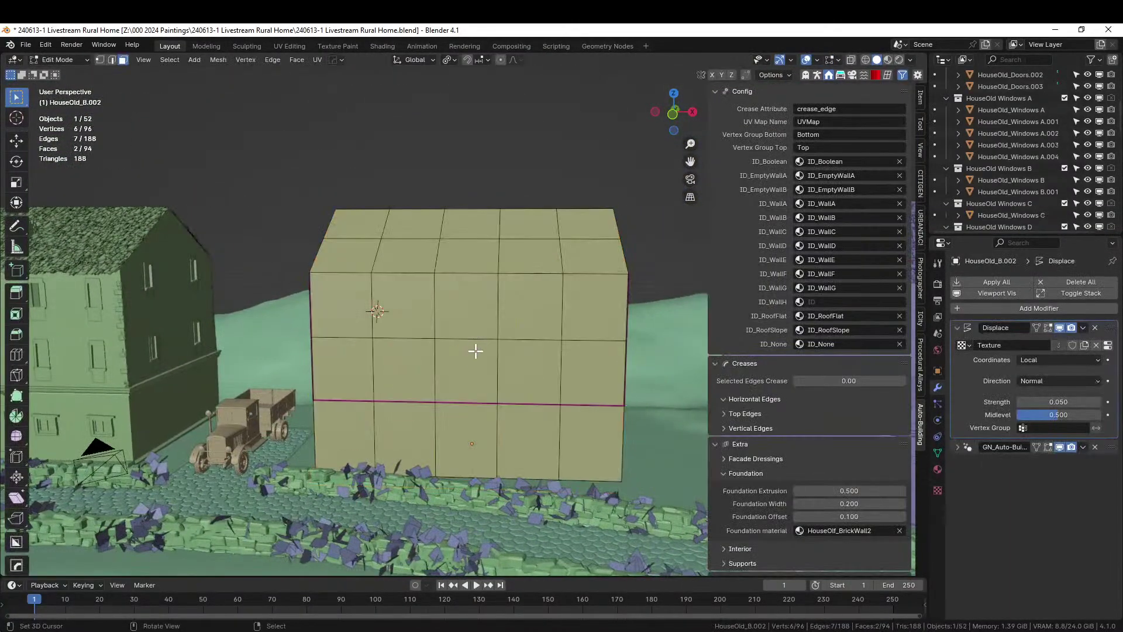
pyautogui.click(459, 366)
pyautogui.press('z')
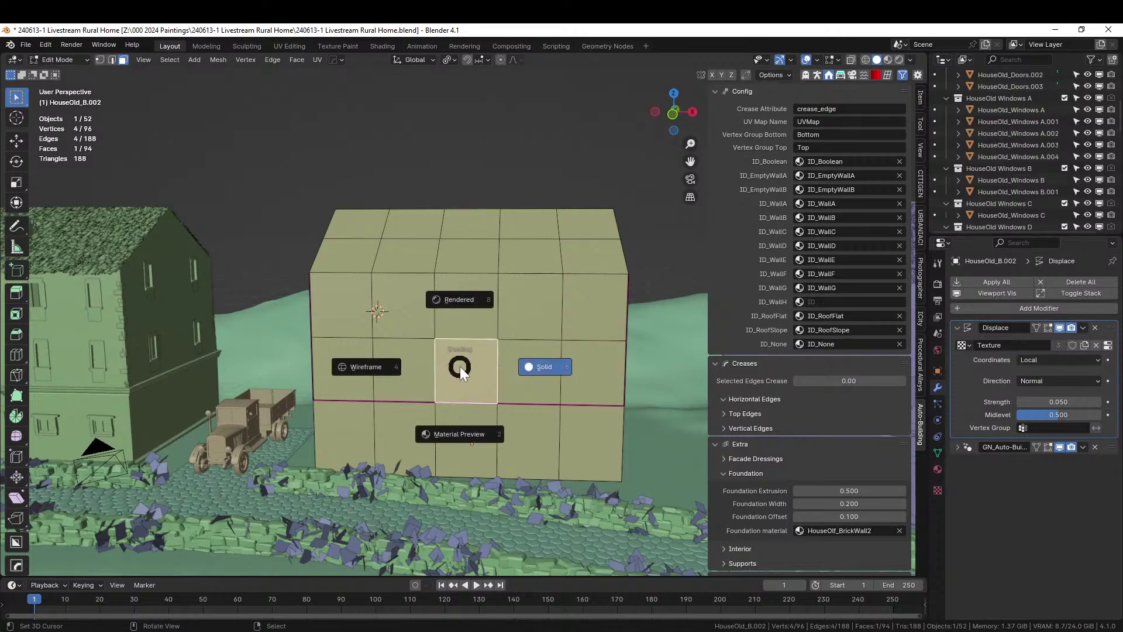
pyautogui.press('8')
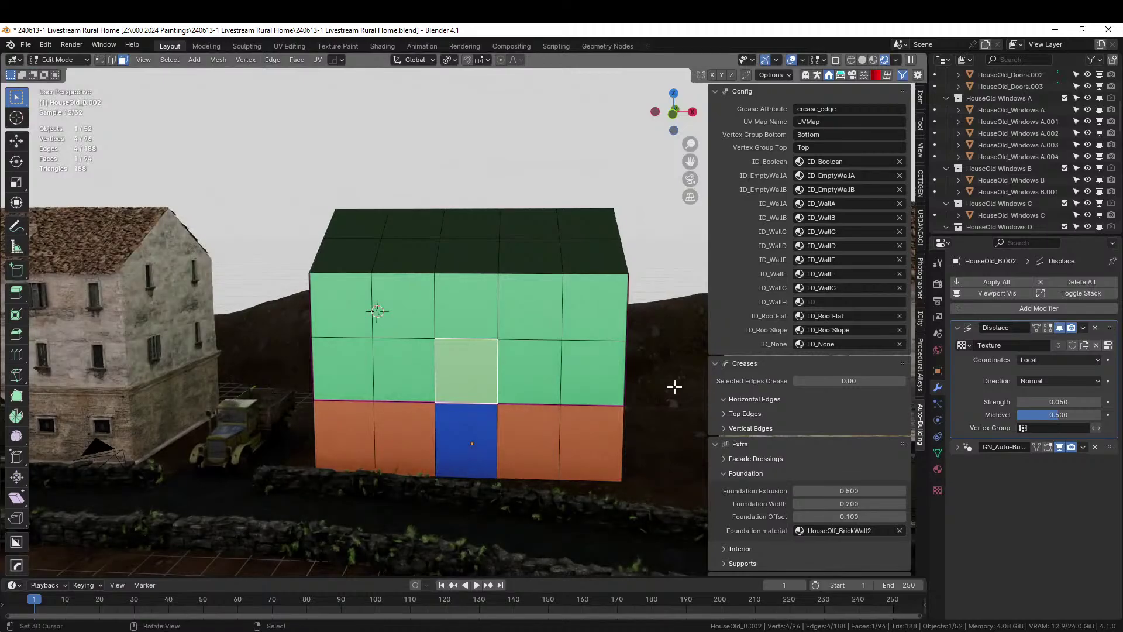
# - Assign the ID_WallC material to the top-floor centre wall face only, and return to Object Mode
pyautogui.keyDown('shift'); pyautogui.click(473, 307); pyautogui.keyUp('shift')
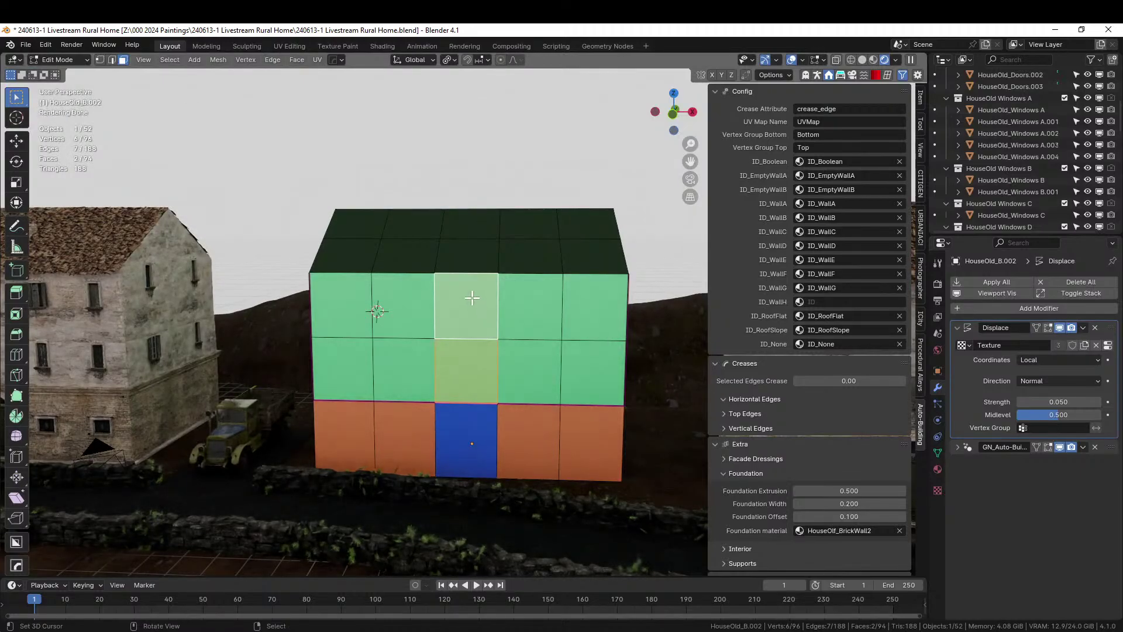
pyautogui.click(472, 299)
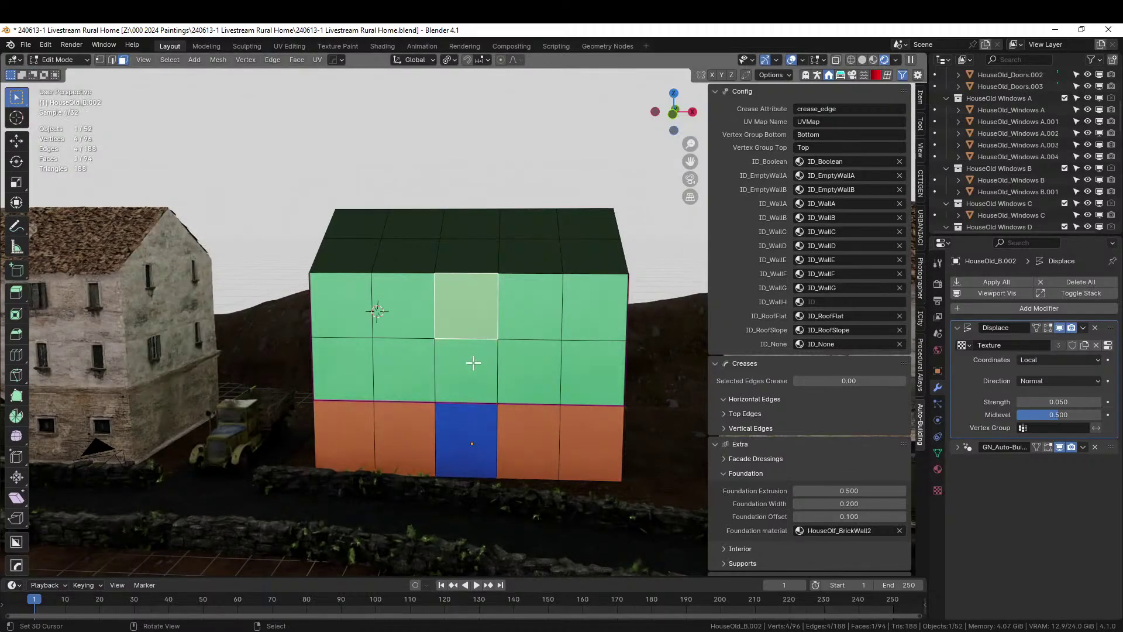
pyautogui.click(938, 469)
pyautogui.click(991, 320)
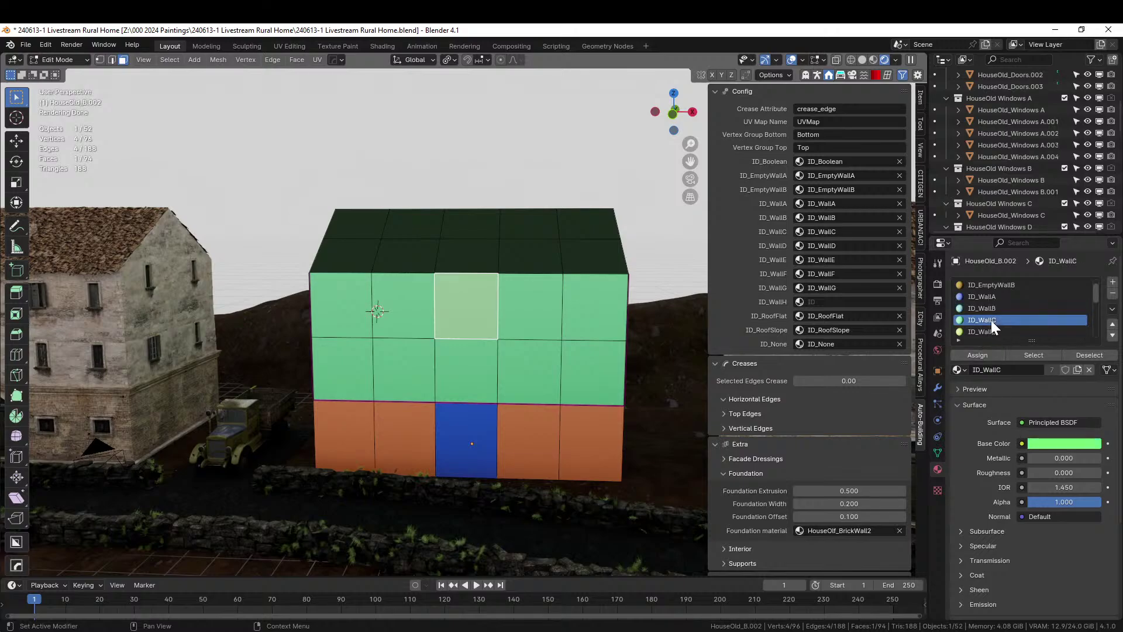
pyautogui.click(978, 355)
pyautogui.press('Tab')
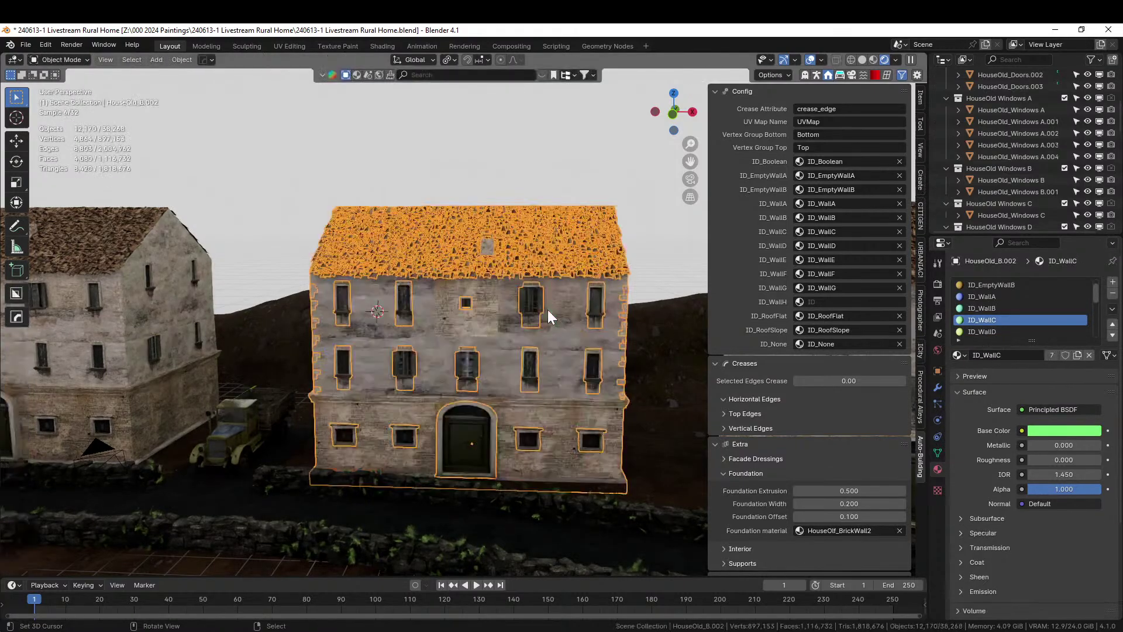
# - Assign the ID_WallB material back to the top-floor centre wall face together with its neighbouring face in Edit Mode
pyautogui.scroll(5, 547, 310)
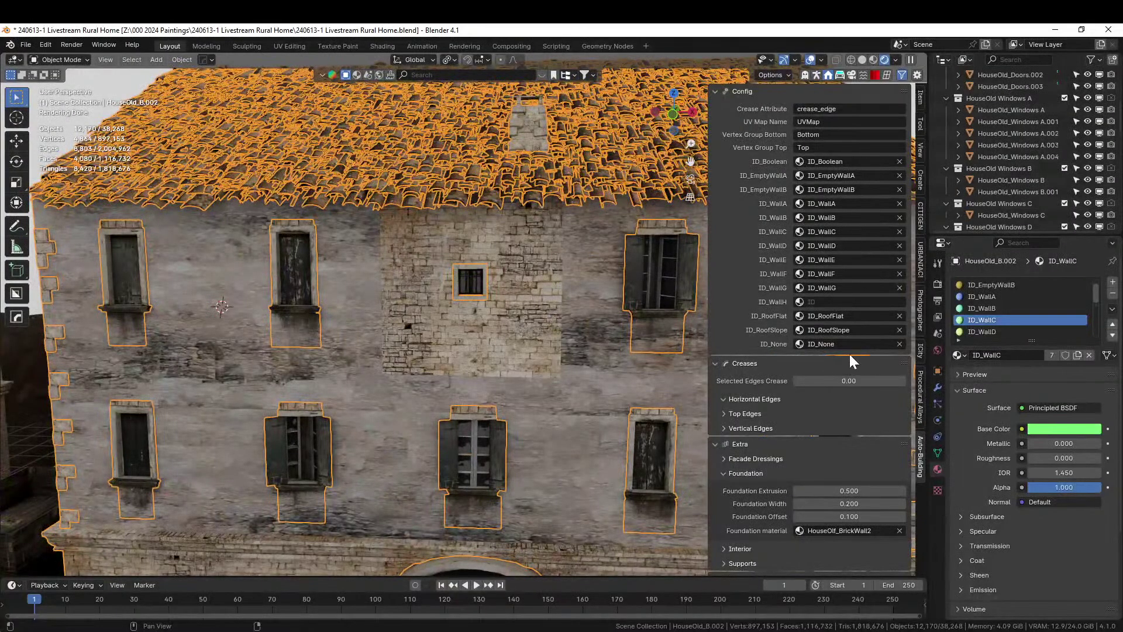
pyautogui.press('Tab')
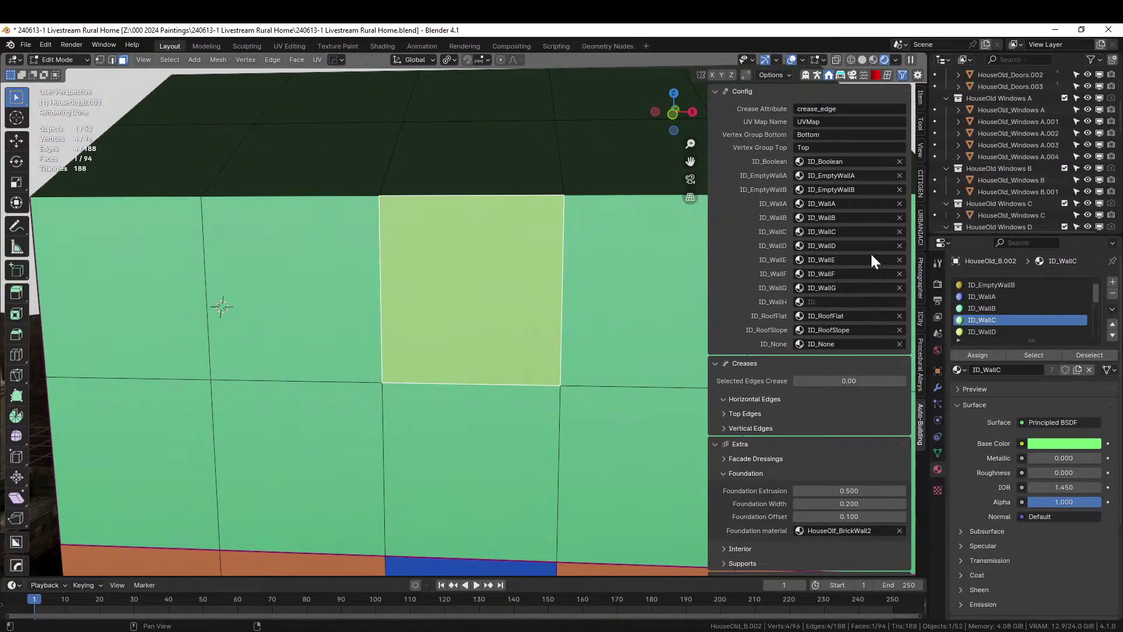
pyautogui.keyDown('shift'); pyautogui.click(618, 298); pyautogui.keyUp('shift')
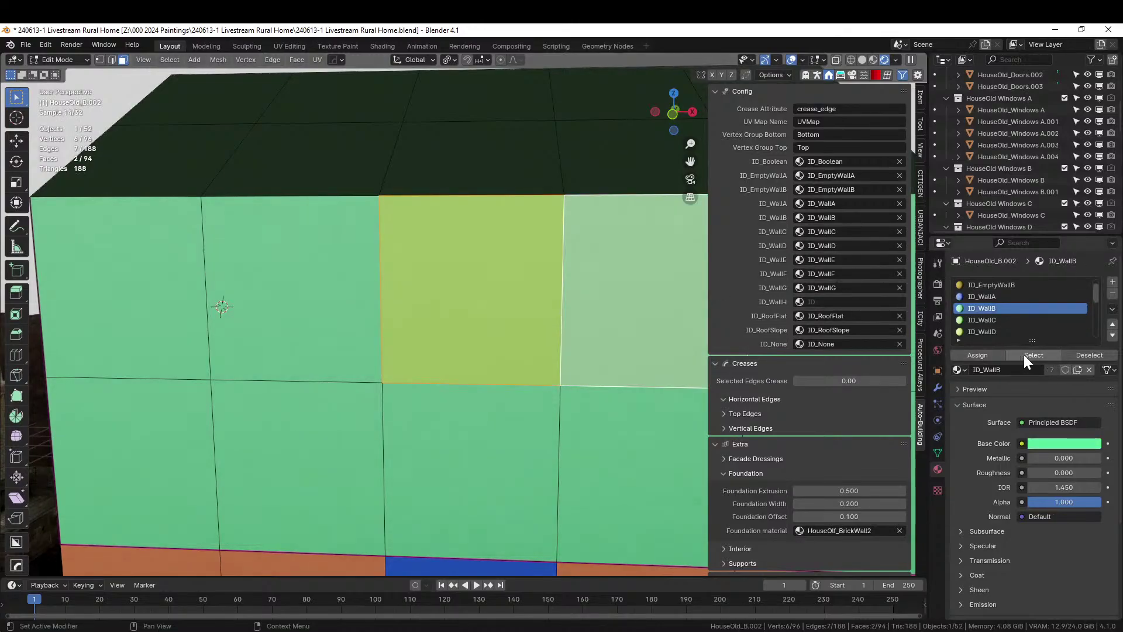
pyautogui.click(977, 355)
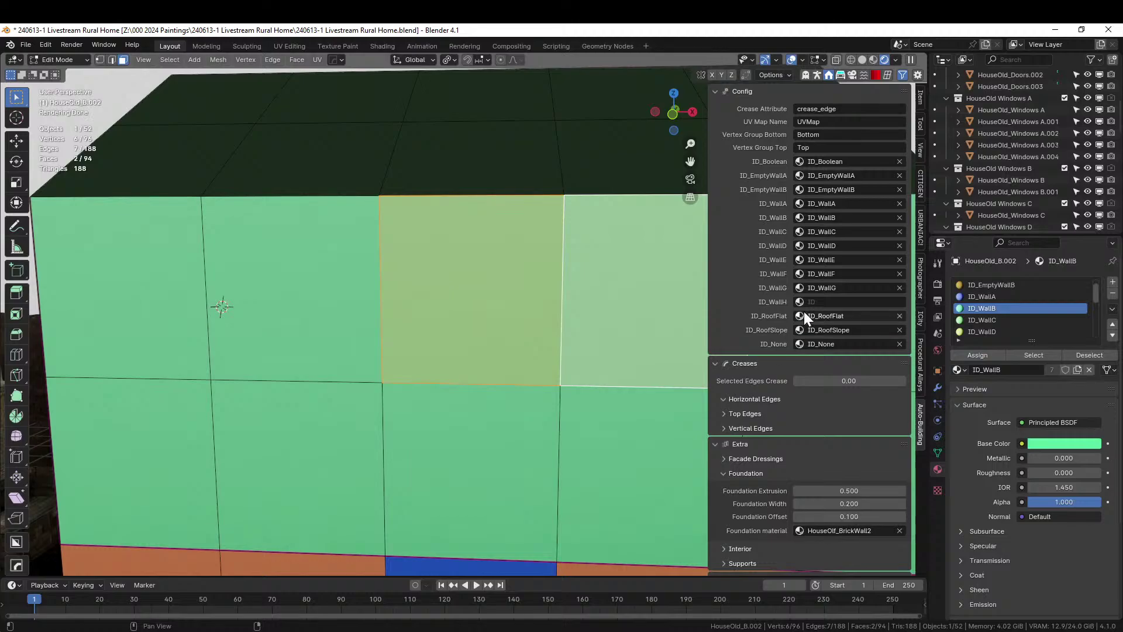
# - Bring up the building's Walls settings and select only the top-floor centre wall face
pyautogui.scroll(-8, 822, 358)
pyautogui.scroll(2, 823, 360)
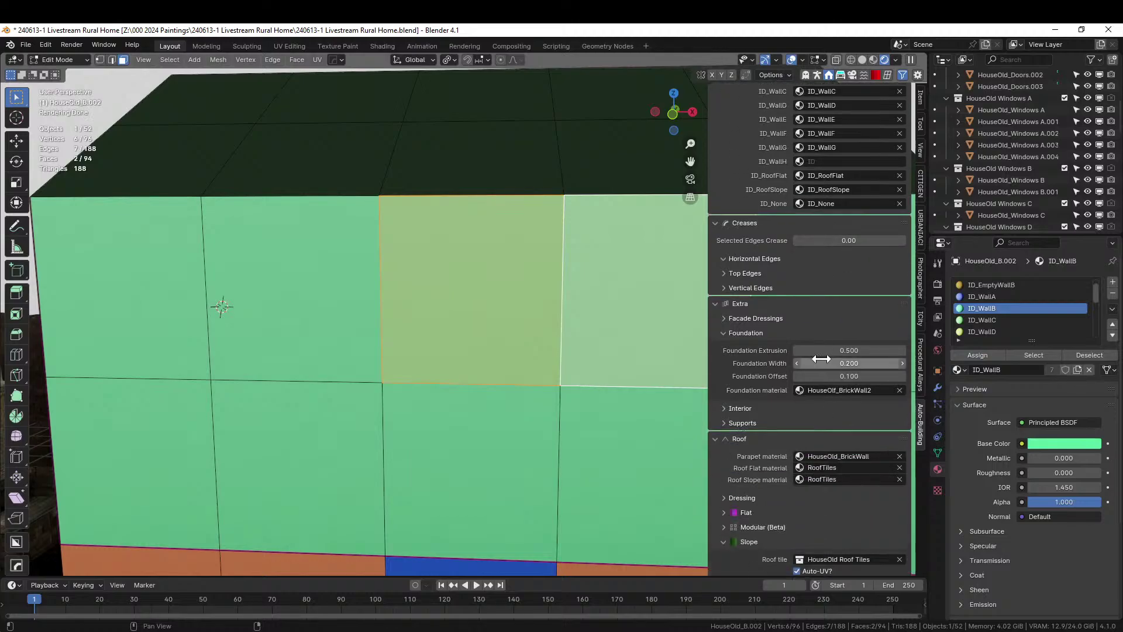
pyautogui.scroll(-20, 822, 363)
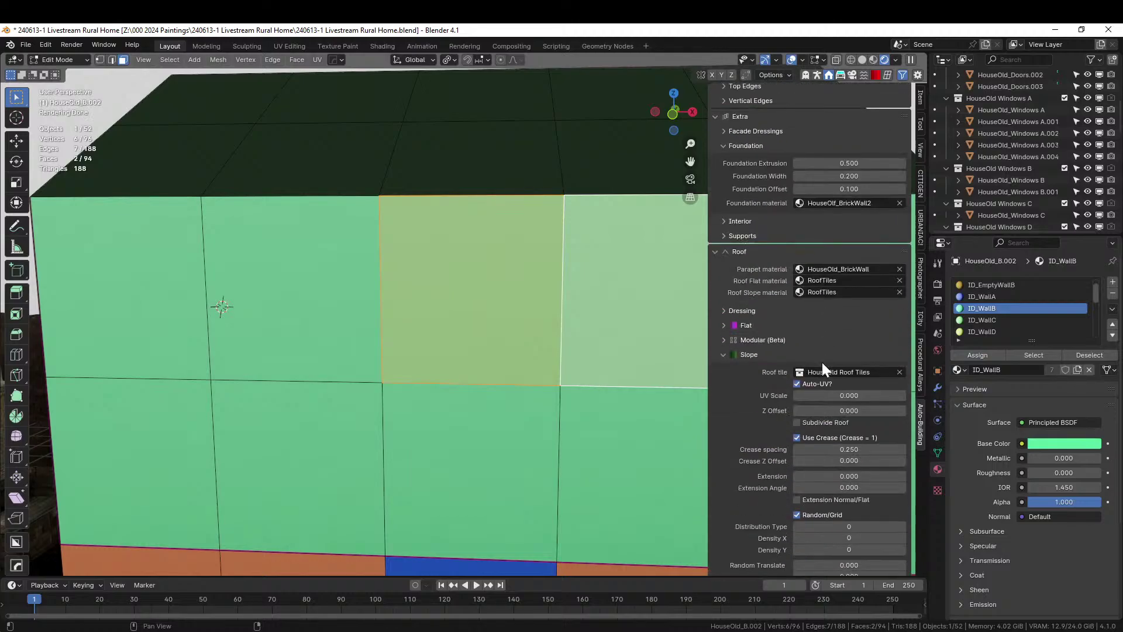
pyautogui.scroll(-6, 823, 363)
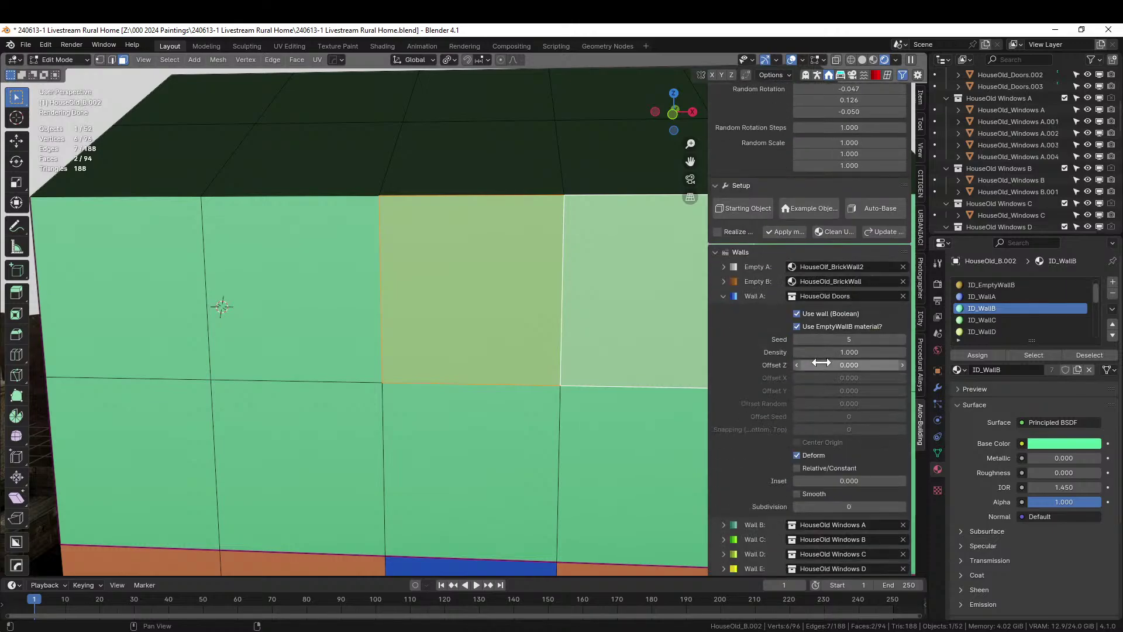
pyautogui.scroll(-4, 821, 363)
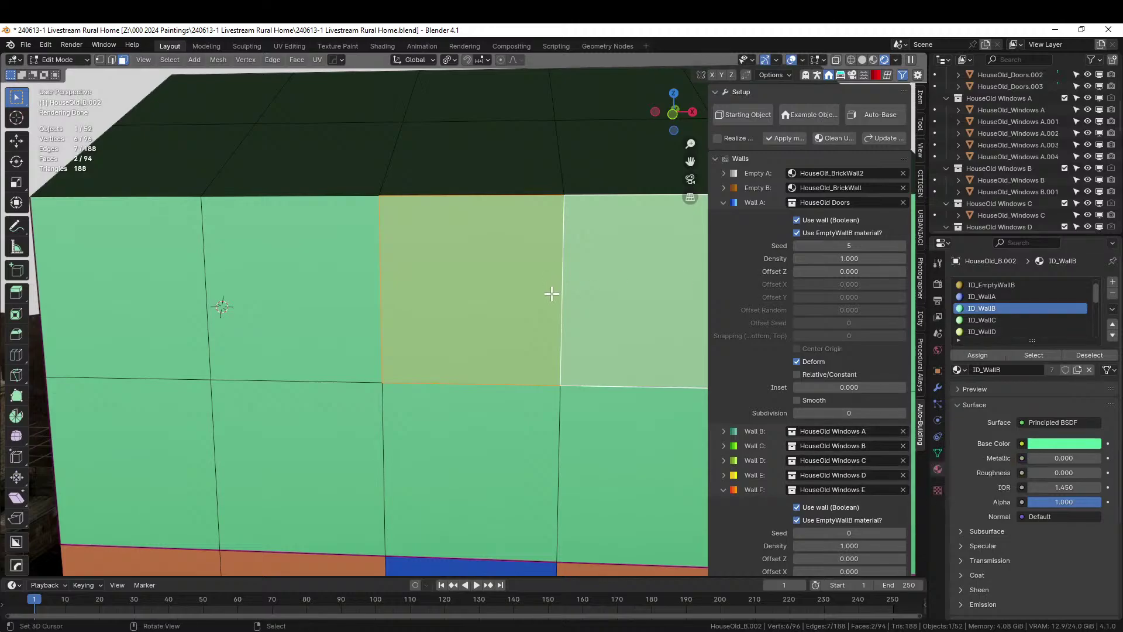
pyautogui.scroll(-2, 497, 296)
pyautogui.click(473, 292)
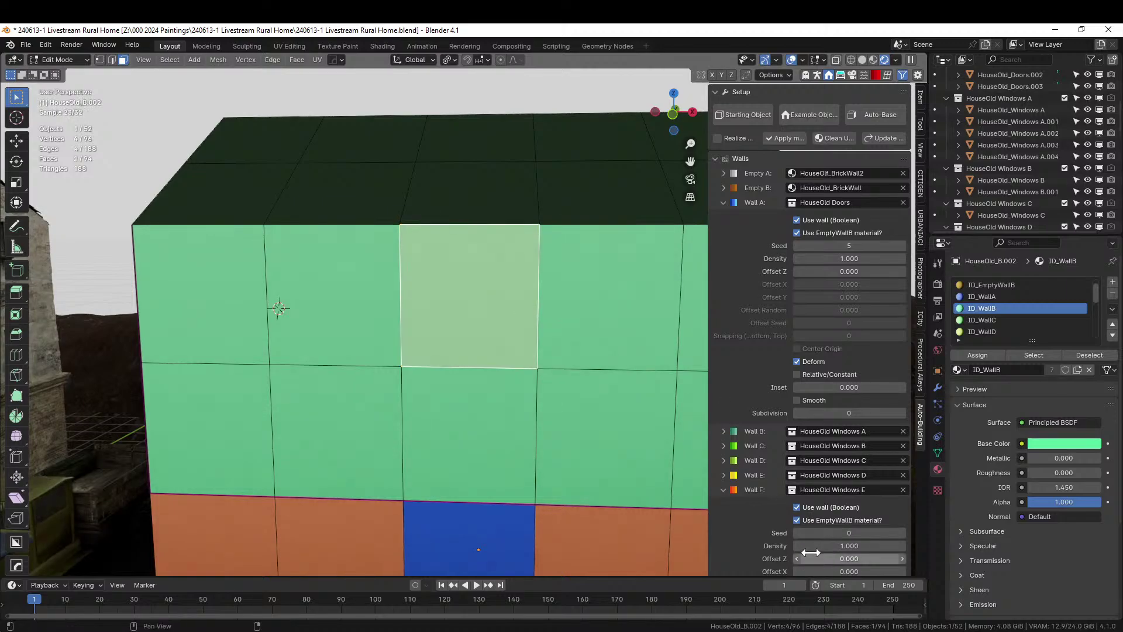
# - Expand the Wall B and Wall D window settings, keeping Wall C collapsed
pyautogui.click(724, 431)
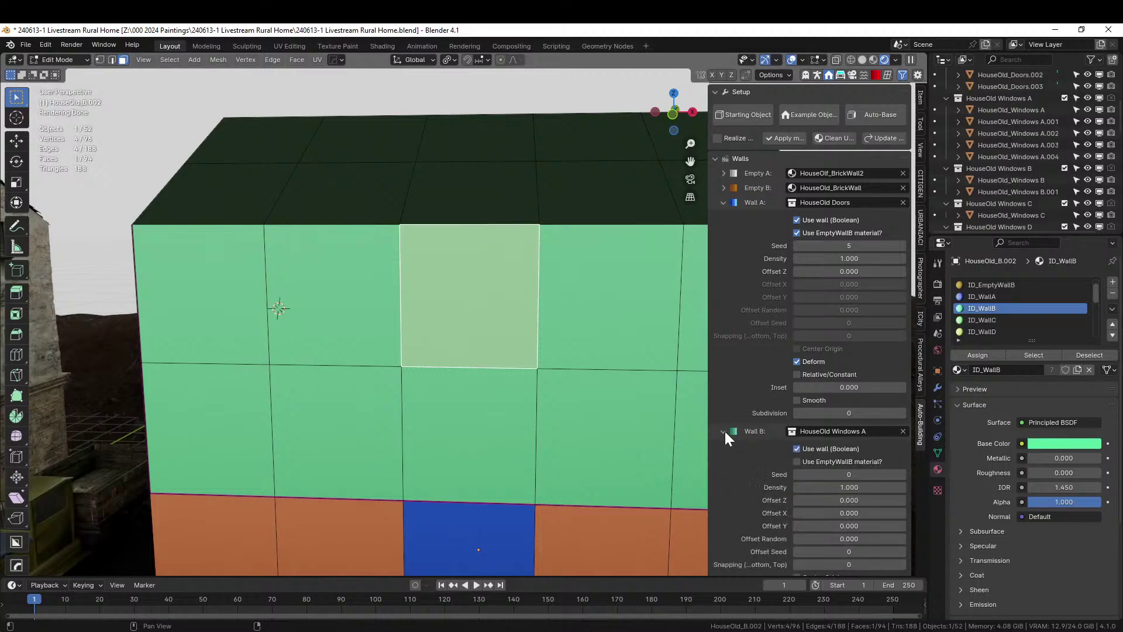
pyautogui.scroll(-4, 845, 501)
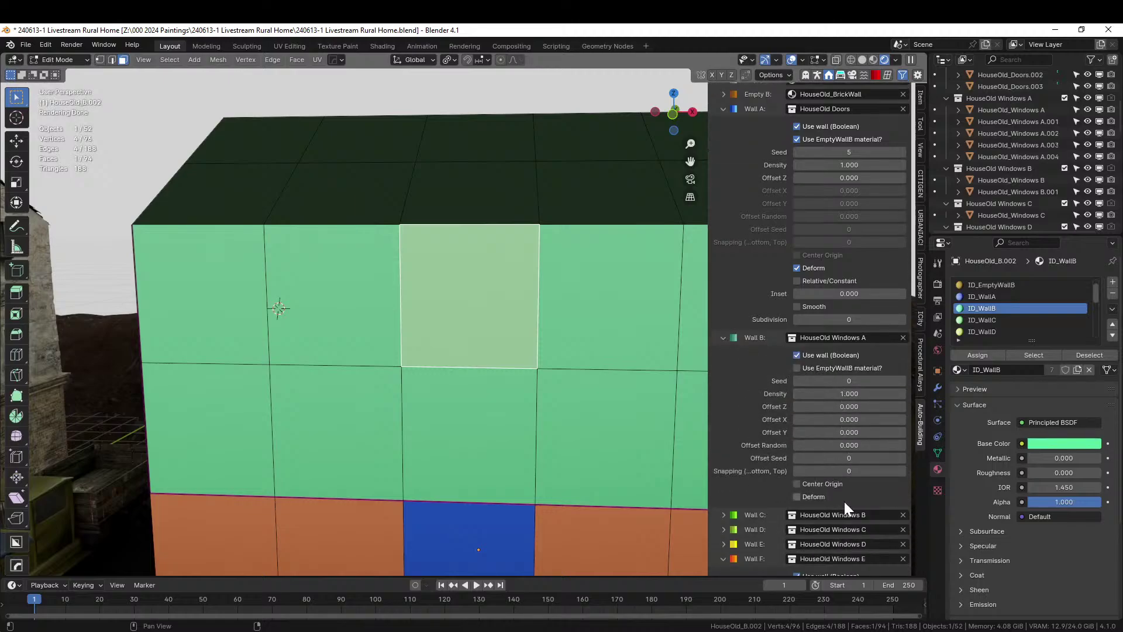
pyautogui.click(724, 514)
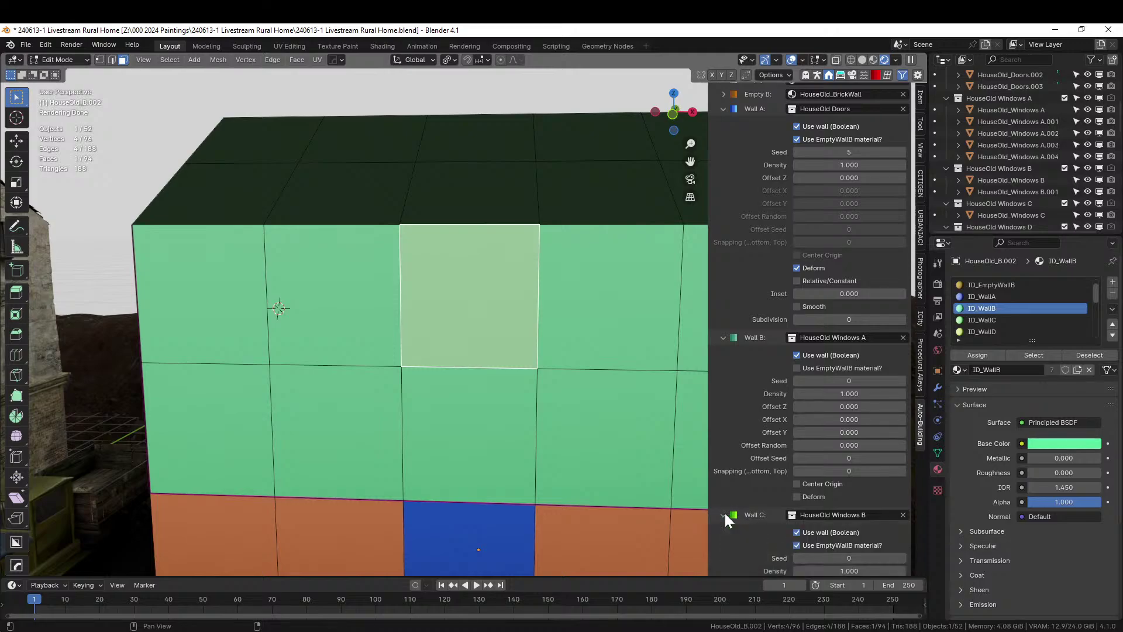
pyautogui.scroll(-2, 722, 473)
pyautogui.click(724, 468)
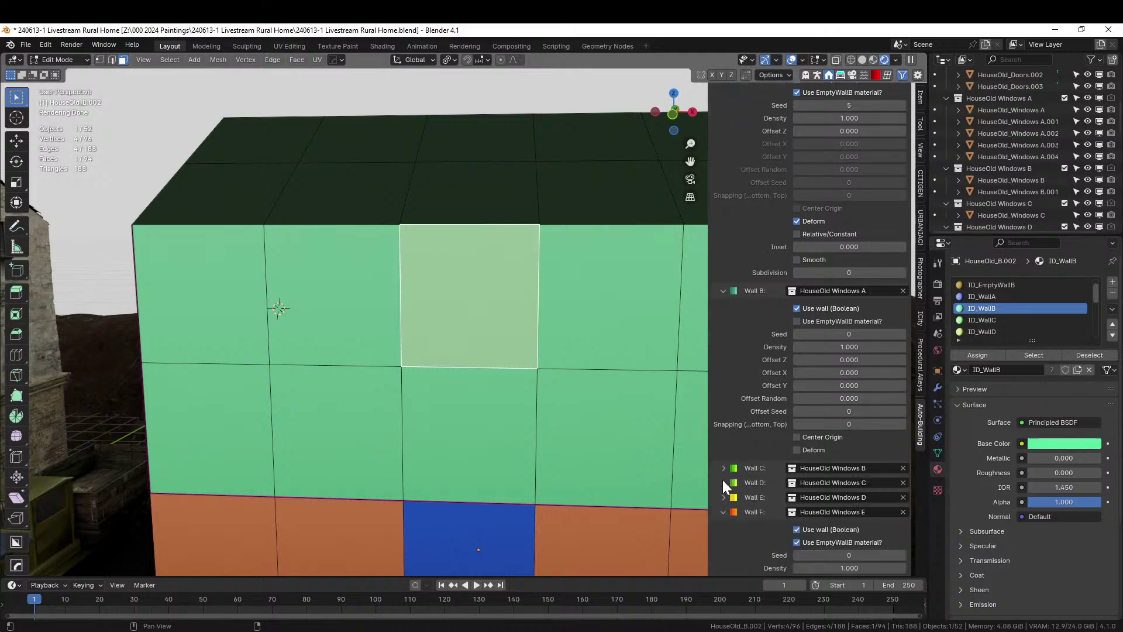
pyautogui.click(724, 483)
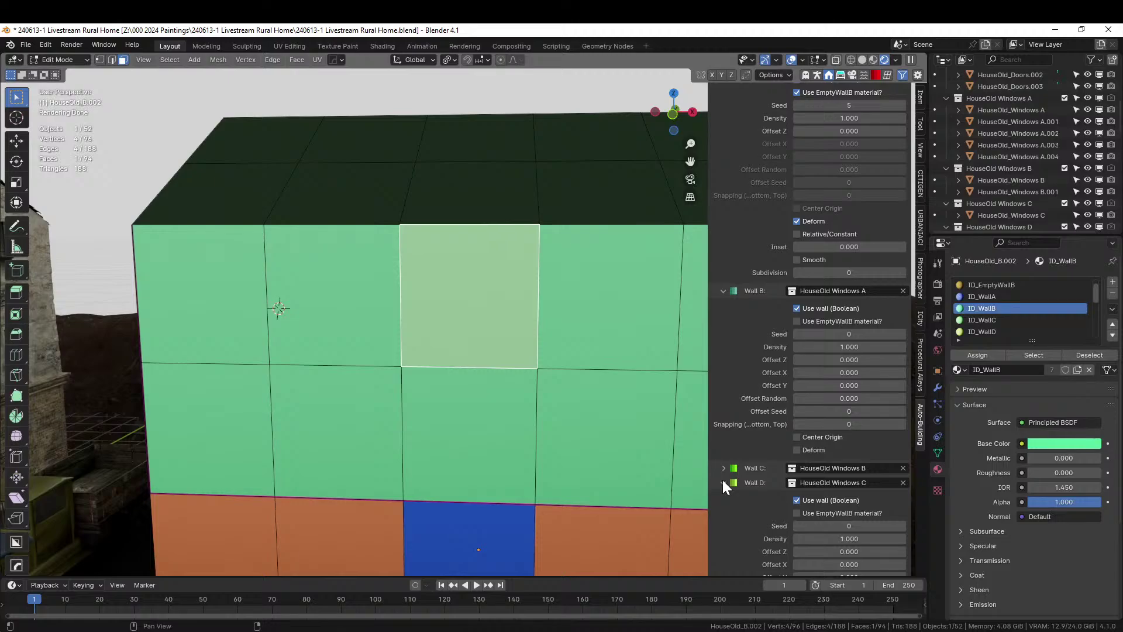
# - Assign the ID_WallD material to the top-floor centre wall face and return to Object Mode
pyautogui.click(990, 330)
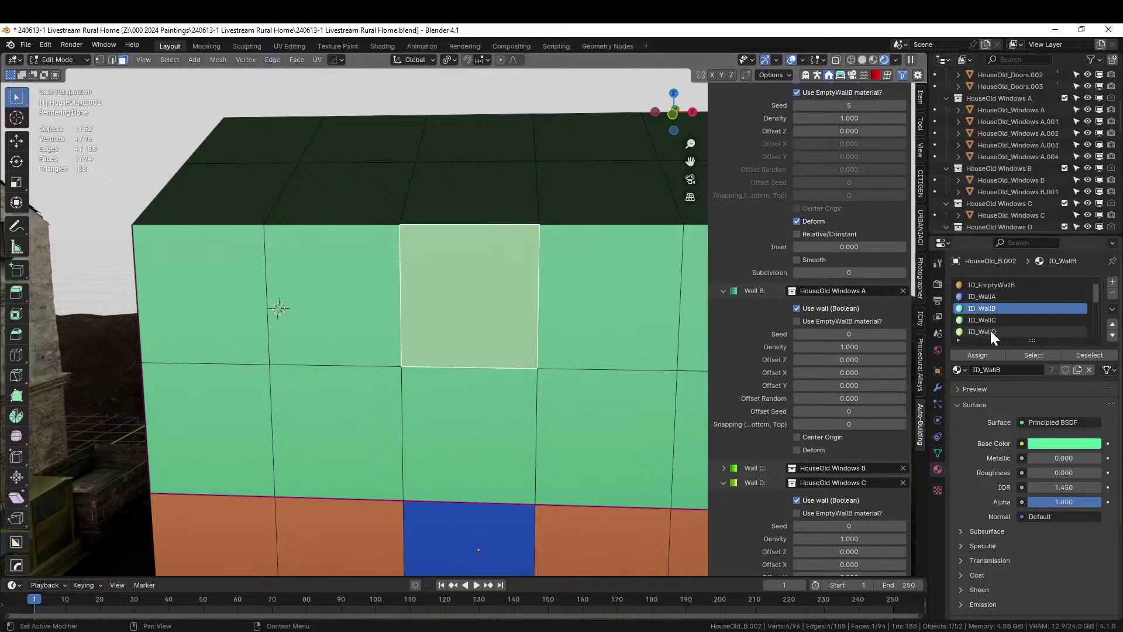
pyautogui.click(984, 353)
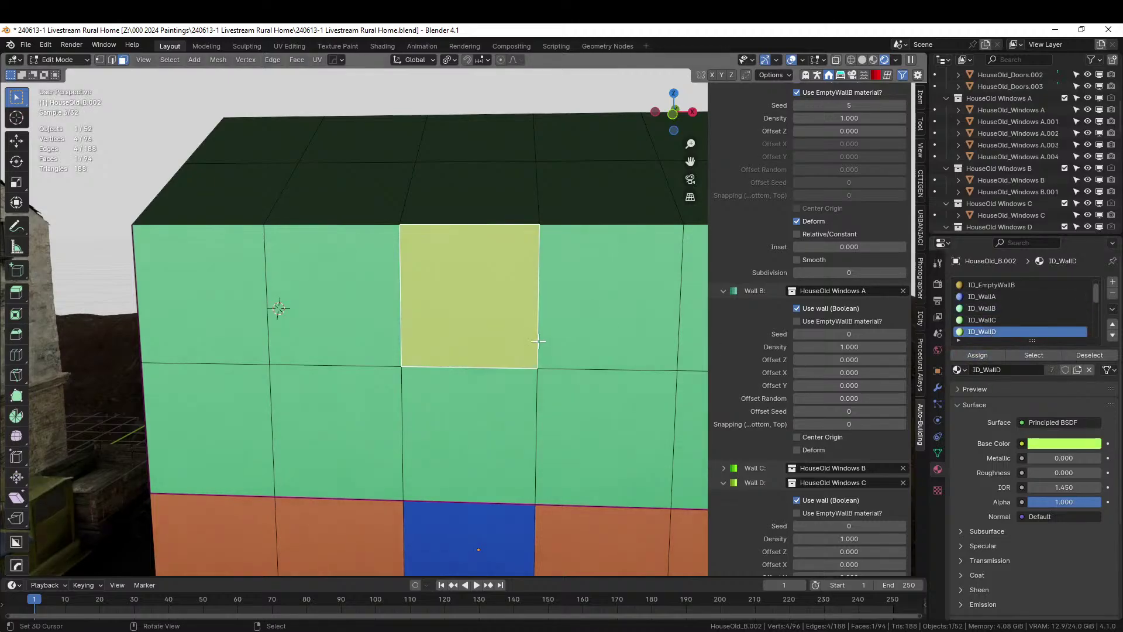
pyautogui.press('Tab')
pyautogui.moveTo(538, 341); pyautogui.dragTo(597, 351, button='middle')
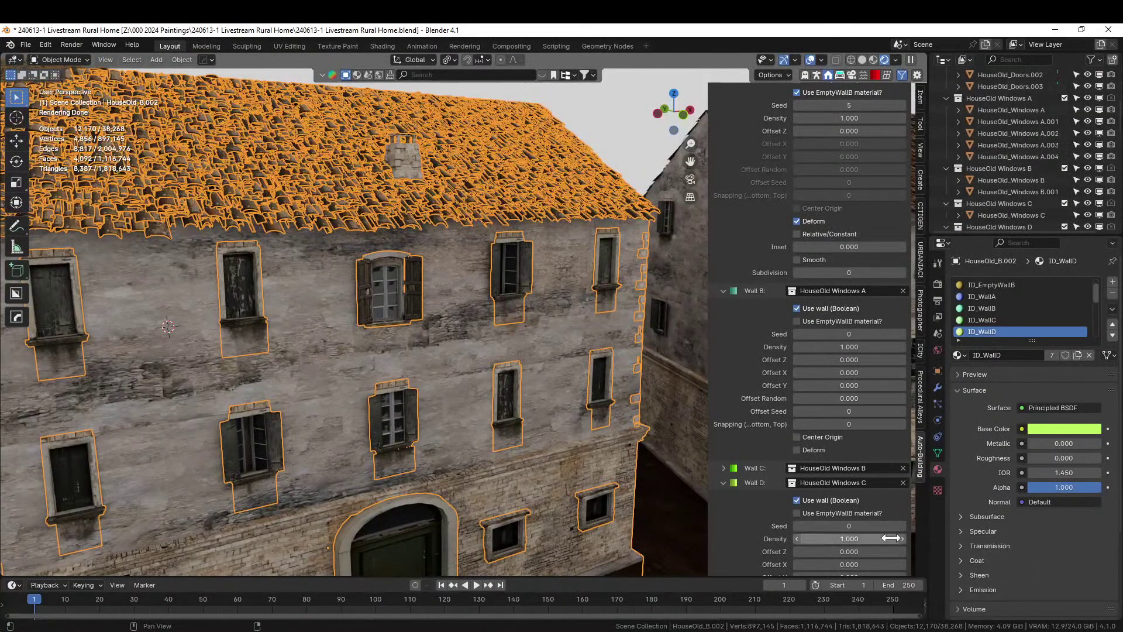
# - Try the Deform option for Wall D's HouseOld Windows C, inspect the house front and turn the option off again
pyautogui.scroll(-5, 856, 518)
pyautogui.scroll(-3, 856, 518)
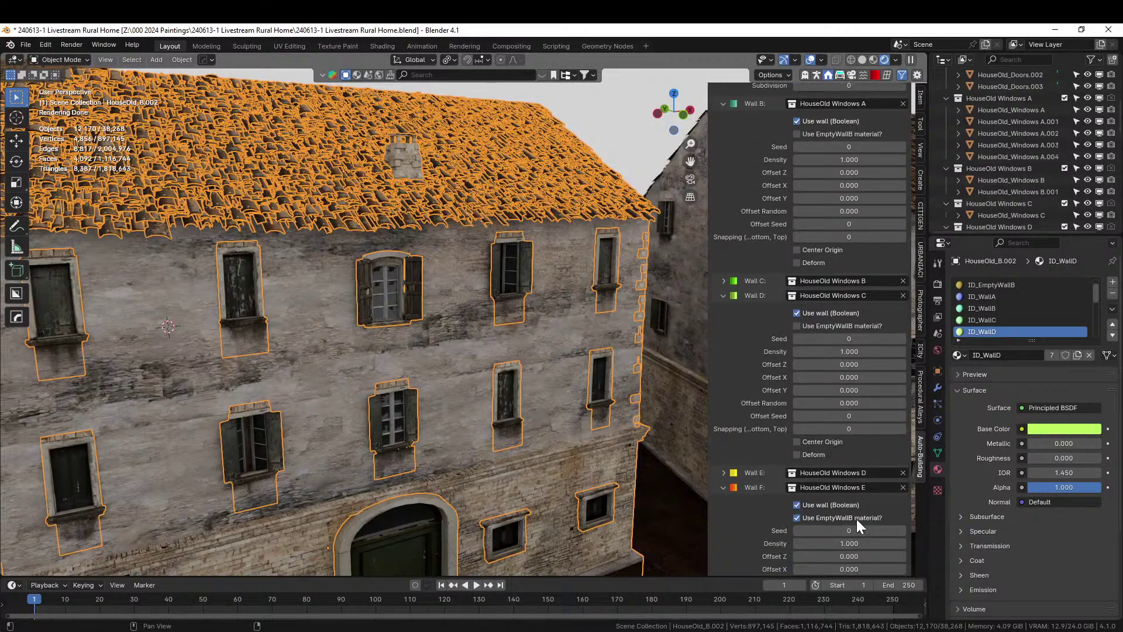
pyautogui.click(724, 474)
pyautogui.click(724, 473)
pyautogui.click(797, 454)
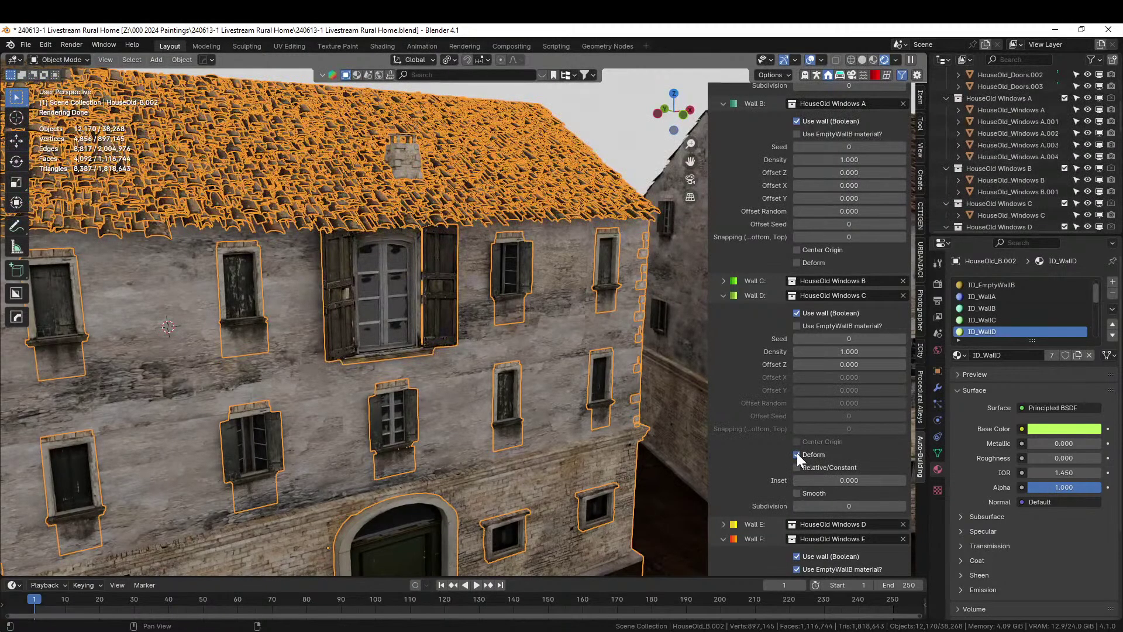
pyautogui.scroll(-4, 556, 339)
pyautogui.moveTo(555, 338); pyautogui.dragTo(498, 300, button='middle')
pyautogui.click(360, 174)
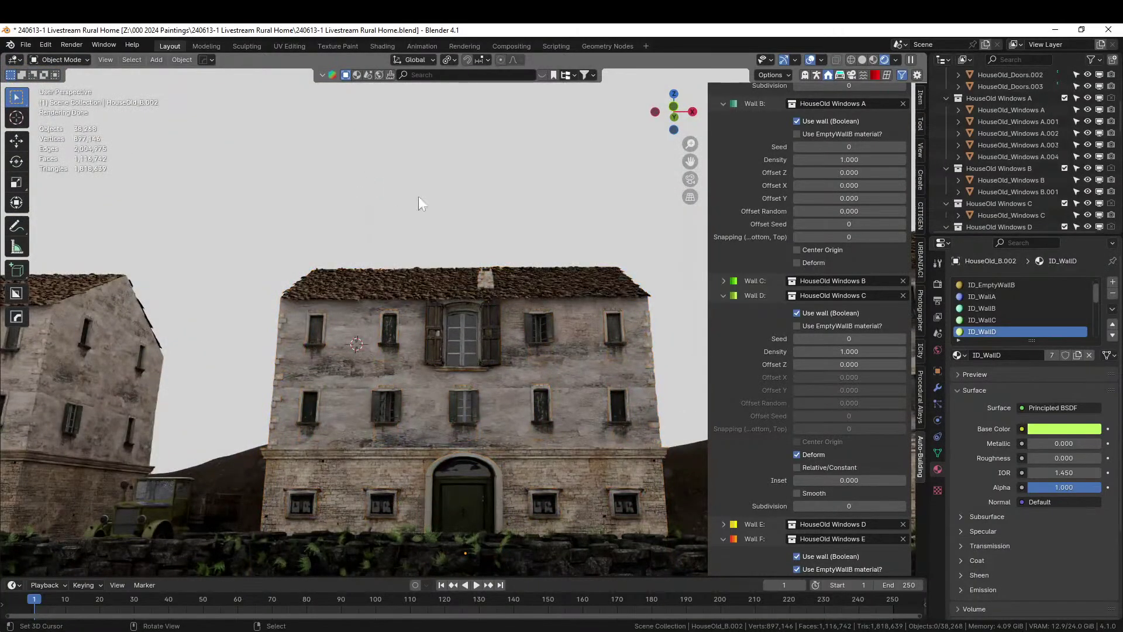
pyautogui.click(797, 454)
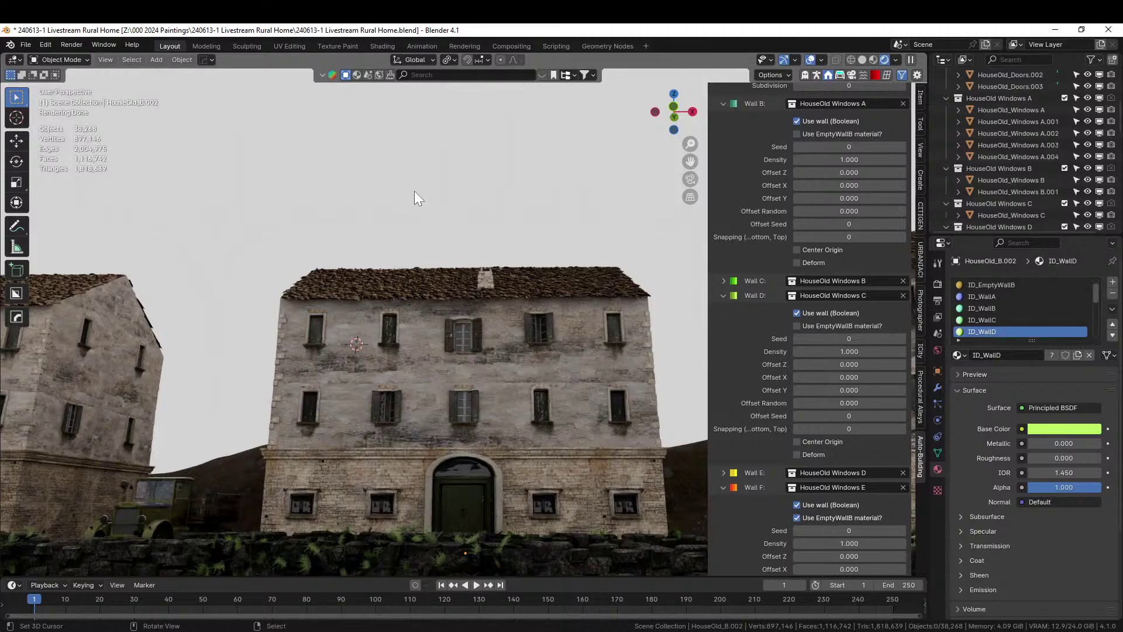
# - Save the Blender file and switch the viewport to solid shading with all three houses in view
pyautogui.moveTo(389, 331); pyautogui.dragTo(443, 350, button='middle')
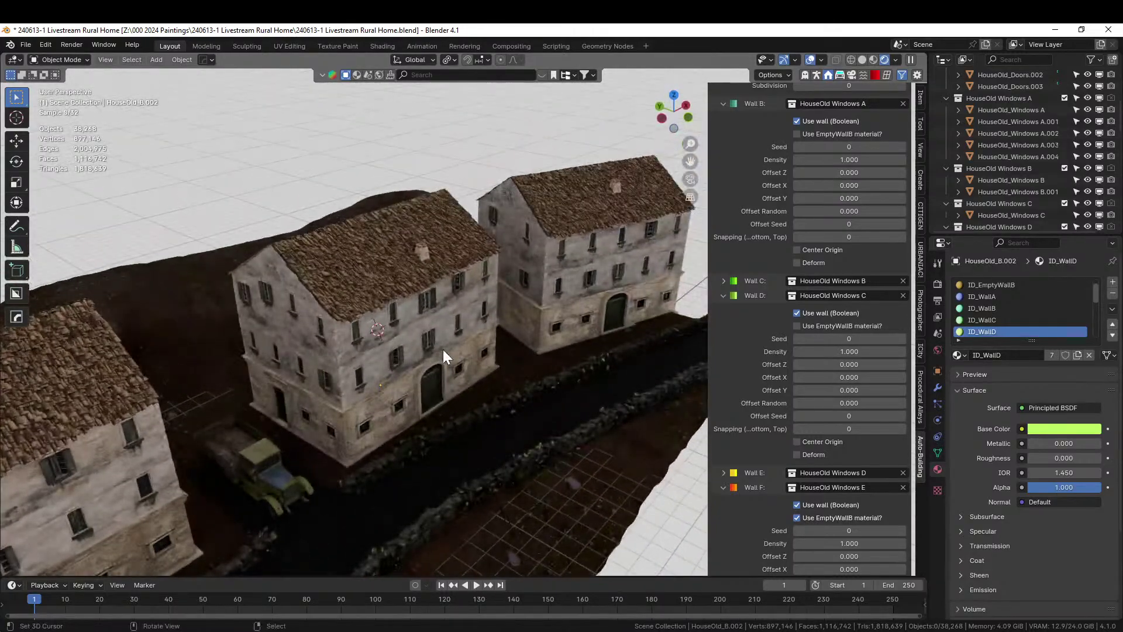
pyautogui.hotkey('ctrl', 's')
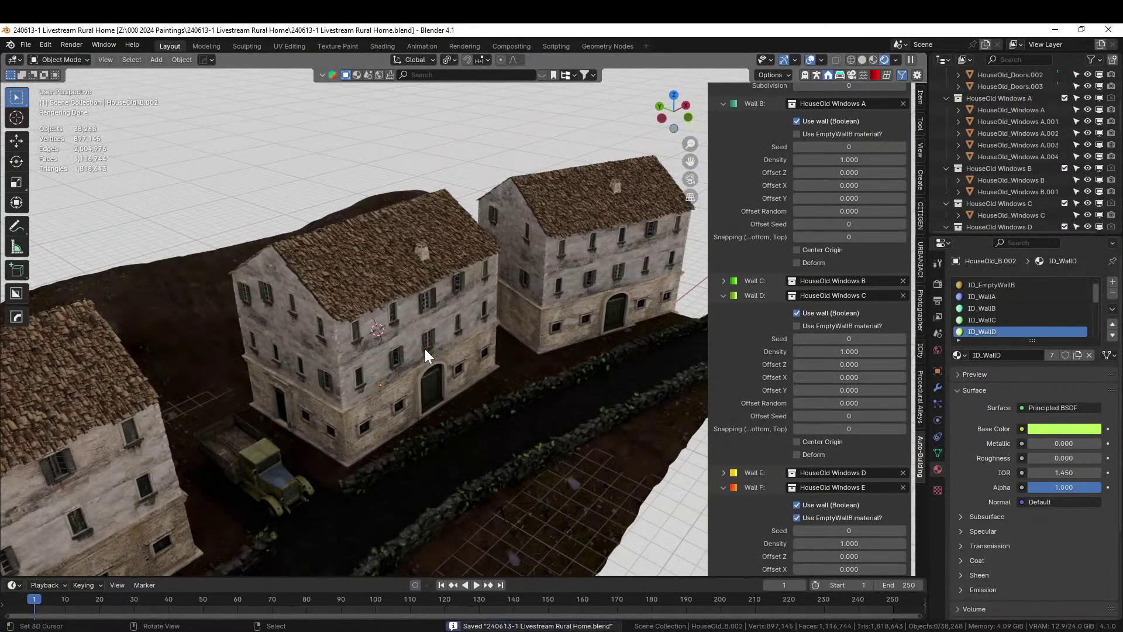
pyautogui.scroll(-3, 425, 349)
pyautogui.press('z')
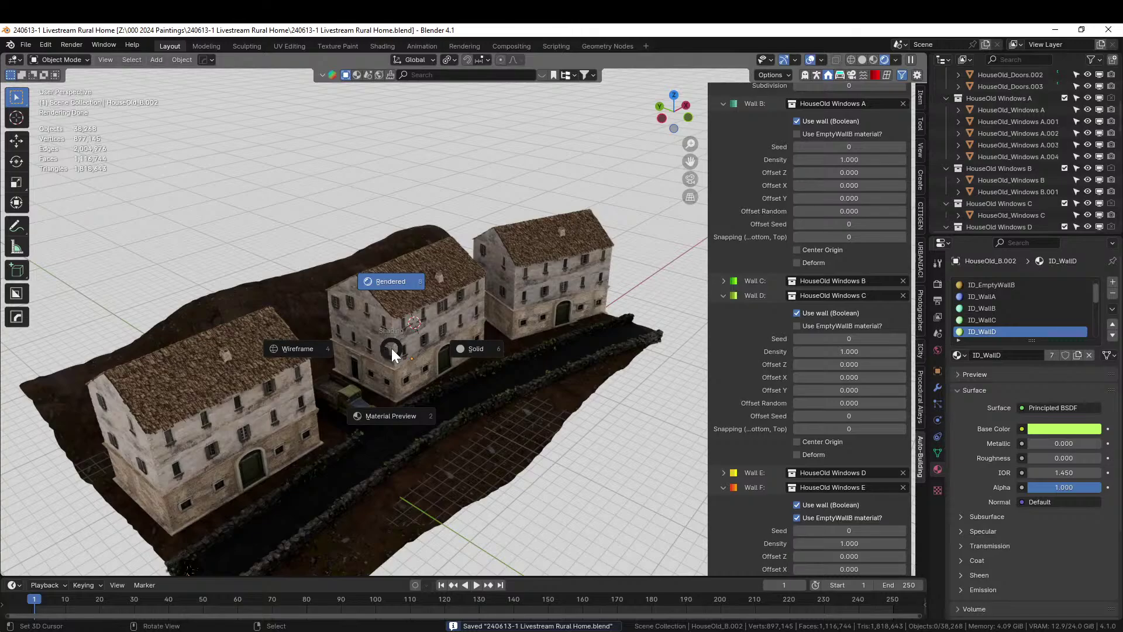
pyautogui.press('6')
# - Select the terrain and examine which faces its Detail vertex group covers in Edit Mode, returning to Object Mode
pyautogui.click(234, 299)
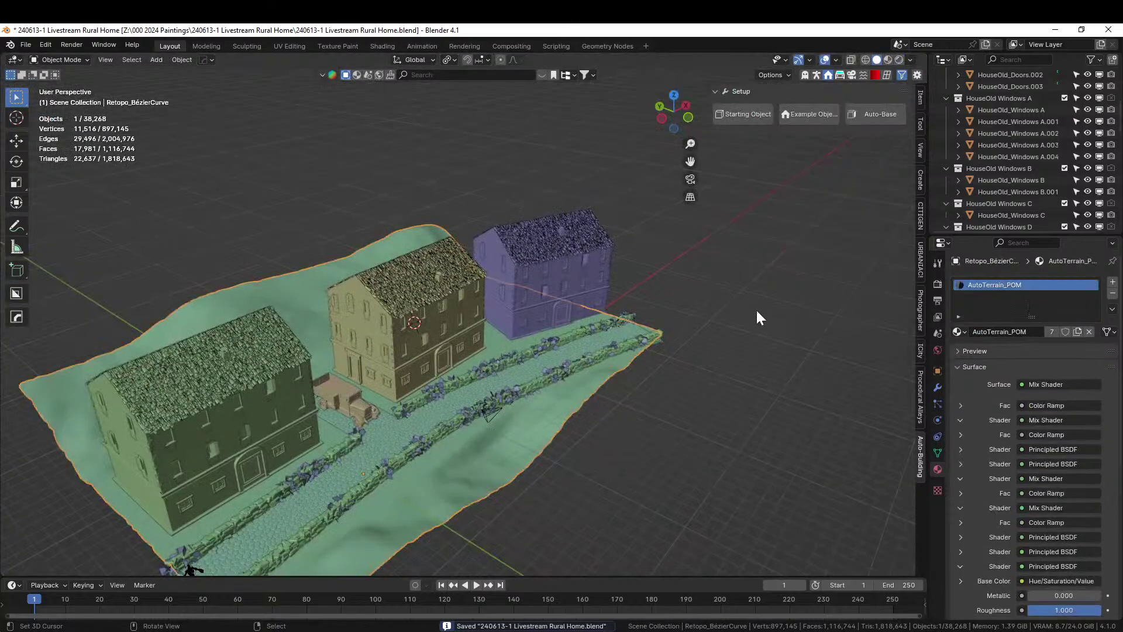
pyautogui.click(938, 387)
pyautogui.moveTo(332, 388); pyautogui.dragTo(327, 416, button='middle')
pyautogui.press('Tab')
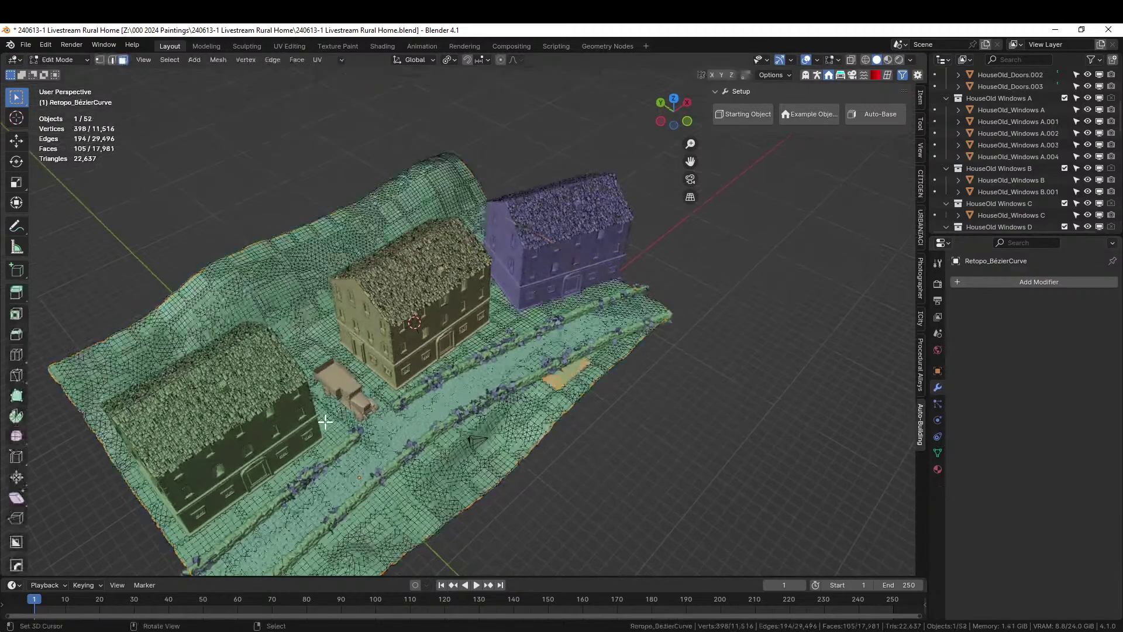
pyautogui.click(938, 453)
pyautogui.click(1055, 391)
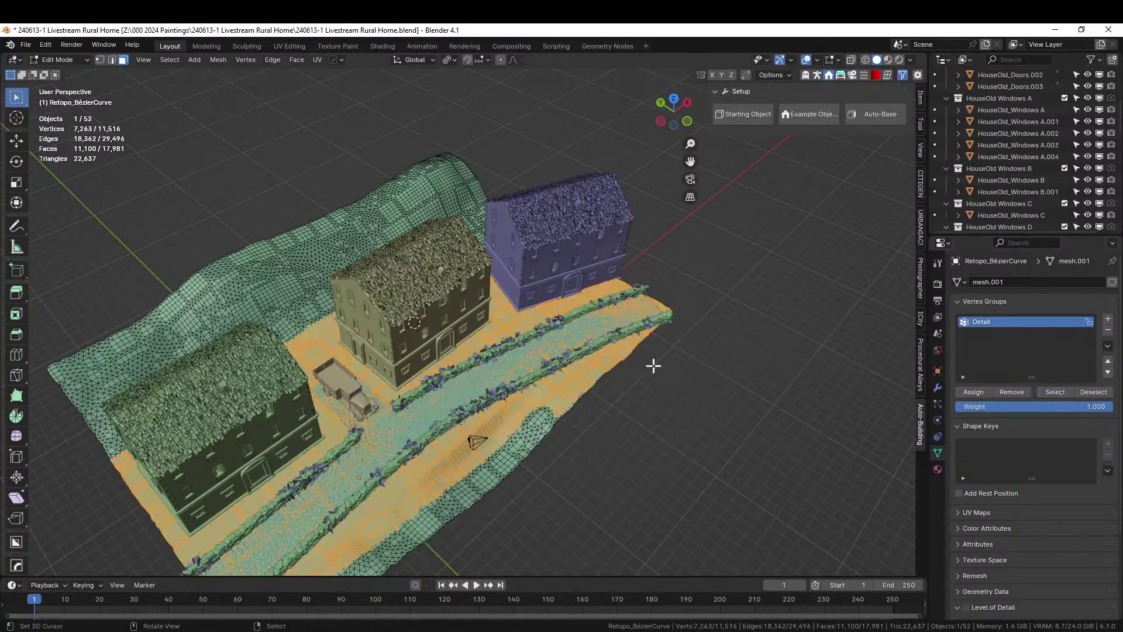
pyautogui.moveTo(652, 363); pyautogui.dragTo(572, 358, button='middle')
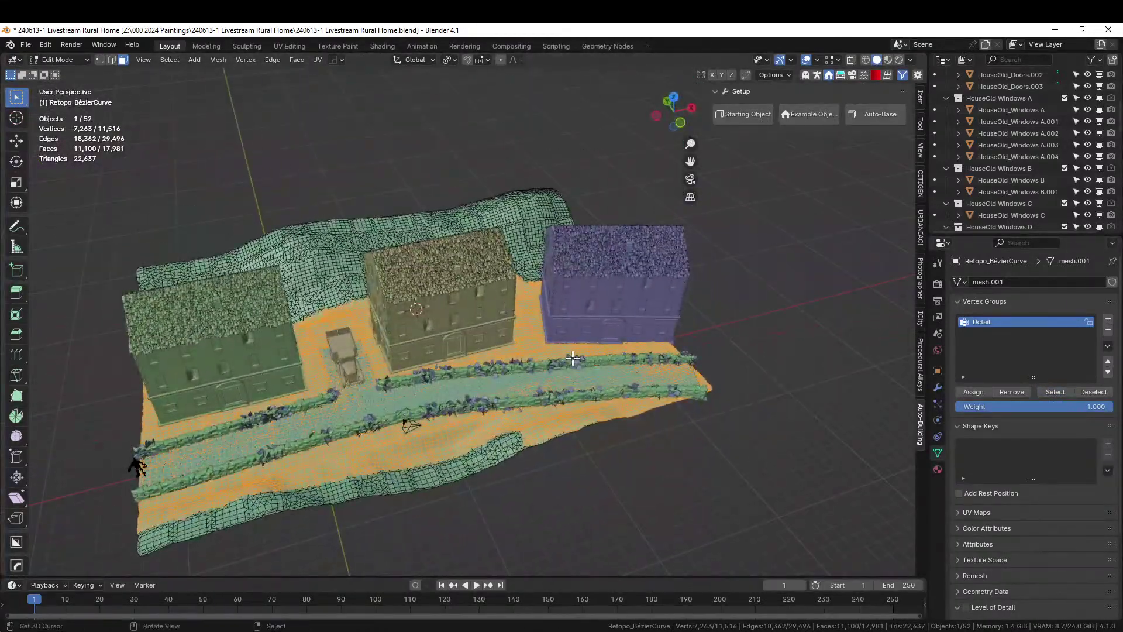
pyautogui.press('Tab')
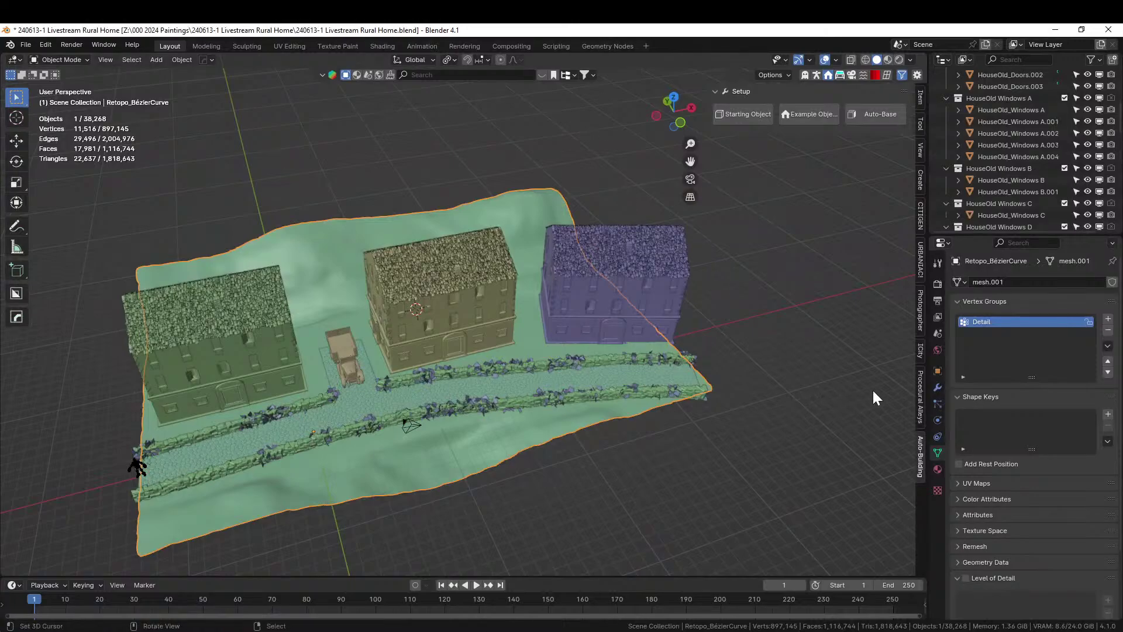
# - Show the Geo-Scatter settings and pick the Retopo_BézierCurve terrain as the emitter object
pyautogui.click(852, 74)
pyautogui.click(921, 404)
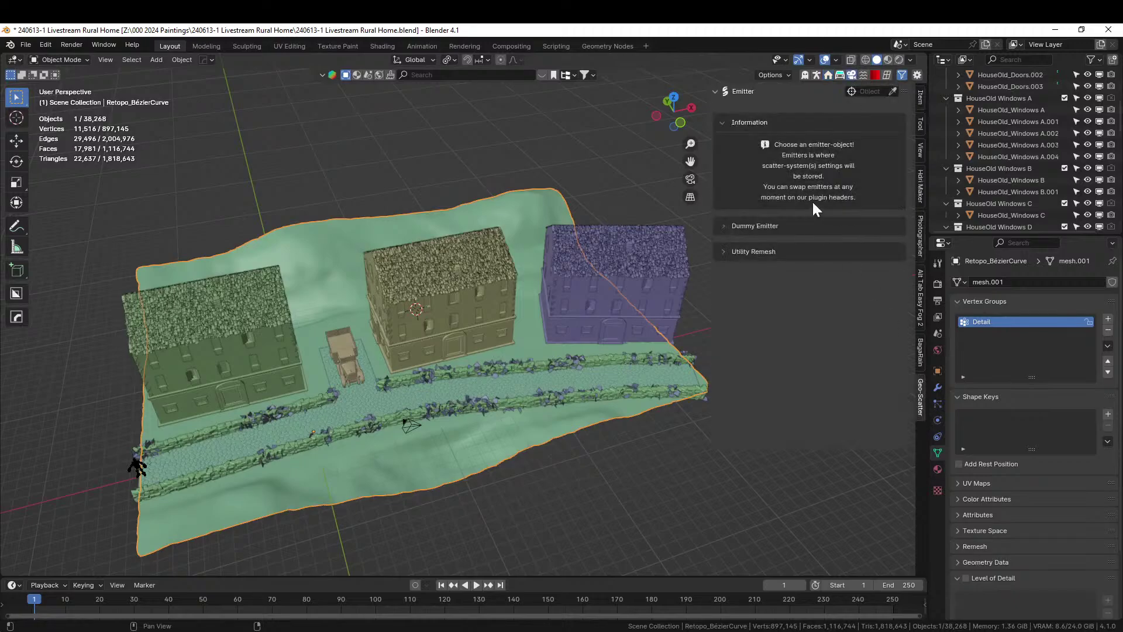
pyautogui.click(894, 92)
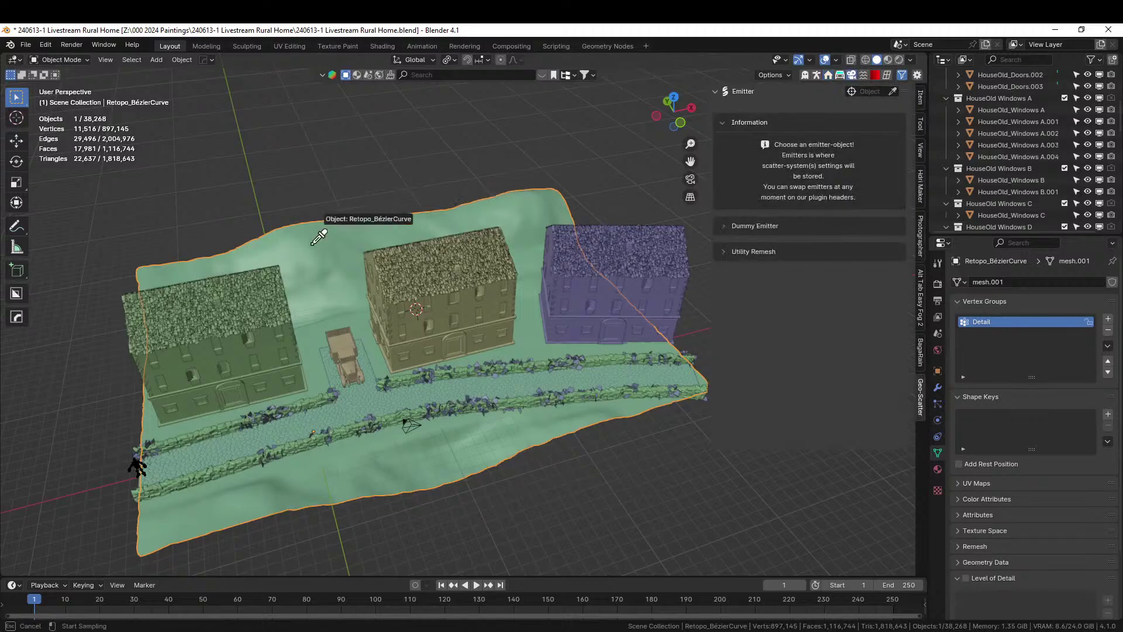
pyautogui.click(317, 243)
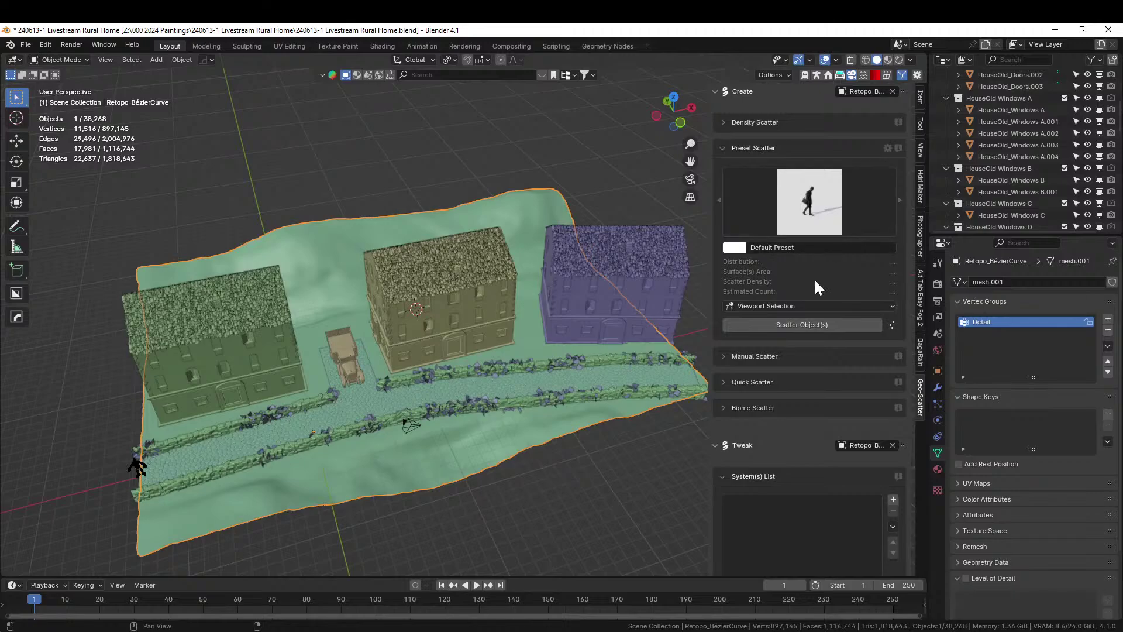
# - Scatter Deciduous Biome 06 from the biome library over the terrain, accepting the object Bounds display security measure, and leave the library
pyautogui.click(726, 406)
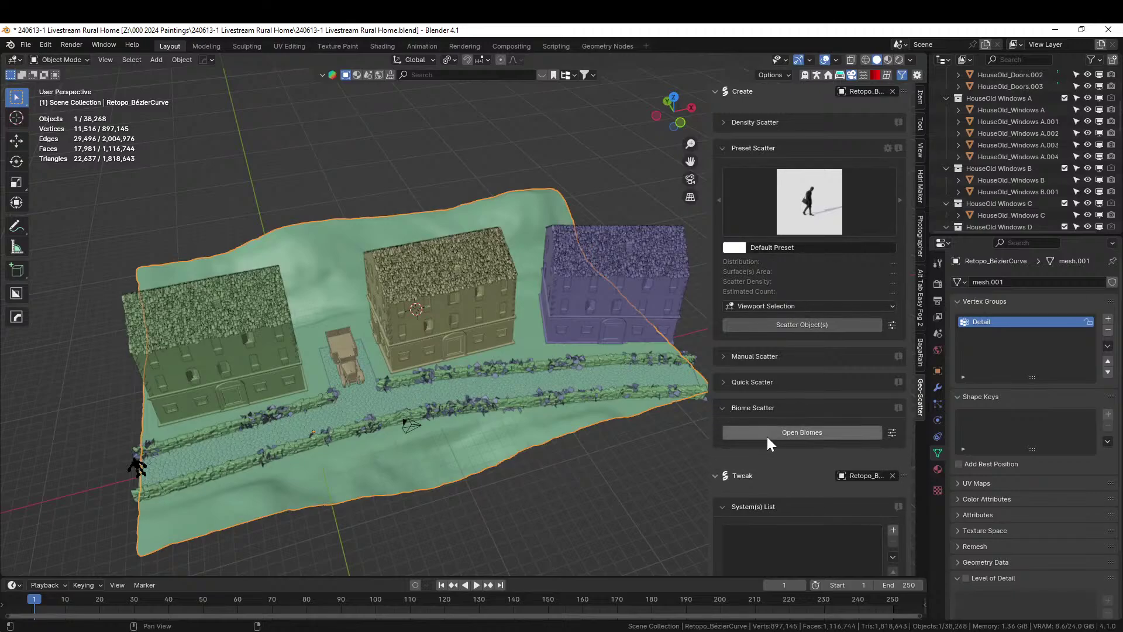
pyautogui.click(799, 433)
pyautogui.click(231, 42)
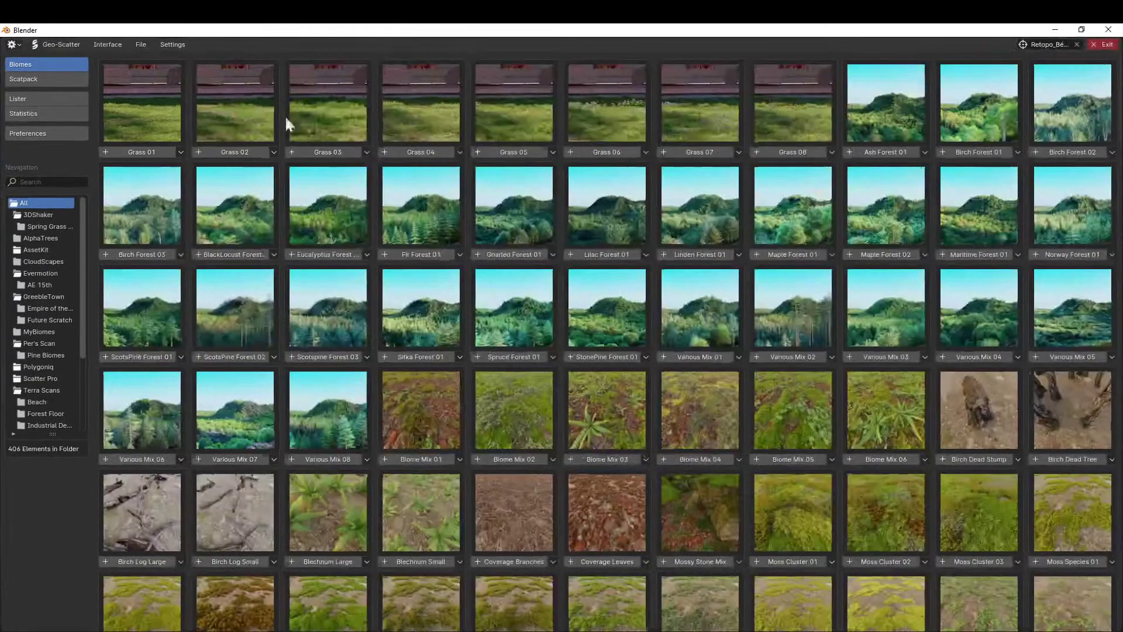
pyautogui.scroll(-2, 639, 396)
pyautogui.scroll(-15, 639, 390)
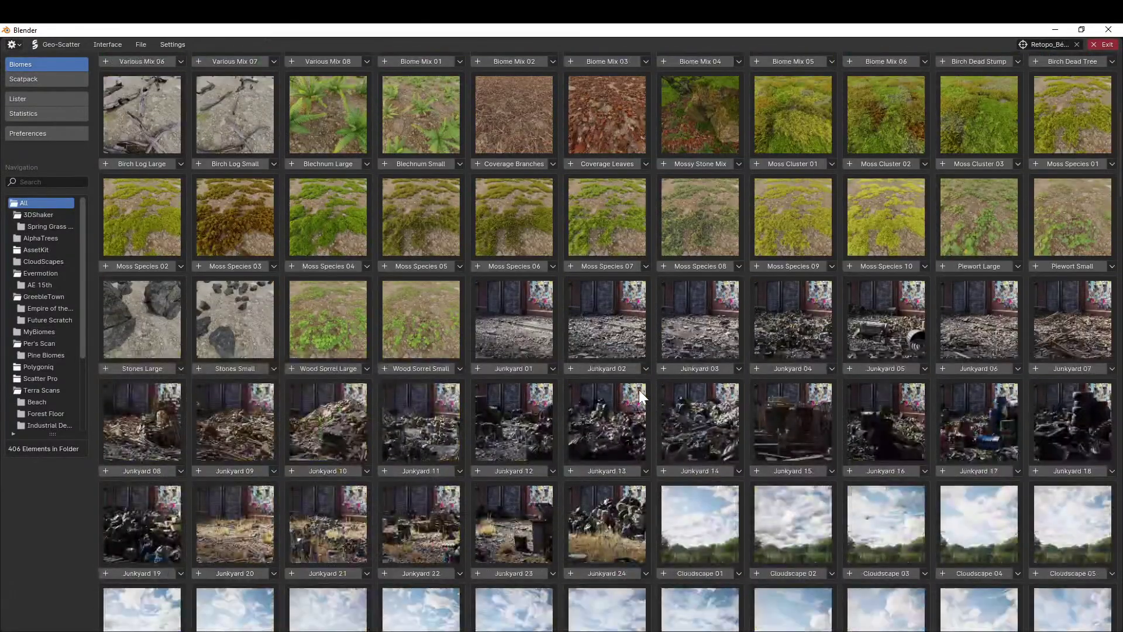
pyautogui.scroll(-3, 640, 392)
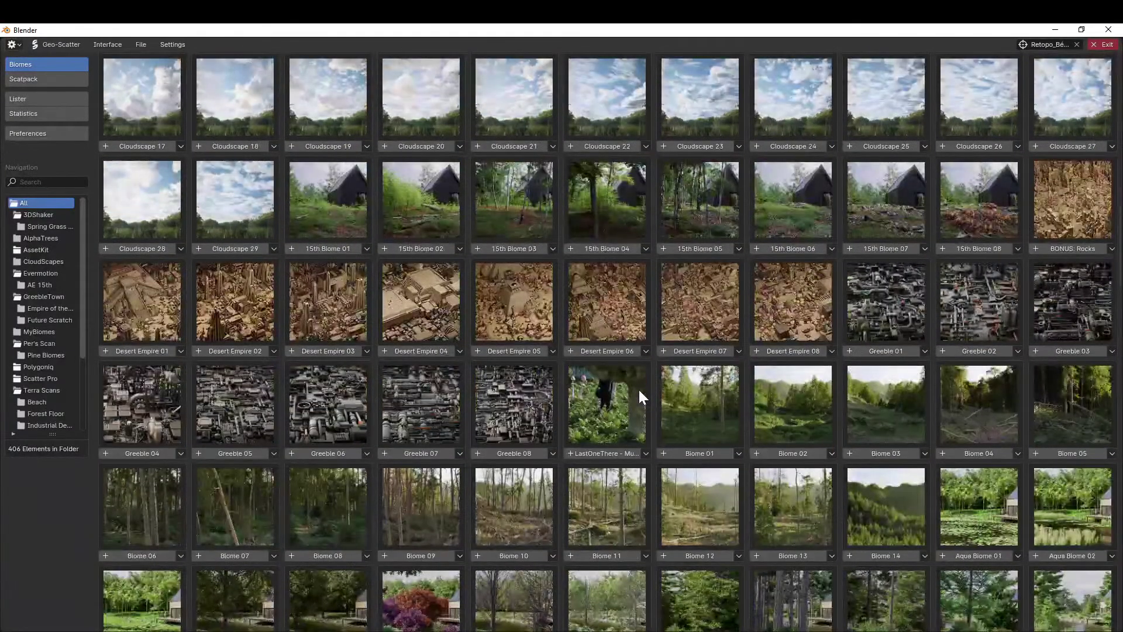
pyautogui.scroll(-3, 639, 389)
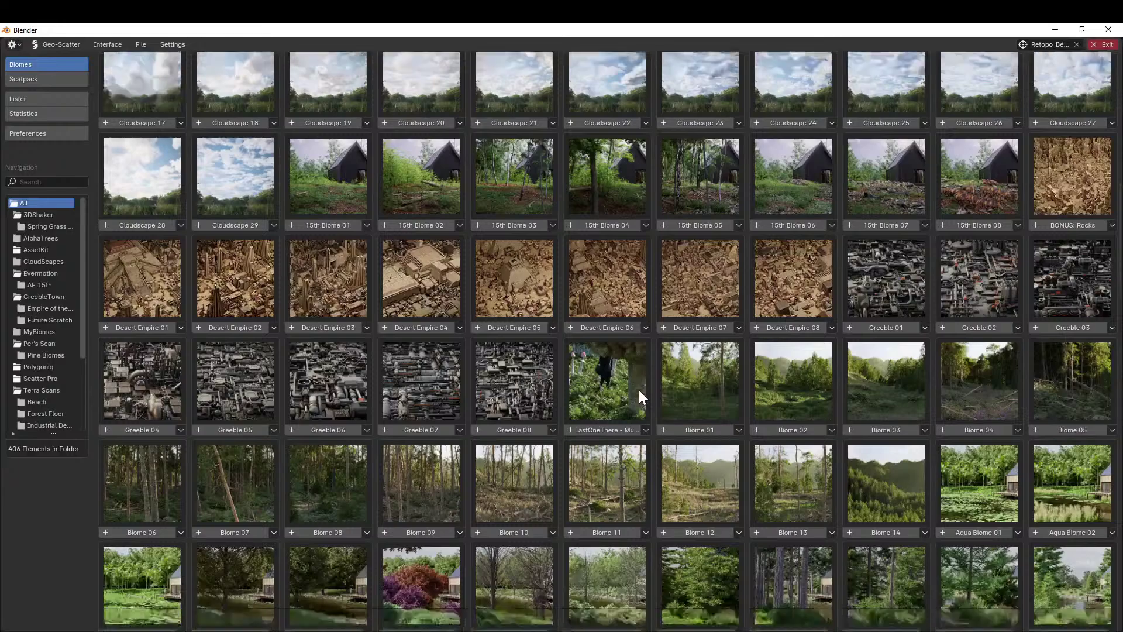
pyautogui.scroll(-5, 638, 391)
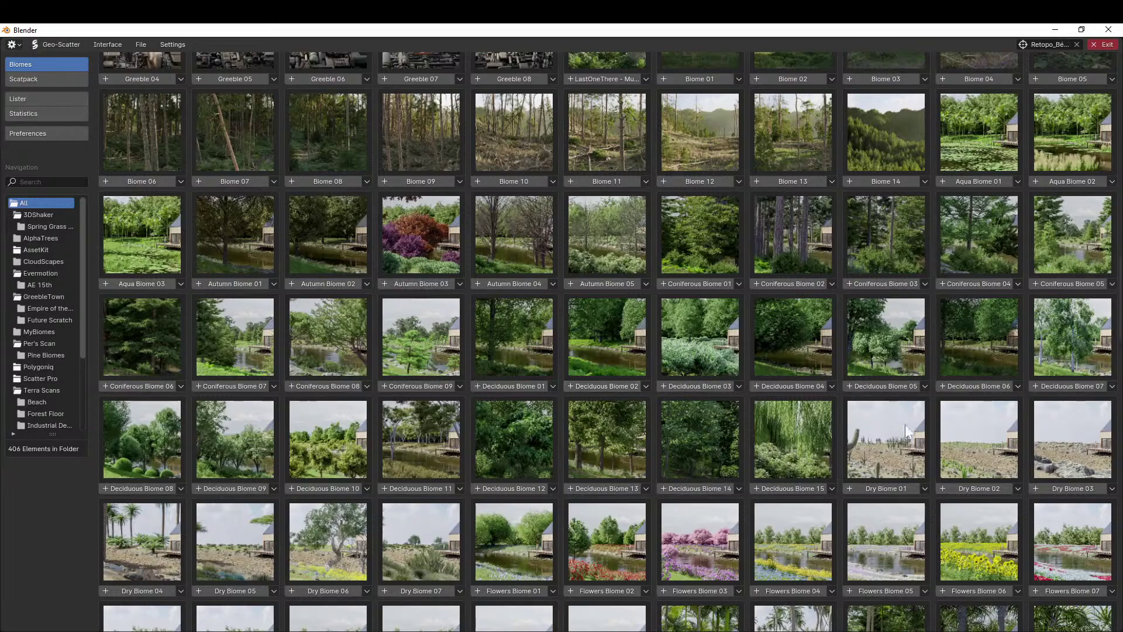
pyautogui.click(982, 387)
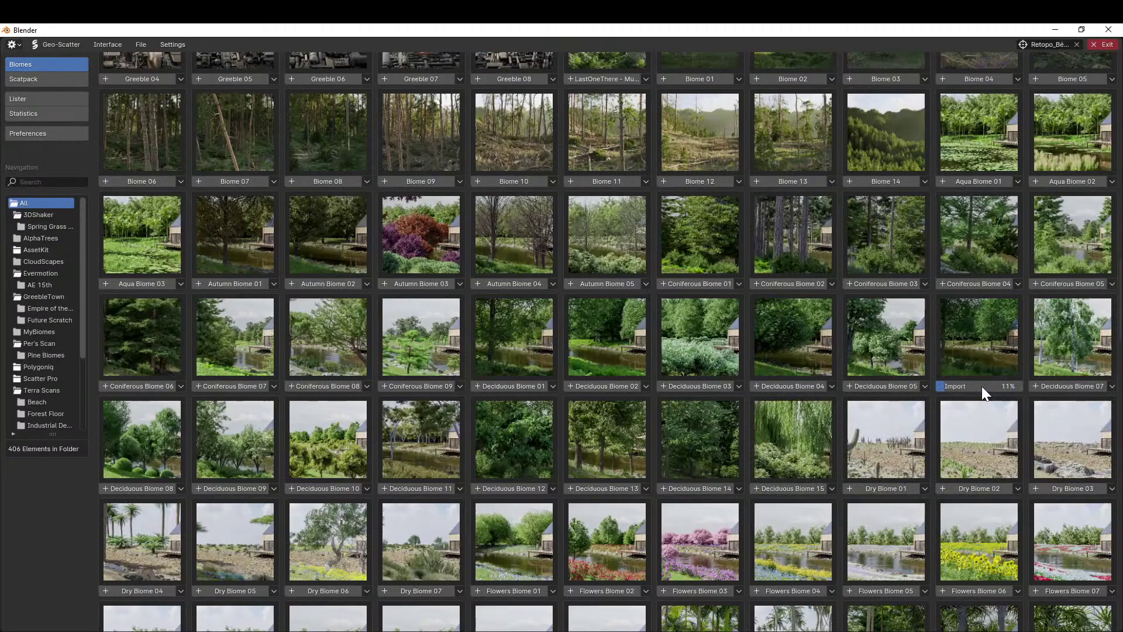
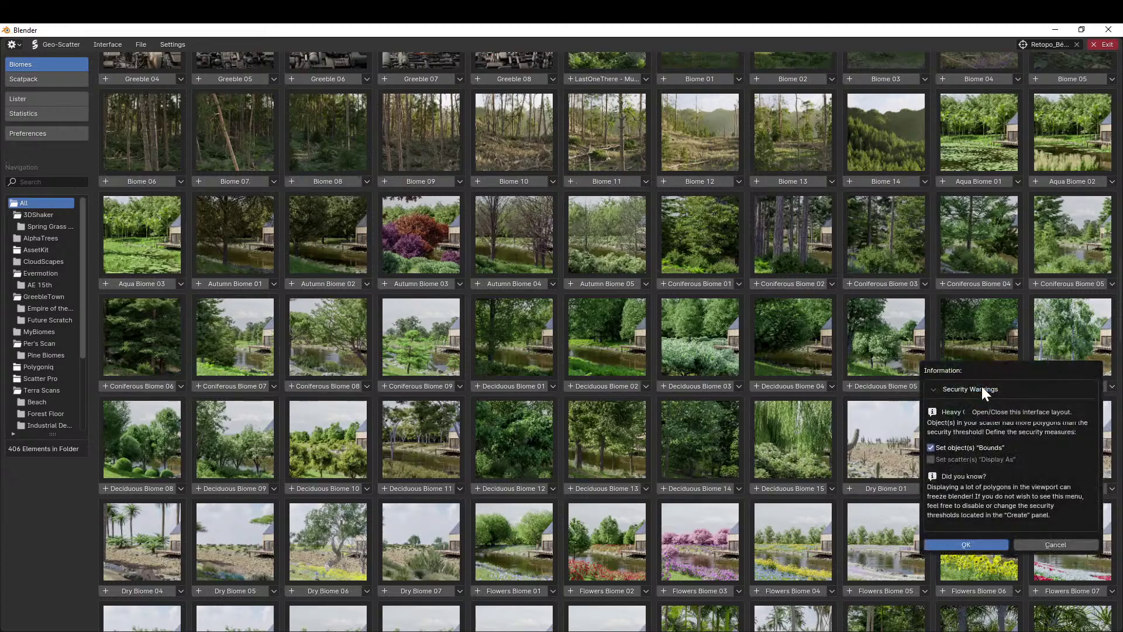
pyautogui.click(975, 544)
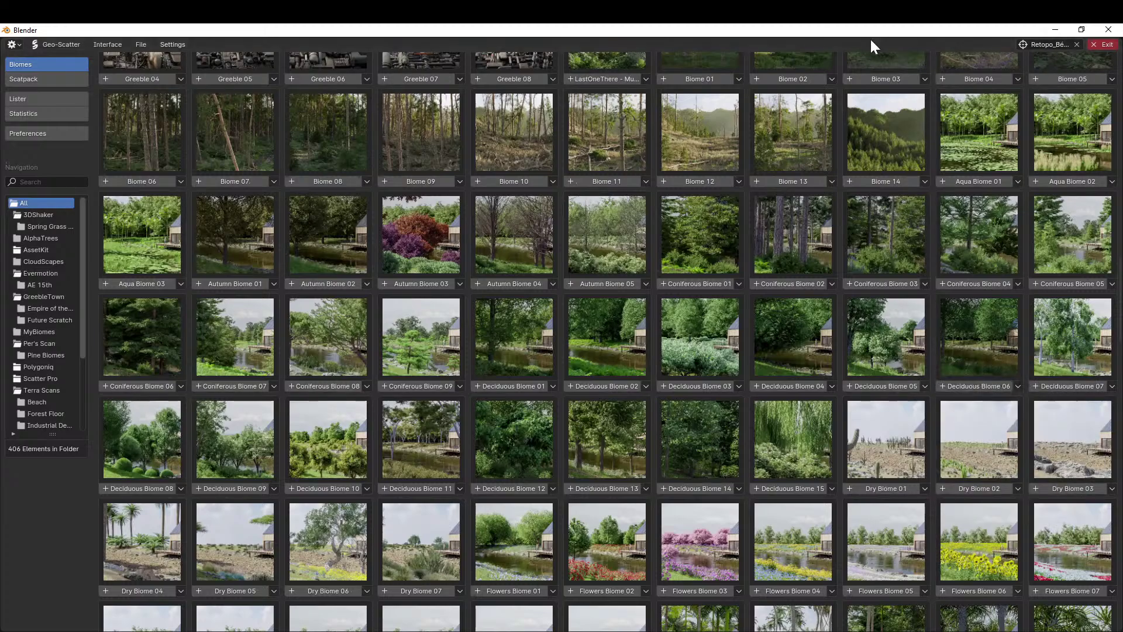
pyautogui.click(1103, 44)
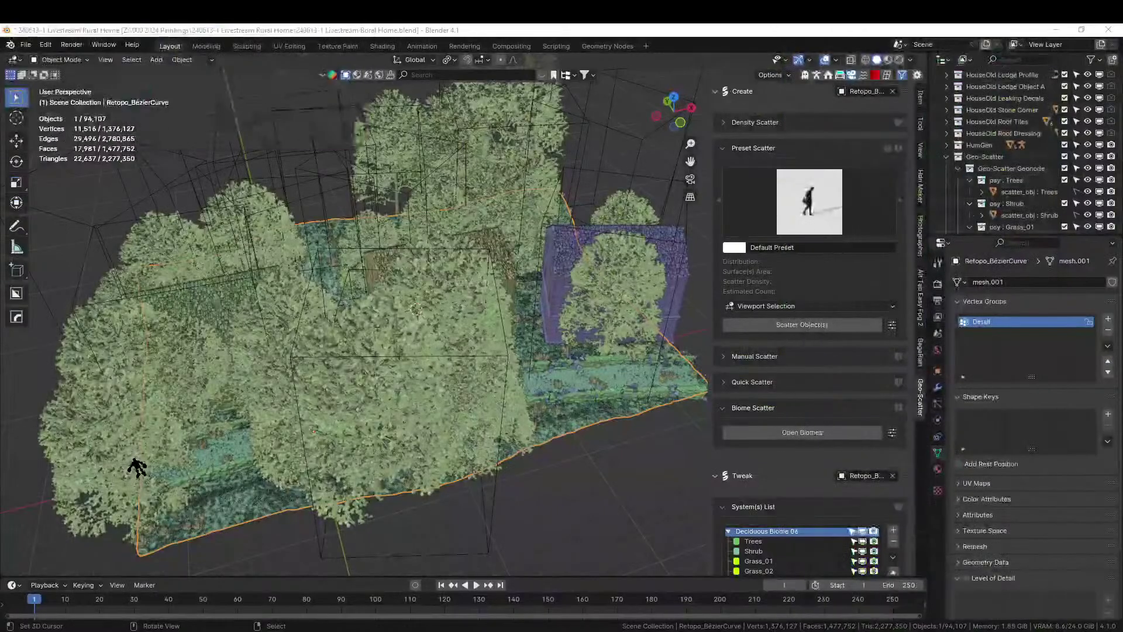
# - Enable the Vertex-Group culling mask for the Deciduous Biome 06 group and assign the Detail vertex group
pyautogui.scroll(-8, 839, 515)
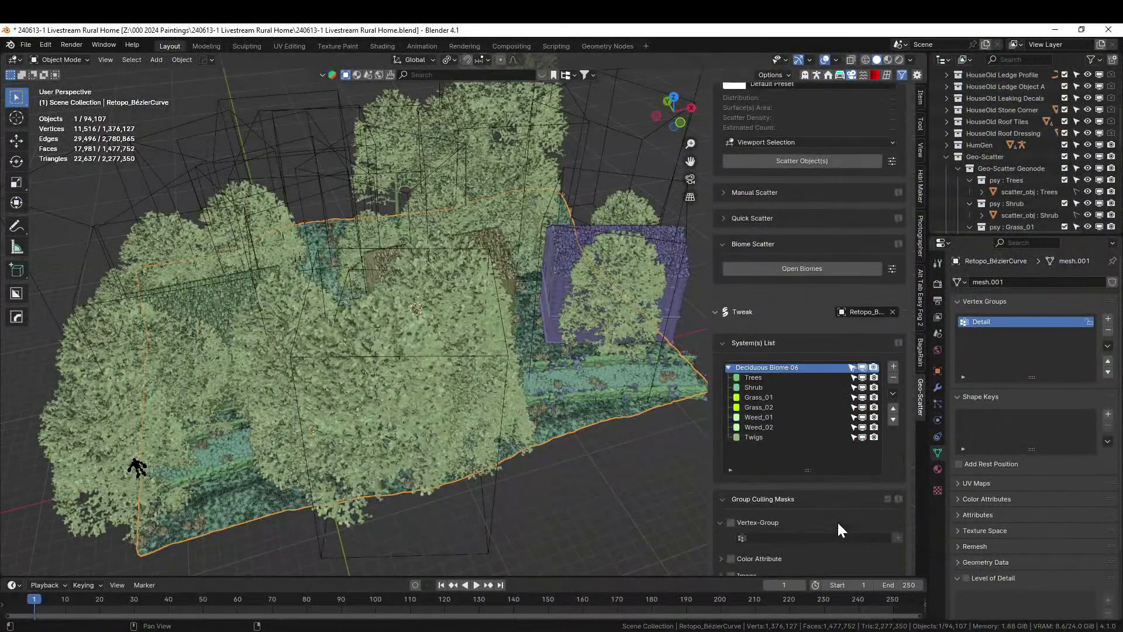
pyautogui.click(730, 476)
pyautogui.click(755, 490)
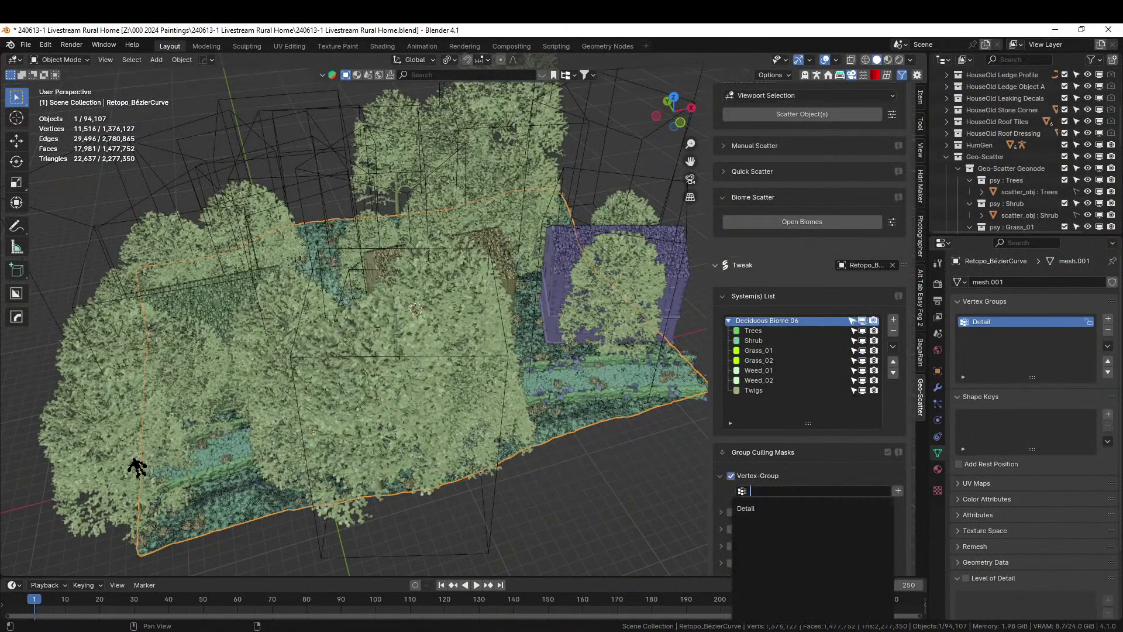
pyautogui.click(746, 508)
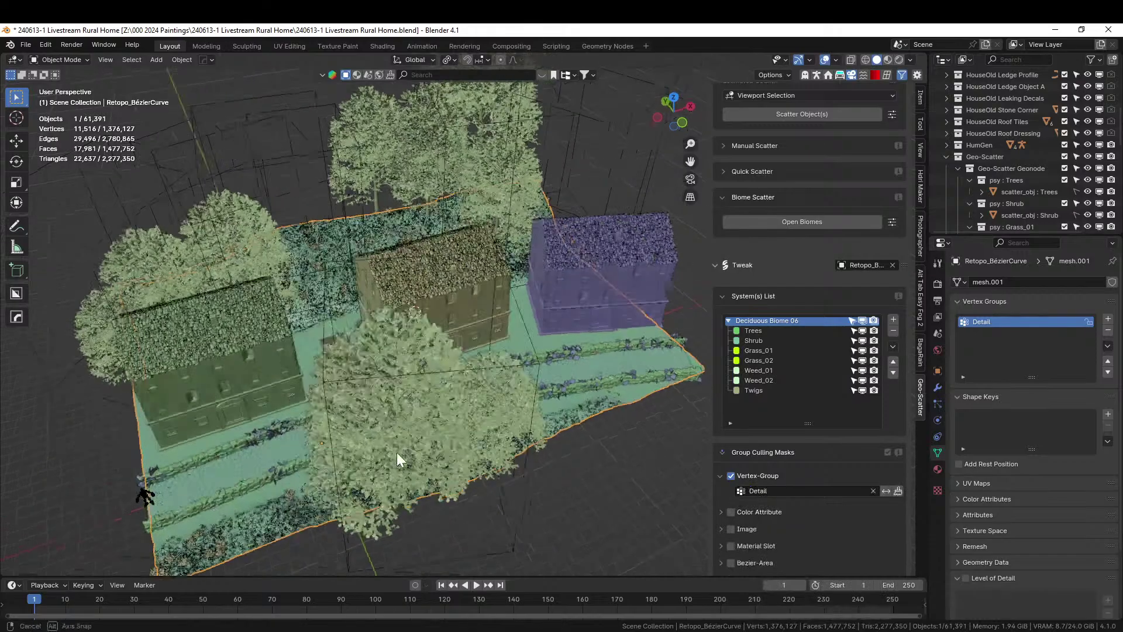
# - Check the masked vegetation from above and at street level, and scatter the Grass D 03 biome over the terrain
pyautogui.moveTo(397, 452); pyautogui.dragTo(492, 426, button='middle')
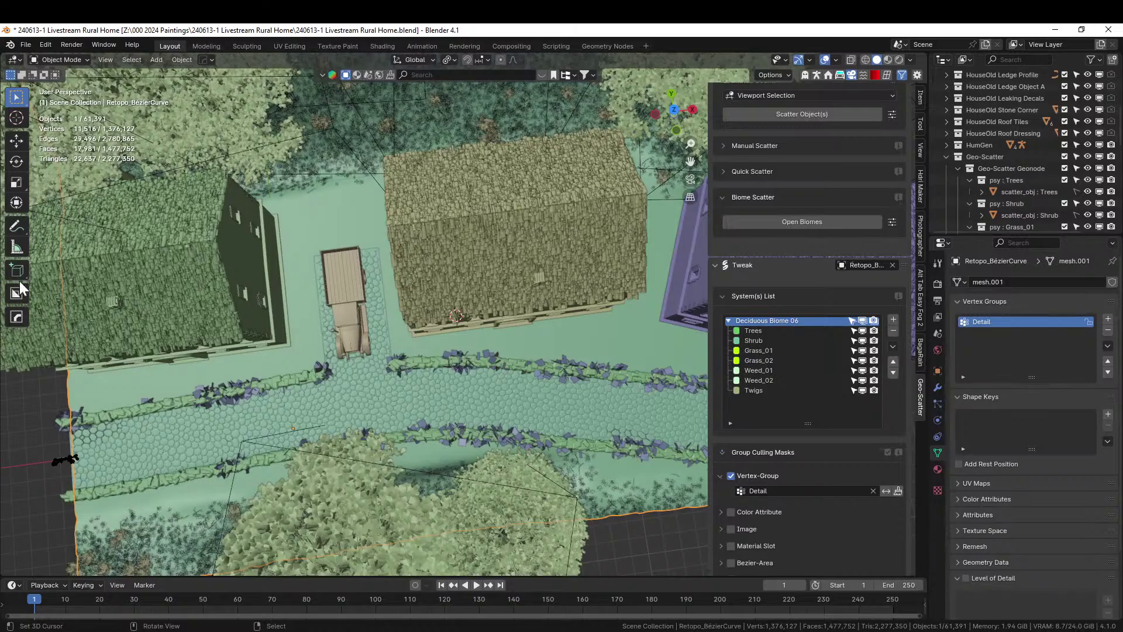
pyautogui.moveTo(171, 420); pyautogui.dragTo(269, 291, button='middle')
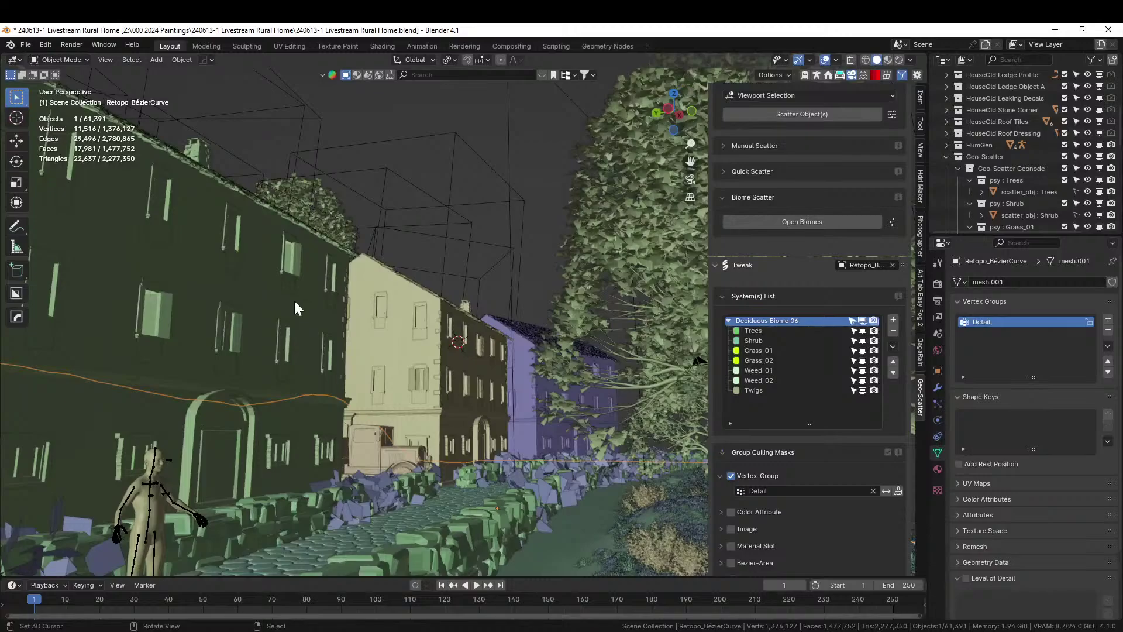
pyautogui.moveTo(349, 415)
pyautogui.mouseDown(button='middle')
pyautogui.moveTo(339, 431)
pyautogui.moveTo(353, 434)
pyautogui.moveTo(350, 416)
pyautogui.mouseUp(button='middle')
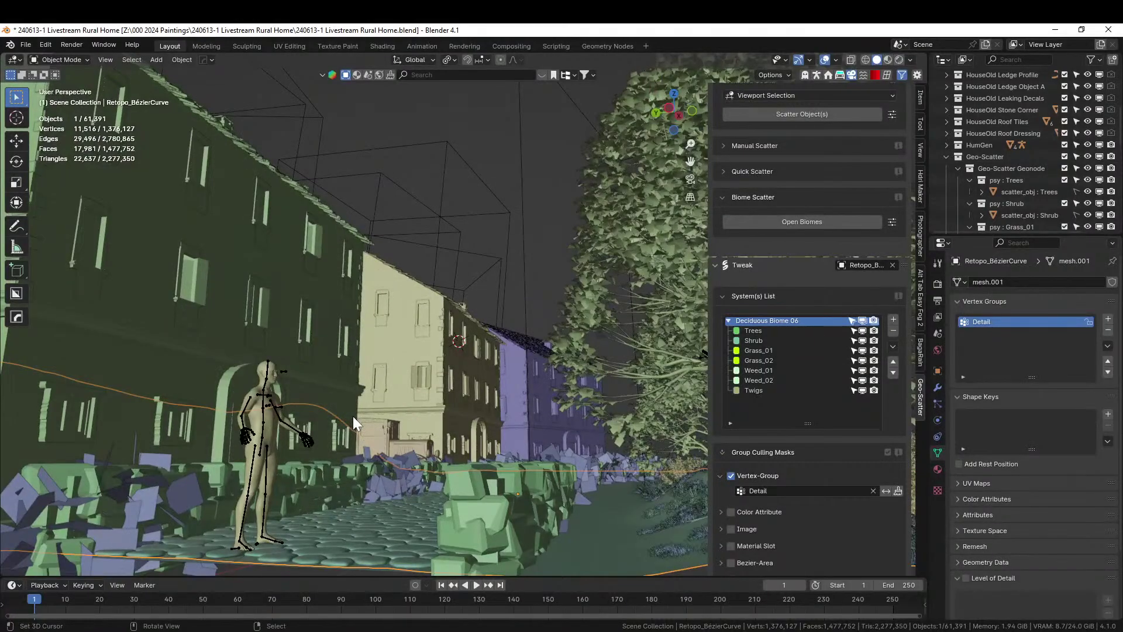
pyautogui.moveTo(402, 399); pyautogui.dragTo(389, 451, button='middle')
pyautogui.moveTo(307, 524); pyautogui.dragTo(305, 526, button='middle')
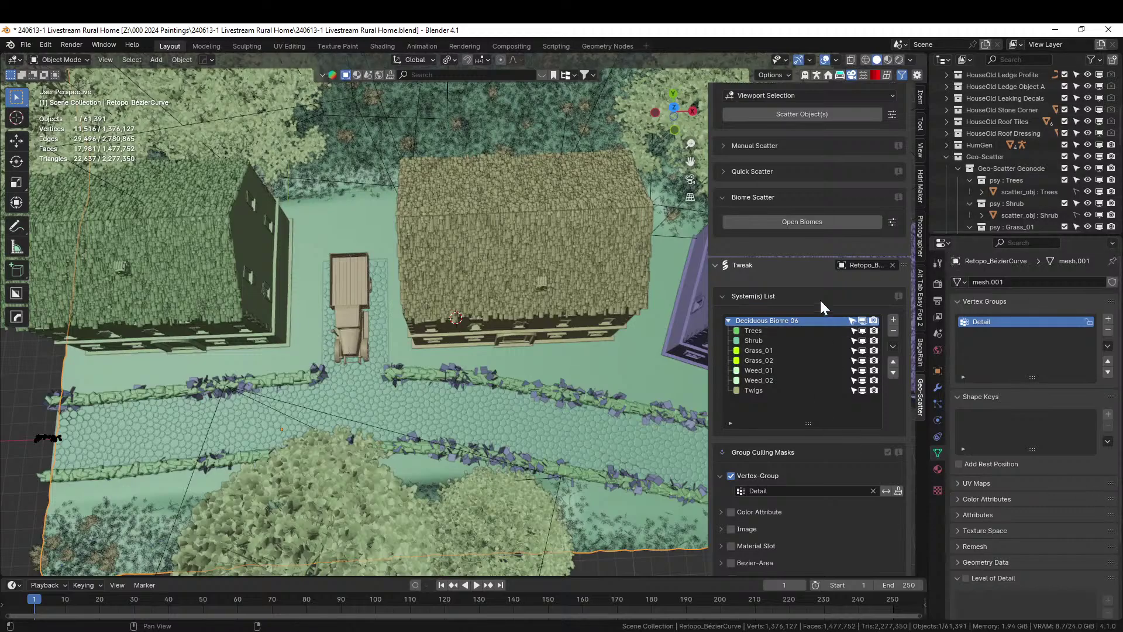
pyautogui.click(837, 219)
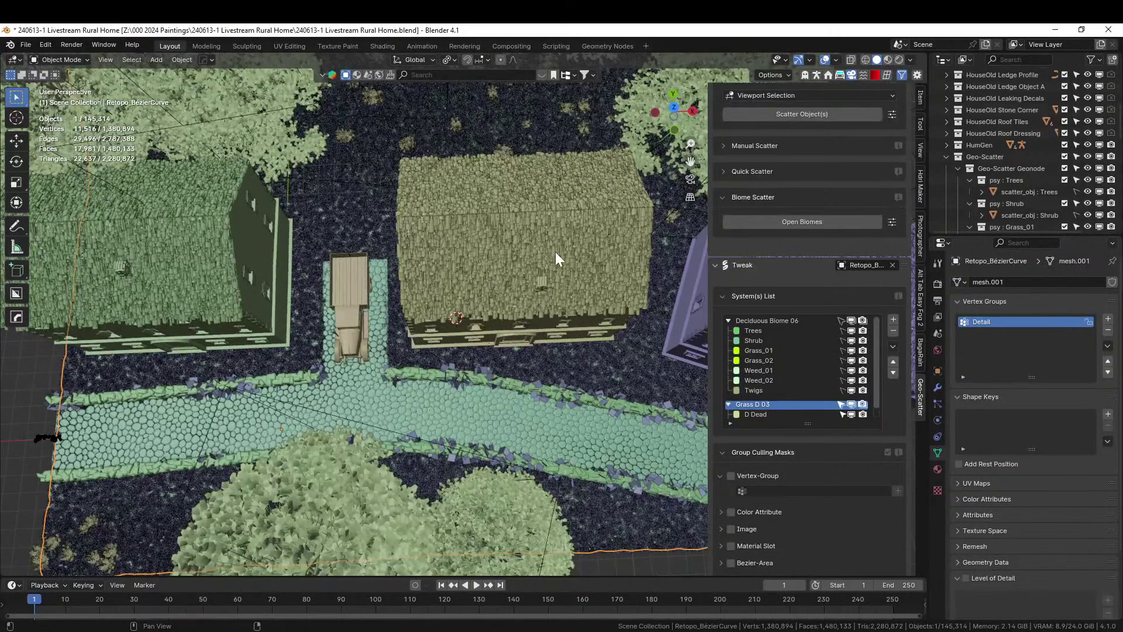
# - Identify the road's collection and enable Upward-Obstruction culling for the Grass D 03 group with the Road collection
pyautogui.moveTo(556, 252); pyautogui.dragTo(556, 251, button='middle')
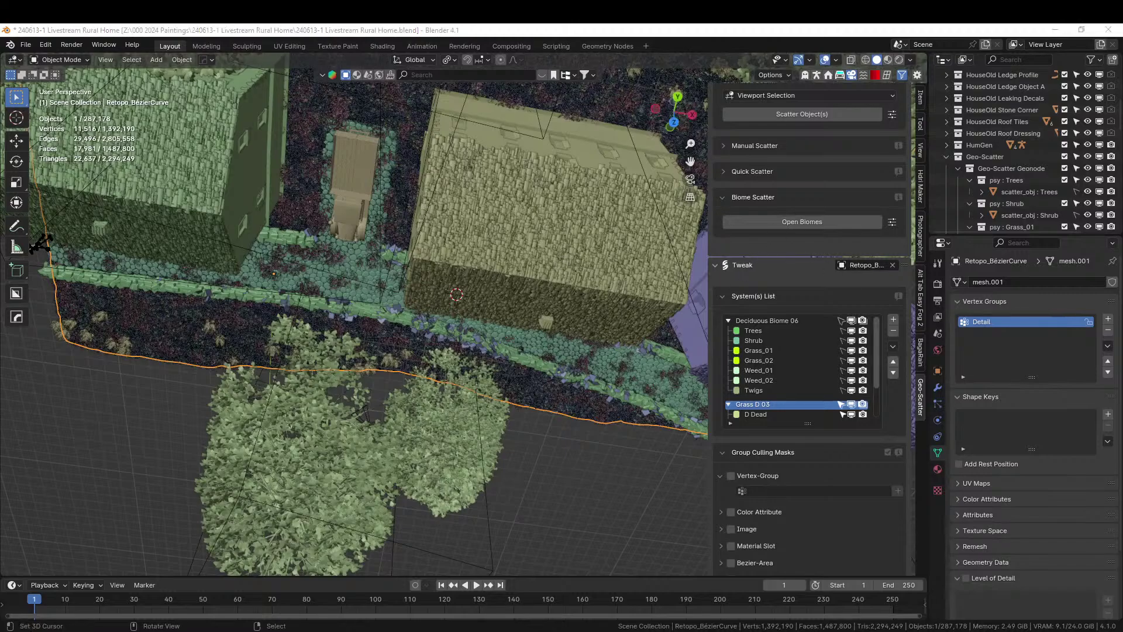
pyautogui.moveTo(505, 388); pyautogui.dragTo(354, 454, button='middle')
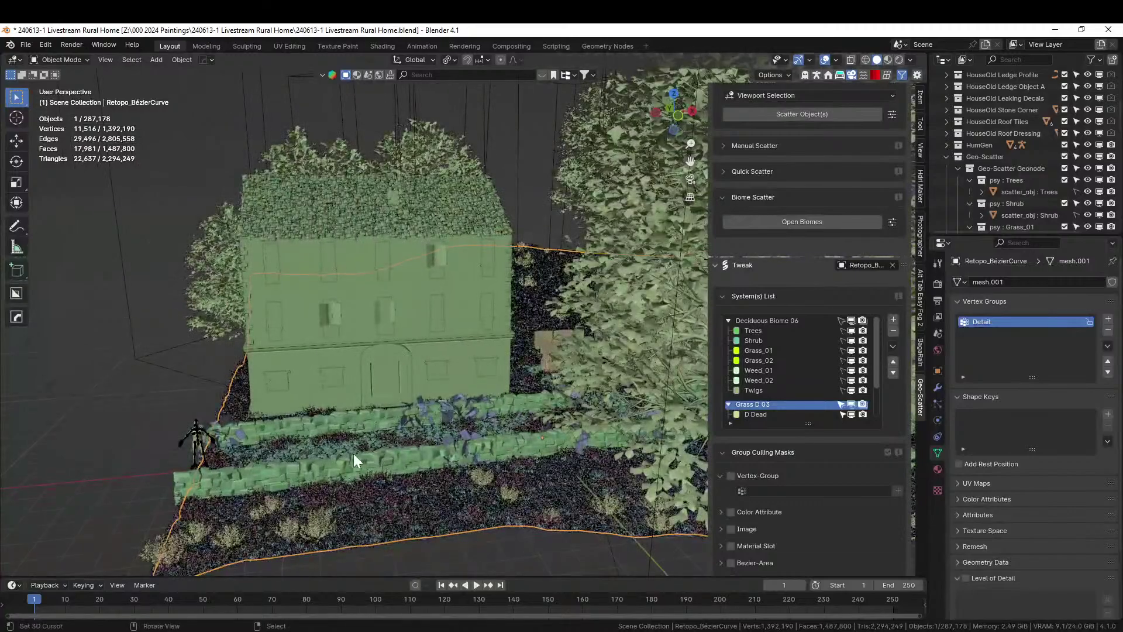
pyautogui.click(307, 445)
pyautogui.press('KP_Decimal')
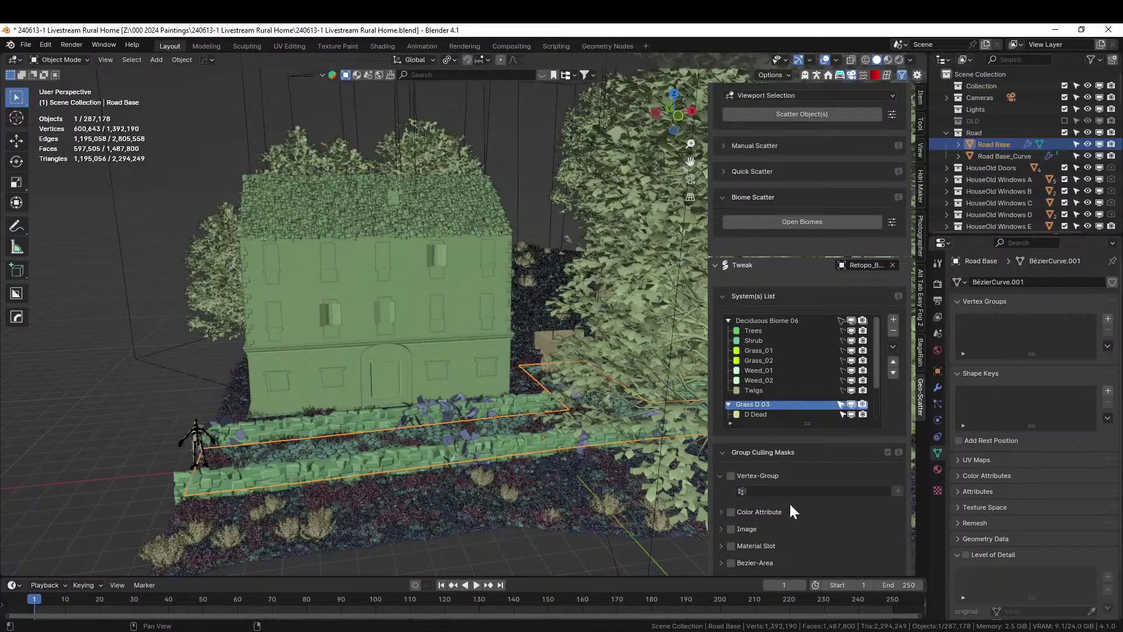
pyautogui.scroll(-3, 788, 502)
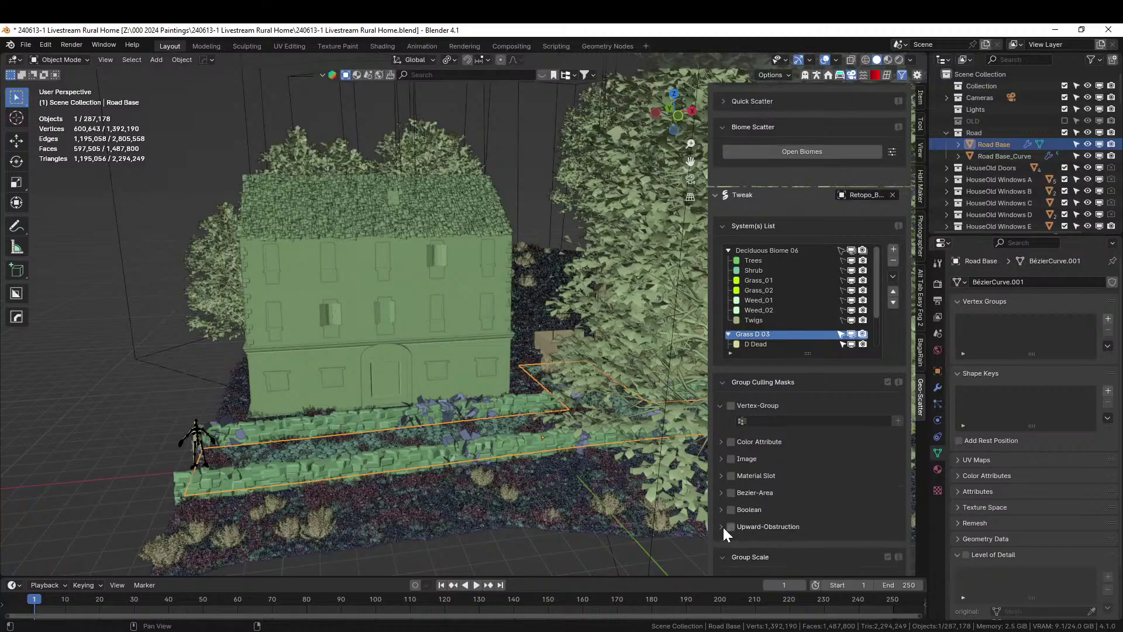
pyautogui.click(731, 527)
pyautogui.click(742, 541)
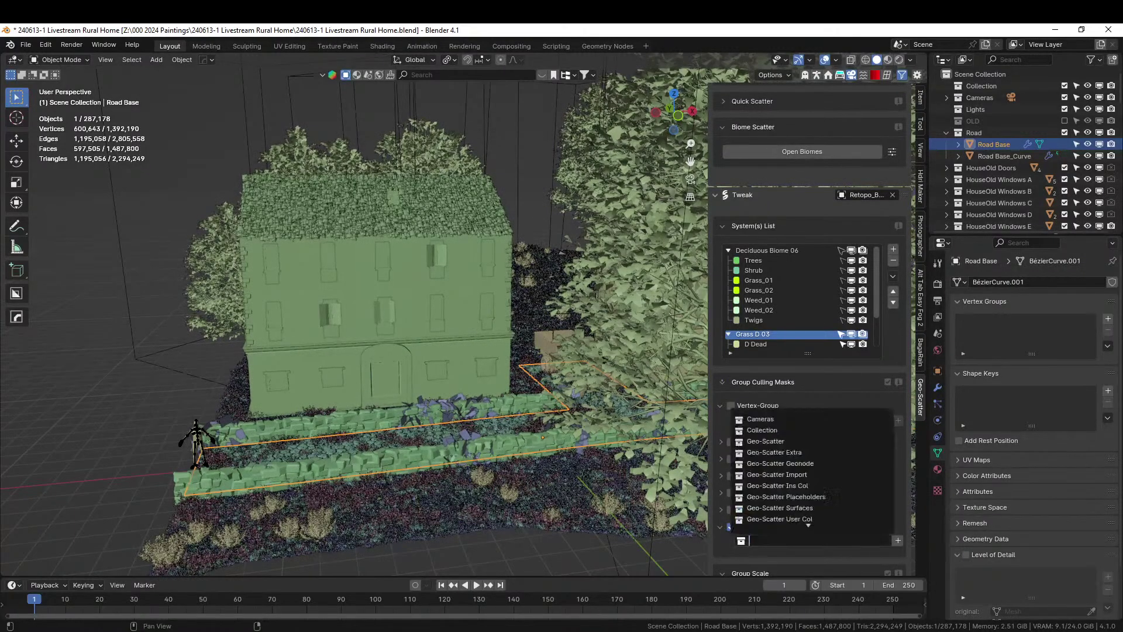
pyautogui.write('ROAD')
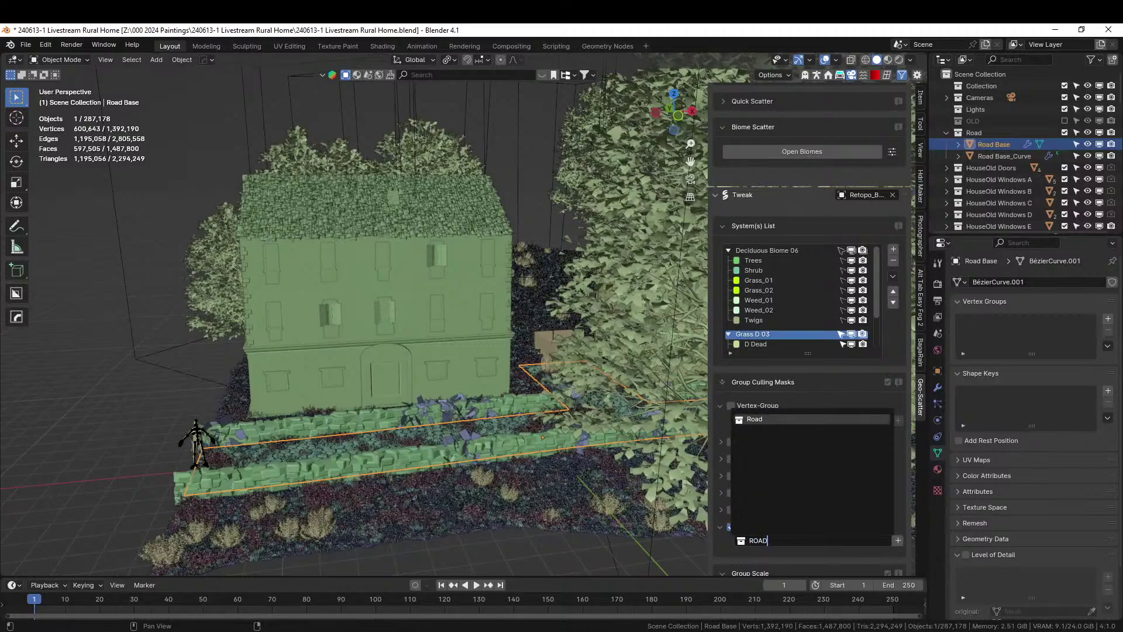
pyautogui.click(742, 419)
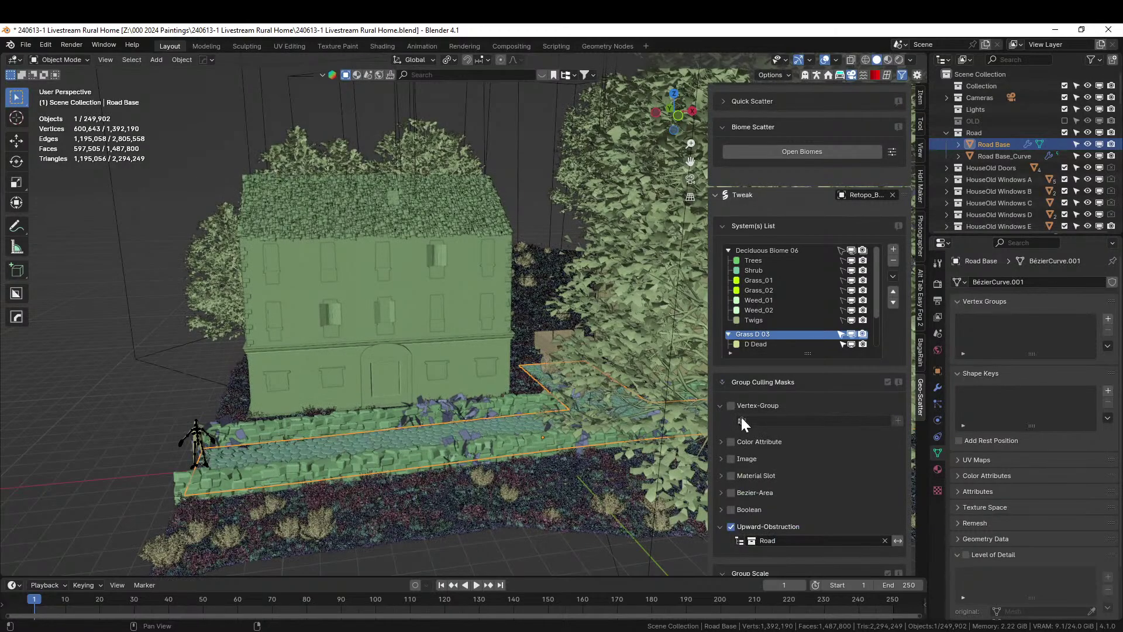
# - Create a new top-level collection in the scene and collapse the Road and Geo-Scatter collections in the Outliner
pyautogui.moveTo(503, 423); pyautogui.dragTo(529, 450, button='middle')
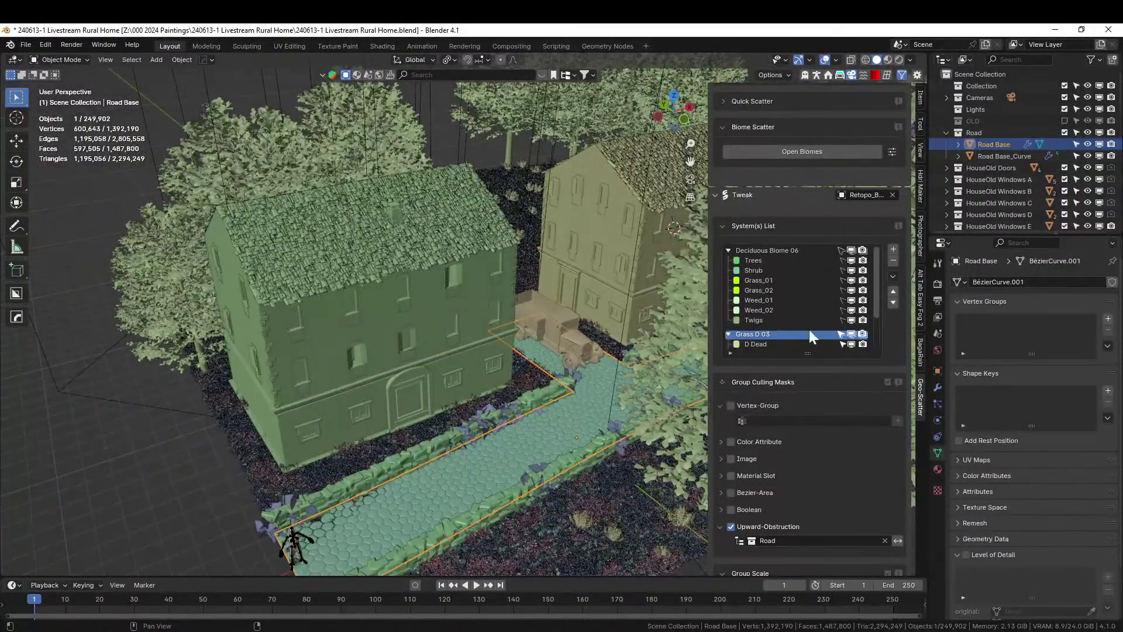
pyautogui.click(947, 132)
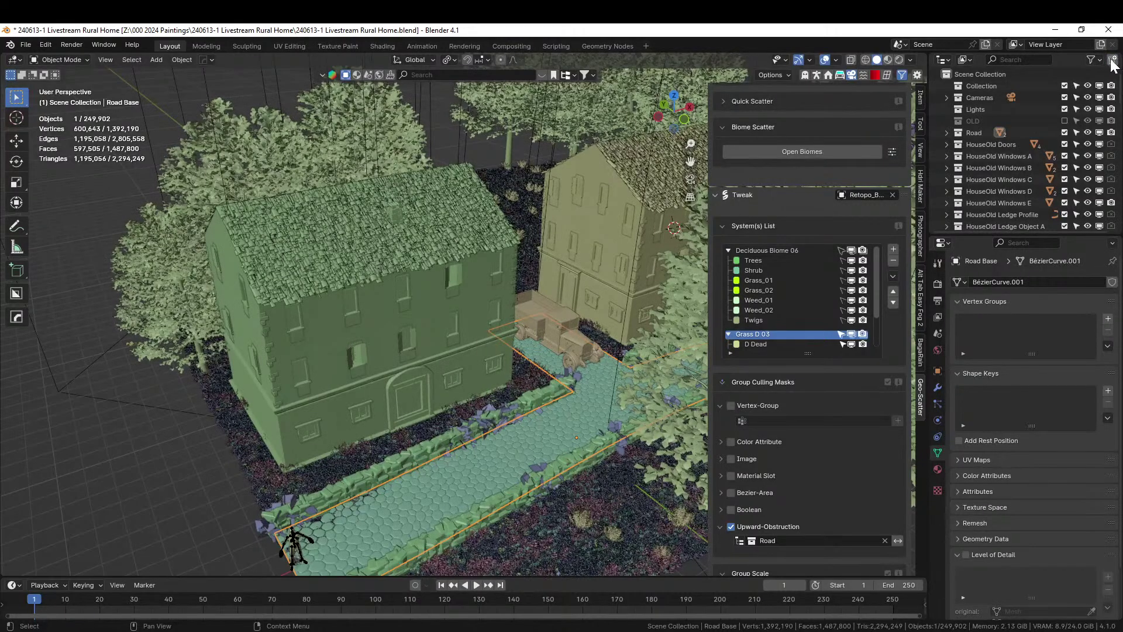
pyautogui.scroll(-4, 1027, 201)
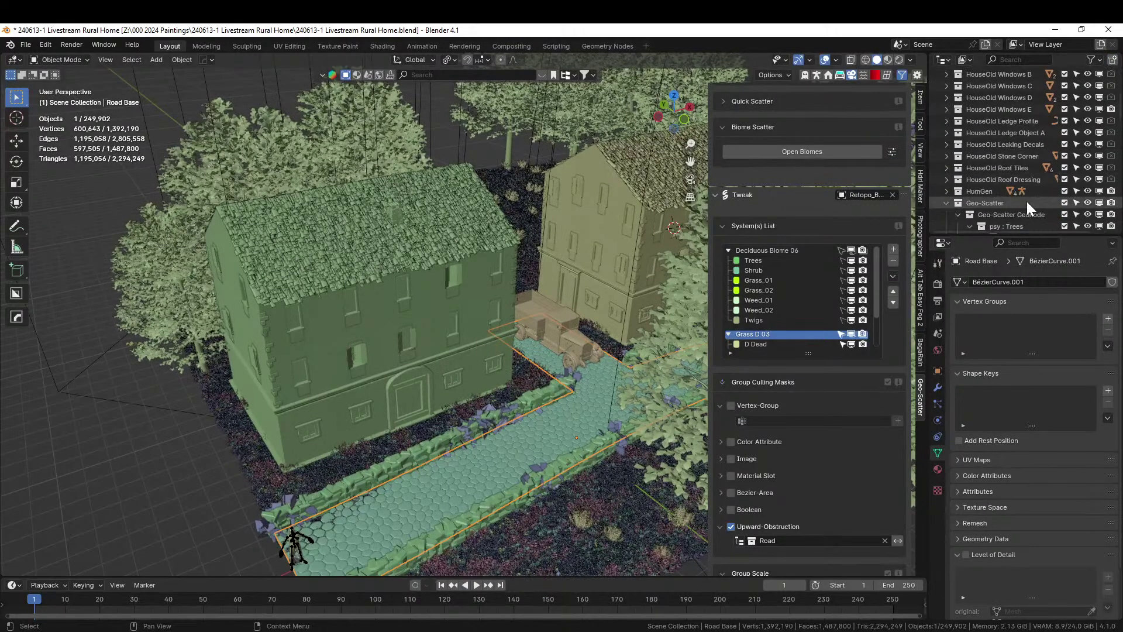
pyautogui.click(946, 203)
pyautogui.scroll(-3, 988, 195)
pyautogui.click(990, 145)
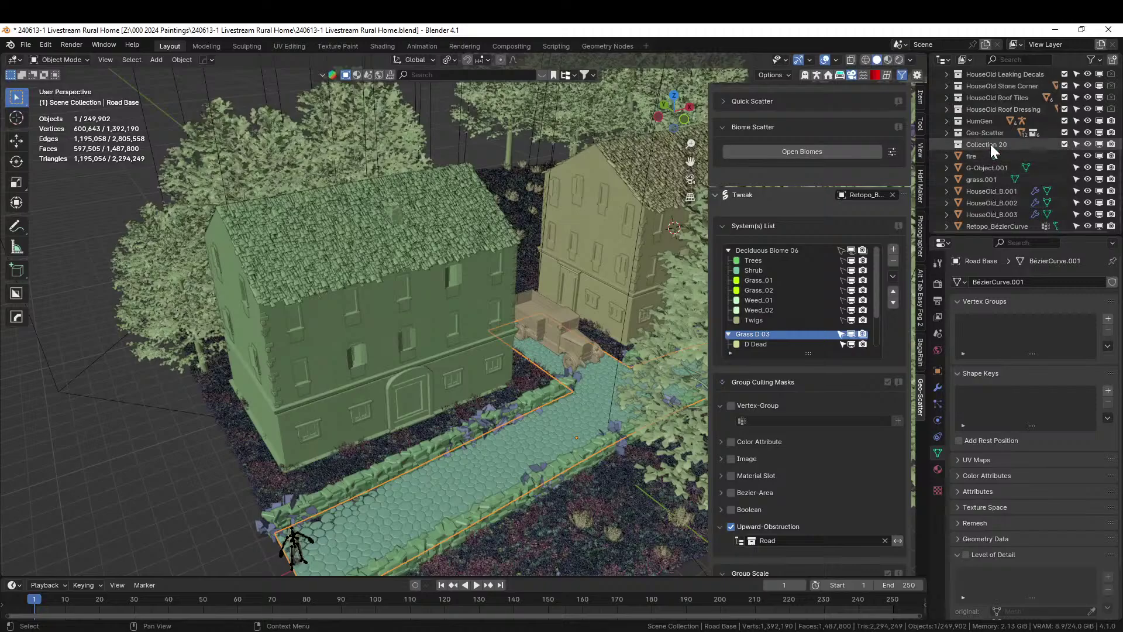
pyautogui.doubleClick(991, 144)
pyautogui.press('BackSpace')
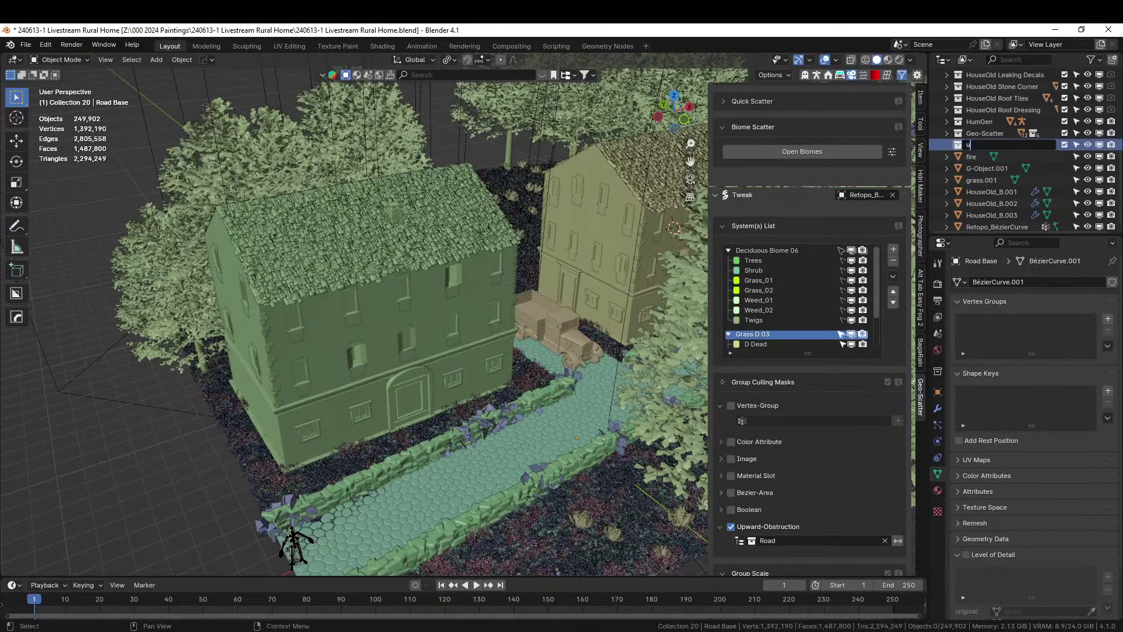
pyautogui.press('Return')
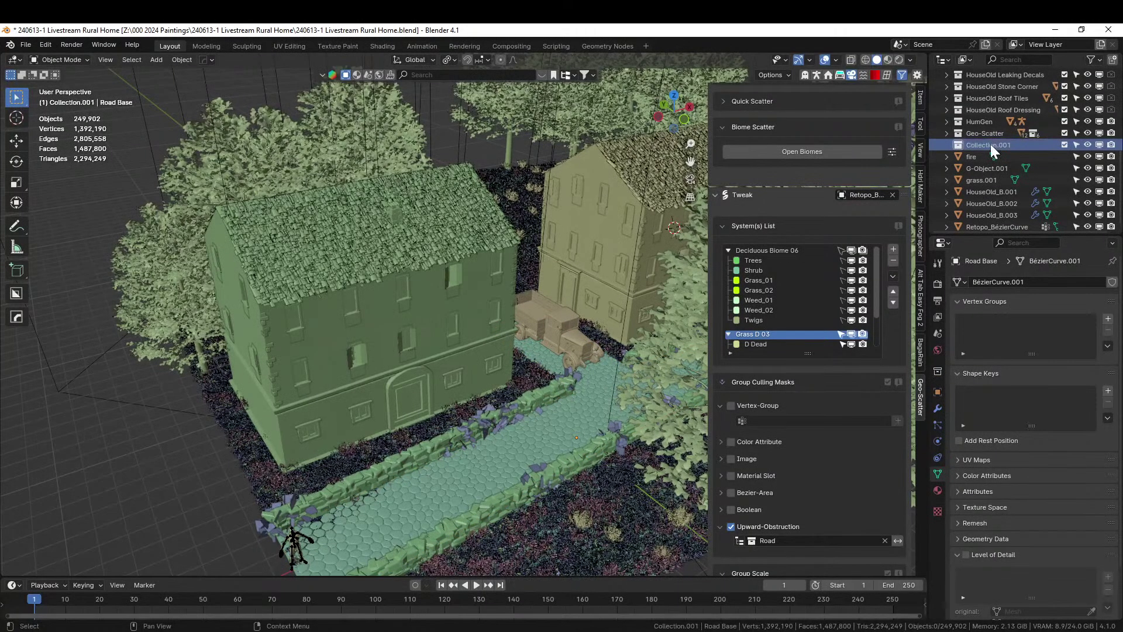
pyautogui.press('a')
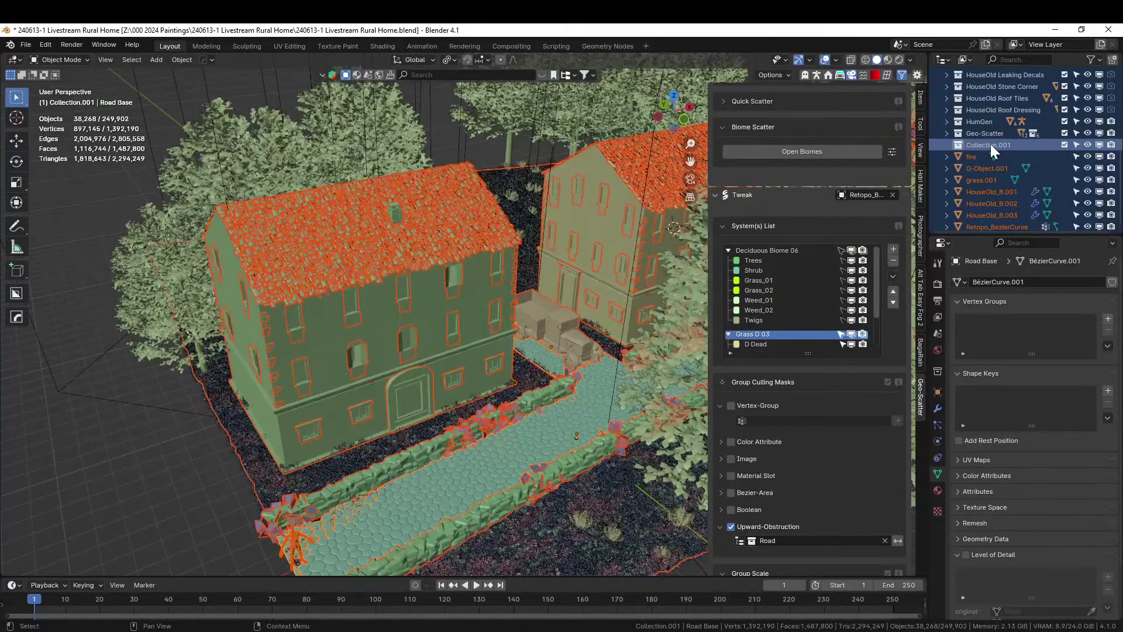
pyautogui.click(992, 143)
pyautogui.doubleClick(992, 144)
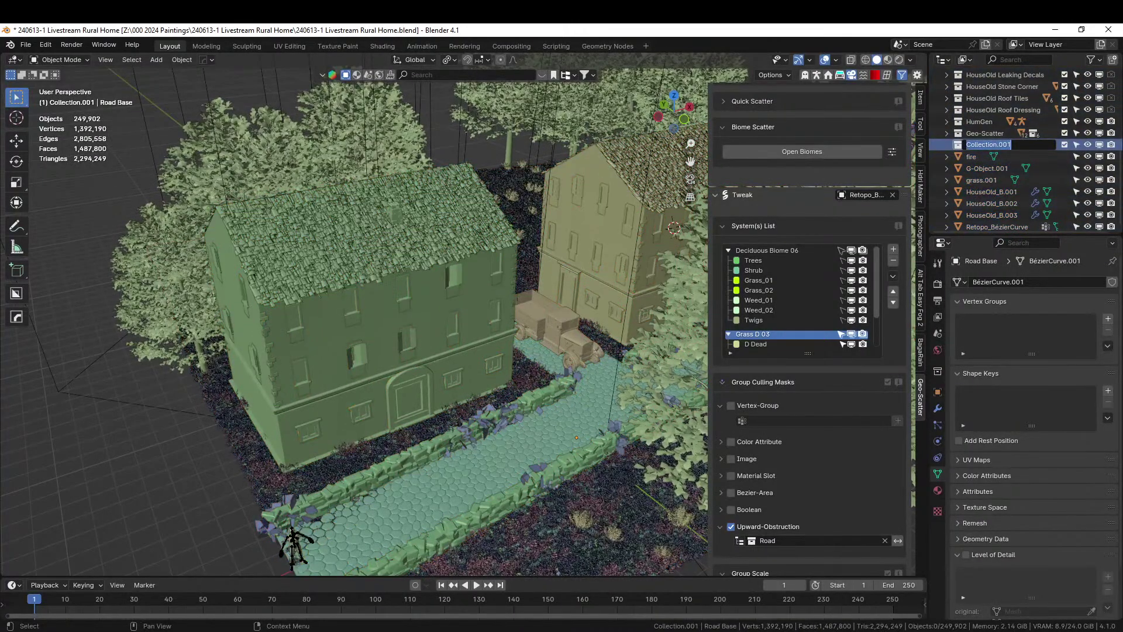
pyautogui.press('Escape')
# - Rename the new empty collection as Upward Obstructions
pyautogui.doubleClick(985, 143)
pyautogui.write('Upward Obstructions')
pyautogui.press('Return')
# - Enlarge the Outliner and nest the Road collection inside the Upward Obstructions collection
pyautogui.scroll(5, 1054, 161)
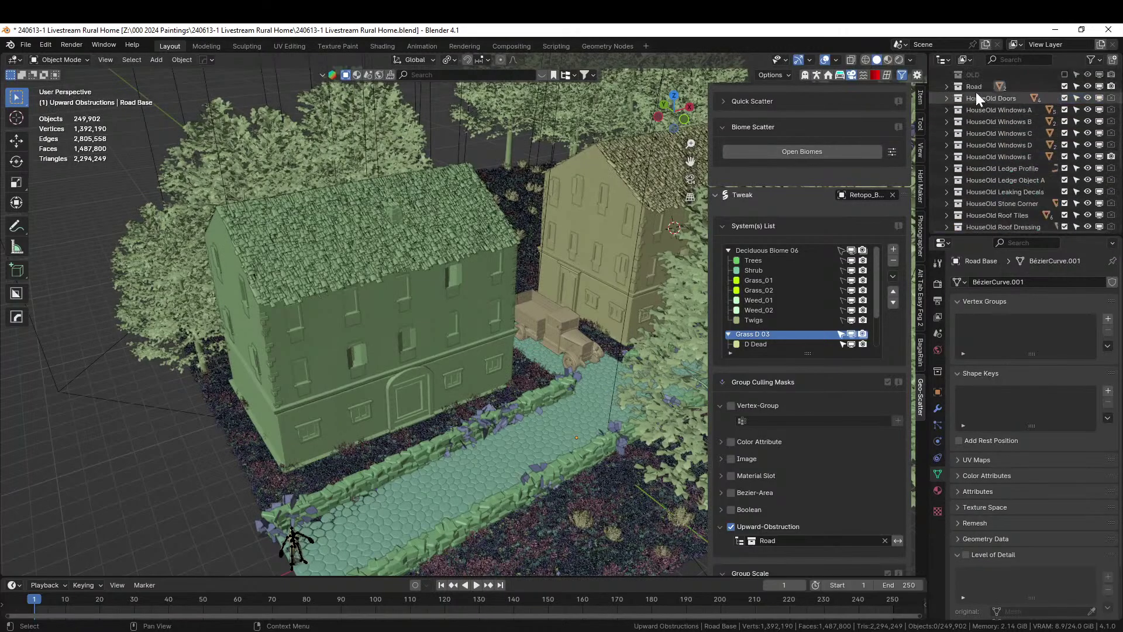
pyautogui.moveTo(972, 87); pyautogui.dragTo(1022, 489)
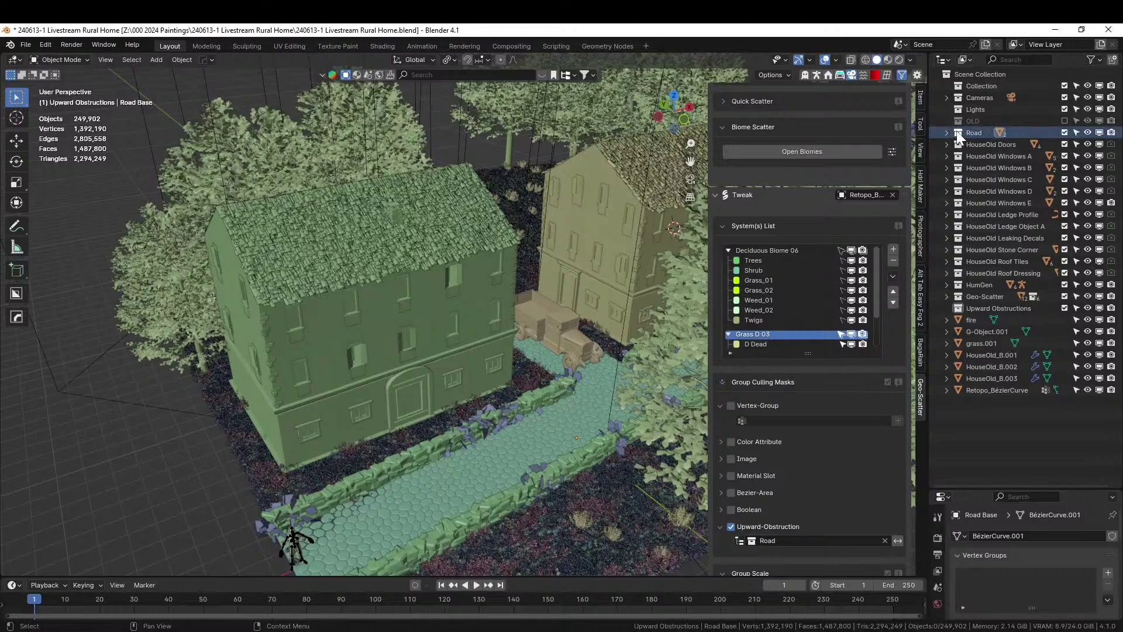
pyautogui.moveTo(957, 134); pyautogui.dragTo(985, 310)
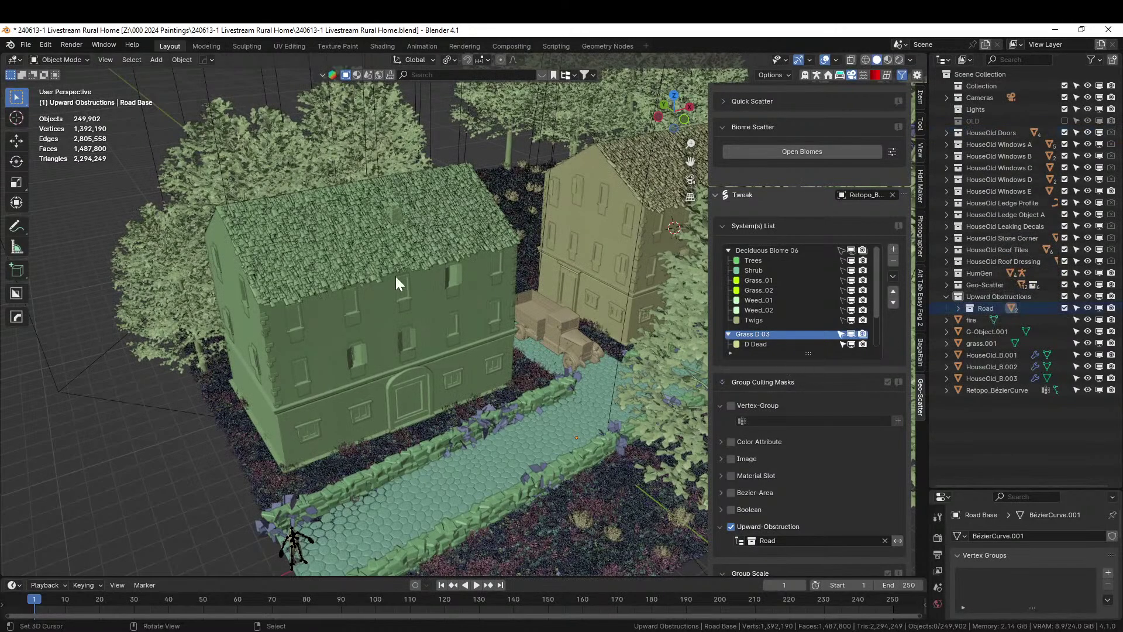
# - Select all three old houses and move them into a new collection named Houses
pyautogui.moveTo(447, 307)
pyautogui.mouseDown(button='middle')
pyautogui.moveTo(507, 343)
pyautogui.moveTo(480, 377)
pyautogui.moveTo(448, 306)
pyautogui.mouseUp(button='middle')
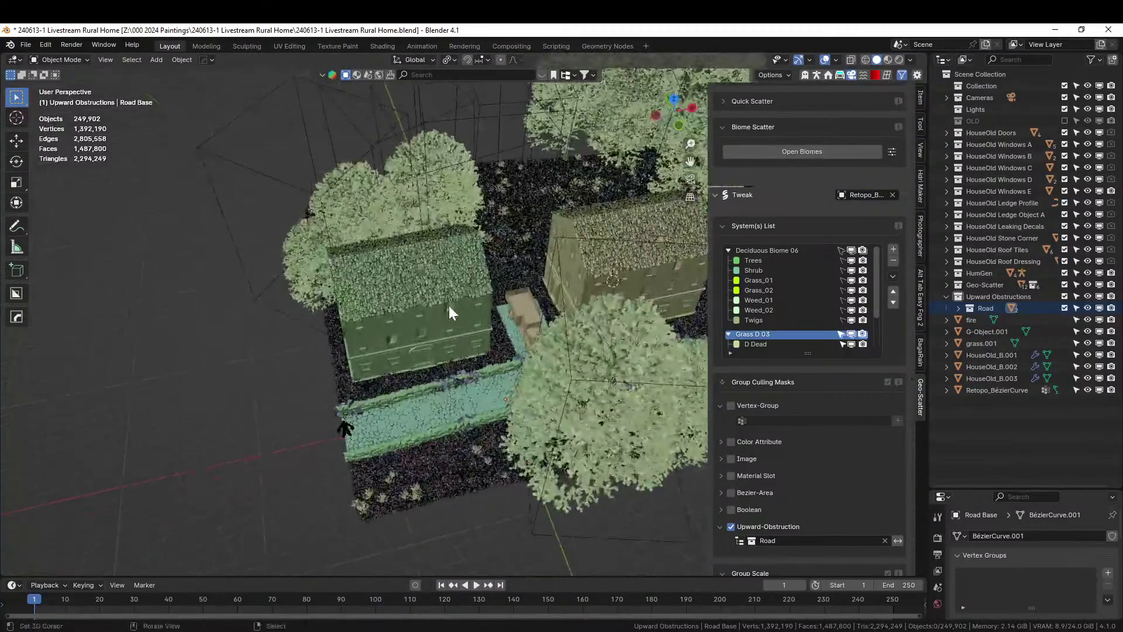
pyautogui.click(448, 305)
pyautogui.moveTo(296, 369); pyautogui.dragTo(409, 311, button='middle')
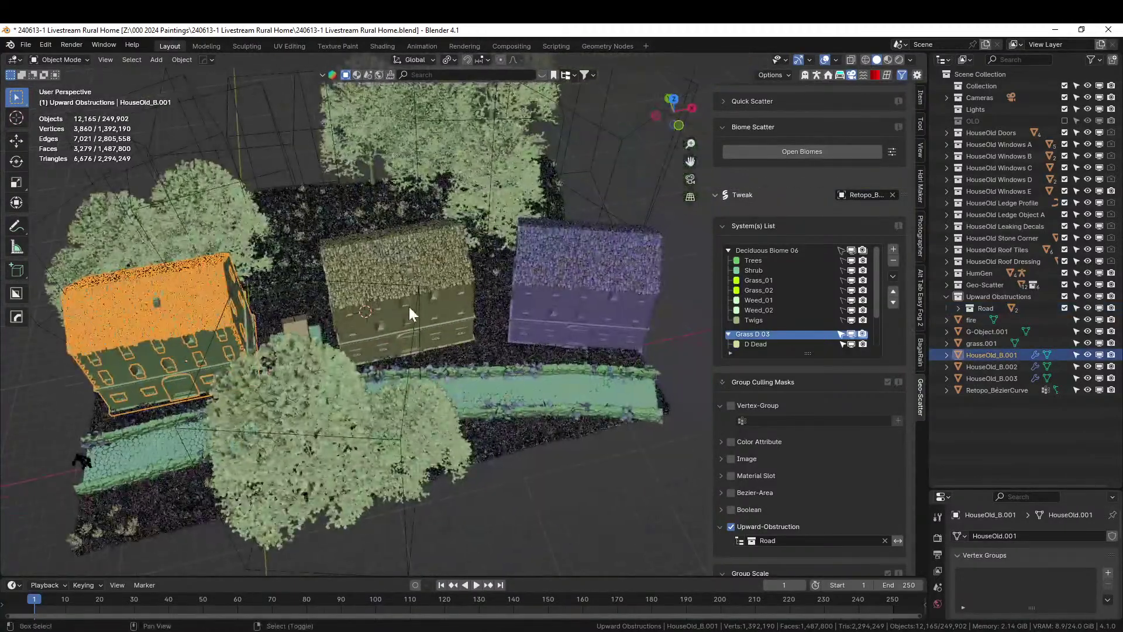
pyautogui.keyDown('shift'); pyautogui.click(456, 316); pyautogui.keyUp('shift')
pyautogui.keyDown('shift'); pyautogui.click(570, 311); pyautogui.keyUp('shift')
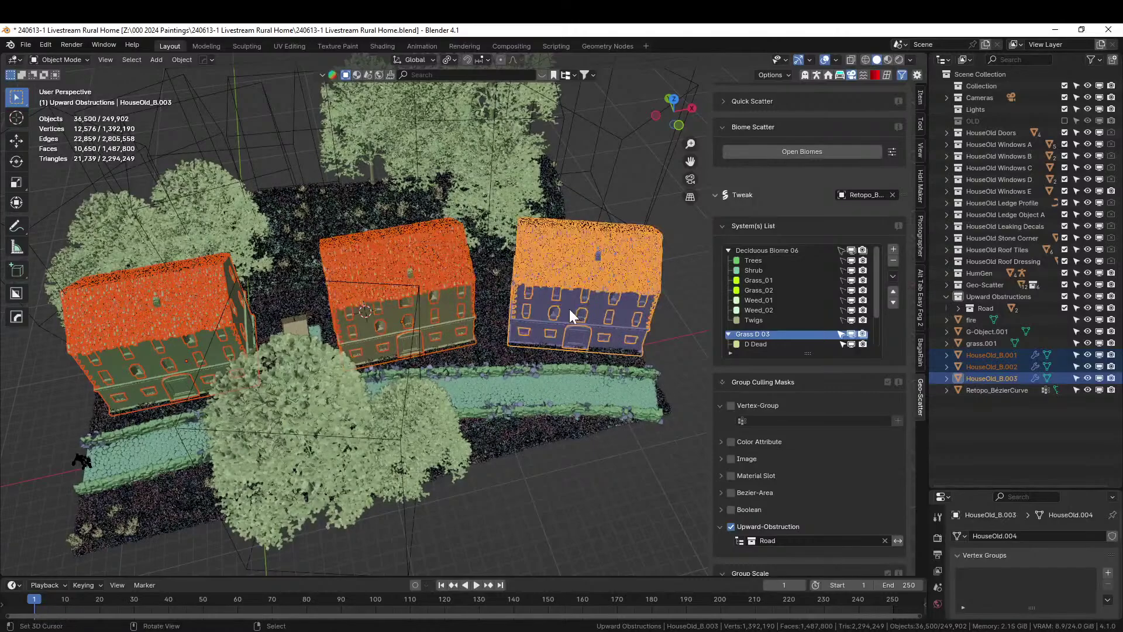
pyautogui.press('m')
pyautogui.click(570, 309)
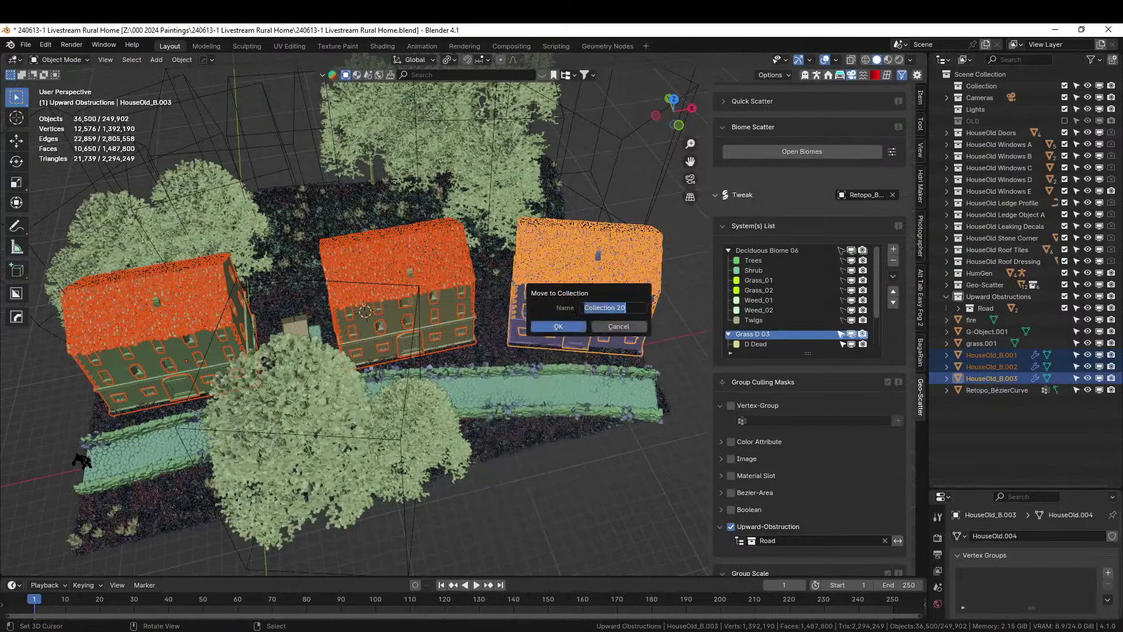
pyautogui.write('Houses')
pyautogui.press('Return')
pyautogui.press('Return')
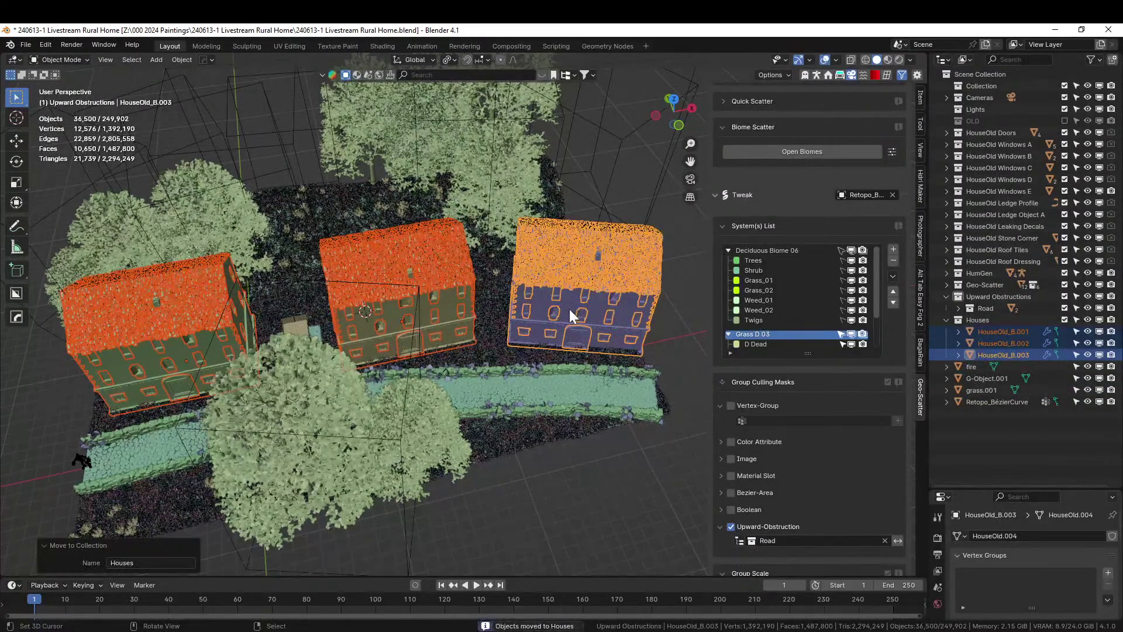
# - Nest the Houses collection inside Upward Obstructions and set Upward Obstructions as the Grass D 03 group's Upward-Obstruction collection
pyautogui.click(946, 320)
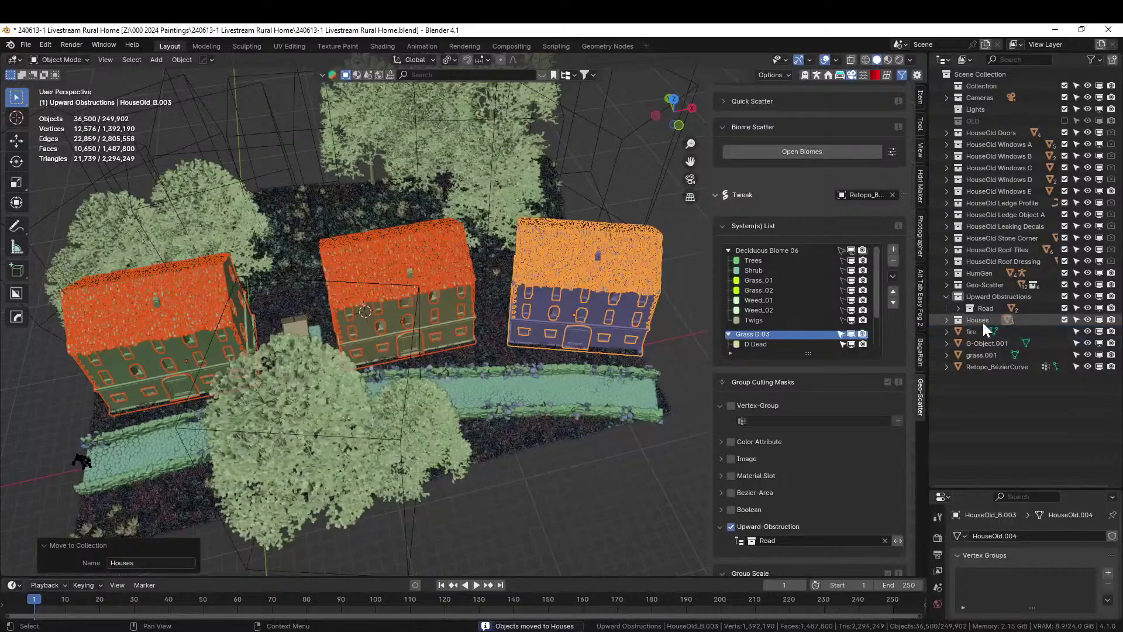
pyautogui.moveTo(958, 321); pyautogui.dragTo(992, 294)
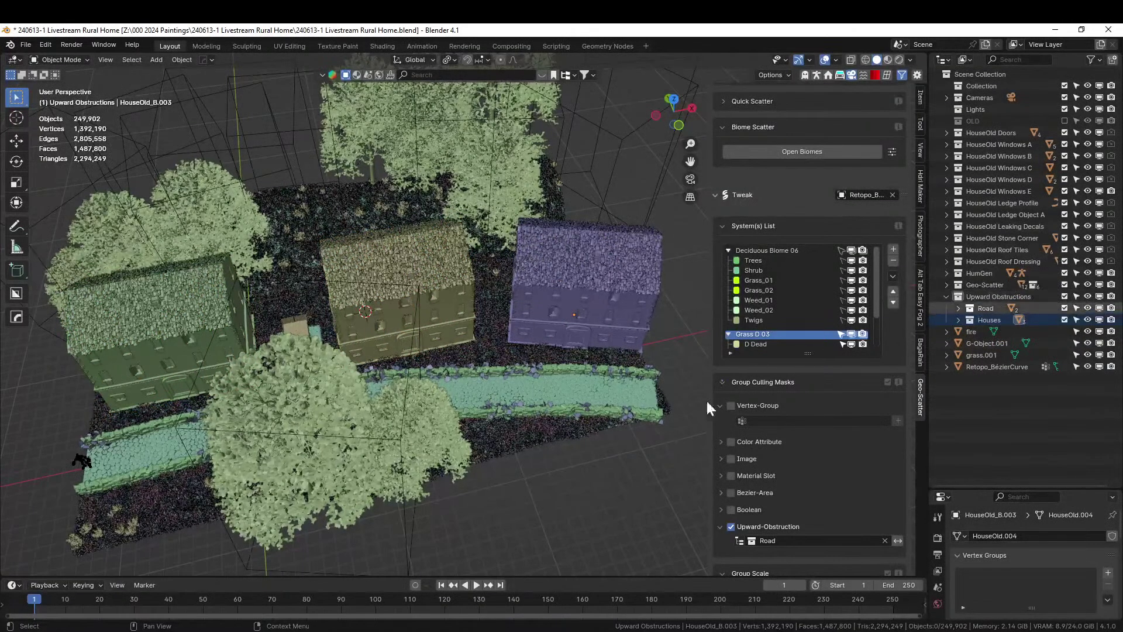
pyautogui.click(750, 541)
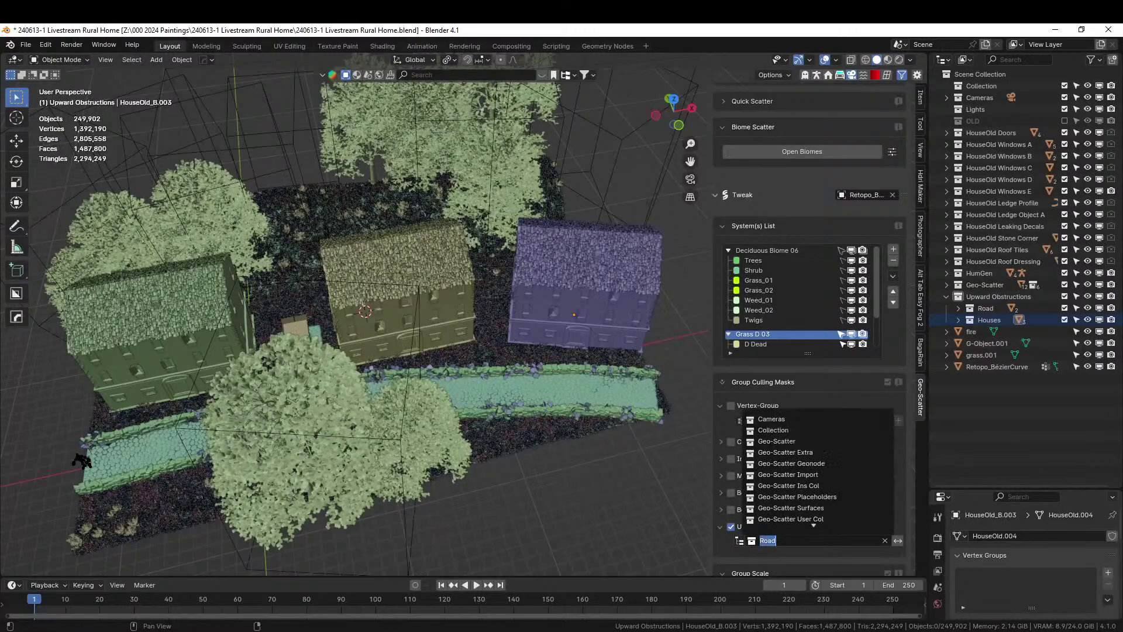
pyautogui.write('Up')
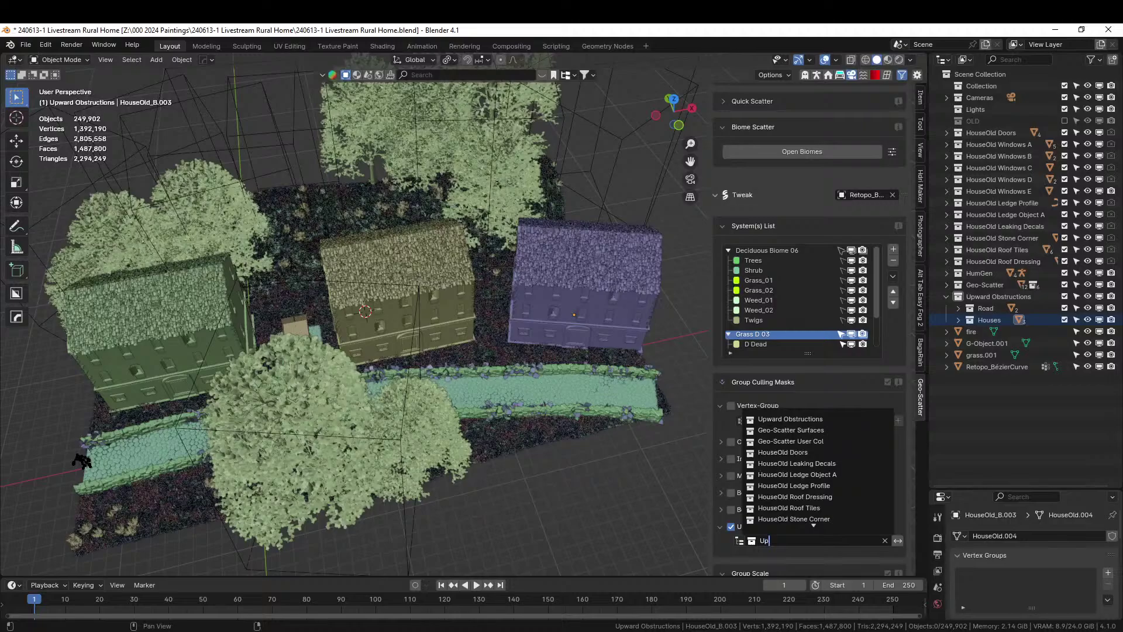
pyautogui.click(778, 420)
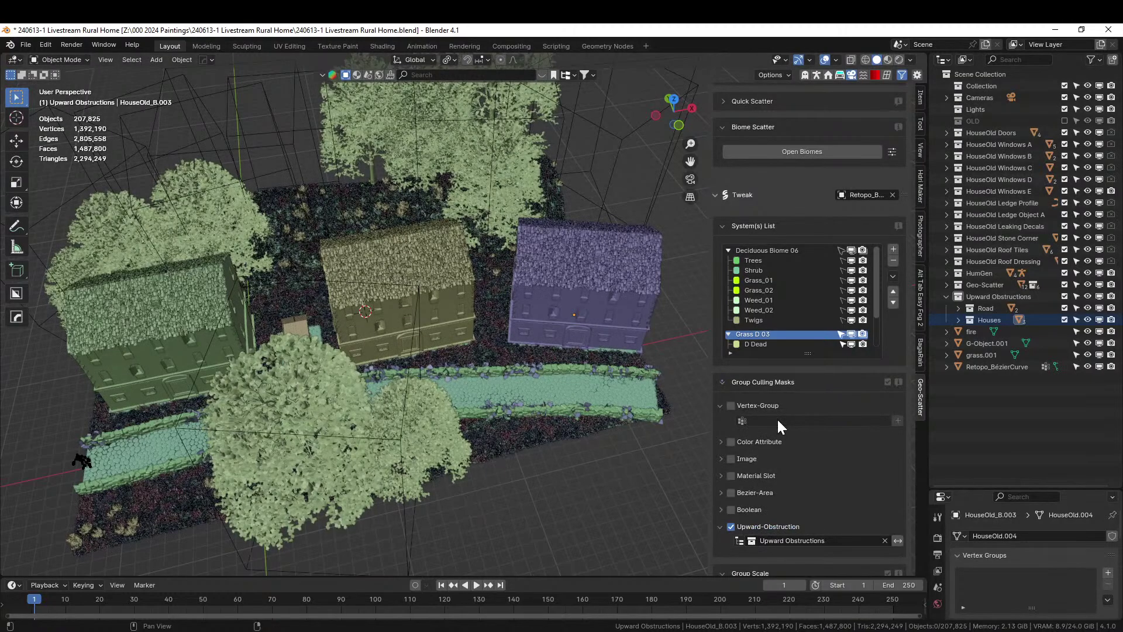
# - Check the grass culling around the houses and along the road, and save the file
pyautogui.moveTo(509, 403); pyautogui.dragTo(556, 349, button='middle')
pyautogui.scroll(5, 516, 362)
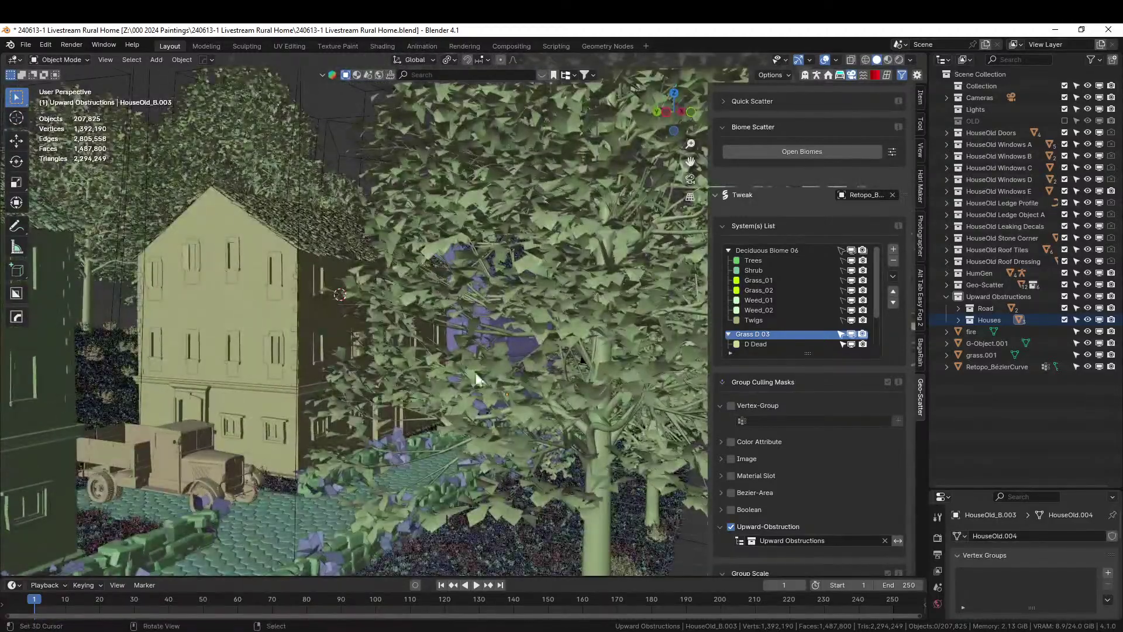
pyautogui.keyDown('shift'); pyautogui.moveTo(382, 408); pyautogui.dragTo(262, 358, button='middle'); pyautogui.keyUp('shift')
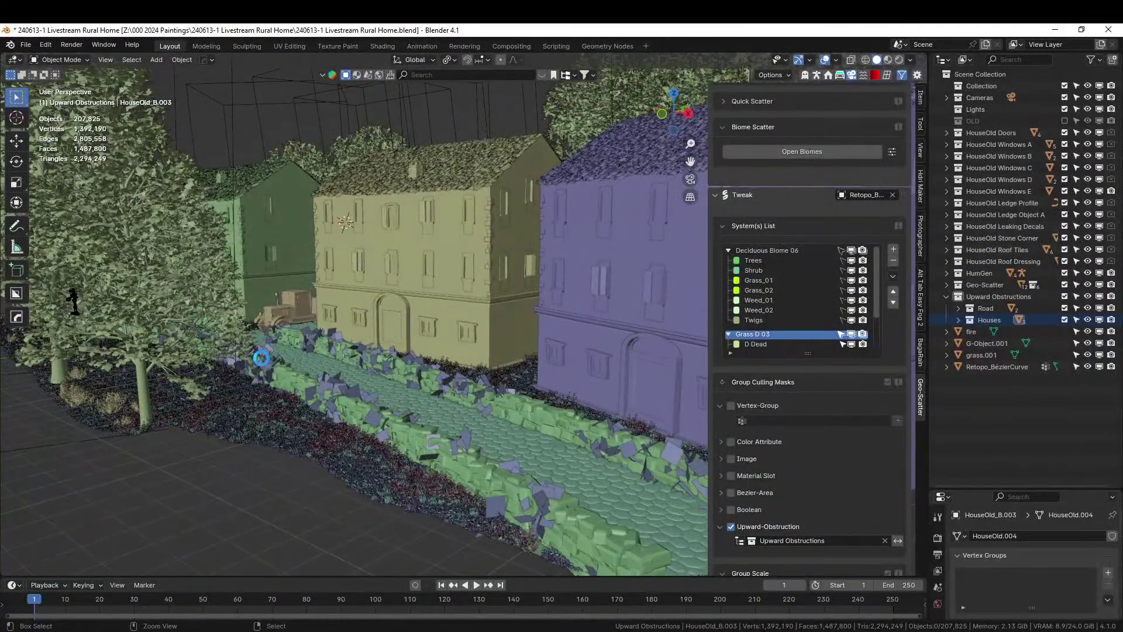
pyautogui.hotkey('ctrl', 's')
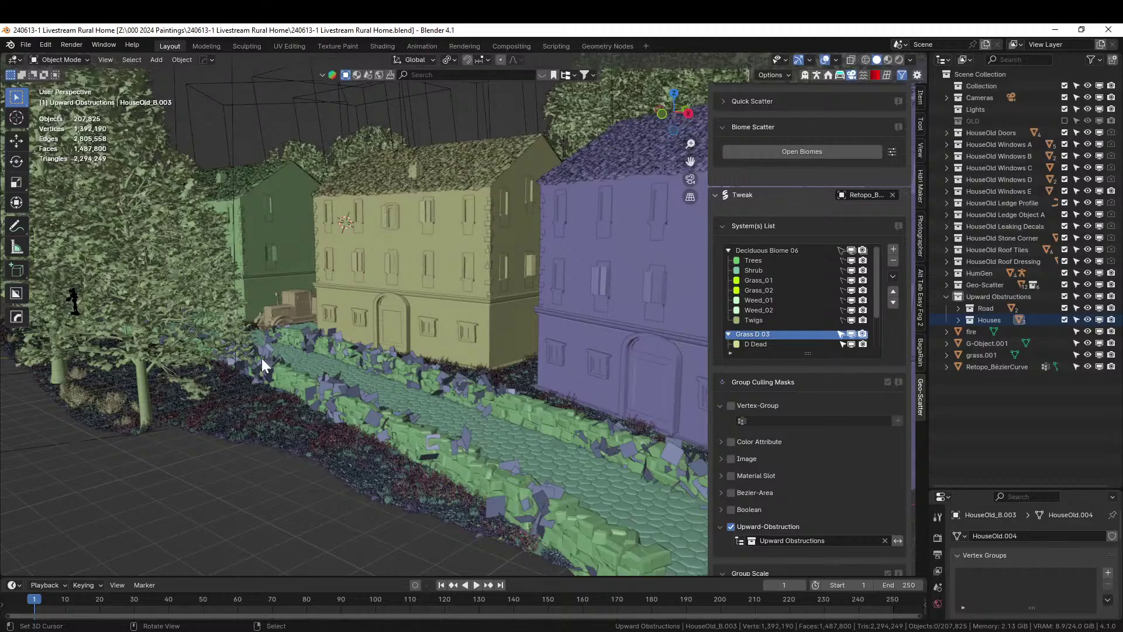
# - Isolate the Road Base object in local view and apply its Cobblestone Path geometry nodes modifier
pyautogui.moveTo(261, 358); pyautogui.dragTo(583, 399, button='middle')
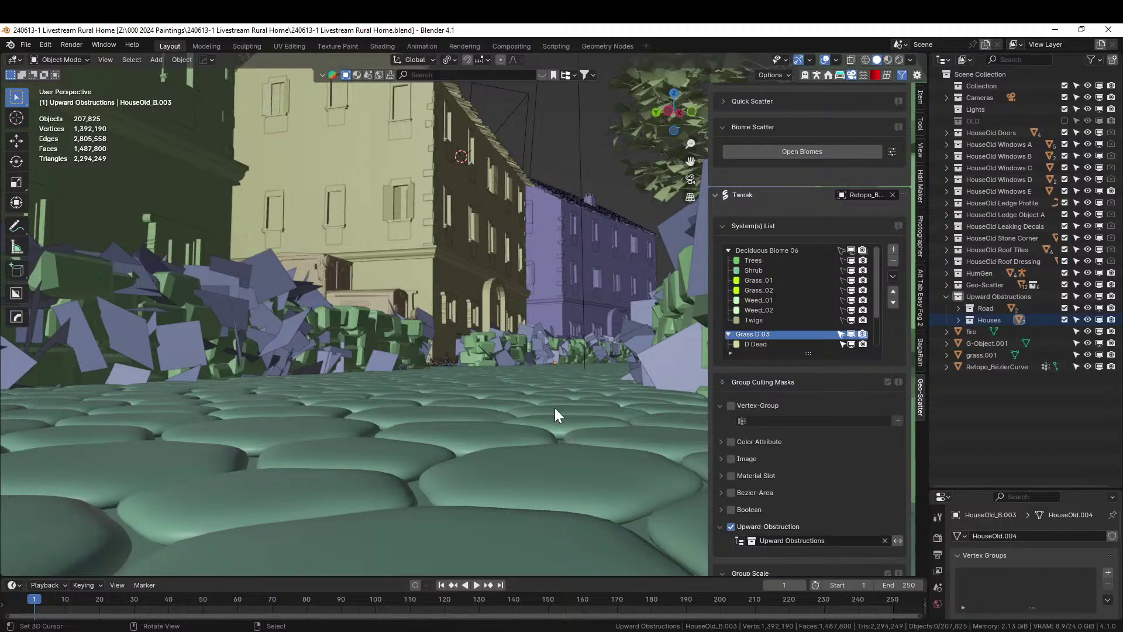
pyautogui.moveTo(555, 408); pyautogui.dragTo(547, 430, button='middle')
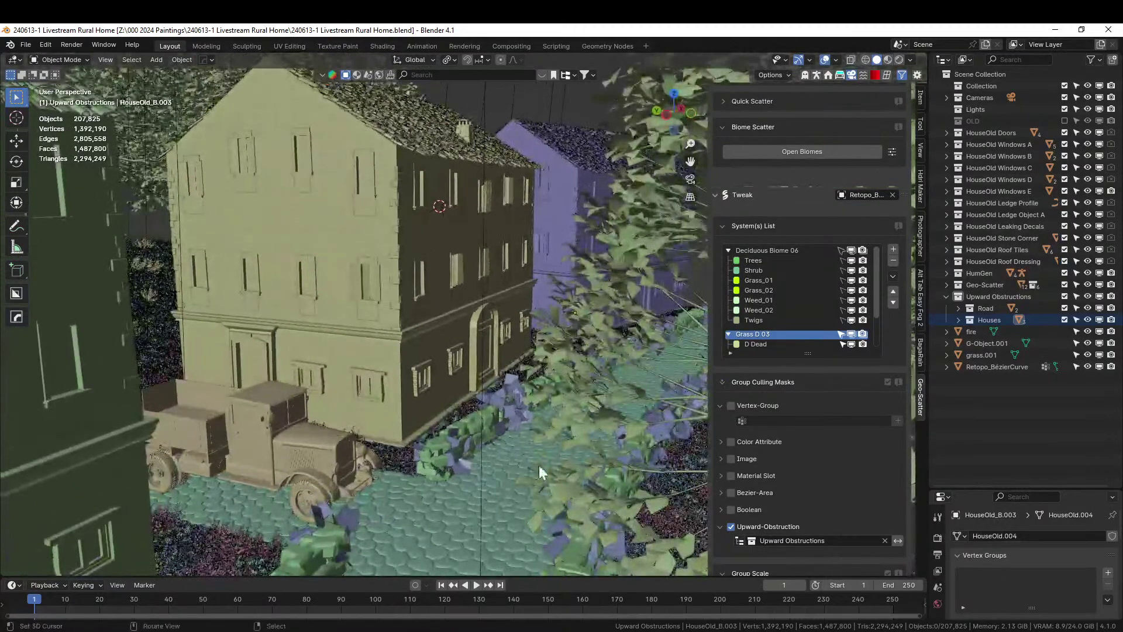
pyautogui.click(407, 509)
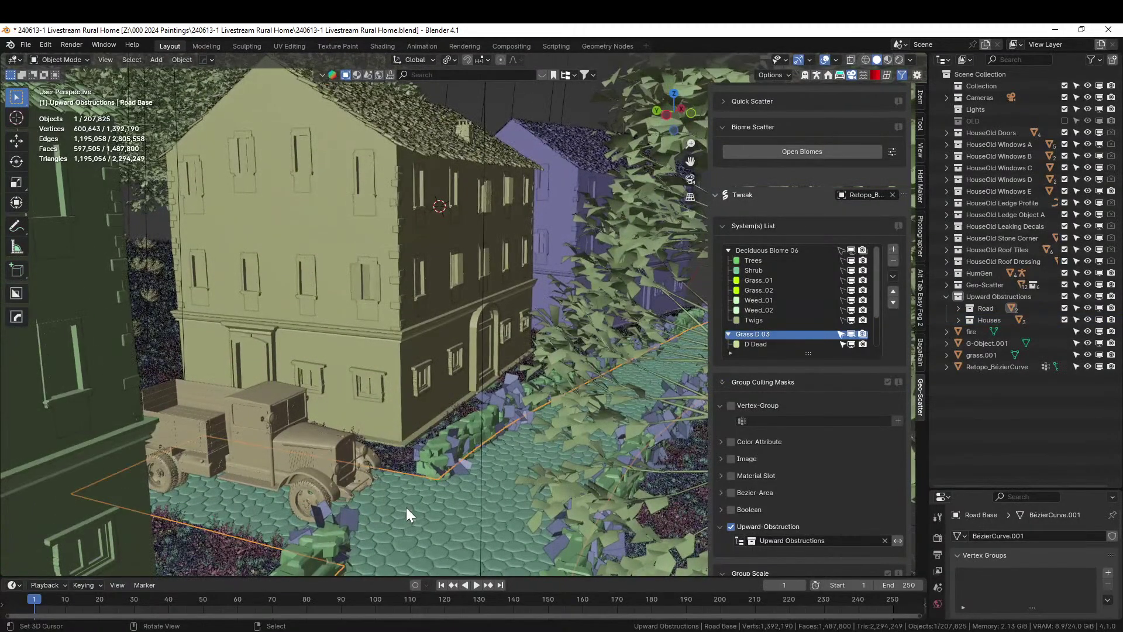
pyautogui.press('KP_Divide')
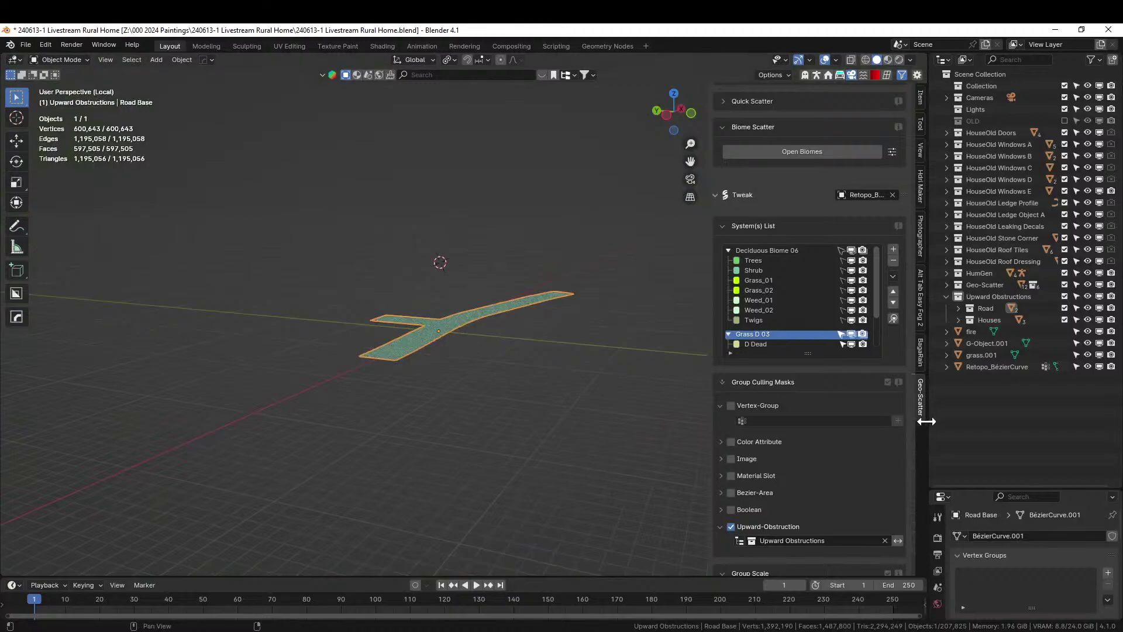
pyautogui.moveTo(1005, 487); pyautogui.dragTo(1001, 155)
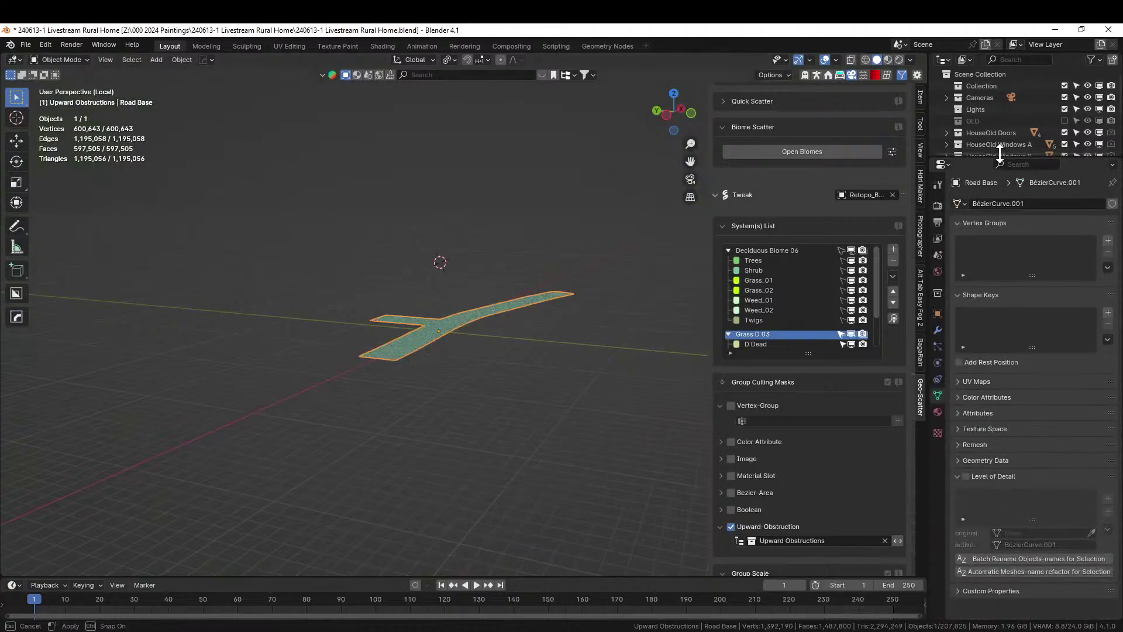
pyautogui.click(938, 330)
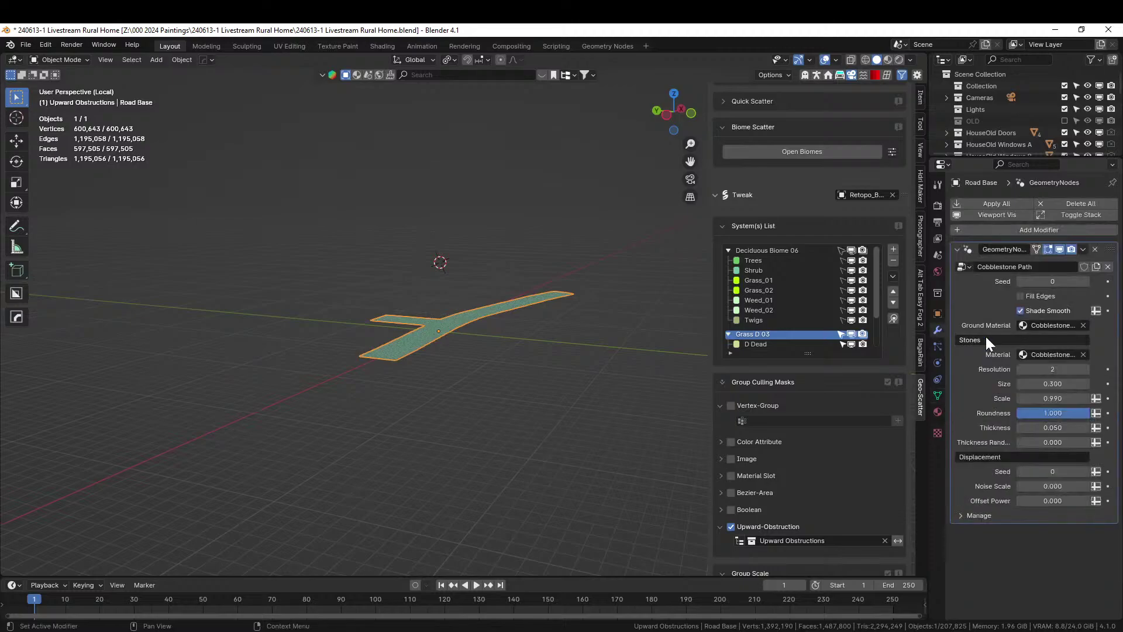
pyautogui.scroll(10, 542, 354)
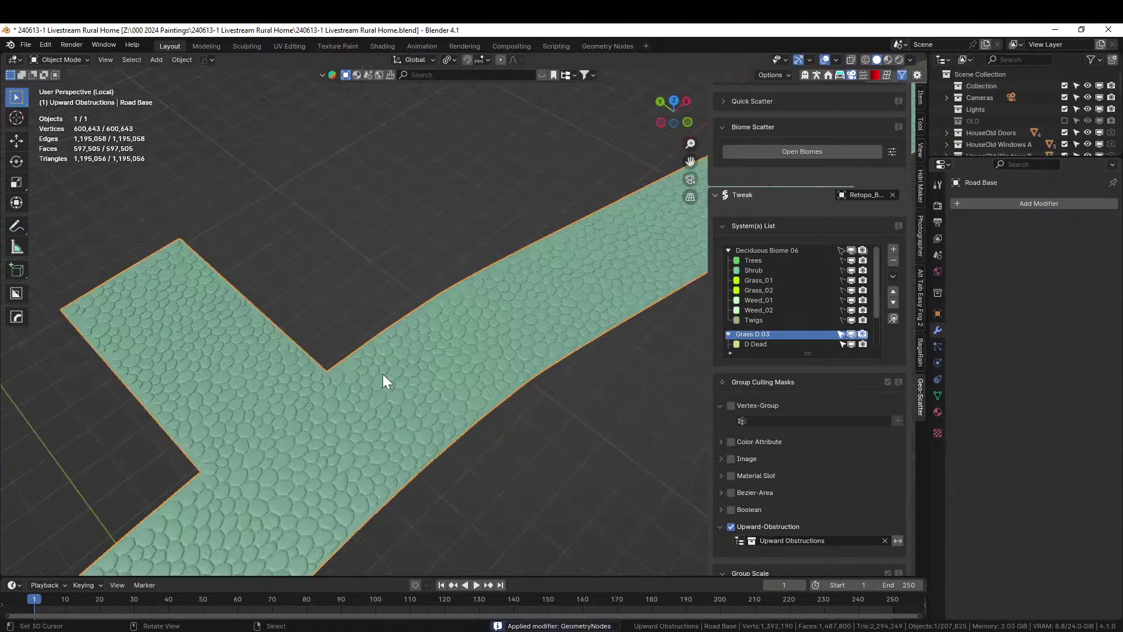
# - Separate the flat ground face beneath the cobblestones into its own object by selection, finishing in Object Mode
pyautogui.moveTo(383, 373); pyautogui.dragTo(431, 345, button='middle')
pyautogui.scroll(2, 430, 351)
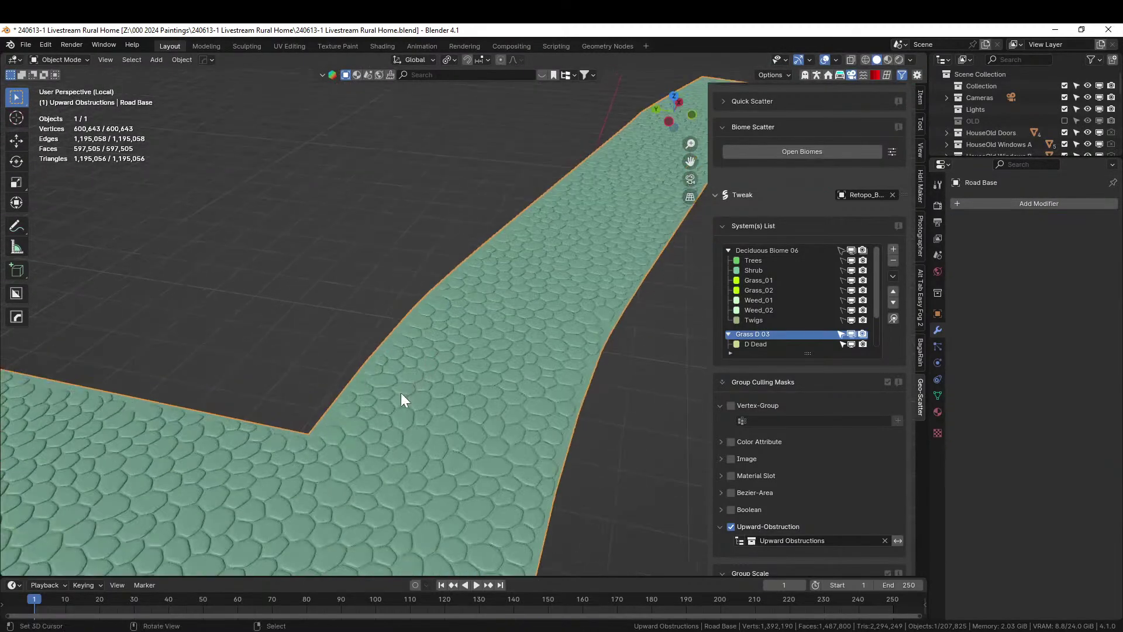
pyautogui.scroll(3, 385, 419)
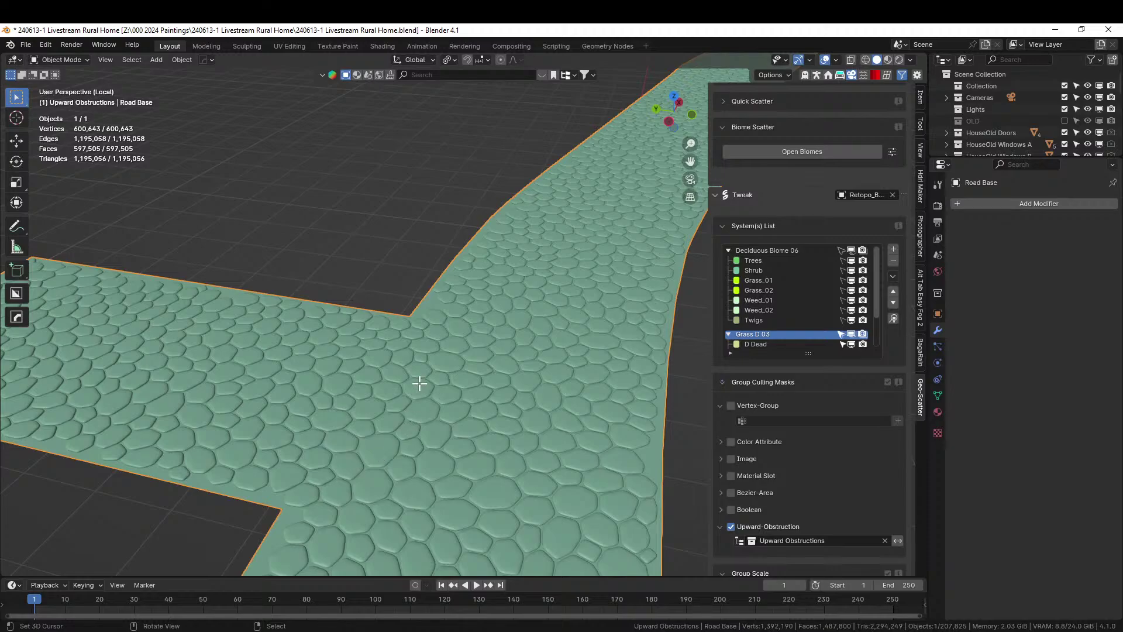
pyautogui.press('Tab')
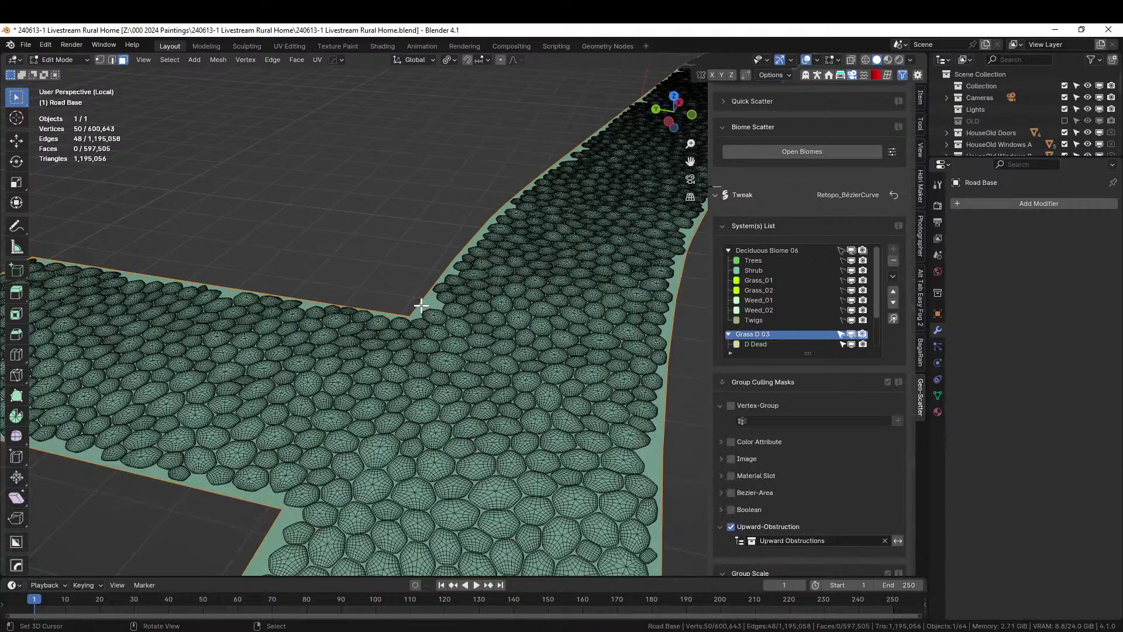
pyautogui.press('f')
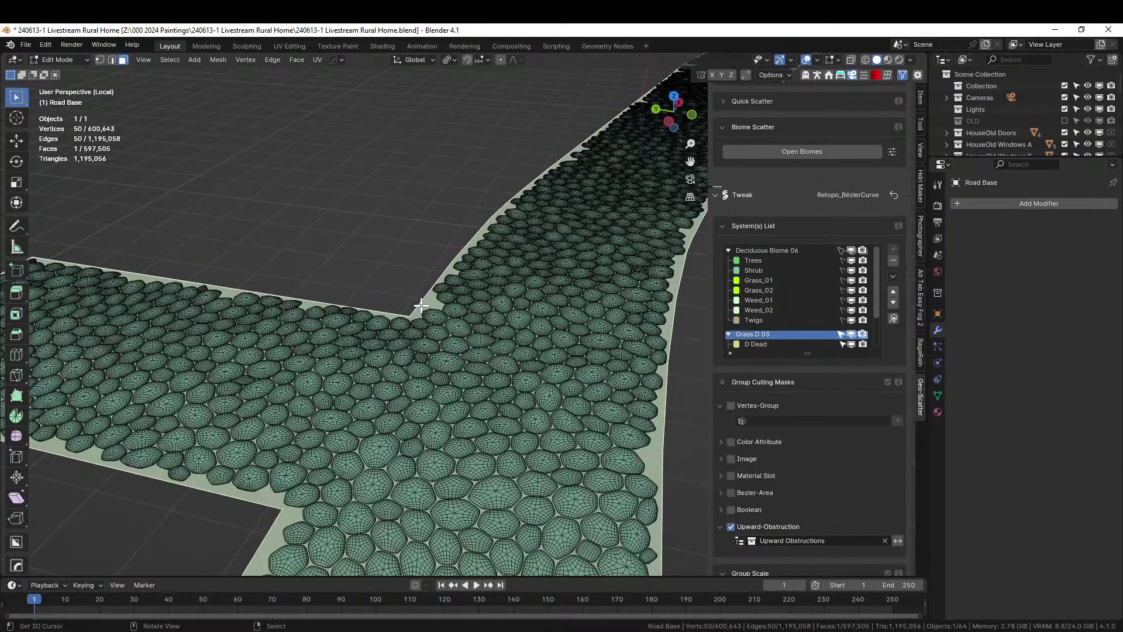
pyautogui.press('p')
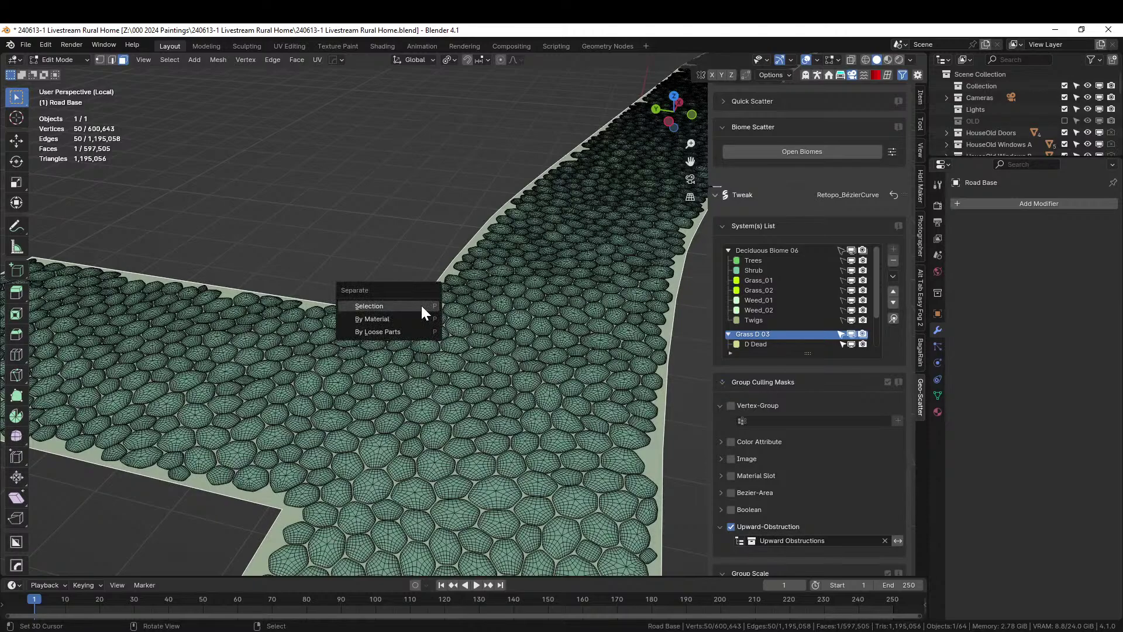
pyautogui.click(371, 306)
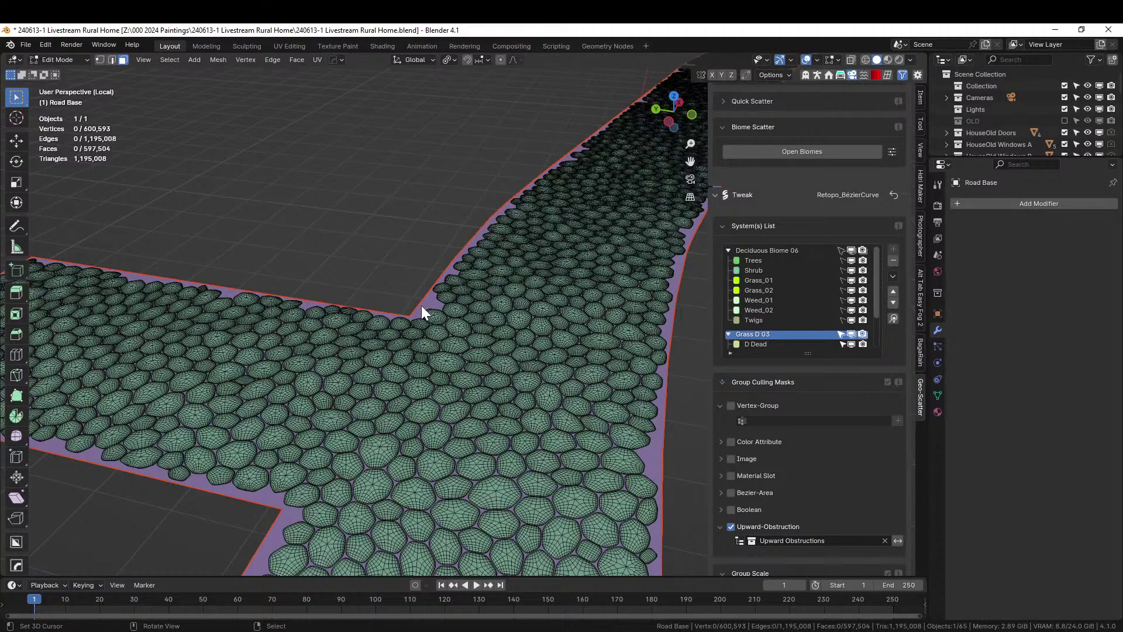
pyautogui.press('Tab')
# - Move the separated cobblestone mesh into a new collection named Cobblestones and deselect it
pyautogui.moveTo(421, 312); pyautogui.dragTo(350, 379, button='middle')
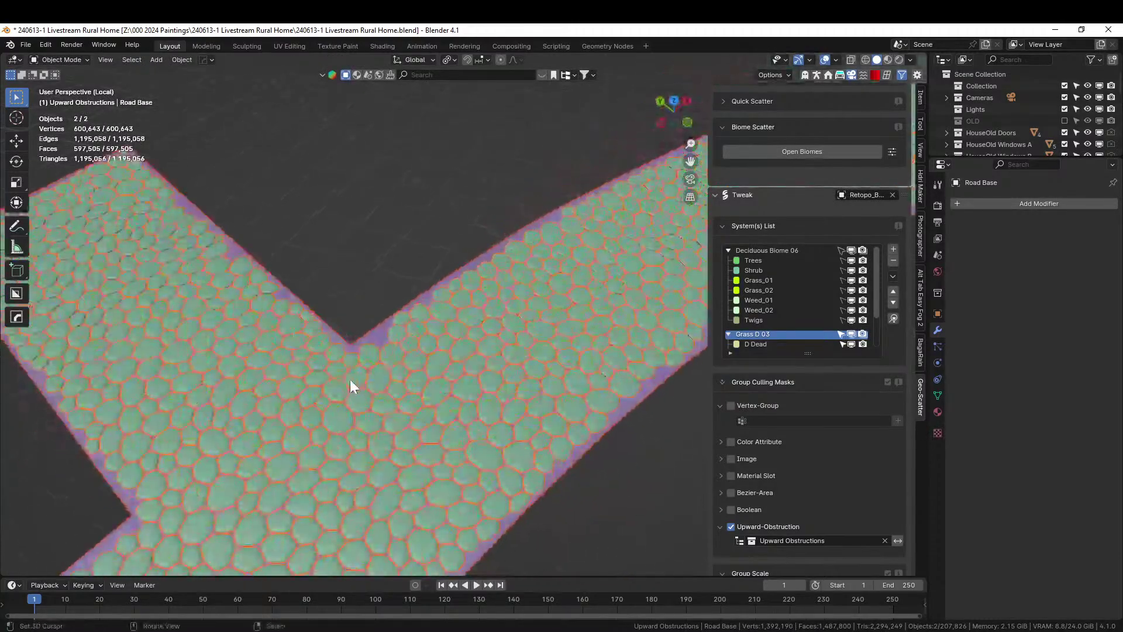
pyautogui.click(367, 359)
pyautogui.click(370, 358)
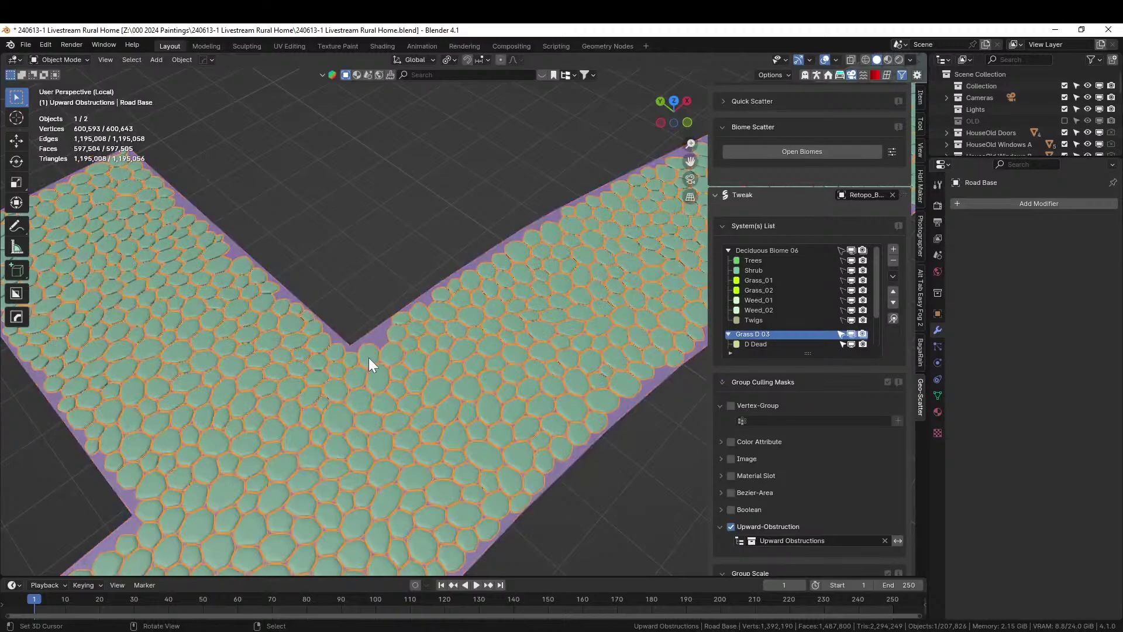
pyautogui.press('m')
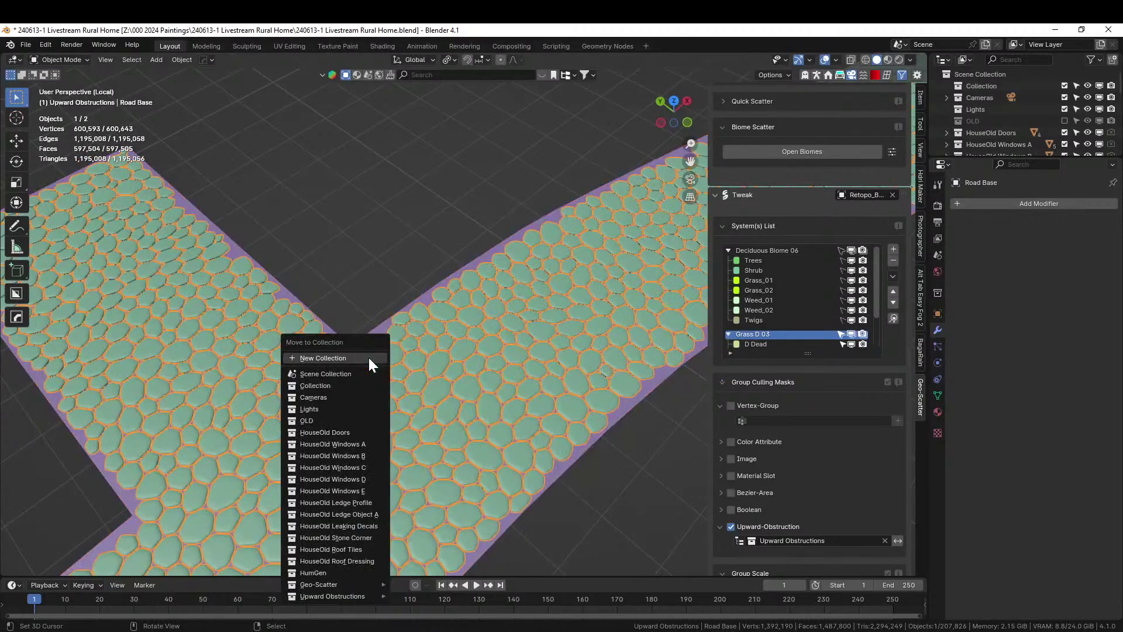
pyautogui.click(369, 358)
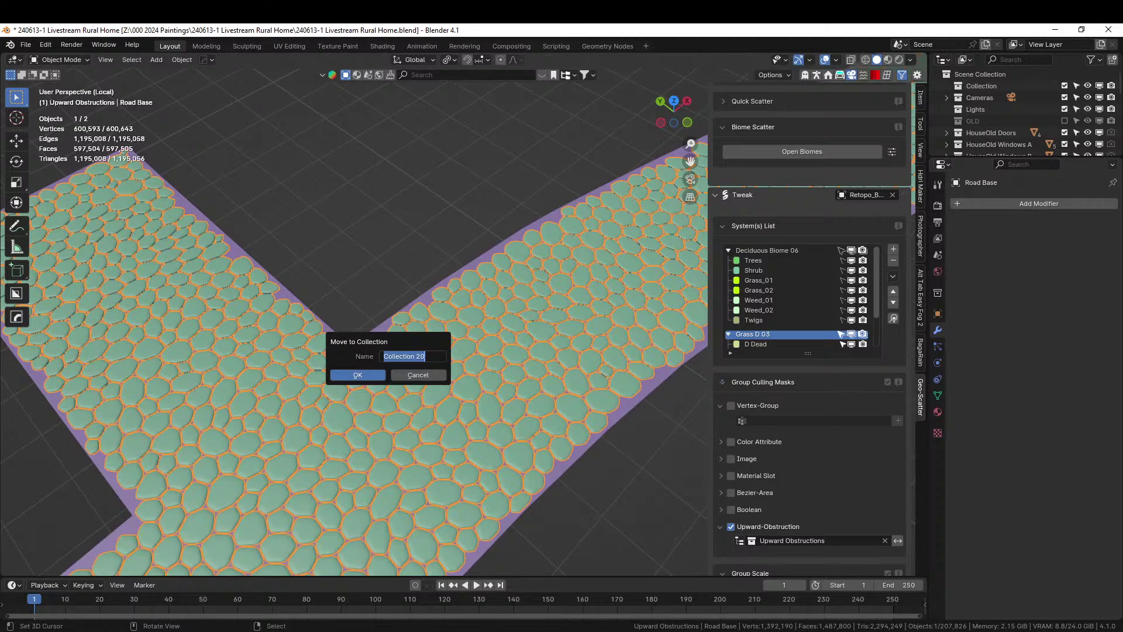
pyautogui.write('Cobblestones')
pyautogui.press('Return')
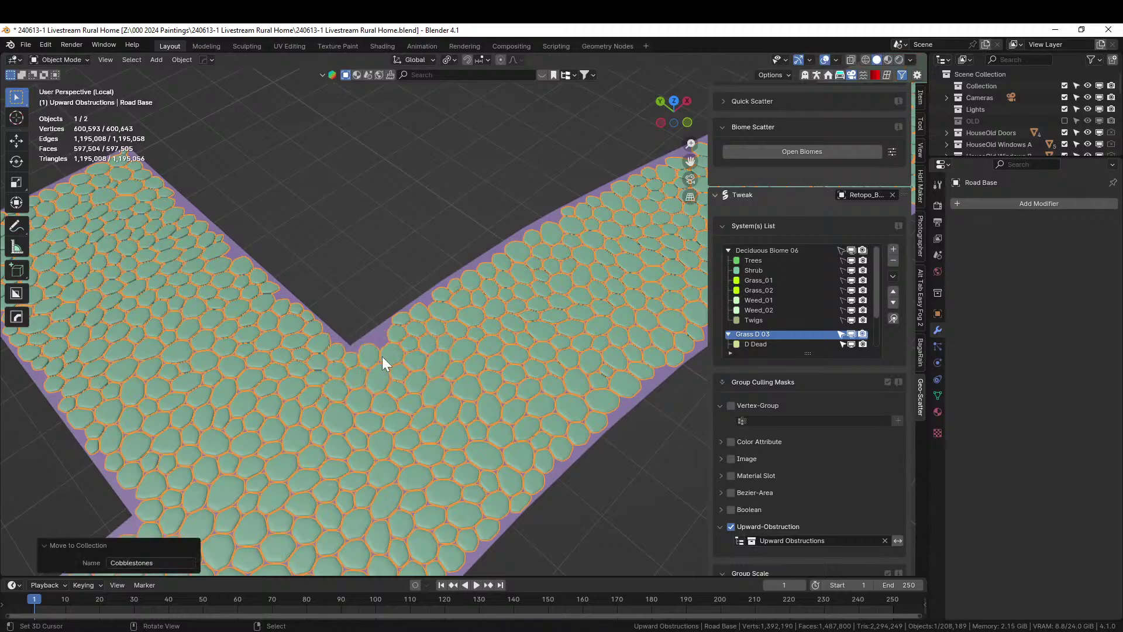
pyautogui.moveTo(382, 356); pyautogui.dragTo(423, 228, button='middle')
pyautogui.click(424, 228)
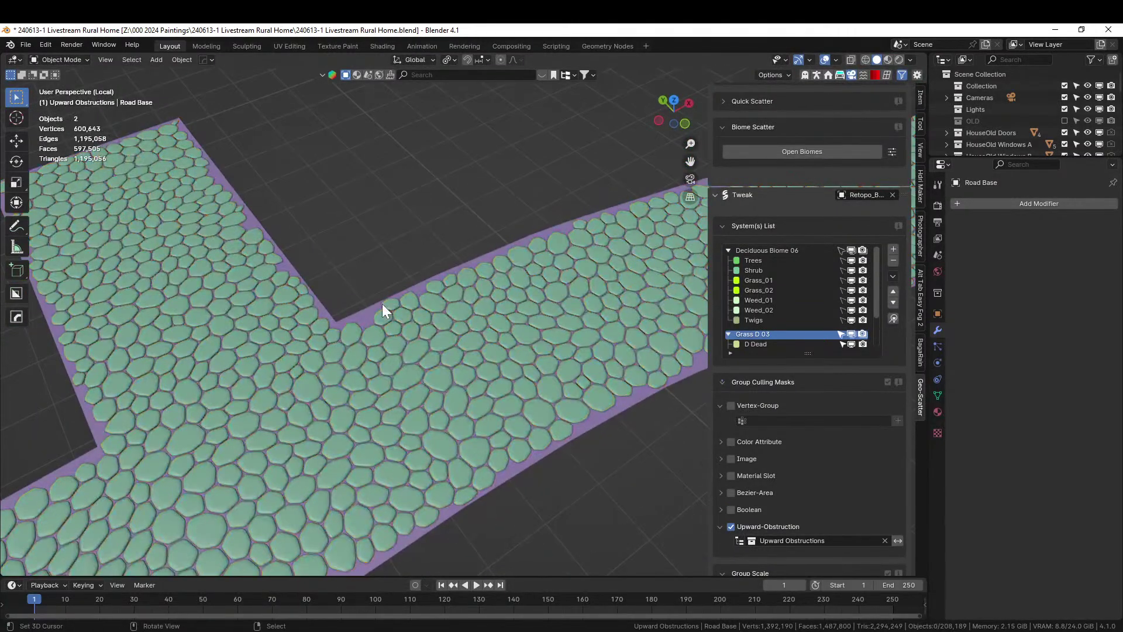
# - Save the file and replace the current Geo-Scatter emitter with the Road Base object
pyautogui.hotkey('ctrl', 's')
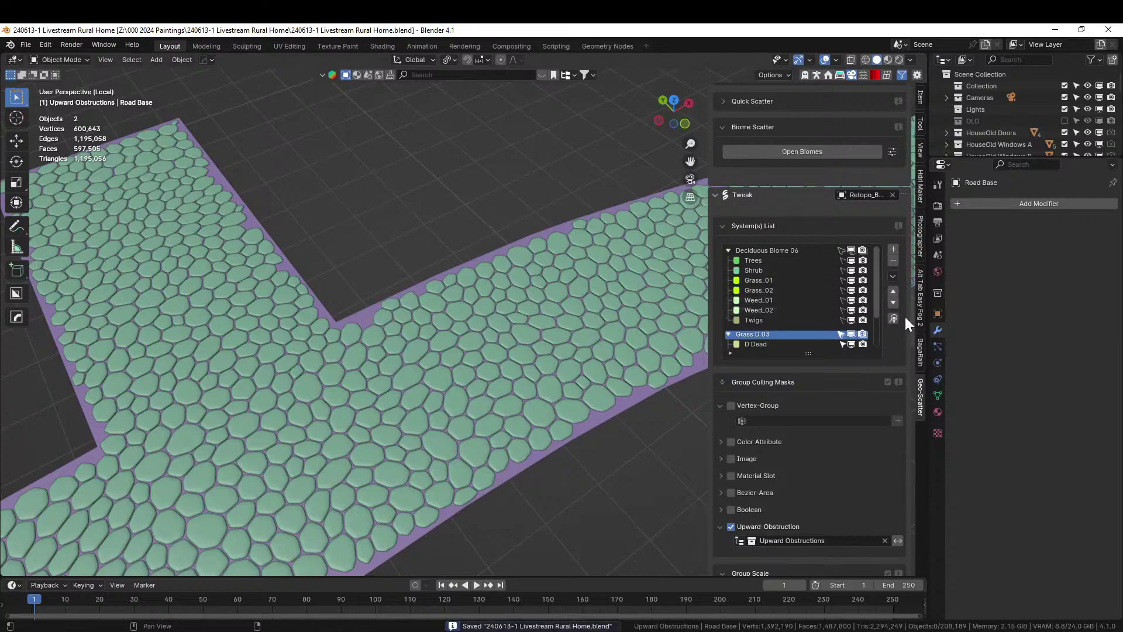
pyautogui.scroll(10, 905, 315)
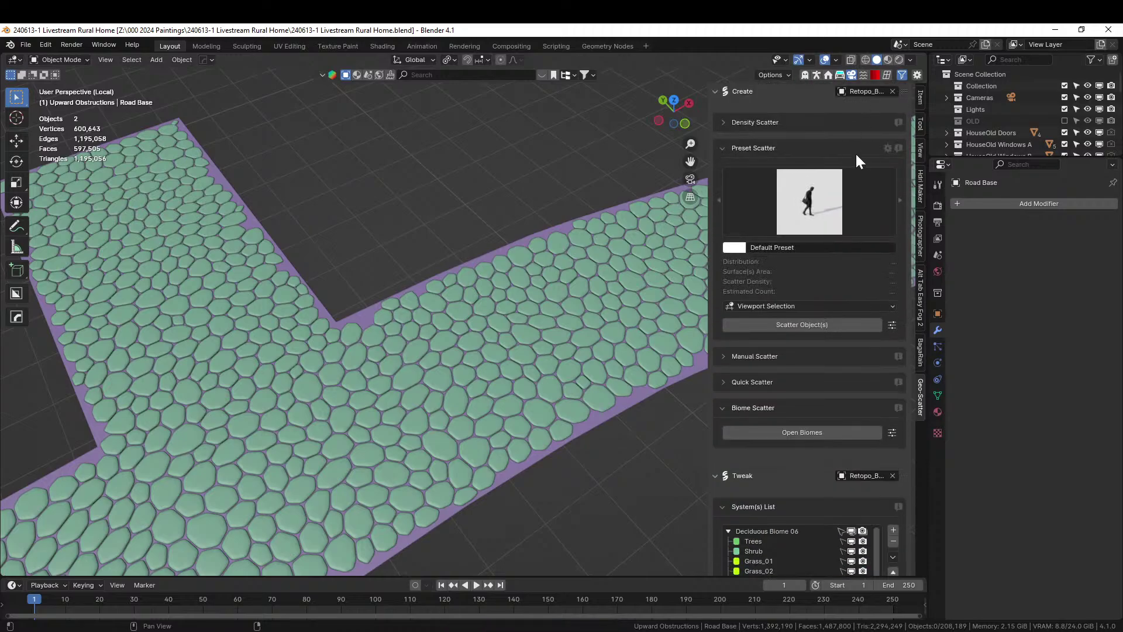
pyautogui.click(893, 91)
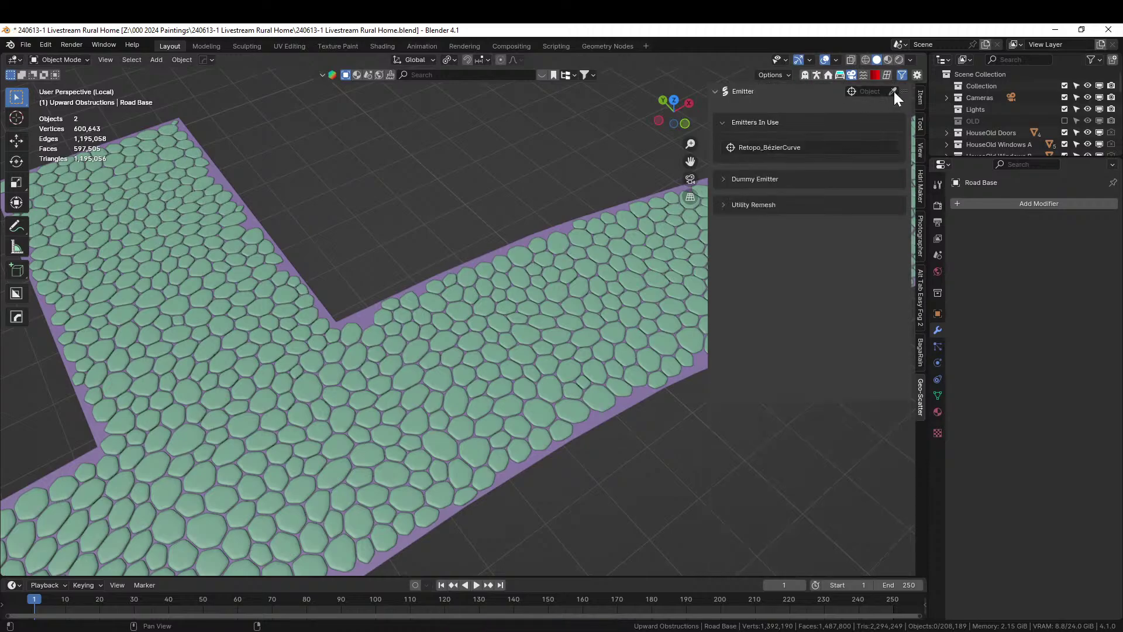
pyautogui.click(893, 91)
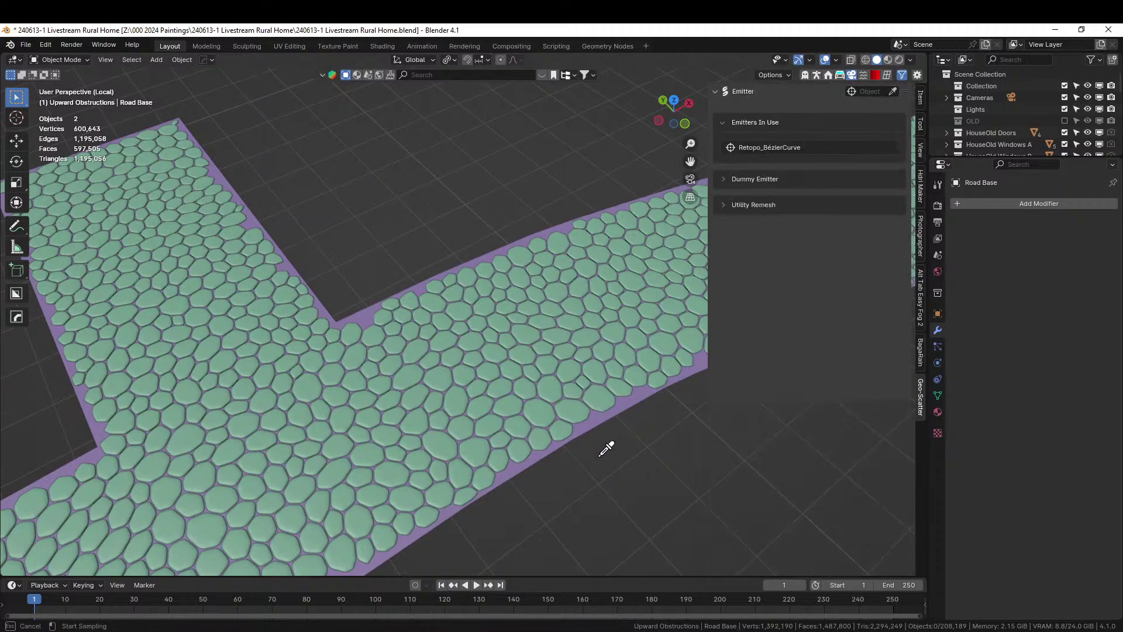
pyautogui.click(597, 416)
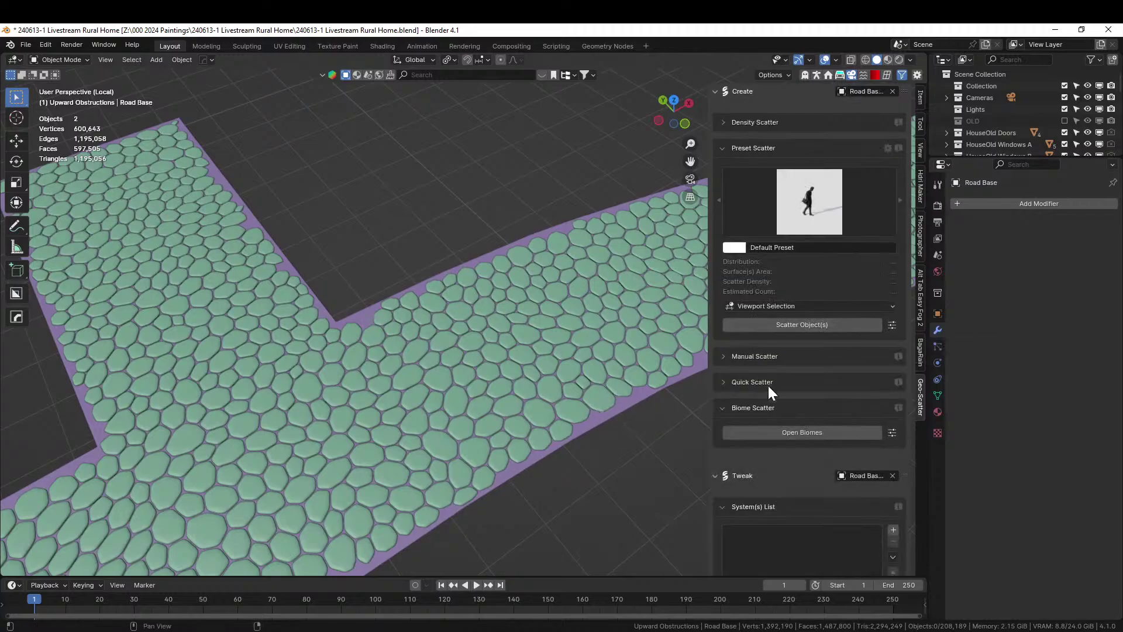
# - Scatter the Tall Grass 1 biome on the Road Base and cull it with the Cobblestones collection as Upward-Obstruction mask
pyautogui.click(766, 432)
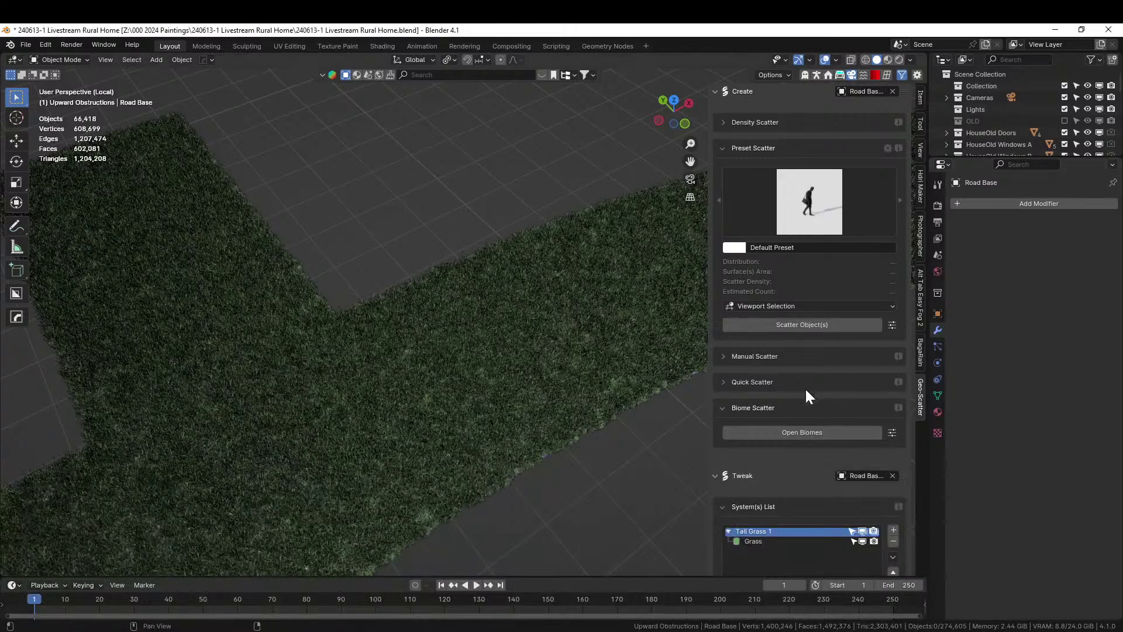
pyautogui.scroll(-3, 806, 457)
pyautogui.scroll(-10, 803, 501)
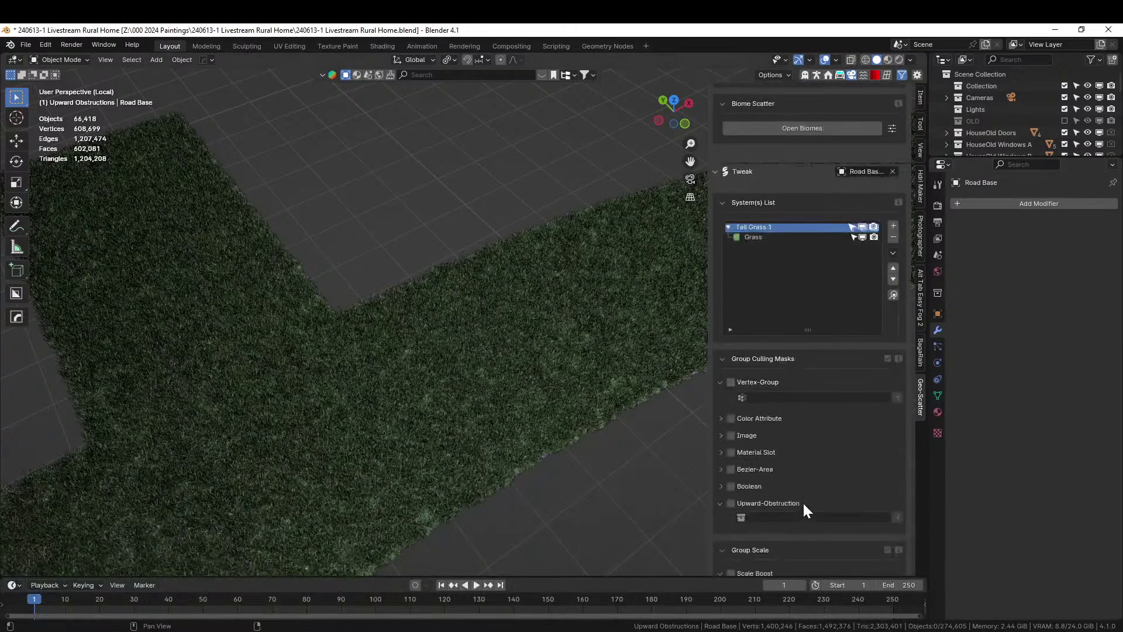
pyautogui.click(740, 516)
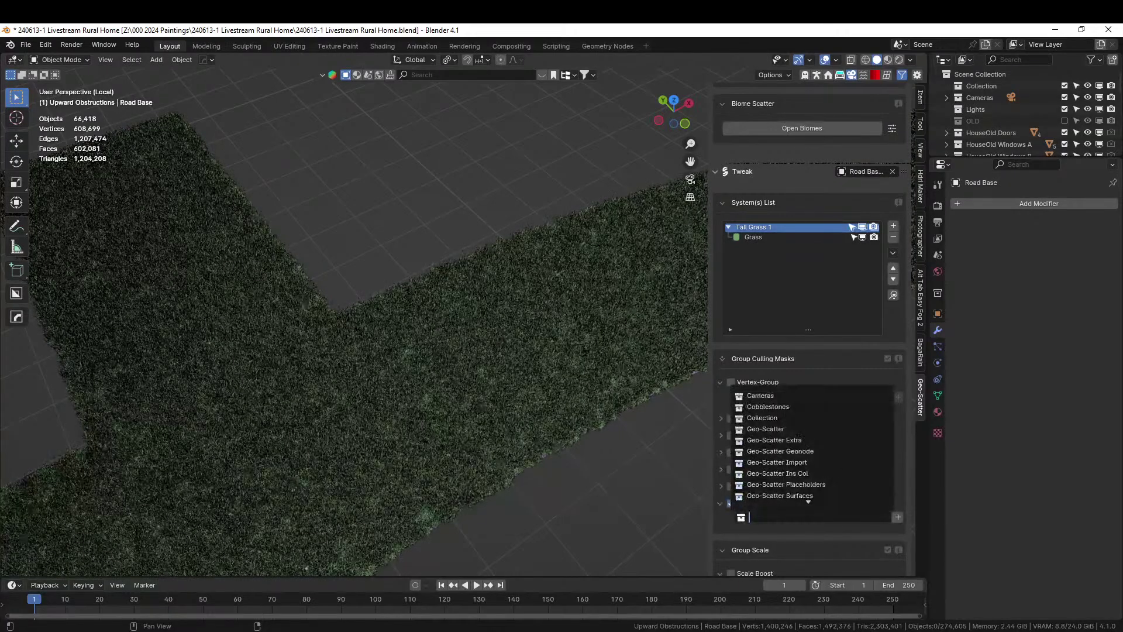
pyautogui.write('Cobble')
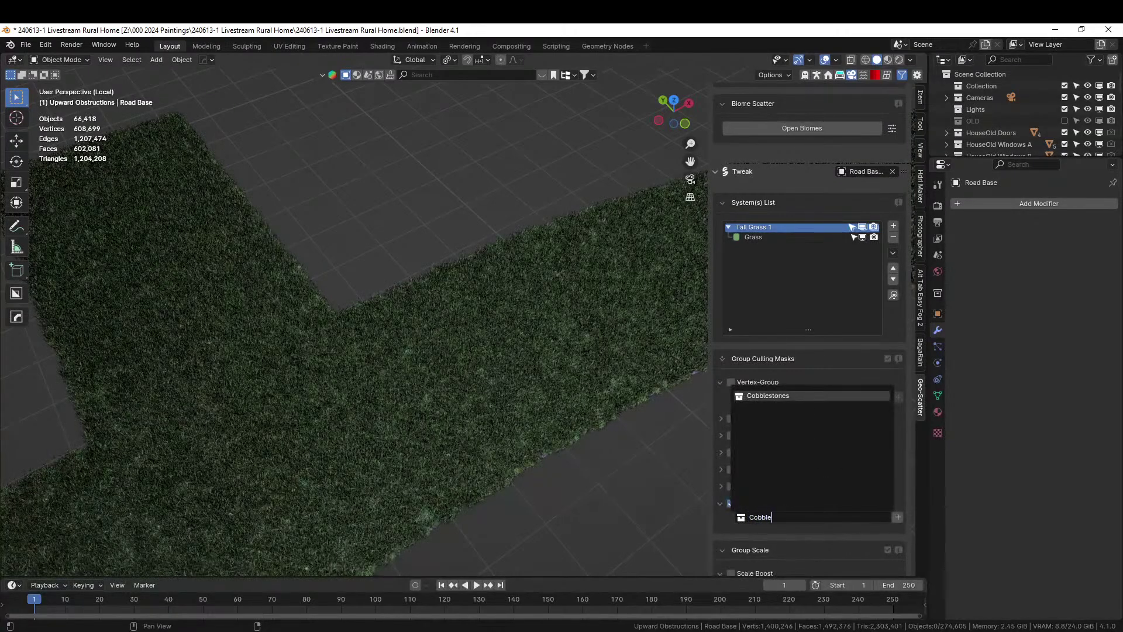
pyautogui.click(736, 397)
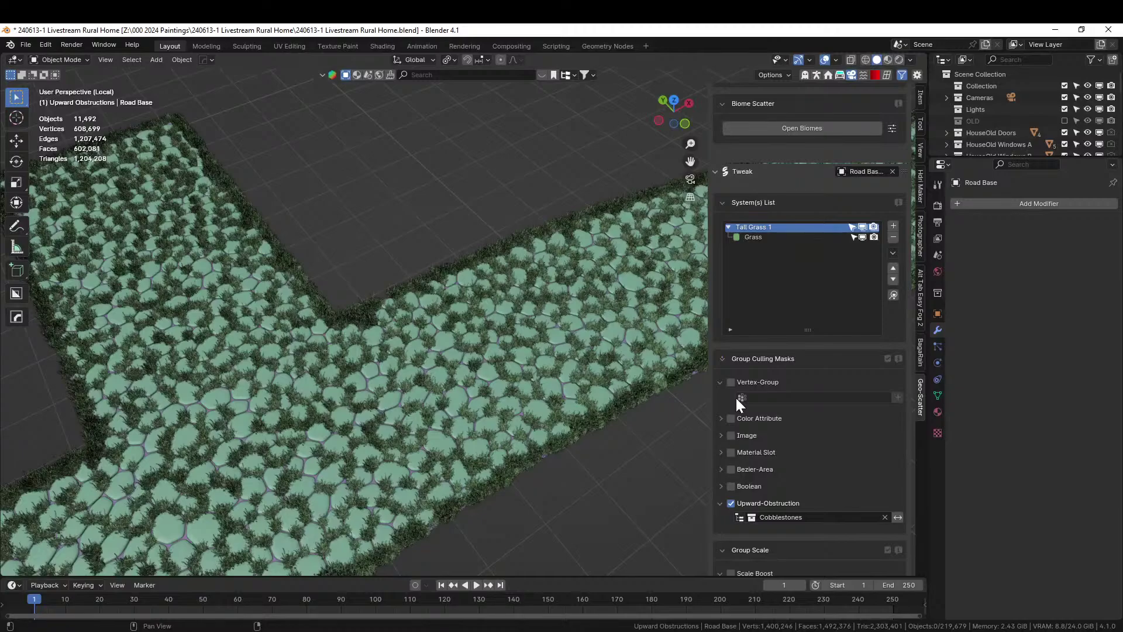
# - Reduce the road's Grass distribution density to 18.75 instances per m² by repeated halving, then exit local view and save the file
pyautogui.moveTo(355, 302)
pyautogui.mouseDown(button='middle')
pyautogui.moveTo(431, 251)
pyautogui.moveTo(377, 275)
pyautogui.moveTo(343, 308)
pyautogui.mouseUp(button='middle')
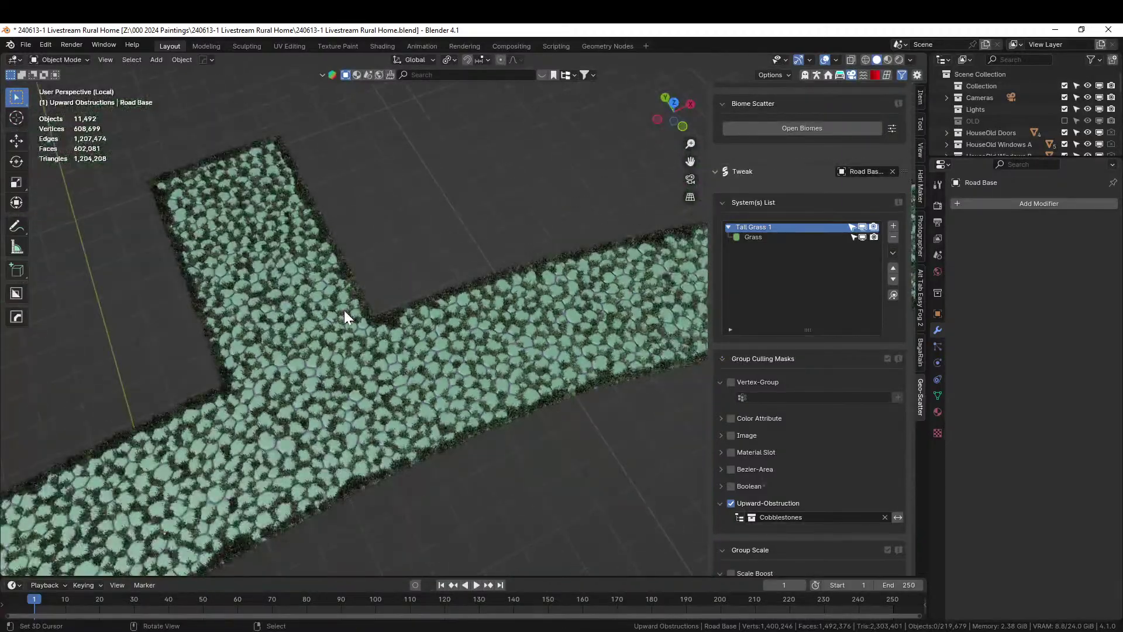
pyautogui.scroll(3, 344, 310)
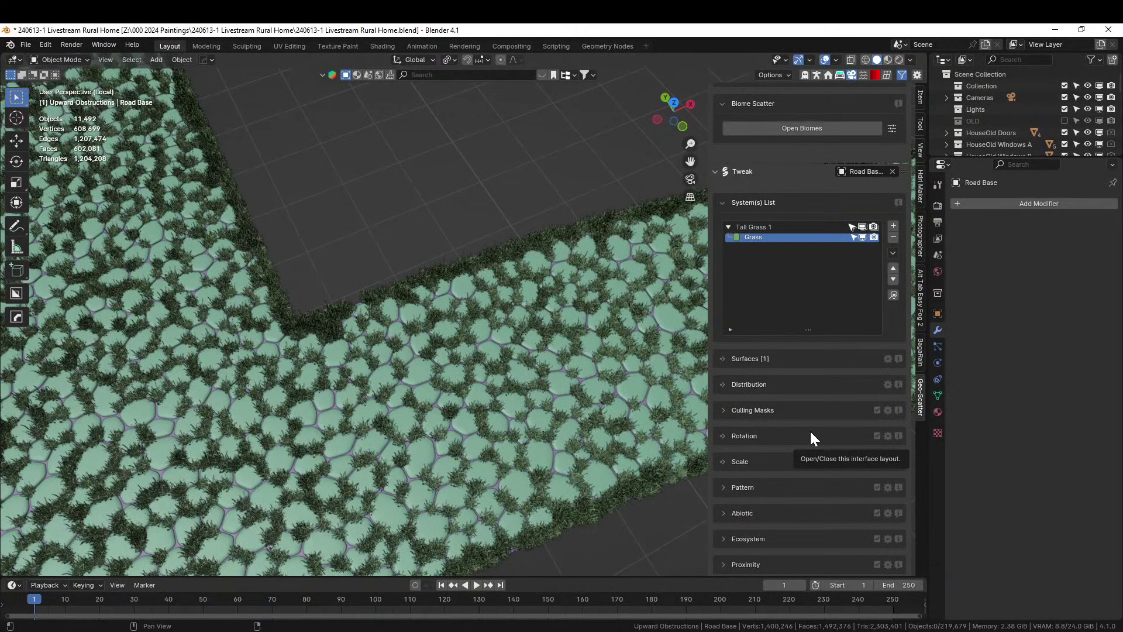
pyautogui.scroll(4, 802, 417)
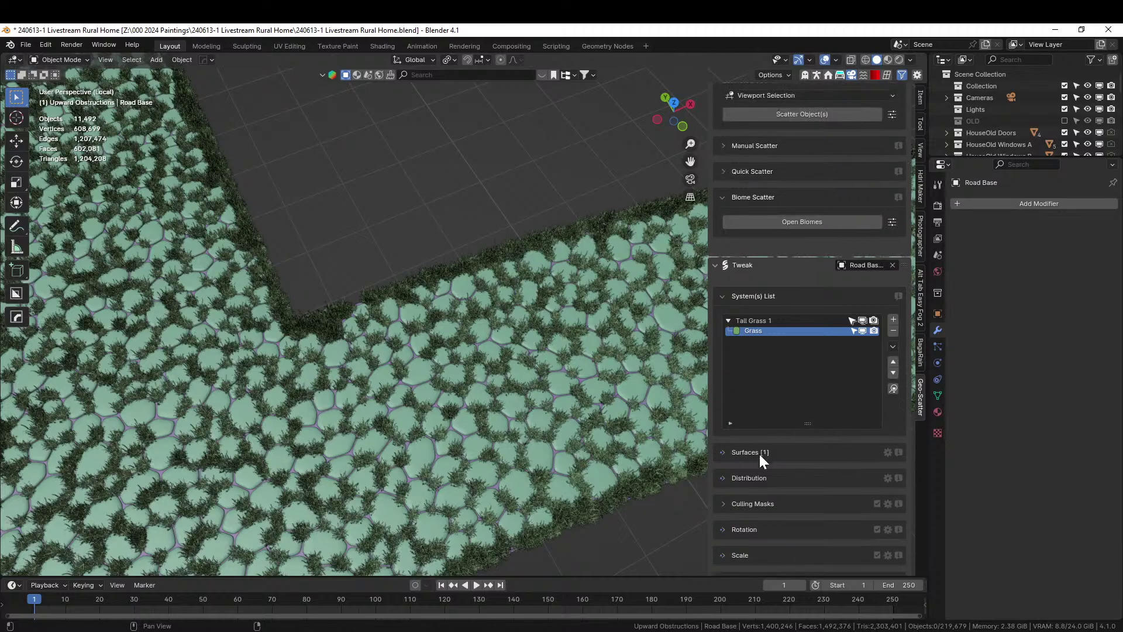
pyautogui.click(720, 475)
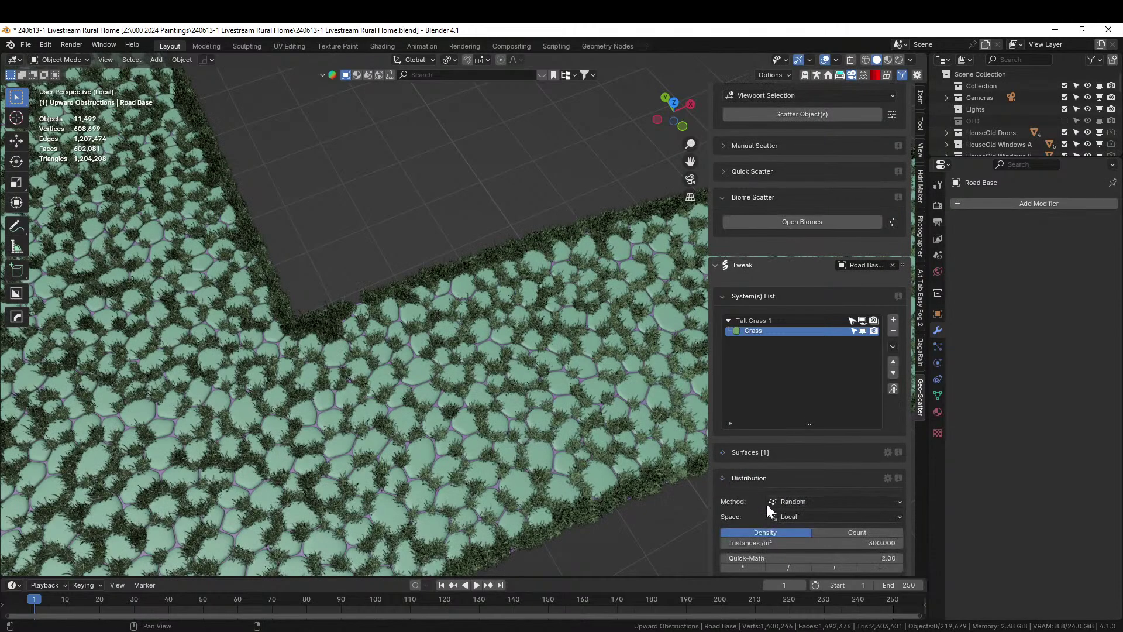
pyautogui.click(787, 567)
pyautogui.click(787, 567)
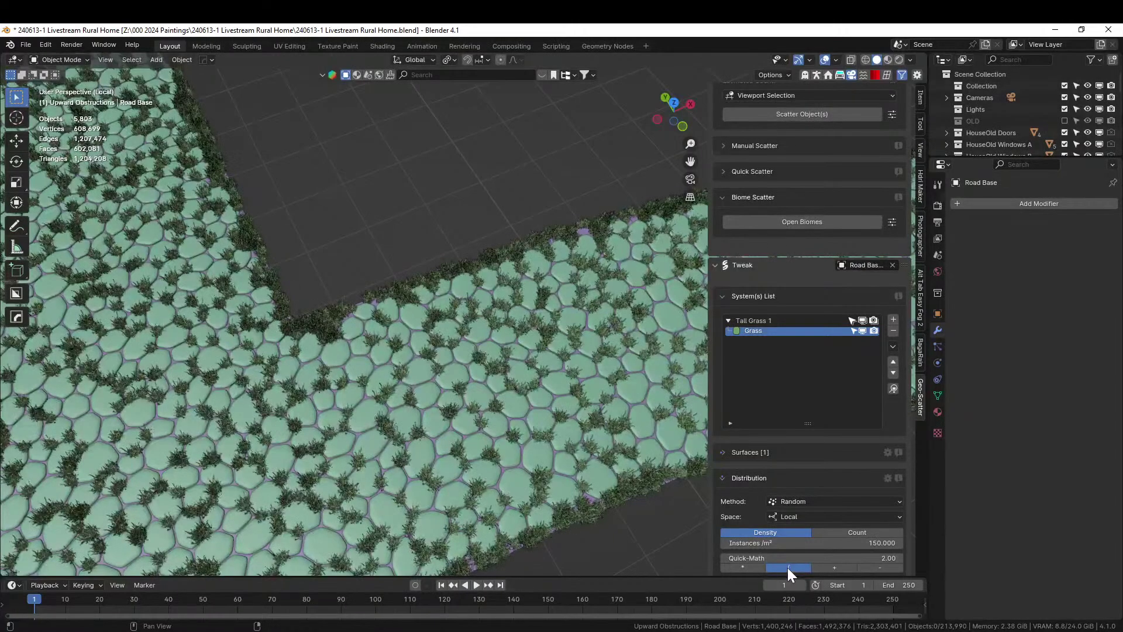
pyautogui.click(788, 567)
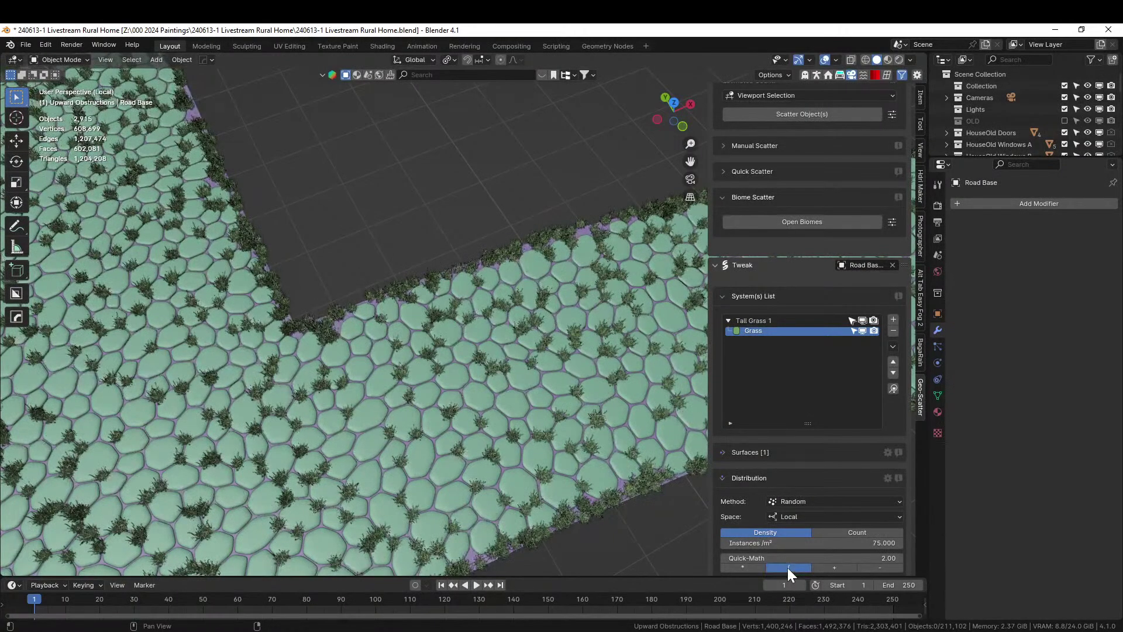
pyautogui.click(787, 568)
pyautogui.moveTo(451, 453); pyautogui.dragTo(663, 396, button='middle')
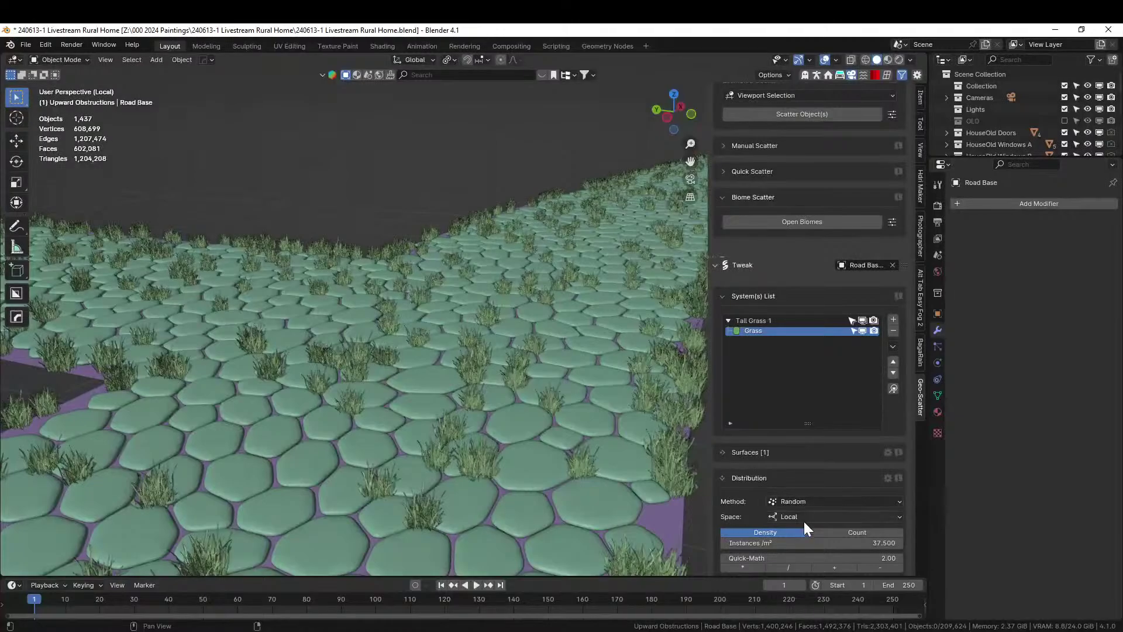
pyautogui.click(791, 568)
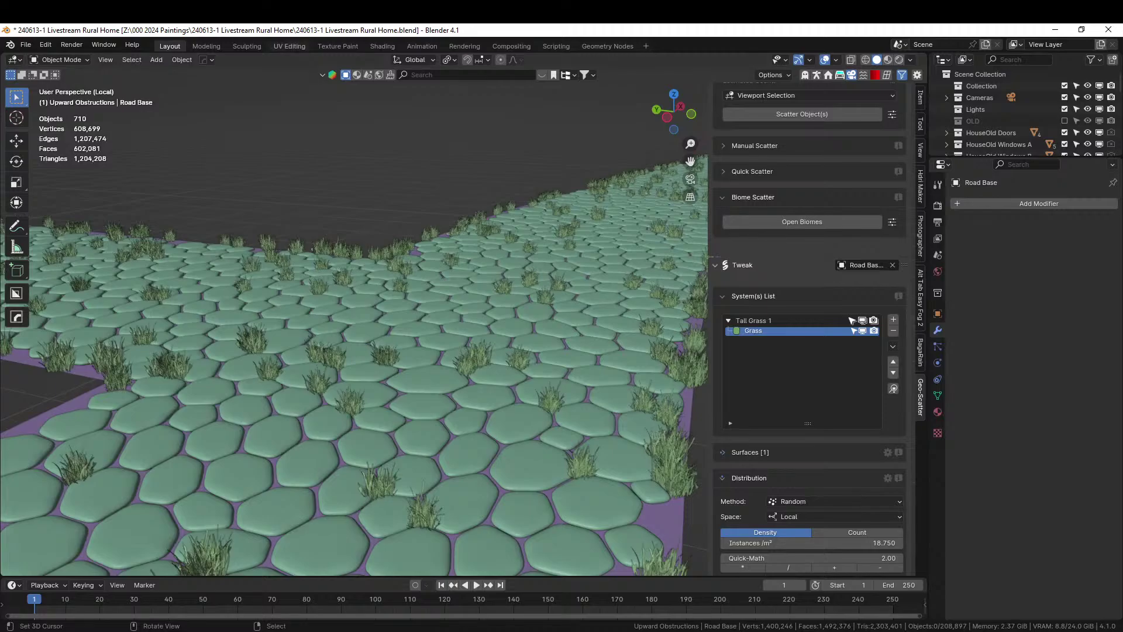
pyautogui.moveTo(442, 165); pyautogui.dragTo(422, 191, button='middle')
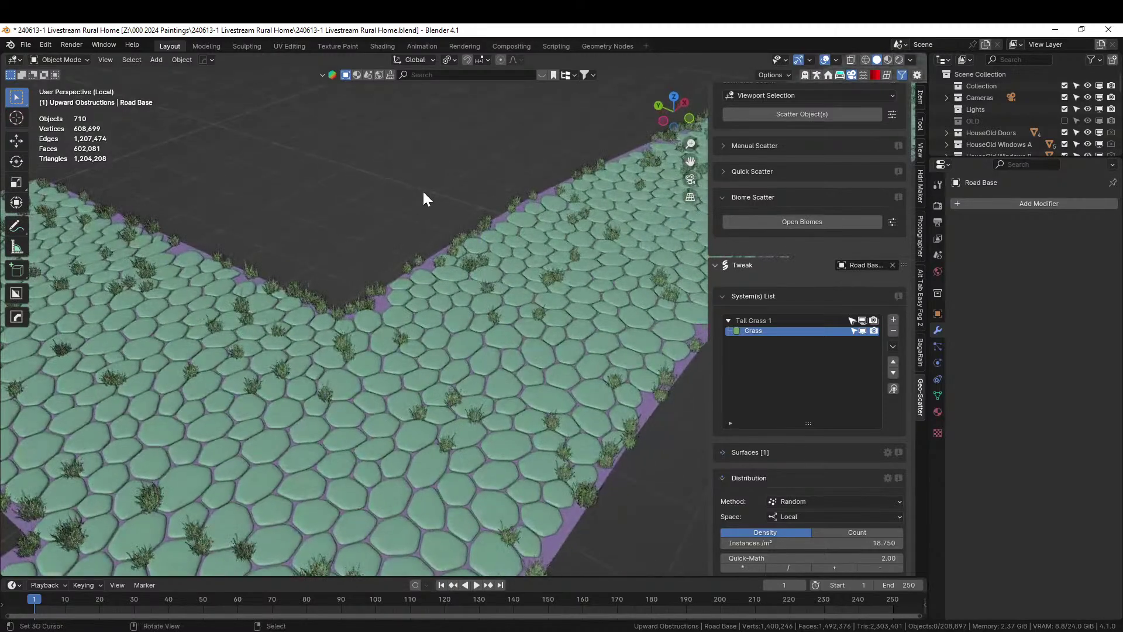
pyautogui.press('KP_Divide')
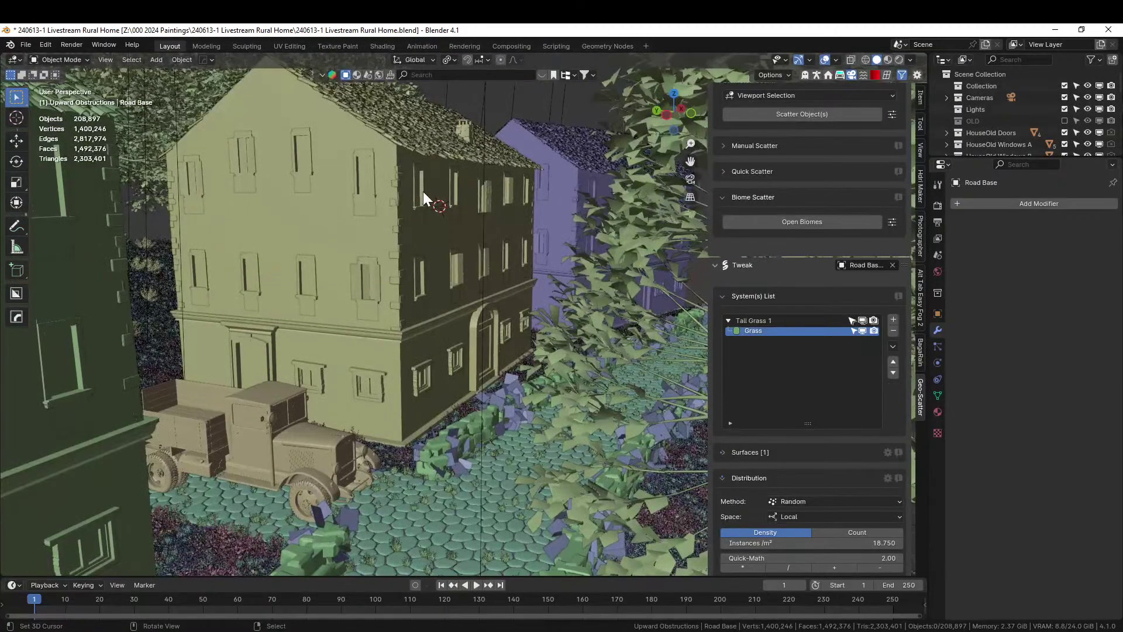
pyautogui.hotkey('ctrl', 's')
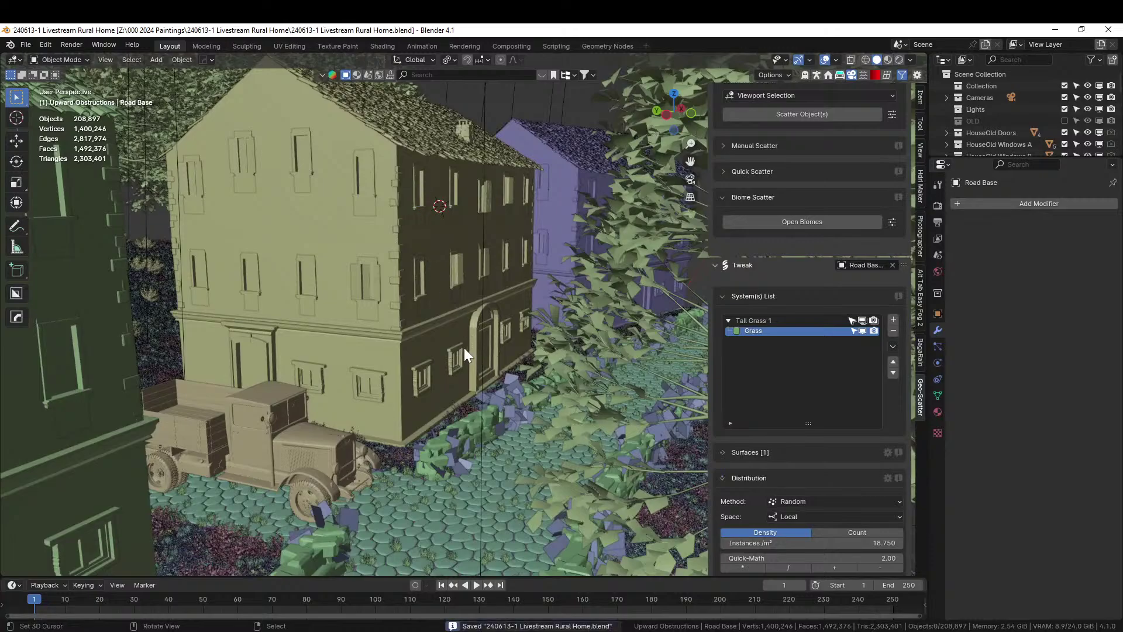
# - Examine the cobblestone road, stone walls and houses in rendered shading from several angles, finishing in solid shading
pyautogui.moveTo(465, 348); pyautogui.dragTo(470, 329, button='middle')
pyautogui.press('z')
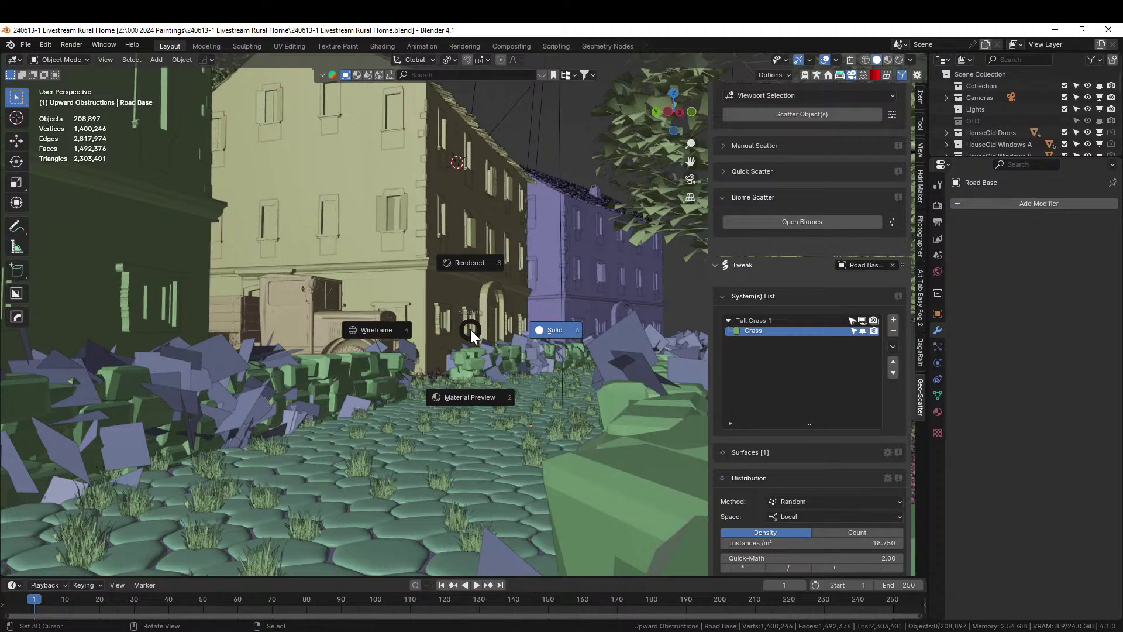
pyautogui.press('8')
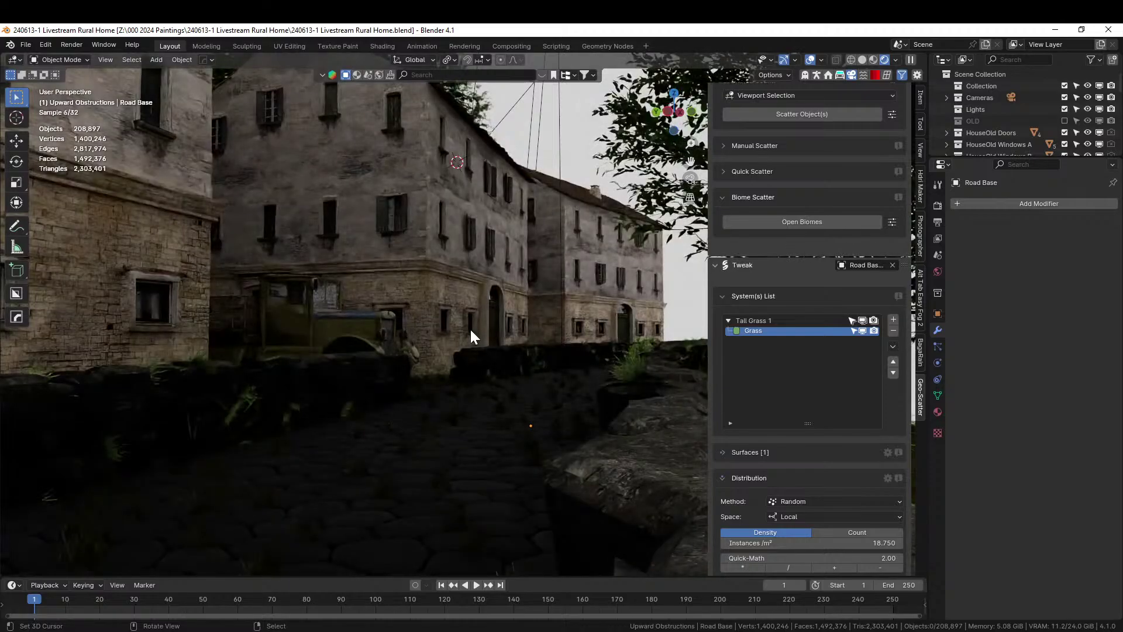
pyautogui.moveTo(491, 337)
pyautogui.mouseDown(button='middle')
pyautogui.moveTo(502, 355)
pyautogui.moveTo(492, 351)
pyautogui.mouseUp(button='middle')
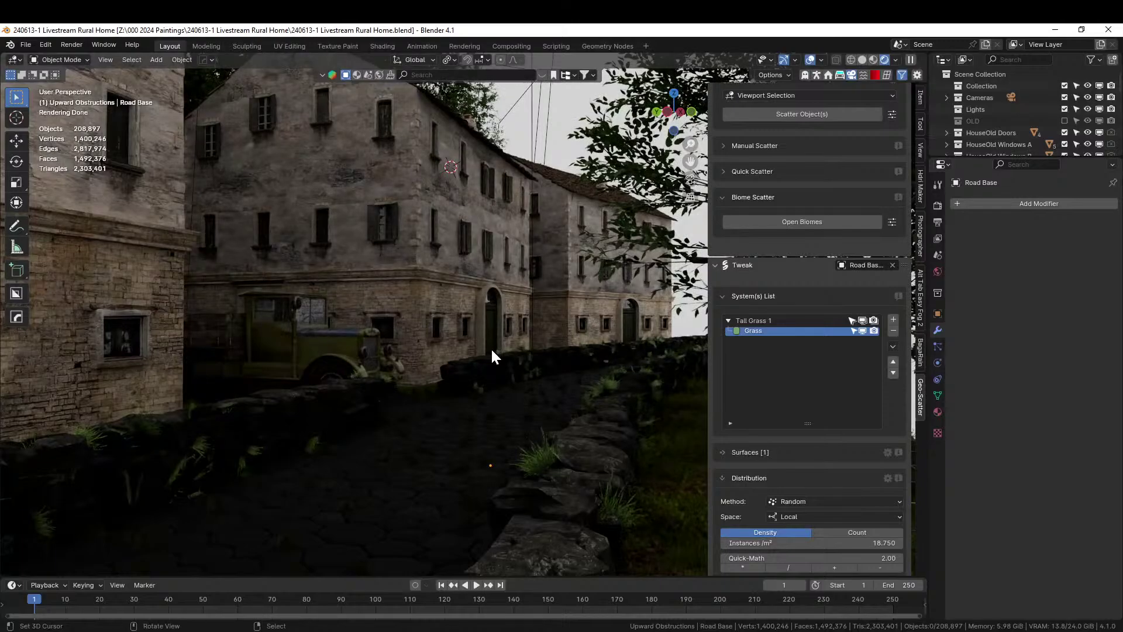
pyautogui.moveTo(491, 341); pyautogui.dragTo(553, 305, button='middle')
pyautogui.scroll(-5, 459, 403)
pyautogui.scroll(4, 451, 399)
pyautogui.scroll(3, 422, 348)
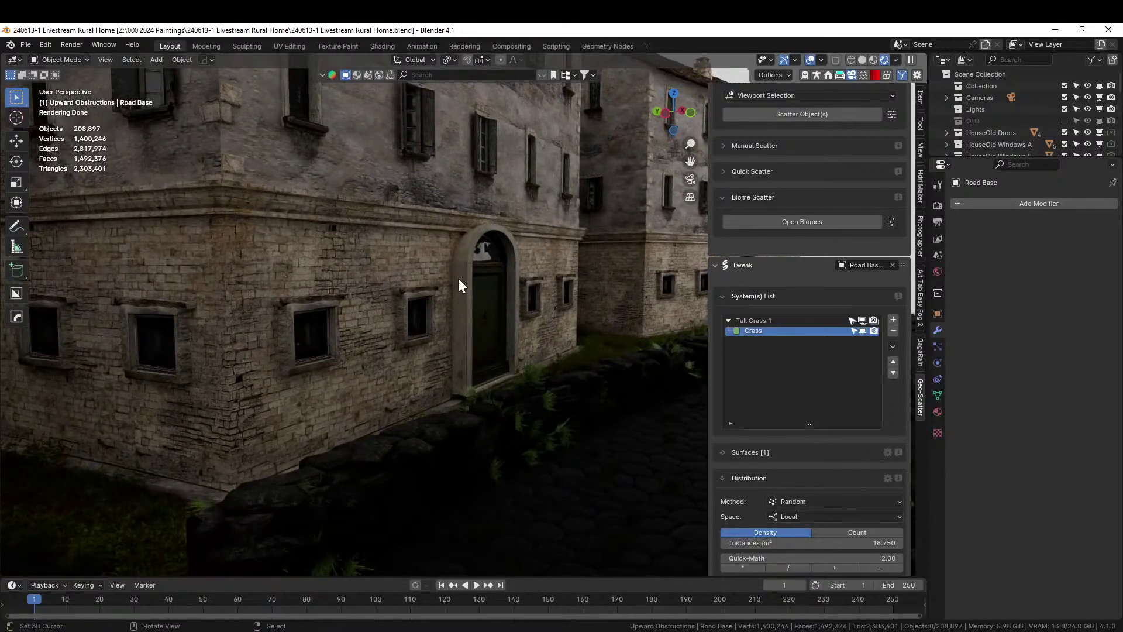
pyautogui.scroll(-4, 468, 314)
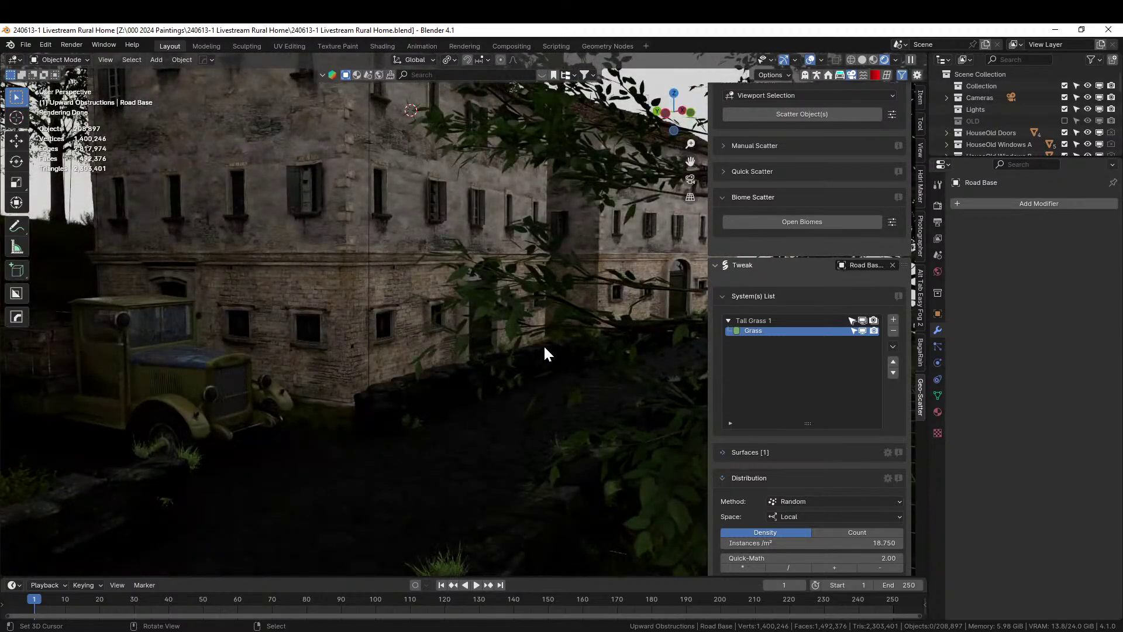
pyautogui.moveTo(545, 348); pyautogui.dragTo(566, 368, button='middle')
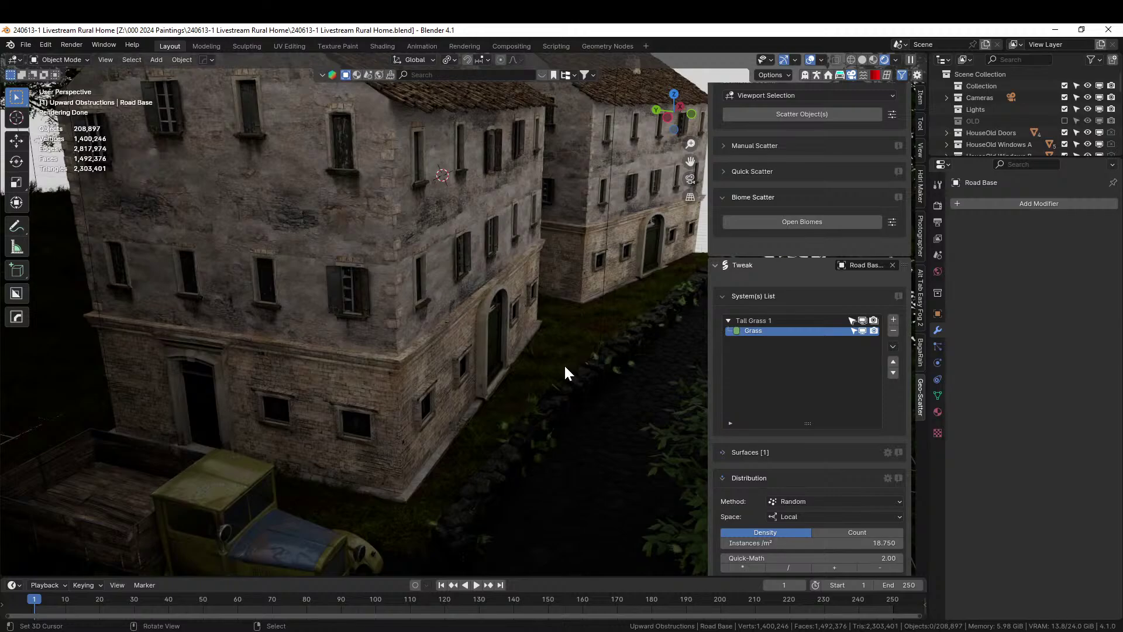
pyautogui.press('z')
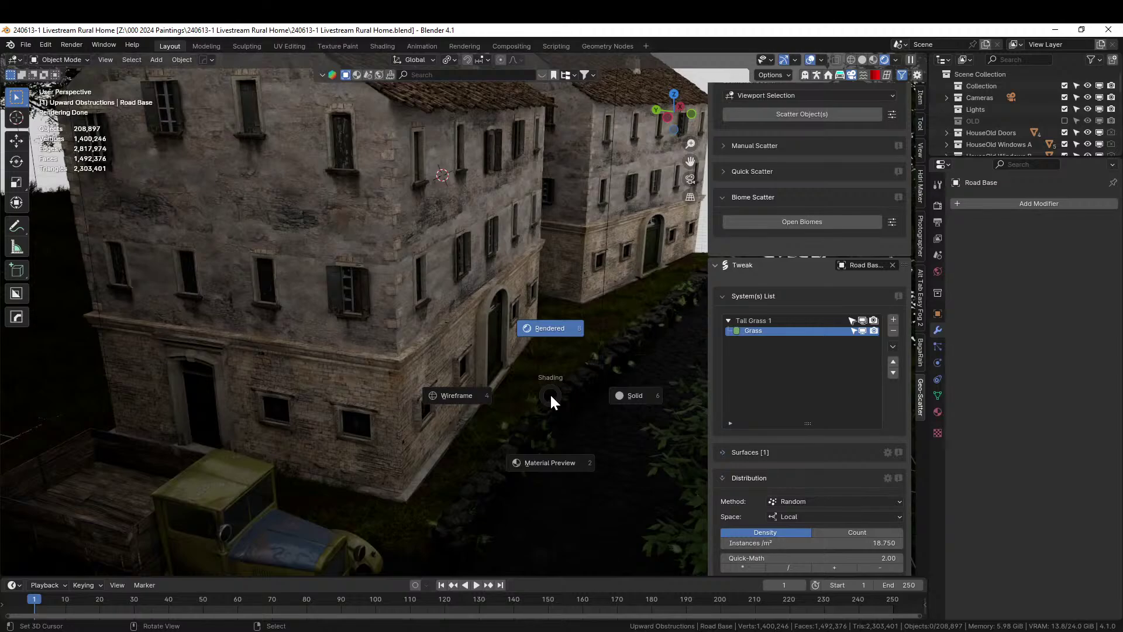
pyautogui.press('6')
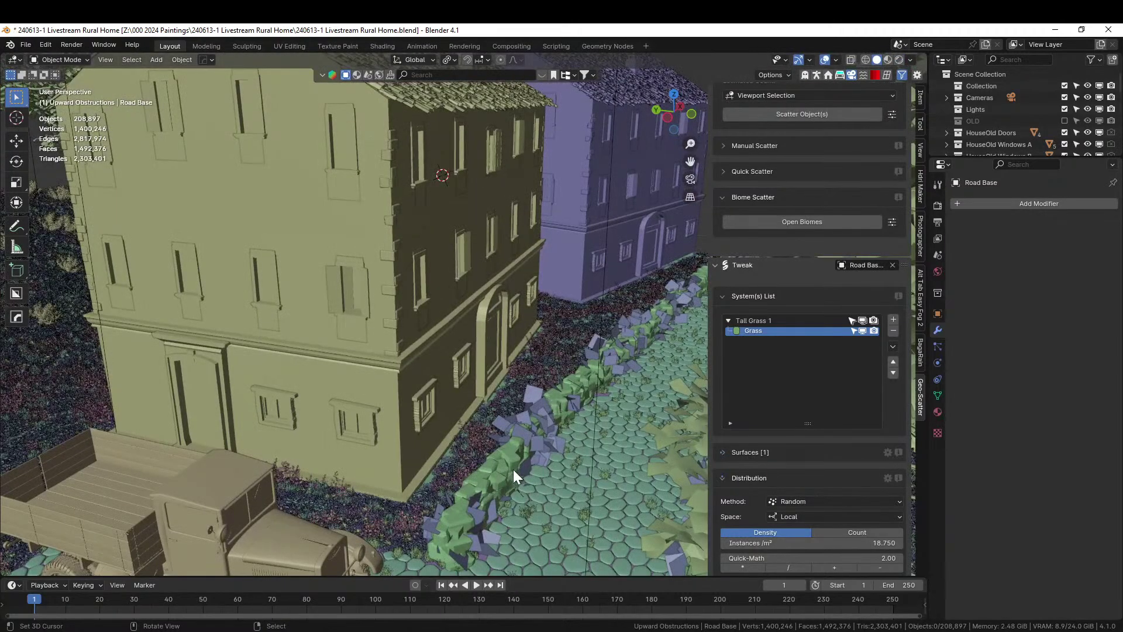
# - Select the stone walls along the road and apply their Ruin Gen modifier
pyautogui.click(514, 470)
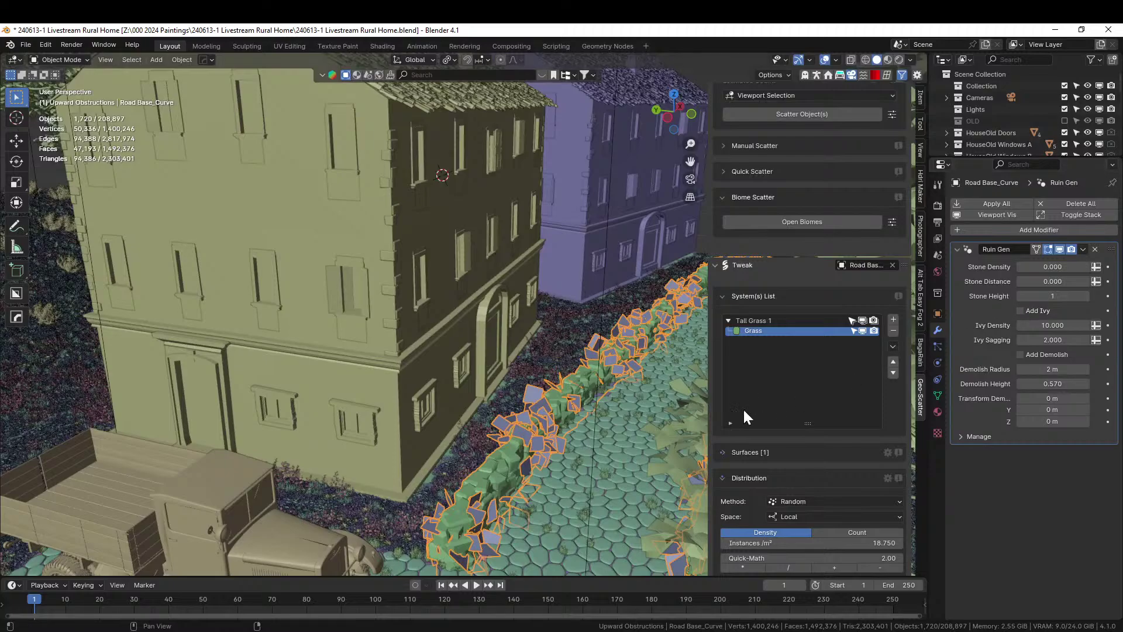
pyautogui.moveTo(614, 440); pyautogui.dragTo(650, 430, button='middle')
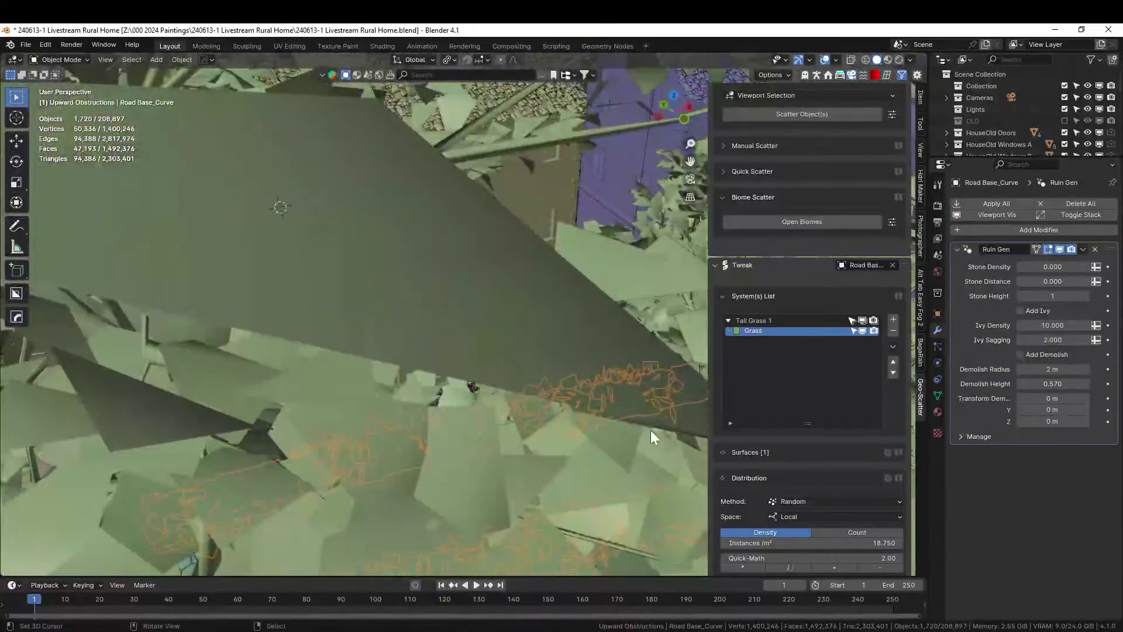
pyautogui.scroll(-6, 650, 430)
pyautogui.scroll(-3, 583, 452)
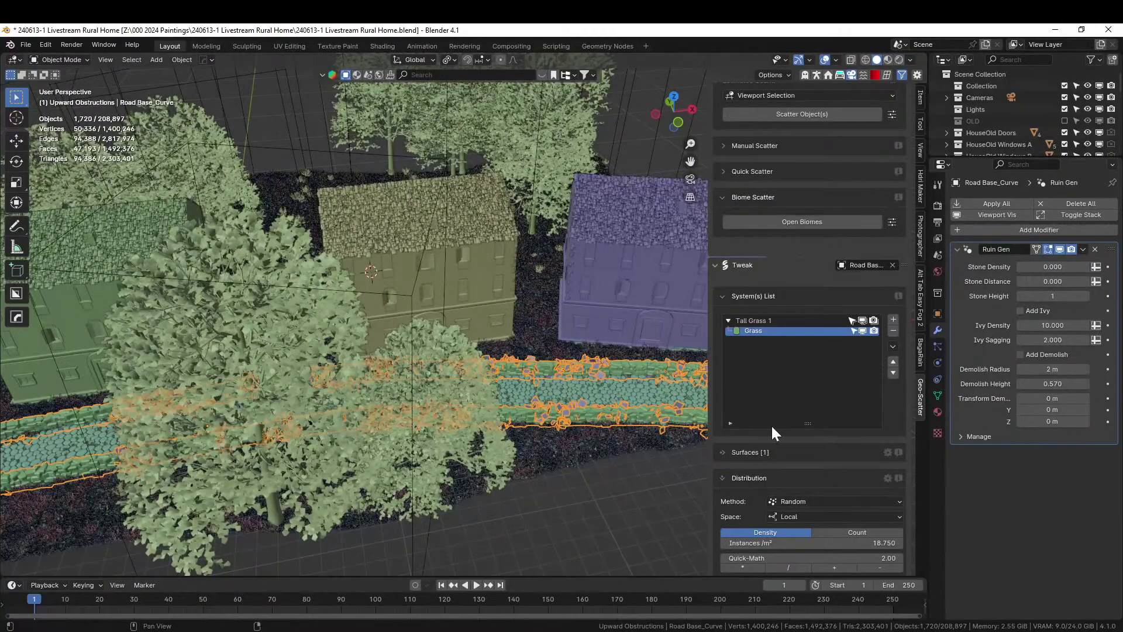
pyautogui.moveTo(489, 409); pyautogui.dragTo(556, 375, button='middle')
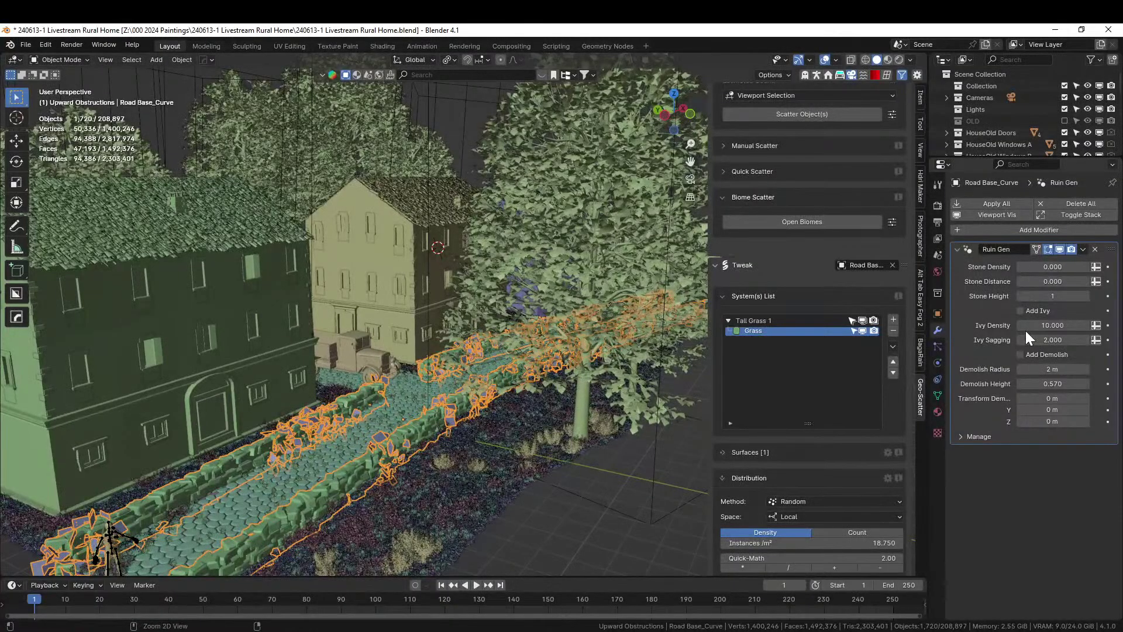
pyautogui.hotkey('ctrl', 'a')
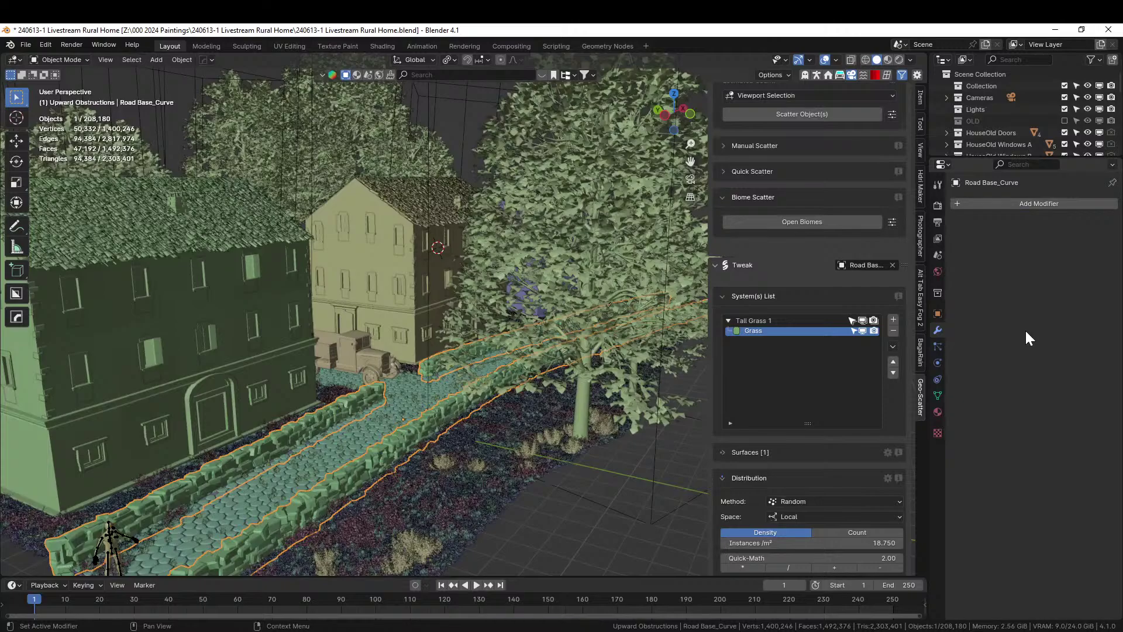
pyautogui.scroll(3, 423, 472)
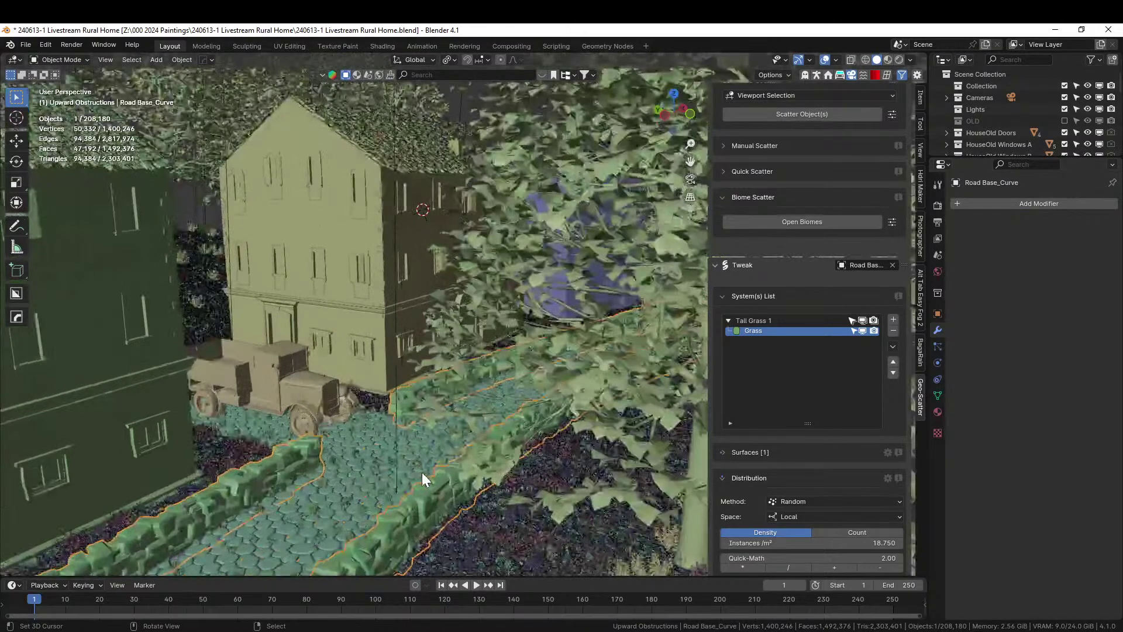
# - Restore the Ruin Gen modifier on the stone walls along the road, apply it again and save the file
pyautogui.moveTo(422, 472); pyautogui.dragTo(430, 461, button='middle')
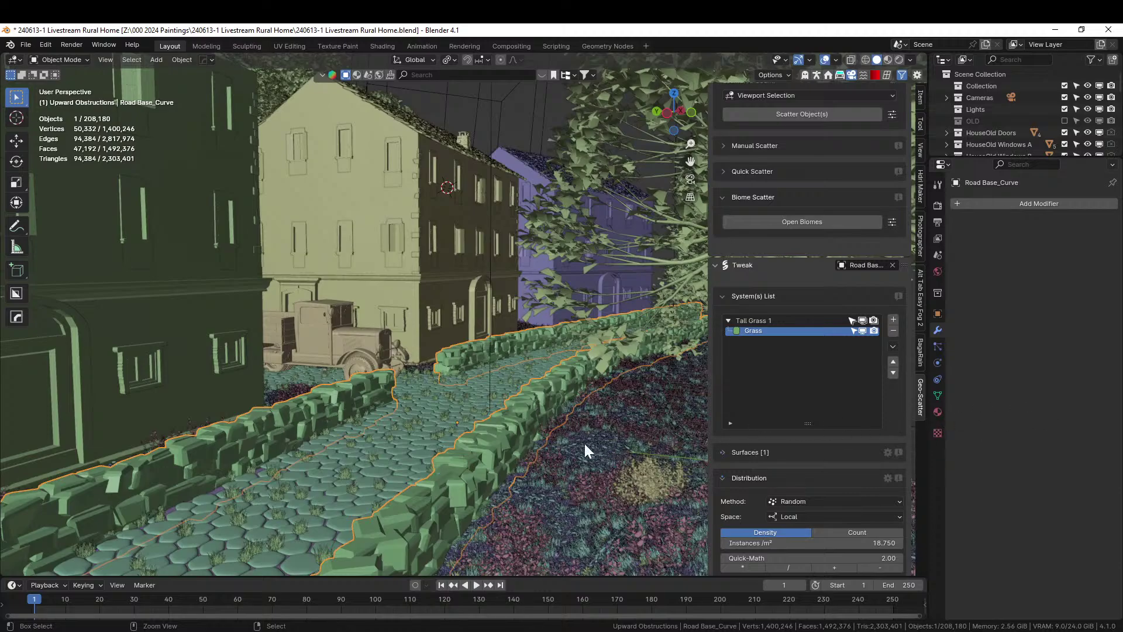
pyautogui.hotkey('ctrl', 'shift', 'r')
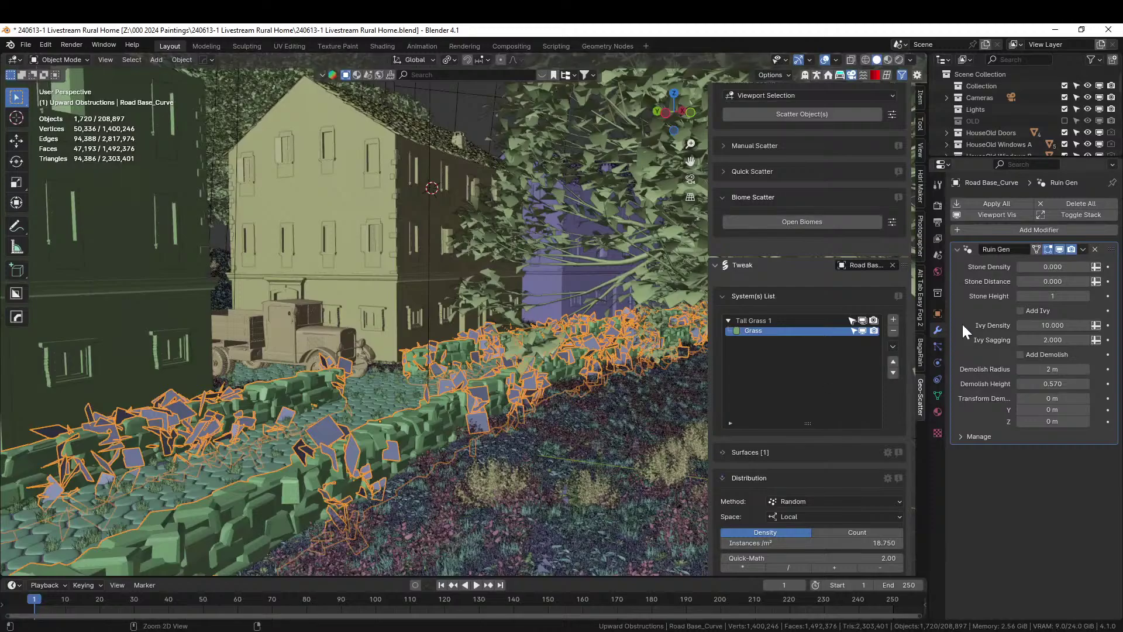
pyautogui.hotkey('ctrl', 'a')
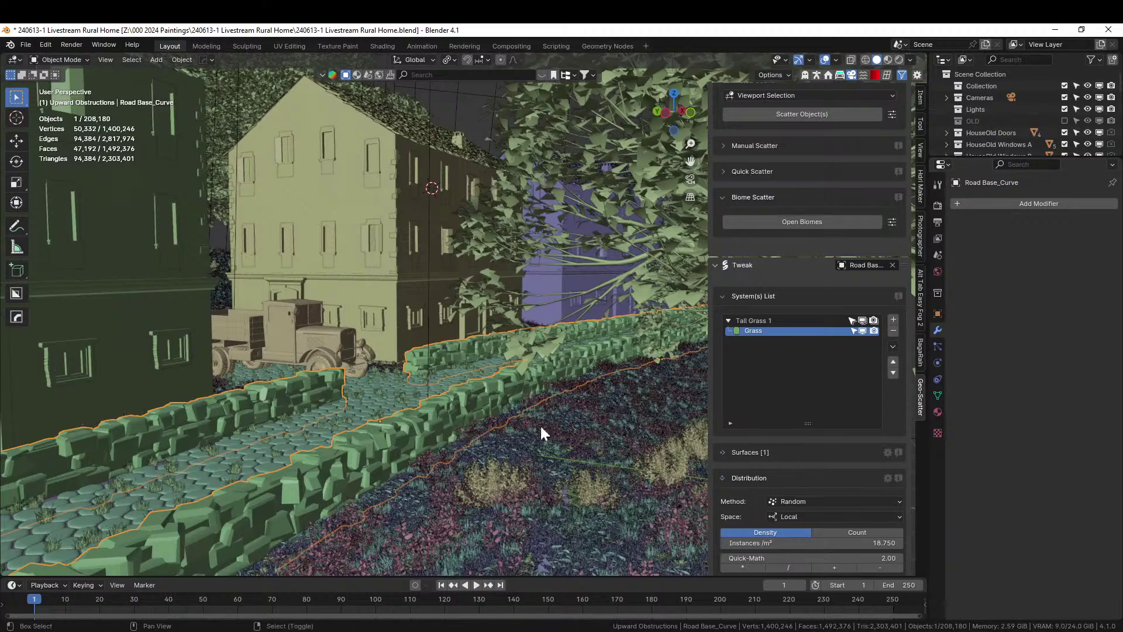
pyautogui.moveTo(539, 424); pyautogui.dragTo(706, 414, button='middle')
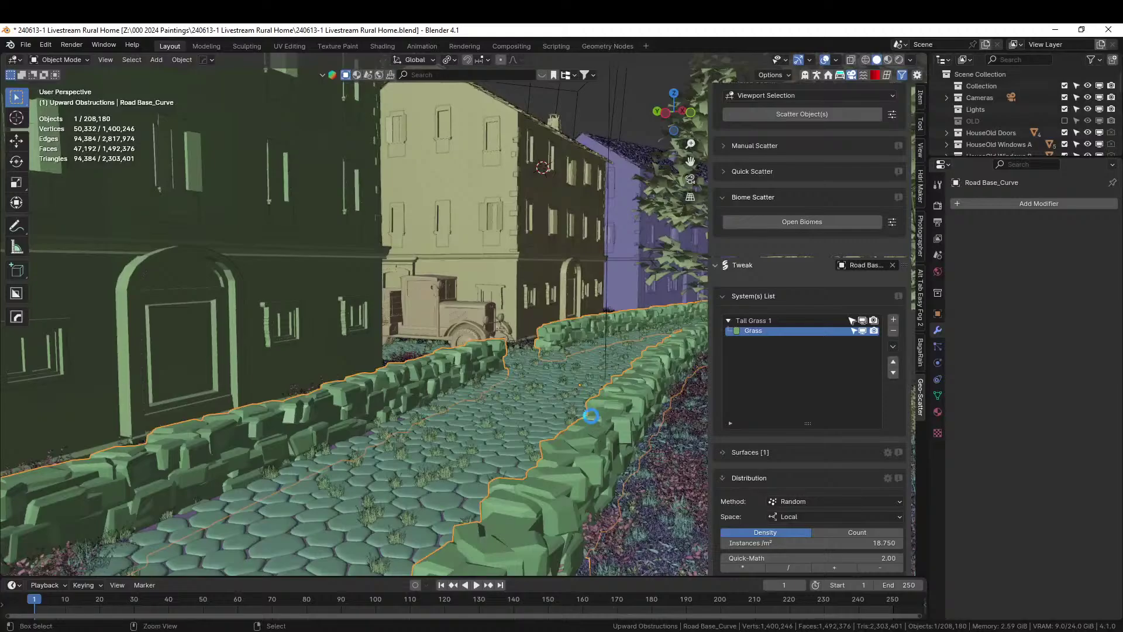
pyautogui.hotkey('ctrl', 's')
# - Isolate the stone walls in local view and examine their material up close in rendered shading
pyautogui.click(936, 412)
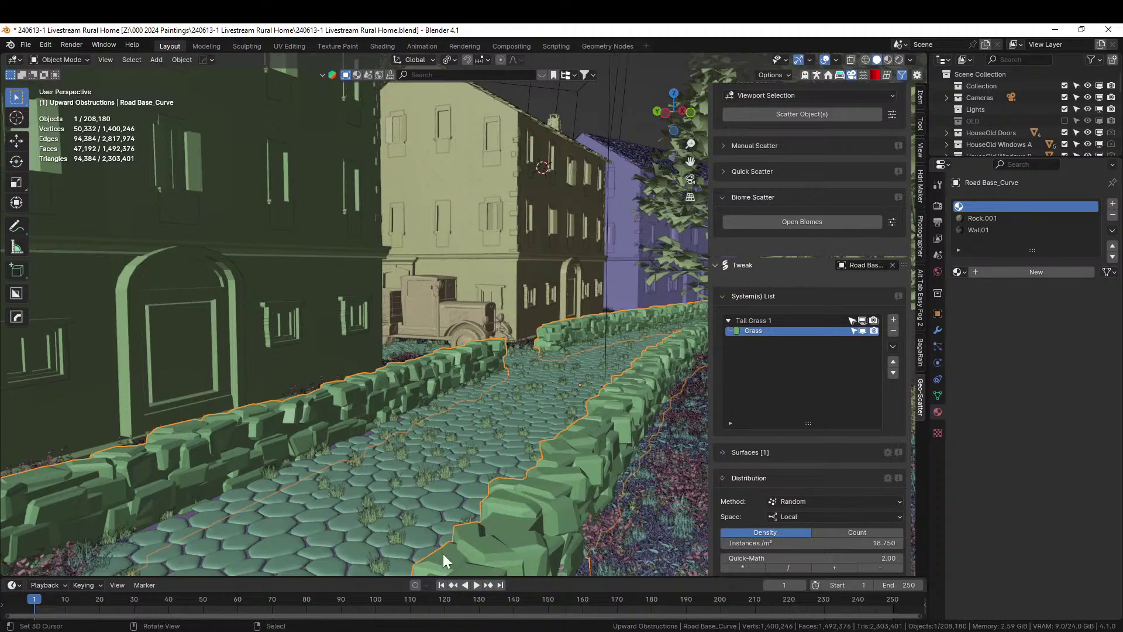
pyautogui.press('KP_Divide')
pyautogui.press('z')
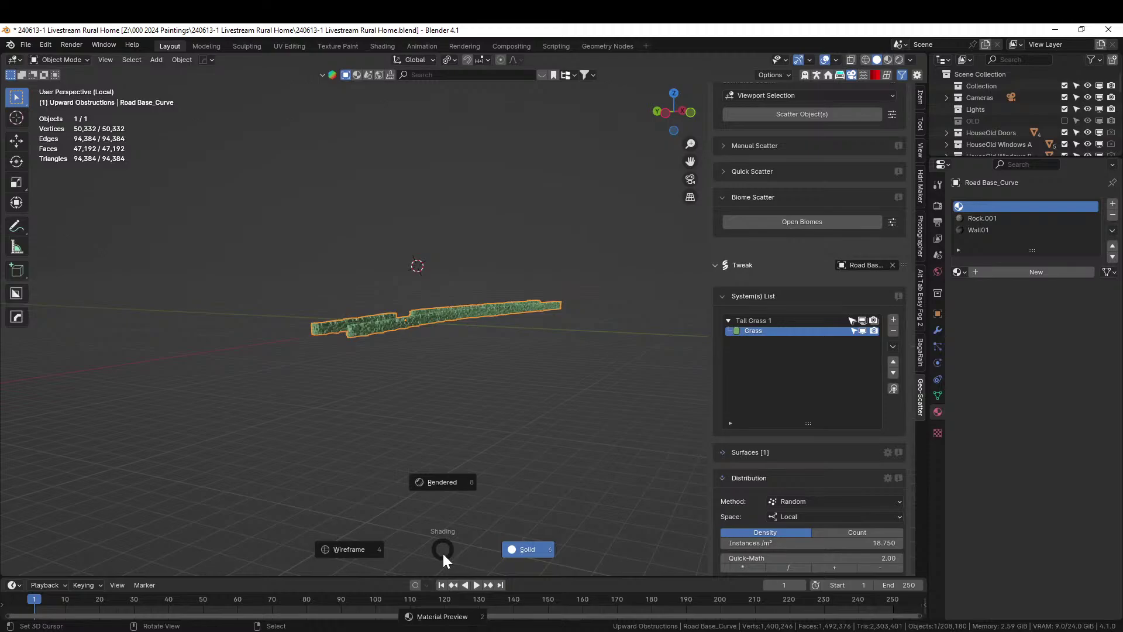
pyautogui.click(423, 392)
pyautogui.scroll(8, 502, 381)
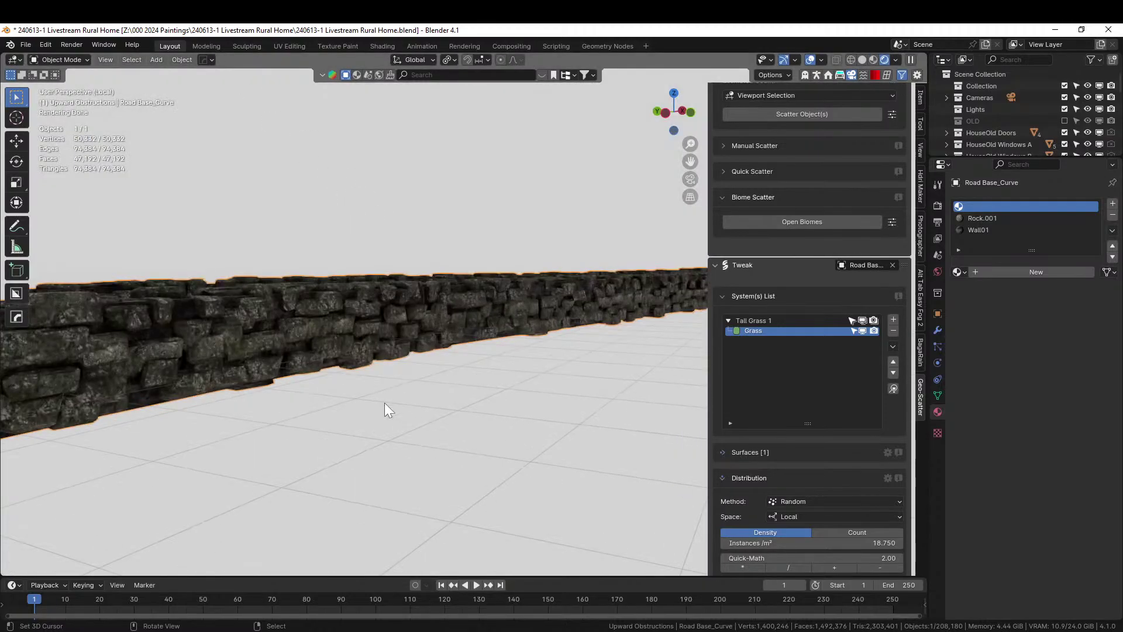
pyautogui.moveTo(360, 410); pyautogui.dragTo(750, 237, button='middle')
pyautogui.scroll(-5, 586, 158)
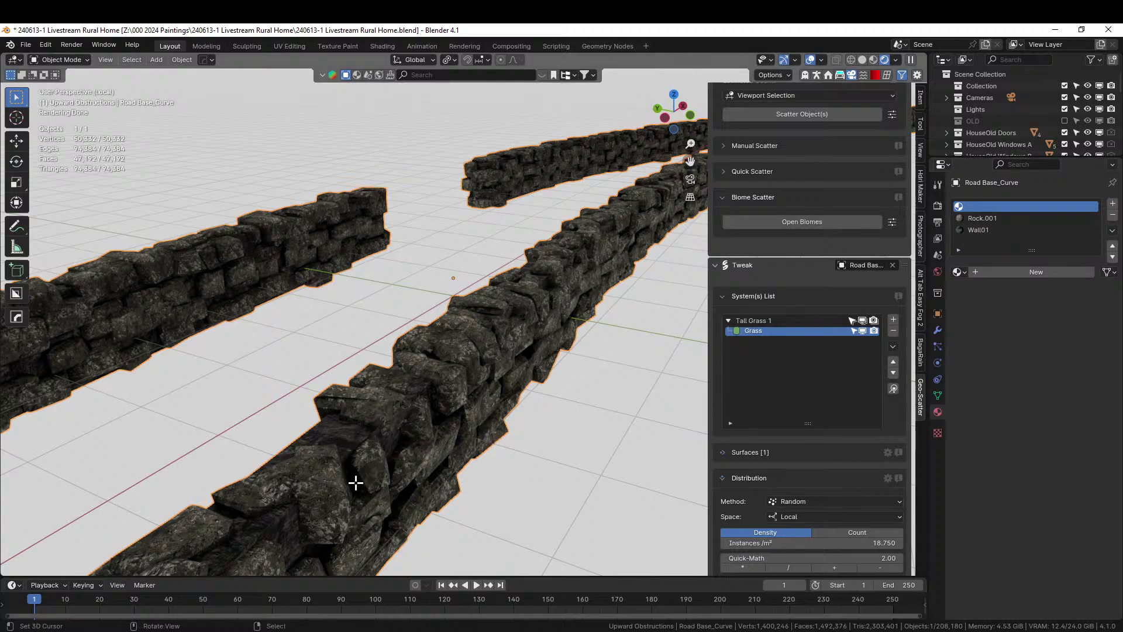
# - Pick a stone face of the wall mesh in Edit Mode to make Rock.001 the active material, then return to Object Mode
pyautogui.press('Tab')
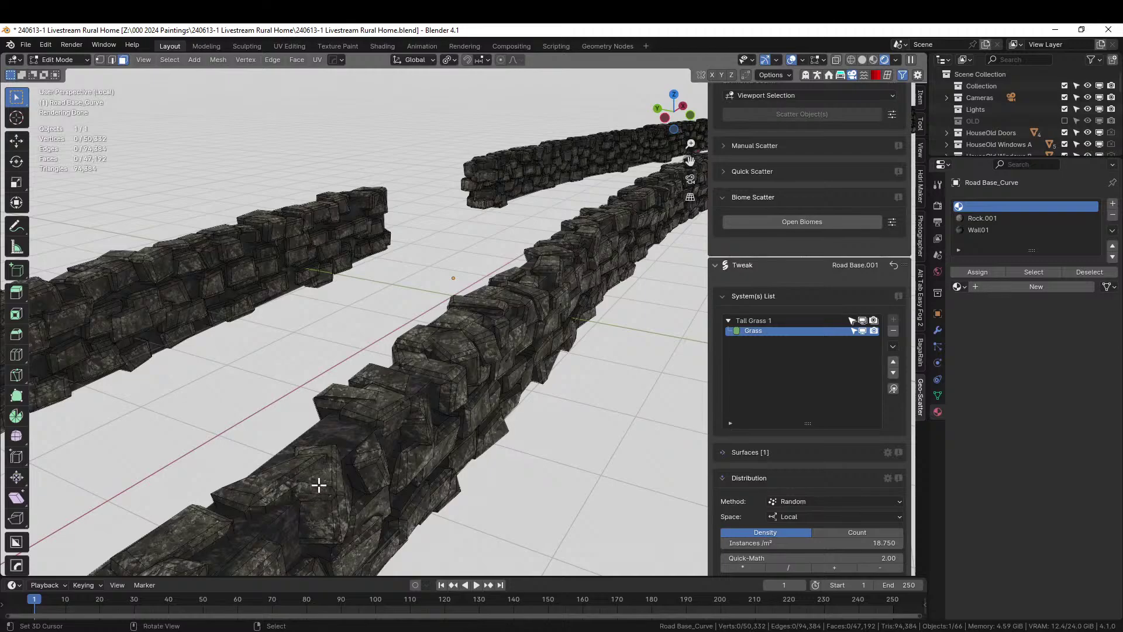
pyautogui.click(319, 485)
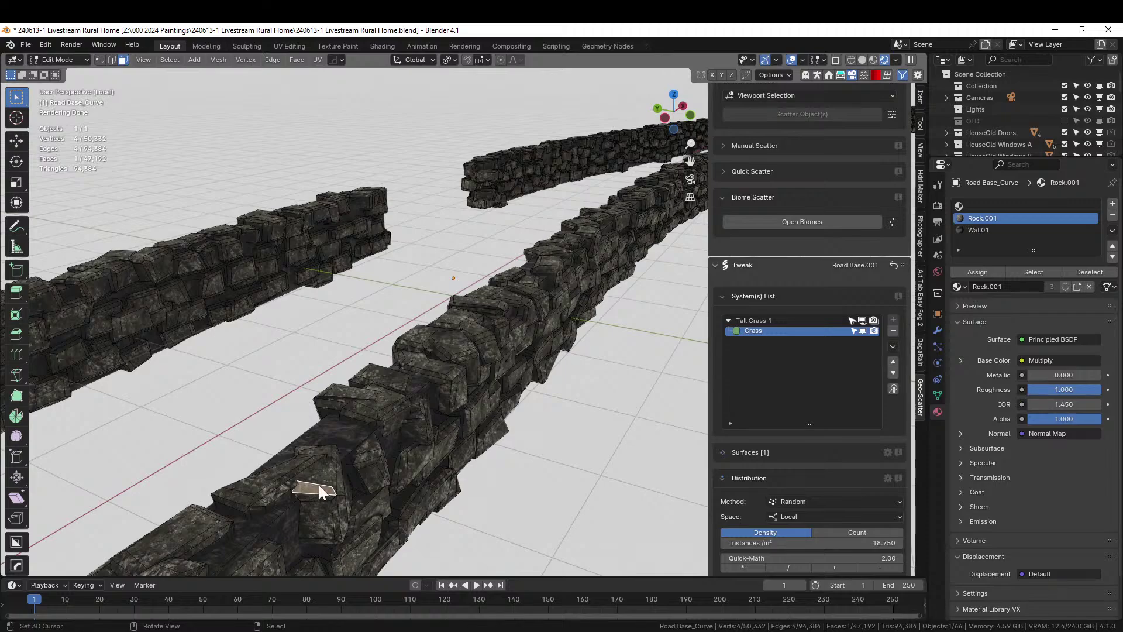
pyautogui.press('Tab')
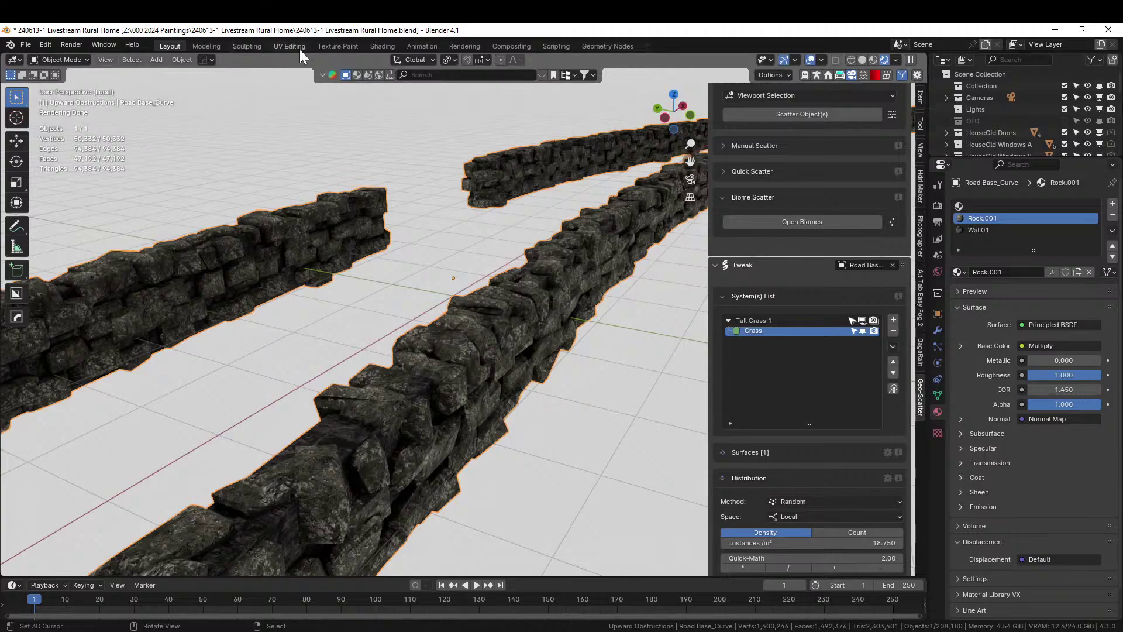
# - Open the Rock.001 node tree in the Shading workspace and isolate the stone walls there in rendered shading
pyautogui.click(382, 46)
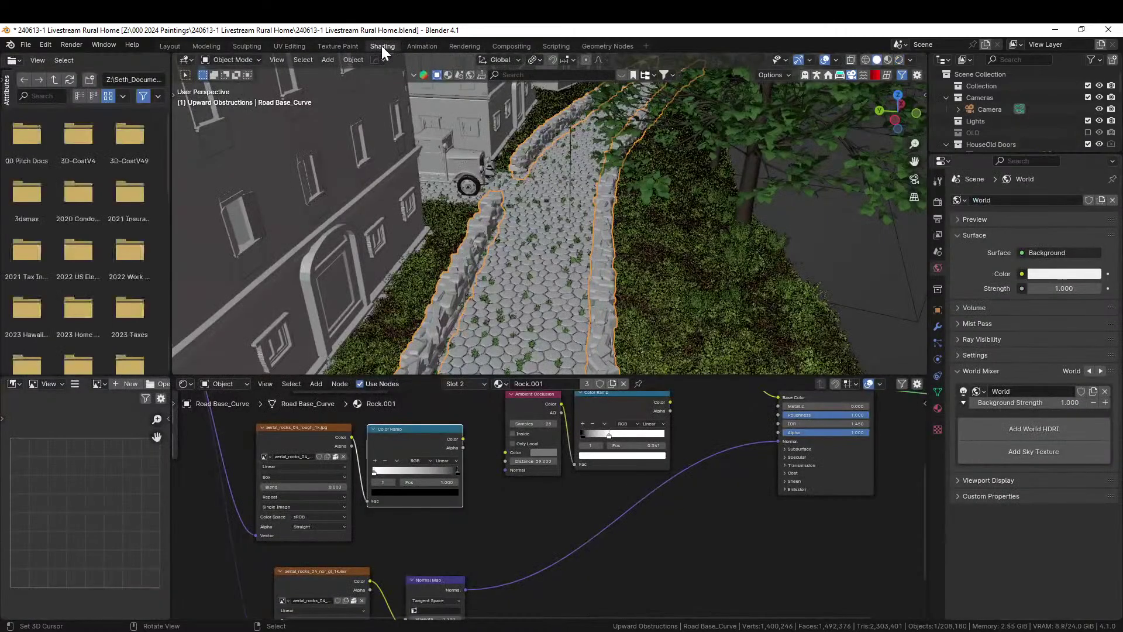
pyautogui.moveTo(732, 547); pyautogui.dragTo(499, 440, button='middle')
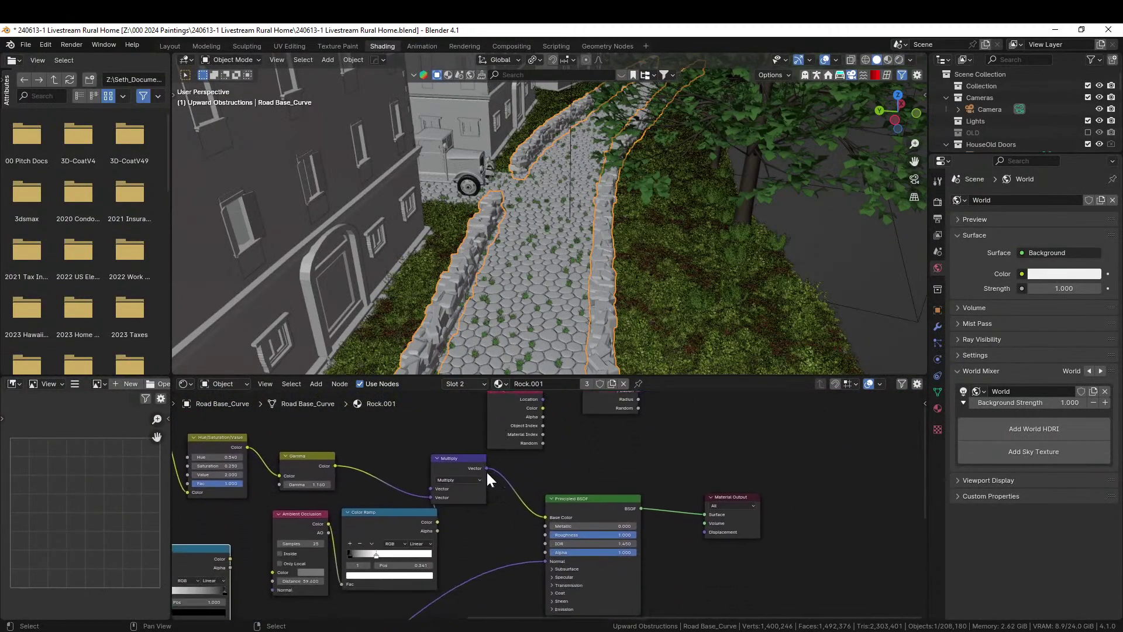
pyautogui.scroll(2, 487, 473)
pyautogui.scroll(-2, 561, 468)
pyautogui.moveTo(561, 469); pyautogui.dragTo(637, 503, button='middle')
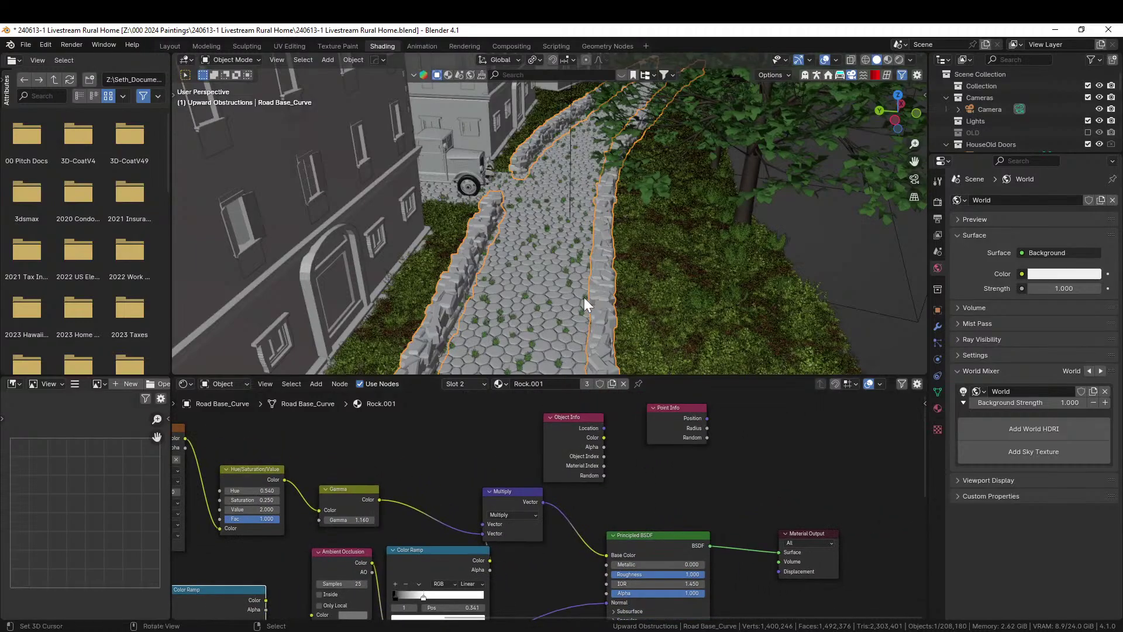
pyautogui.press('KP_Divide')
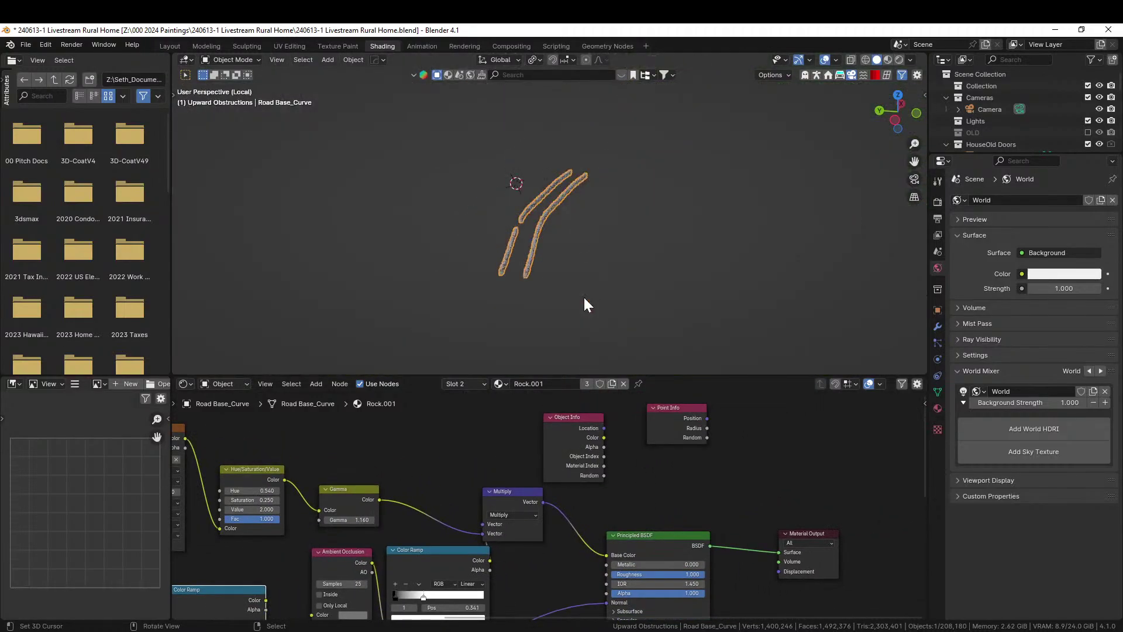
pyautogui.press('z')
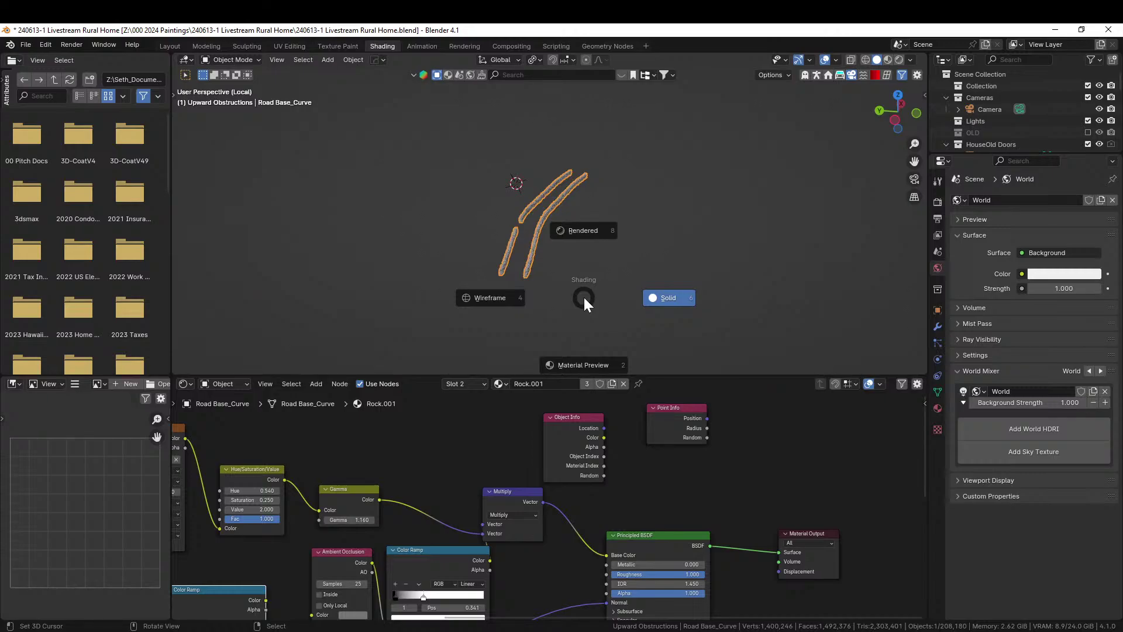
pyautogui.press('8')
pyautogui.scroll(6, 590, 247)
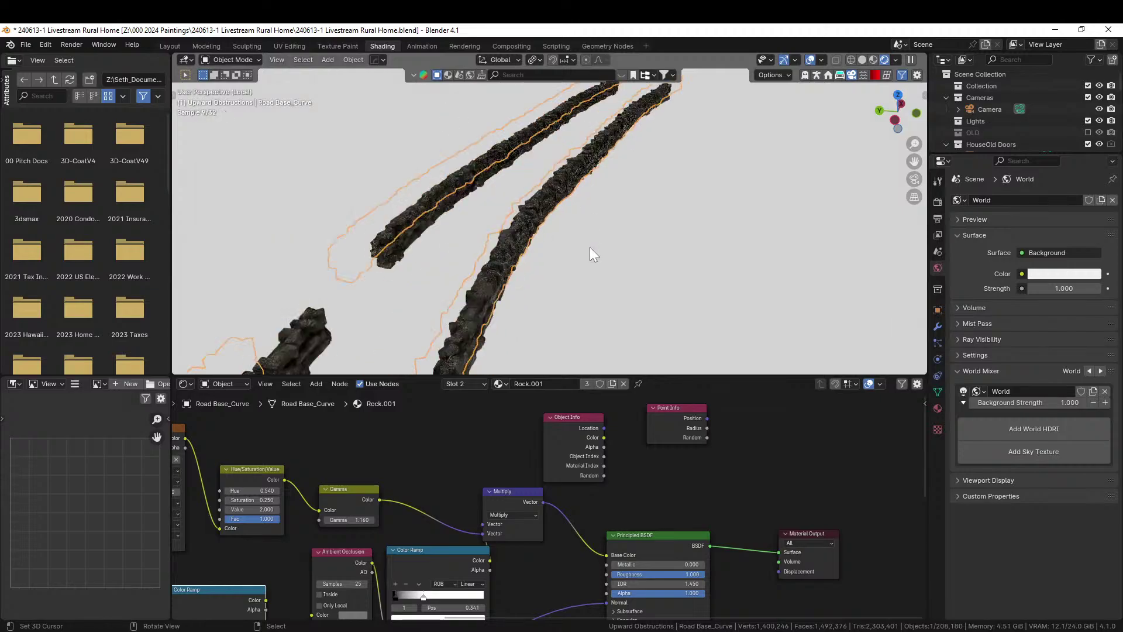
pyautogui.scroll(3, 589, 247)
# - Insert a Hue/Saturation/Value node between Rock.001's Multiply and Principled BSDF nodes and set its Value to 2.000
pyautogui.moveTo(620, 511); pyautogui.dragTo(891, 576)
pyautogui.moveTo(668, 536); pyautogui.dragTo(864, 557)
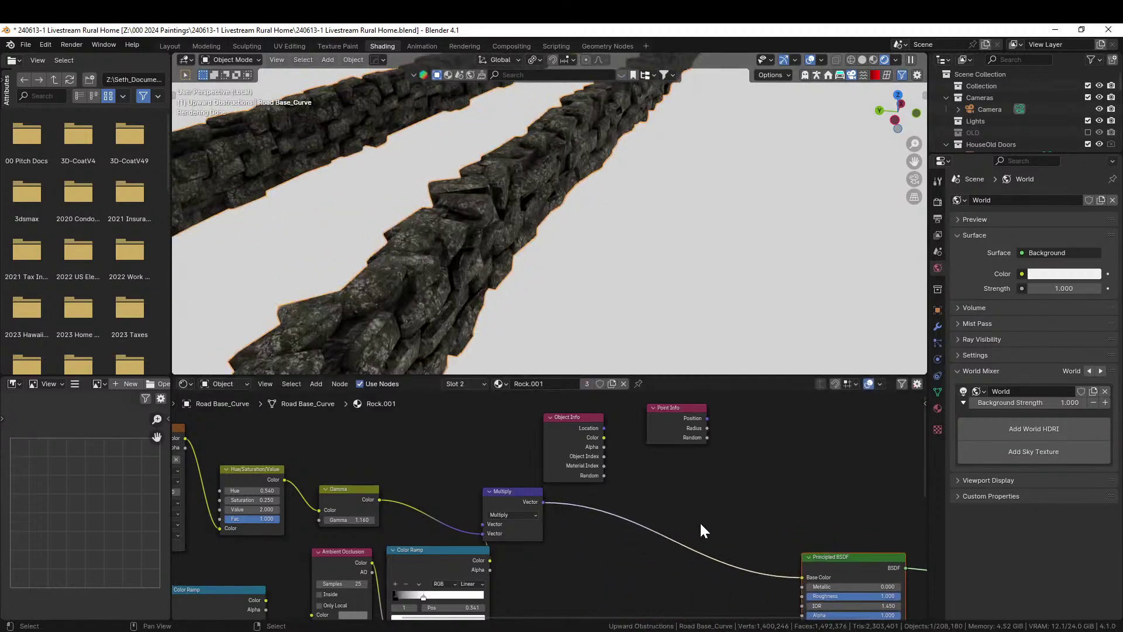
pyautogui.hotkey('shift', 'a')
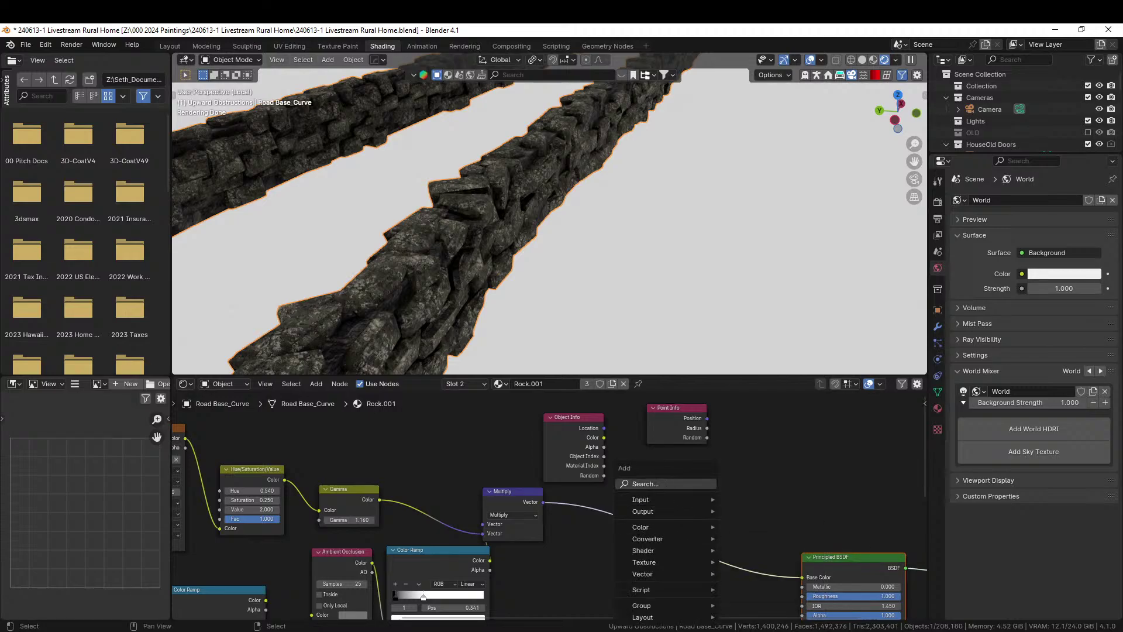
pyautogui.click(665, 484)
pyautogui.write('hue')
pyautogui.press('Return')
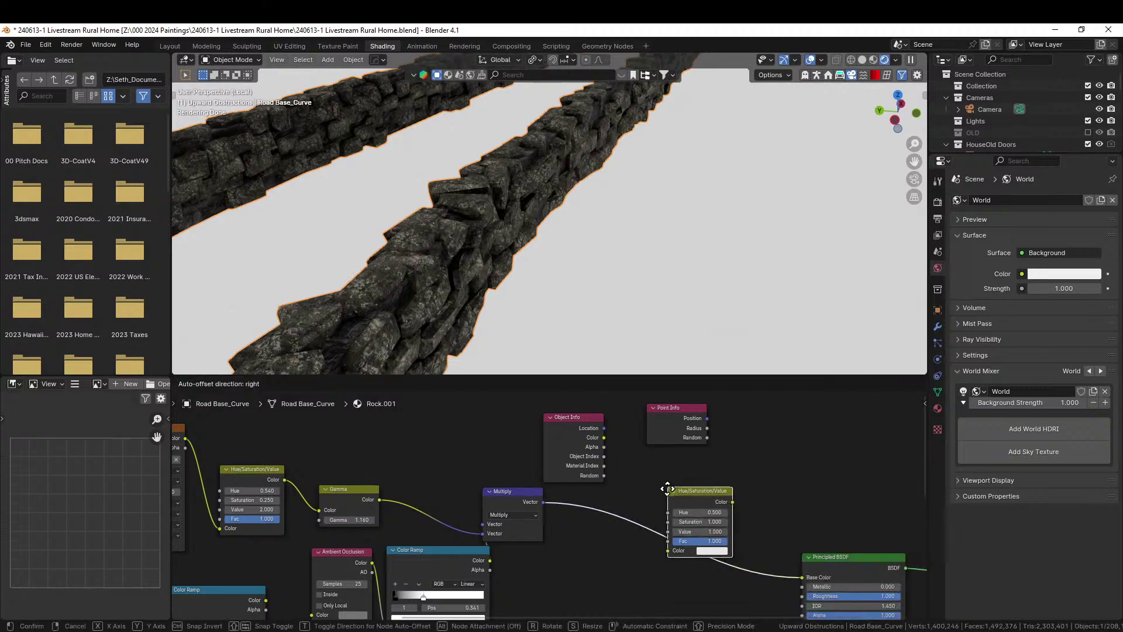
pyautogui.click(710, 532)
pyautogui.moveTo(710, 534); pyautogui.dragTo(738, 534)
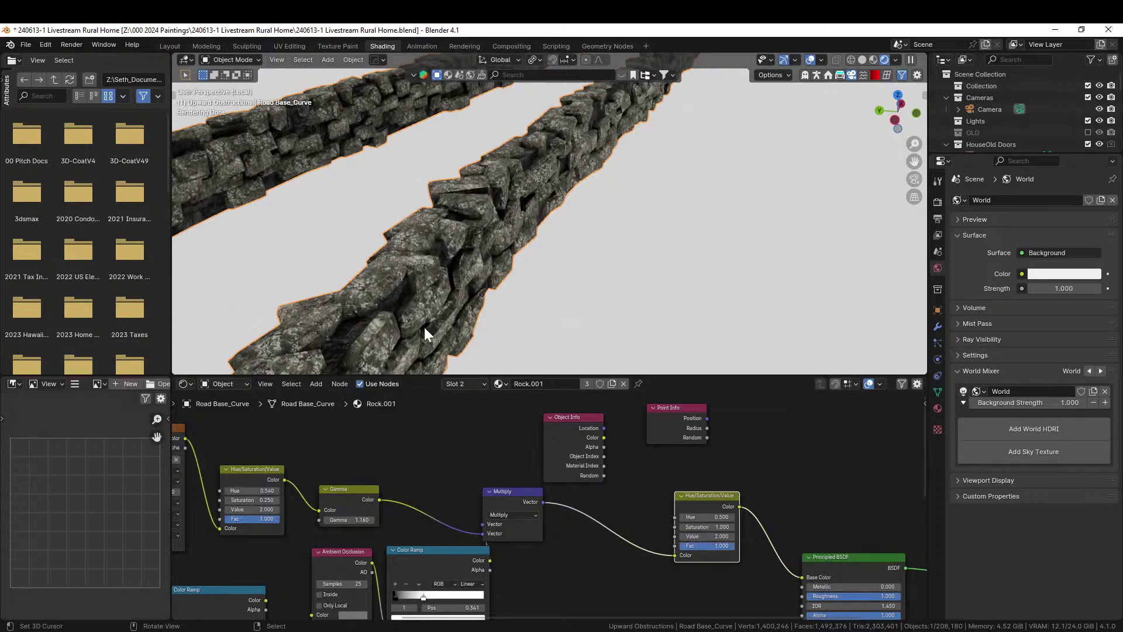
# - Inspect the brightened wall stones up close, then exit local view and check them in the street scene
pyautogui.moveTo(423, 328); pyautogui.dragTo(388, 272, button='middle')
pyautogui.scroll(5, 387, 272)
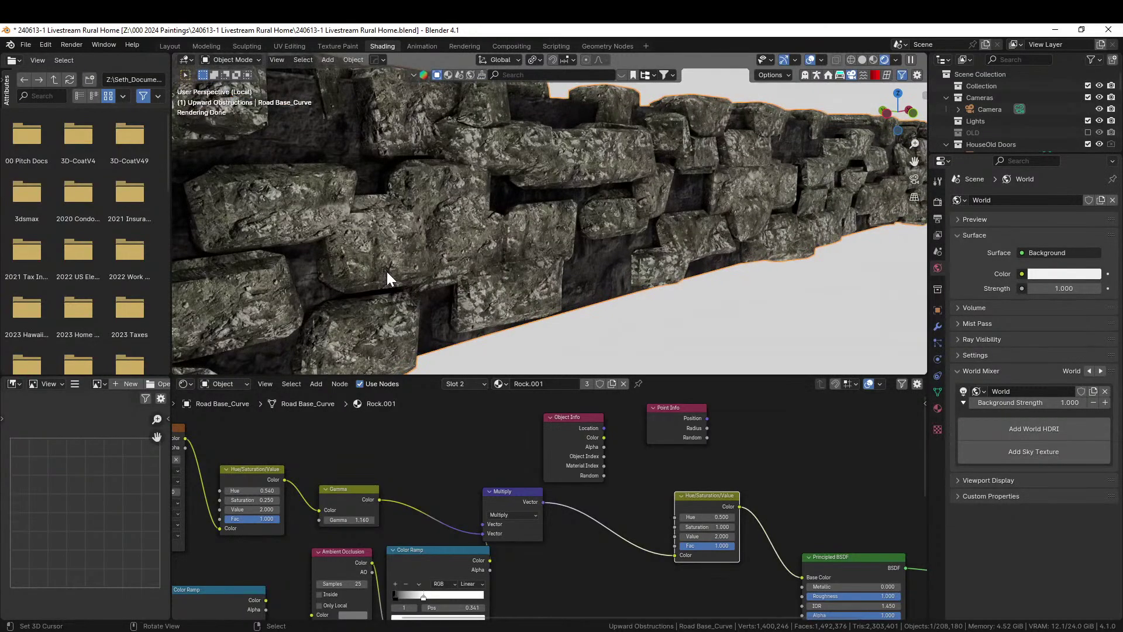
pyautogui.press('KP_Divide')
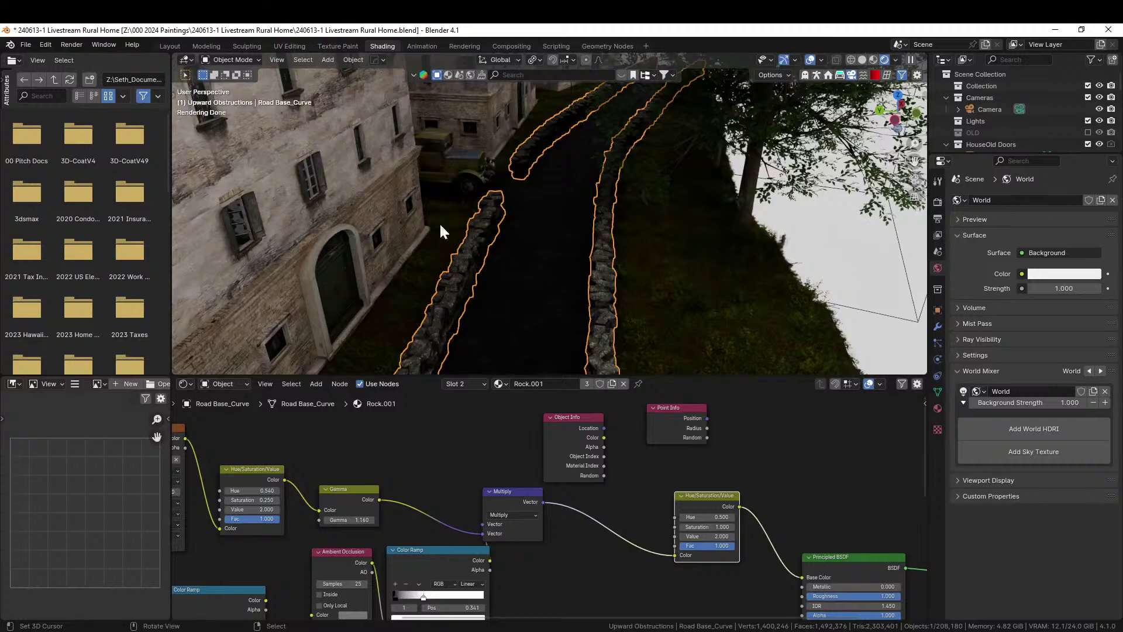
pyautogui.moveTo(444, 233); pyautogui.dragTo(557, 217, button='middle')
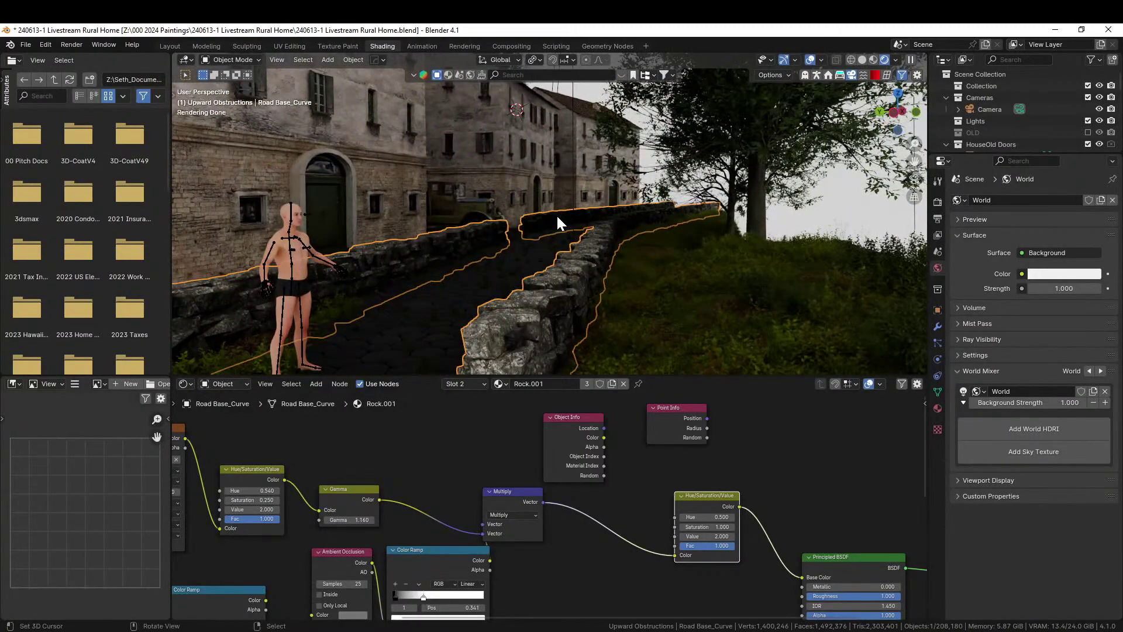
pyautogui.moveTo(550, 209); pyautogui.dragTo(549, 231, button='middle')
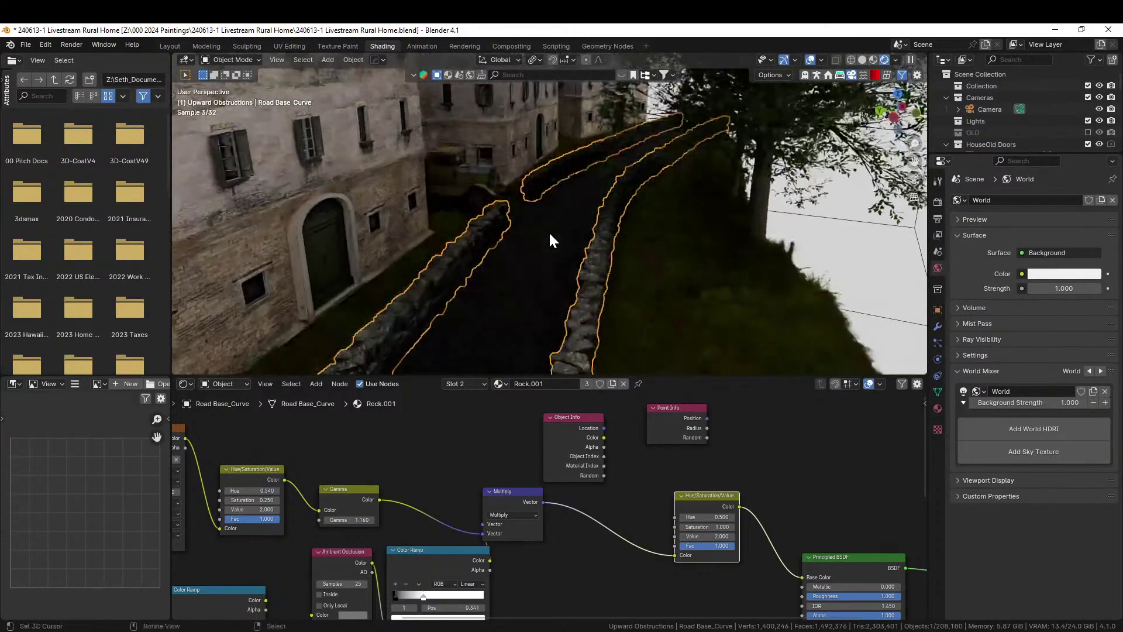
# - Select the Road Base and open the node tree of its Cobblestone Path Material slot around the Principled BSDF
pyautogui.click(559, 274)
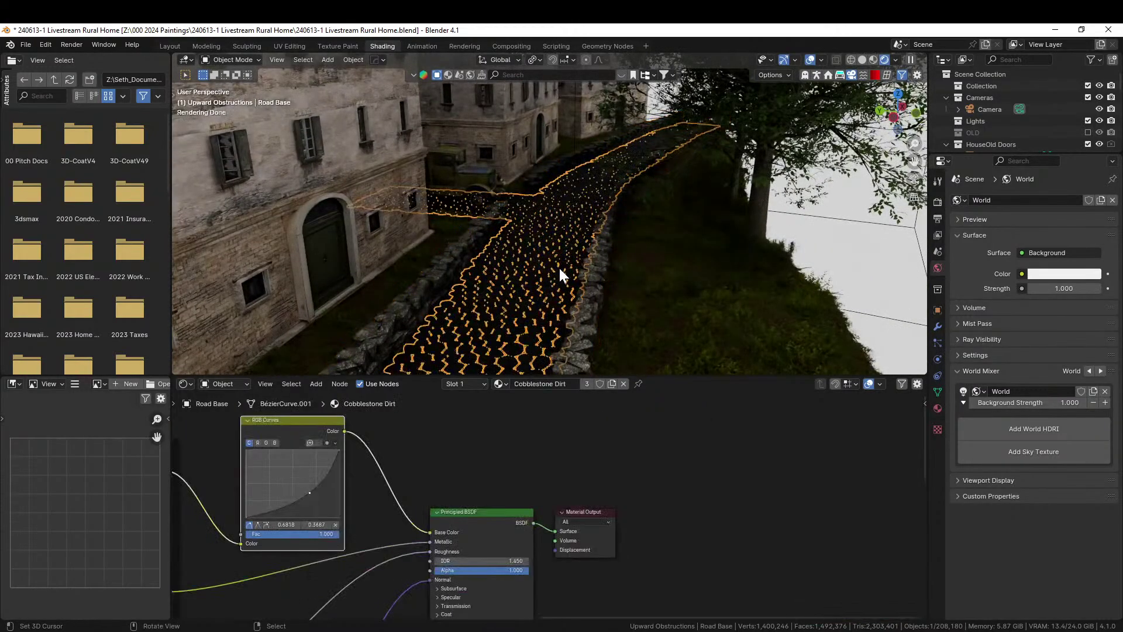
pyautogui.click(938, 408)
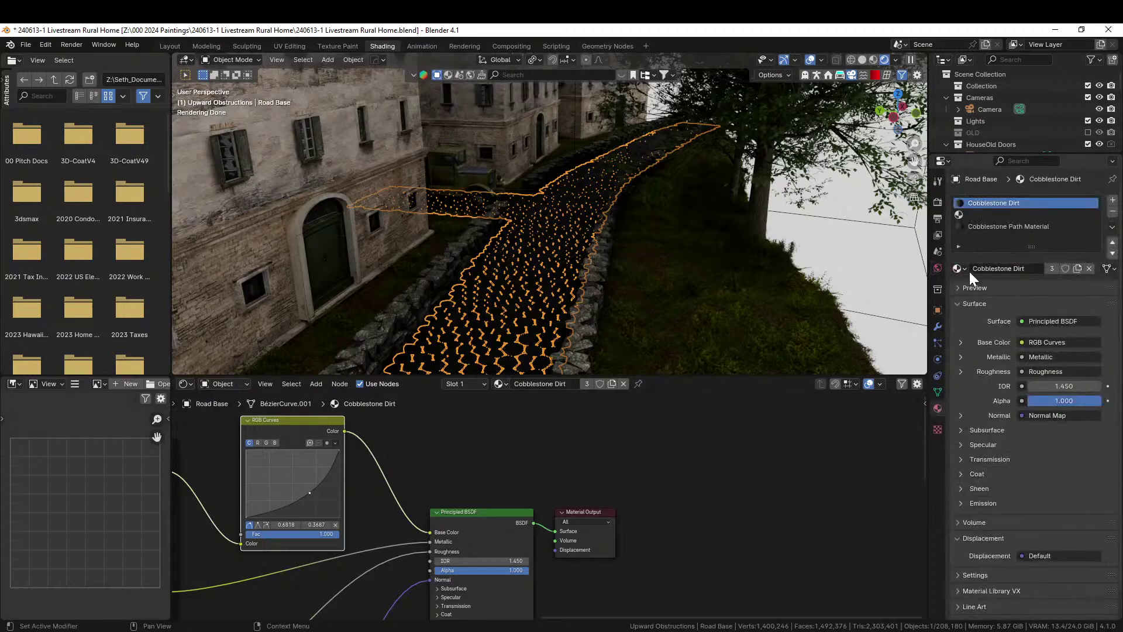
pyautogui.click(980, 214)
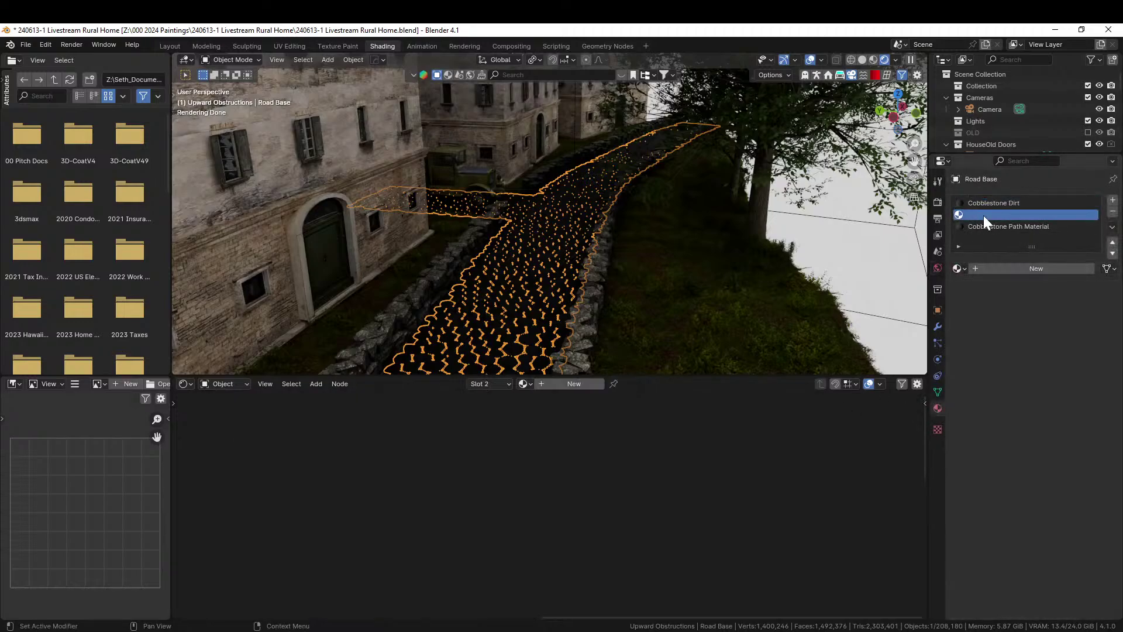
pyautogui.click(989, 225)
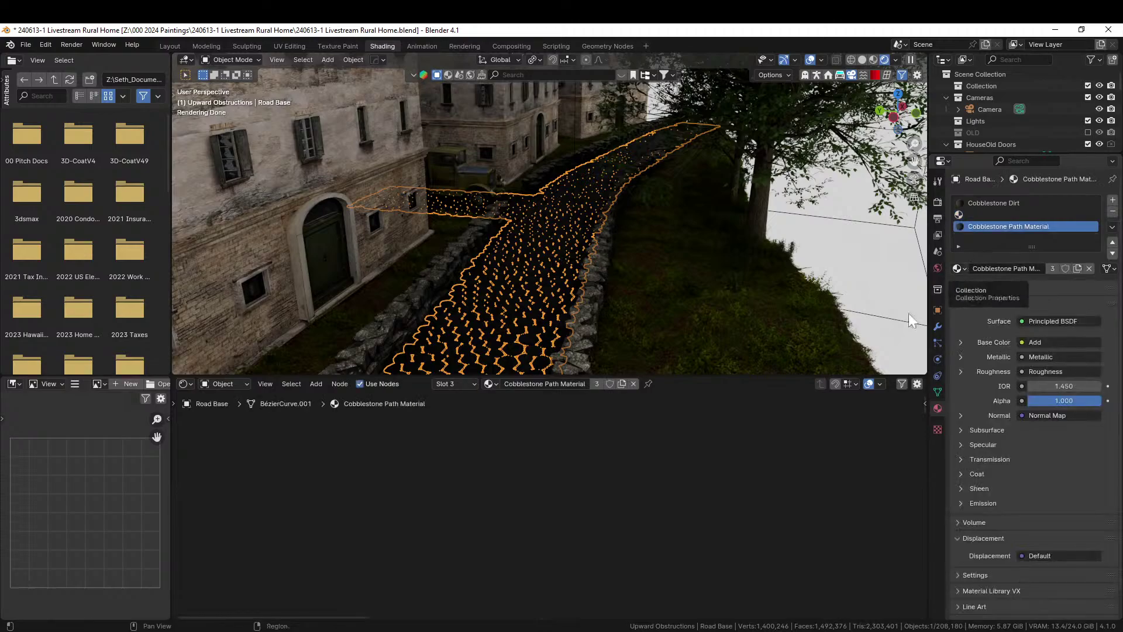
pyautogui.press('Home')
pyautogui.scroll(5, 594, 509)
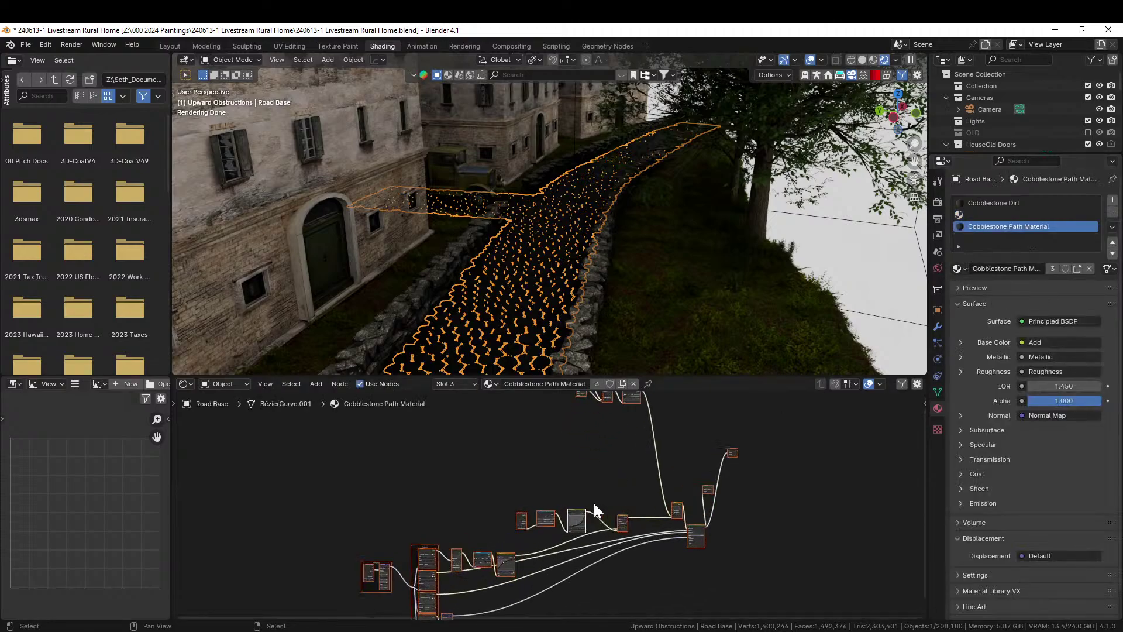
pyautogui.moveTo(701, 464); pyautogui.dragTo(544, 484, button='middle')
pyautogui.scroll(2, 349, 595)
pyautogui.moveTo(349, 595); pyautogui.dragTo(321, 476, button='middle')
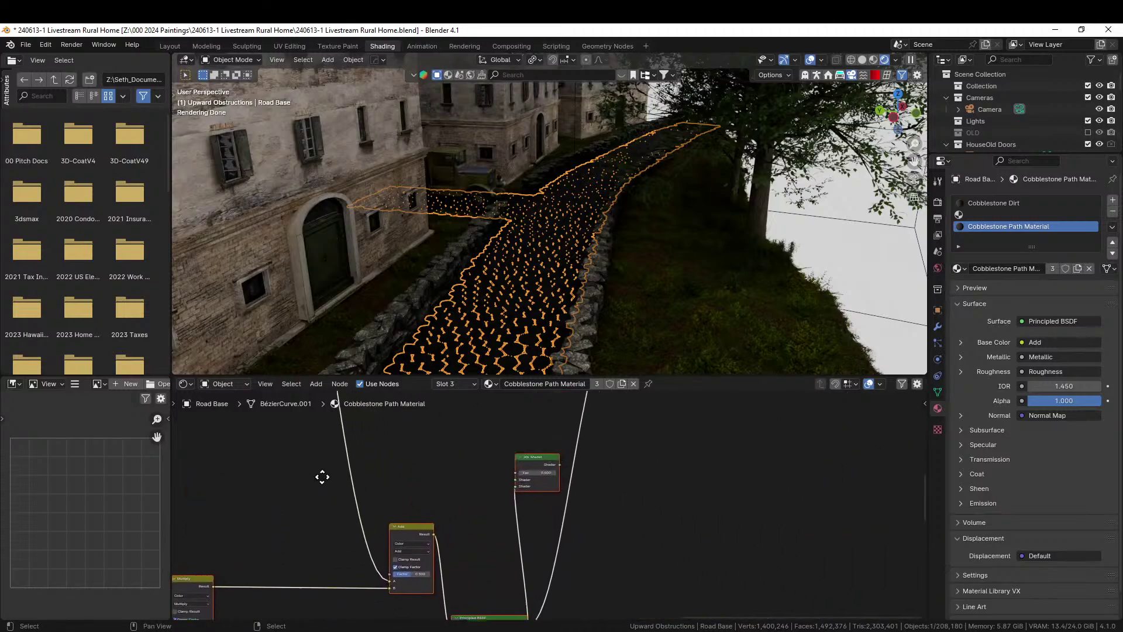
pyautogui.scroll(-3, 339, 488)
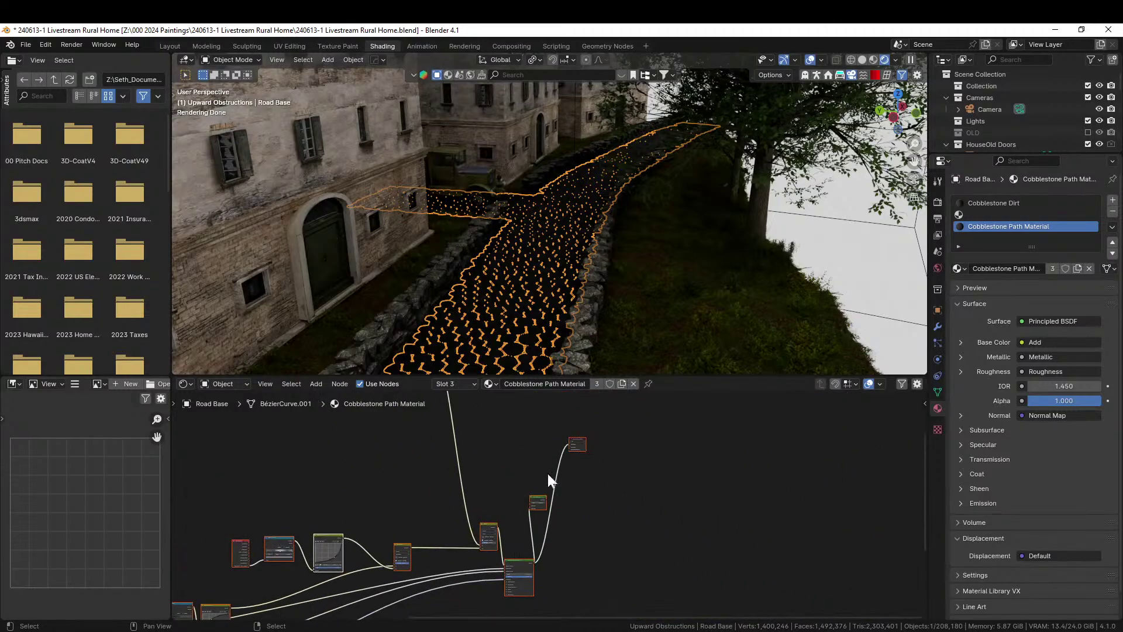
pyautogui.moveTo(527, 421); pyautogui.dragTo(634, 594)
pyautogui.moveTo(534, 562); pyautogui.dragTo(654, 510)
pyautogui.press('Escape')
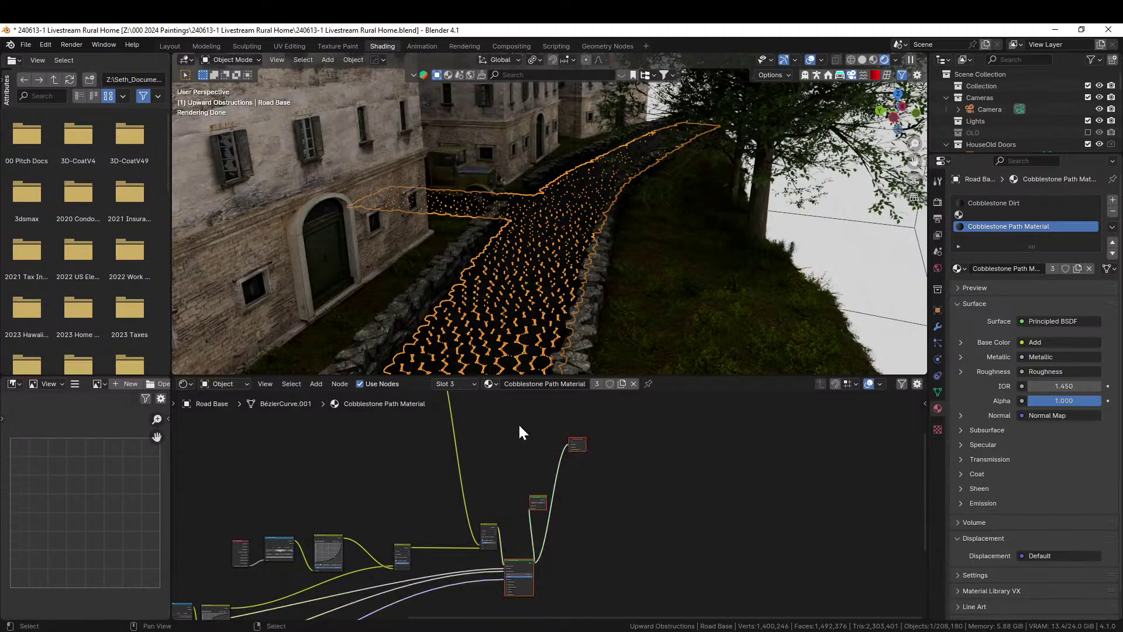
# - Insert a Hue/Saturation/Value node between Cobblestone Path Material's Add and Principled BSDF nodes and set its Value to 2.000
pyautogui.moveTo(518, 424); pyautogui.dragTo(675, 590)
pyautogui.moveTo(523, 561); pyautogui.dragTo(681, 539)
pyautogui.scroll(2, 547, 491)
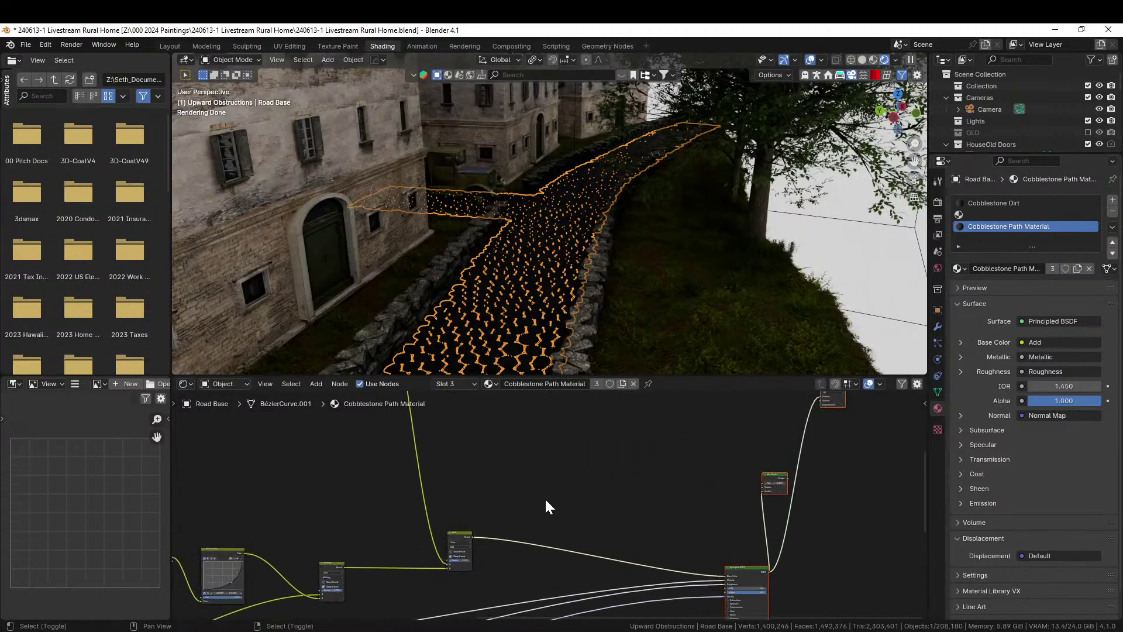
pyautogui.hotkey('shift', 'a')
pyautogui.write('hue')
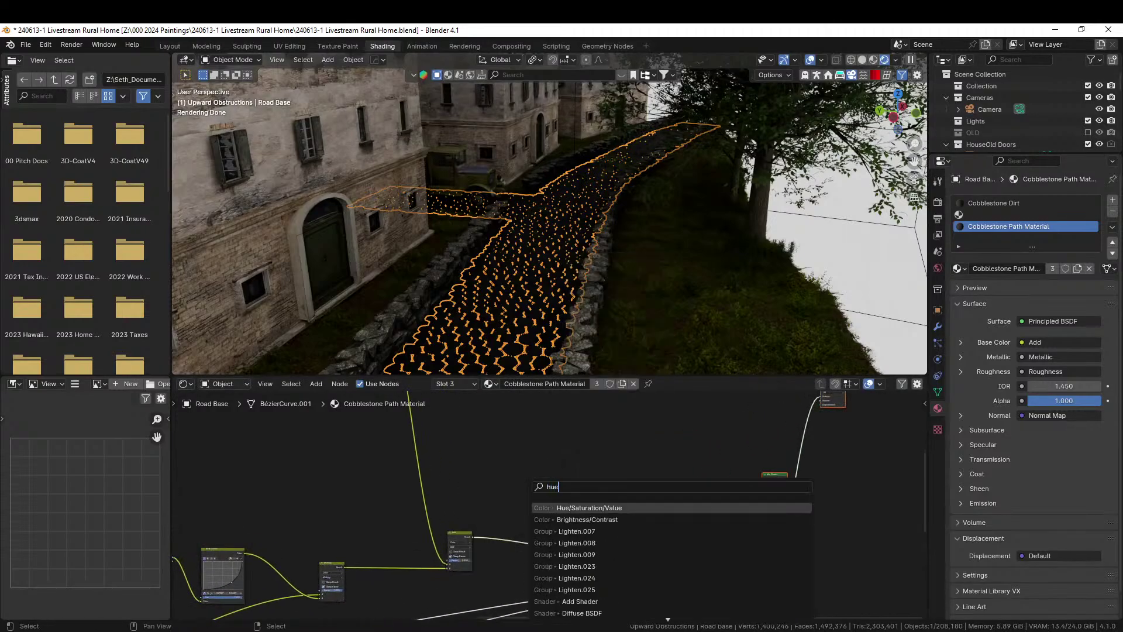
pyautogui.press('Return')
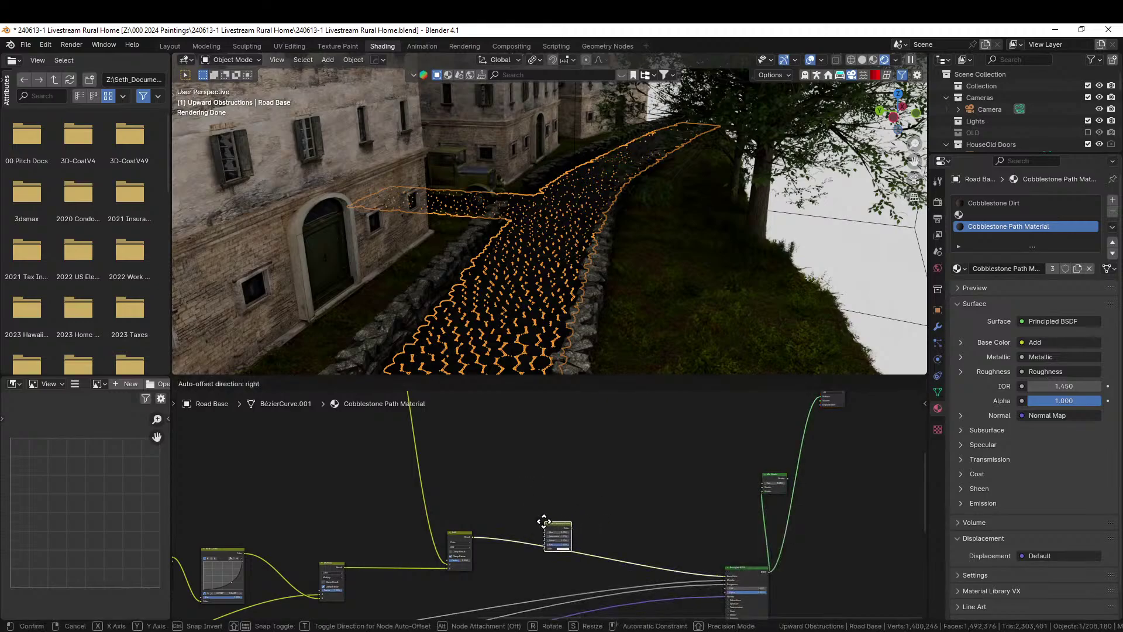
pyautogui.click(574, 518)
pyautogui.scroll(4, 581, 533)
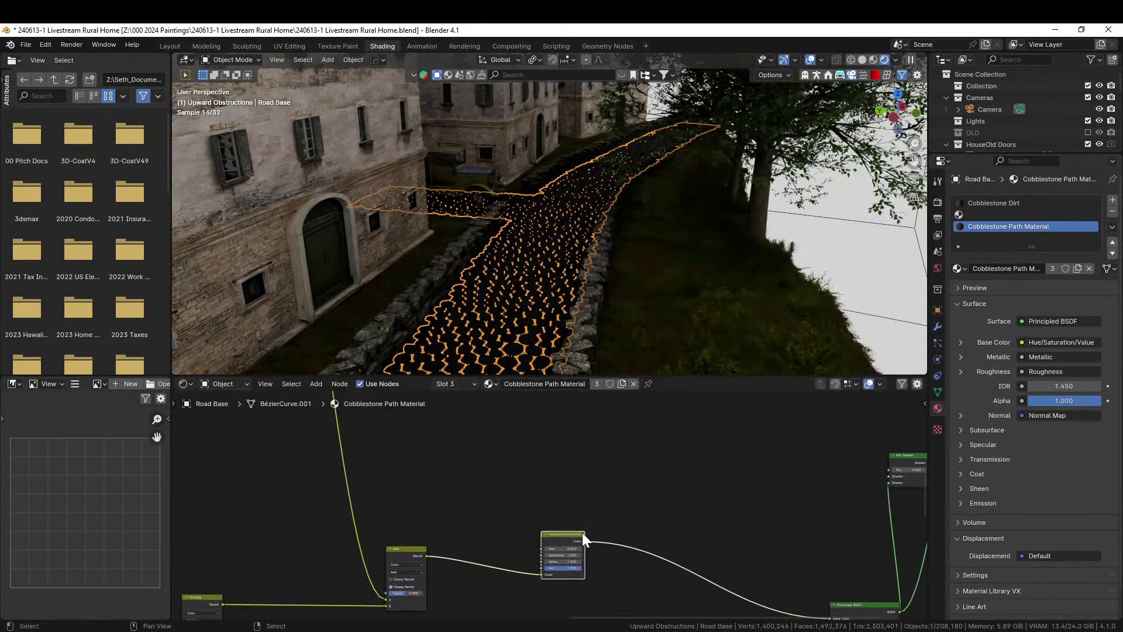
pyautogui.click(588, 595)
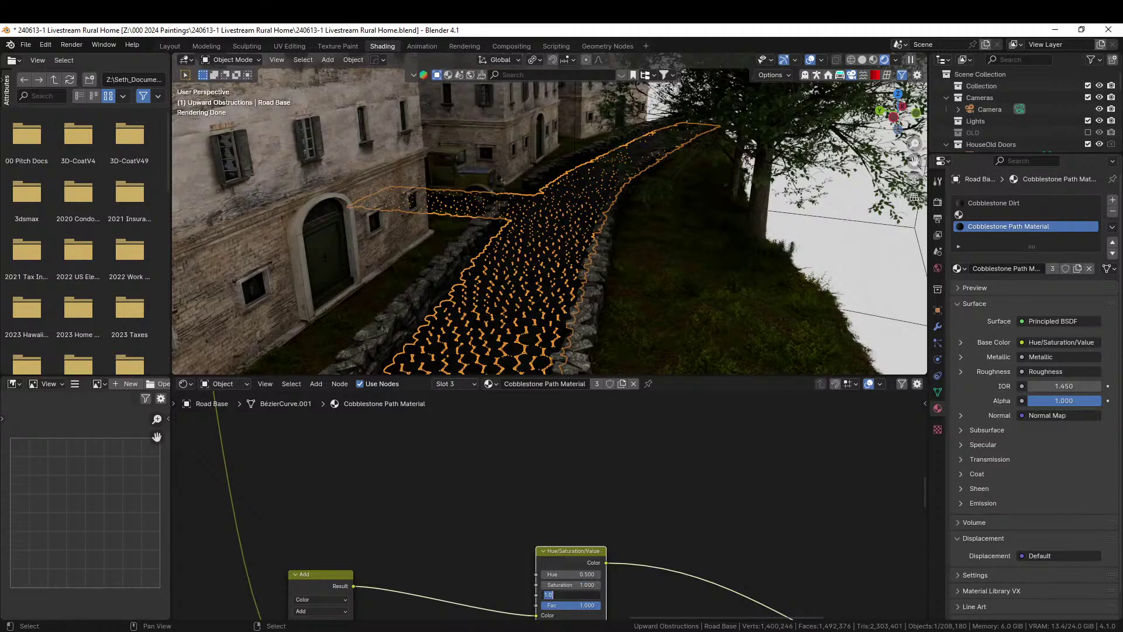
pyautogui.write('2')
pyautogui.press('Return')
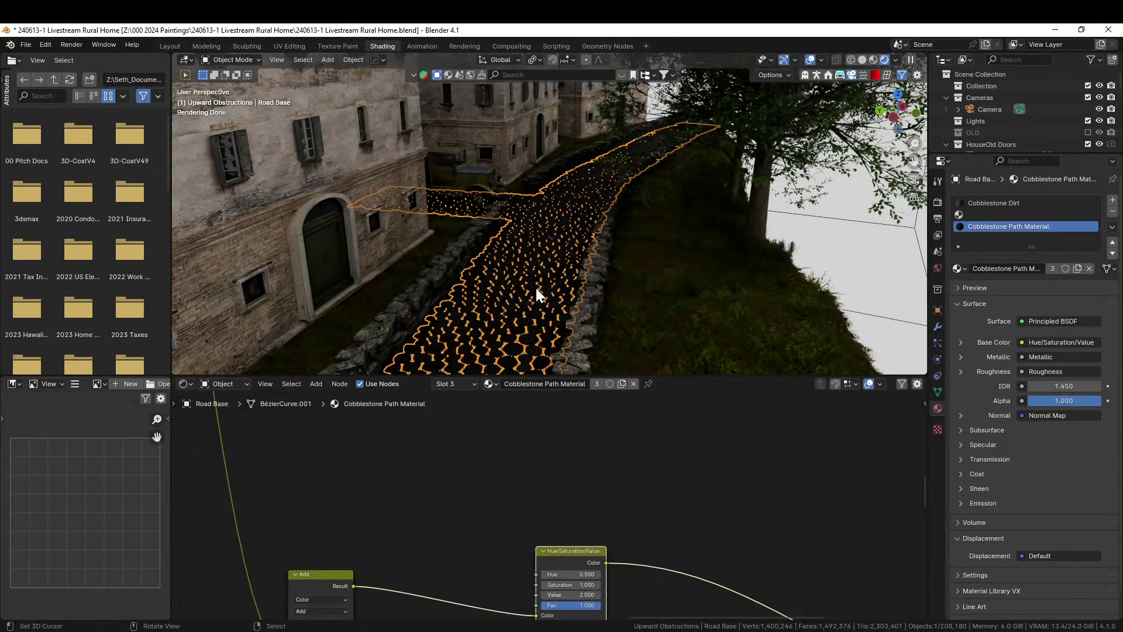
# - Reselect the Road Base cobblestones and isolate them in local view for a close look at the stones
pyautogui.keyDown('shift'); pyautogui.scroll(-2, 579, 421); pyautogui.keyUp('shift')
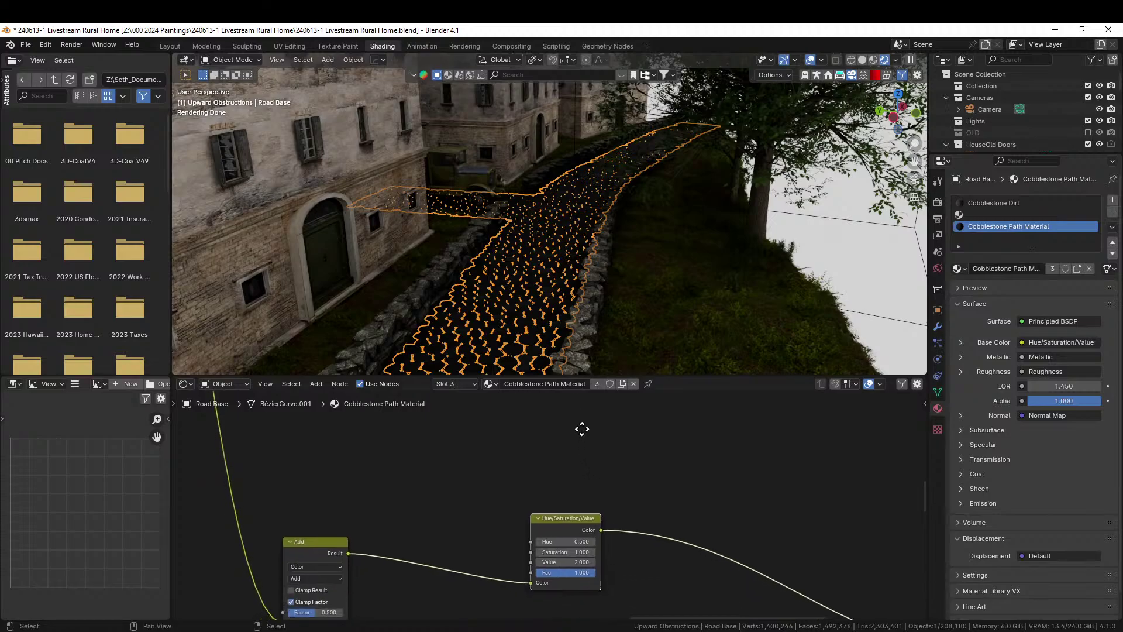
pyautogui.click(558, 280)
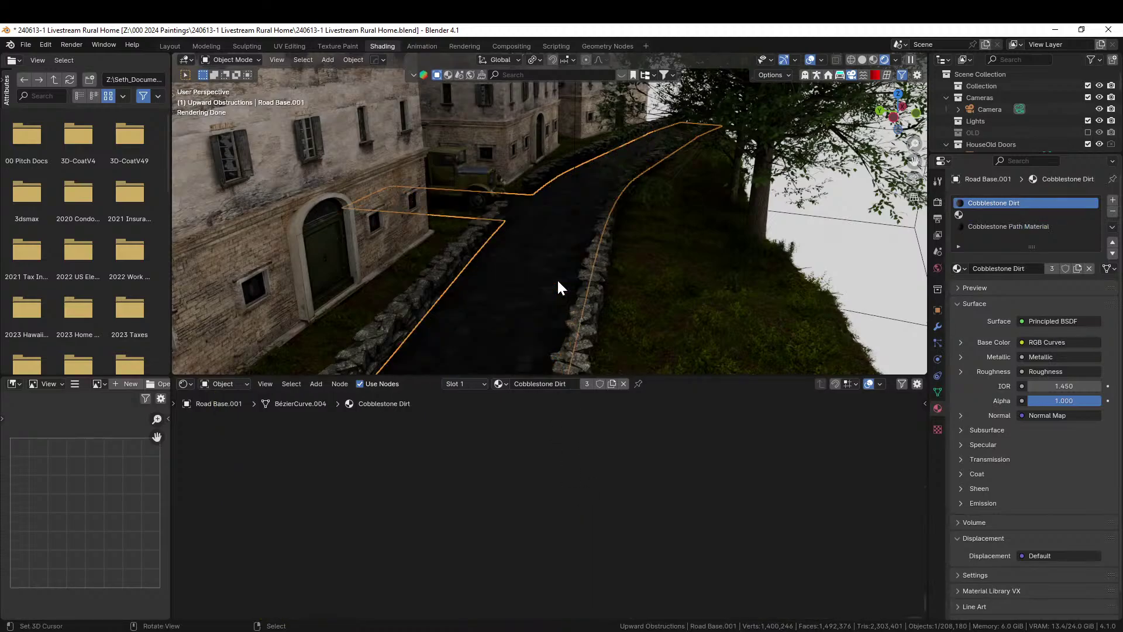
pyautogui.click(566, 280)
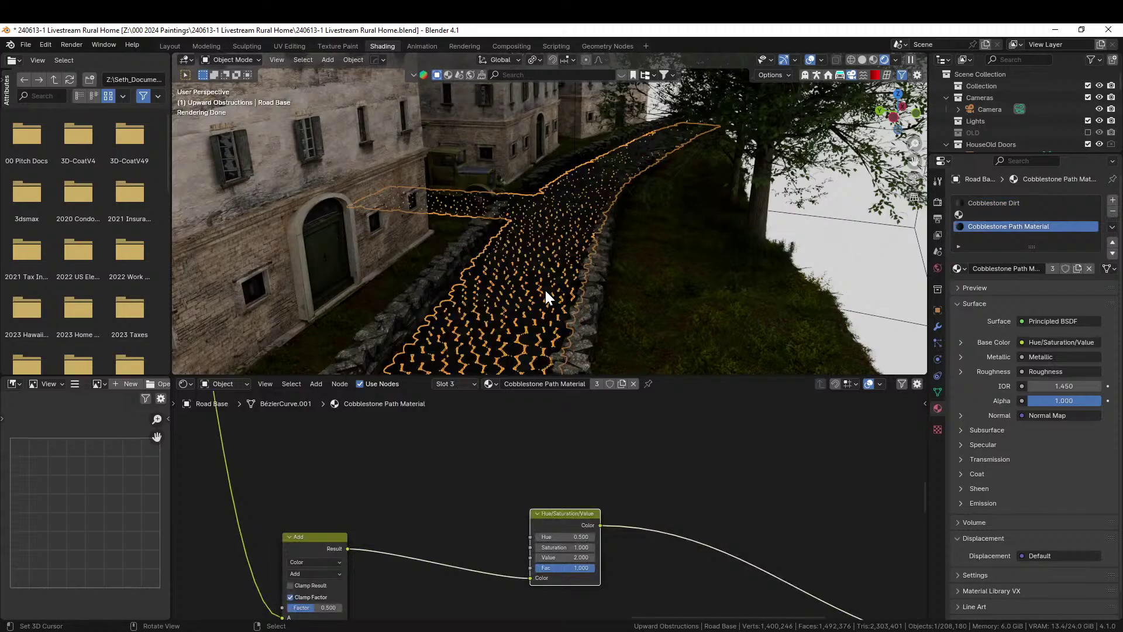
pyautogui.press('KP_Divide')
pyautogui.scroll(6, 553, 290)
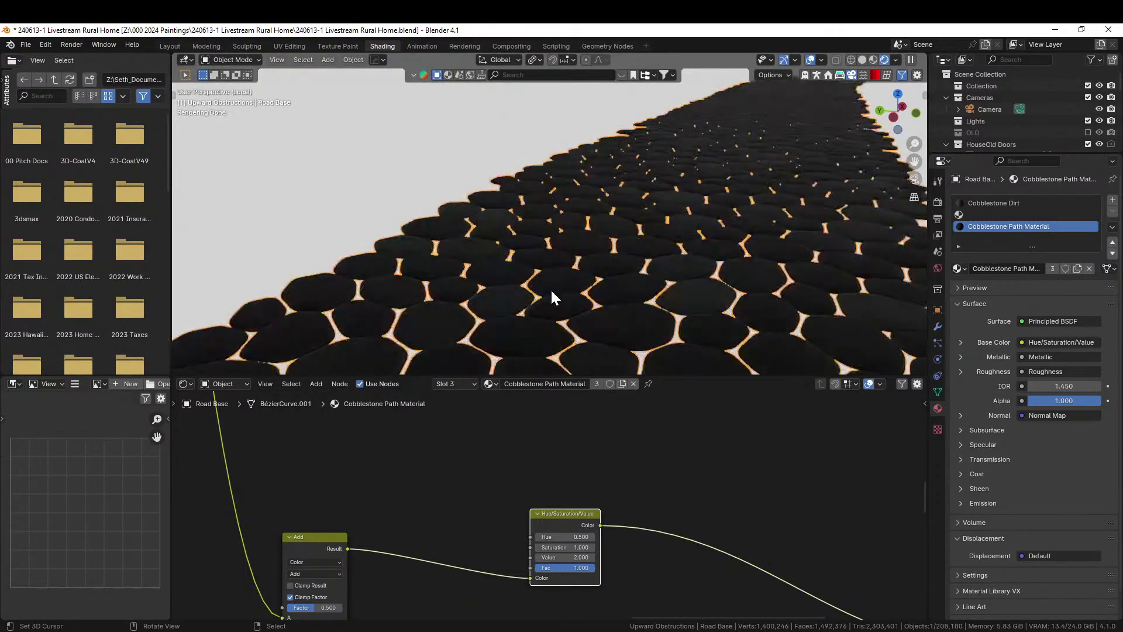
pyautogui.moveTo(551, 291); pyautogui.dragTo(508, 313, button='middle')
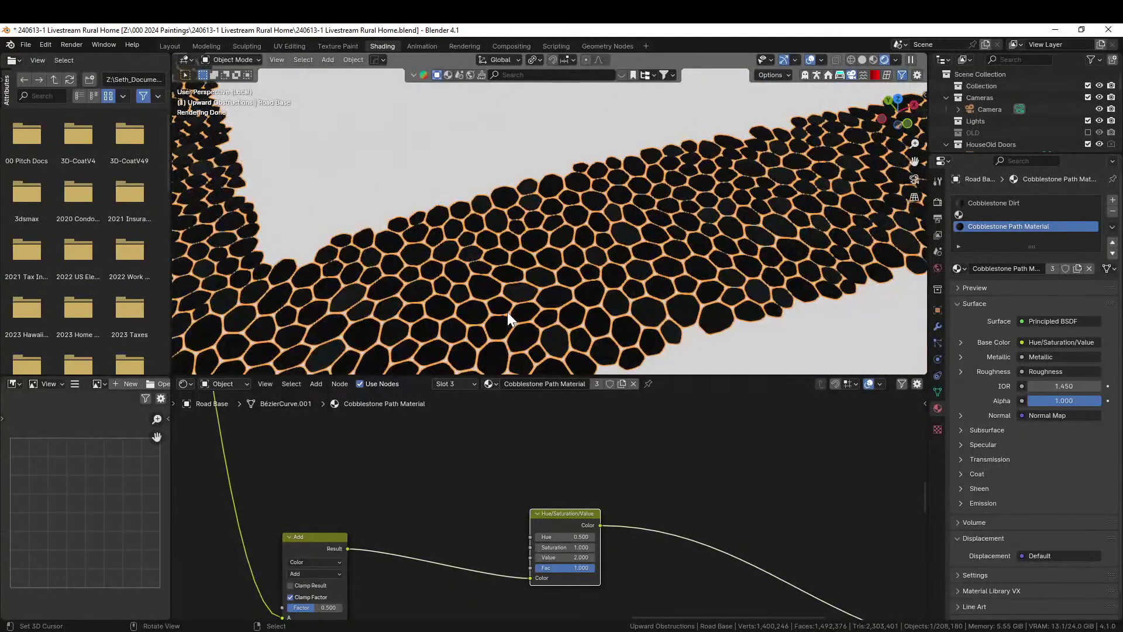
# - Unwrap all faces of the Road Base cobblestones using Smart UV Project with a 66° angle limit, and return to Object Mode
pyautogui.press('Tab')
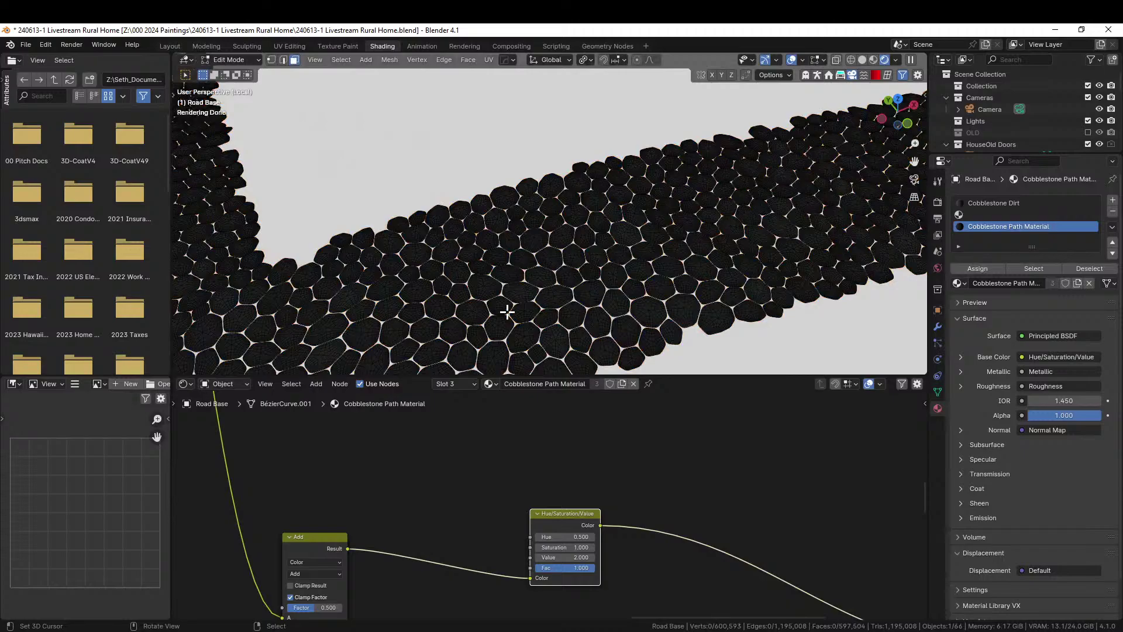
pyautogui.press('a')
pyautogui.press('u')
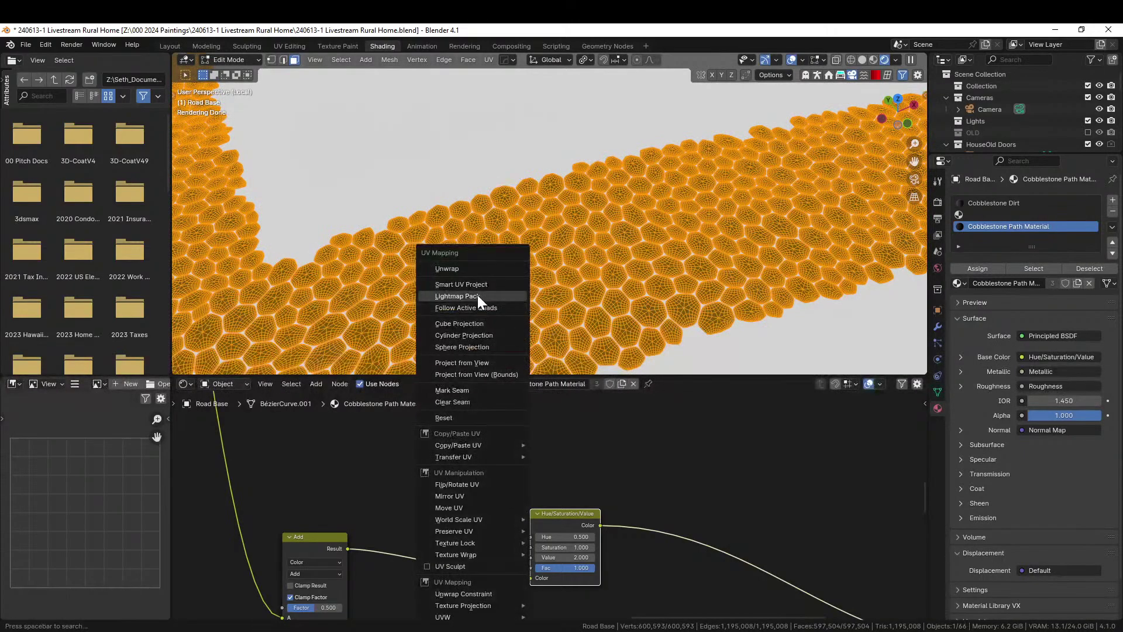
pyautogui.click(478, 277)
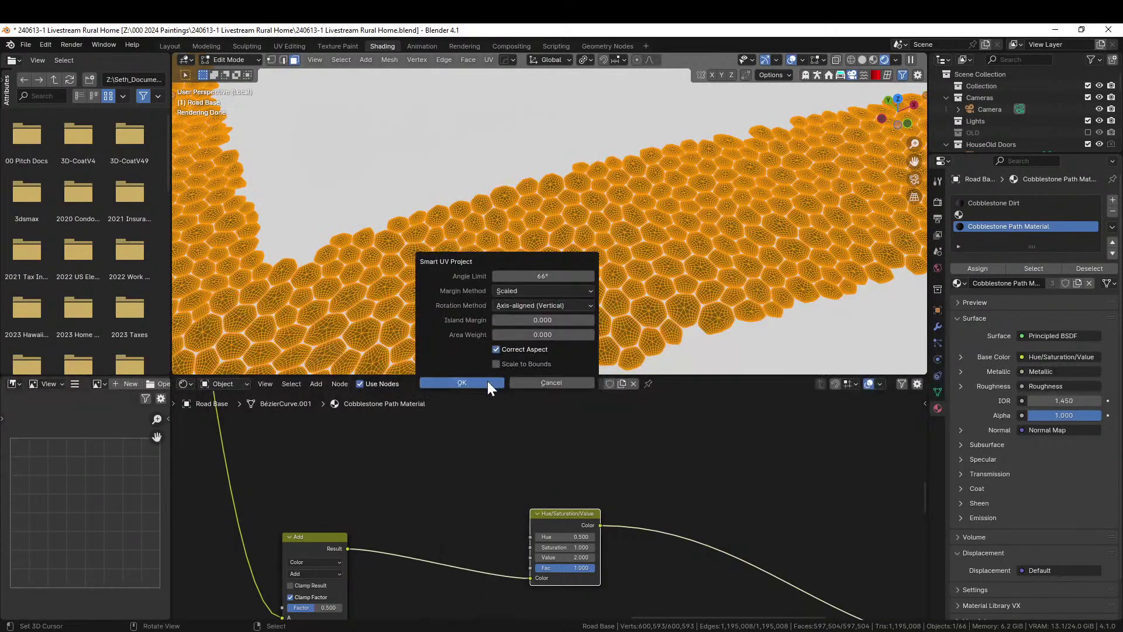
pyautogui.click(488, 384)
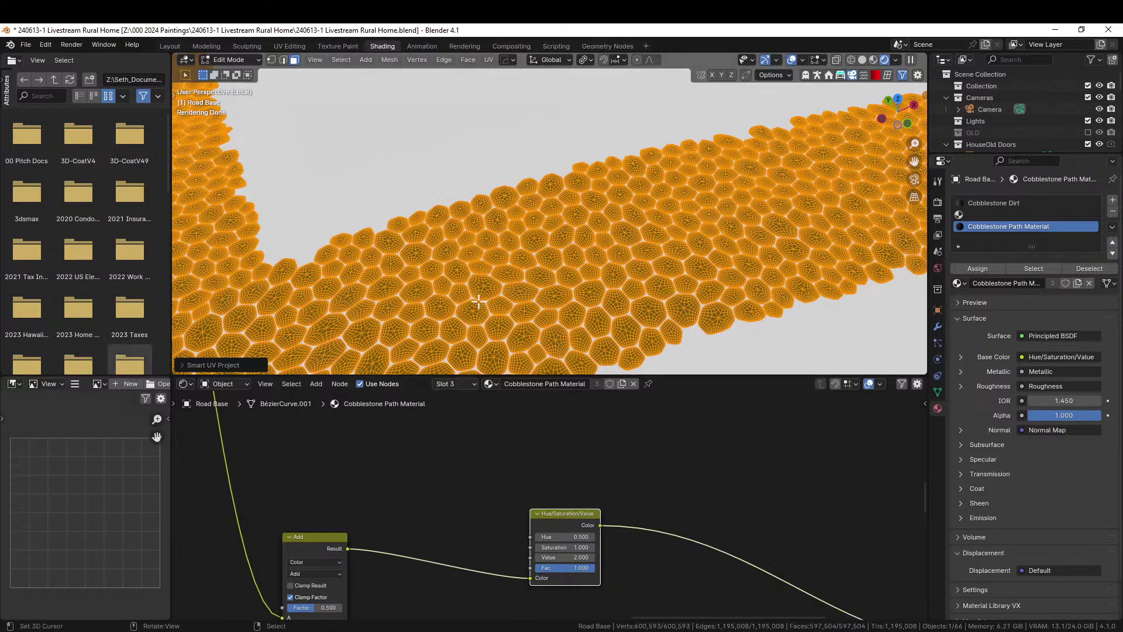
pyautogui.moveTo(512, 311)
pyautogui.mouseDown(button='middle')
pyautogui.moveTo(459, 247)
pyautogui.moveTo(502, 231)
pyautogui.moveTo(513, 191)
pyautogui.mouseUp(button='middle')
pyautogui.press('Tab')
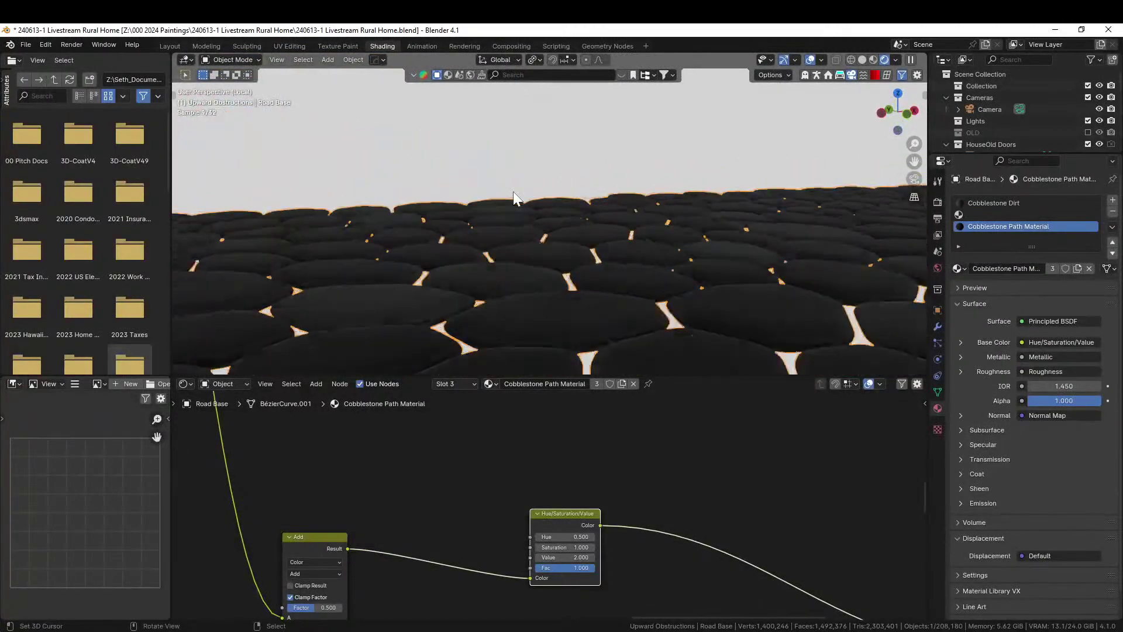
# - Check which material slot a single cobblestone face uses in Edit Mode
pyautogui.click(565, 558)
pyautogui.press('Return')
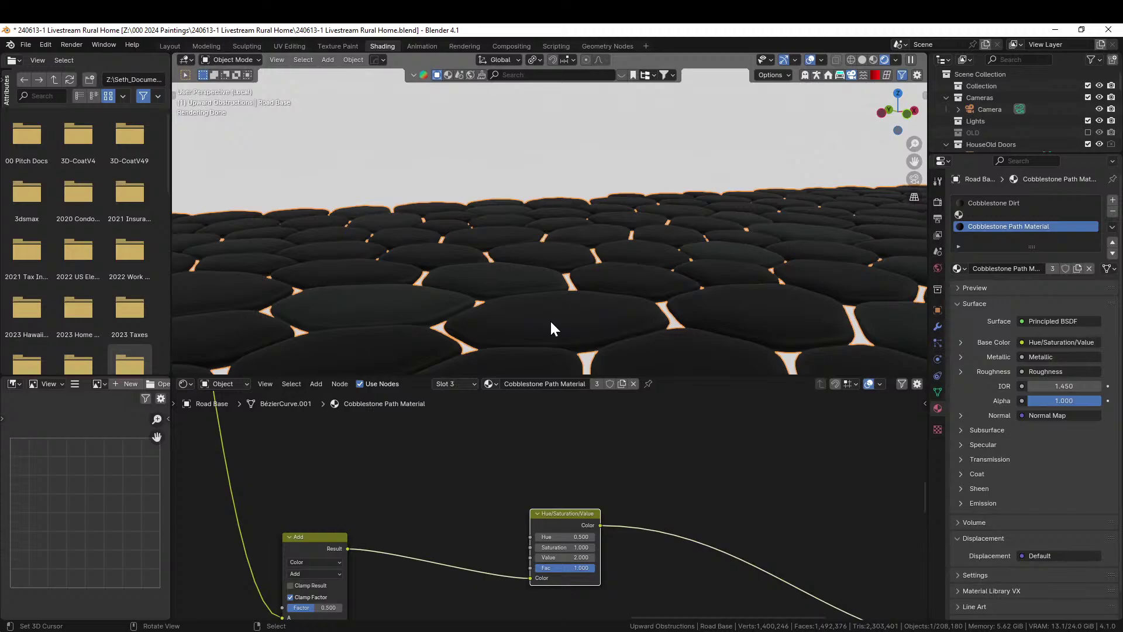
pyautogui.press('Tab')
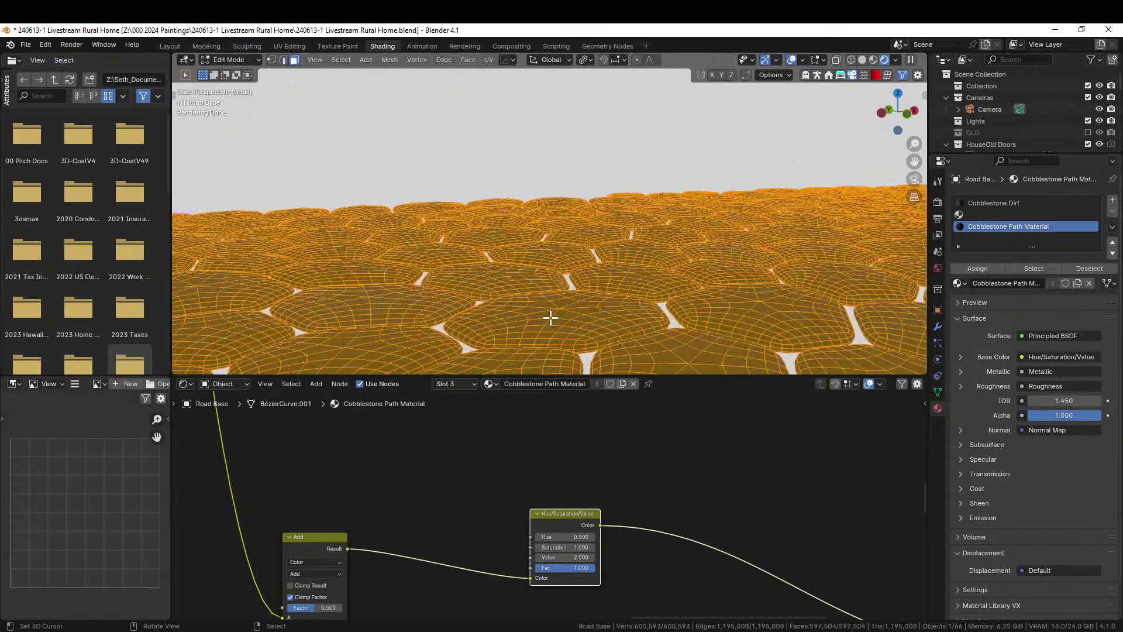
pyautogui.click(550, 317)
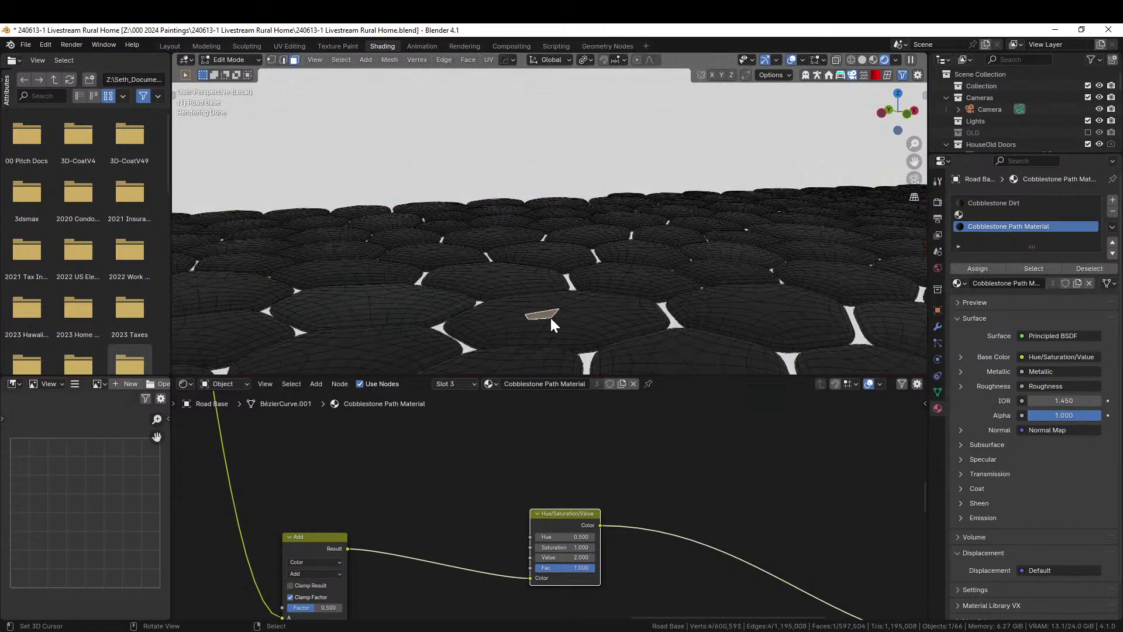
pyautogui.press('Tab')
# - Remove the Cobblestone Dirt slot and the empty material slot from the Road Base
pyautogui.click(1094, 203)
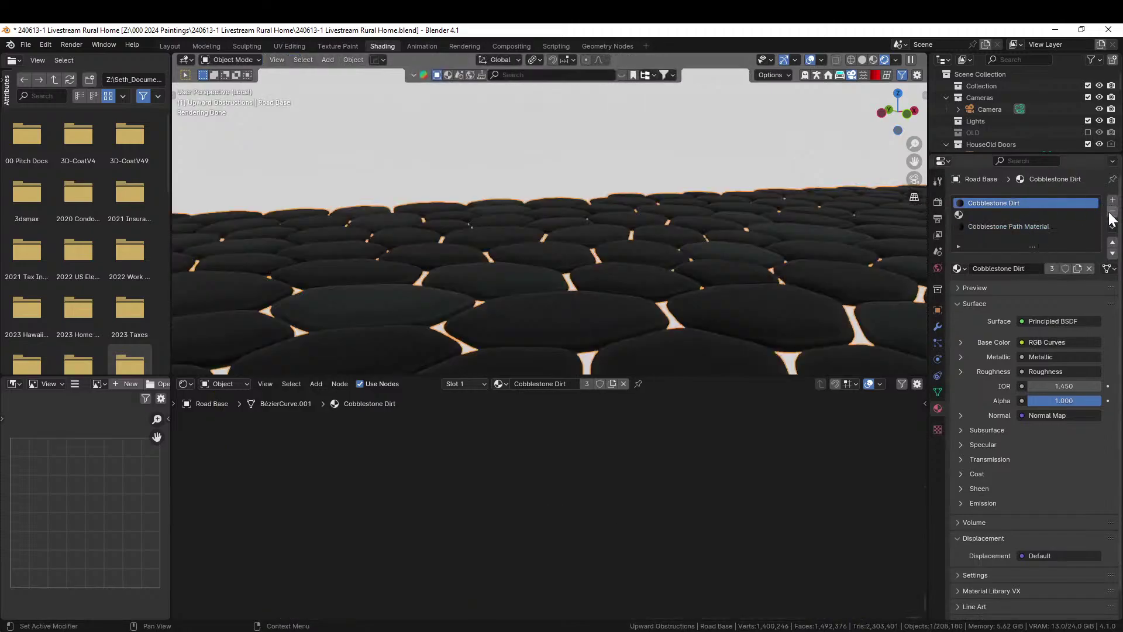
pyautogui.click(1112, 212)
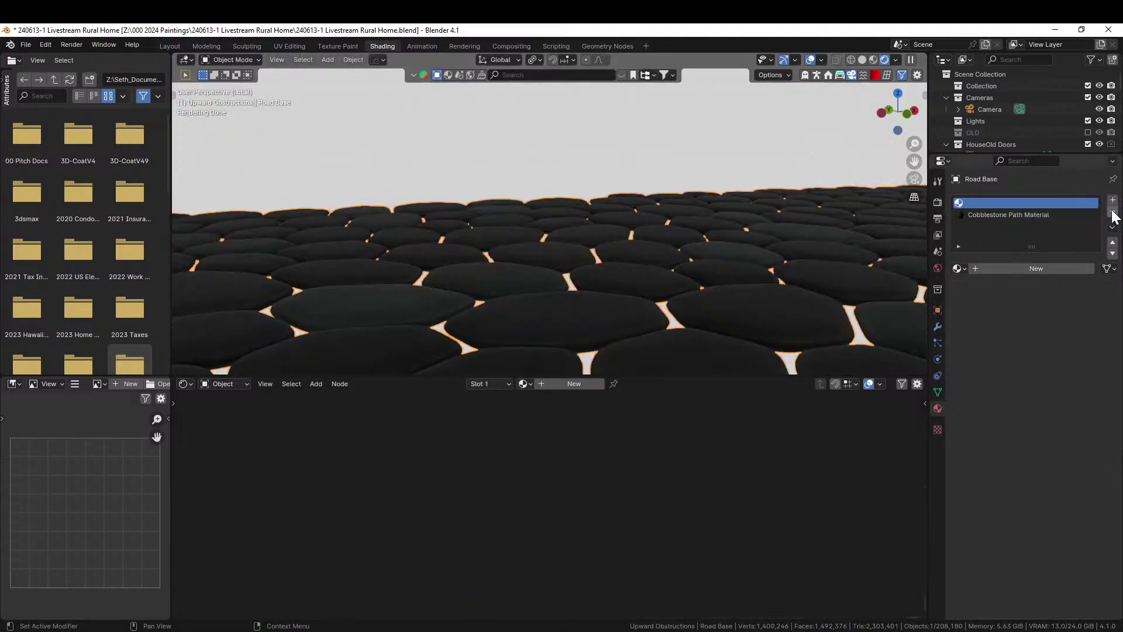
pyautogui.click(1112, 212)
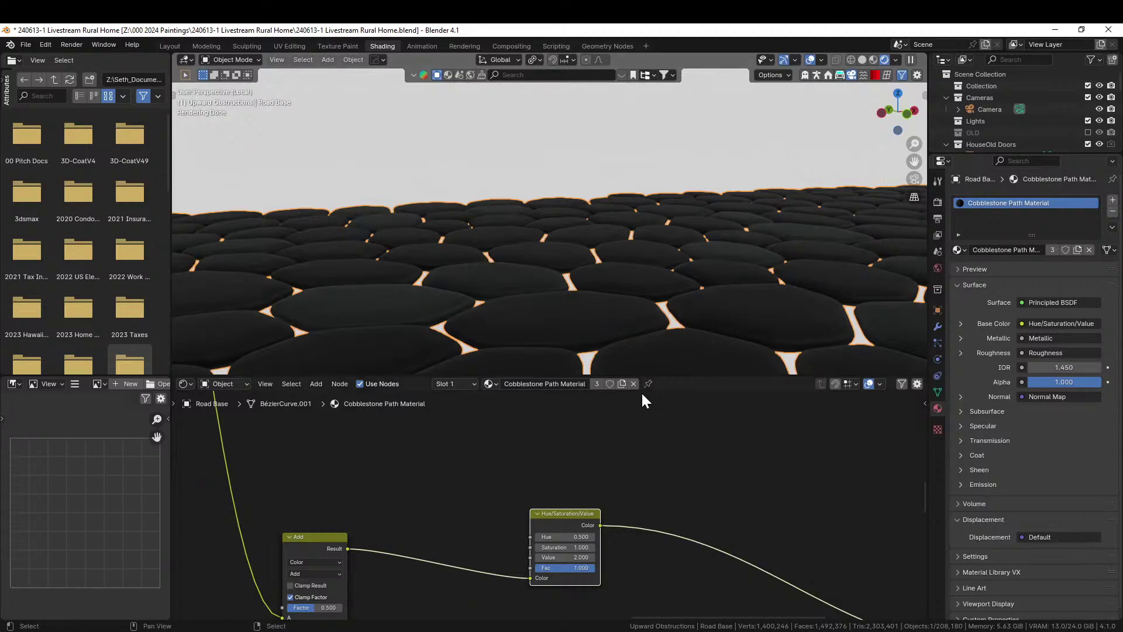
# - Set the Hue/Saturation/Value node's Value to 5.000 in Cobblestone Path Material and inspect the stones up close
pyautogui.click(554, 557)
pyautogui.write('5')
pyautogui.press('Return')
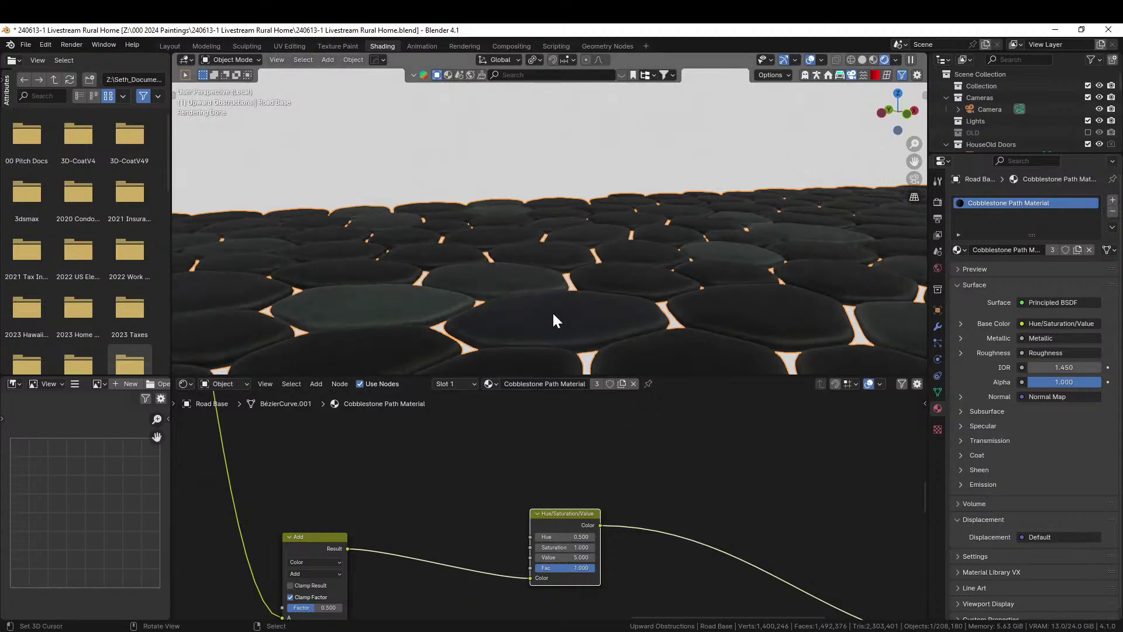
pyautogui.moveTo(554, 320); pyautogui.dragTo(380, 289, button='middle')
pyautogui.scroll(4, 521, 319)
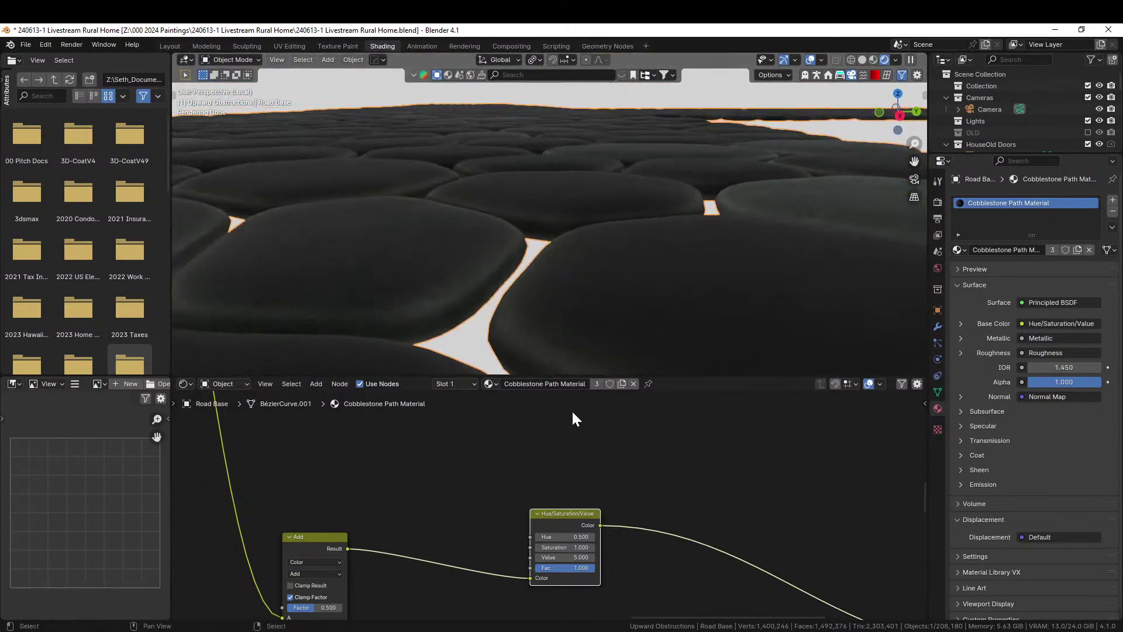
# - Replace the Road Base's material with Rock.001, exit local view and deselect the road in the street scene
pyautogui.click(491, 384)
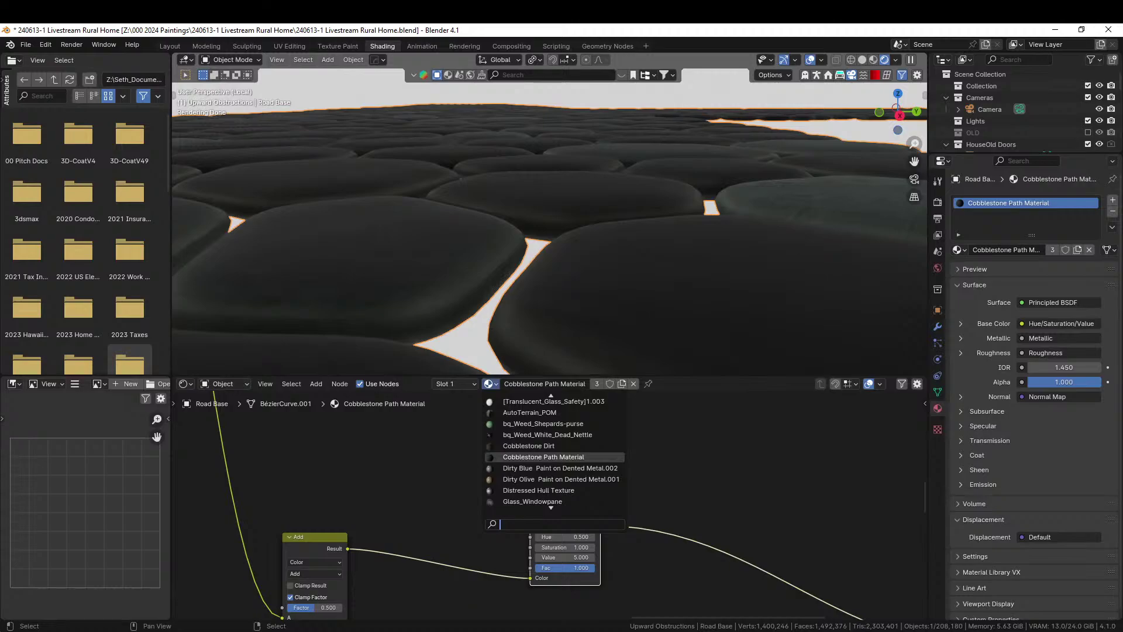
pyautogui.write('rock')
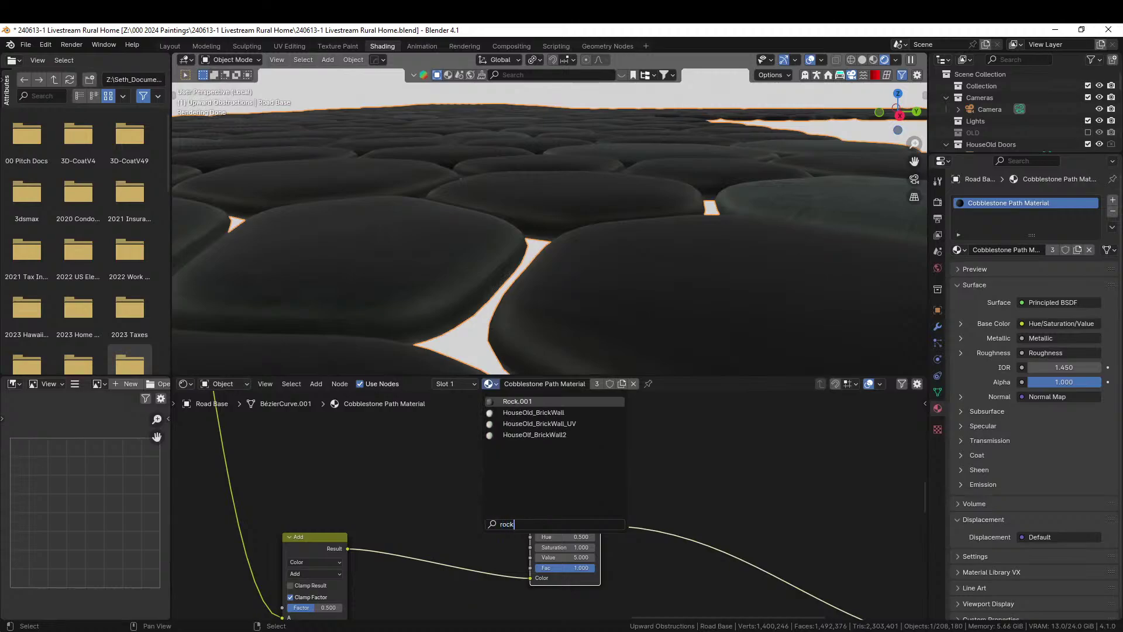
pyautogui.click(511, 401)
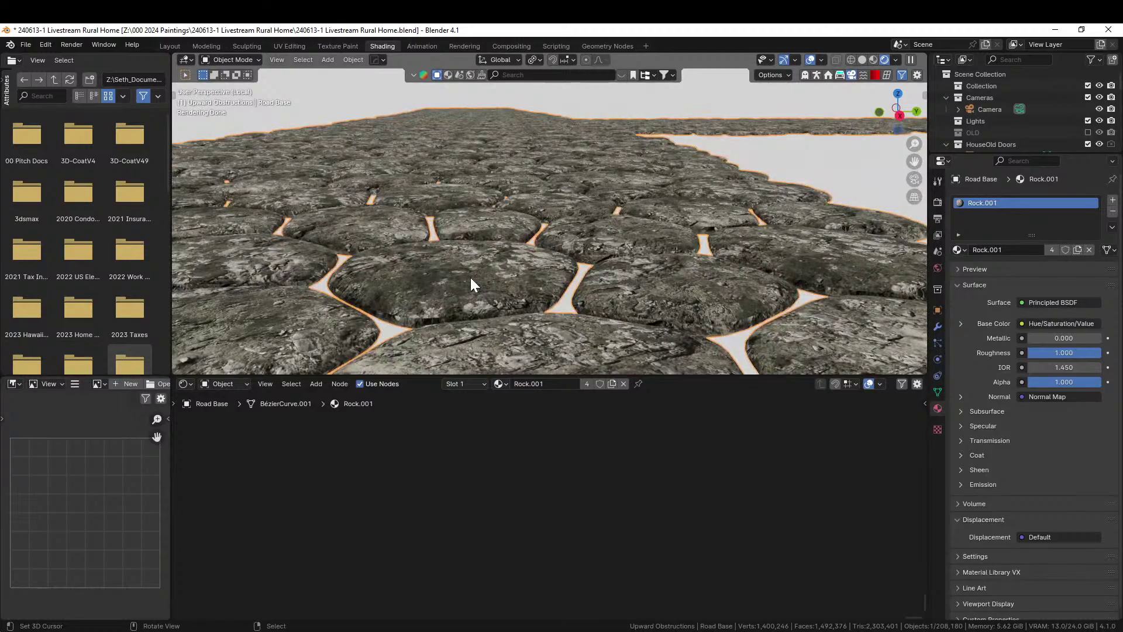
pyautogui.press('KP_Divide')
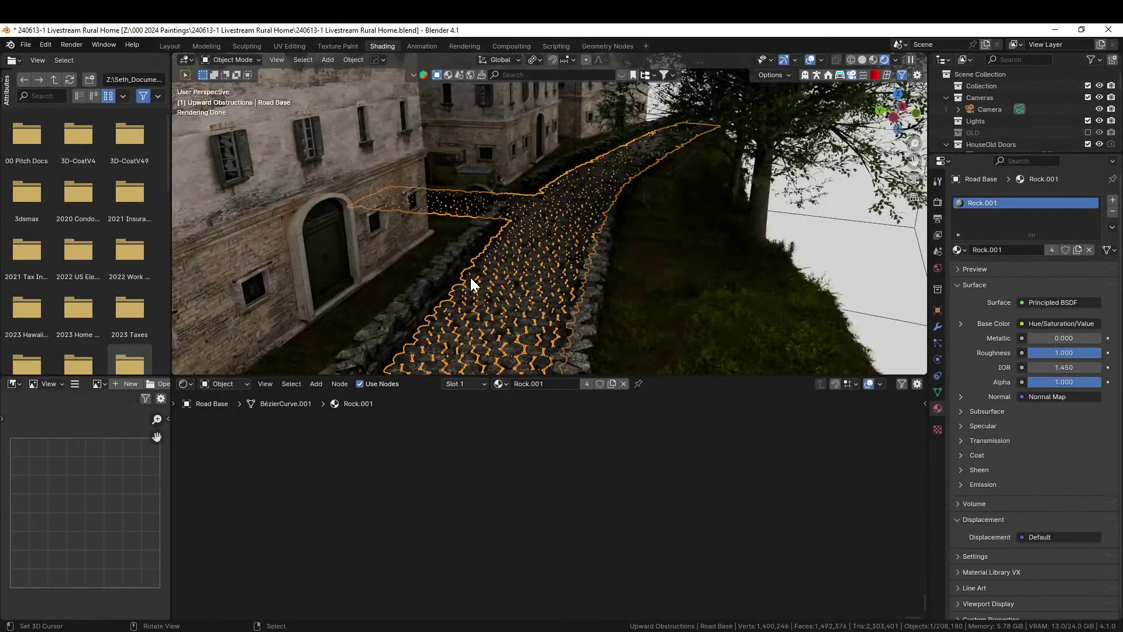
pyautogui.click(837, 234)
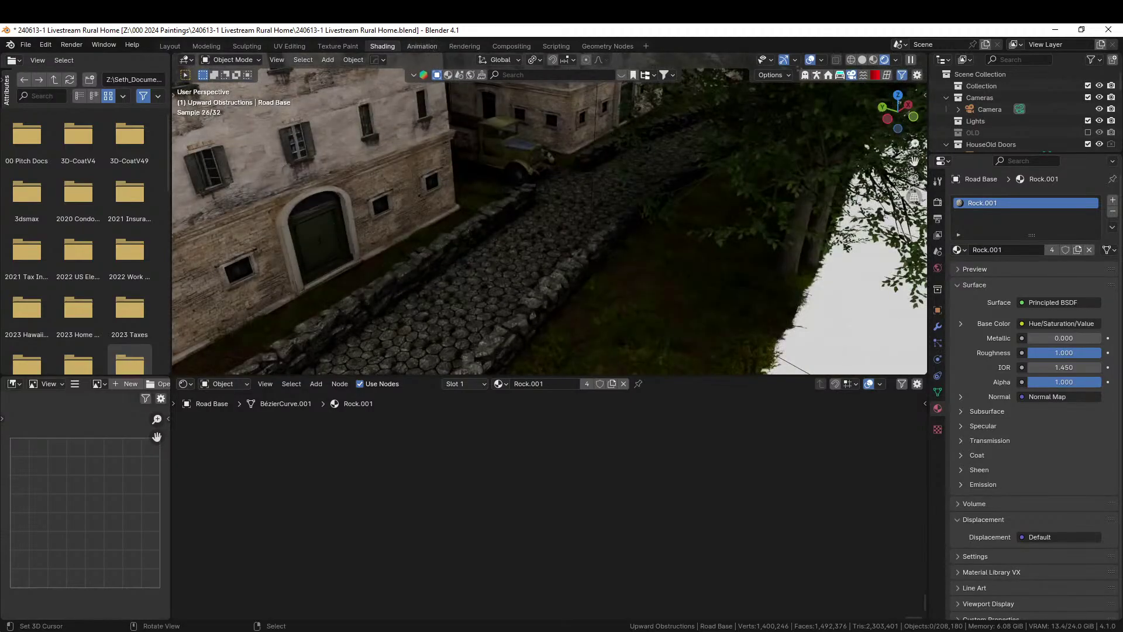
# - Return to the Layout workspace and exit local view there to show the whole street scene
pyautogui.click(169, 46)
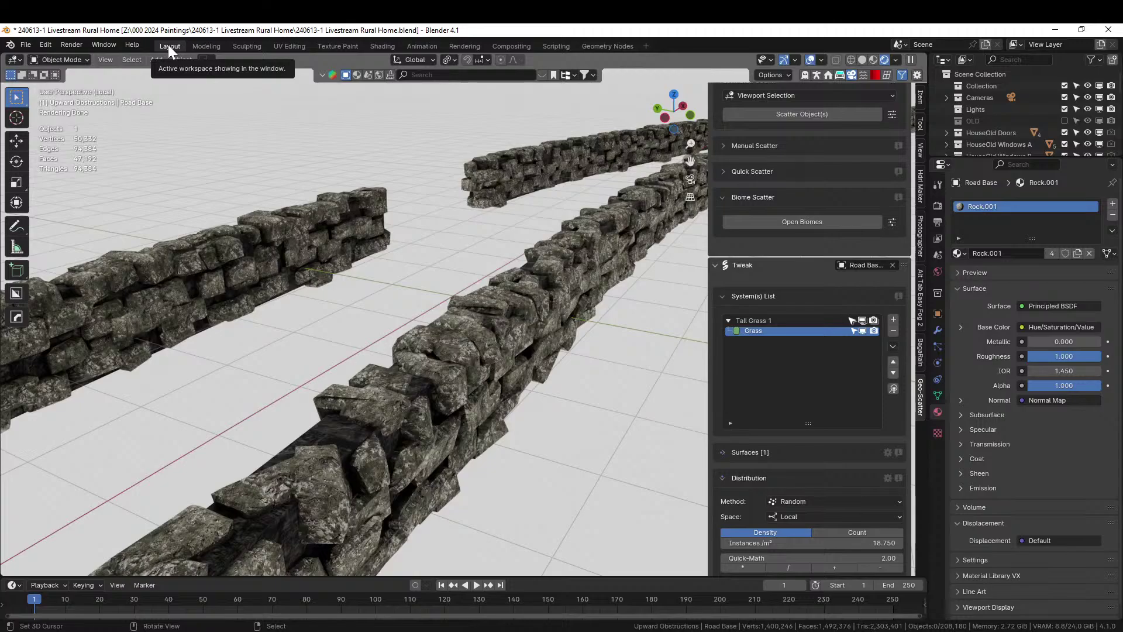
pyautogui.moveTo(530, 309); pyautogui.dragTo(507, 320, button='middle')
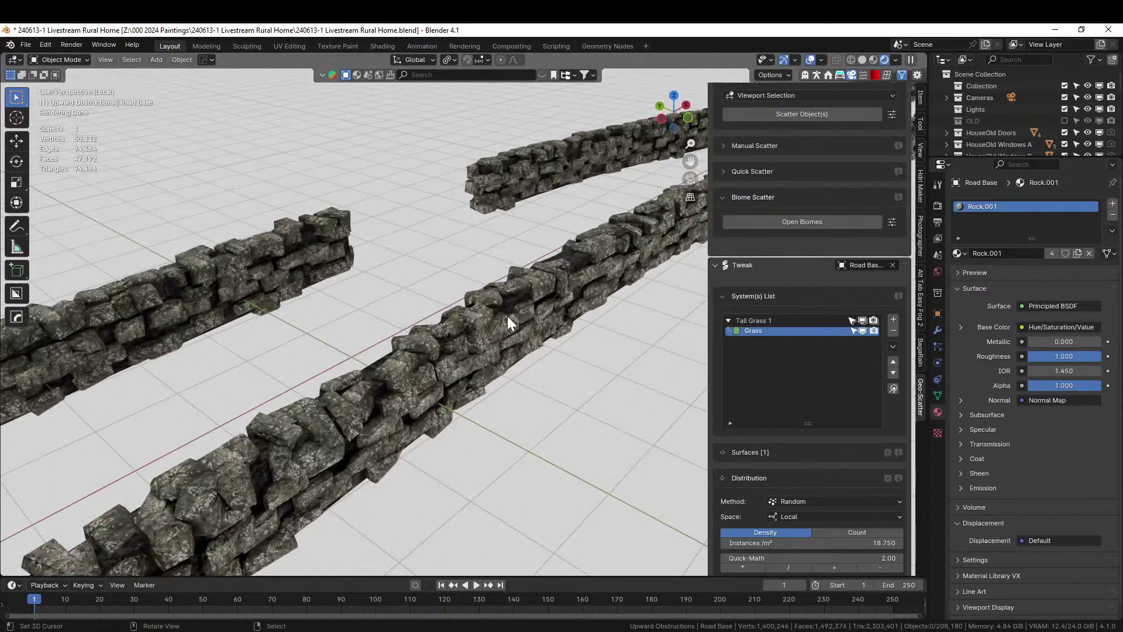
pyautogui.press('KP_Divide')
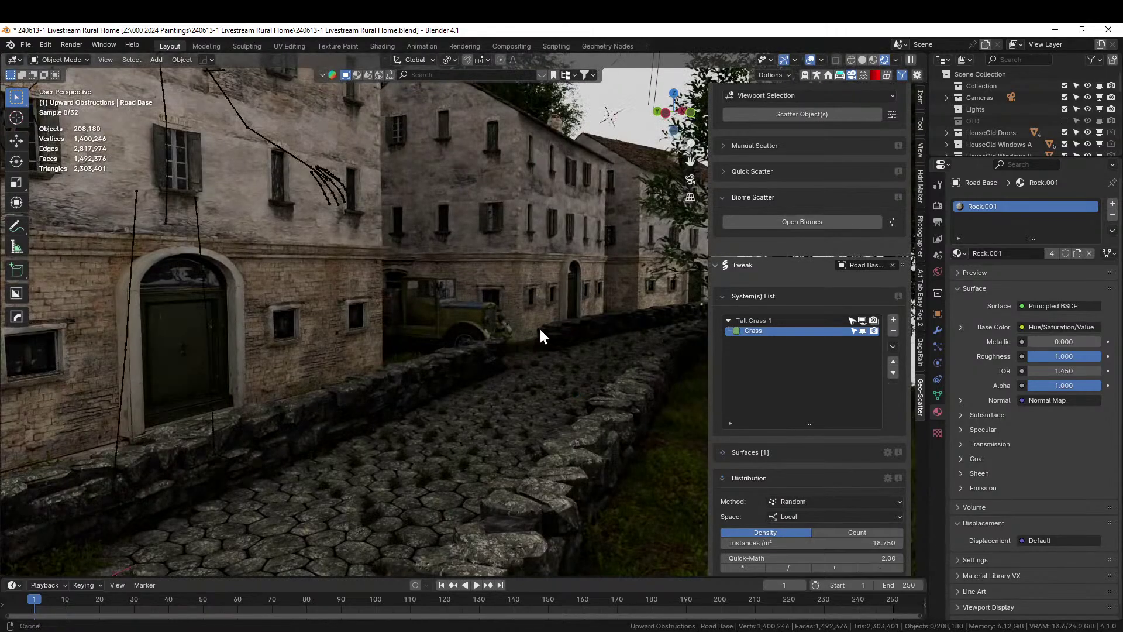
# - Select the stone wall beside the road and switch the viewport to solid shading
pyautogui.moveTo(539, 327); pyautogui.dragTo(705, 304, button='middle')
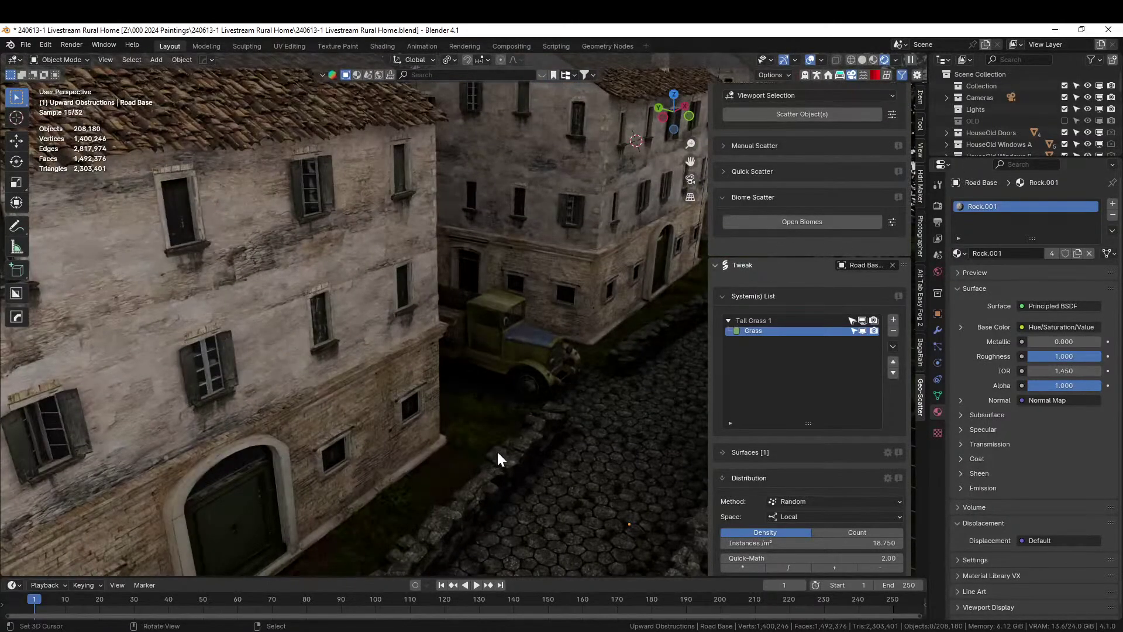
pyautogui.click(524, 471)
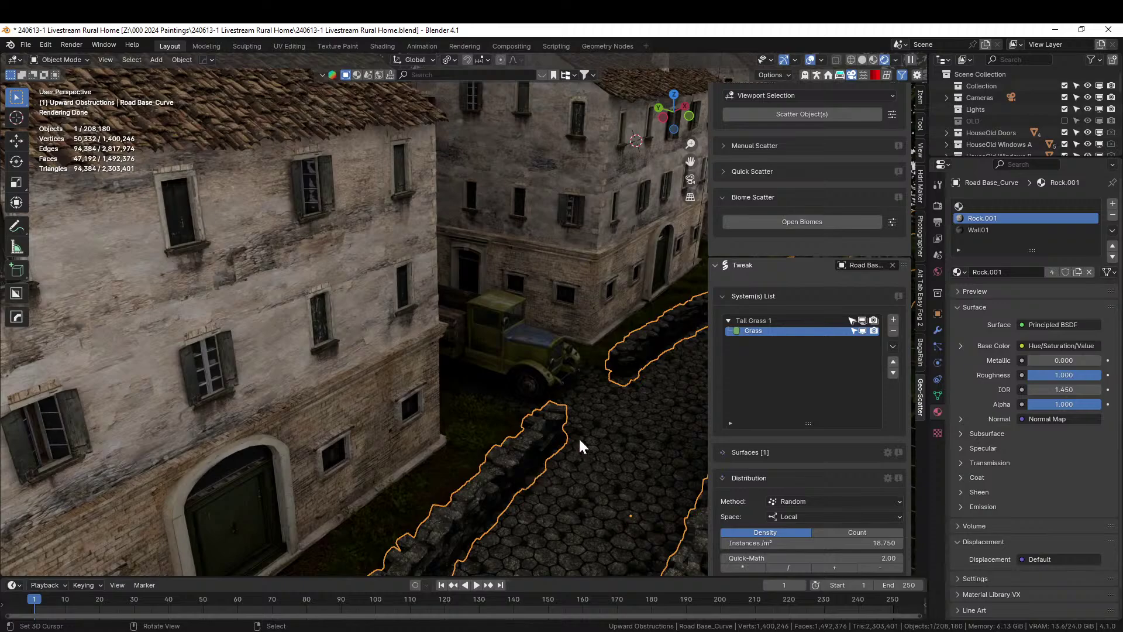
pyautogui.press('z')
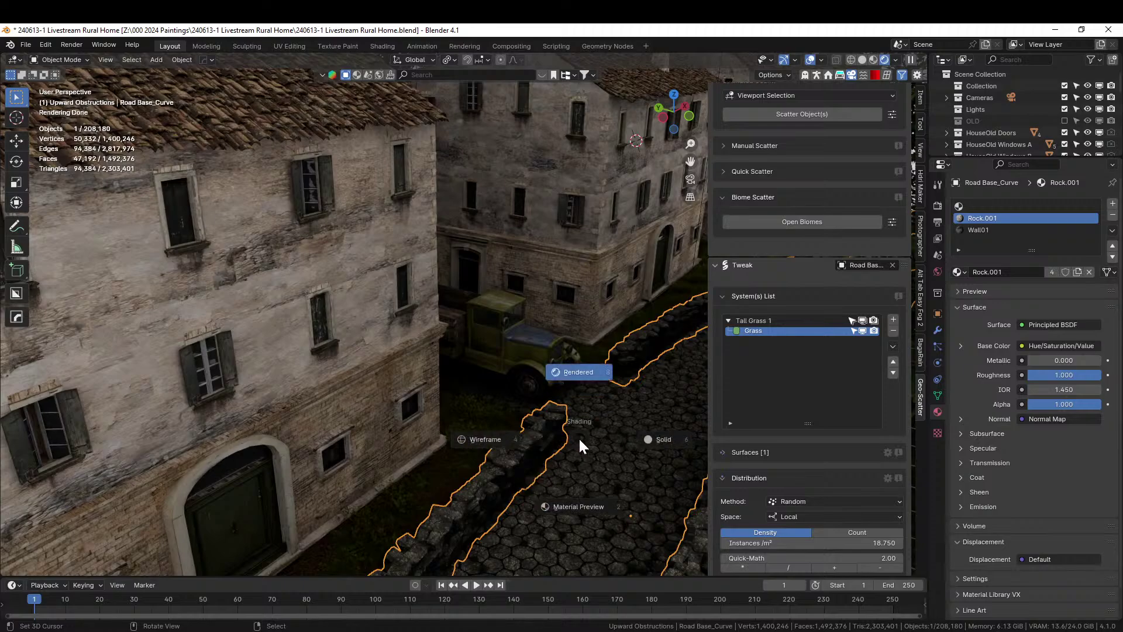
pyautogui.press('6')
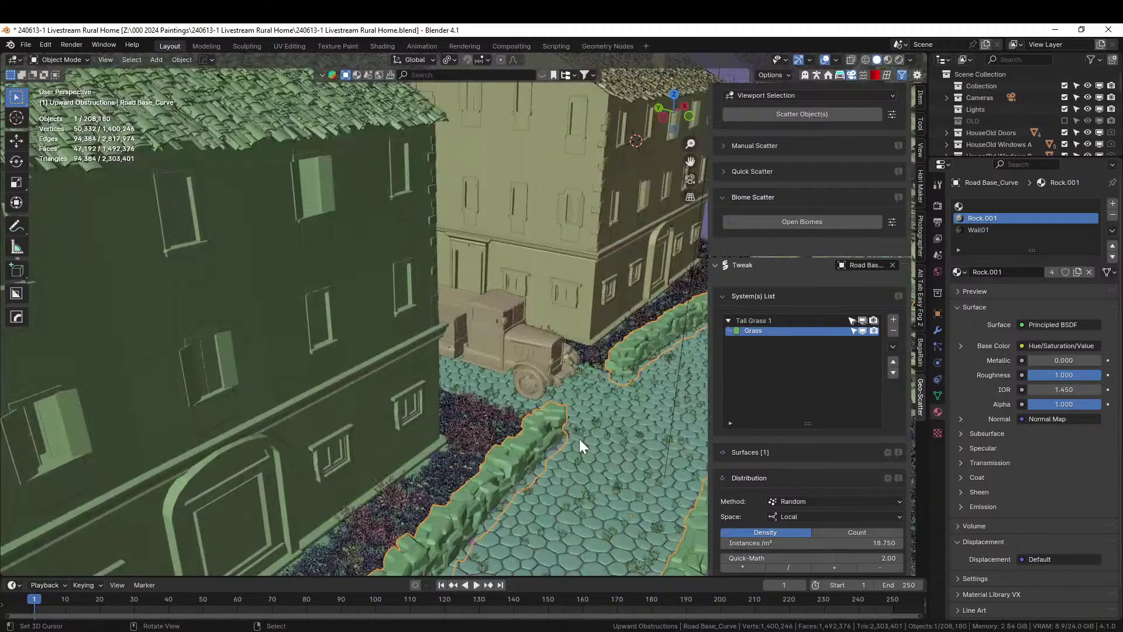
# - Select the base plane under the cobblestones and remove its Cobblestone Dirt, empty and Cobblestone Path Material slots
pyautogui.scroll(6, 579, 444)
pyautogui.scroll(-4, 580, 439)
pyautogui.scroll(8, 468, 324)
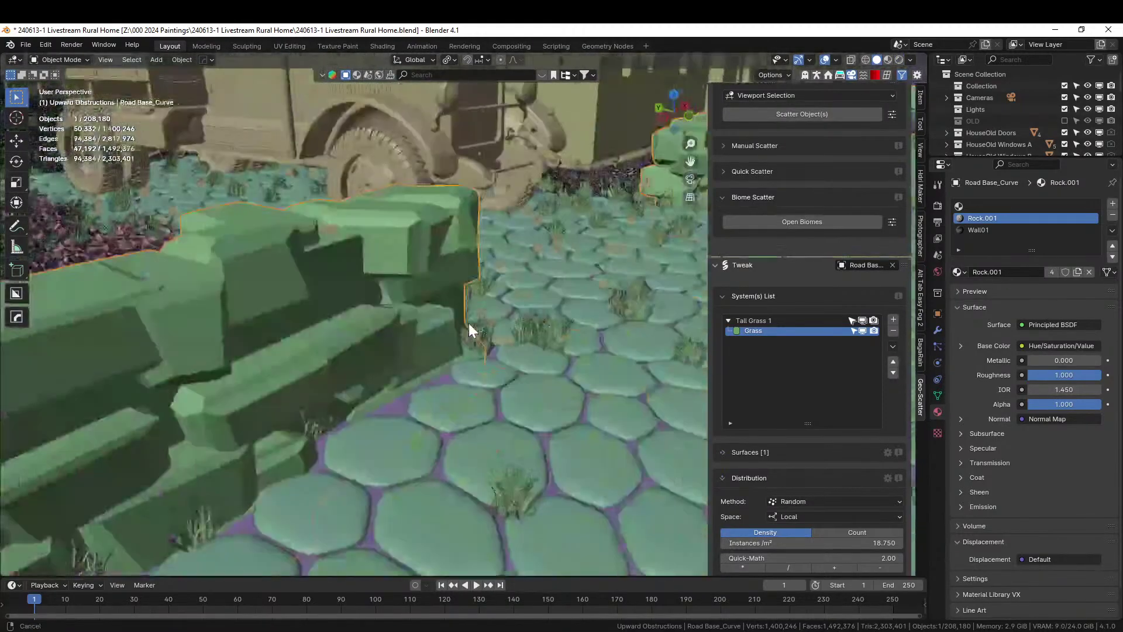
pyautogui.click(396, 487)
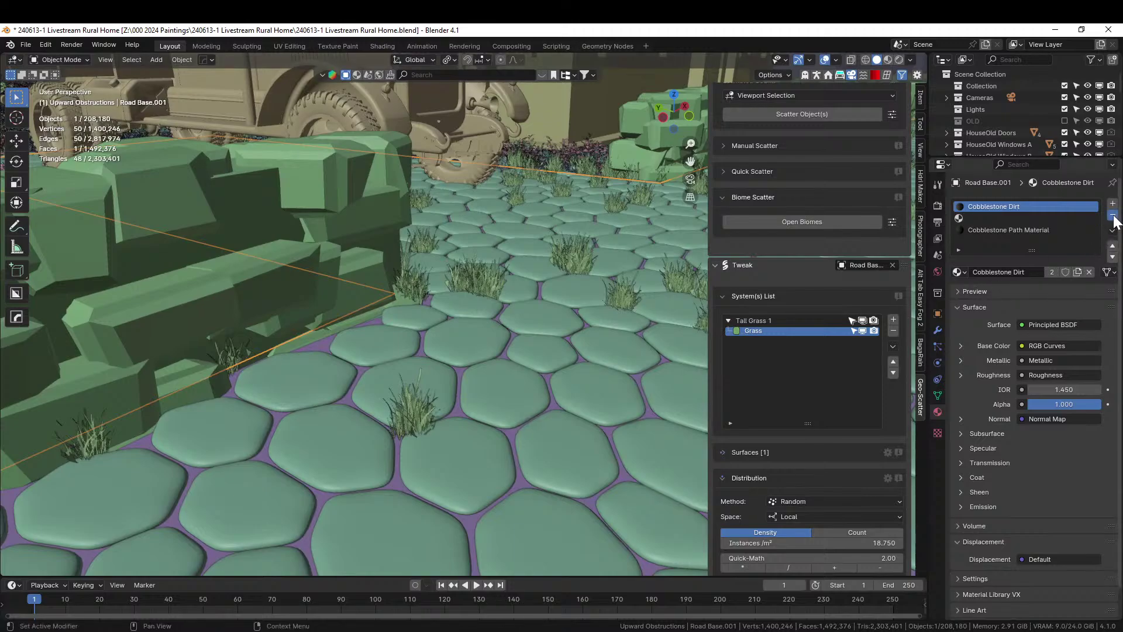
pyautogui.click(1112, 216)
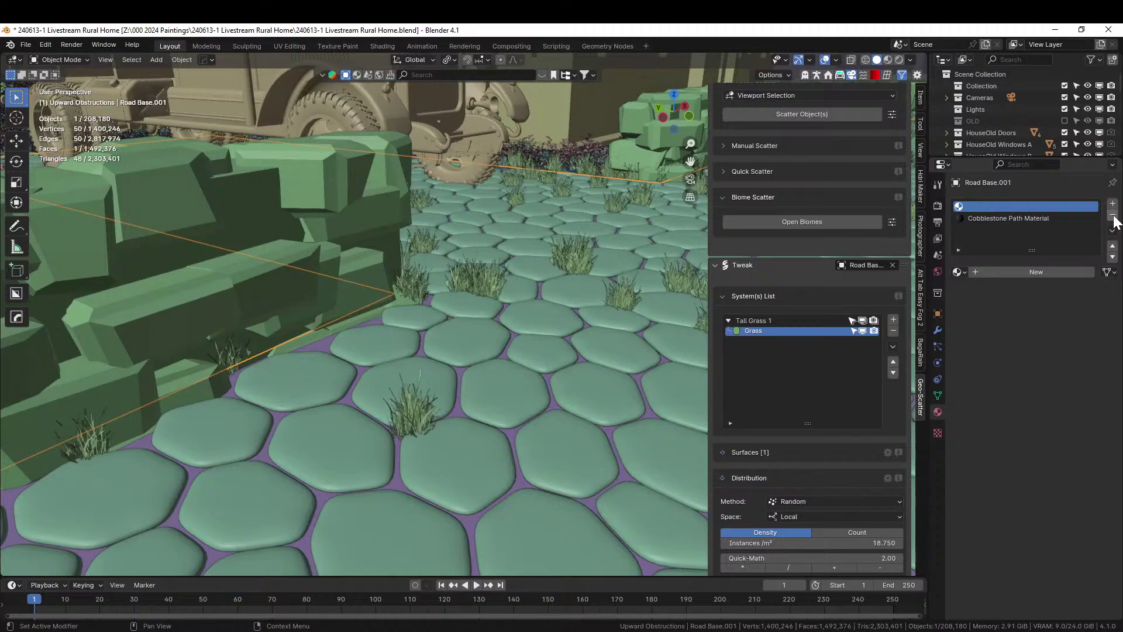
pyautogui.click(1114, 217)
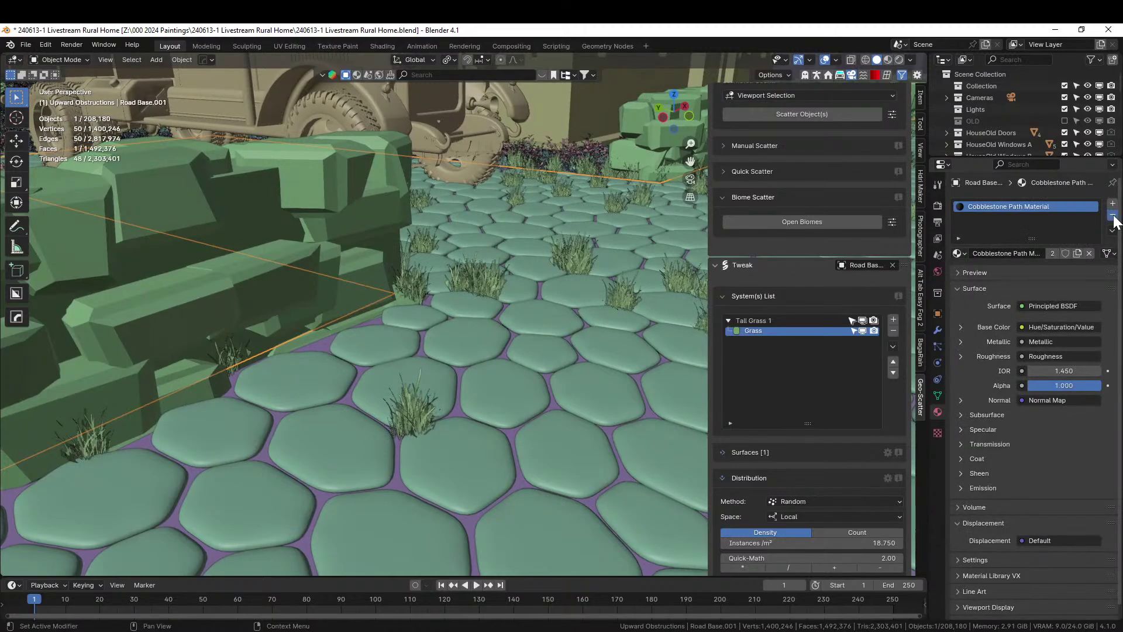
pyautogui.click(1114, 216)
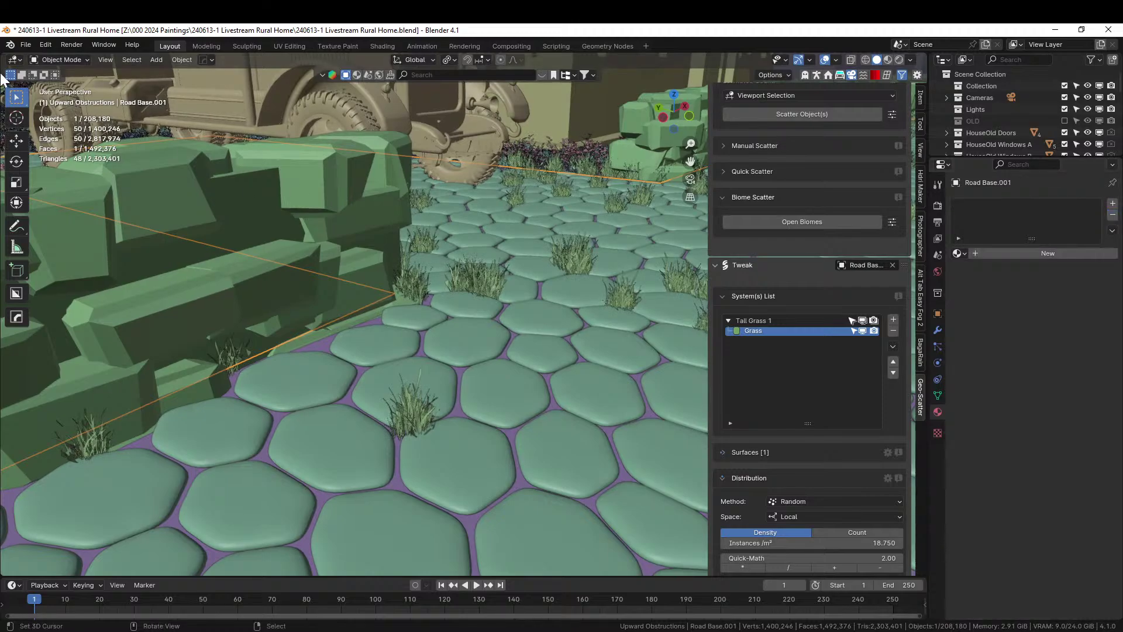
# - Split the viewport and turn the new area into an Asset Browser showing the 00 Blender Shaders library
pyautogui.moveTo(2, 55); pyautogui.dragTo(343, 146)
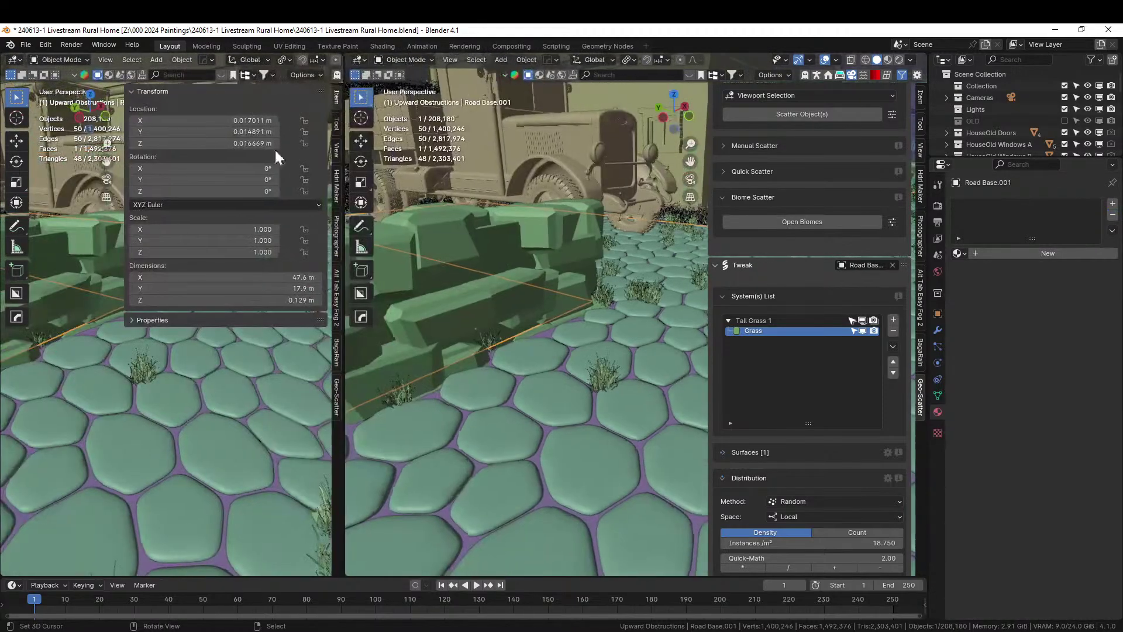
pyautogui.hotkey('shift', 'F1')
pyautogui.hotkey('shift', 'F1')
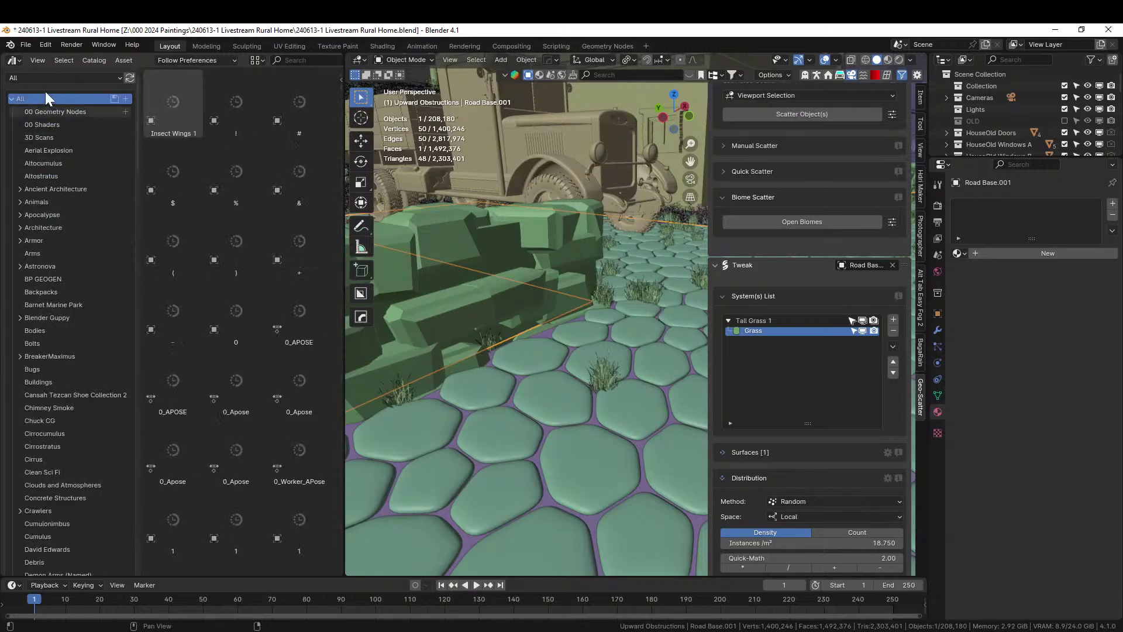
pyautogui.click(36, 76)
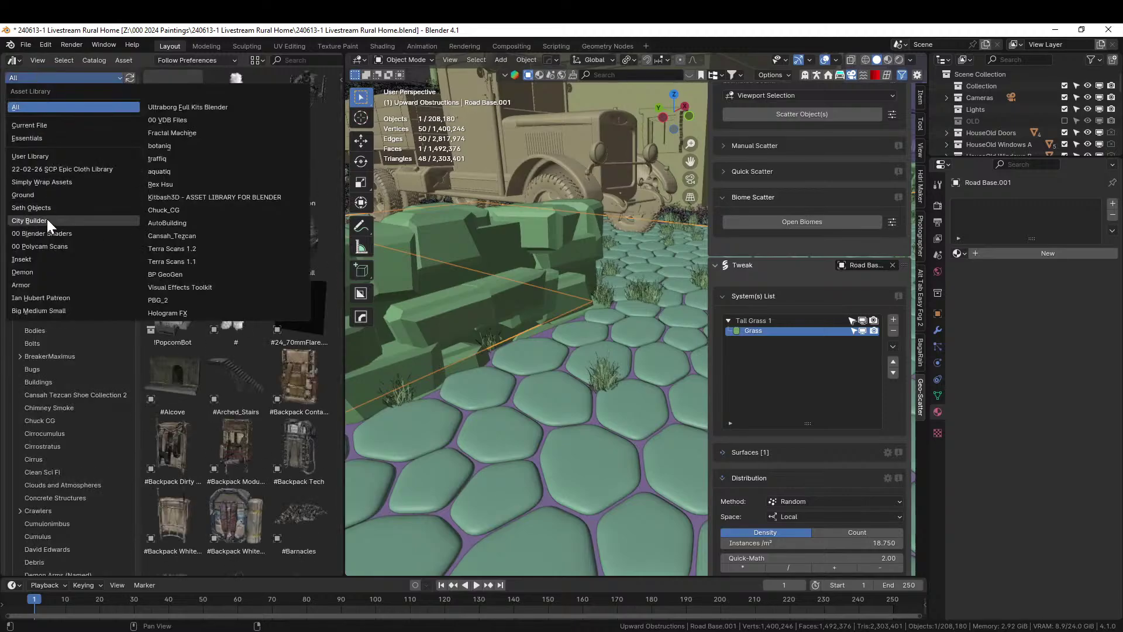
pyautogui.click(62, 233)
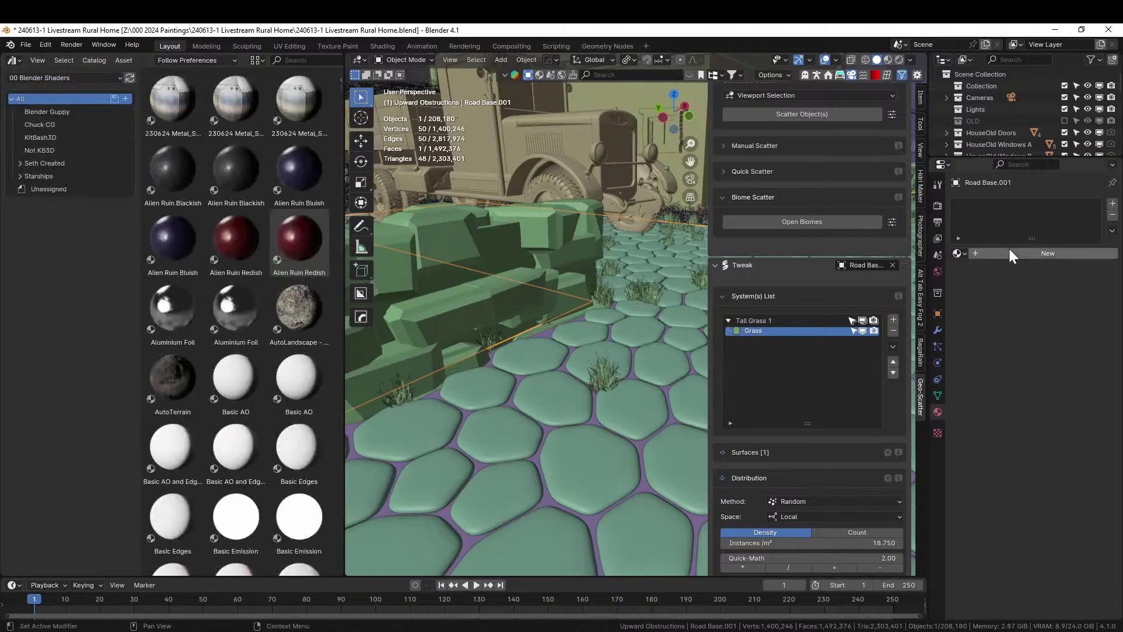
# - Add a new material to the road's base plane and replace it with the Dirt & AO Grass asset
pyautogui.moveTo(1012, 255); pyautogui.dragTo(17, 170)
pyautogui.click(29, 164)
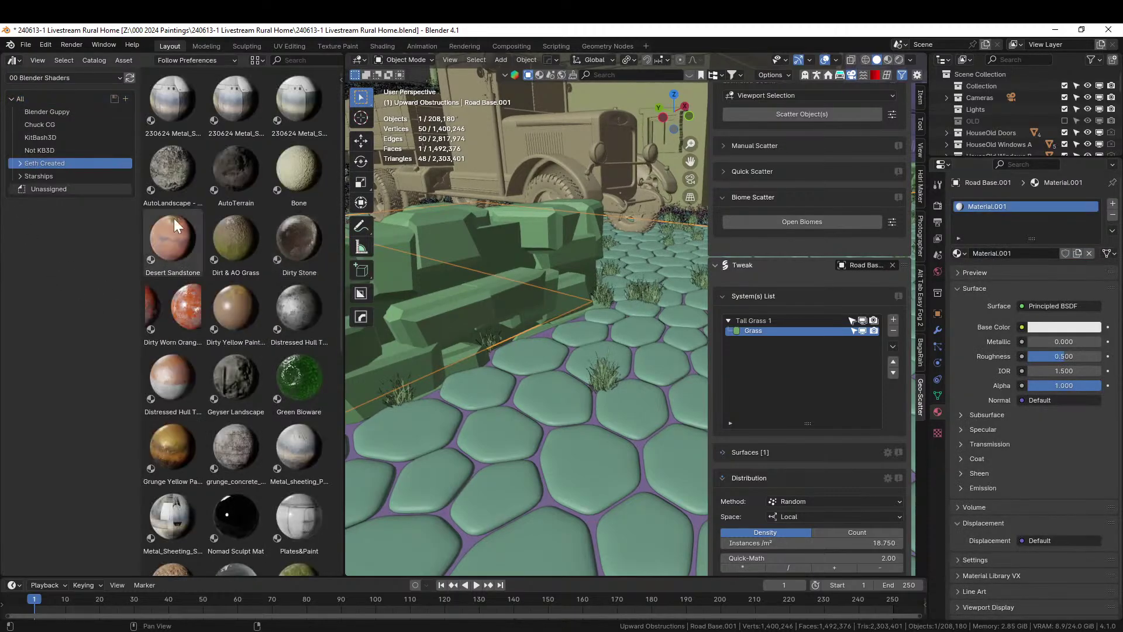
pyautogui.moveTo(236, 237); pyautogui.dragTo(994, 216)
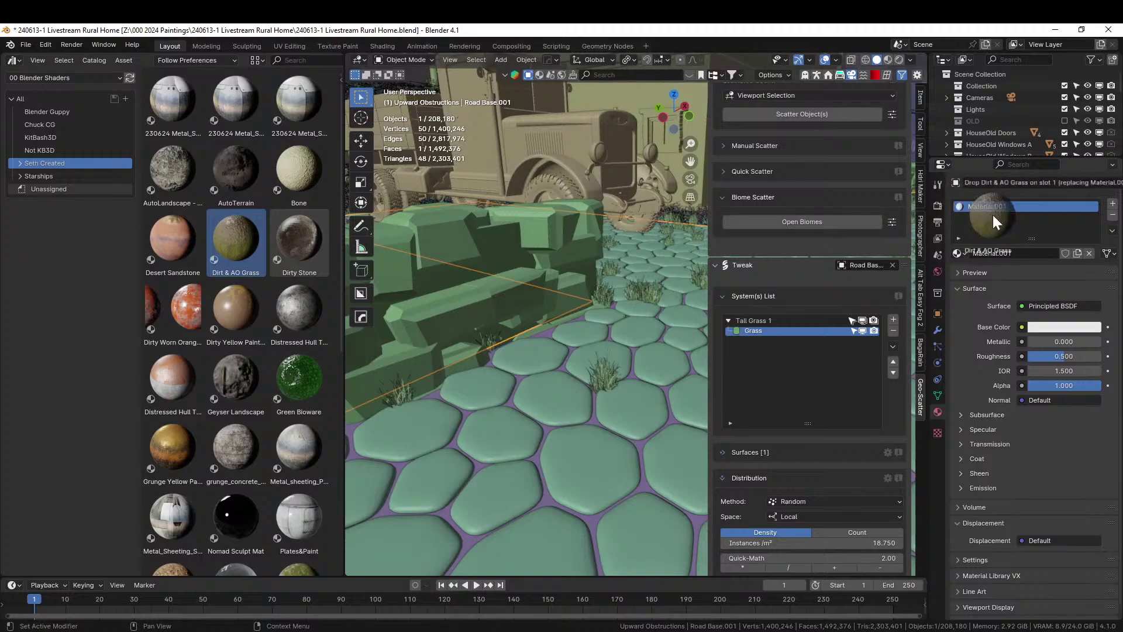
pyautogui.moveTo(993, 215); pyautogui.dragTo(992, 214)
# - Select the surrounding terrain and replace its AutoTerrain material with the Dirt & AO Grass asset
pyautogui.moveTo(572, 275); pyautogui.dragTo(556, 378, button='middle')
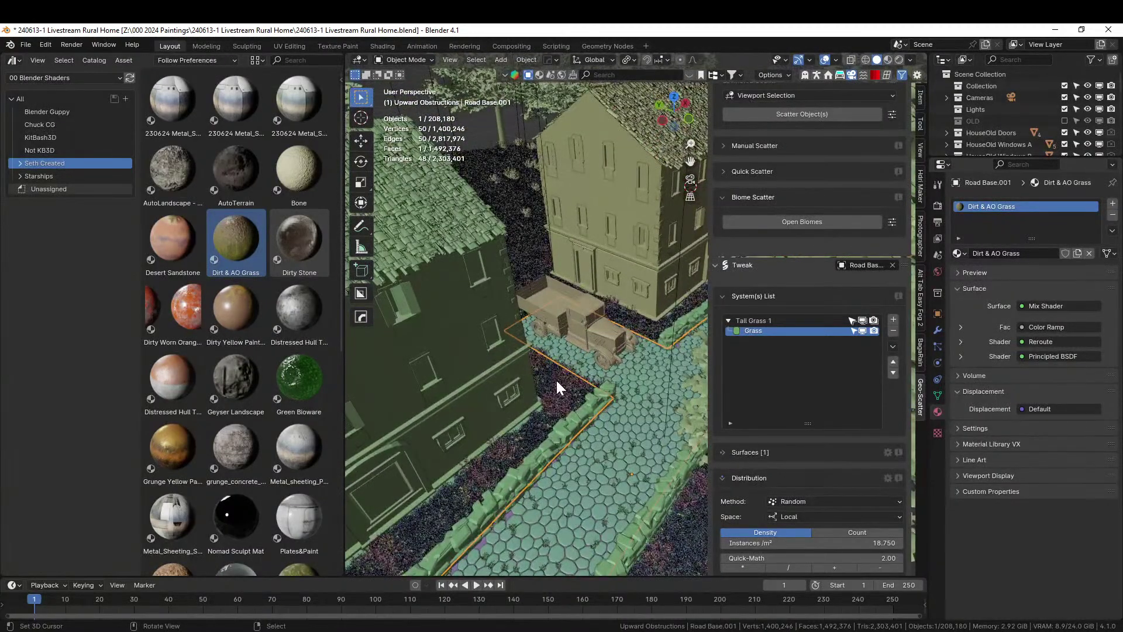
pyautogui.click(556, 378)
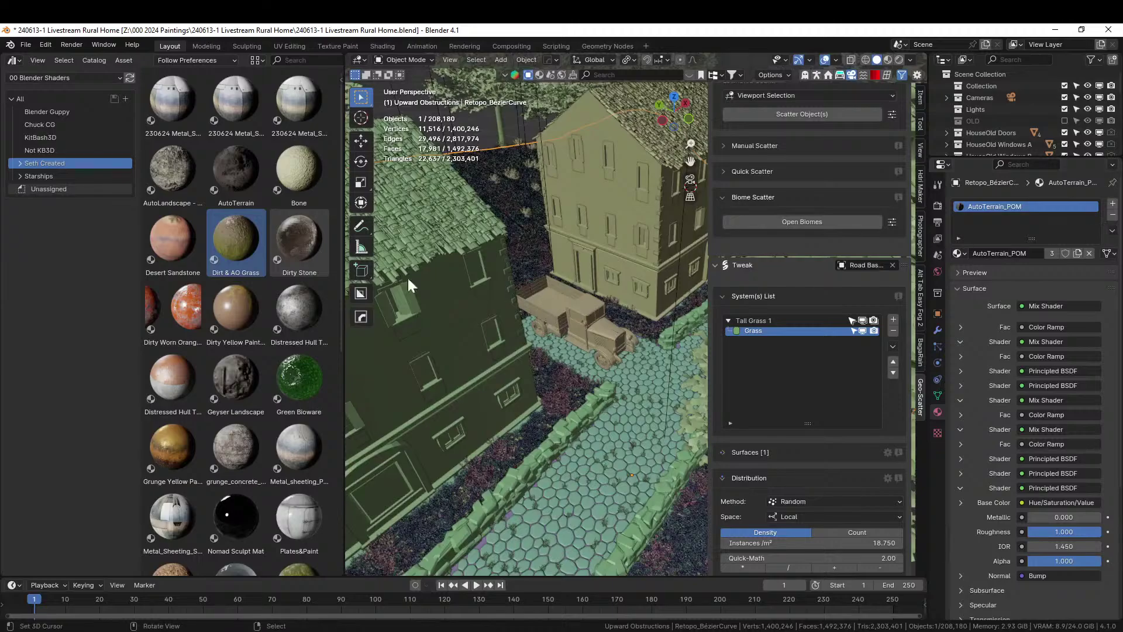
pyautogui.moveTo(242, 234); pyautogui.dragTo(1049, 209)
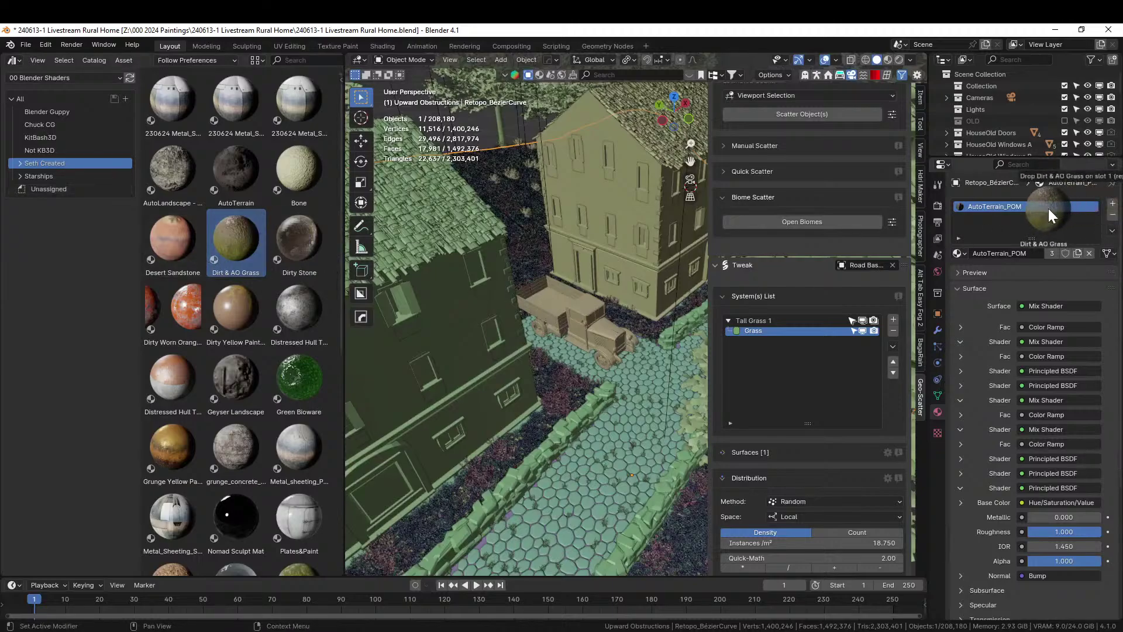
pyautogui.moveTo(1048, 209); pyautogui.dragTo(1048, 208)
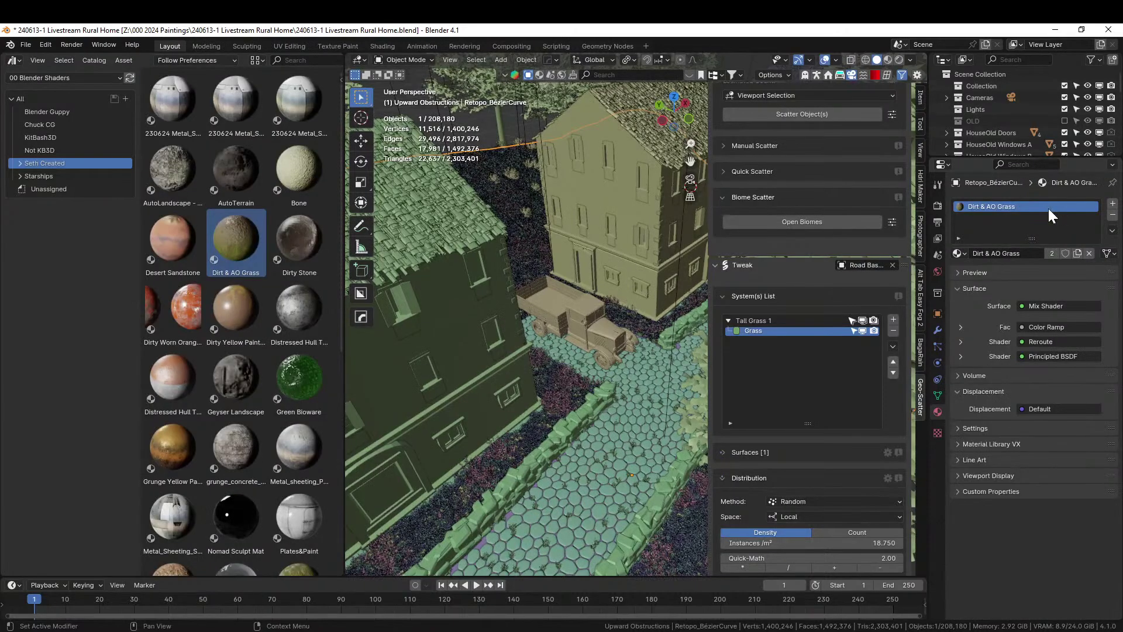
# - Close the Asset Browser area so the 3D viewport fills the space again
pyautogui.rightClick(141, 60)
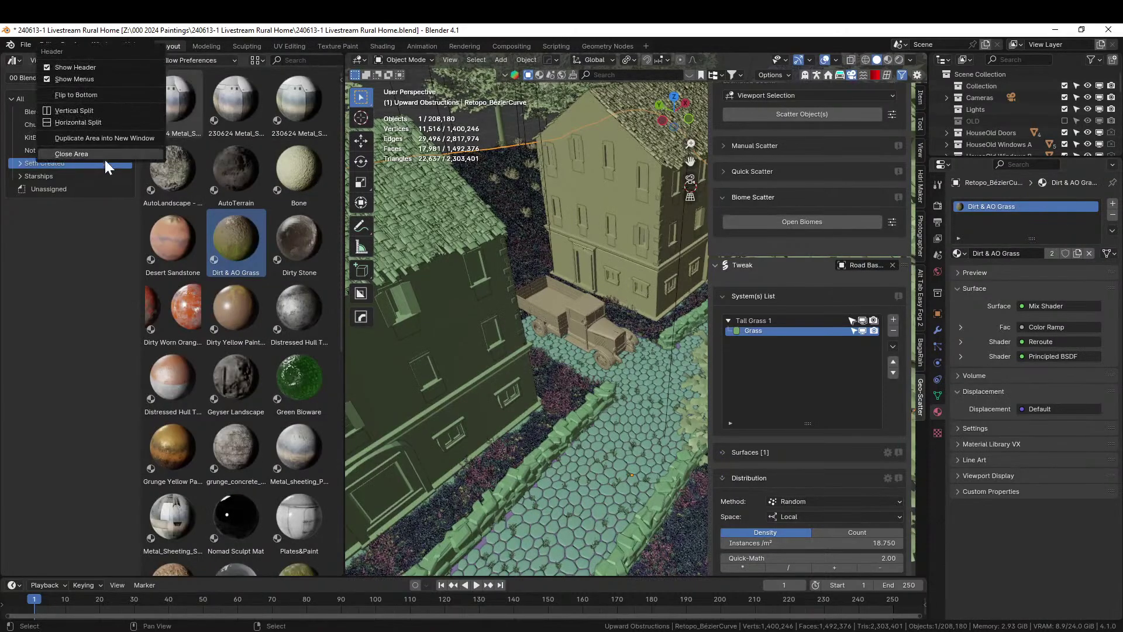
pyautogui.click(114, 137)
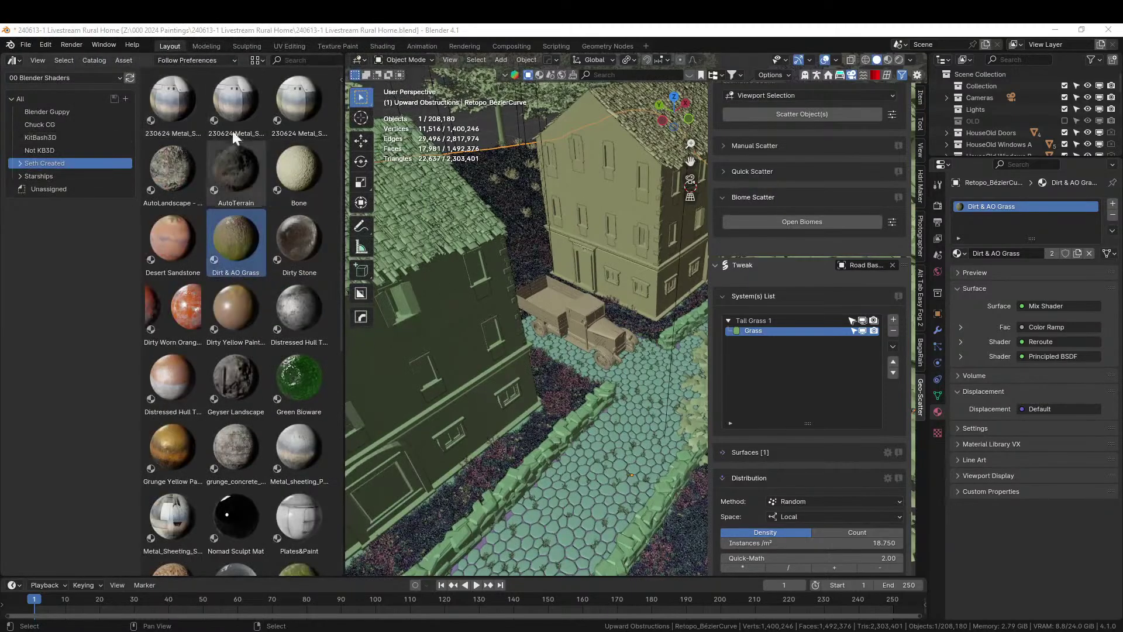
pyautogui.rightClick(140, 59)
pyautogui.click(99, 153)
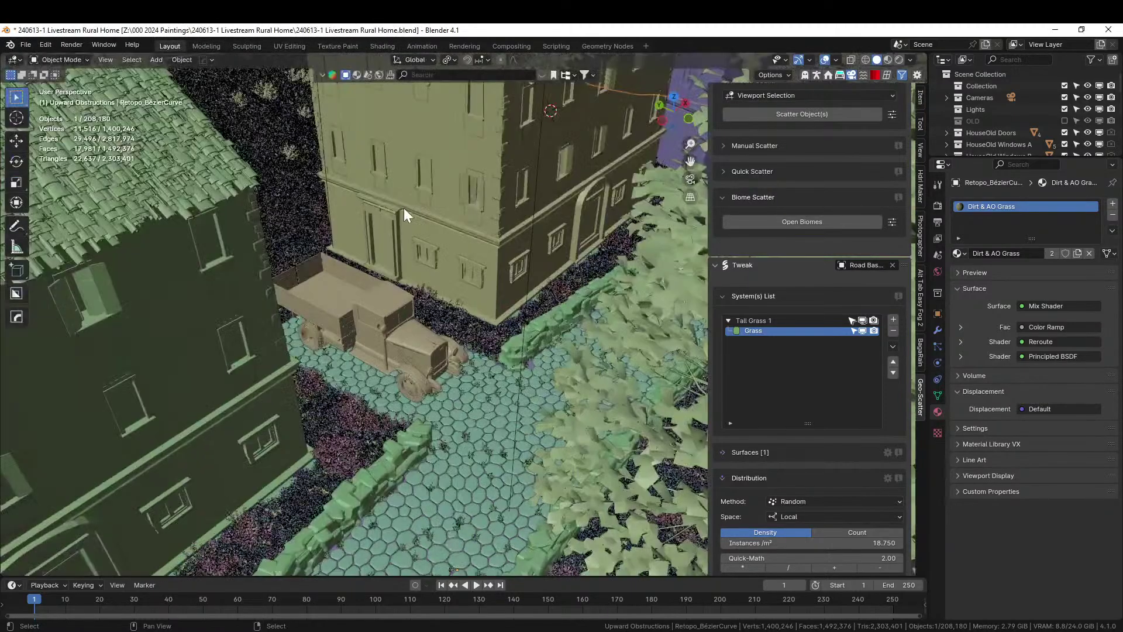
# - Switch the viewport to rendered shading and inspect the road and ground materials up close and from above
pyautogui.scroll(-2, 521, 307)
pyautogui.press('z')
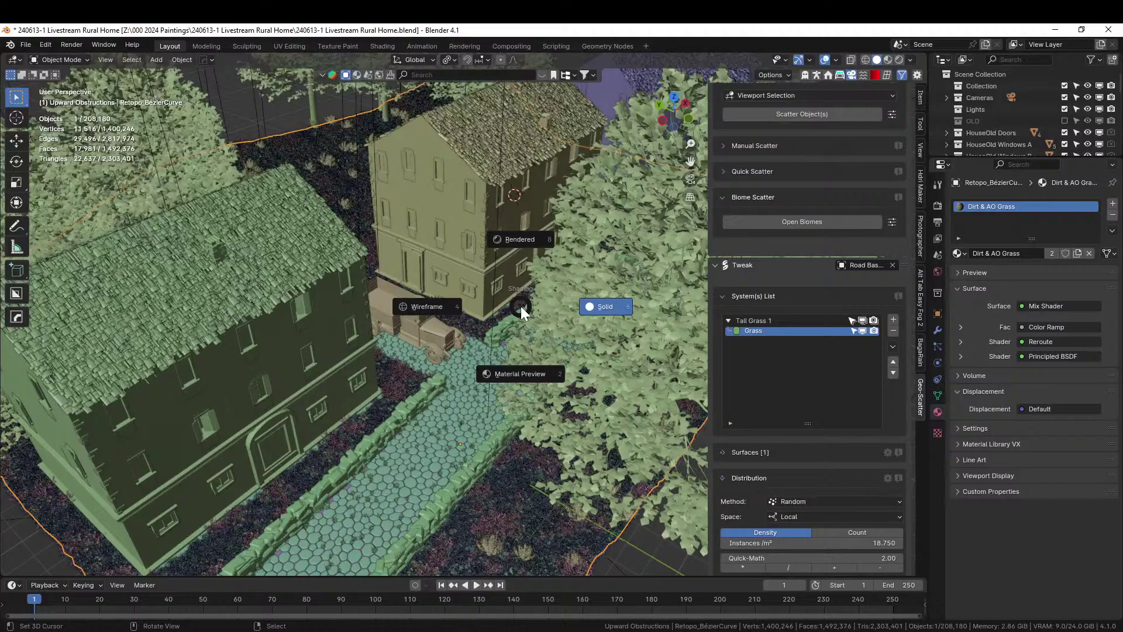
pyautogui.press('8')
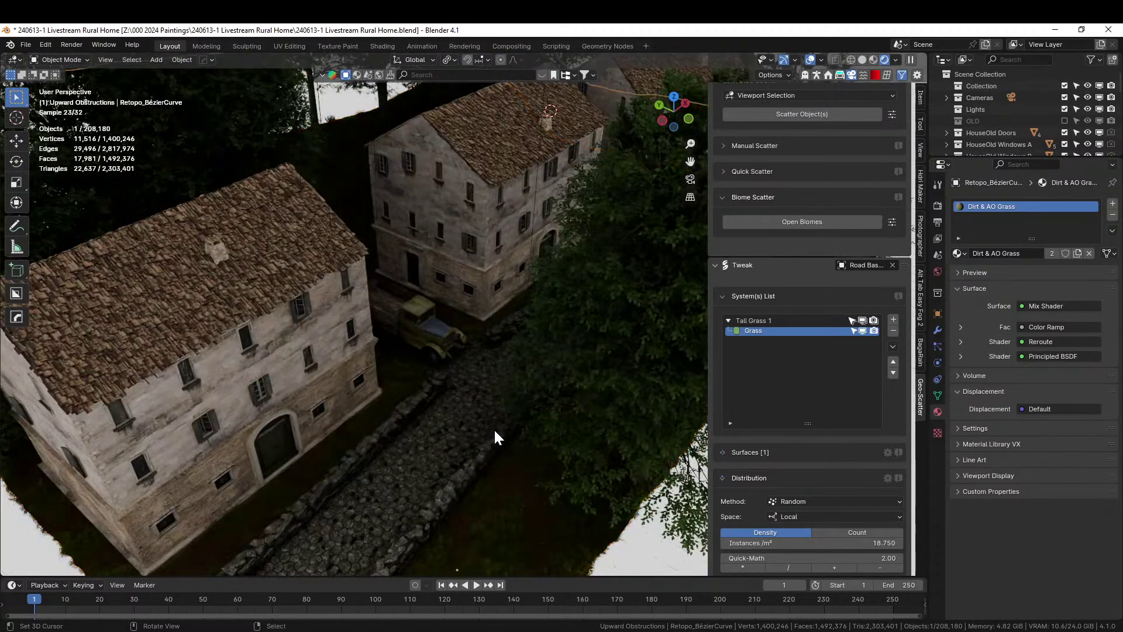
pyautogui.scroll(5, 518, 436)
pyautogui.moveTo(521, 425); pyautogui.dragTo(522, 419, button='middle')
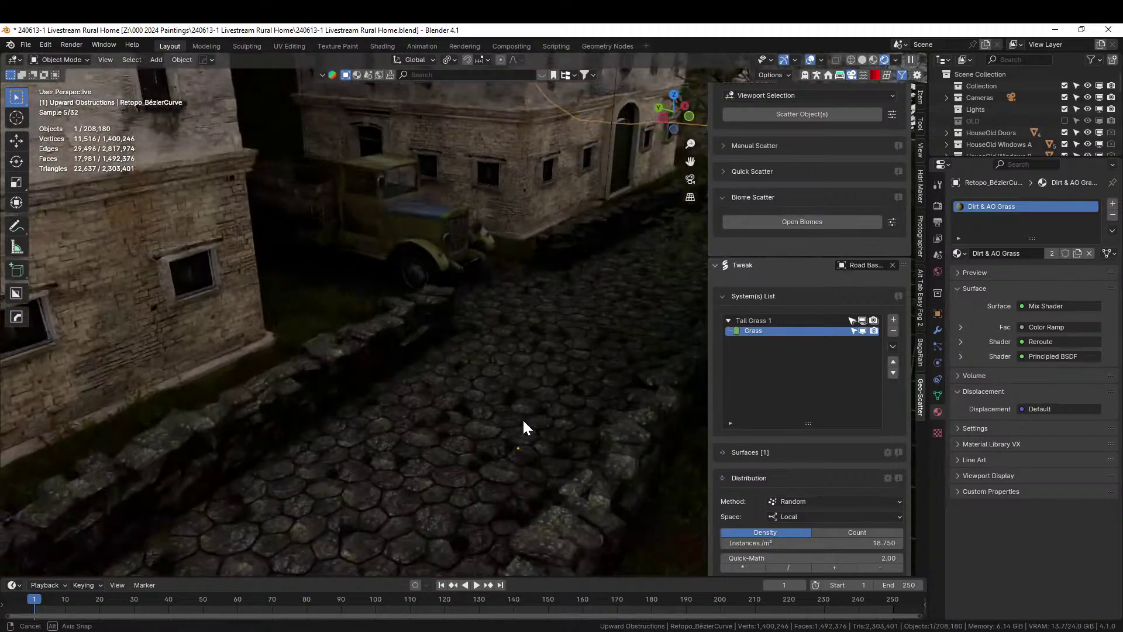
pyautogui.scroll(-5, 522, 419)
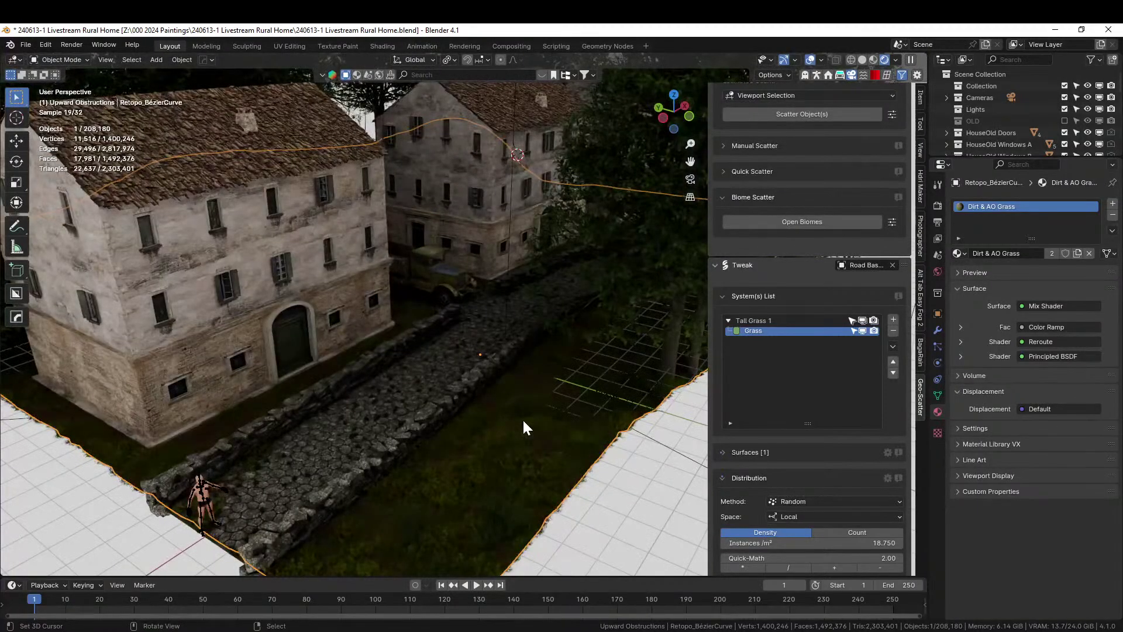
# - Start HDRI Maker's Import Background and browse the HDRI Images folder for a sky sequence
pyautogui.click(922, 188)
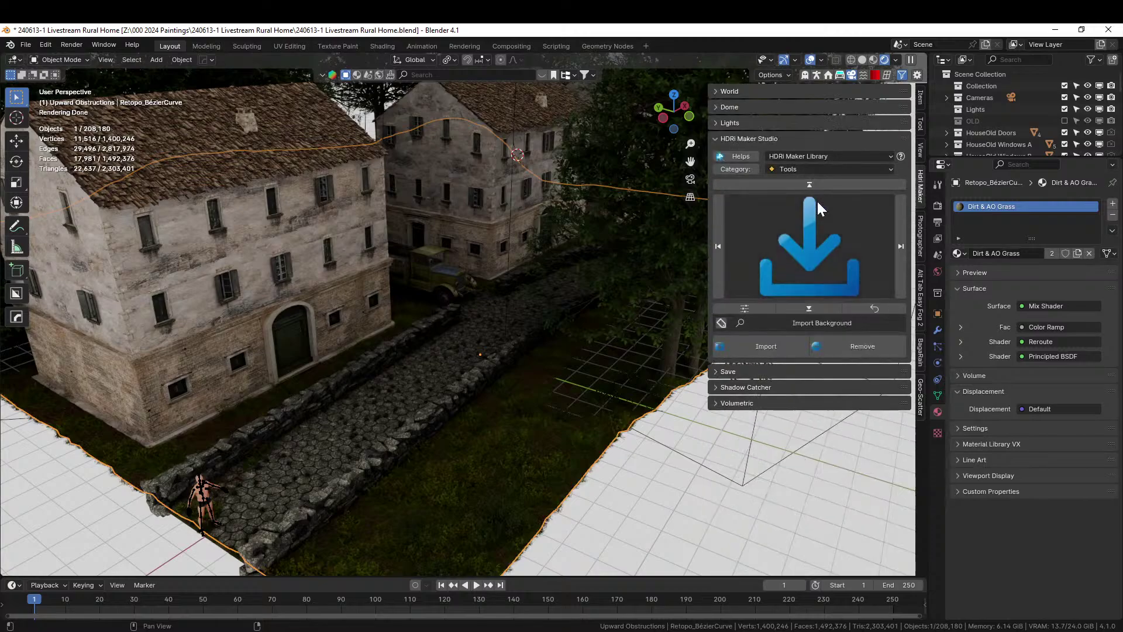
pyautogui.keyDown('ctrl'); pyautogui.click(733, 349); pyautogui.keyUp('ctrl')
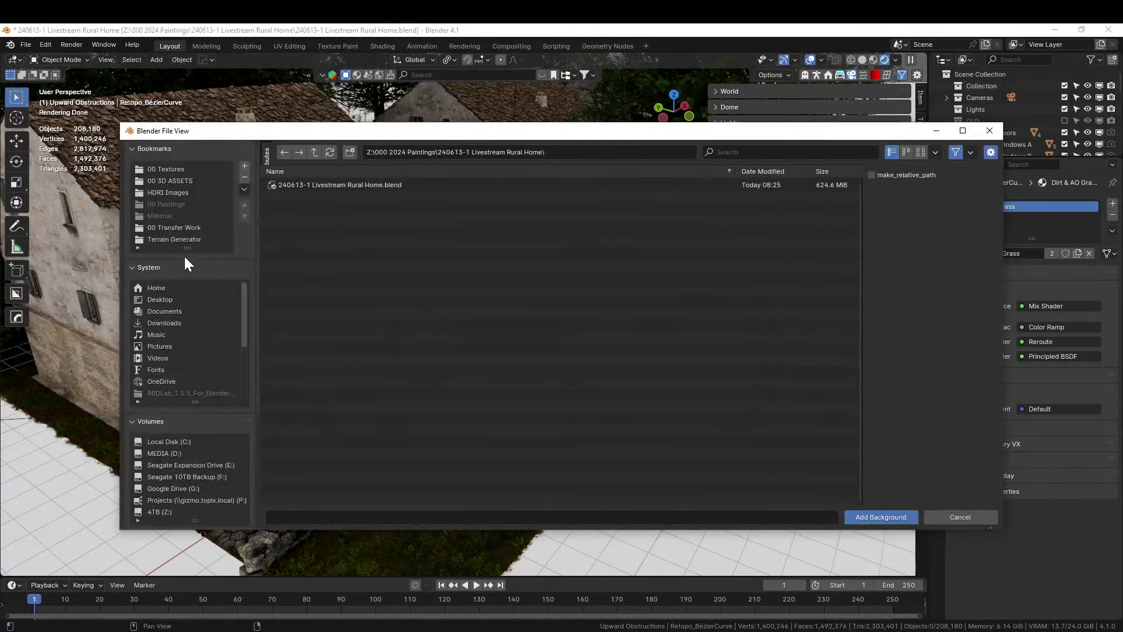
pyautogui.click(185, 192)
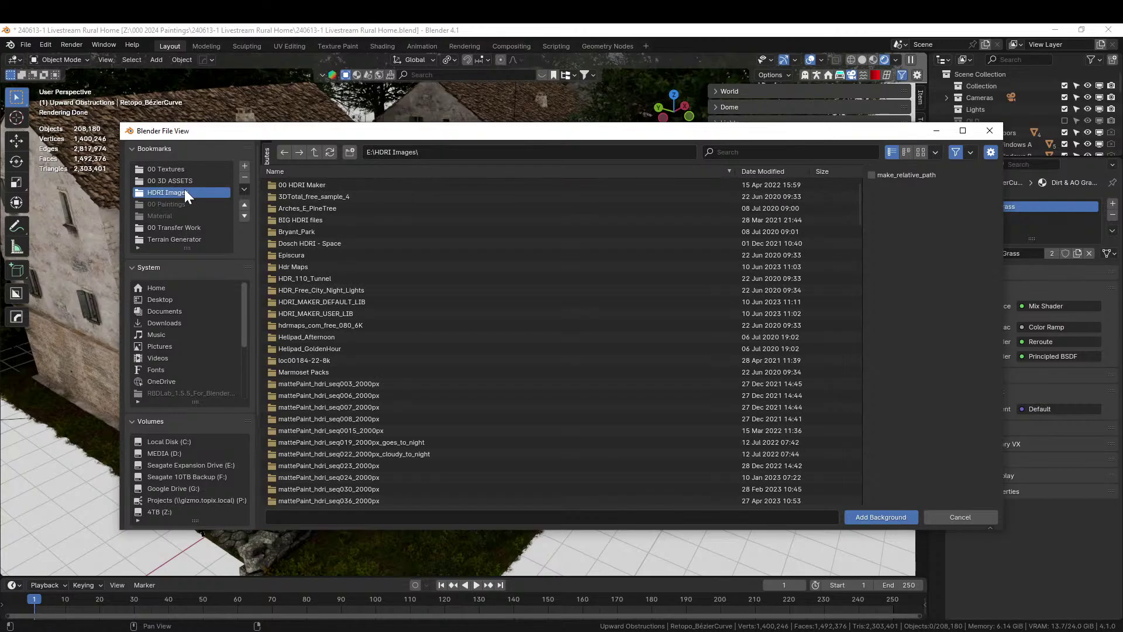
pyautogui.scroll(-3, 405, 460)
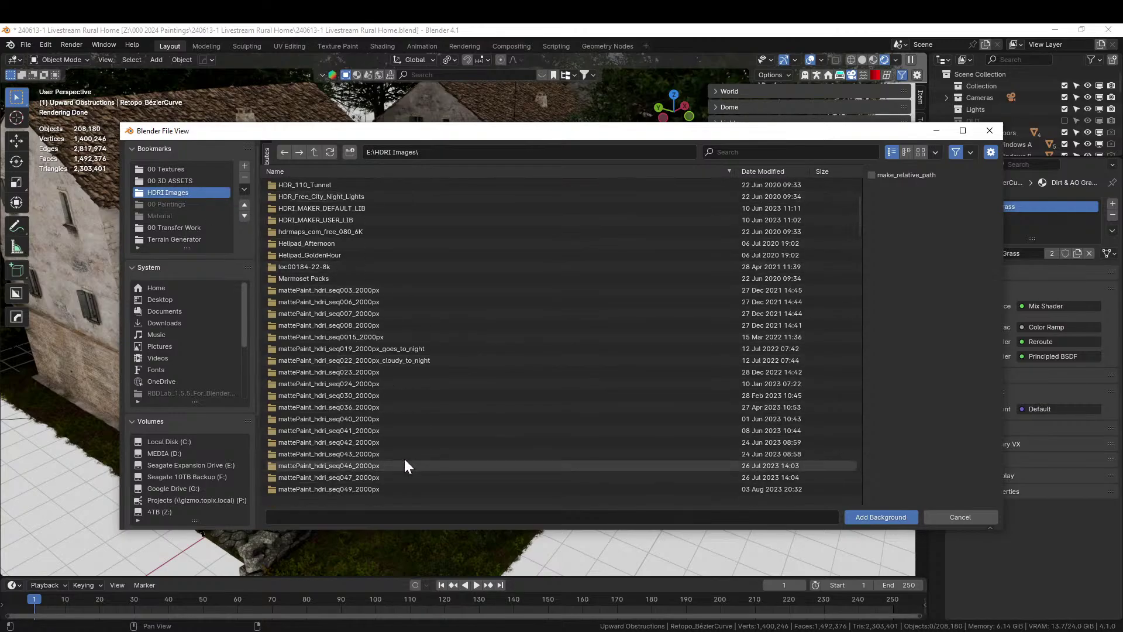
pyautogui.scroll(-2, 405, 460)
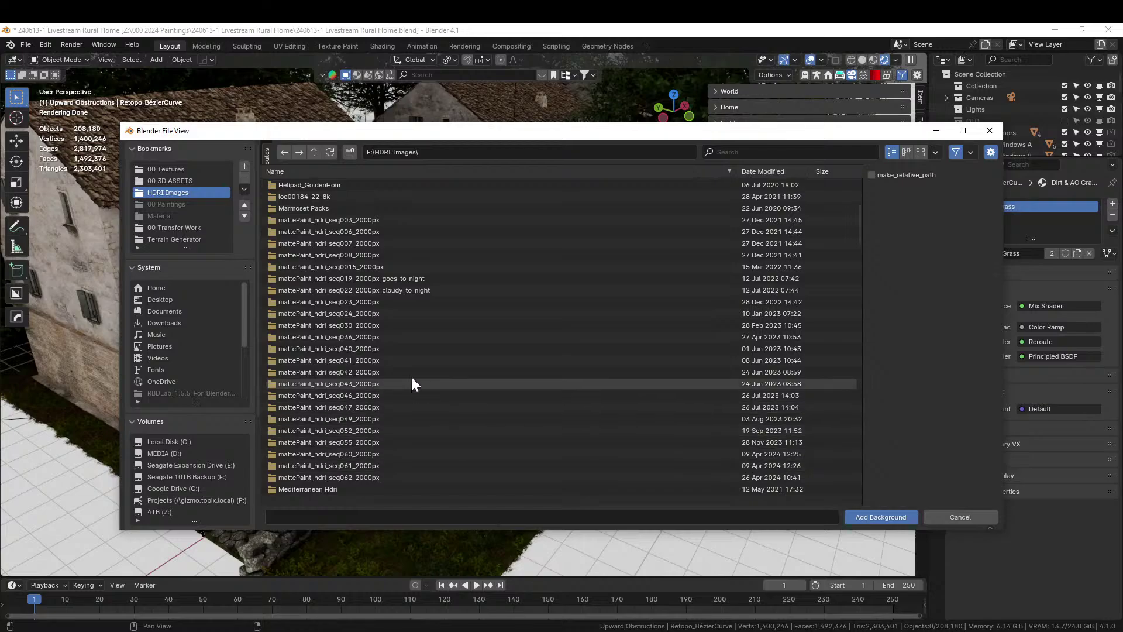
# - Look through the jpg thumbnails in the mattePaint_hdri_seq042_2000px folder for a suitable sky
pyautogui.click(360, 373)
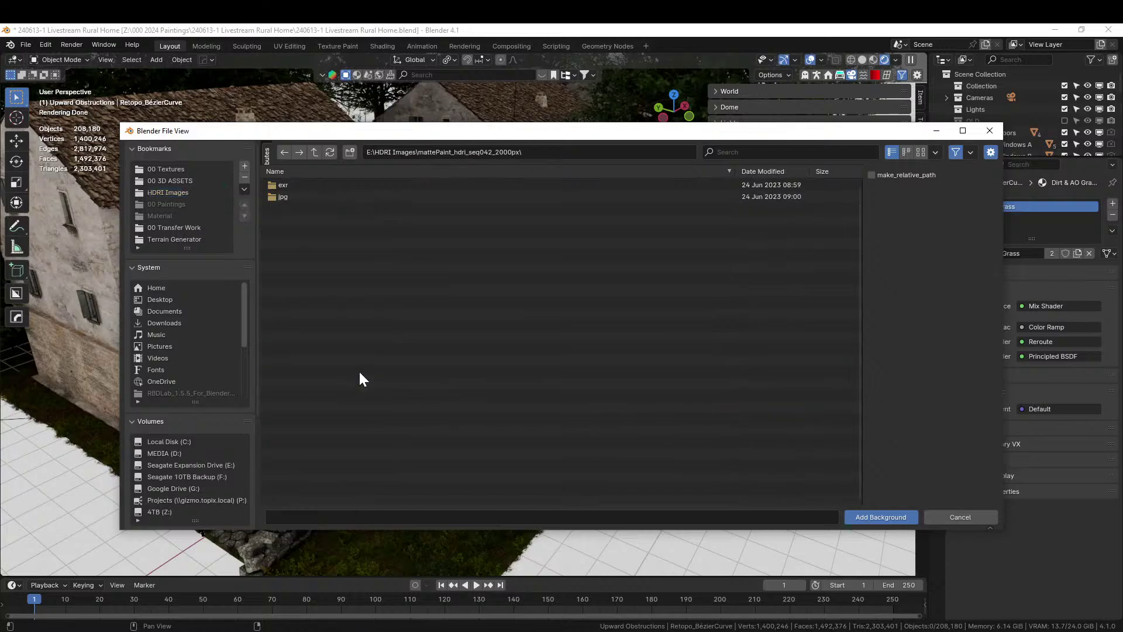
pyautogui.click(282, 198)
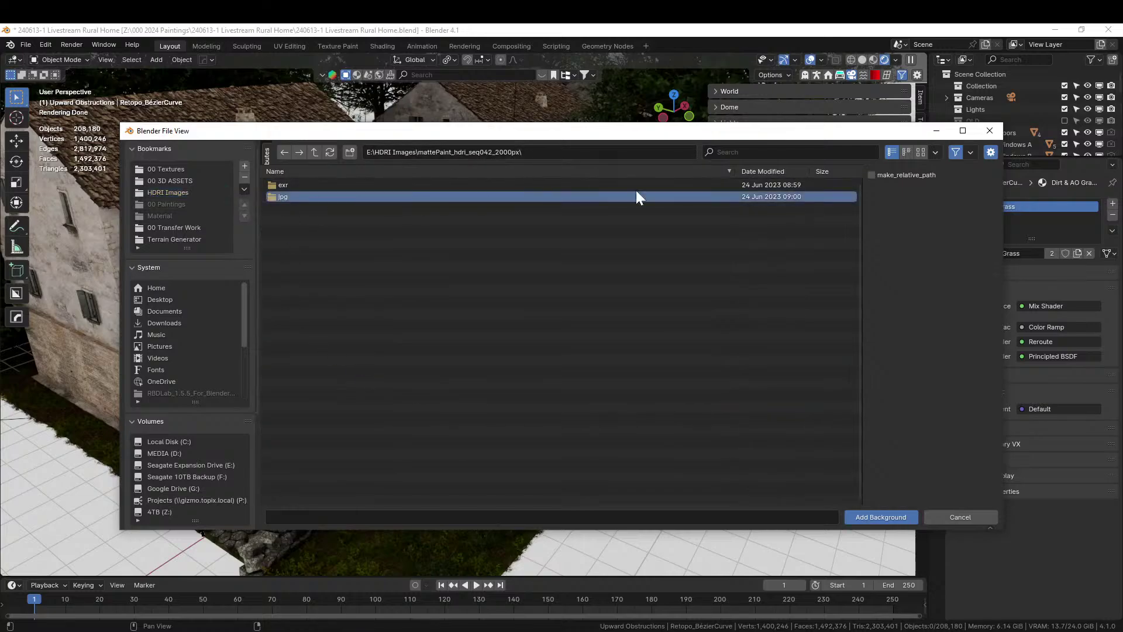
pyautogui.click(921, 152)
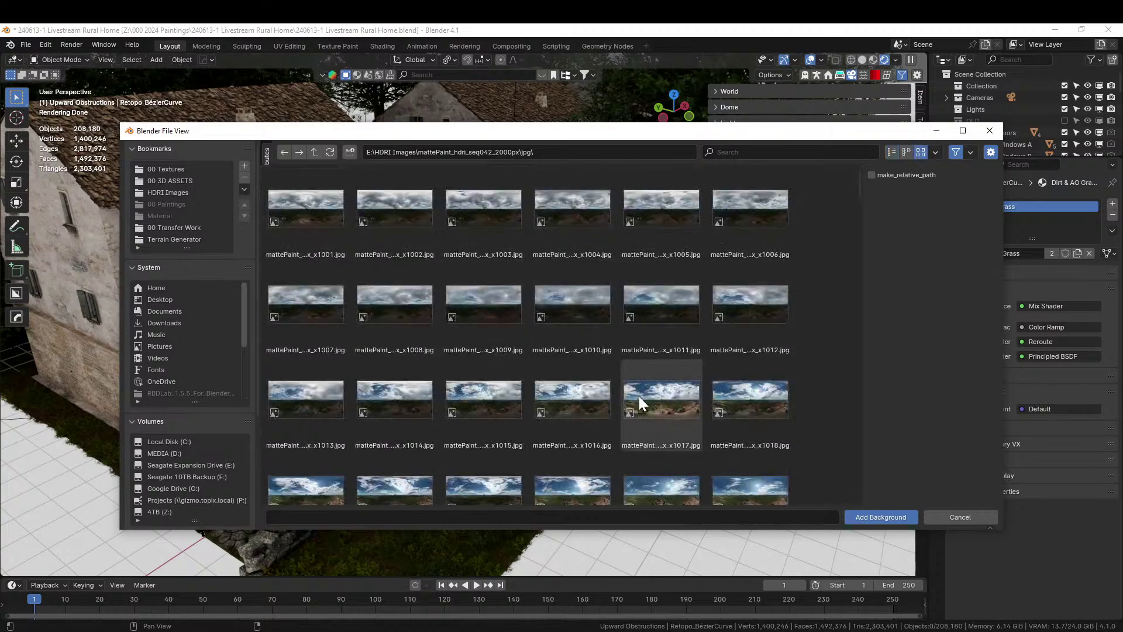
pyautogui.scroll(-2, 639, 402)
pyautogui.scroll(-14, 639, 395)
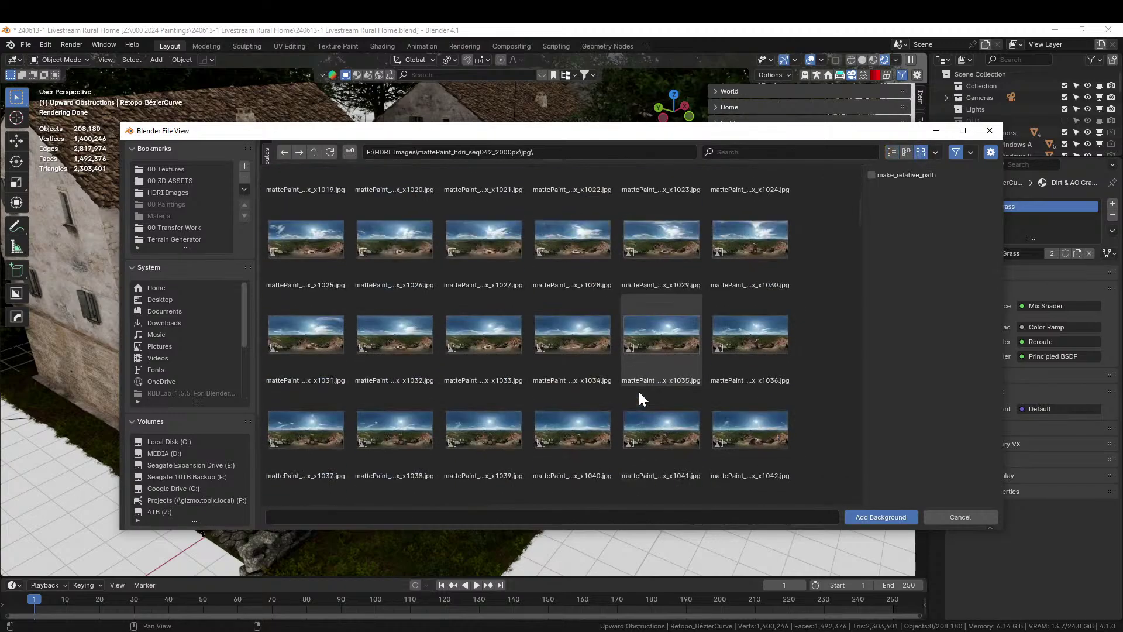
pyautogui.scroll(-20, 636, 395)
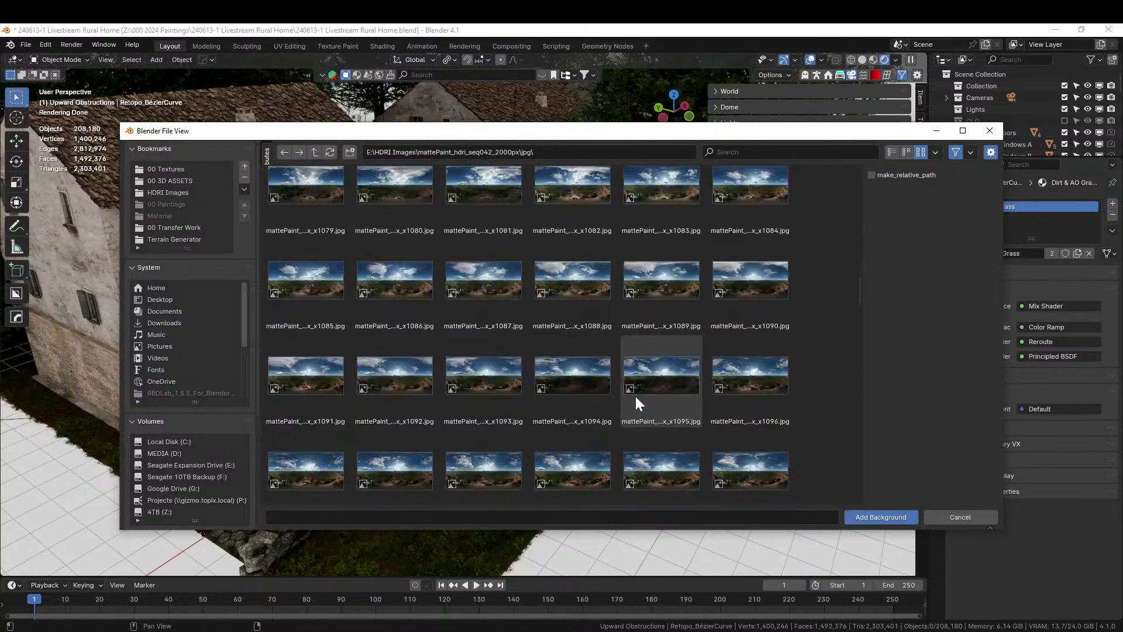
pyautogui.scroll(-14, 632, 396)
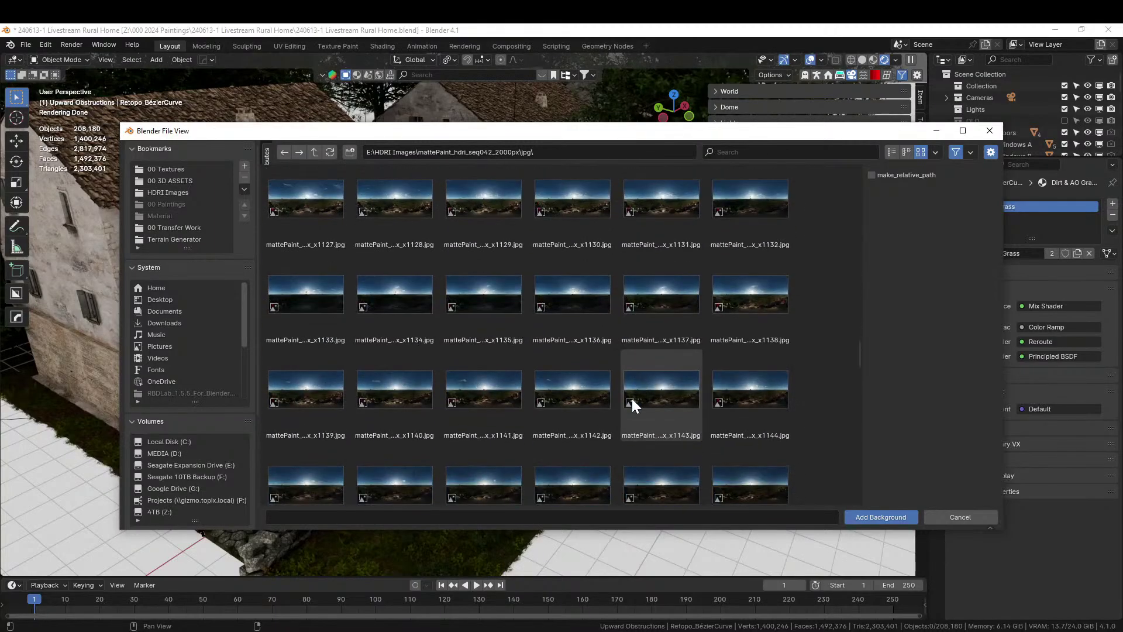
pyautogui.scroll(18, 630, 398)
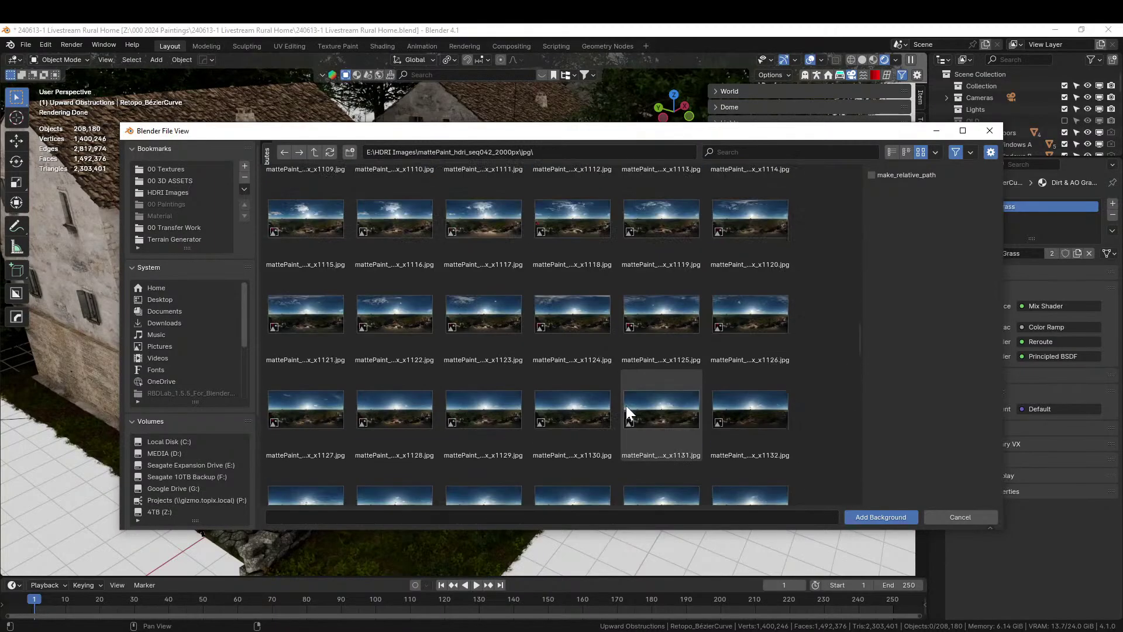
pyautogui.scroll(14, 627, 408)
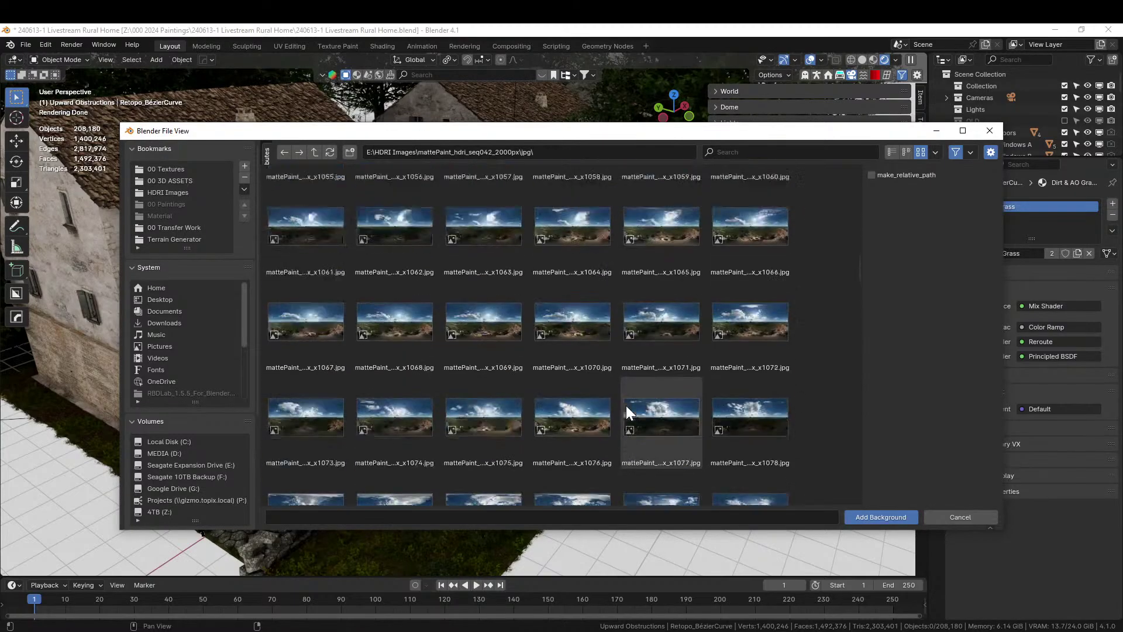
pyautogui.scroll(2, 626, 405)
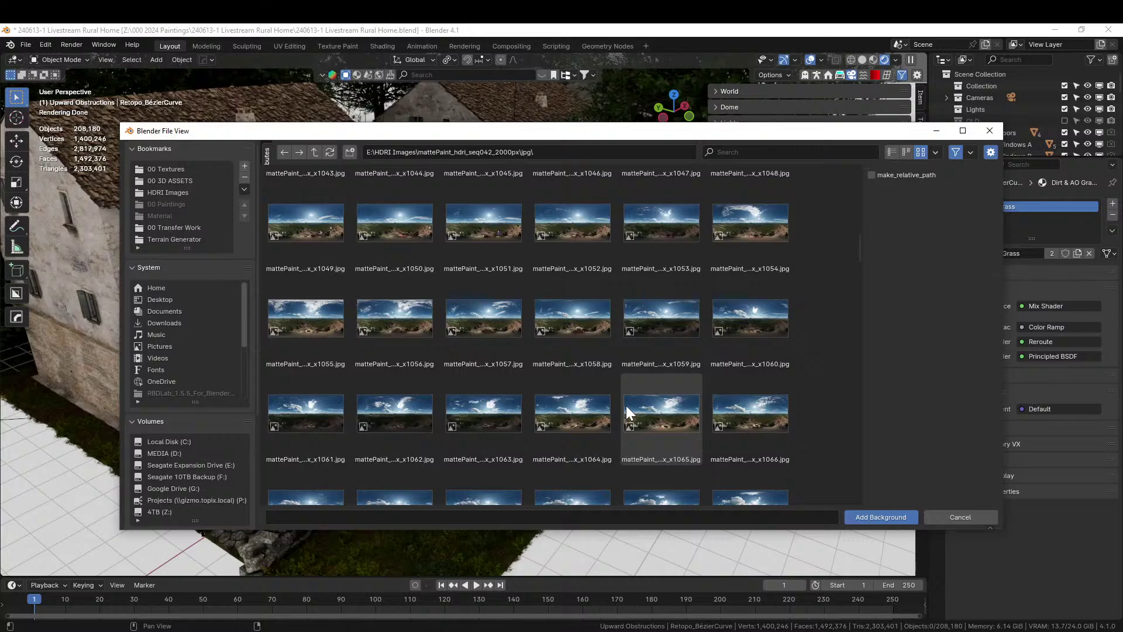
pyautogui.scroll(2, 627, 406)
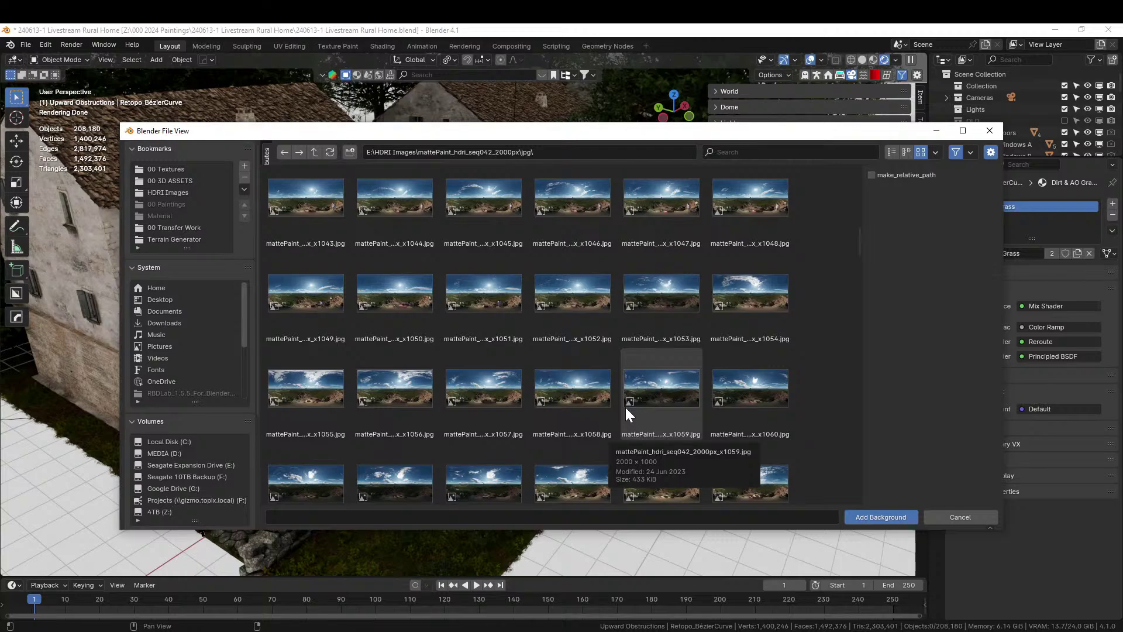
# - Find frame 1050 in the sequence's exr folder and add mattePaint_hdri_seq042_2000px_x1050.exr as the background
pyautogui.click(892, 153)
pyautogui.click(314, 152)
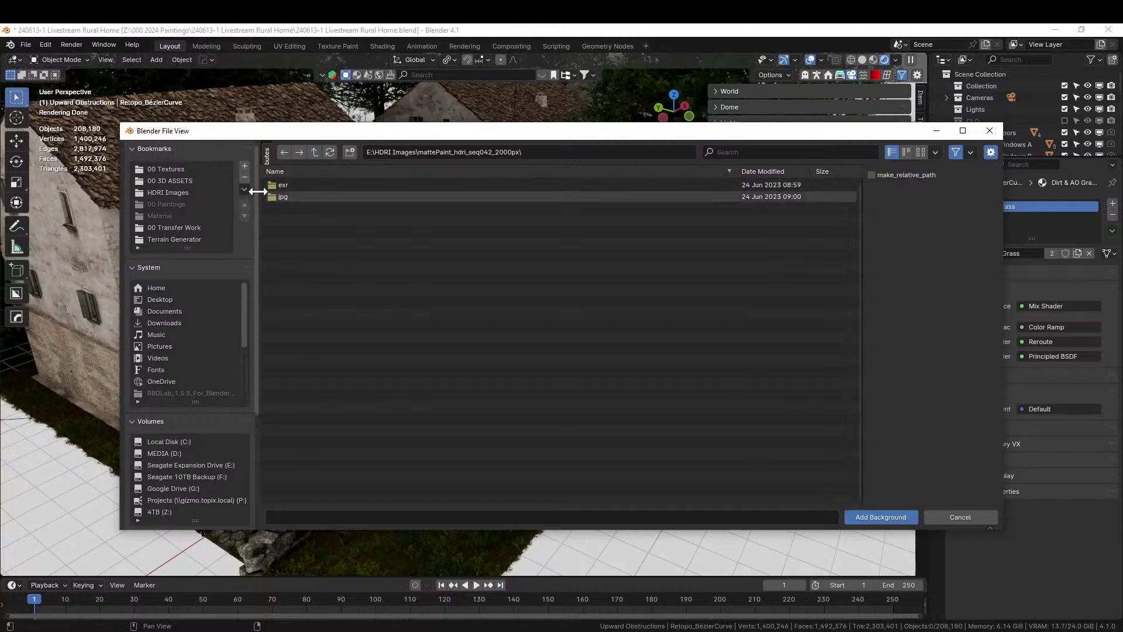
pyautogui.click(285, 184)
pyautogui.doubleClick(308, 185)
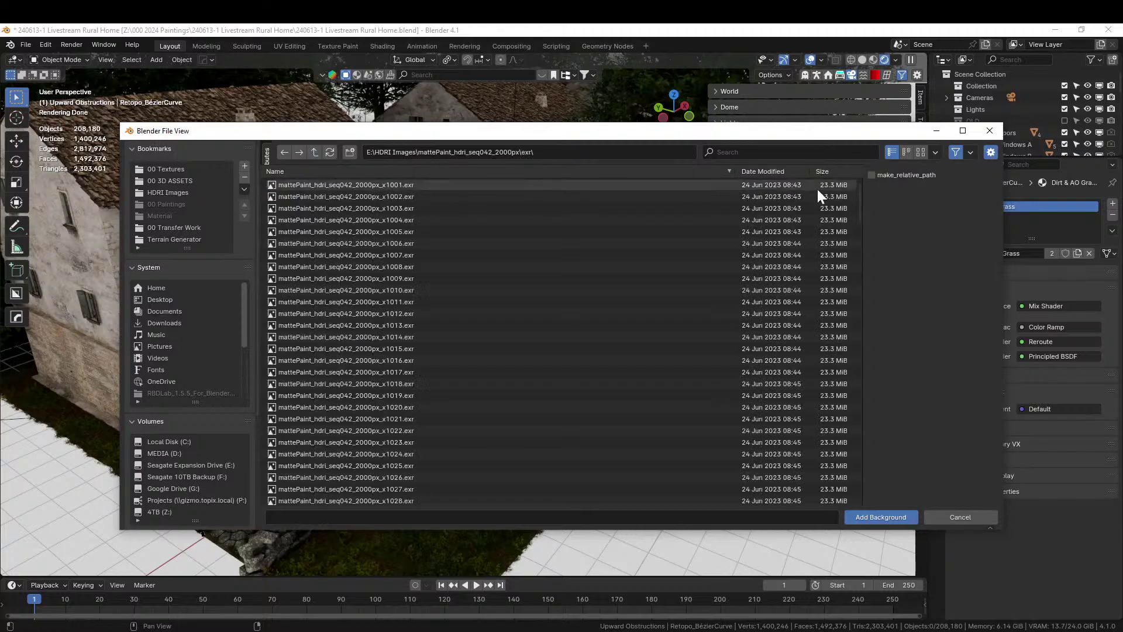
pyautogui.click(743, 152)
pyautogui.write('1050')
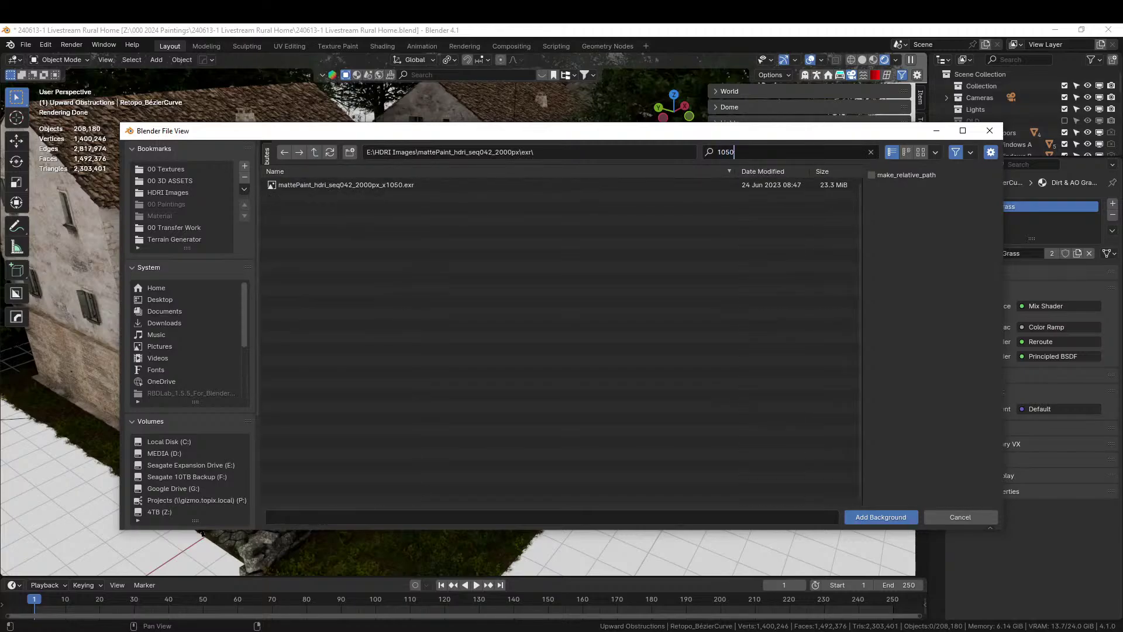
pyautogui.click(271, 187)
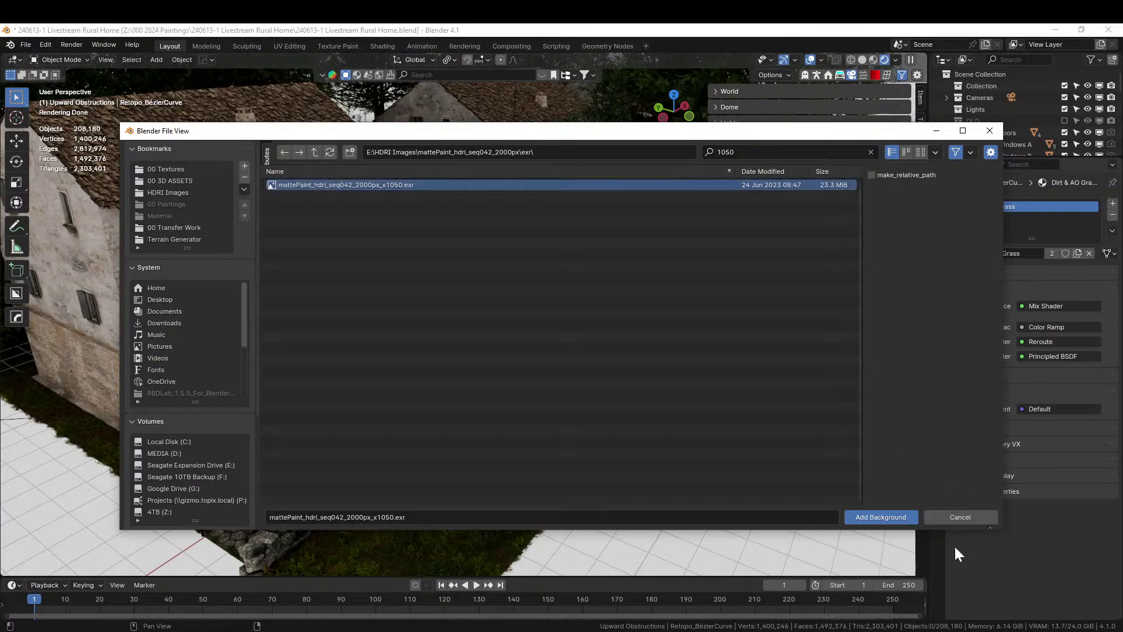
pyautogui.click(893, 519)
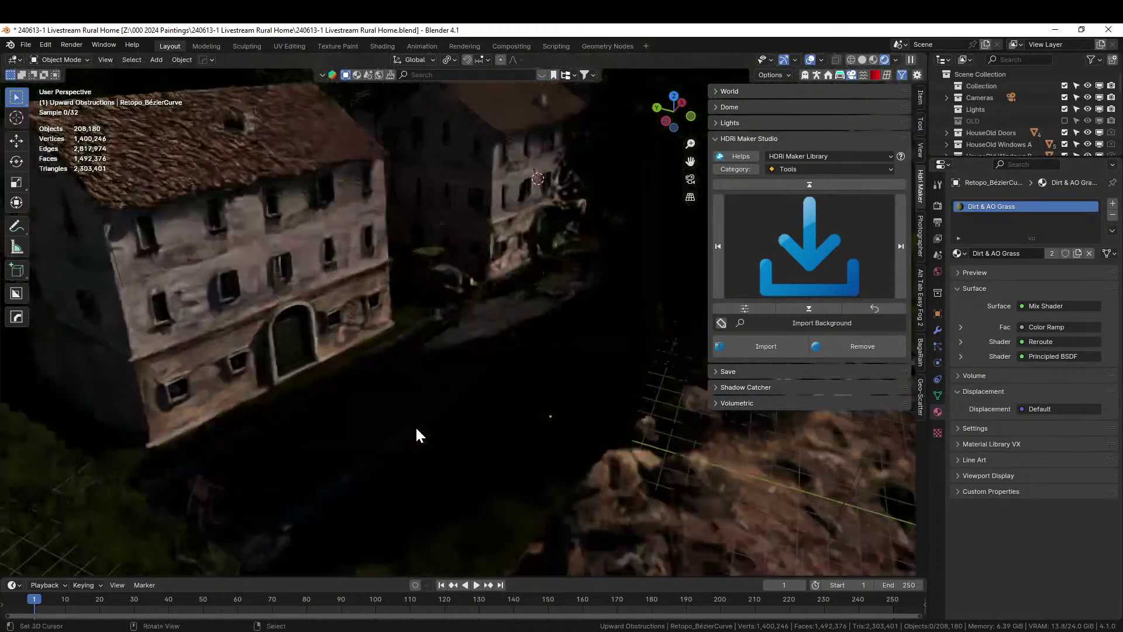
# - Set the Photographer exposure to 8 and check the lighting on the houses, road and terrain
pyautogui.moveTo(416, 430); pyautogui.dragTo(438, 412, button='middle')
pyautogui.scroll(5, 438, 412)
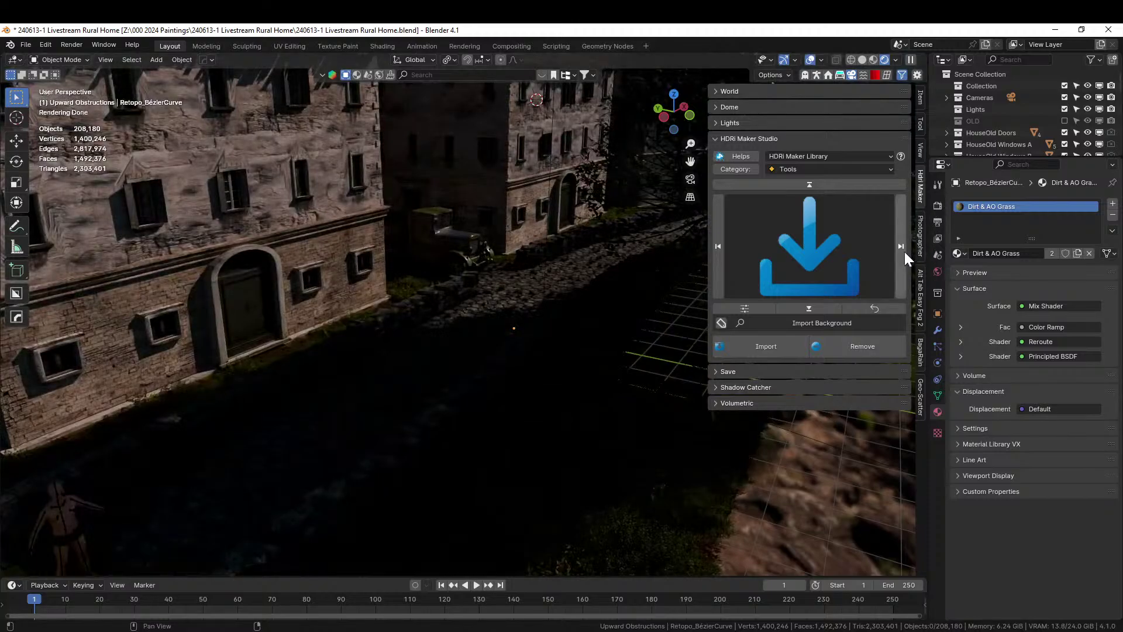
pyautogui.click(922, 230)
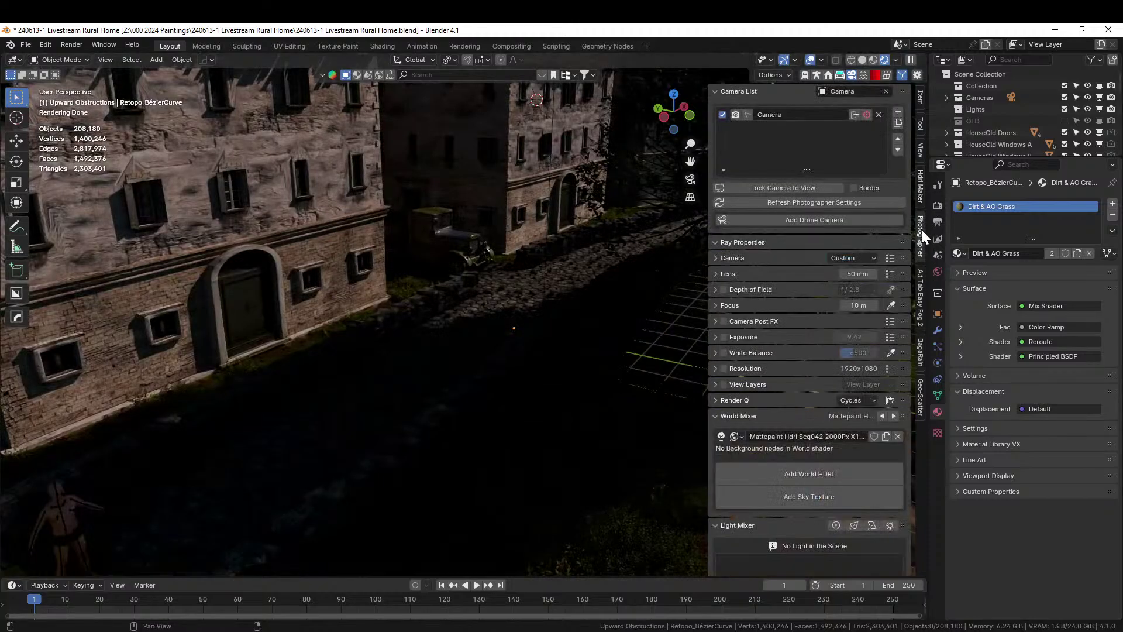
pyautogui.click(853, 337)
pyautogui.write('8')
pyautogui.press('Return')
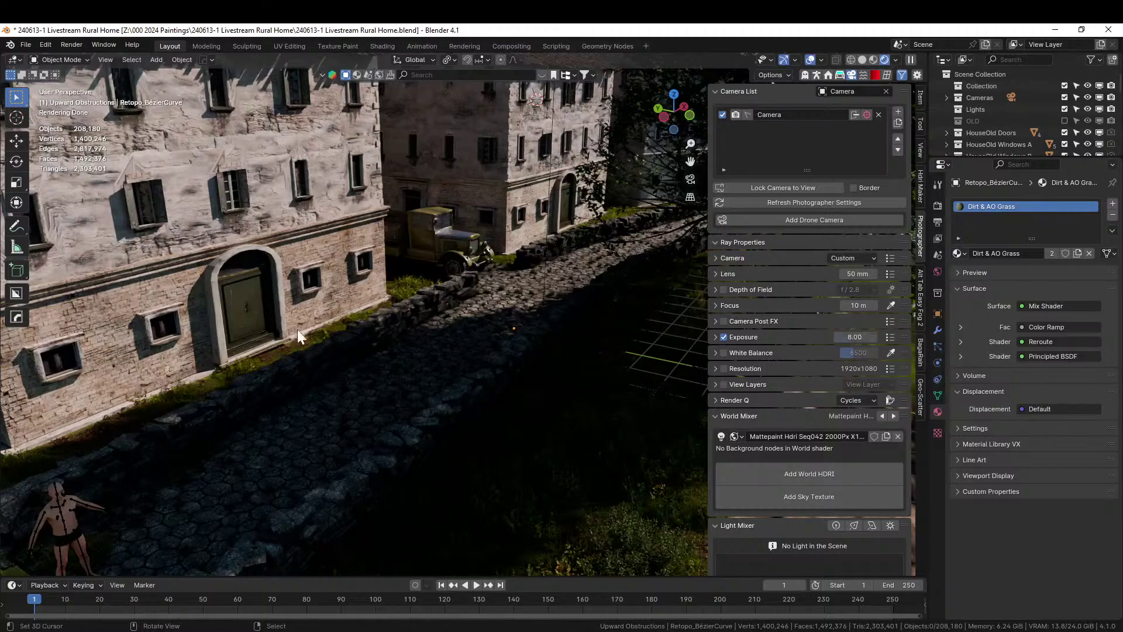
pyautogui.moveTo(448, 410); pyautogui.dragTo(422, 414, button='middle')
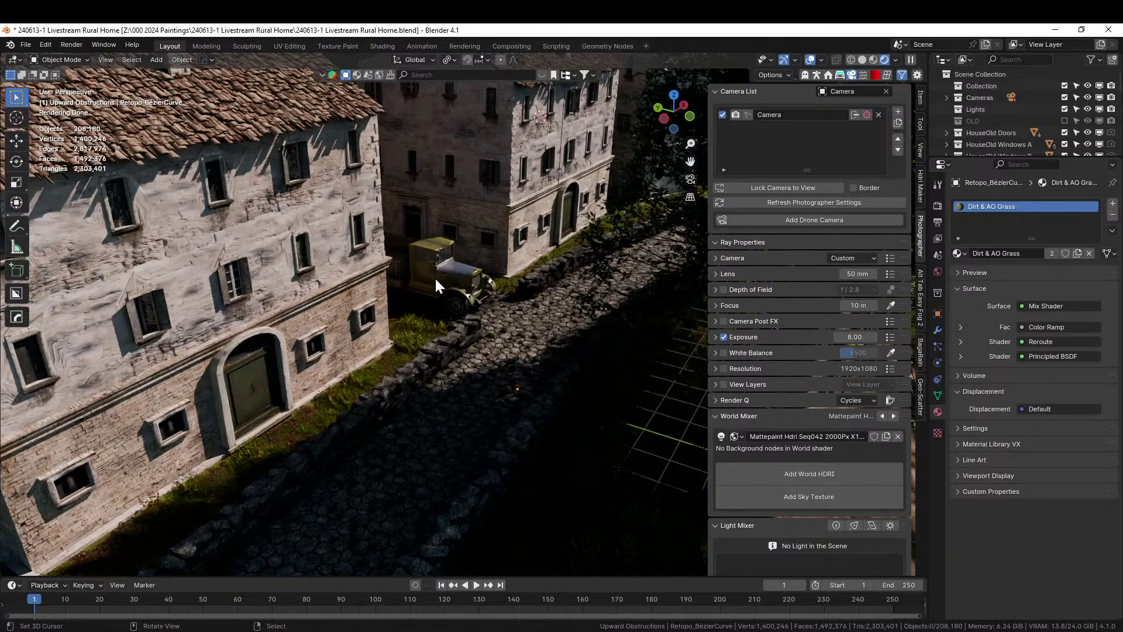
pyautogui.scroll(-5, 430, 379)
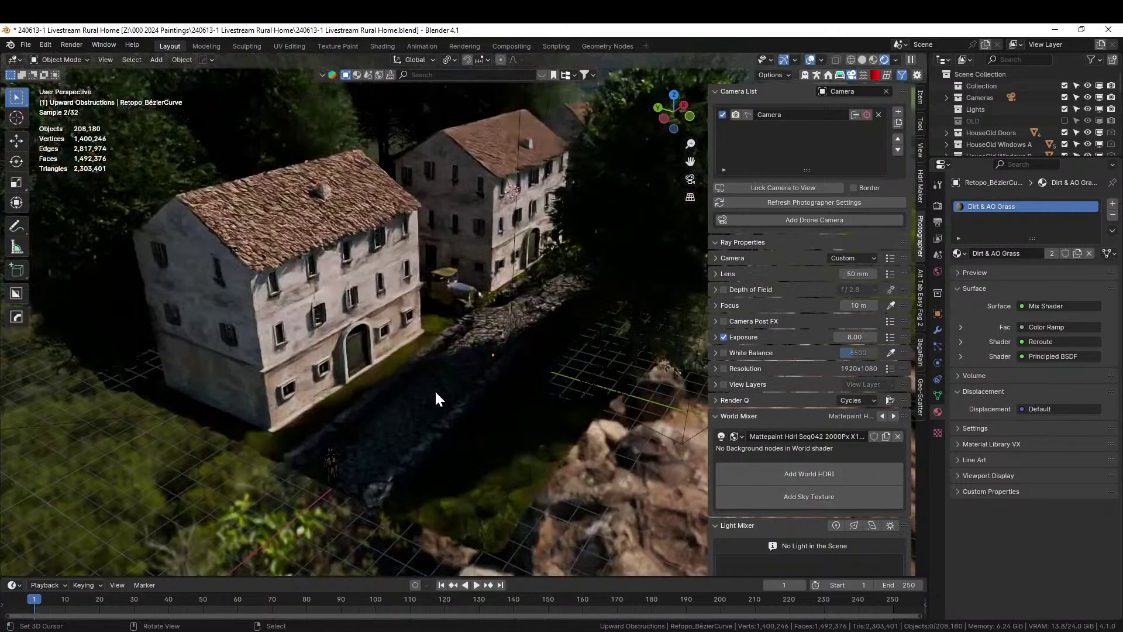
pyautogui.moveTo(434, 389)
pyautogui.mouseDown(button='middle')
pyautogui.moveTo(440, 402)
pyautogui.moveTo(474, 382)
pyautogui.moveTo(452, 395)
pyautogui.mouseUp(button='middle')
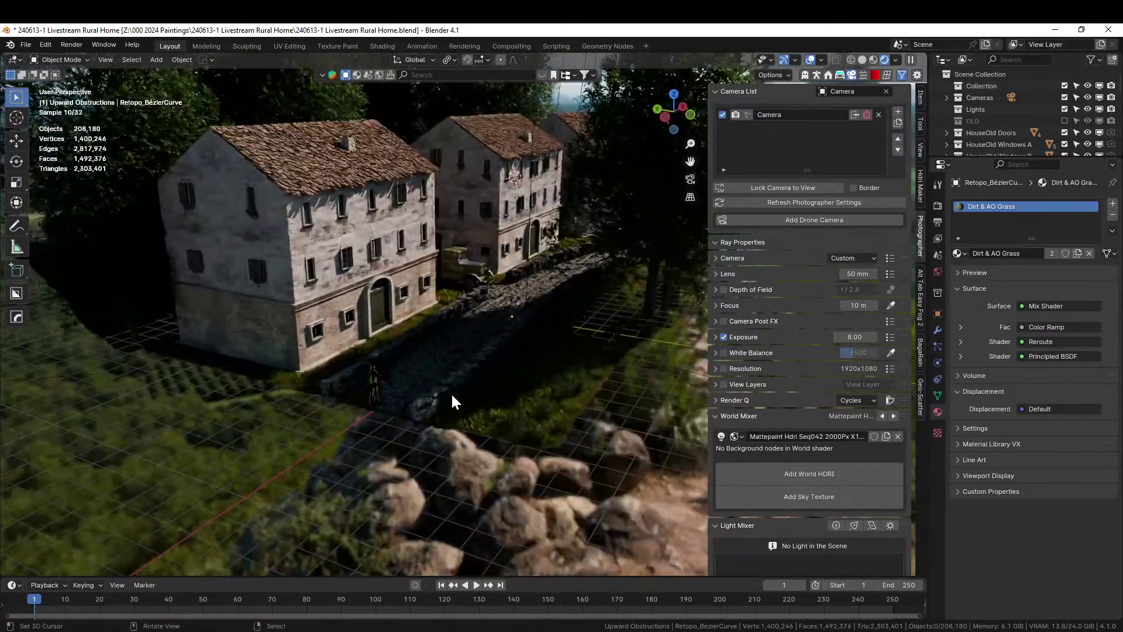
# - Switch the viewport to solid shading, select the middle house HouseOld_B.002 and show its Auto-Building settings
pyautogui.press('z')
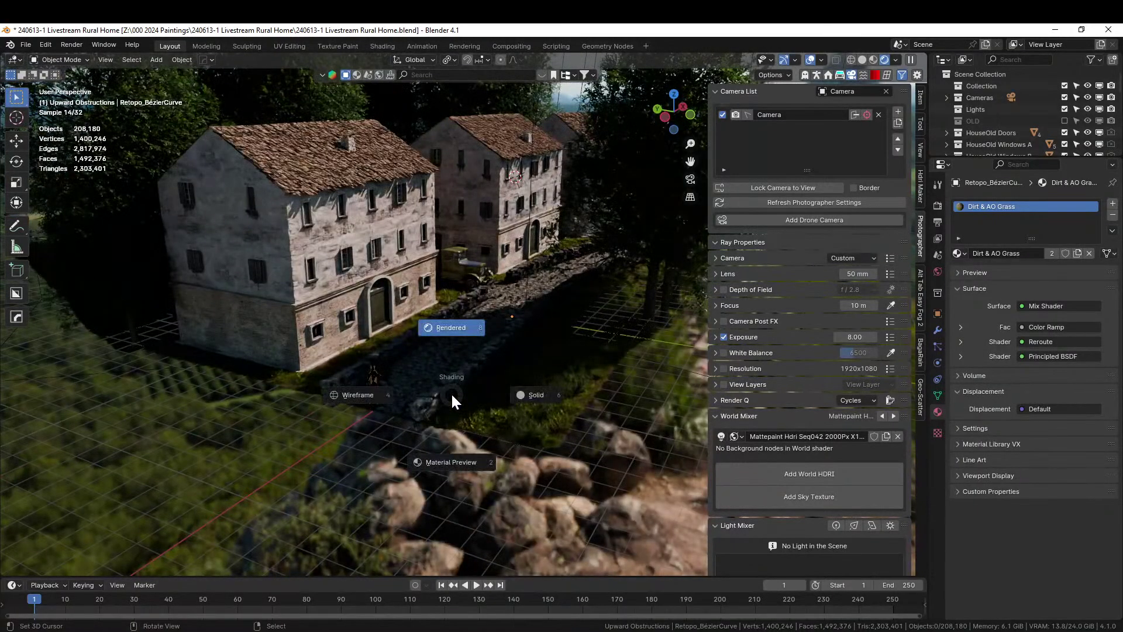
pyautogui.press('6')
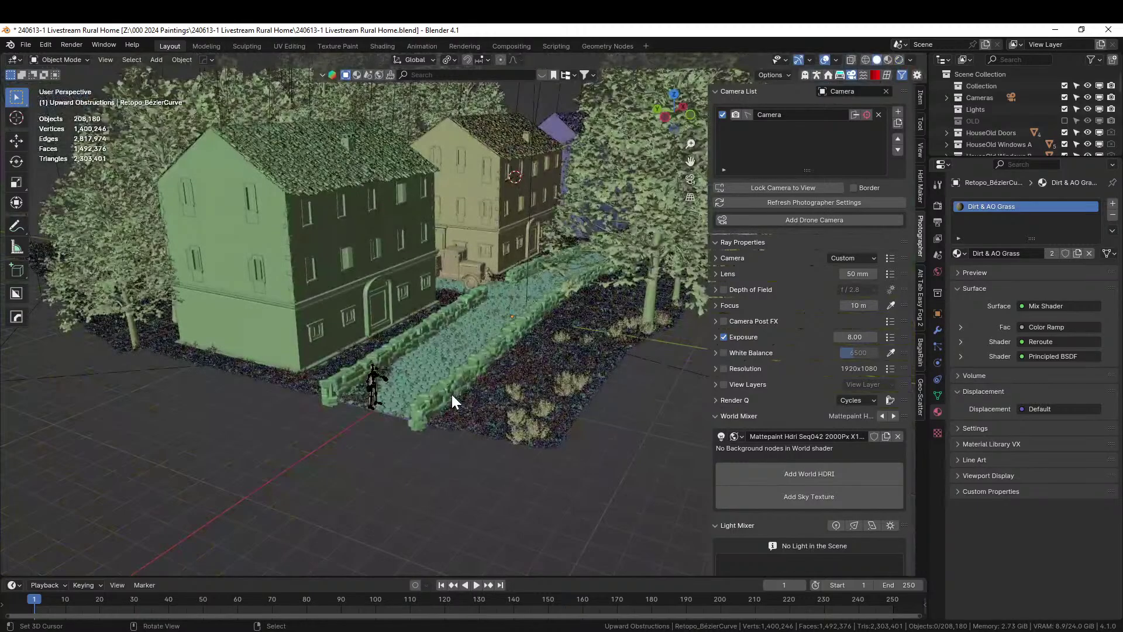
pyautogui.click(474, 195)
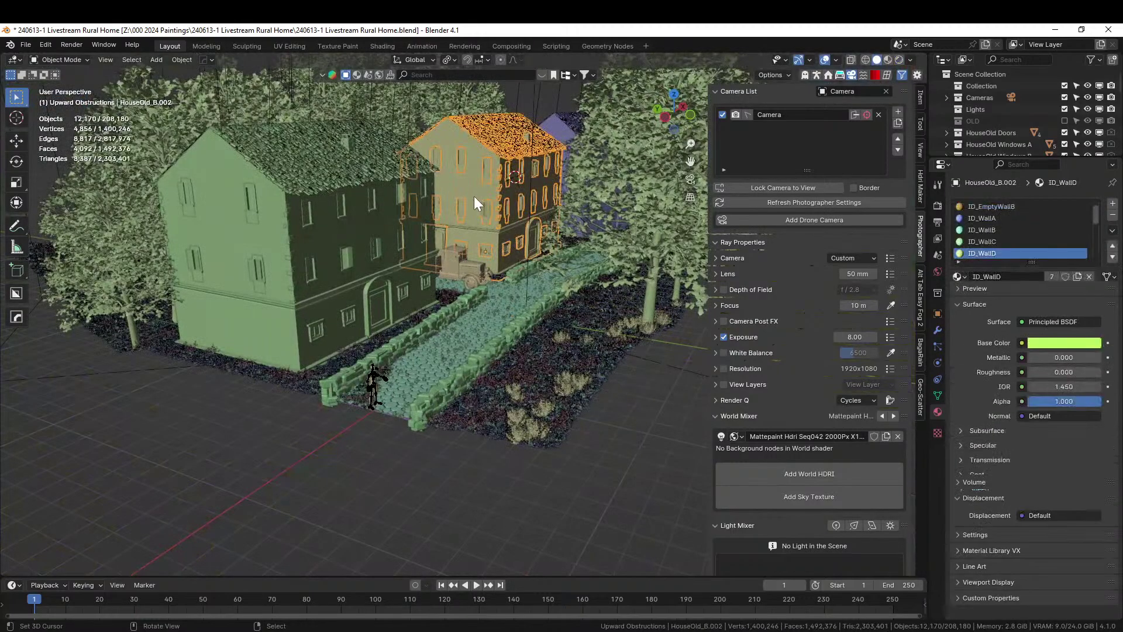
pyautogui.click(829, 74)
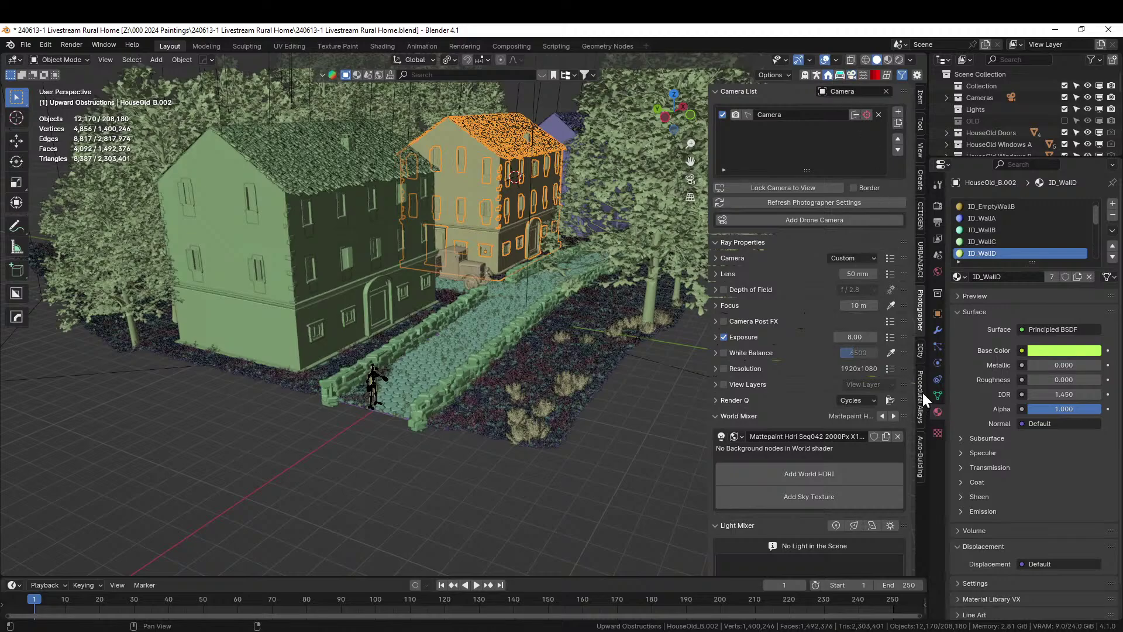
pyautogui.click(916, 454)
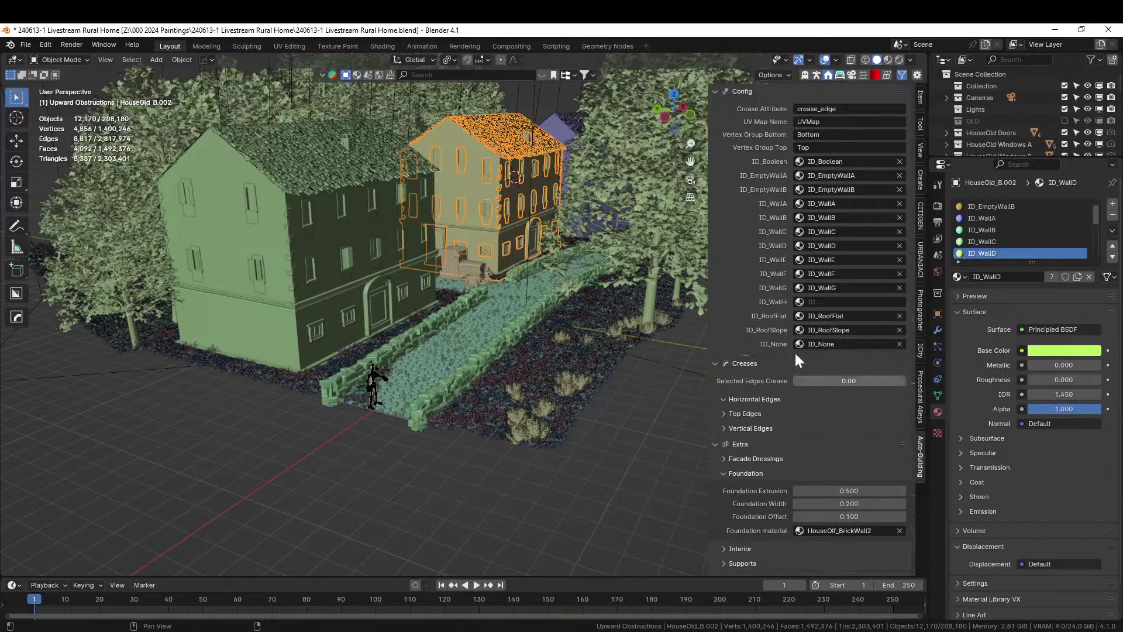
# - Collapse the Config, Extra, Roof and Walls settings, enable Realize for the middle house and apply its Auto-Building modifier
pyautogui.click(716, 93)
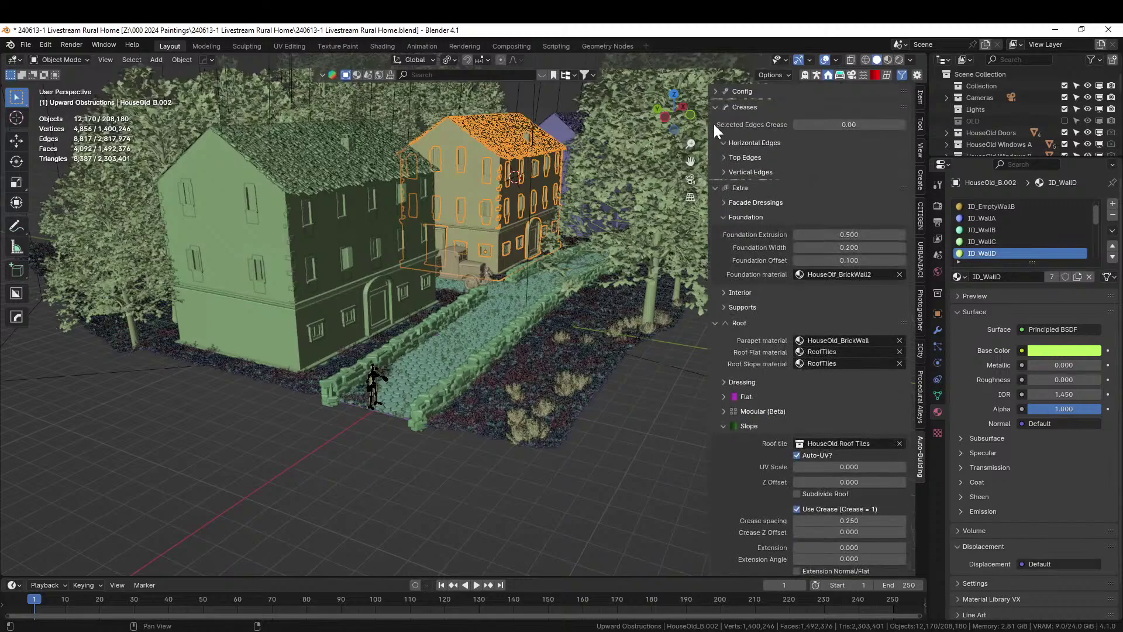
pyautogui.click(715, 187)
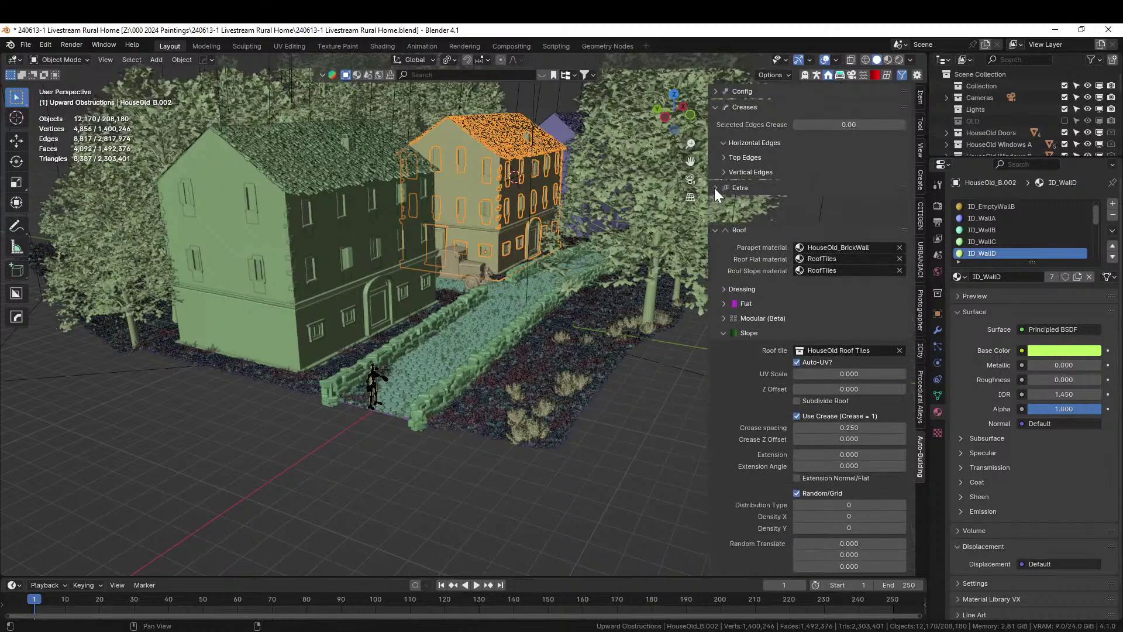
pyautogui.click(712, 203)
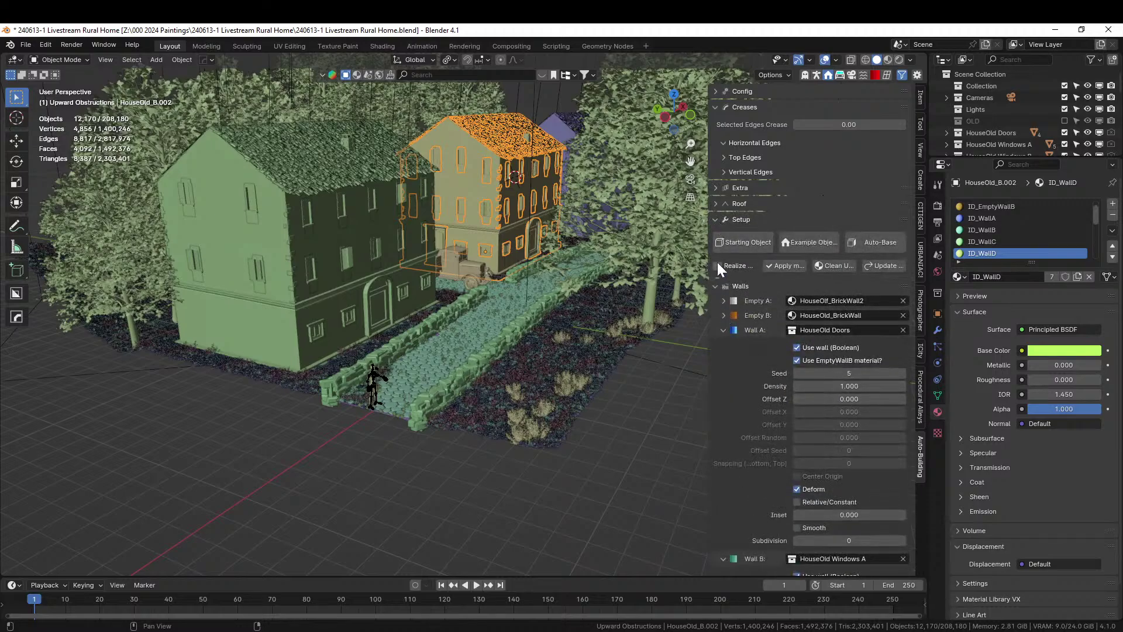
pyautogui.click(714, 286)
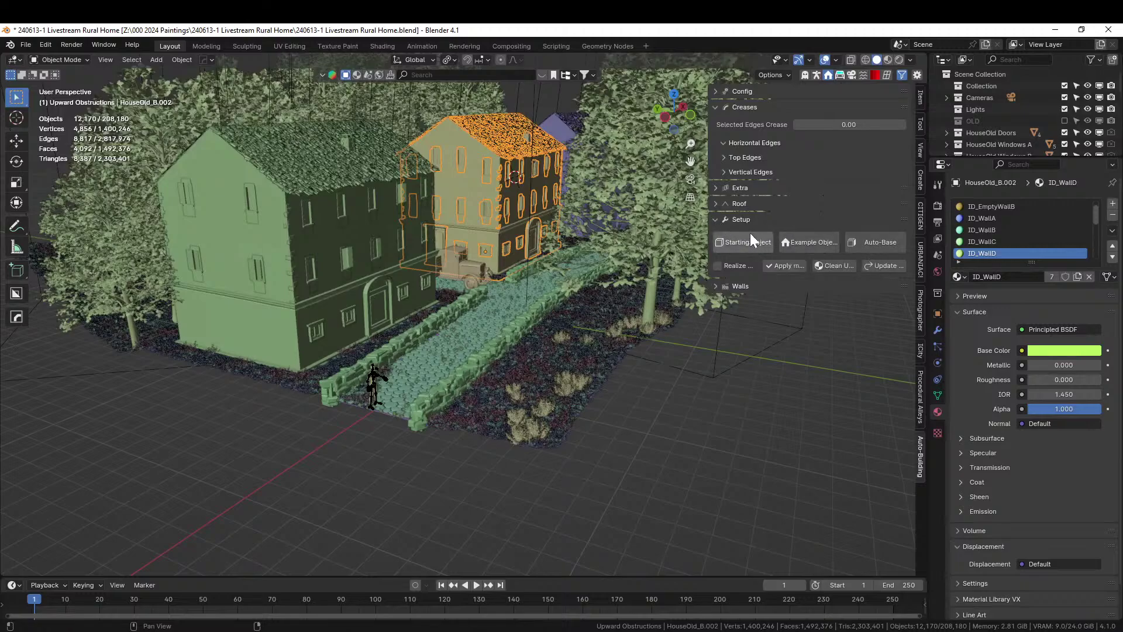
pyautogui.click(719, 265)
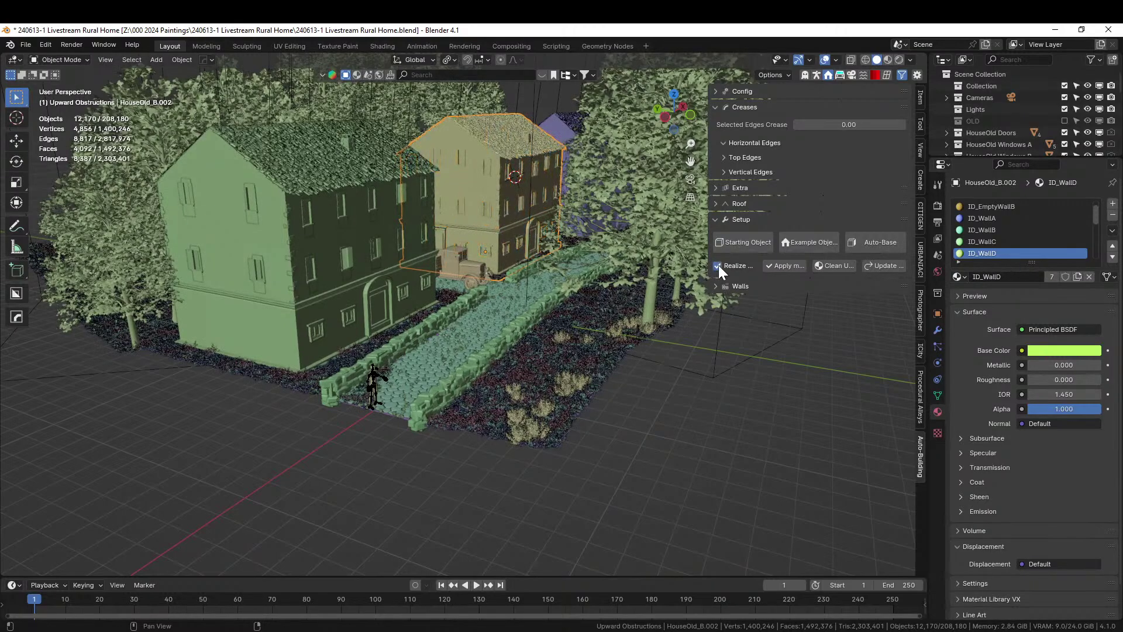
pyautogui.click(786, 266)
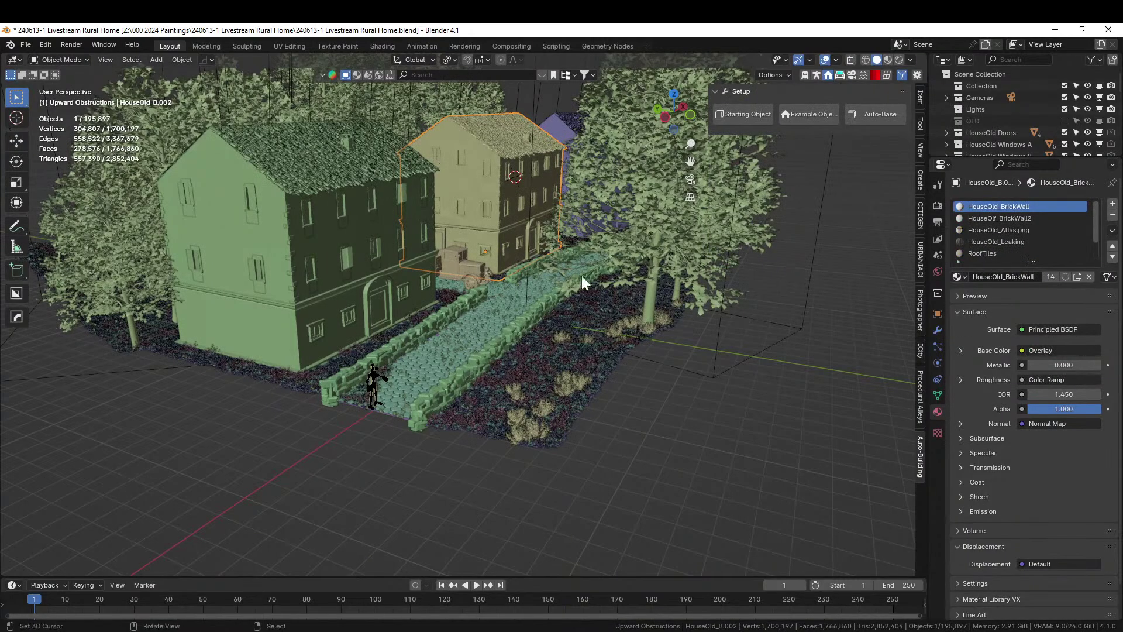
# - Isolate the applied house in local view and inspect its mesh in Edit Mode
pyautogui.press('KP_Divide')
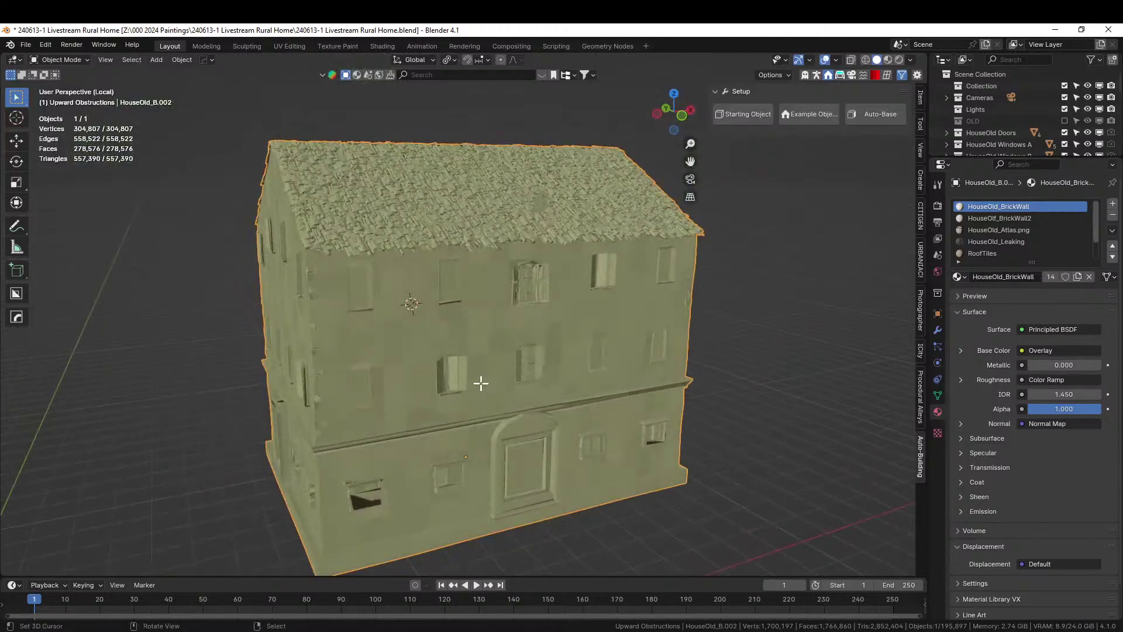
pyautogui.press('Tab')
pyautogui.moveTo(509, 353); pyautogui.dragTo(461, 373, button='middle')
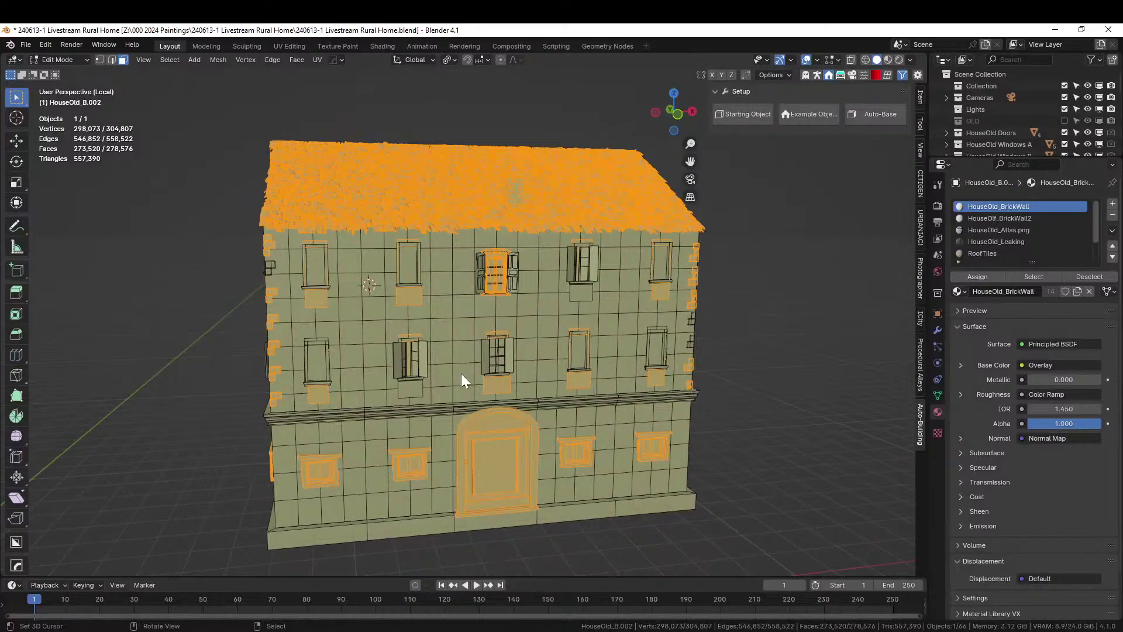
pyautogui.press('Tab')
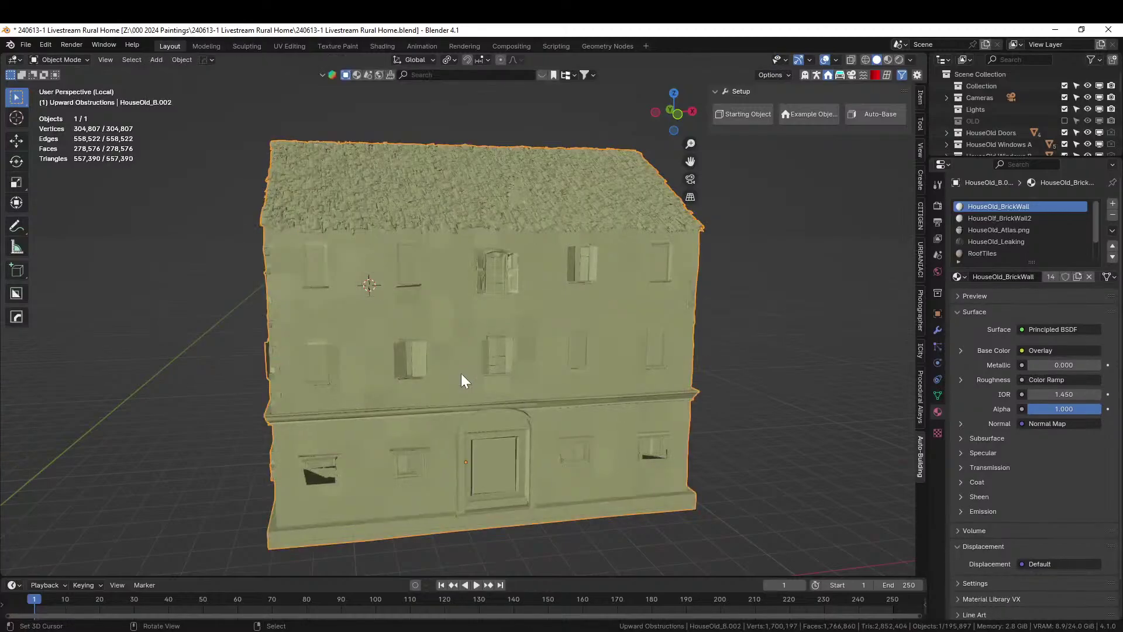
# - Show the polygoniq asset settings for the isolated house and collapse the aquatiq full section
pyautogui.moveTo(391, 421)
pyautogui.mouseDown(button='middle')
pyautogui.moveTo(378, 383)
pyautogui.moveTo(336, 400)
pyautogui.moveTo(402, 419)
pyautogui.mouseUp(button='middle')
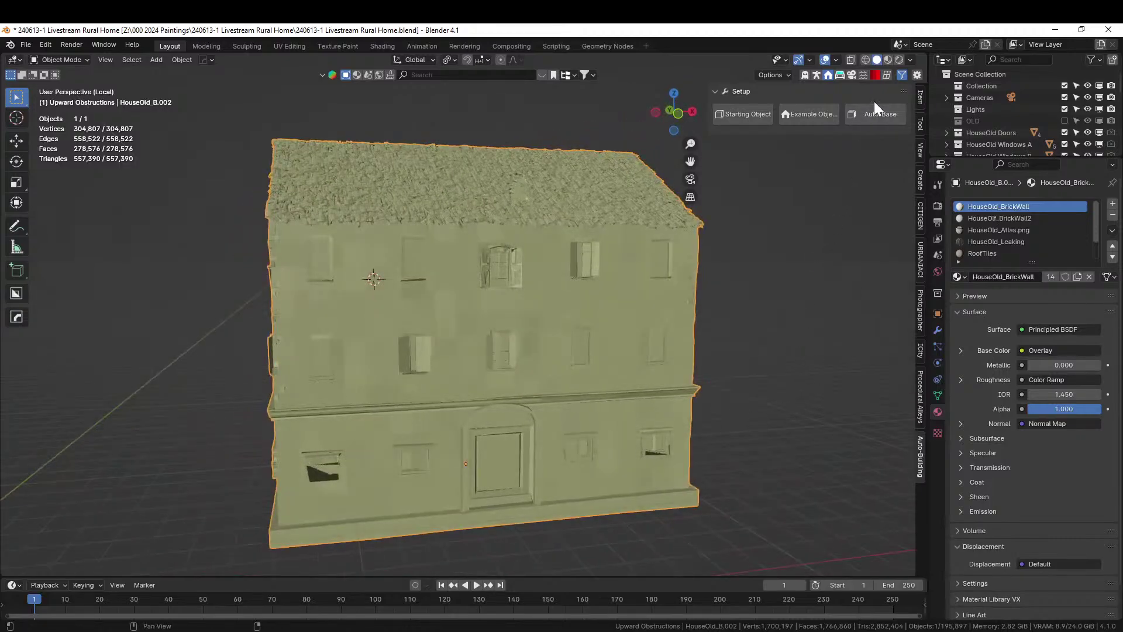
pyautogui.click(836, 75)
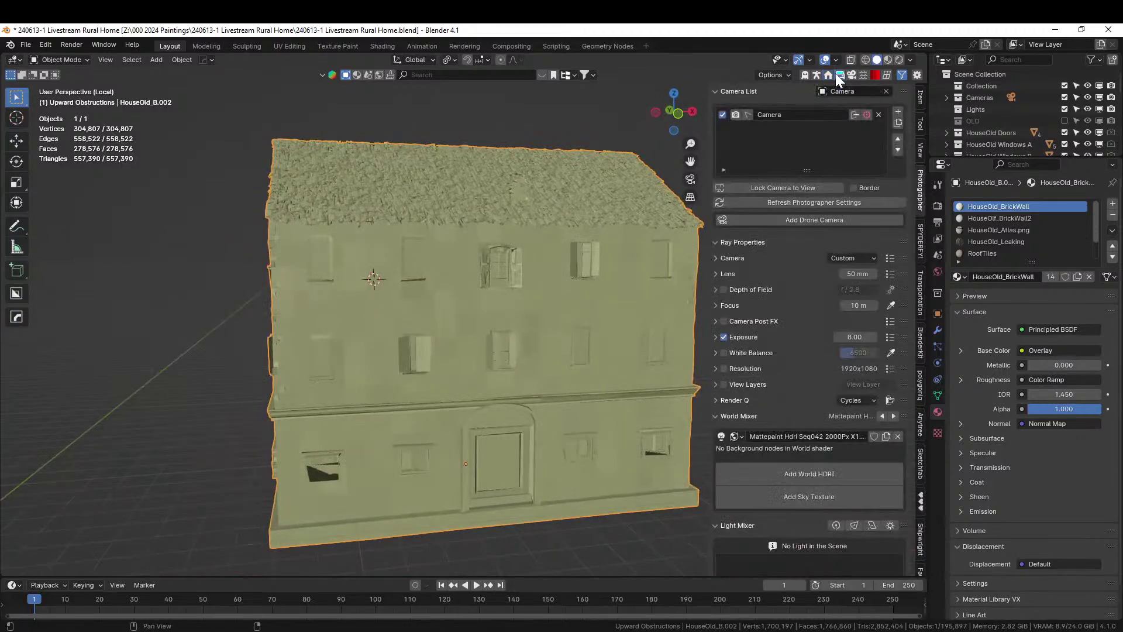
pyautogui.click(921, 381)
pyautogui.click(716, 90)
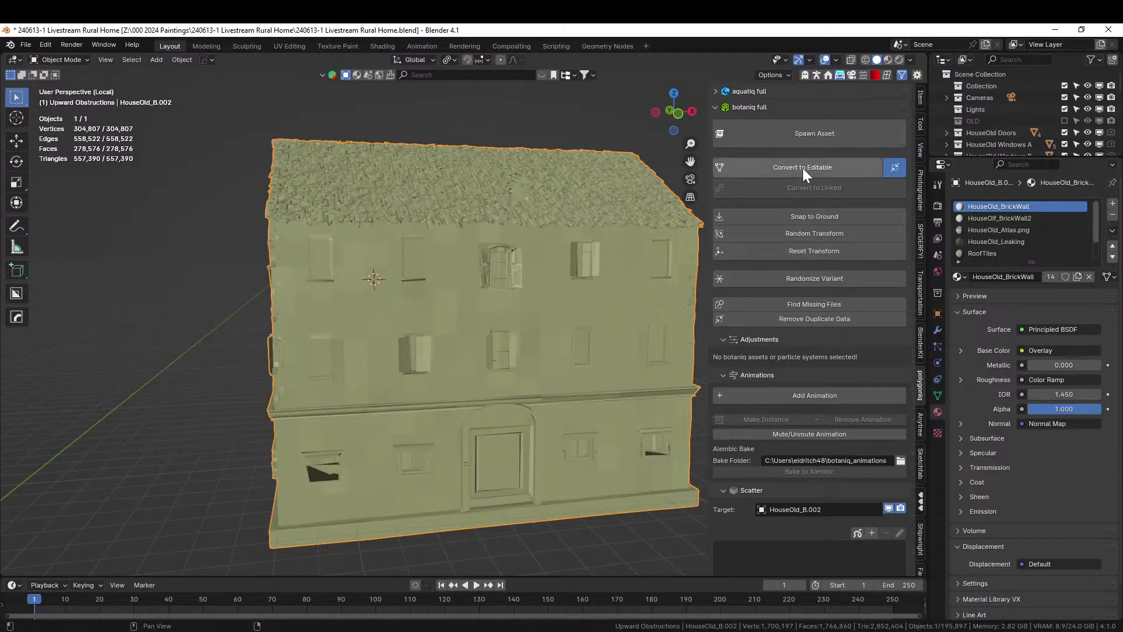
# - Look through the botaniq full and traffiq full settings for vegetation tools, and collapse the Scatter section
pyautogui.click(799, 135)
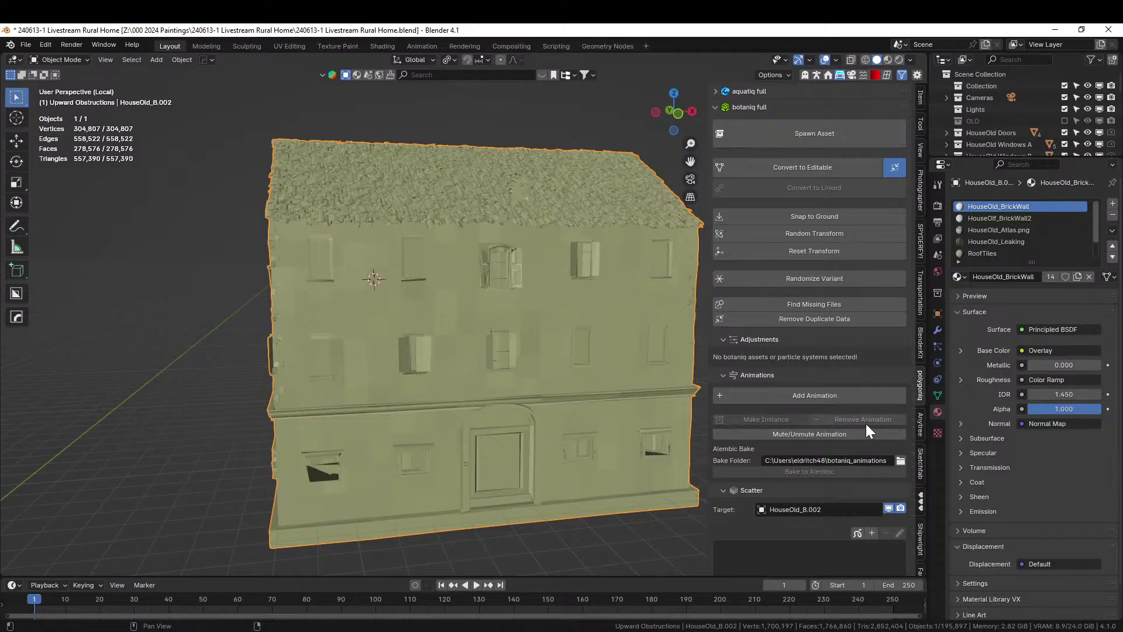
pyautogui.scroll(-8, 862, 417)
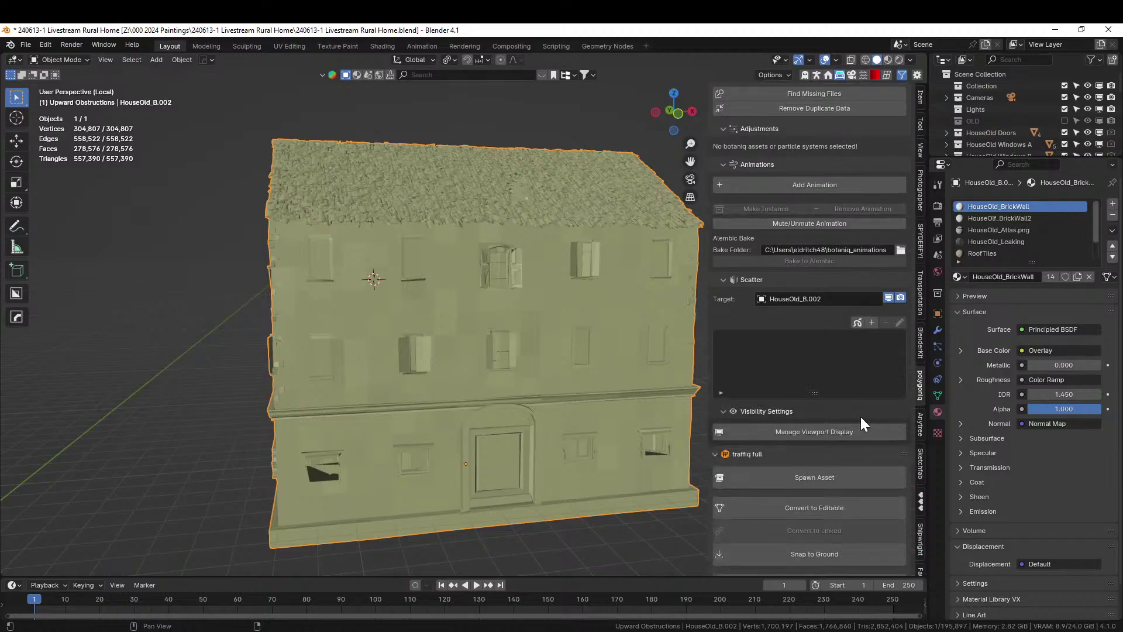
pyautogui.scroll(-3, 860, 416)
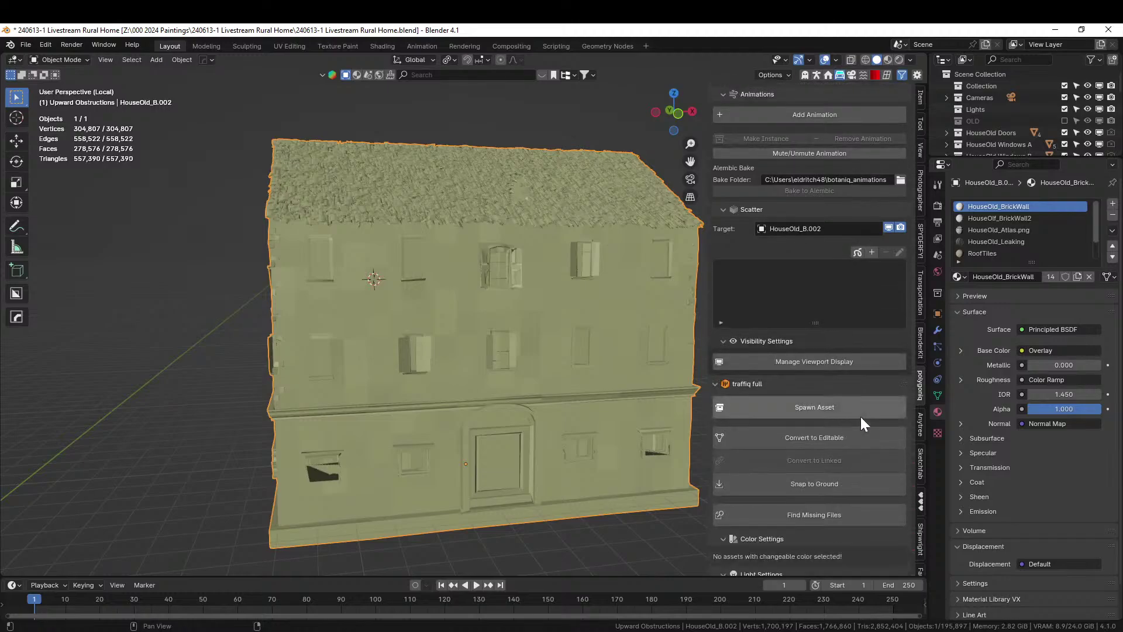
pyautogui.scroll(-4, 861, 416)
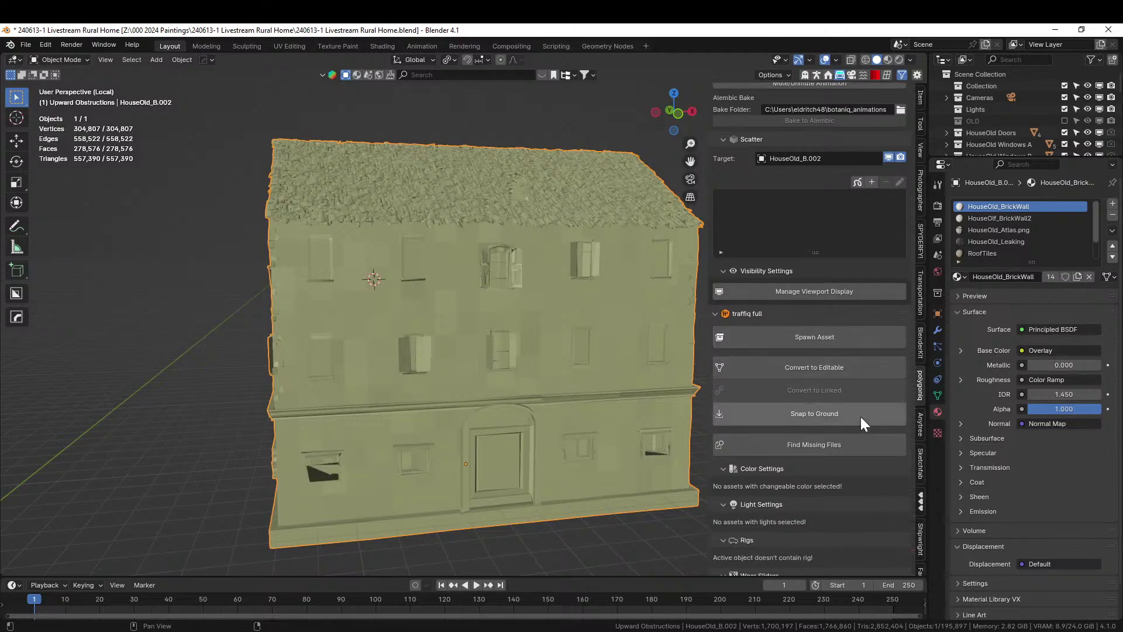
pyautogui.scroll(4, 861, 417)
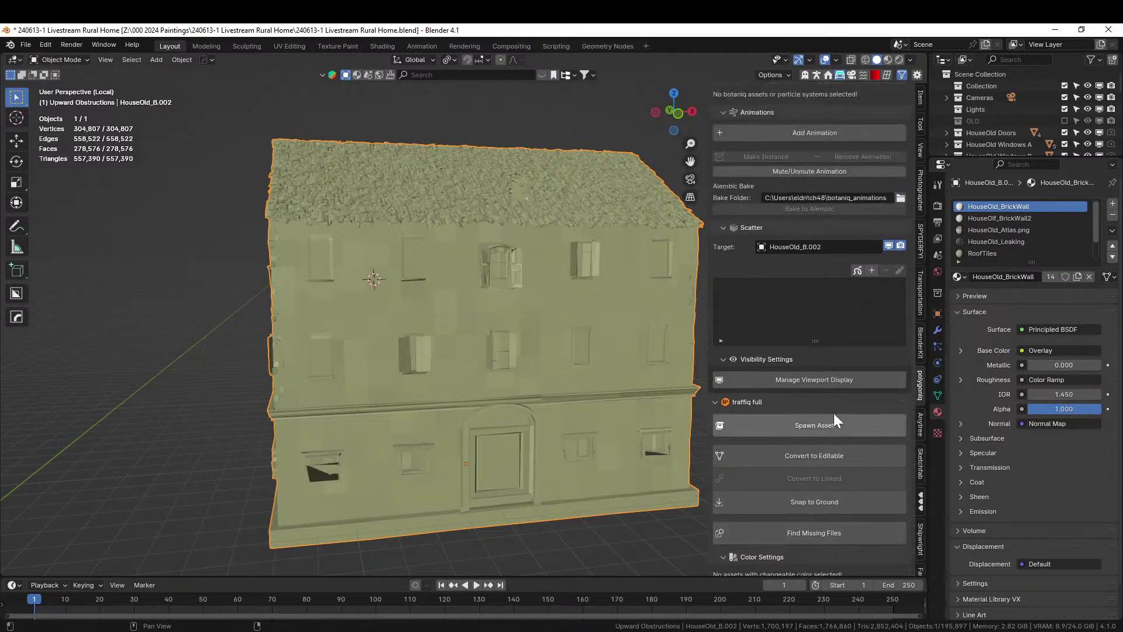
pyautogui.scroll(7, 714, 402)
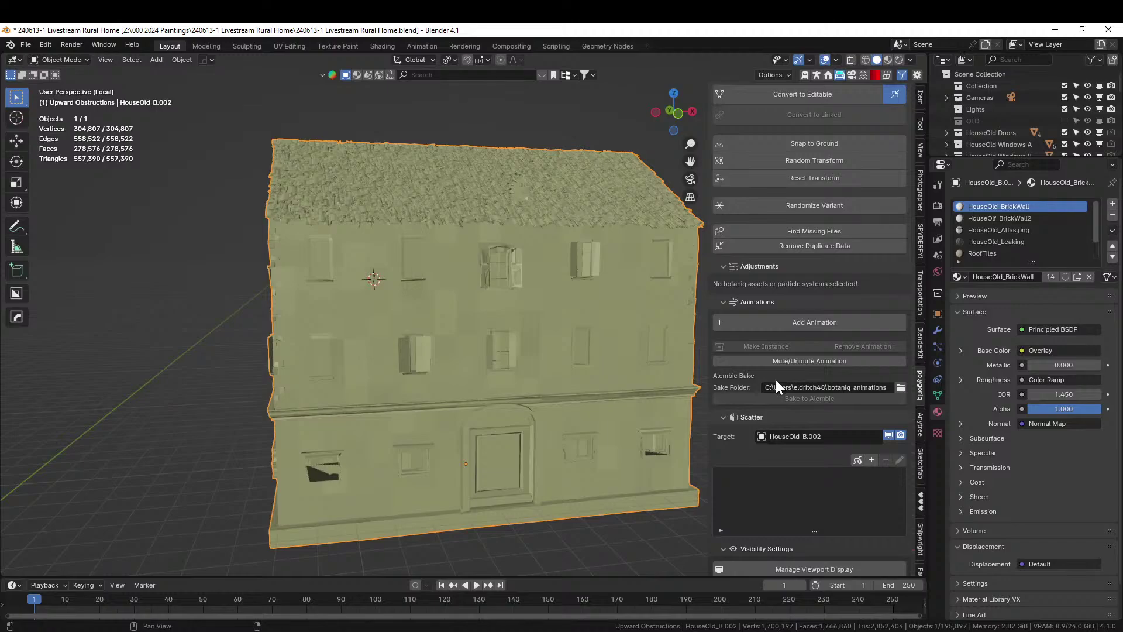
pyautogui.scroll(1, 776, 383)
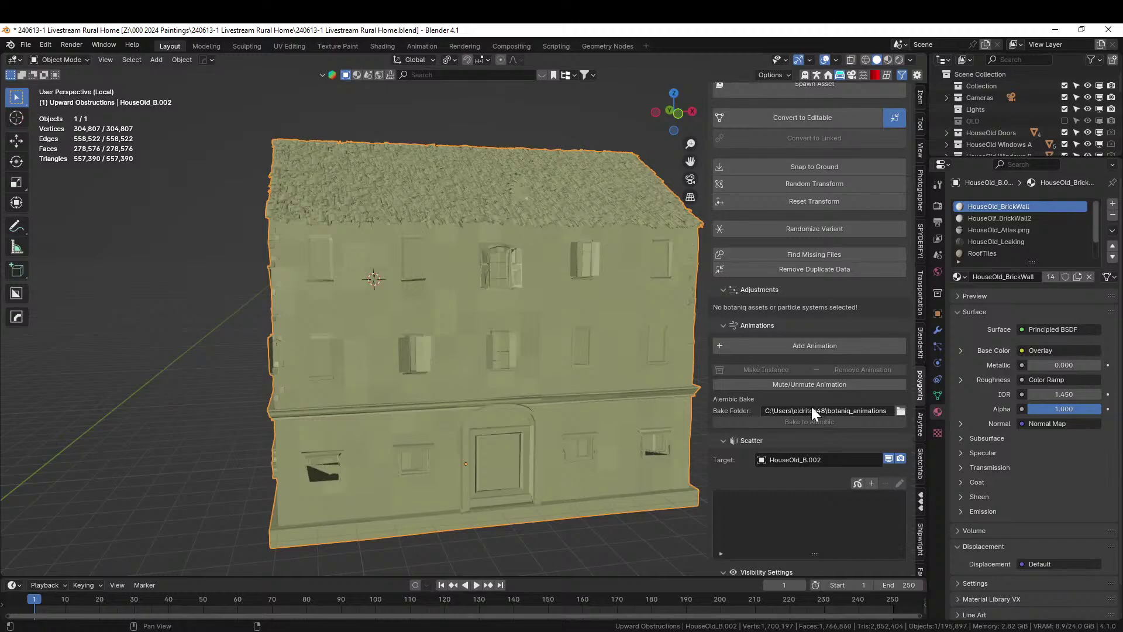
pyautogui.click(724, 442)
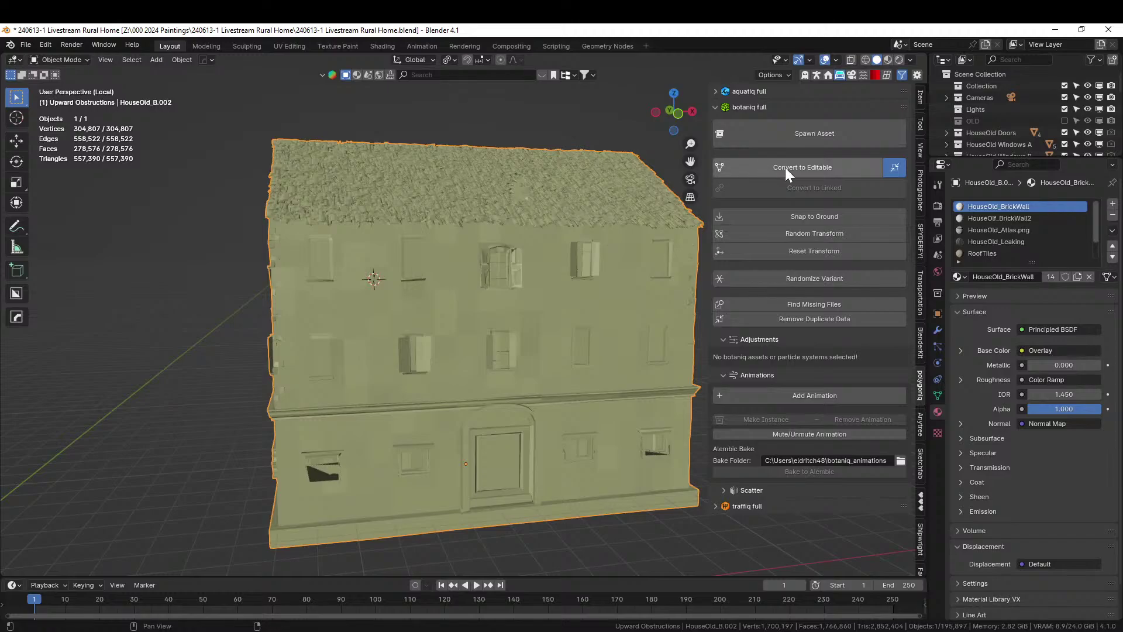
# - Spawn the botaniq asset Ivy (A) from the vine category, using the botaniq collection and Make editable
pyautogui.click(781, 132)
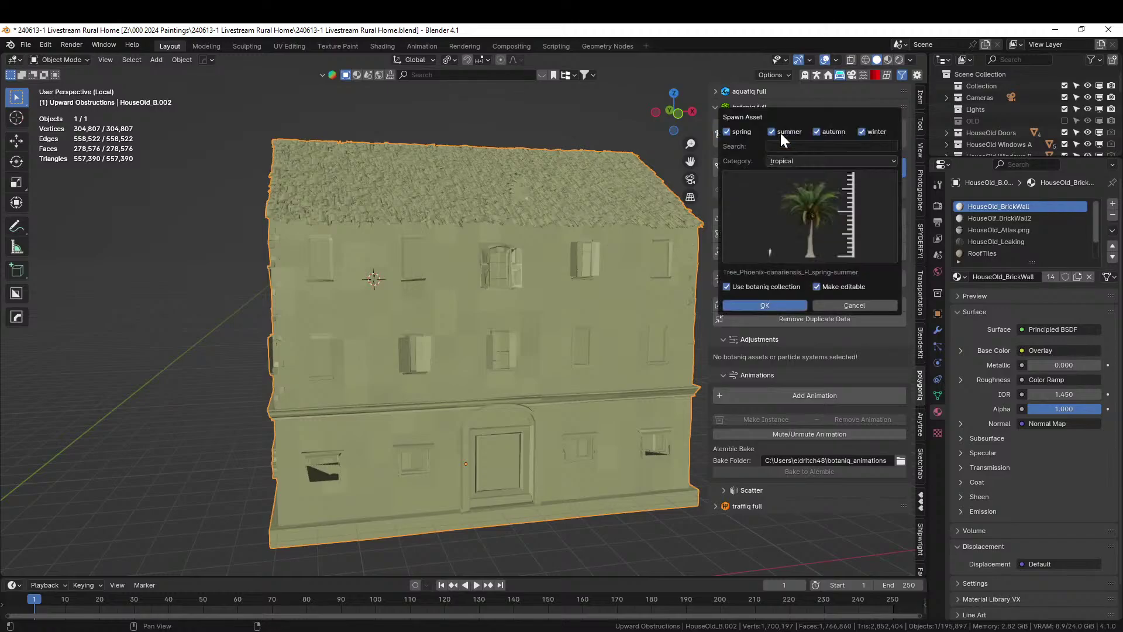
pyautogui.click(807, 162)
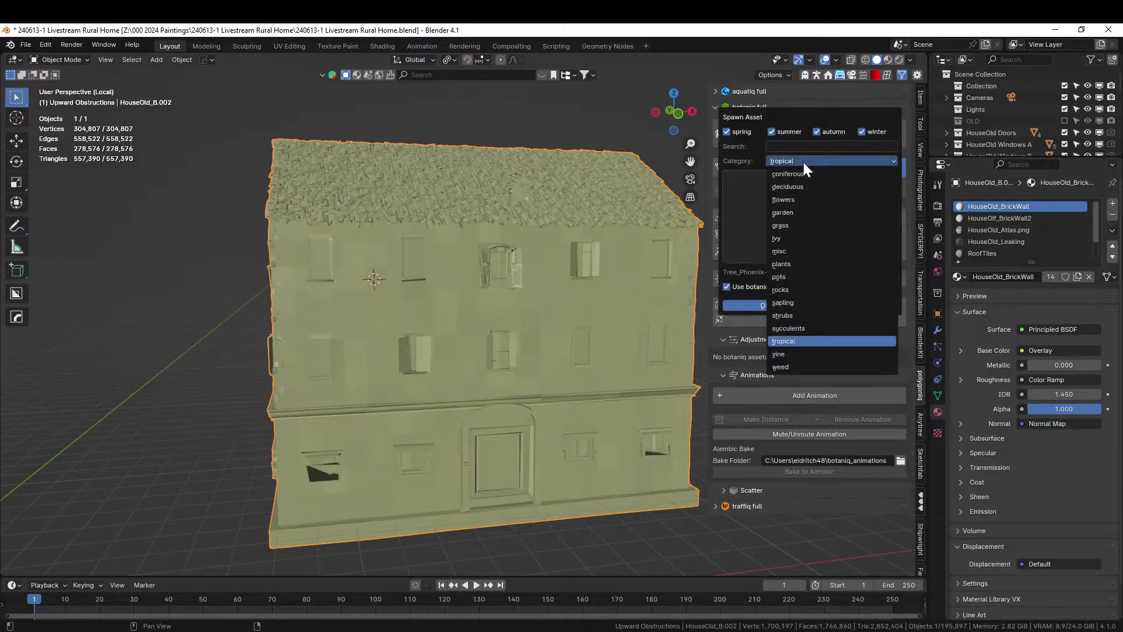
pyautogui.click(797, 351)
pyautogui.click(786, 228)
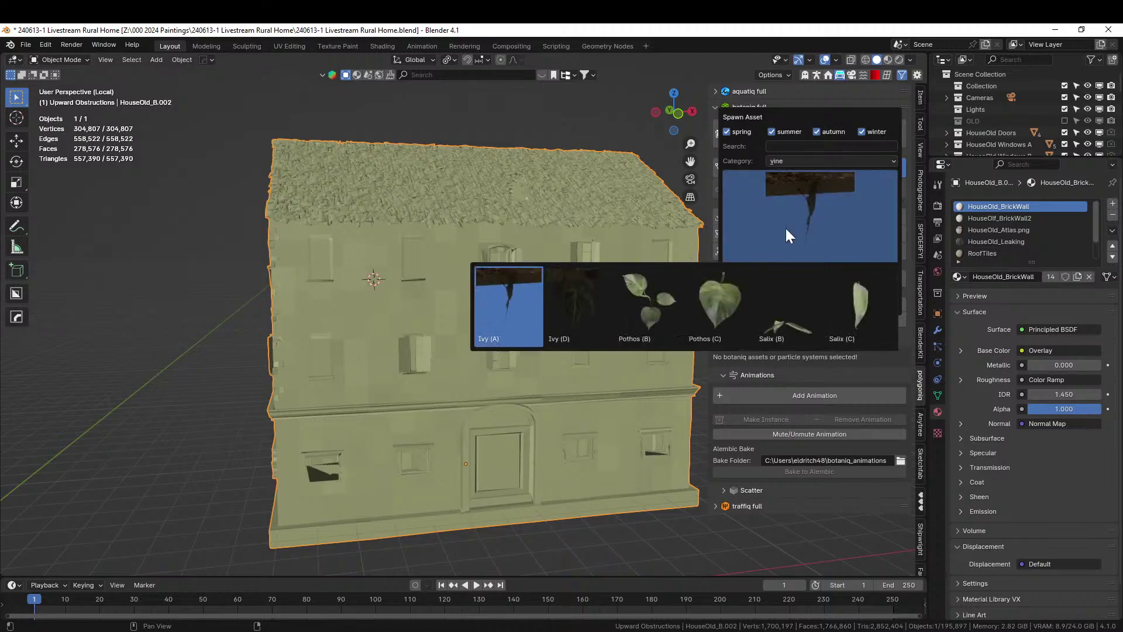
pyautogui.click(538, 307)
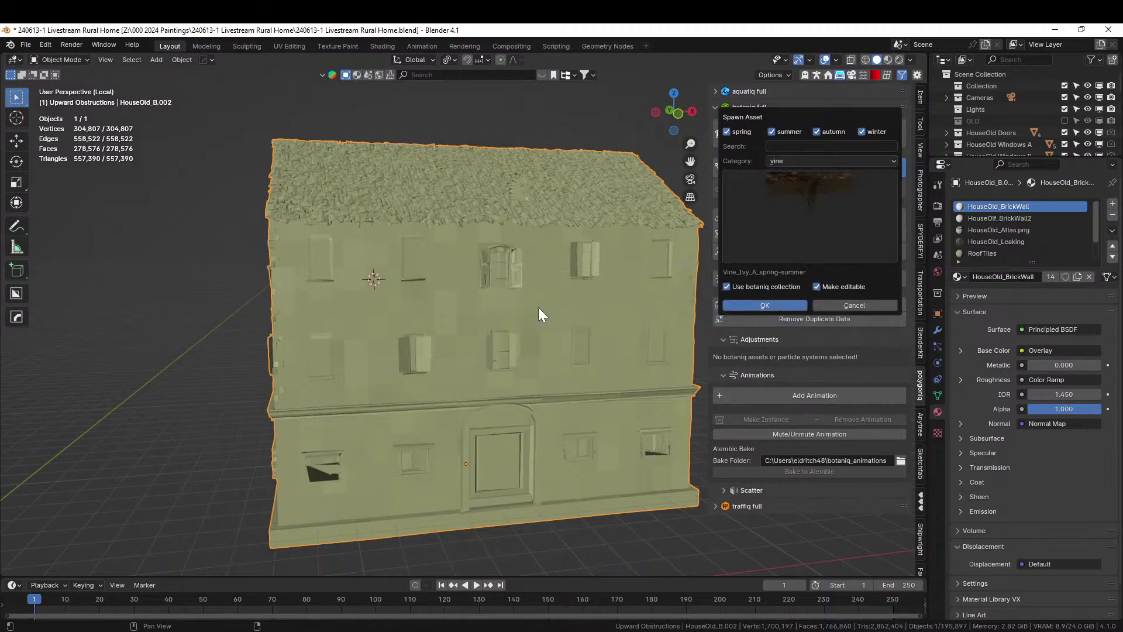
pyautogui.click(763, 305)
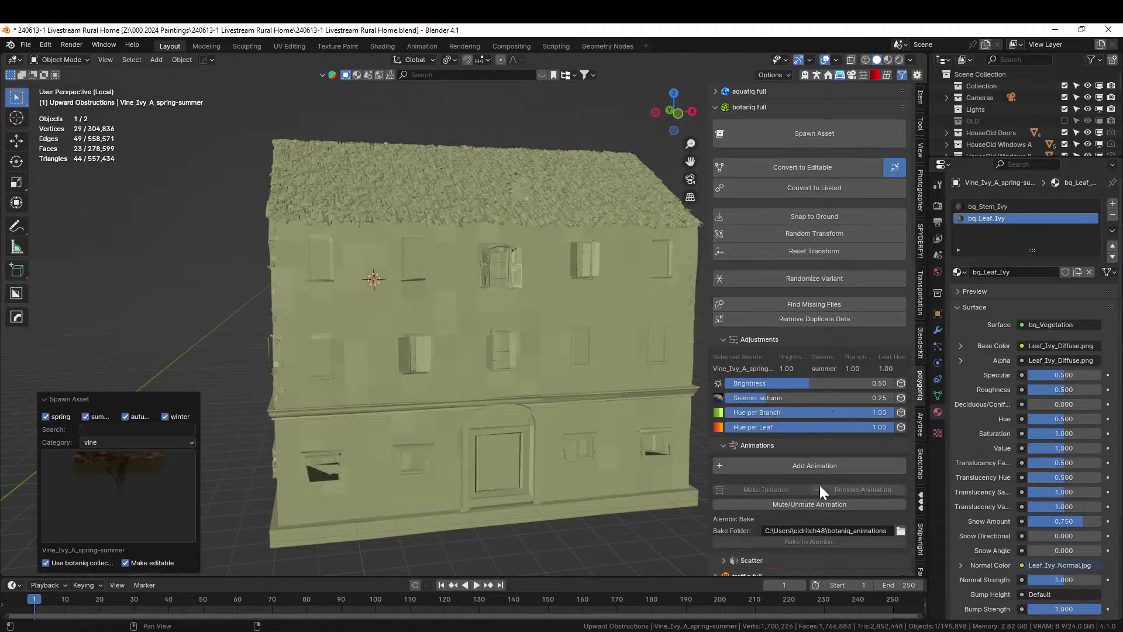
# - Expand the botaniq Scatter settings, start vine drawing and sketch a long wavy vertical stroke on the house's front wall
pyautogui.scroll(-1, 820, 485)
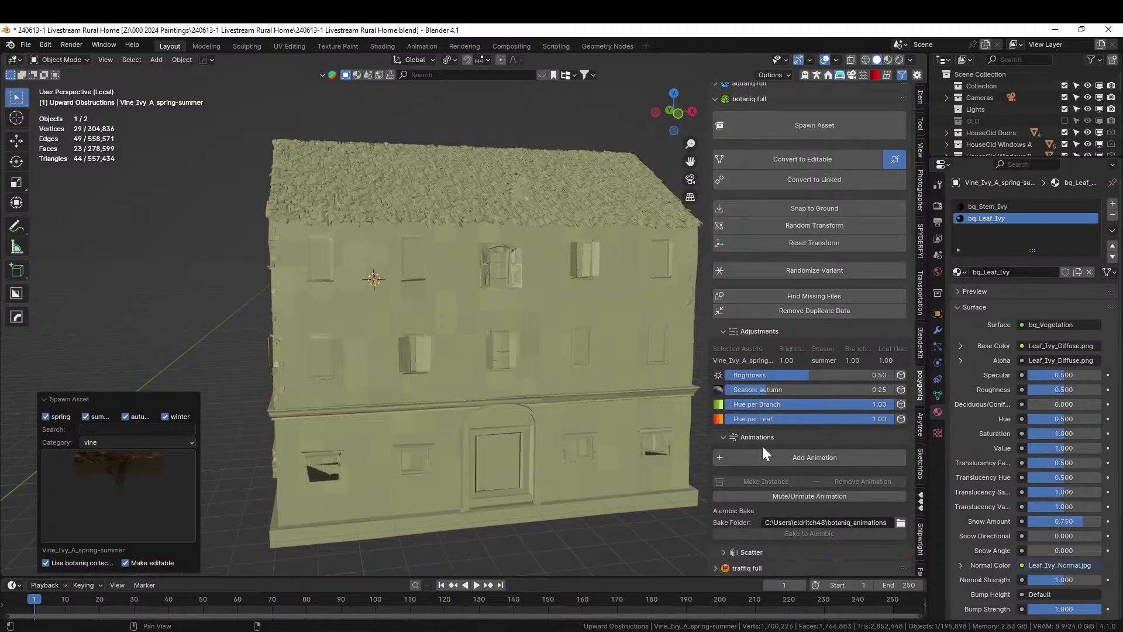
pyautogui.scroll(1, 763, 453)
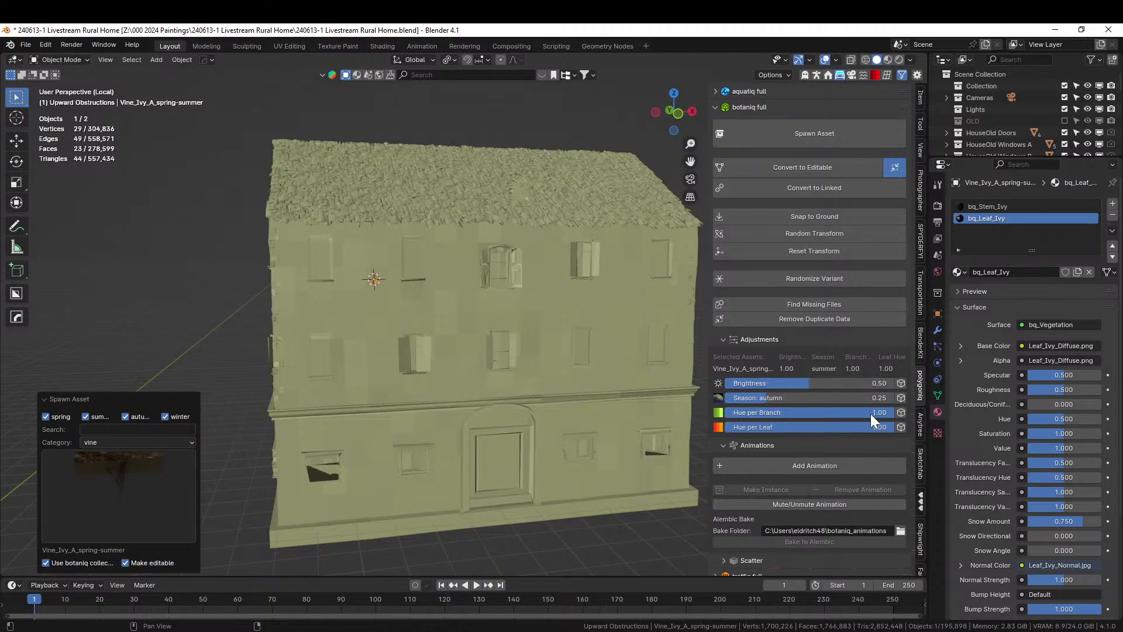
pyautogui.scroll(-1, 865, 523)
pyautogui.scroll(1, 865, 523)
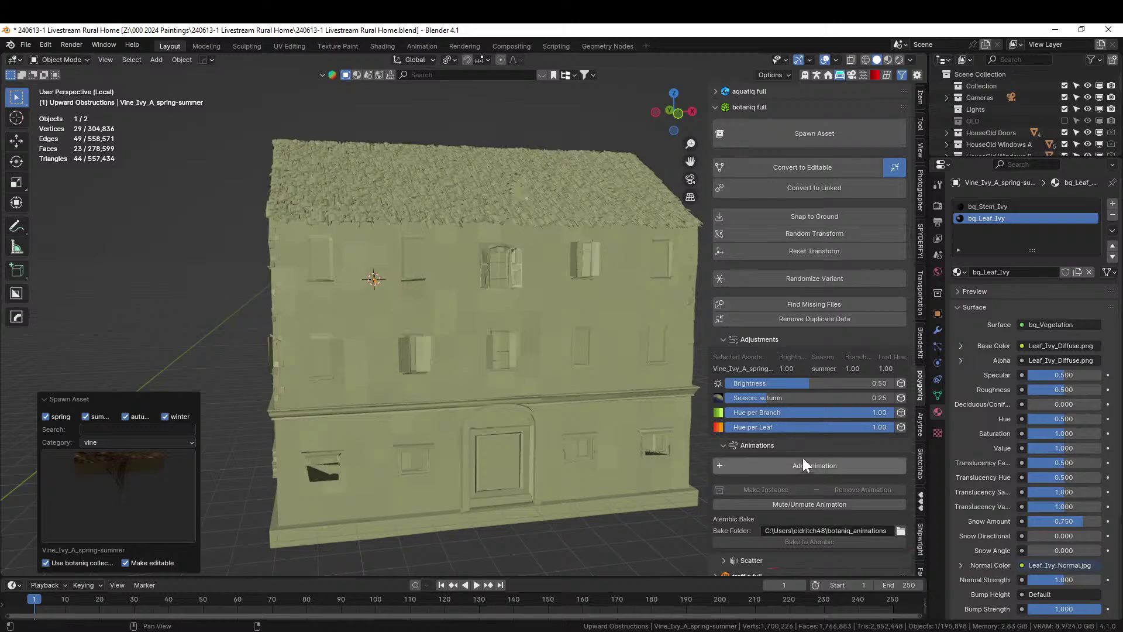
pyautogui.scroll(-1, 823, 488)
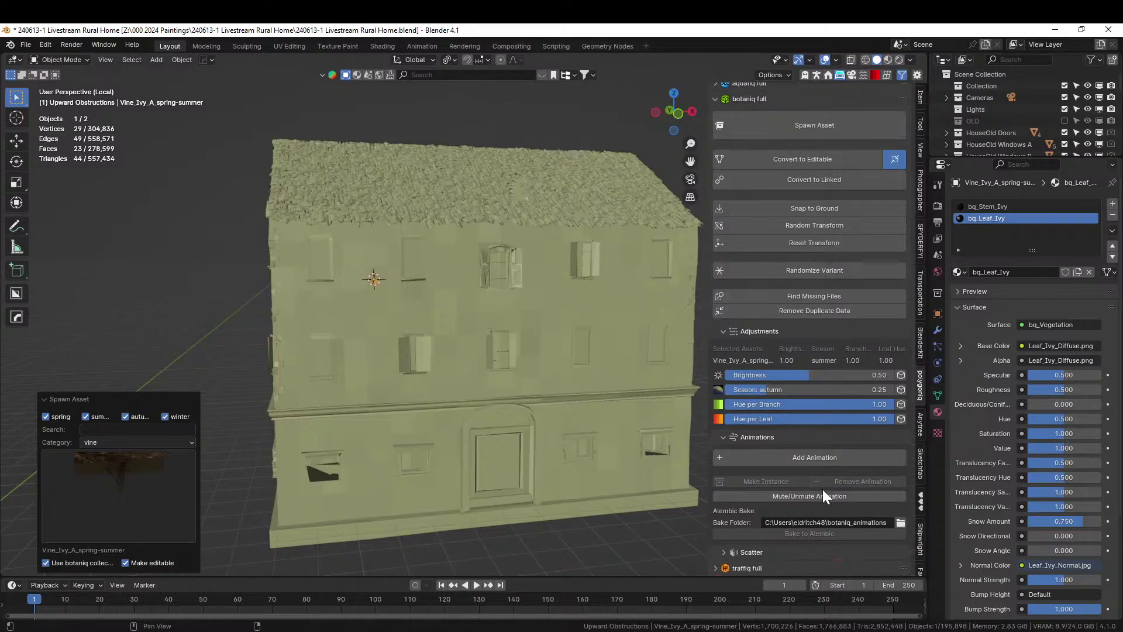
pyautogui.click(724, 553)
pyautogui.scroll(-5, 746, 527)
pyautogui.scroll(-2, 764, 515)
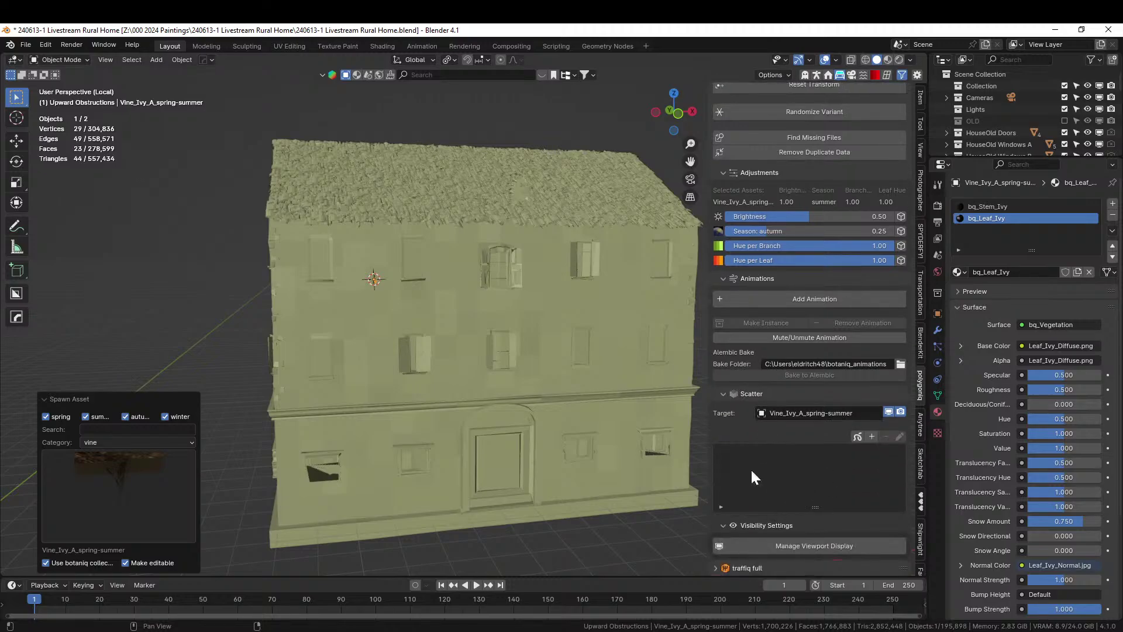
pyautogui.scroll(-3, 638, 462)
pyautogui.moveTo(642, 465); pyautogui.dragTo(617, 459, button='middle')
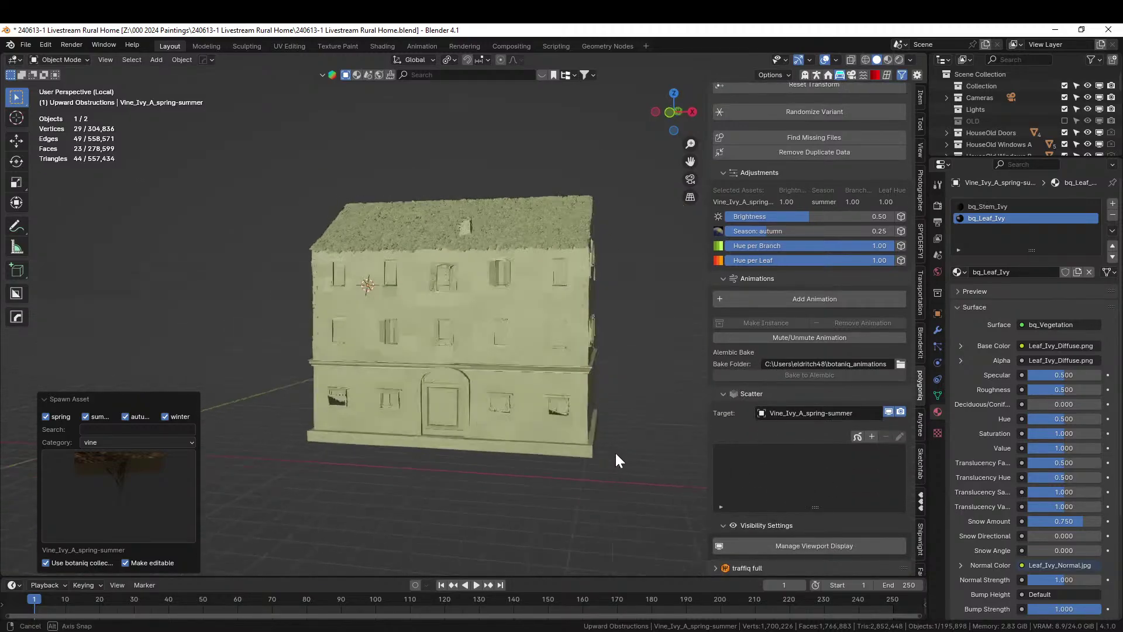
pyautogui.click(856, 436)
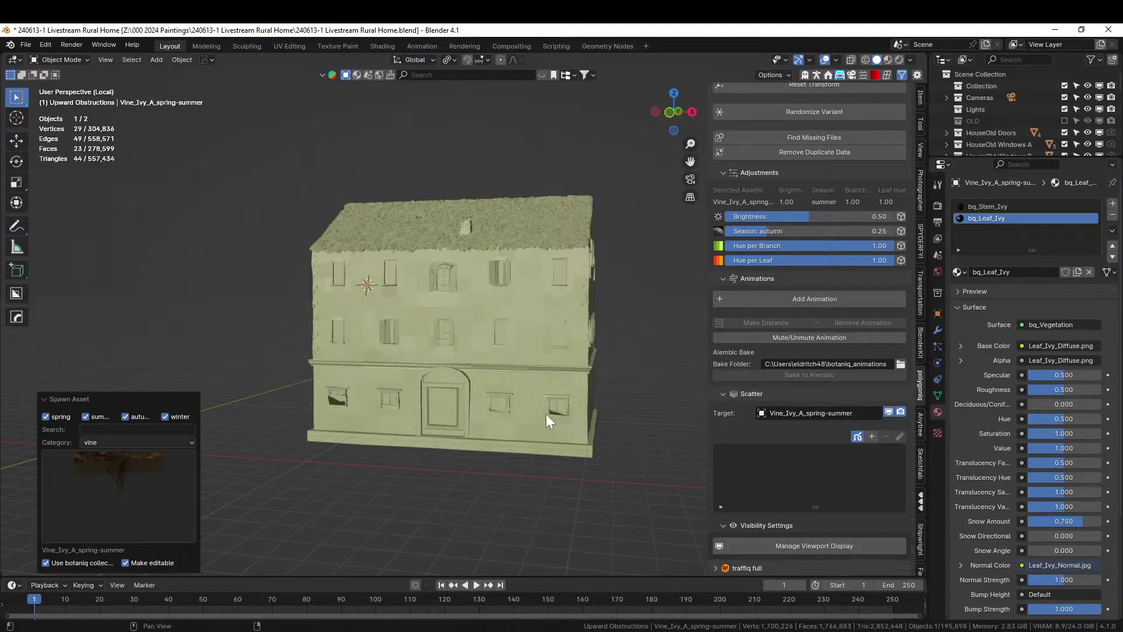
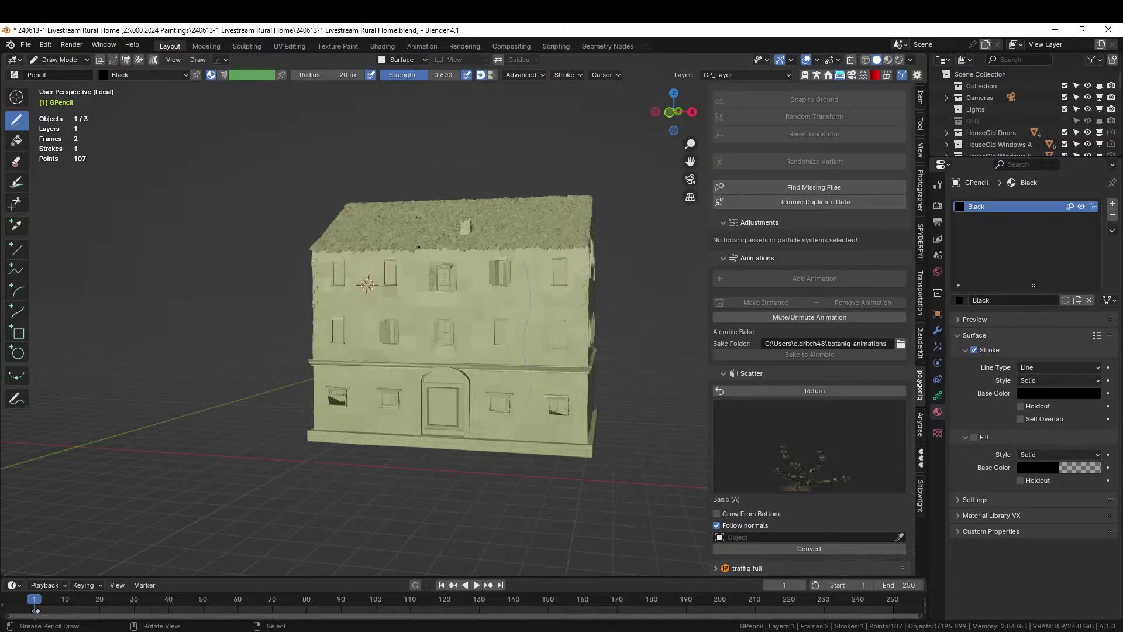
# - Draw two upward side branches off the vertical vine stroke between the upper windows and return from vine drawing
pyautogui.scroll(4, 471, 295)
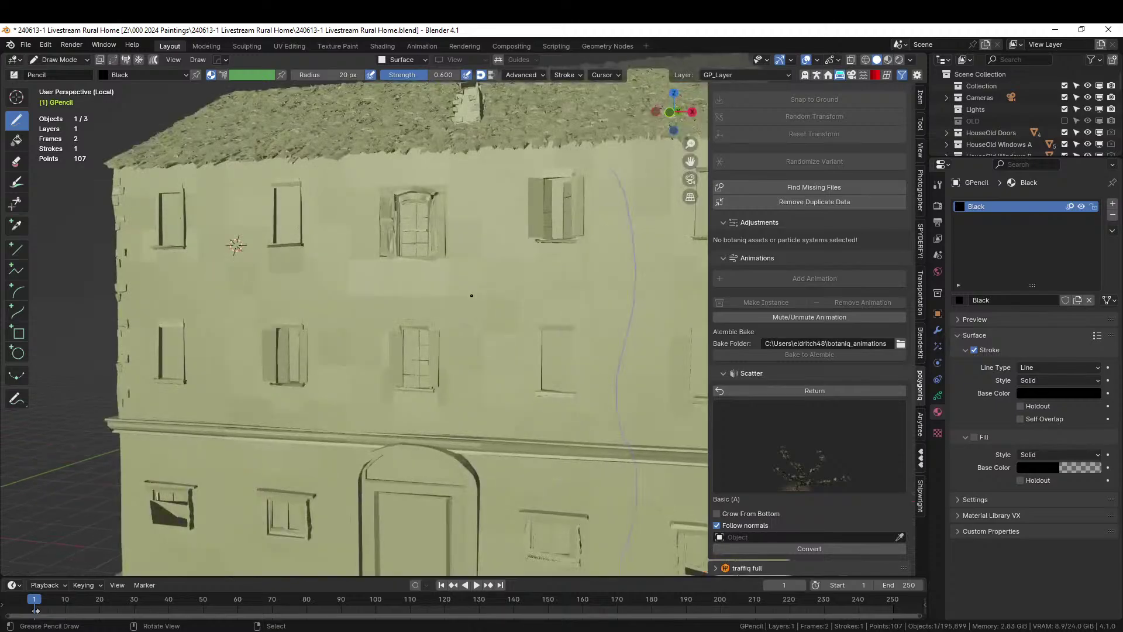
pyautogui.moveTo(622, 302); pyautogui.dragTo(603, 209)
pyautogui.moveTo(621, 302); pyautogui.dragTo(602, 201)
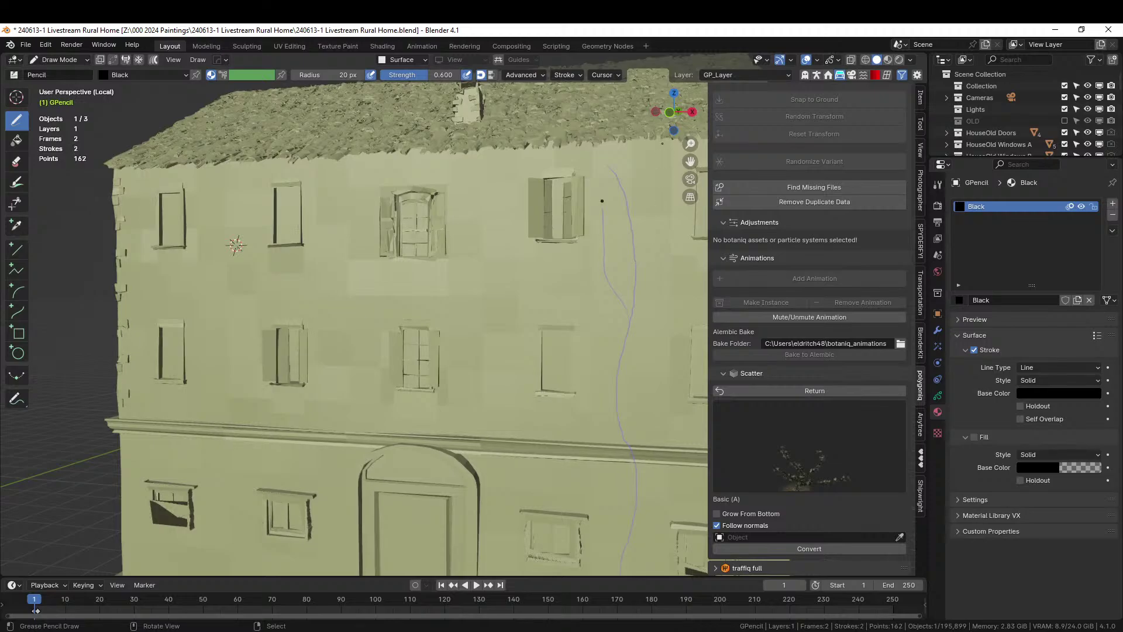
pyautogui.moveTo(636, 251); pyautogui.dragTo(663, 157)
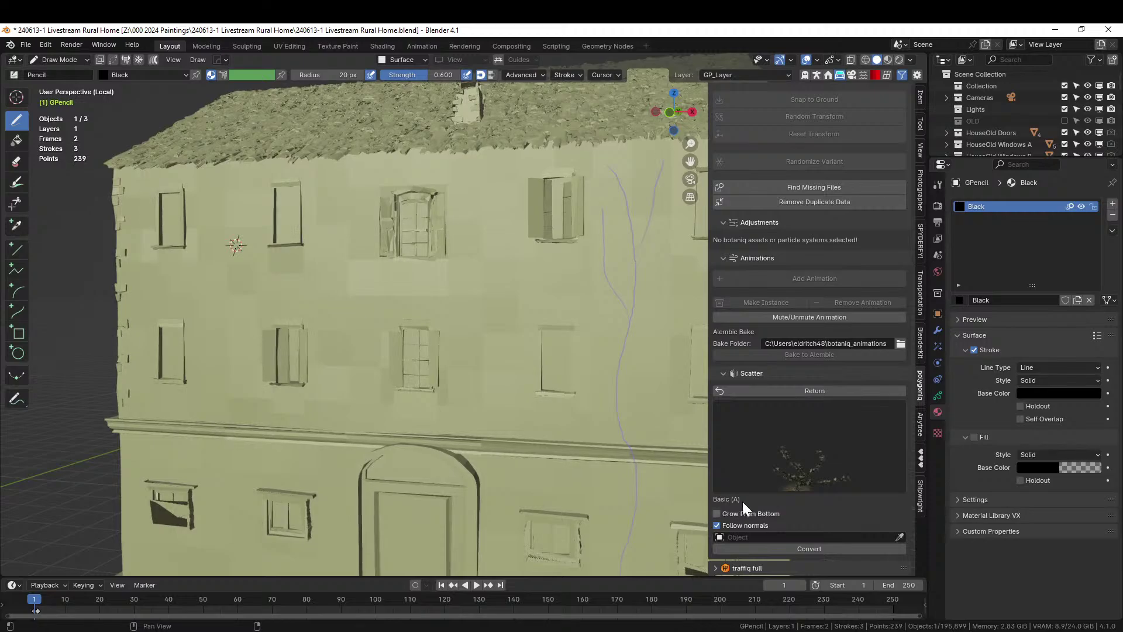
pyautogui.click(800, 392)
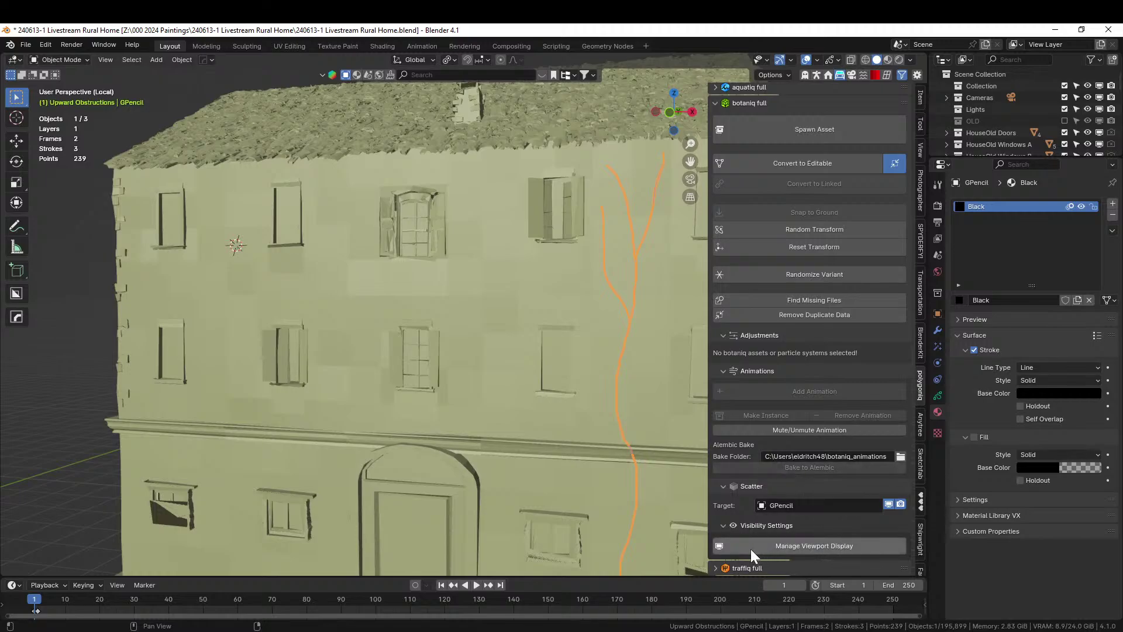
# - Check the viewport display options without applying them, inspect the drawn stroke on the wall and collapse Visibility Settings
pyautogui.click(719, 548)
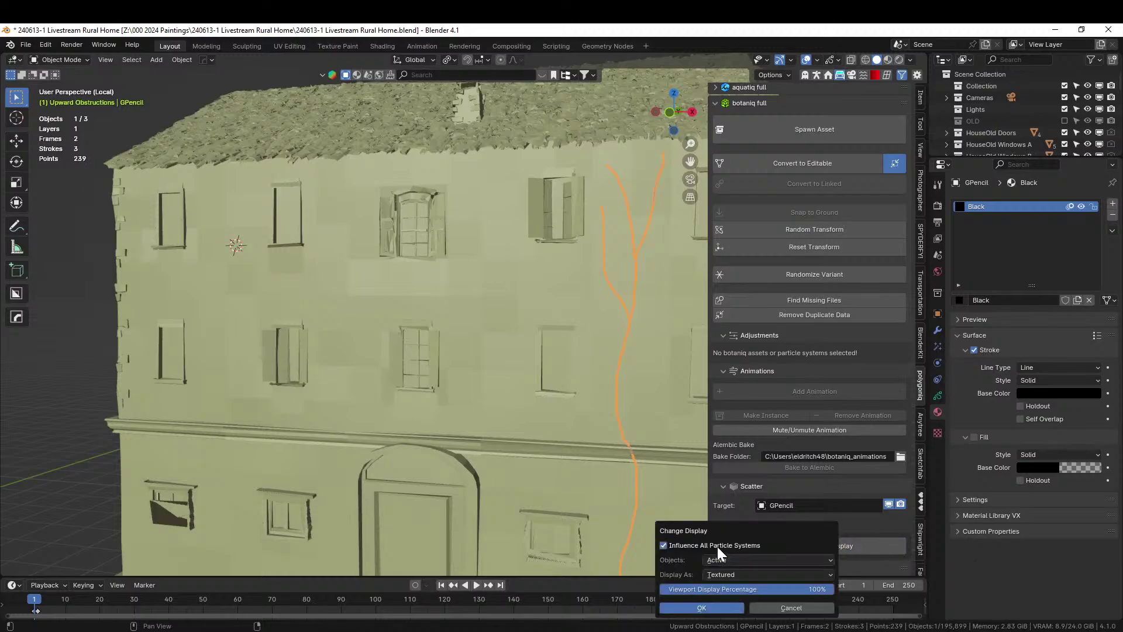
pyautogui.click(793, 608)
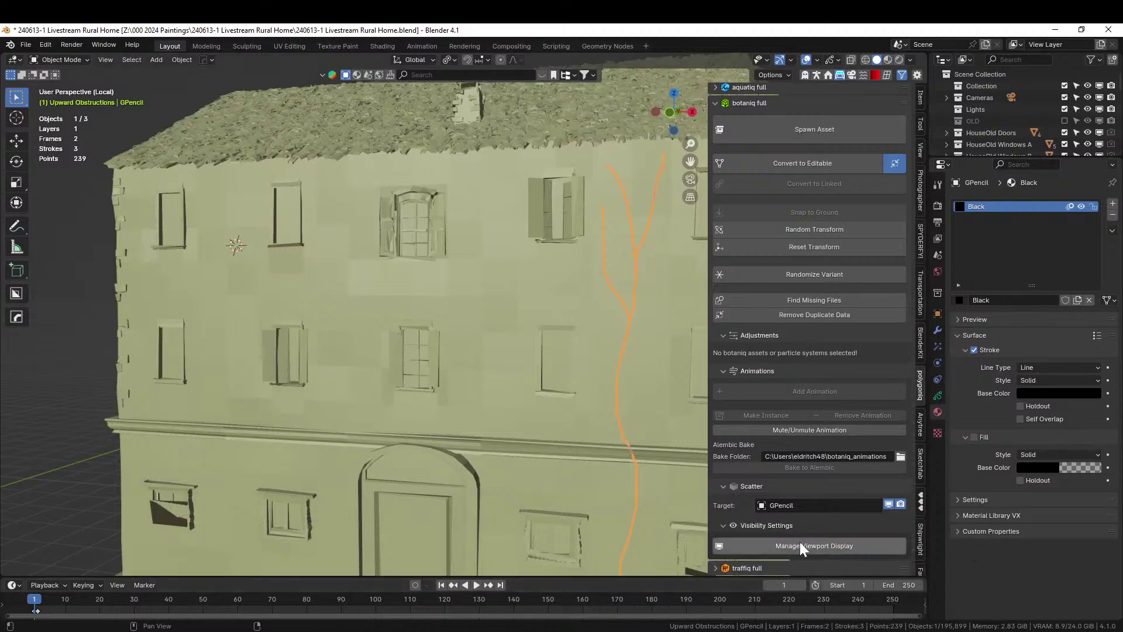
pyautogui.moveTo(543, 396); pyautogui.dragTo(416, 356, button='middle')
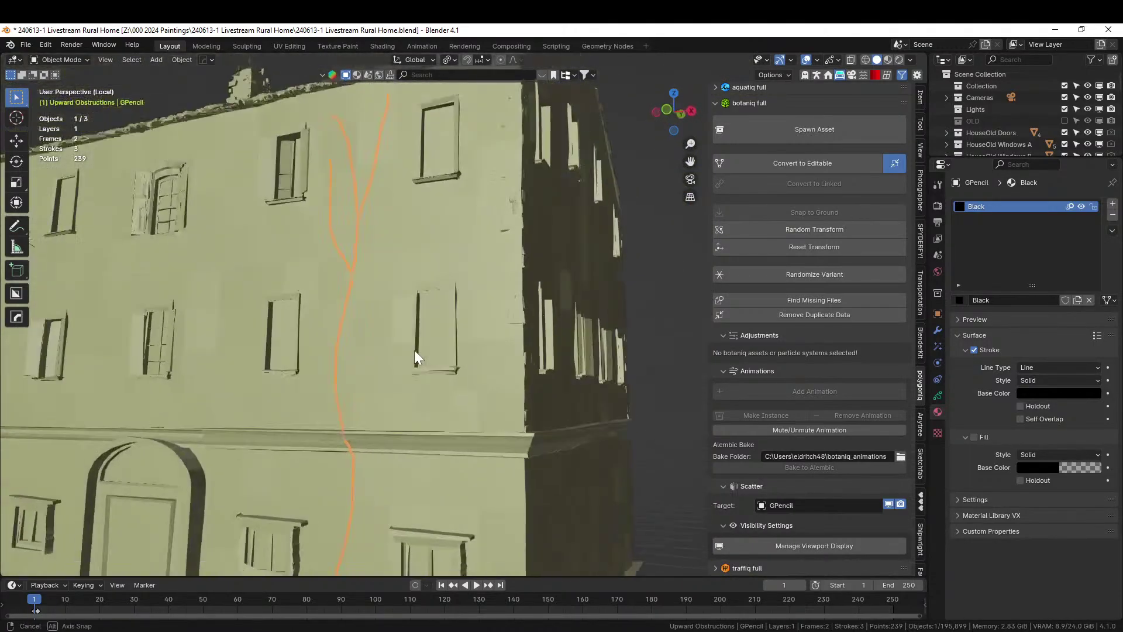
pyautogui.scroll(6, 419, 357)
pyautogui.moveTo(344, 404); pyautogui.dragTo(484, 339, button='middle')
pyautogui.scroll(1, 769, 386)
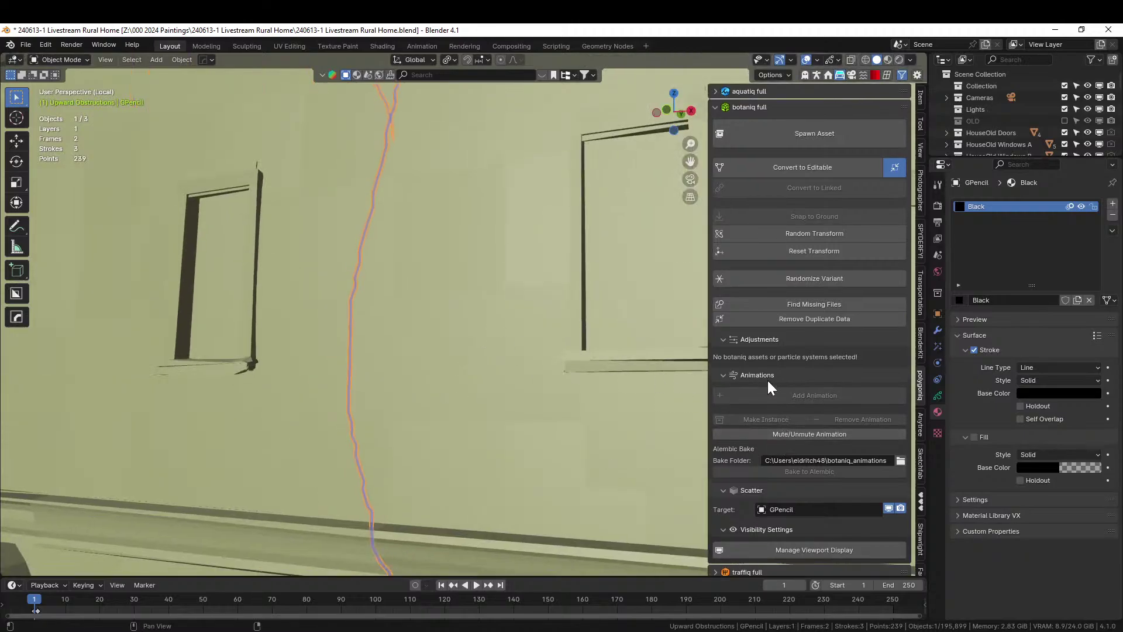
pyautogui.scroll(-1, 796, 422)
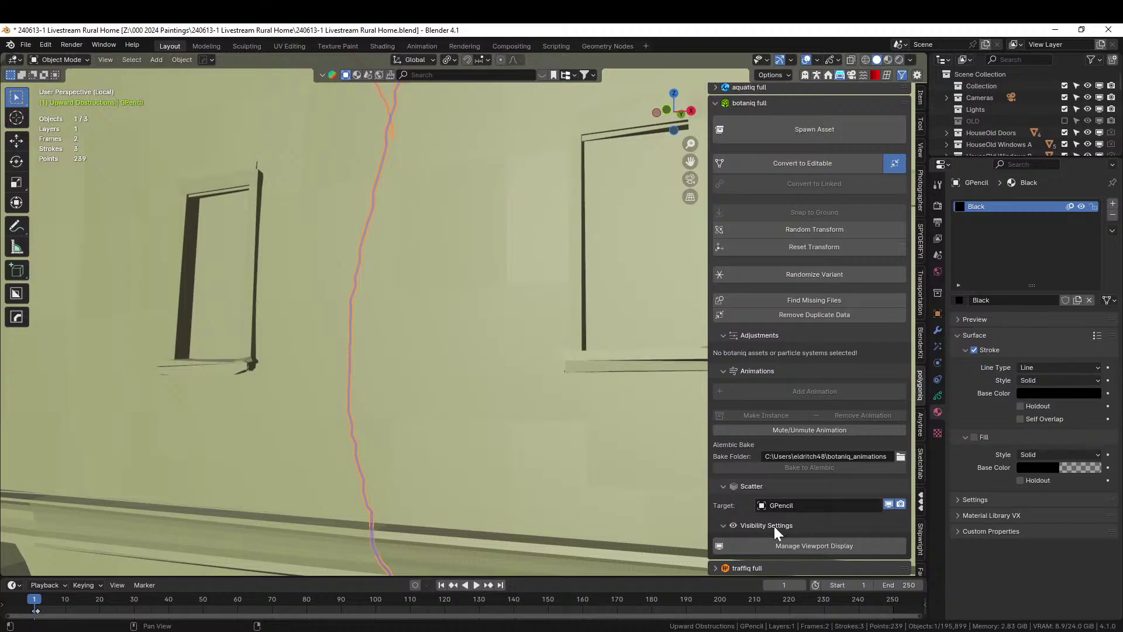
pyautogui.click(723, 525)
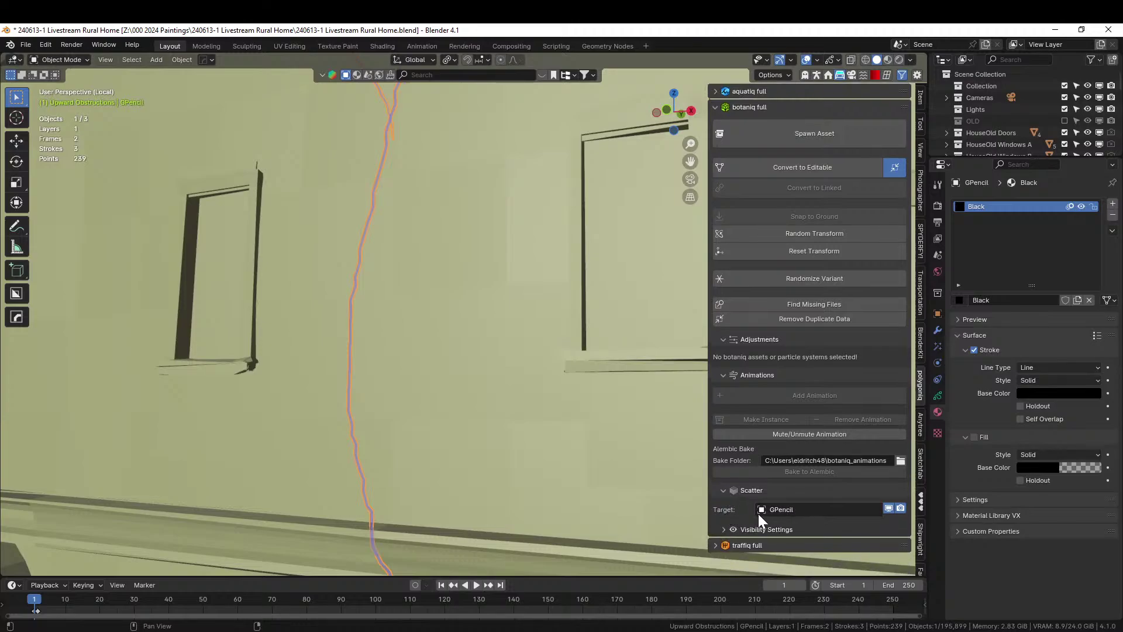
# - Restart botaniq vine drawing on HouseOld_B.002 and add two side branches to the existing vine stroke on the front wall
pyautogui.click(366, 397)
pyautogui.moveTo(356, 388); pyautogui.dragTo(392, 397, button='middle')
pyautogui.scroll(-4, 392, 397)
pyautogui.scroll(-3, 778, 474)
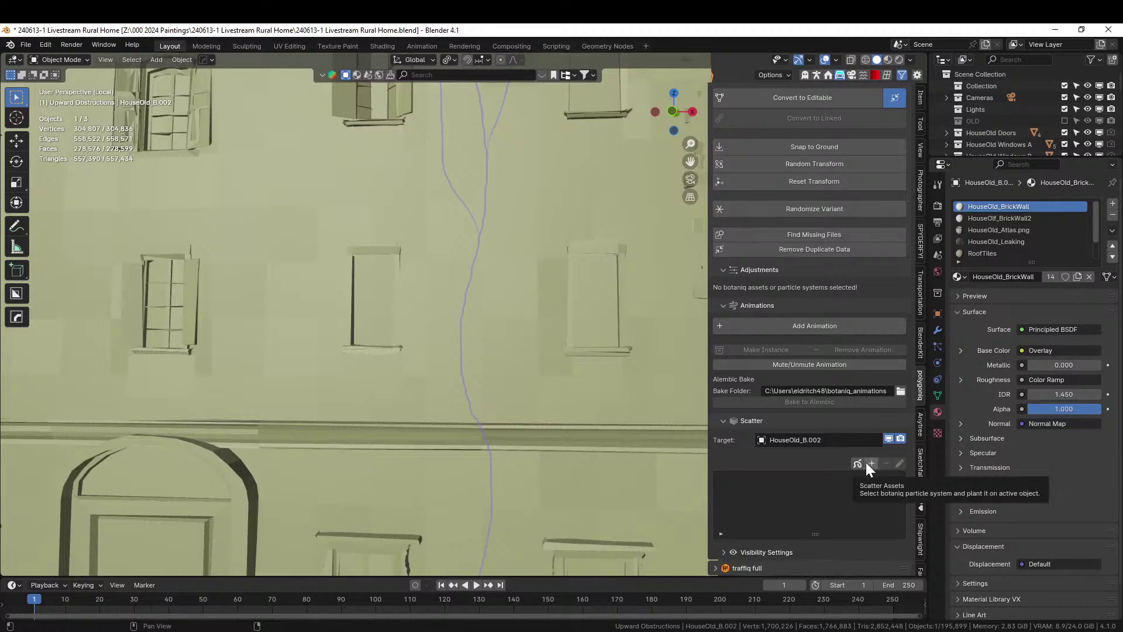
pyautogui.scroll(-5, 431, 461)
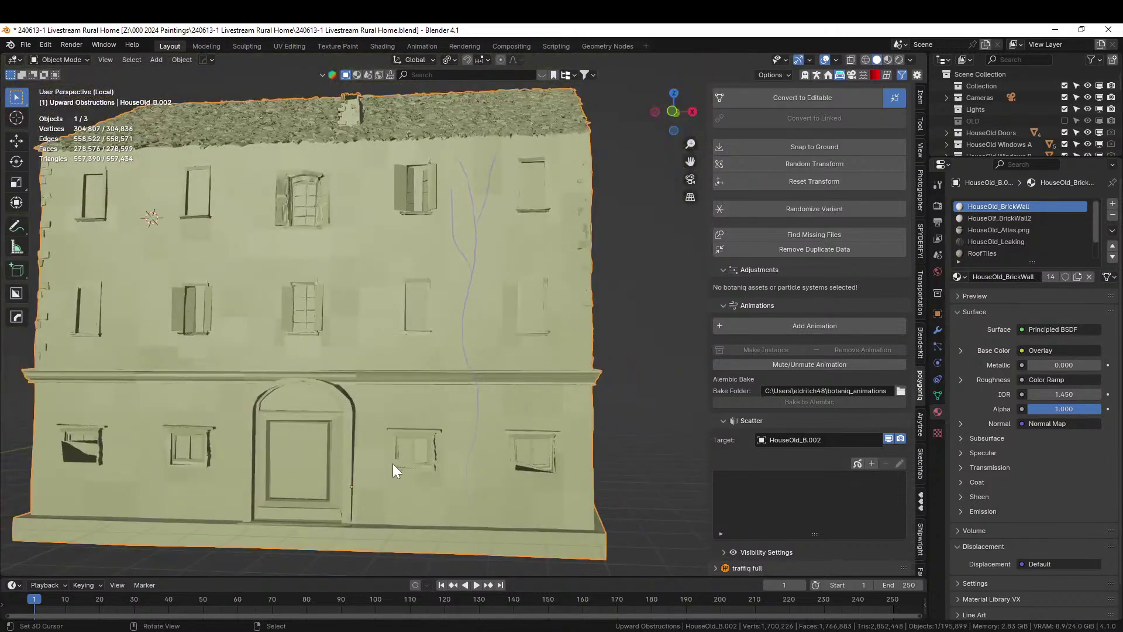
pyautogui.scroll(3, 410, 471)
pyautogui.keyDown('shift'); pyautogui.moveTo(483, 475); pyautogui.dragTo(781, 481, button='middle'); pyautogui.keyUp('shift')
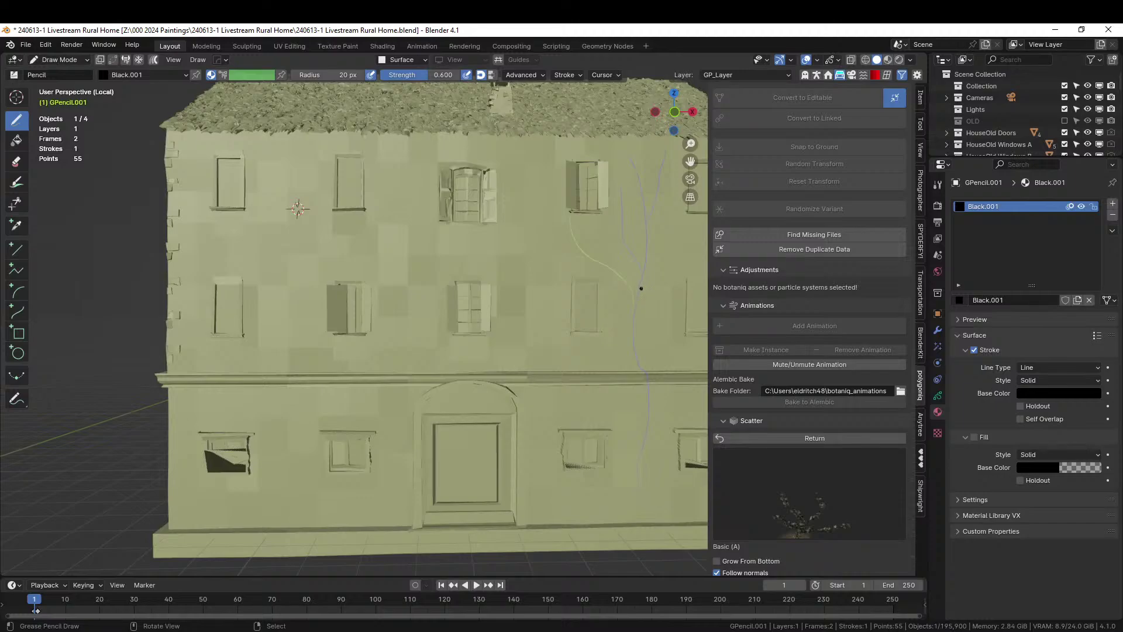
pyautogui.moveTo(642, 319); pyautogui.dragTo(670, 221)
# - Draw two long vertical vine strokes with upward side branches between the windows left of the front door and return from vine drawing
pyautogui.moveTo(389, 486); pyautogui.dragTo(389, 522)
pyautogui.moveTo(401, 397)
pyautogui.mouseDown()
pyautogui.moveTo(407, 298)
pyautogui.moveTo(393, 156)
pyautogui.mouseUp()
pyautogui.moveTo(408, 226)
pyautogui.mouseDown()
pyautogui.moveTo(397, 156)
pyautogui.moveTo(401, 309)
pyautogui.moveTo(398, 234)
pyautogui.mouseUp()
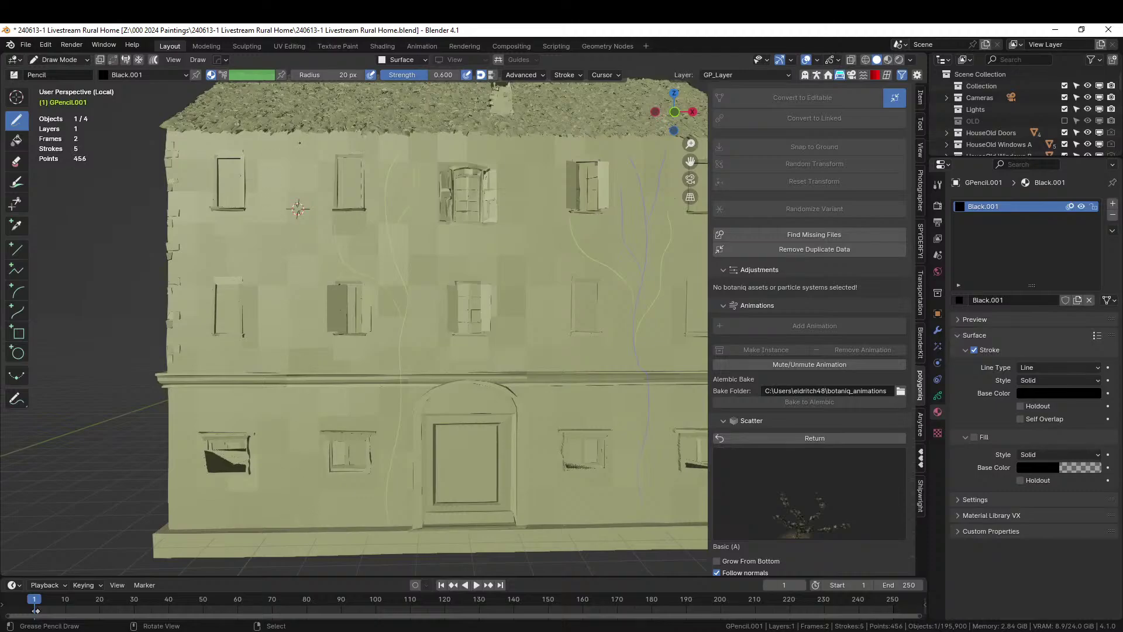
pyautogui.moveTo(433, 423); pyautogui.dragTo(436, 491)
pyautogui.moveTo(436, 491); pyautogui.dragTo(643, 456, button='middle')
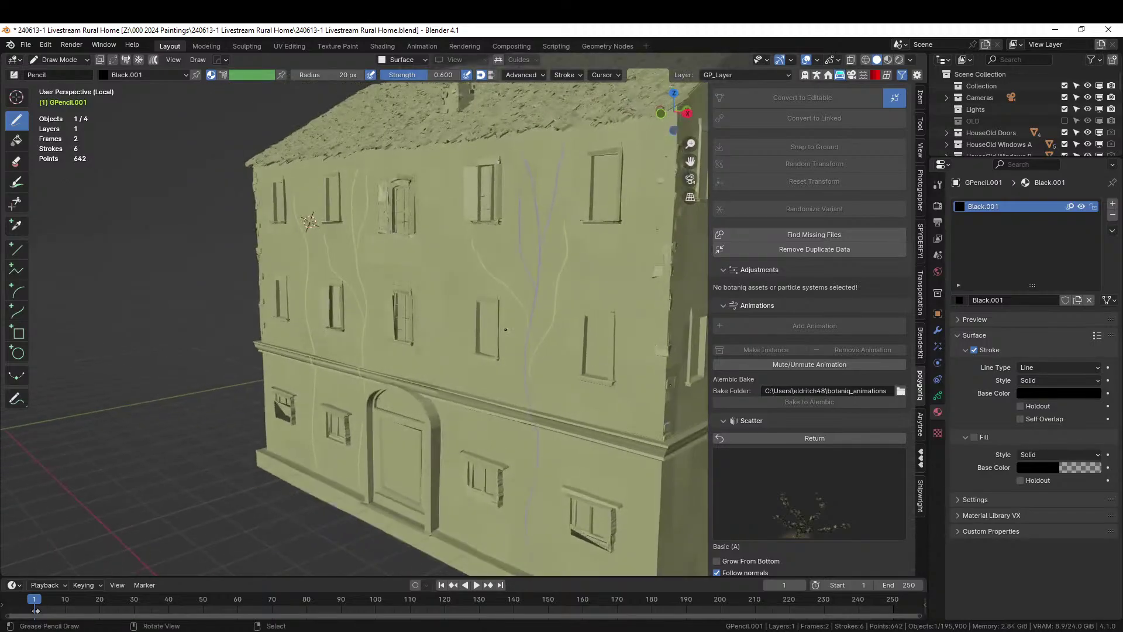
pyautogui.click(806, 439)
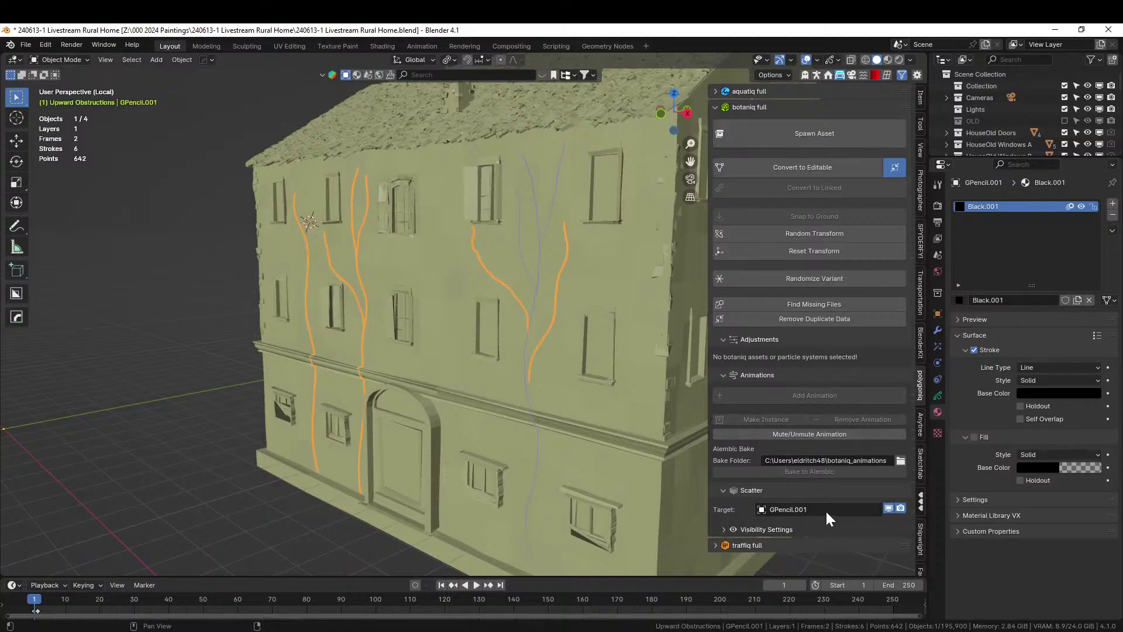
# - Review the drawn strokes' Scatter options and scatter the Basic (A) asset from the vines category onto HouseOld_B.002
pyautogui.click(723, 528)
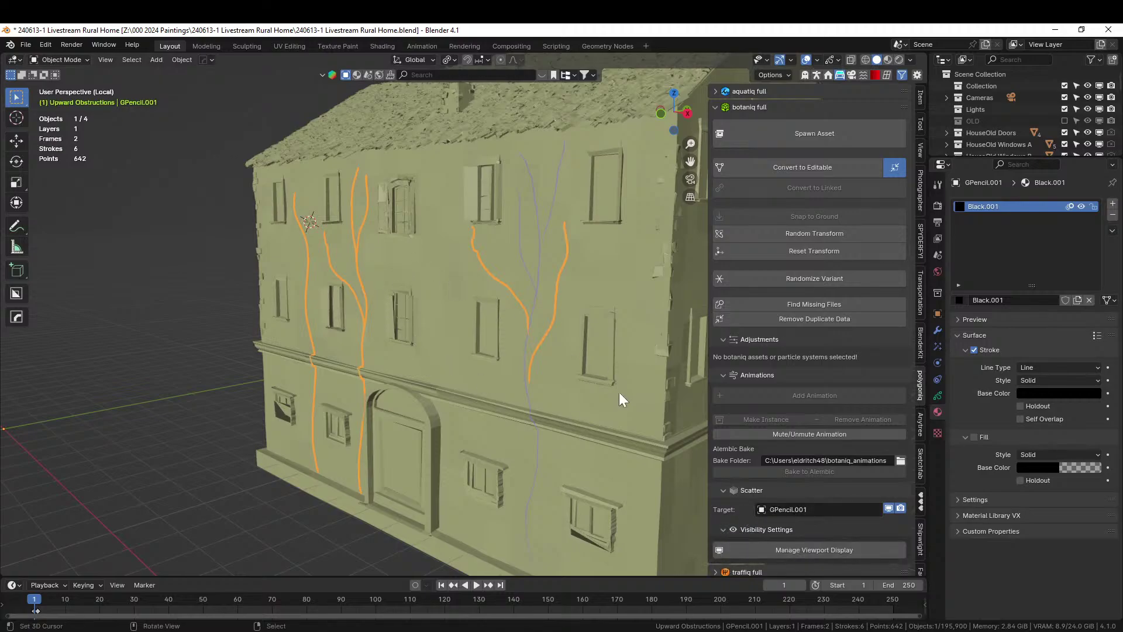
pyautogui.click(540, 268)
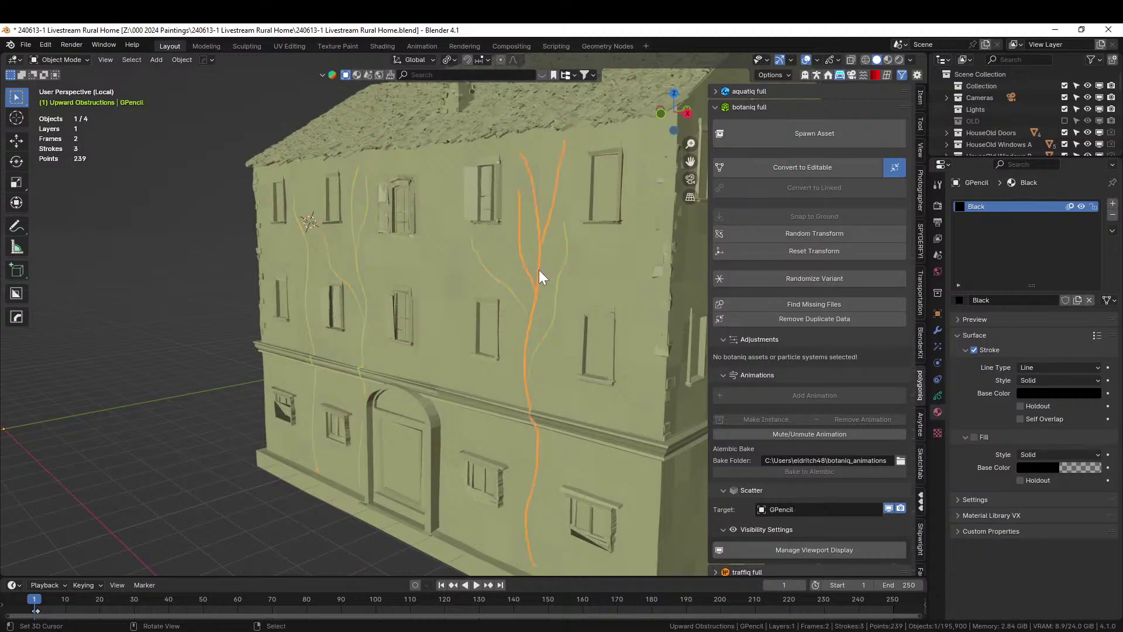
pyautogui.click(556, 306)
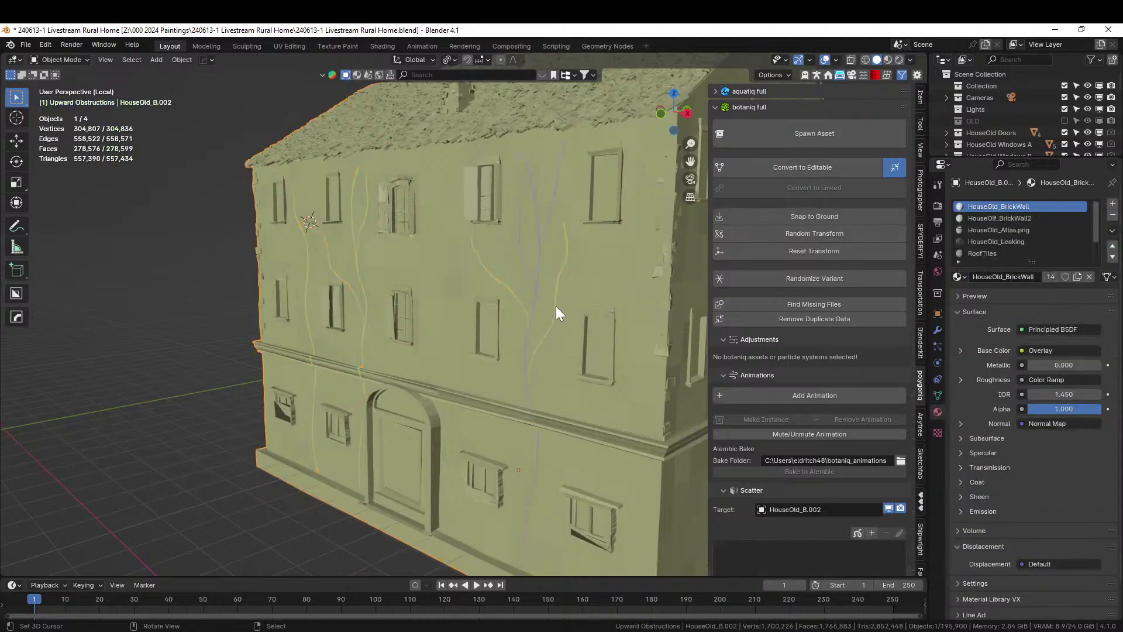
pyautogui.click(872, 533)
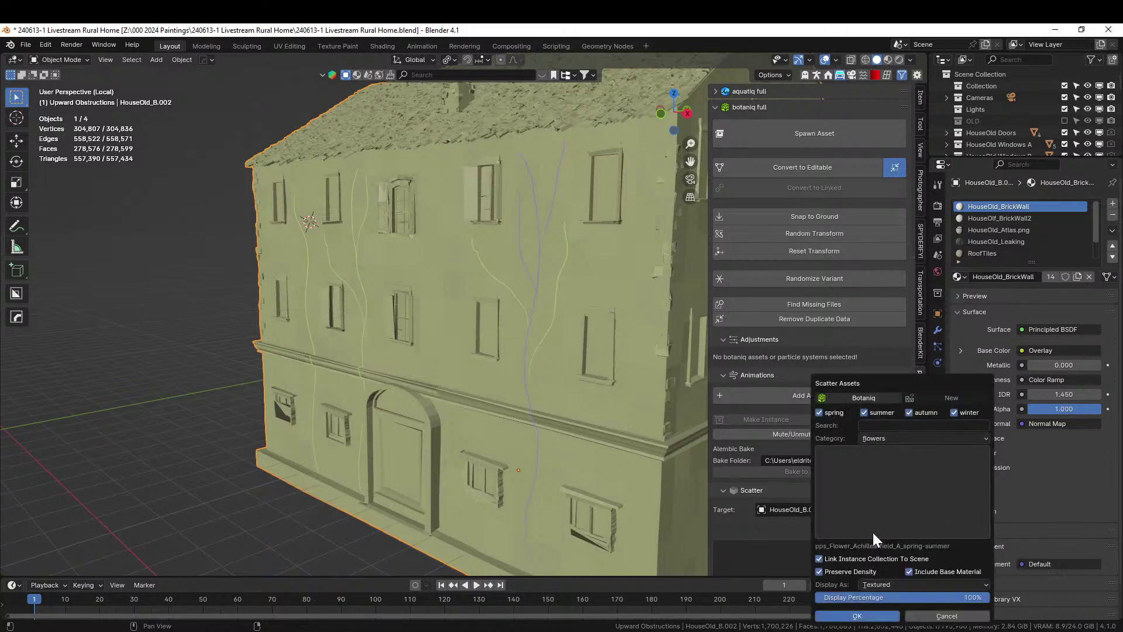
pyautogui.click(894, 438)
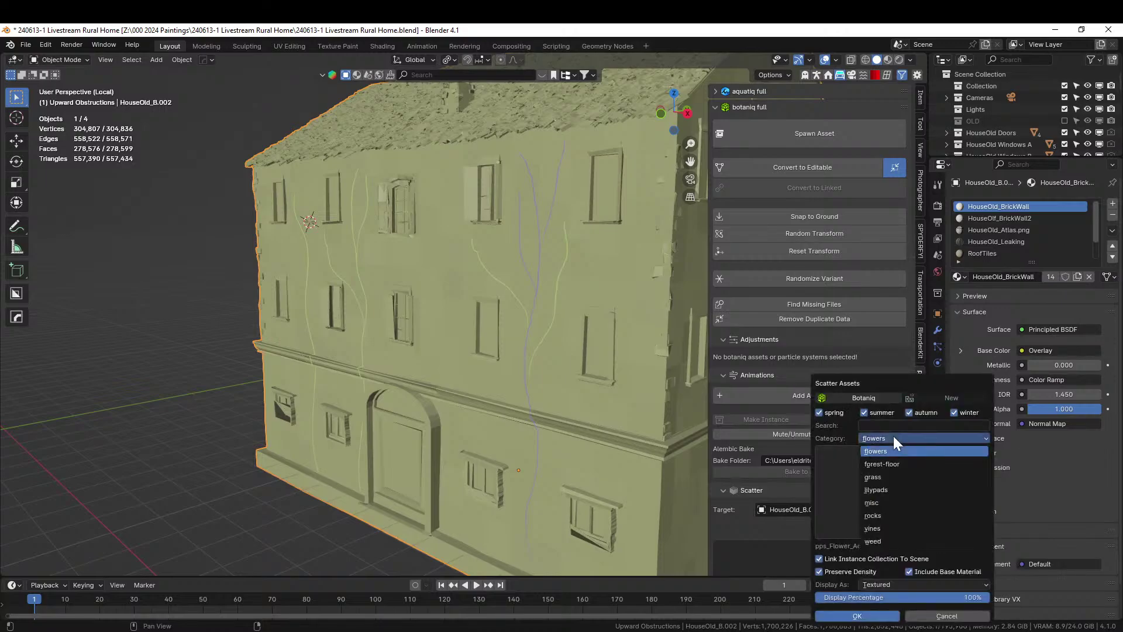
pyautogui.click(880, 526)
pyautogui.click(890, 506)
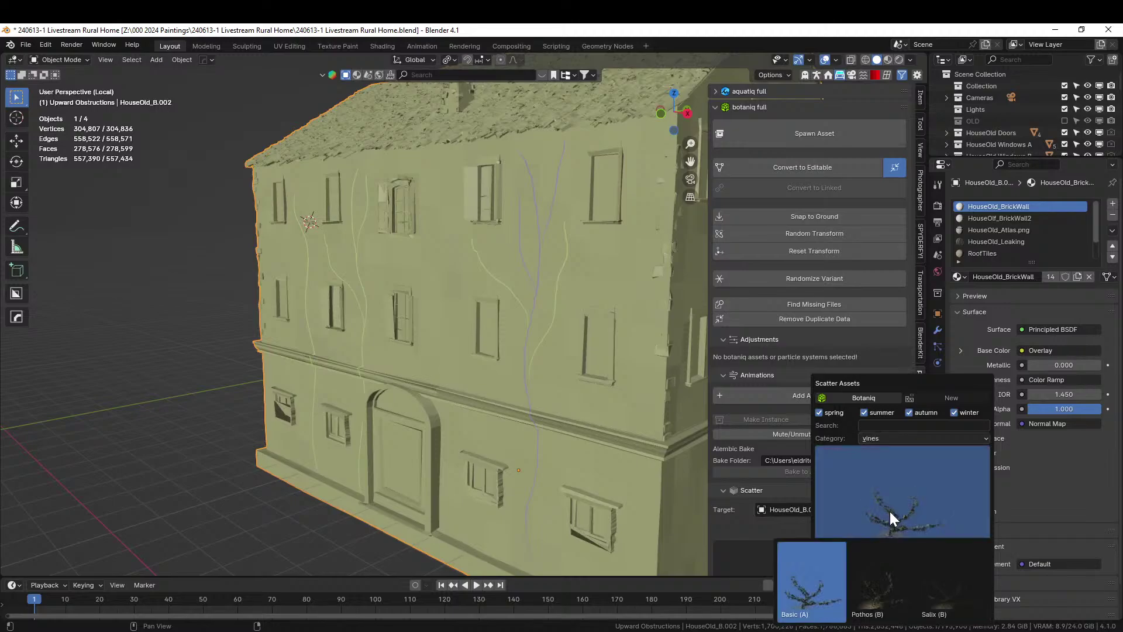
pyautogui.click(816, 599)
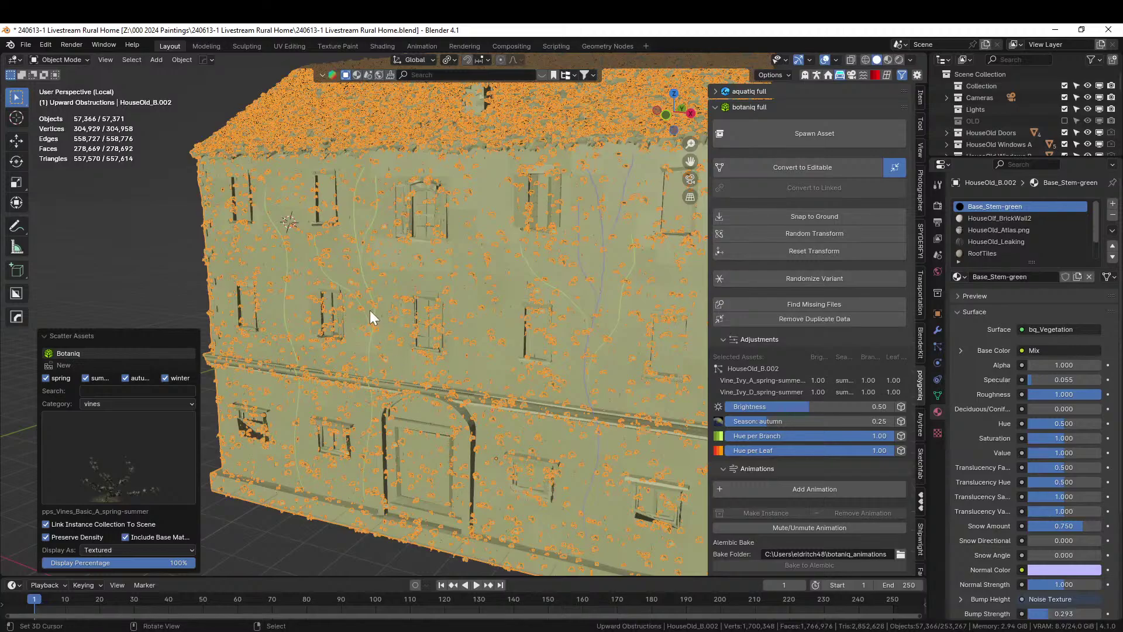
# - Inspect the scattered vines on the house and remove the Vines_Basic_A_spring-summer particle system
pyautogui.moveTo(370, 310); pyautogui.dragTo(420, 342, button='middle')
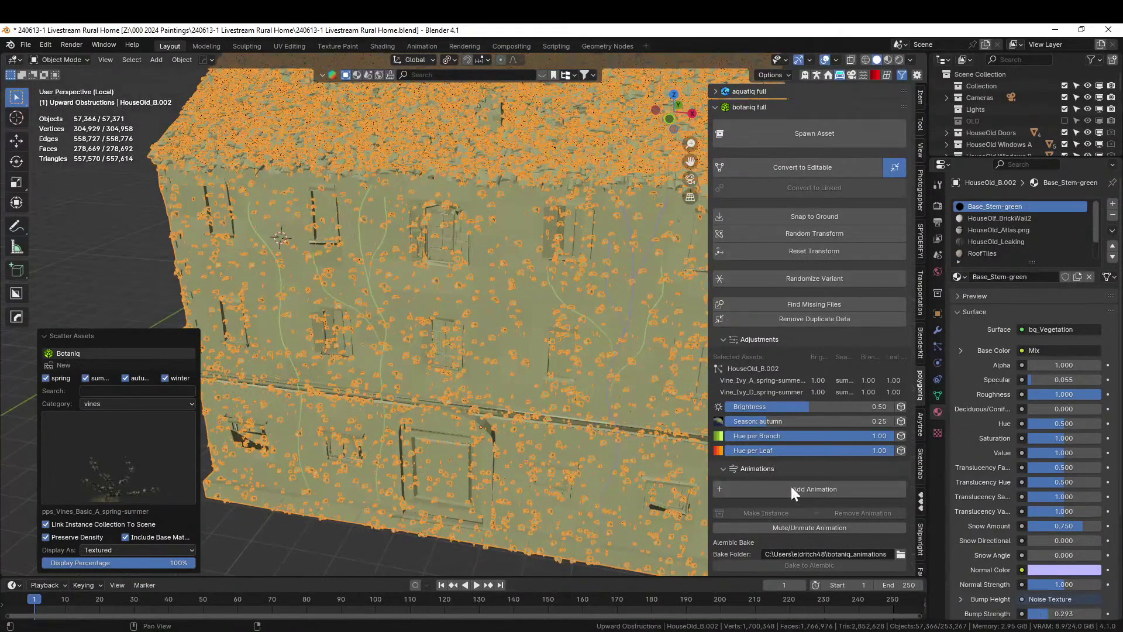
pyautogui.scroll(-6, 843, 531)
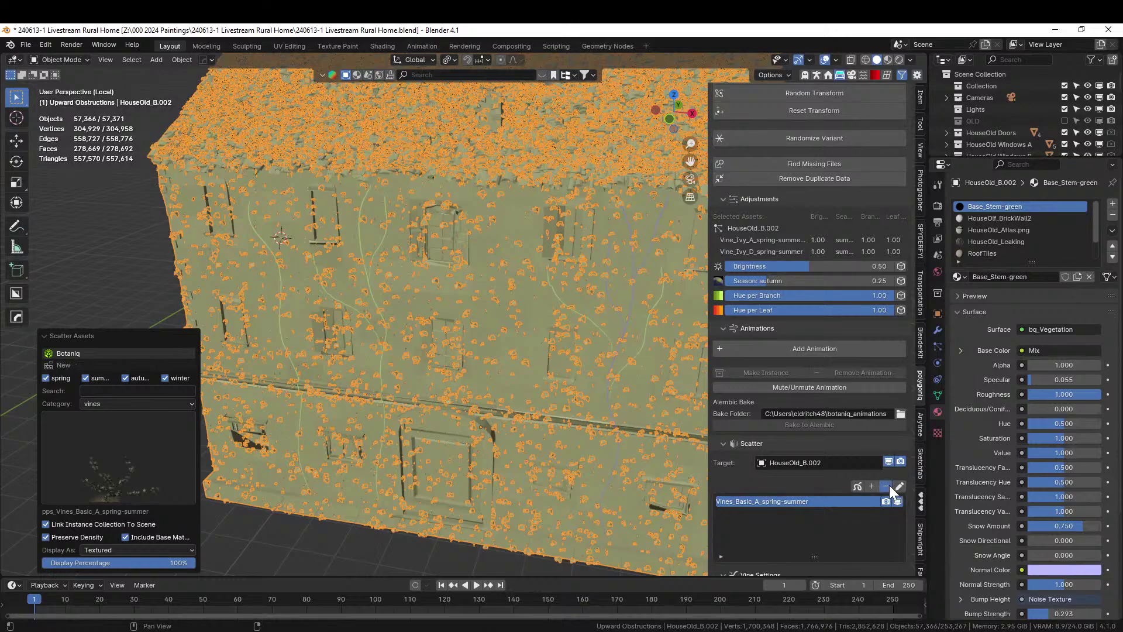
pyautogui.click(886, 486)
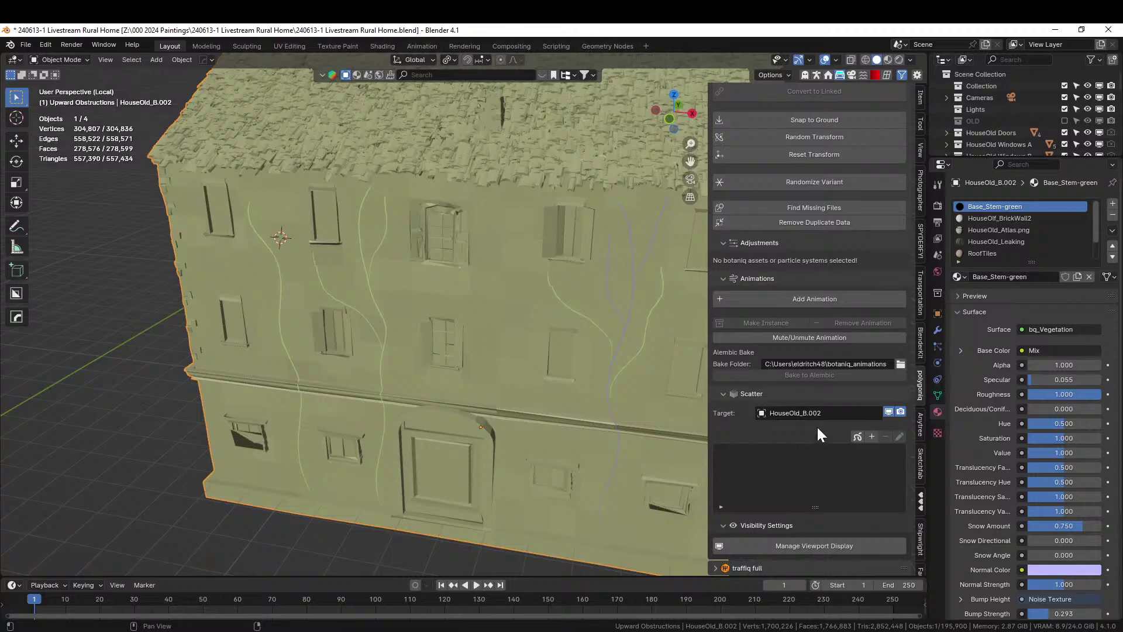
# - Set the Scatter target to GPencil, check the options for that vine stroke and reselect the house
pyautogui.click(792, 412)
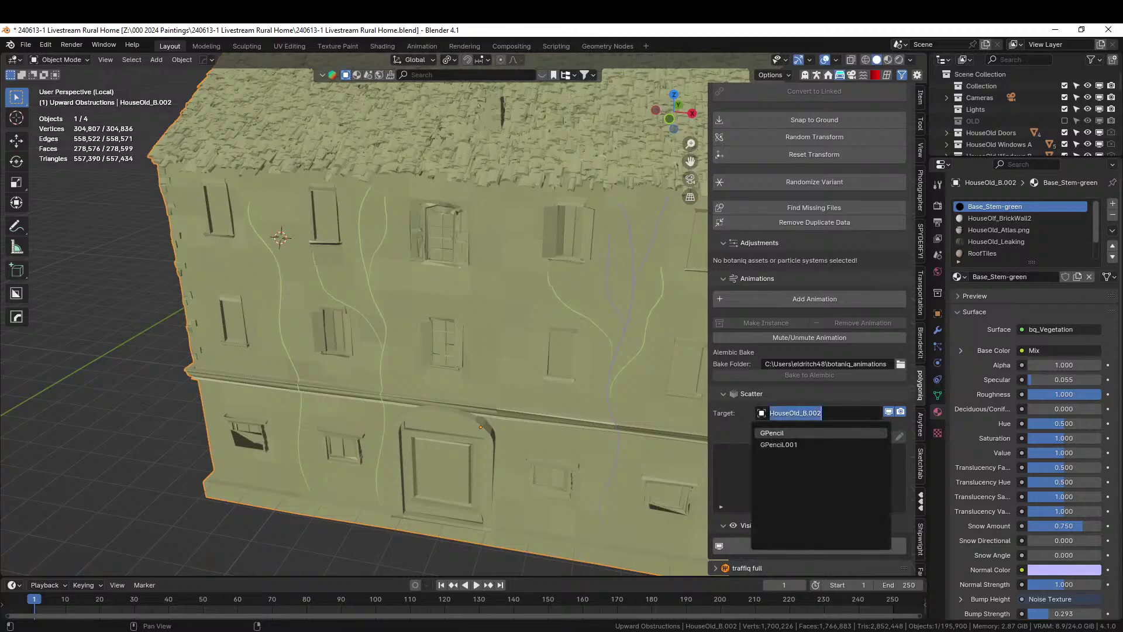
pyautogui.click(774, 433)
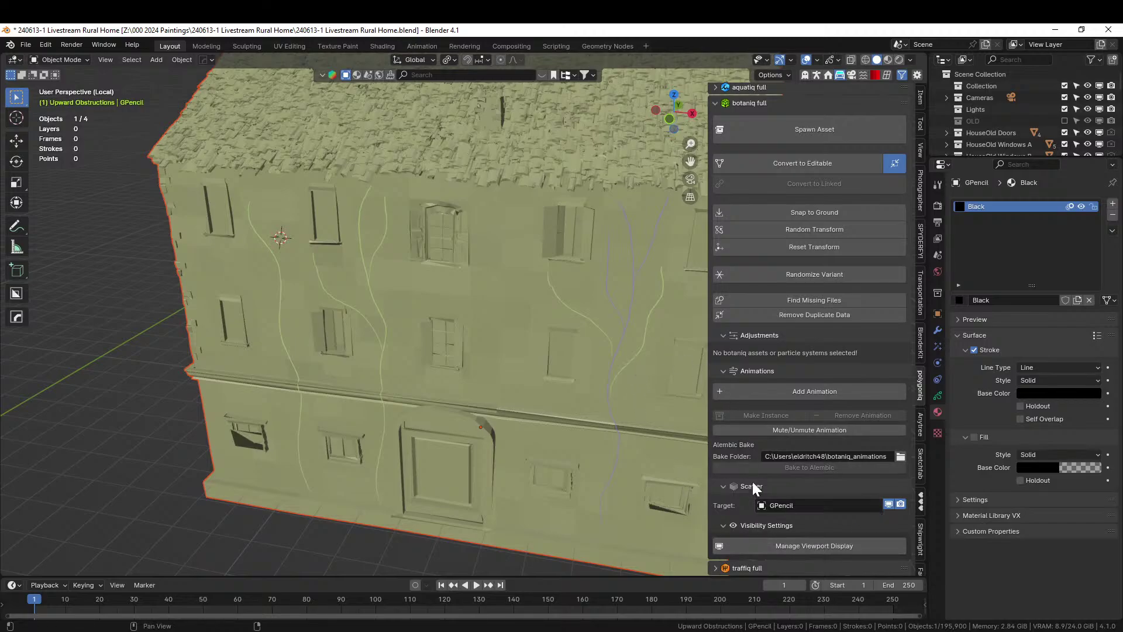
pyautogui.click(822, 505)
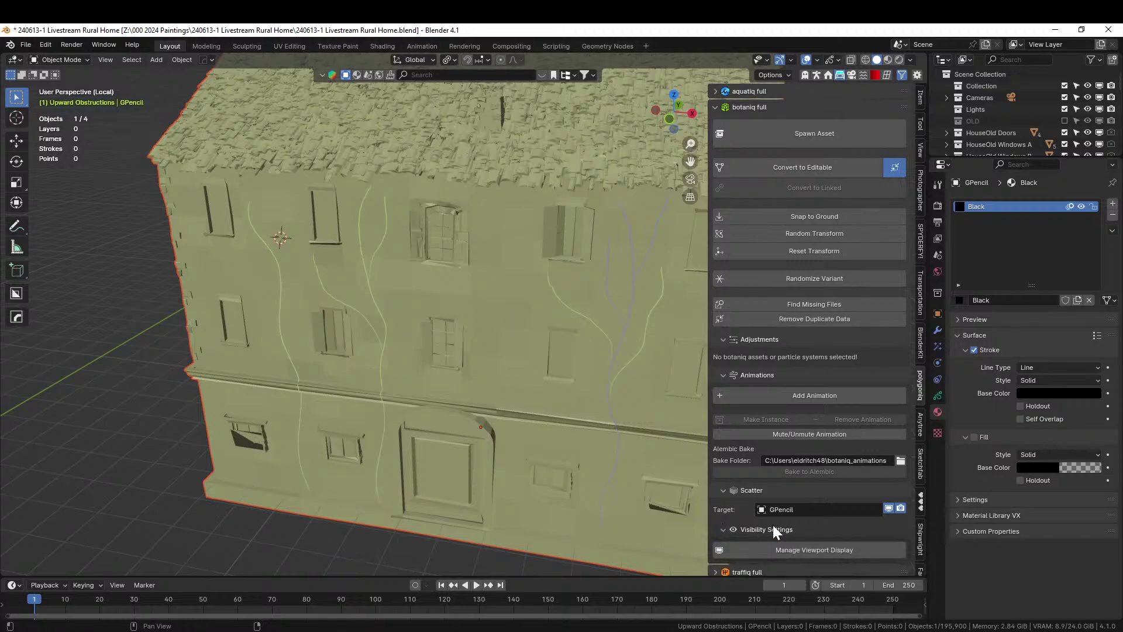
pyautogui.click(622, 334)
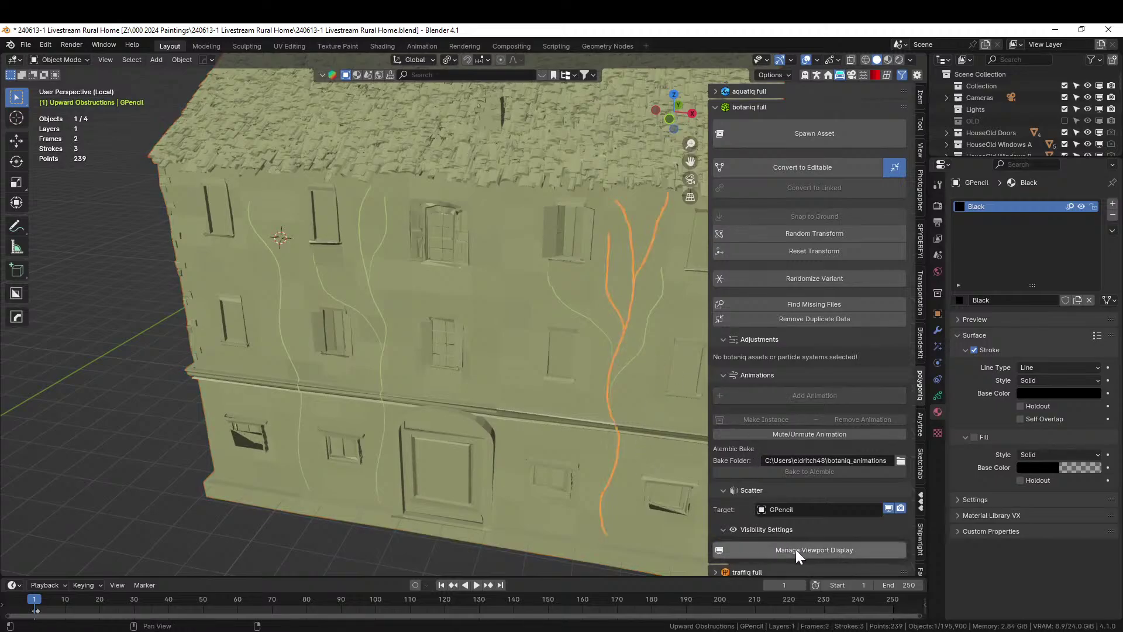
pyautogui.click(723, 530)
pyautogui.click(723, 529)
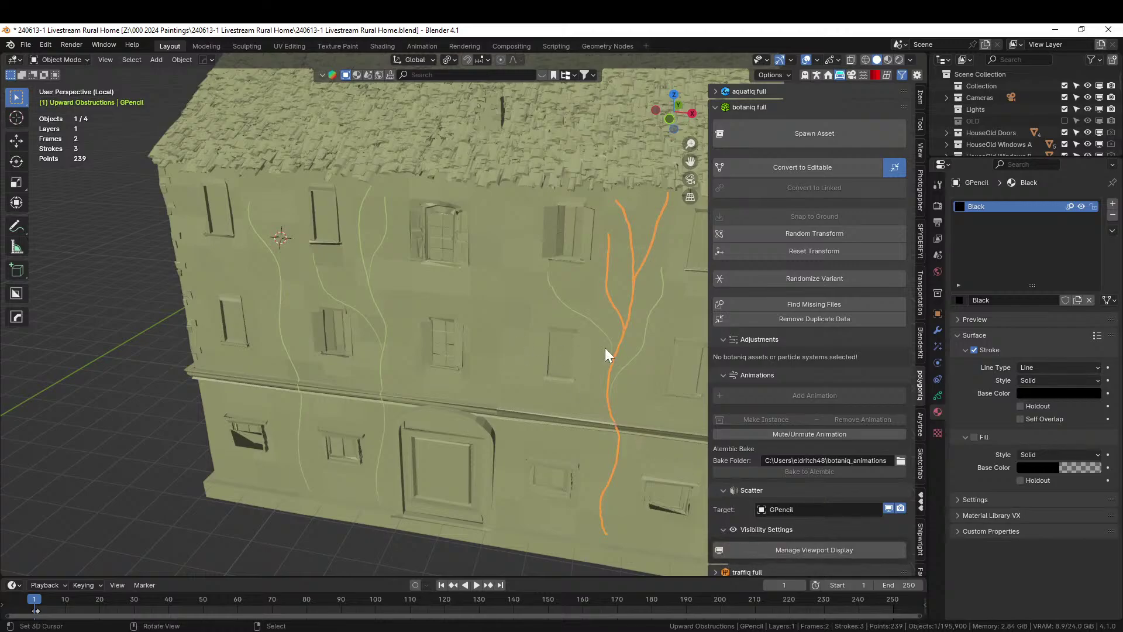
pyautogui.click(630, 364)
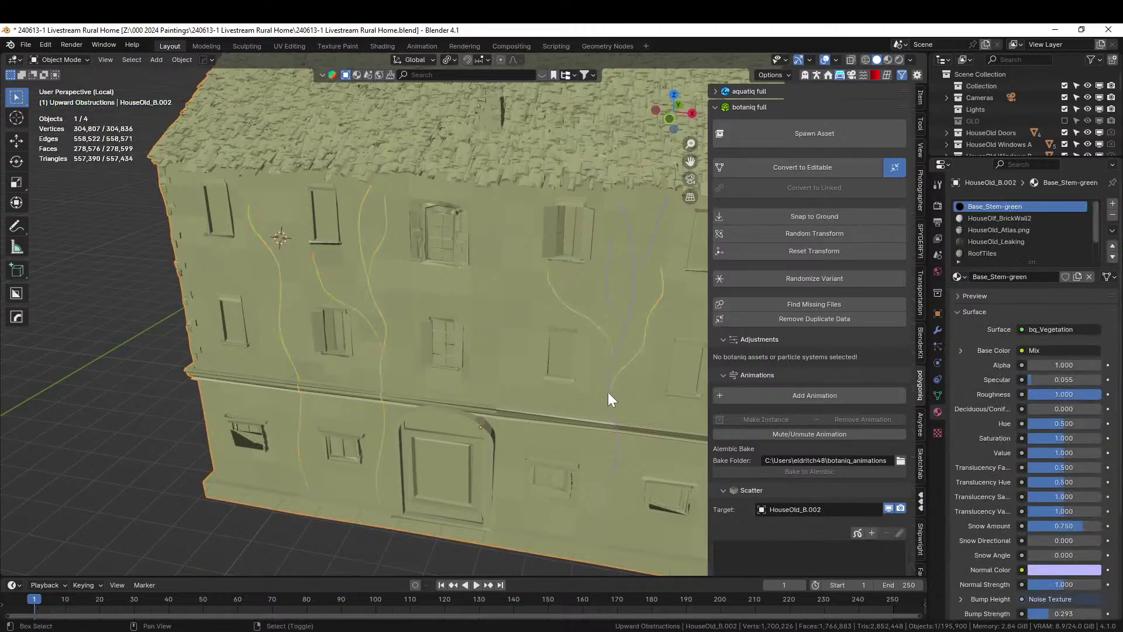
# - Switch the Scatter target to GPencil.001 and back to GPencil, checking for available options, and return to the house
pyautogui.keyDown('shift'); pyautogui.moveTo(609, 392); pyautogui.dragTo(363, 377, button='middle'); pyautogui.keyUp('shift')
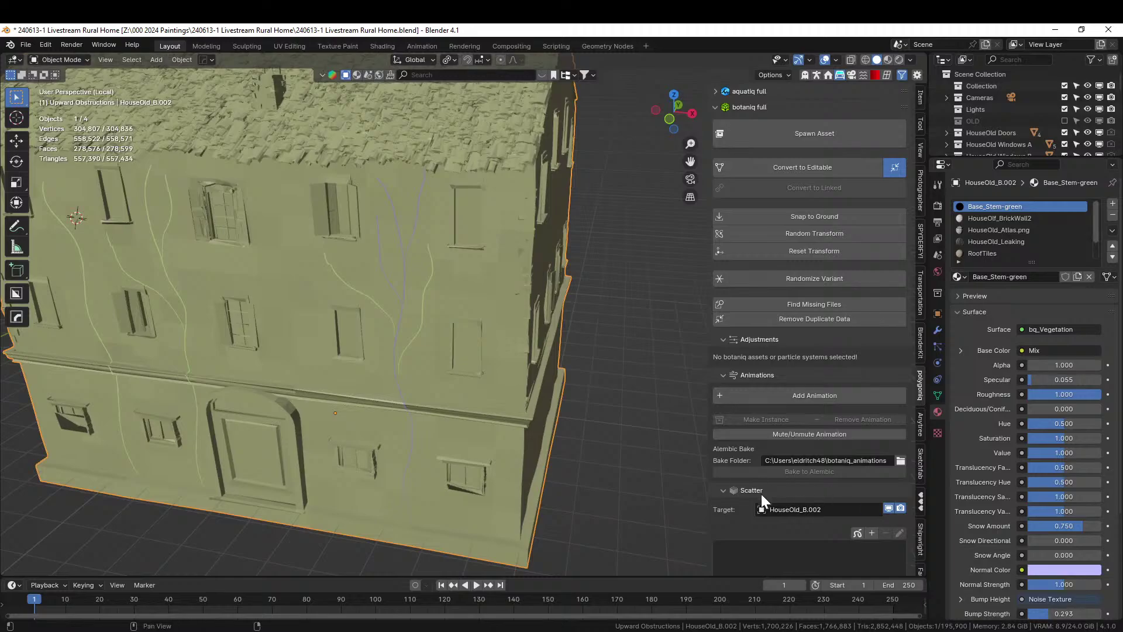
pyautogui.click(762, 509)
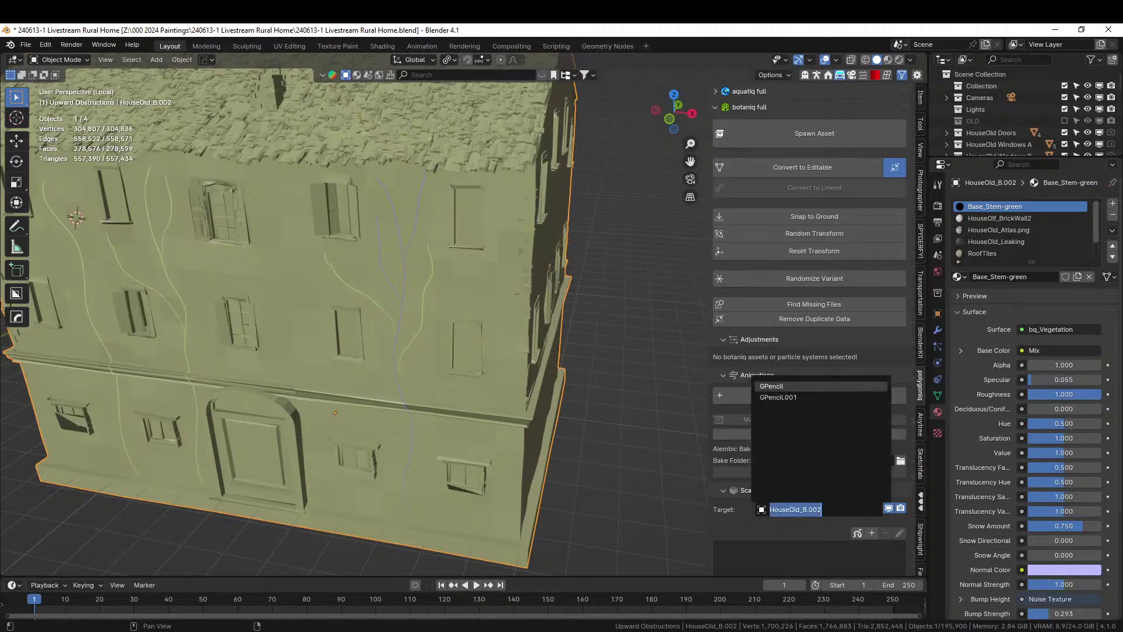
pyautogui.press('Down')
pyautogui.click(778, 398)
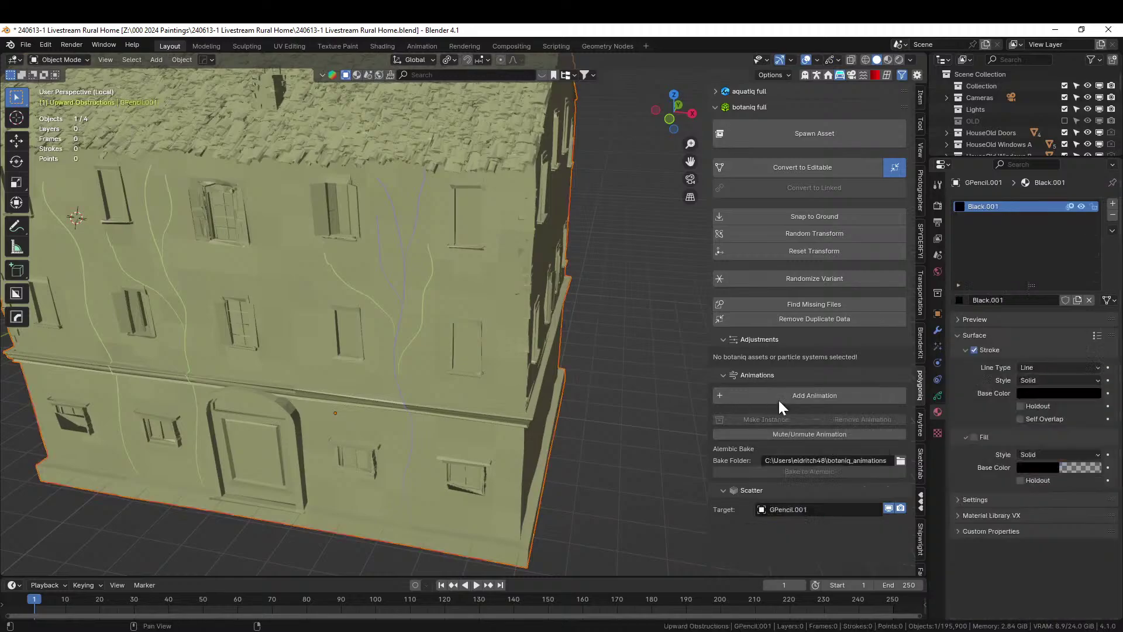
pyautogui.click(778, 512)
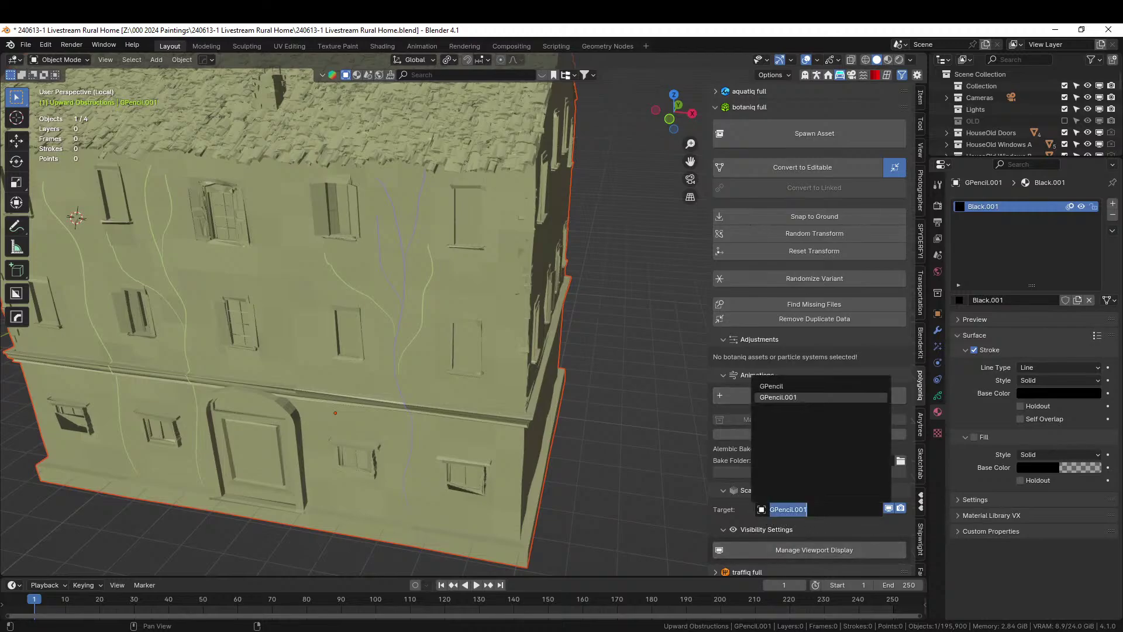
pyautogui.click(779, 389)
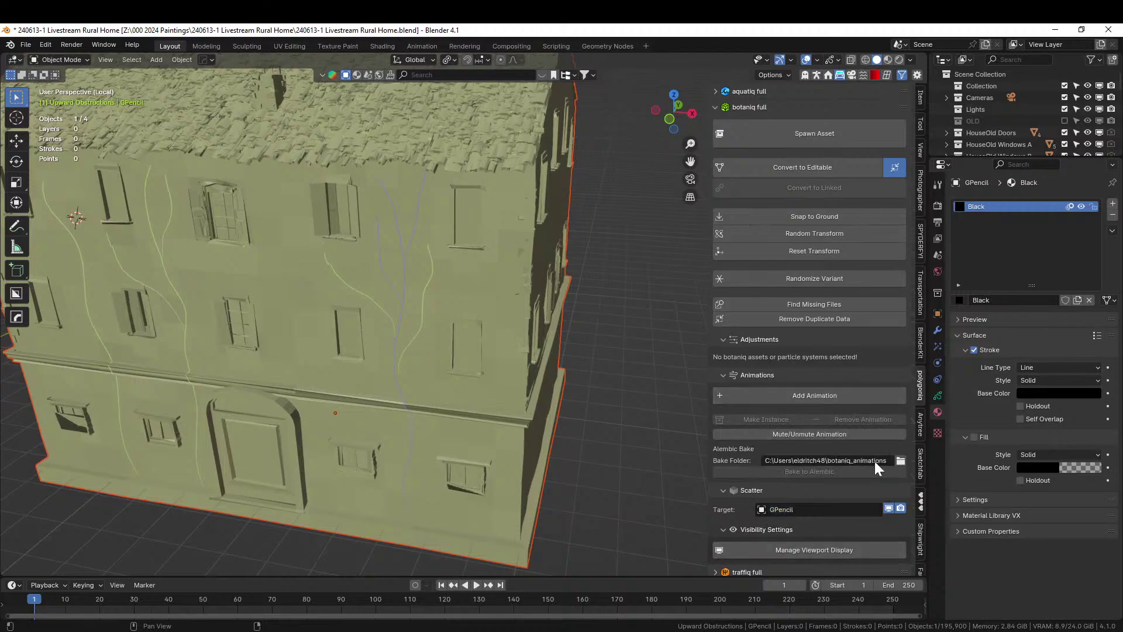
pyautogui.click(480, 318)
pyautogui.scroll(-3, 870, 534)
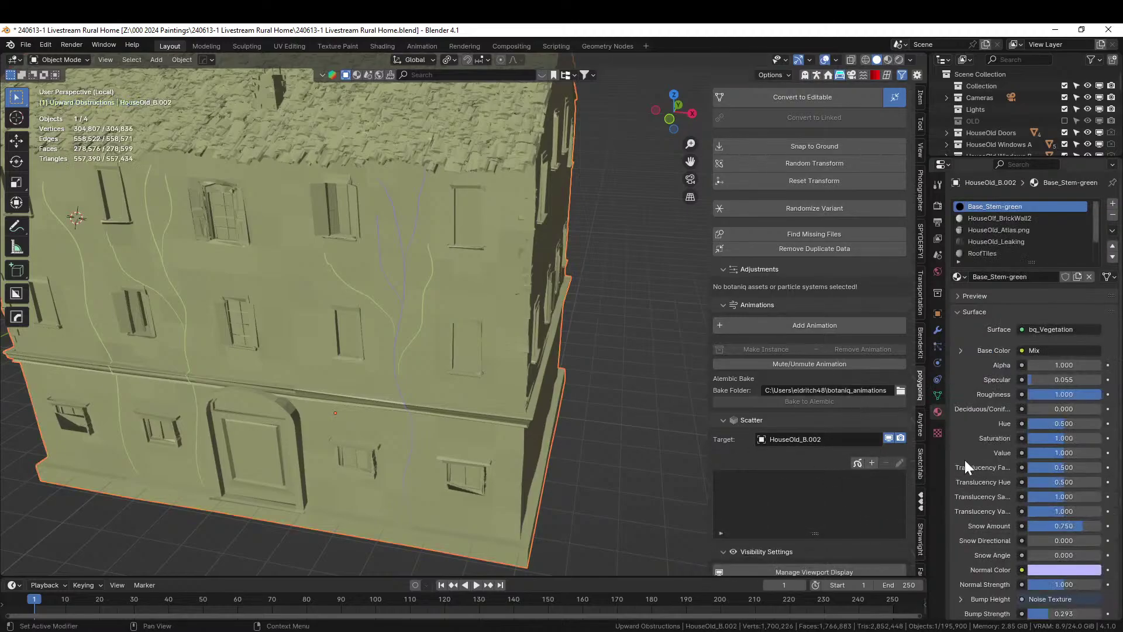
# - Delete both grease pencil vine objects, GPencil.001 and GPencil, from the house's front wall
pyautogui.click(423, 296)
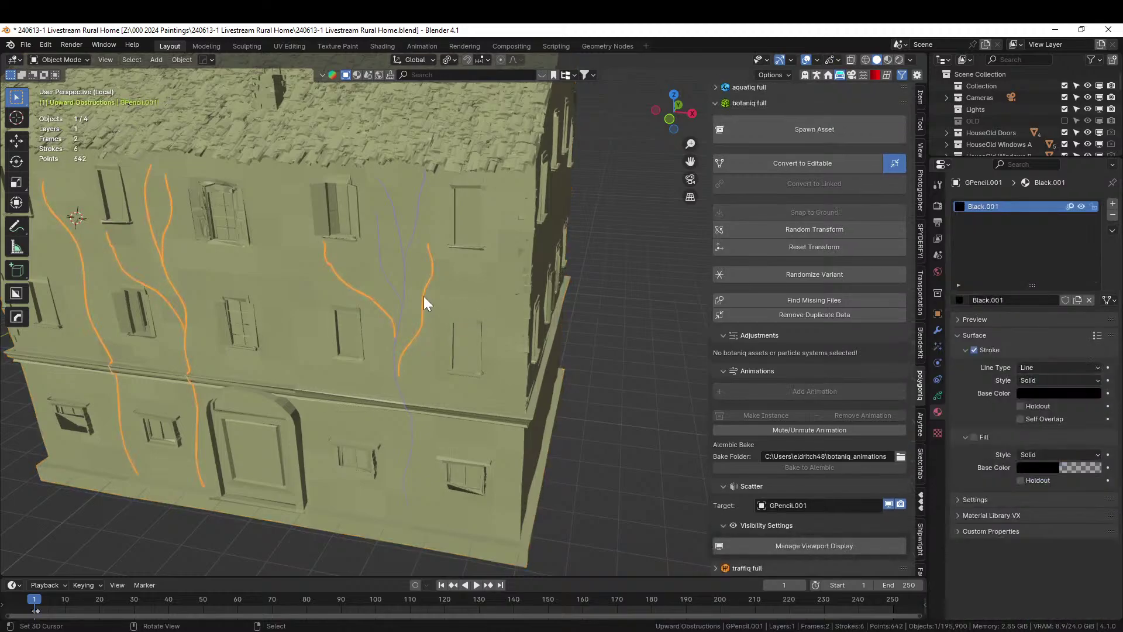
pyautogui.press('Delete')
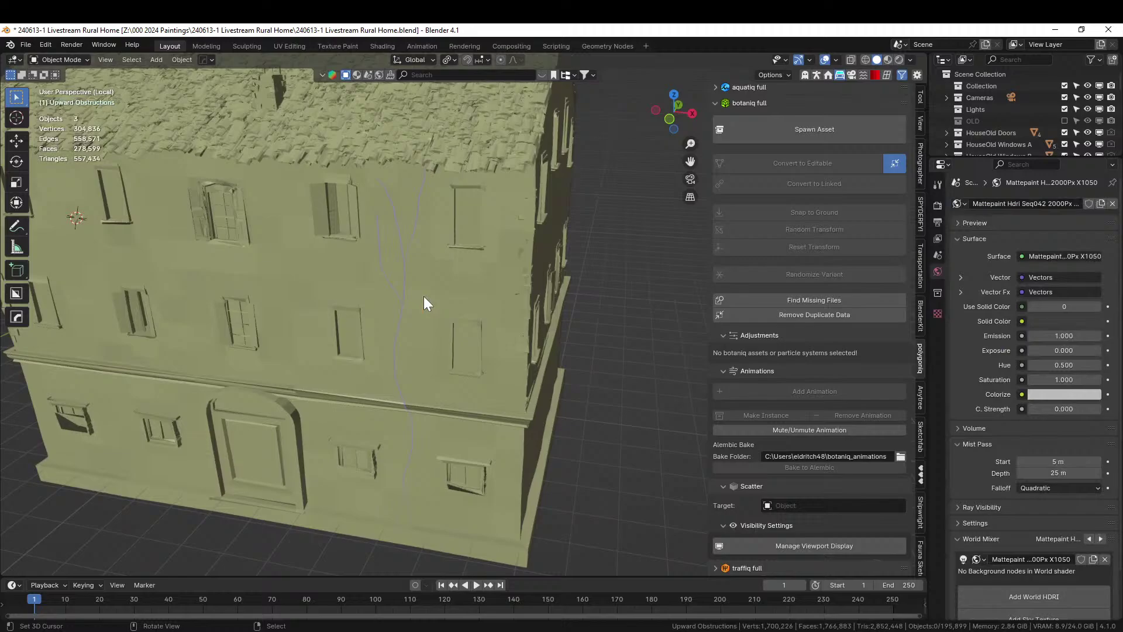
pyautogui.click(404, 271)
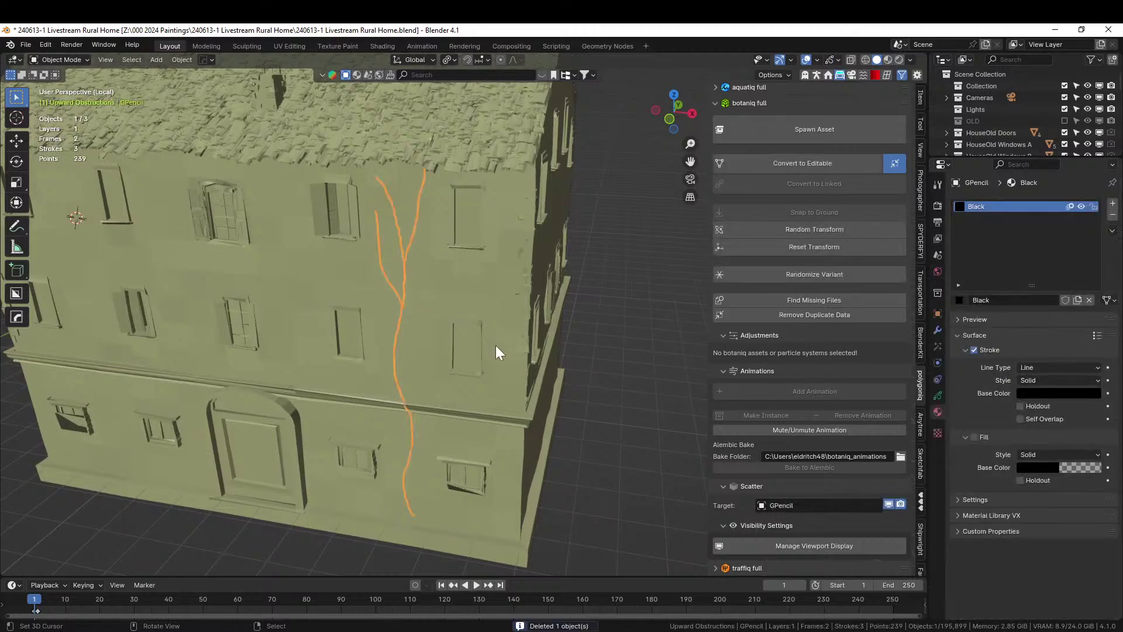
pyautogui.press('Delete')
# - Reselect HouseOld_B.002 and restart botaniq vine drawing to sketch a vertical stroke on the front wall
pyautogui.moveTo(520, 427)
pyautogui.mouseDown(button='middle')
pyautogui.moveTo(557, 436)
pyautogui.moveTo(544, 415)
pyautogui.mouseUp(button='middle')
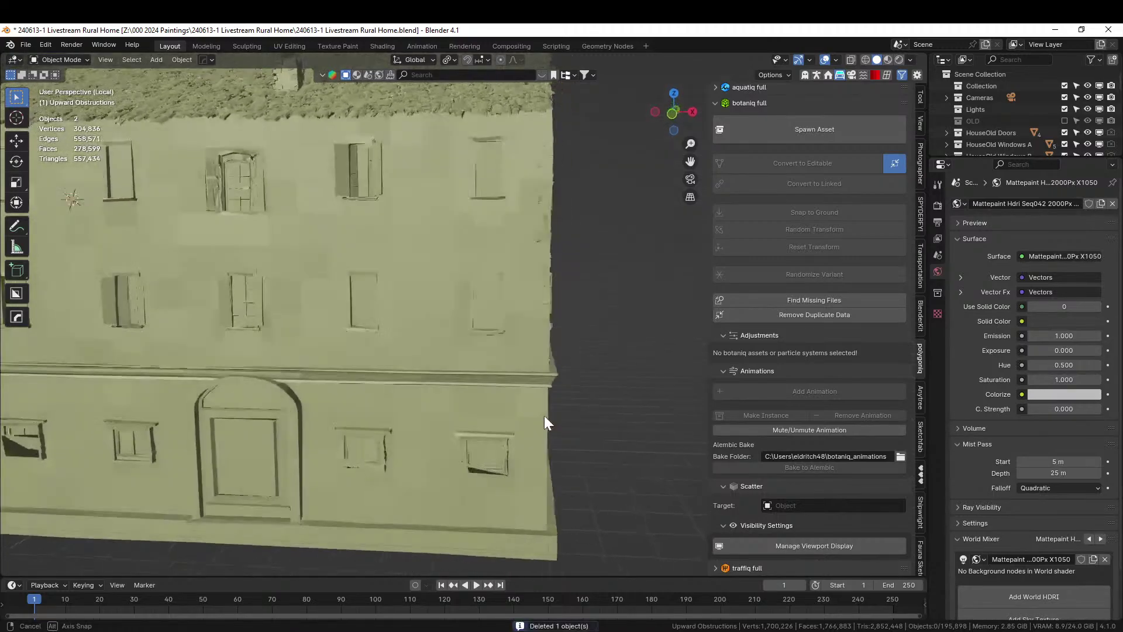
pyautogui.scroll(-6, 544, 415)
pyautogui.click(412, 287)
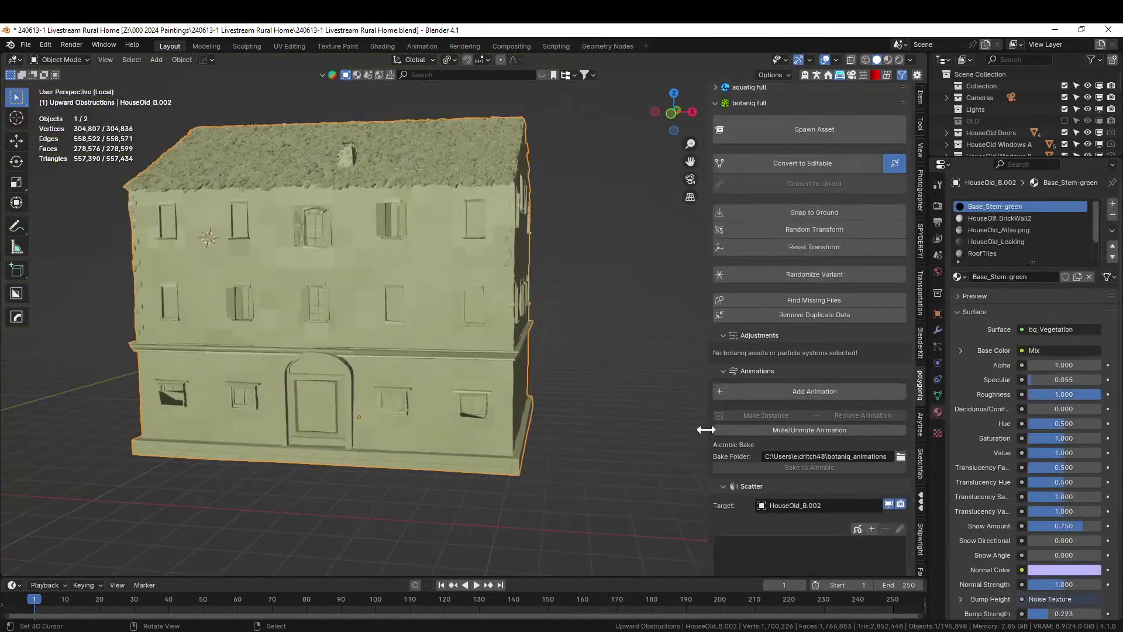
pyautogui.scroll(-2, 823, 501)
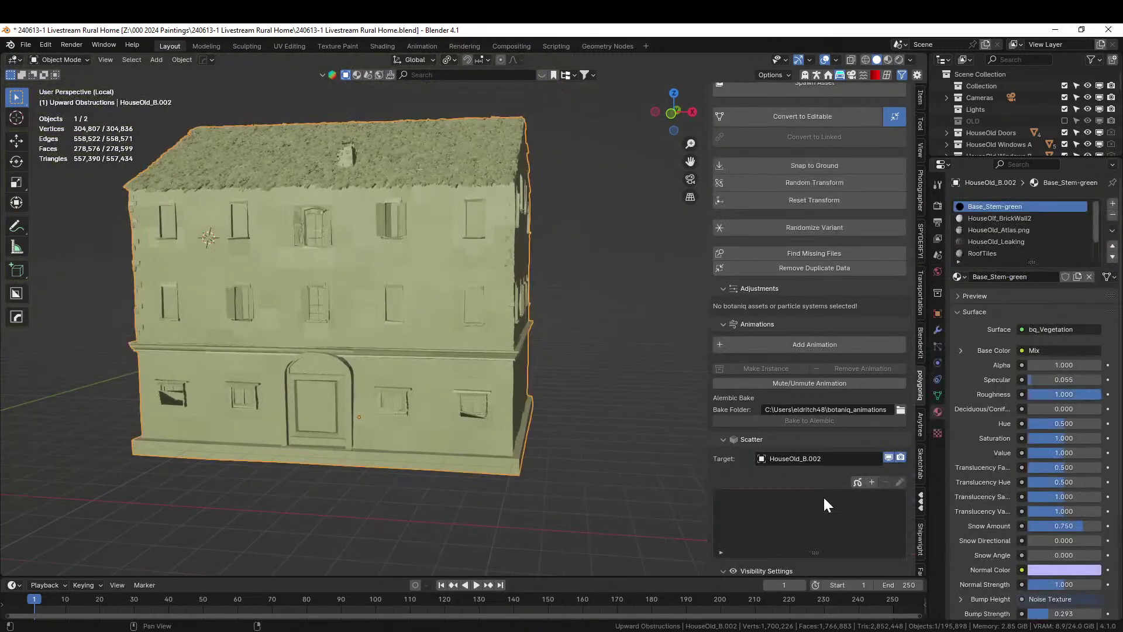
pyautogui.click(858, 482)
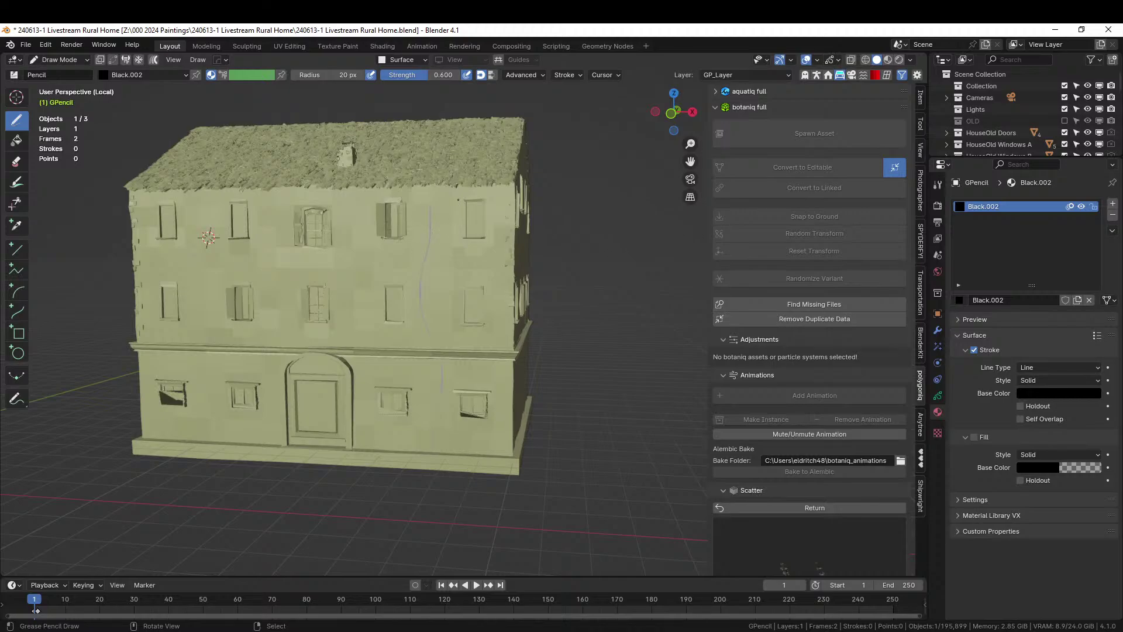
# - Draw branching vine strokes from the trunk right of the door up and across the upper floors of the facade
pyautogui.moveTo(450, 208); pyautogui.dragTo(451, 208)
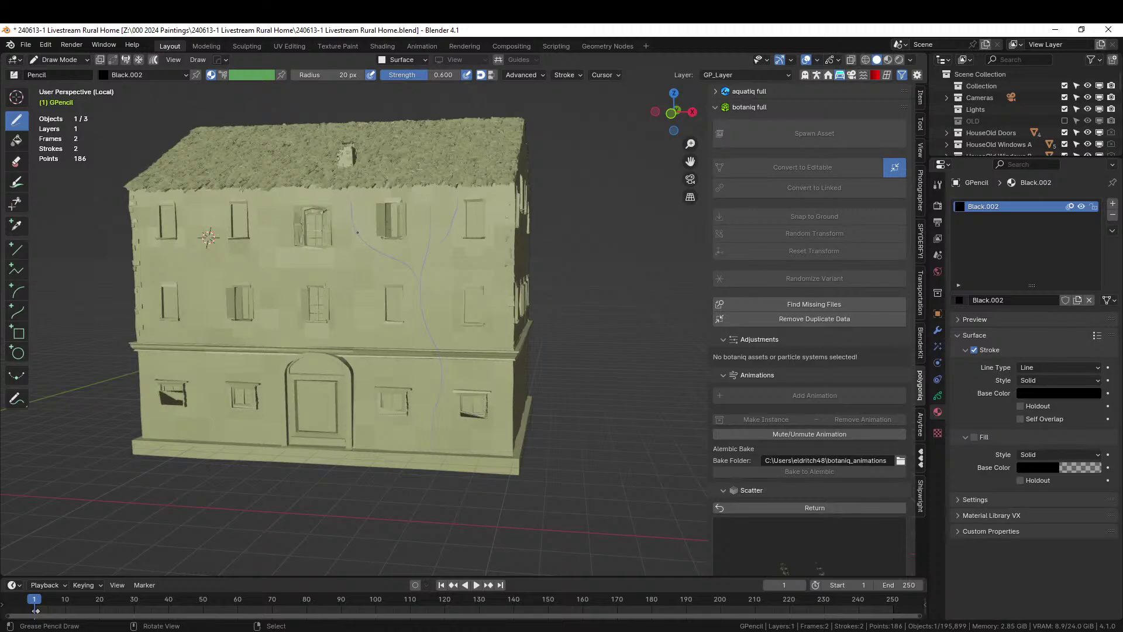
pyautogui.moveTo(515, 289); pyautogui.dragTo(517, 314)
pyautogui.moveTo(429, 270); pyautogui.dragTo(499, 245)
pyautogui.moveTo(296, 267); pyautogui.dragTo(268, 196)
pyautogui.moveTo(271, 234); pyautogui.dragTo(283, 191)
pyautogui.moveTo(522, 183); pyautogui.dragTo(518, 219)
pyautogui.moveTo(402, 363); pyautogui.dragTo(362, 315)
pyautogui.moveTo(515, 319); pyautogui.dragTo(523, 188)
pyautogui.moveTo(518, 313); pyautogui.dragTo(525, 187)
# - Convert the drawn strokes into Basic (A) vines with Grow From Bottom and Follow normals enabled, and clear the selection
pyautogui.scroll(-5, 799, 508)
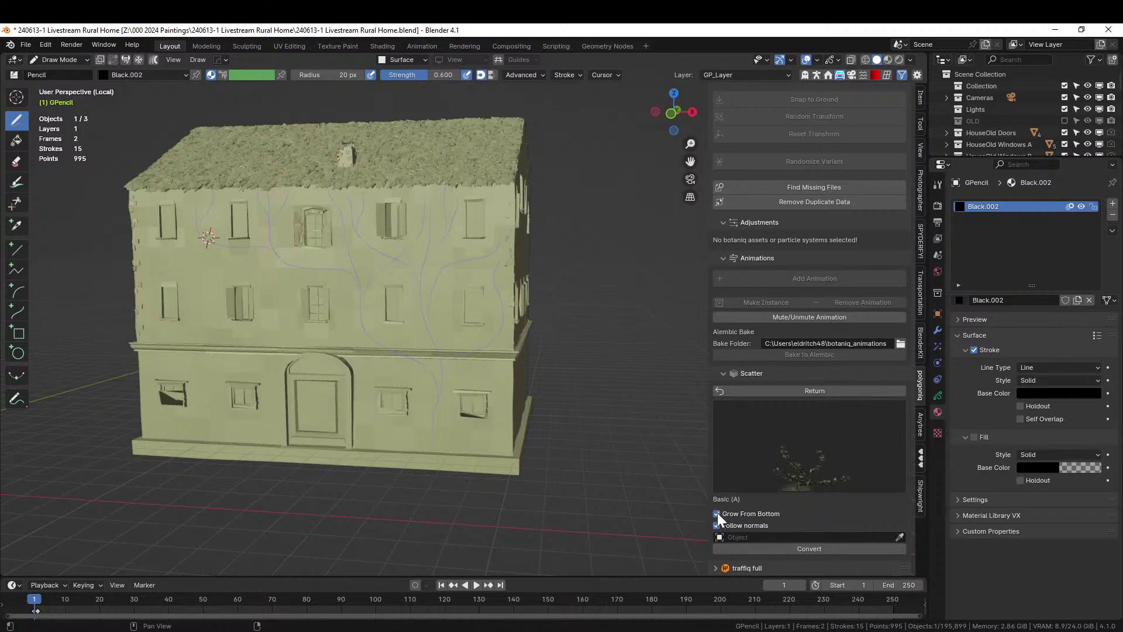
pyautogui.click(793, 550)
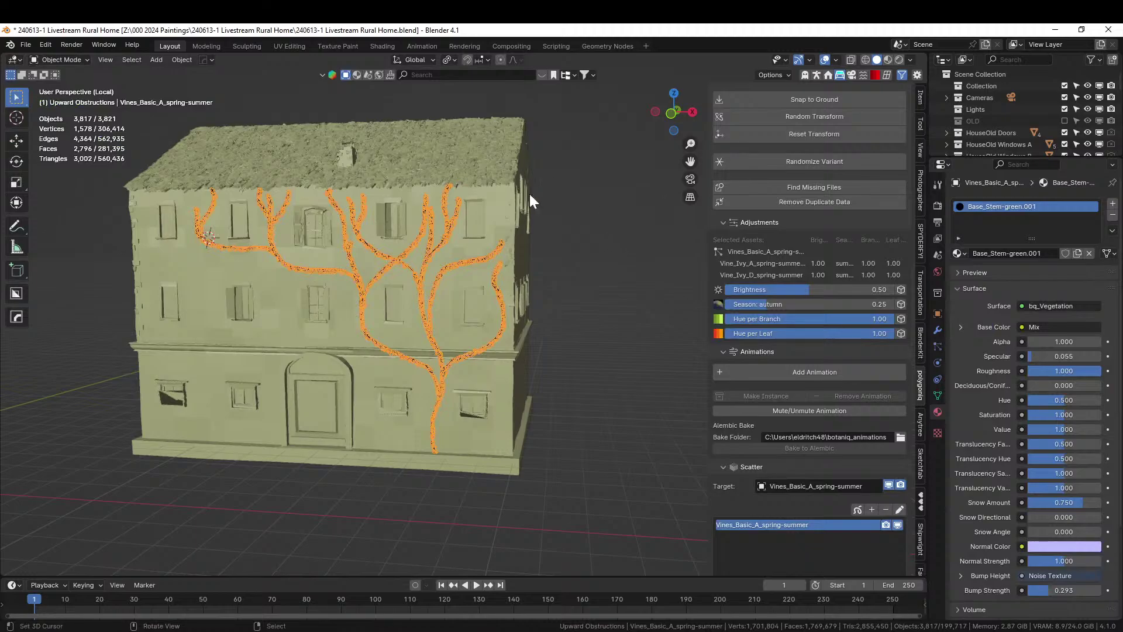
pyautogui.scroll(6, 542, 327)
pyautogui.click(662, 321)
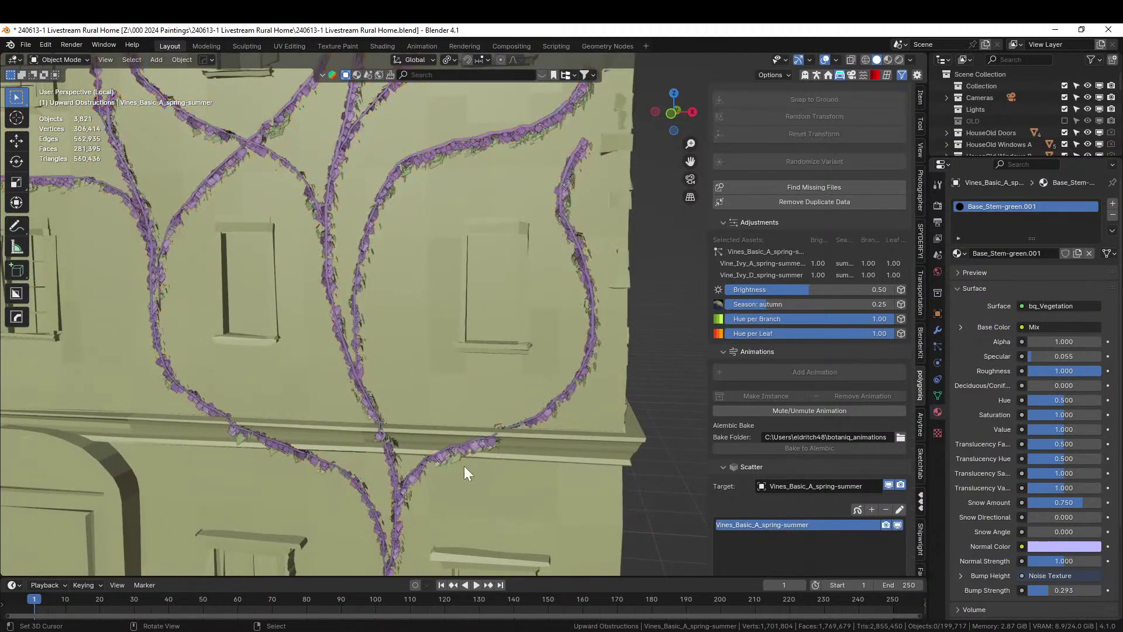
# - Leave the current vine drawing, select the house and start a new Basic (A) vine drawing on it
pyautogui.keyDown('shift'); pyautogui.moveTo(420, 452); pyautogui.dragTo(532, 447, button='middle'); pyautogui.keyUp('shift')
pyautogui.scroll(-8, 533, 447)
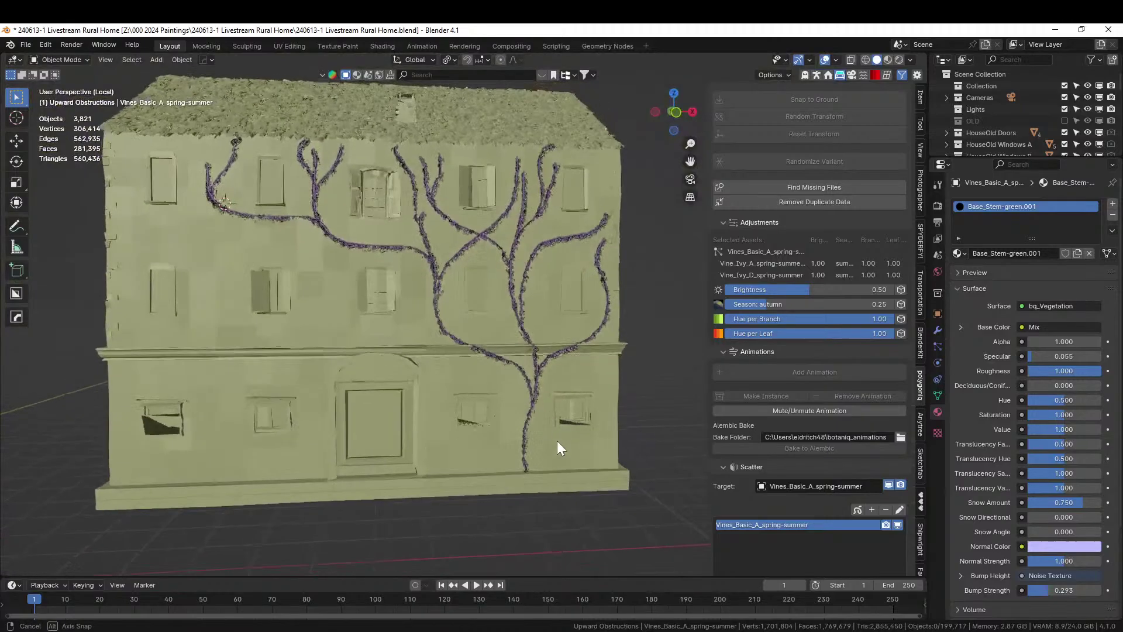
pyautogui.scroll(8, 555, 441)
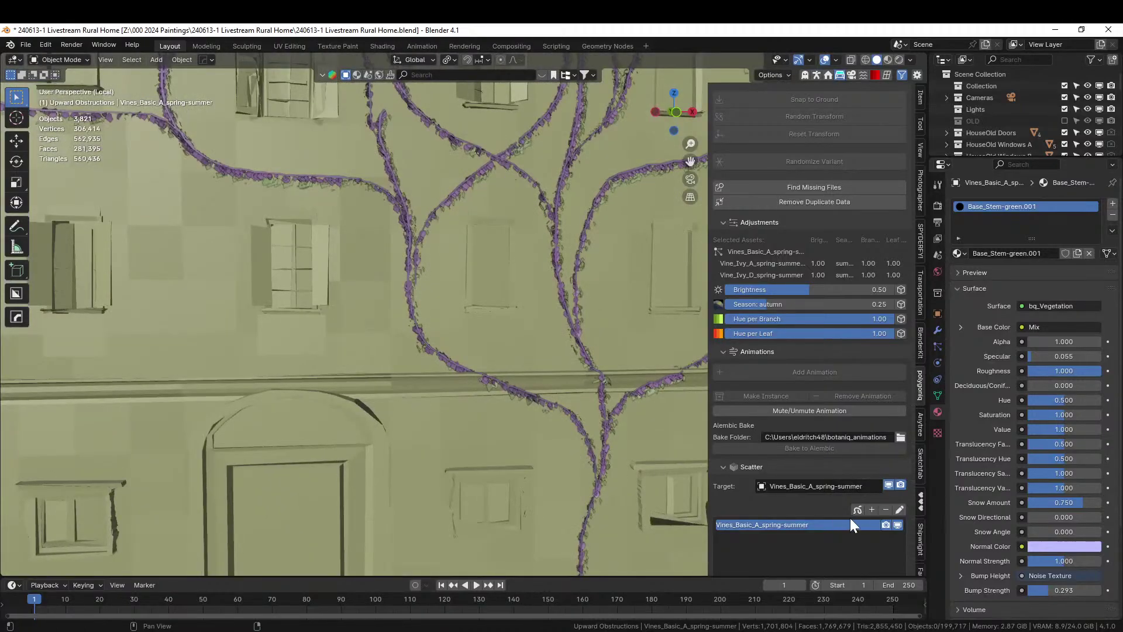
pyautogui.scroll(-5, 487, 456)
pyautogui.moveTo(464, 450); pyautogui.dragTo(553, 454, button='middle')
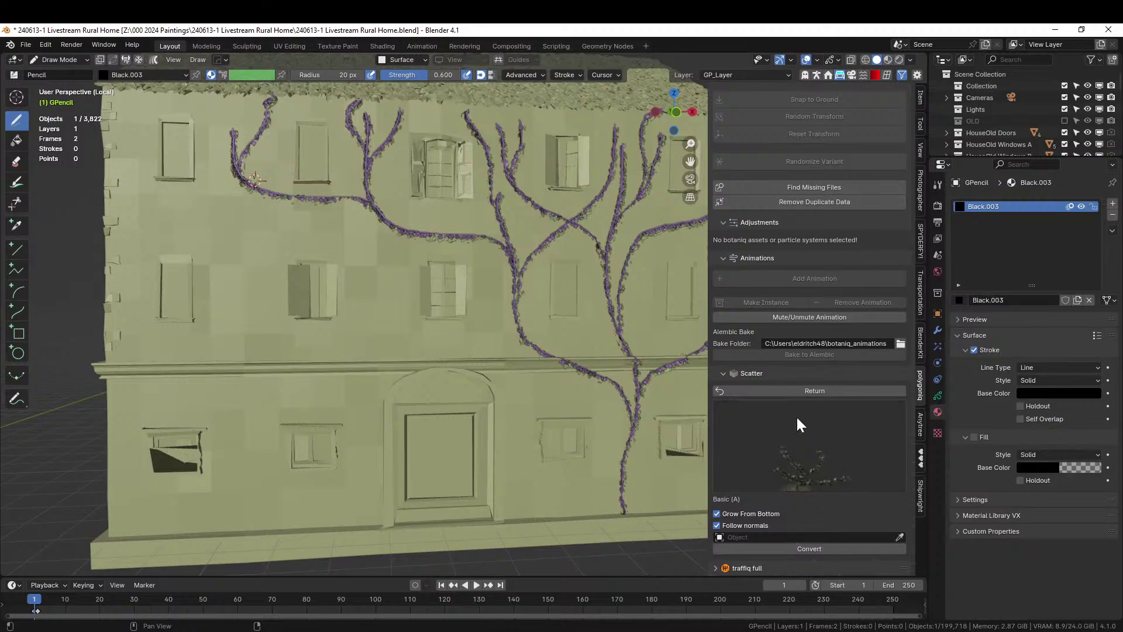
pyautogui.click(810, 391)
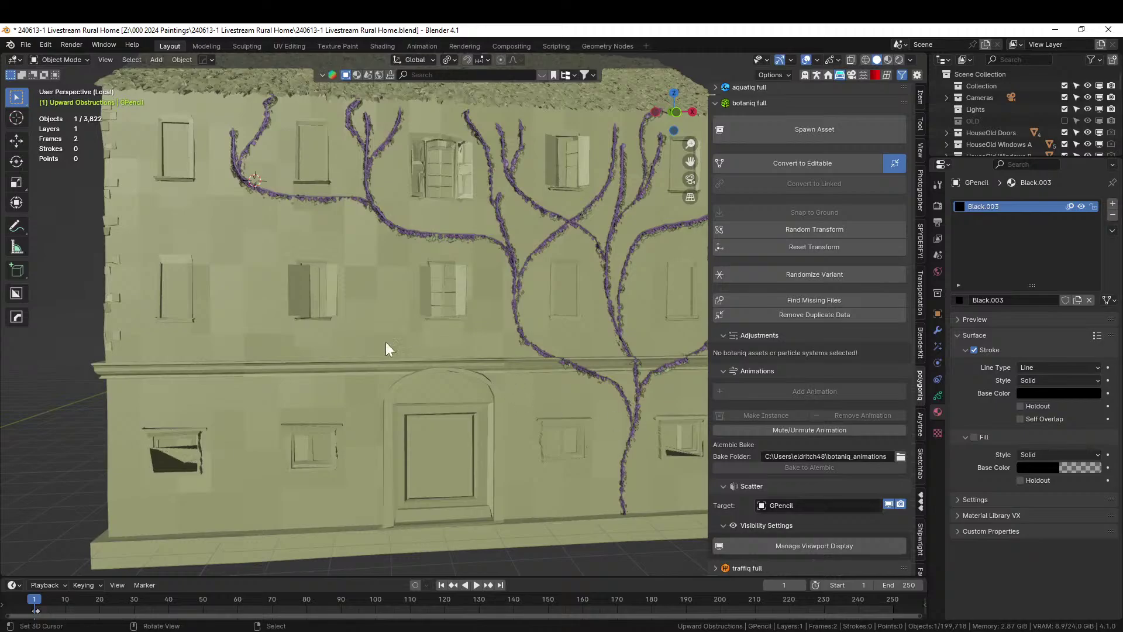
pyautogui.click(264, 337)
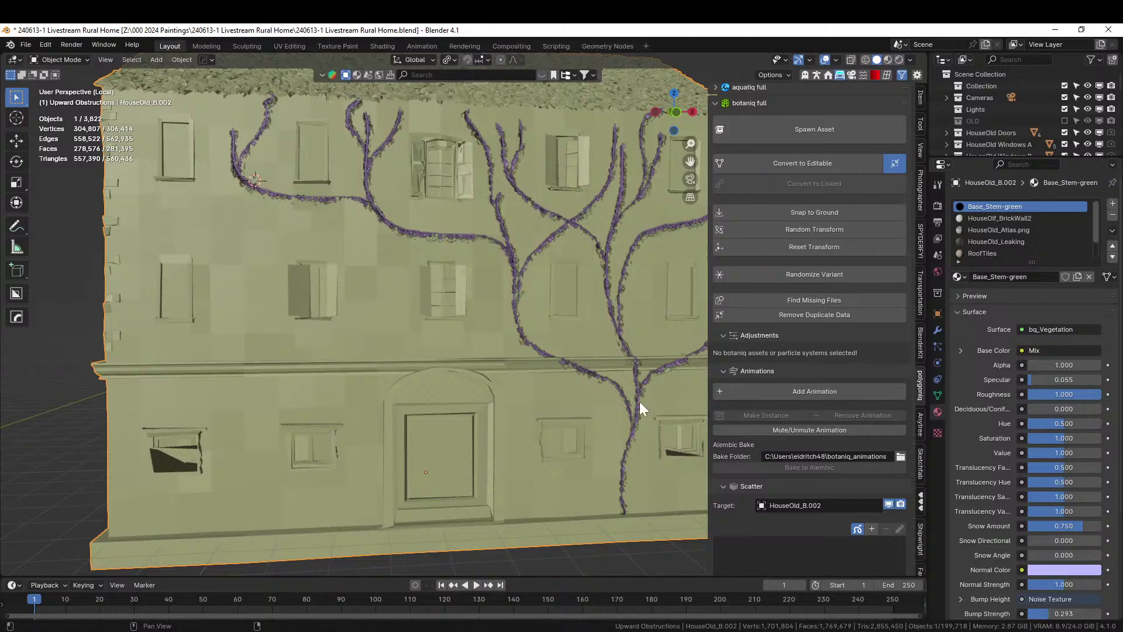
pyautogui.scroll(-5, 834, 387)
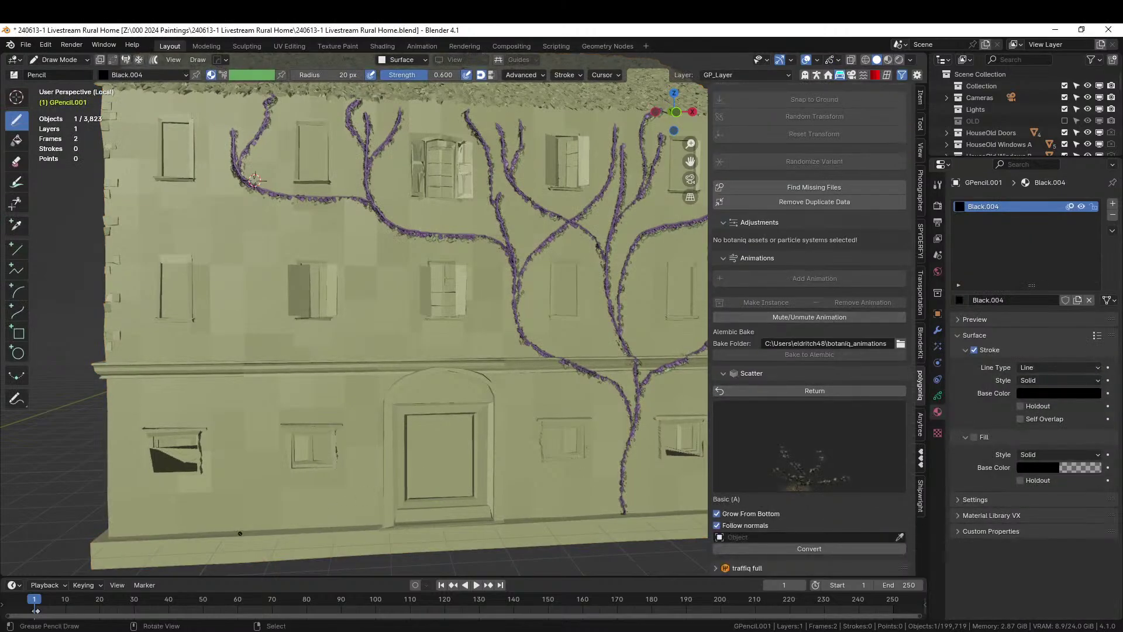
# - Draw long climbing vine strokes up the wall left of the door, branching towards the upper-floor windows
pyautogui.moveTo(240, 519)
pyautogui.mouseDown()
pyautogui.moveTo(266, 423)
pyautogui.moveTo(352, 331)
pyautogui.moveTo(370, 225)
pyautogui.moveTo(349, 142)
pyautogui.mouseUp()
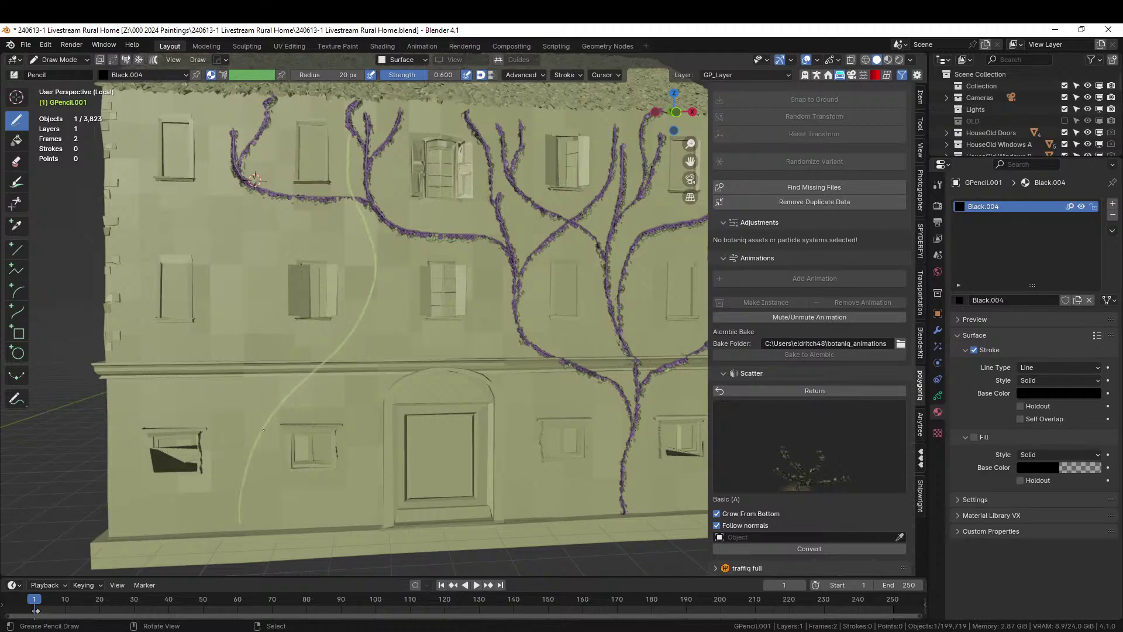
pyautogui.moveTo(155, 186); pyautogui.dragTo(173, 227)
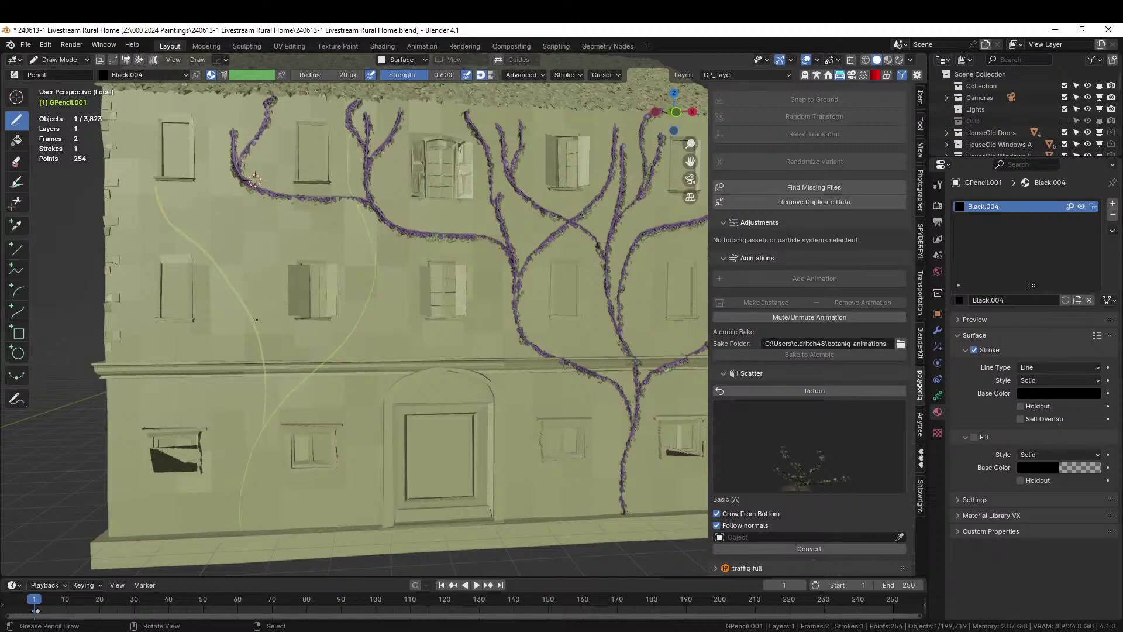
pyautogui.moveTo(240, 524); pyautogui.dragTo(239, 525)
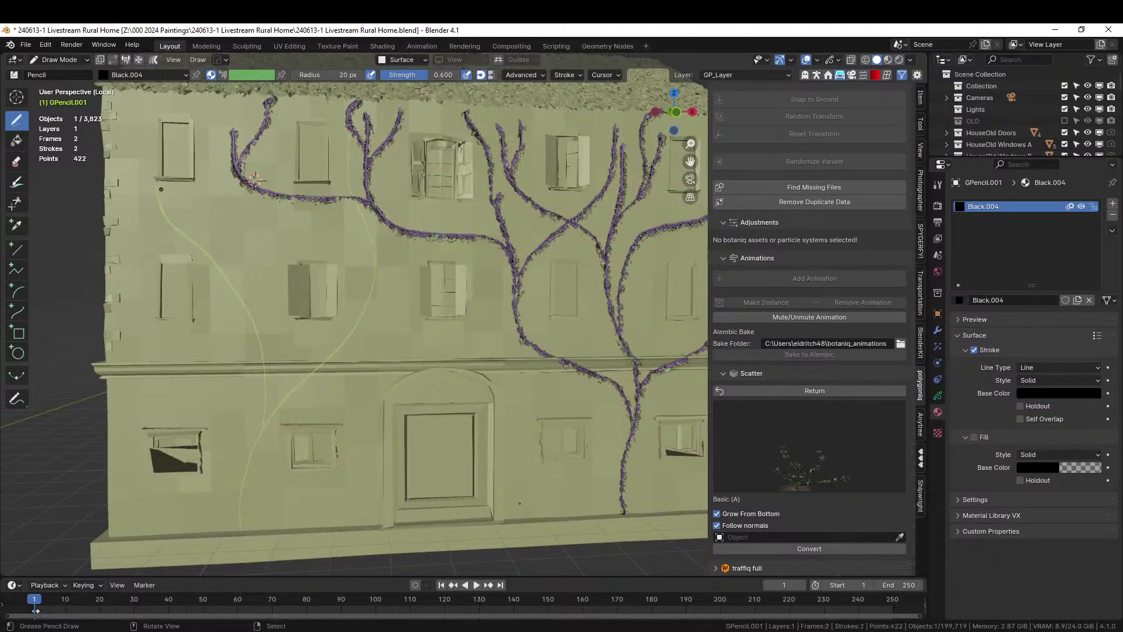
# - Draw vine strokes up both sides of the entrance door, with branches reaching over the arch and ledge
pyautogui.moveTo(520, 503); pyautogui.dragTo(516, 505)
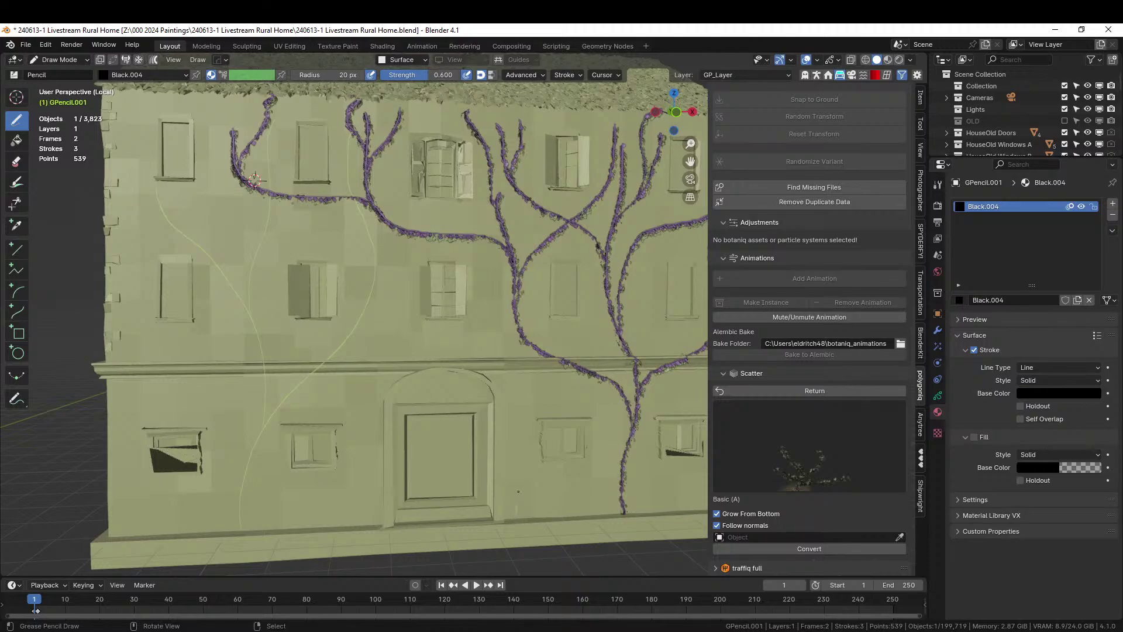
pyautogui.moveTo(517, 505)
pyautogui.mouseDown()
pyautogui.moveTo(495, 423)
pyautogui.moveTo(494, 322)
pyautogui.mouseUp()
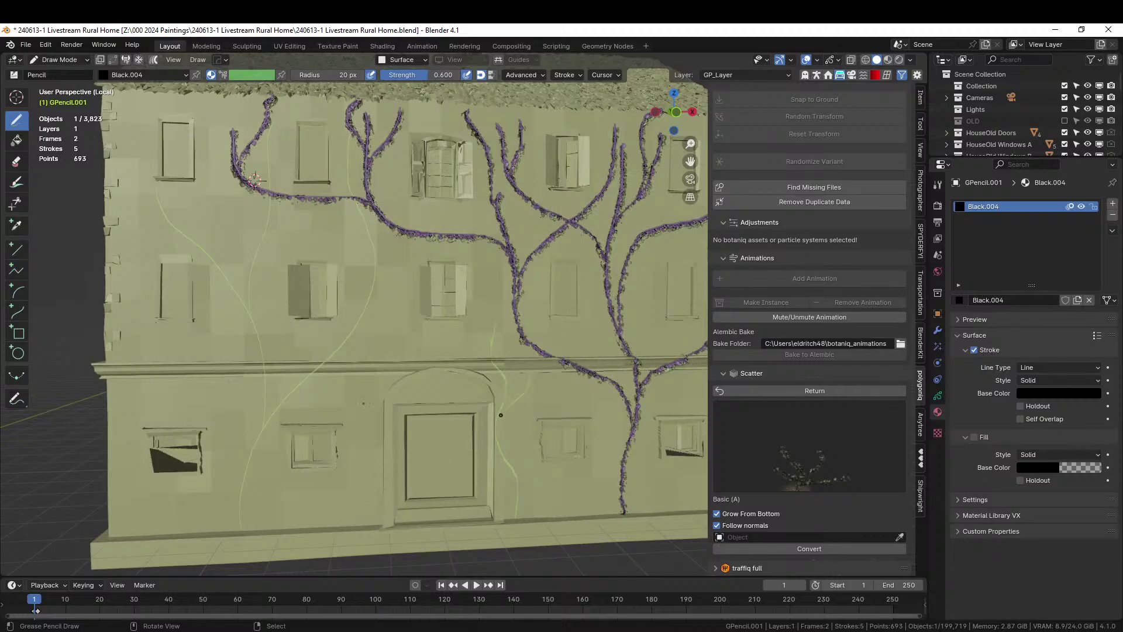
pyautogui.moveTo(375, 519); pyautogui.dragTo(379, 309)
pyautogui.moveTo(502, 504); pyautogui.dragTo(522, 380)
pyautogui.moveTo(526, 420); pyautogui.dragTo(547, 371)
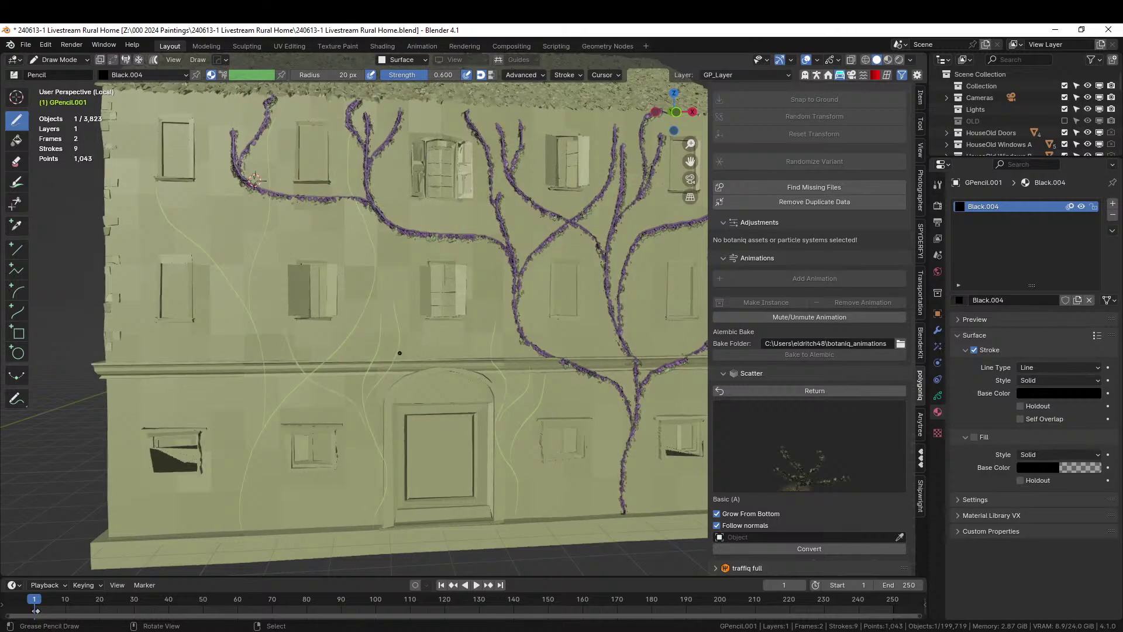
pyautogui.moveTo(431, 336); pyautogui.dragTo(502, 286)
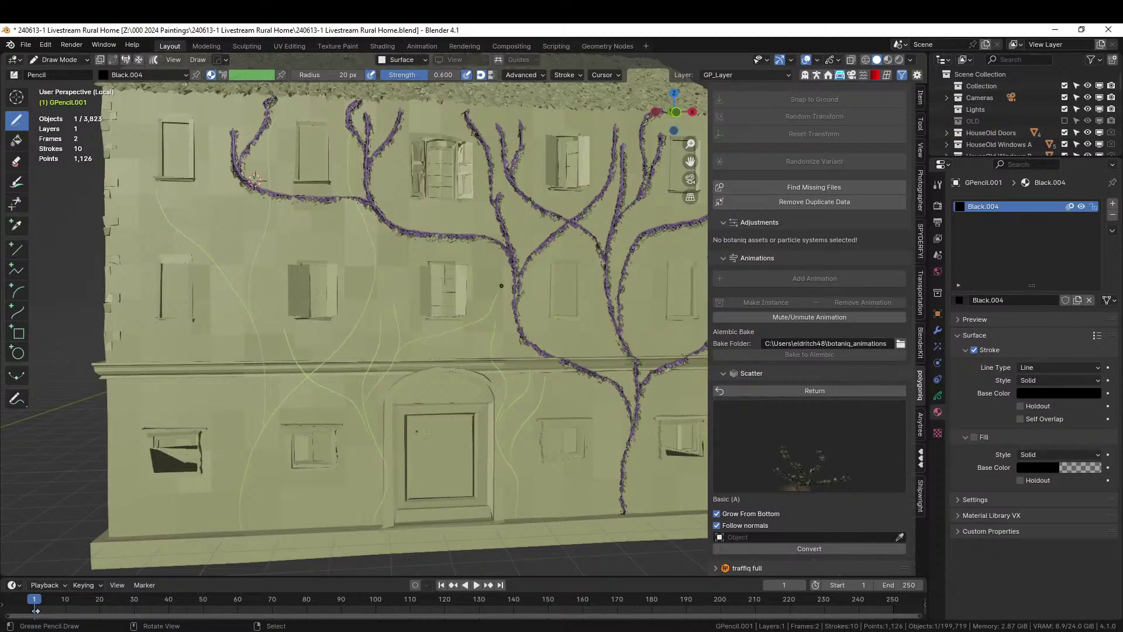
pyautogui.moveTo(347, 499)
pyautogui.mouseDown()
pyautogui.moveTo(363, 445)
pyautogui.moveTo(420, 367)
pyautogui.mouseUp()
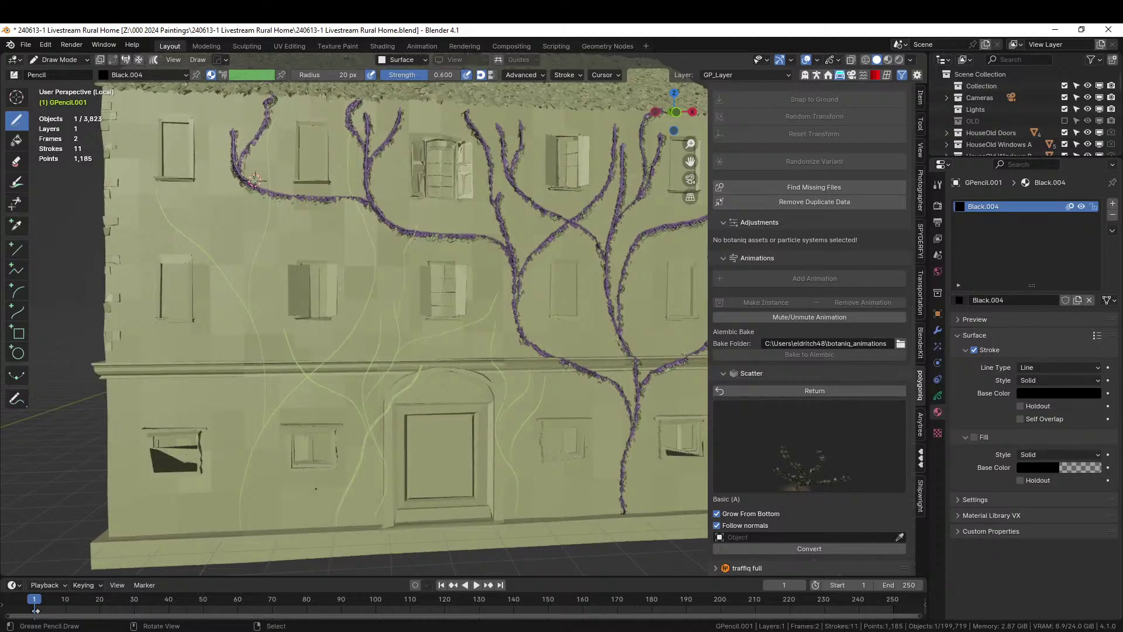
# - Add more climbing strokes left of the door and around the ground-floor window to its right, branching above the ledge
pyautogui.moveTo(317, 513); pyautogui.dragTo(220, 367)
pyautogui.moveTo(559, 487); pyautogui.dragTo(611, 284)
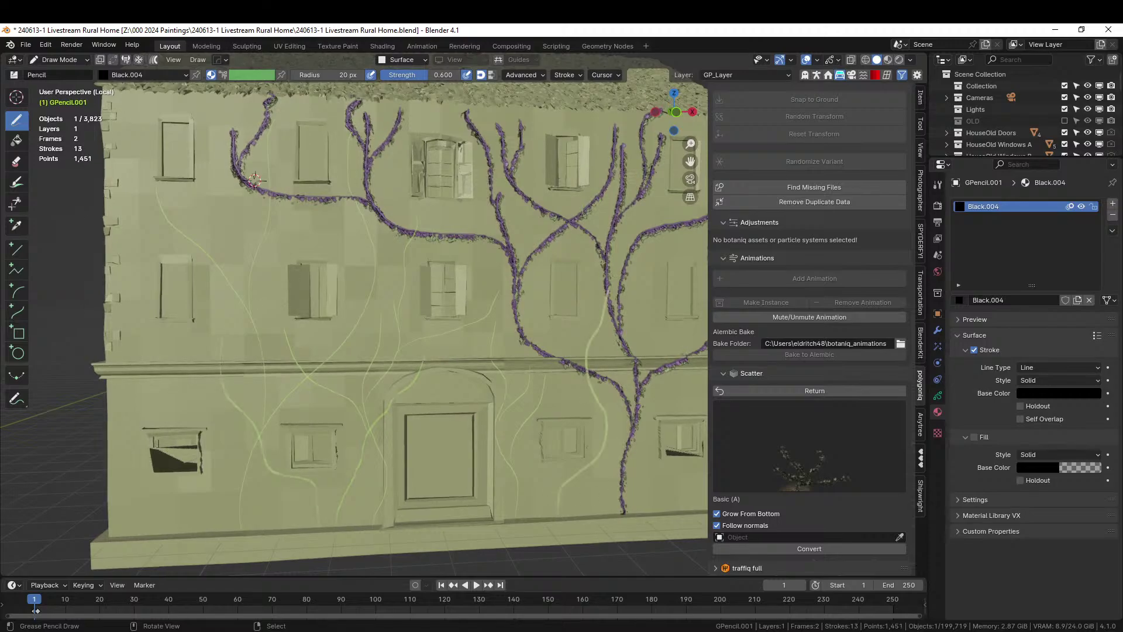
pyautogui.moveTo(590, 383); pyautogui.dragTo(613, 274)
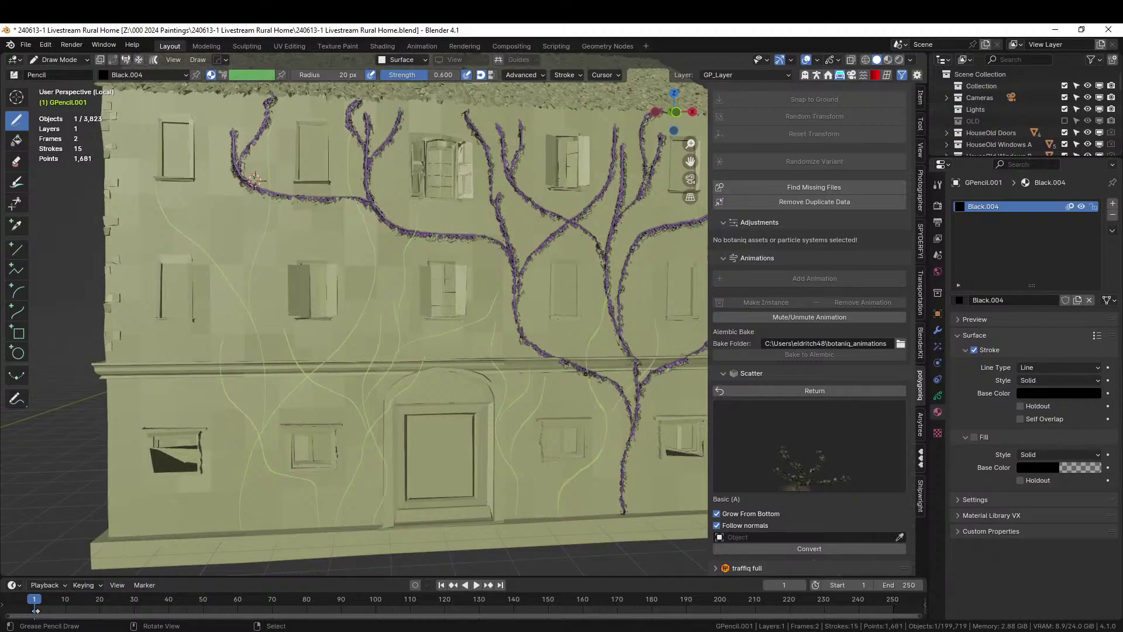
pyautogui.moveTo(590, 398); pyautogui.dragTo(520, 286)
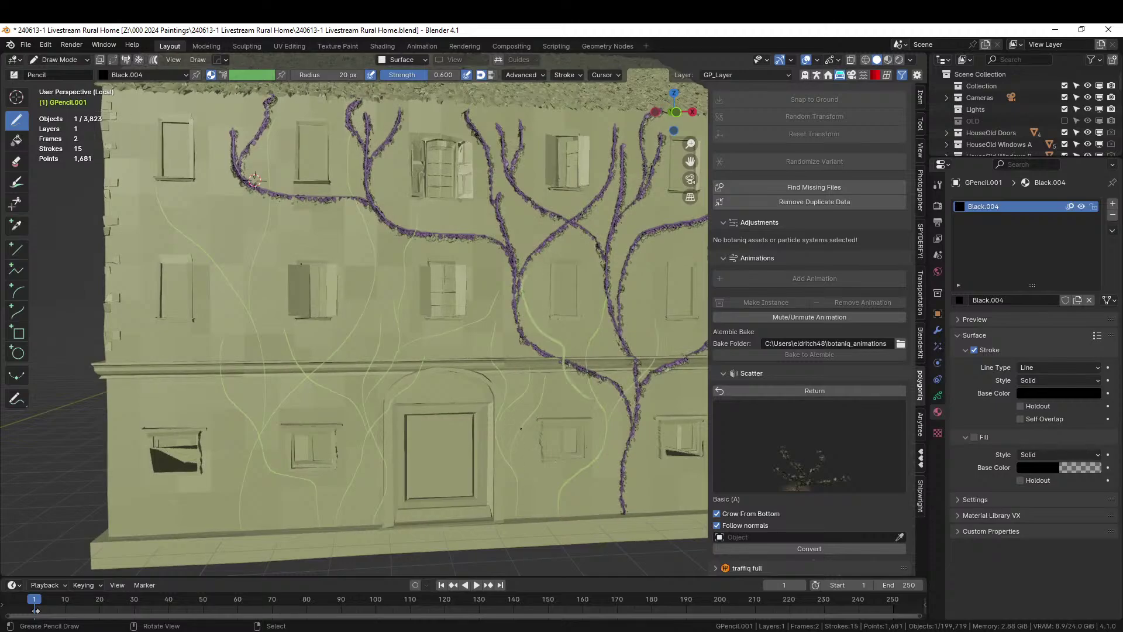
pyautogui.moveTo(521, 429); pyautogui.dragTo(510, 319)
pyautogui.moveTo(514, 367); pyautogui.dragTo(506, 348)
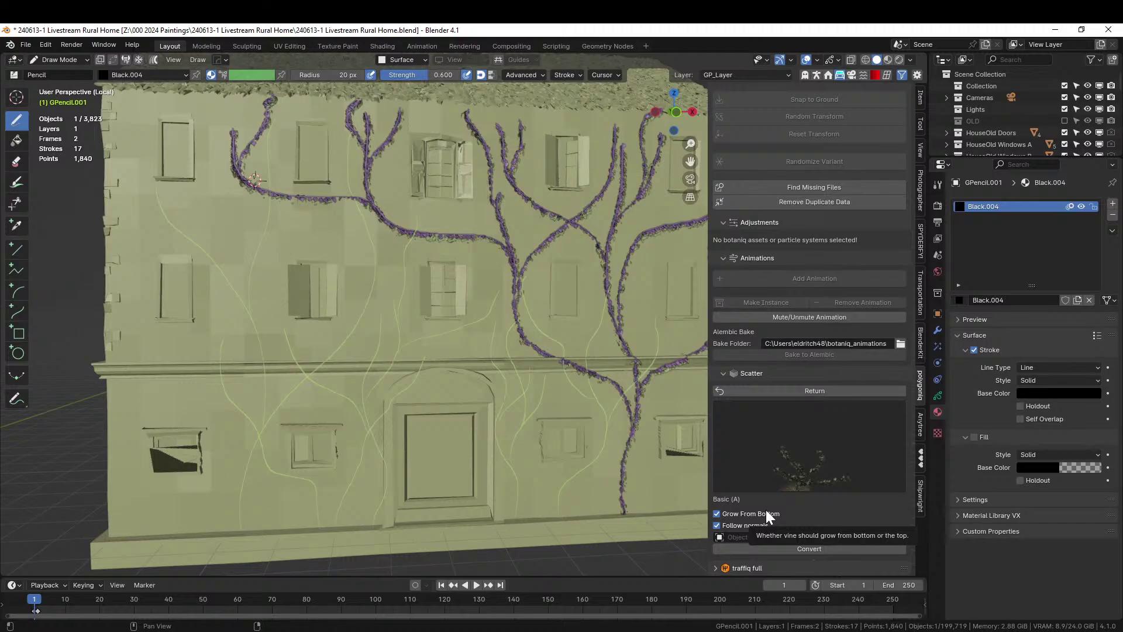
# - Turn off Grow From Bottom and convert the strokes into Basic (A) vines
pyautogui.click(728, 513)
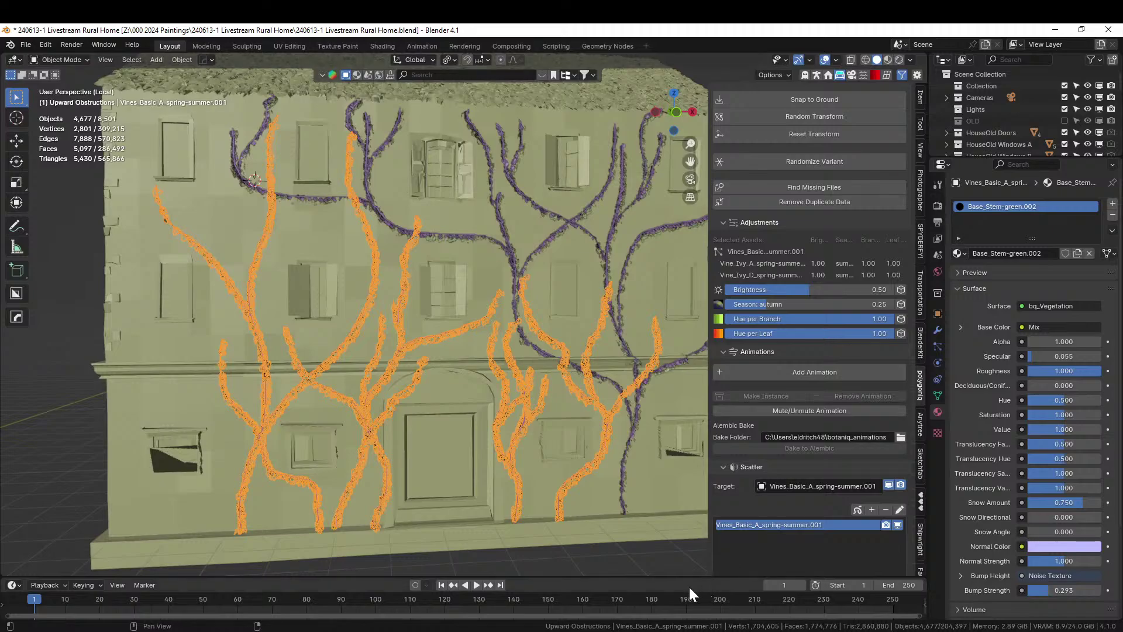
pyautogui.click(600, 560)
pyautogui.moveTo(598, 543); pyautogui.dragTo(362, 445, button='middle')
pyautogui.scroll(5, 570, 522)
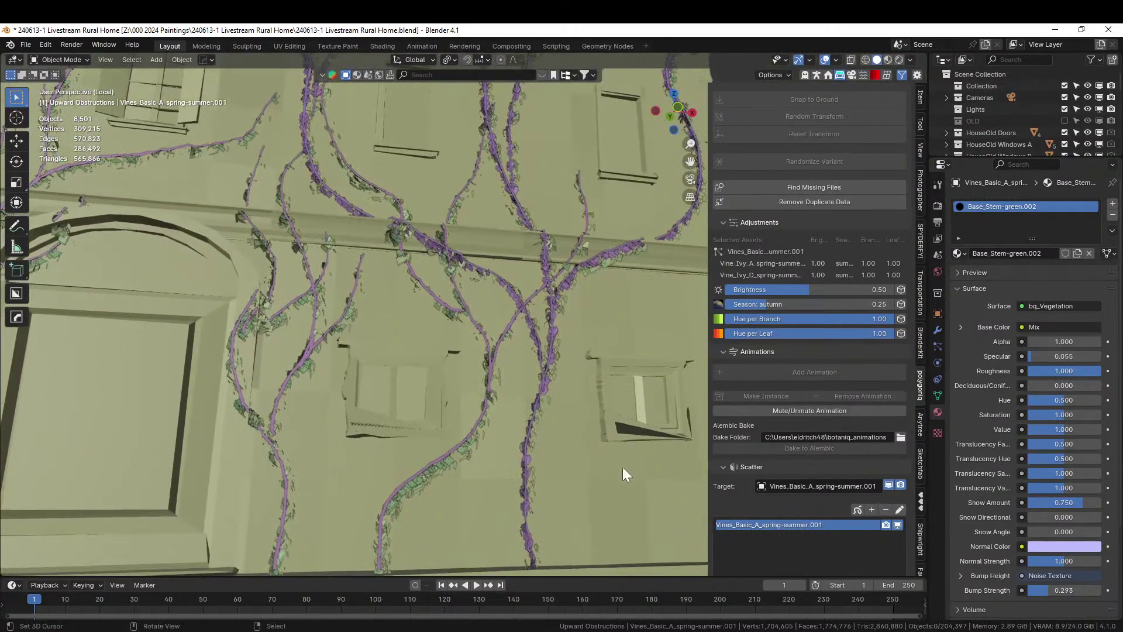
pyautogui.scroll(-2, 566, 451)
pyautogui.moveTo(561, 458); pyautogui.dragTo(732, 487, button='middle')
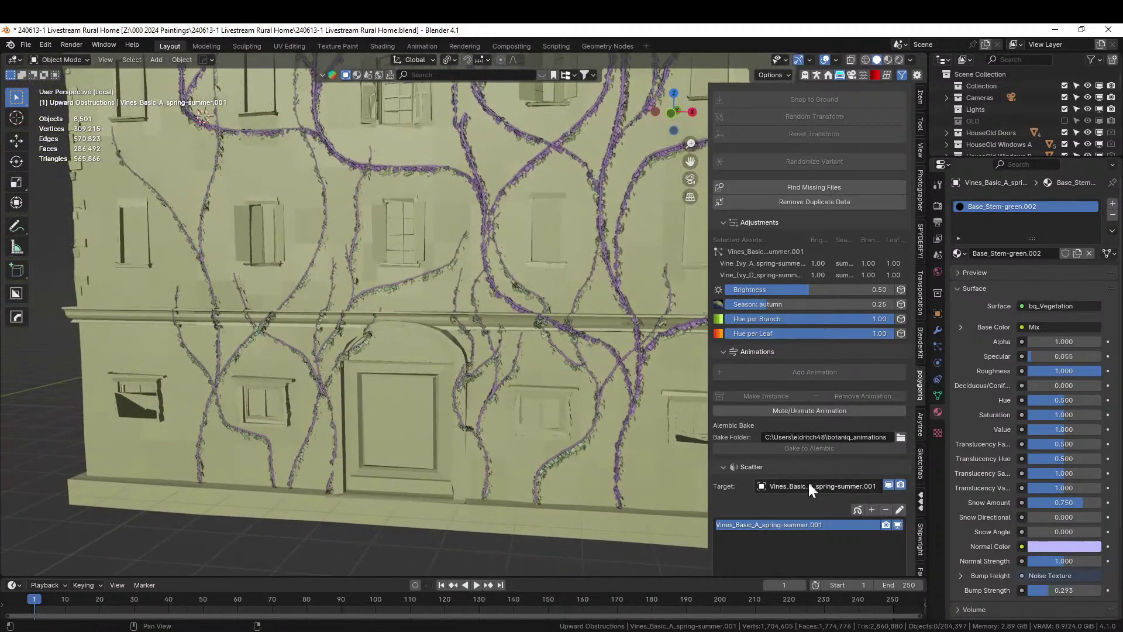
# - Start another vine drawing on the house and draw strokes around the leftmost ground-floor window up to the upper floors
pyautogui.click(590, 473)
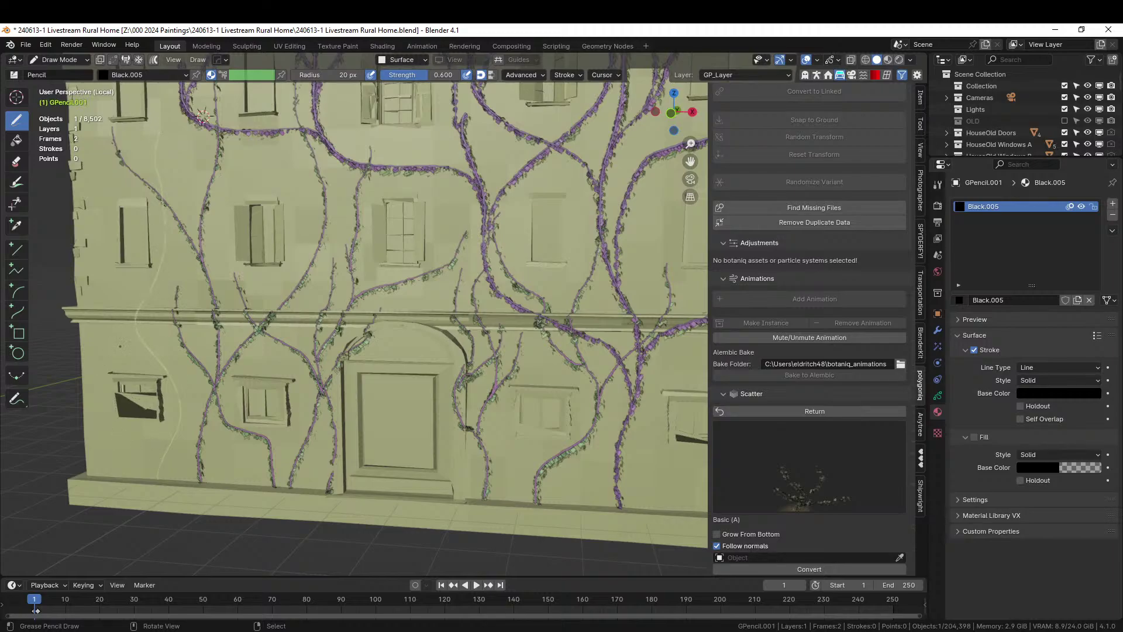
pyautogui.moveTo(120, 346); pyautogui.dragTo(165, 285)
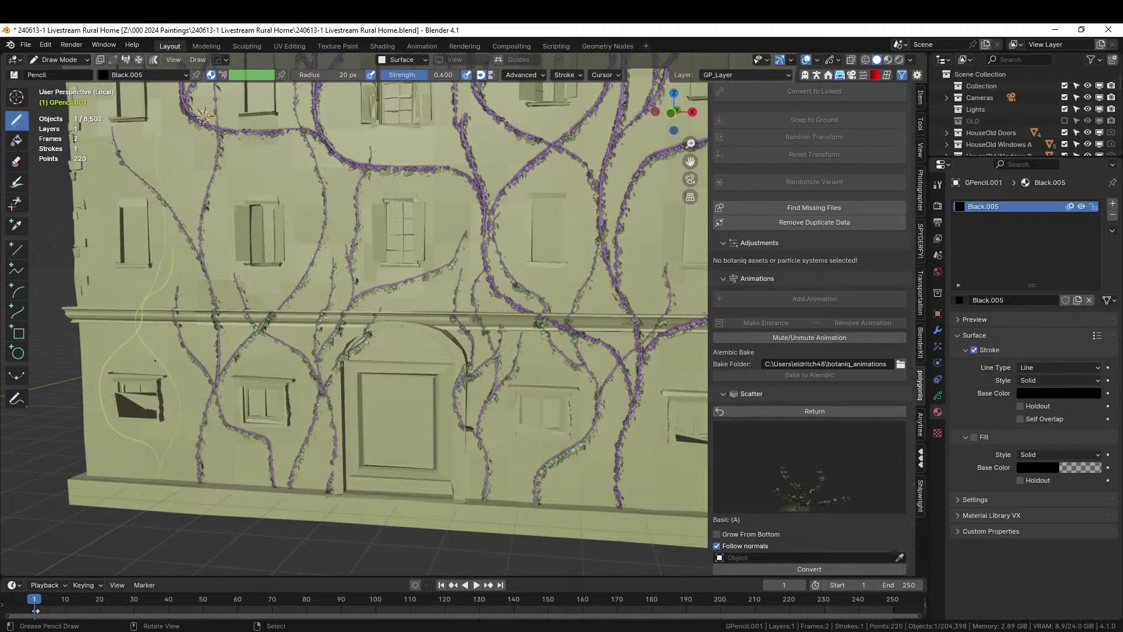
pyautogui.moveTo(158, 338); pyautogui.dragTo(248, 123)
pyautogui.moveTo(103, 193); pyautogui.dragTo(243, 147)
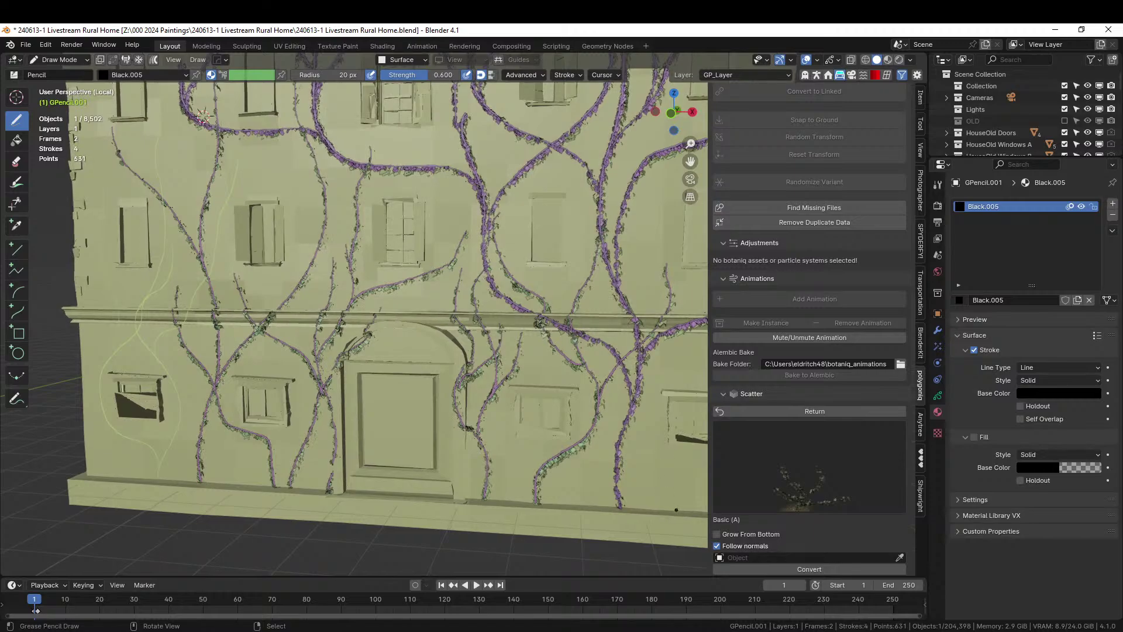
# - Draw strokes beside the rightmost ground-floor window and more branches near the two leftmost window columns
pyautogui.moveTo(673, 479)
pyautogui.mouseDown()
pyautogui.moveTo(658, 460)
pyautogui.moveTo(661, 374)
pyautogui.mouseUp()
pyautogui.moveTo(646, 424); pyautogui.dragTo(672, 341)
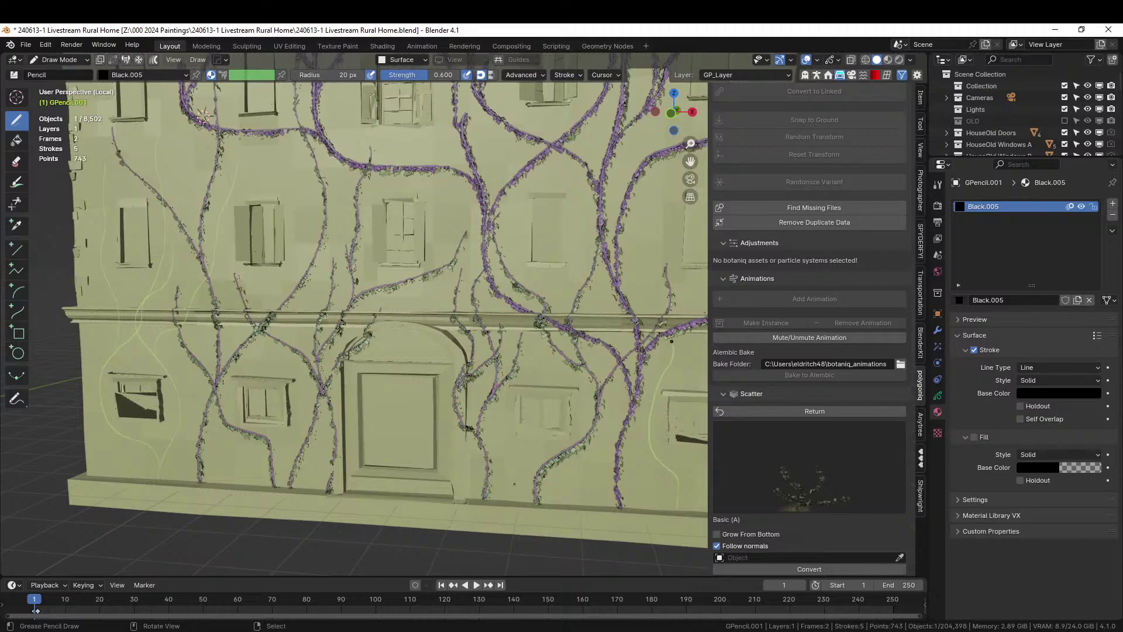
pyautogui.moveTo(222, 448); pyautogui.dragTo(222, 474)
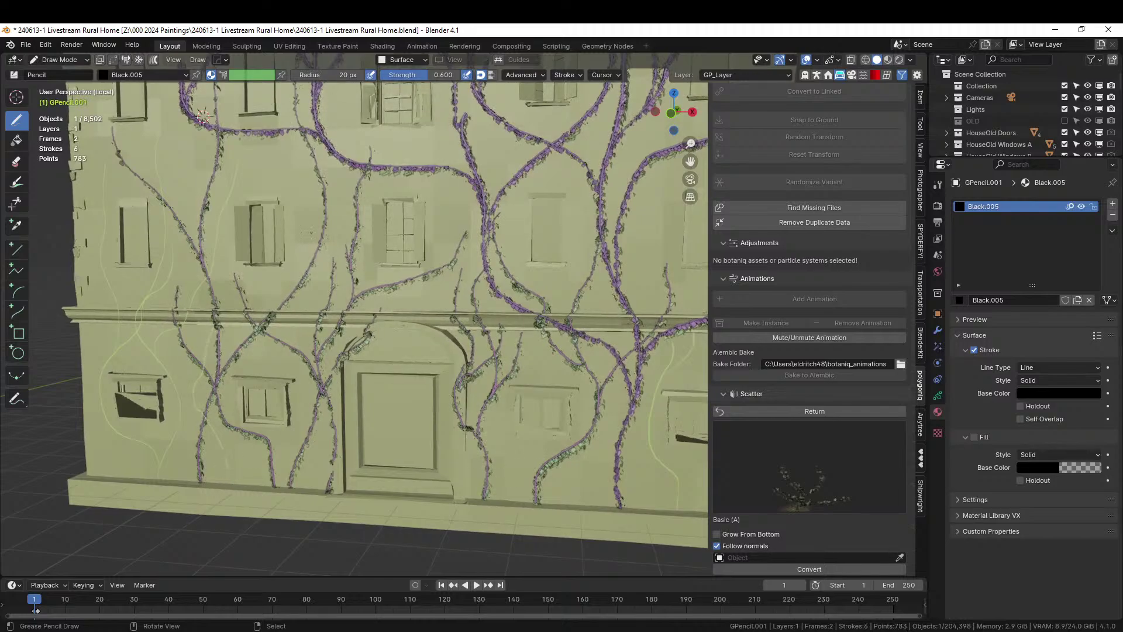
pyautogui.moveTo(128, 276); pyautogui.dragTo(102, 248)
pyautogui.moveTo(231, 246)
pyautogui.mouseDown()
pyautogui.moveTo(235, 189)
pyautogui.moveTo(267, 174)
pyautogui.mouseUp()
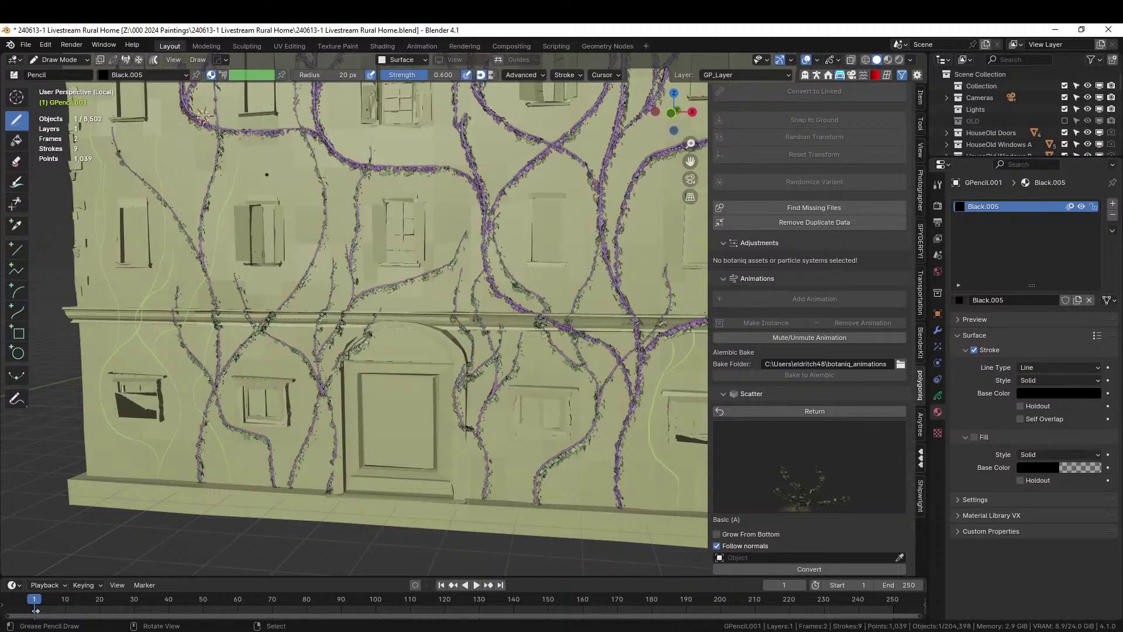
pyautogui.moveTo(615, 328); pyautogui.dragTo(620, 283)
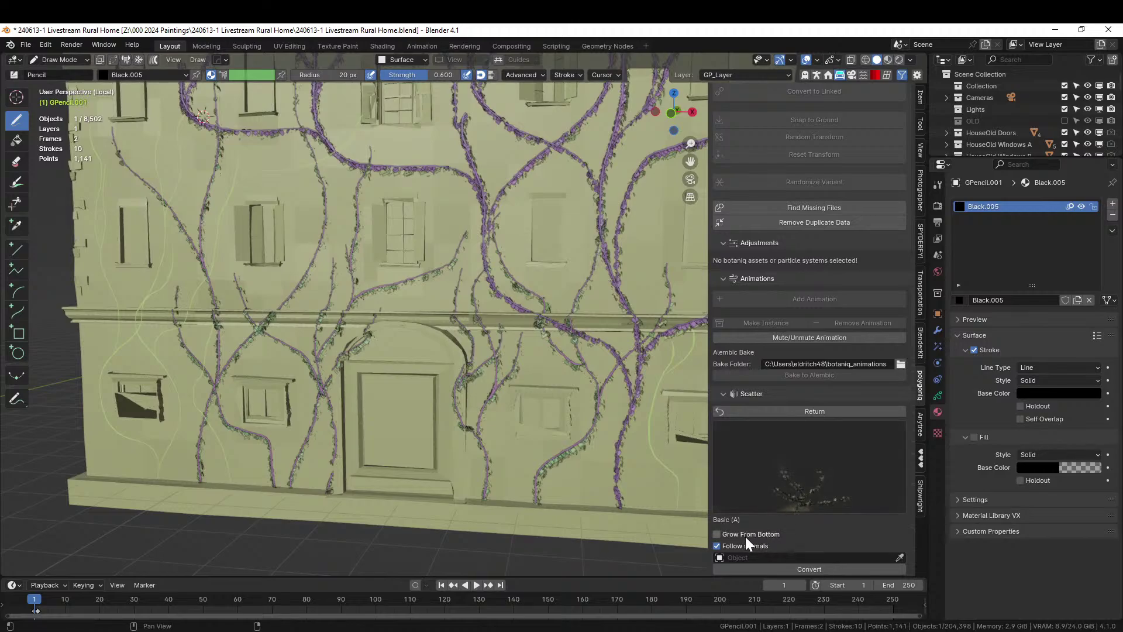
# - Turn on Grow From Bottom, convert the strokes into Basic (A) vines and save the file
pyautogui.click(721, 535)
pyautogui.click(800, 571)
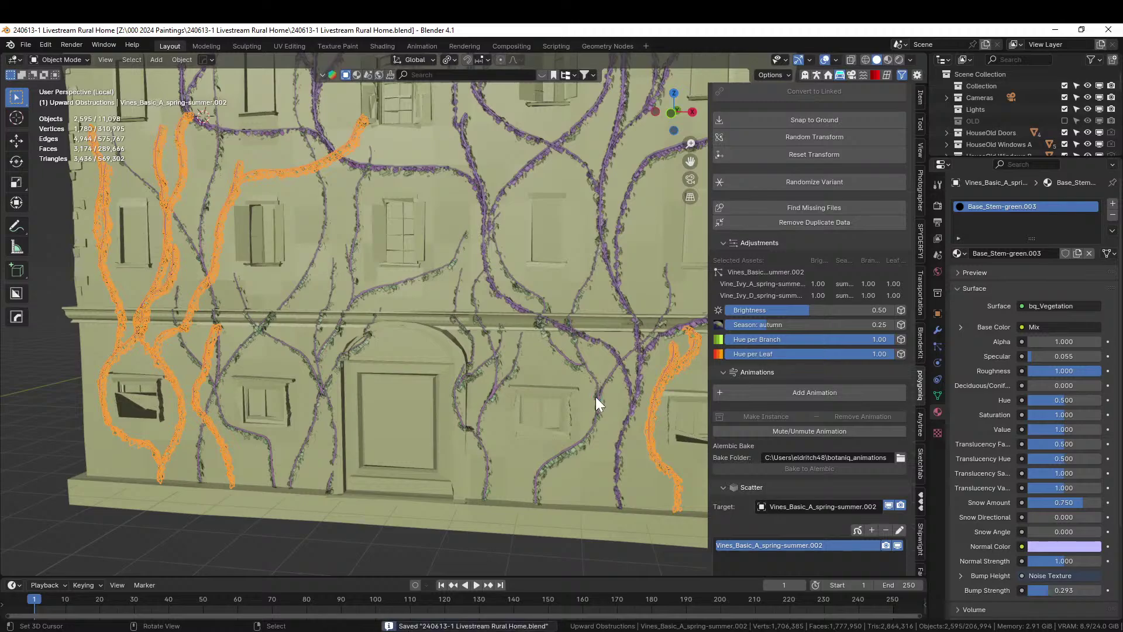
# - Deselect the vines and leave local view to bring back the full scene
pyautogui.scroll(-5, 641, 387)
pyautogui.moveTo(489, 369); pyautogui.dragTo(564, 361, button='middle')
pyautogui.click(613, 485)
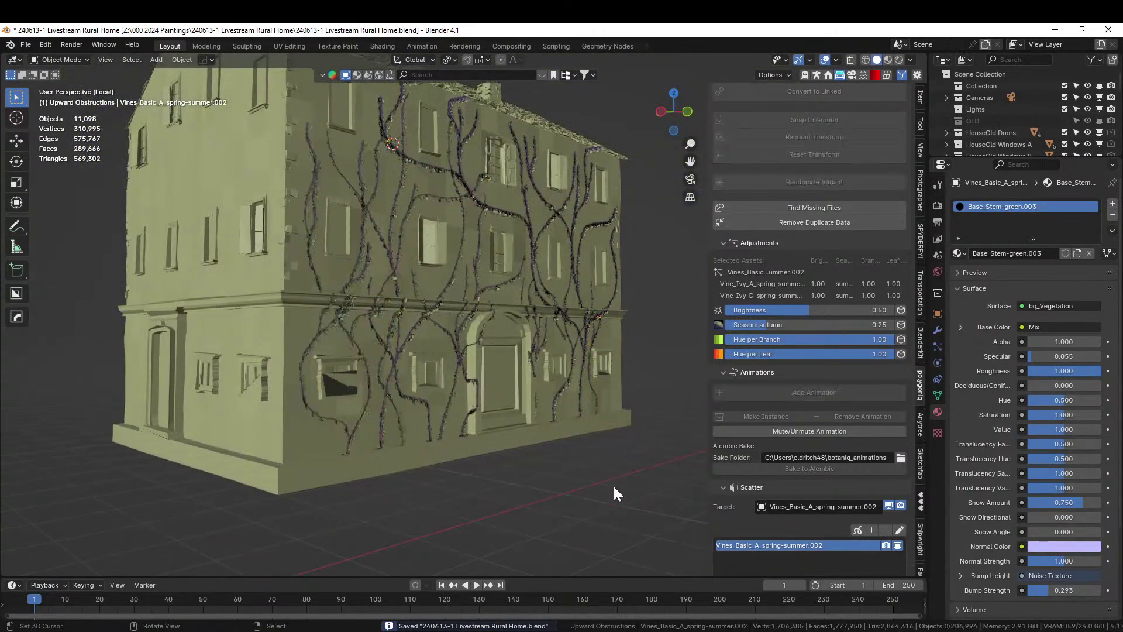
pyautogui.moveTo(613, 484)
pyautogui.mouseDown(button='middle')
pyautogui.moveTo(582, 461)
pyautogui.moveTo(615, 495)
pyautogui.mouseUp(button='middle')
pyautogui.press('KP_Divide')
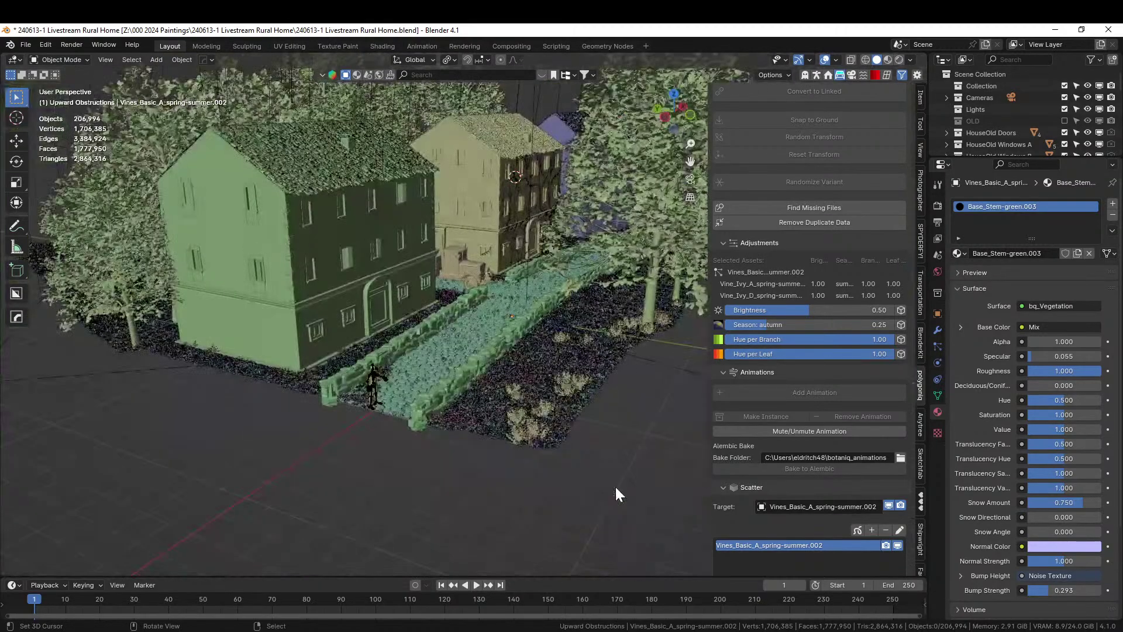
# - Select the old house behind the parked truck and delete its Displace modifier
pyautogui.scroll(5, 616, 487)
pyautogui.moveTo(588, 399); pyautogui.dragTo(476, 440, button='middle')
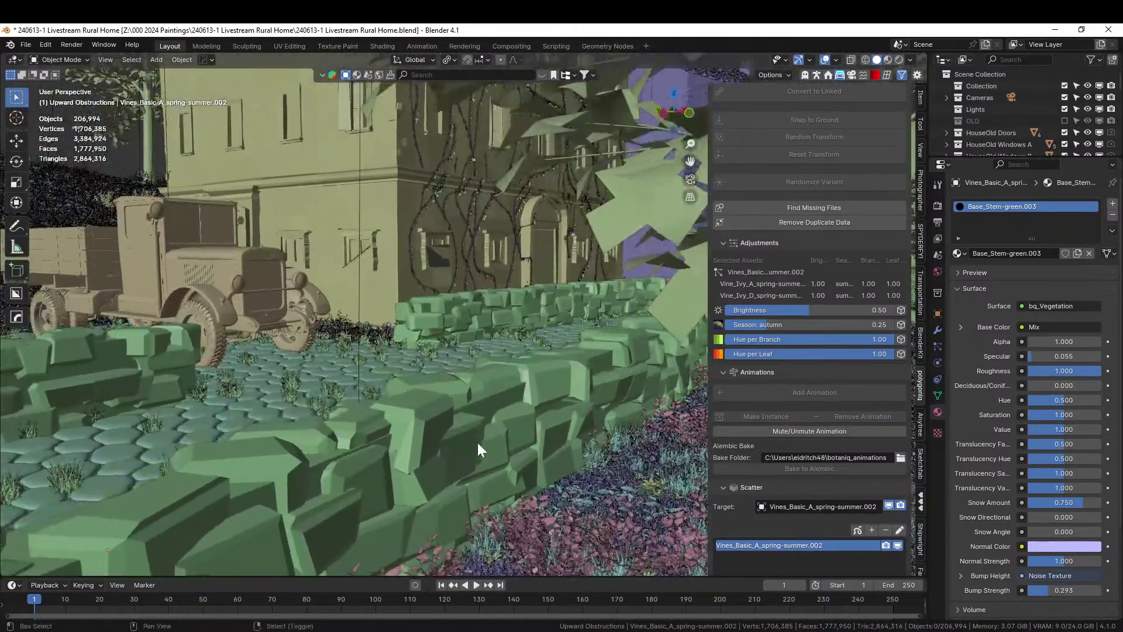
pyautogui.scroll(3, 412, 346)
pyautogui.scroll(5, 416, 351)
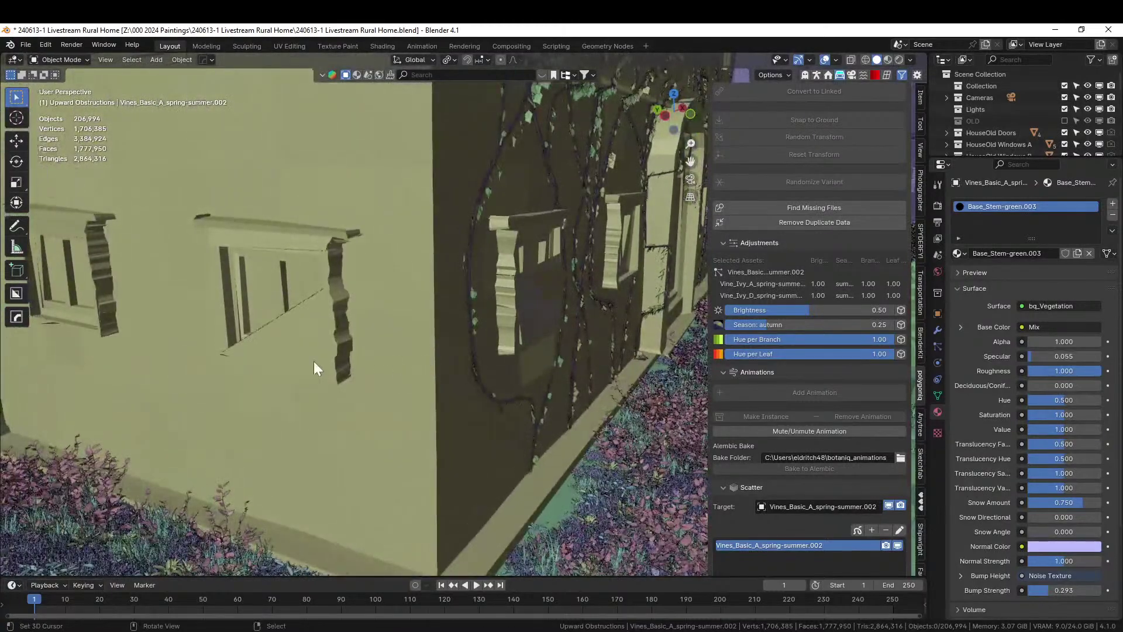
pyautogui.click(309, 360)
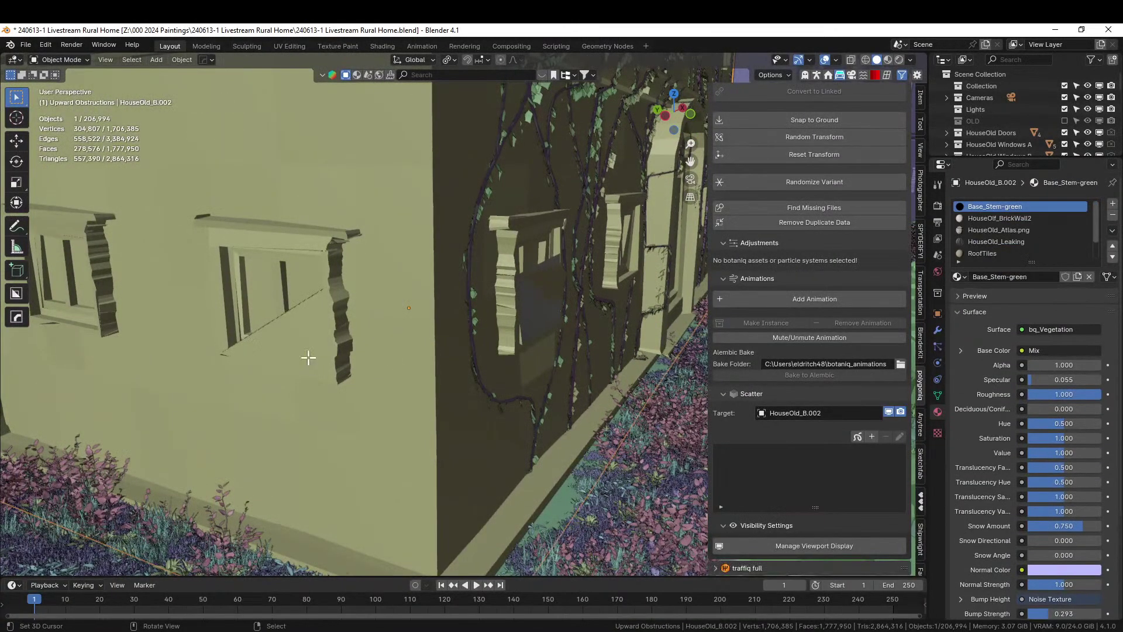
pyautogui.press('Tab')
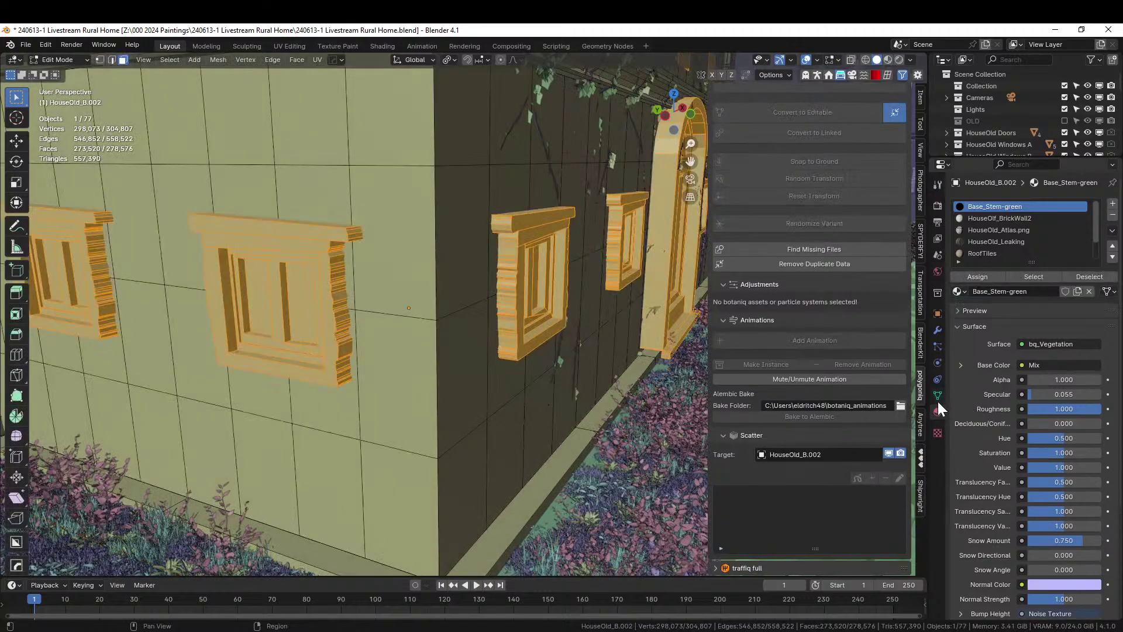
pyautogui.click(937, 331)
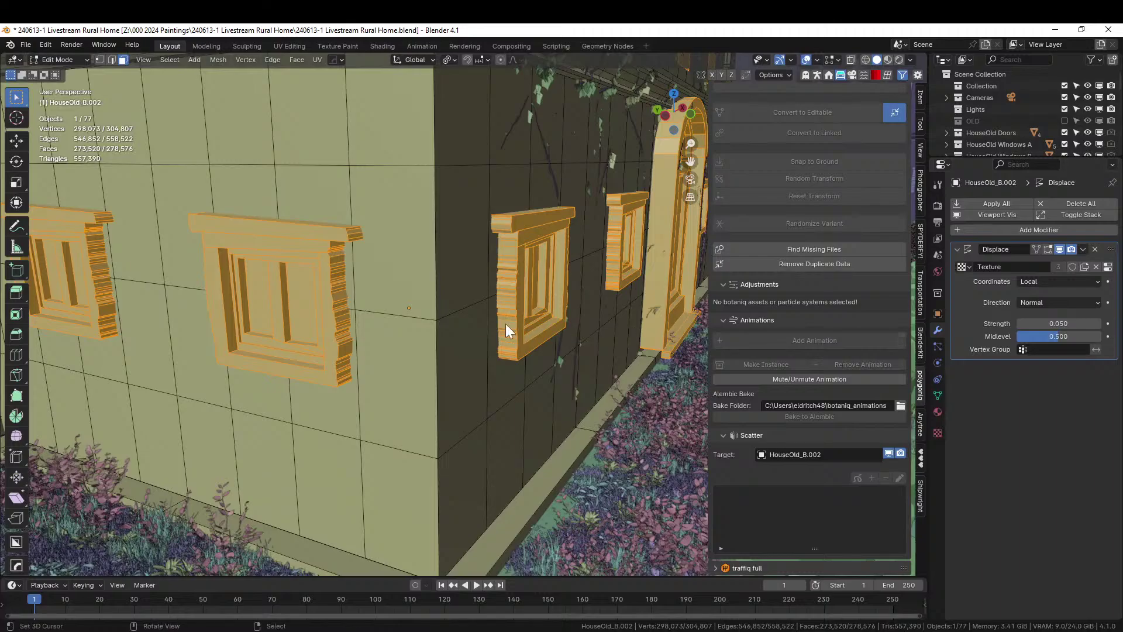
pyautogui.press('Tab')
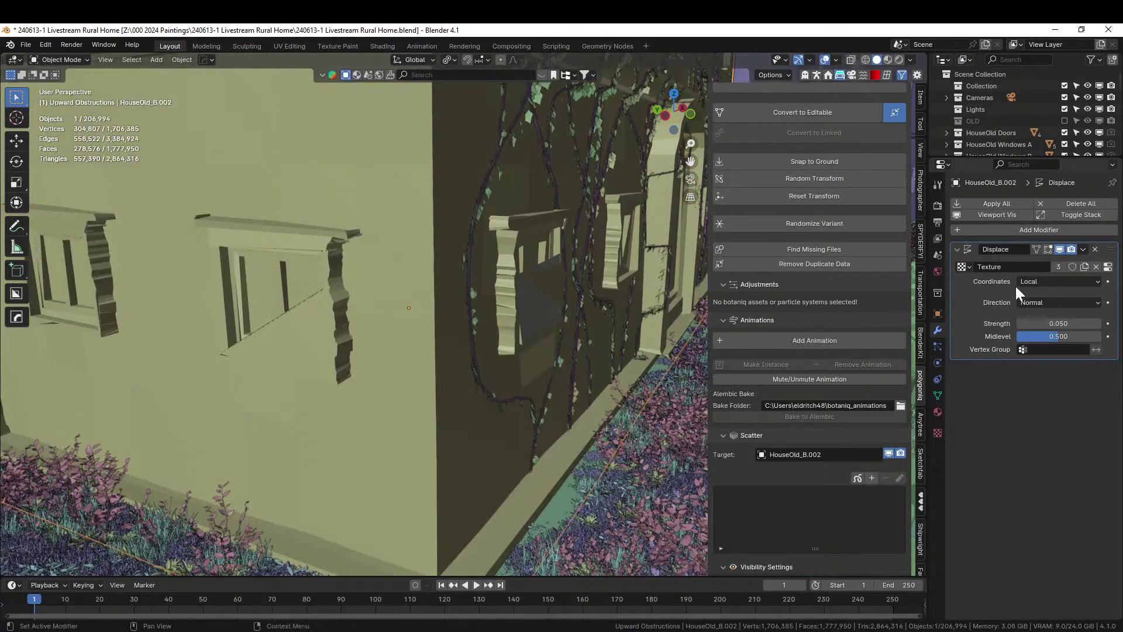
pyautogui.click(1095, 249)
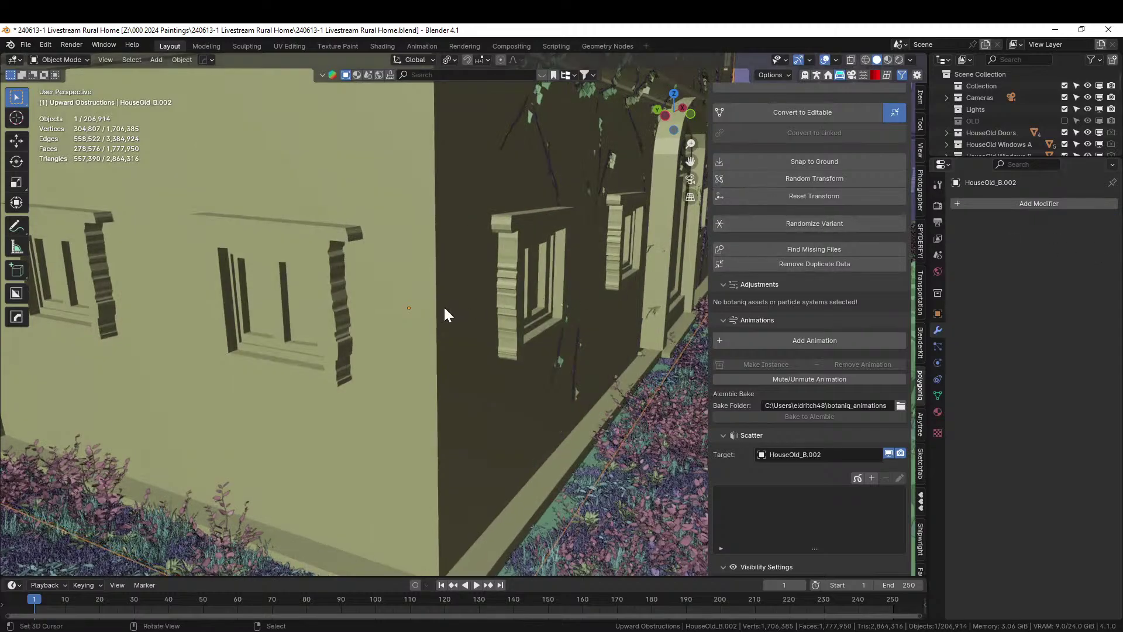
# - Isolate the house in local view to inspect its facade, then return to the full scene
pyautogui.moveTo(443, 306)
pyautogui.mouseDown(button='middle')
pyautogui.moveTo(403, 343)
pyautogui.moveTo(434, 335)
pyautogui.moveTo(482, 364)
pyautogui.moveTo(433, 327)
pyautogui.moveTo(455, 318)
pyautogui.mouseUp(button='middle')
pyautogui.press('KP_Divide')
pyautogui.scroll(5, 458, 324)
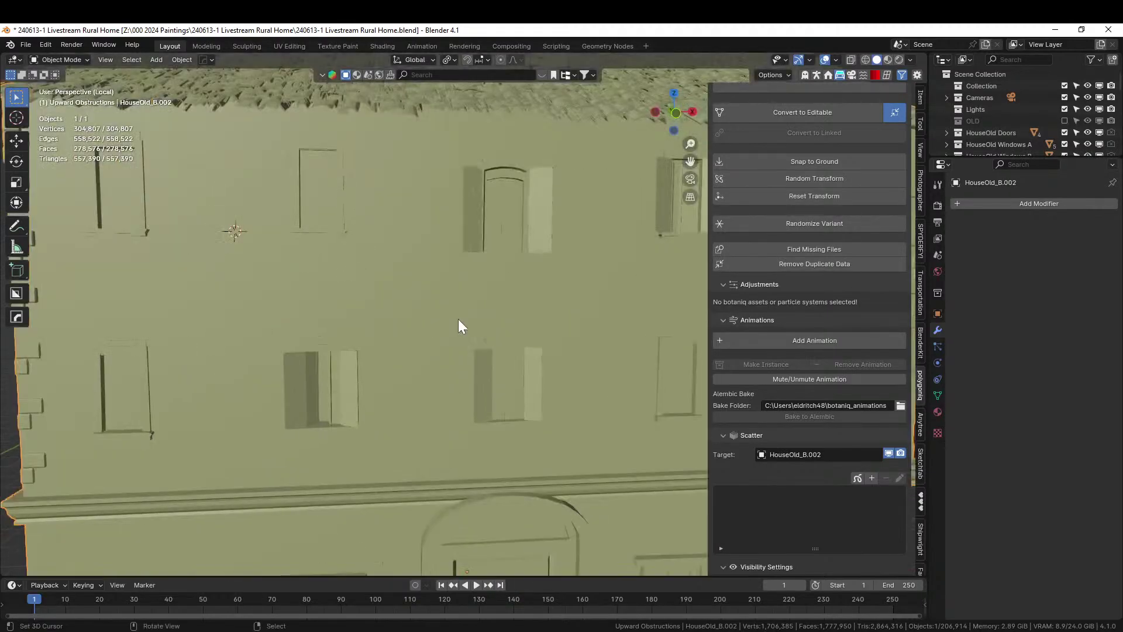
pyautogui.press('KP_Divide')
pyautogui.moveTo(539, 334)
pyautogui.mouseDown(button='middle')
pyautogui.moveTo(507, 330)
pyautogui.moveTo(521, 326)
pyautogui.mouseUp(button='middle')
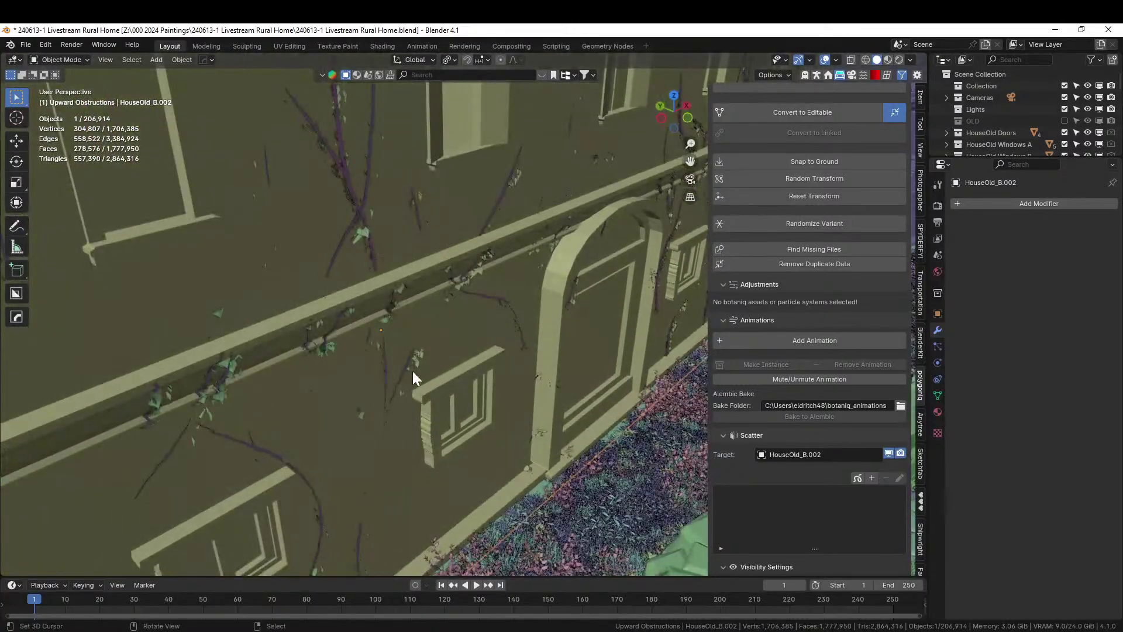
# - Select all three Basic (A) ivy vine objects on the house facade together and frame them in the view
pyautogui.click(384, 366)
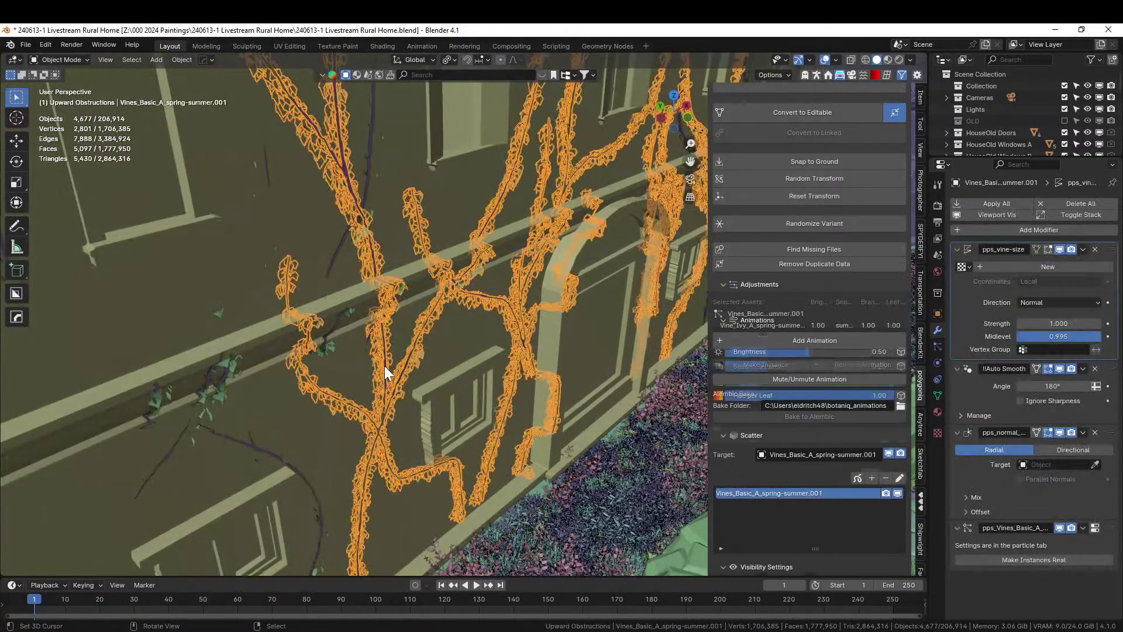
pyautogui.keyDown('shift'); pyautogui.click(258, 448); pyautogui.keyUp('shift')
pyautogui.press('KP_Decimal')
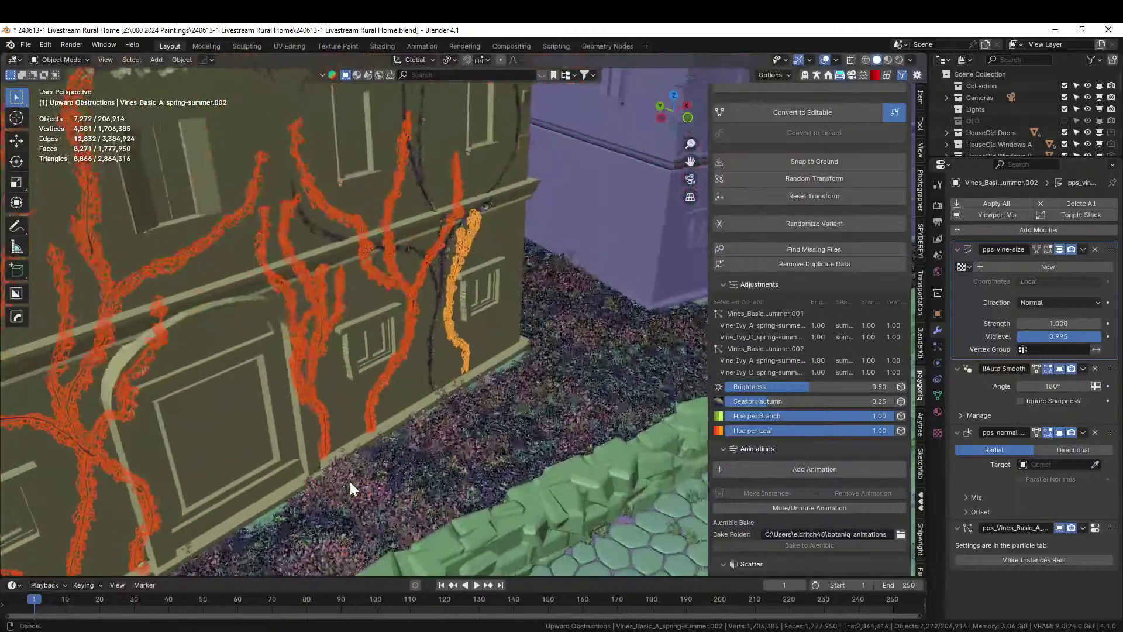
pyautogui.keyDown('shift'); pyautogui.click(439, 286); pyautogui.keyUp('shift')
pyautogui.press('KP_Decimal')
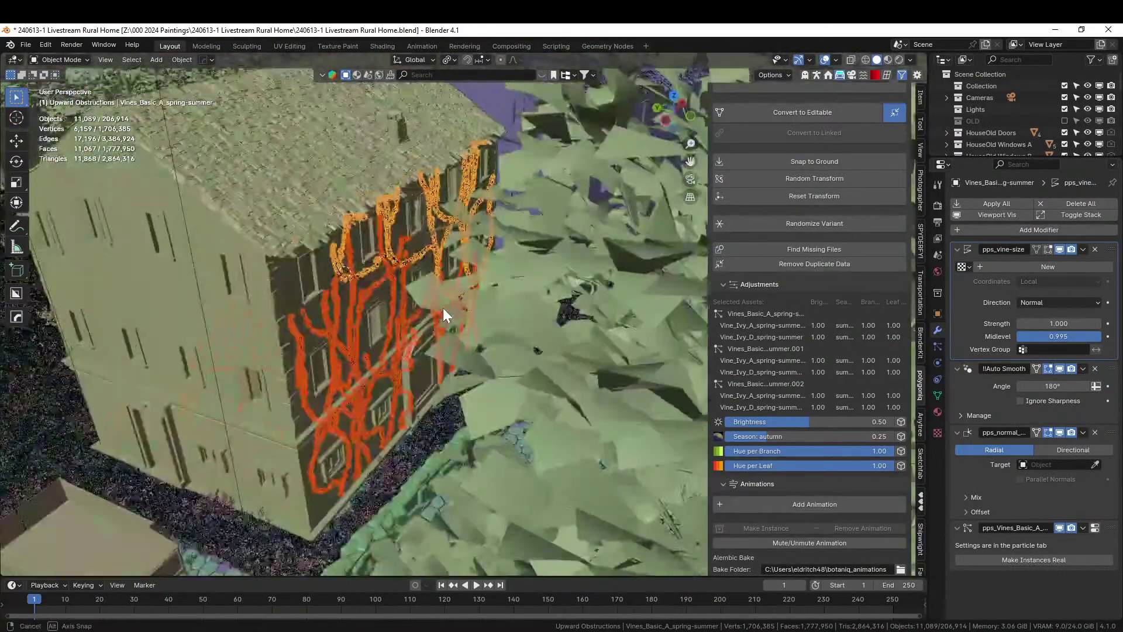
pyautogui.scroll(3, 444, 308)
pyautogui.moveTo(454, 343); pyautogui.dragTo(462, 341, button='middle')
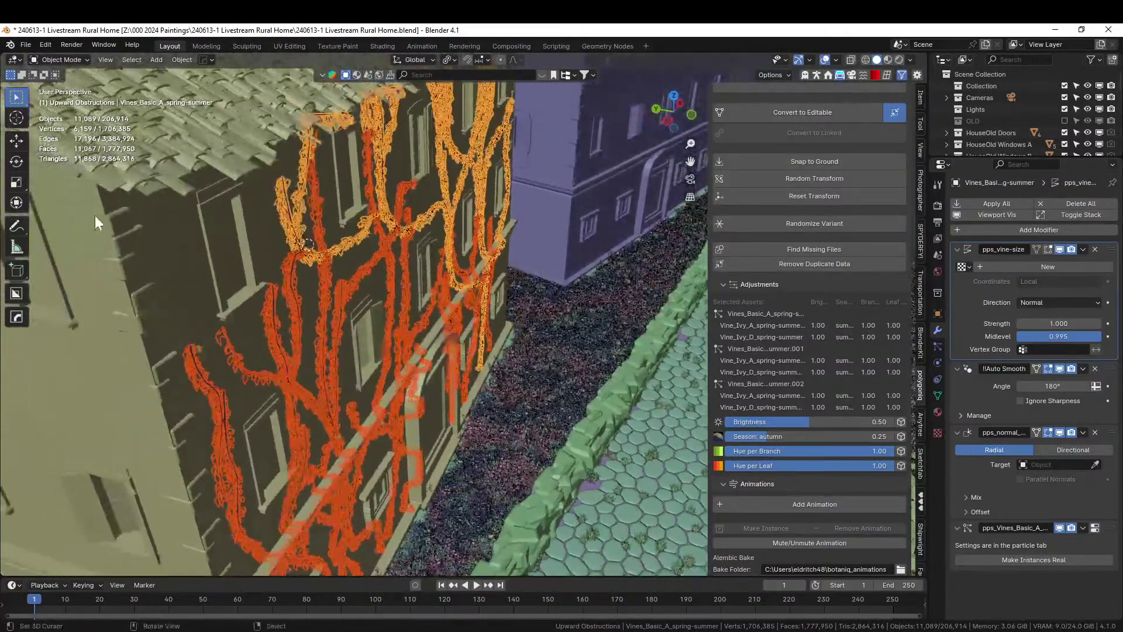
# - Activate the Transform tool and set the transform pivot point to Median Point
pyautogui.click(18, 202)
pyautogui.scroll(-5, 385, 345)
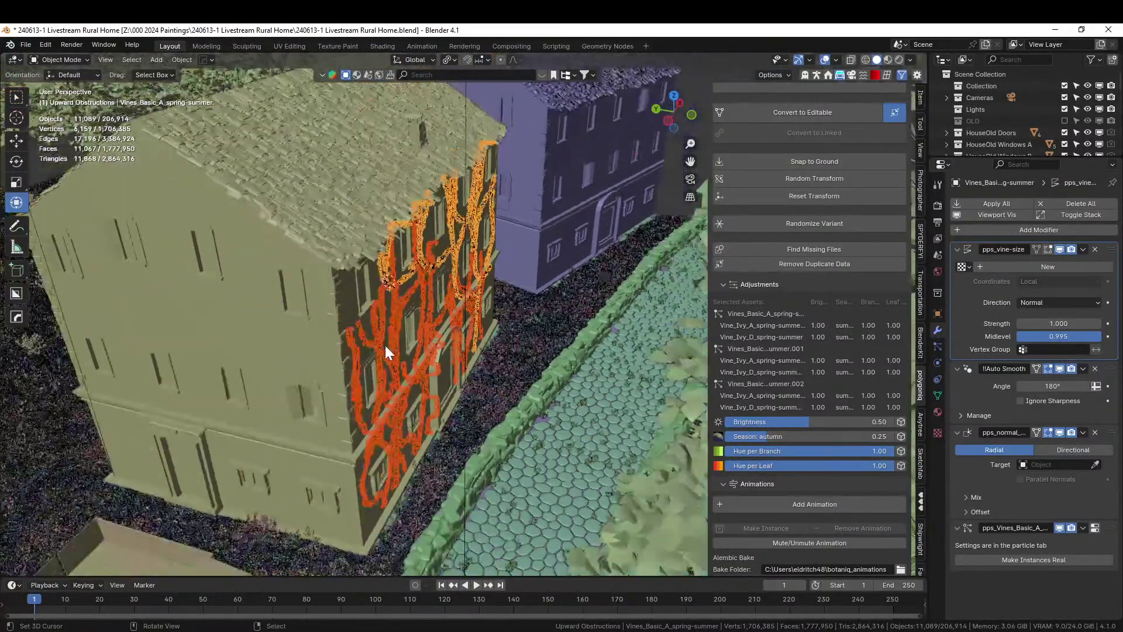
pyautogui.scroll(-5, 371, 403)
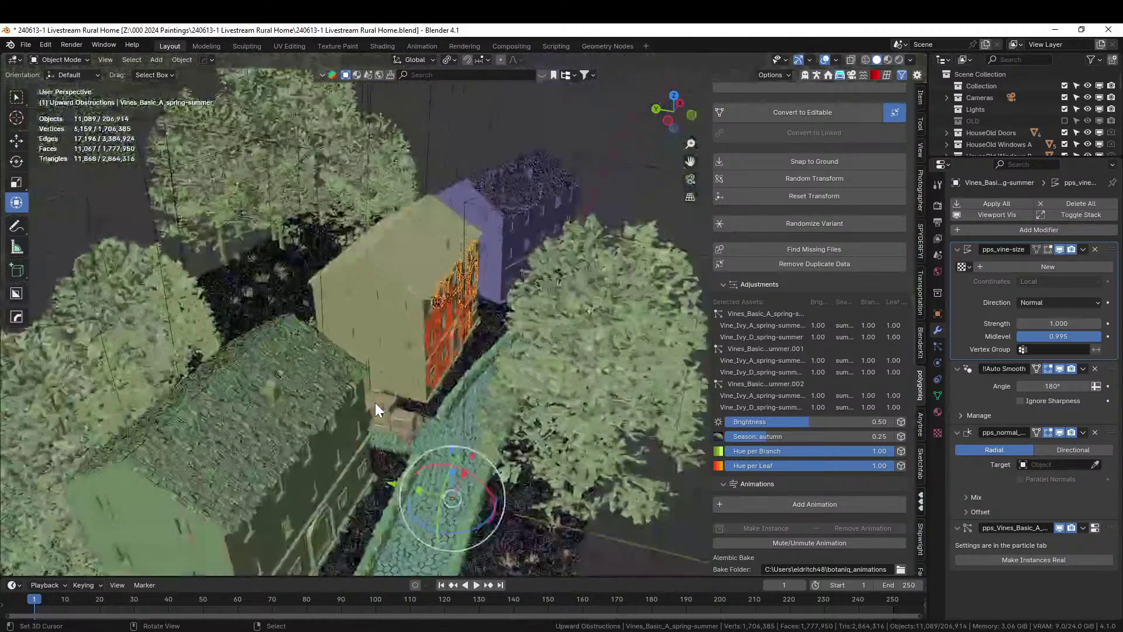
pyautogui.moveTo(376, 402)
pyautogui.mouseDown(button='middle')
pyautogui.moveTo(386, 417)
pyautogui.moveTo(385, 396)
pyautogui.mouseUp(button='middle')
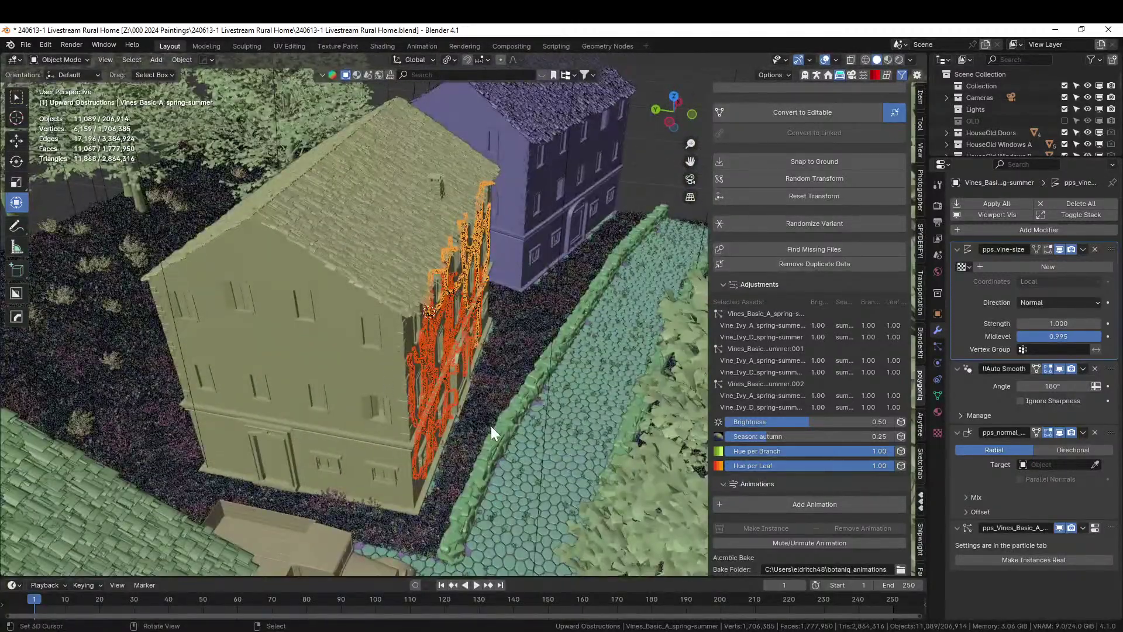
pyautogui.click(454, 61)
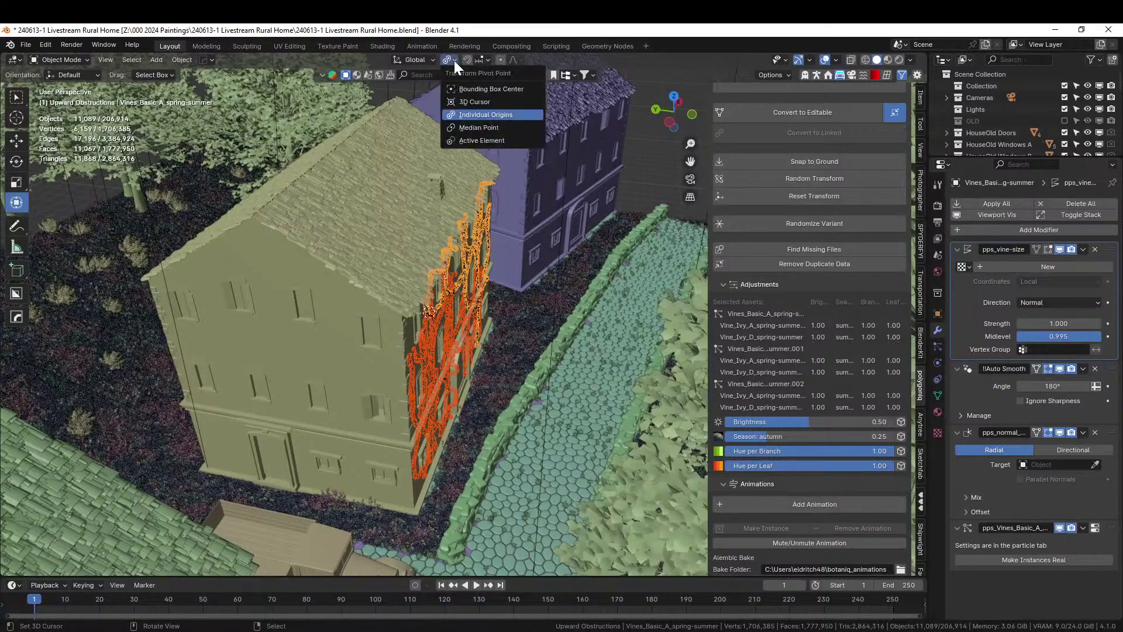
pyautogui.click(490, 127)
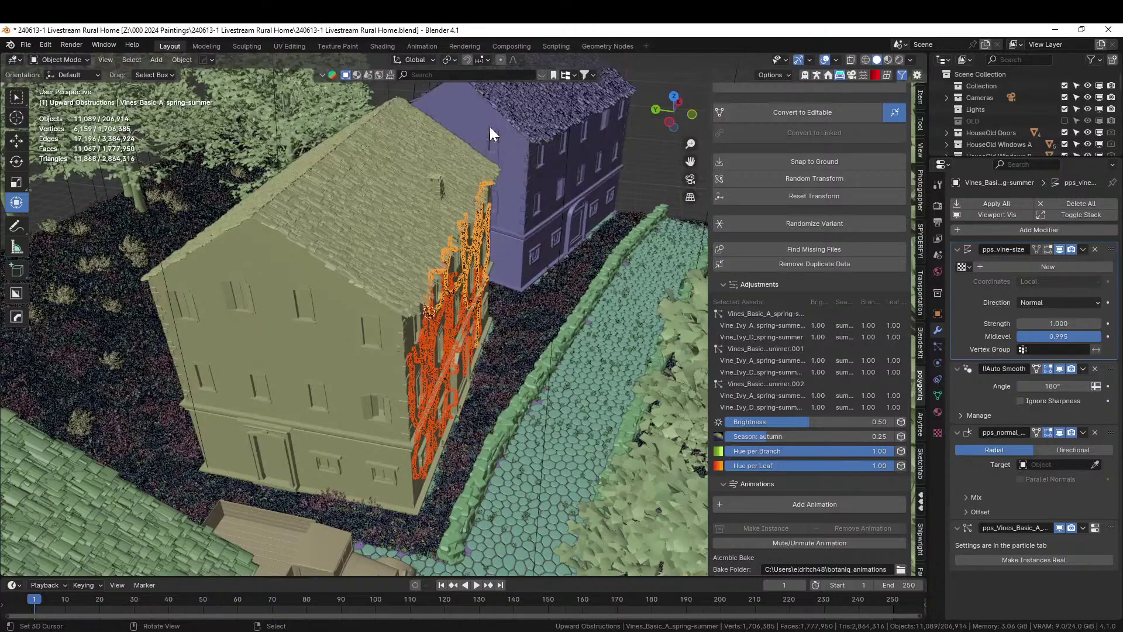
# - Move the selected vines along the global Y axis by -0.000181 m
pyautogui.scroll(-3, 534, 384)
pyautogui.scroll(6, 531, 410)
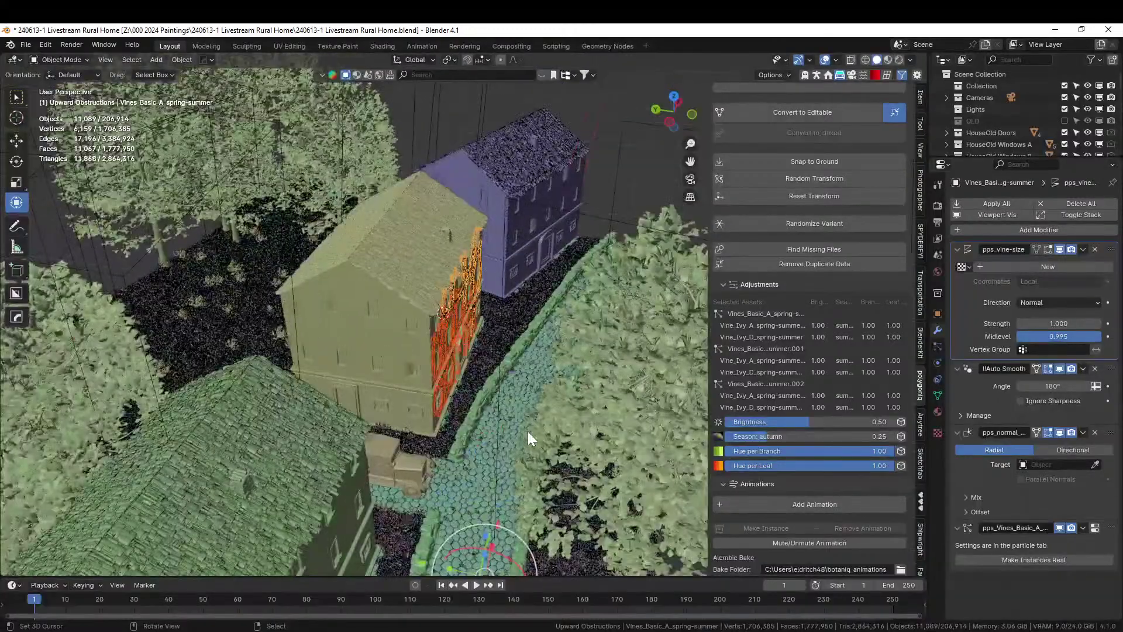
pyautogui.moveTo(527, 427); pyautogui.dragTo(531, 418, button='middle')
pyautogui.press('g')
pyautogui.press('y')
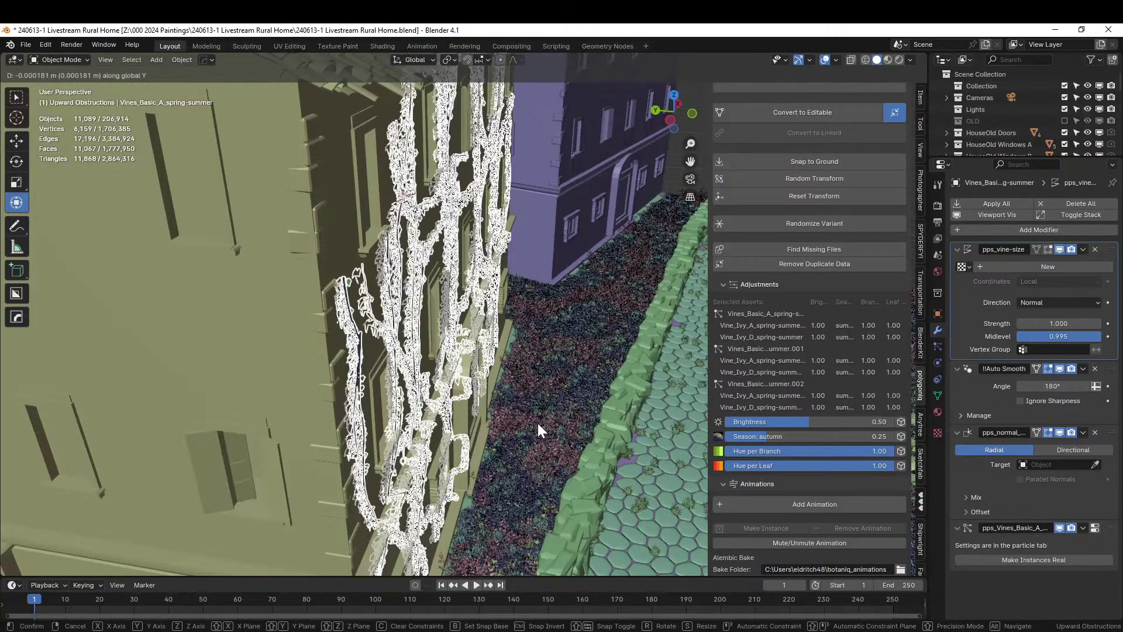
pyautogui.click(538, 424)
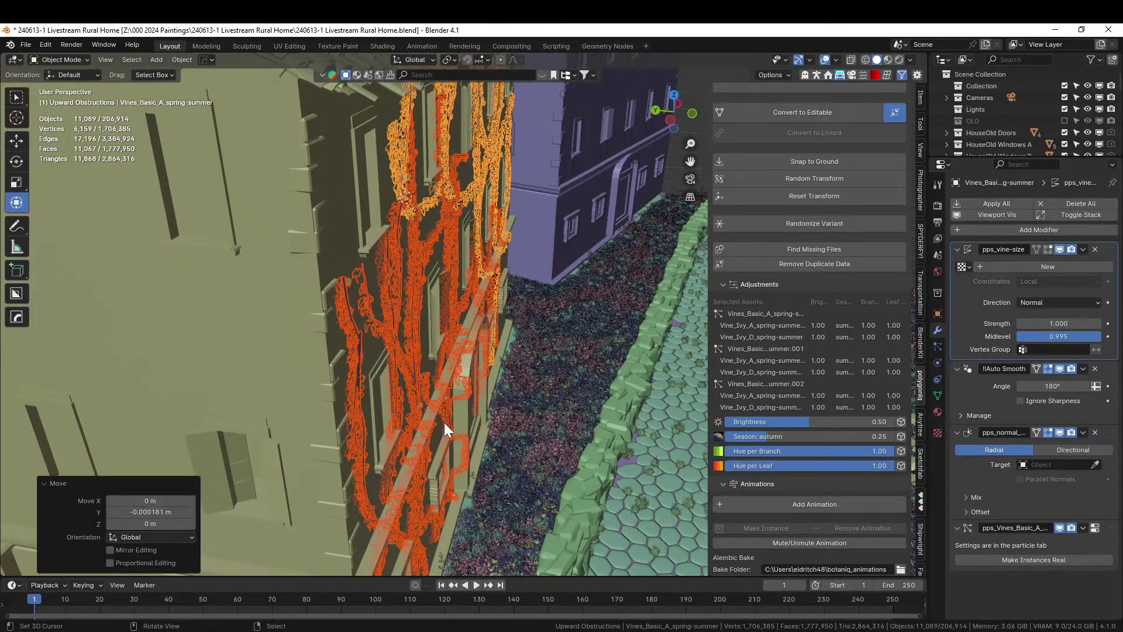
# - Drop the vine selection and switch to Rendered shading to examine the ivy and walls of the house
pyautogui.scroll(6, 423, 422)
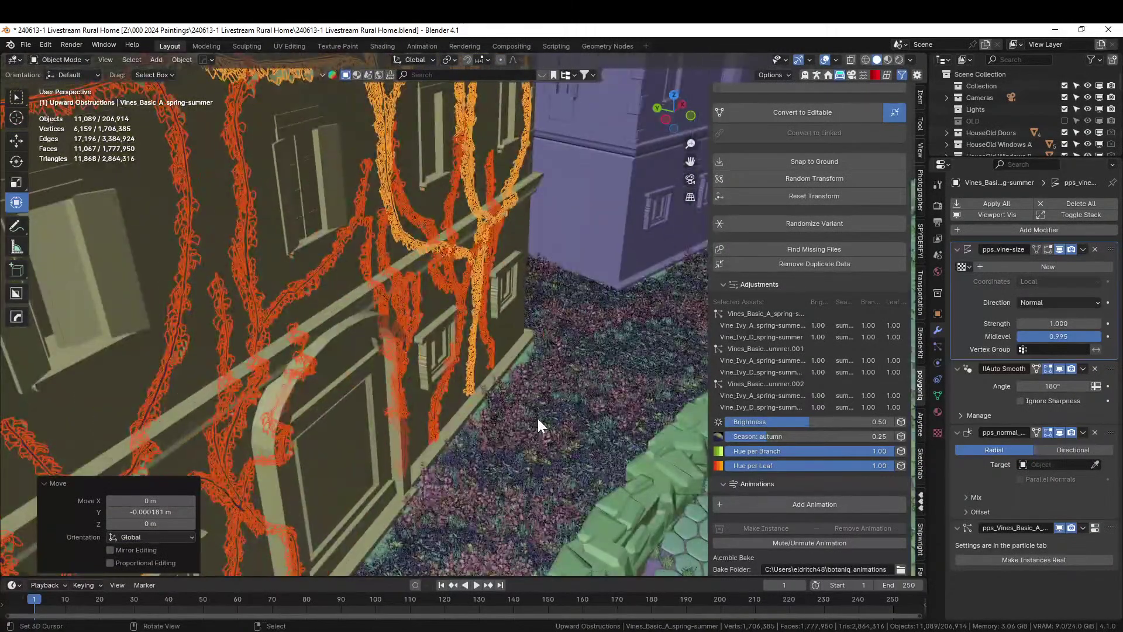
pyautogui.click(538, 419)
pyautogui.scroll(-2, 529, 425)
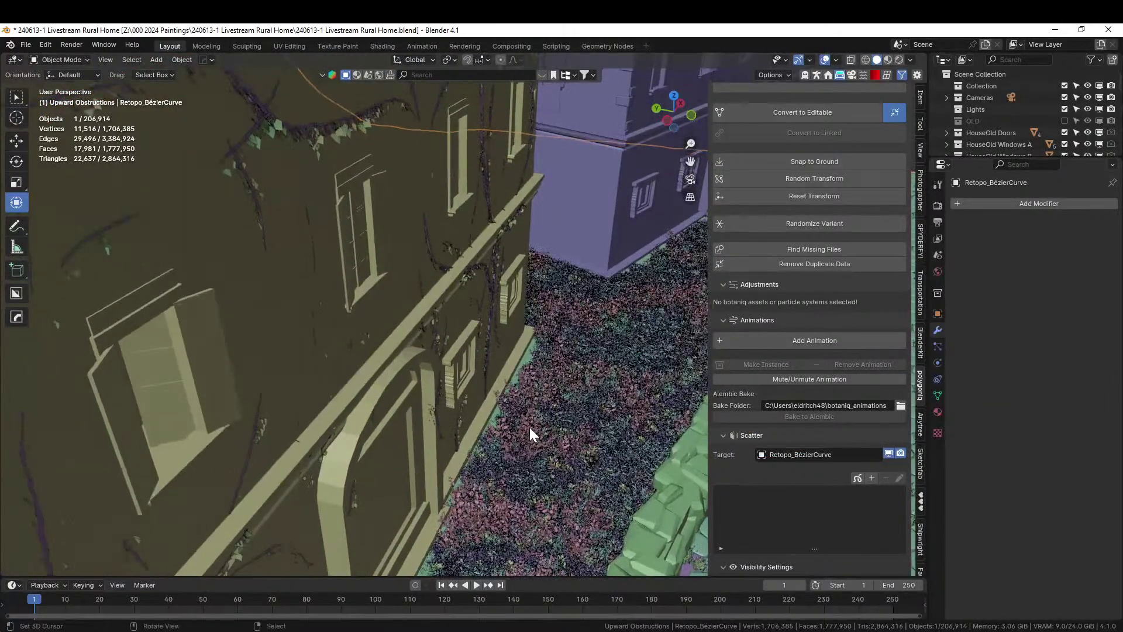
pyautogui.scroll(-3, 531, 429)
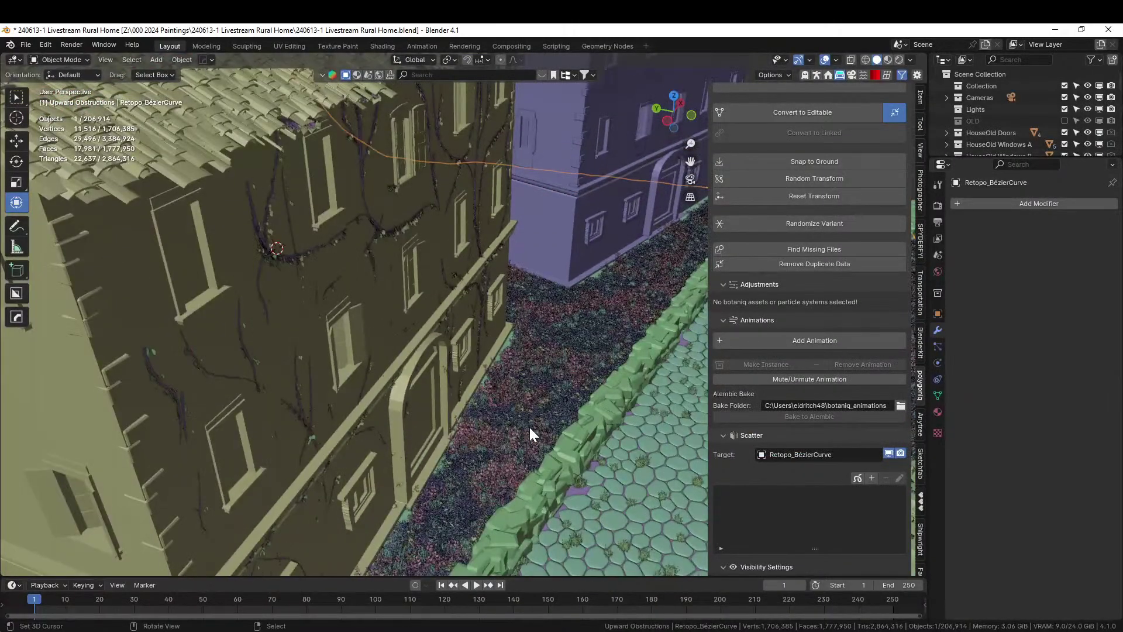
pyautogui.press('z')
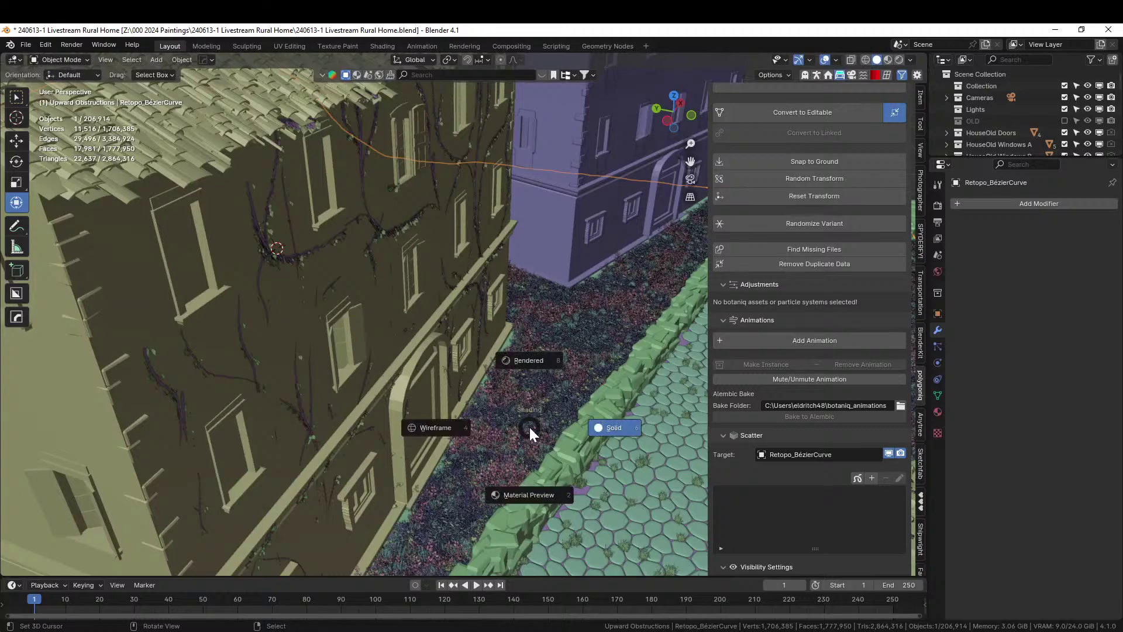
pyautogui.press('8')
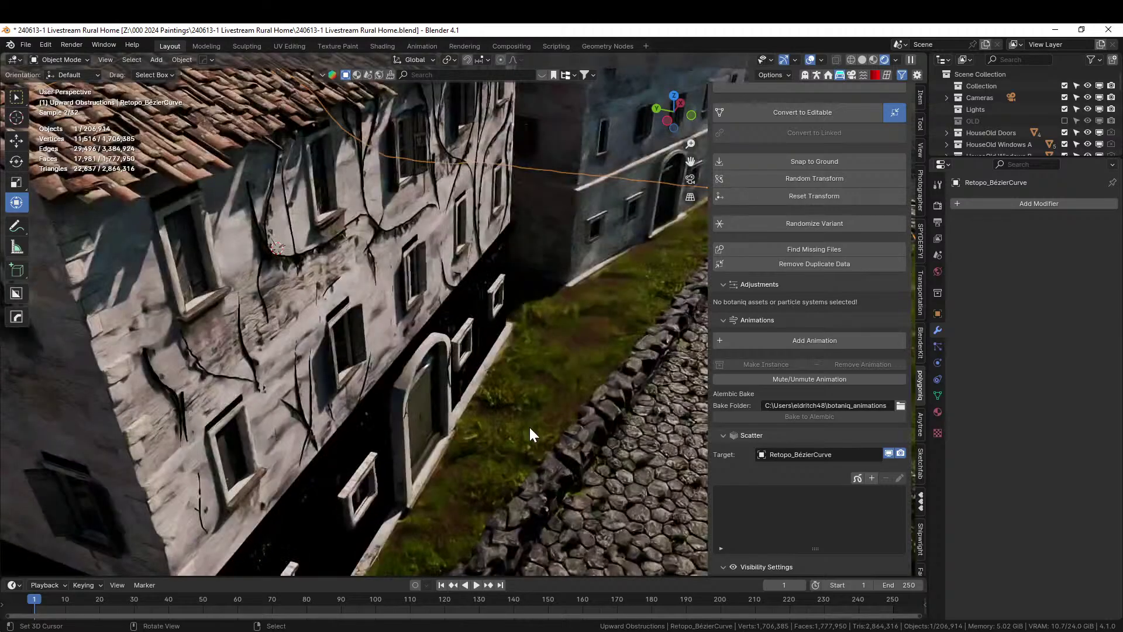
pyautogui.moveTo(505, 395)
pyautogui.mouseDown(button='middle')
pyautogui.moveTo(477, 360)
pyautogui.moveTo(503, 382)
pyautogui.mouseUp(button='middle')
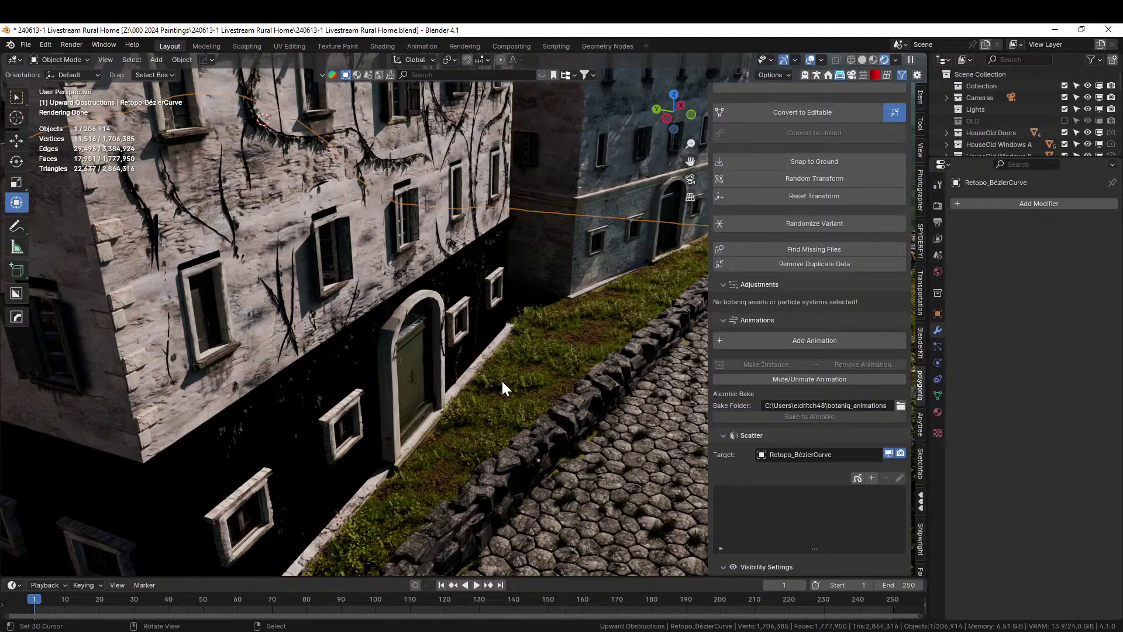
pyautogui.moveTo(451, 384); pyautogui.dragTo(455, 366, button='middle')
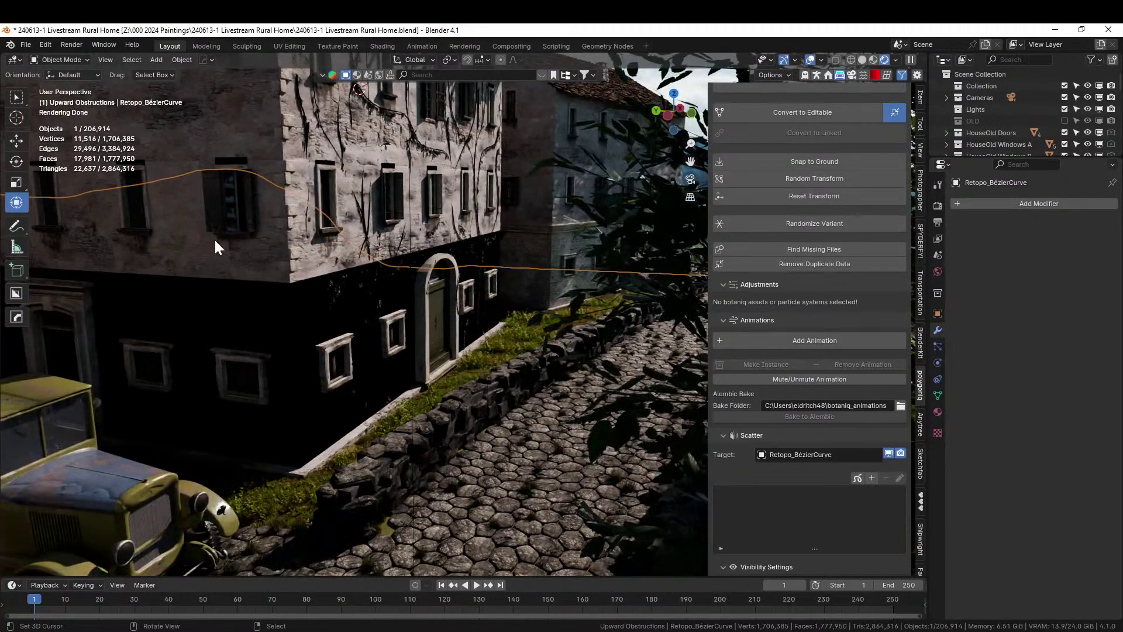
# - Isolate the old house in local view and examine its rendered wall materials from several sides
pyautogui.click(289, 187)
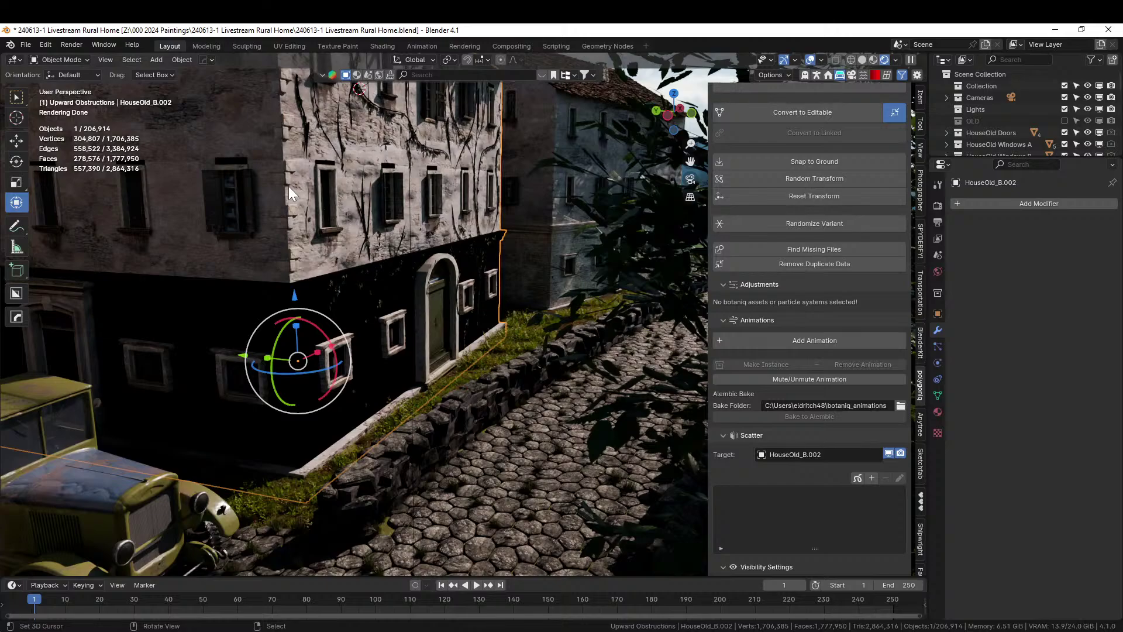
pyautogui.press('KP_Divide')
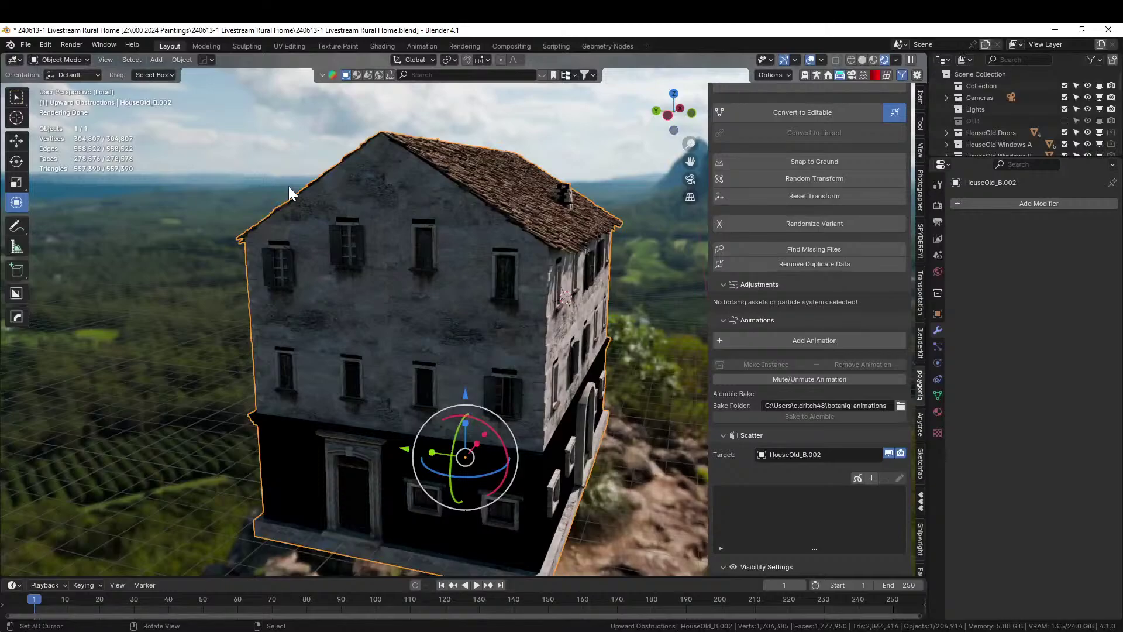
pyautogui.moveTo(288, 160); pyautogui.dragTo(263, 281, button='middle')
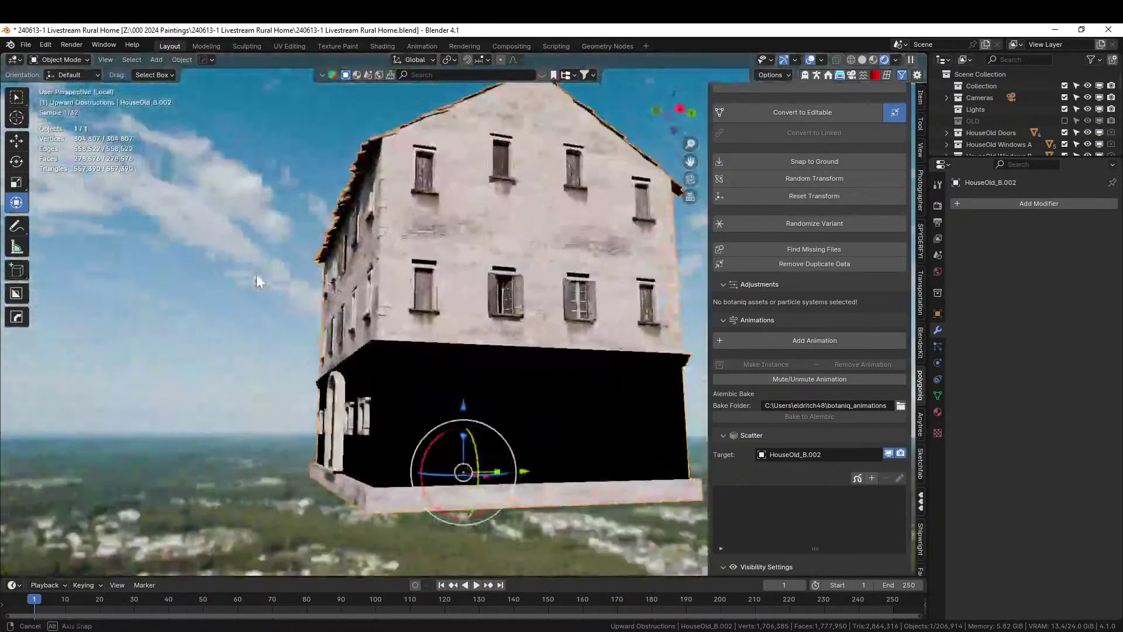
pyautogui.scroll(5, 359, 277)
pyautogui.moveTo(358, 279); pyautogui.dragTo(499, 272, button='middle')
pyautogui.scroll(-5, 498, 272)
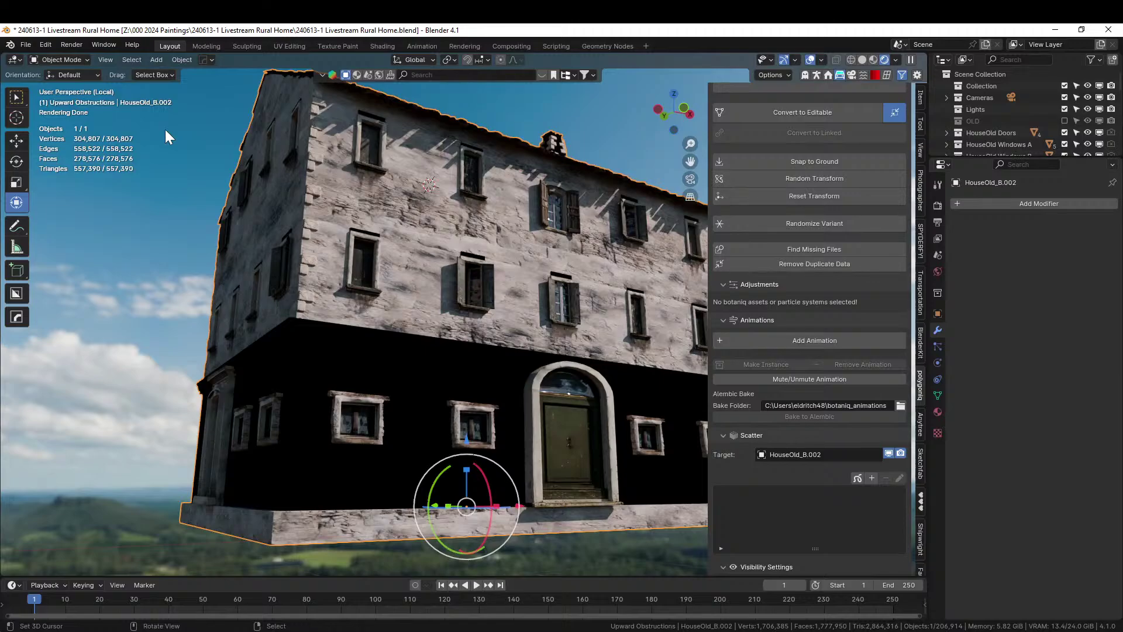
# - Switch back to Solid shading and leave local view to restore the full scene
pyautogui.press('z')
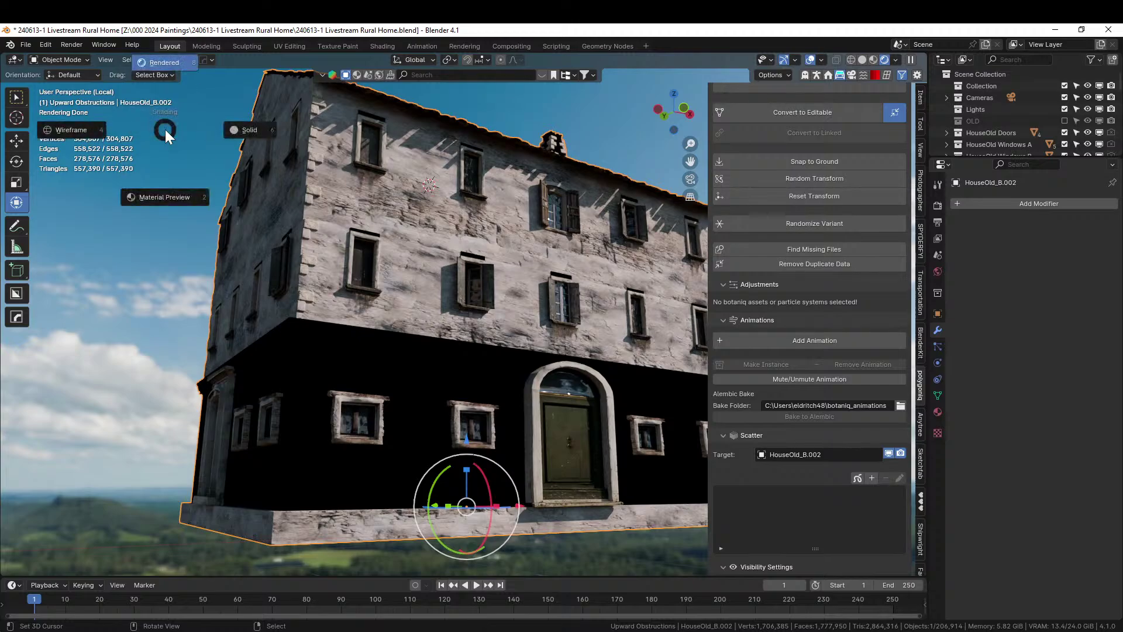
pyautogui.press('6')
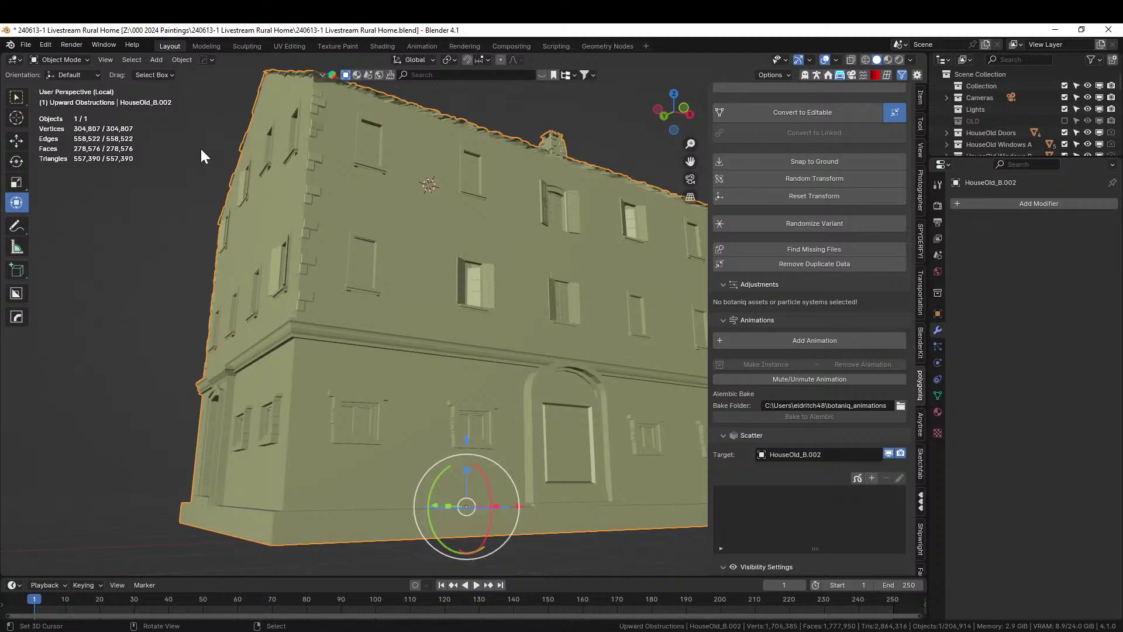
pyautogui.press('KP_Divide')
pyautogui.moveTo(318, 237); pyautogui.dragTo(306, 258, button='middle')
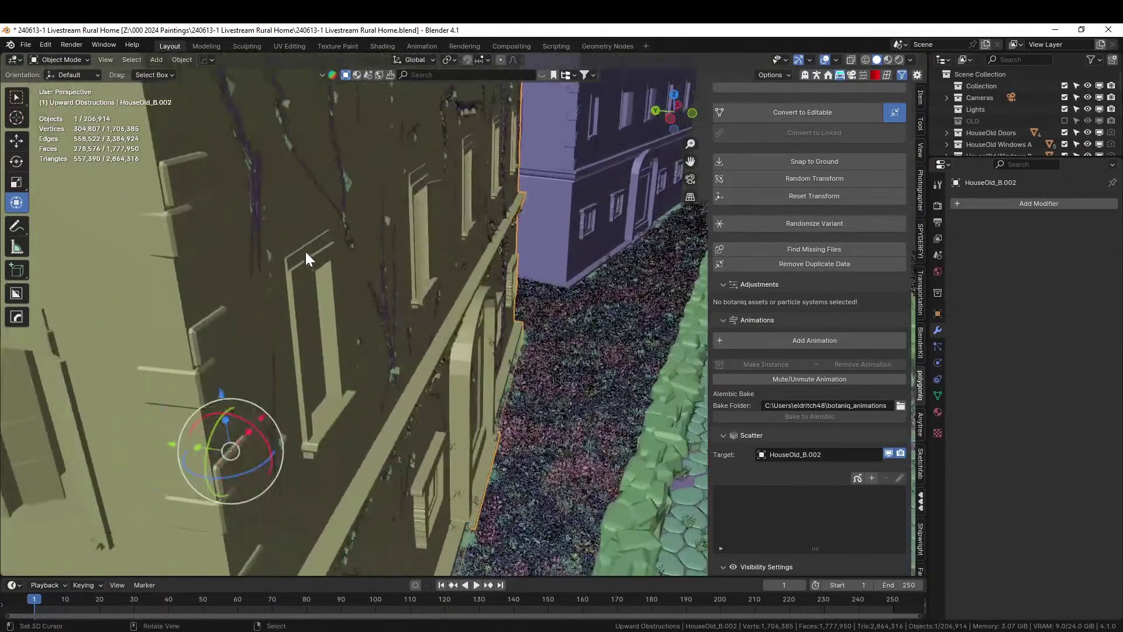
# - Delete the three basic vine objects from the old house's facade and roof edge
pyautogui.click(254, 197)
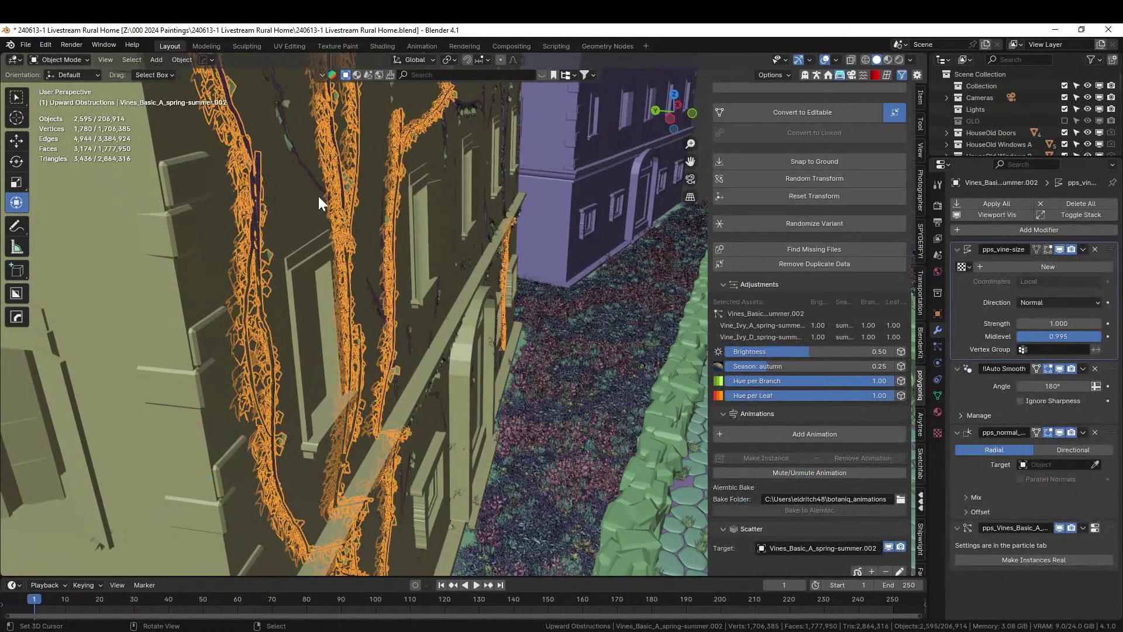
pyautogui.press('Delete')
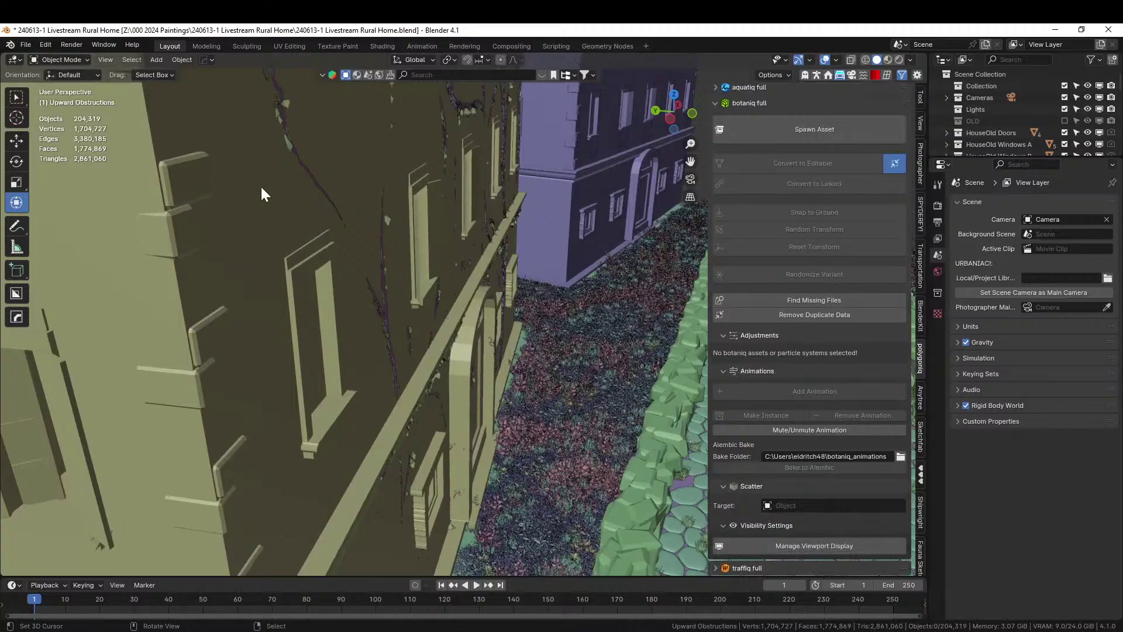
pyautogui.click(288, 139)
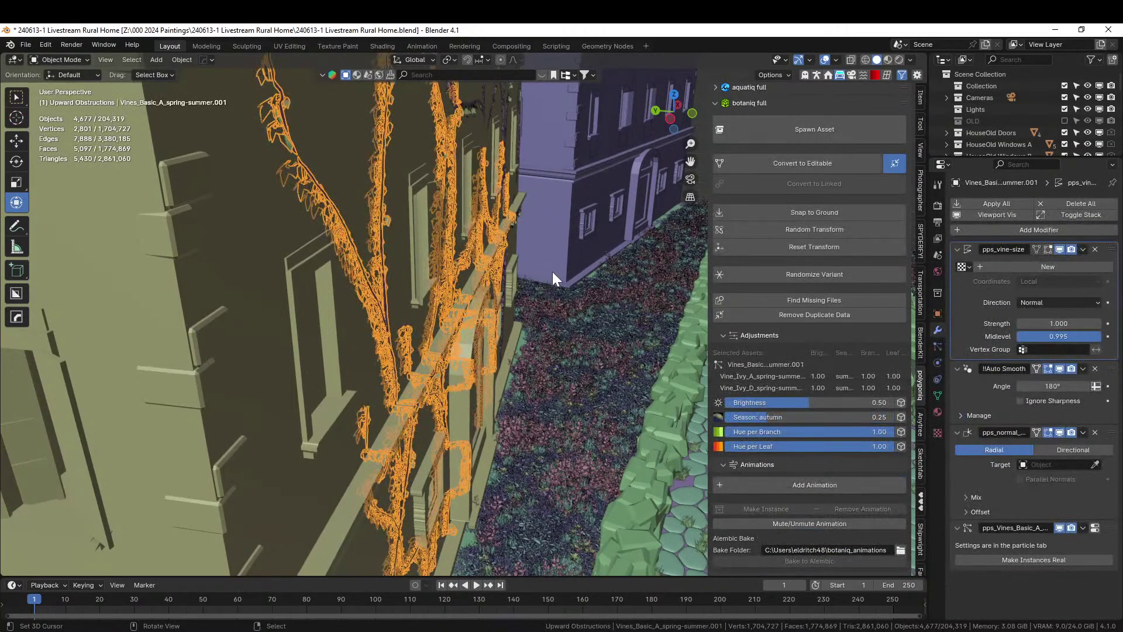
pyautogui.press('Delete')
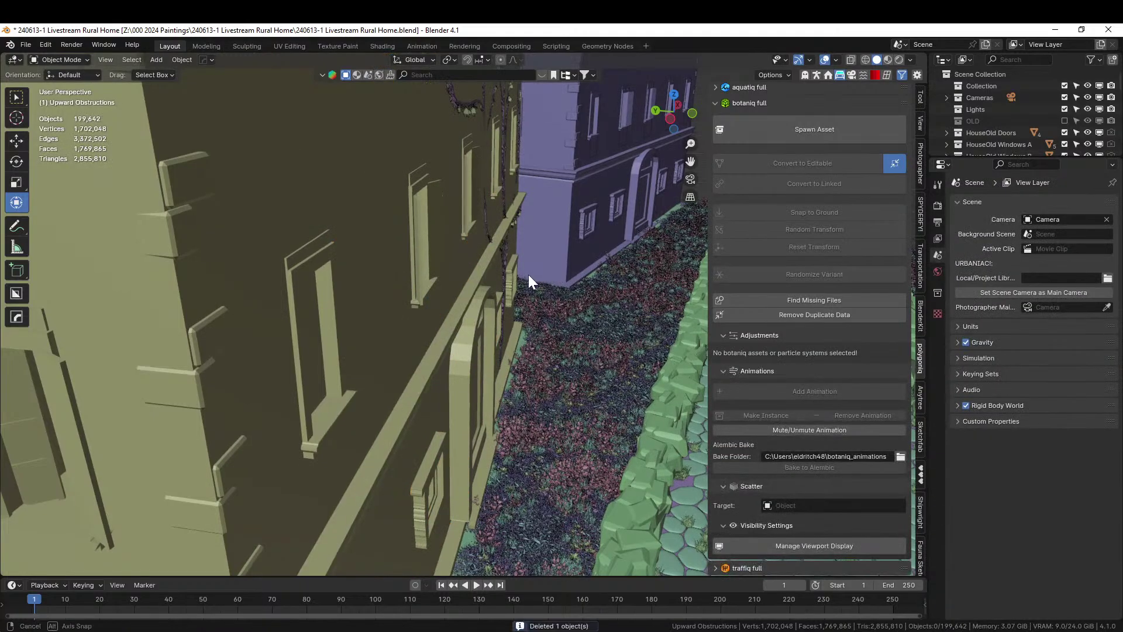
pyautogui.moveTo(528, 275); pyautogui.dragTo(518, 282, button='middle')
pyautogui.click(395, 341)
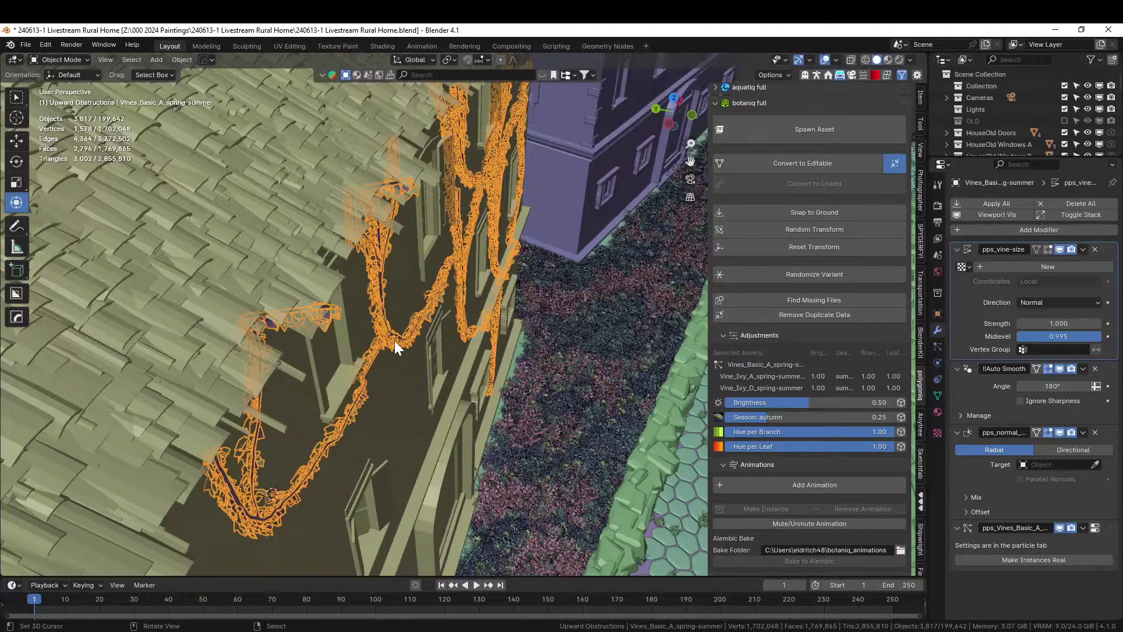
pyautogui.press('Delete')
# - Isolate the old house in local view and switch to Rendered shading to examine its walls
pyautogui.scroll(3, 368, 329)
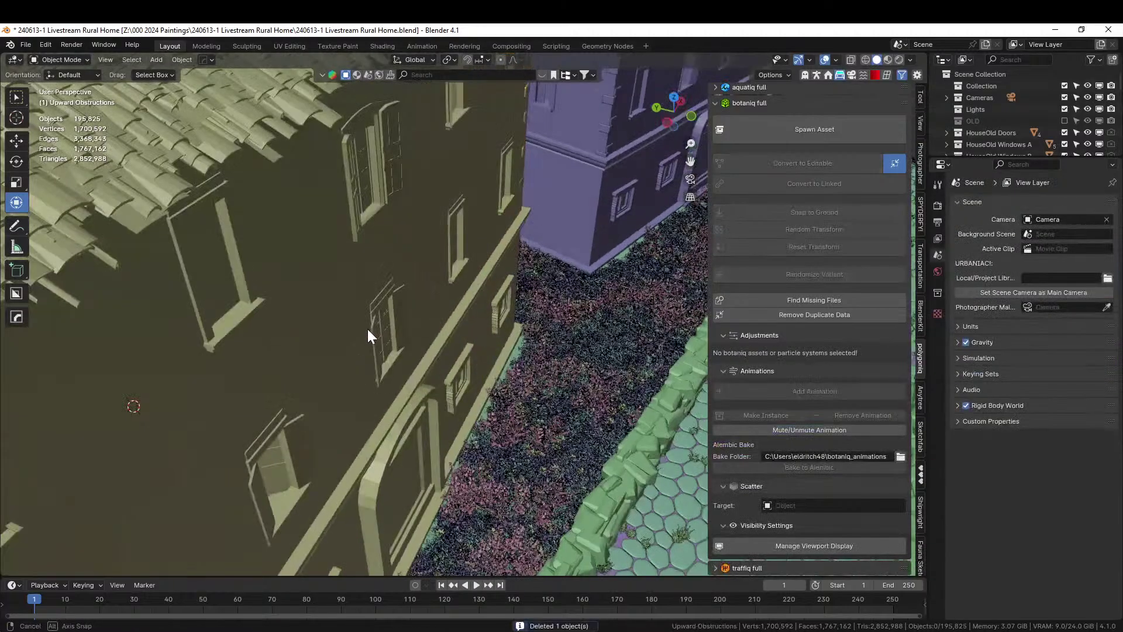
pyautogui.click(313, 264)
pyautogui.press('KP_Divide')
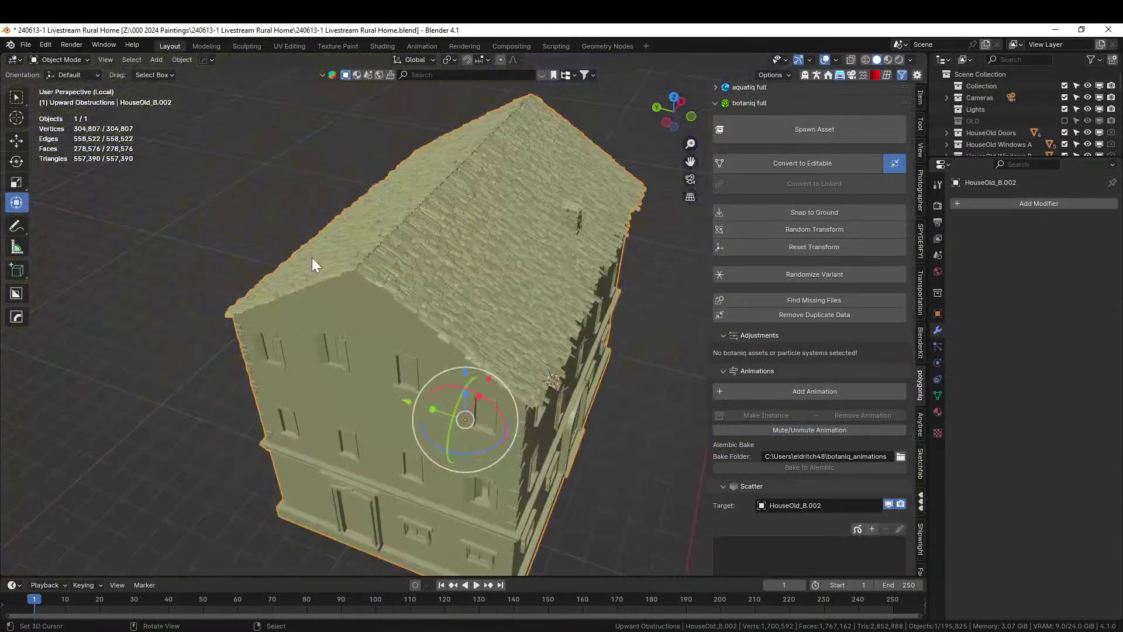
pyautogui.moveTo(312, 258); pyautogui.dragTo(341, 243, button='middle')
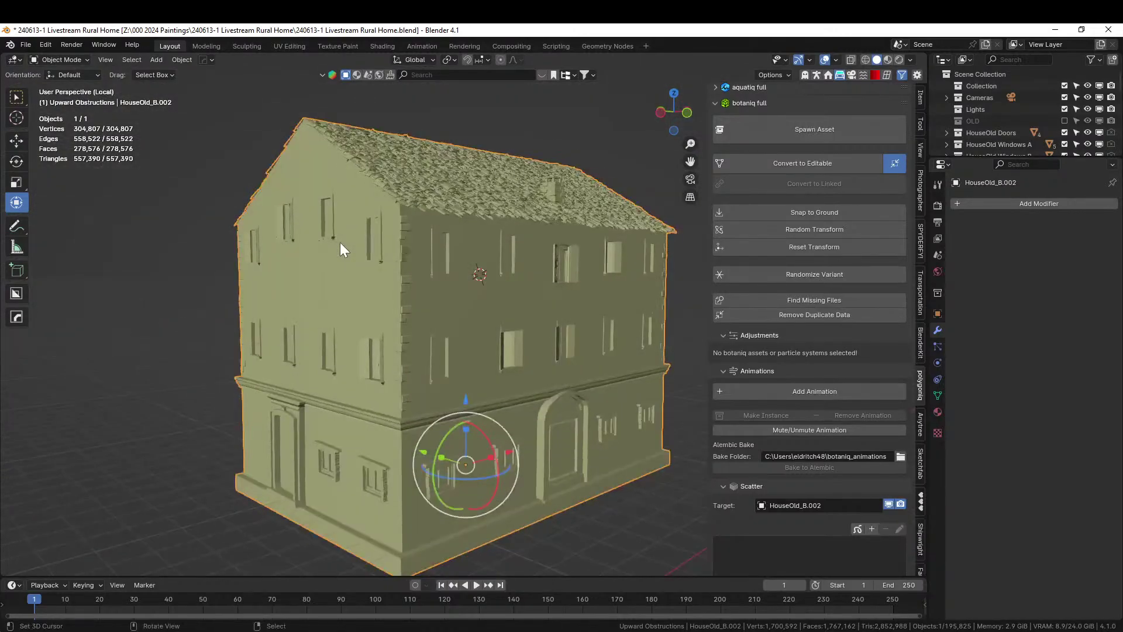
pyautogui.press('z')
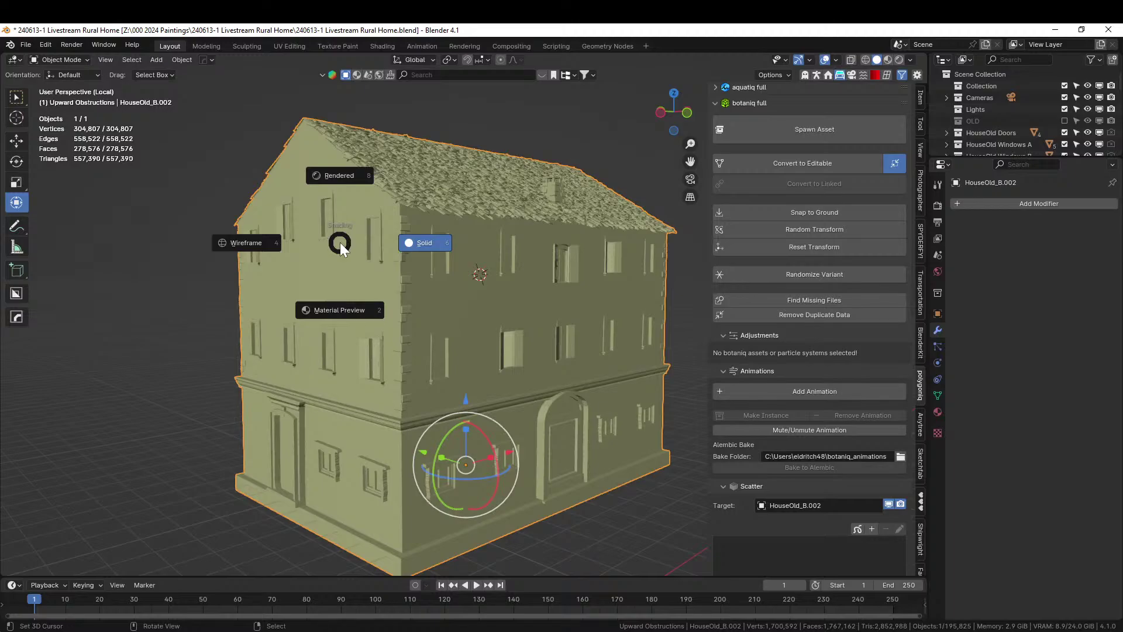
pyautogui.press('KP_8')
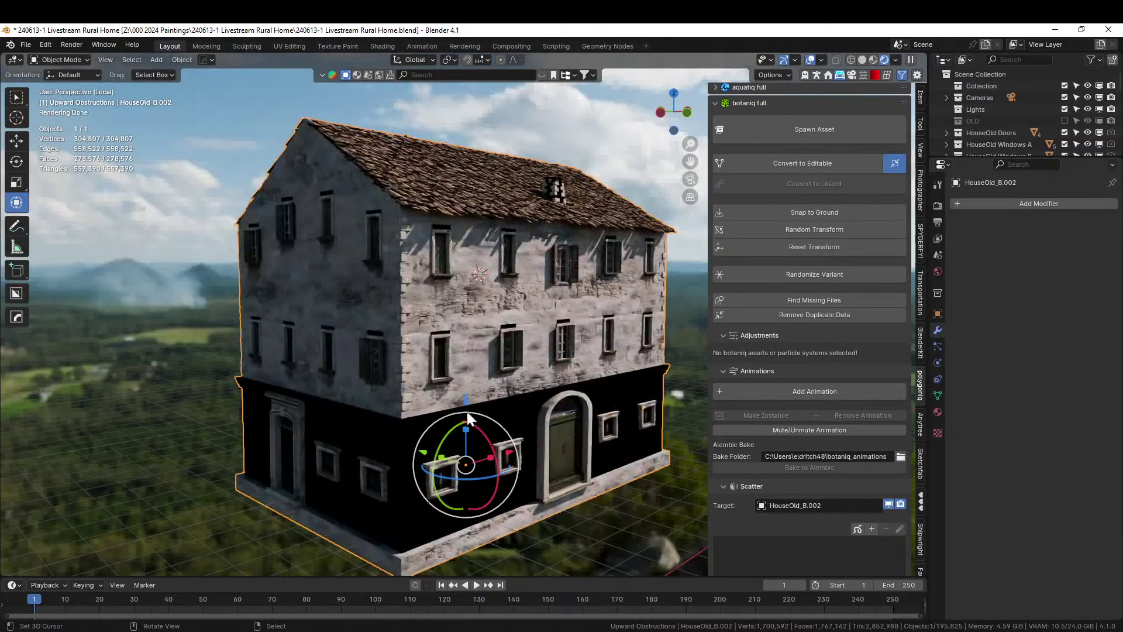
pyautogui.moveTo(465, 409); pyautogui.dragTo(417, 406, button='middle')
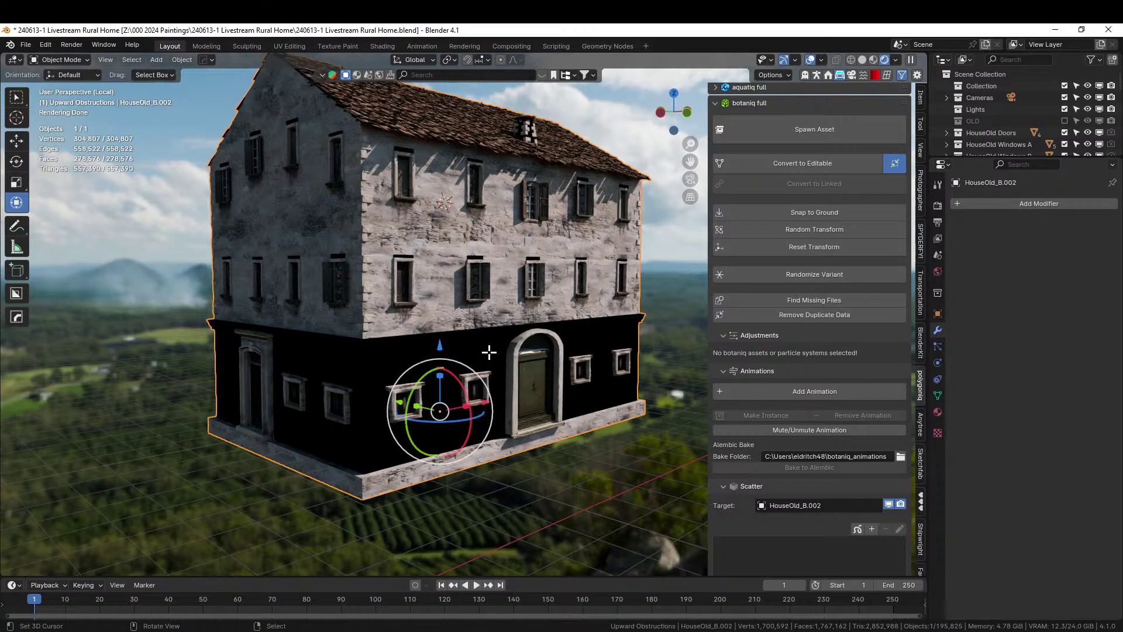
# - In Edit Mode, select a single ground-floor wall face and look up its material among the house's material slots
pyautogui.press('Tab')
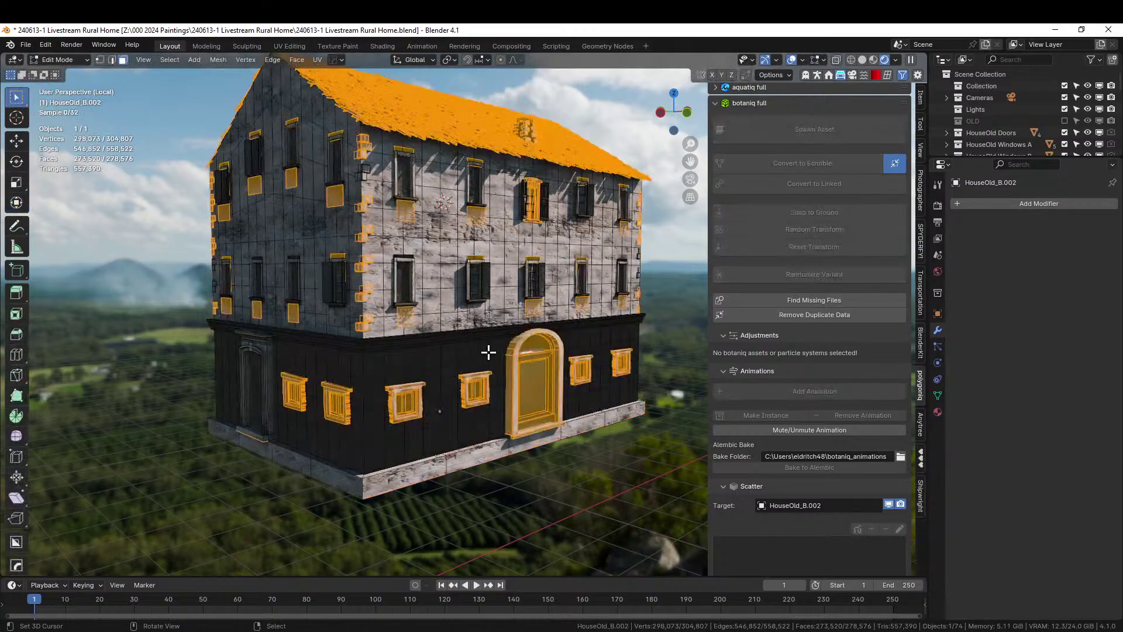
pyautogui.click(445, 366)
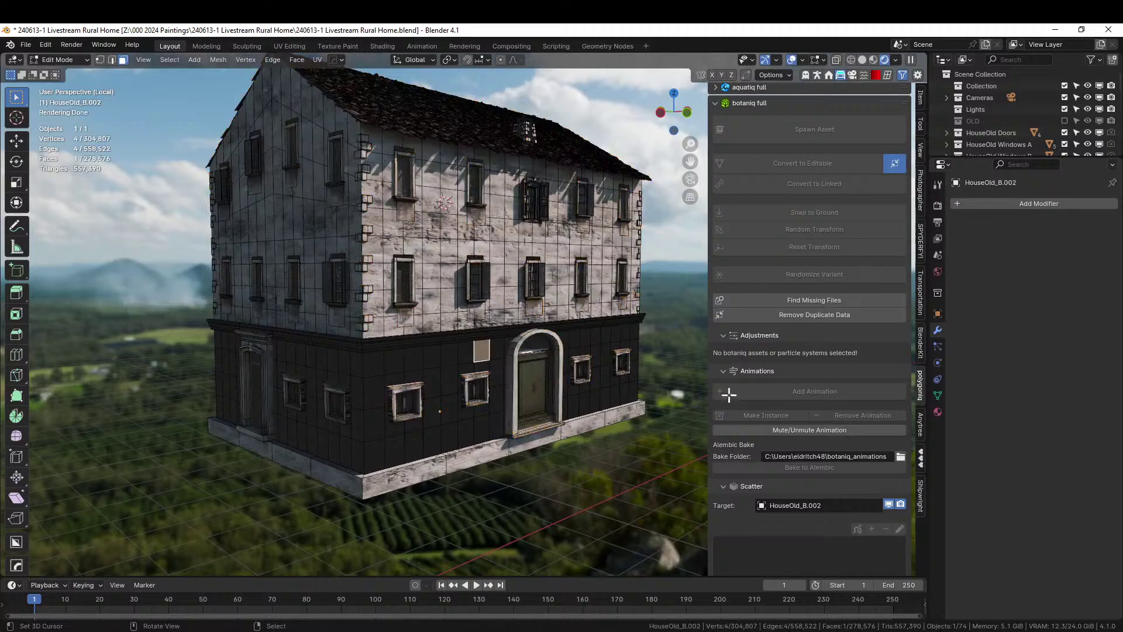
pyautogui.click(938, 412)
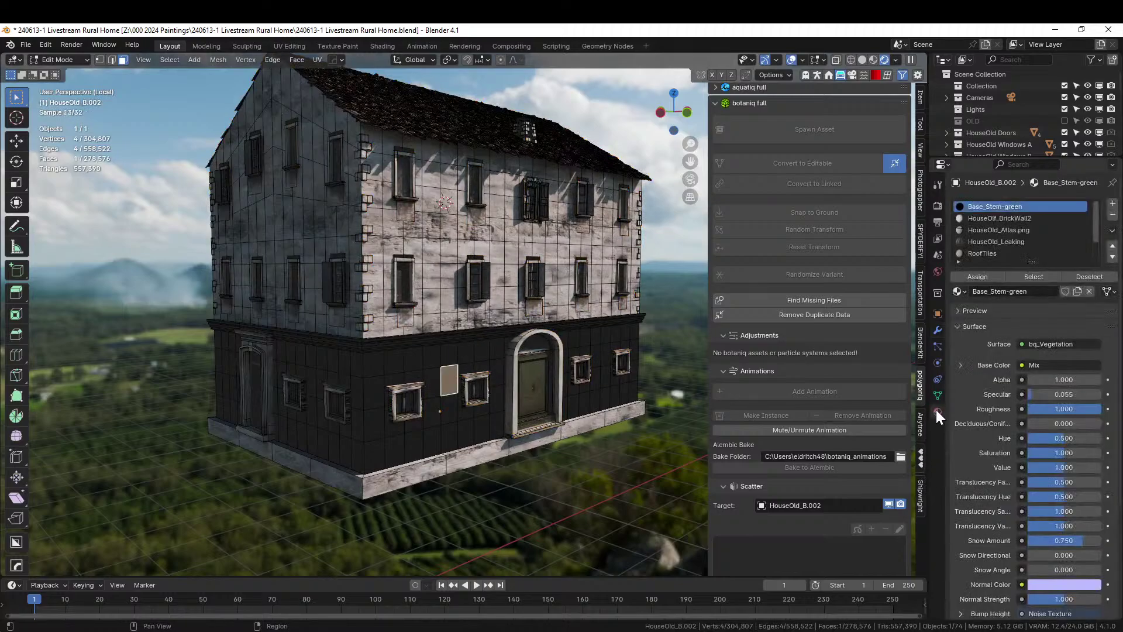
pyautogui.scroll(5, 642, 369)
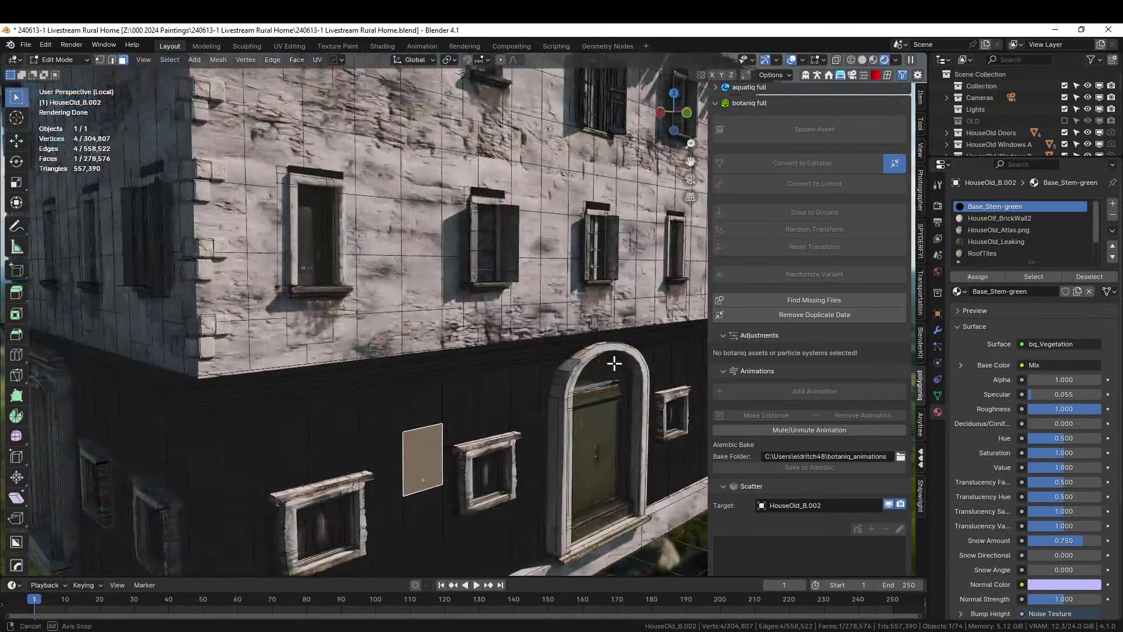
pyautogui.moveTo(643, 368); pyautogui.dragTo(597, 354, button='middle')
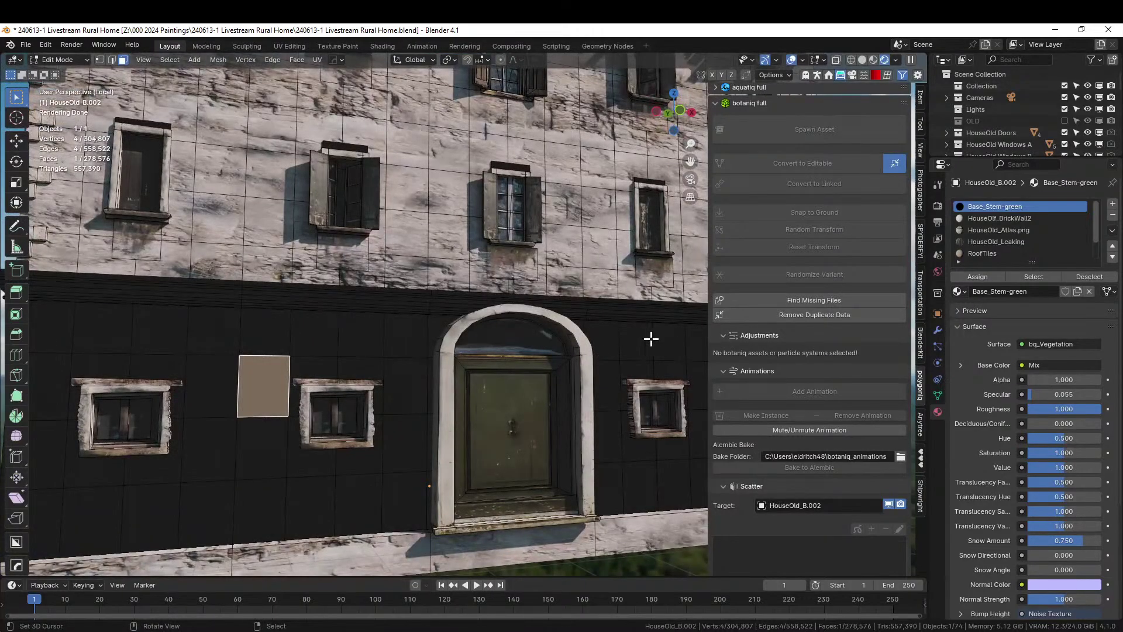
pyautogui.scroll(-5, 651, 336)
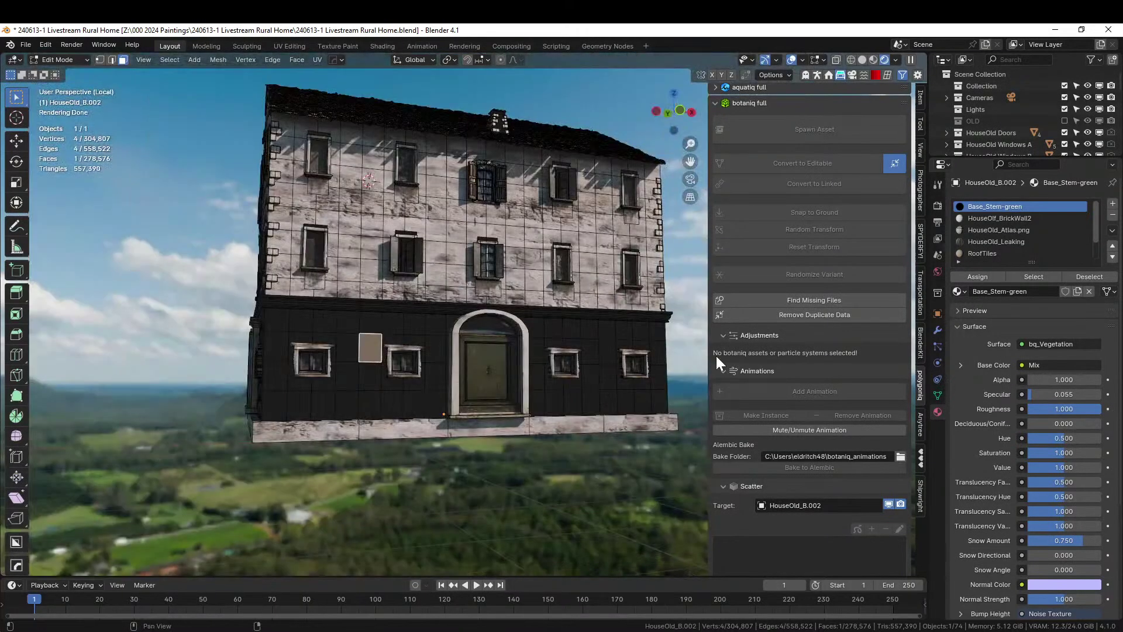
pyautogui.scroll(-2, 1006, 233)
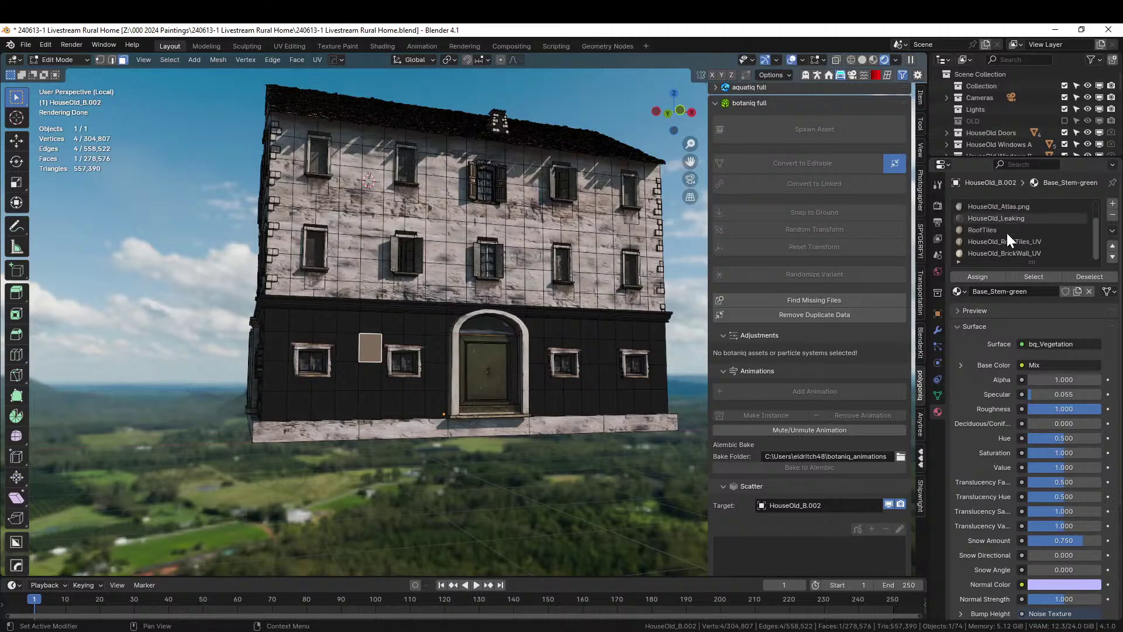
pyautogui.scroll(2, 1055, 258)
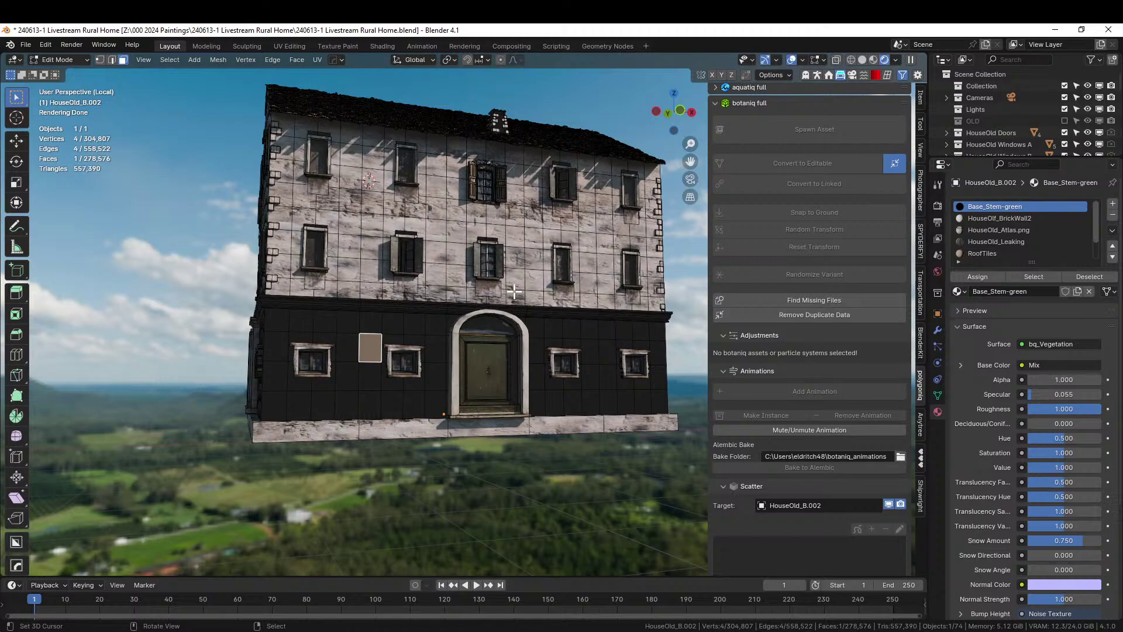
pyautogui.moveTo(515, 291); pyautogui.dragTo(515, 311, button='middle')
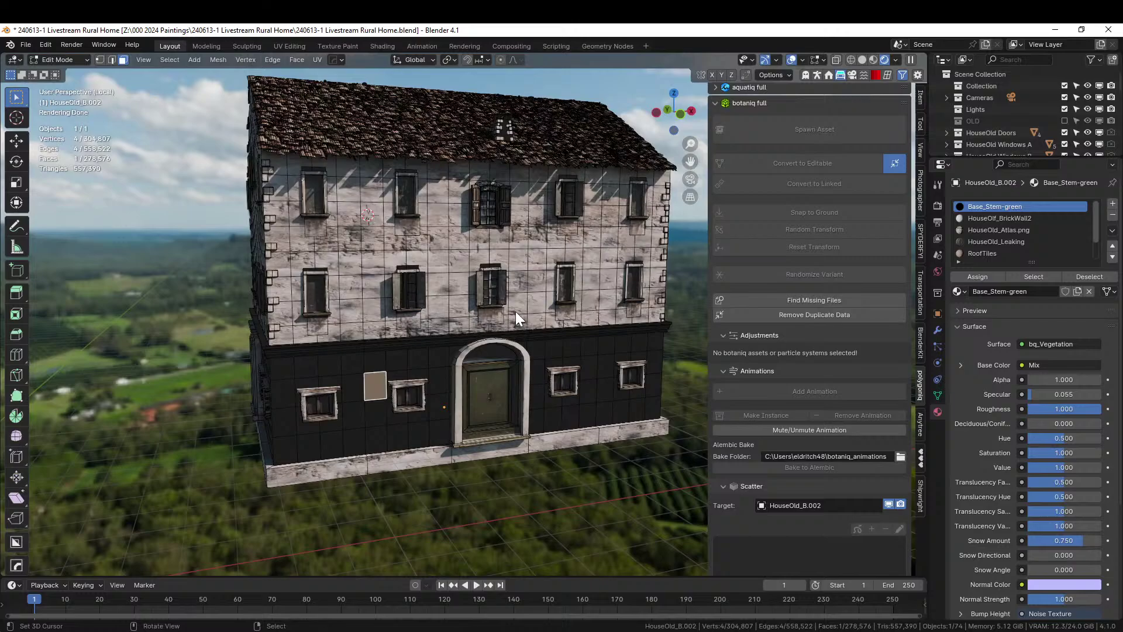
# - Leave Edit Mode and local view to show the old house within the full scene
pyautogui.press('Tab')
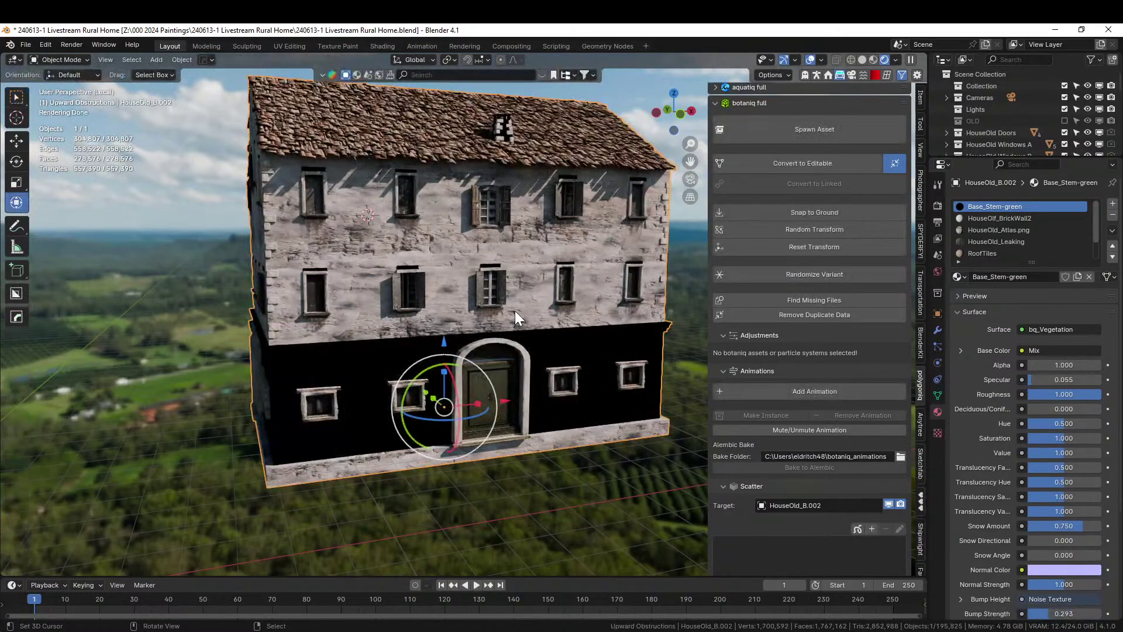
pyautogui.press('KP_Divide')
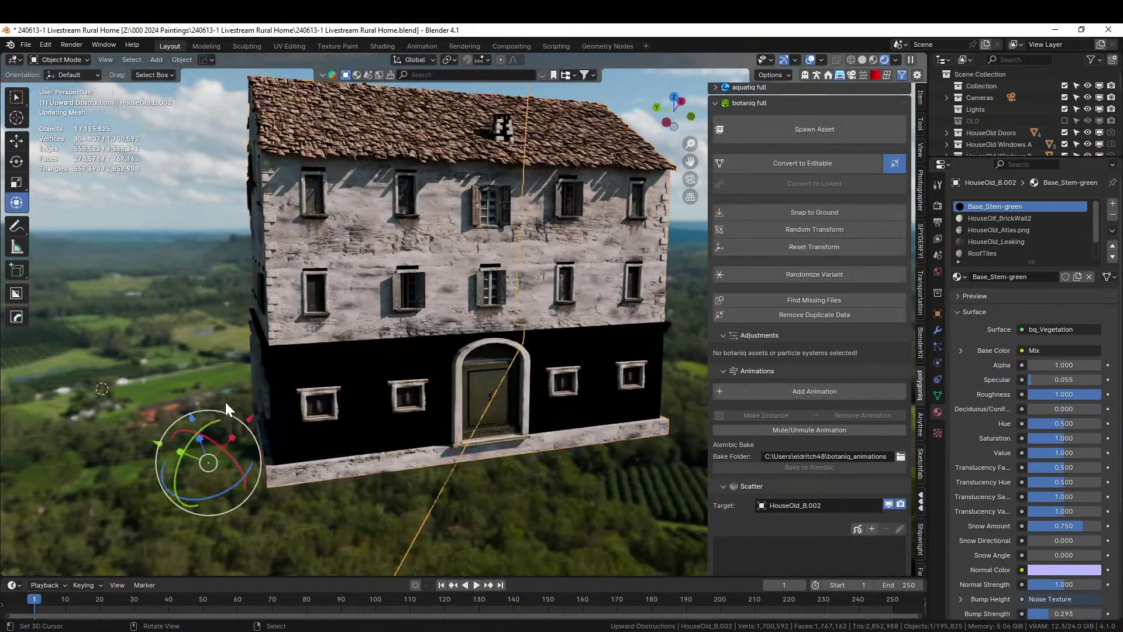
pyautogui.moveTo(267, 395); pyautogui.dragTo(349, 388, button='middle')
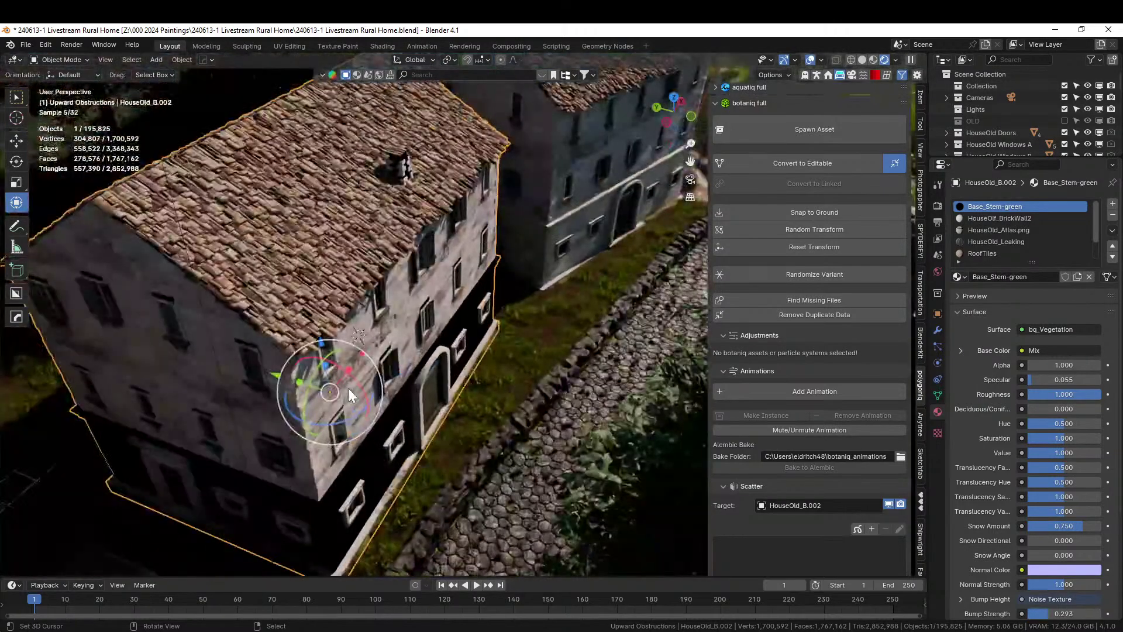
# - Select the neighbouring old house and examine its material slots and the Auto-Building Config and Walls settings for the wall materials
pyautogui.click(571, 214)
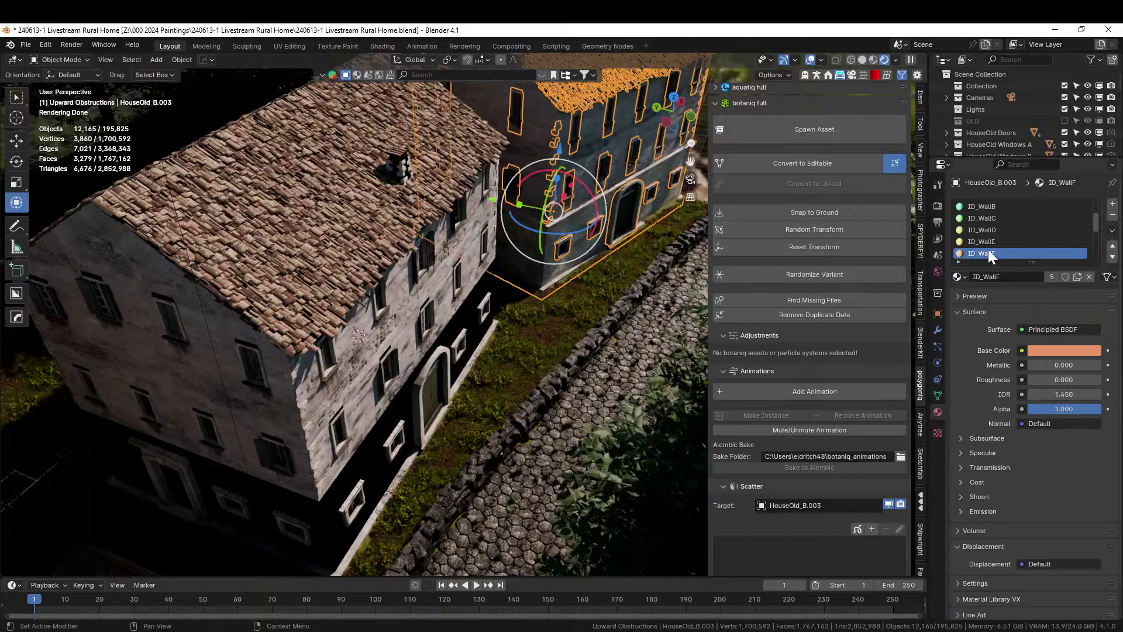
pyautogui.scroll(-3, 1064, 232)
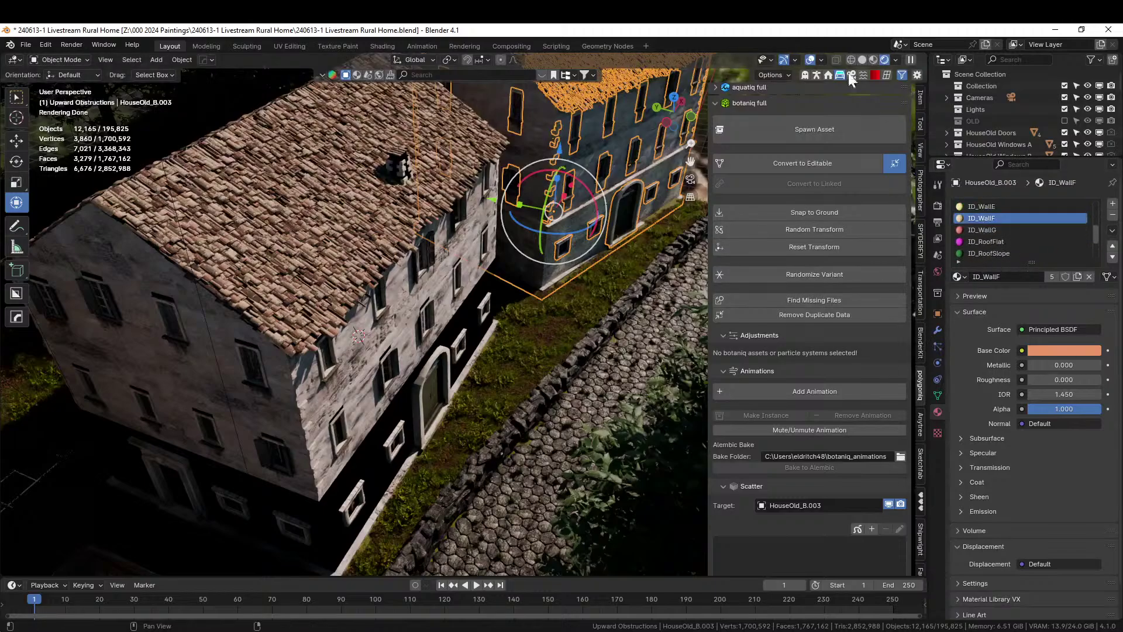
pyautogui.click(829, 75)
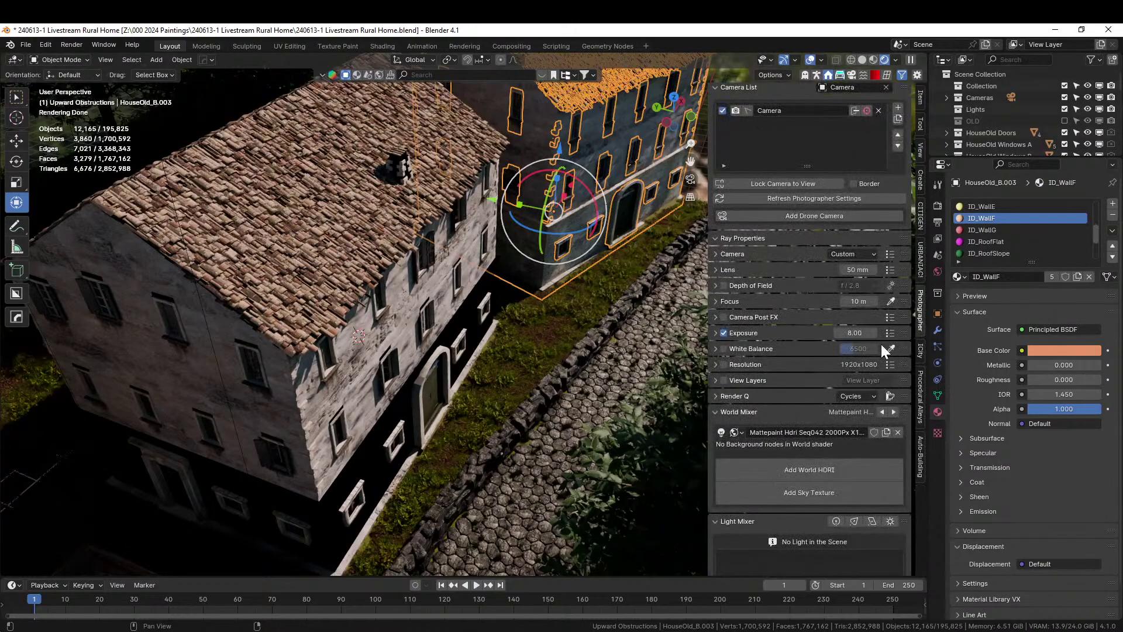
pyautogui.click(921, 452)
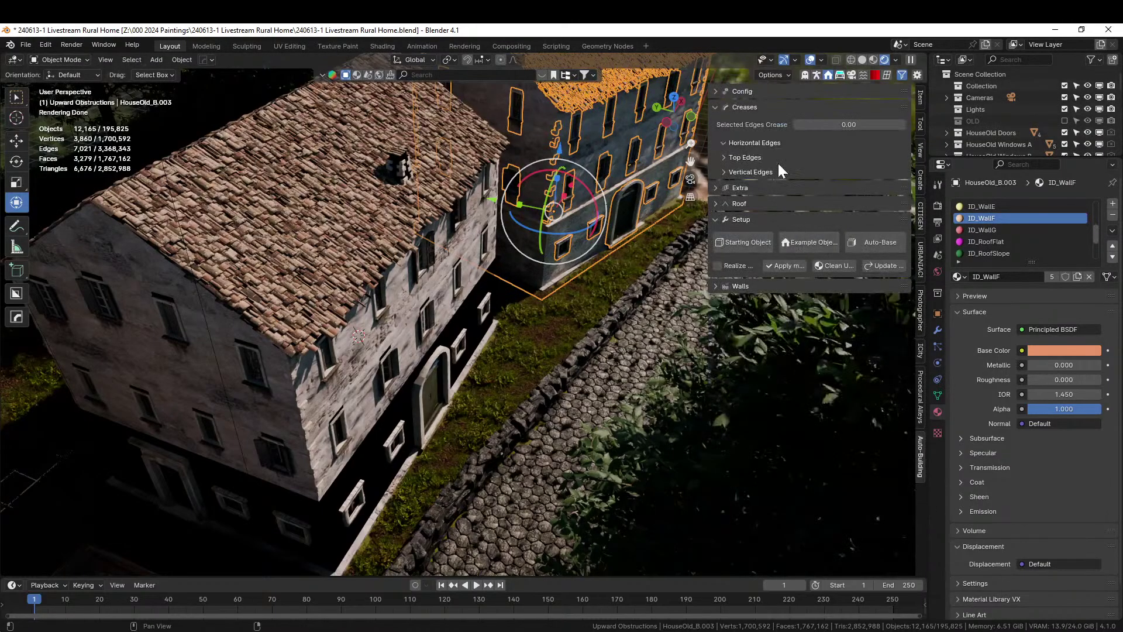
pyautogui.click(716, 92)
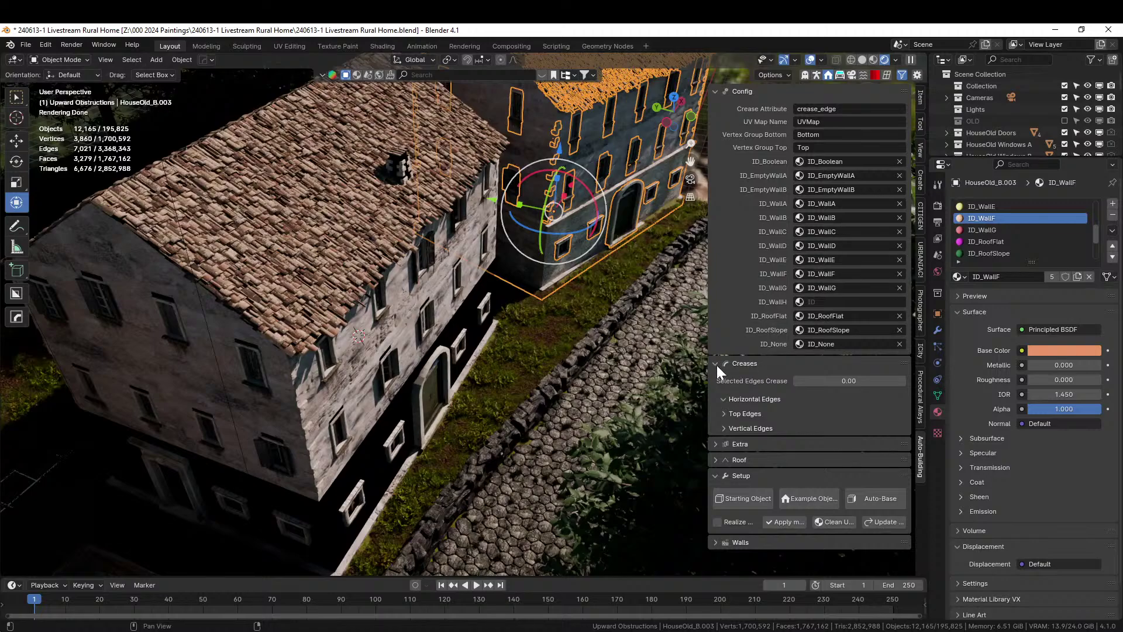
pyautogui.click(717, 542)
pyautogui.scroll(-4, 815, 483)
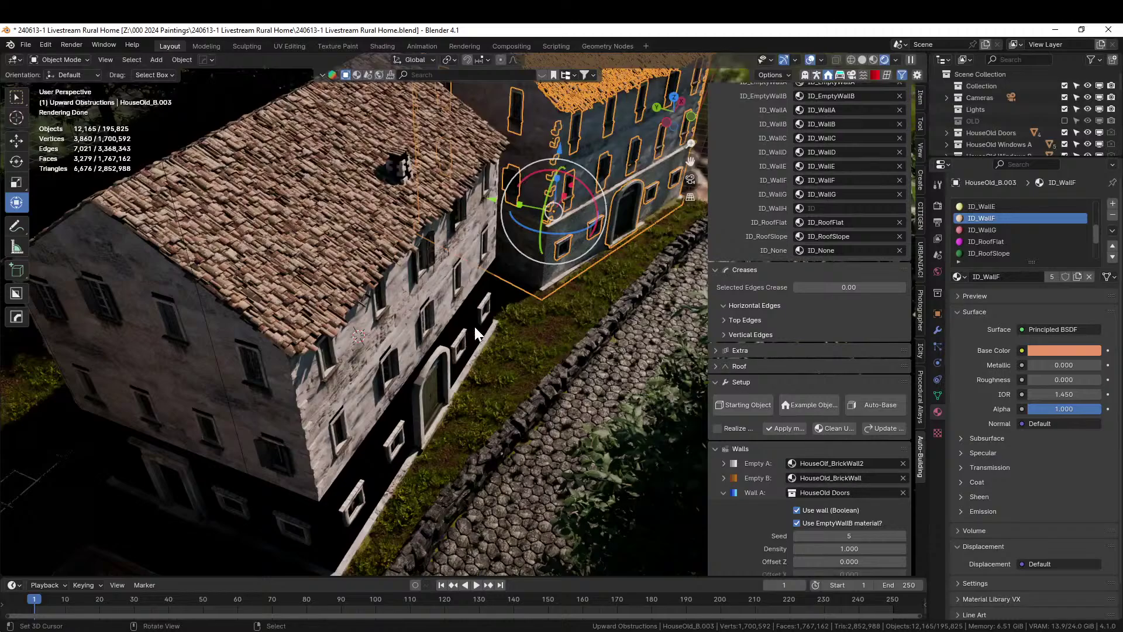
# - Assign the HouseOld_BrickWall material to the first material slot of the old house with the black ground floor and inspect its walls
pyautogui.click(463, 308)
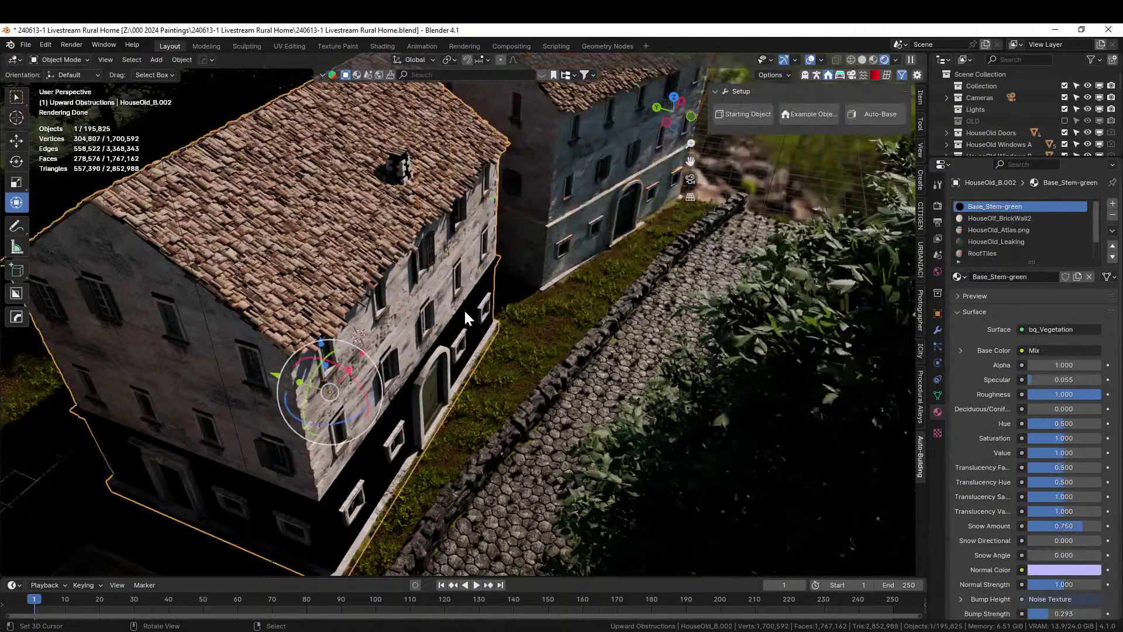
pyautogui.click(960, 277)
pyautogui.write('hOUSE')
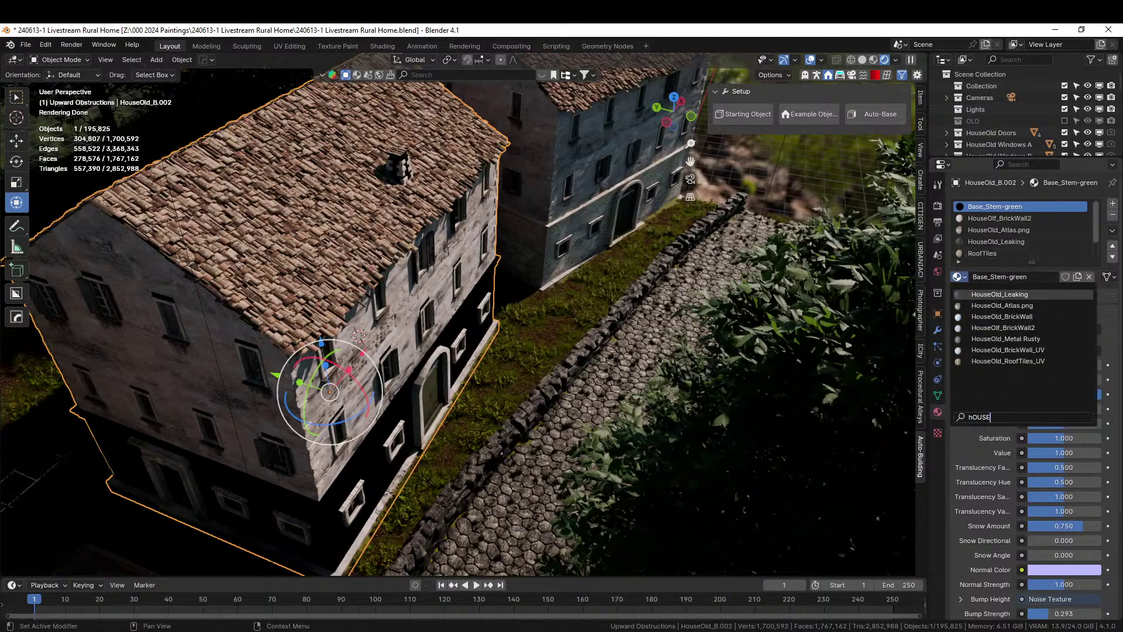
pyautogui.press('Down')
pyautogui.press('Down')
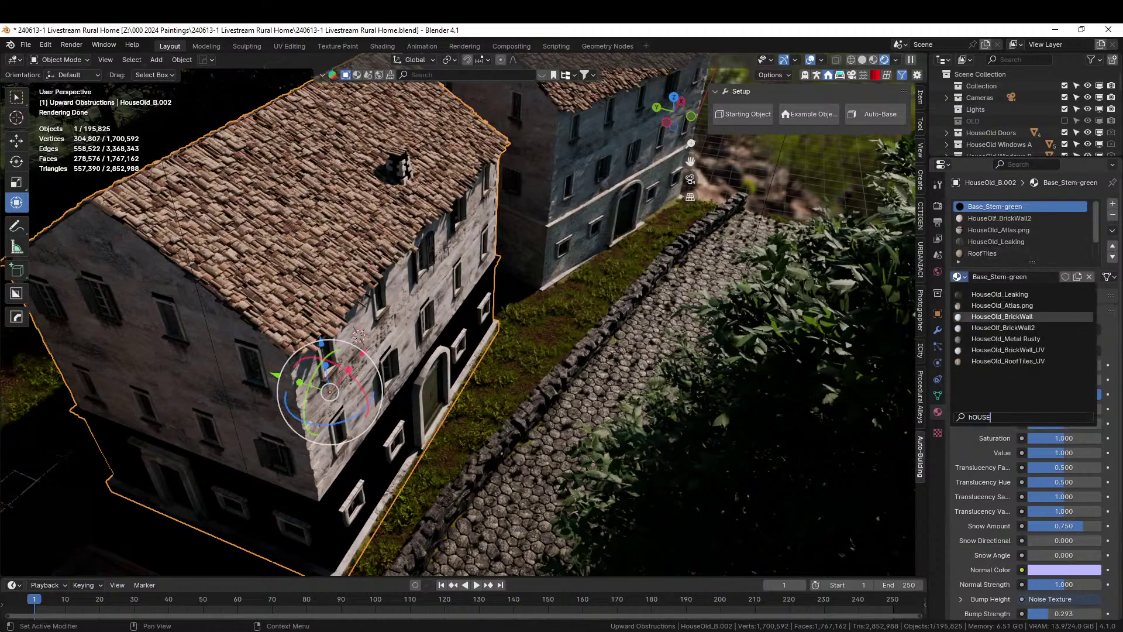
pyautogui.click(1002, 317)
pyautogui.moveTo(583, 371)
pyautogui.mouseDown(button='middle')
pyautogui.moveTo(537, 338)
pyautogui.moveTo(518, 370)
pyautogui.moveTo(577, 368)
pyautogui.moveTo(566, 358)
pyautogui.moveTo(579, 352)
pyautogui.mouseUp(button='middle')
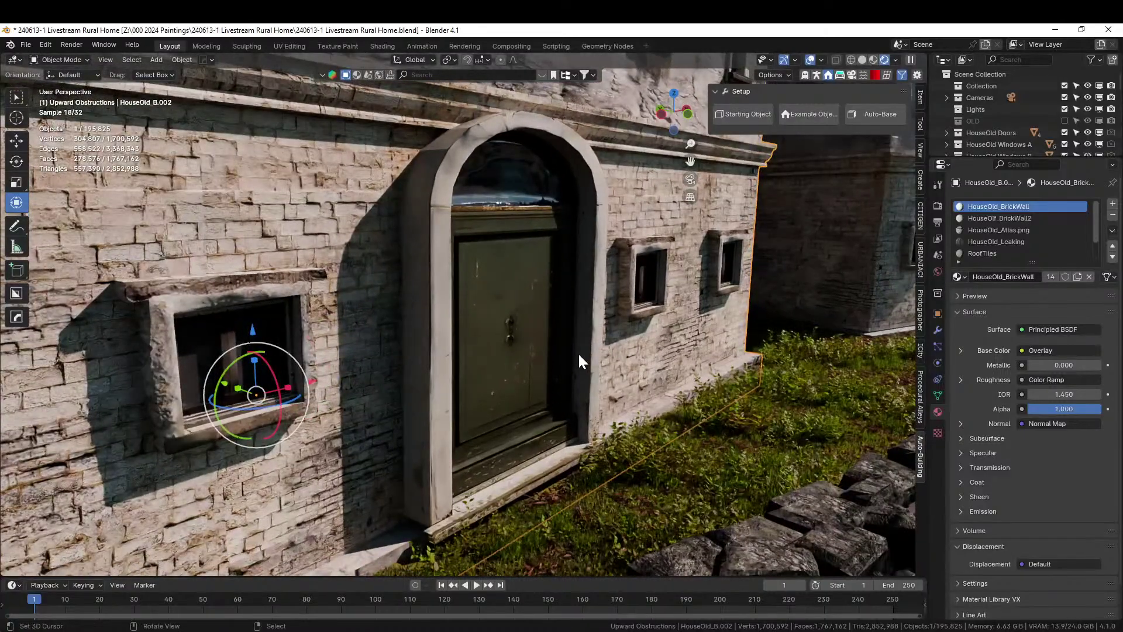
pyautogui.scroll(-4, 578, 352)
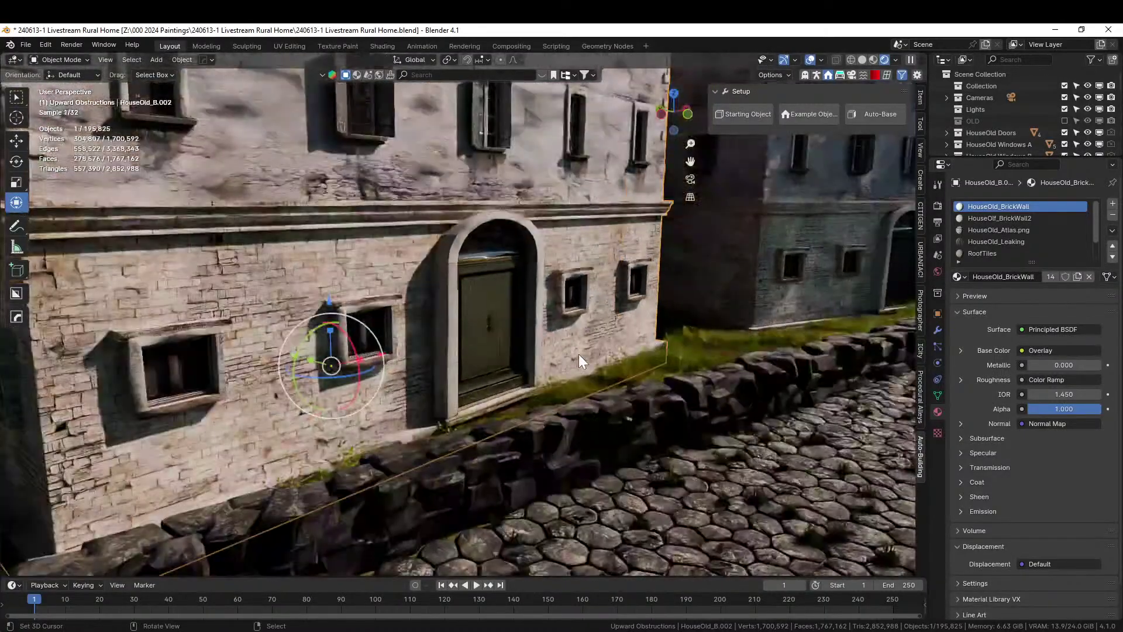
pyautogui.moveTo(578, 353); pyautogui.dragTo(714, 351, button='middle')
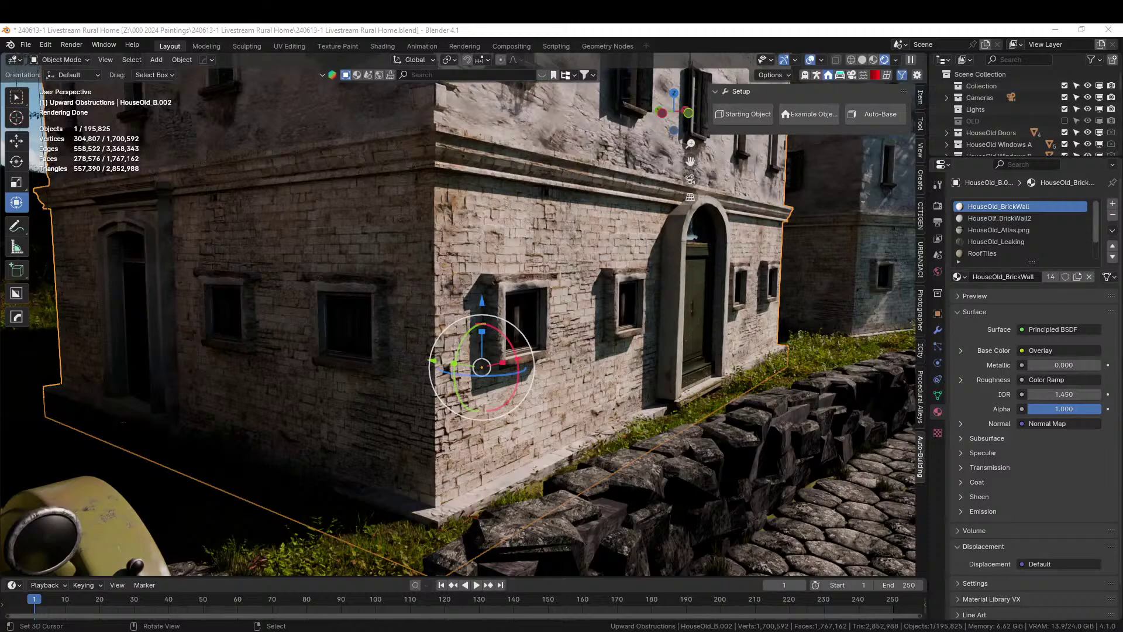
# - Place the Ivy_Tree_B_spring-summer-autumn asset at the old house's front corner and switch the viewport to Solid shading
pyautogui.moveTo(626, 82); pyautogui.dragTo(461, 461)
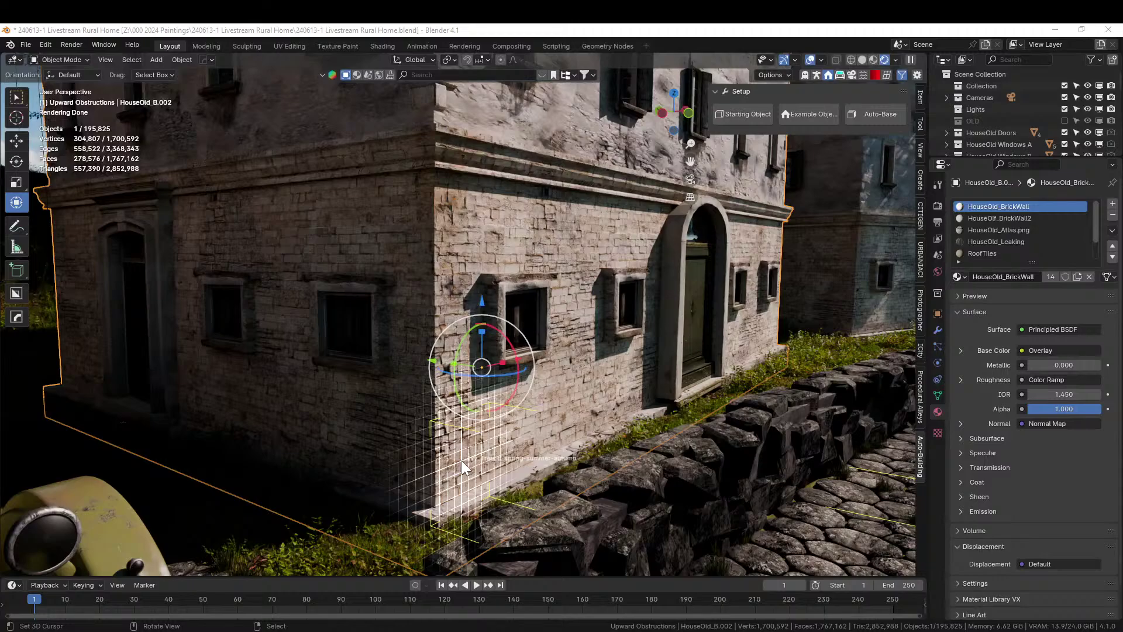
pyautogui.moveTo(461, 461); pyautogui.dragTo(462, 461)
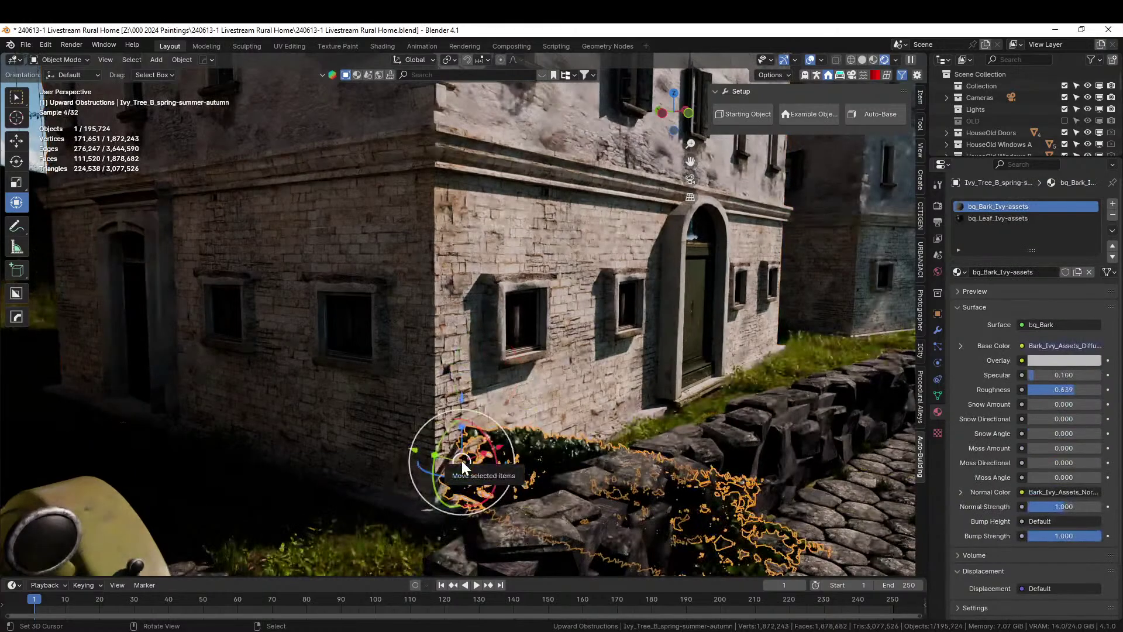
pyautogui.press('z')
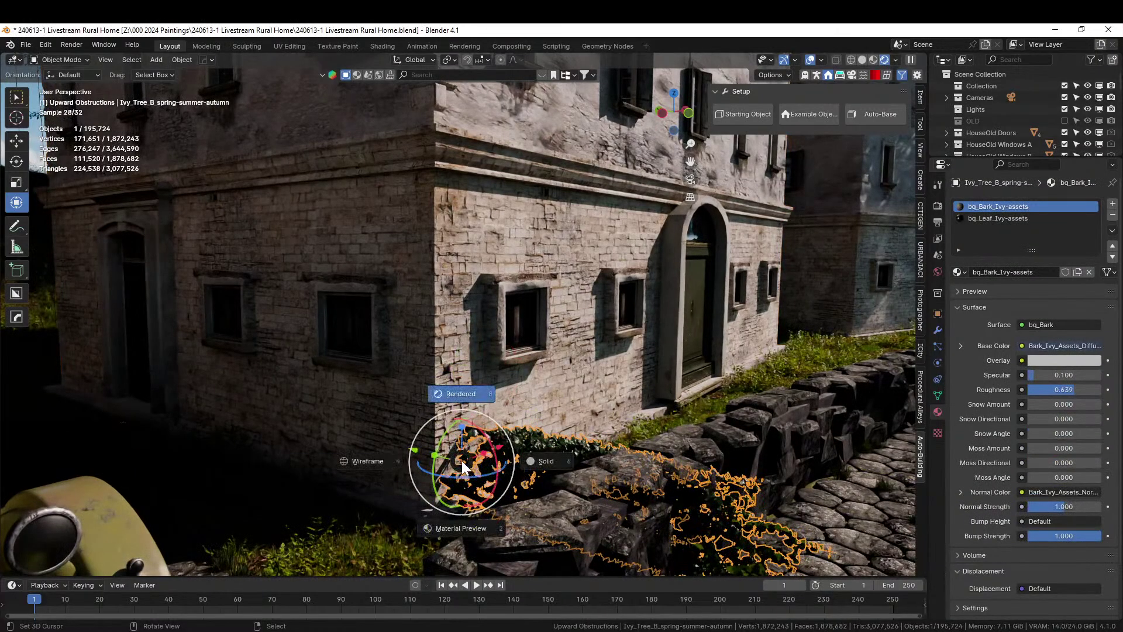
pyautogui.click(661, 442)
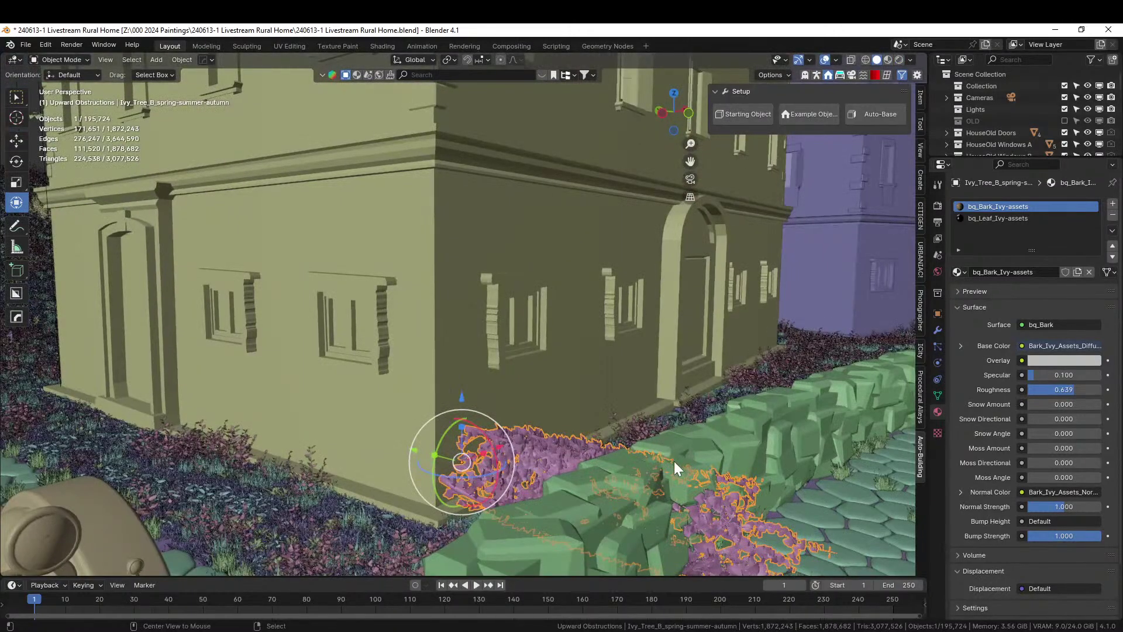
# - Clear the tree ivy's rotation and isolate it together with the old house in local view
pyautogui.keyDown('alt'); pyautogui.middleClick(644, 465); pyautogui.keyUp('alt')
pyautogui.hotkey('alt', 'r')
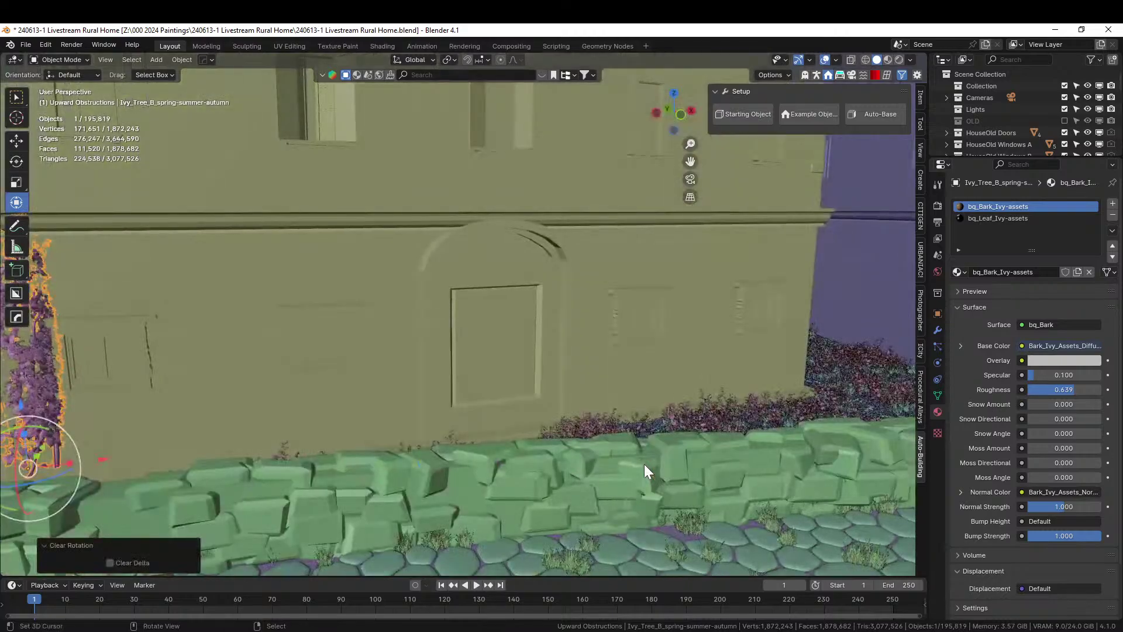
pyautogui.moveTo(370, 419); pyautogui.dragTo(436, 408, button='middle')
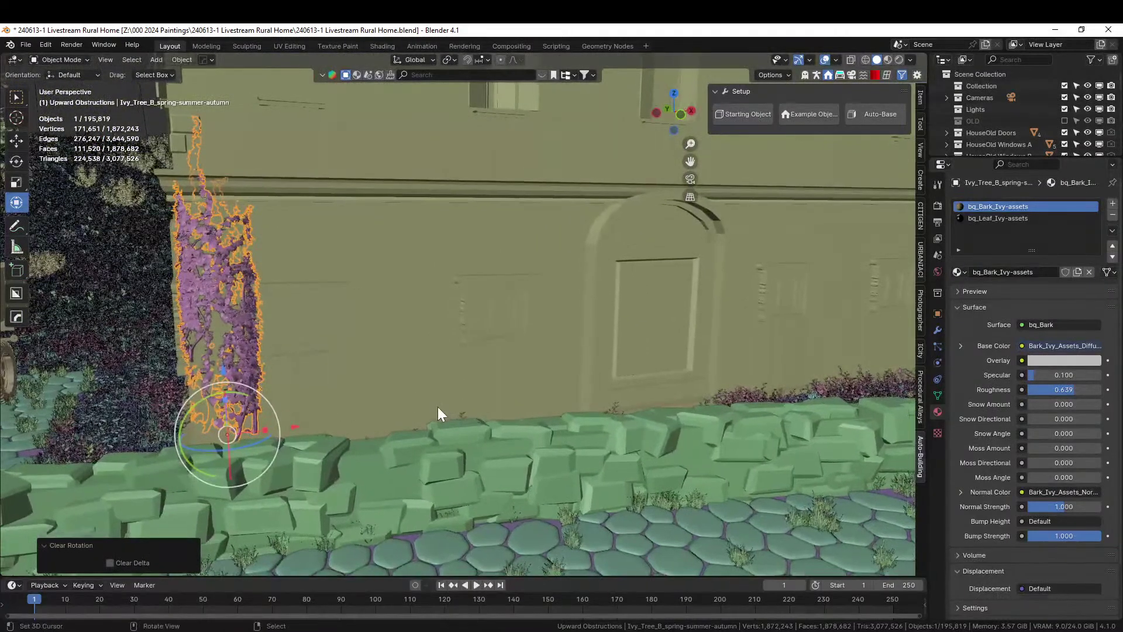
pyautogui.keyDown('shift'); pyautogui.click(352, 211); pyautogui.keyUp('shift')
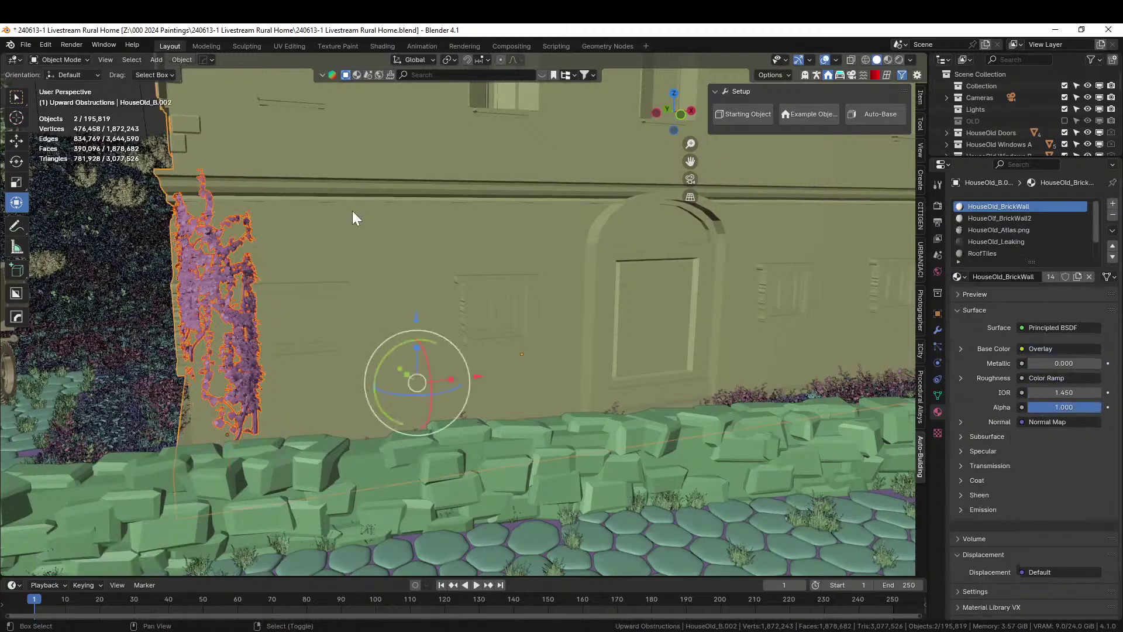
pyautogui.press('KP_Divide')
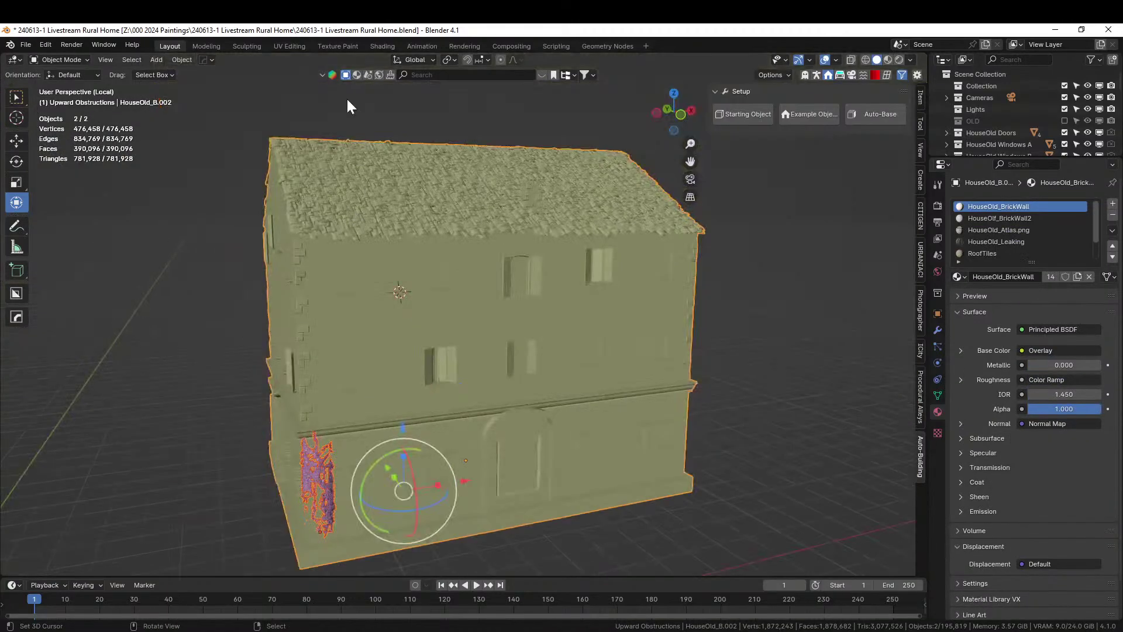
pyautogui.moveTo(468, 371); pyautogui.dragTo(570, 371, button='middle')
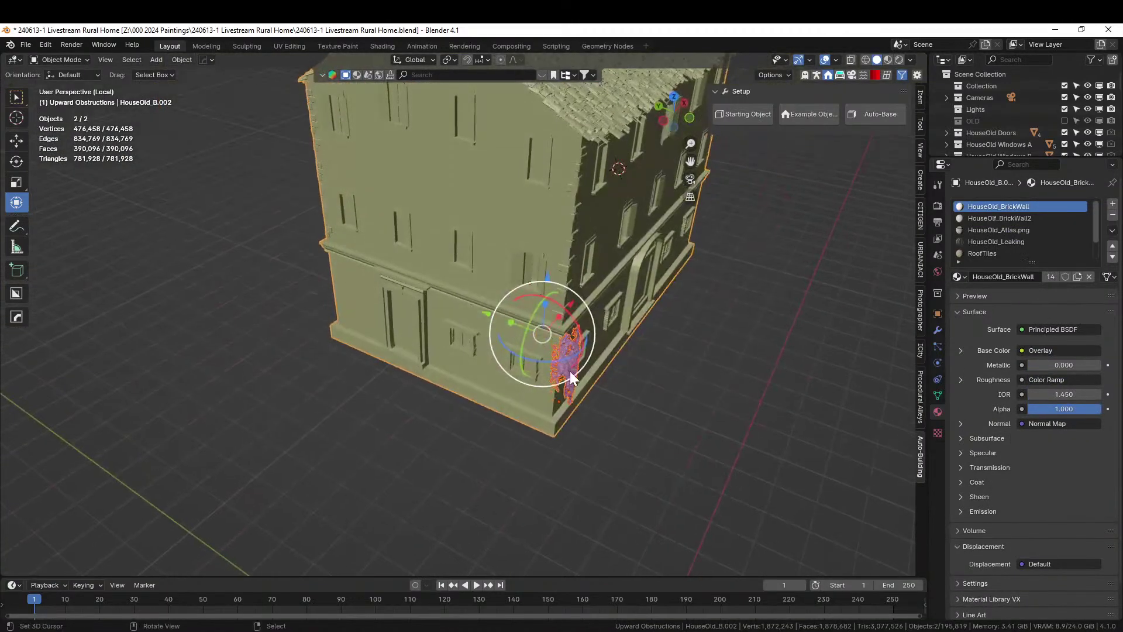
# - In top view, move the tree ivy away from the house corner and delete it
pyautogui.click(569, 371)
pyautogui.press('KP_7')
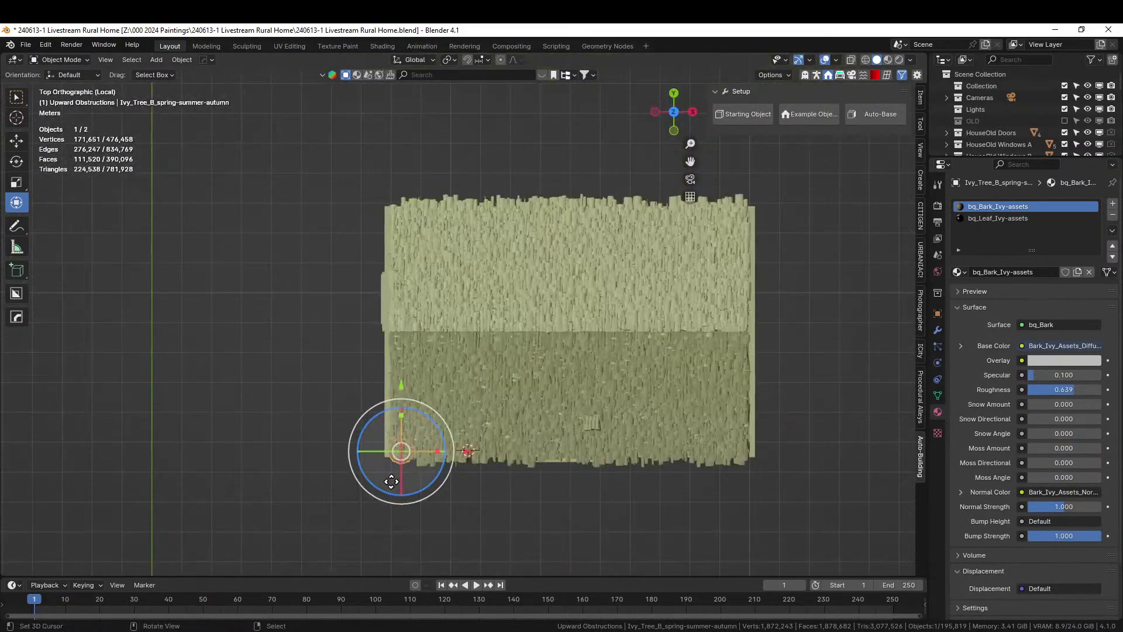
pyautogui.moveTo(391, 482); pyautogui.dragTo(419, 425)
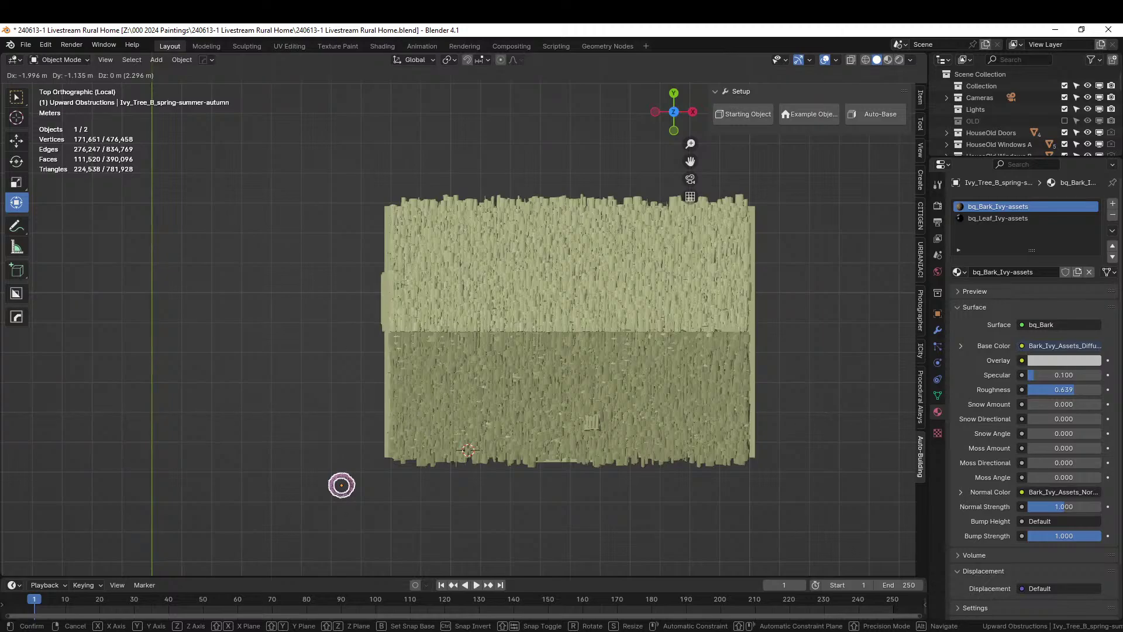
pyautogui.moveTo(341, 485); pyautogui.dragTo(341, 485)
pyautogui.press('Delete')
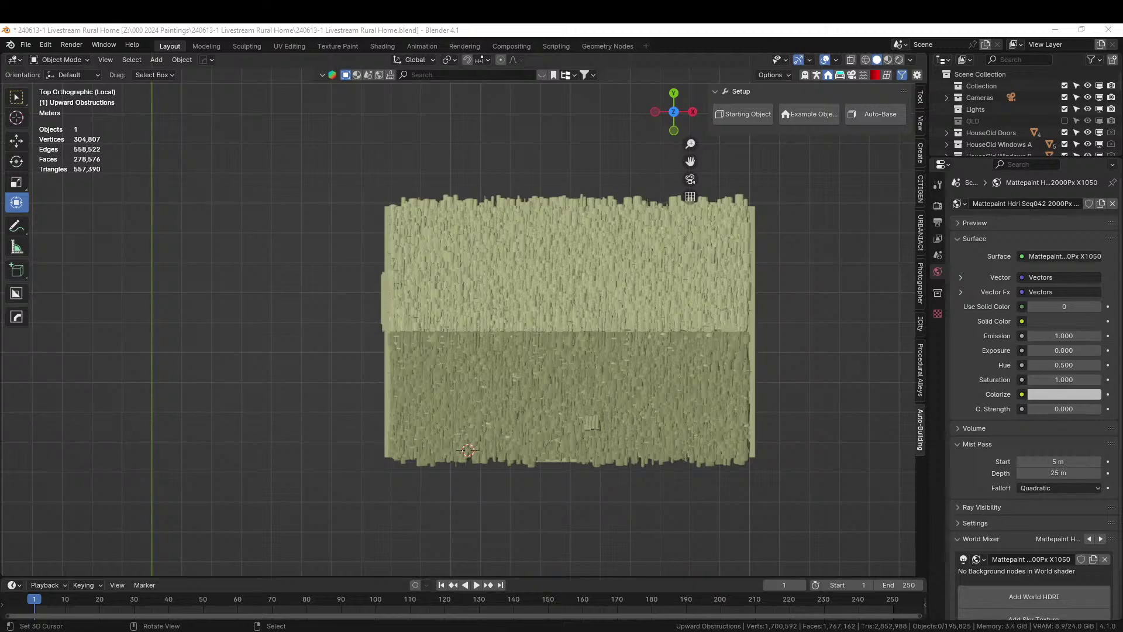
# - Place the Ivy_Wall-diagonal_C_spring-summer-autumn asset on the front wall near the house corner and clear its rotation
pyautogui.moveTo(585, 106); pyautogui.dragTo(261, 147)
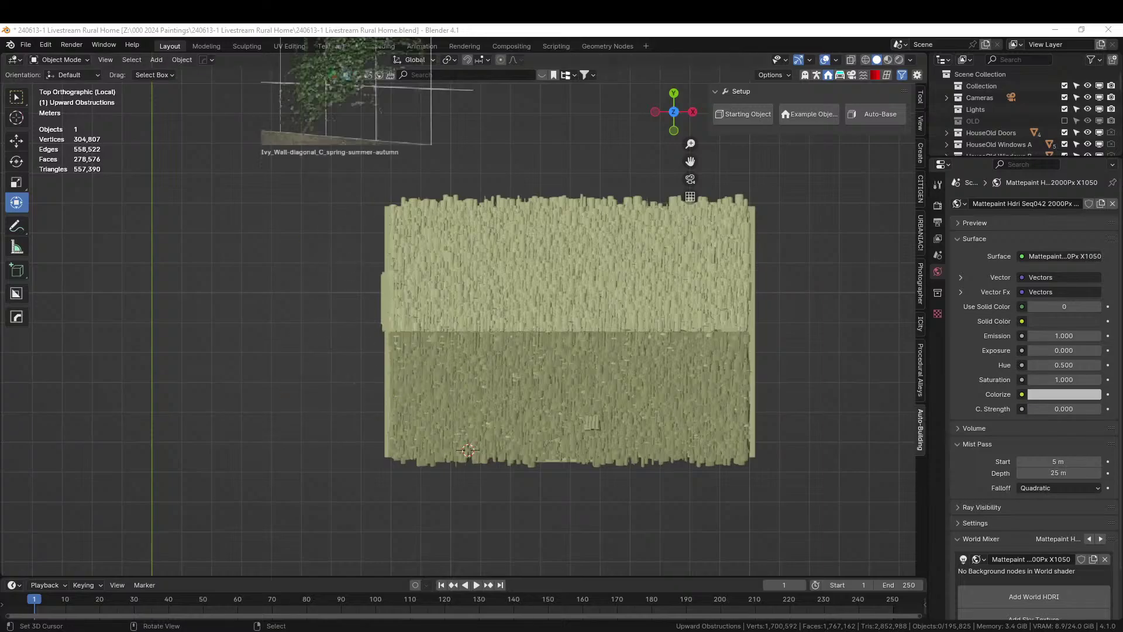
pyautogui.moveTo(645, 436); pyautogui.dragTo(638, 285, button='middle')
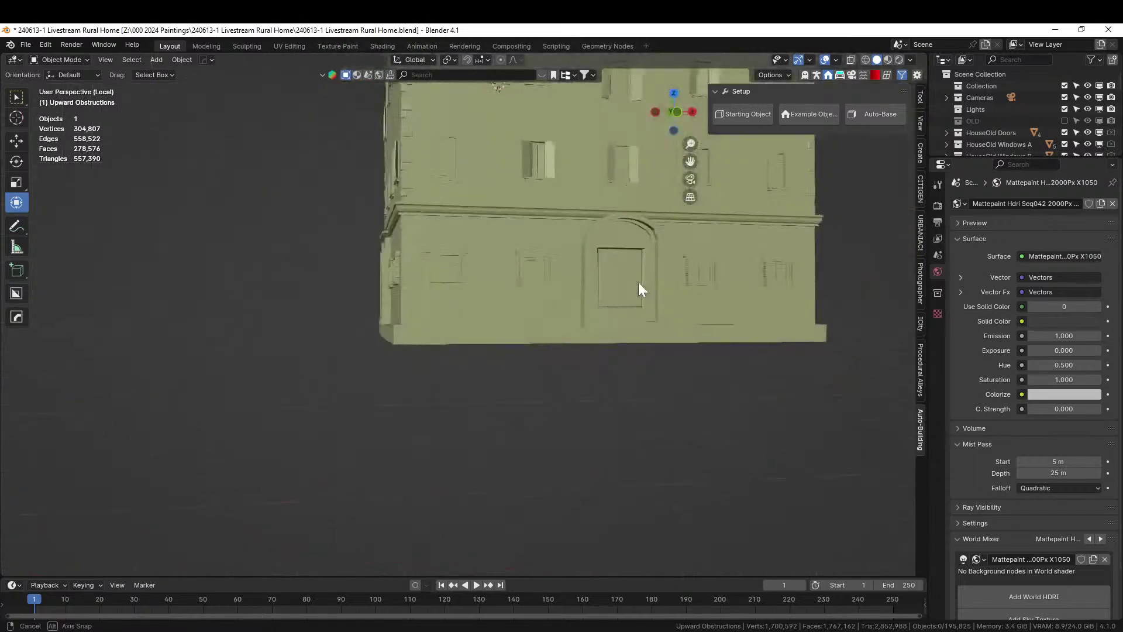
pyautogui.moveTo(333, 129); pyautogui.dragTo(410, 297)
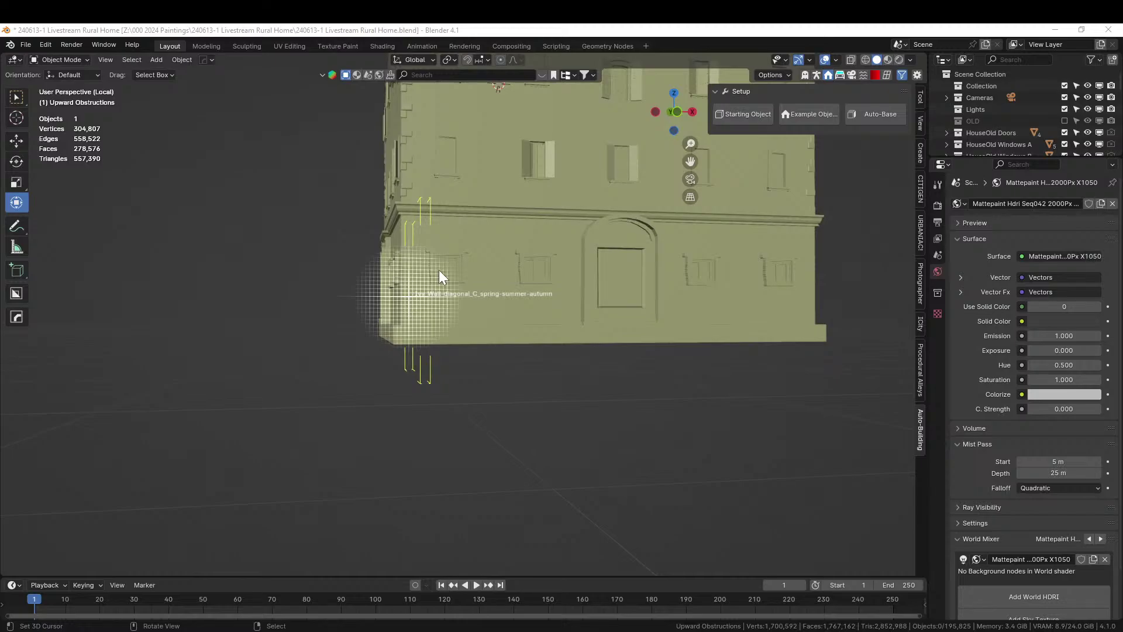
pyautogui.moveTo(440, 271); pyautogui.dragTo(440, 271)
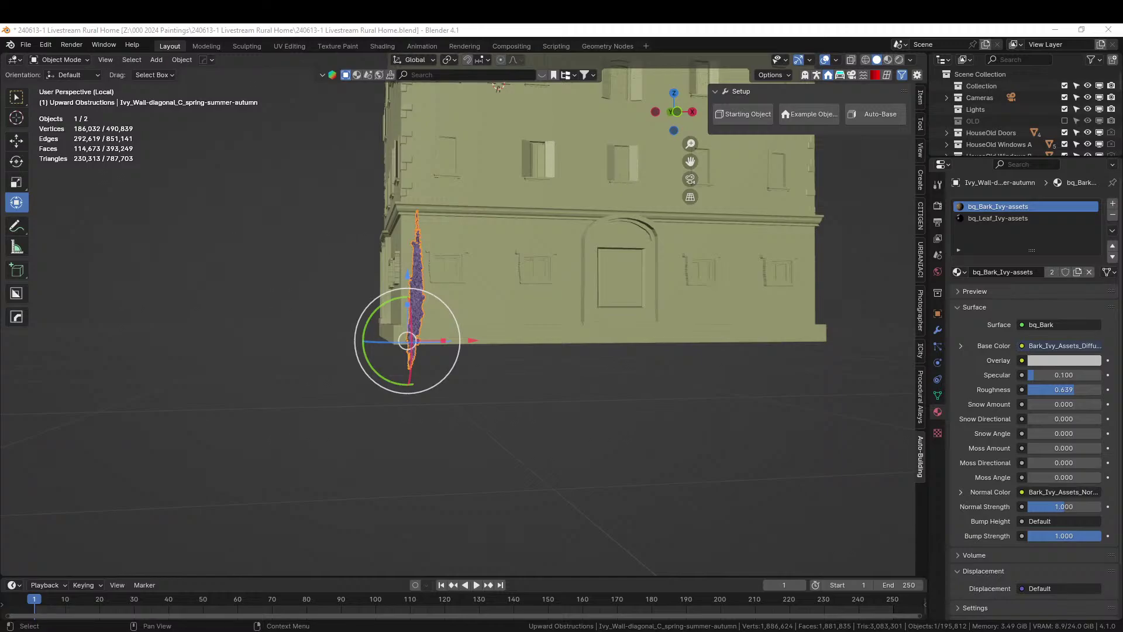
pyautogui.moveTo(529, 388); pyautogui.dragTo(672, 421, button='middle')
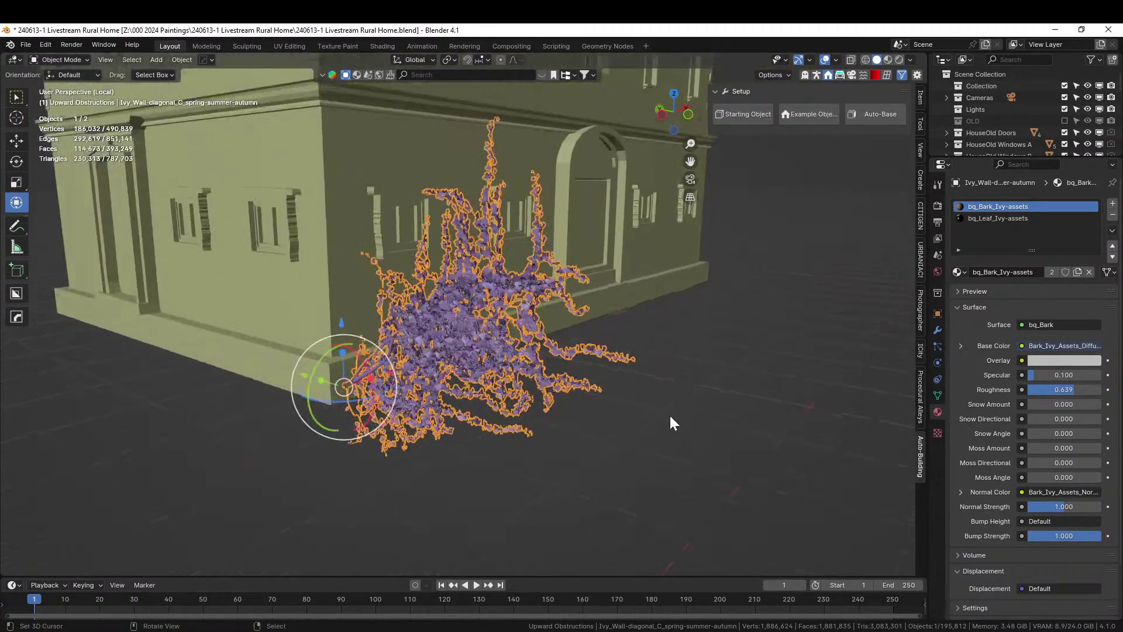
pyautogui.scroll(4, 454, 462)
pyautogui.moveTo(454, 462); pyautogui.dragTo(462, 473, button='middle')
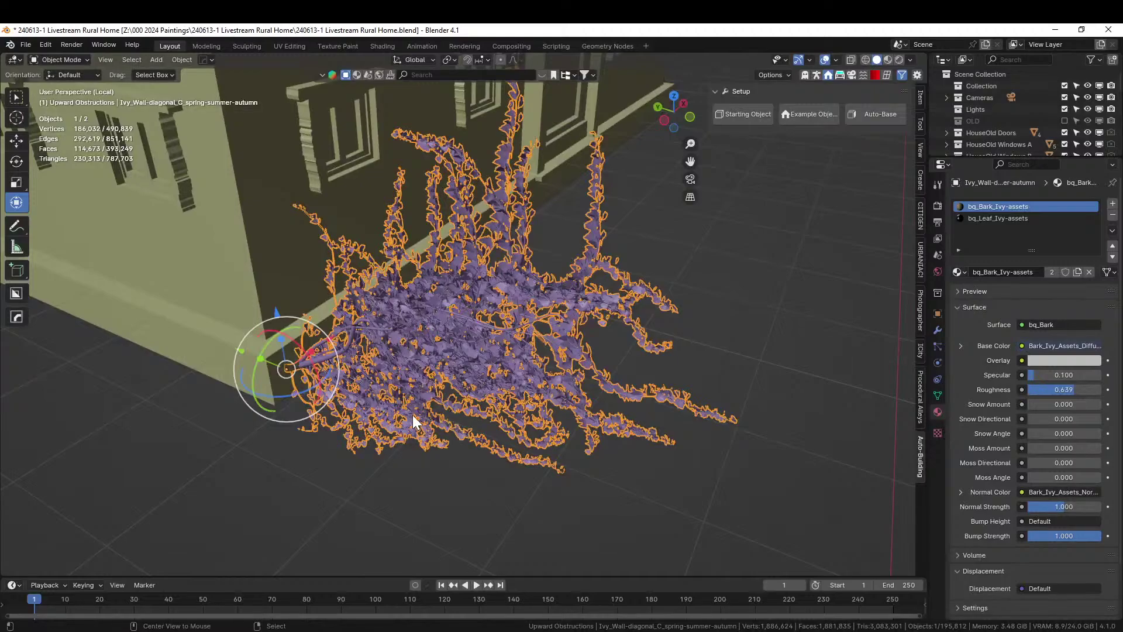
pyautogui.hotkey('alt', 'r')
pyautogui.keyDown('shift'); pyautogui.moveTo(413, 422); pyautogui.dragTo(378, 75, button='middle'); pyautogui.keyUp('shift')
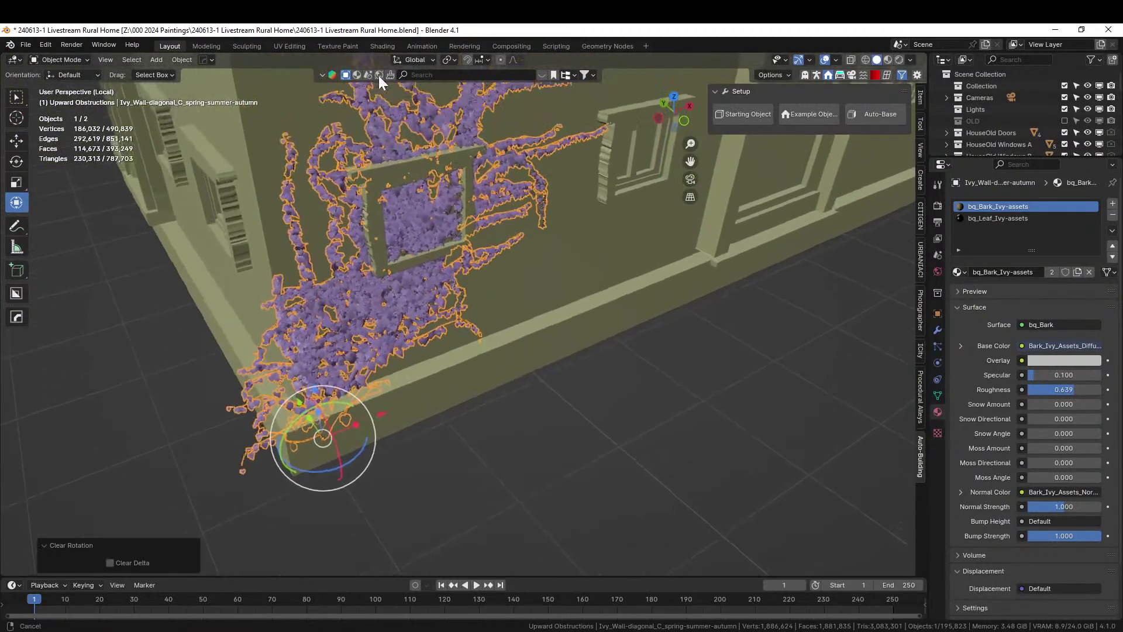
pyautogui.moveTo(425, 268); pyautogui.dragTo(414, 379, button='middle')
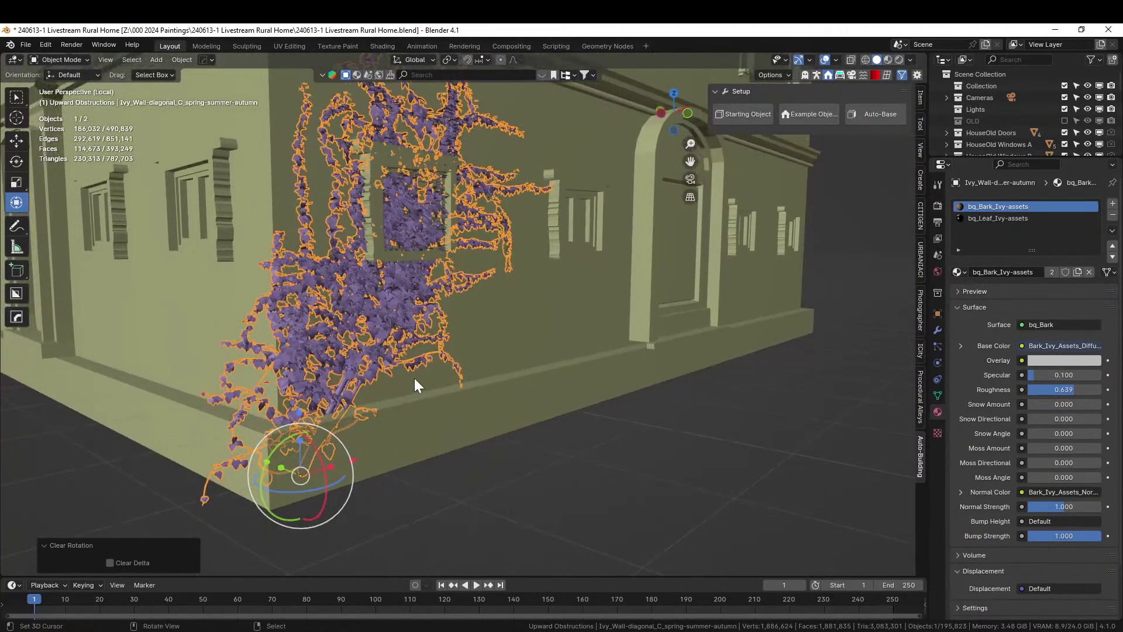
# - Raise the diagonal wall ivy about 0.247 m along Z at the house corner
pyautogui.press('g')
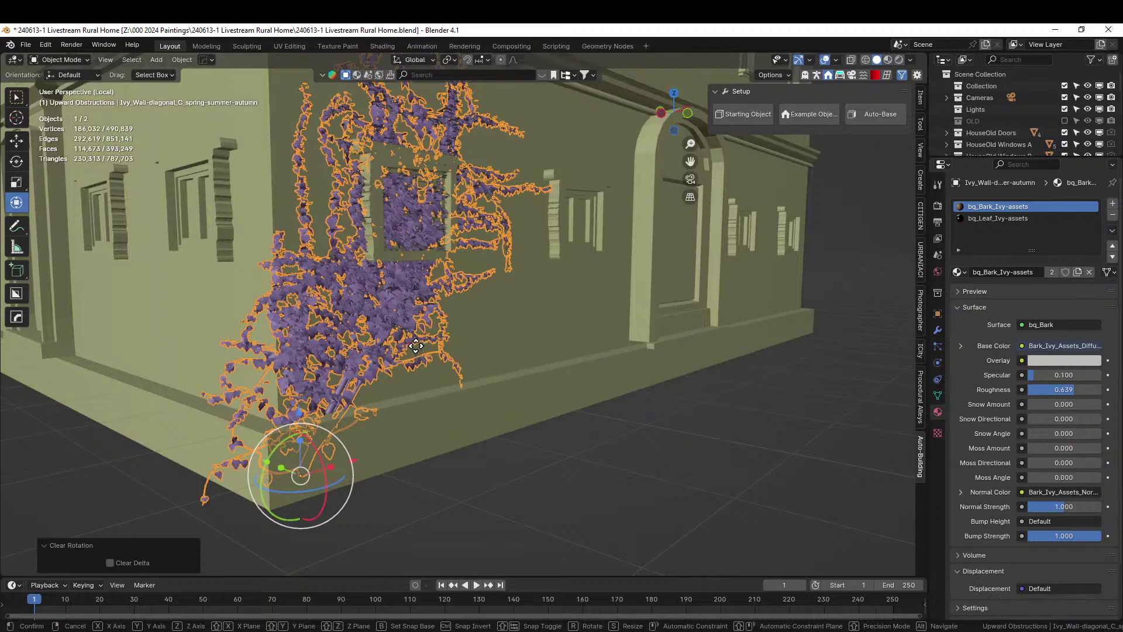
pyautogui.press('g')
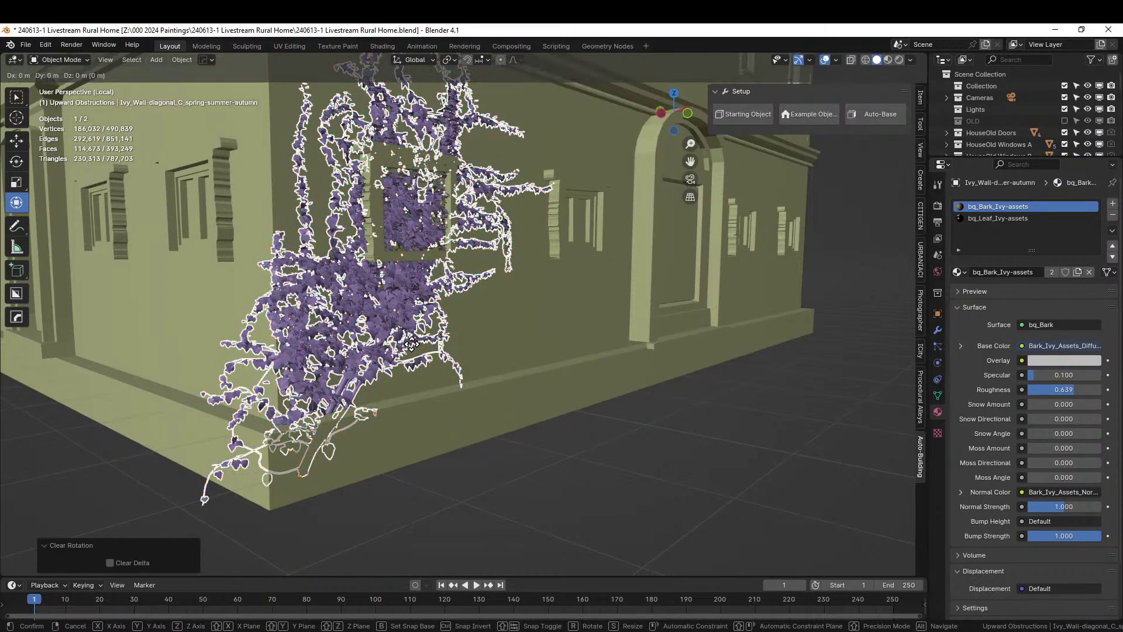
pyautogui.press('z')
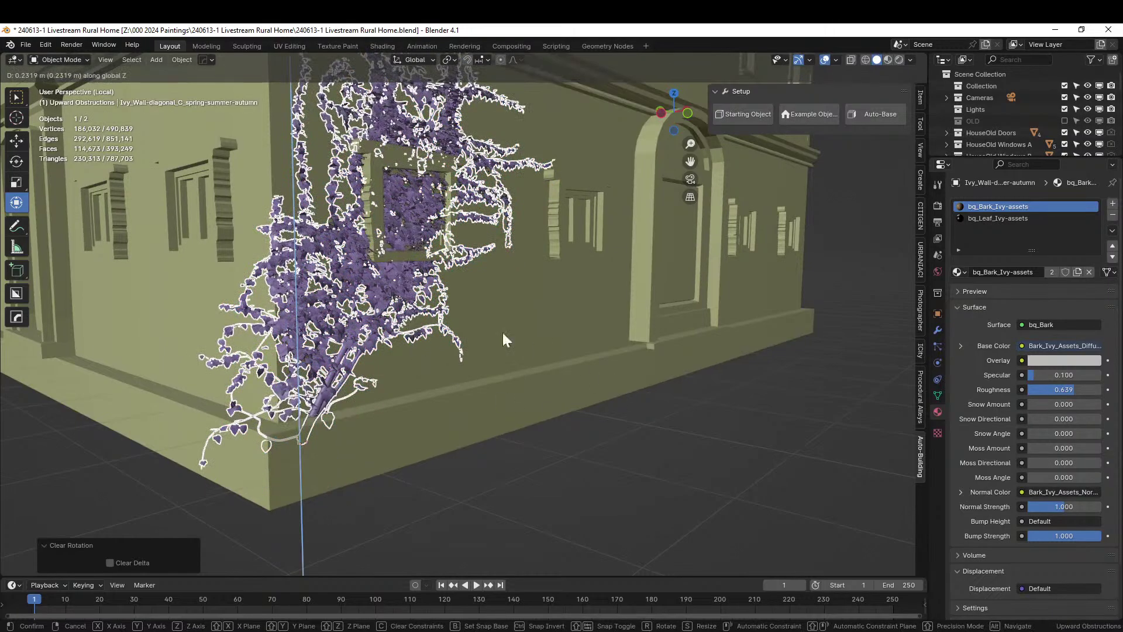
pyautogui.click(386, 209)
# - Shift the diagonal wall ivy about -0.143 m along Y, out from the front wall
pyautogui.moveTo(653, 269); pyautogui.dragTo(559, 313, button='middle')
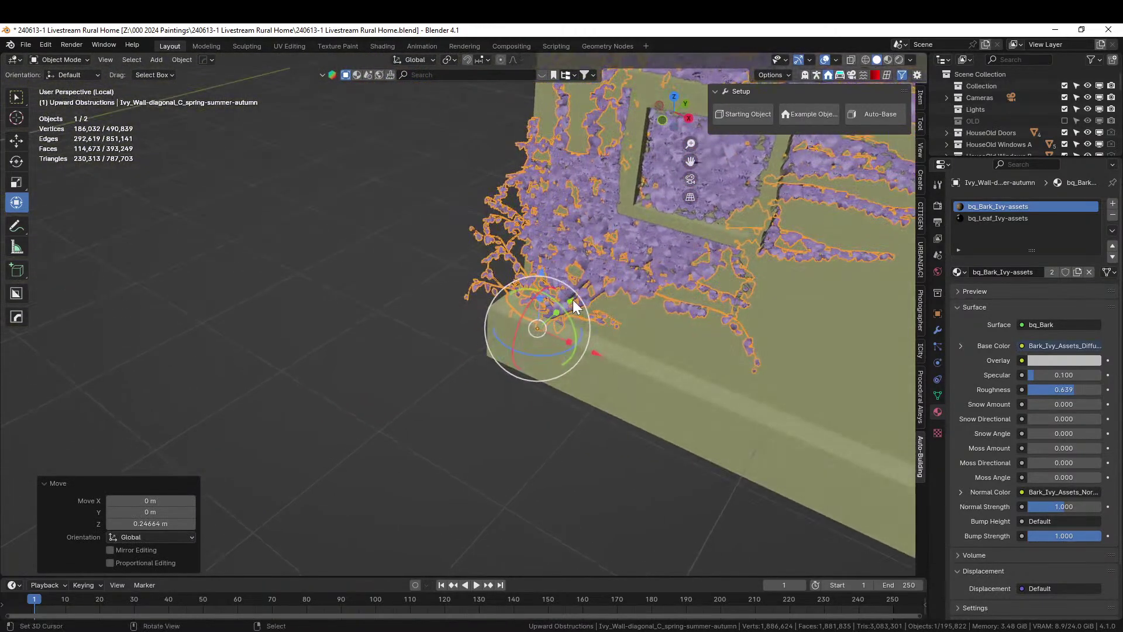
pyautogui.press('g')
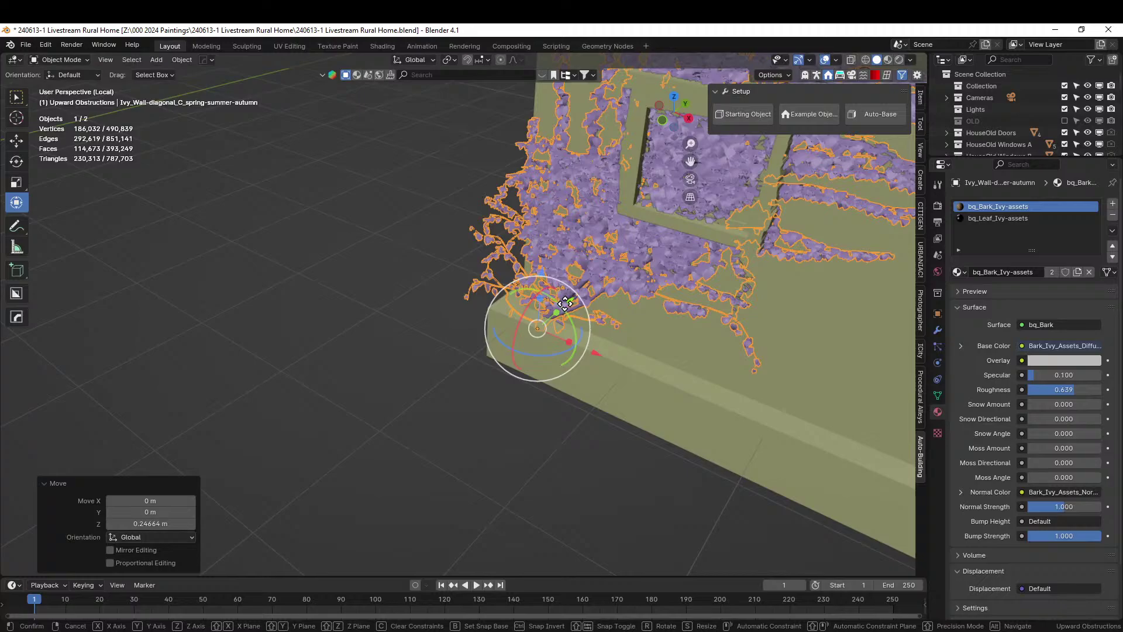
pyautogui.press('y')
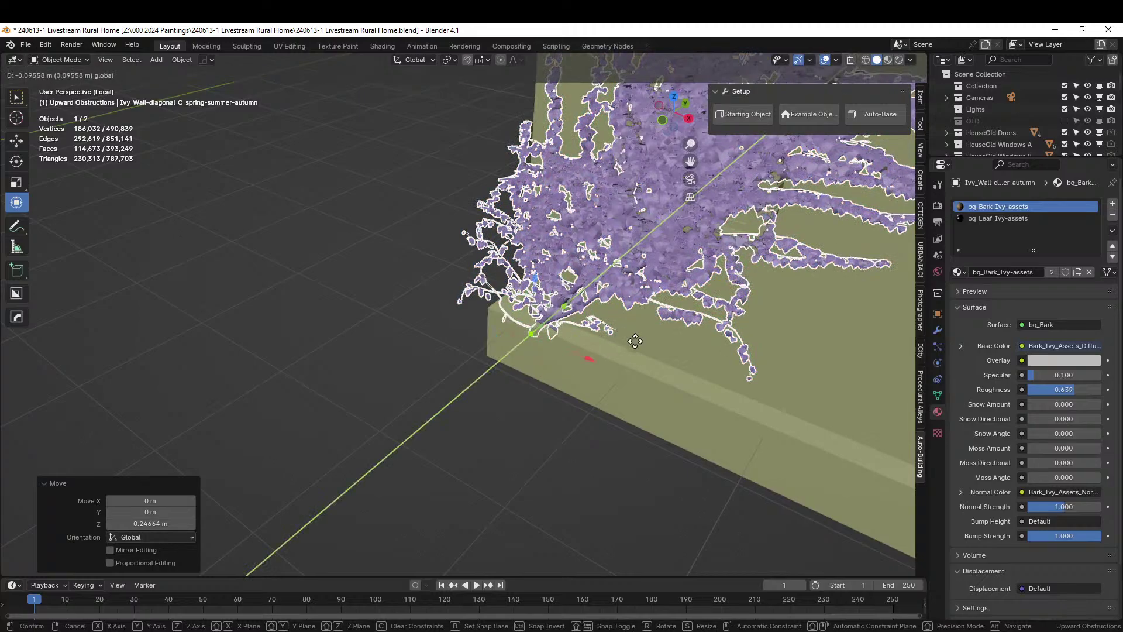
pyautogui.click(691, 389)
pyautogui.moveTo(690, 389)
pyautogui.mouseDown(button='middle')
pyautogui.moveTo(596, 394)
pyautogui.moveTo(727, 405)
pyautogui.moveTo(725, 389)
pyautogui.moveTo(593, 350)
pyautogui.moveTo(679, 389)
pyautogui.mouseUp(button='middle')
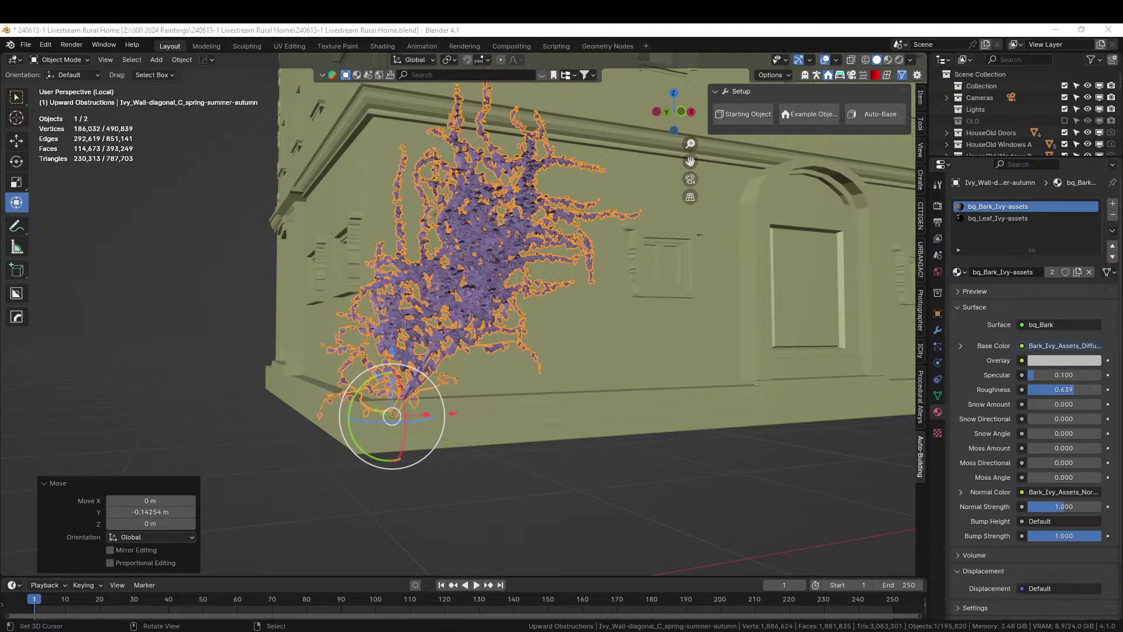
# - Place the Ivy_Wall_B_spring-summer-autumn asset on the front wall between the diagonal ivy and the arched door, and clear its rotation
pyautogui.moveTo(725, 437); pyautogui.dragTo(445, 410, button='middle')
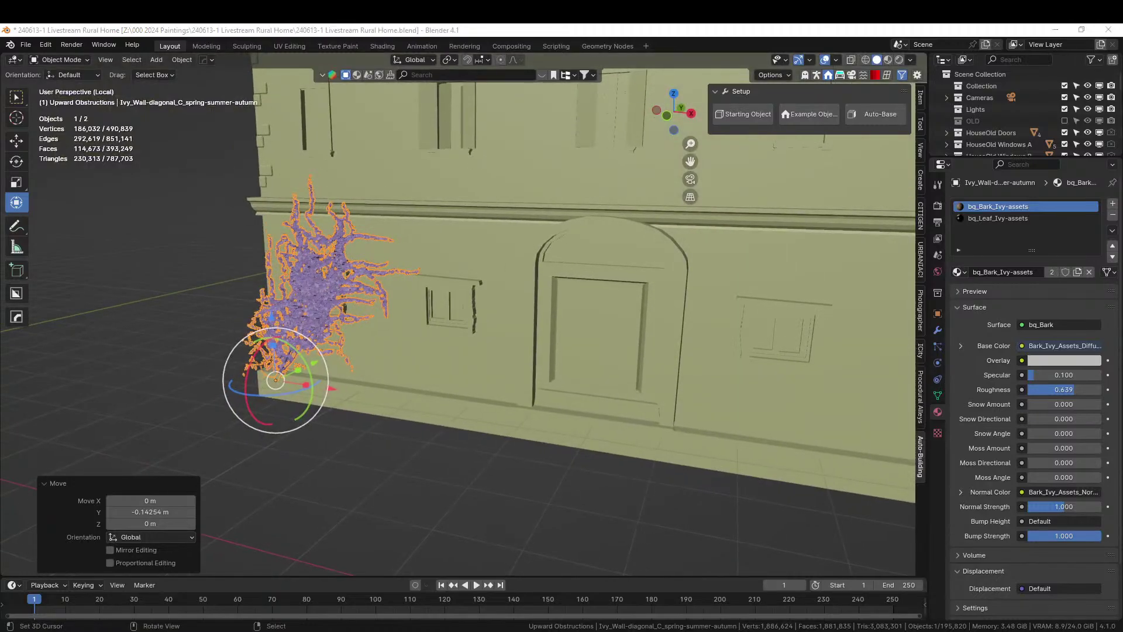
pyautogui.moveTo(552, 181); pyautogui.dragTo(450, 379)
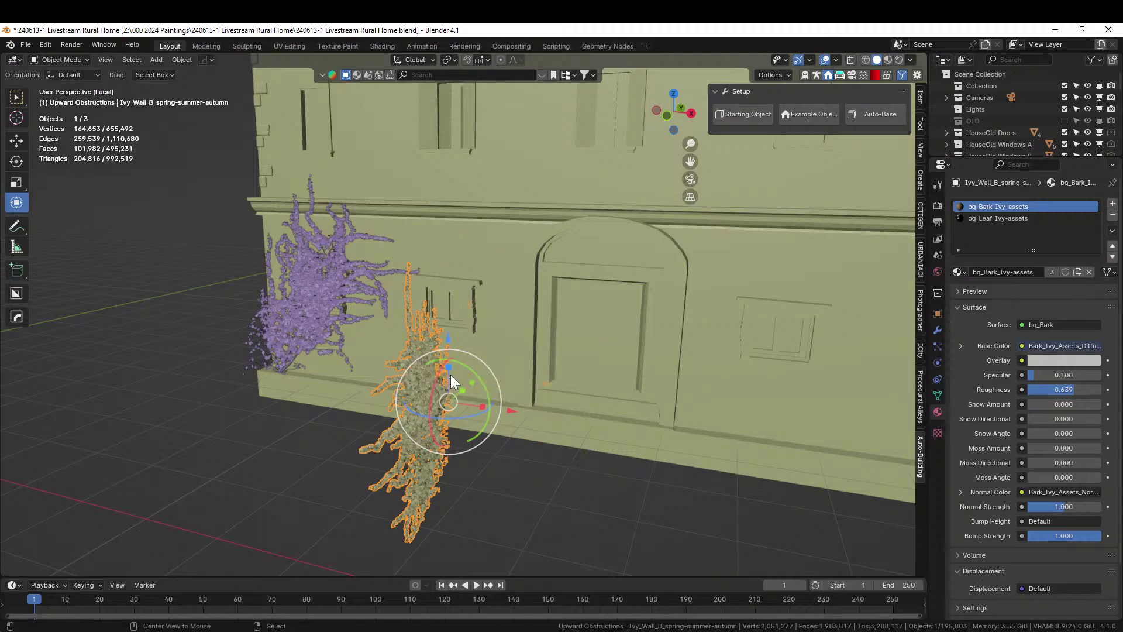
pyautogui.hotkey('alt', 'r')
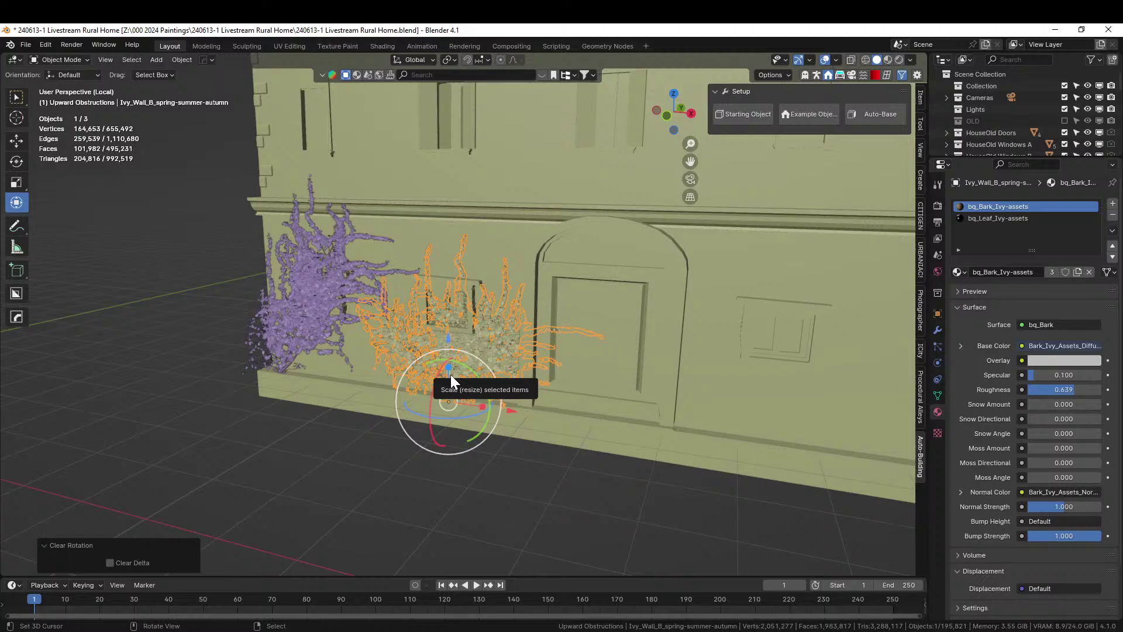
# - Slide the second wall ivy about -0.677 m along X towards the diagonal ivy
pyautogui.scroll(3, 451, 374)
pyautogui.moveTo(406, 303); pyautogui.dragTo(462, 340, button='middle')
pyautogui.press('g')
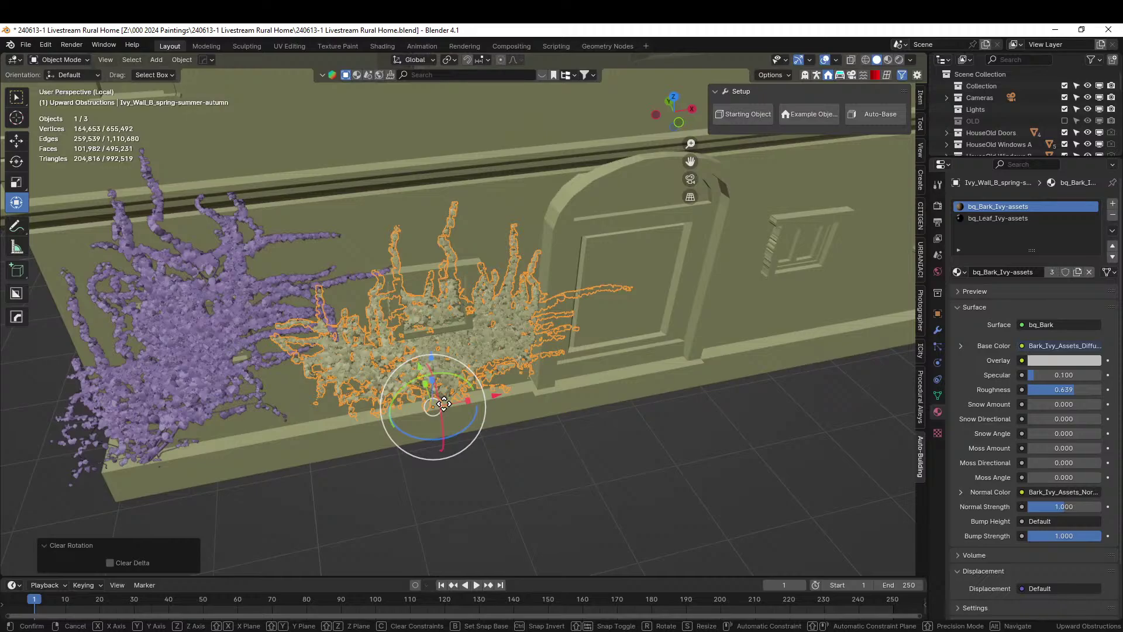
pyautogui.press('x')
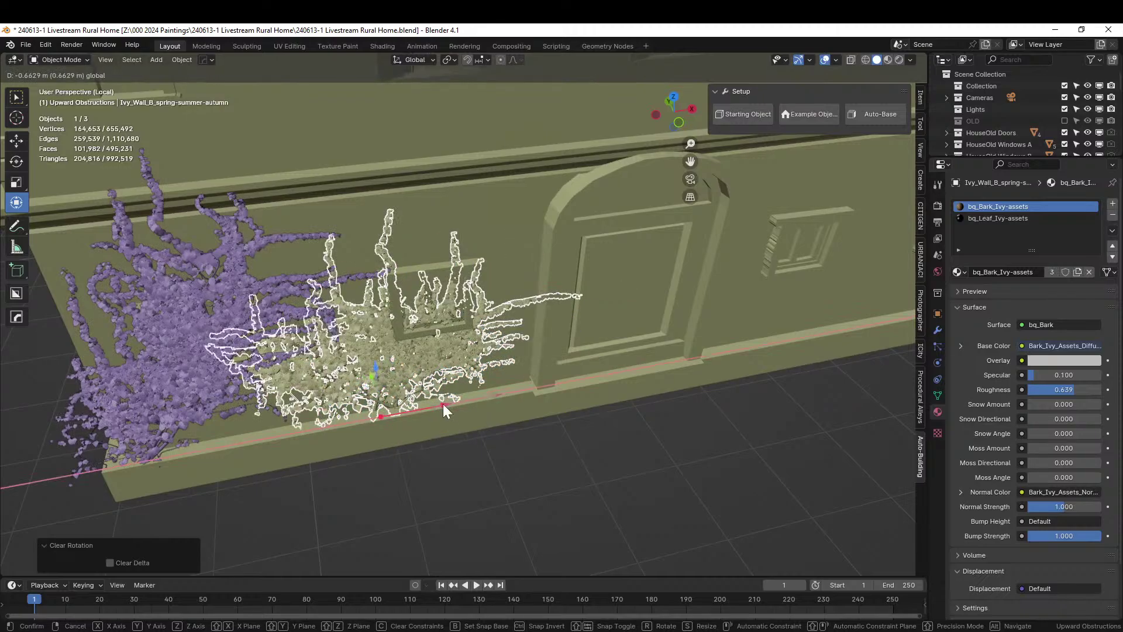
pyautogui.click(443, 404)
# - Sculpt the second wall ivy with an enlarged Elastic Deform brush, pulling its foliage down from the sill of the small window
pyautogui.scroll(5, 451, 416)
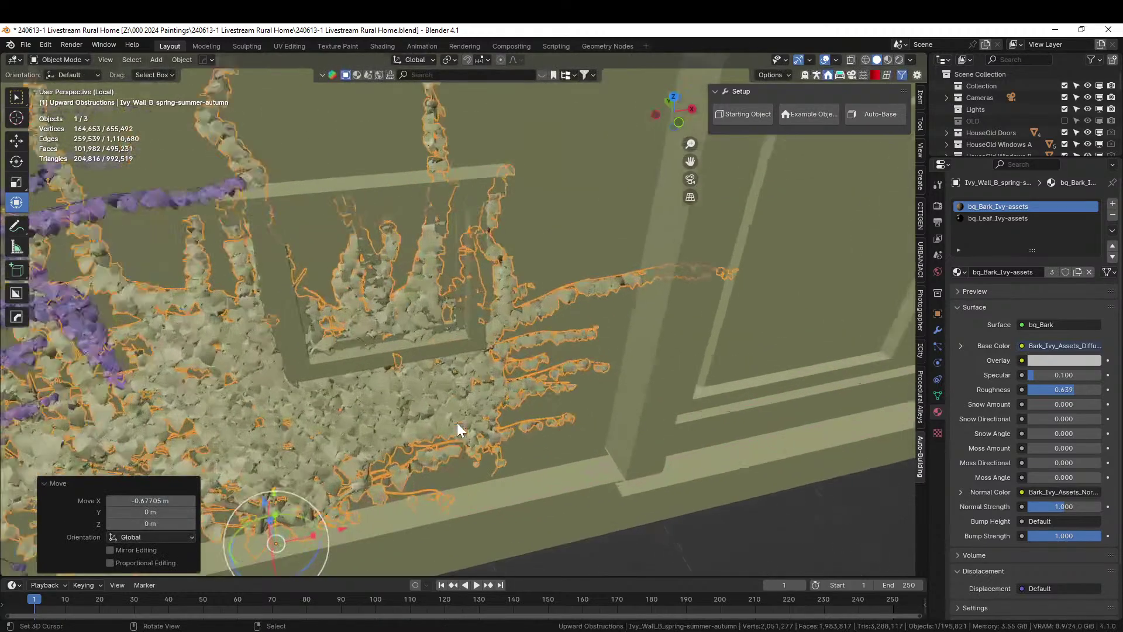
pyautogui.moveTo(457, 423); pyautogui.dragTo(403, 366, button='middle')
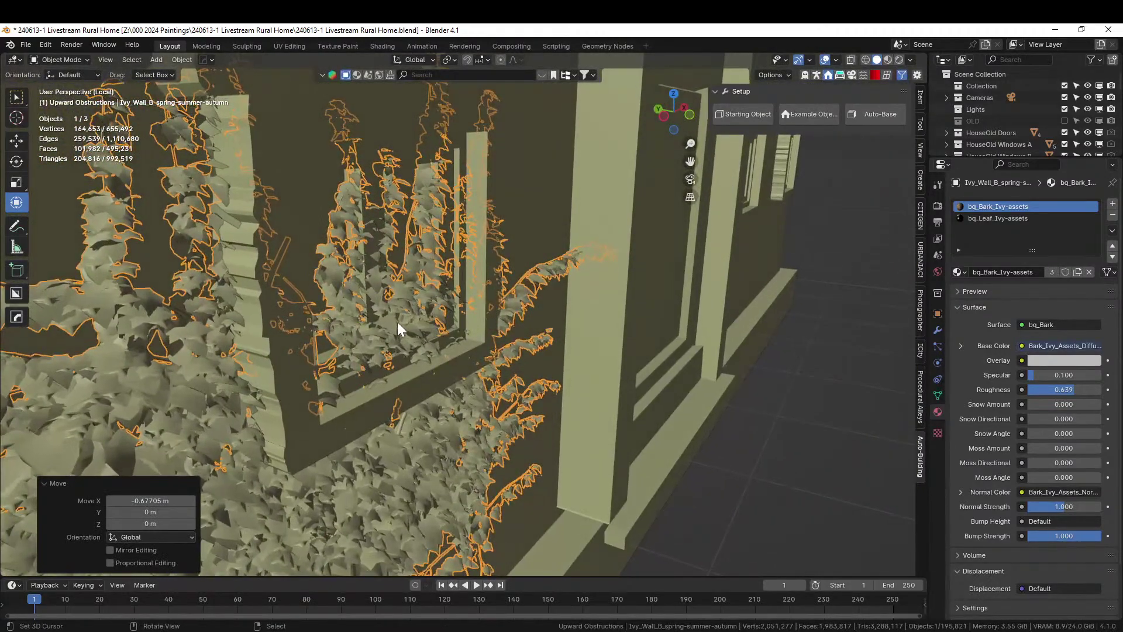
pyautogui.click(56, 60)
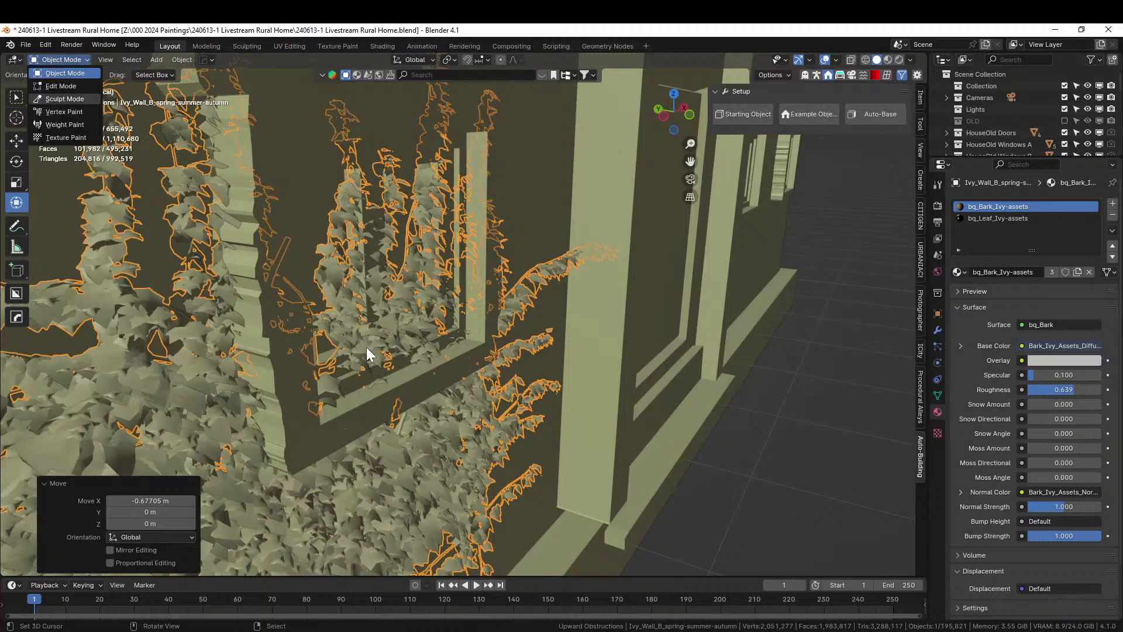
pyautogui.press('Return')
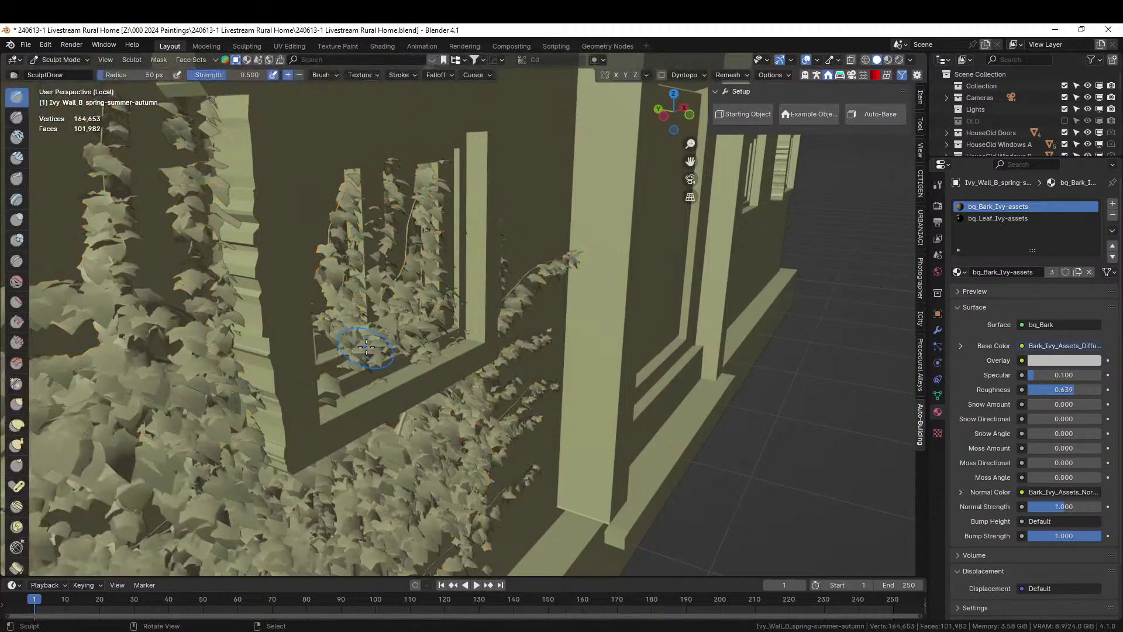
pyautogui.click(17, 425)
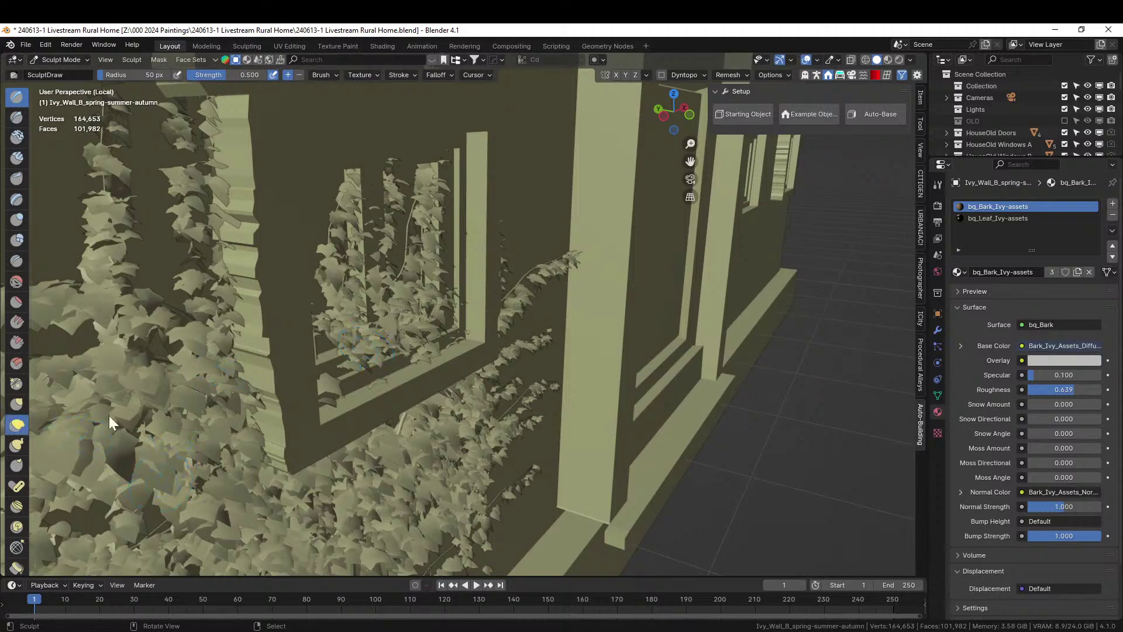
pyautogui.press(']')
pyautogui.press(']')
pyautogui.press(']')
pyautogui.press(']')
pyautogui.press(']')
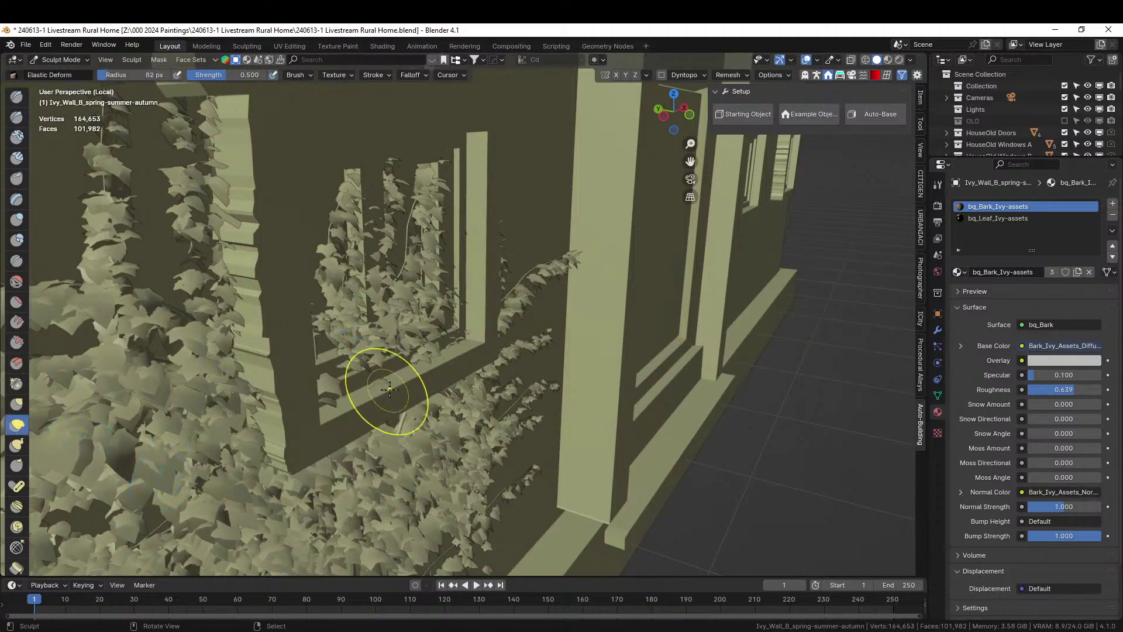
pyautogui.moveTo(400, 383)
pyautogui.mouseDown()
pyautogui.moveTo(426, 366)
pyautogui.moveTo(403, 484)
pyautogui.mouseUp()
# - Reshape the second wall ivy's foliage and branches around the small window with Elastic Deform, and return to Object Mode
pyautogui.moveTo(264, 371); pyautogui.dragTo(193, 394, button='middle')
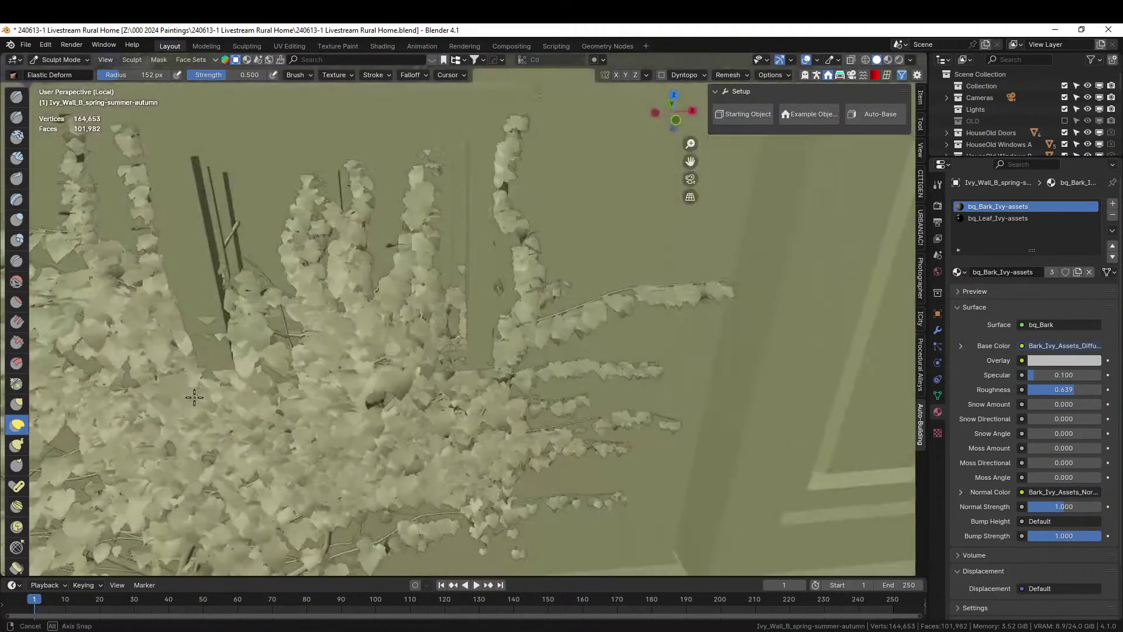
pyautogui.moveTo(213, 339); pyautogui.dragTo(202, 328, button='middle')
pyautogui.moveTo(203, 329)
pyautogui.mouseDown()
pyautogui.moveTo(143, 354)
pyautogui.moveTo(206, 289)
pyautogui.moveTo(434, 268)
pyautogui.mouseUp()
pyautogui.moveTo(434, 267); pyautogui.dragTo(439, 363, button='middle')
pyautogui.moveTo(439, 363)
pyautogui.mouseDown()
pyautogui.moveTo(391, 380)
pyautogui.moveTo(476, 326)
pyautogui.moveTo(436, 302)
pyautogui.moveTo(396, 306)
pyautogui.moveTo(522, 180)
pyautogui.moveTo(515, 134)
pyautogui.moveTo(382, 143)
pyautogui.moveTo(313, 117)
pyautogui.mouseUp()
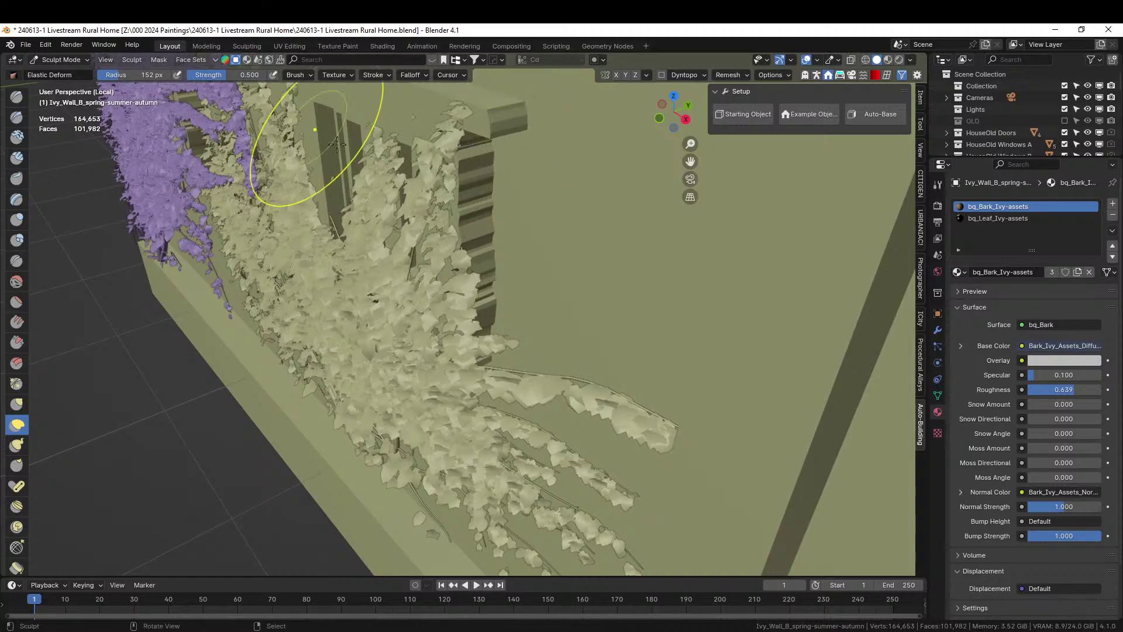
pyautogui.moveTo(313, 117)
pyautogui.mouseDown(button='middle')
pyautogui.moveTo(499, 152)
pyautogui.moveTo(556, 143)
pyautogui.moveTo(538, 281)
pyautogui.moveTo(546, 401)
pyautogui.mouseUp(button='middle')
pyautogui.moveTo(509, 405); pyautogui.dragTo(492, 397)
pyautogui.moveTo(492, 397)
pyautogui.mouseDown(button='middle')
pyautogui.moveTo(308, 389)
pyautogui.moveTo(326, 376)
pyautogui.moveTo(313, 402)
pyautogui.moveTo(427, 375)
pyautogui.moveTo(503, 430)
pyautogui.moveTo(326, 288)
pyautogui.moveTo(354, 316)
pyautogui.moveTo(326, 258)
pyautogui.mouseUp(button='middle')
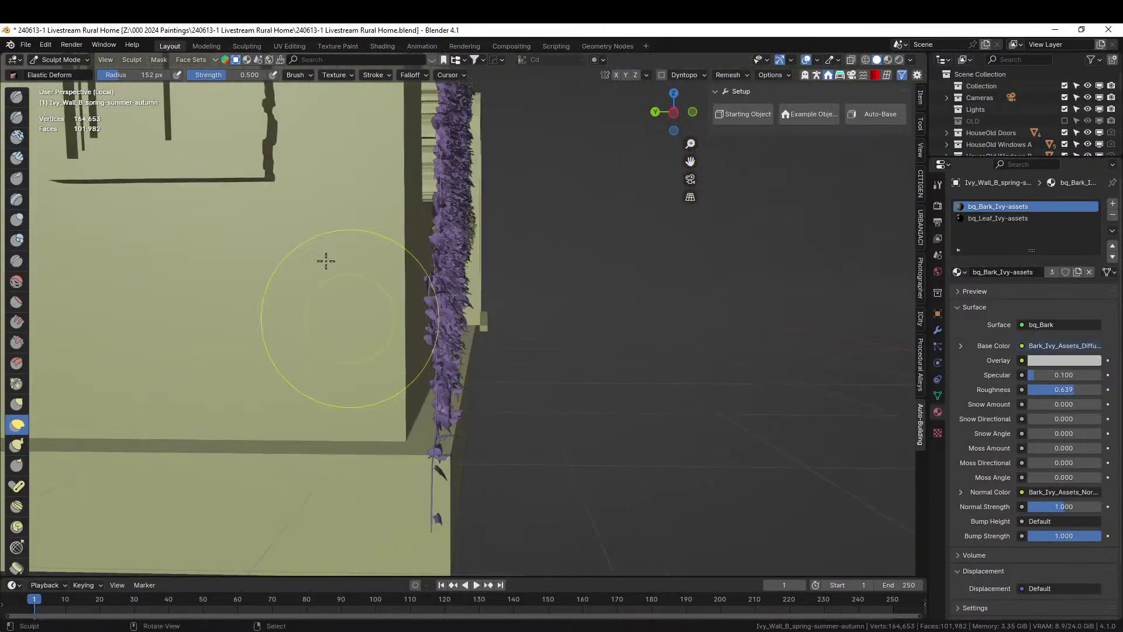
pyautogui.click(60, 61)
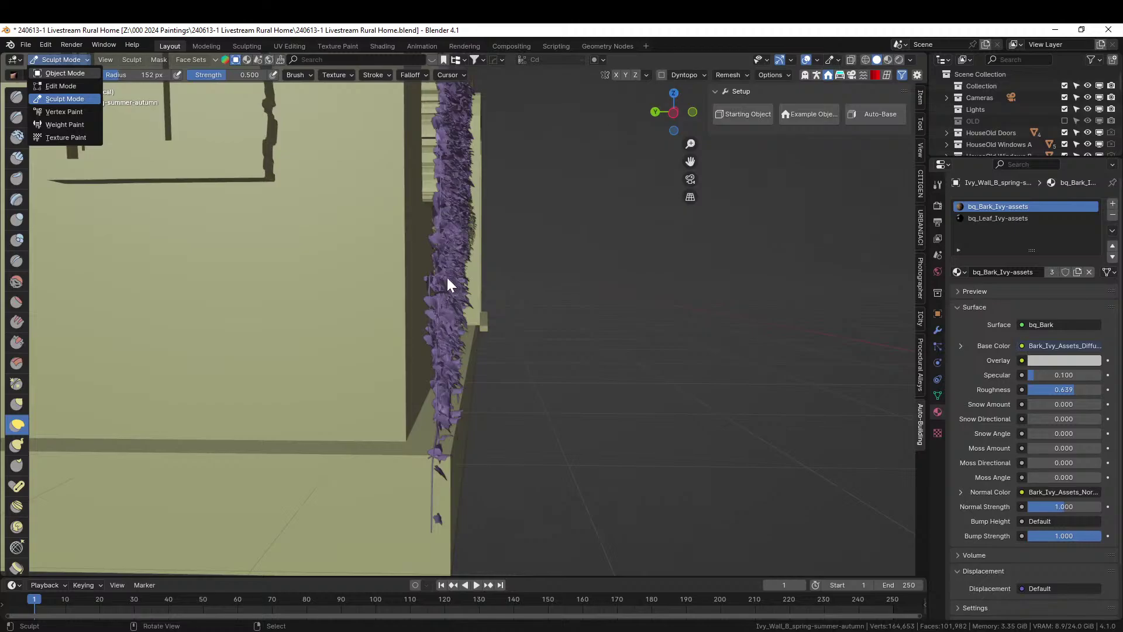
pyautogui.press('o')
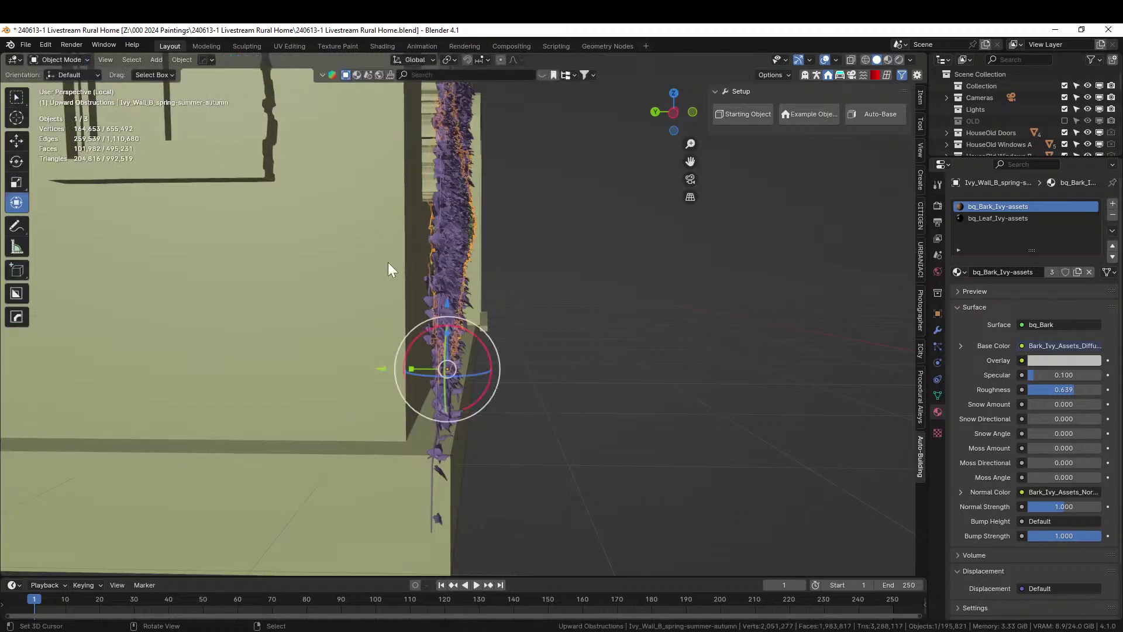
# - Sculpt the diagonal corner ivy with a 228 px Elastic Deform brush, pushing its lower part in towards the front wall
pyautogui.moveTo(441, 313); pyautogui.dragTo(396, 380, button='middle')
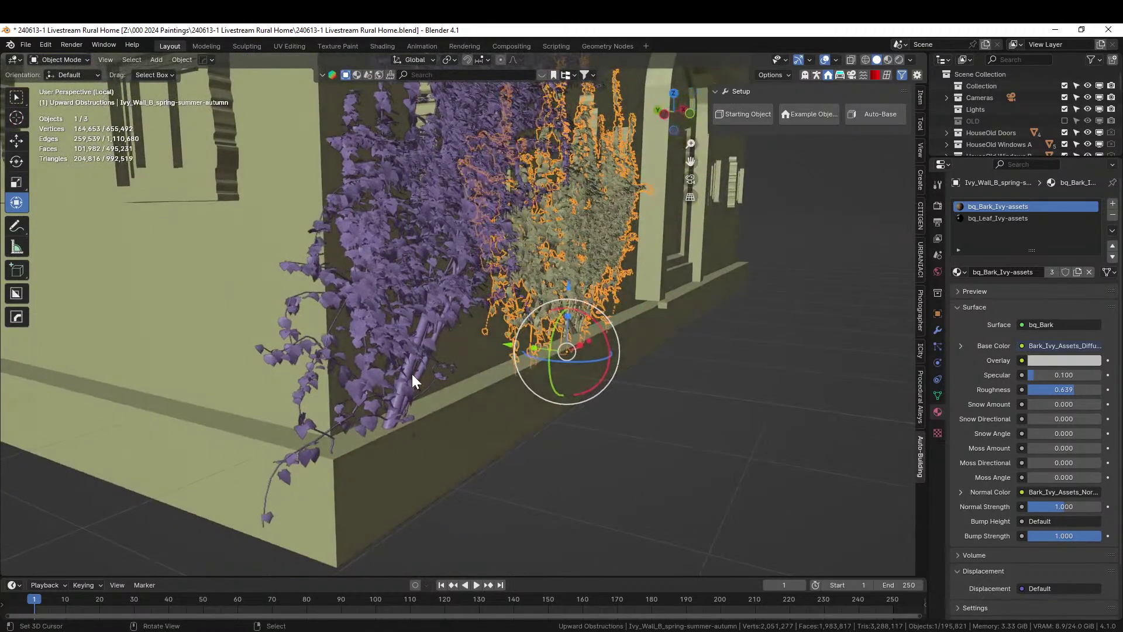
pyautogui.click(412, 376)
pyautogui.click(61, 61)
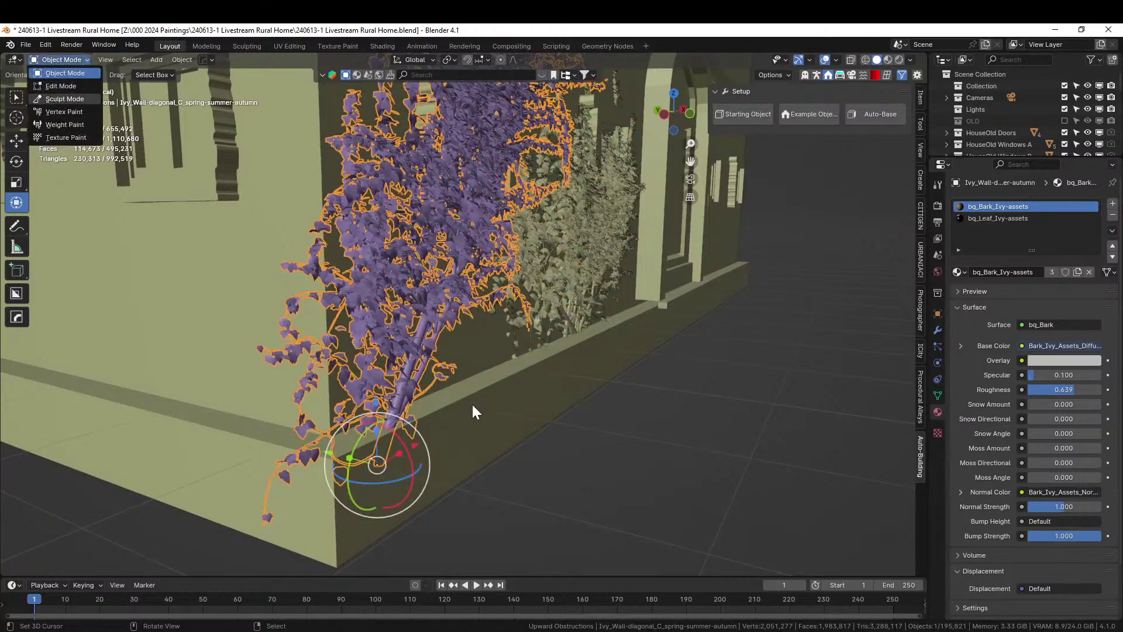
pyautogui.press('s')
pyautogui.moveTo(464, 460); pyautogui.dragTo(456, 384, button='middle')
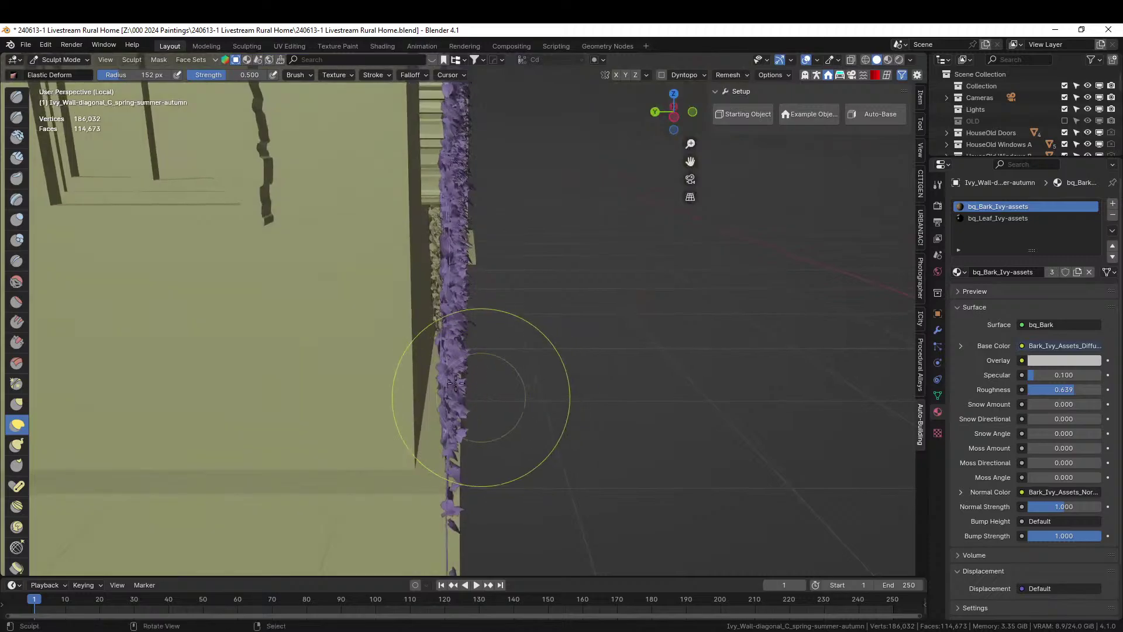
pyautogui.press('f')
pyautogui.click(436, 370)
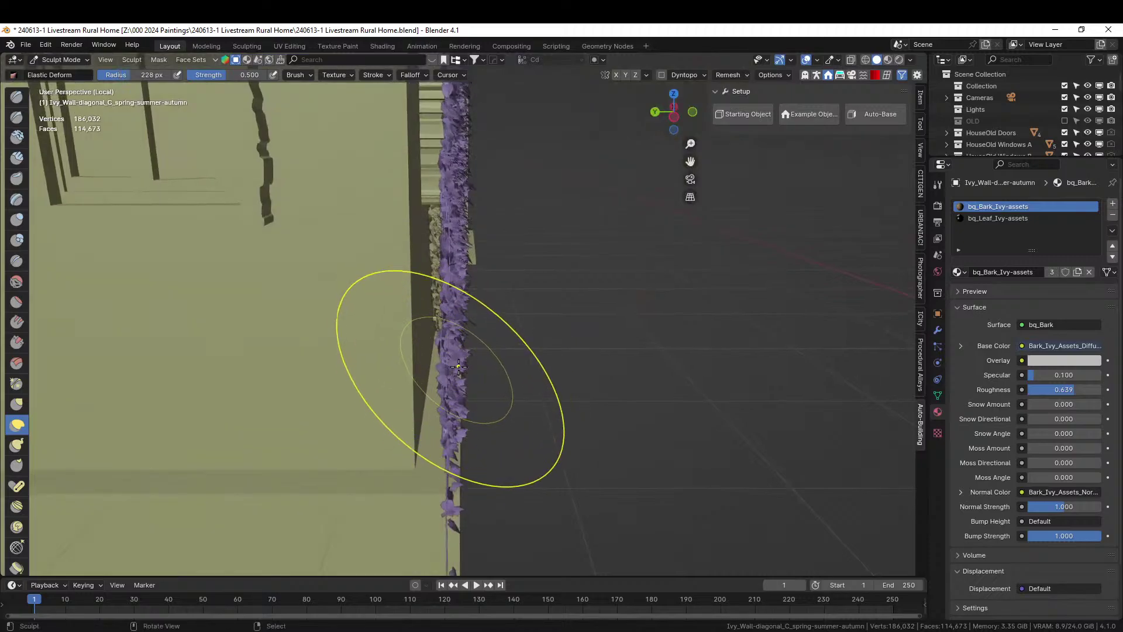
pyautogui.moveTo(435, 370); pyautogui.dragTo(363, 372)
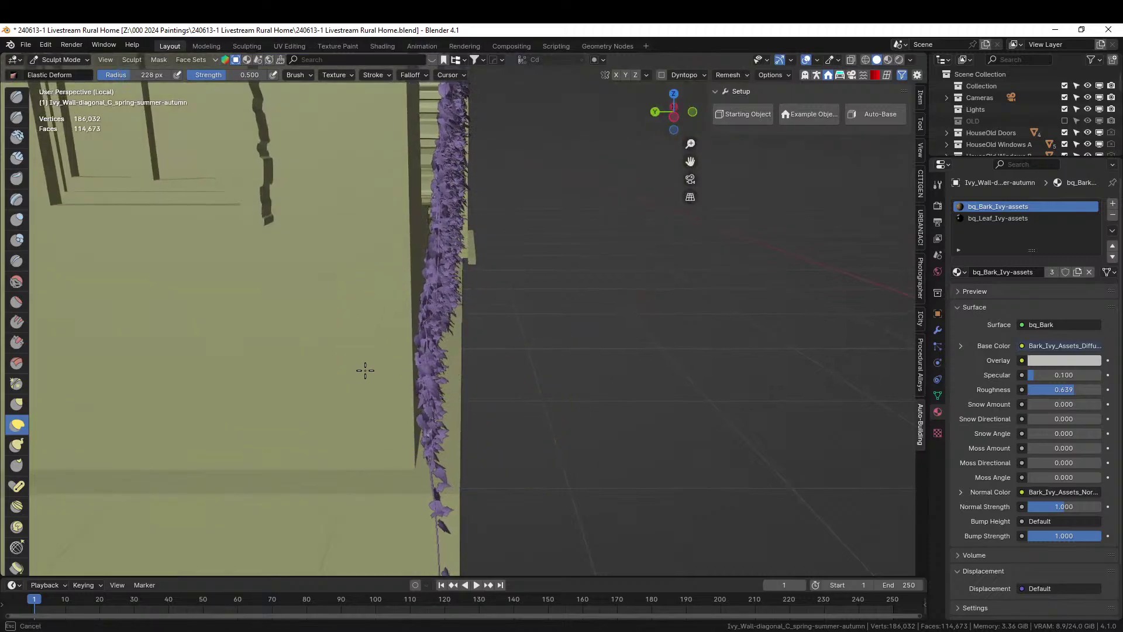
# - Nudge the diagonal ivy's lower foliage at the house corner with Elastic Deform, and switch back to Object Mode
pyautogui.moveTo(364, 372)
pyautogui.mouseDown(button='middle')
pyautogui.moveTo(167, 365)
pyautogui.moveTo(222, 354)
pyautogui.mouseUp(button='middle')
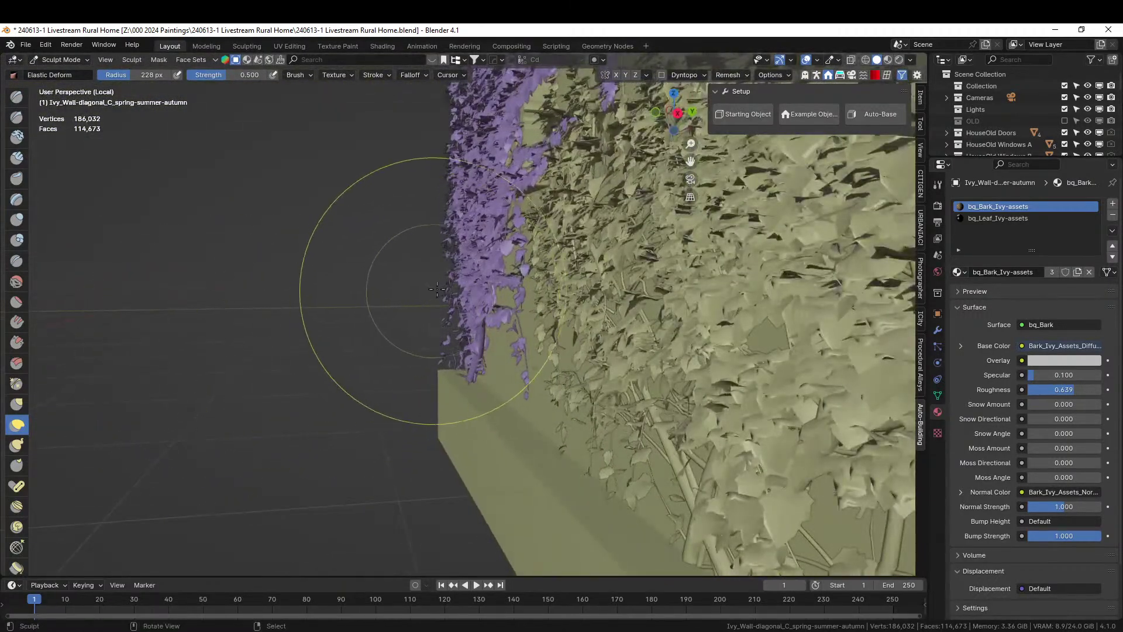
pyautogui.moveTo(465, 291); pyautogui.dragTo(469, 287)
pyautogui.moveTo(371, 402)
pyautogui.mouseDown(button='middle')
pyautogui.moveTo(647, 353)
pyautogui.moveTo(606, 515)
pyautogui.mouseUp(button='middle')
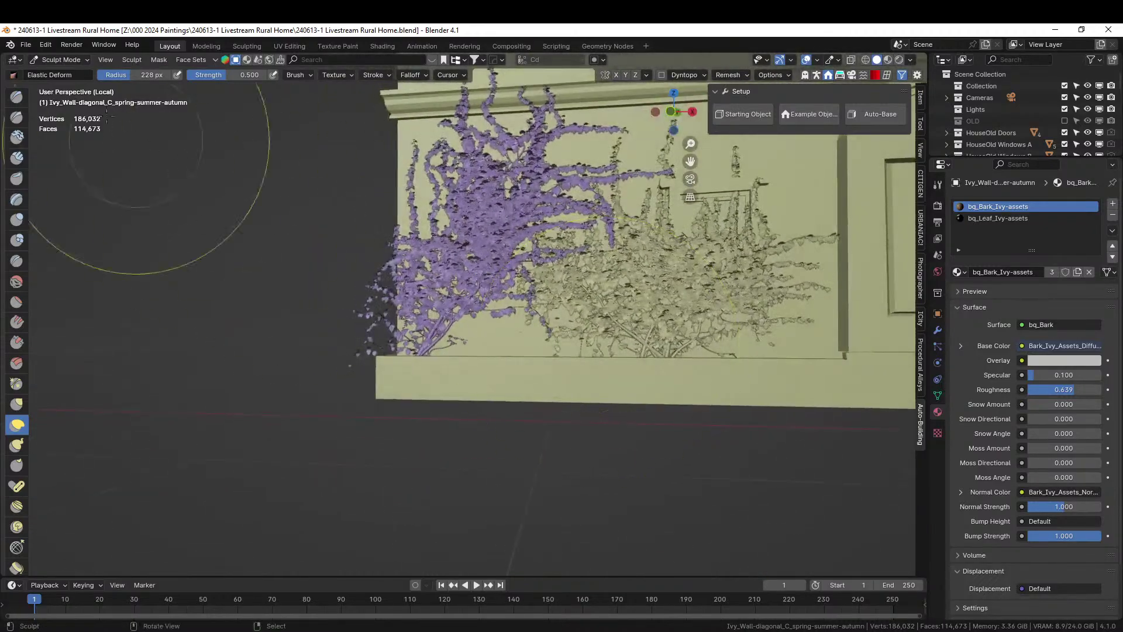
pyautogui.click(69, 59)
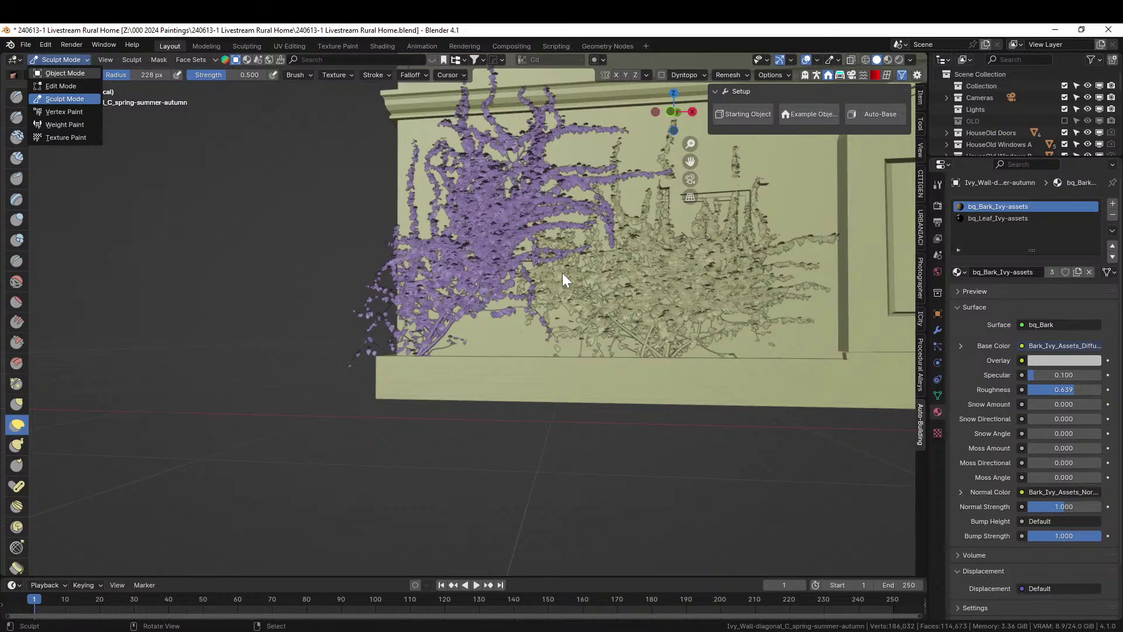
pyautogui.press('o')
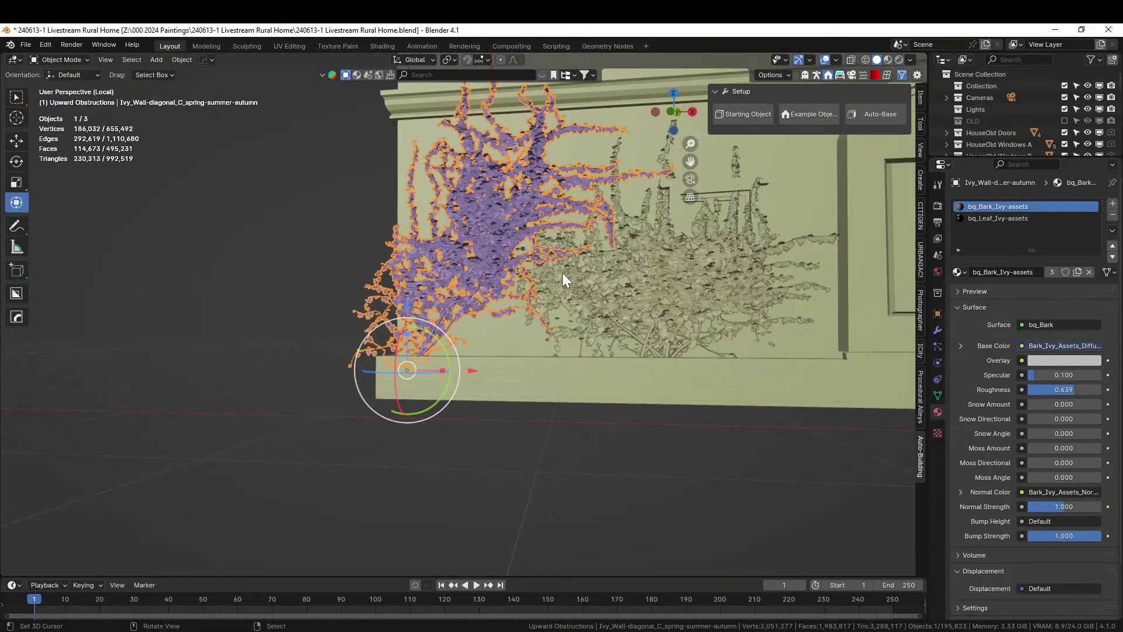
# - Leave local view to bring back the full scene and frame the house corner with the ivy
pyautogui.press('KP_0')
pyautogui.press('KP_Divide')
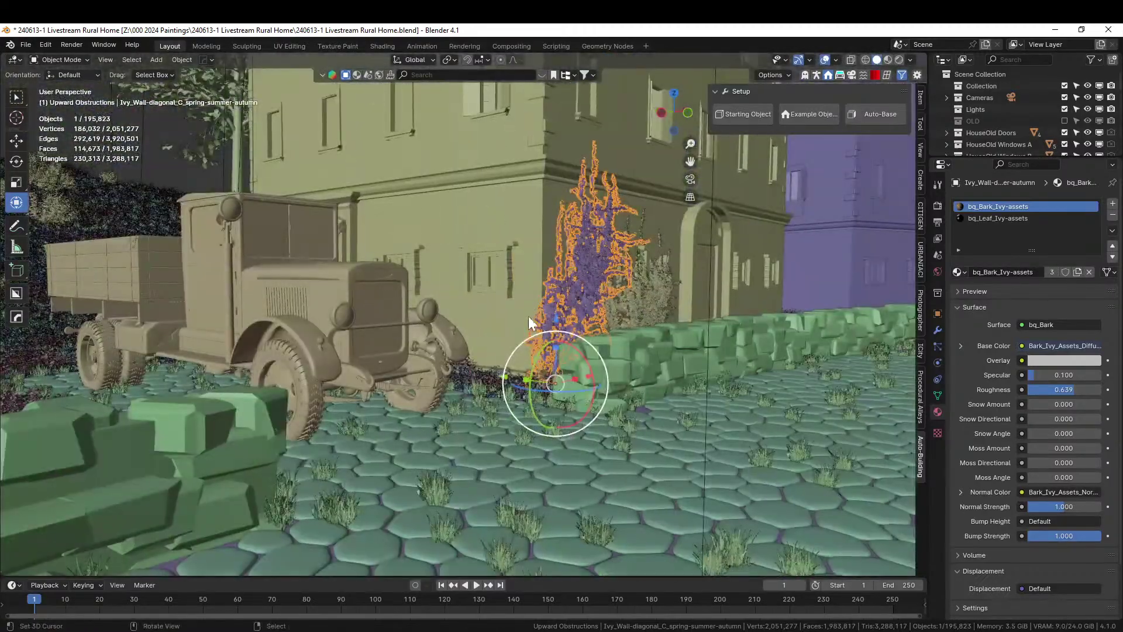
pyautogui.moveTo(528, 316); pyautogui.dragTo(512, 367, button='middle')
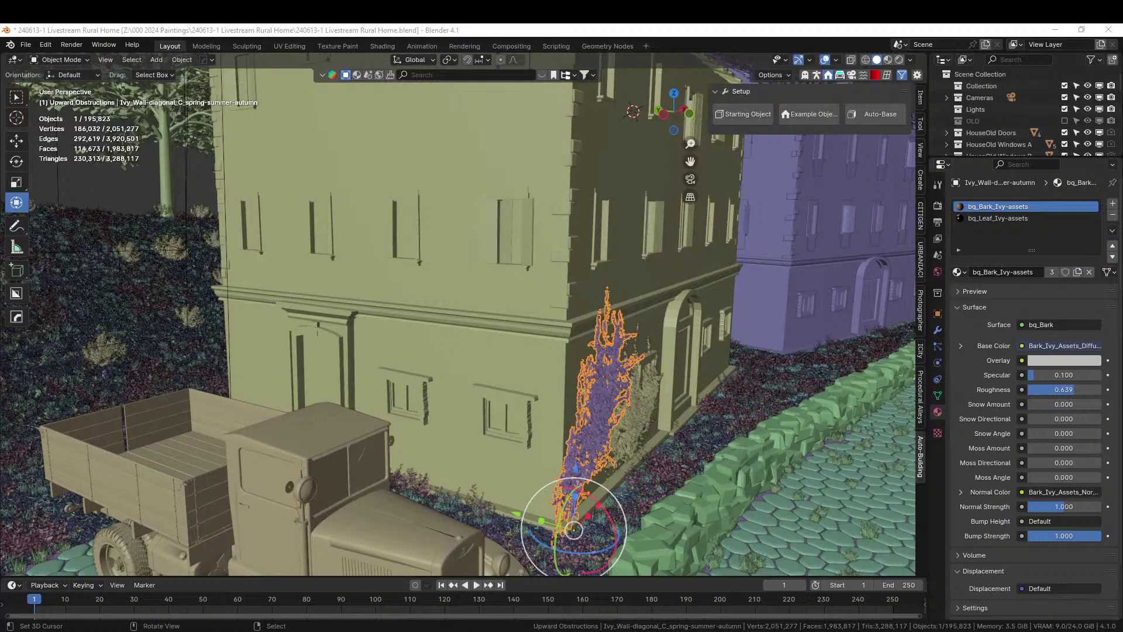
pyautogui.moveTo(740, 476); pyautogui.dragTo(739, 476, button='middle')
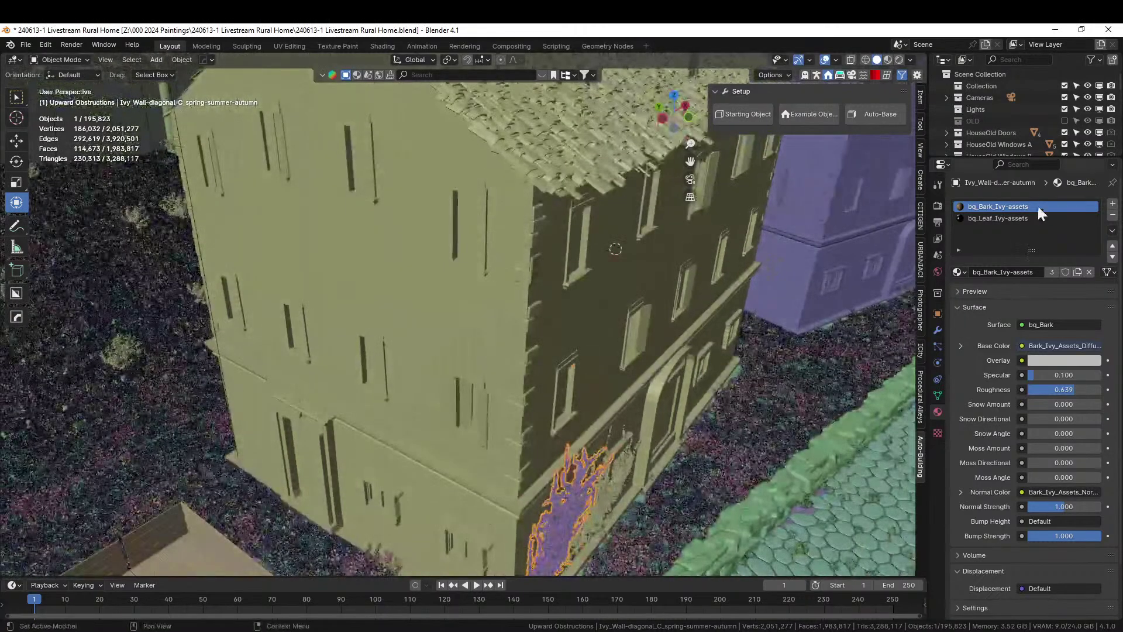
# - Exclude the Geo-Scatter collection from the view layer
pyautogui.scroll(-10, 1038, 141)
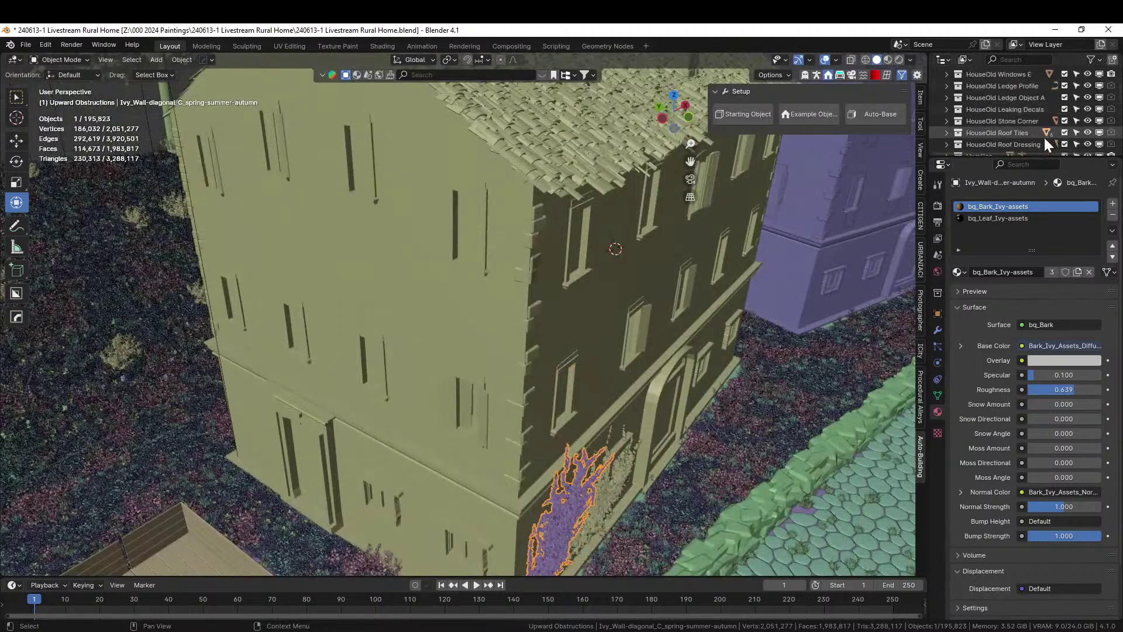
pyautogui.scroll(-5, 1045, 135)
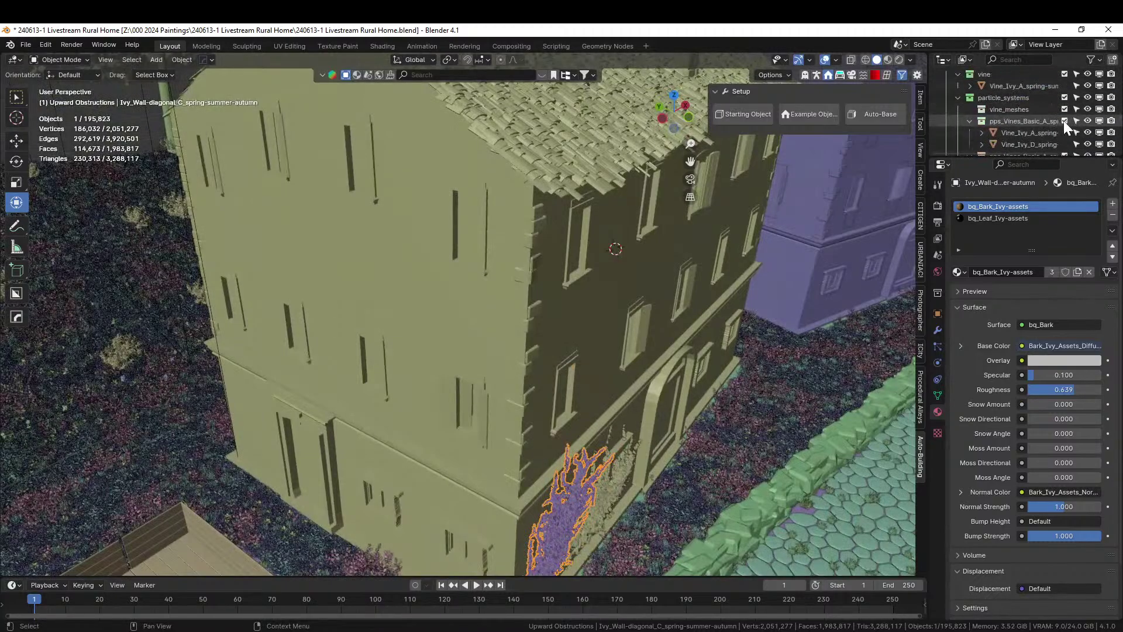
pyautogui.click(951, 97)
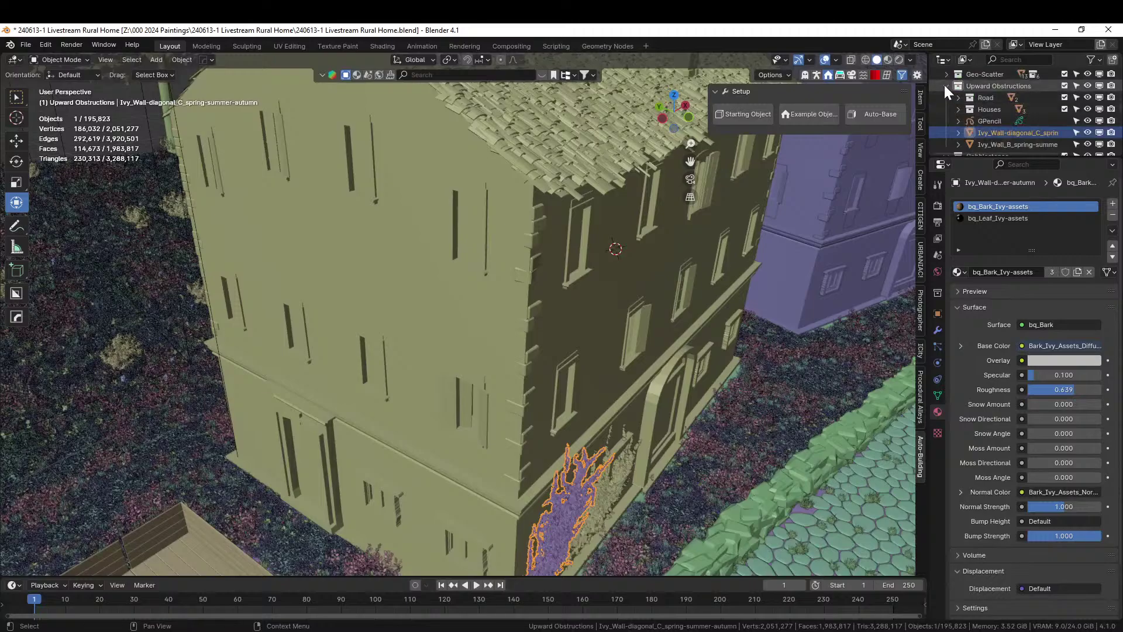
pyautogui.scroll(3, 945, 88)
pyautogui.click(1064, 74)
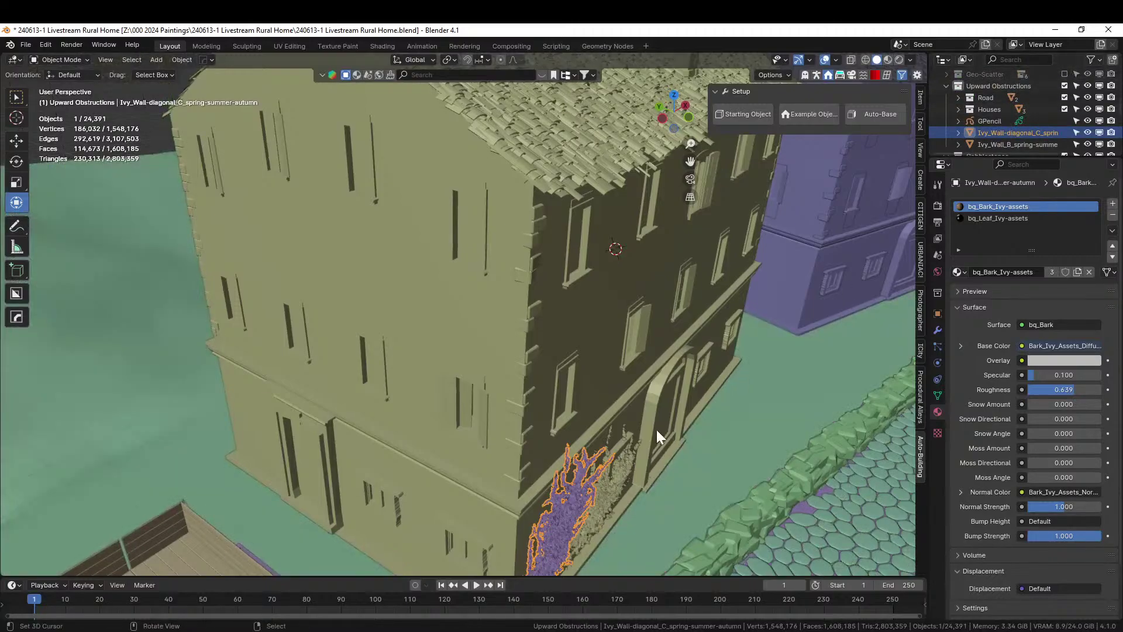
# - Place the Shrub_Syringa-vulgaris_B_spring-summer-autumn asset on the ground at the house corner beside the truck
pyautogui.moveTo(657, 429); pyautogui.dragTo(385, 215, button='middle')
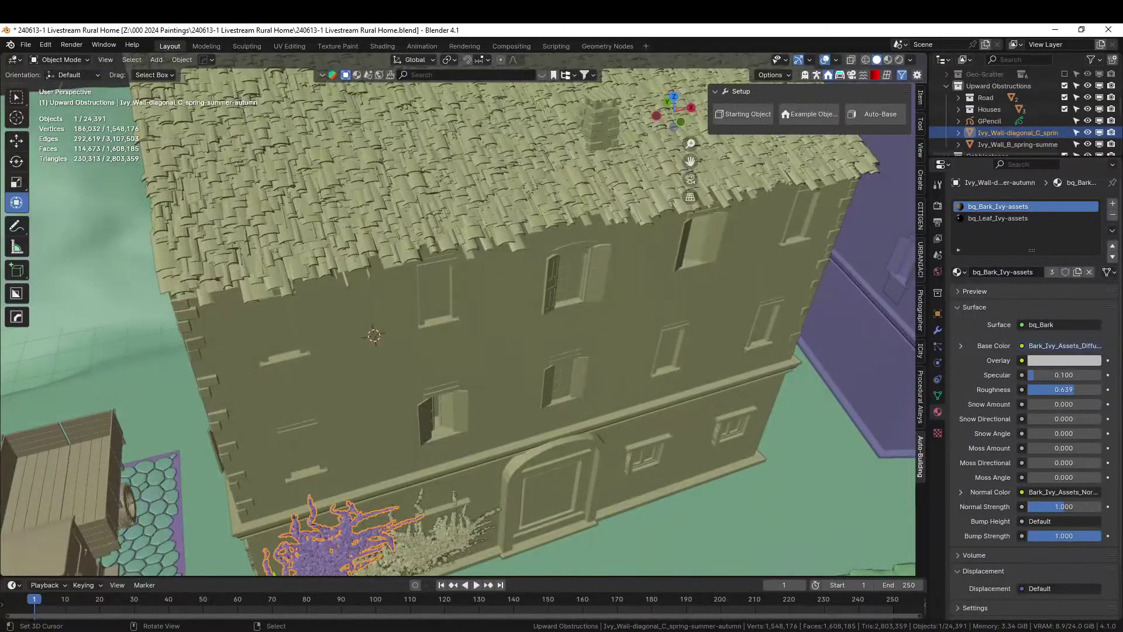
pyautogui.moveTo(388, 396); pyautogui.dragTo(609, 255, button='middle')
pyautogui.scroll(3, 609, 254)
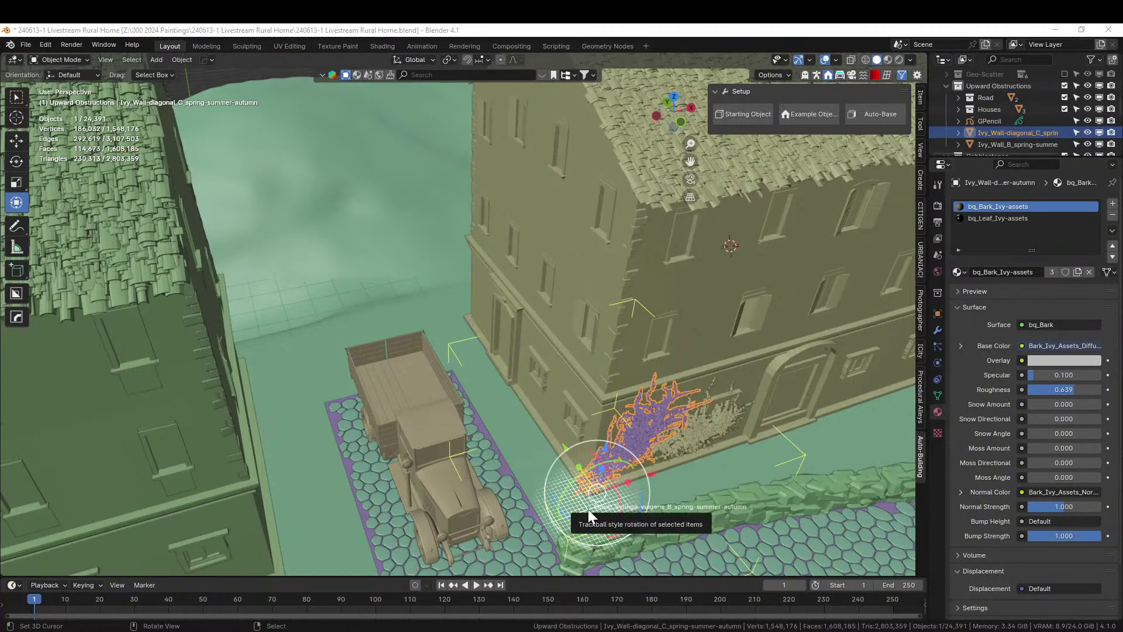
pyautogui.click(764, 456)
pyautogui.moveTo(717, 472); pyautogui.dragTo(681, 514, button='middle')
pyautogui.press('KP_7')
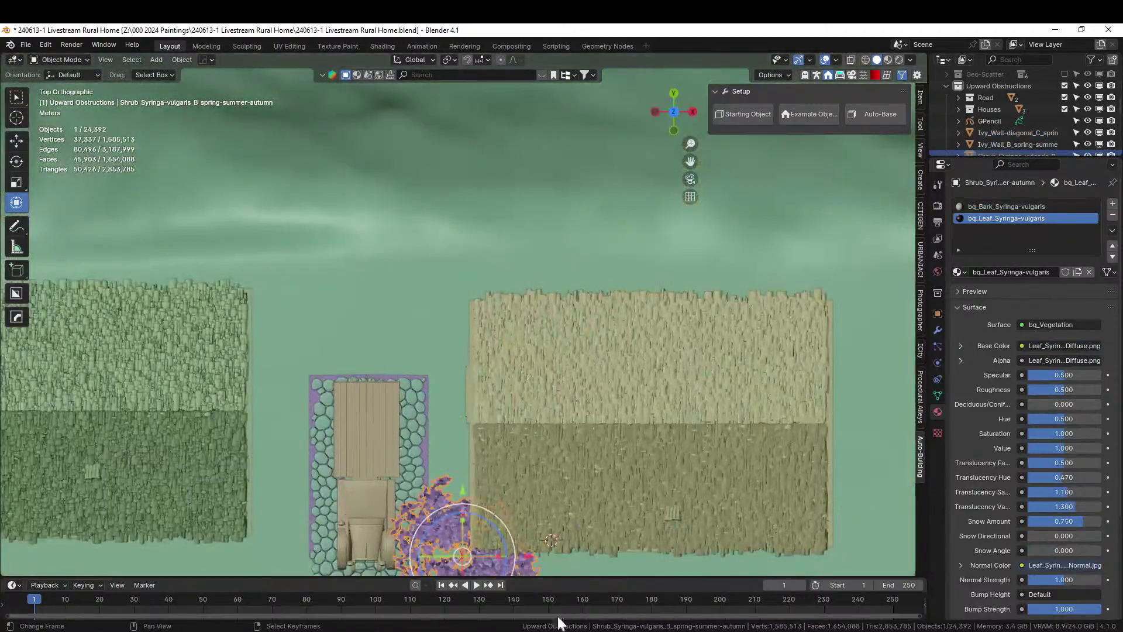
pyautogui.scroll(-2, 571, 492)
# - Rotate the Syringa shrub about 33.5° around the vertical axis and scale it to about 0.748
pyautogui.press('r')
pyautogui.click(536, 461)
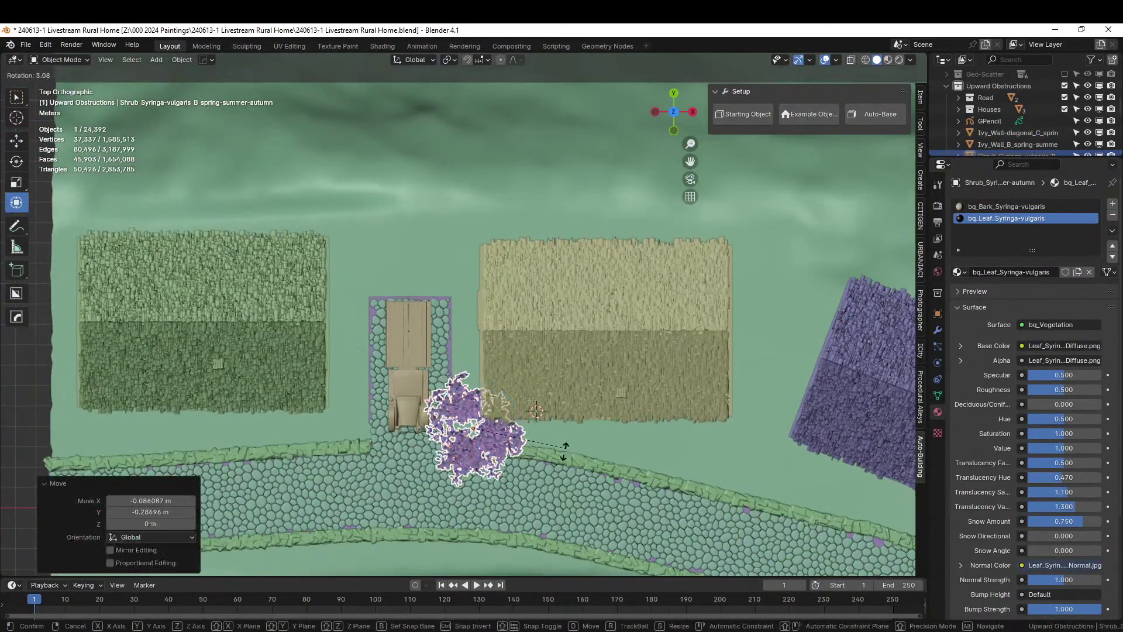
pyautogui.moveTo(536, 461); pyautogui.dragTo(652, 383, button='middle')
pyautogui.press('s')
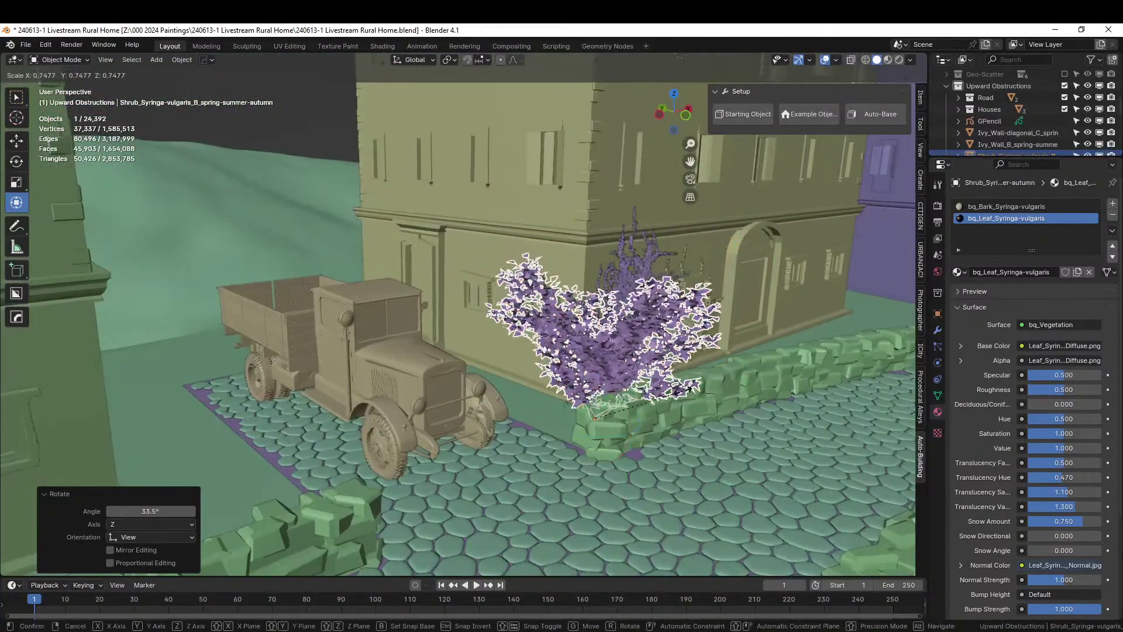
pyautogui.click(683, 391)
# - Move the shrub about 0.374 m along X and 0.678 m along Y, and shift it about -0.343 m along X
pyautogui.press('KP_7')
pyautogui.press('g')
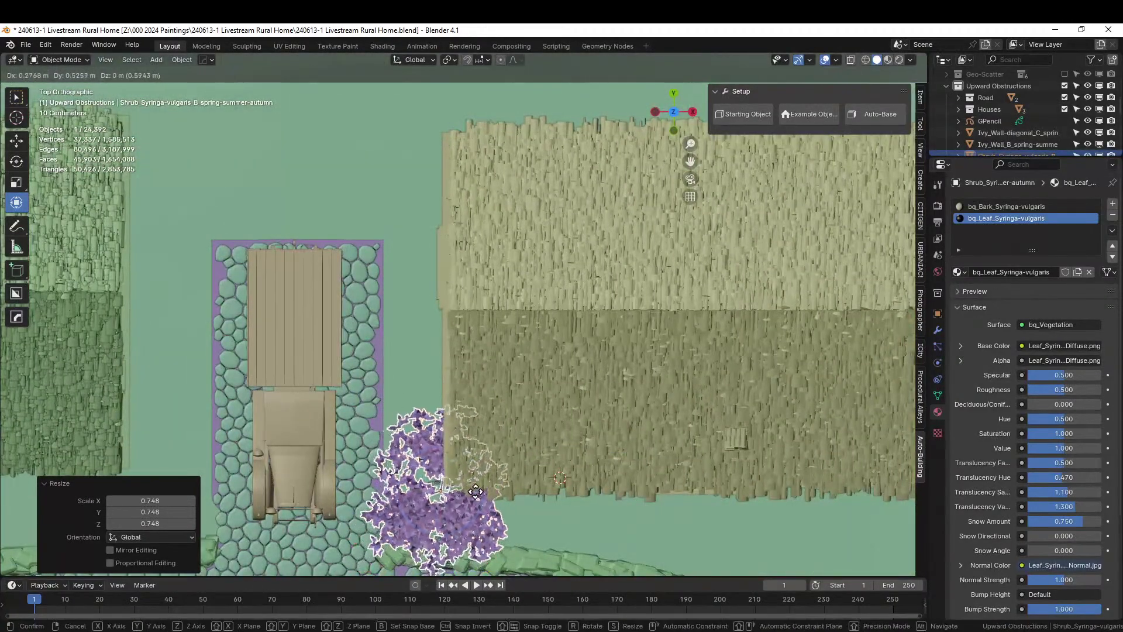
pyautogui.click(479, 485)
pyautogui.moveTo(542, 474)
pyautogui.mouseDown(button='middle')
pyautogui.moveTo(619, 392)
pyautogui.moveTo(601, 377)
pyautogui.moveTo(556, 399)
pyautogui.moveTo(557, 478)
pyautogui.mouseUp(button='middle')
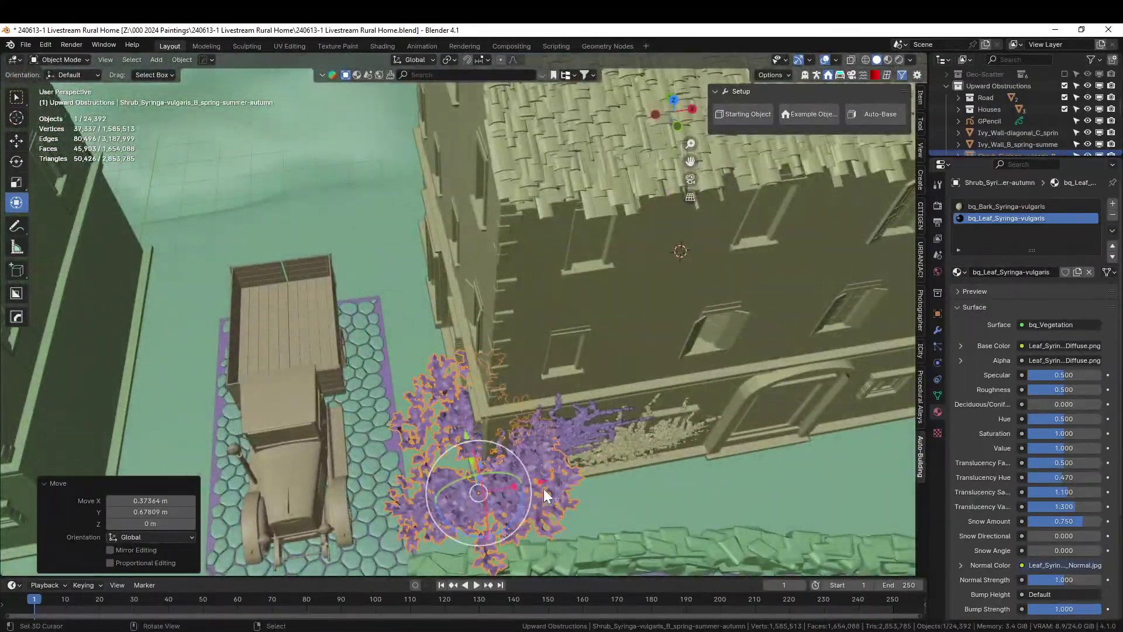
pyautogui.press('g')
pyautogui.press('x')
pyautogui.click(574, 522)
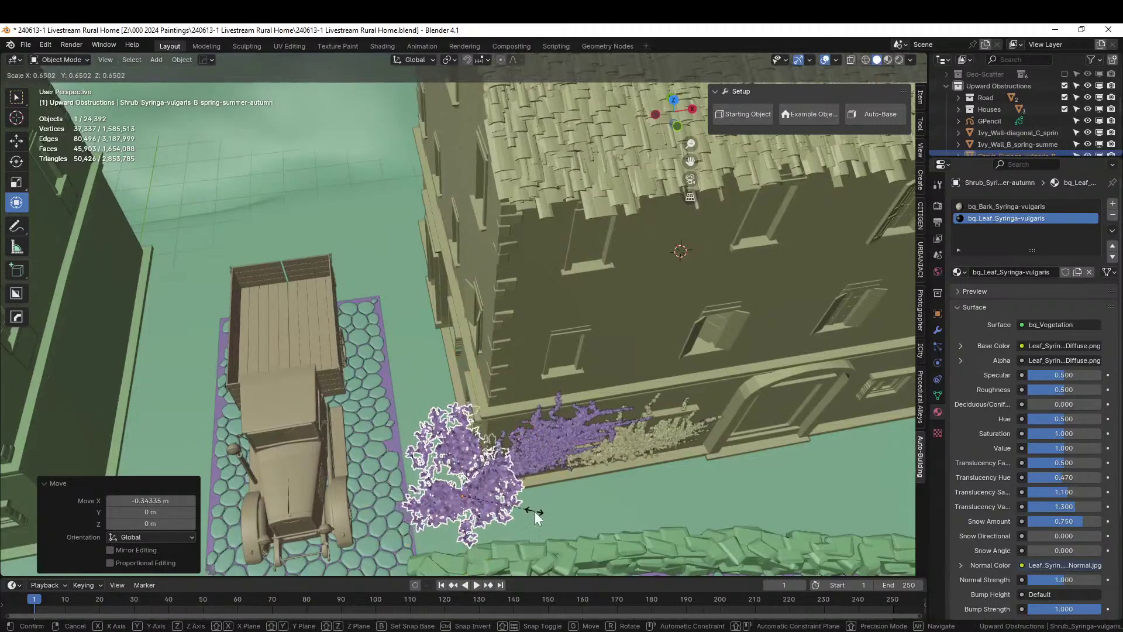
# - Scale the Syringa shrub at the house corner to 0.65 and lower it about 0.367 m along Z
pyautogui.click(535, 511)
pyautogui.moveTo(535, 511); pyautogui.dragTo(593, 430, button='middle')
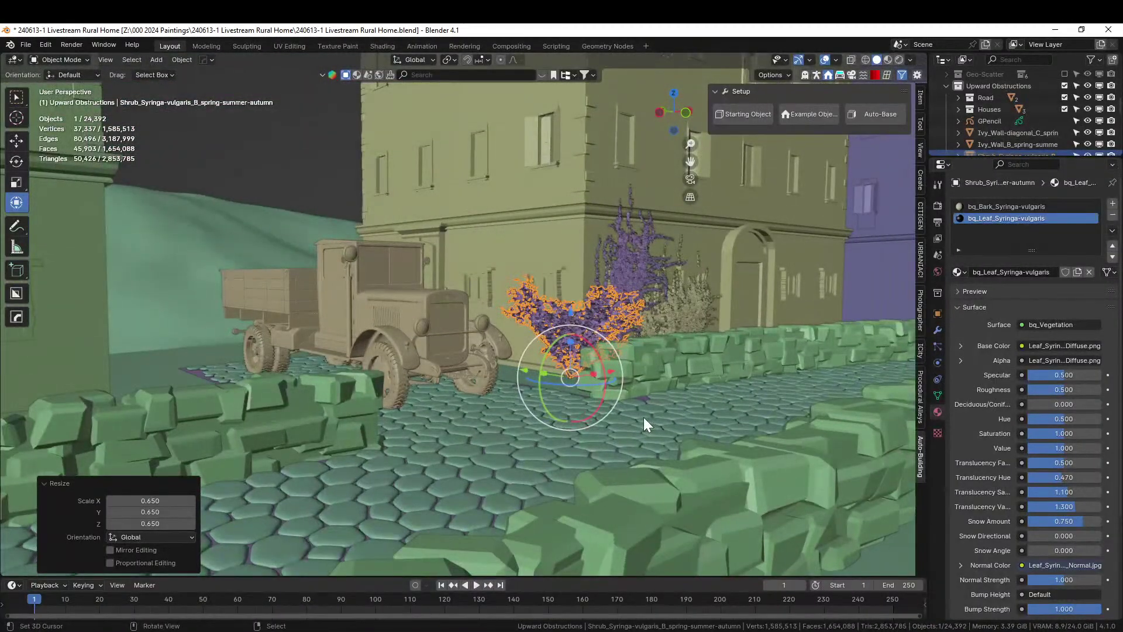
pyautogui.press('g')
pyautogui.press('z')
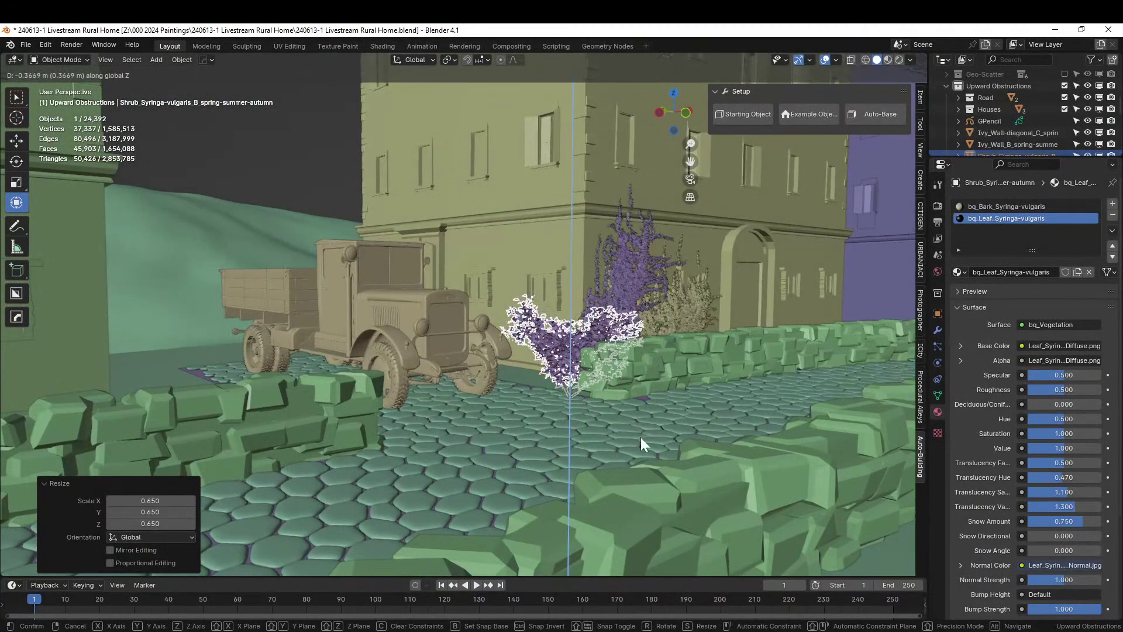
pyautogui.click(640, 438)
# - Shift the Syringa shrub in top view by about -0.152 m along X and -0.180 m along Y
pyautogui.moveTo(640, 437); pyautogui.dragTo(526, 524, button='middle')
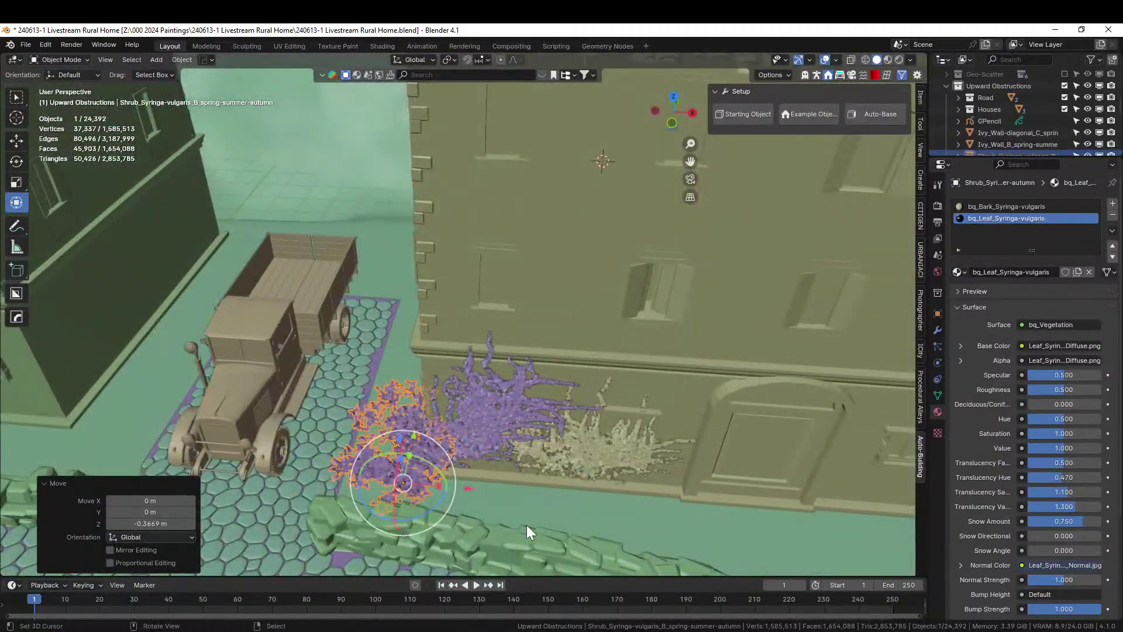
pyautogui.press('KP_7')
pyautogui.press('g')
pyautogui.click(622, 359)
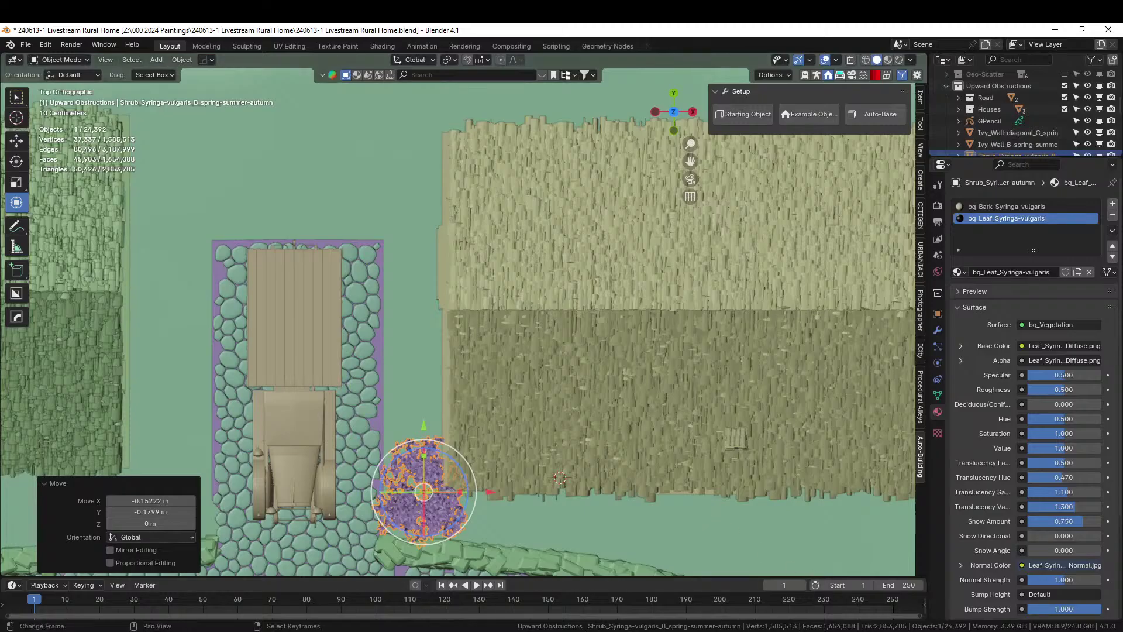
pyautogui.moveTo(724, 458); pyautogui.dragTo(747, 428, button='middle')
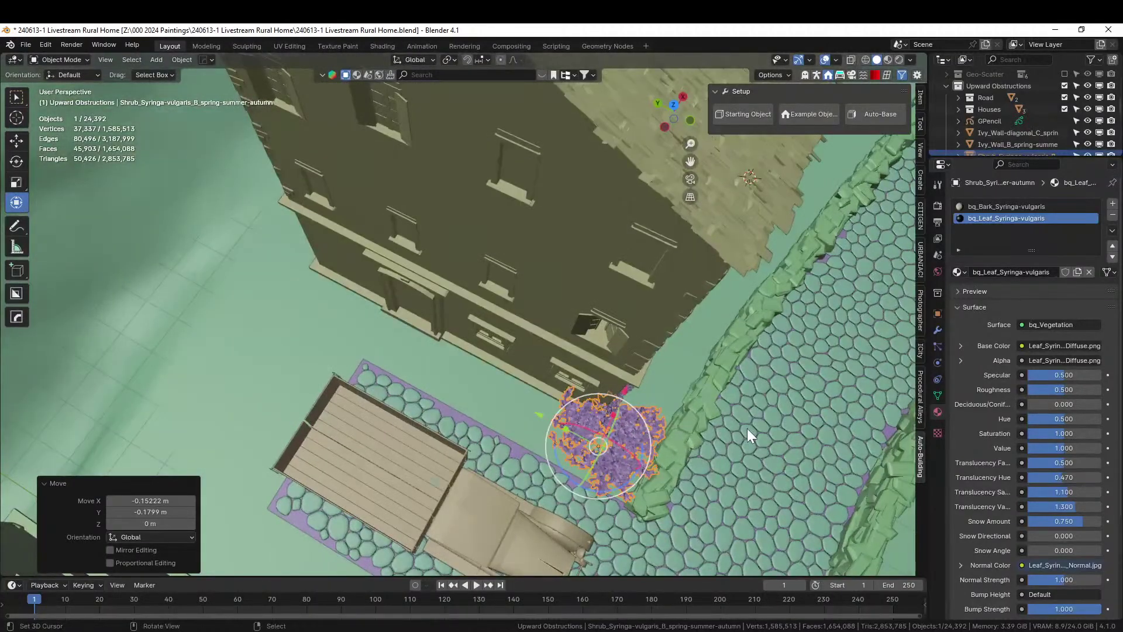
# - Make two linked duplicates of the Syringa shrub along the side wall, spaced about 1.467 m and 1.578 m apart along Y
pyautogui.press('KP_7')
pyautogui.hotkey('alt', 'd')
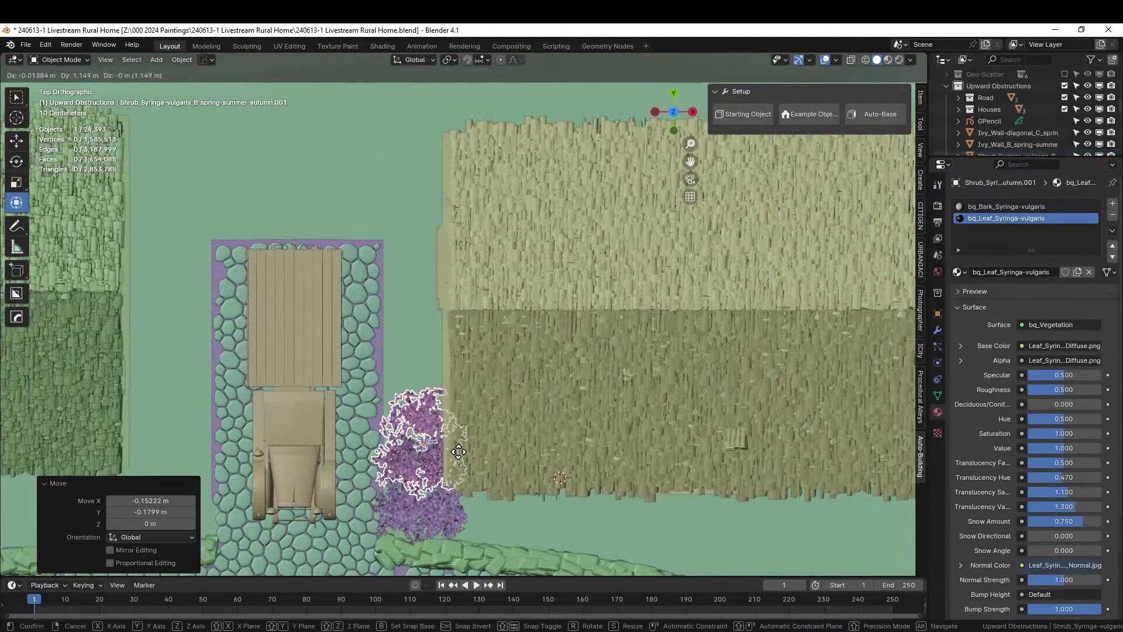
pyautogui.click(465, 444)
pyautogui.hotkey('alt', 'd')
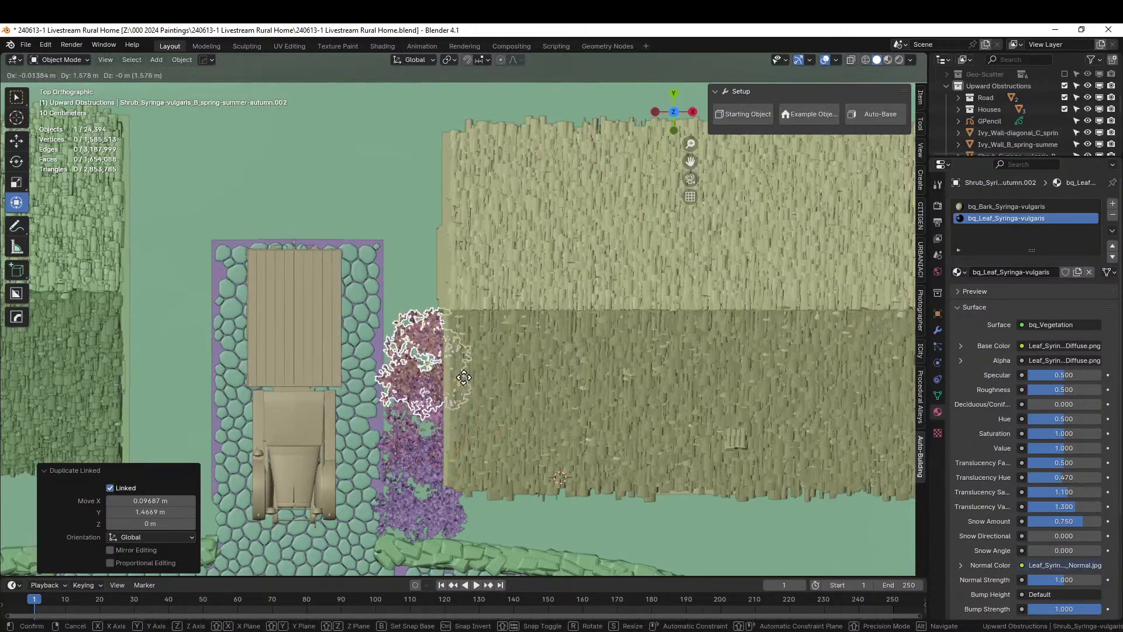
pyautogui.click(534, 440)
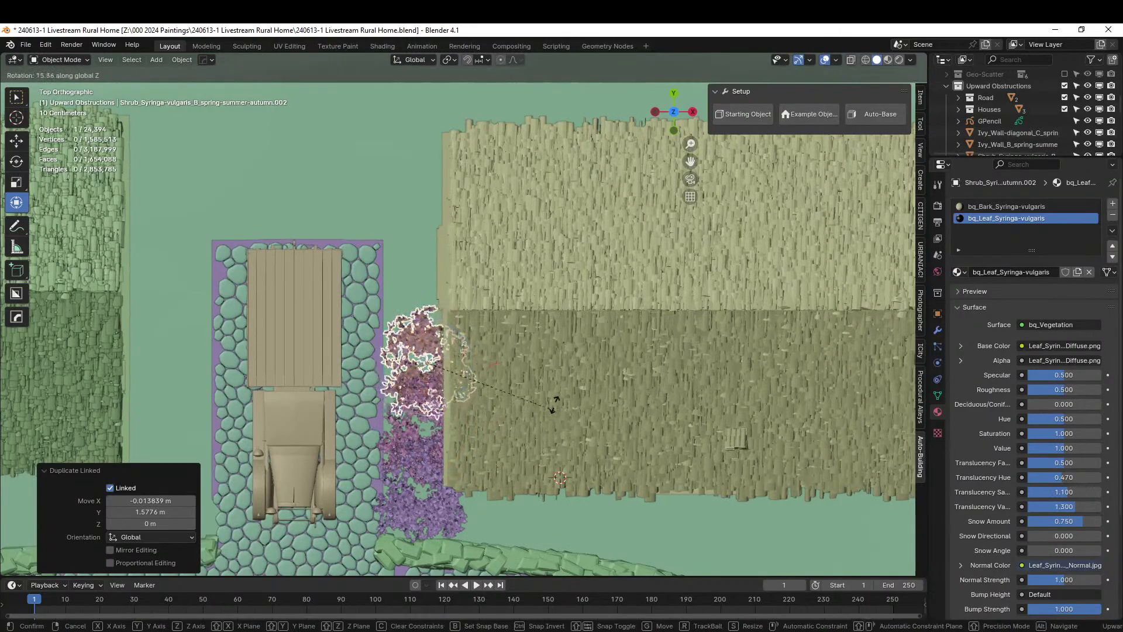
# - Rotate the original Syringa shrub and the middle duplicate around the vertical axis for variation, the middle one by about -48.3°
pyautogui.click(436, 474)
pyautogui.press('r')
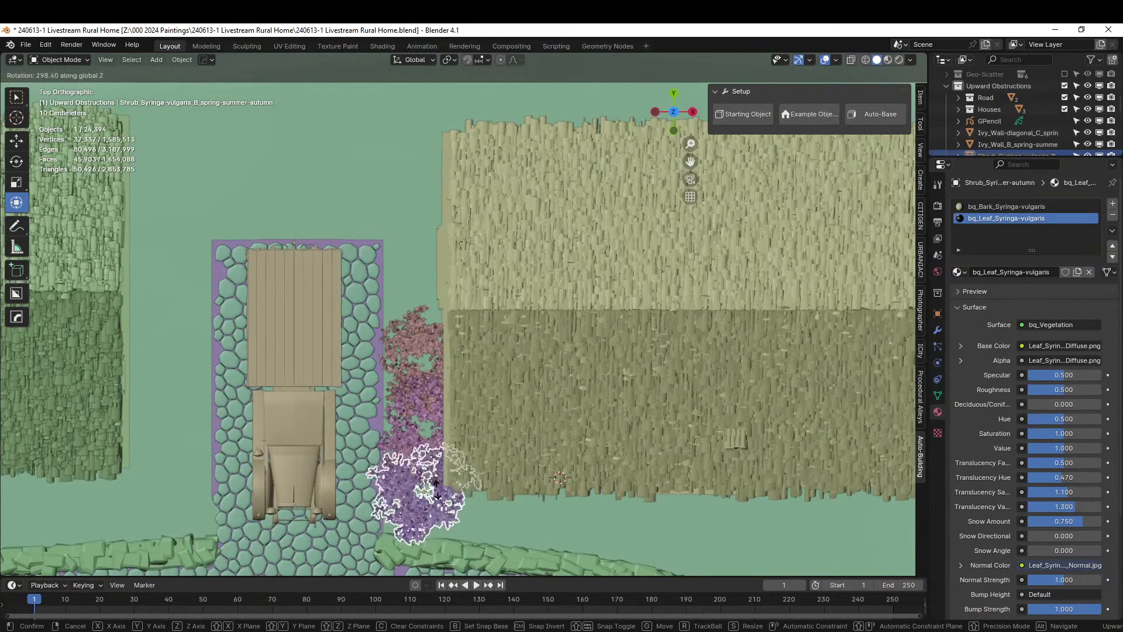
pyautogui.click(430, 476)
pyautogui.rightClick(403, 433)
pyautogui.press('r')
pyautogui.press('z')
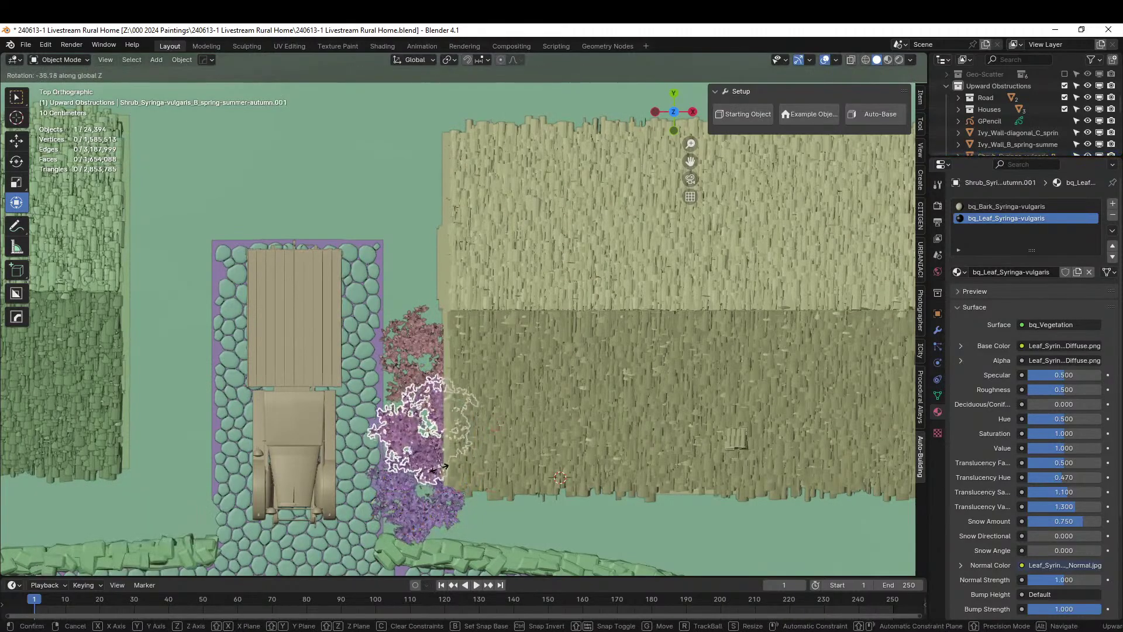
pyautogui.click(459, 446)
pyautogui.moveTo(459, 446); pyautogui.dragTo(674, 289, button='middle')
pyautogui.scroll(4, 528, 329)
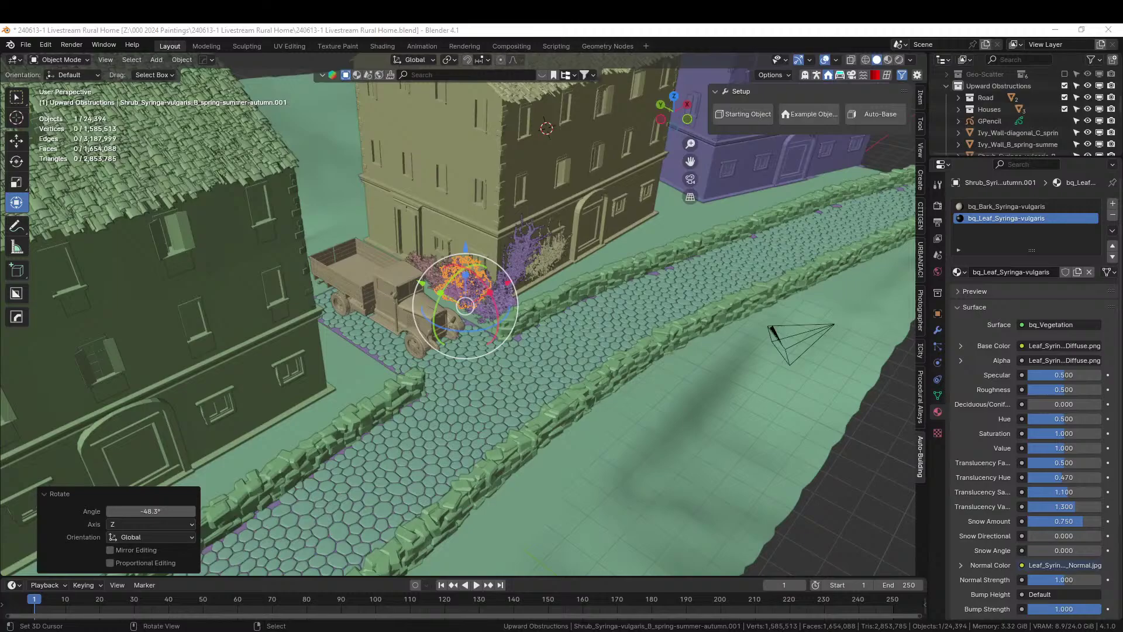
# - Place the Shrub_Buxus-semprevirens_C_spring-summer-autumn asset on the ground near the house's corner opposite the truck
pyautogui.click(625, 31)
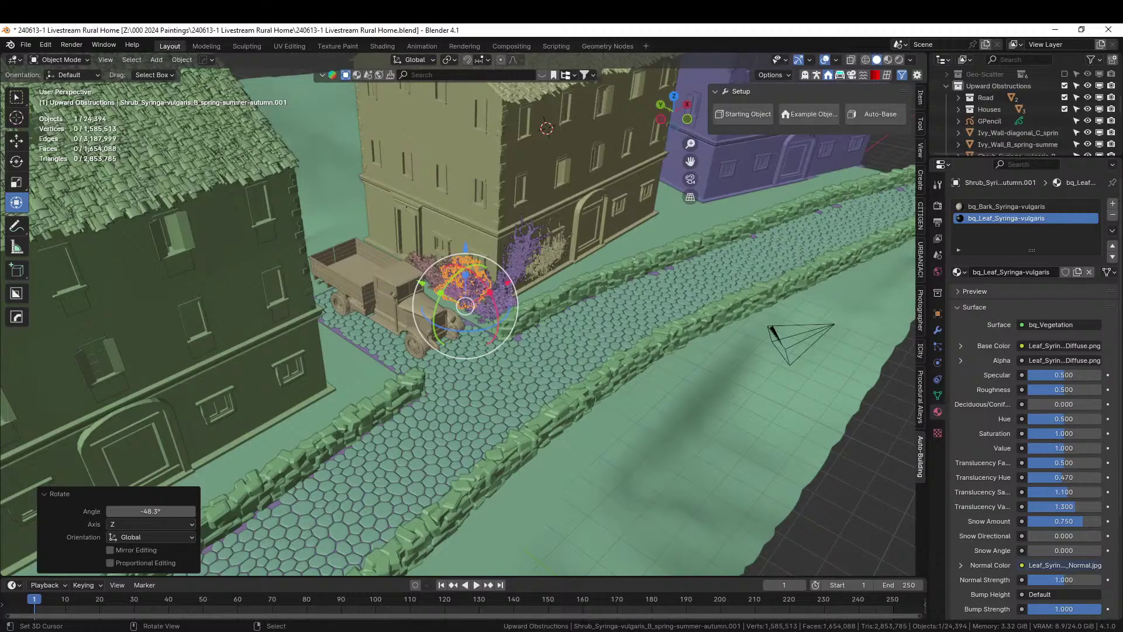
pyautogui.moveTo(649, 26); pyautogui.dragTo(690, 224)
pyautogui.press('KP_7')
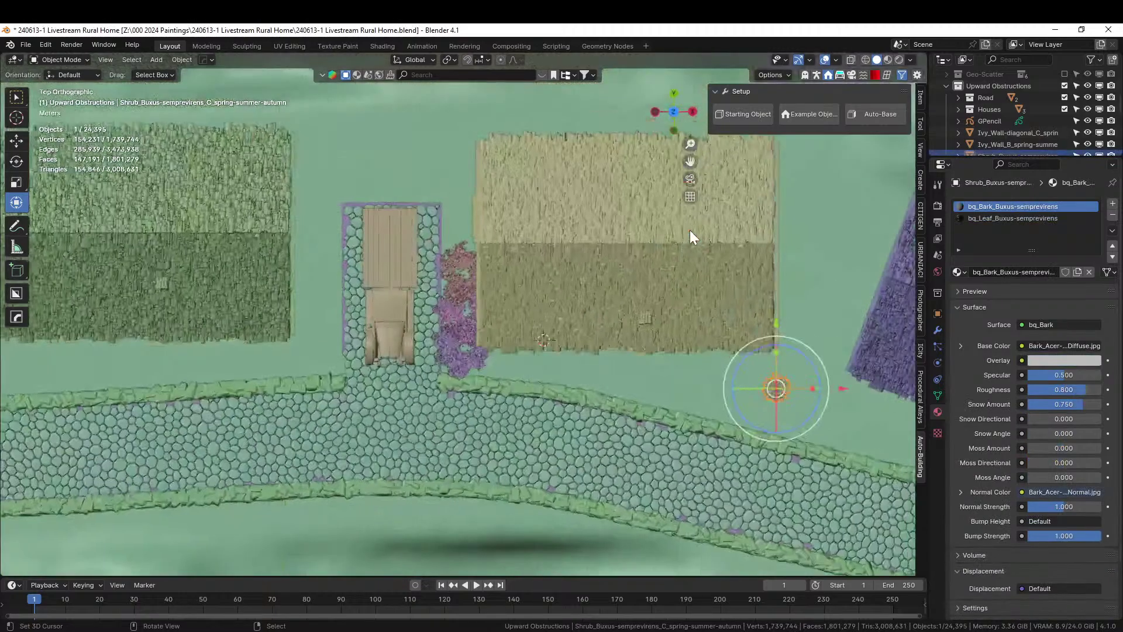
pyautogui.press('KP_Decimal')
# - Move the Buxus shrub about -11.643 m along X and 0.748 m along Y, next to the Syringa shrubs at the truck-side corner
pyautogui.moveTo(737, 273); pyautogui.dragTo(543, 190, button='middle')
pyautogui.press('KP_7')
pyautogui.scroll(-4, 547, 192)
pyautogui.scroll(1, 490, 220)
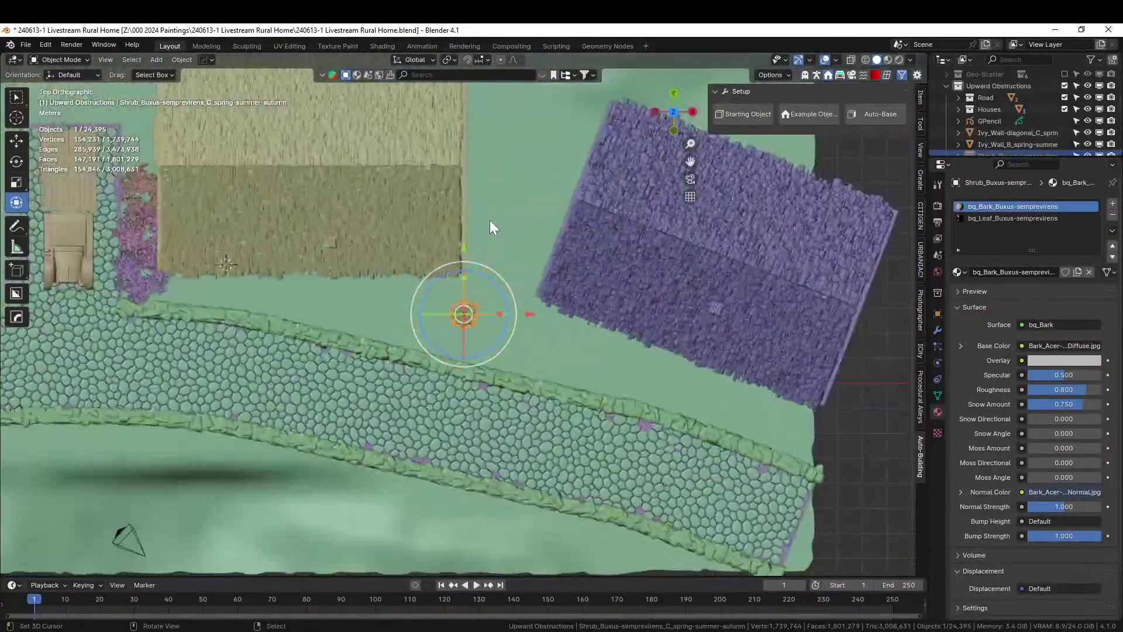
pyautogui.press('Delete')
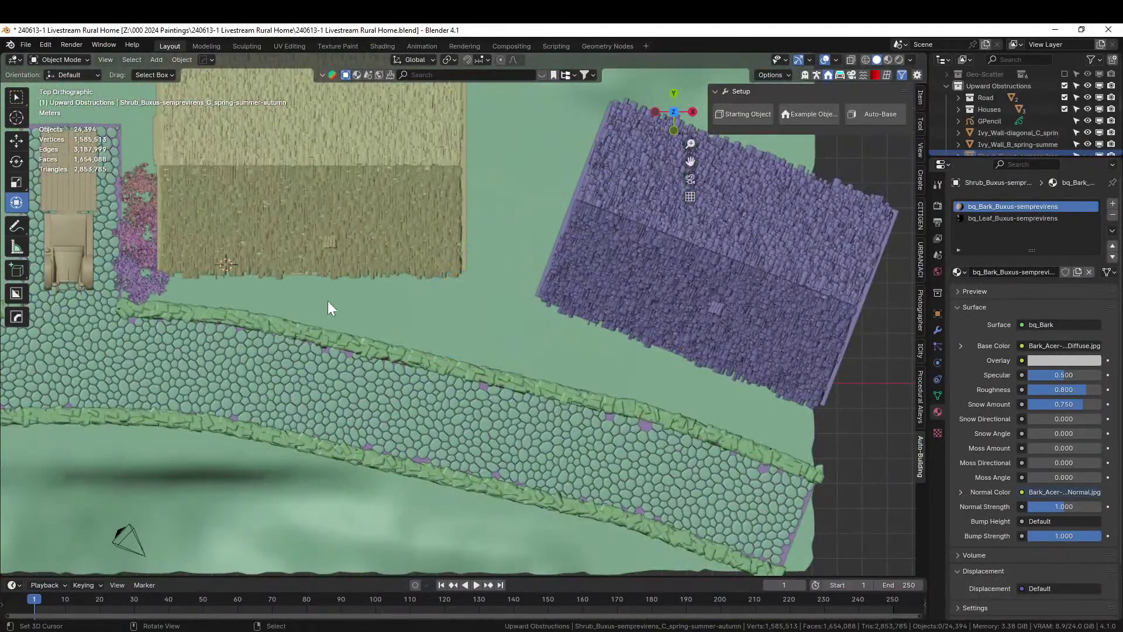
pyautogui.hotkey('ctrl', 'z')
pyautogui.moveTo(448, 310); pyautogui.dragTo(155, 291)
# - Build a hedge row along the stone wall in front of the house from 14 linked Buxus duplicates spaced roughly 0.8 to 1.2 m apart
pyautogui.hotkey('alt', 'd')
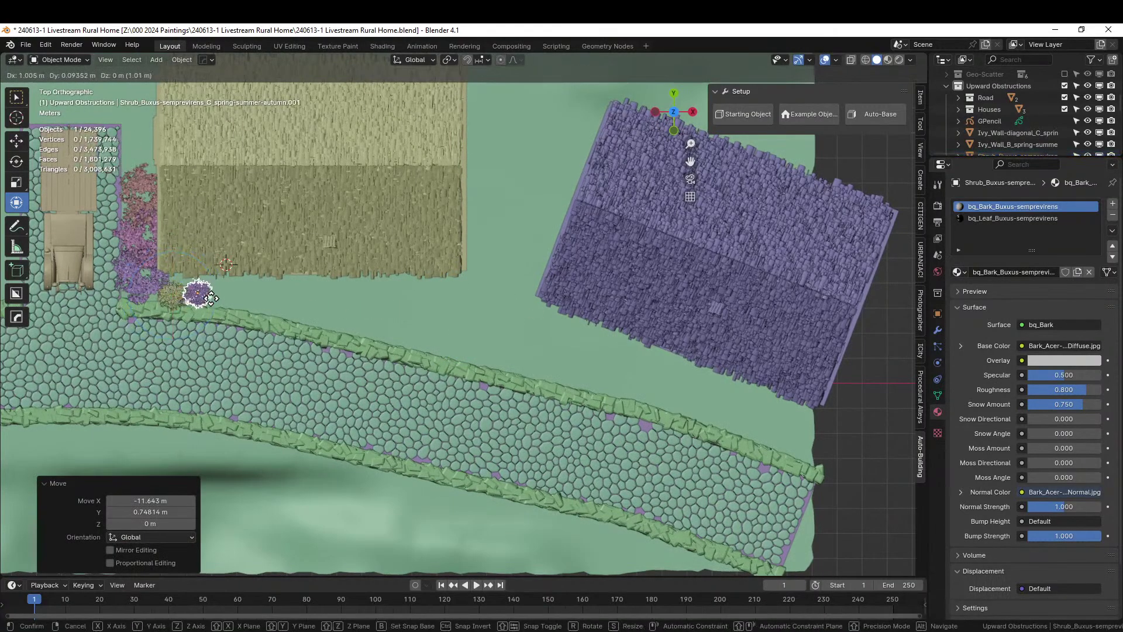
pyautogui.click(213, 302)
pyautogui.hotkey('alt', 'd')
pyautogui.click(231, 301)
pyautogui.hotkey('alt', 'd')
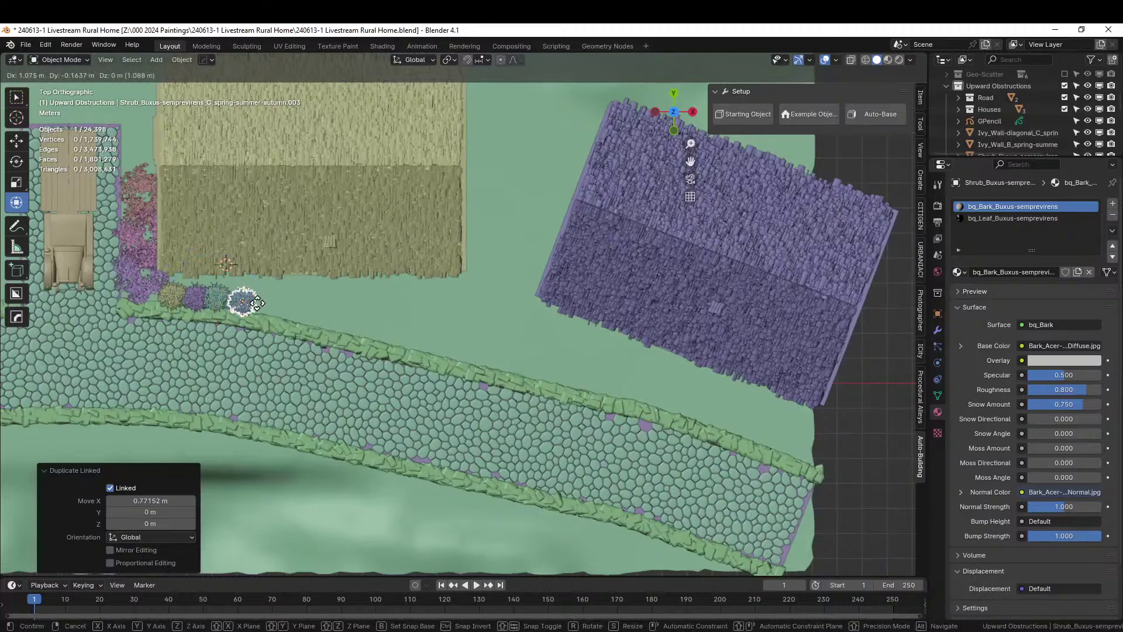
pyautogui.click(258, 303)
pyautogui.hotkey('alt', 'd')
pyautogui.click(291, 314)
pyautogui.hotkey('alt', 'd')
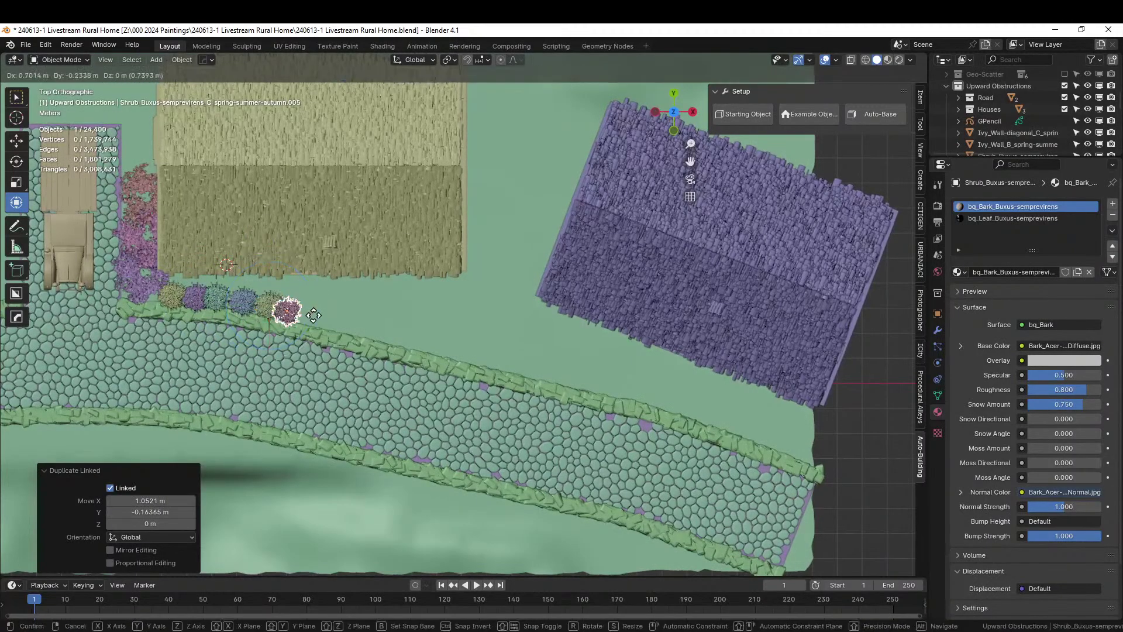
pyautogui.click(311, 323)
pyautogui.hotkey('alt', 'd')
pyautogui.click(336, 326)
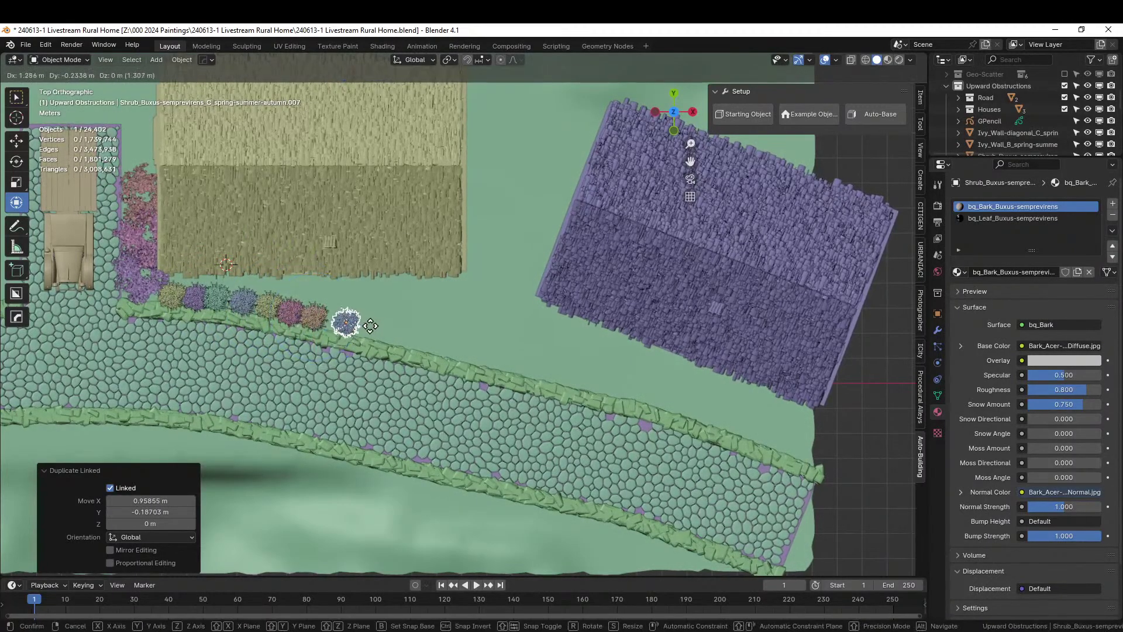
pyautogui.click(360, 326)
pyautogui.hotkey('alt', 'd')
pyautogui.click(381, 329)
pyautogui.hotkey('alt', 'd')
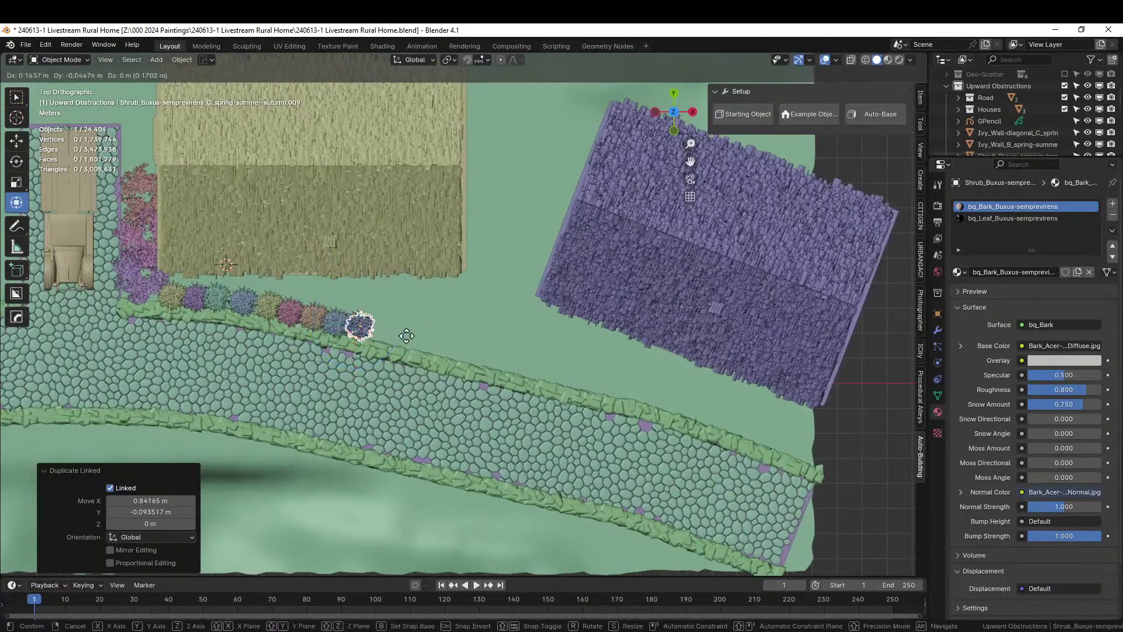
pyautogui.click(408, 336)
pyautogui.hotkey('alt', 'd')
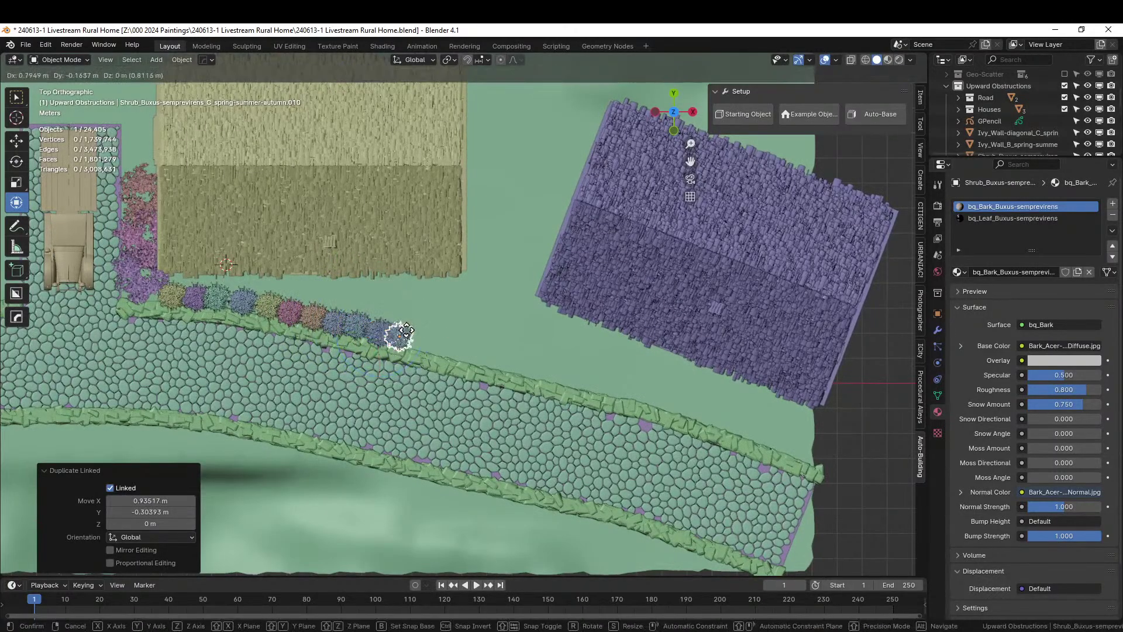
pyautogui.click(401, 333)
pyautogui.hotkey('alt', 'd')
pyautogui.click(452, 342)
pyautogui.hotkey('alt', 'd')
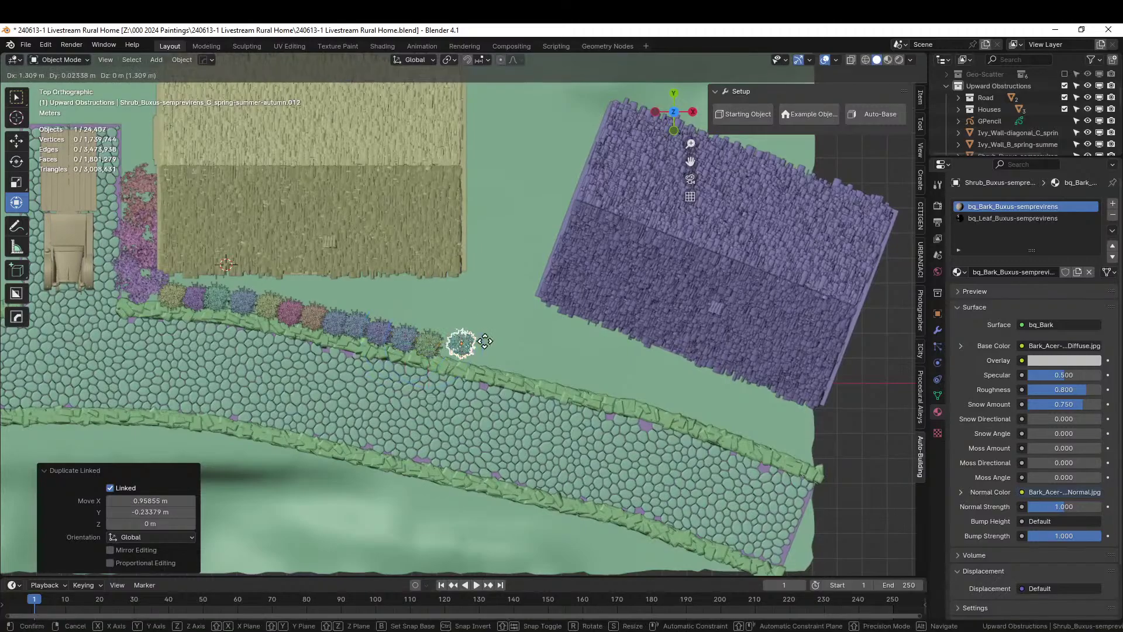
pyautogui.click(475, 346)
pyautogui.hotkey('alt', 'd')
pyautogui.click(495, 350)
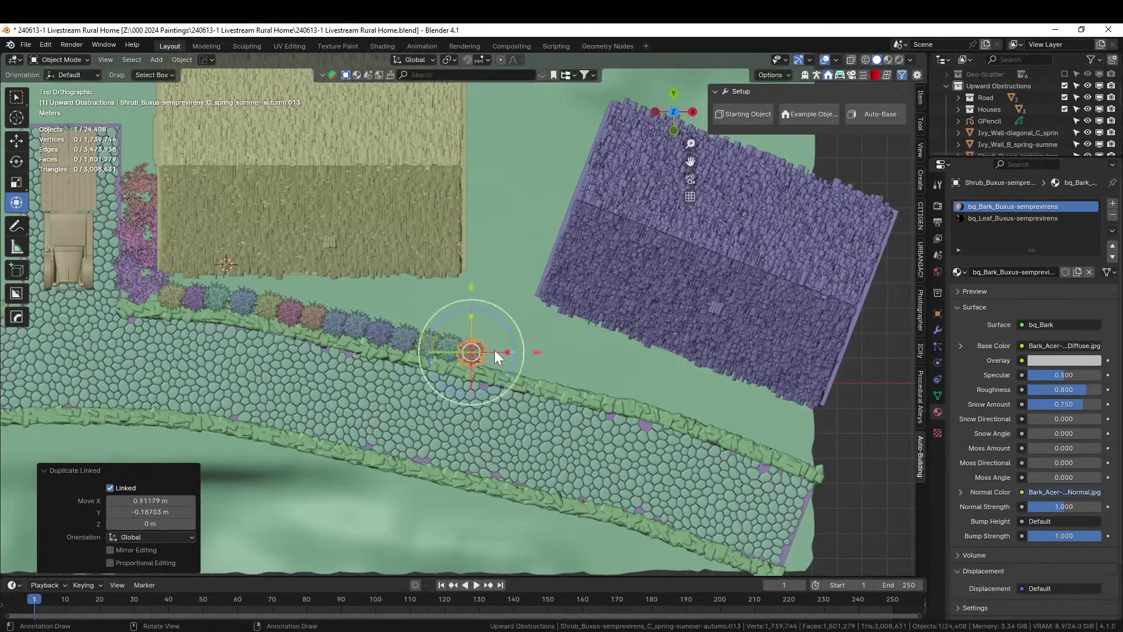
pyautogui.hotkey('alt', 'd')
pyautogui.click(522, 356)
# - Continue the Buxus hedge from the wall back between the two houses with five more linked duplicates along Y
pyautogui.hotkey('alt', 'd')
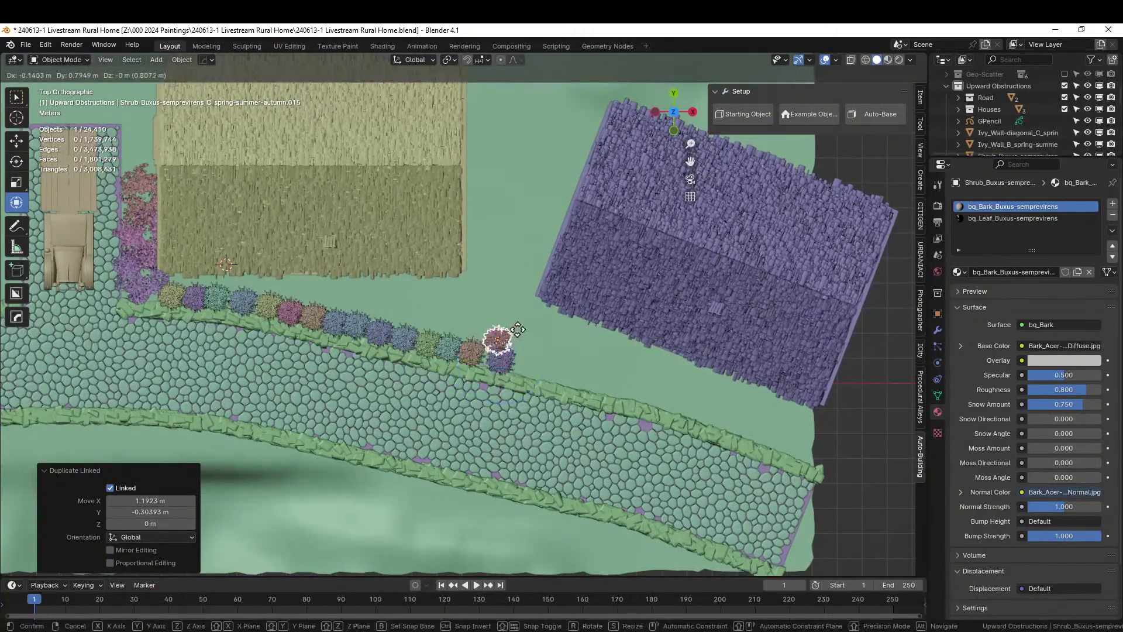
pyautogui.click(521, 326)
pyautogui.hotkey('alt', 'd')
pyautogui.click(521, 296)
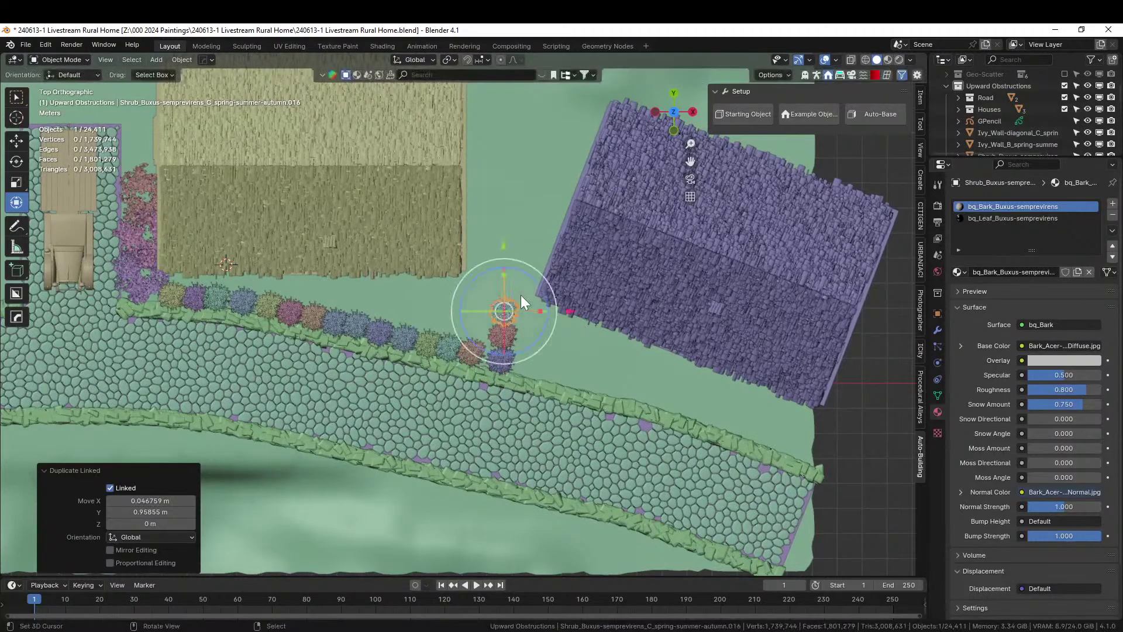
pyautogui.hotkey('alt', 'd')
pyautogui.click(520, 273)
pyautogui.hotkey('alt', 'd')
pyautogui.click(522, 244)
pyautogui.hotkey('alt', 'd')
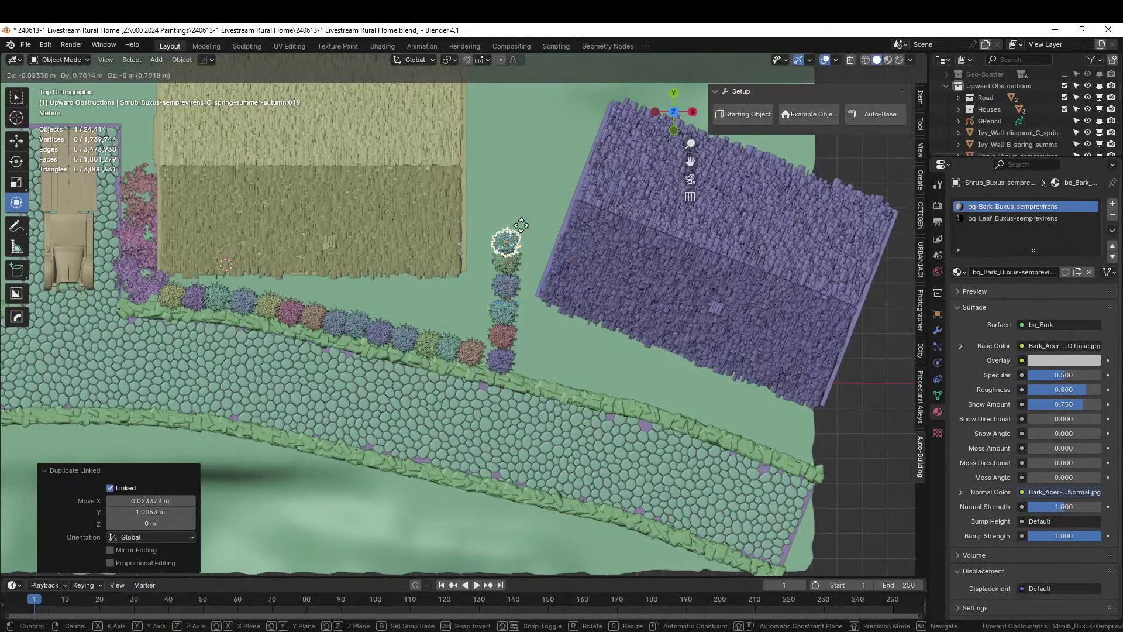
pyautogui.click(521, 221)
# - Save the Blender scene file with the hedge in place
pyautogui.moveTo(521, 221); pyautogui.dragTo(466, 358, button='middle')
pyautogui.scroll(-6, 469, 225)
pyautogui.scroll(-3, 510, 367)
pyautogui.hotkey('ctrl', 's')
# - Select the old house behind the hedge and switch the sidebar to the add-on group containing the polygoniq tools
pyautogui.scroll(3, 570, 314)
pyautogui.scroll(3, 475, 314)
pyautogui.scroll(3, 519, 355)
pyautogui.click(467, 358)
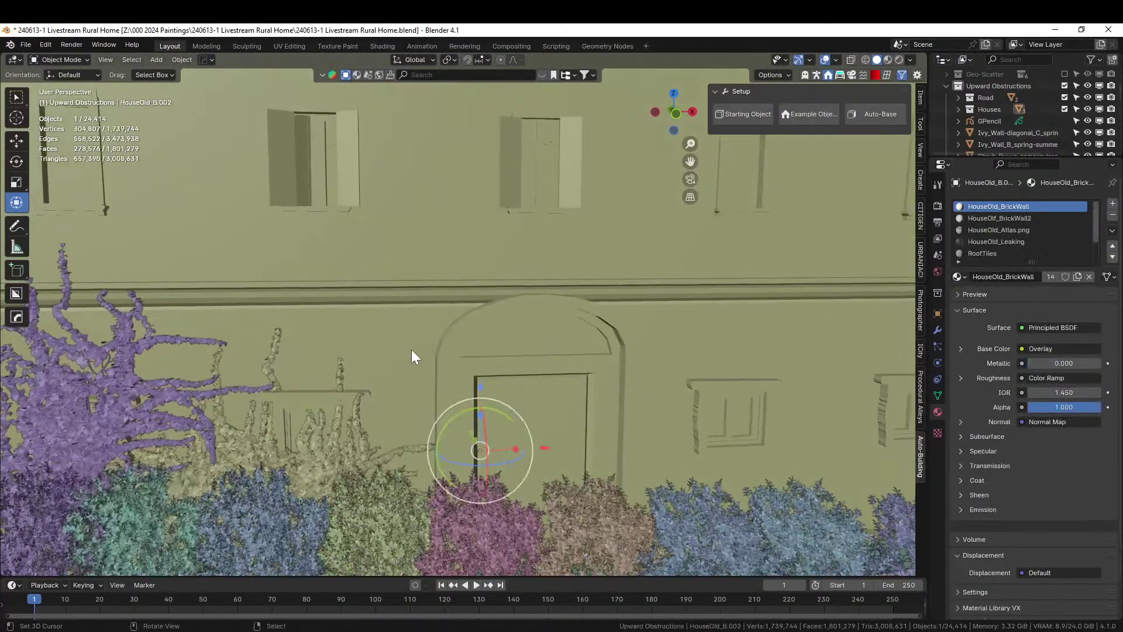
pyautogui.click(840, 76)
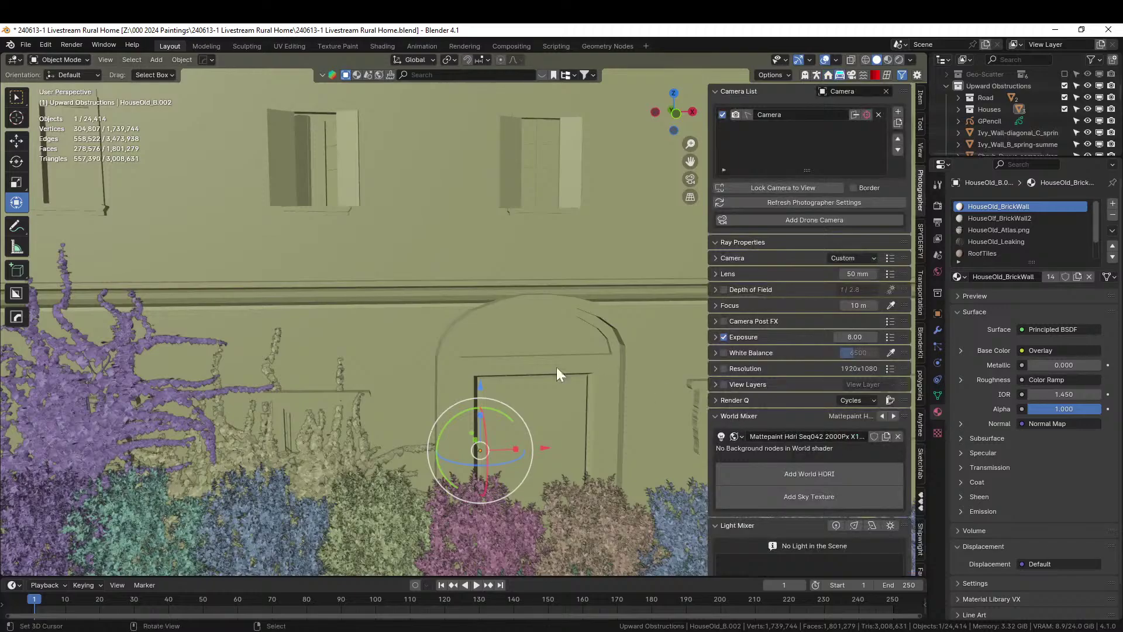
pyautogui.click(437, 245)
pyautogui.press('KP_Divide')
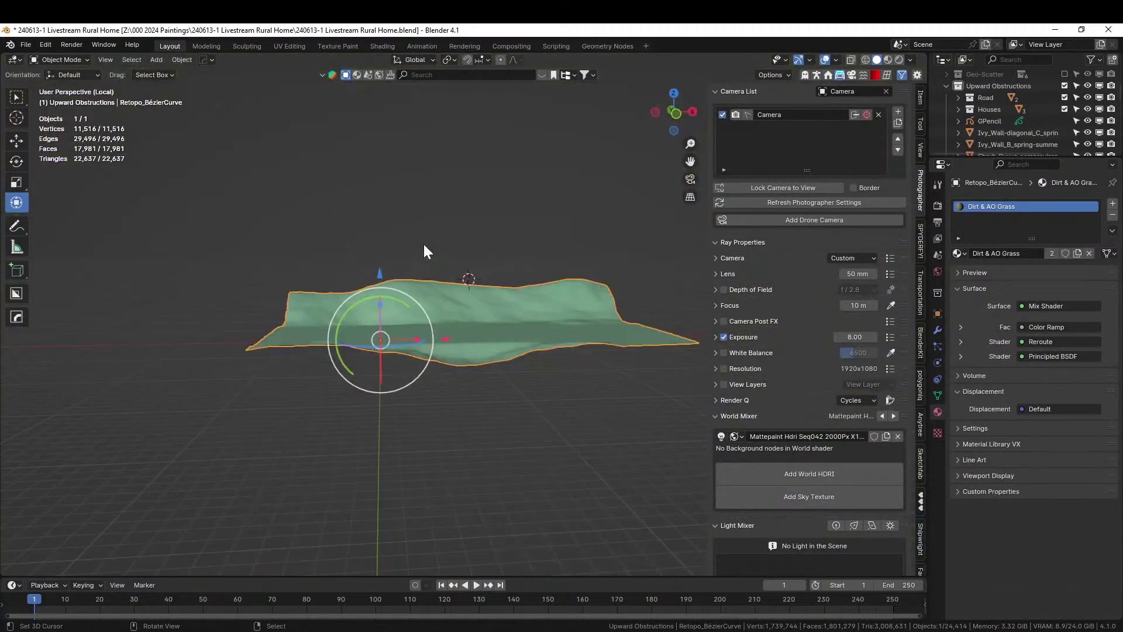
pyautogui.press('KP_Divide')
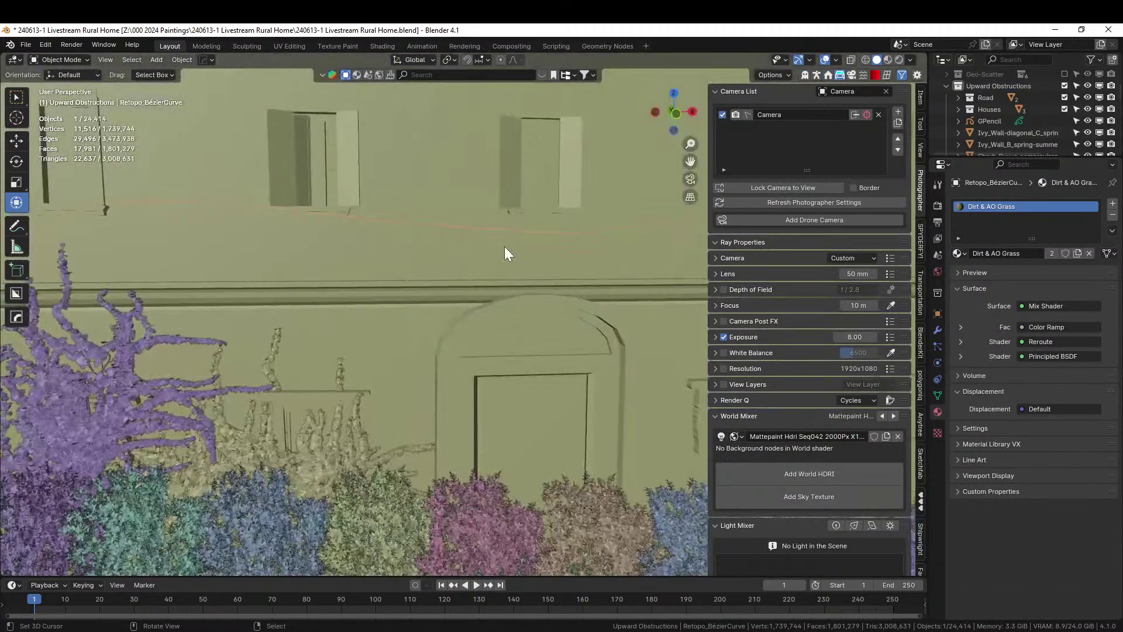
# - Select the old house and isolate it in Local View with its front facade facing the viewer
pyautogui.click(429, 140)
pyautogui.press('KP_Divide')
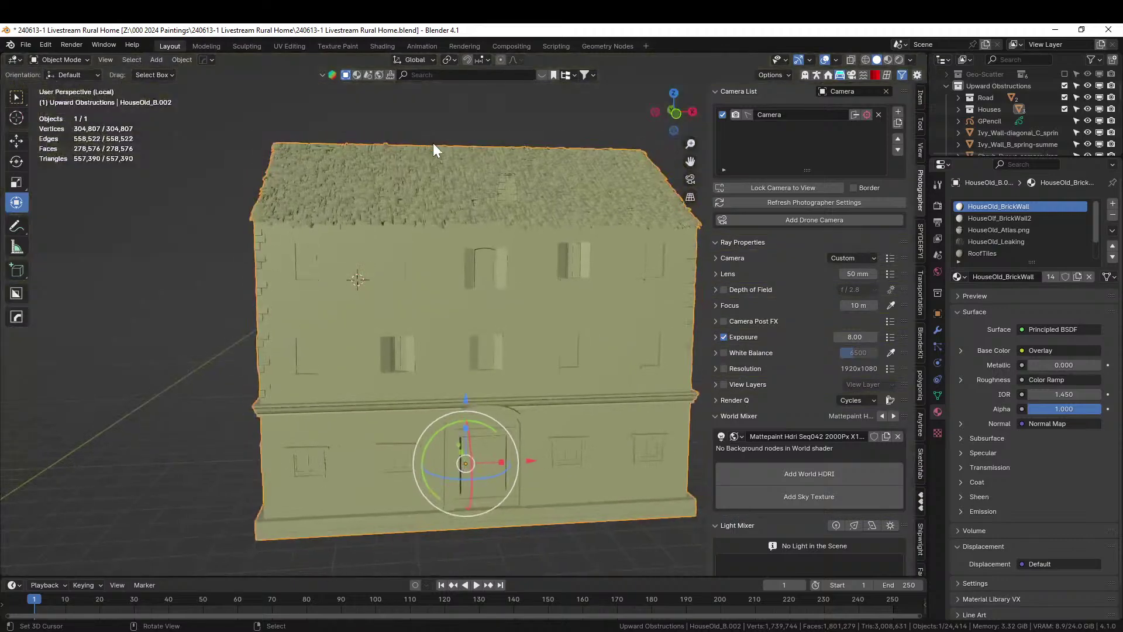
pyautogui.moveTo(433, 143); pyautogui.dragTo(398, 193, button='middle')
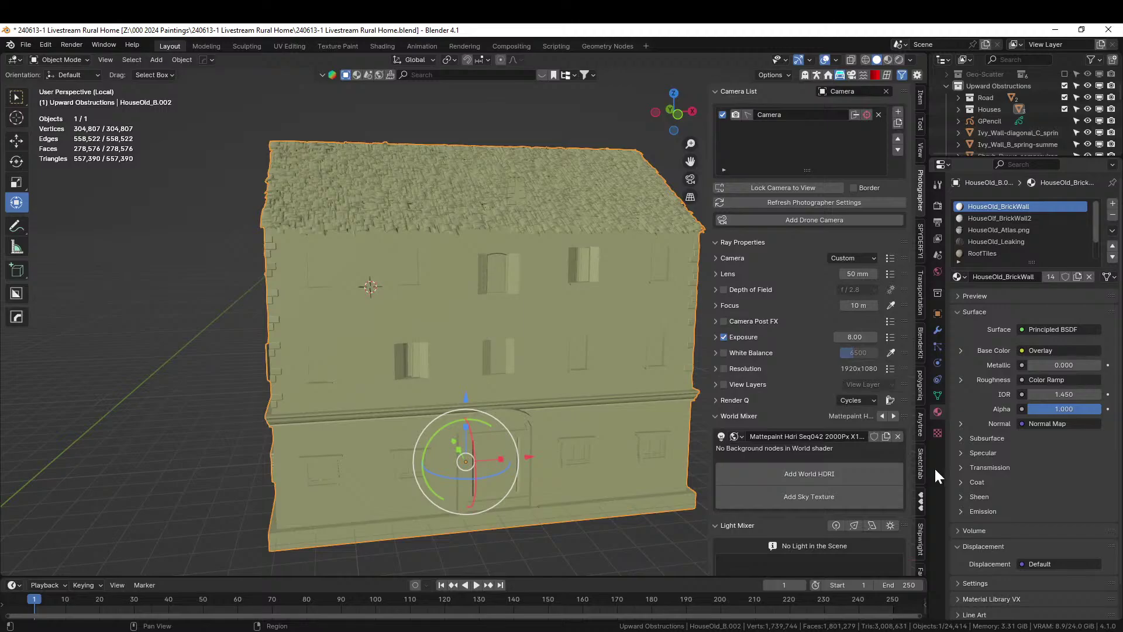
# - Start botaniq vine drawing on the house and sketch branching vine strokes from one base across the front facade's upper floors
pyautogui.click(919, 386)
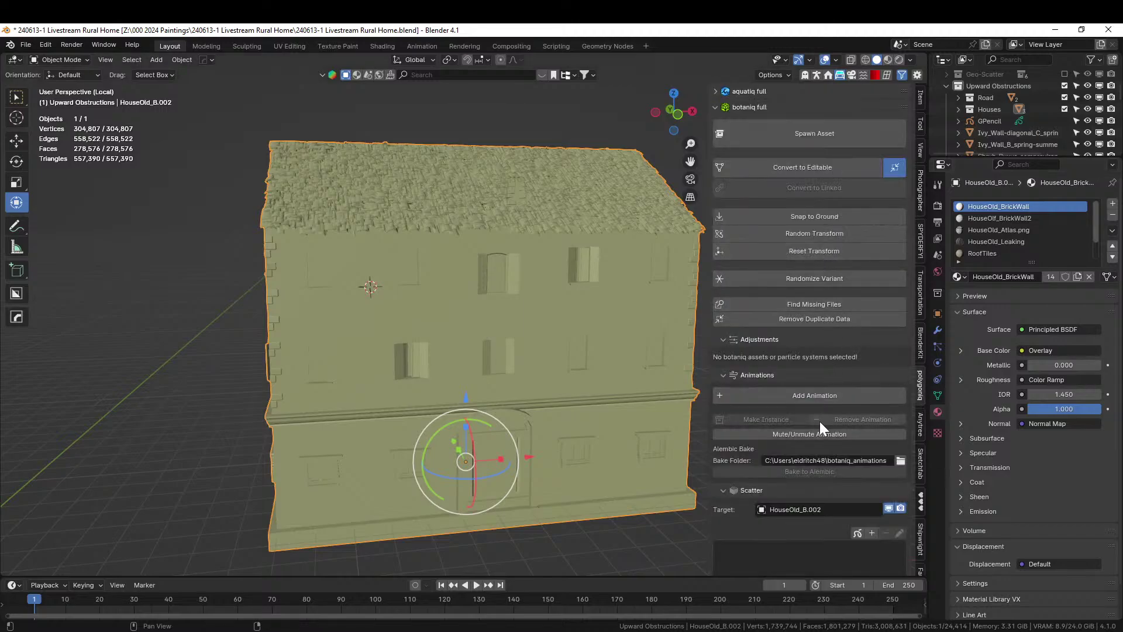
pyautogui.click(857, 533)
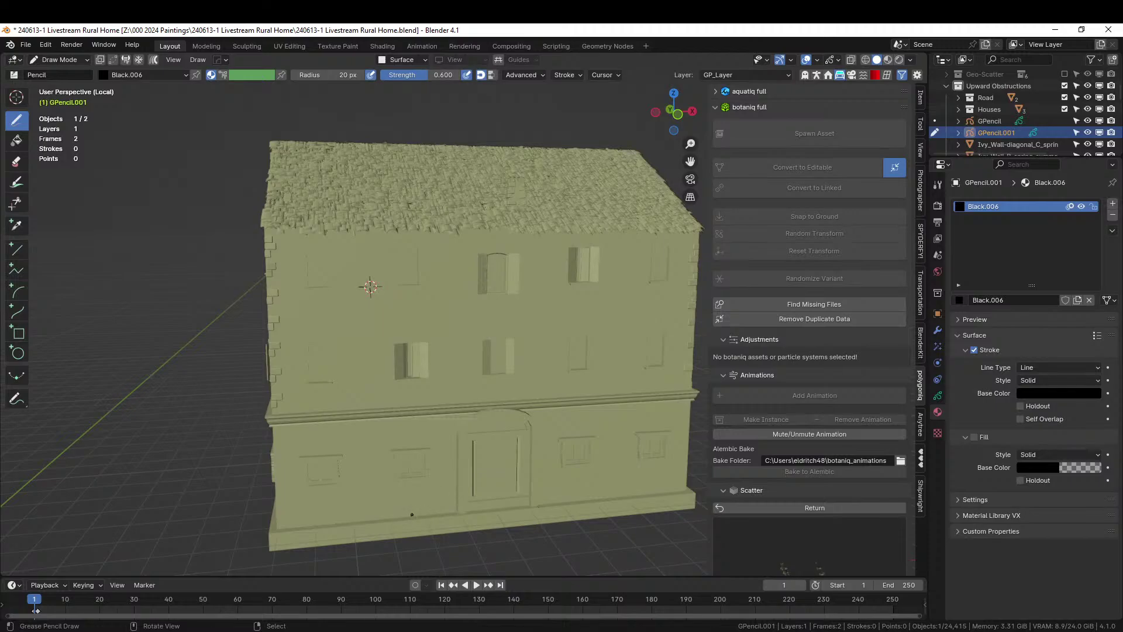
pyautogui.moveTo(373, 446); pyautogui.dragTo(364, 345)
pyautogui.moveTo(409, 248); pyautogui.dragTo(381, 272)
pyautogui.moveTo(448, 357); pyautogui.dragTo(457, 246)
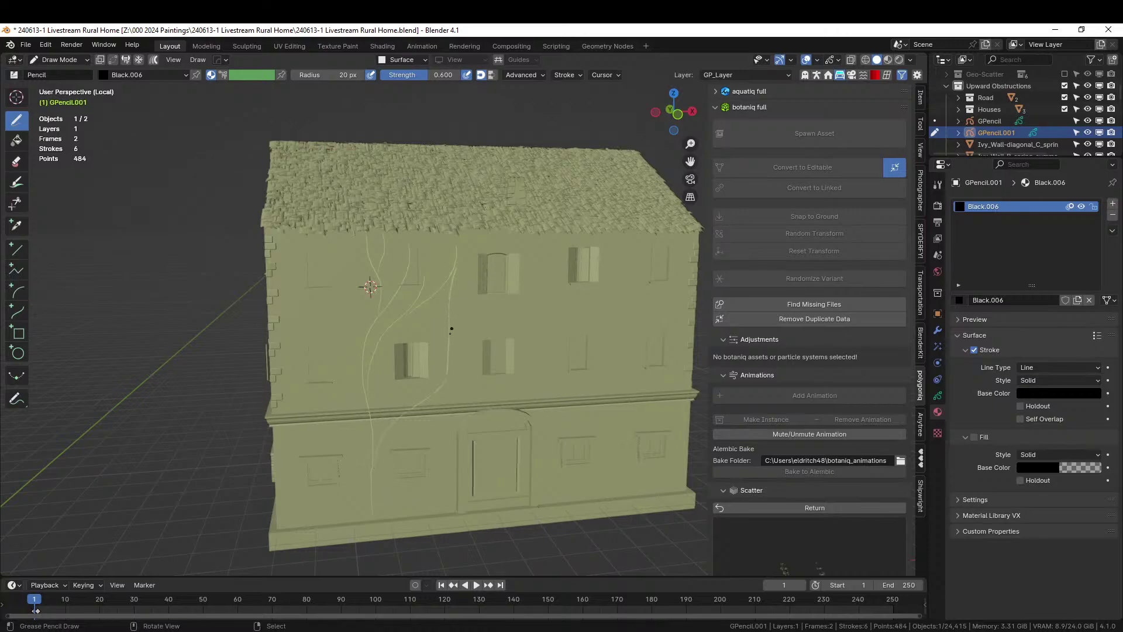
pyautogui.moveTo(535, 303); pyautogui.dragTo(550, 252)
pyautogui.moveTo(362, 317)
pyautogui.mouseDown()
pyautogui.moveTo(297, 306)
pyautogui.moveTo(288, 261)
pyautogui.moveTo(347, 239)
pyautogui.mouseUp()
pyautogui.moveTo(294, 332); pyautogui.dragTo(335, 367)
pyautogui.moveTo(344, 423); pyautogui.dragTo(353, 322)
pyautogui.moveTo(371, 515); pyautogui.dragTo(386, 405)
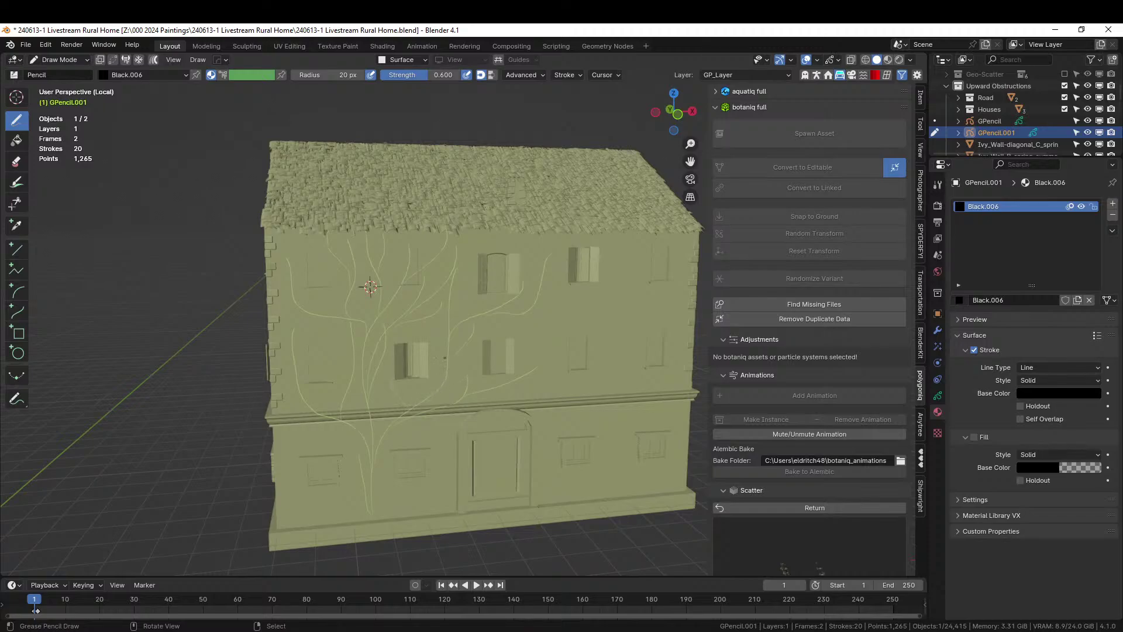
pyautogui.moveTo(444, 357); pyautogui.dragTo(499, 295)
pyautogui.moveTo(547, 309); pyautogui.dragTo(584, 284)
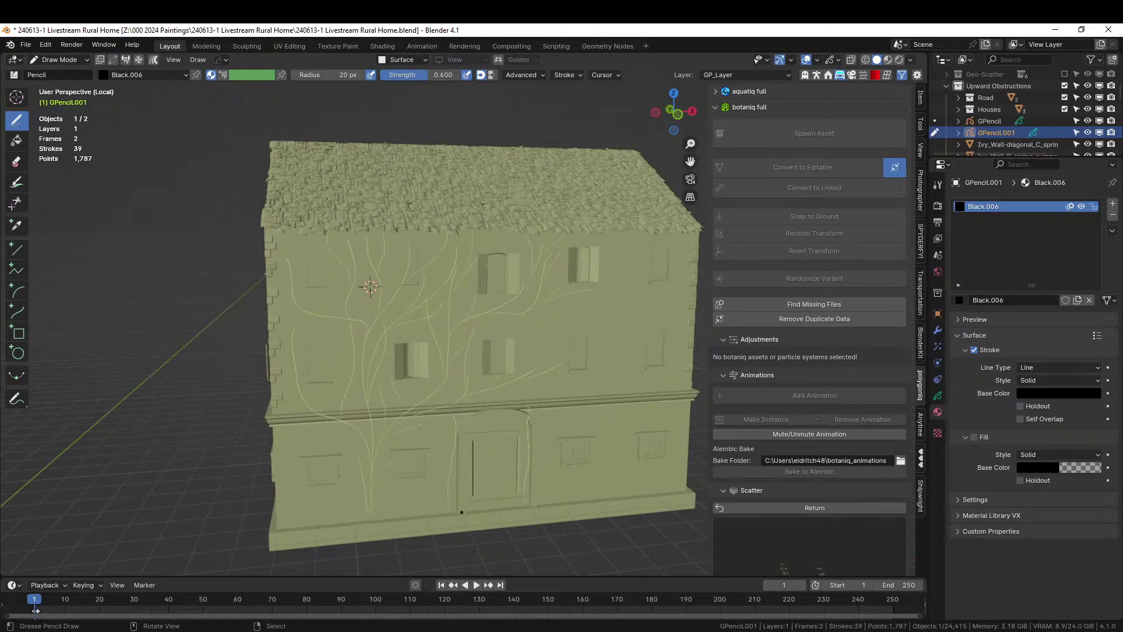
# - Draw additional vine strokes climbing the wall on both sides of the arched front doorway
pyautogui.moveTo(464, 445); pyautogui.dragTo(462, 401)
pyautogui.scroll(6, 513, 459)
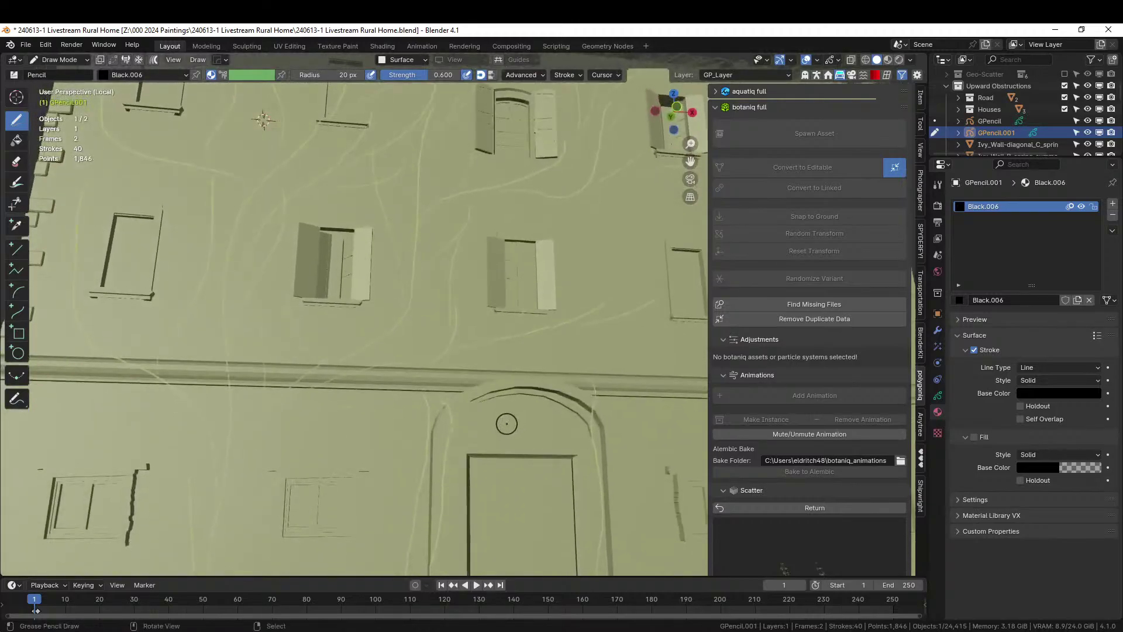
pyautogui.moveTo(507, 423); pyautogui.dragTo(434, 323, button='middle')
pyautogui.moveTo(494, 465); pyautogui.dragTo(504, 290)
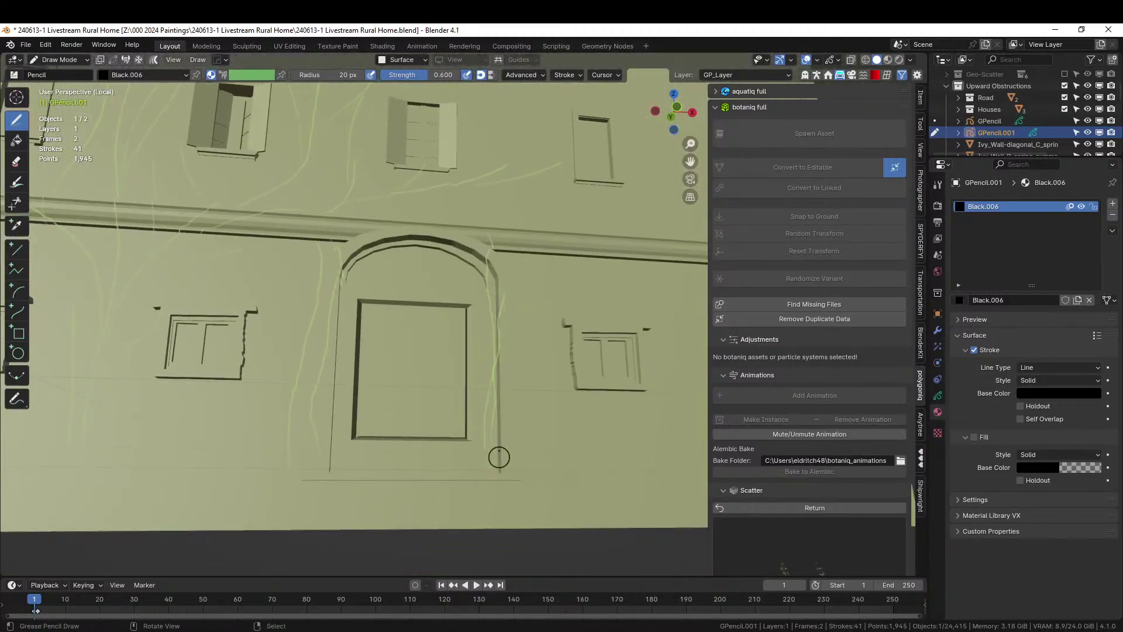
pyautogui.moveTo(496, 458); pyautogui.dragTo(494, 266)
pyautogui.moveTo(250, 447); pyautogui.dragTo(295, 202)
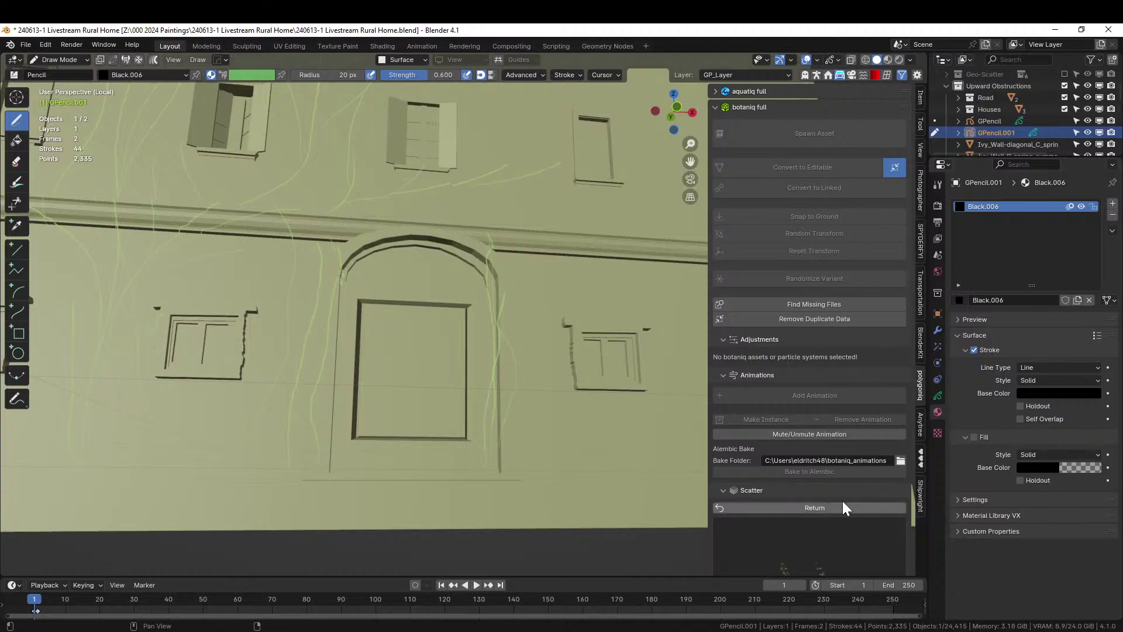
# - Convert the front-facade strokes into Basic (A) vines with Grow From Bottom and Follow normals enabled, and leave Local View
pyautogui.scroll(-5, 843, 502)
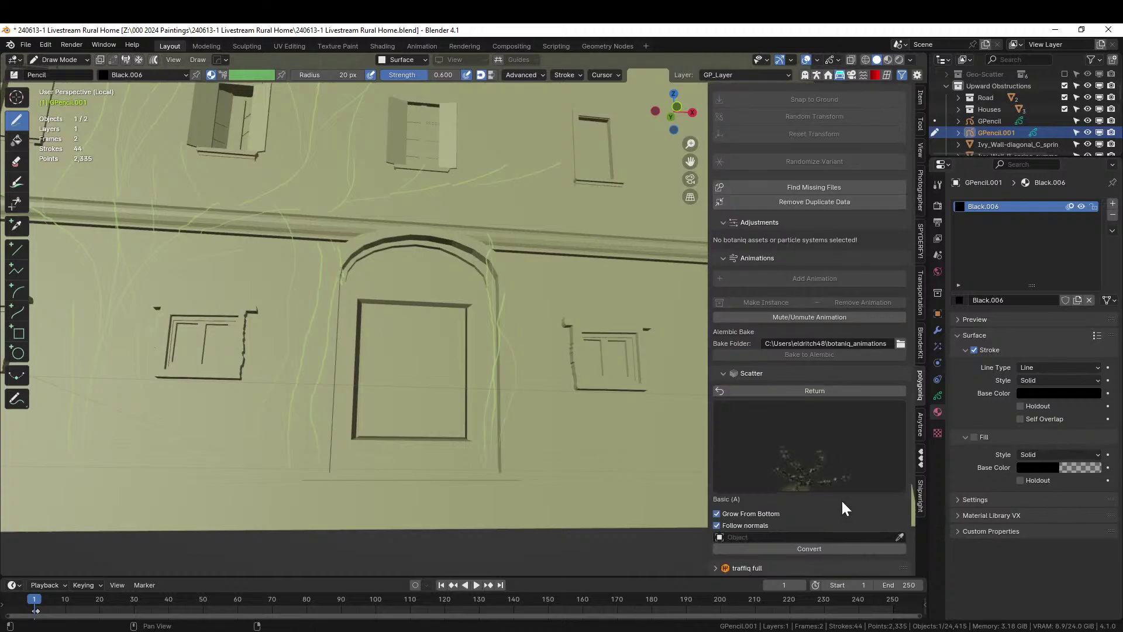
pyautogui.click(759, 547)
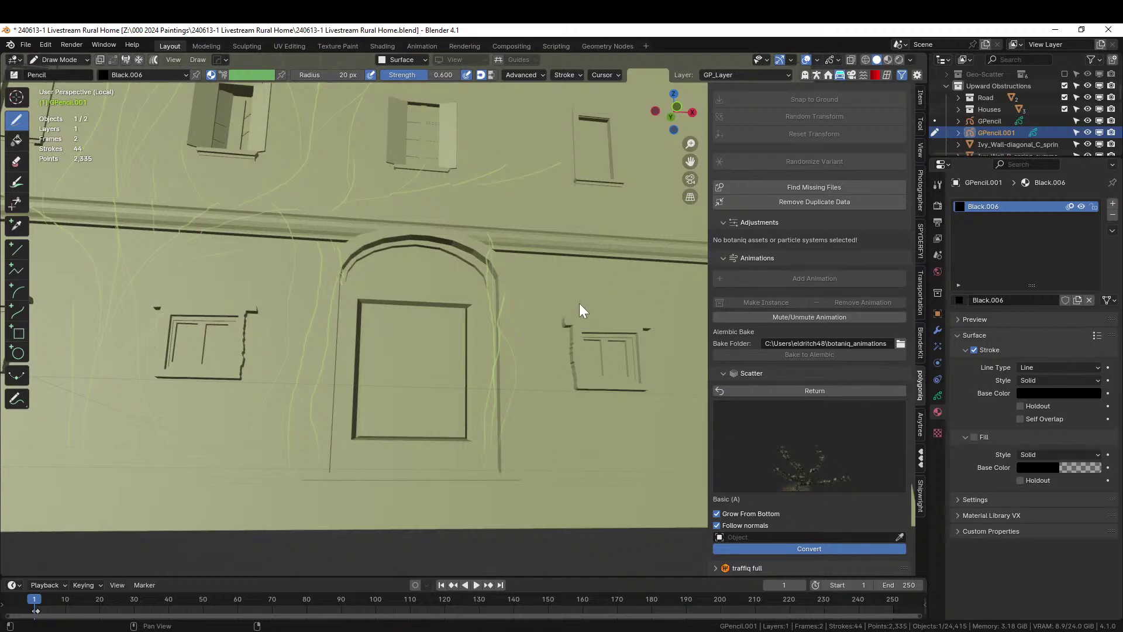
pyautogui.press('KP_Divide')
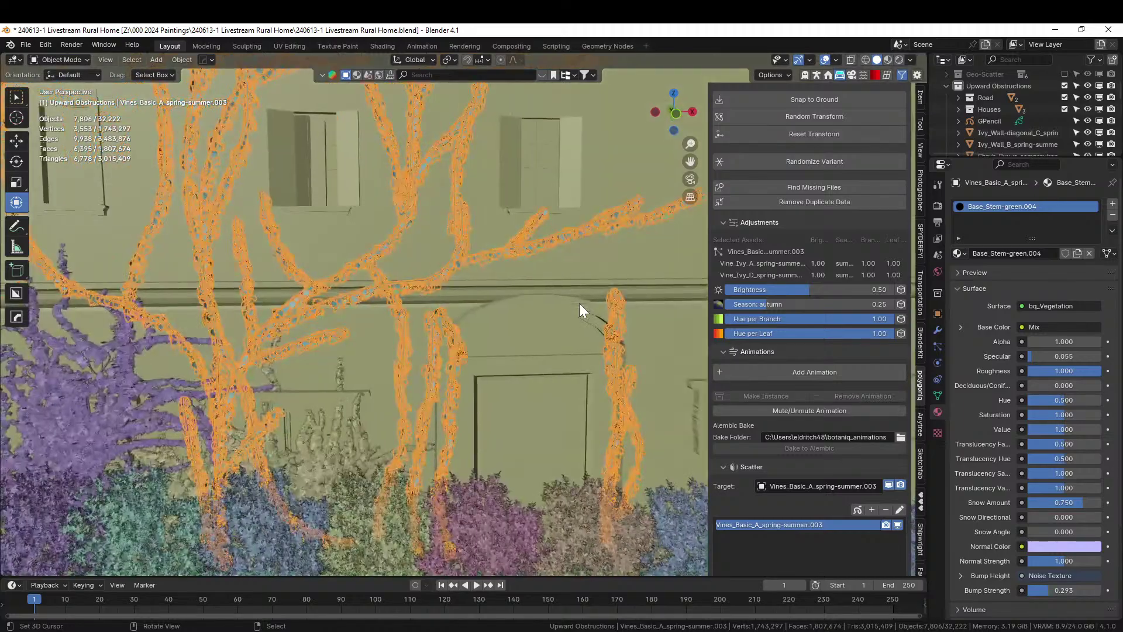
# - Select the vine-covered old house again and isolate it in Local View from the corner beside the truck
pyautogui.moveTo(360, 194); pyautogui.dragTo(331, 240, button='middle')
pyautogui.click(86, 202)
pyautogui.moveTo(396, 255); pyautogui.dragTo(461, 311, button='middle')
pyautogui.moveTo(460, 309); pyautogui.dragTo(353, 352, button='middle')
pyautogui.click(353, 351)
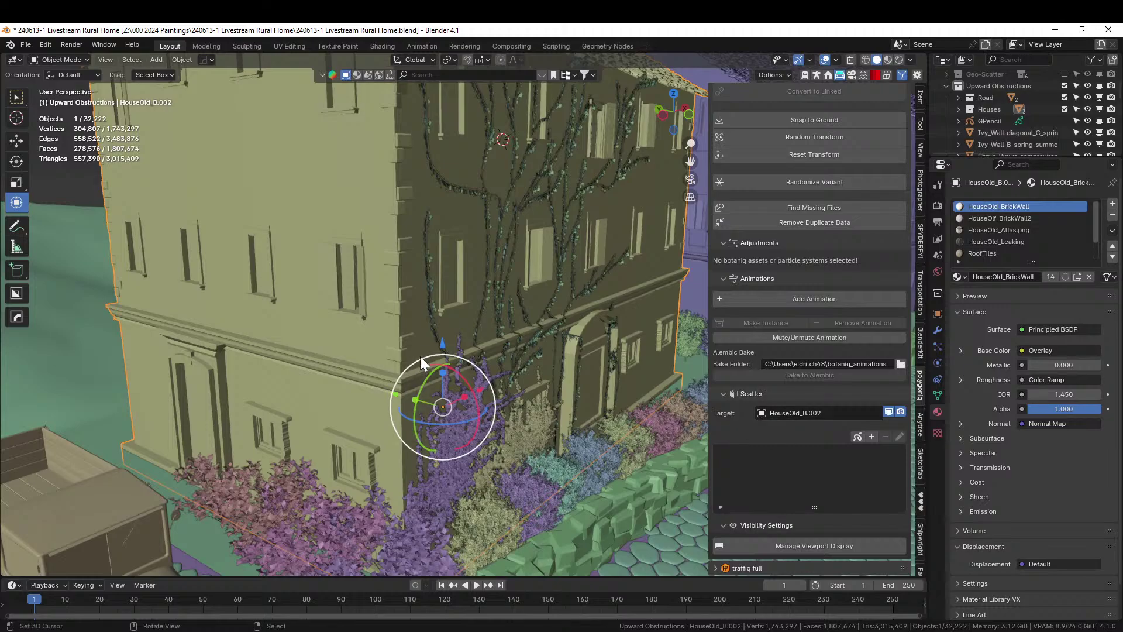
pyautogui.press('KP_Divide')
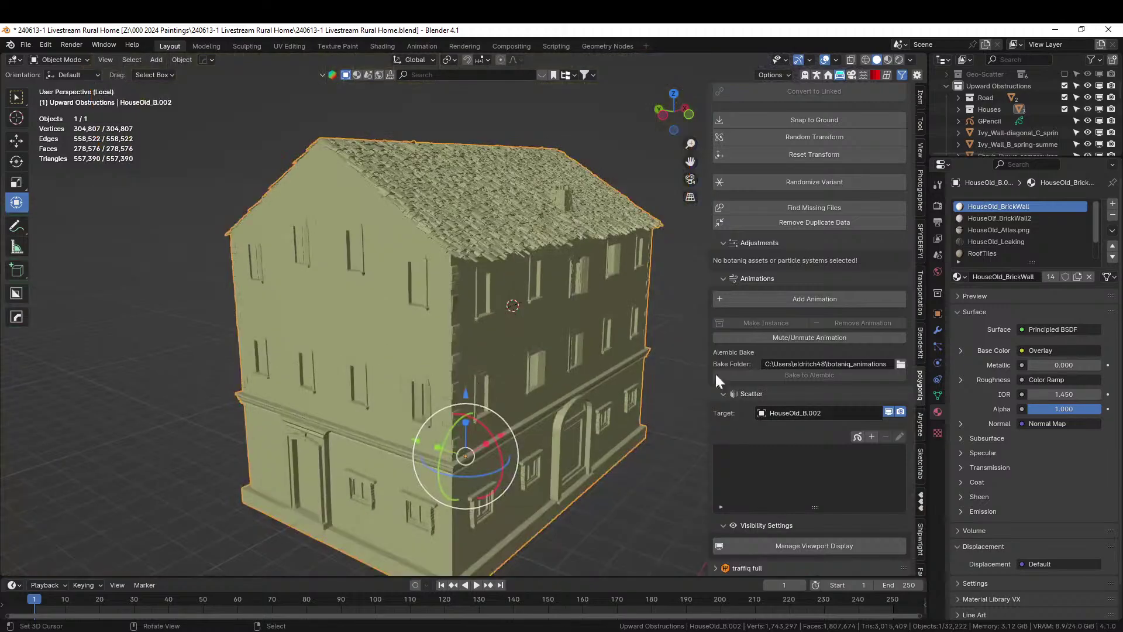
# - Start a new botaniq vine drawing and sketch a main stem with side branches up the gable-end wall and toward its corner
pyautogui.click(858, 436)
pyautogui.scroll(5, 490, 354)
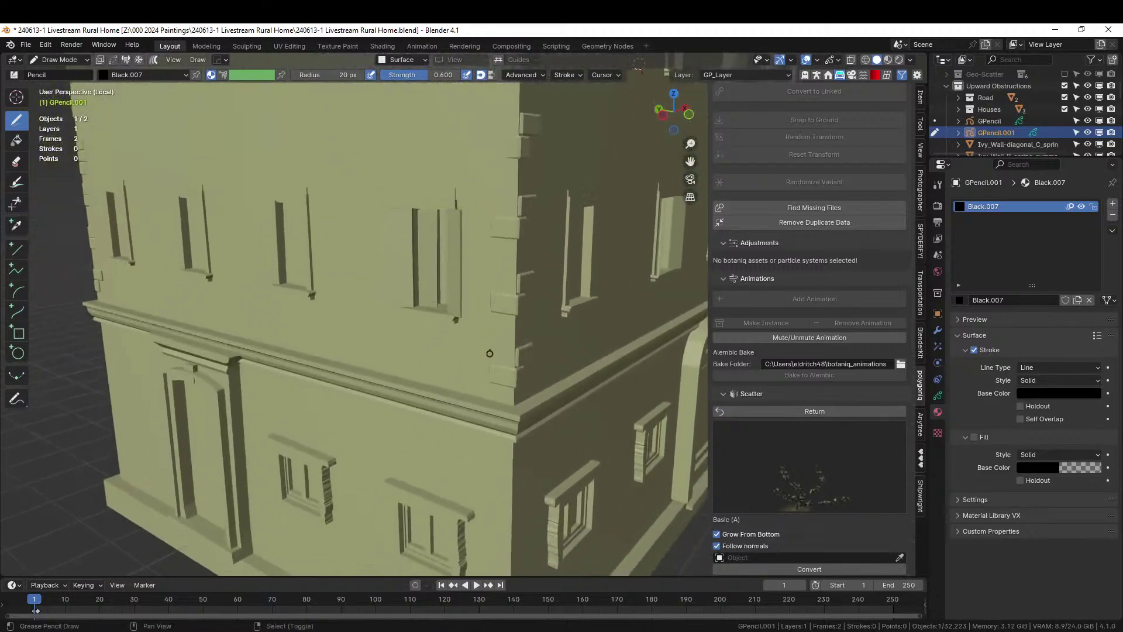
pyautogui.scroll(-5, 490, 353)
pyautogui.moveTo(490, 353); pyautogui.dragTo(506, 358, button='middle')
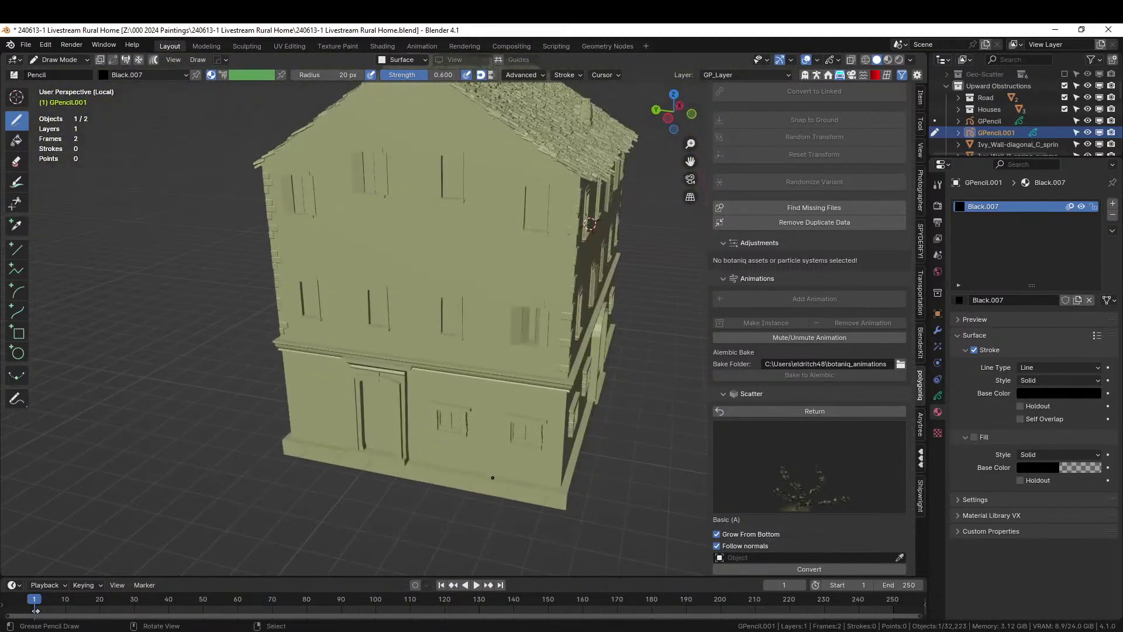
pyautogui.moveTo(492, 478); pyautogui.dragTo(499, 171)
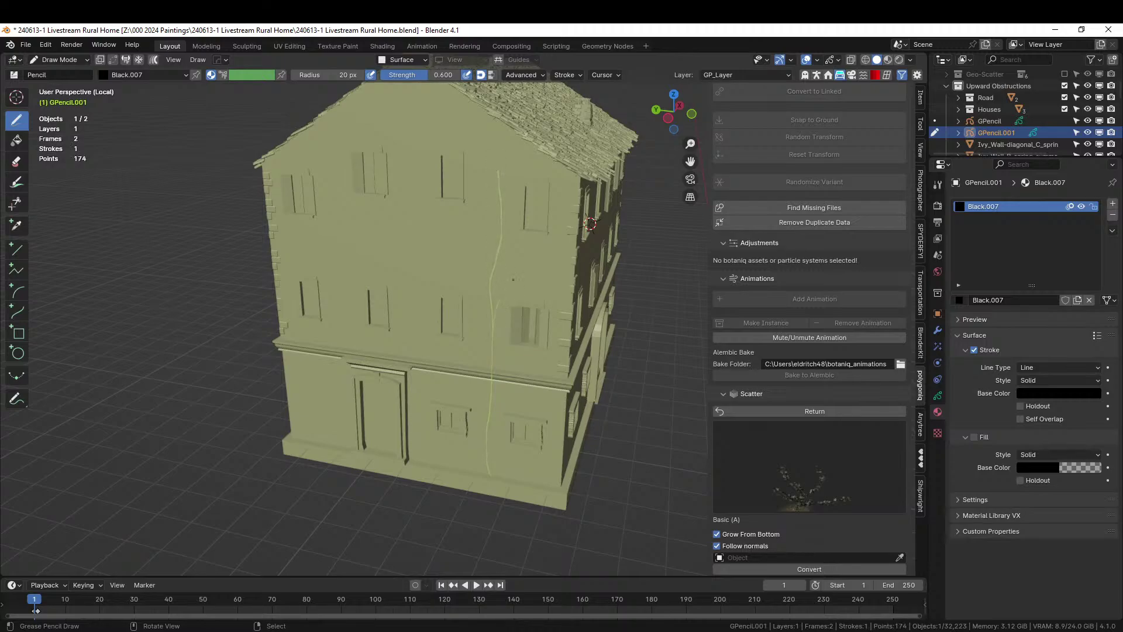
pyautogui.moveTo(514, 279); pyautogui.dragTo(568, 196)
pyautogui.moveTo(575, 245); pyautogui.dragTo(507, 258)
pyautogui.moveTo(518, 180); pyautogui.dragTo(515, 193)
pyautogui.moveTo(464, 108); pyautogui.dragTo(482, 145)
pyautogui.moveTo(477, 275); pyautogui.dragTo(433, 238)
pyautogui.moveTo(418, 218); pyautogui.dragTo(409, 159)
pyautogui.moveTo(450, 377); pyautogui.dragTo(442, 352)
pyautogui.moveTo(489, 413)
pyautogui.mouseDown()
pyautogui.moveTo(554, 350)
pyautogui.moveTo(563, 284)
pyautogui.moveTo(535, 249)
pyautogui.mouseUp()
pyautogui.click(560, 356)
pyautogui.moveTo(505, 417); pyautogui.dragTo(508, 403)
pyautogui.moveTo(509, 403)
pyautogui.mouseDown()
pyautogui.moveTo(512, 390)
pyautogui.moveTo(420, 345)
pyautogui.mouseUp()
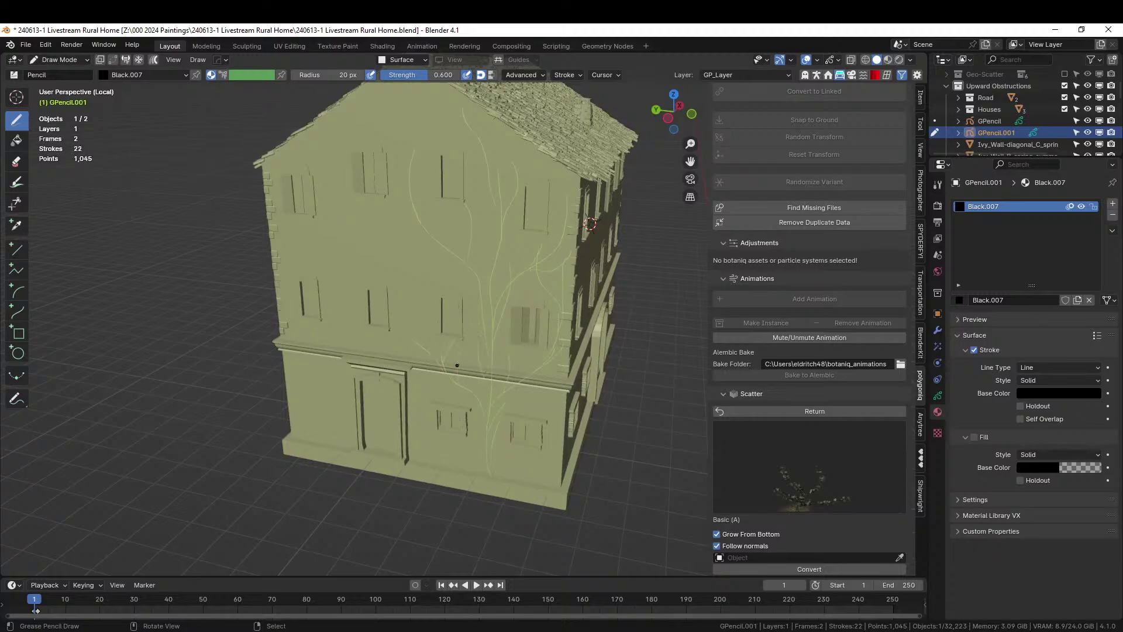
pyautogui.moveTo(451, 251)
pyautogui.mouseDown()
pyautogui.moveTo(468, 264)
pyautogui.moveTo(500, 261)
pyautogui.mouseUp()
pyautogui.moveTo(578, 264); pyautogui.dragTo(573, 276)
pyautogui.moveTo(548, 201); pyautogui.dragTo(526, 269)
# - Add vine strokes low on the gable-end wall, around the ground-floor window and both sides of the door
pyautogui.moveTo(505, 466); pyautogui.dragTo(481, 455)
pyautogui.moveTo(455, 304); pyautogui.dragTo(447, 339)
pyautogui.moveTo(424, 403)
pyautogui.mouseDown()
pyautogui.moveTo(413, 447)
pyautogui.moveTo(406, 360)
pyautogui.mouseUp()
pyautogui.moveTo(352, 446); pyautogui.dragTo(350, 369)
pyautogui.moveTo(416, 416); pyautogui.dragTo(412, 380)
pyautogui.moveTo(350, 410)
pyautogui.mouseDown()
pyautogui.moveTo(348, 370)
pyautogui.moveTo(324, 410)
pyautogui.mouseUp()
pyautogui.moveTo(322, 413); pyautogui.dragTo(320, 436)
# - Convert the gable-end strokes into Basic (A) vines, return to the full scene with nothing selected, and save the file
pyautogui.click(873, 569)
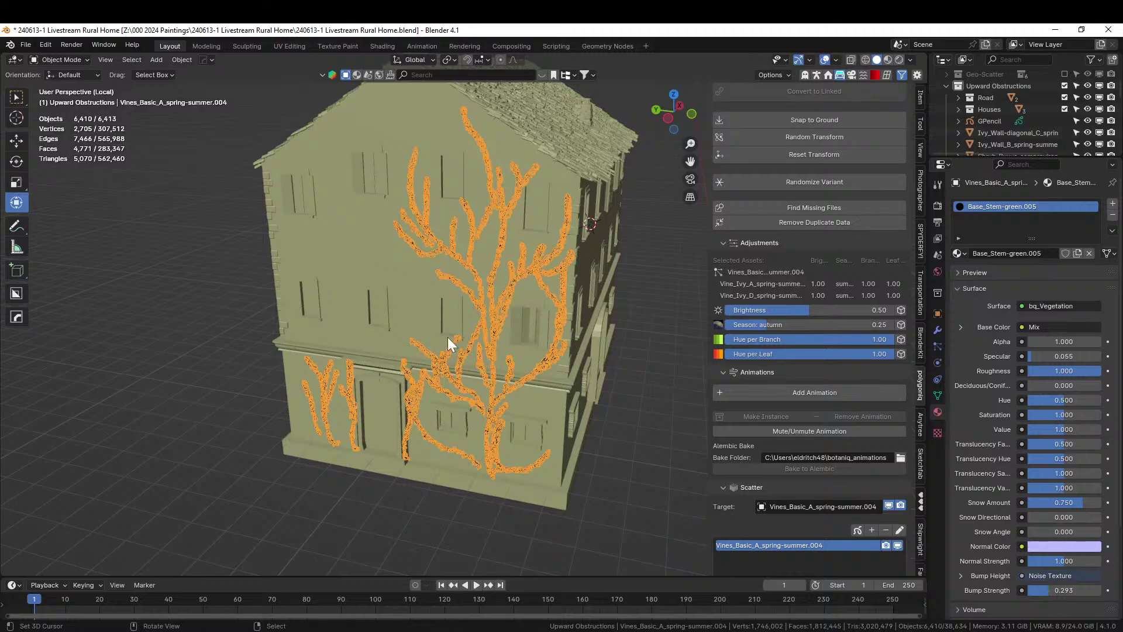
pyautogui.press('KP_Divide')
pyautogui.moveTo(416, 381); pyautogui.dragTo(283, 328, button='middle')
pyautogui.hotkey('alt', 'a')
pyautogui.scroll(6, 317, 304)
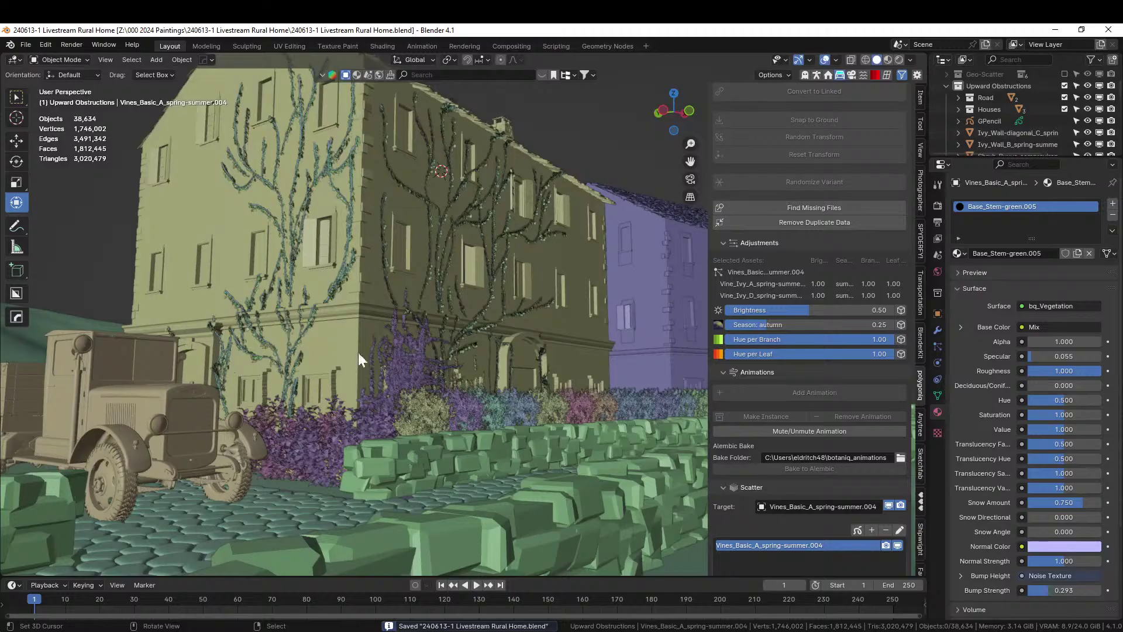
# - Switch to the top orthographic view of the scene and select the truck parked between the houses
pyautogui.moveTo(359, 352); pyautogui.dragTo(332, 466, button='middle')
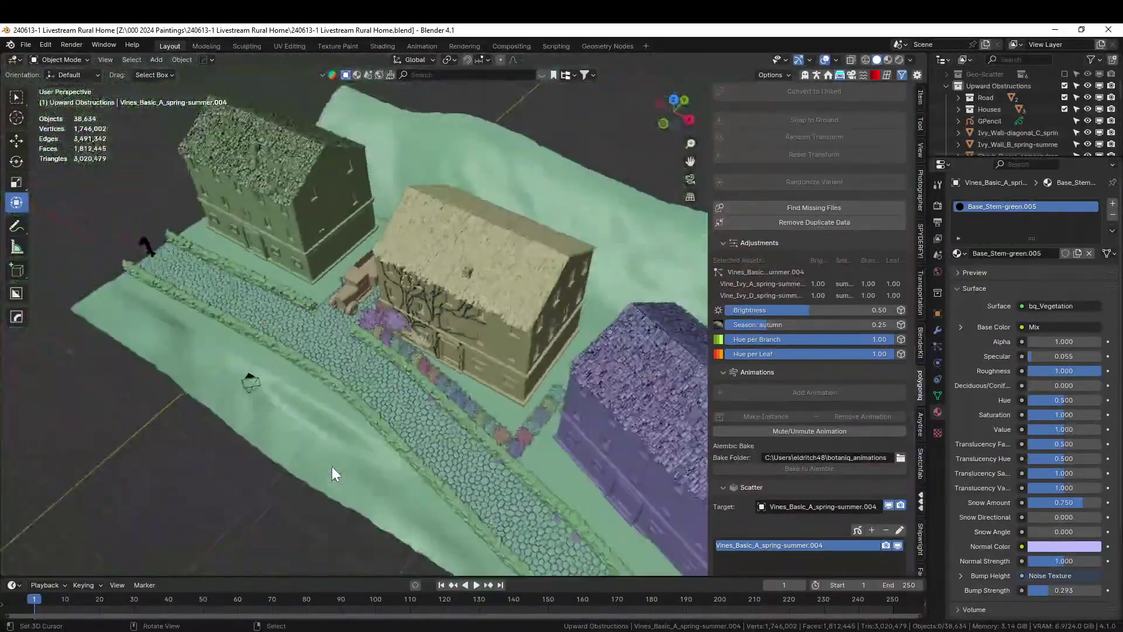
pyautogui.moveTo(378, 417); pyautogui.dragTo(421, 451, button='middle')
pyautogui.moveTo(643, 263); pyautogui.dragTo(469, 356, button='middle')
pyautogui.scroll(10, 488, 287)
pyautogui.scroll(-8, 479, 329)
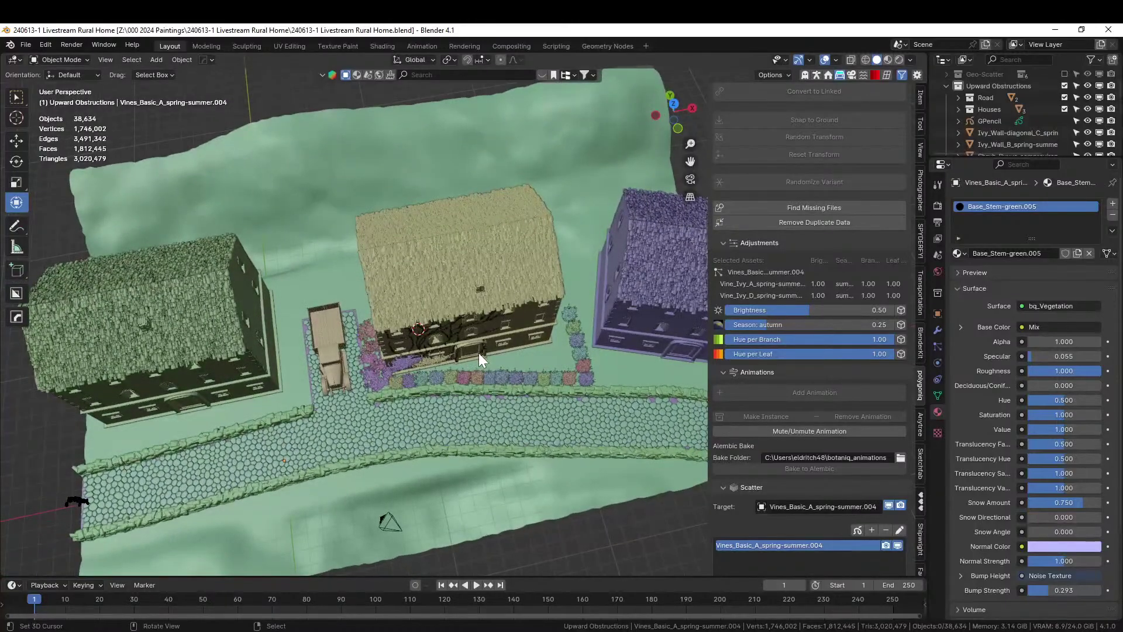
pyautogui.press('KP_7')
pyautogui.click(320, 293)
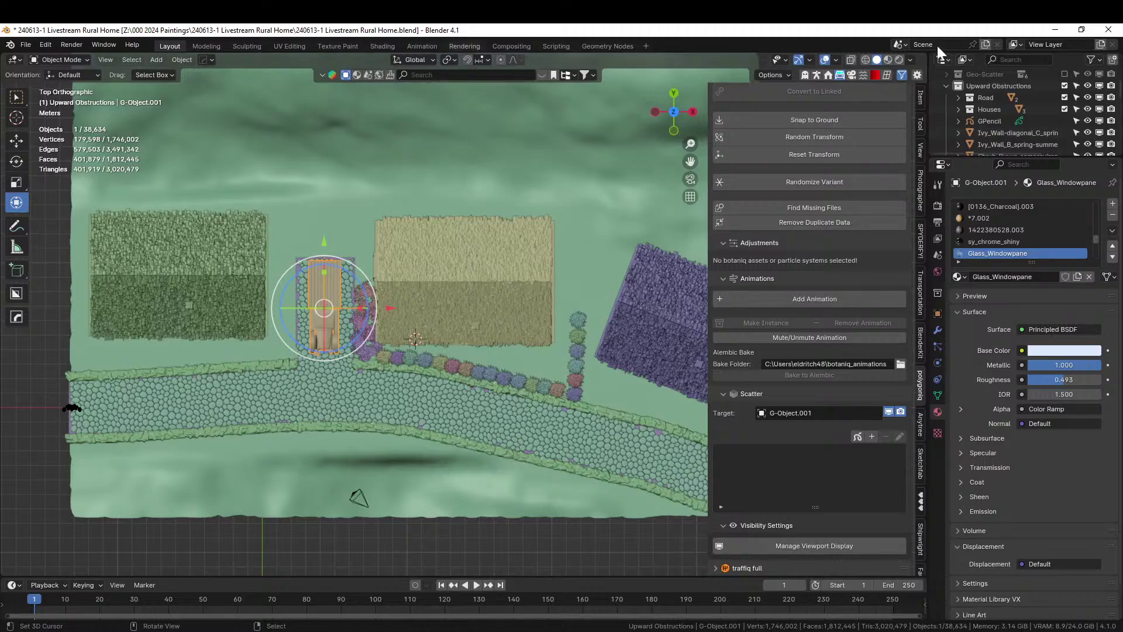
# - Choose the RollsRoyce silver cloud from the Classic car models of the Transportation add-on
pyautogui.click(919, 280)
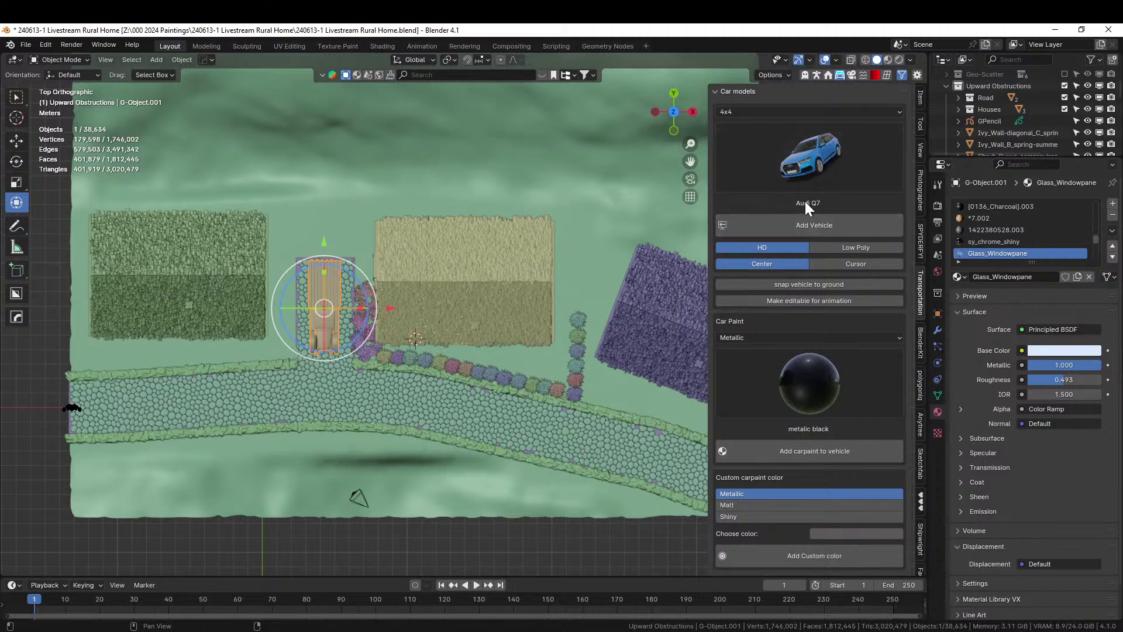
pyautogui.click(785, 111)
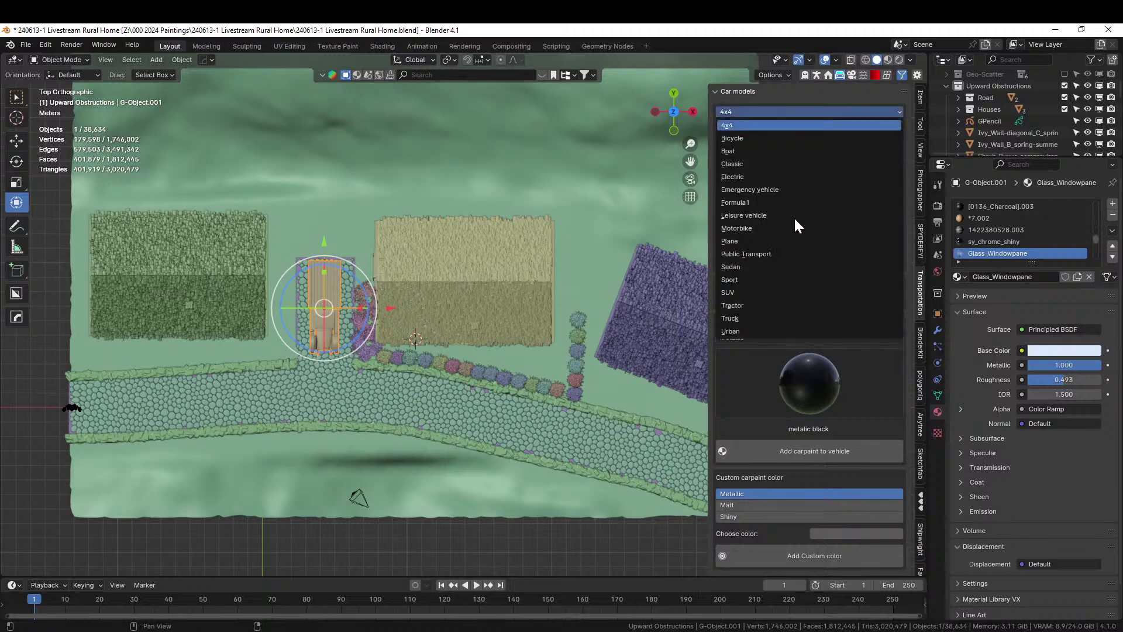
pyautogui.click(751, 164)
pyautogui.click(784, 159)
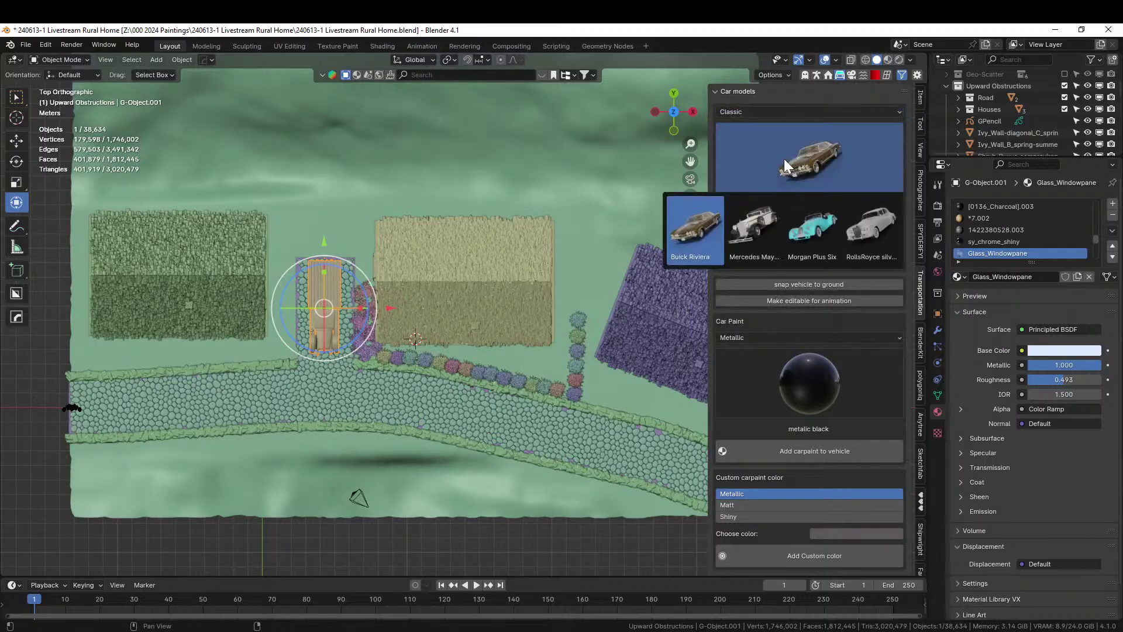
pyautogui.click(865, 232)
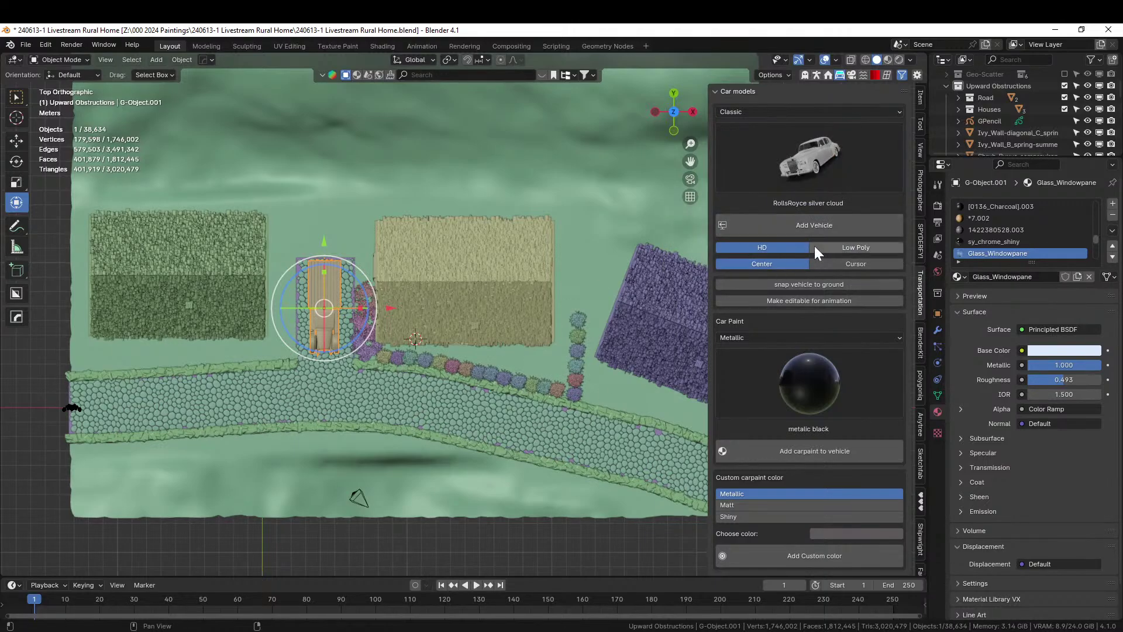
# - Make the top-level Collection active and add the RollsRoyce silver cloud in HD at the scene center
pyautogui.click(792, 227)
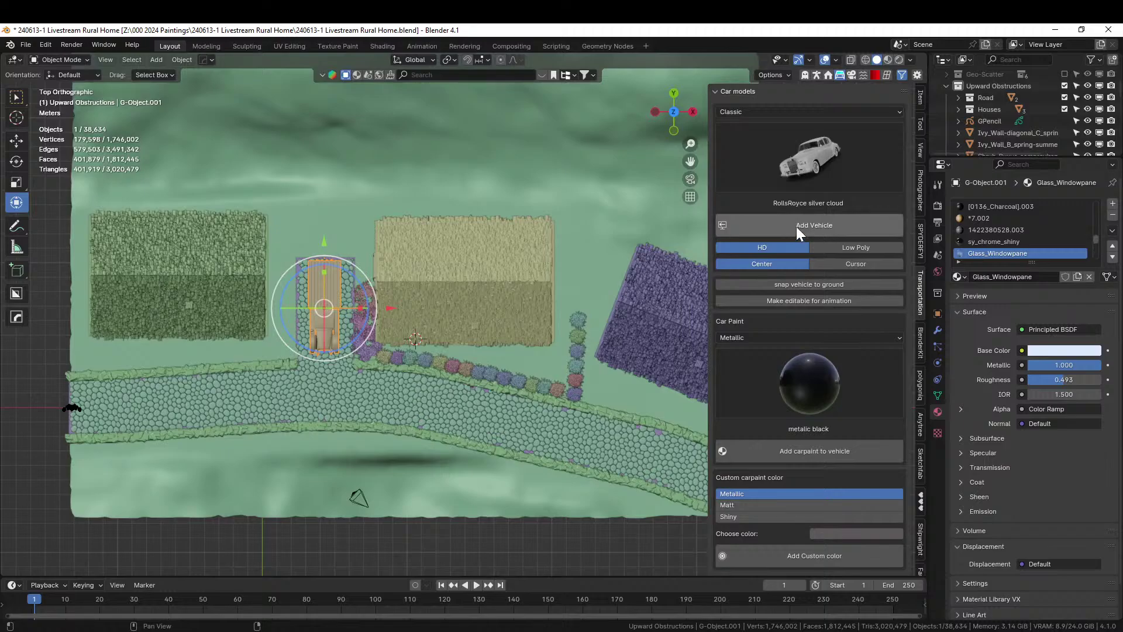
pyautogui.scroll(10, 1037, 83)
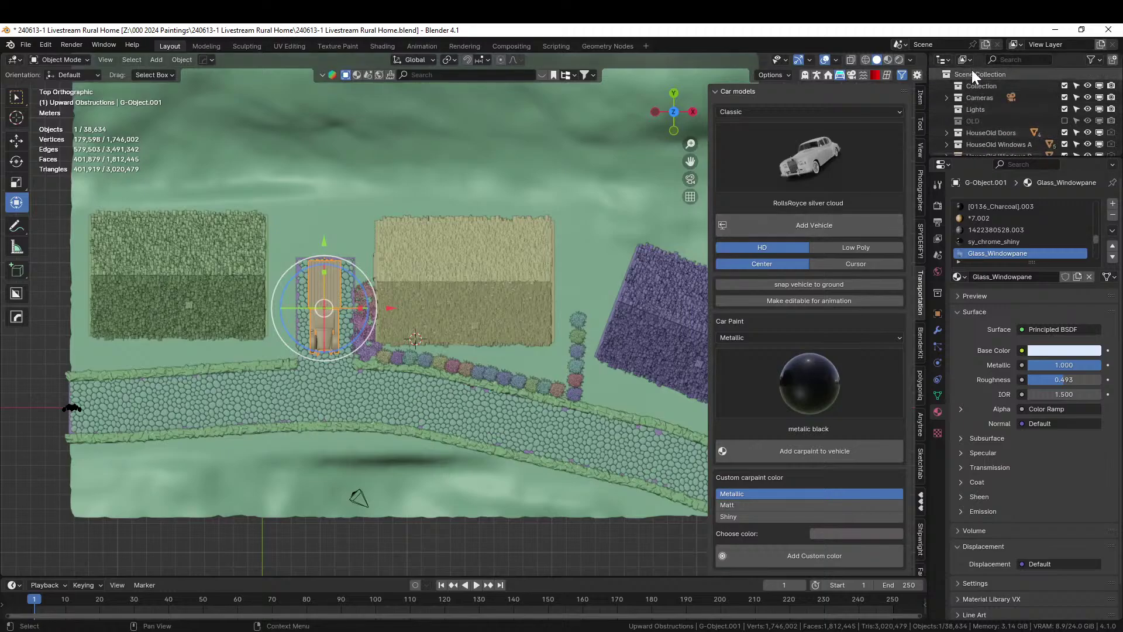
pyautogui.click(973, 74)
pyautogui.click(992, 84)
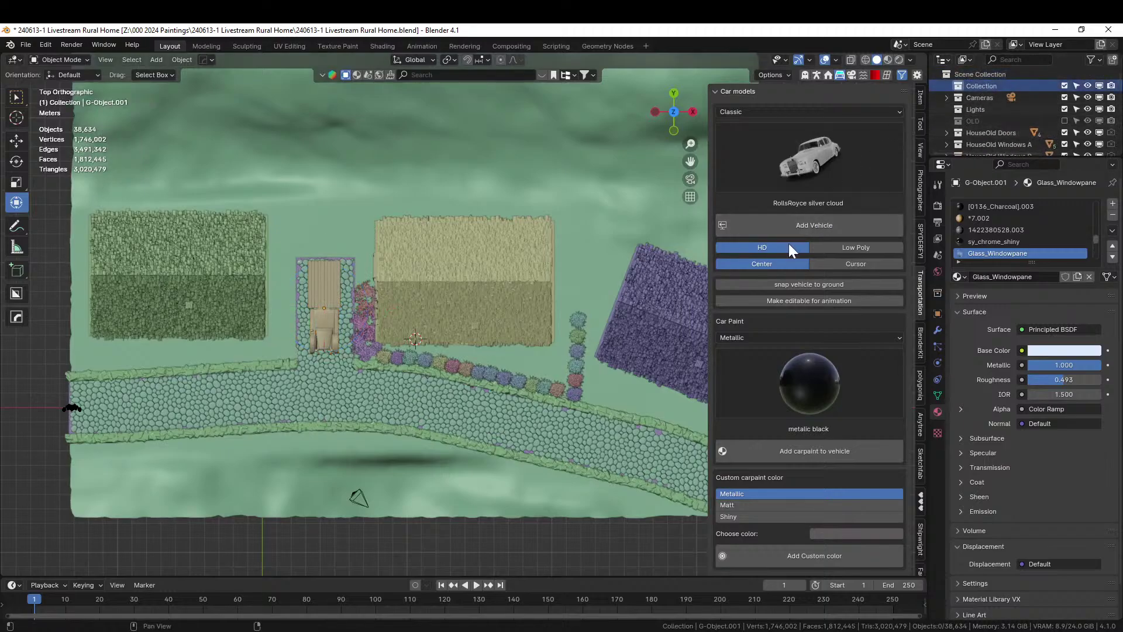
pyautogui.click(800, 226)
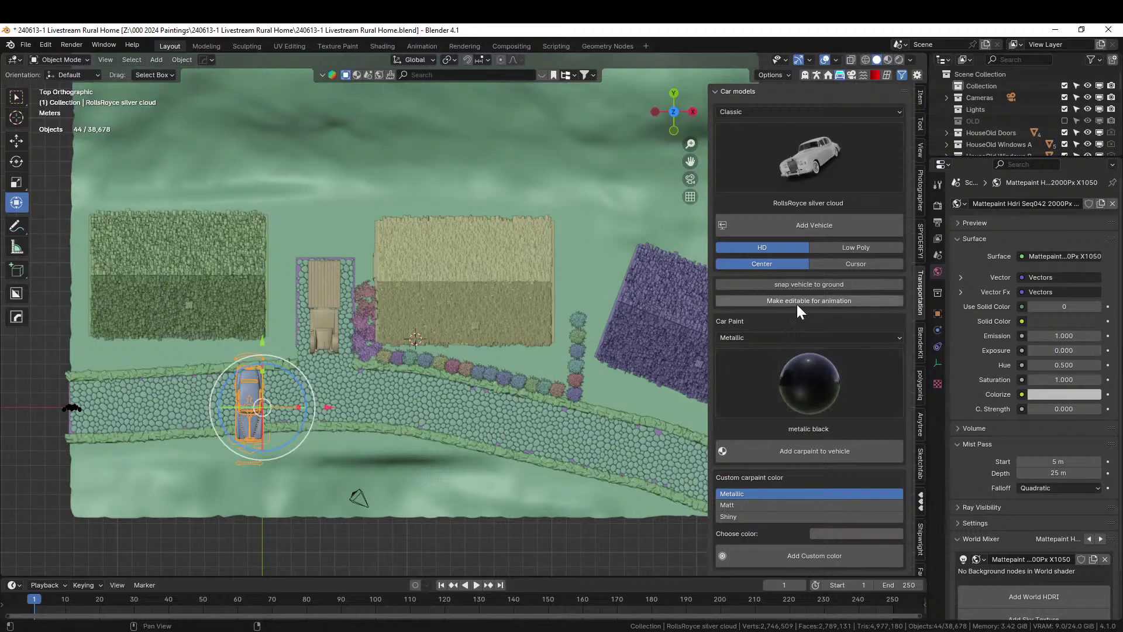
# - Apply the shiny grey dark car paint to the added car
pyautogui.click(763, 338)
pyautogui.click(731, 377)
pyautogui.click(792, 370)
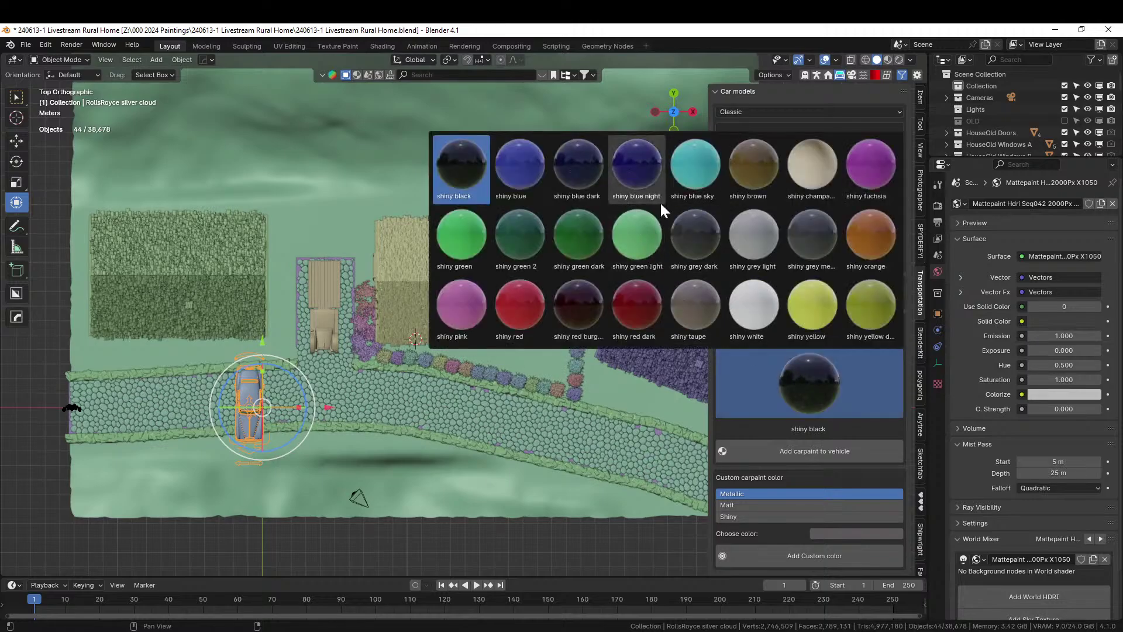
pyautogui.click(701, 220)
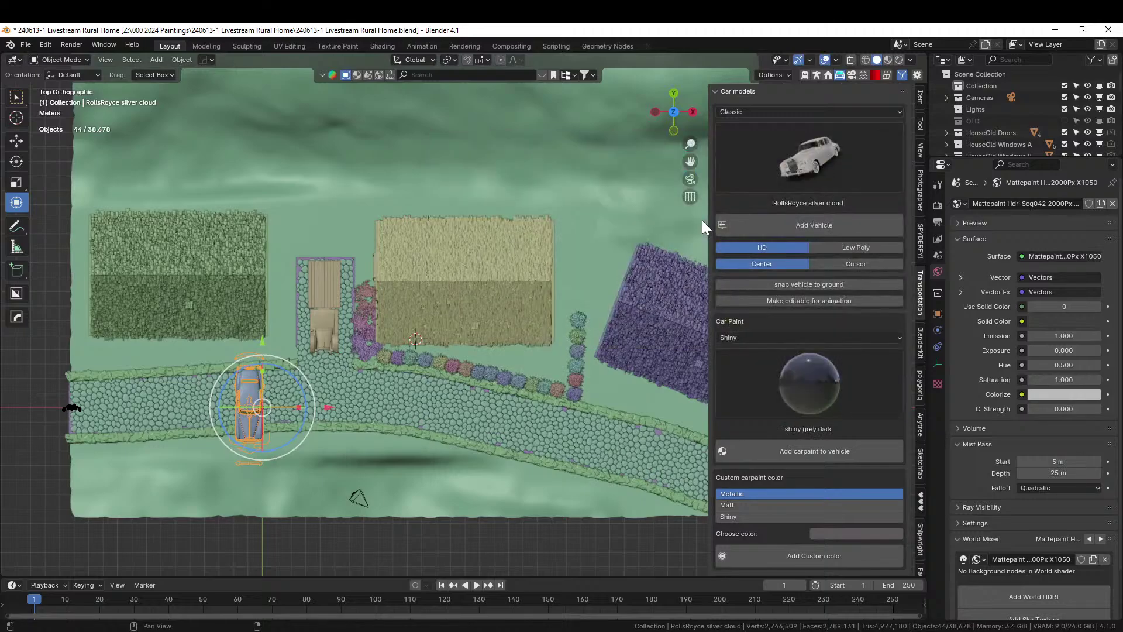
pyautogui.click(791, 450)
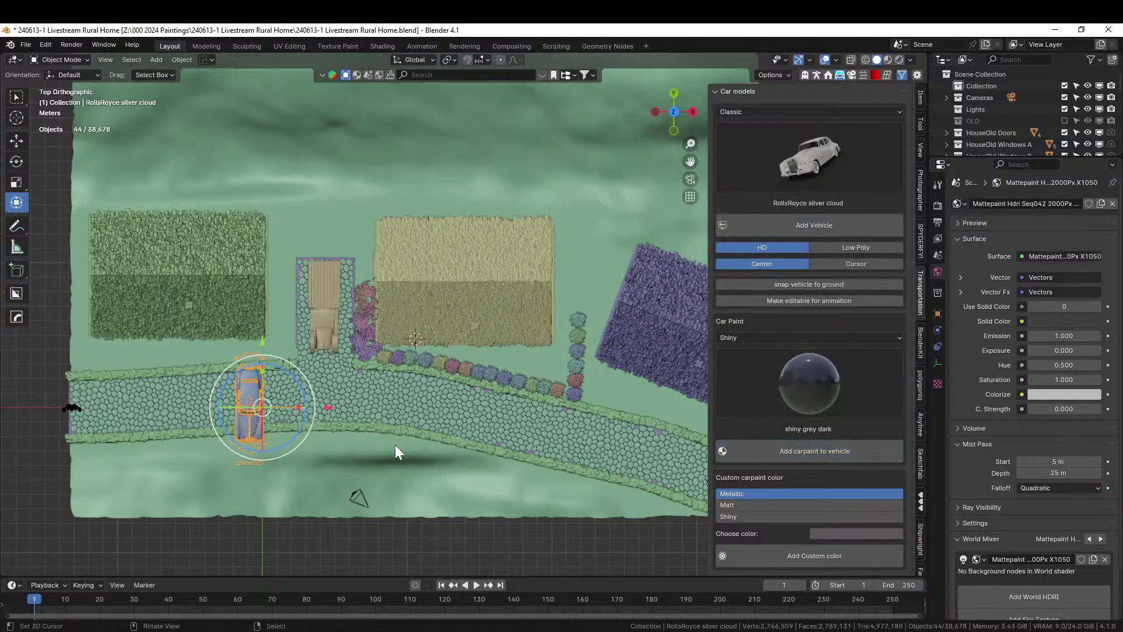
# - Rotate the car -265° about Z, move it about 14.3 m along X on the road, and turn it 19.4° more to follow the bend
pyautogui.press('r')
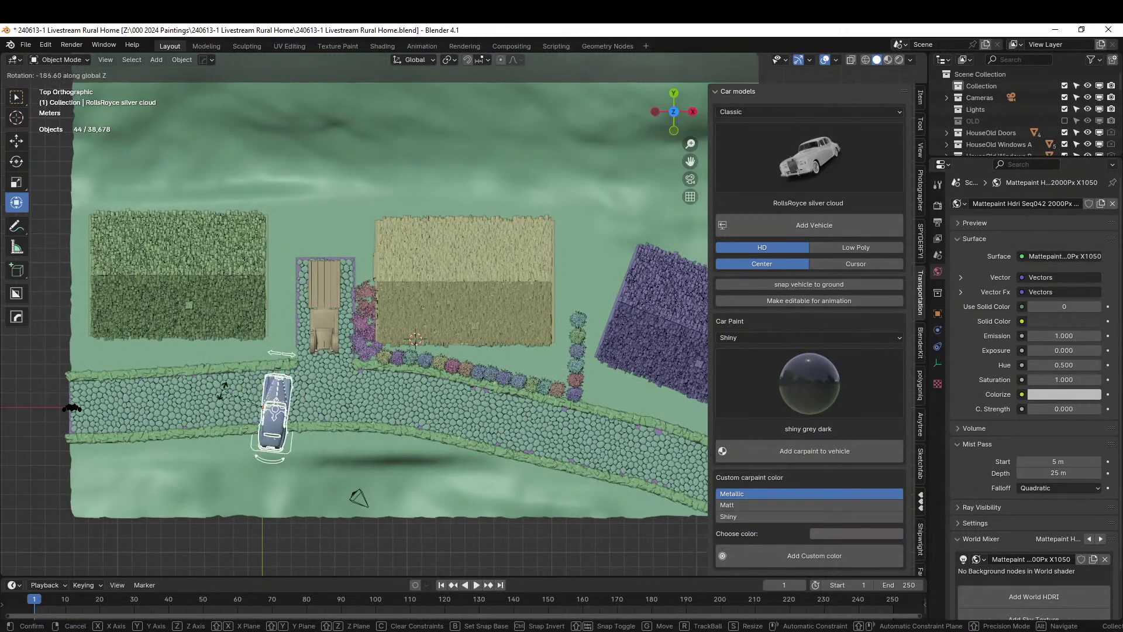
pyautogui.click(266, 403)
pyautogui.press('g')
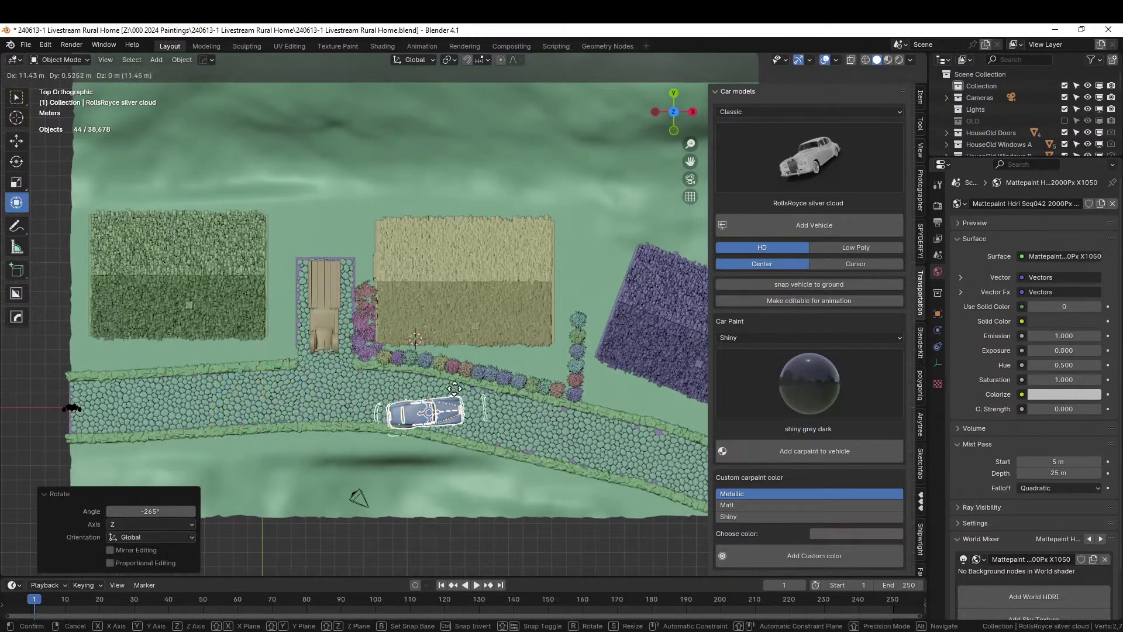
pyautogui.press('r')
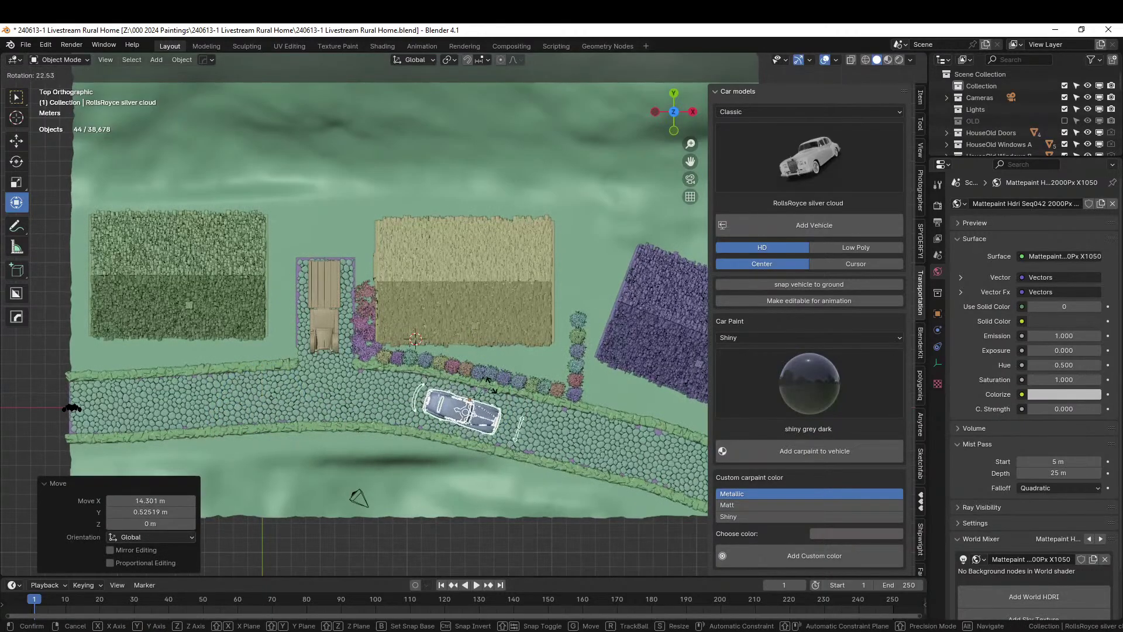
pyautogui.click(492, 389)
pyautogui.press('g')
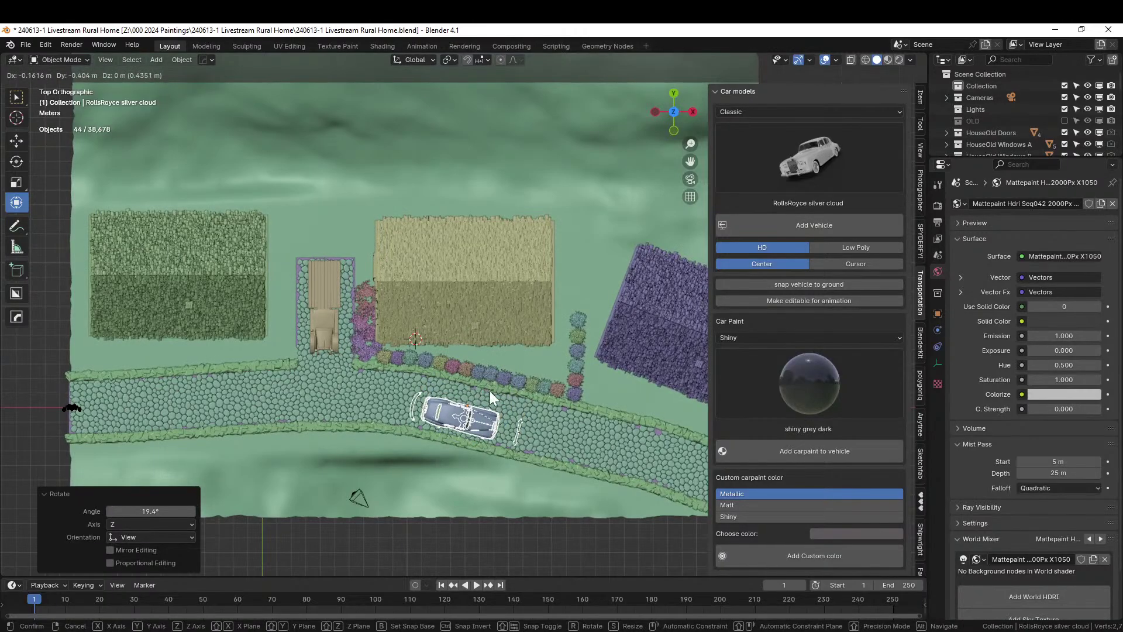
pyautogui.click(489, 390)
# - Align the scene camera to a low view across the stone wall towards the truck, houses and car, refining the framing with walk navigation
pyautogui.moveTo(489, 390); pyautogui.dragTo(512, 297, button='middle')
pyautogui.press('ctrl+alt+KP_0')
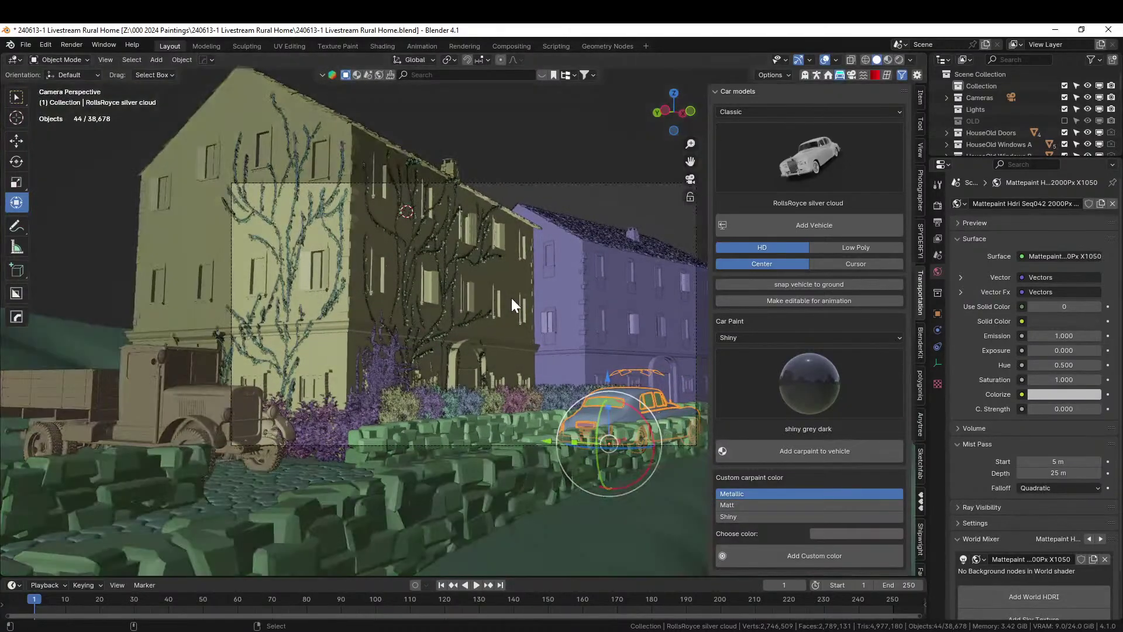
pyautogui.hotkey('shift', '`')
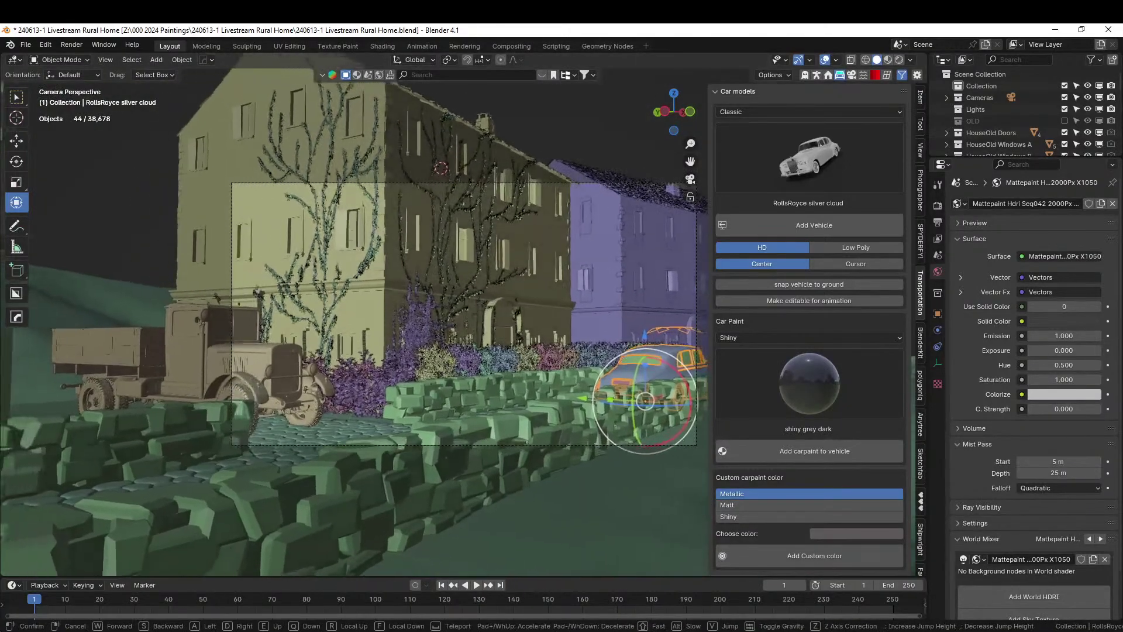
pyautogui.click(509, 307)
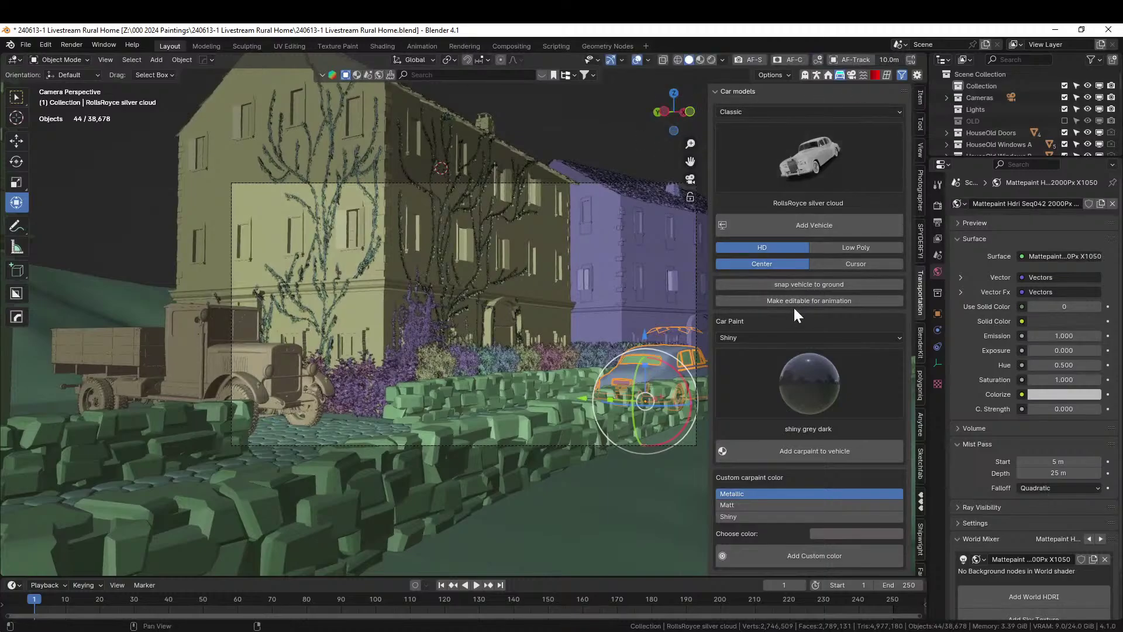
# - Apply the arri alexa 65 camera preset and the cooke 50mm anamorphic lens preset in the Photographer add-on
pyautogui.click(921, 186)
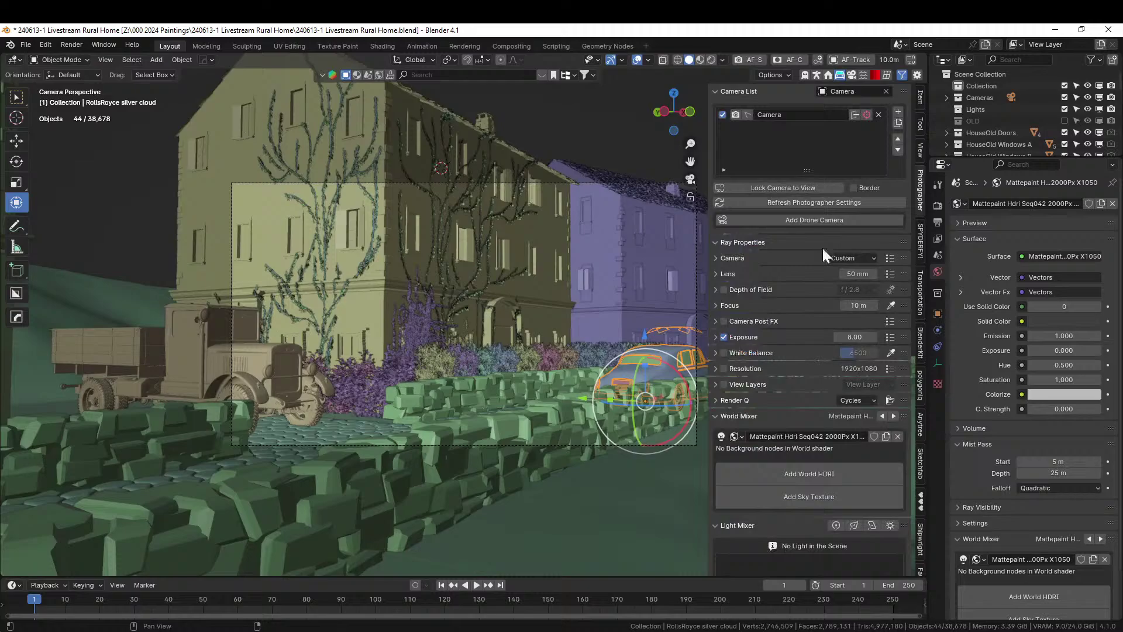
pyautogui.click(889, 258)
pyautogui.click(900, 148)
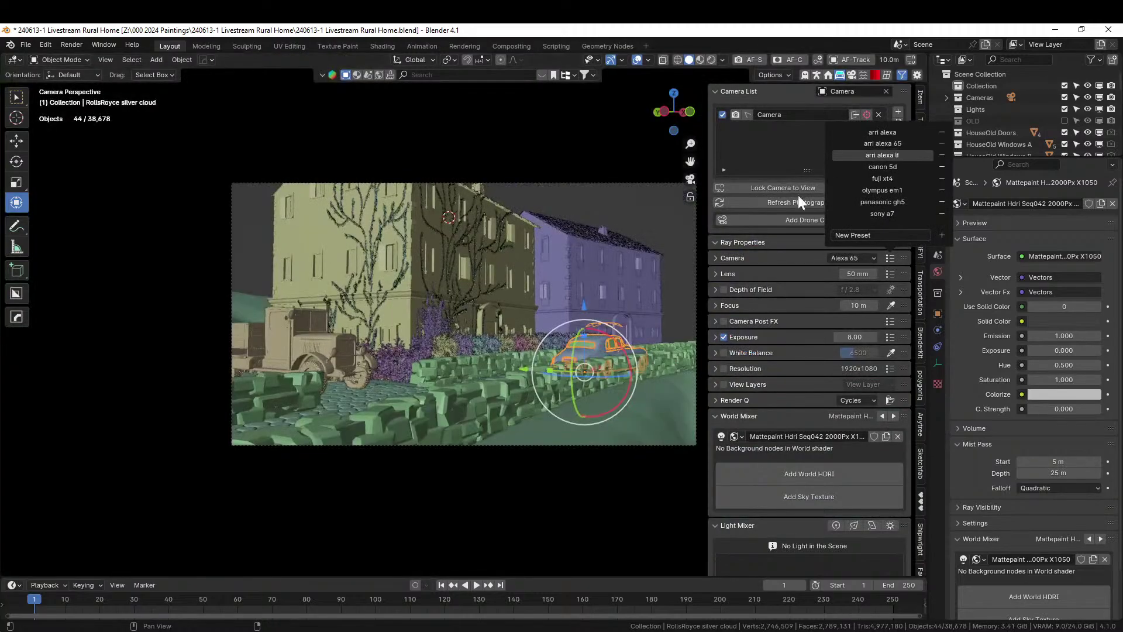
pyautogui.click(889, 274)
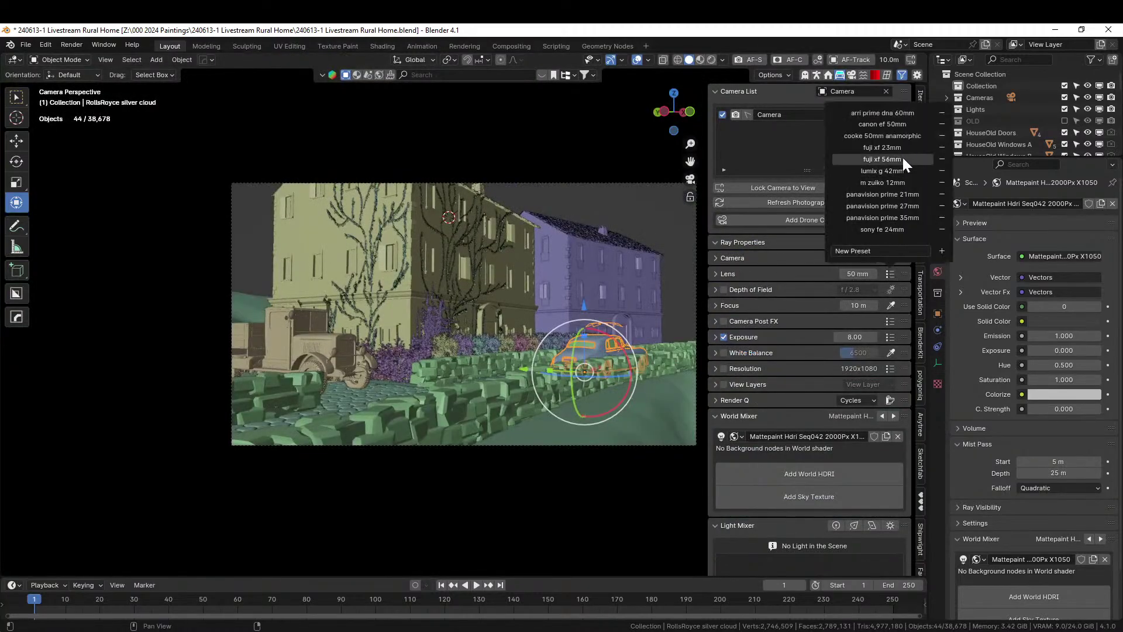
pyautogui.click(901, 135)
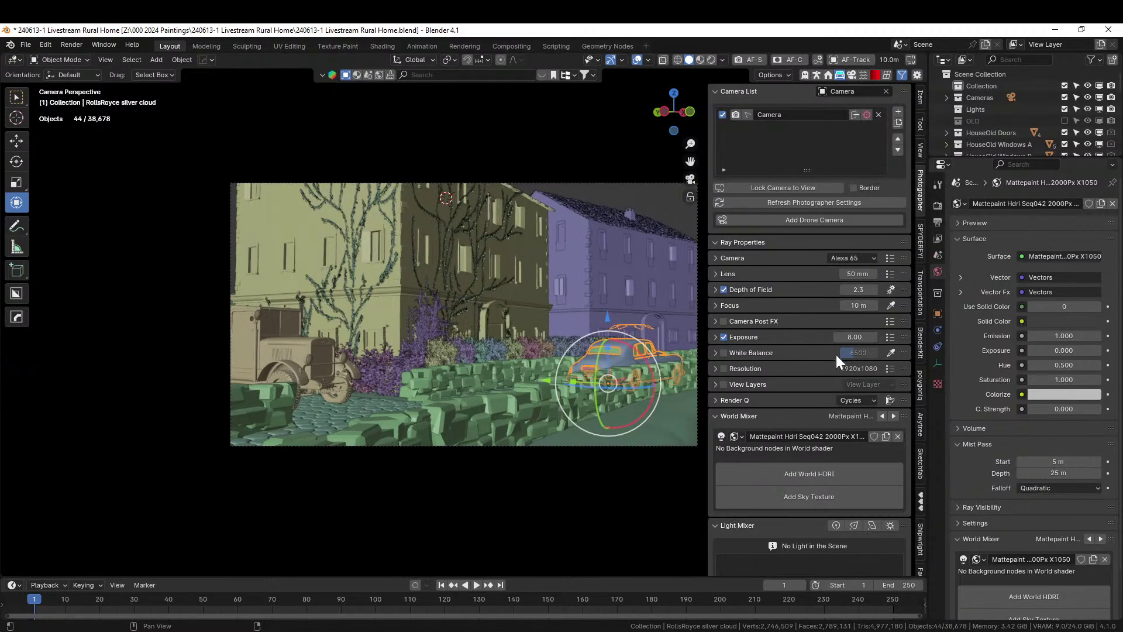
# - Enable the camera's resolution override and apply the 2 39 50 of 5100 preset
pyautogui.click(725, 368)
pyautogui.click(863, 367)
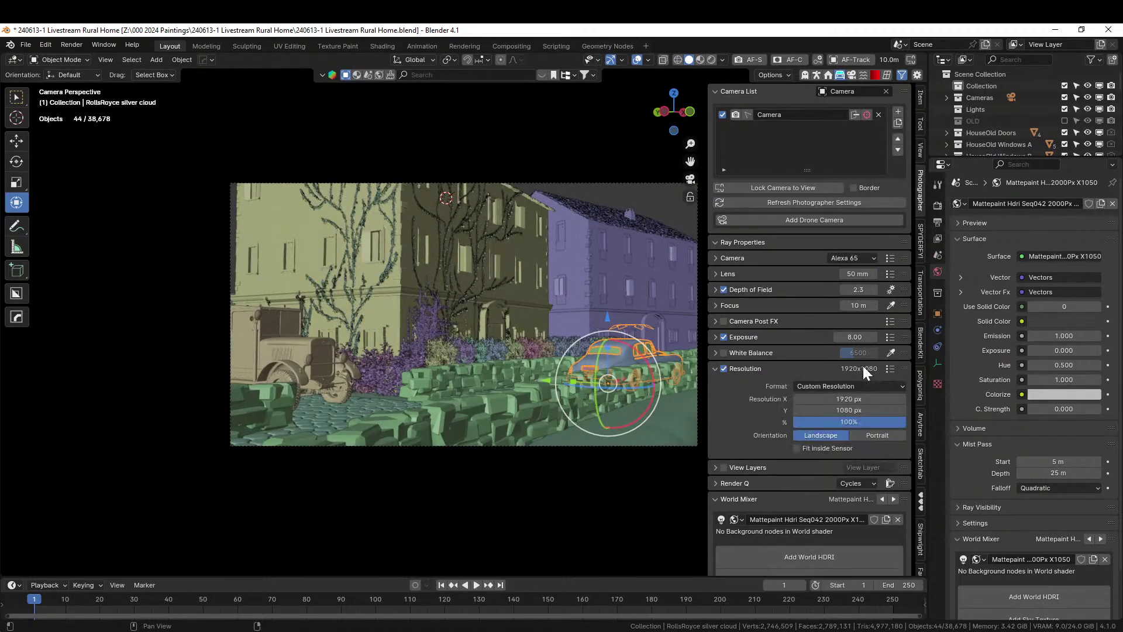
pyautogui.click(888, 369)
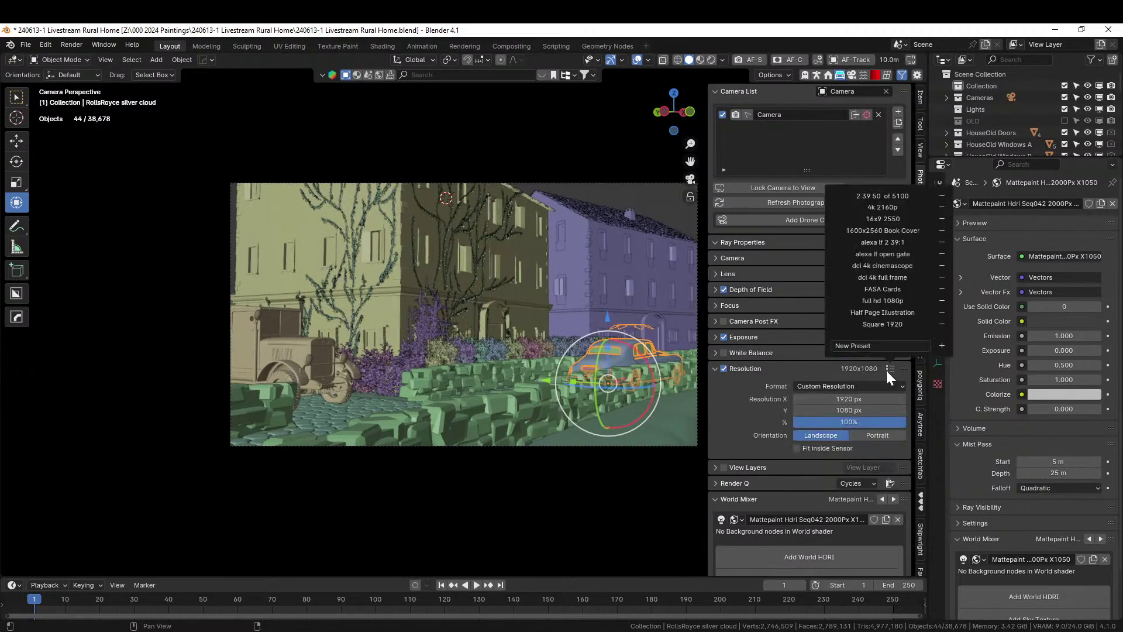
pyautogui.click(892, 197)
# - Reframe the camera with walk navigation so the corner of the green house stands beside the truck and the car stays in frame
pyautogui.scroll(-3, 541, 366)
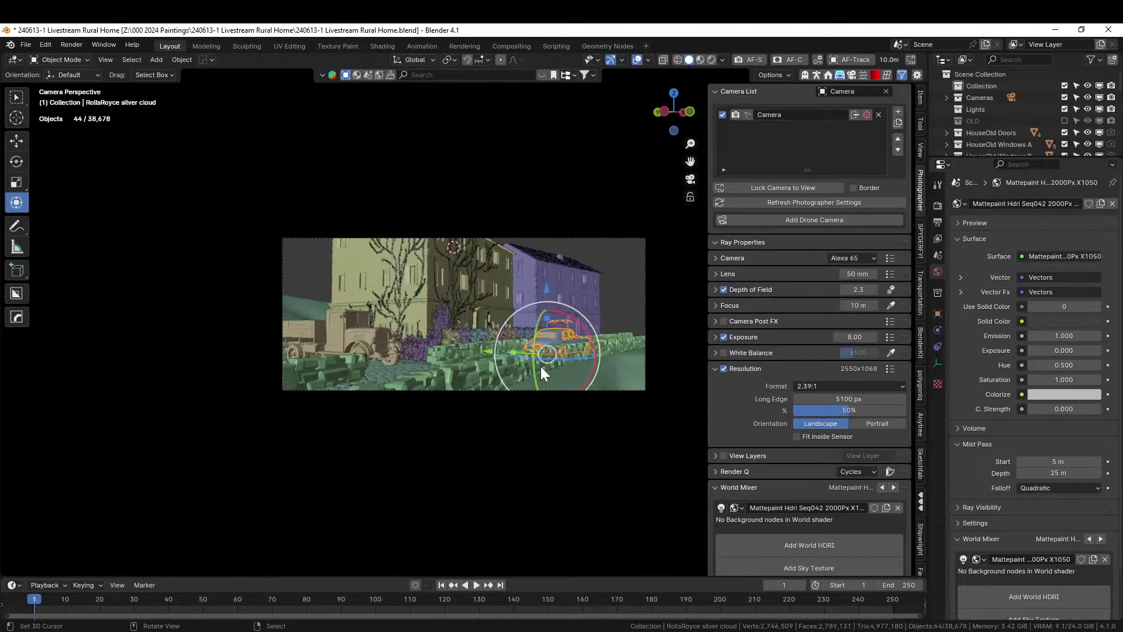
pyautogui.hotkey('shift', '`')
pyautogui.moveTo(540, 366)
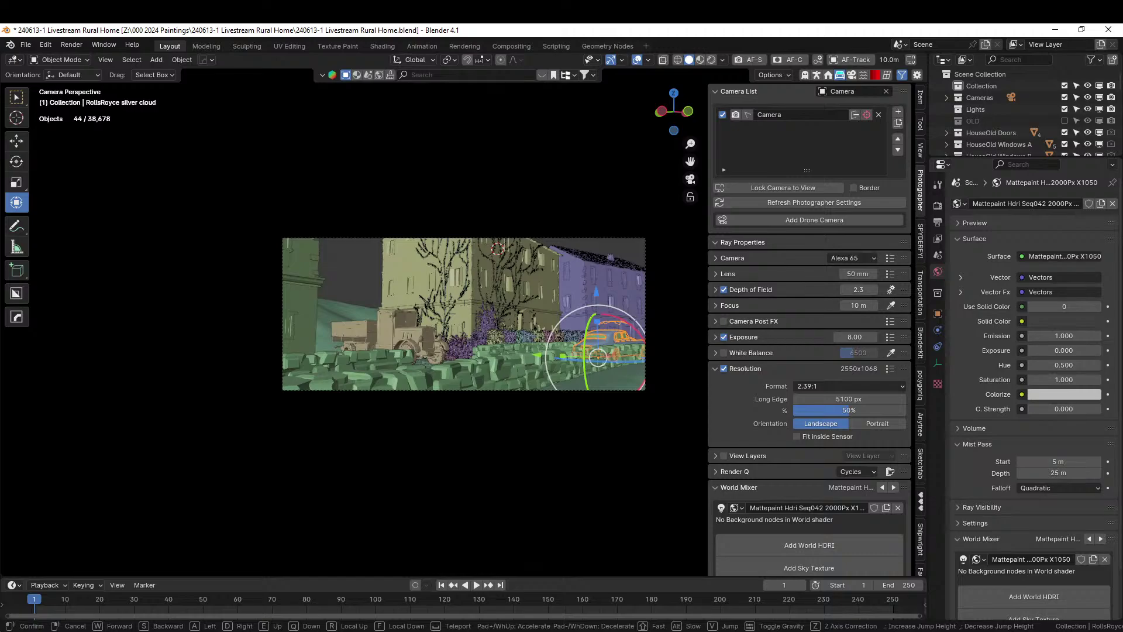
pyautogui.press('Return')
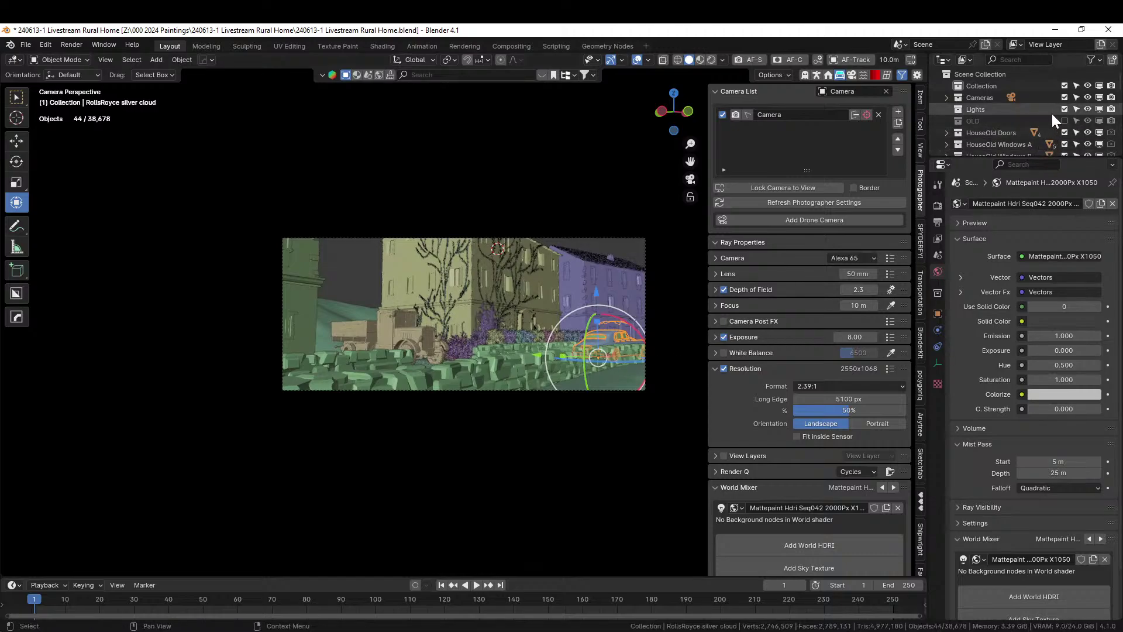
# - Include the Geo-Scatter collection in the view layer and switch the camera view to rendered shading
pyautogui.scroll(-5, 1038, 129)
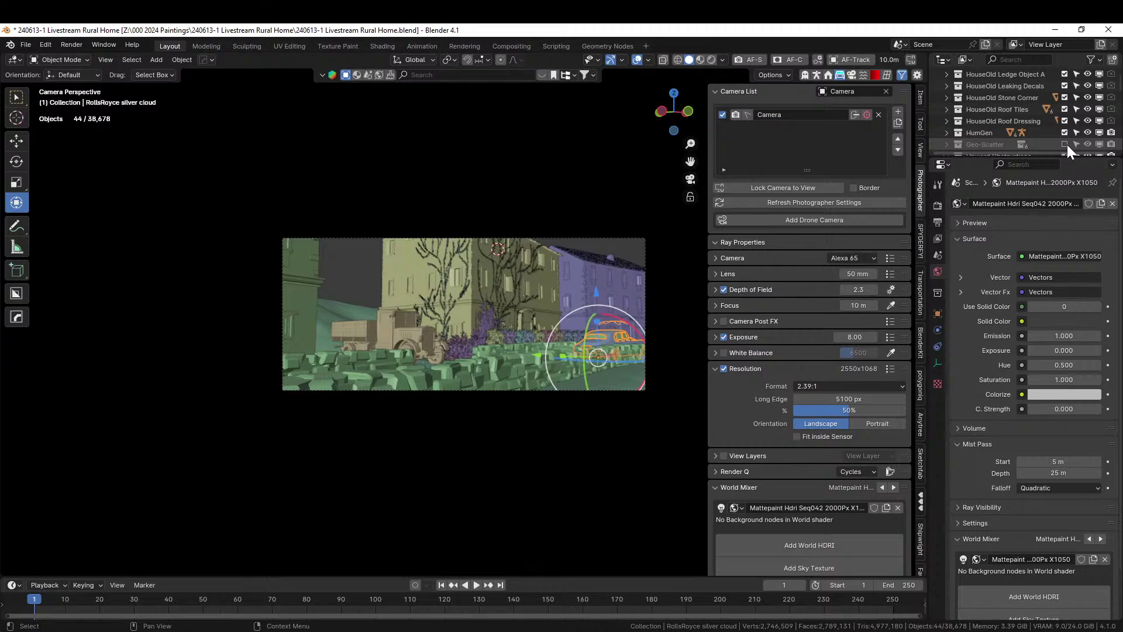
pyautogui.click(1066, 145)
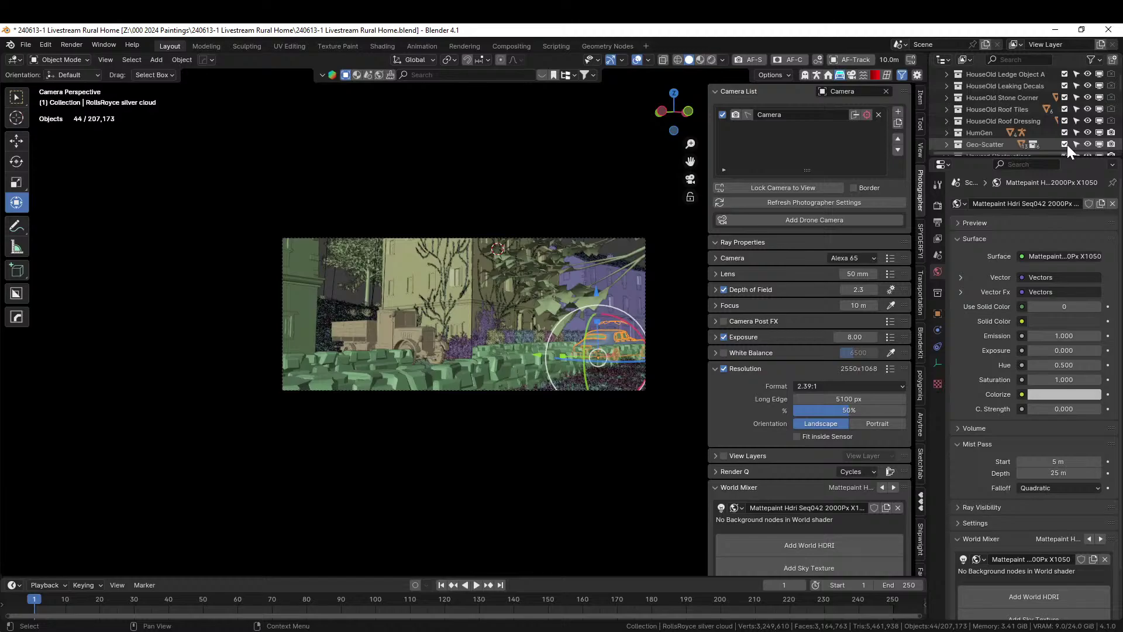
pyautogui.click(472, 489)
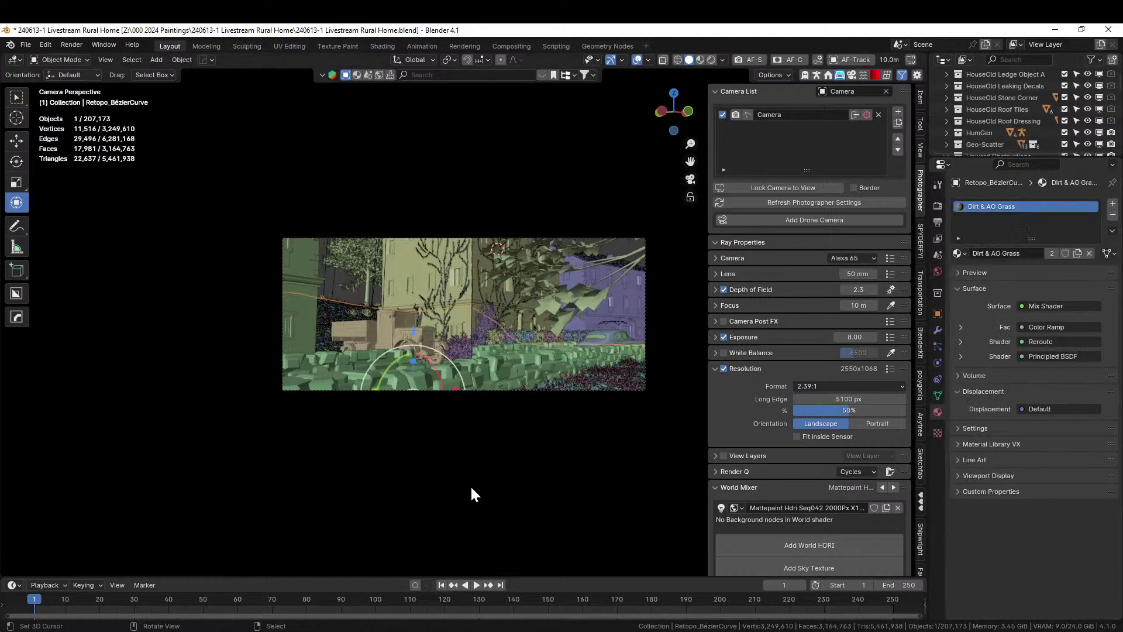
pyautogui.press('z')
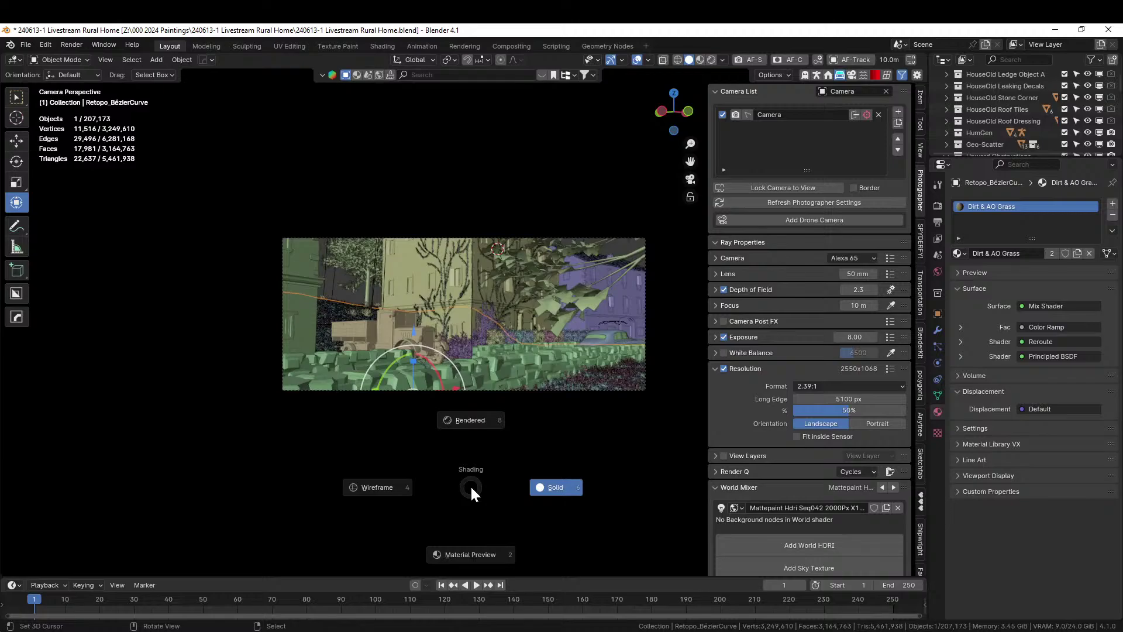
pyautogui.click(458, 363)
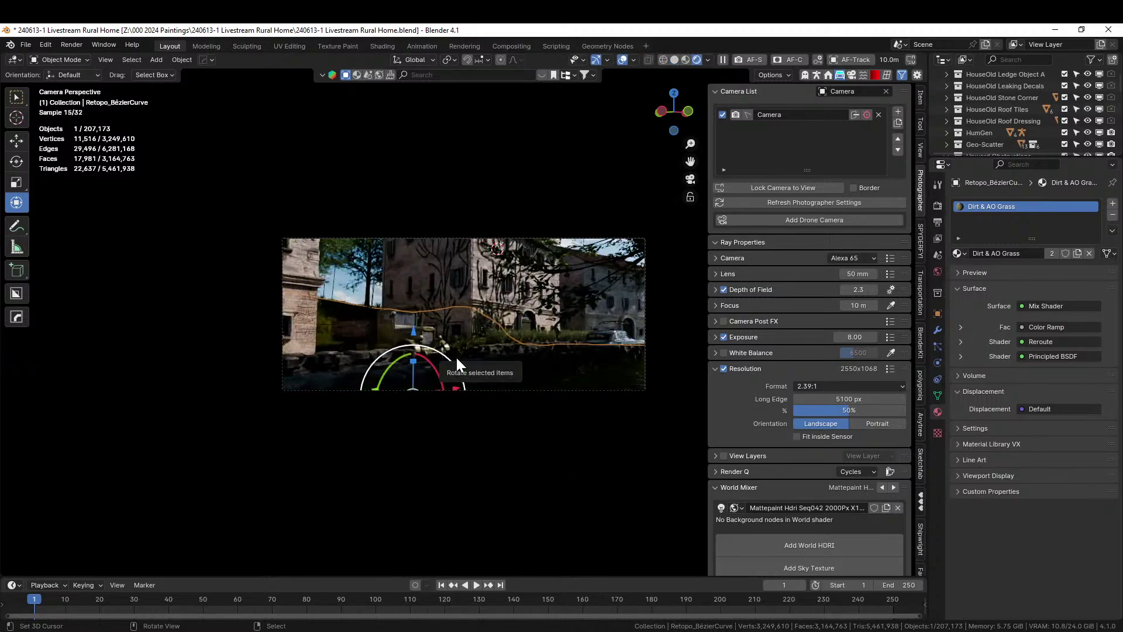
pyautogui.scroll(2, 542, 377)
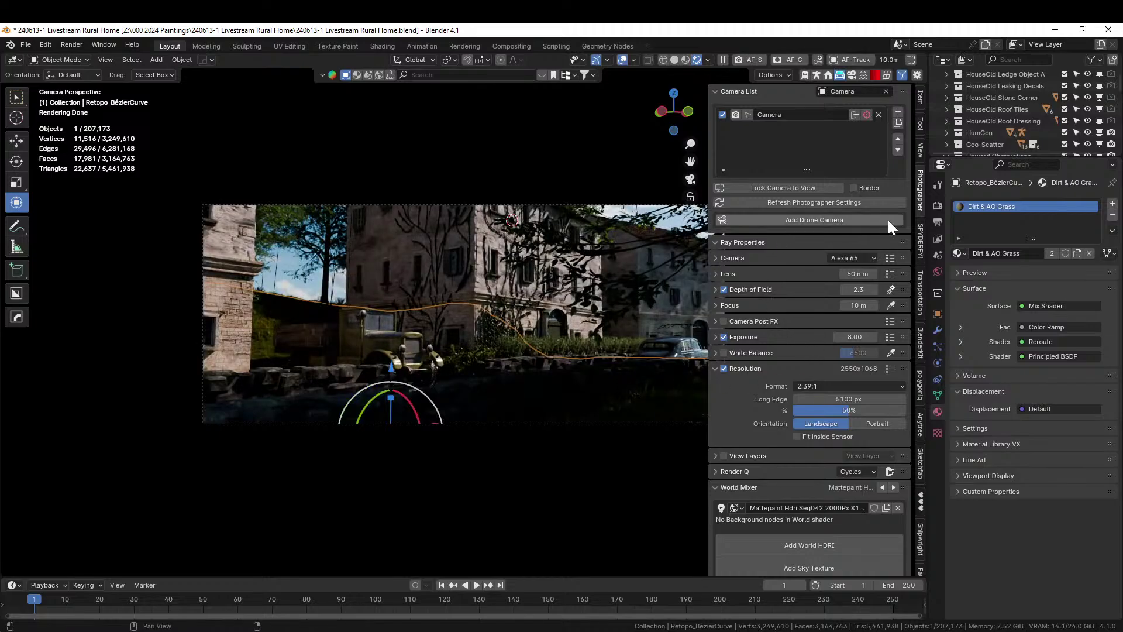
# - Show the World settings of the HDRI Maker add-on and set the environment's angle to 60°
pyautogui.click(853, 73)
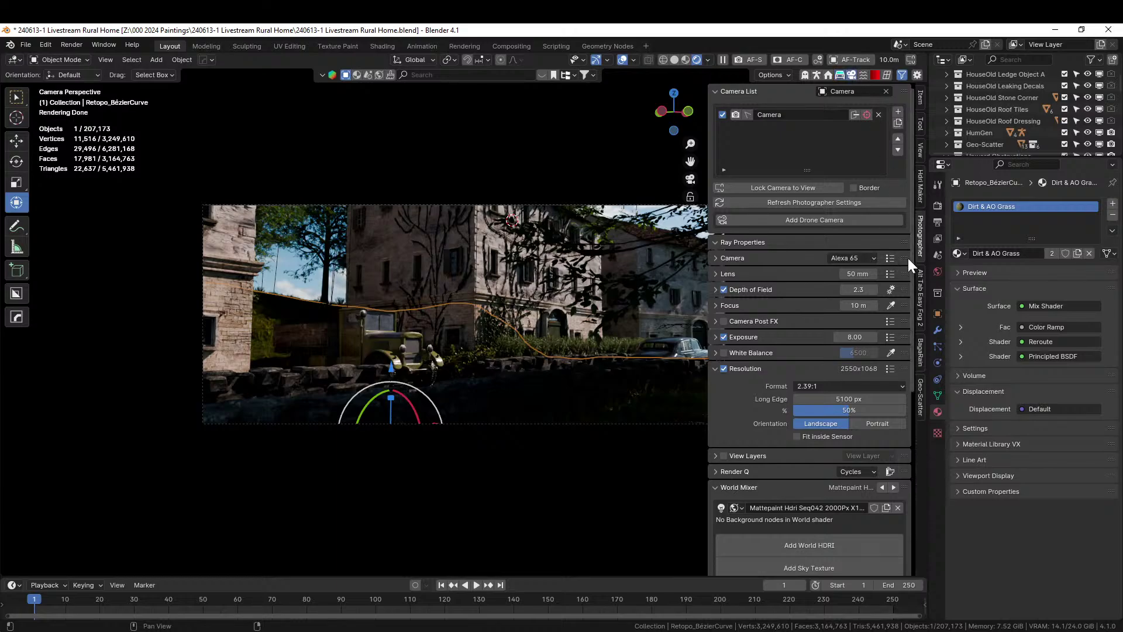
pyautogui.click(922, 182)
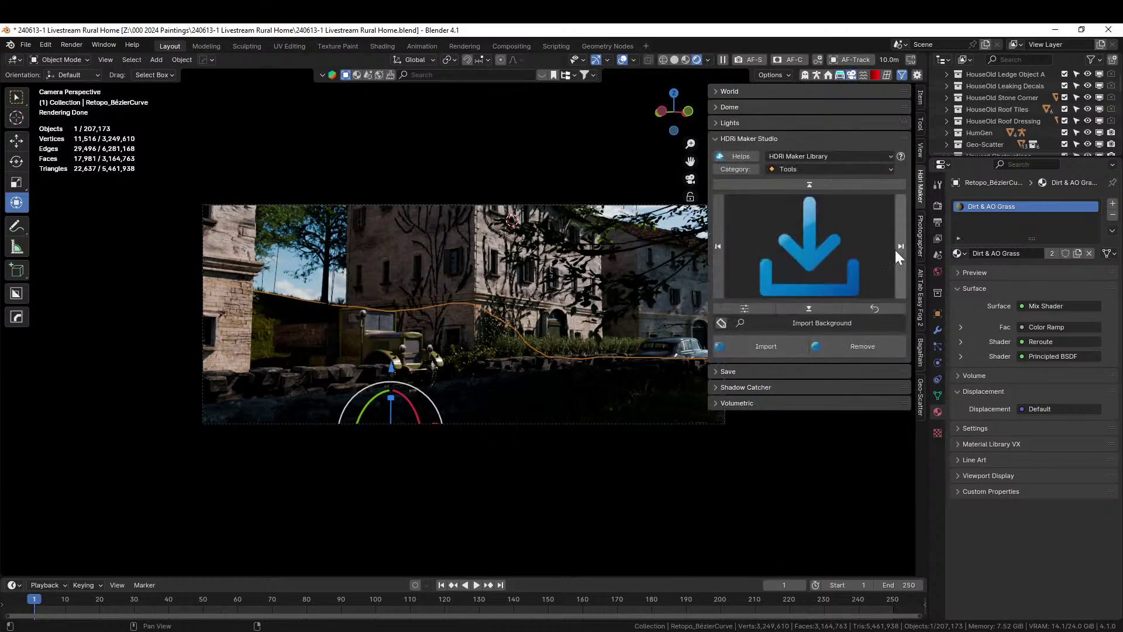
pyautogui.click(718, 92)
pyautogui.doubleClick(806, 272)
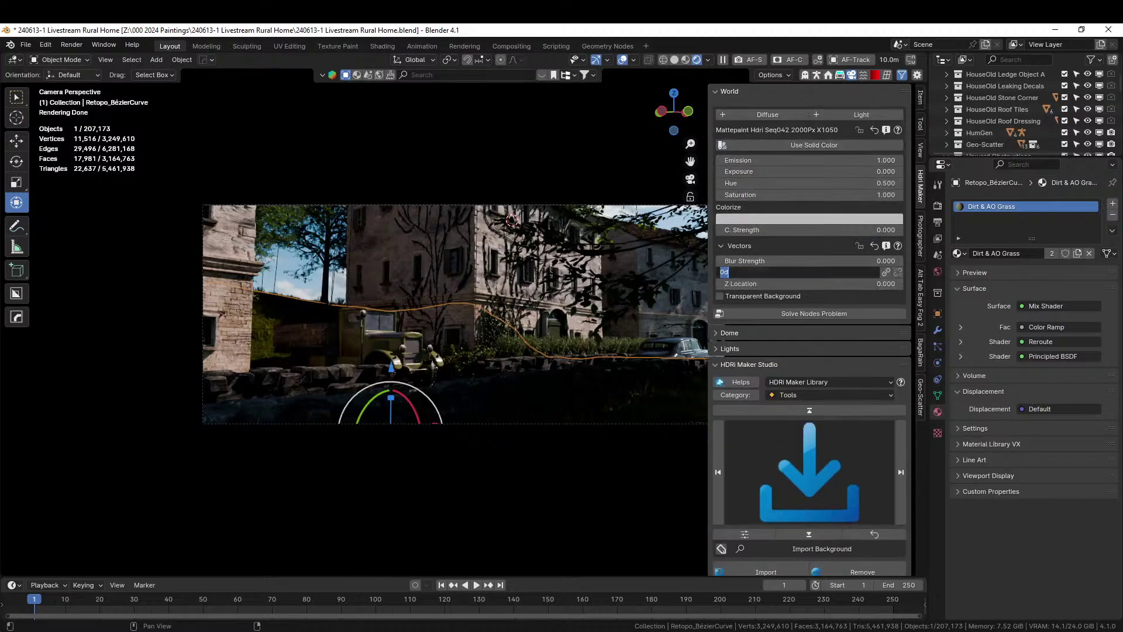
pyautogui.write('60')
pyautogui.press('Return')
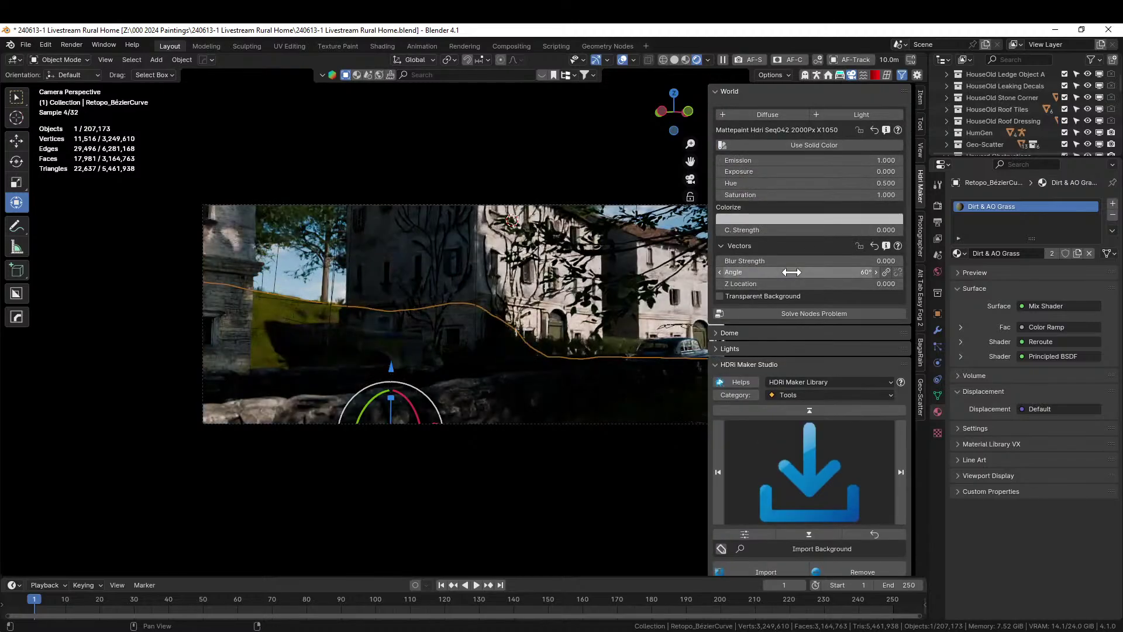
# - Try the environment lighting at angles of 120° and 180°
pyautogui.doubleClick(792, 272)
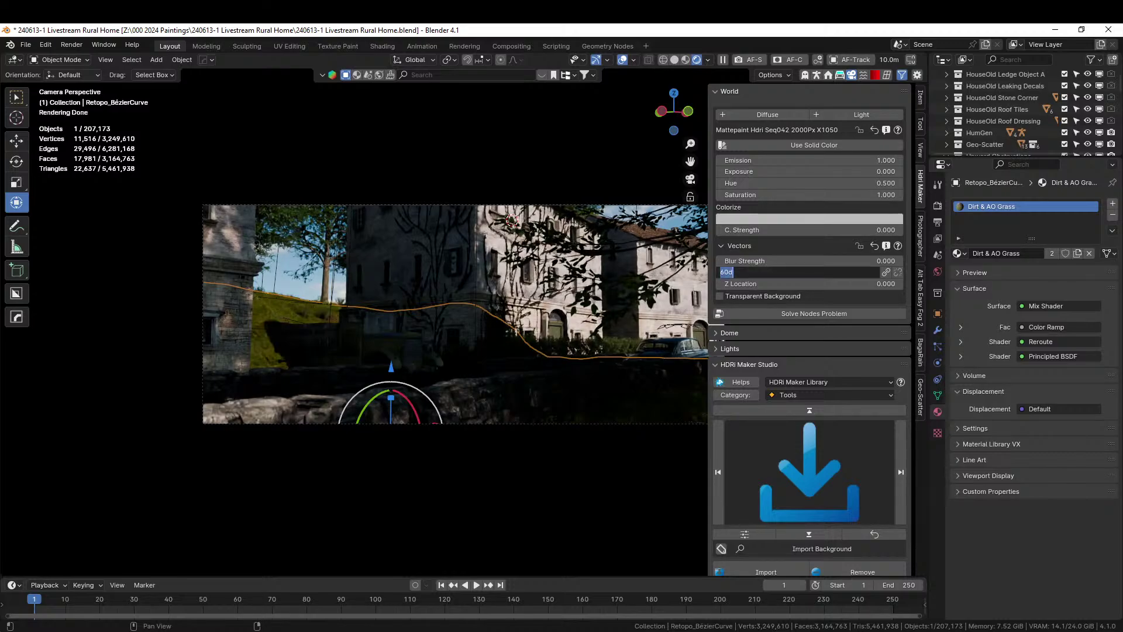
pyautogui.write('120')
pyautogui.press('Return')
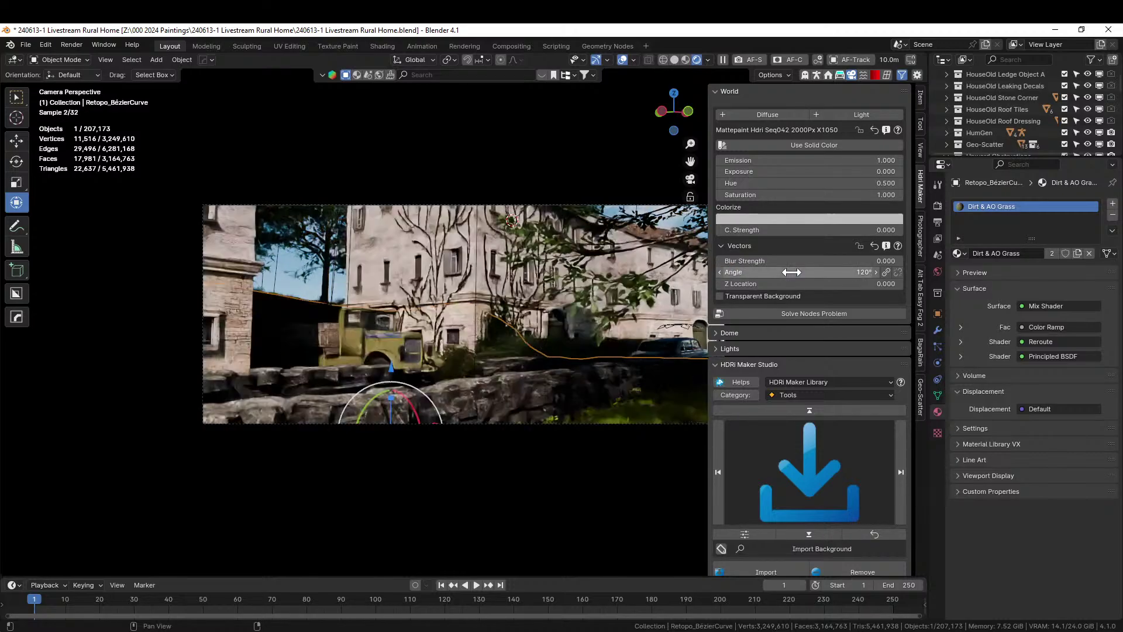
pyautogui.doubleClick(791, 272)
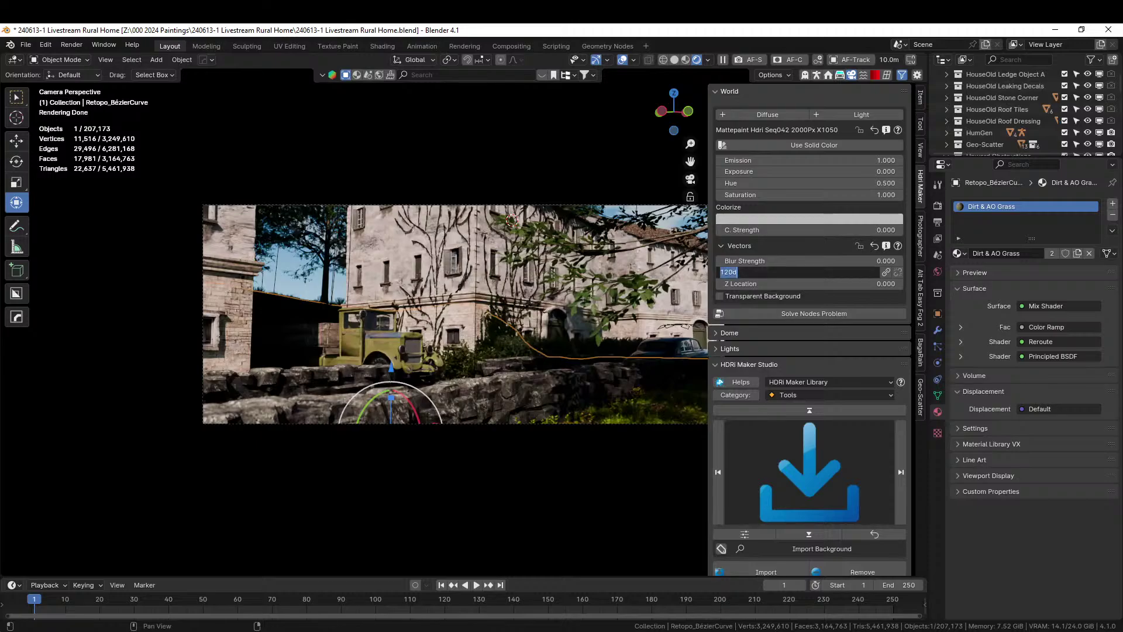
pyautogui.write('180')
pyautogui.press('Return')
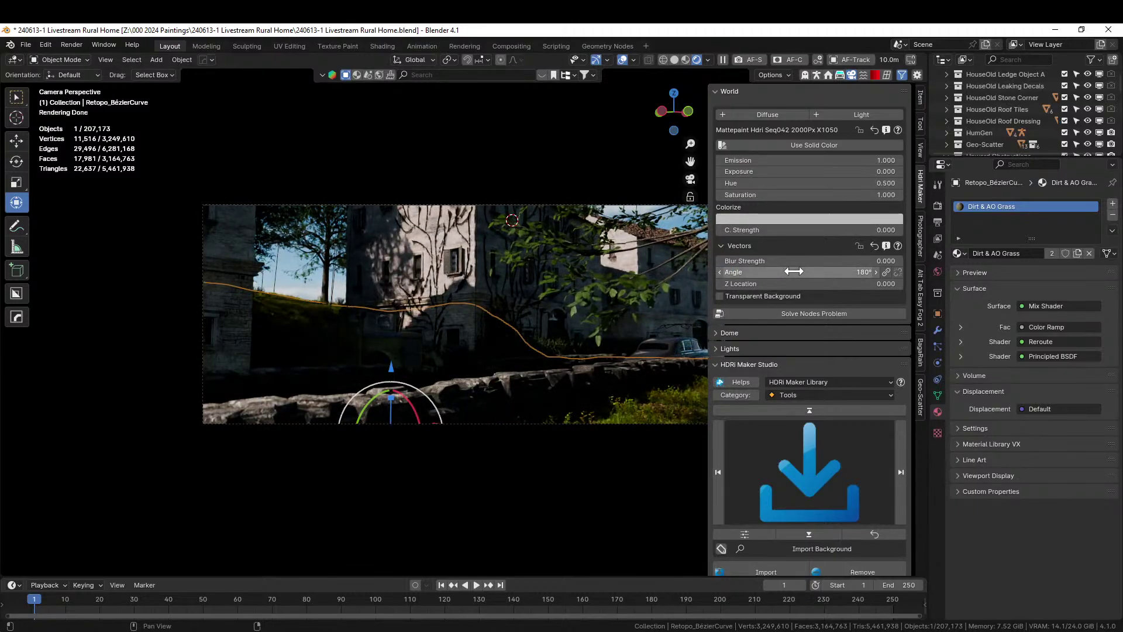
# - Test environment angles of 240° and 300° and adjust the HDRI's rotation to 322°
pyautogui.doubleClick(791, 272)
pyautogui.write('240')
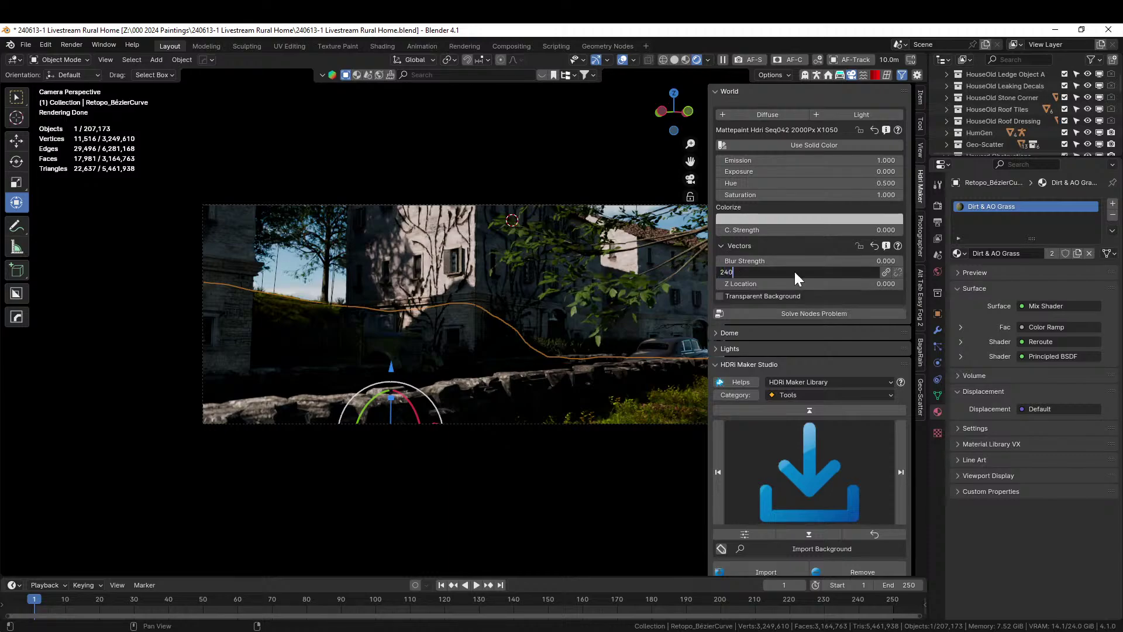
pyautogui.press('Return')
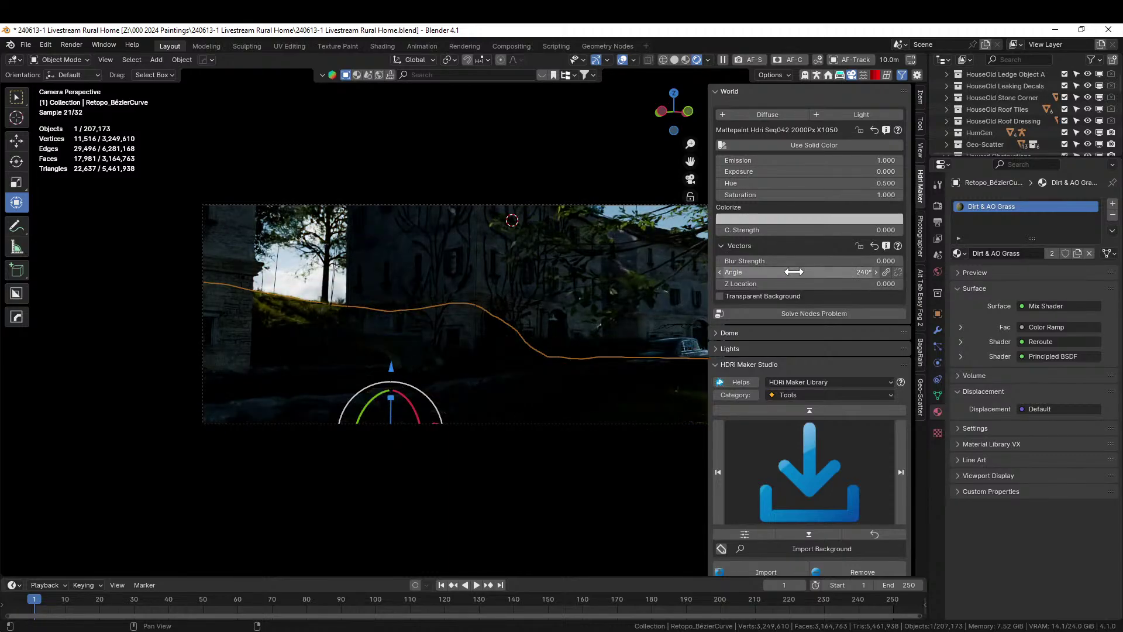
pyautogui.doubleClick(852, 272)
pyautogui.write('300')
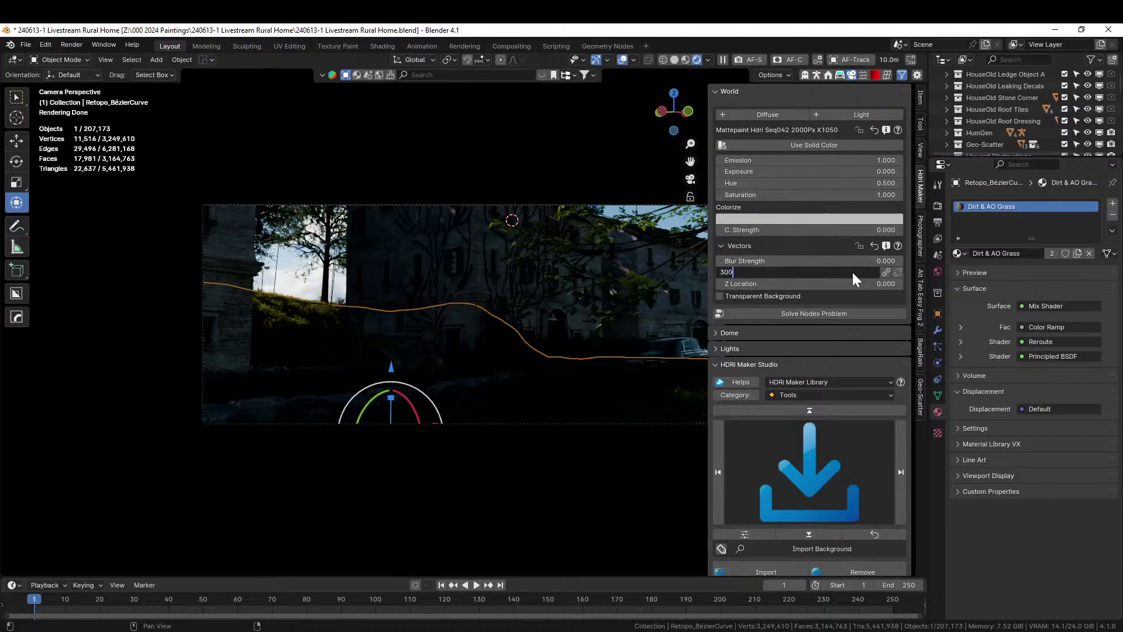
pyautogui.press('Return')
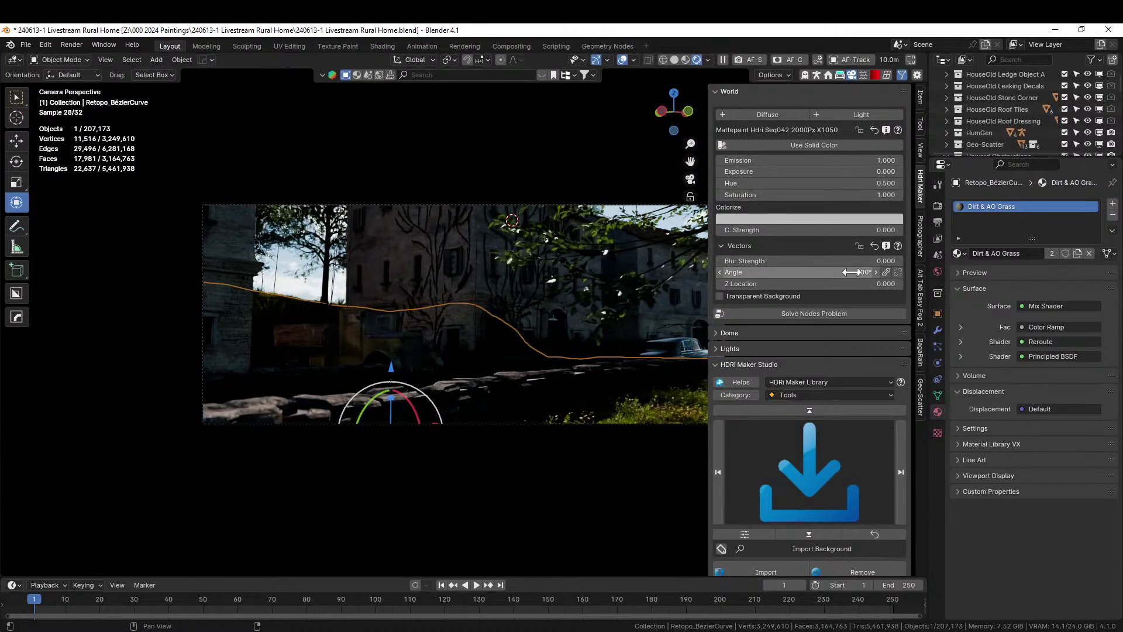
pyautogui.moveTo(819, 272); pyautogui.dragTo(858, 273)
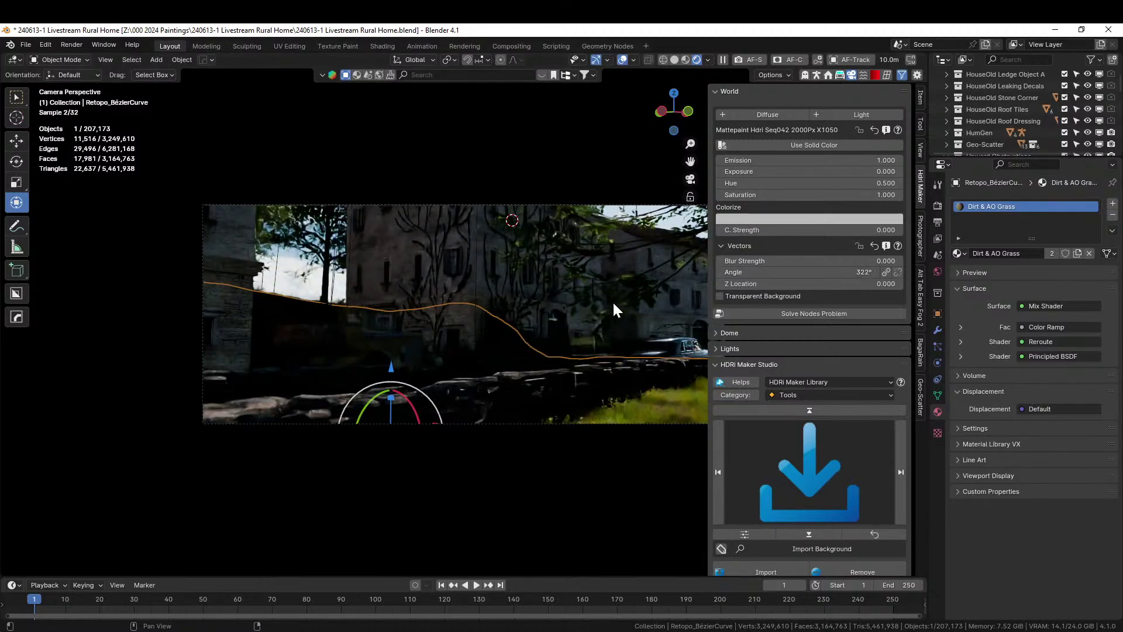
# - Leave the camera view for an overview of the houses and make the Lights collection active
pyautogui.scroll(-3, 581, 339)
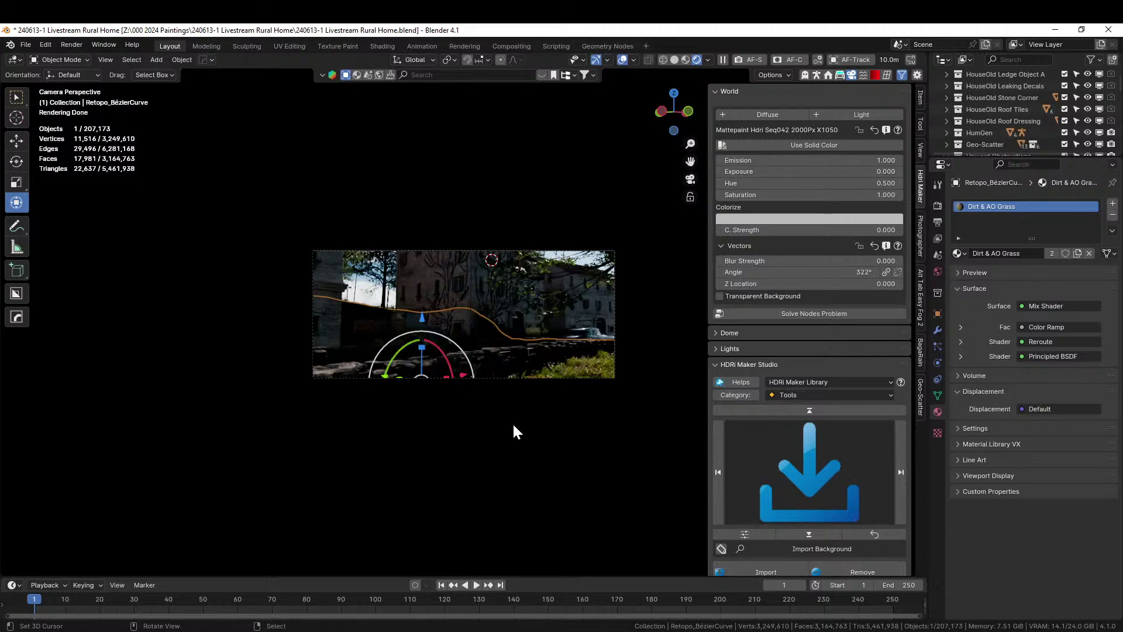
pyautogui.moveTo(514, 431); pyautogui.dragTo(510, 461, button='middle')
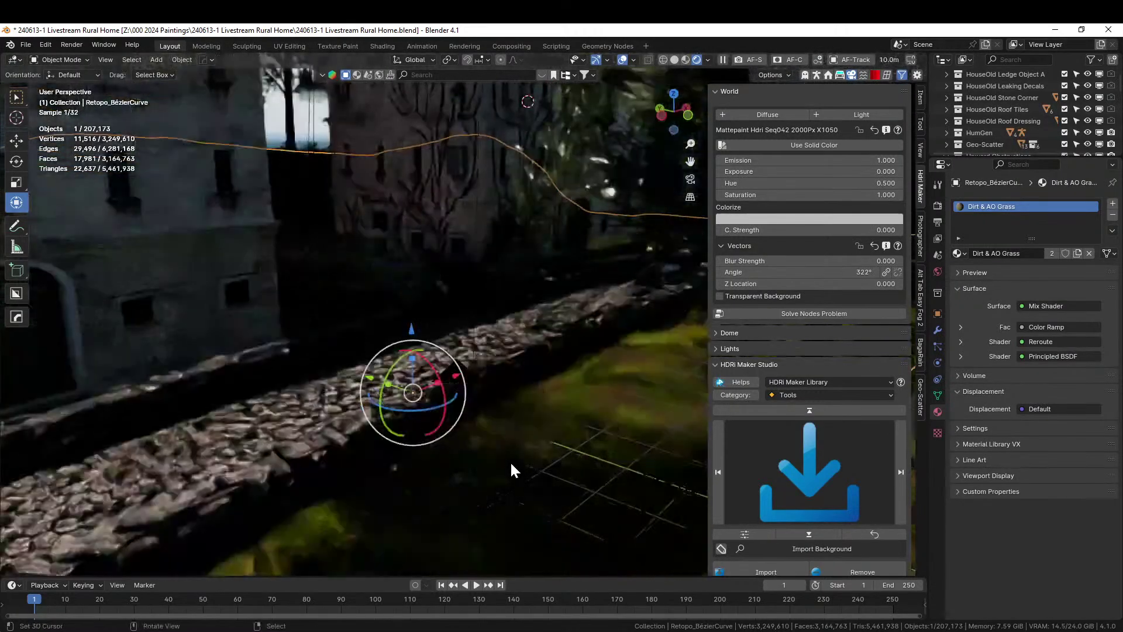
pyautogui.scroll(-3, 510, 461)
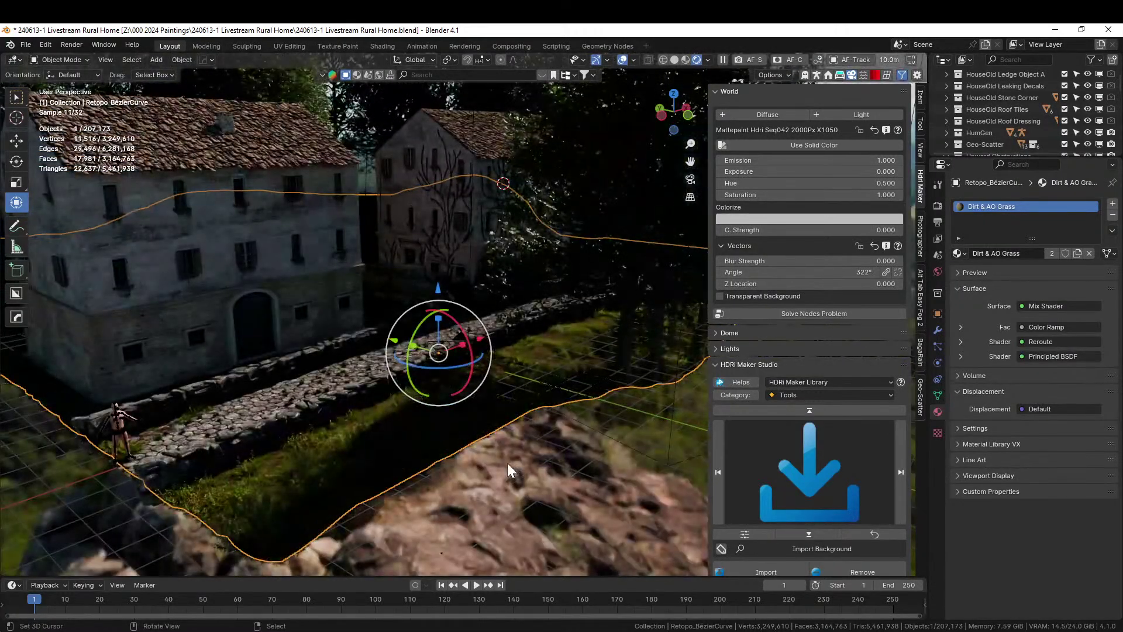
pyautogui.keyDown('shift'); pyautogui.moveTo(507, 462); pyautogui.dragTo(486, 555, button='middle'); pyautogui.keyUp('shift')
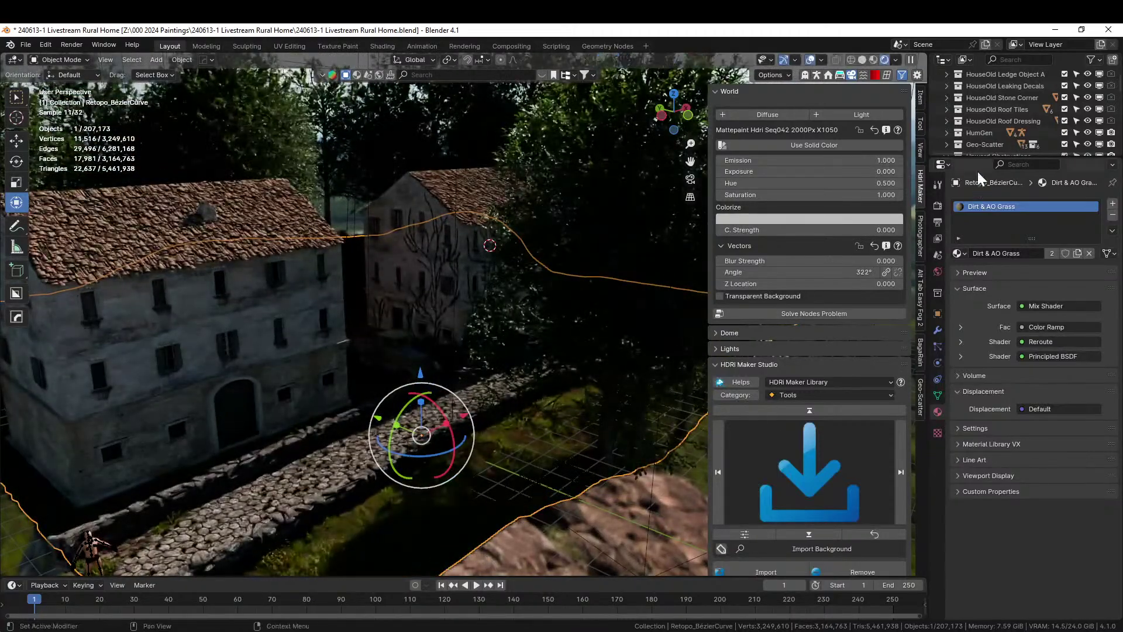
pyautogui.scroll(5, 981, 114)
pyautogui.scroll(-2, 981, 111)
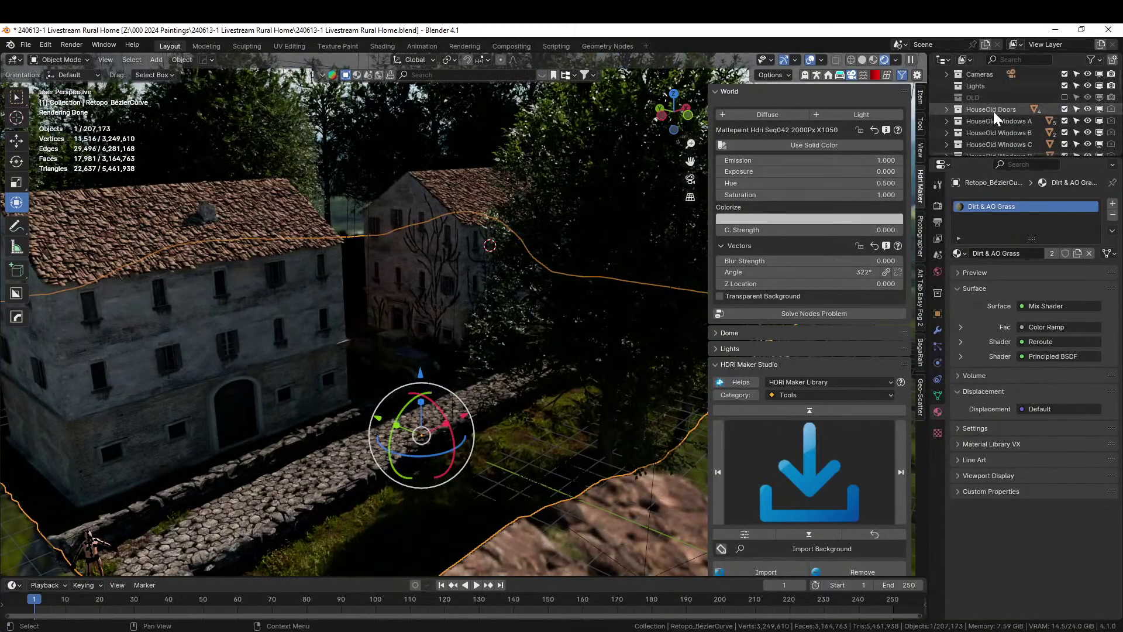
pyautogui.click(976, 86)
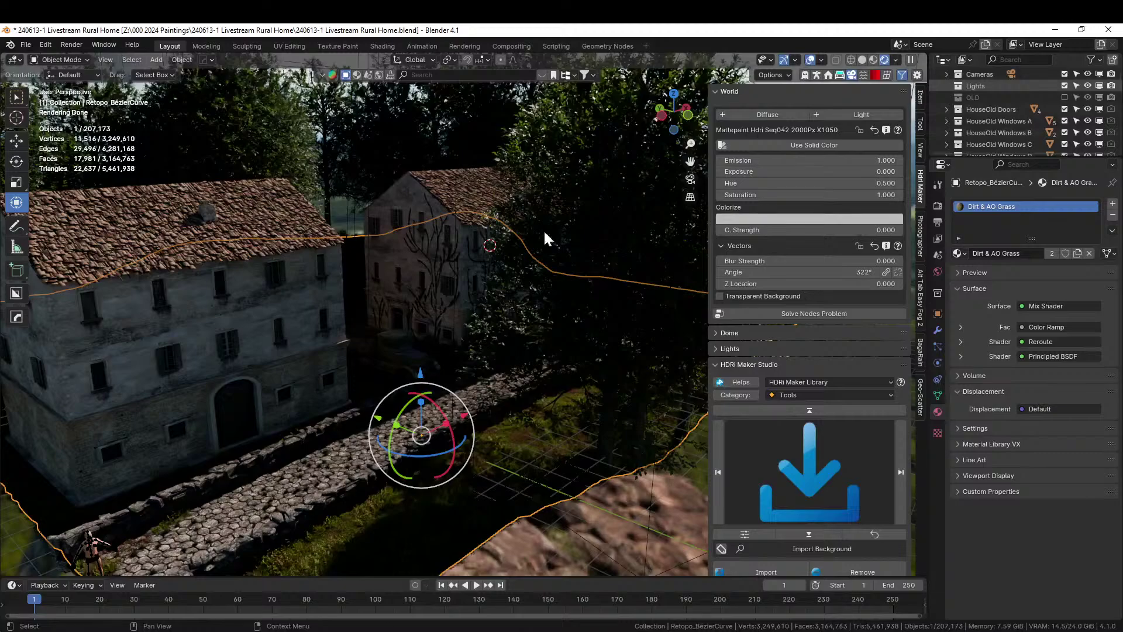
# - Switch the viewport to solid shading and exclude the Geo-Scatter collection from the view layer
pyautogui.press('z')
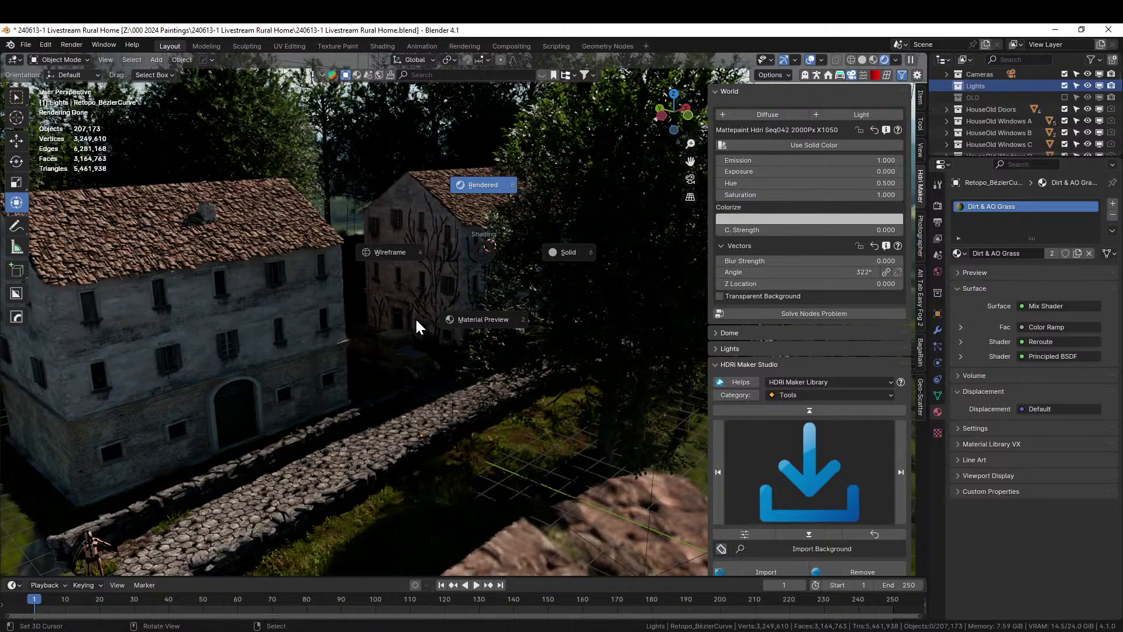
pyautogui.press('6')
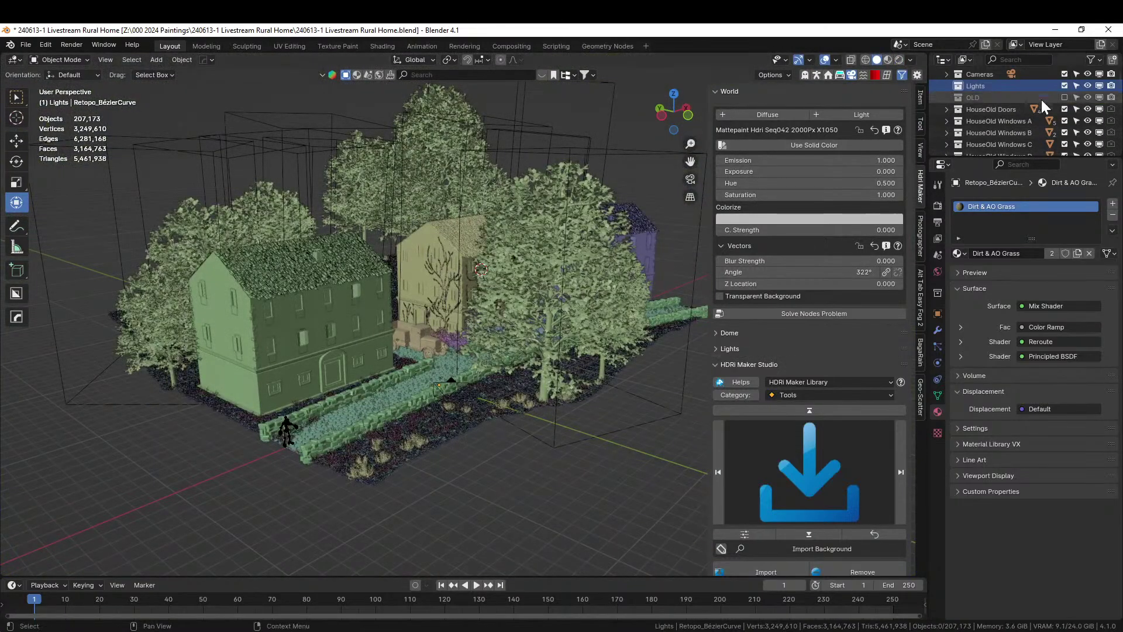
pyautogui.scroll(-5, 1039, 103)
pyautogui.click(946, 109)
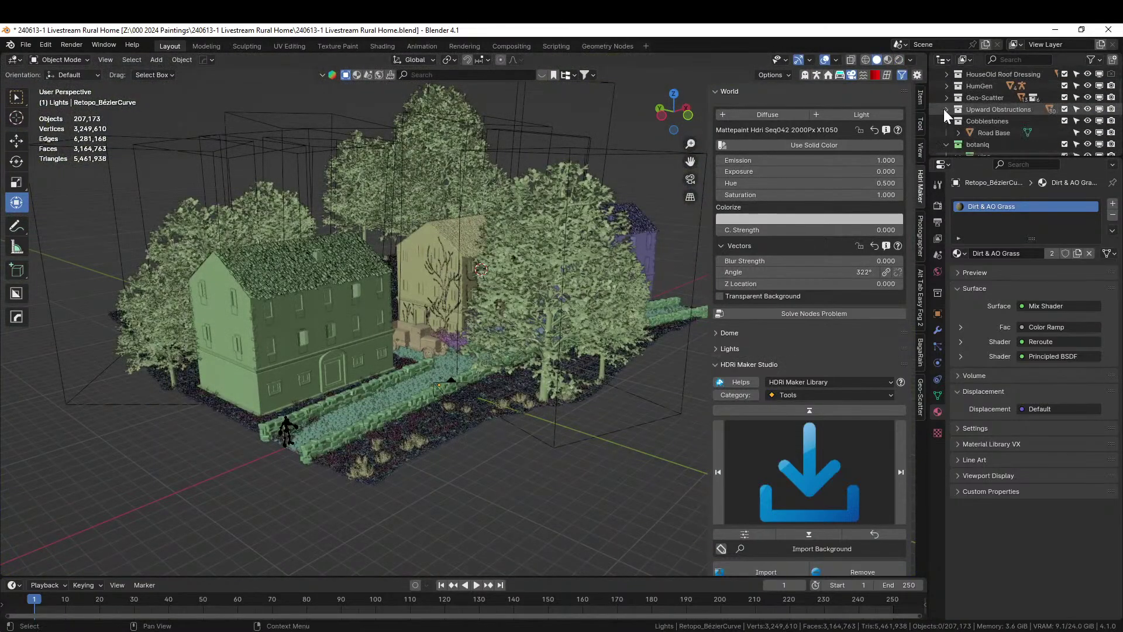
pyautogui.click(1064, 98)
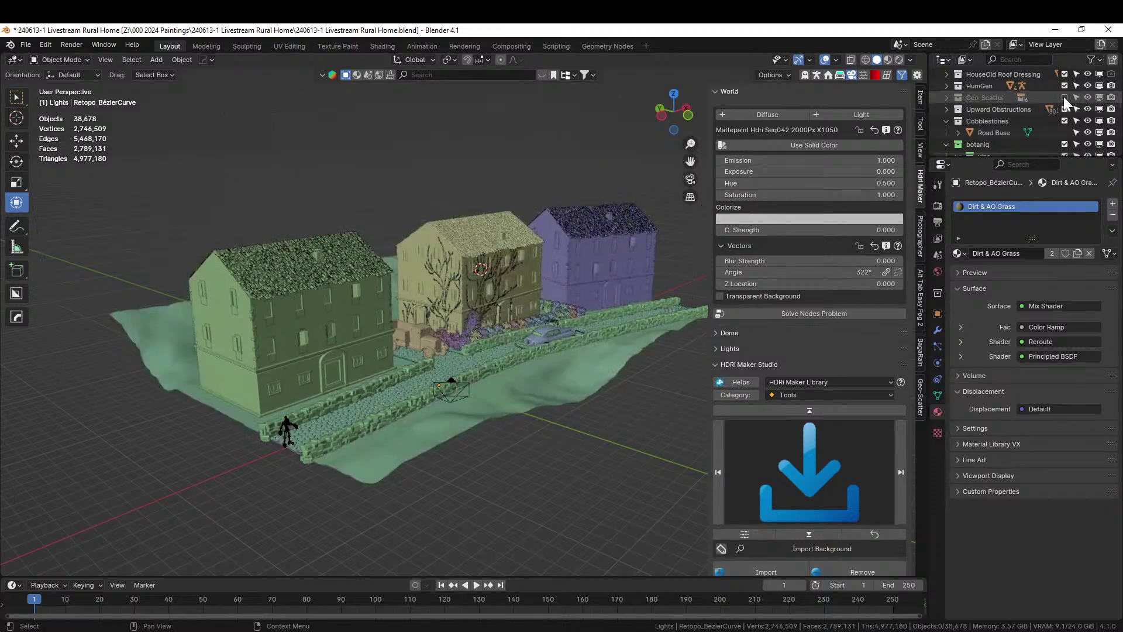
# - Place the 3D cursor on the cobbled road beside the truck and add an area light there in the Lights collection
pyautogui.moveTo(559, 388); pyautogui.dragTo(476, 336, button='middle')
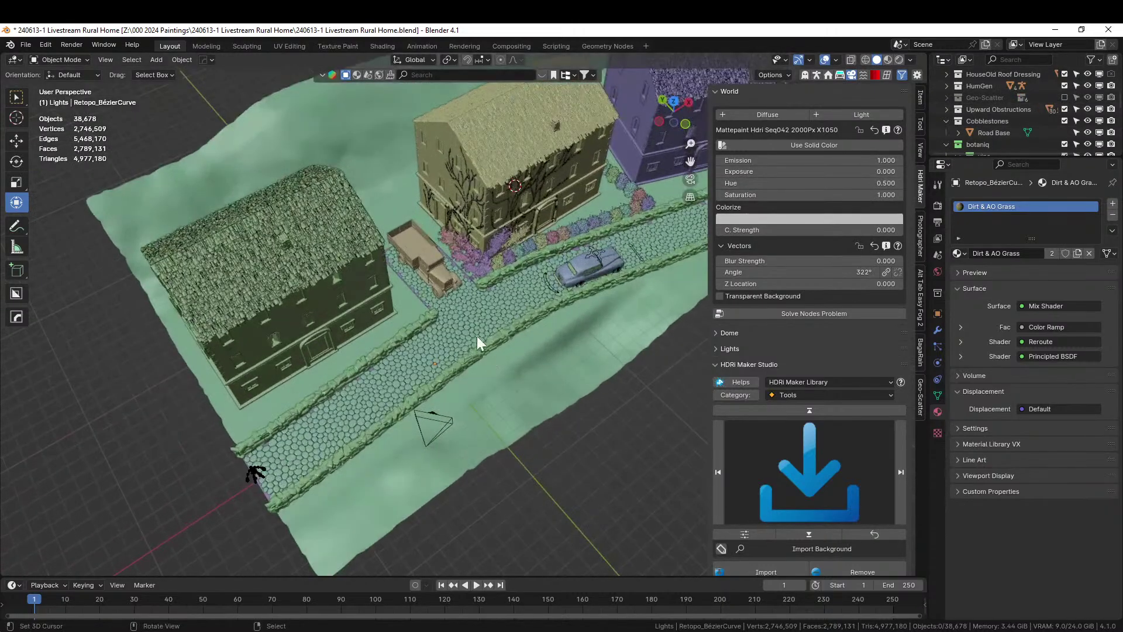
pyautogui.keyDown('shift'); pyautogui.rightClick(459, 292); pyautogui.keyUp('shift')
pyautogui.scroll(5, 1010, 124)
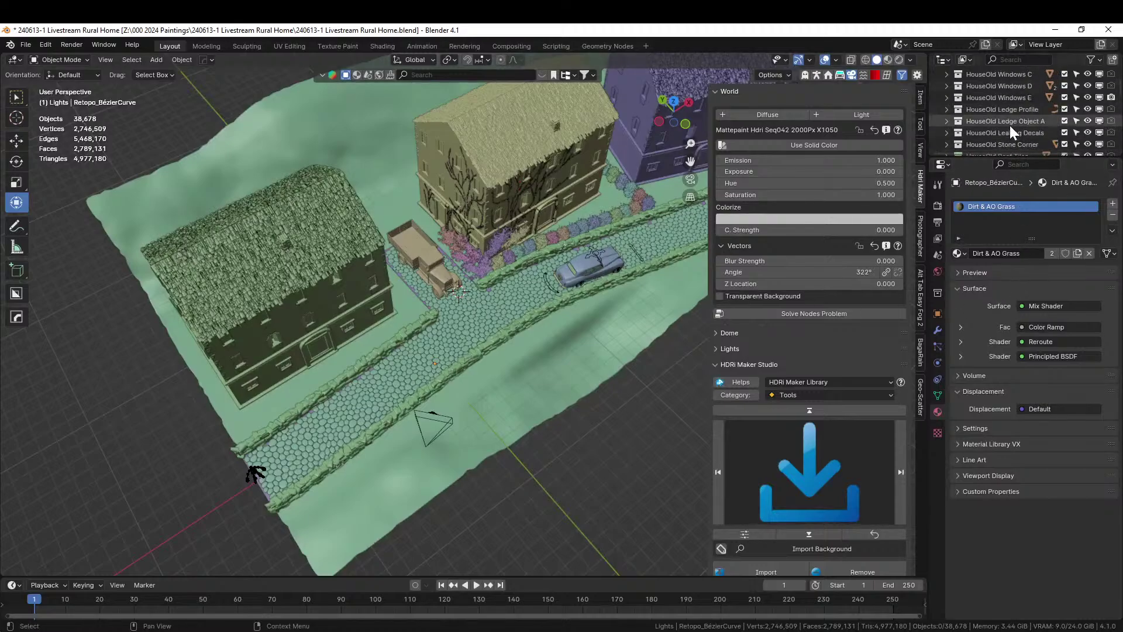
pyautogui.click(976, 109)
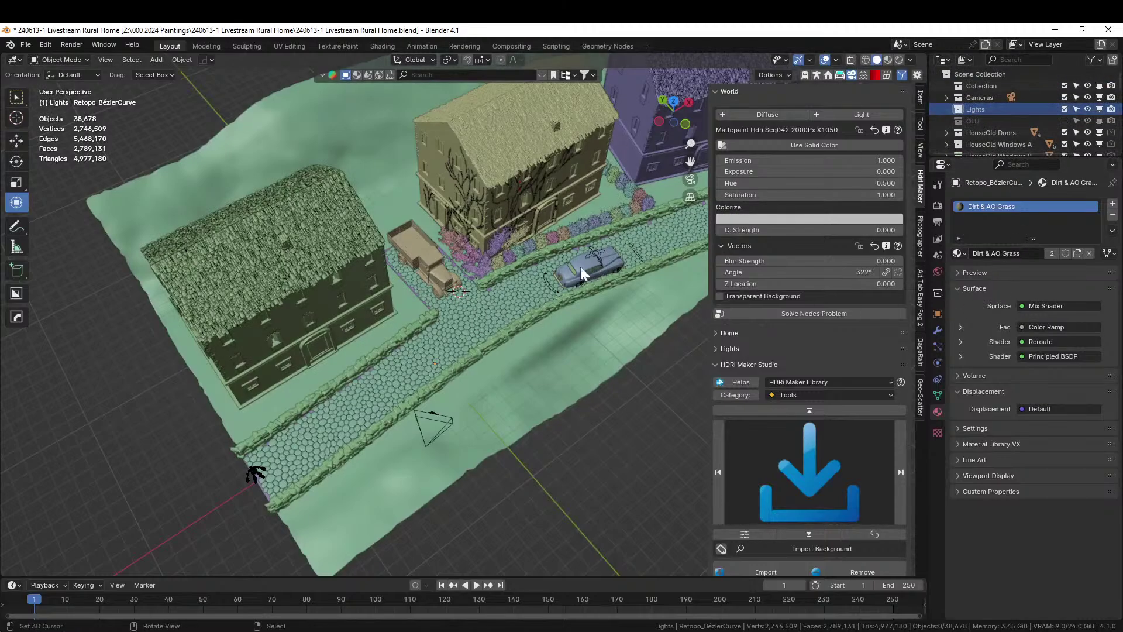
pyautogui.hotkey('shift', 'a')
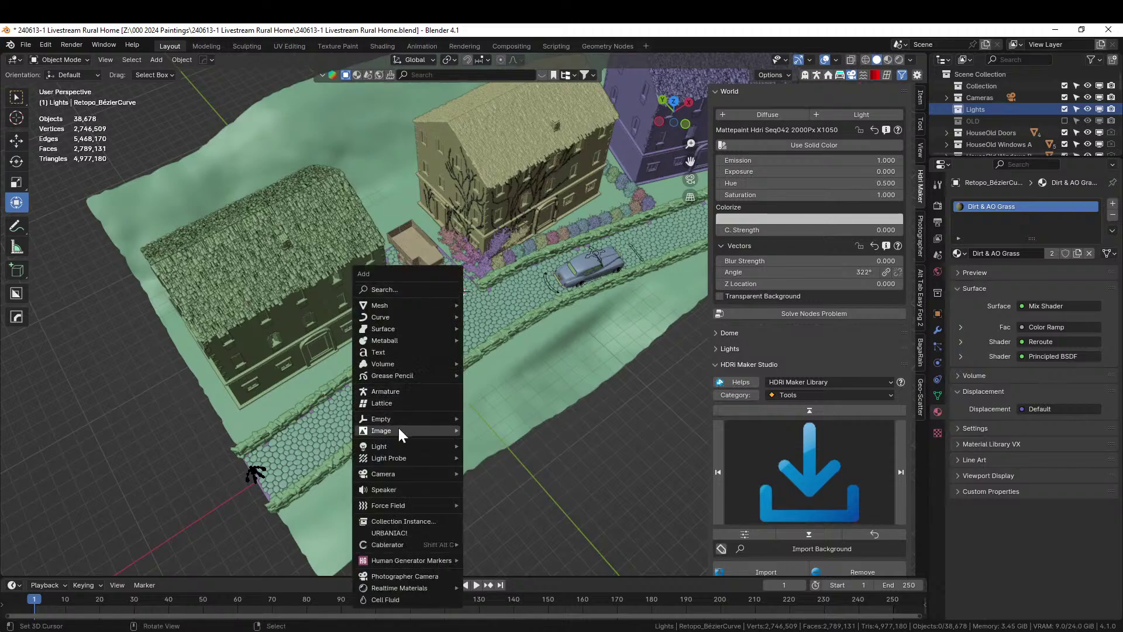
pyautogui.moveTo(387, 445)
pyautogui.click(489, 486)
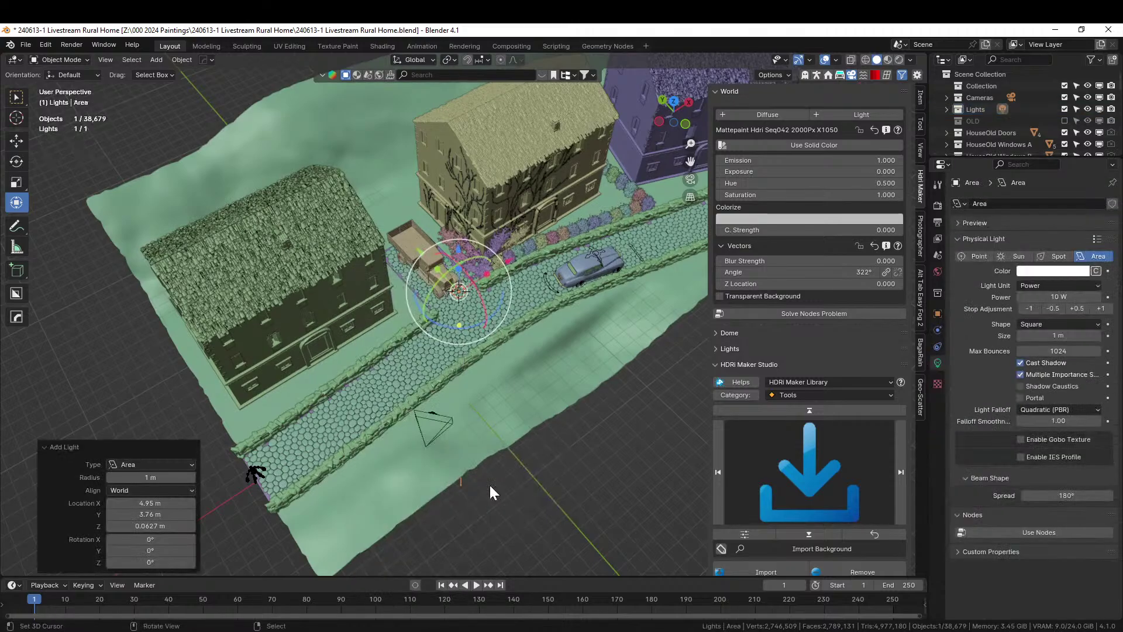
# - Set the area light's size to 5 m and raise it about 15.7 m along the Z axis
pyautogui.click(1061, 333)
pyautogui.write('5')
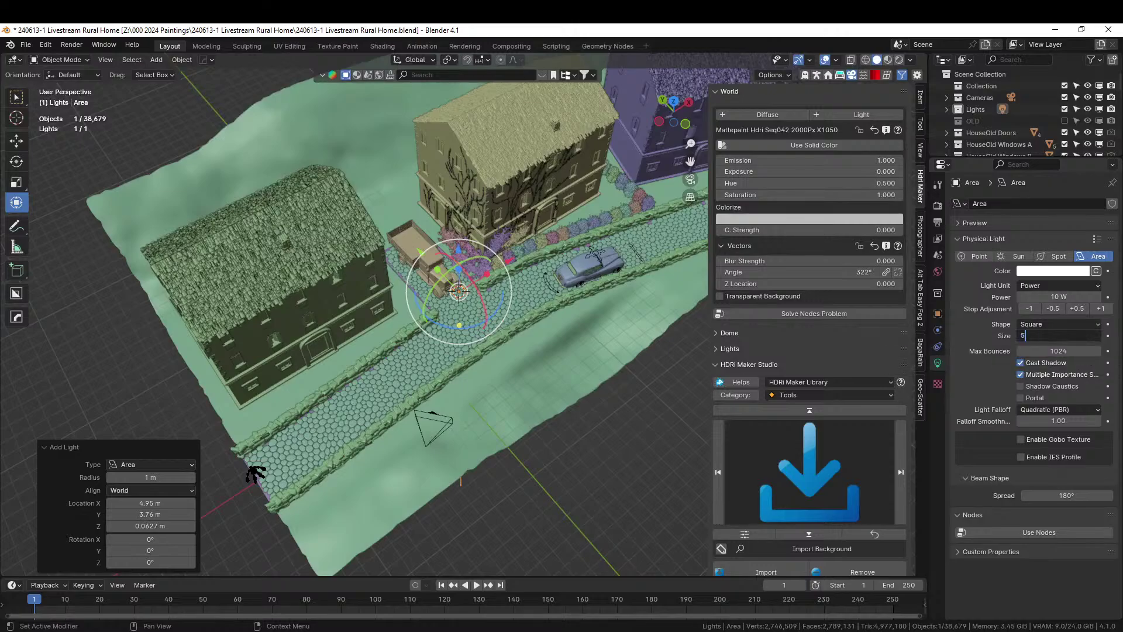
pyautogui.press('Return')
pyautogui.moveTo(439, 308); pyautogui.dragTo(516, 445, button='middle')
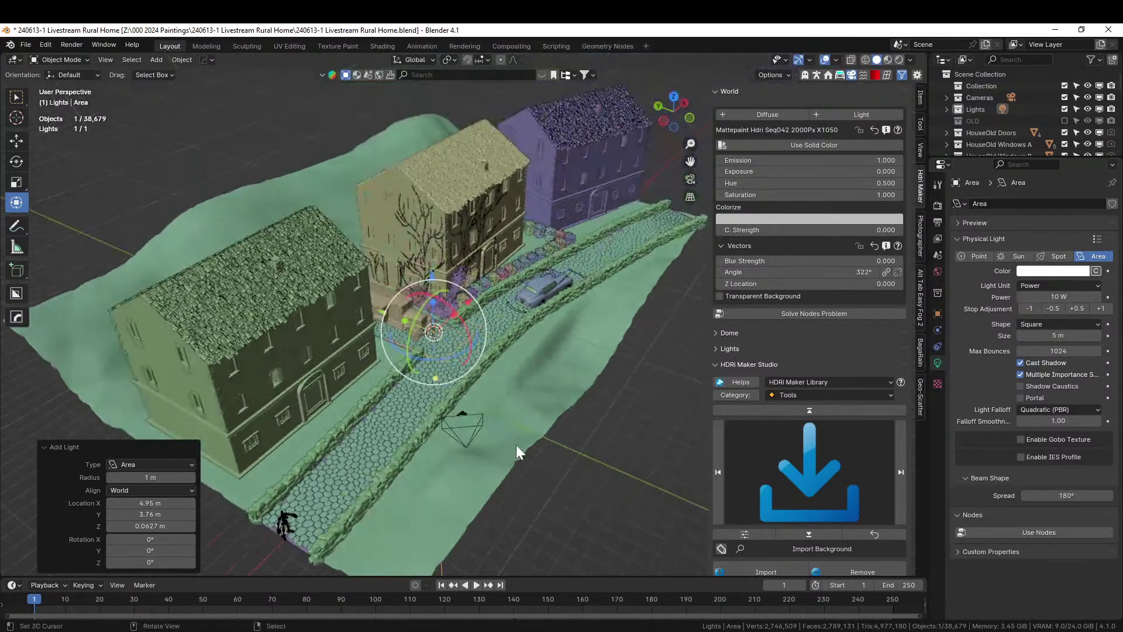
pyautogui.press('g')
pyautogui.press('z')
pyautogui.click(537, 229)
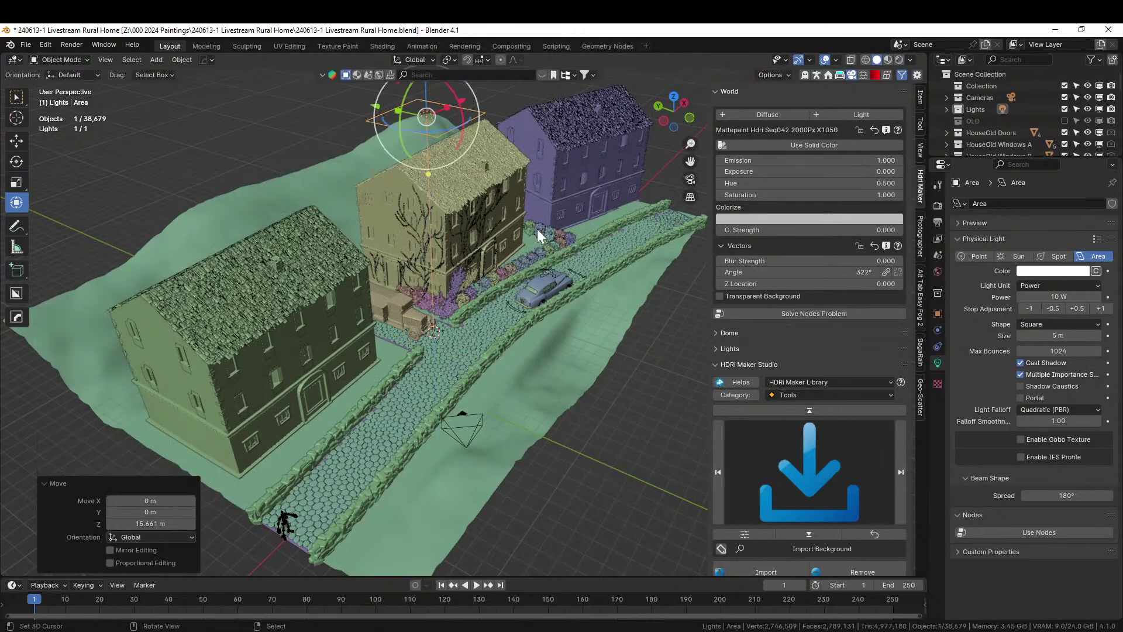
# - Set the area light's power to 500 W and save the file
pyautogui.moveTo(537, 229); pyautogui.dragTo(525, 407, button='middle')
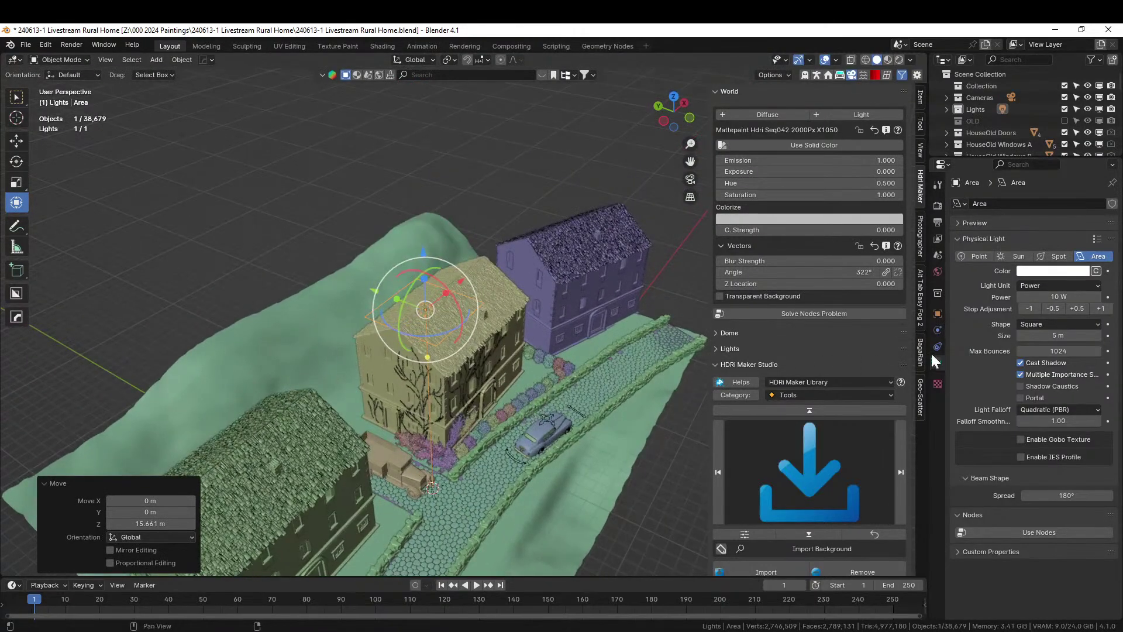
pyautogui.click(1059, 298)
pyautogui.write('500')
pyautogui.press('Return')
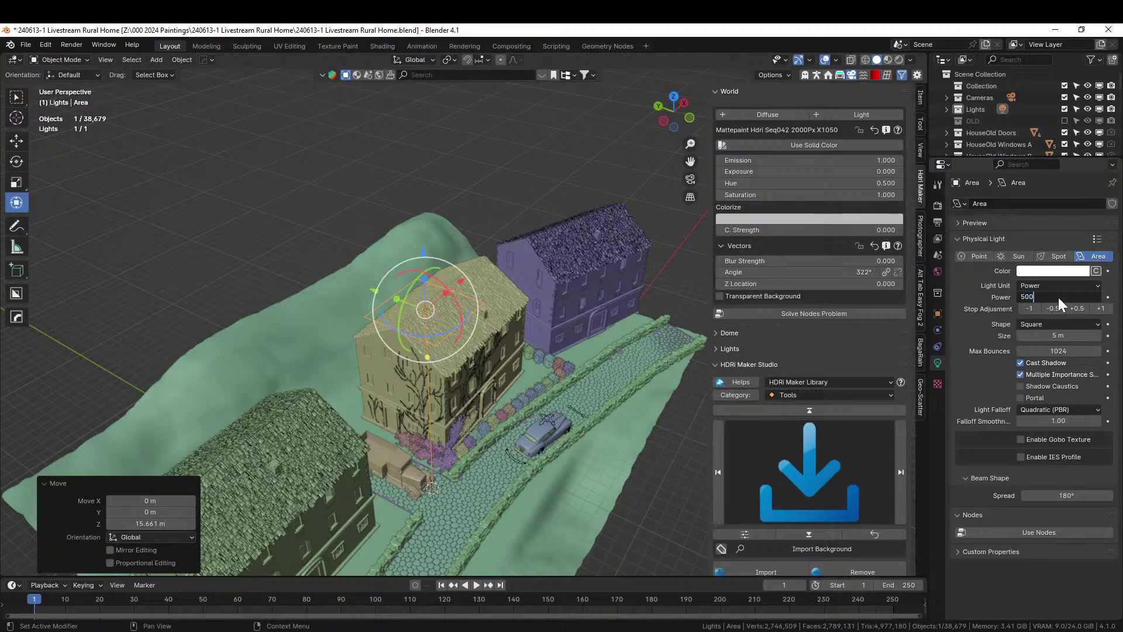
pyautogui.hotkey('ctrl', 's')
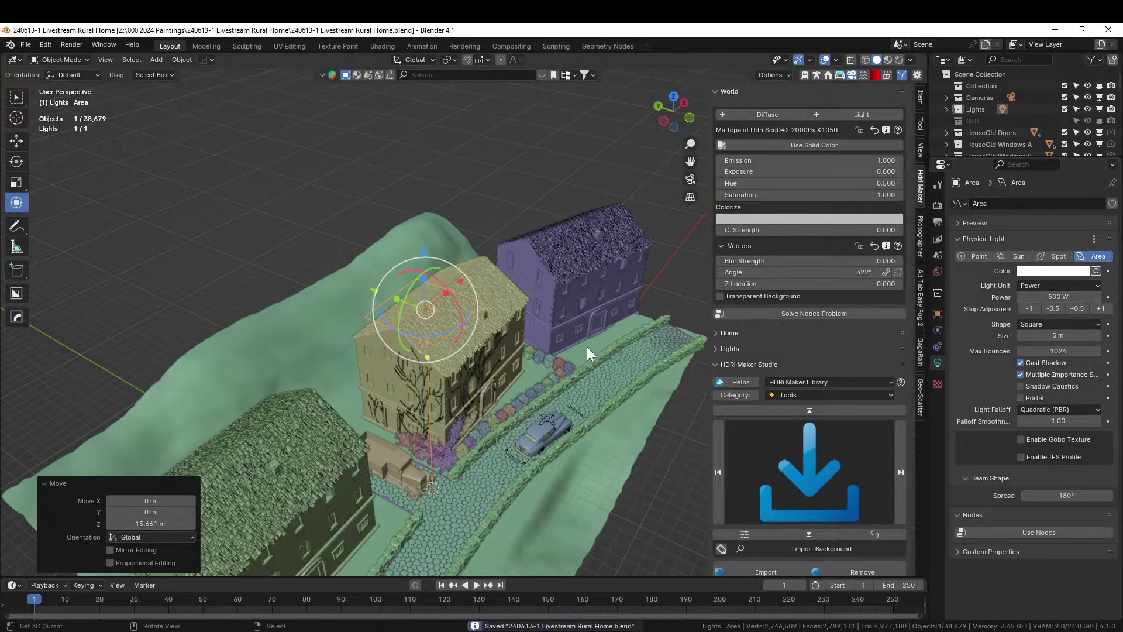
# - In rendered shading, rotate the area light about 18° around global Y and about 30° around global Z
pyautogui.press('z')
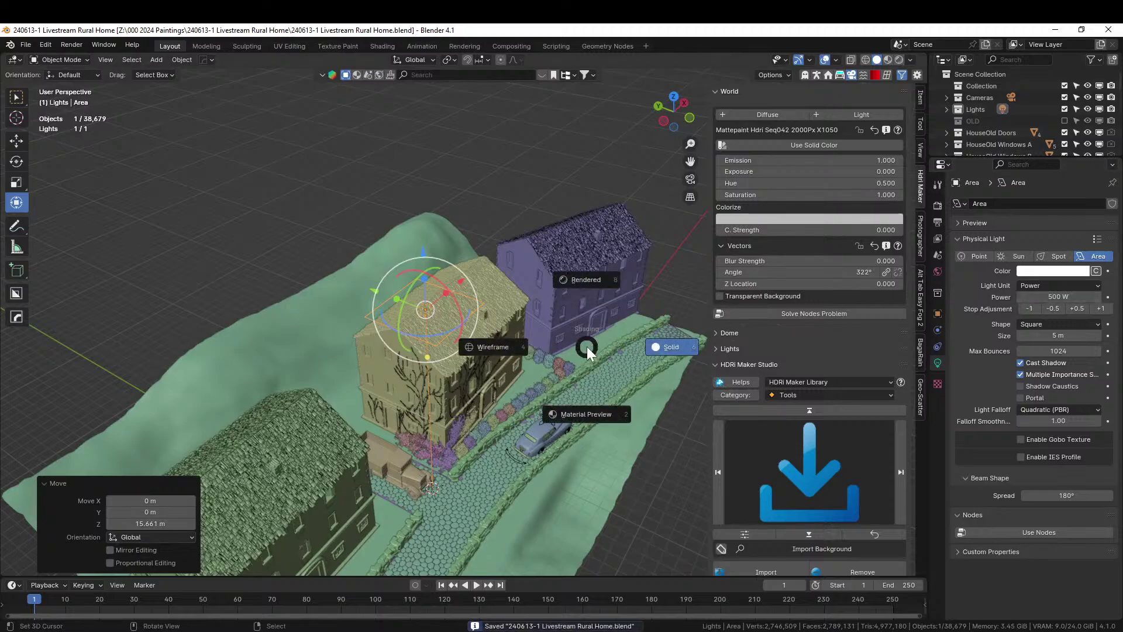
pyautogui.press('8')
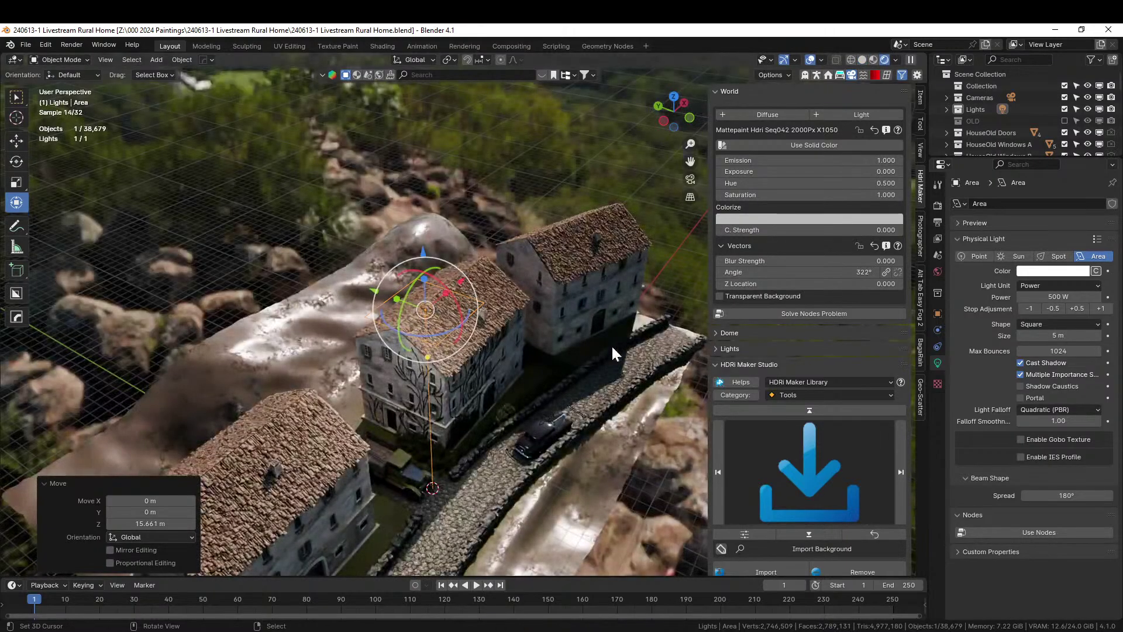
pyautogui.moveTo(488, 412); pyautogui.dragTo(497, 441, button='middle')
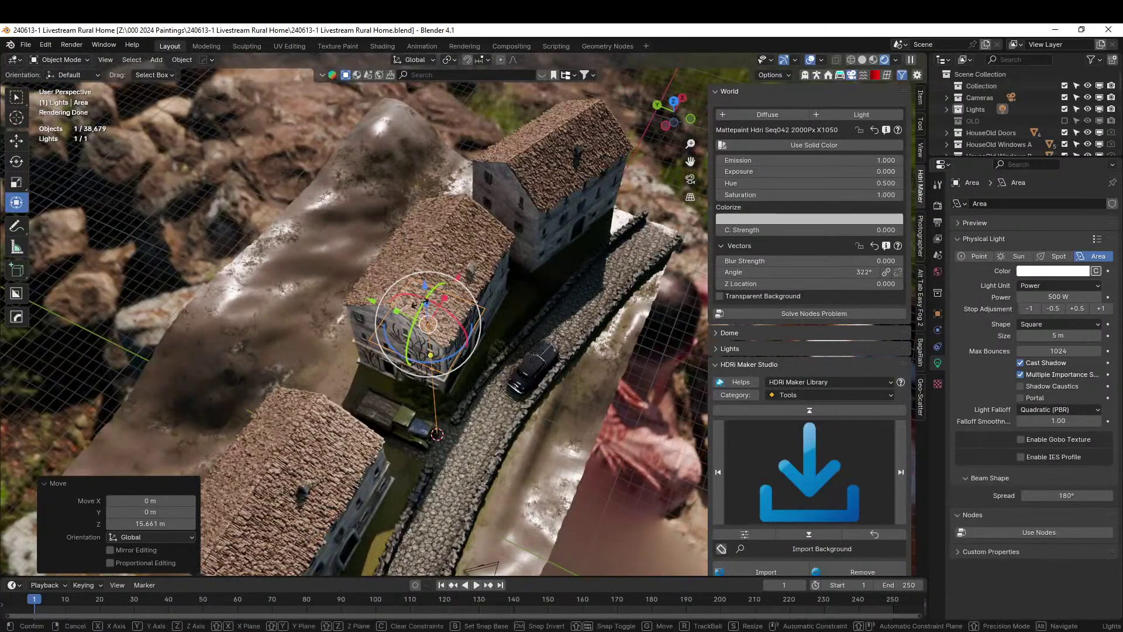
pyautogui.press('r')
pyautogui.press('y')
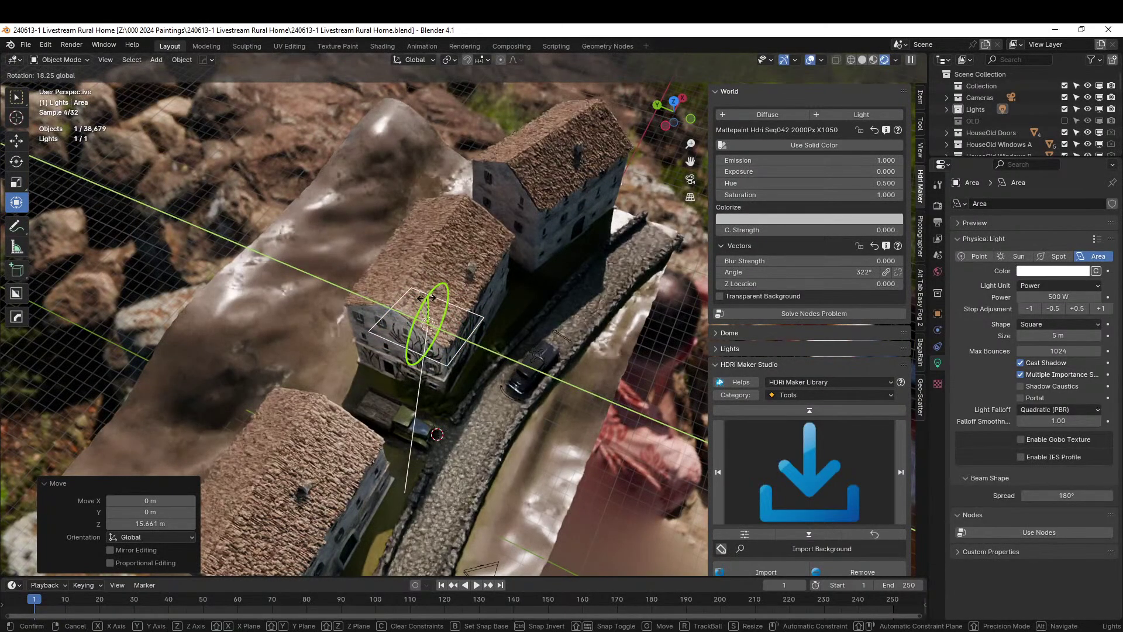
pyautogui.click(455, 301)
pyautogui.press('r')
pyautogui.press('z')
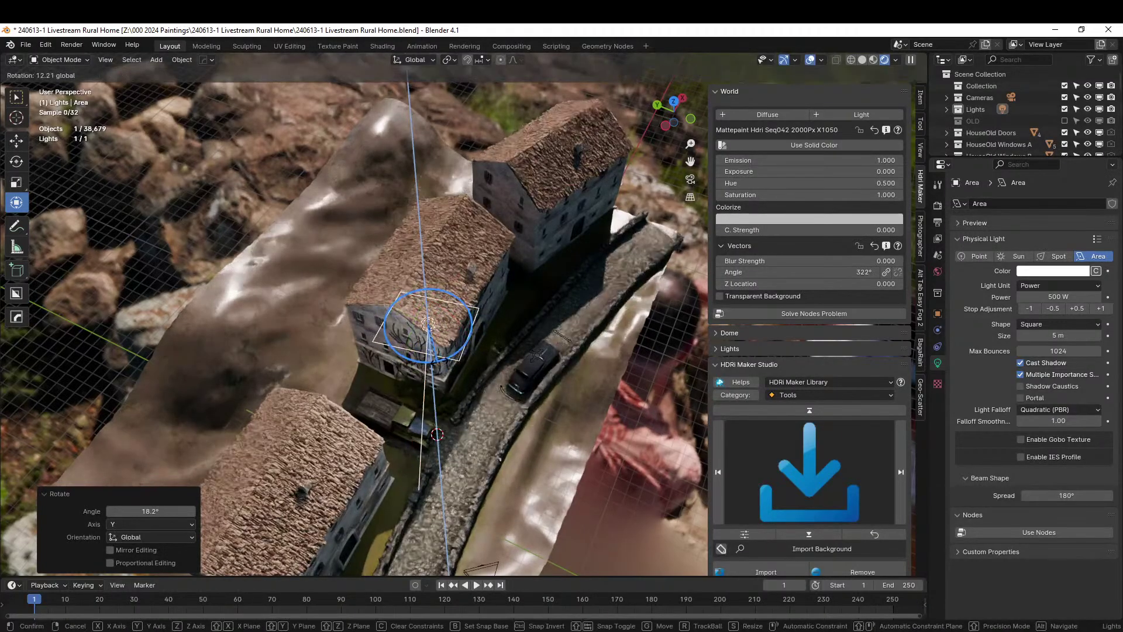
pyautogui.click(471, 358)
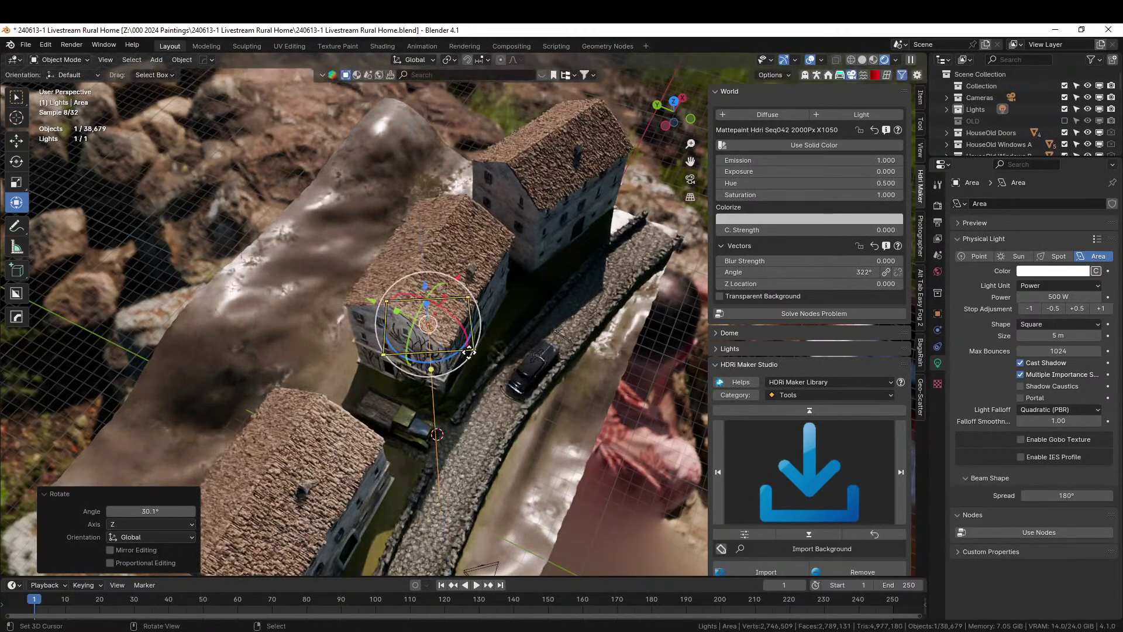
# - Look through the camera and compare the truck and vine-covered house with the Lights collection excluded and included
pyautogui.press('KP_0')
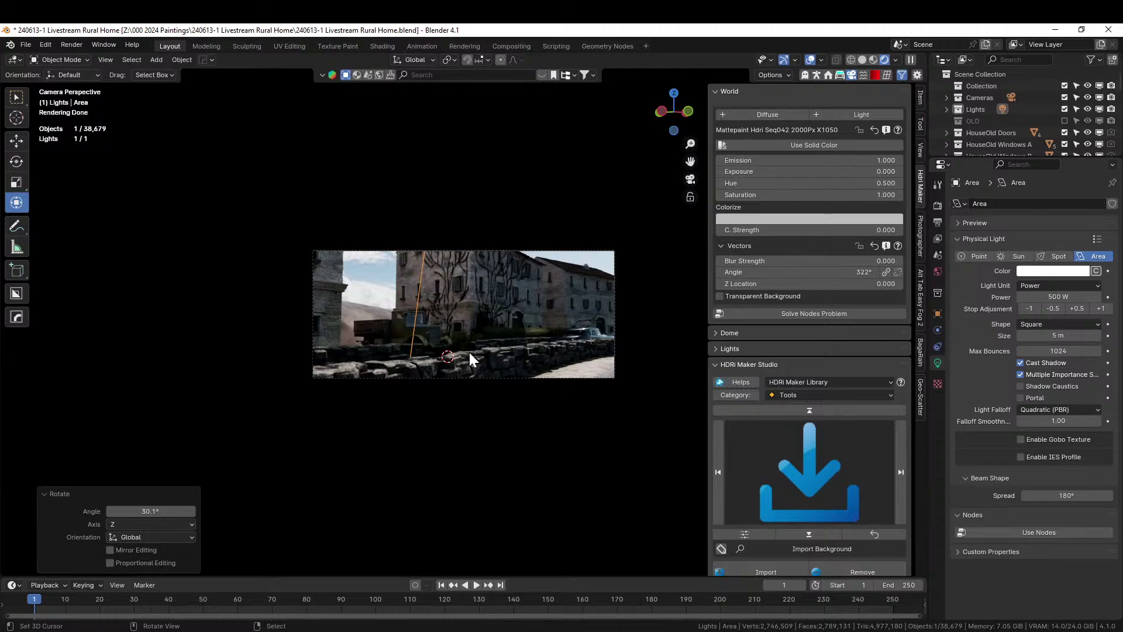
pyautogui.scroll(5, 403, 363)
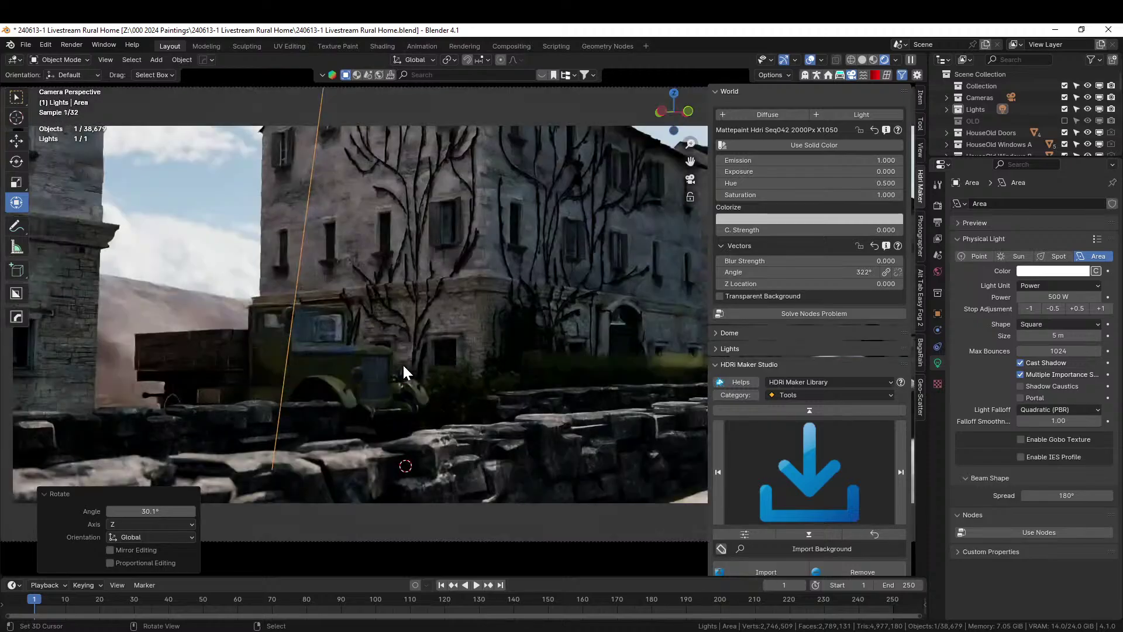
pyautogui.scroll(2, 404, 367)
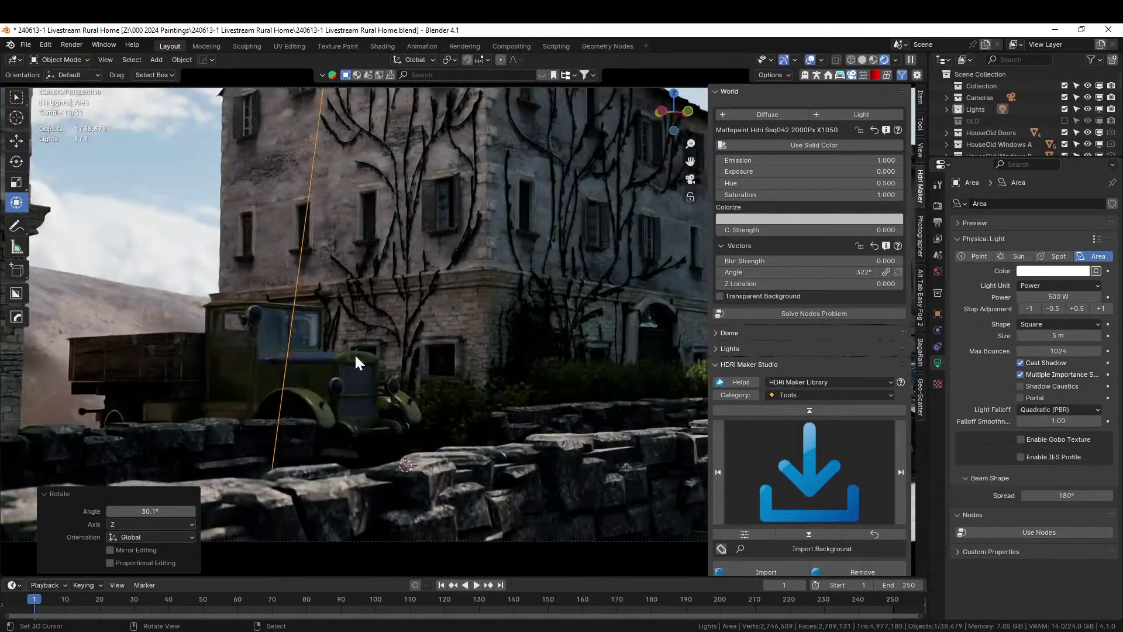
pyautogui.click(1065, 109)
pyautogui.click(1065, 109)
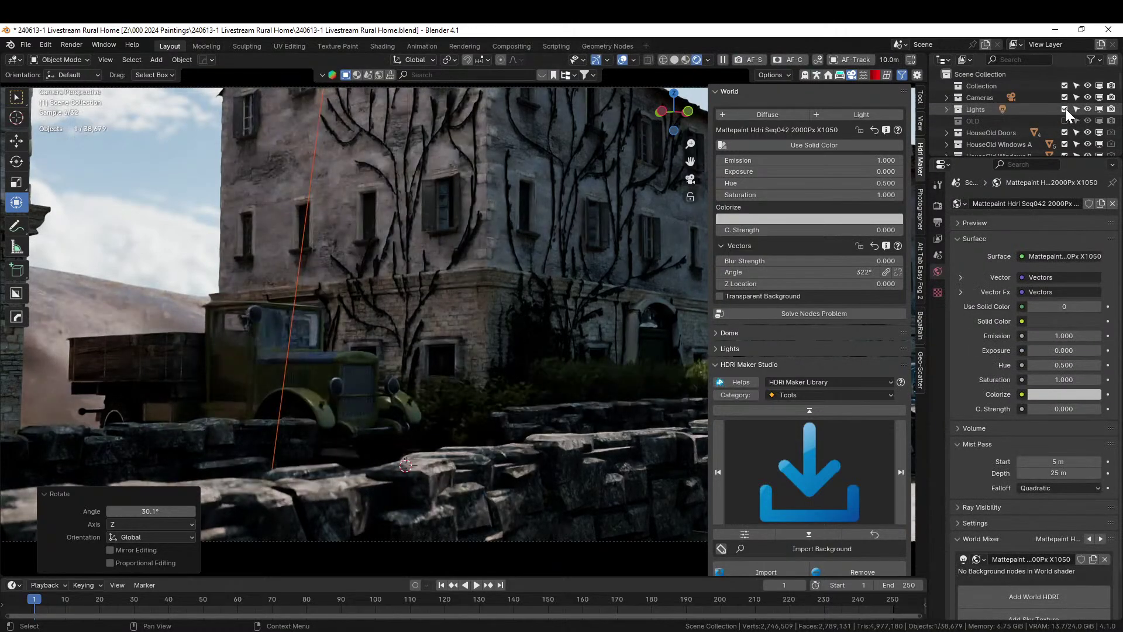
pyautogui.click(1065, 109)
pyautogui.click(1064, 109)
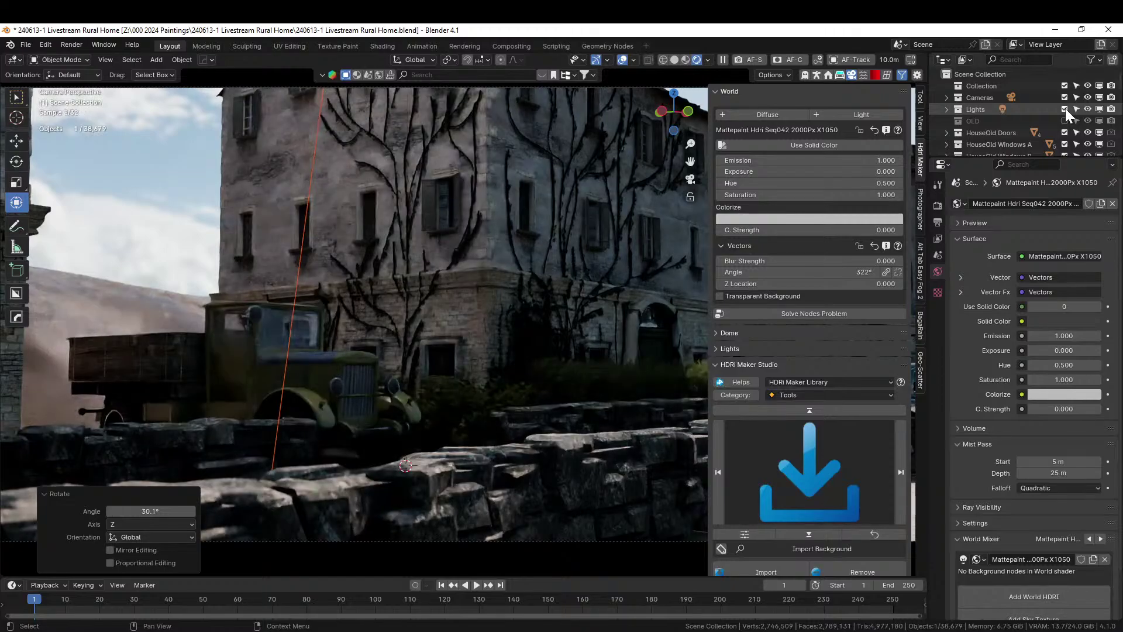
# - Set the color management look to Base Contrast and frame the whole camera view
pyautogui.click(936, 205)
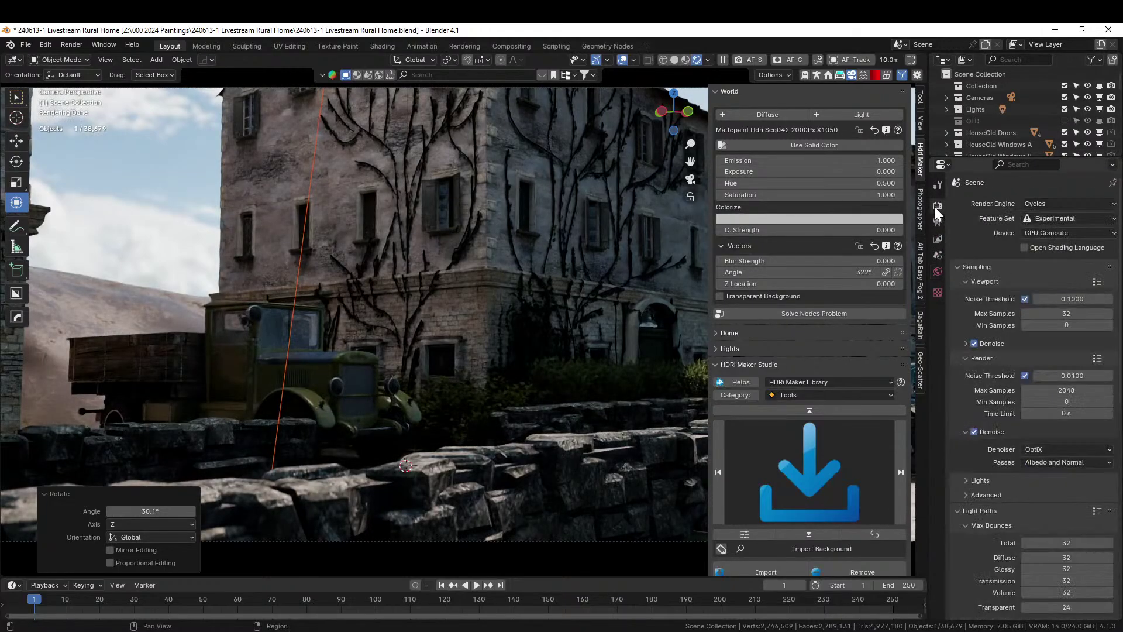
pyautogui.scroll(-5, 999, 462)
pyautogui.scroll(-10, 1000, 462)
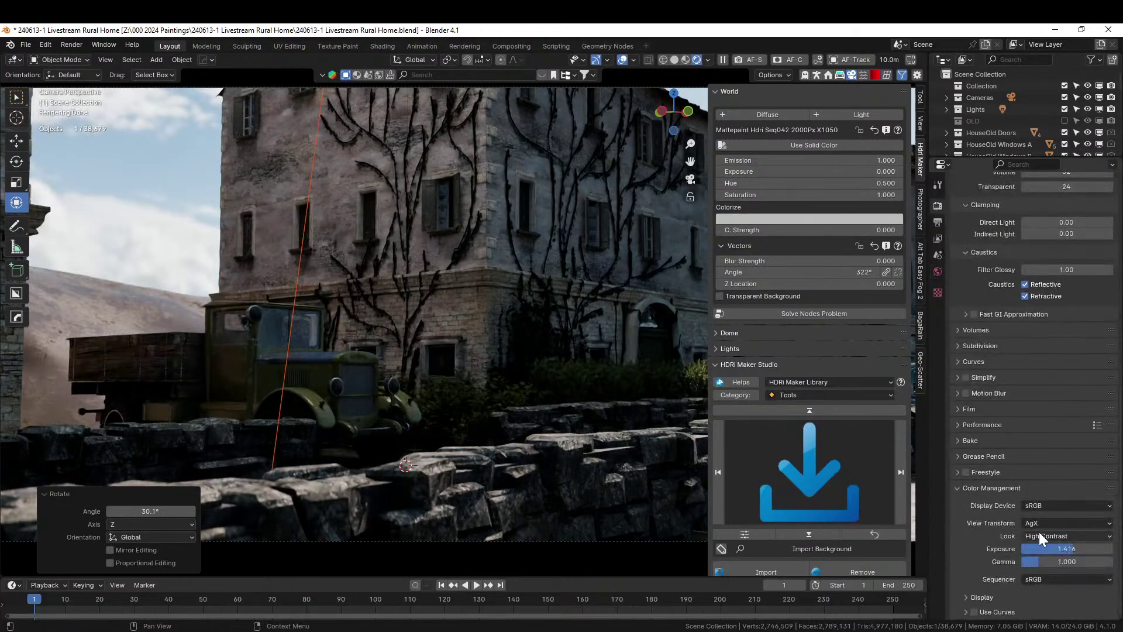
pyautogui.click(1043, 536)
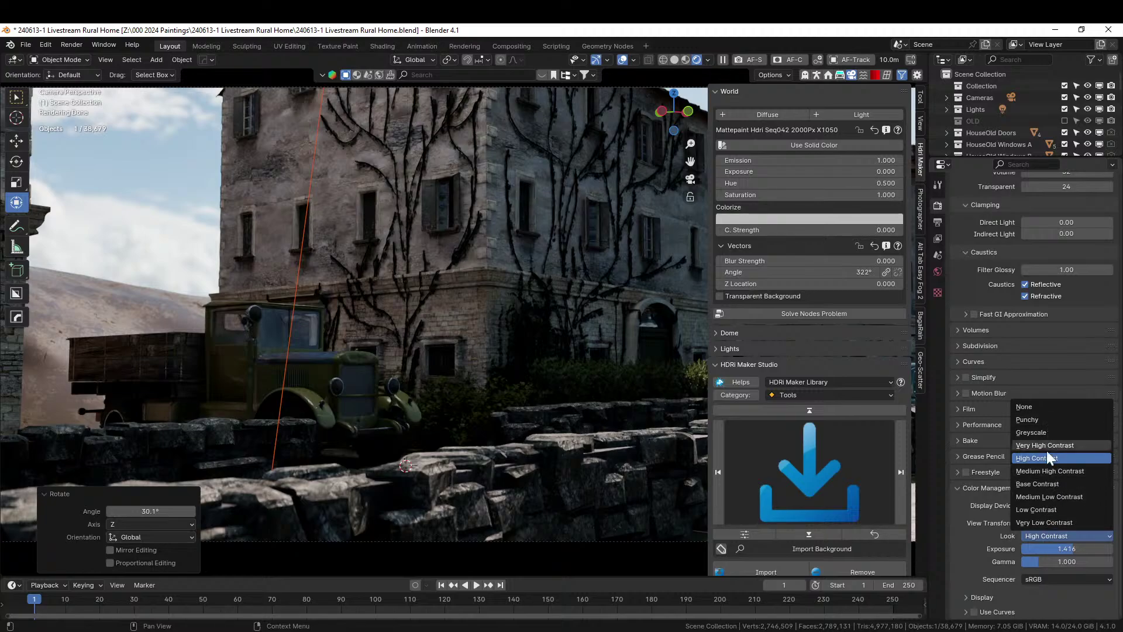
pyautogui.click(1044, 484)
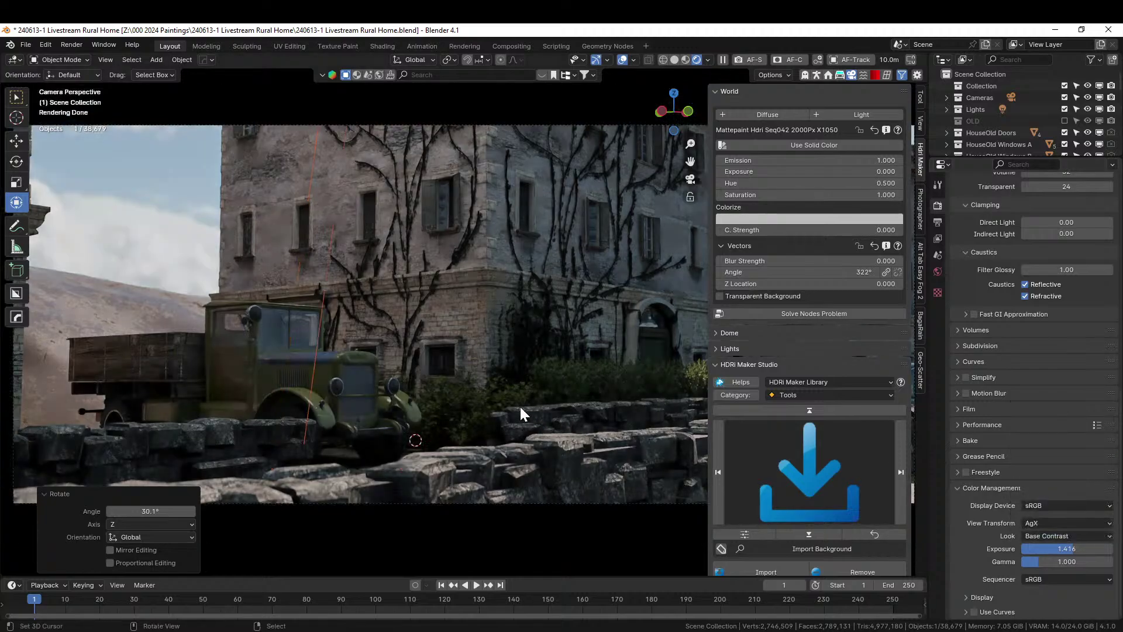
pyautogui.scroll(-3, 519, 405)
pyautogui.keyDown('shift'); pyautogui.moveTo(524, 432); pyautogui.dragTo(427, 437, button='middle'); pyautogui.keyUp('shift')
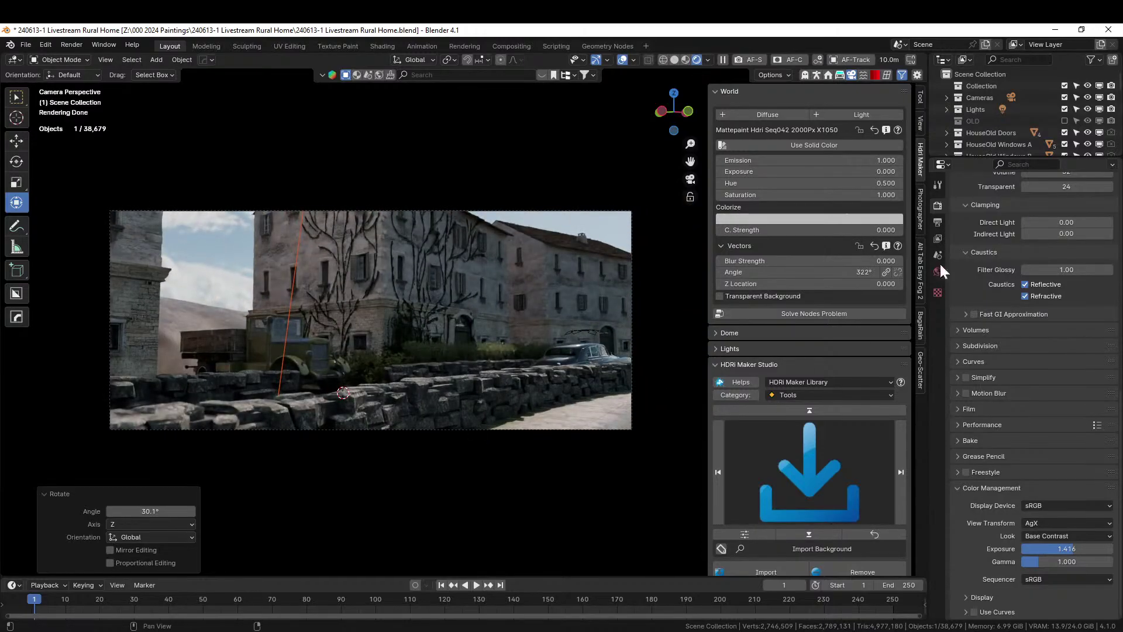
# - Include the Geo-Scatter collection in the view layer, leave the camera view and switch the viewport to solid shading
pyautogui.scroll(-6, 1043, 120)
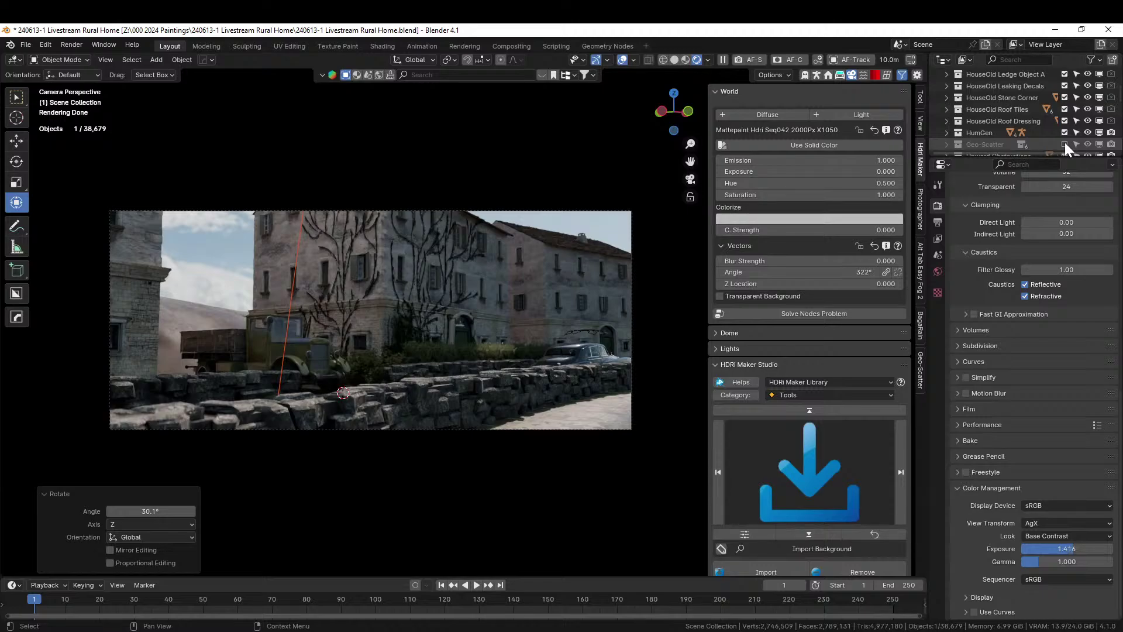
pyautogui.click(1064, 143)
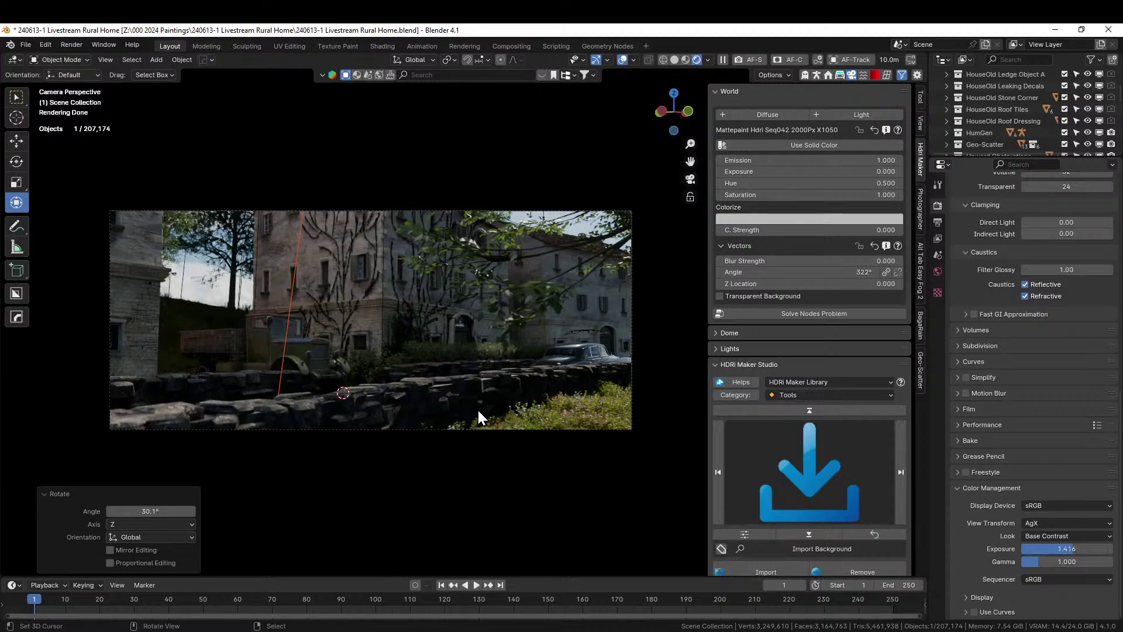
pyautogui.click(446, 386)
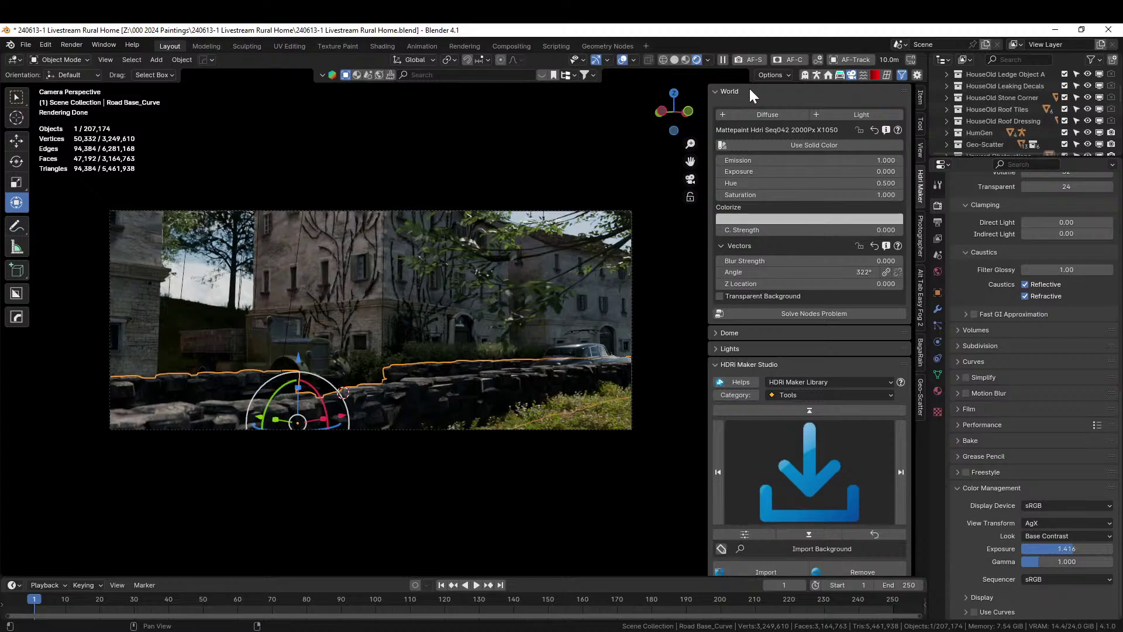
pyautogui.press('KP_0')
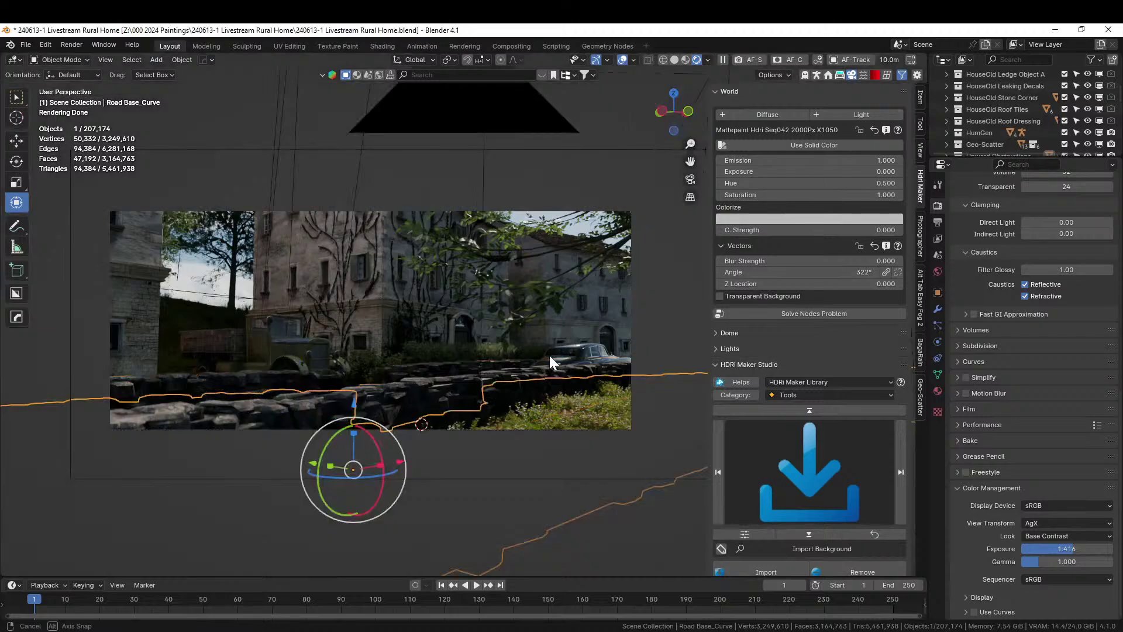
pyautogui.press('z')
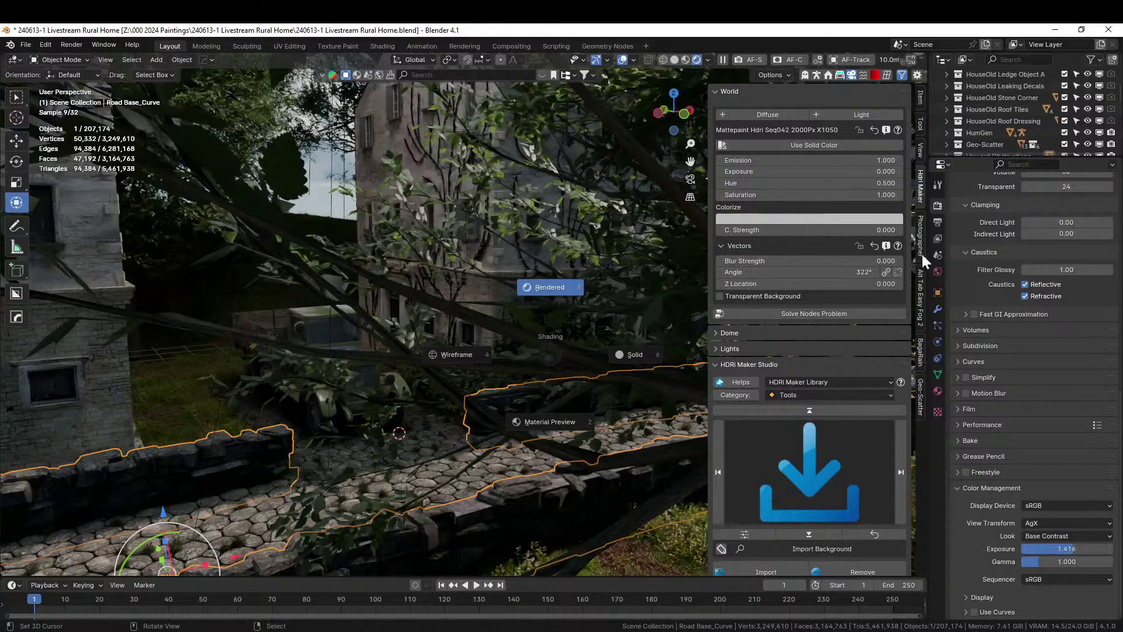
# - Copy the Grass scatter system of the road base emitter in Geo-Scatter
pyautogui.click(919, 394)
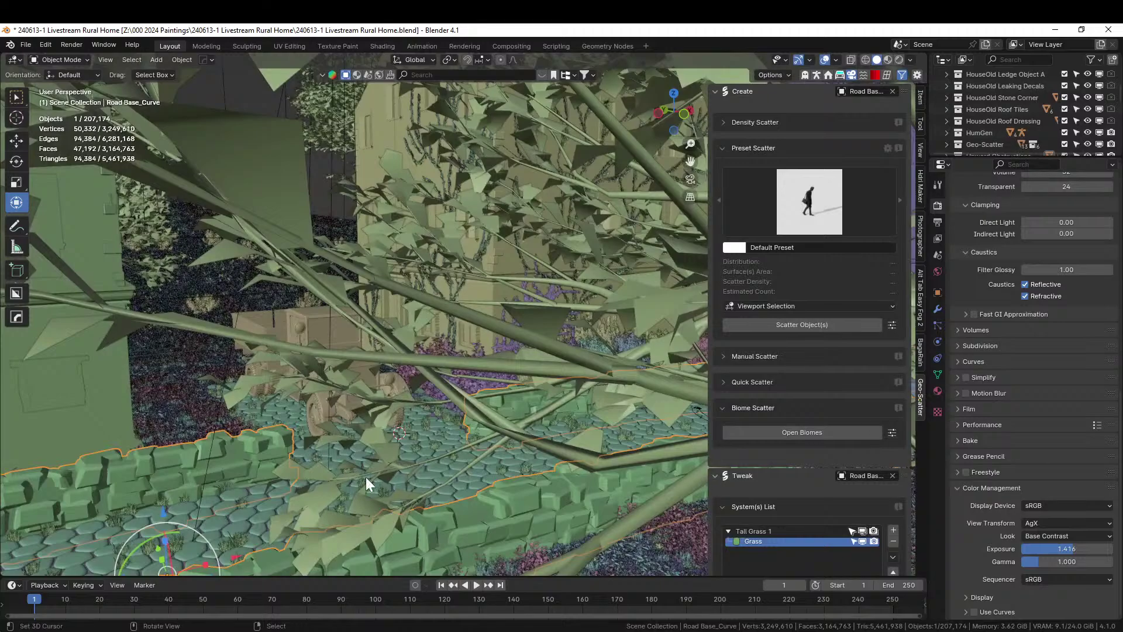
pyautogui.click(894, 555)
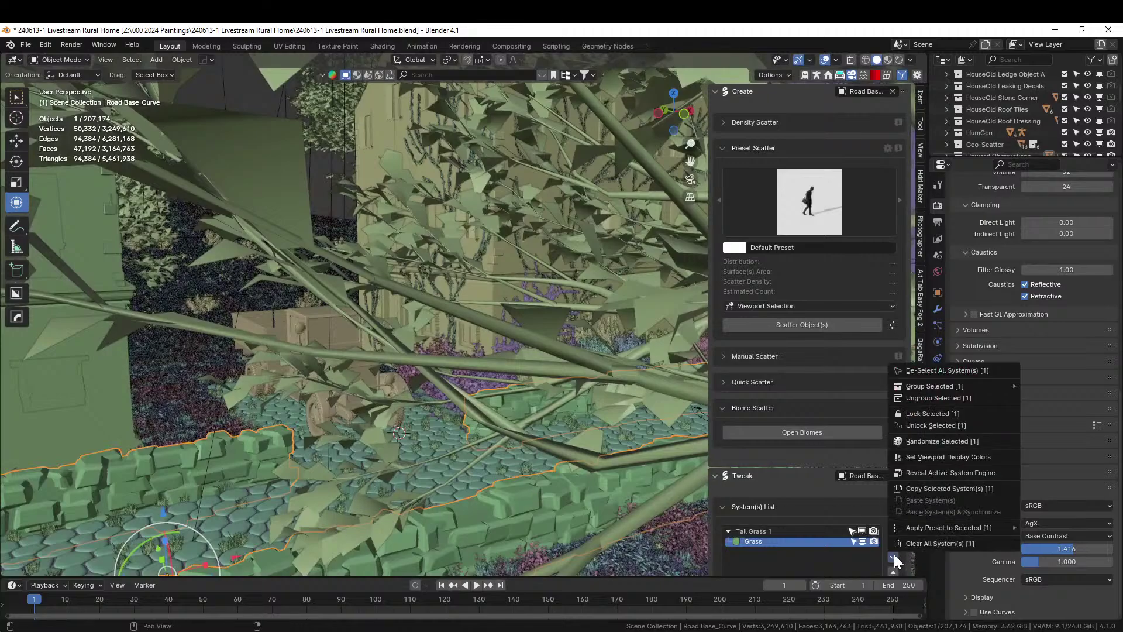
pyautogui.click(946, 489)
# - Make the roadside stone wall the Geo-Scatter emitter and paste the copied Grass system onto it
pyautogui.click(482, 511)
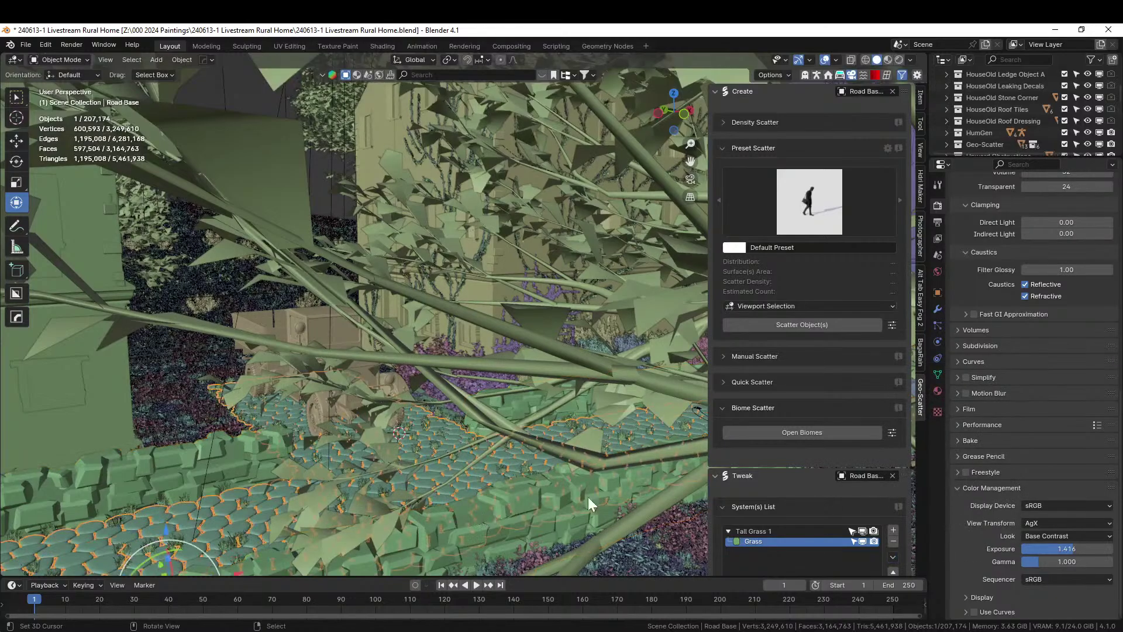
pyautogui.click(128, 474)
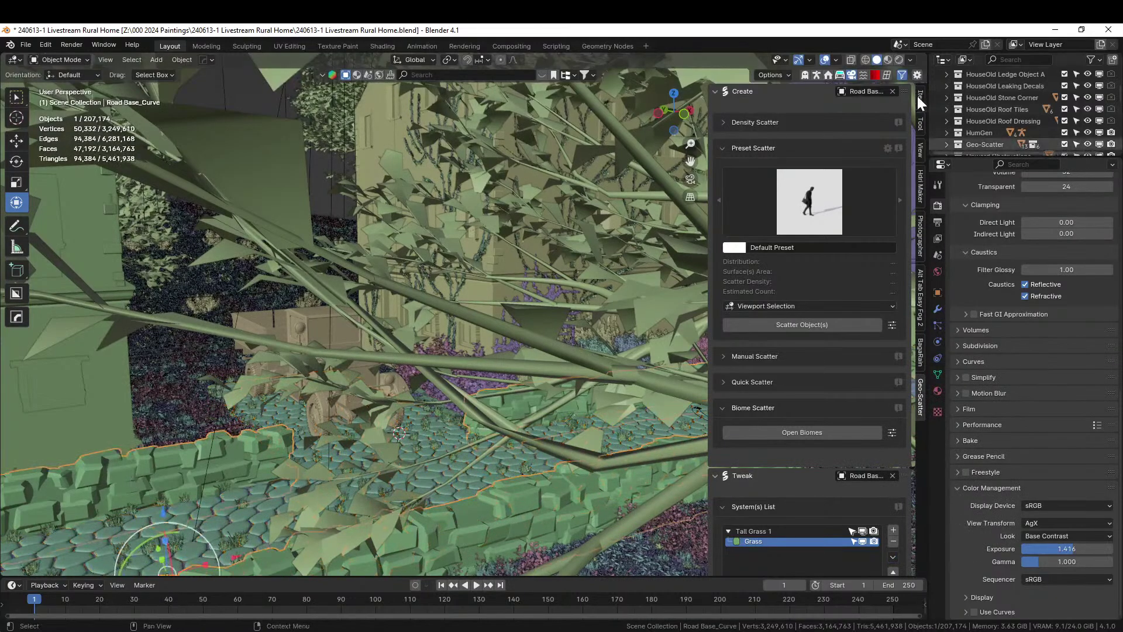
pyautogui.click(891, 87)
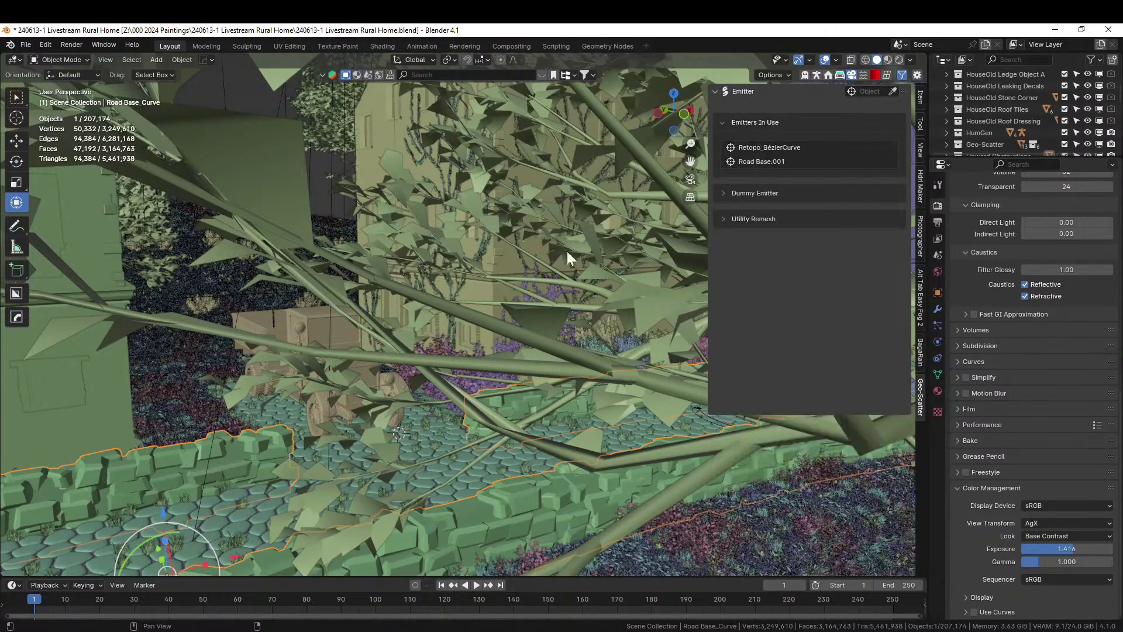
pyautogui.click(93, 472)
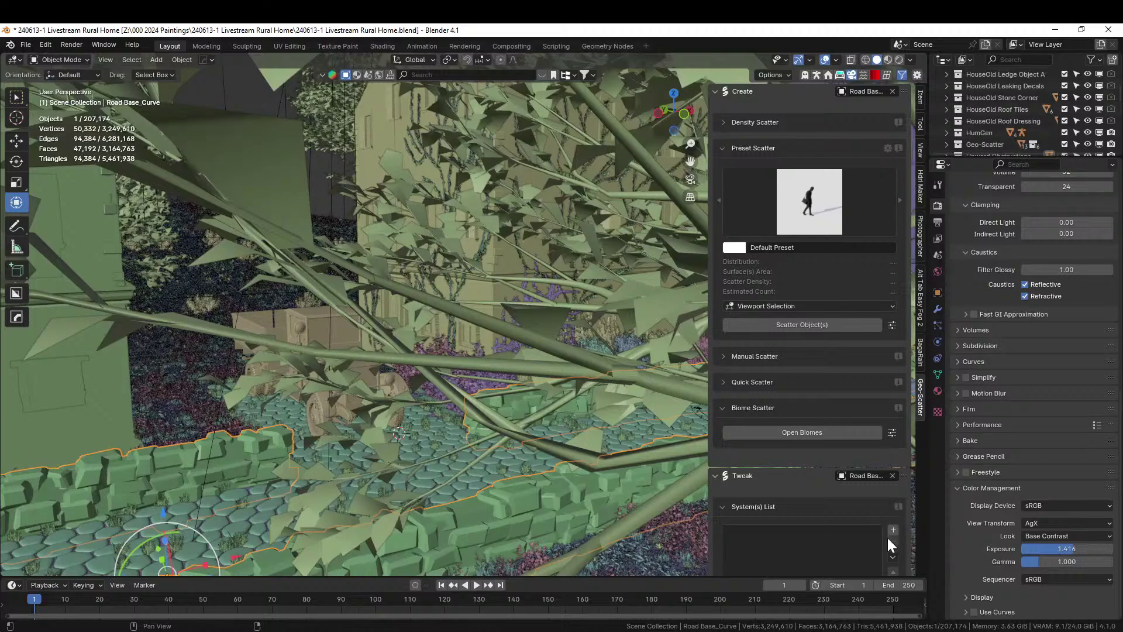
pyautogui.click(893, 557)
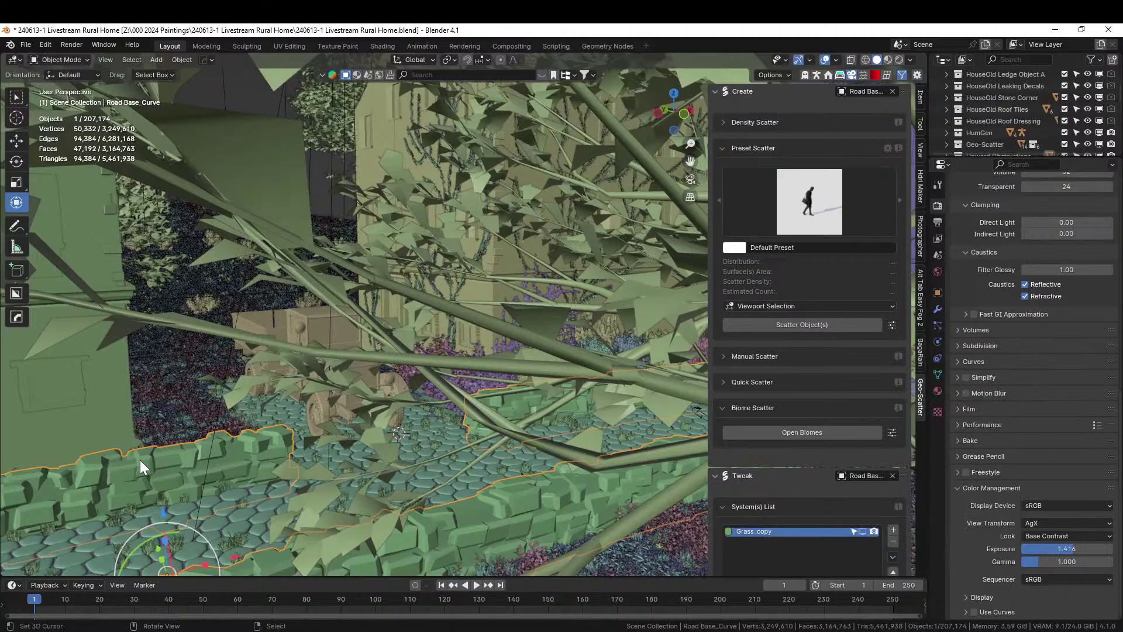
# - Isolate the roadside stone wall in local view and frame its full length
pyautogui.press('KP_Divide')
pyautogui.scroll(4, 560, 378)
pyautogui.moveTo(559, 378); pyautogui.dragTo(811, 482, button='middle')
# - Enable the abiotic slope filter for the pasted grass system and set its maximal slope to 60°
pyautogui.scroll(-7, 812, 515)
pyautogui.scroll(-4, 812, 515)
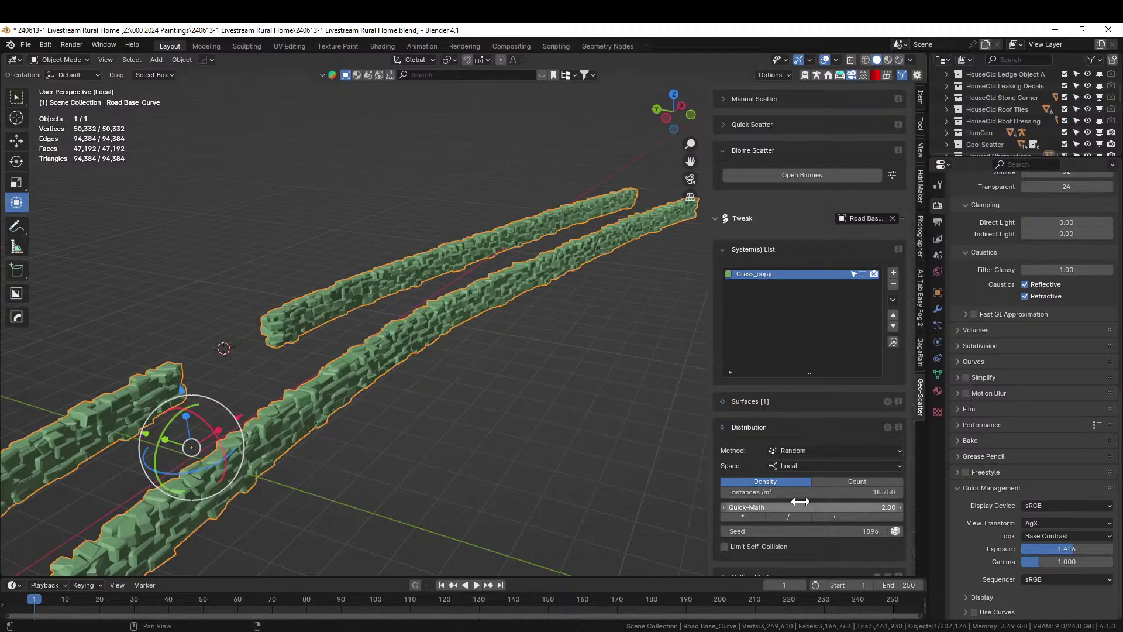
pyautogui.scroll(-3, 795, 524)
pyautogui.scroll(-10, 795, 530)
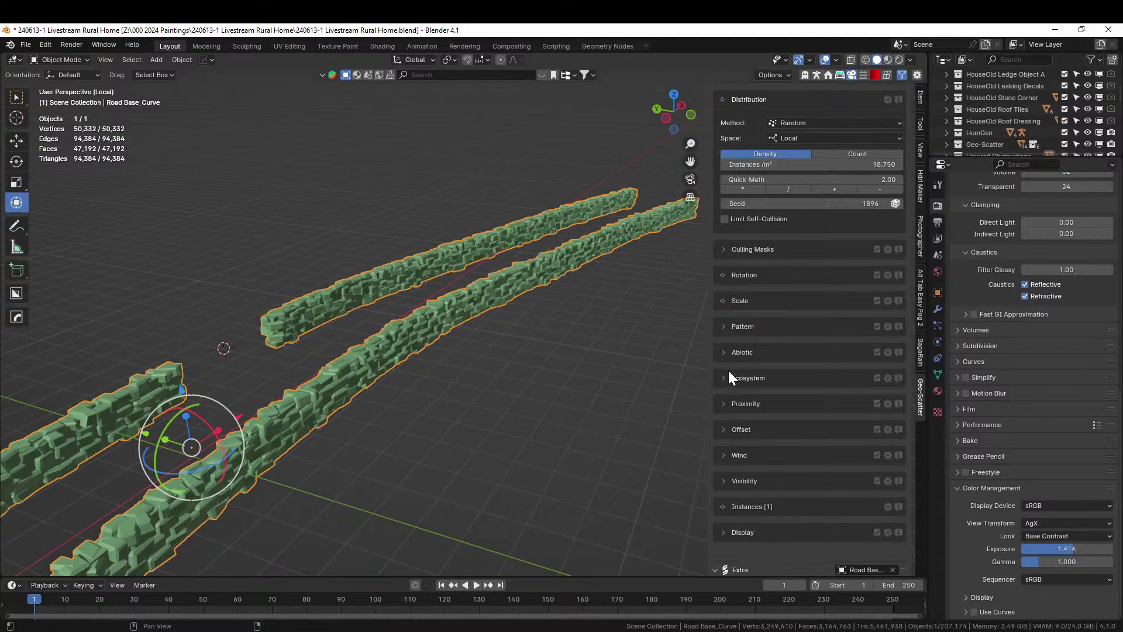
pyautogui.click(728, 352)
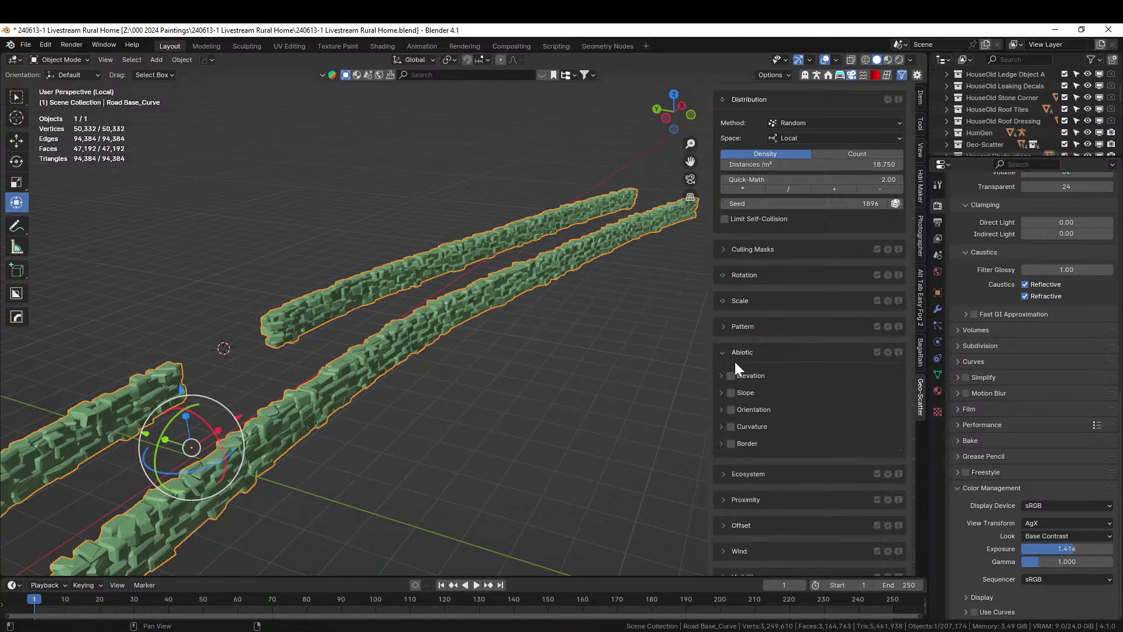
pyautogui.click(731, 393)
pyautogui.click(722, 393)
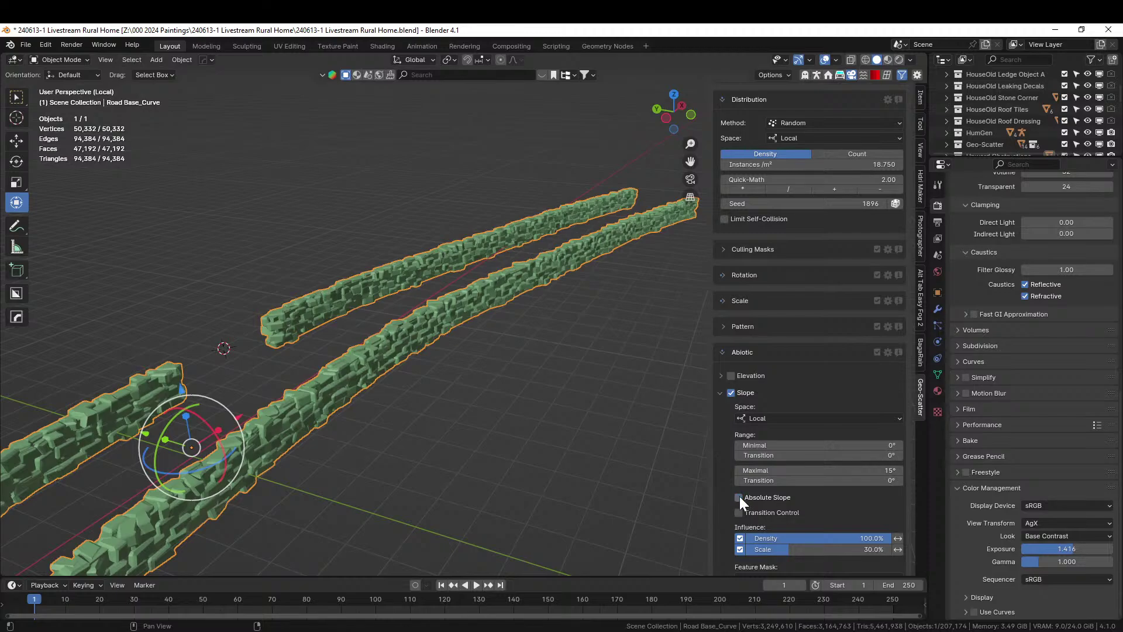
pyautogui.click(761, 470)
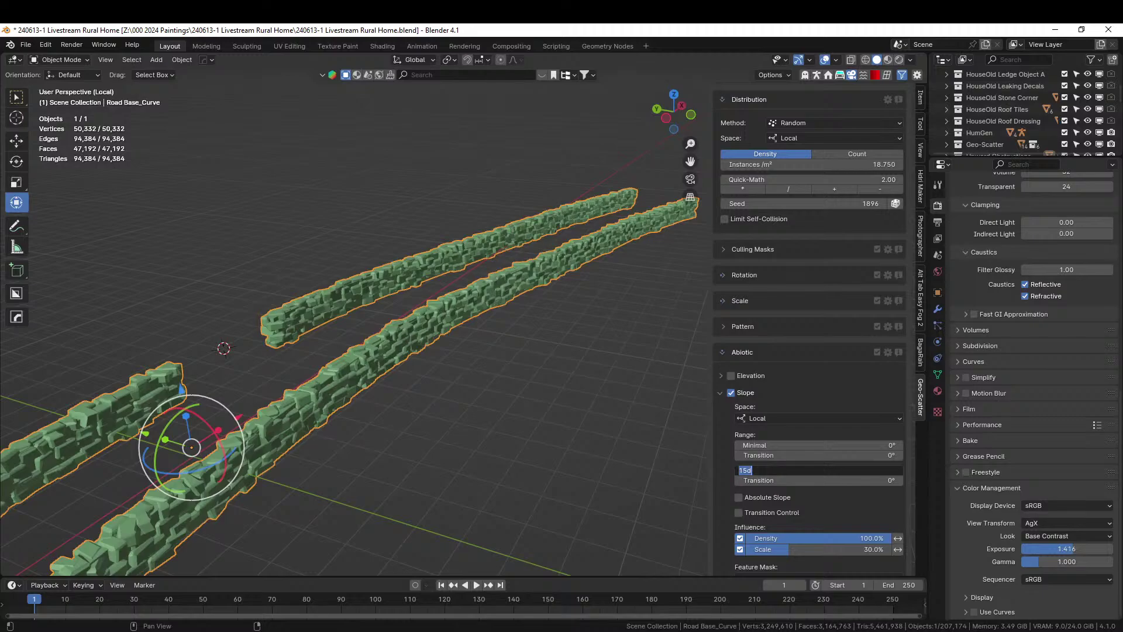
pyautogui.write('60')
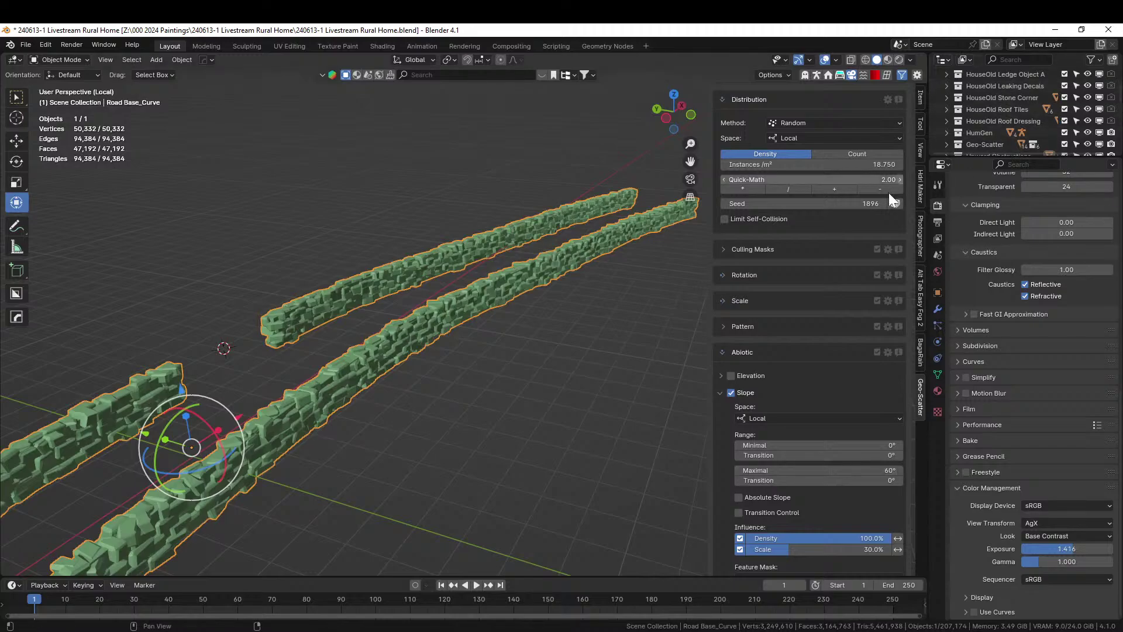
# - Show the pasted grass system in the viewport and double its density to 37.5 instances per m²
pyautogui.scroll(4, 840, 222)
pyautogui.scroll(6, 840, 224)
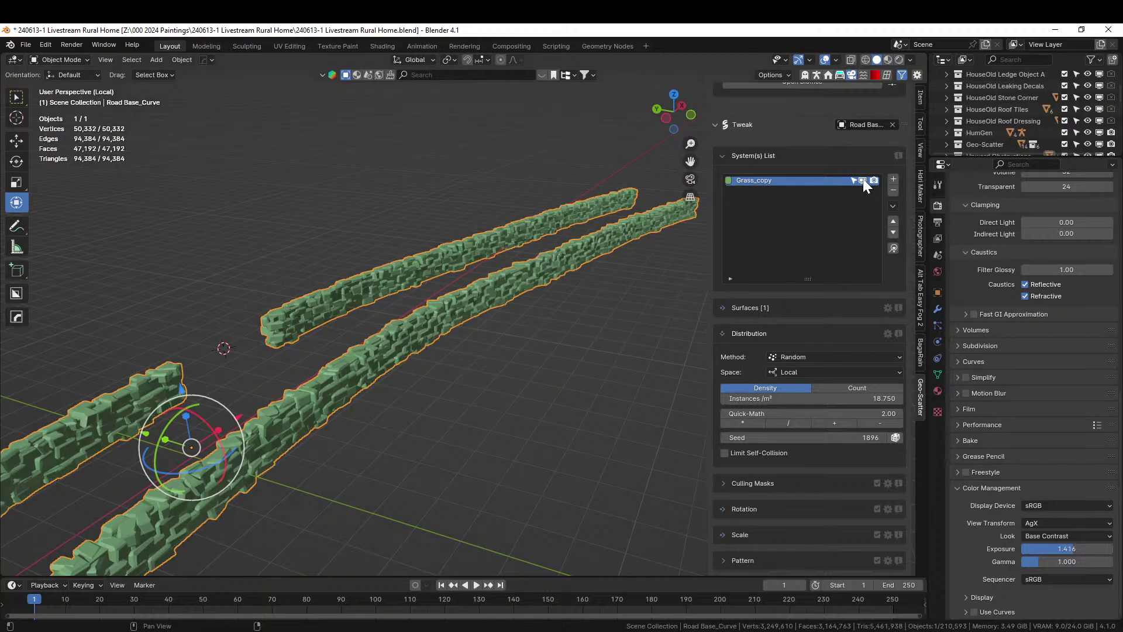
pyautogui.moveTo(474, 384); pyautogui.dragTo(449, 373, button='middle')
pyautogui.scroll(3, 491, 372)
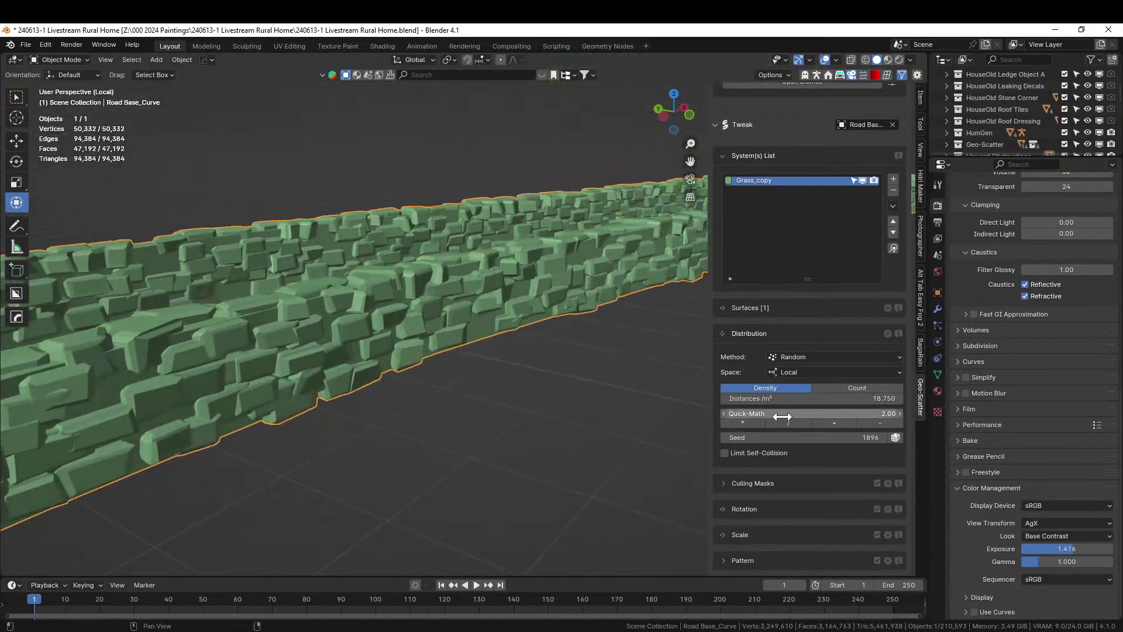
pyautogui.click(745, 422)
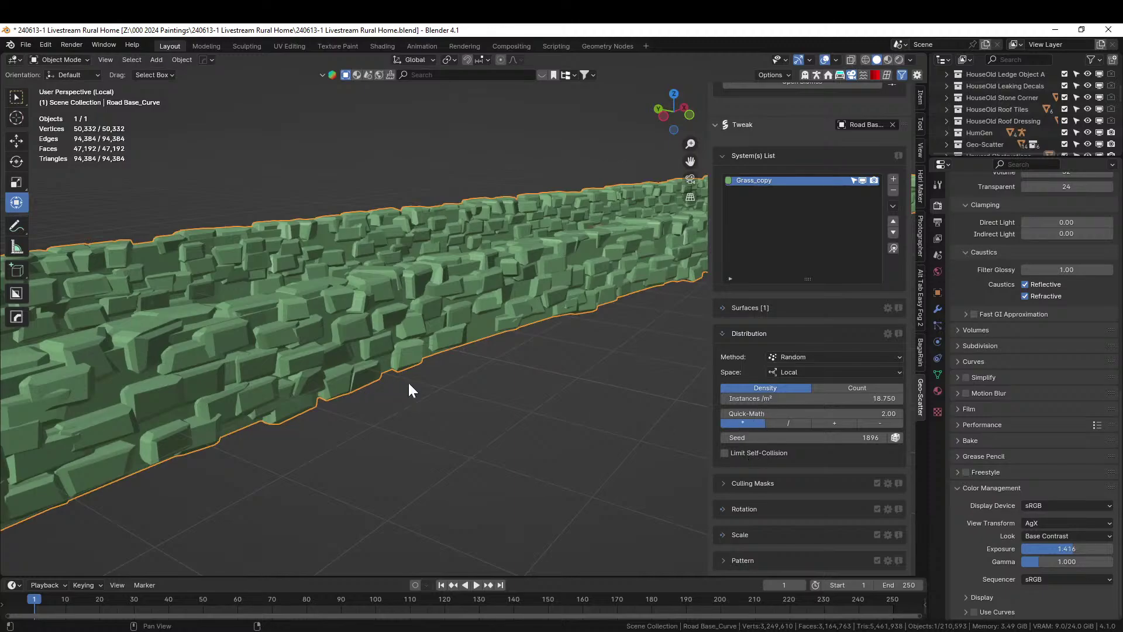
pyautogui.moveTo(408, 381); pyautogui.dragTo(475, 371, button='middle')
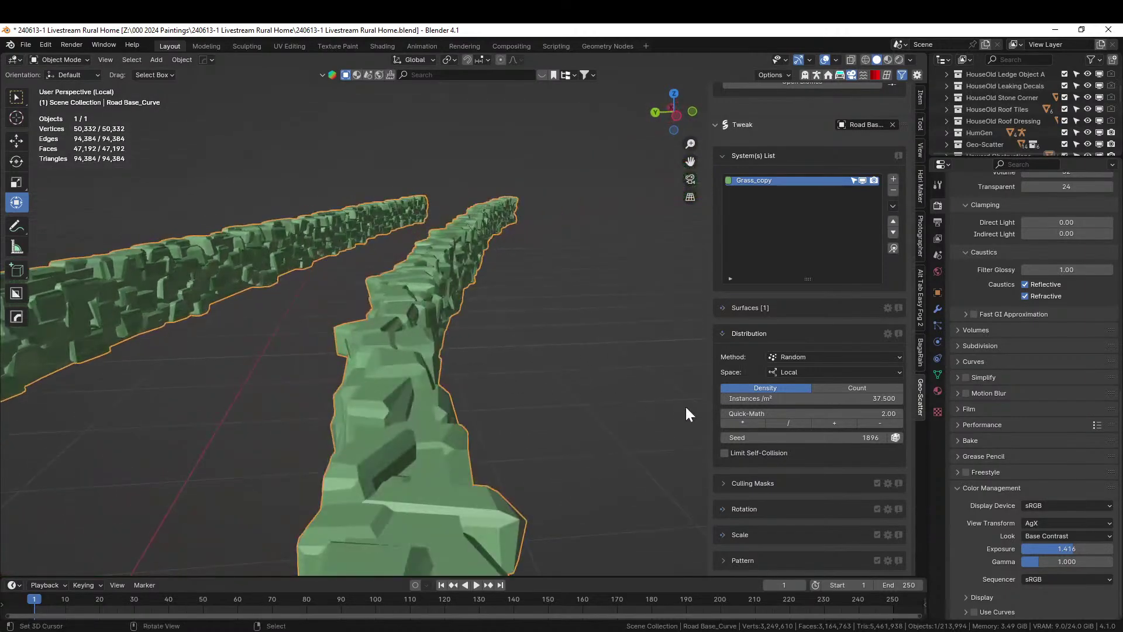
# - Check the culling masks, turn off the slope filter and remove the pasted grass system from the stone wall
pyautogui.click(722, 481)
pyautogui.scroll(-4, 769, 476)
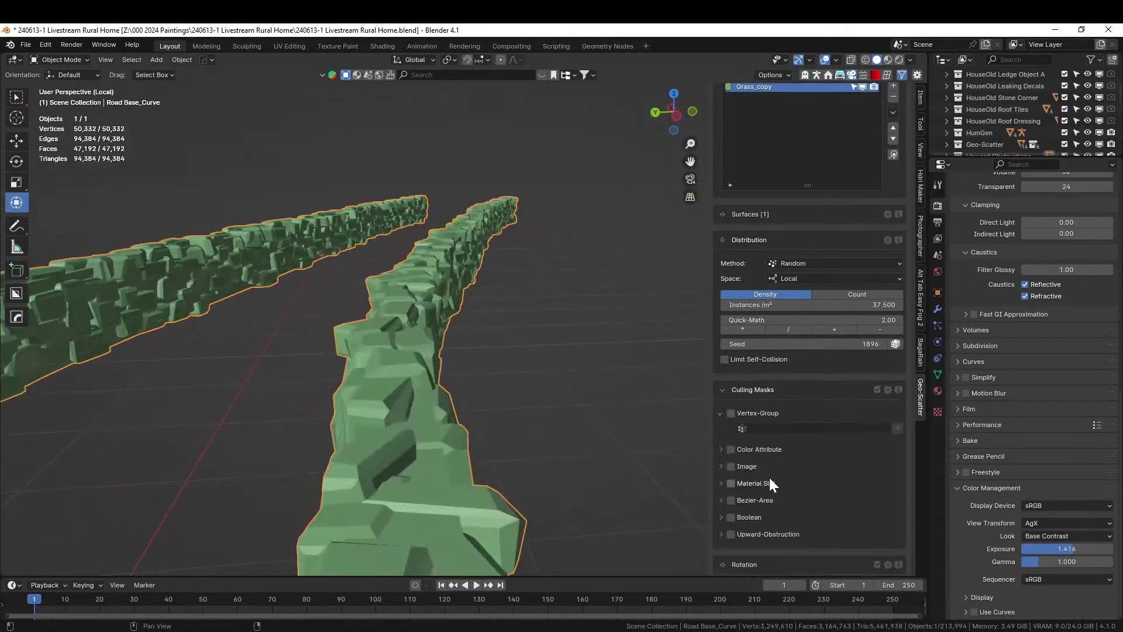
pyautogui.scroll(-4, 770, 477)
pyautogui.moveTo(253, 381)
pyautogui.mouseDown(button='middle')
pyautogui.moveTo(251, 399)
pyautogui.moveTo(232, 385)
pyautogui.mouseUp(button='middle')
pyautogui.scroll(-4, 778, 398)
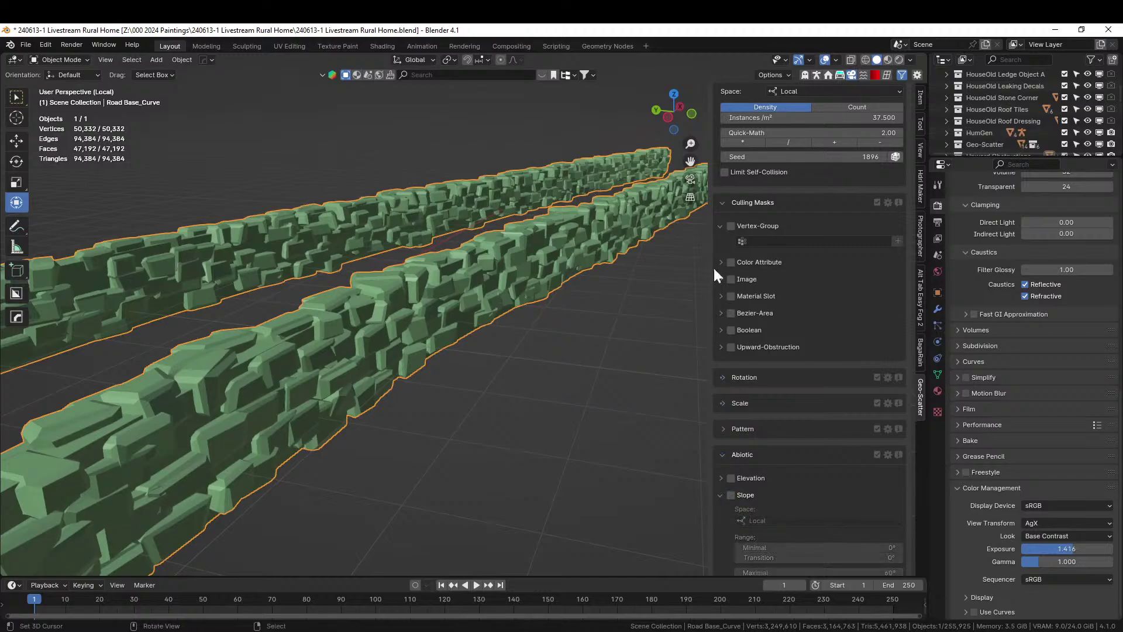
pyautogui.scroll(10, 802, 261)
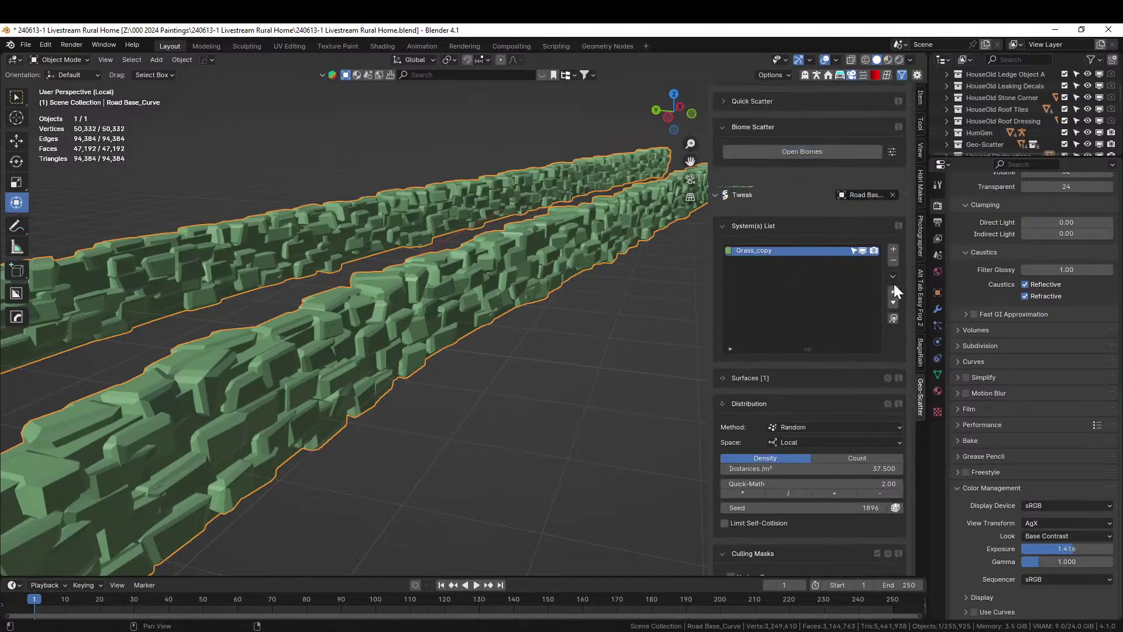
pyautogui.moveTo(442, 282); pyautogui.dragTo(410, 304, button='middle')
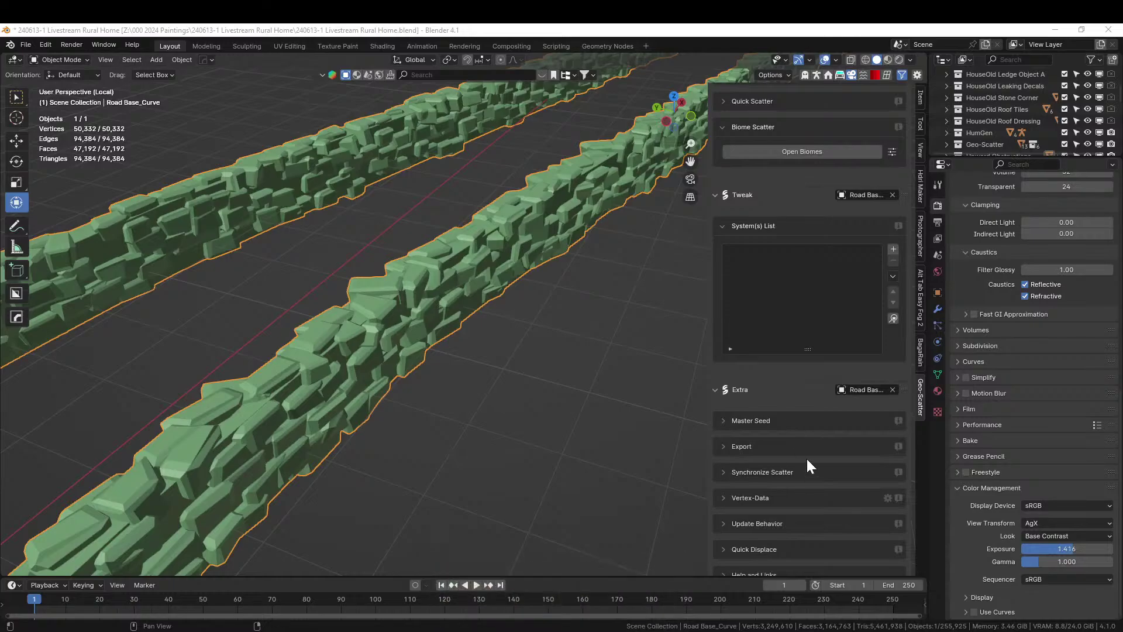
# - Browse the Geo-Scatter biome library and scatter the Tall Grass 1 biome on the stone wall
pyautogui.click(812, 153)
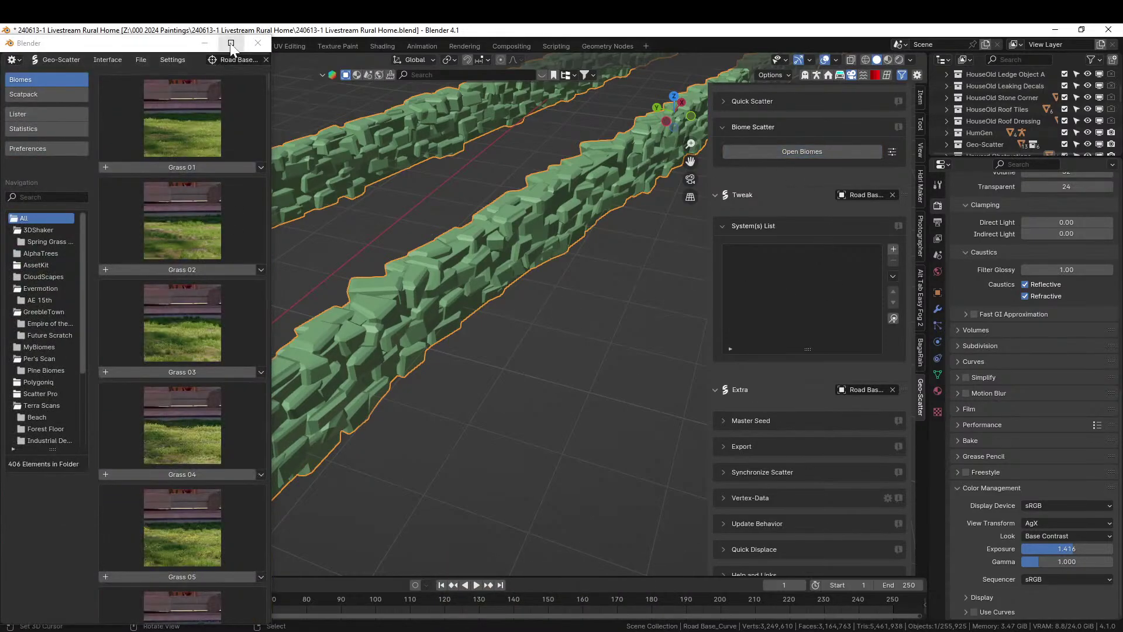
pyautogui.click(231, 44)
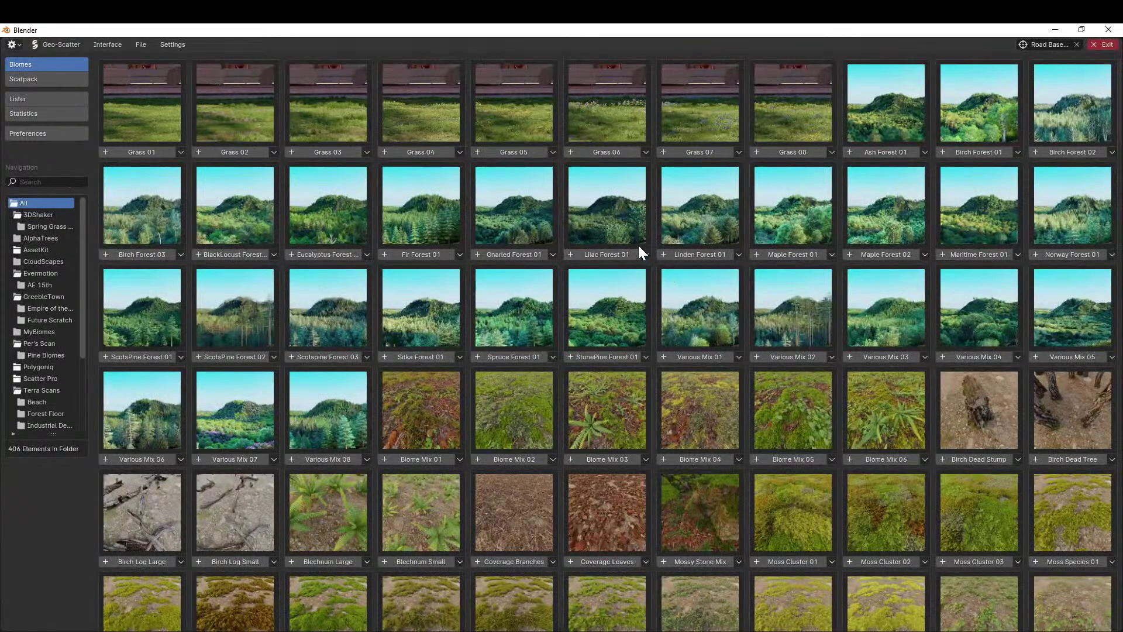
pyautogui.scroll(-20, 638, 244)
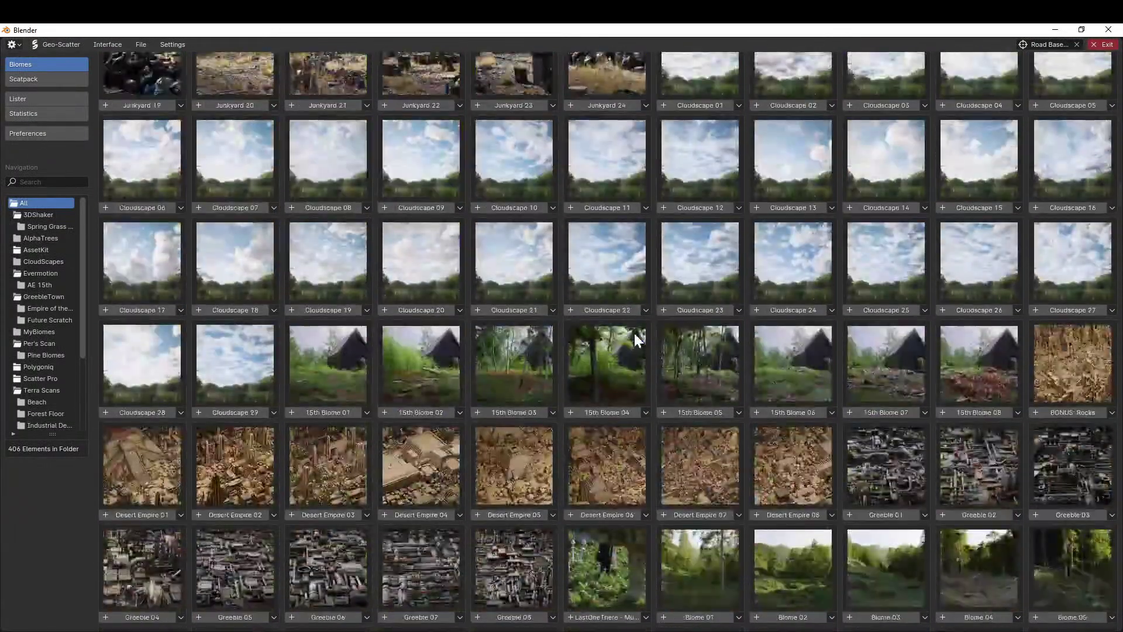
pyautogui.scroll(-15, 635, 332)
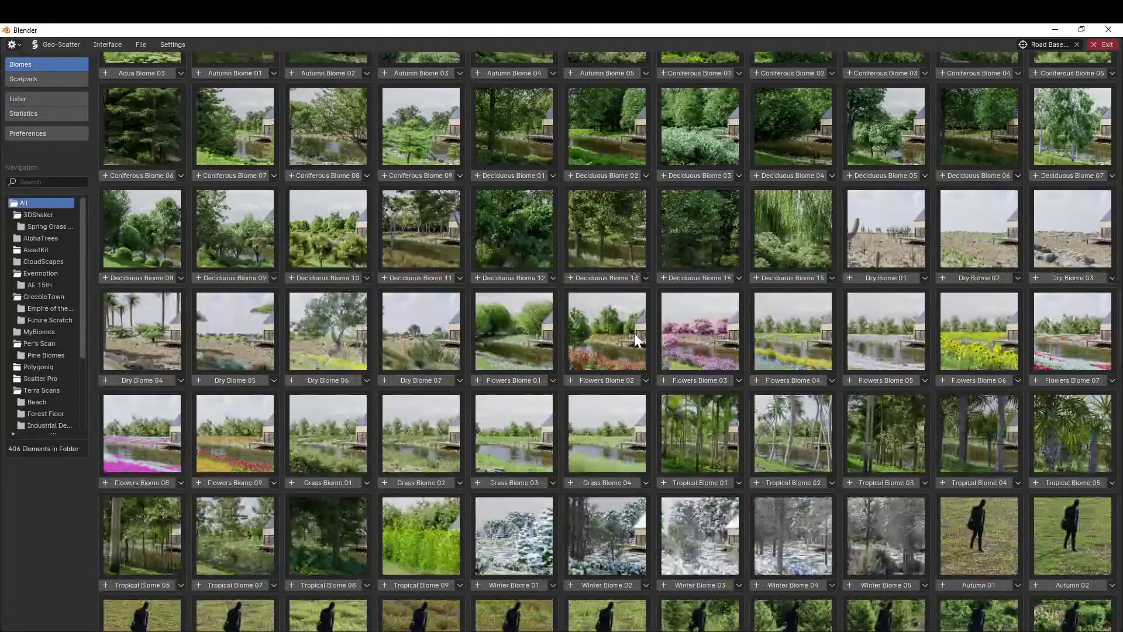
pyautogui.scroll(-10, 634, 332)
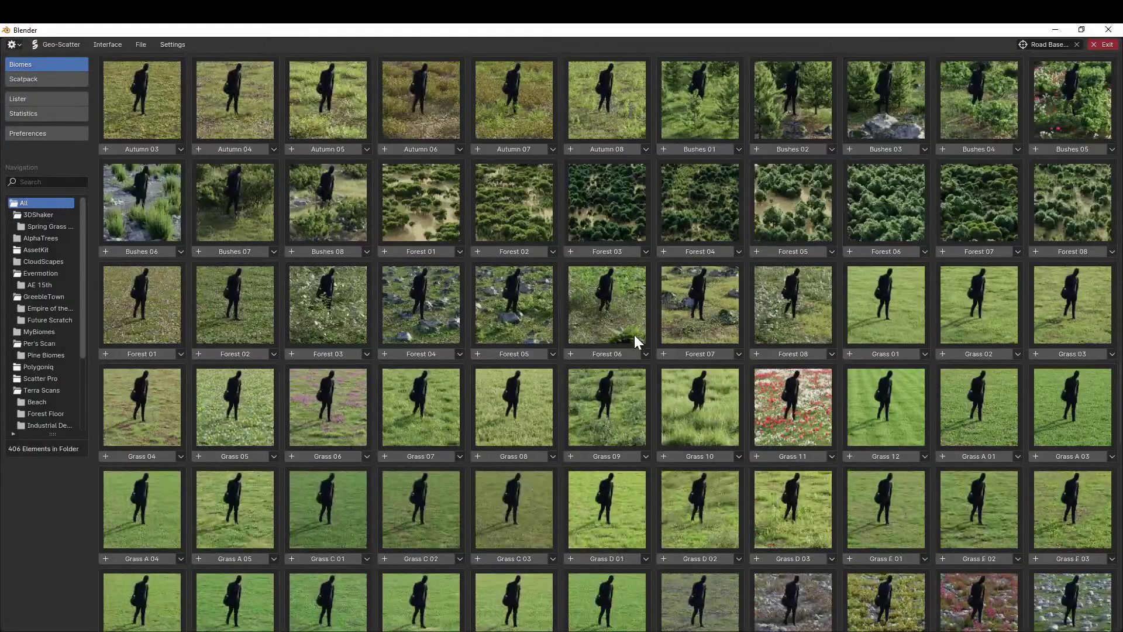
pyautogui.scroll(-2, 634, 335)
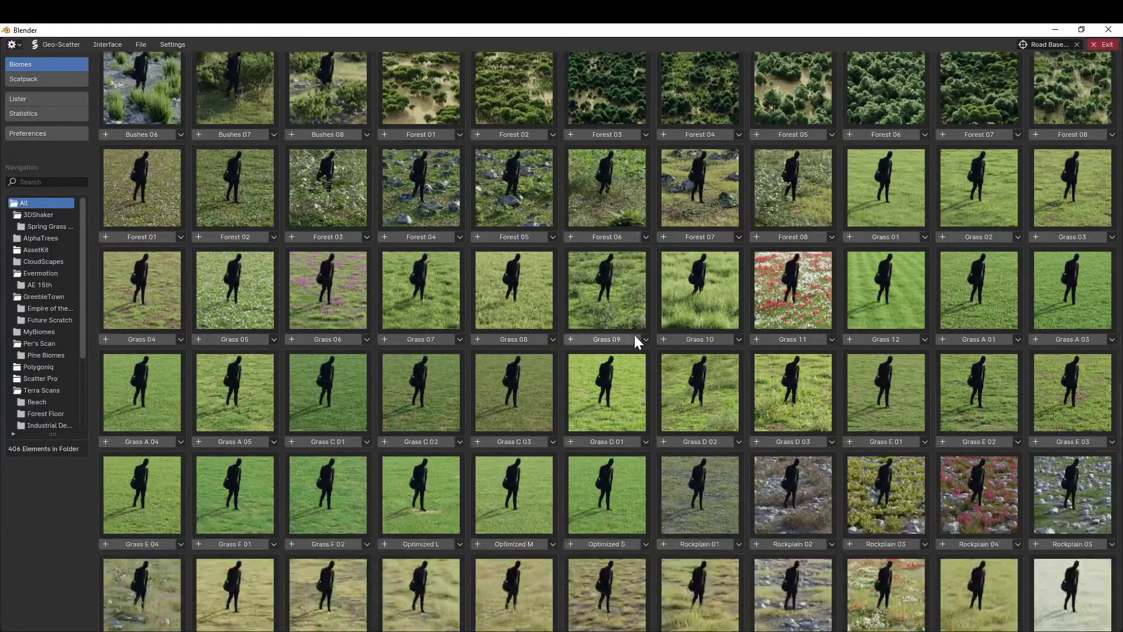
pyautogui.scroll(-10, 634, 334)
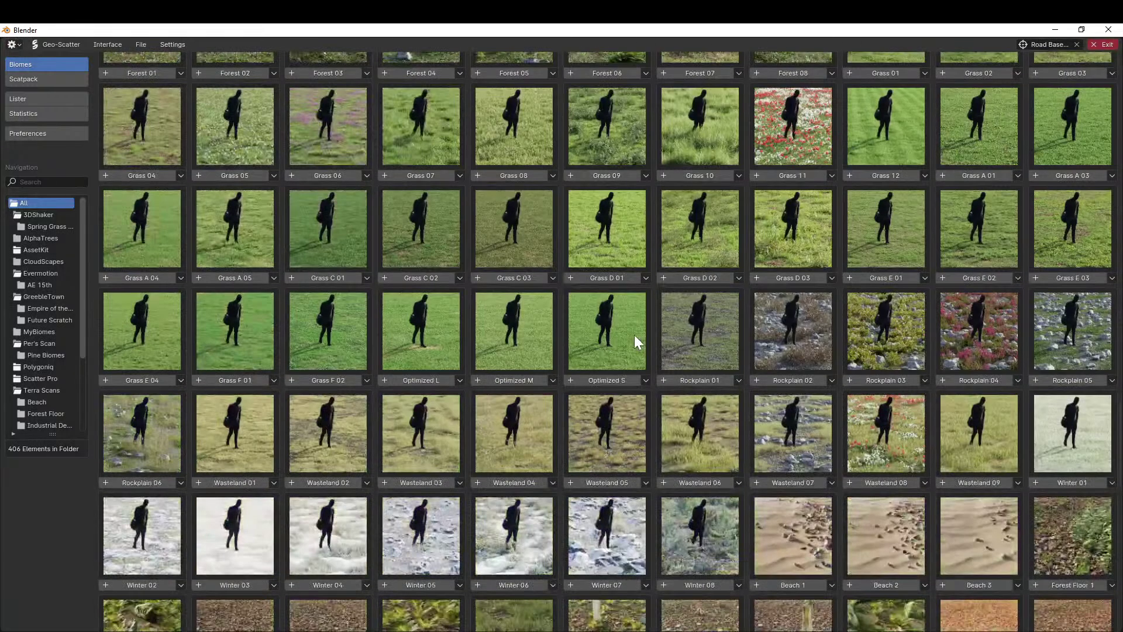
pyautogui.scroll(-2, 634, 335)
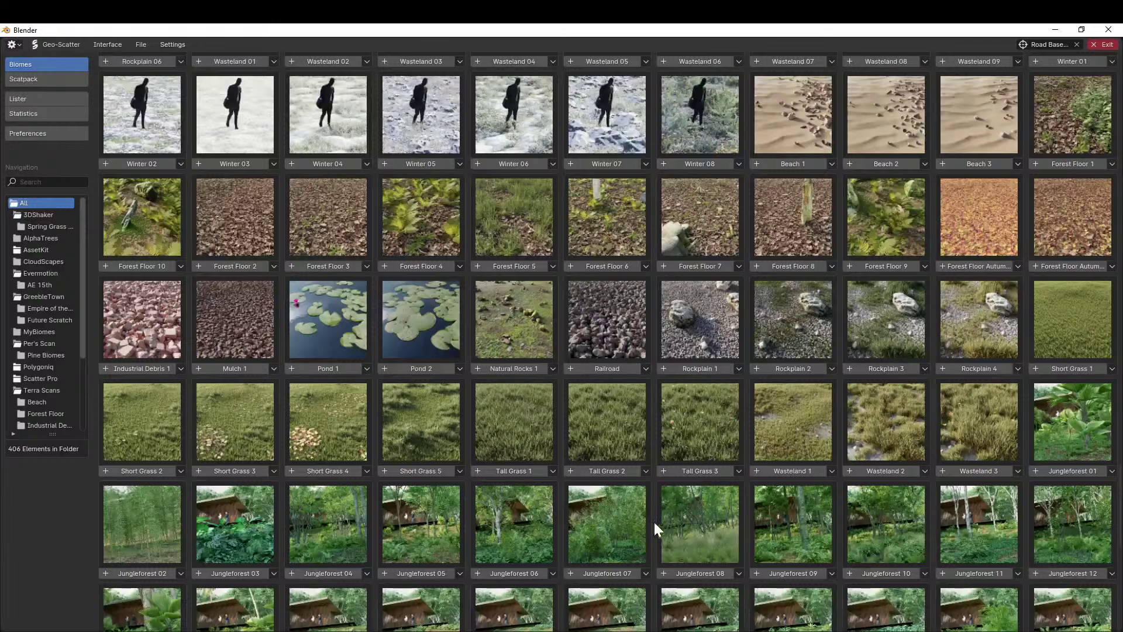
pyautogui.moveTo(516, 470)
pyautogui.moveTo(441, 474)
pyautogui.click(516, 473)
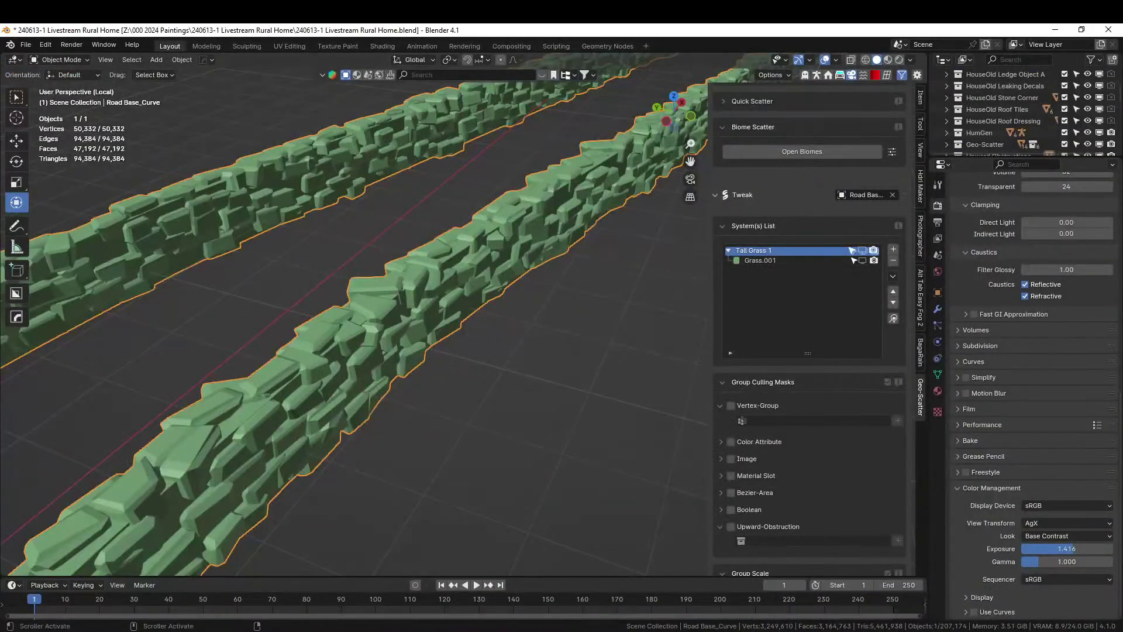
# - Accept hiding the heavy Tall Grass 1 scatter system and close the biome library
pyautogui.moveTo(558, 626)
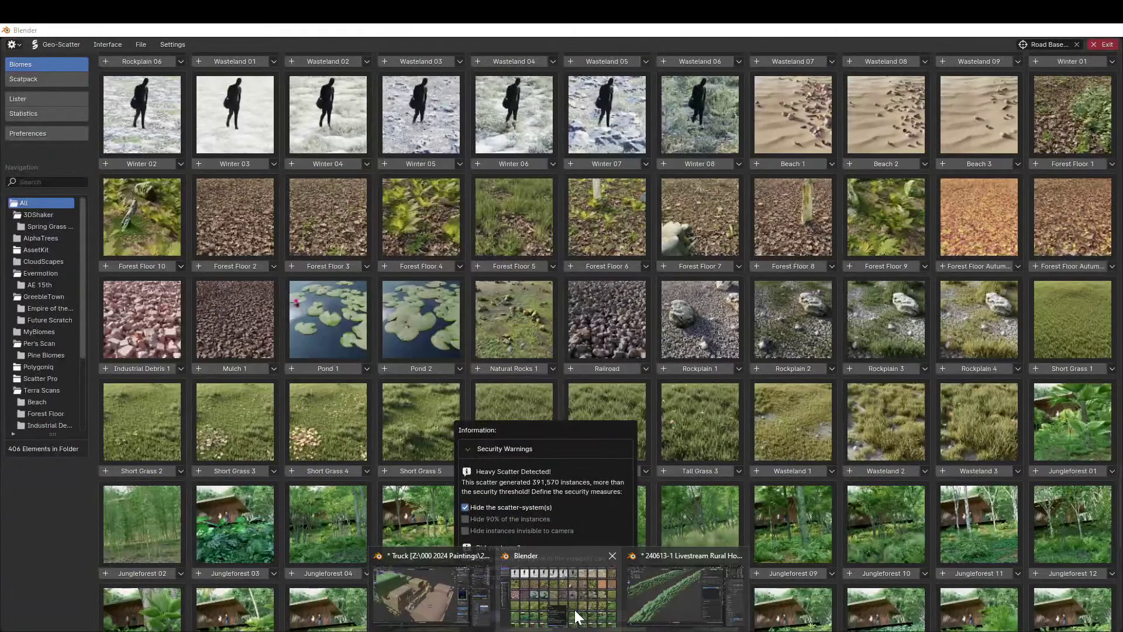
pyautogui.click(561, 583)
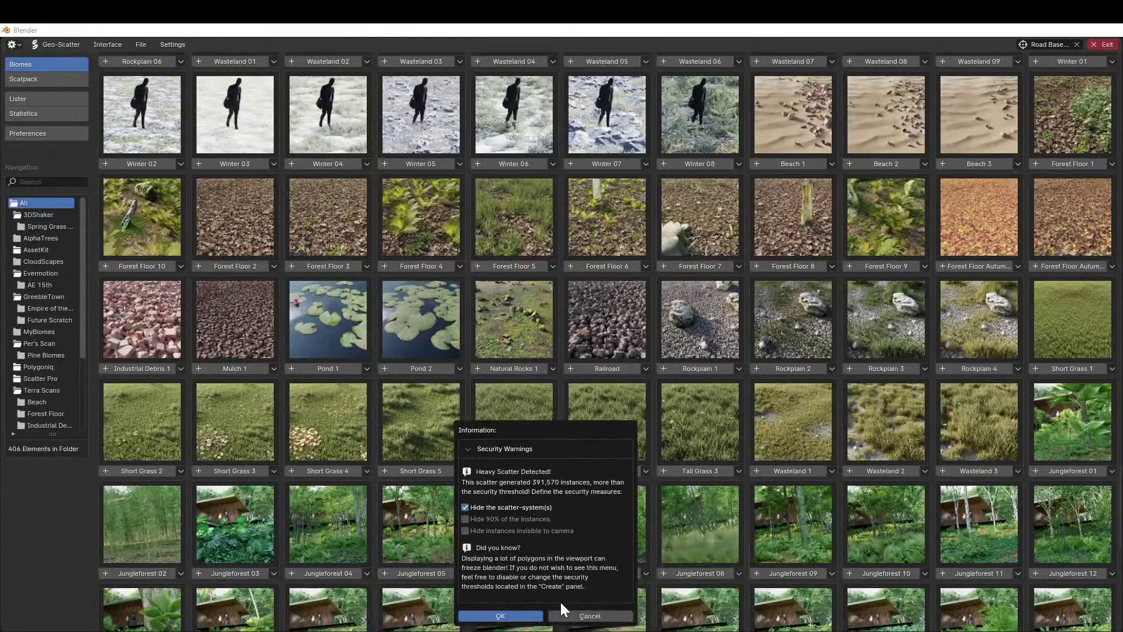
pyautogui.click(503, 616)
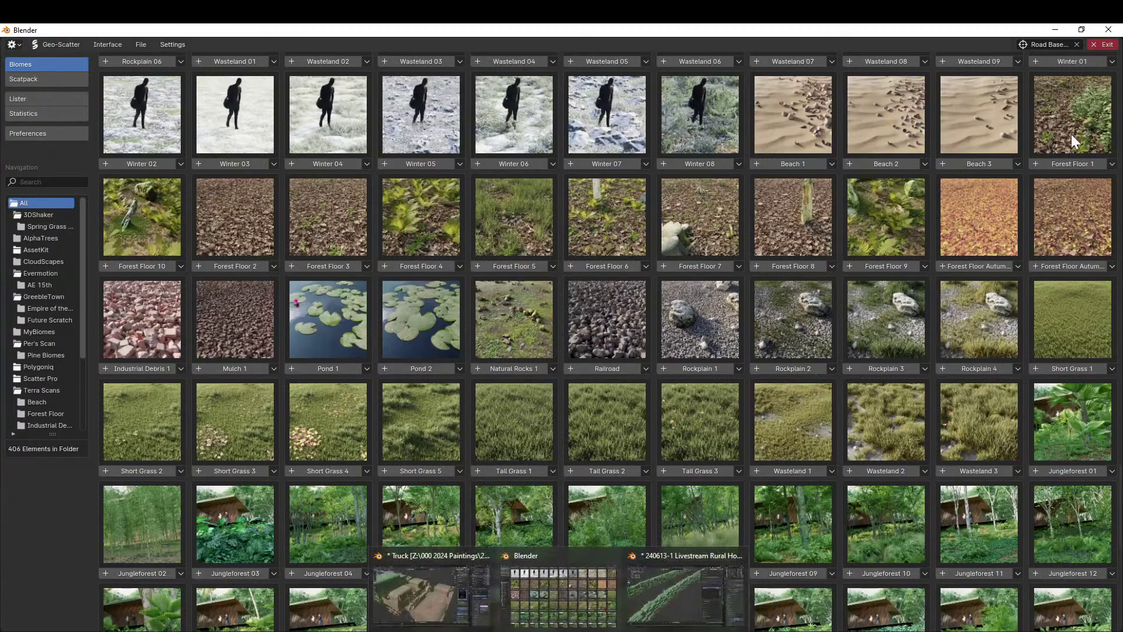
pyautogui.click(1103, 44)
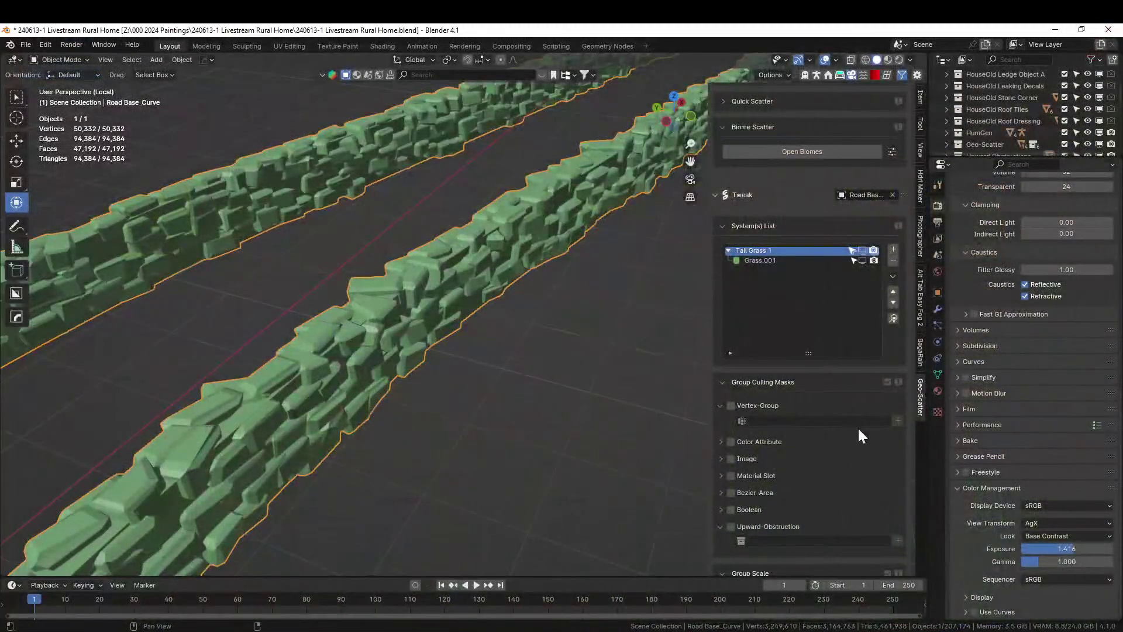
# - Select the Grass.001 system under Tall Grass 1 and reduce its density to 75 instances per m²
pyautogui.scroll(-2, 778, 489)
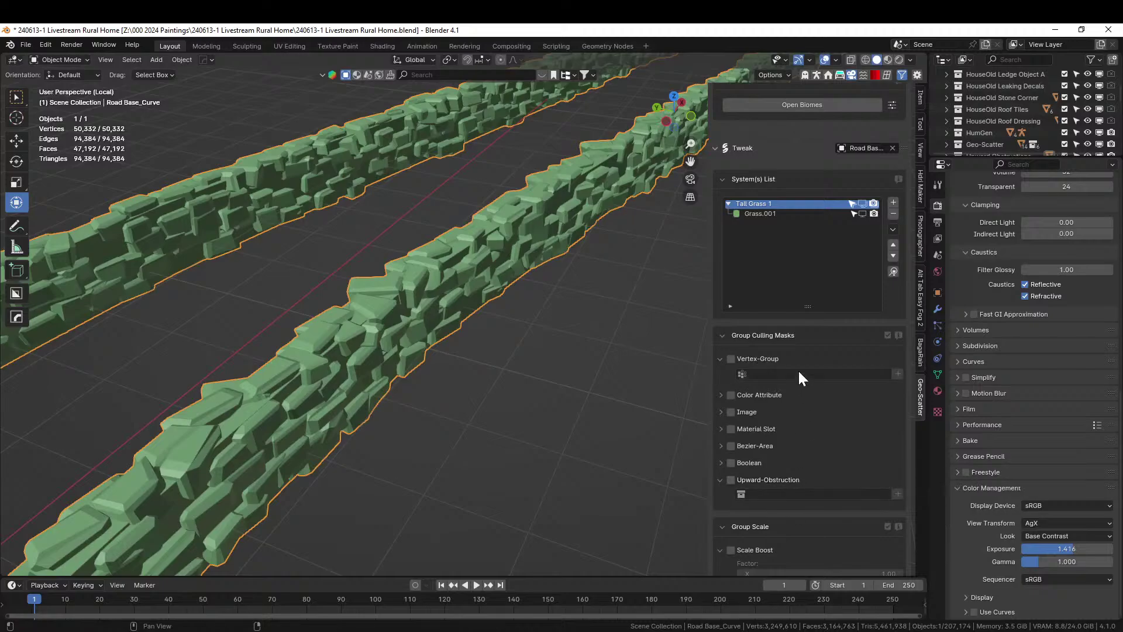
pyautogui.scroll(-9, 811, 406)
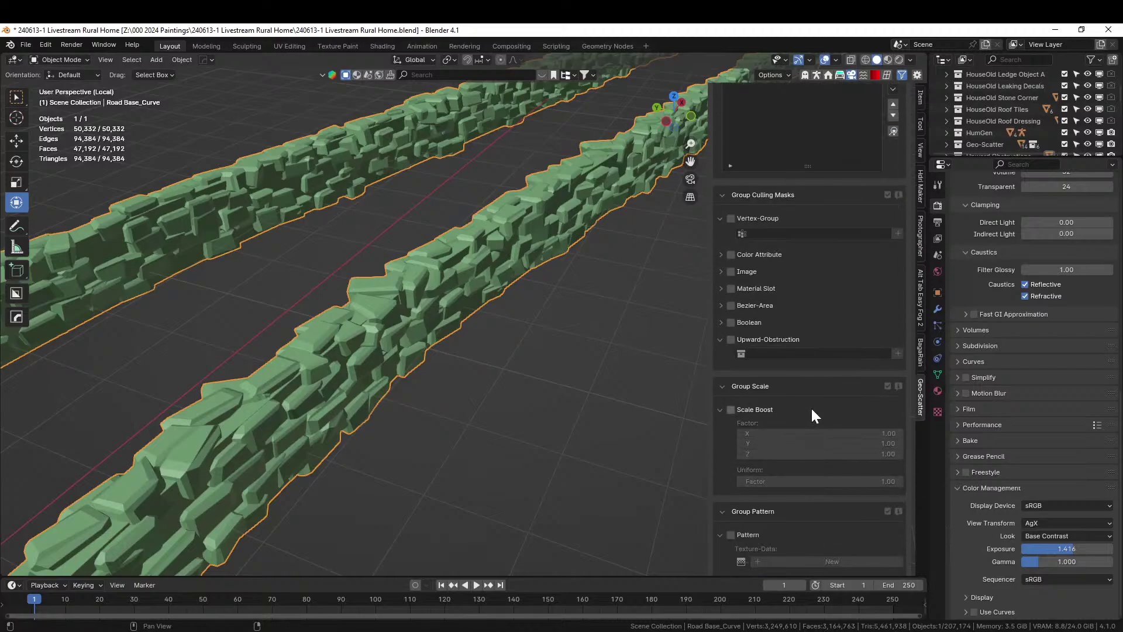
pyautogui.scroll(12, 811, 407)
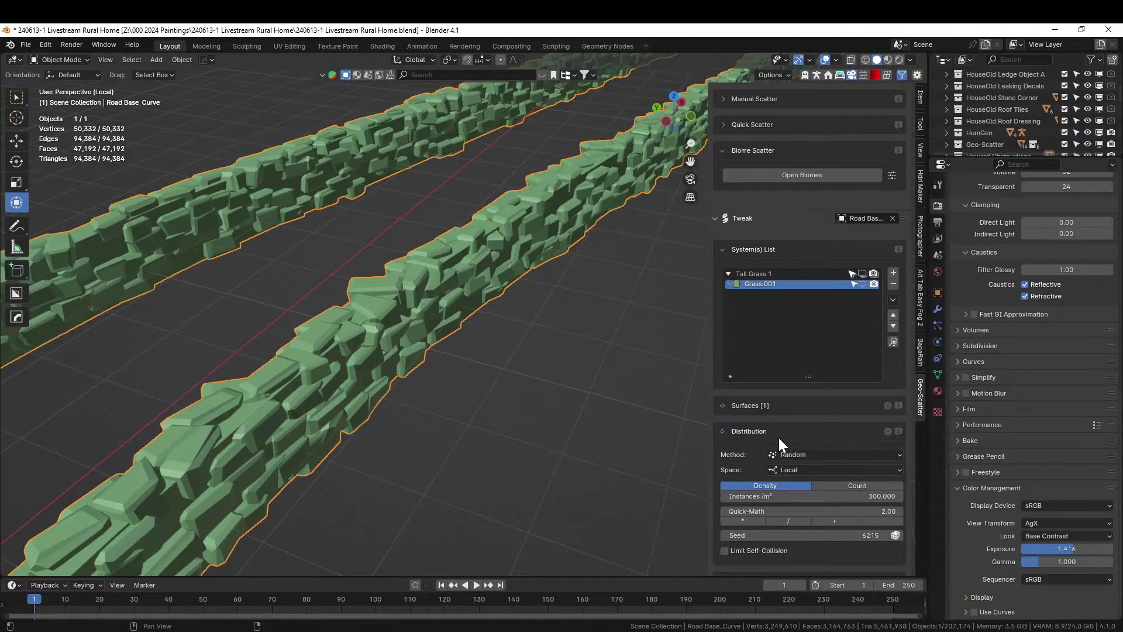
pyautogui.click(791, 521)
# - Locate the stone wall in the outliner and move it out of the Road collection under Upward Obstructions
pyautogui.press('KP_Decimal')
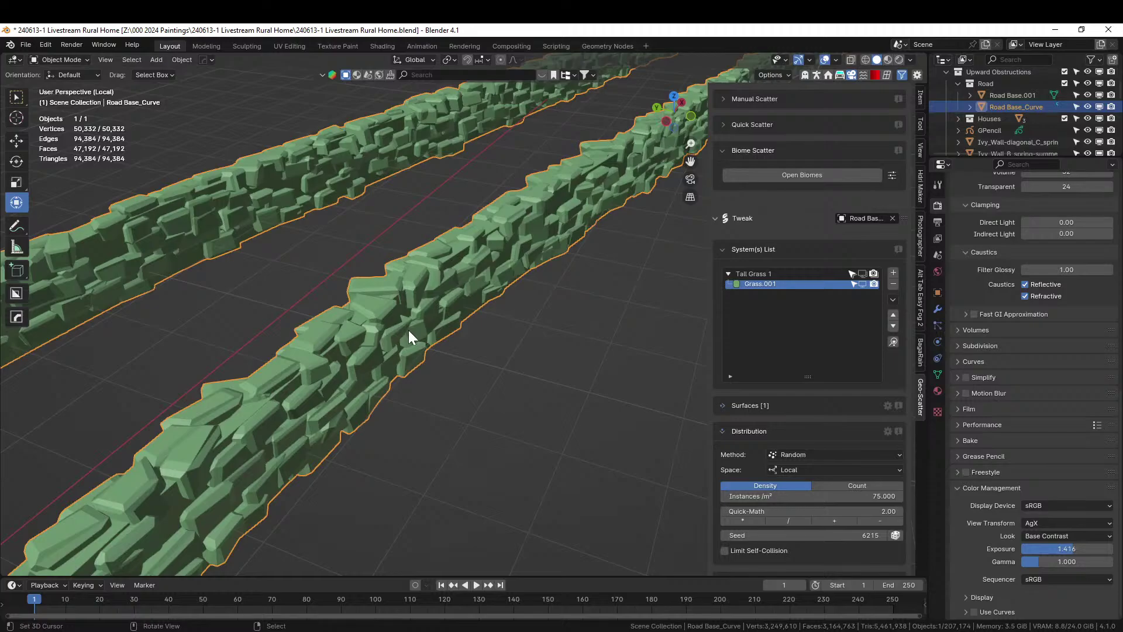
pyautogui.press('m')
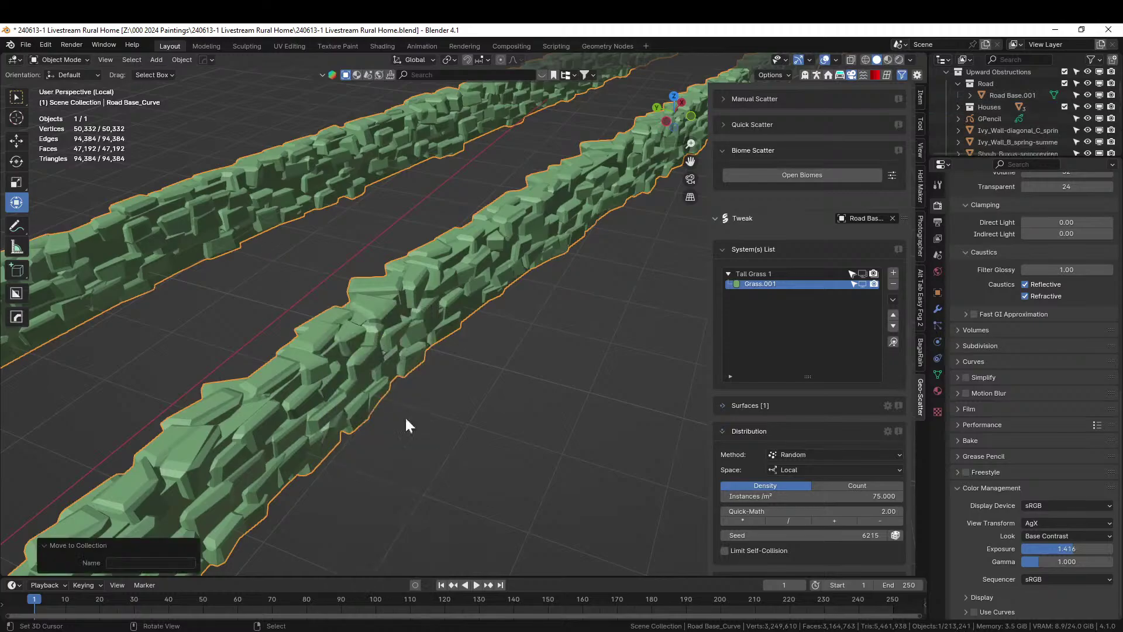
pyautogui.moveTo(406, 420); pyautogui.dragTo(409, 421, button='middle')
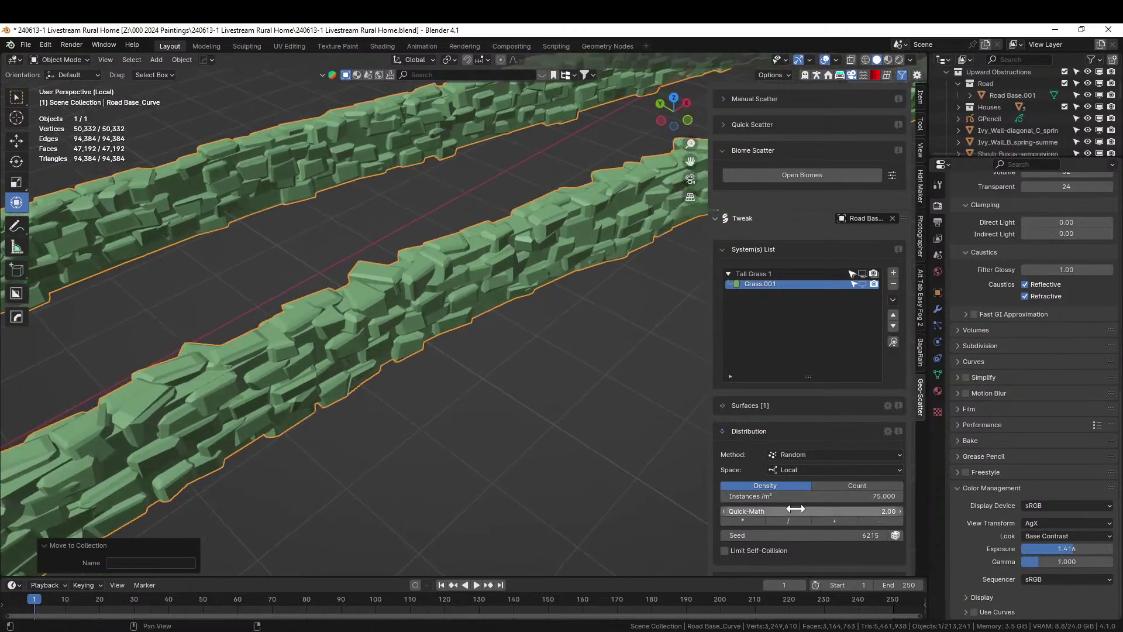
# - Enable the abiotic slope filter for Grass.001, turn off Absolute Slope and set the maximal slope to 60°
pyautogui.scroll(-15, 820, 502)
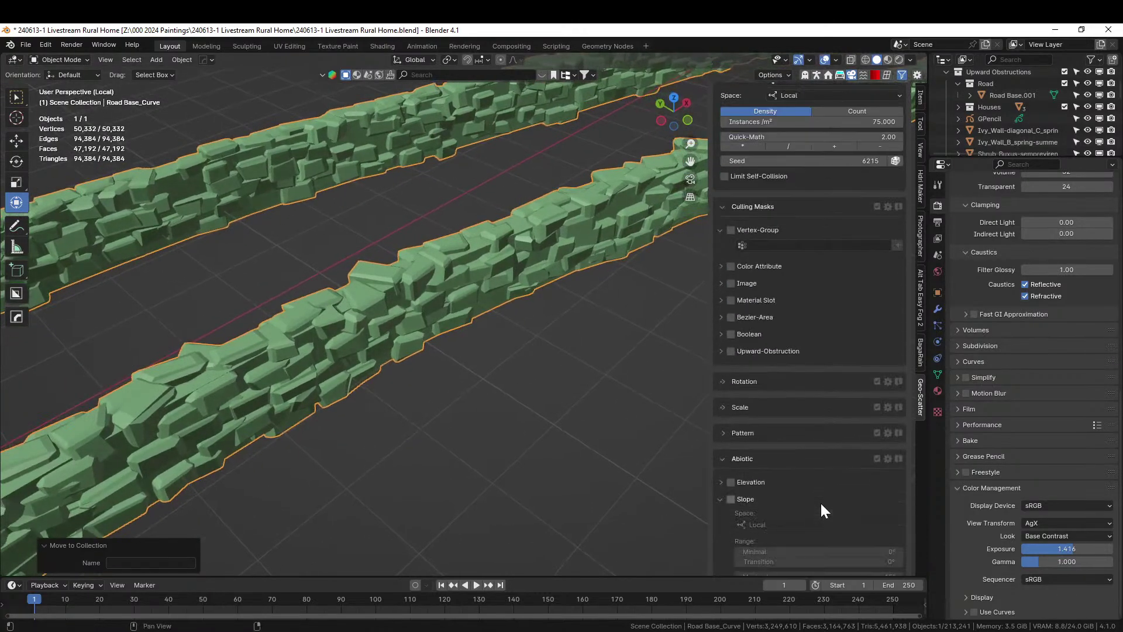
pyautogui.scroll(-4, 820, 502)
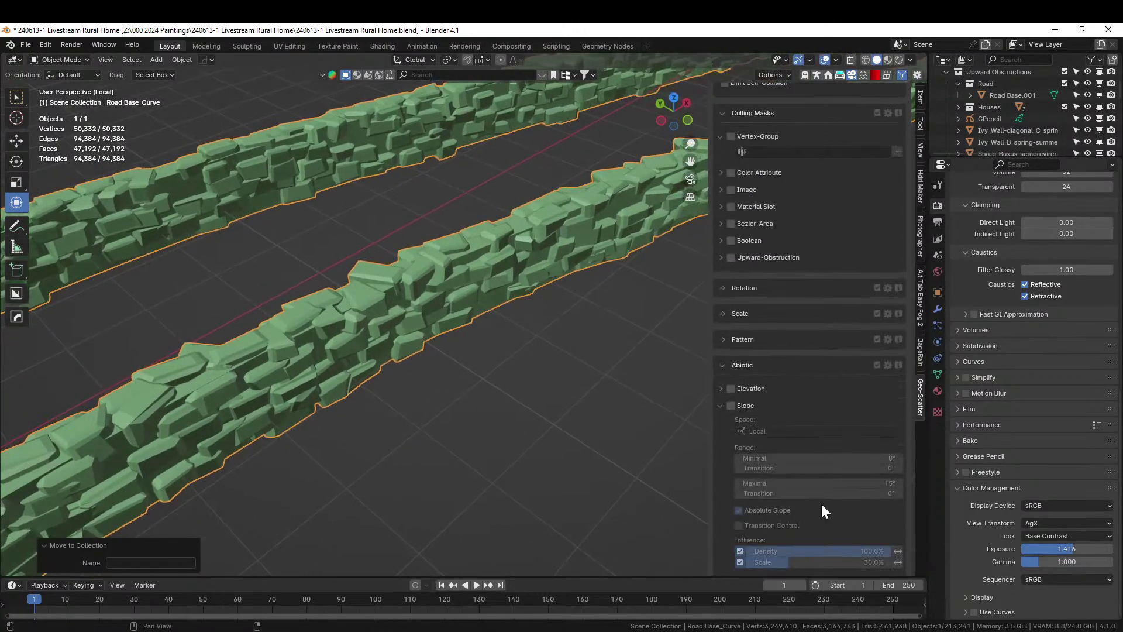
pyautogui.click(732, 406)
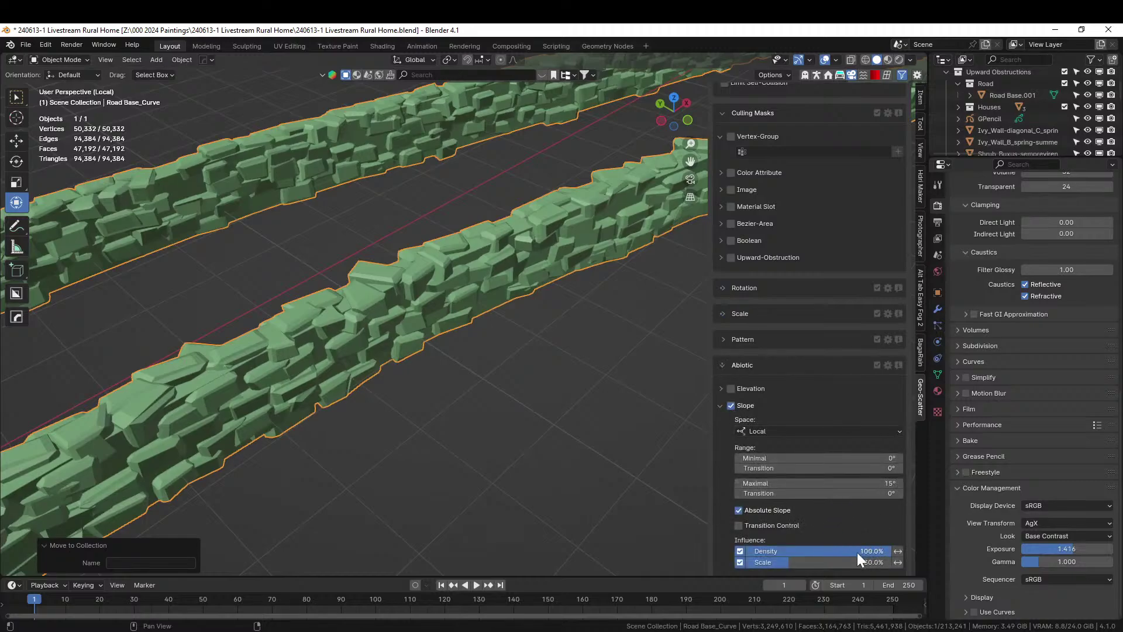
pyautogui.click(739, 510)
pyautogui.click(813, 483)
pyautogui.write('60')
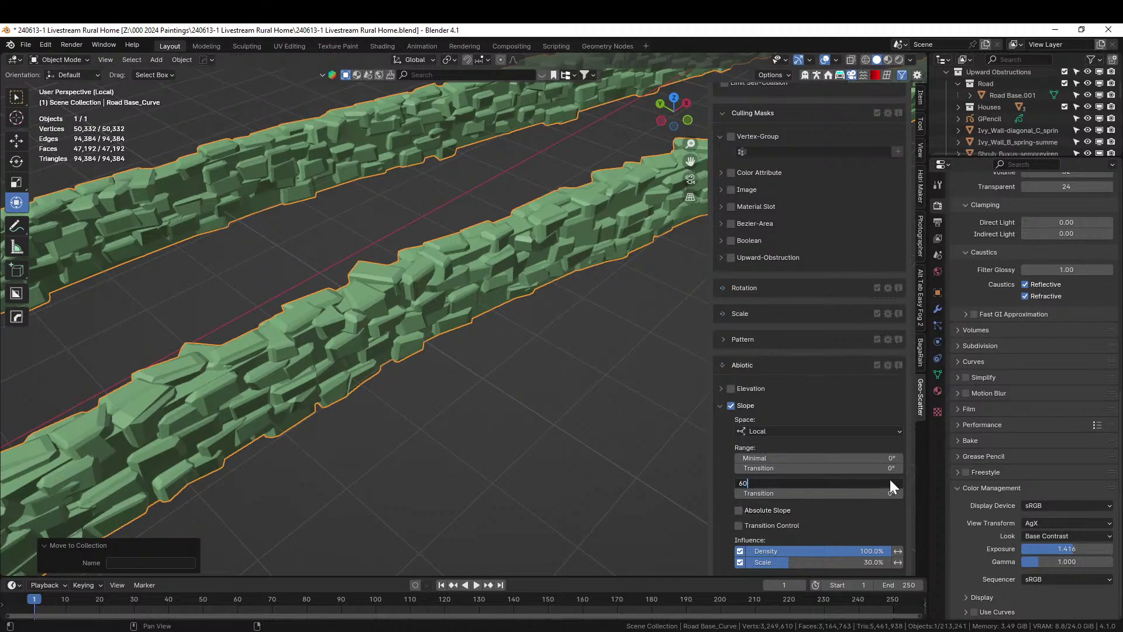
pyautogui.press('Return')
# - Show Grass.001 in the viewport and halve its density twice to 18.75 instances per m²
pyautogui.scroll(8, 803, 170)
pyautogui.scroll(6, 804, 174)
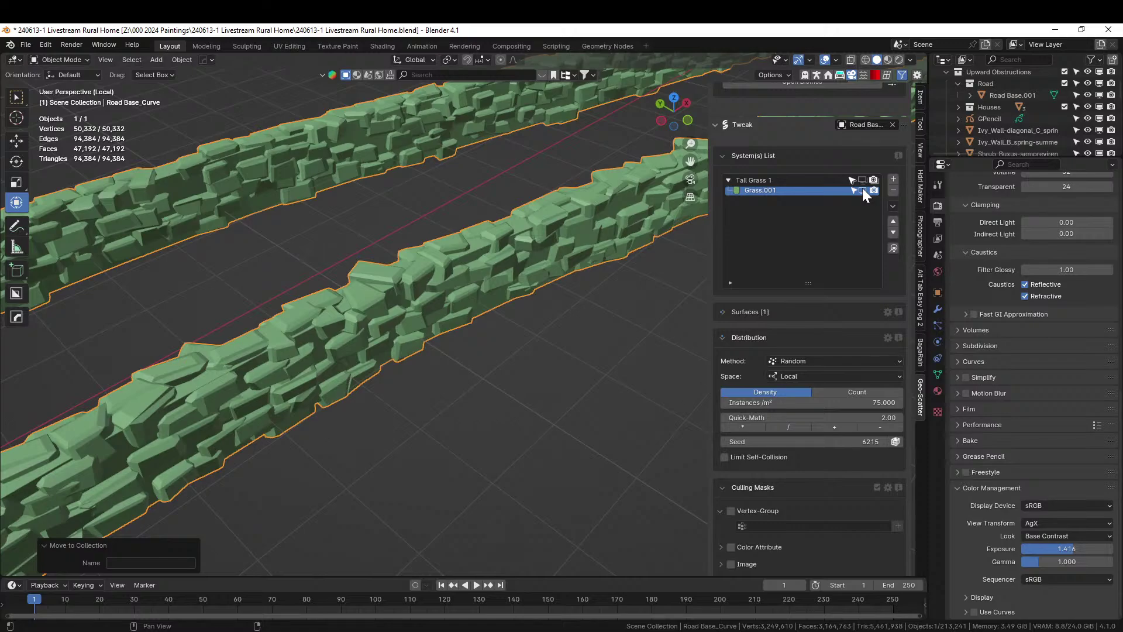
pyautogui.click(862, 191)
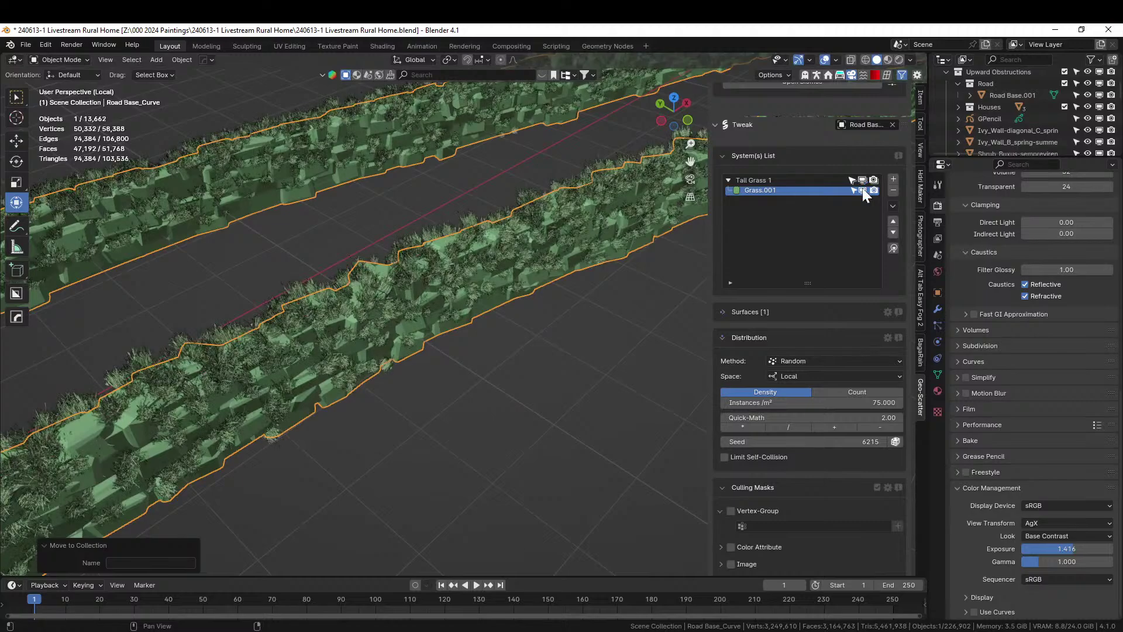
pyautogui.moveTo(329, 374); pyautogui.dragTo(404, 366, button='middle')
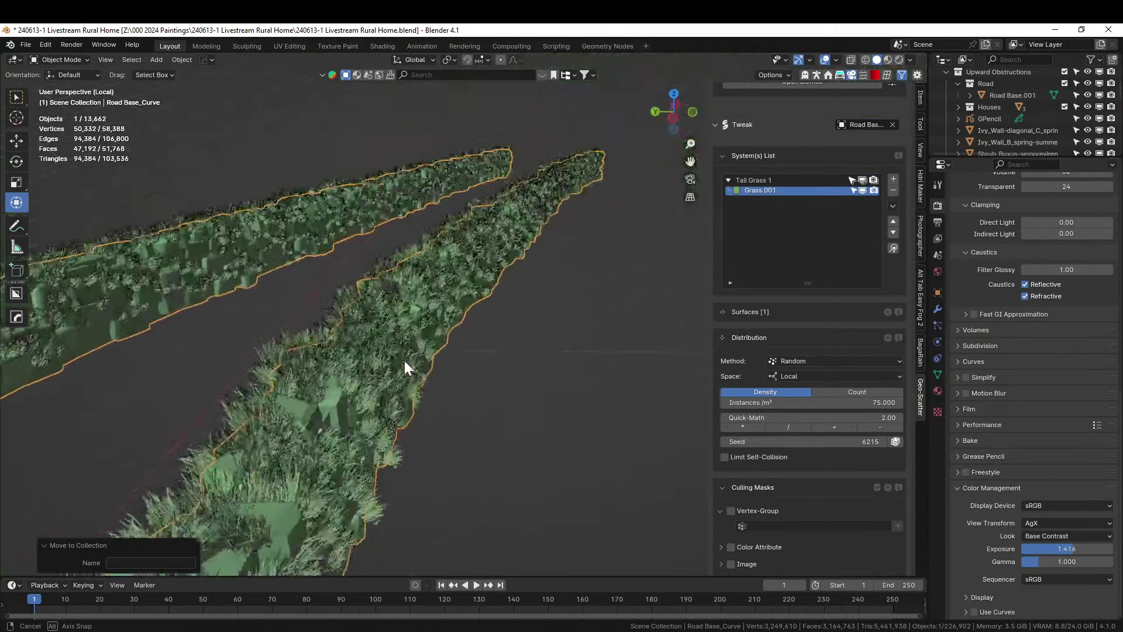
pyautogui.click(788, 428)
pyautogui.click(787, 428)
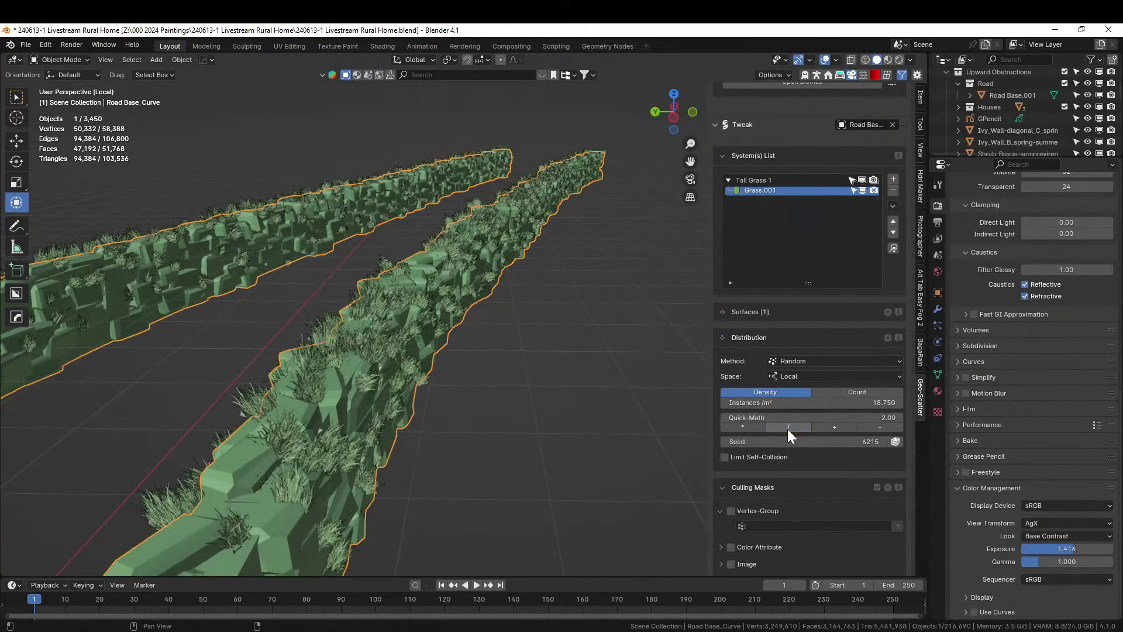
pyautogui.moveTo(571, 392); pyautogui.dragTo(523, 407, button='middle')
# - Leave local view, look through the scene camera and save the file
pyautogui.press('KP_Divide')
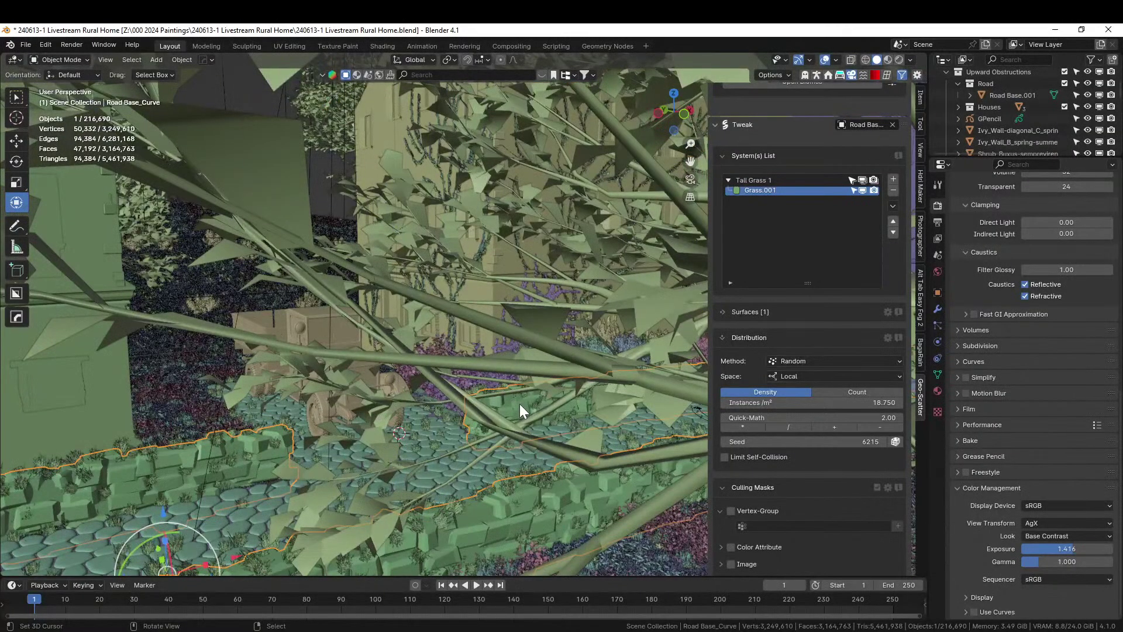
pyautogui.press('KP_0')
pyautogui.press('ctrl')
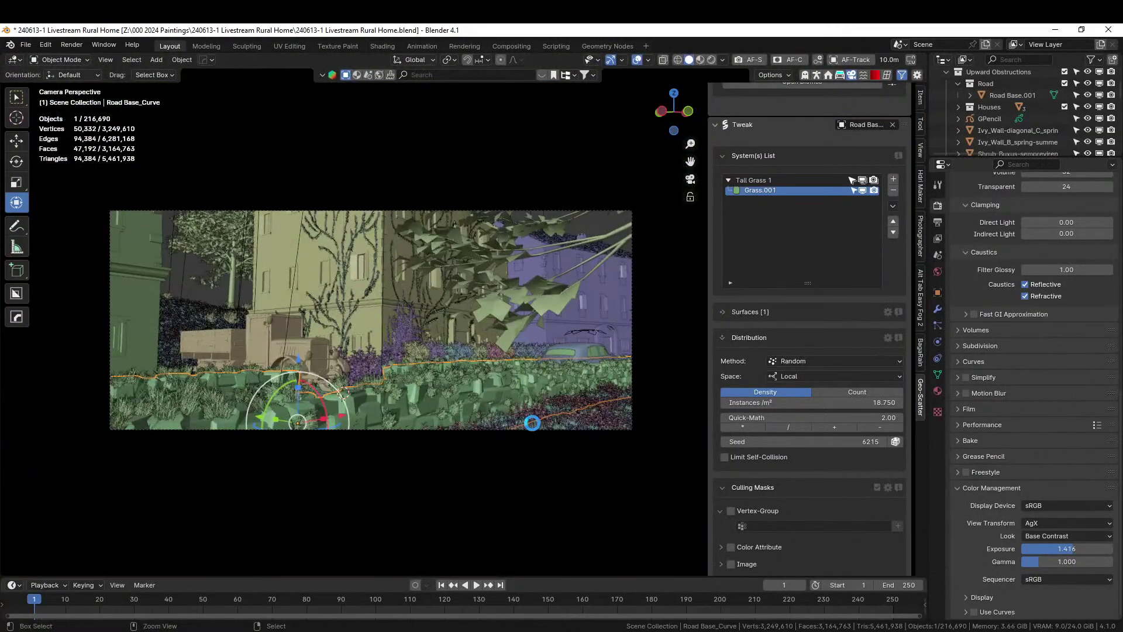
pyautogui.hotkey('ctrl', 's')
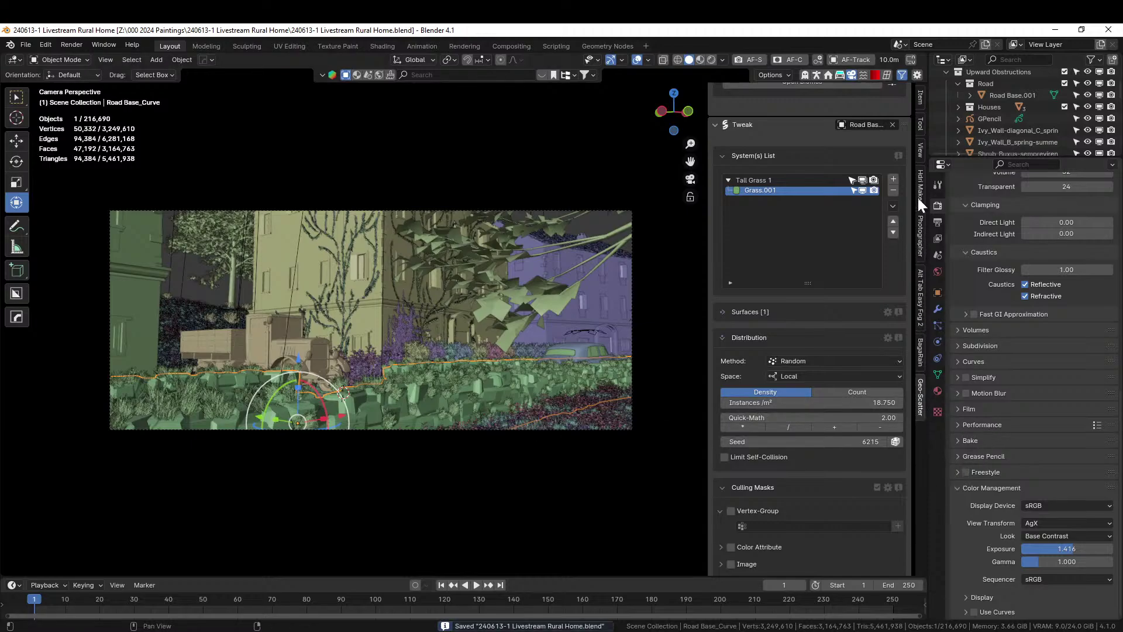
# - Pick the truck as the camera's focus point in the Photographer settings and open the viewport shading choices
pyautogui.click(920, 230)
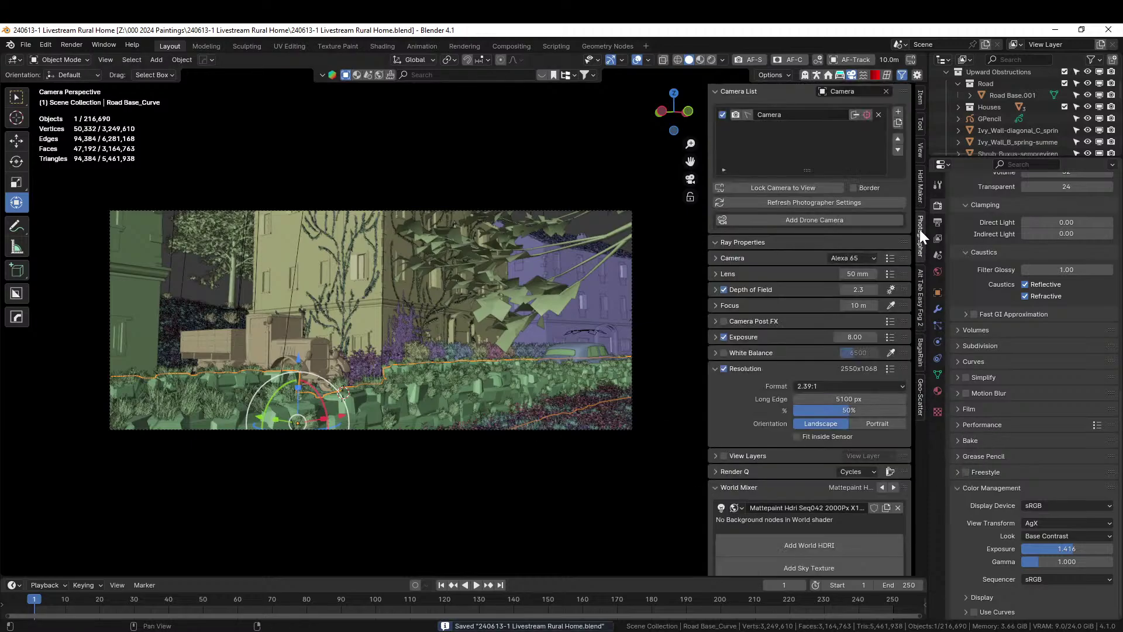
pyautogui.click(891, 304)
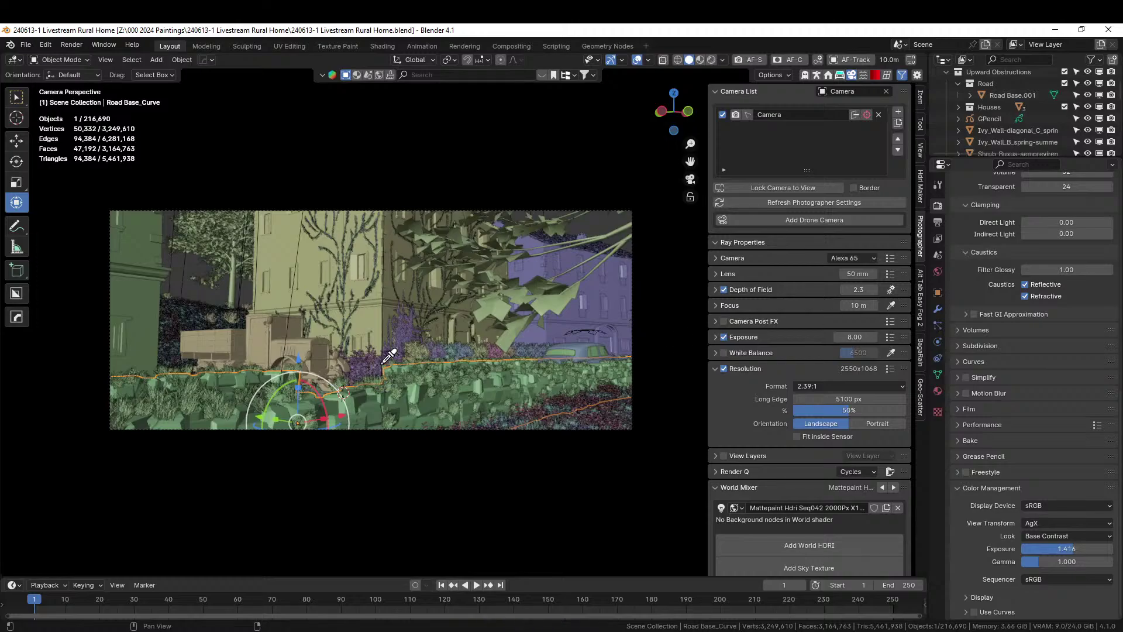
pyautogui.click(304, 347)
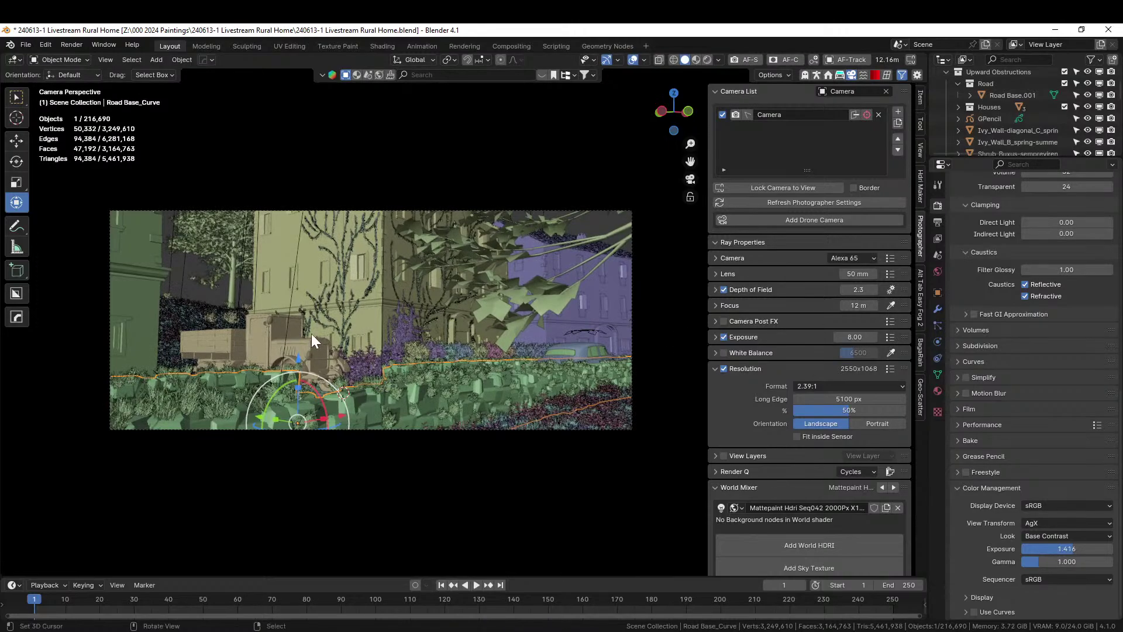
pyautogui.press('z')
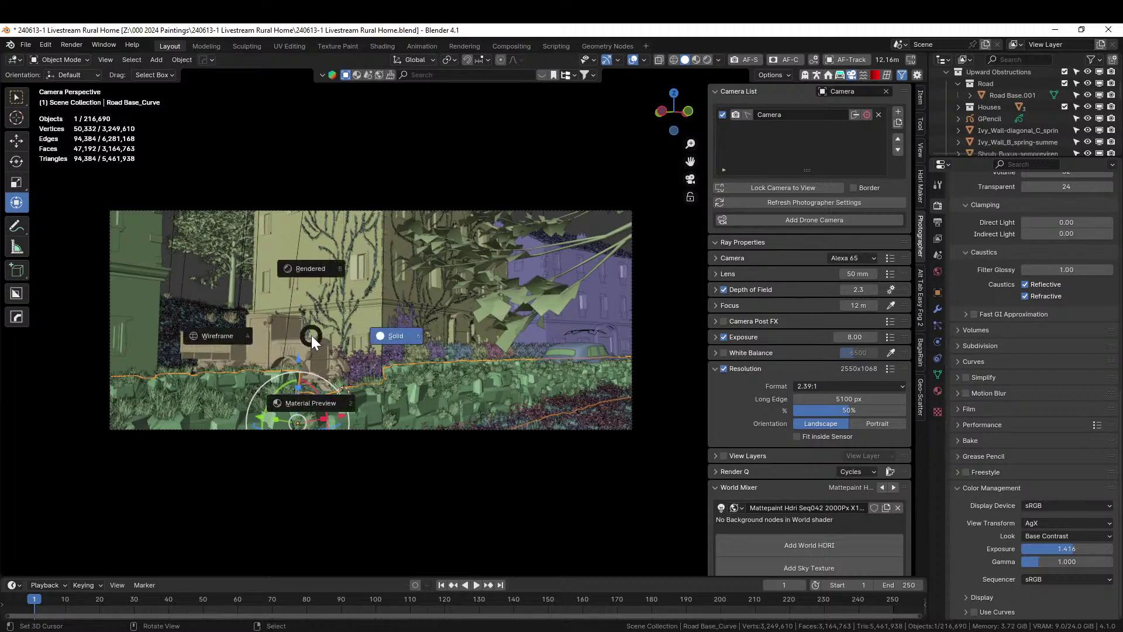